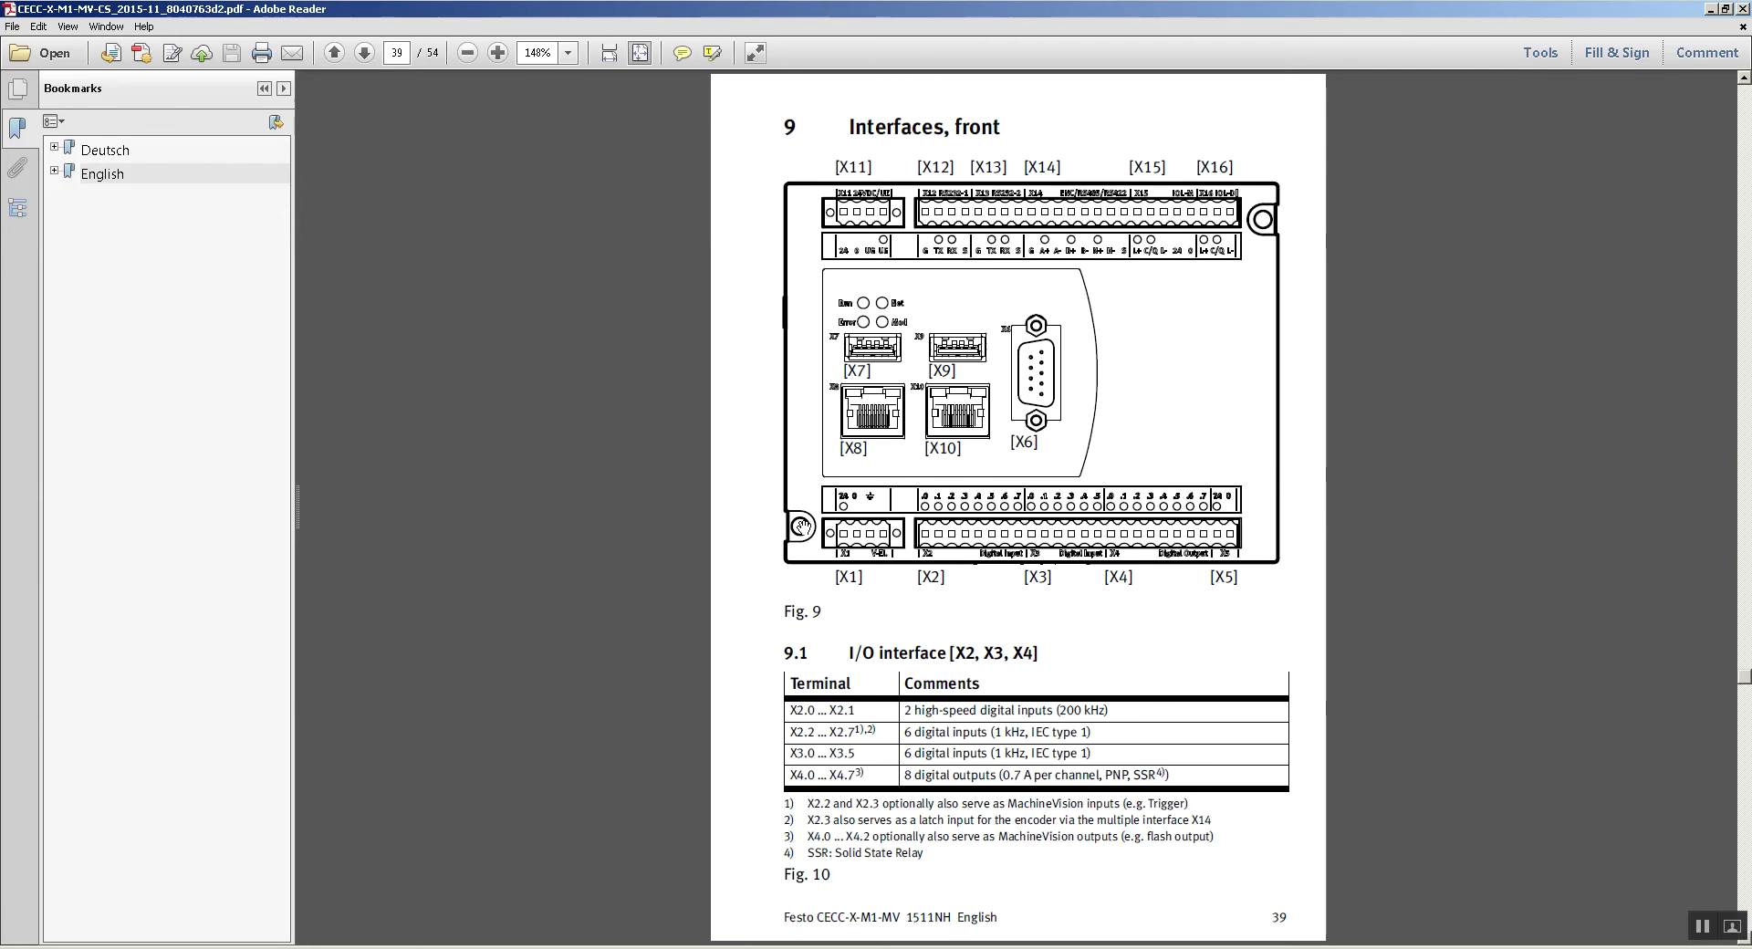
- Compare the front interface diagram on page 39 with the top direct connections diagram on page 44
{"action": "scroll", "coordinate": [801, 526], "scroll_direction": "down", "scroll_amount": 5}
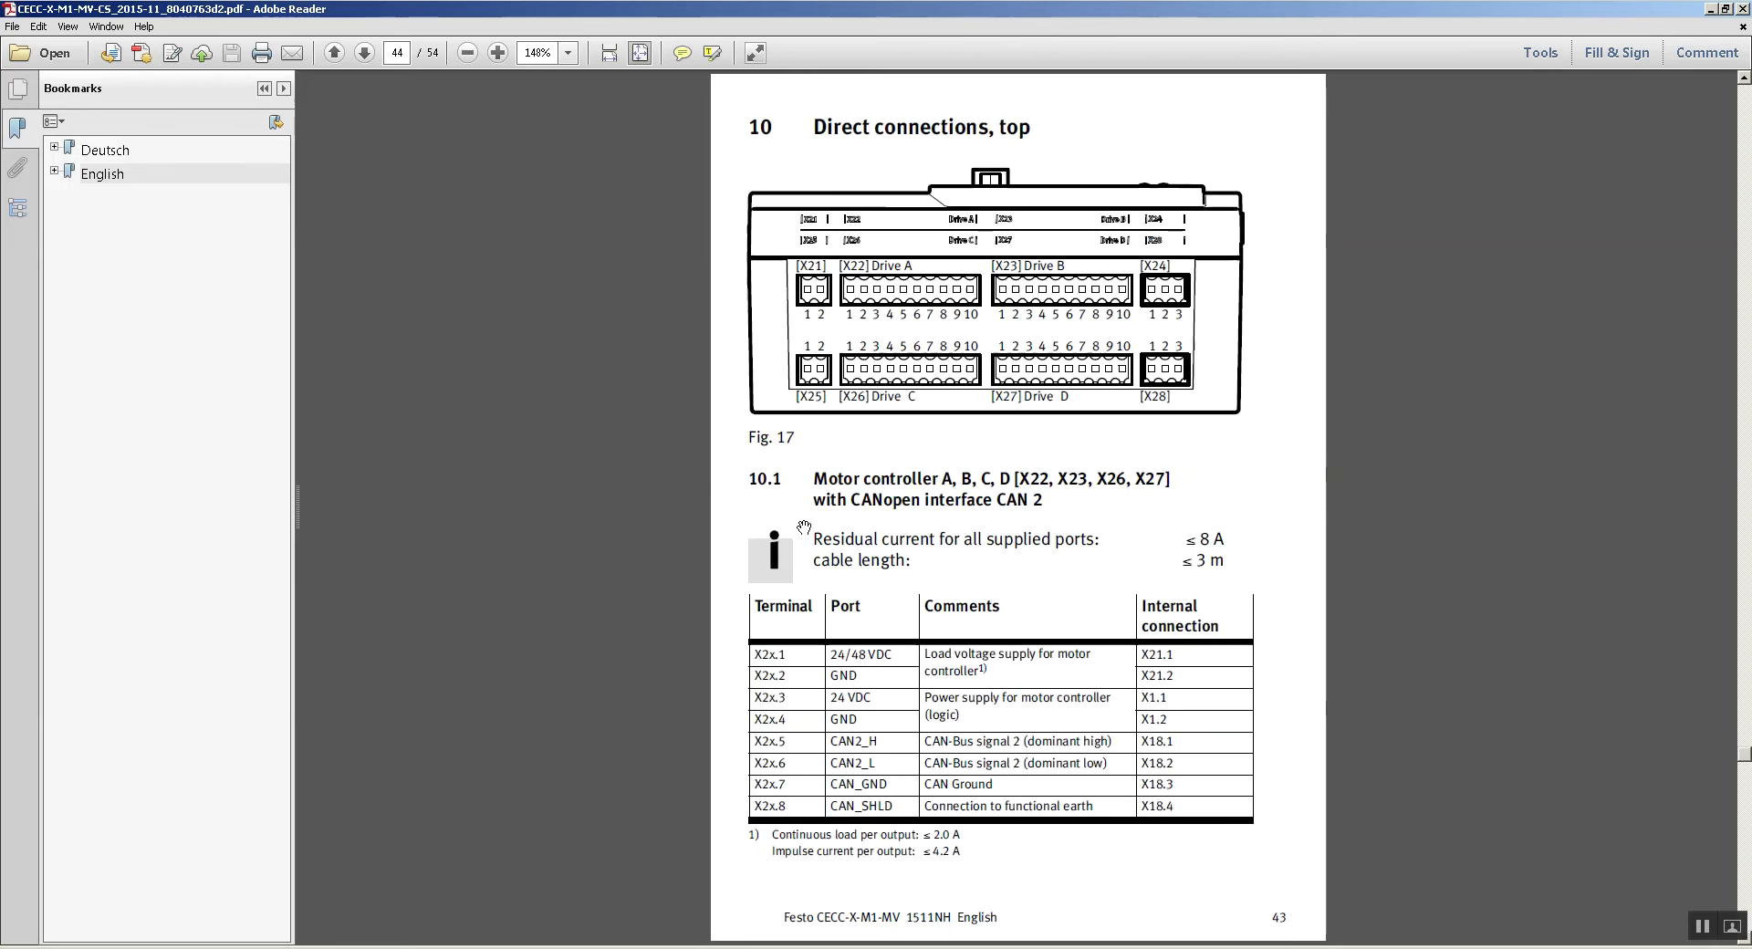
{"action": "scroll", "coordinate": [803, 527], "scroll_direction": "down", "scroll_amount": 1}
{"action": "scroll", "coordinate": [804, 527], "scroll_direction": "up", "scroll_amount": 1}
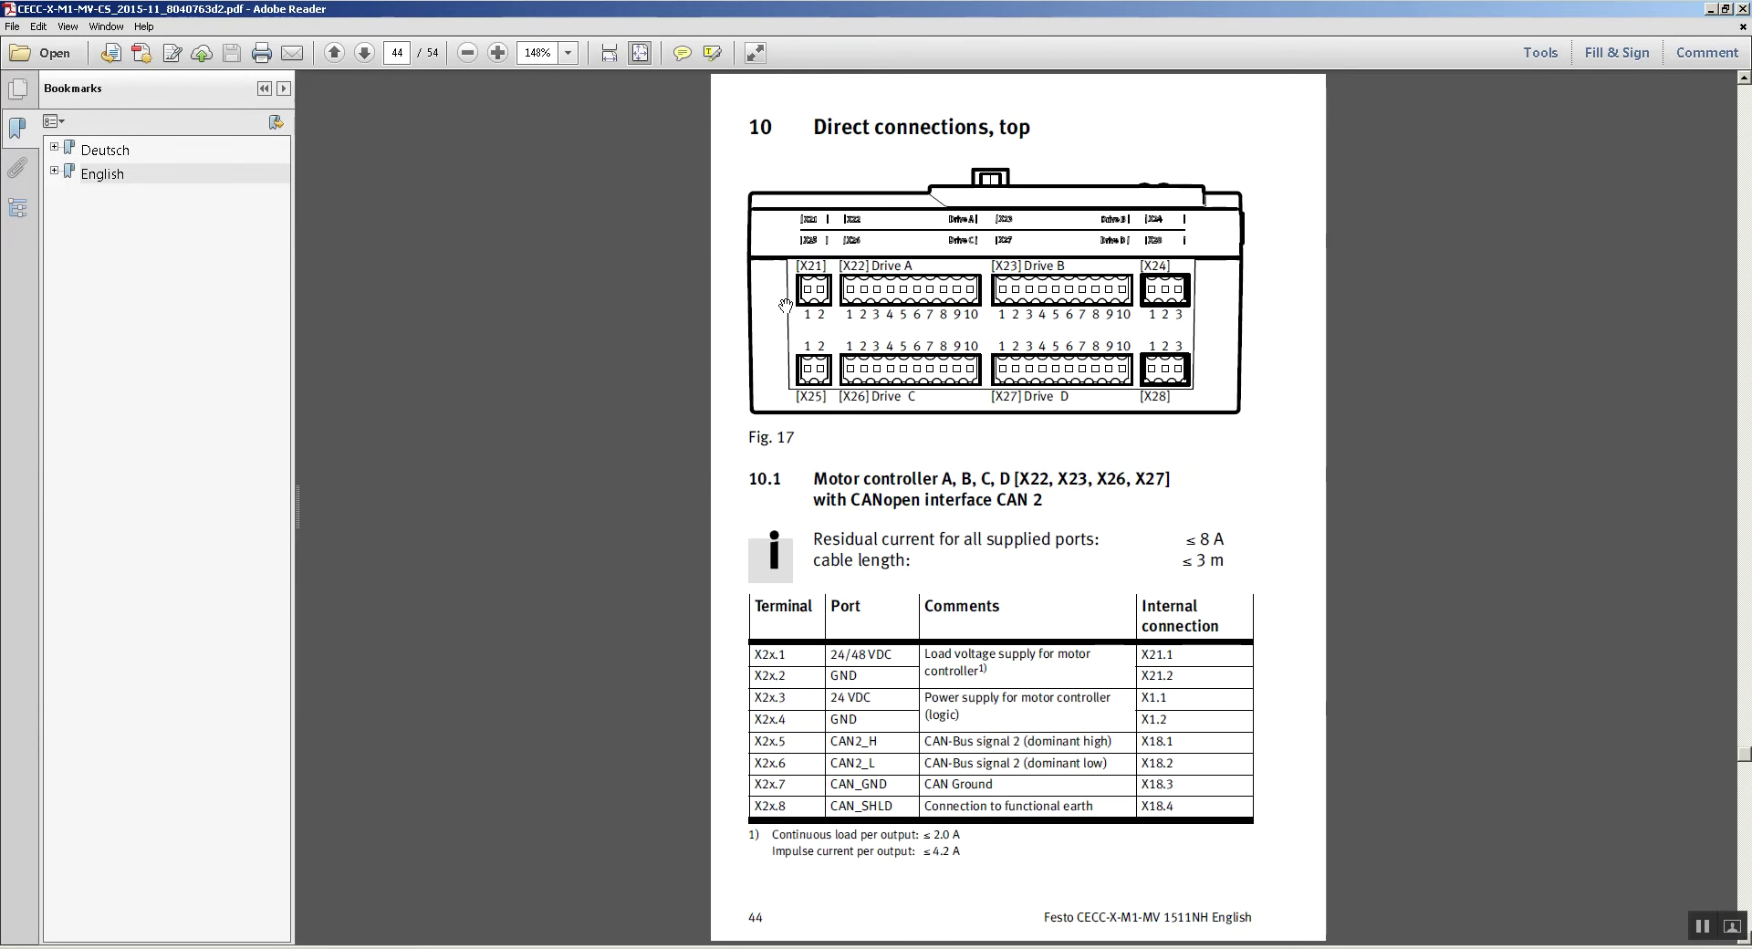
{"action": "scroll", "coordinate": [800, 274], "scroll_direction": "up", "scroll_amount": 5}
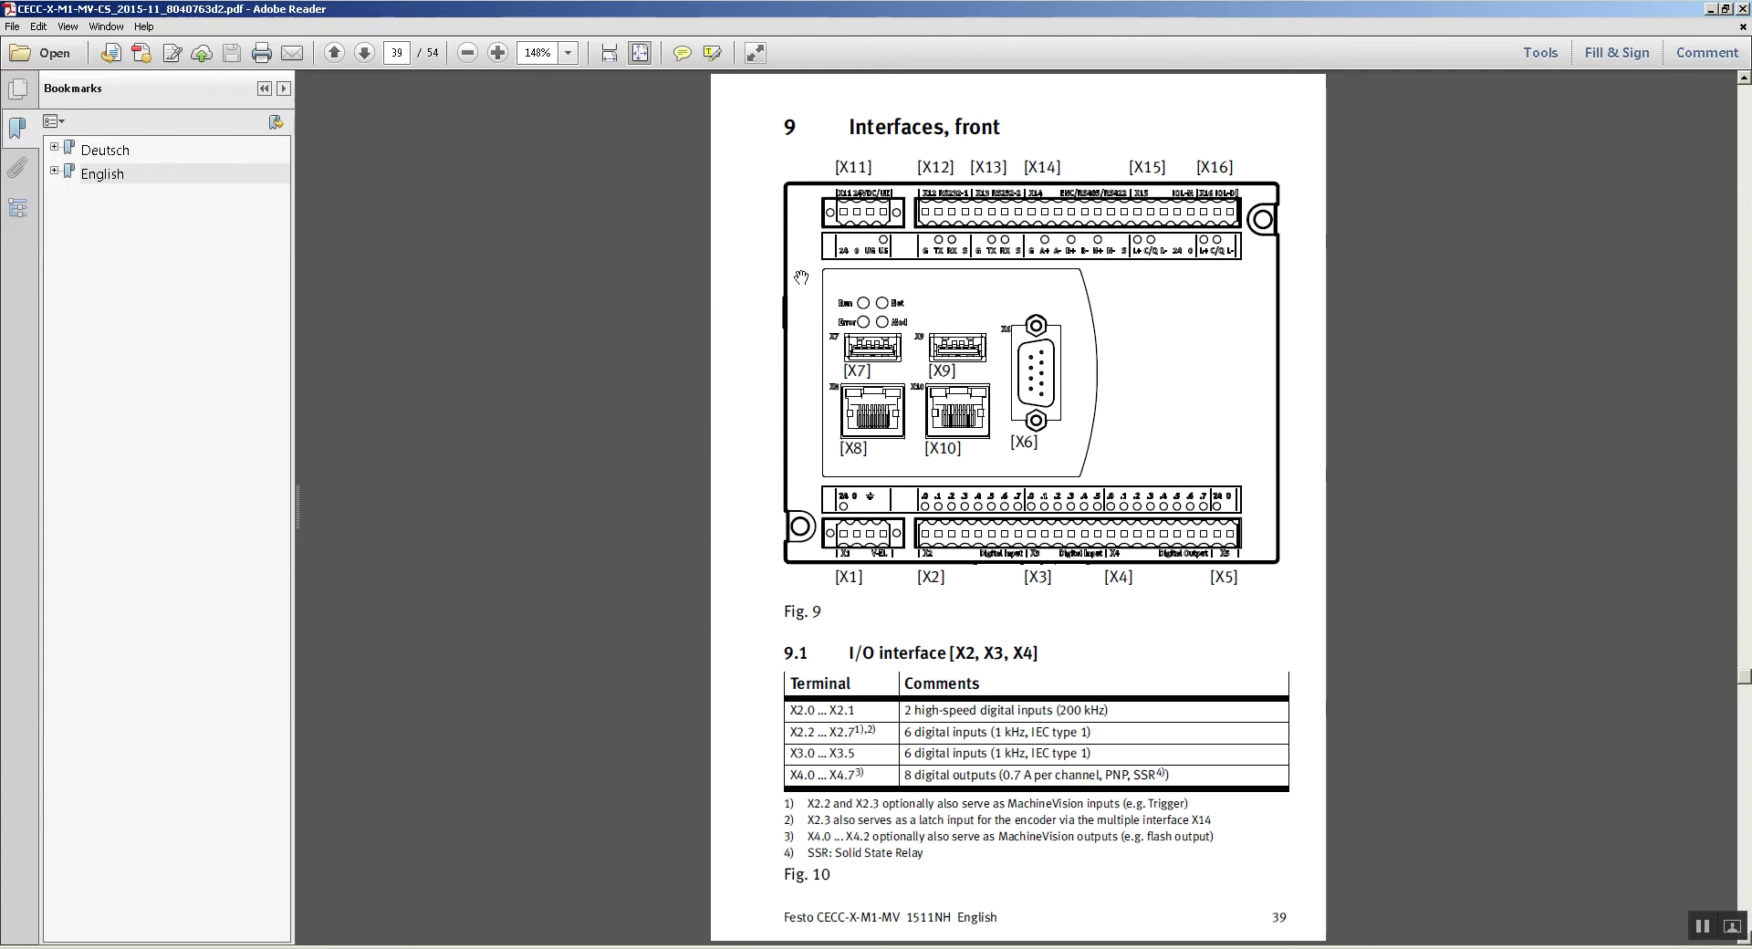
{"action": "scroll", "coordinate": [844, 566], "scroll_direction": "down", "scroll_amount": 5}
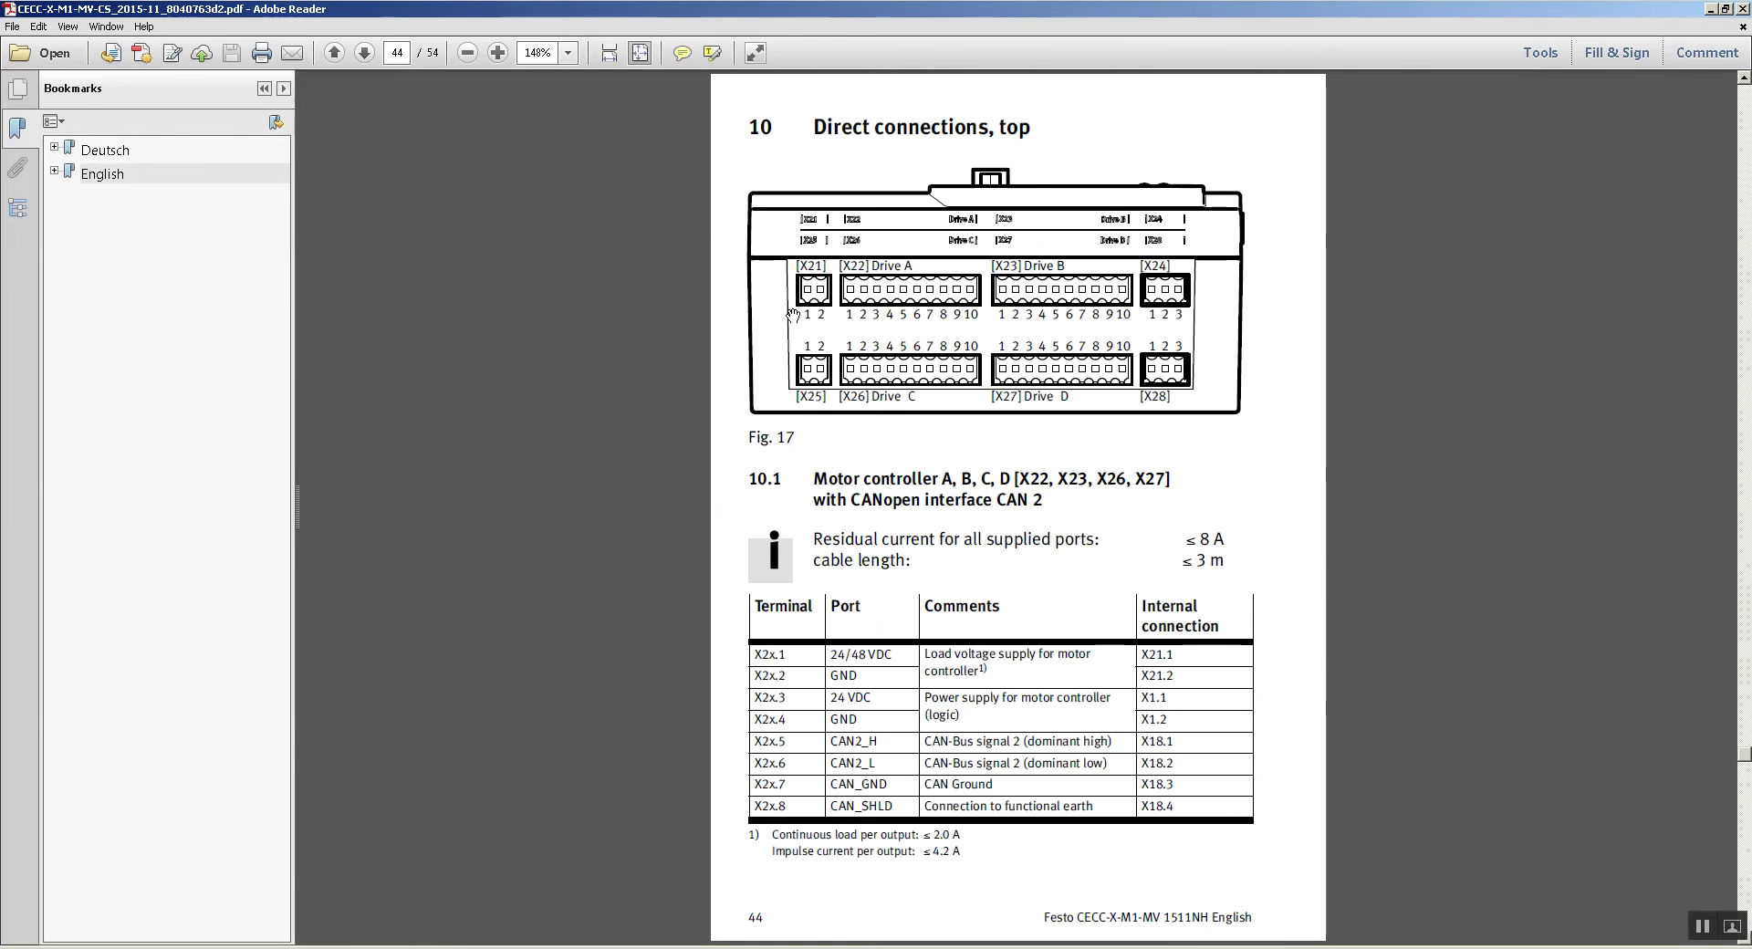
- Review the power supply sections for X1, X5 and X21 on pages 36 and 37
{"action": "scroll", "coordinate": [793, 315], "scroll_direction": "up", "scroll_amount": 8}
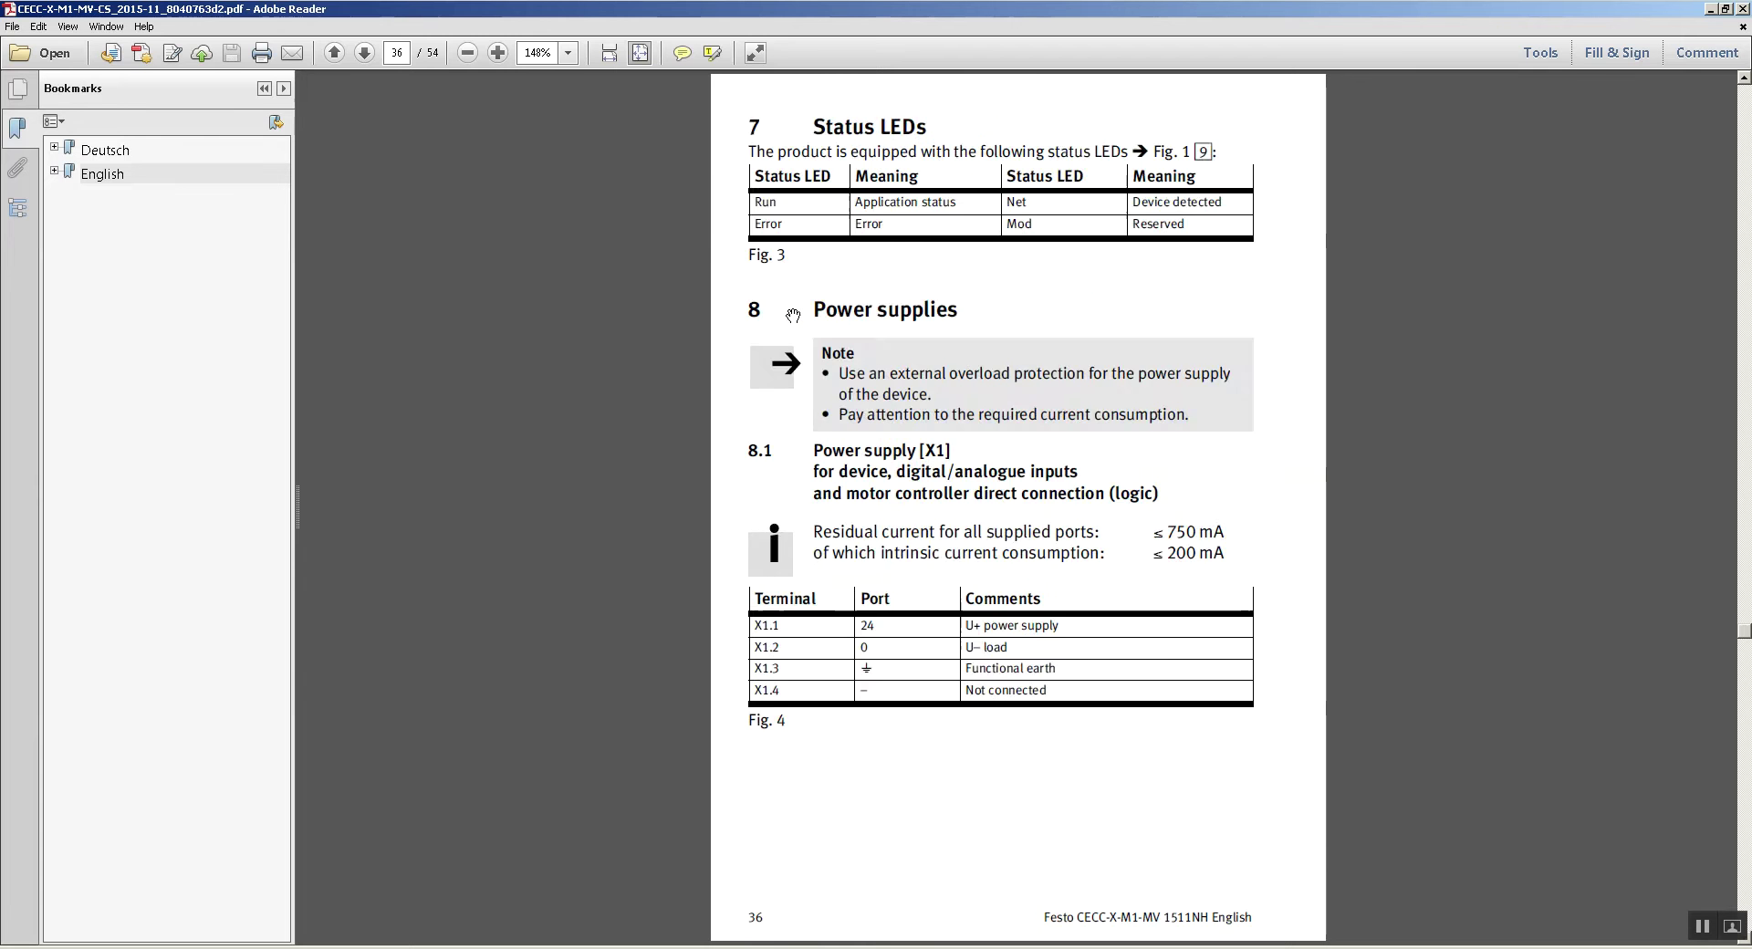
{"action": "scroll", "coordinate": [793, 315], "scroll_direction": "down", "scroll_amount": 1}
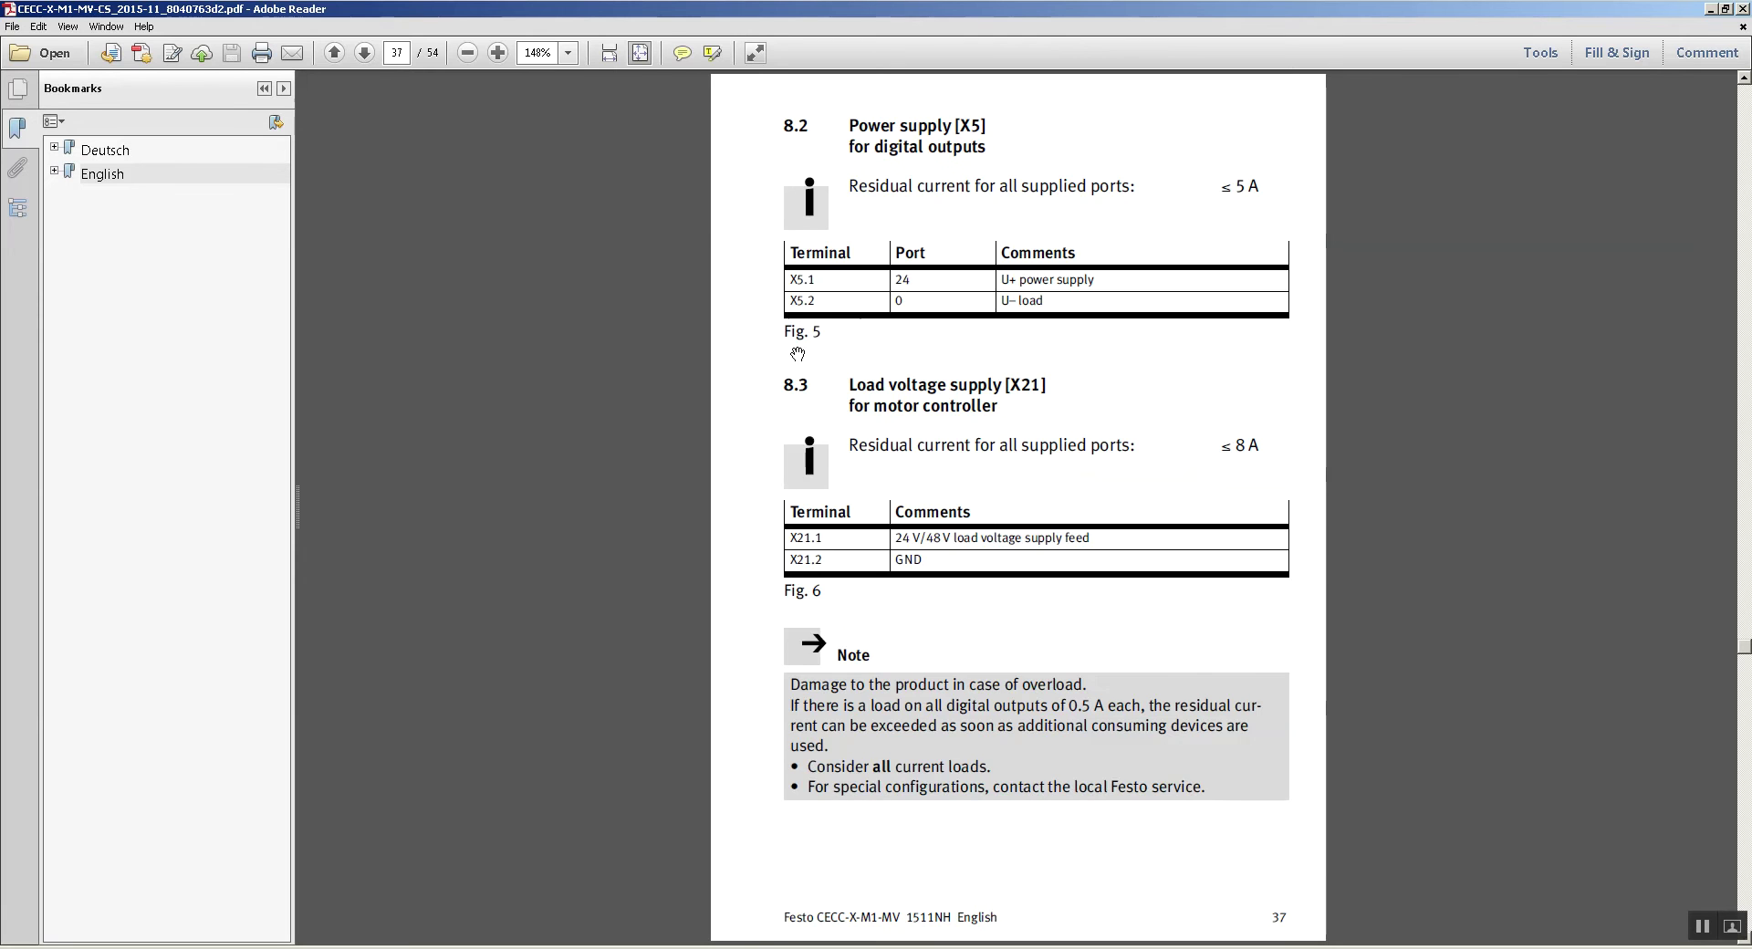
{"action": "scroll", "coordinate": [797, 355], "scroll_direction": "up", "scroll_amount": 1}
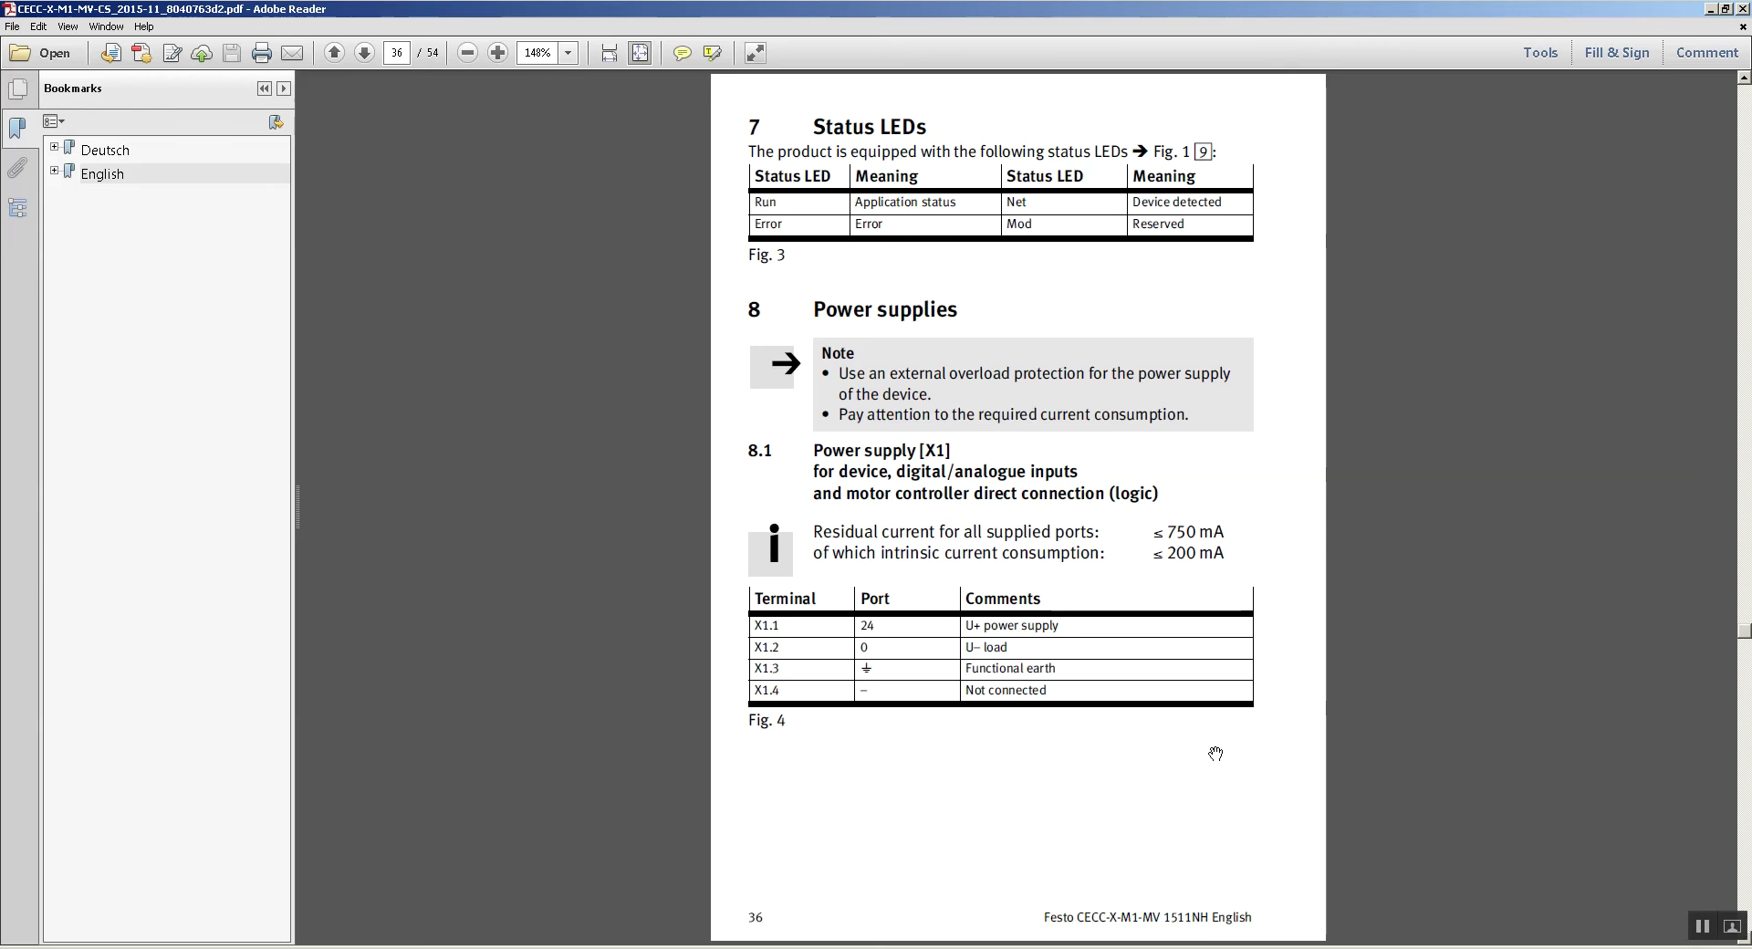
{"action": "scroll", "coordinate": [1216, 754], "scroll_direction": "down", "scroll_amount": 1}
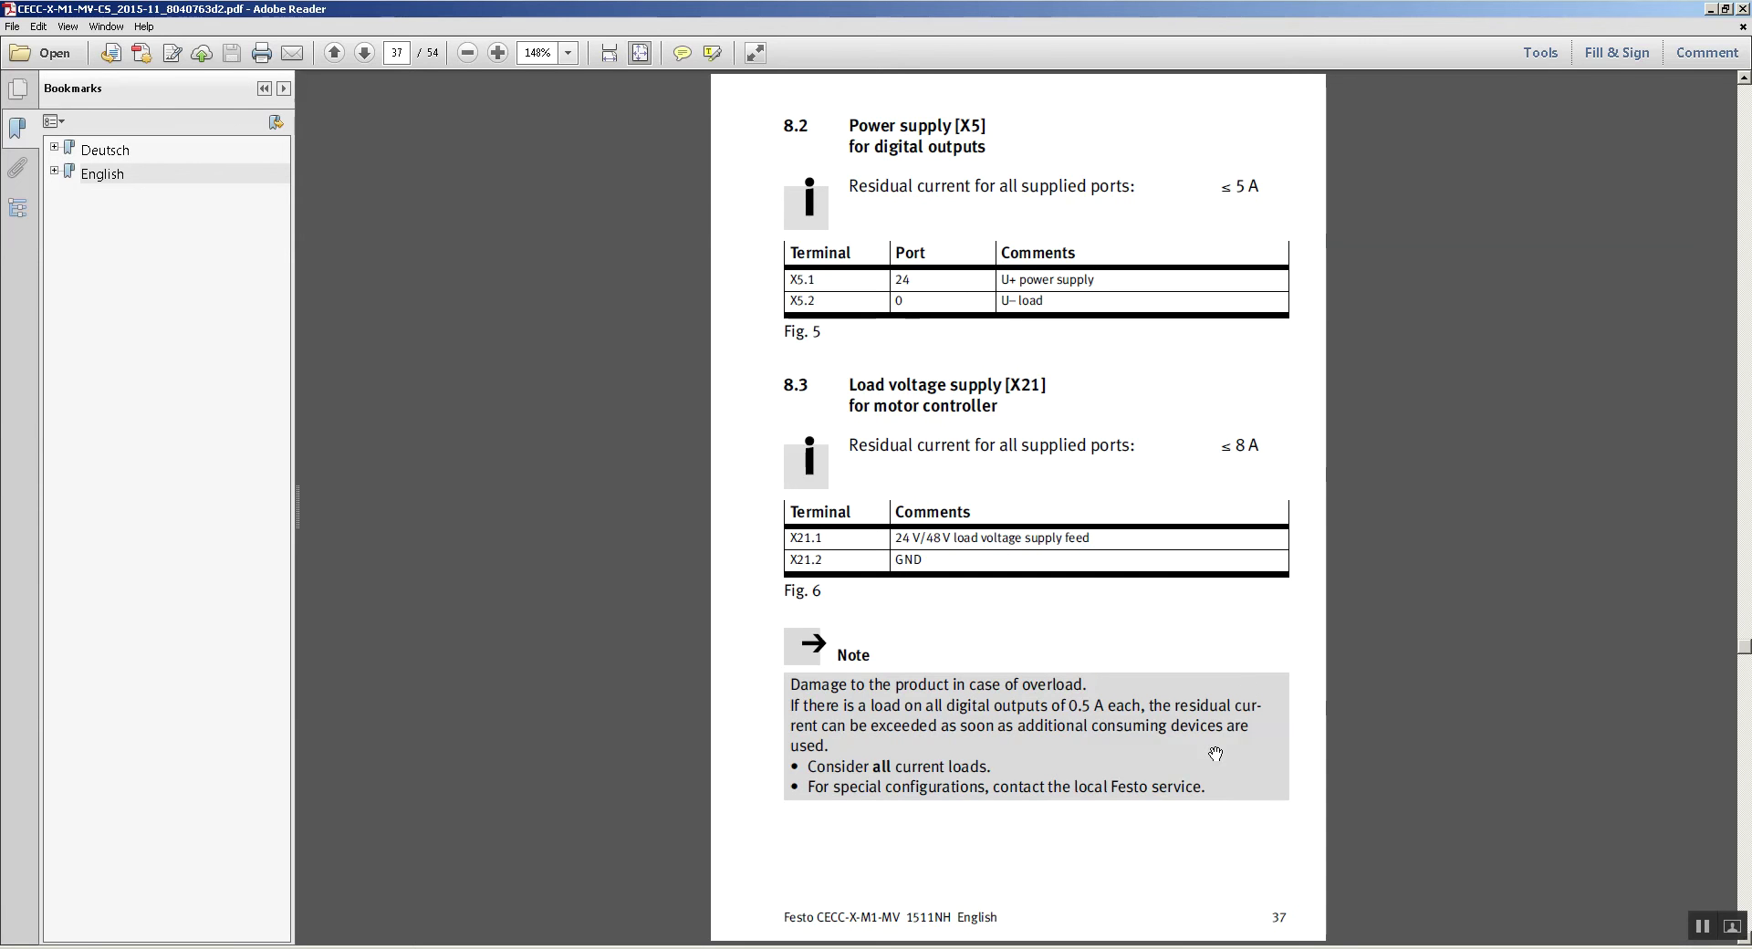
{"action": "scroll", "coordinate": [967, 425], "scroll_direction": "up", "scroll_amount": 1}
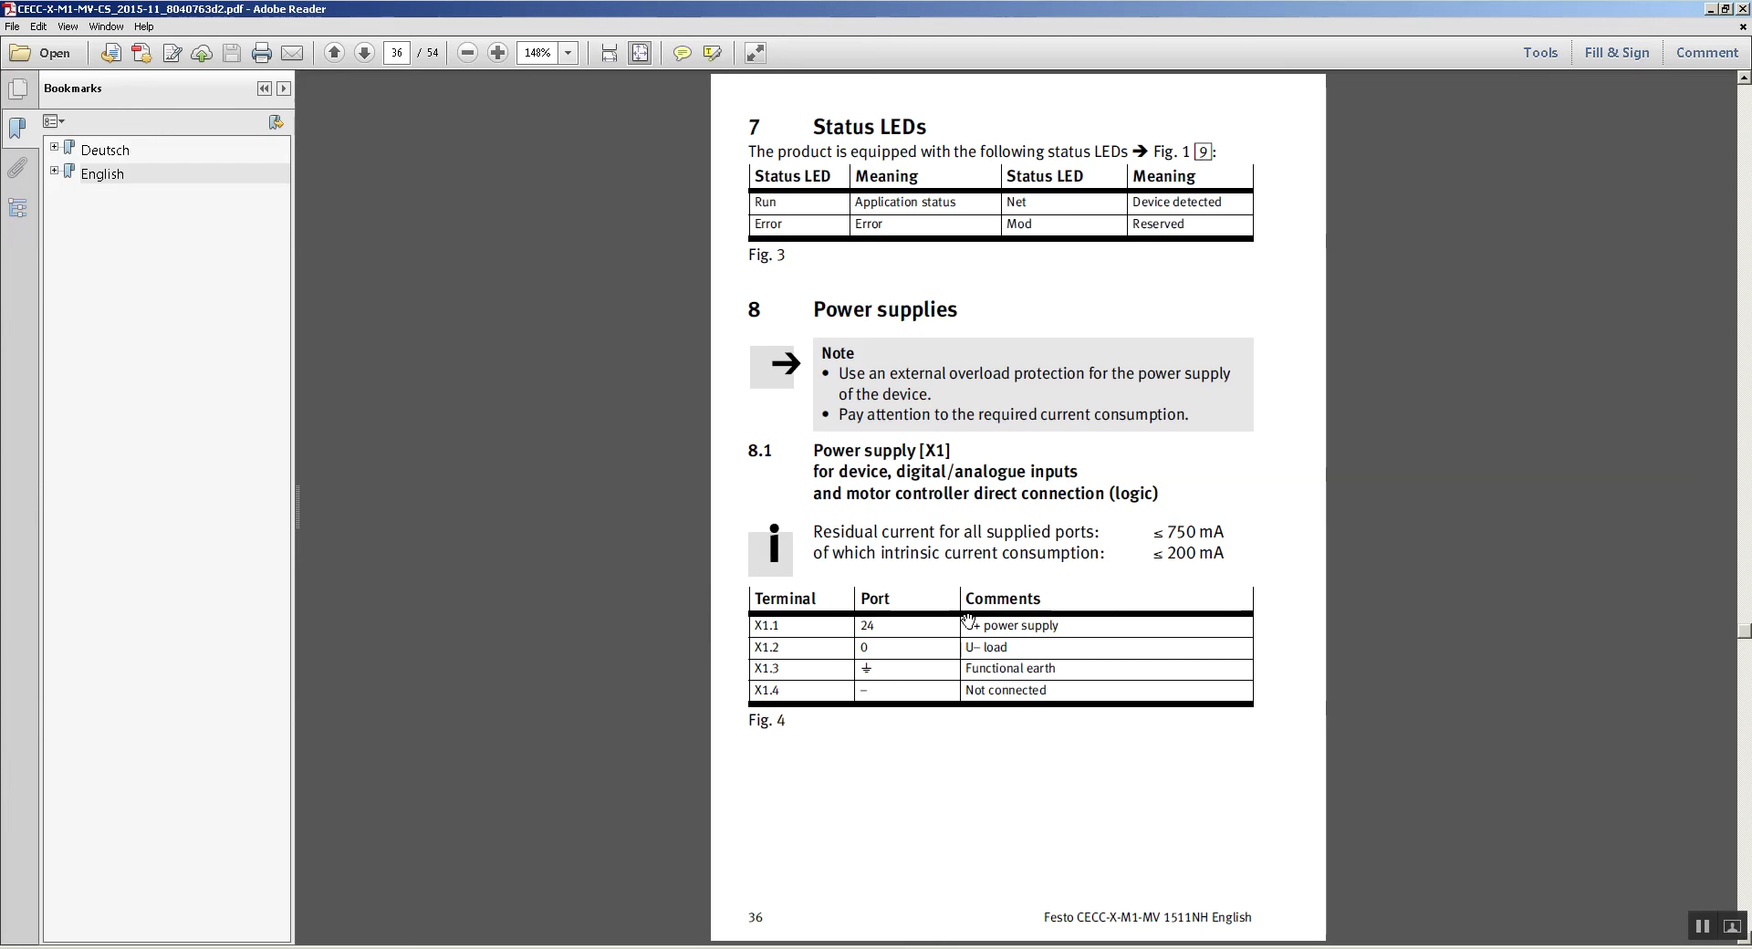
{"action": "scroll", "coordinate": [968, 621], "scroll_direction": "down", "scroll_amount": 1}
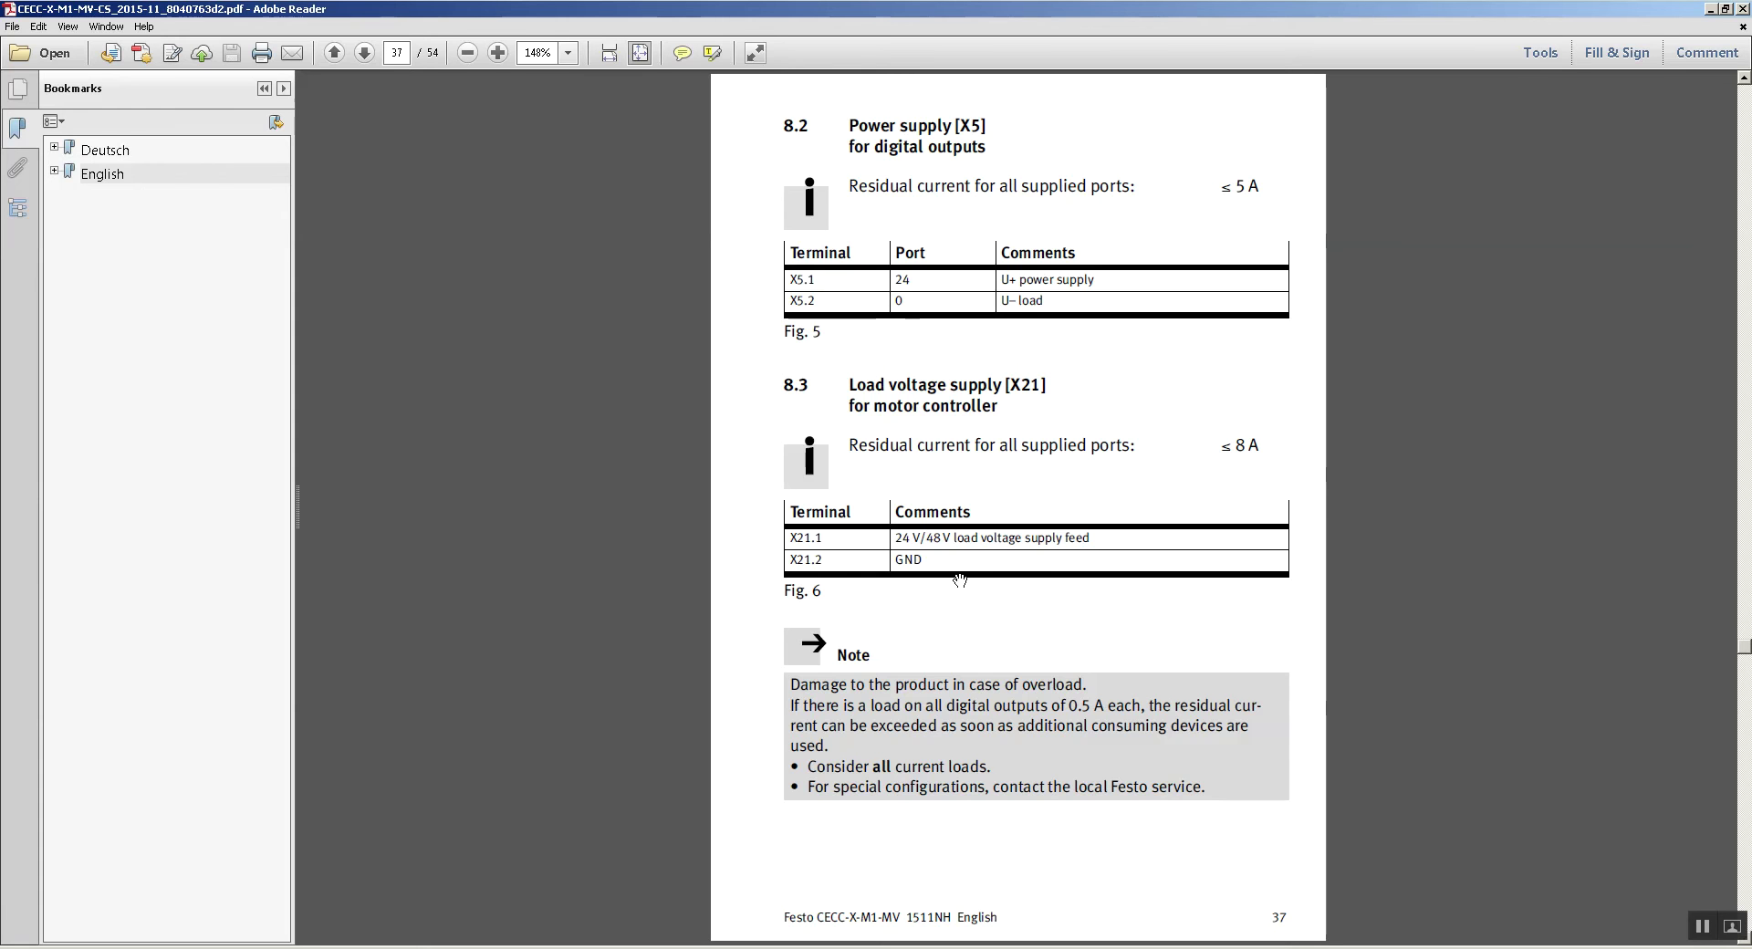
- Go to section 10, Direct connections, top, on page 44 of the controller manual
{"action": "scroll", "coordinate": [960, 580], "scroll_direction": "down", "scroll_amount": 1}
{"action": "scroll", "coordinate": [960, 580], "scroll_direction": "down", "scroll_amount": 1}
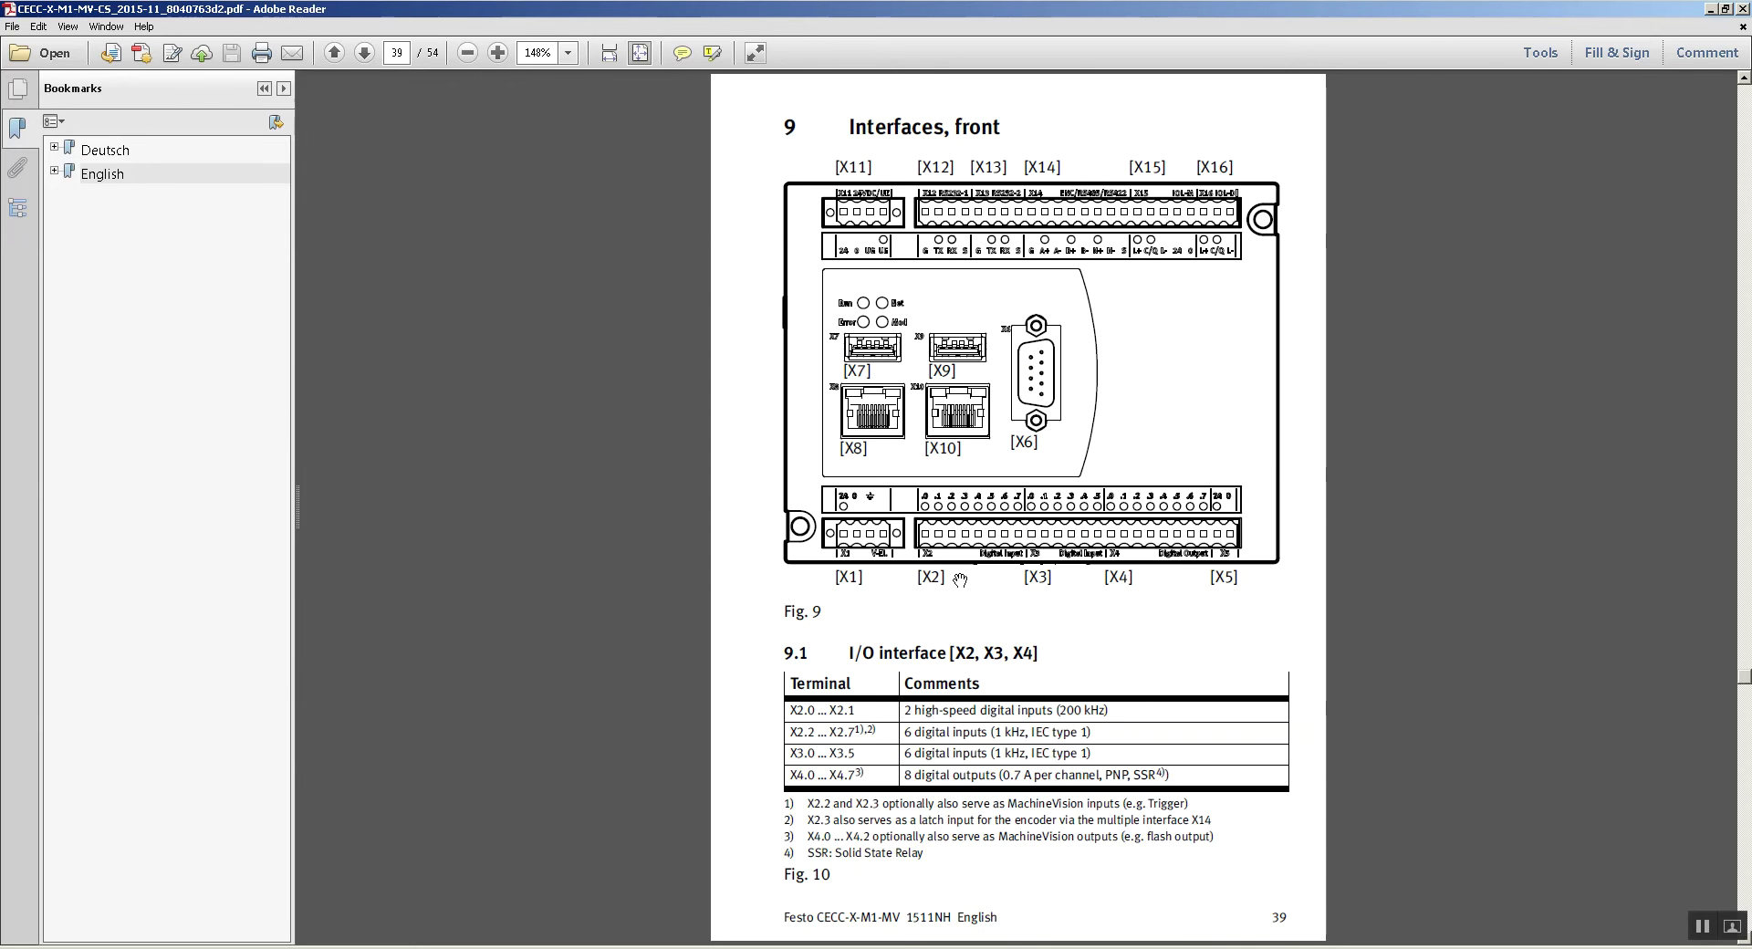
{"action": "scroll", "coordinate": [960, 580], "scroll_direction": "down", "scroll_amount": 3}
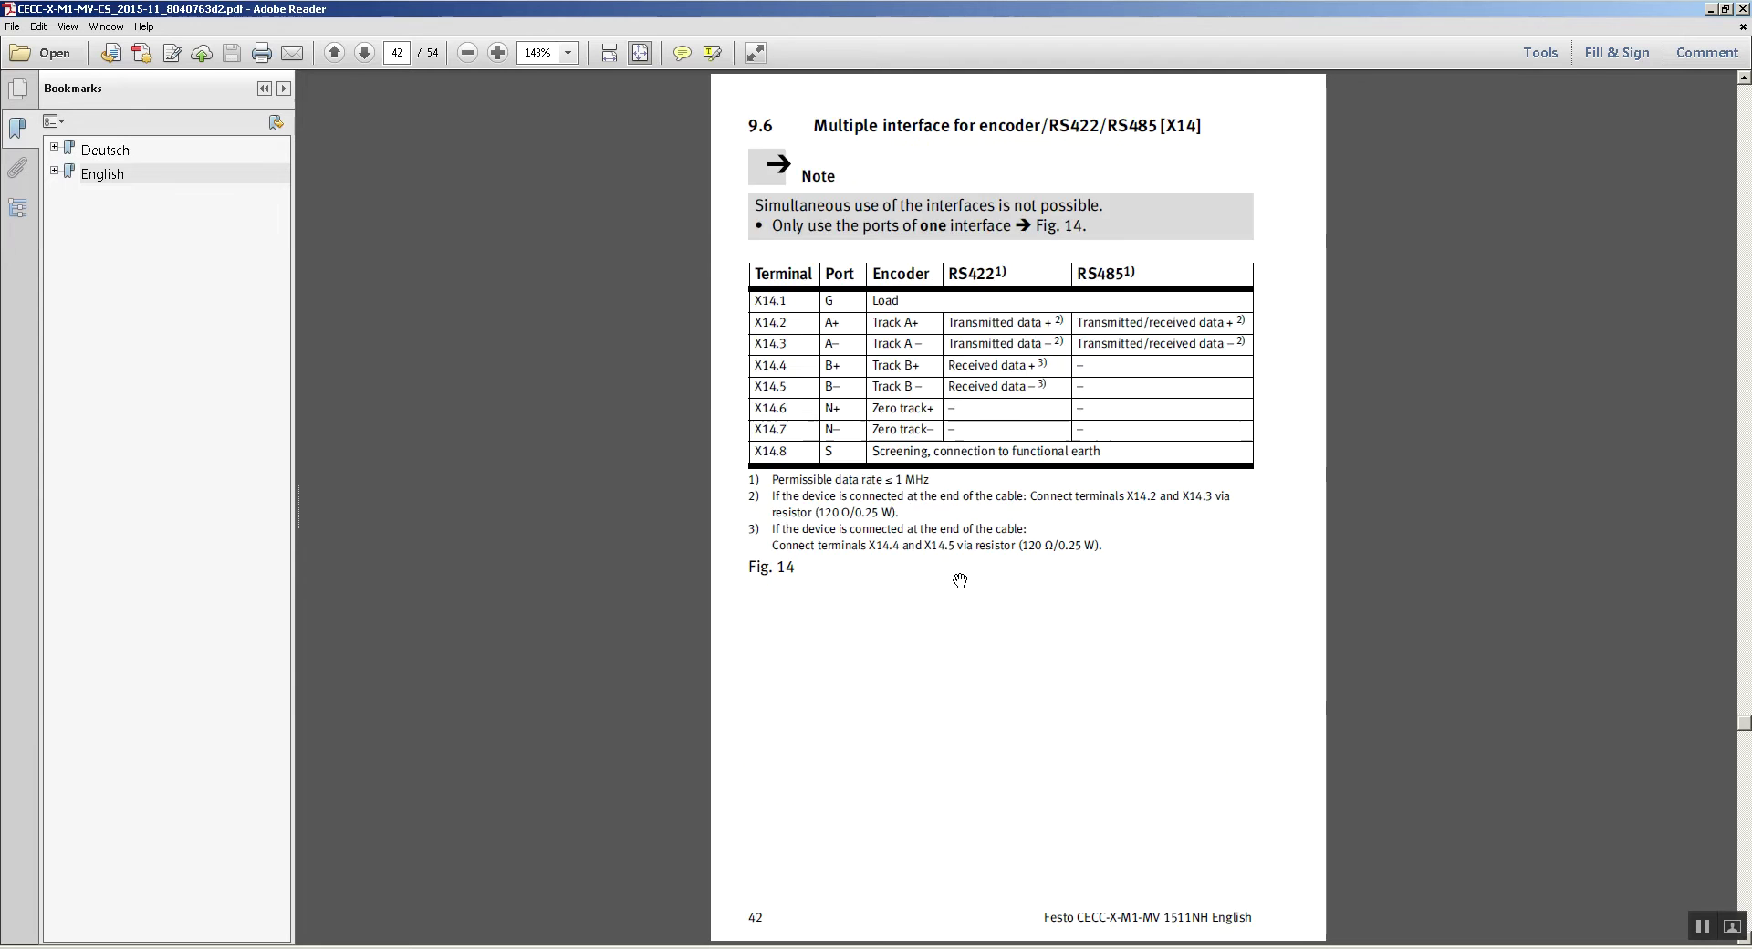
{"action": "scroll", "coordinate": [960, 579], "scroll_direction": "down", "scroll_amount": 2}
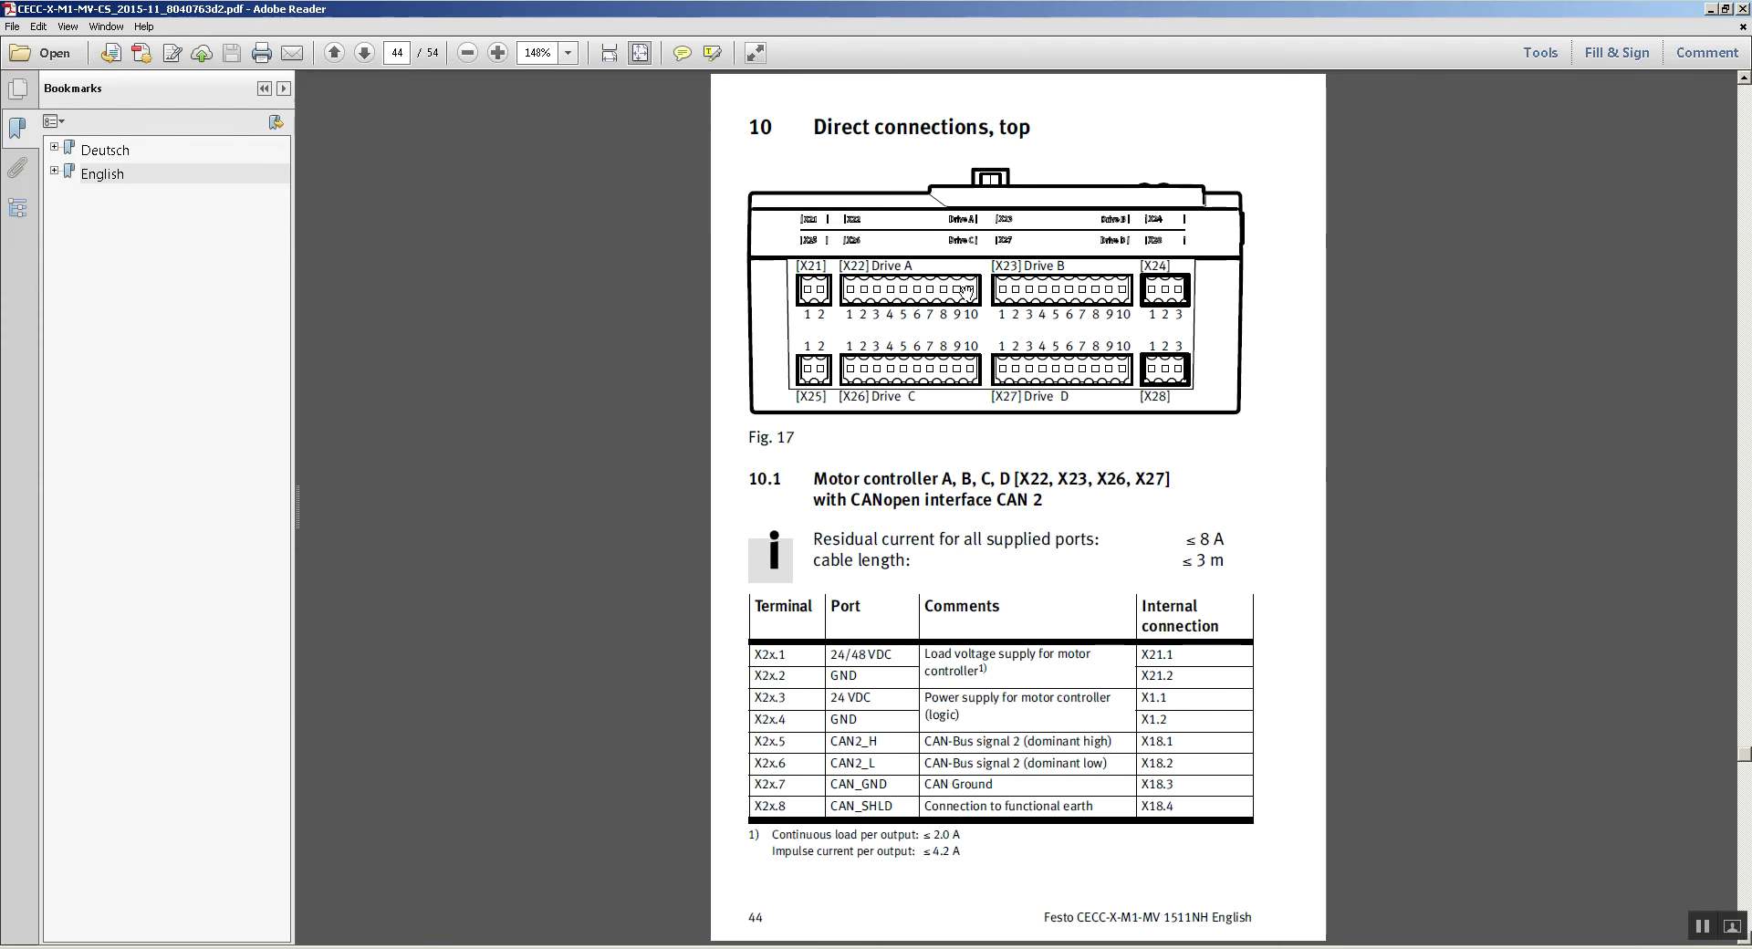
- Switch to the NEBM-L2G16-EH cable PDF and show its complete pin allocation diagram
{"action": "key", "text": "alt+Tab"}
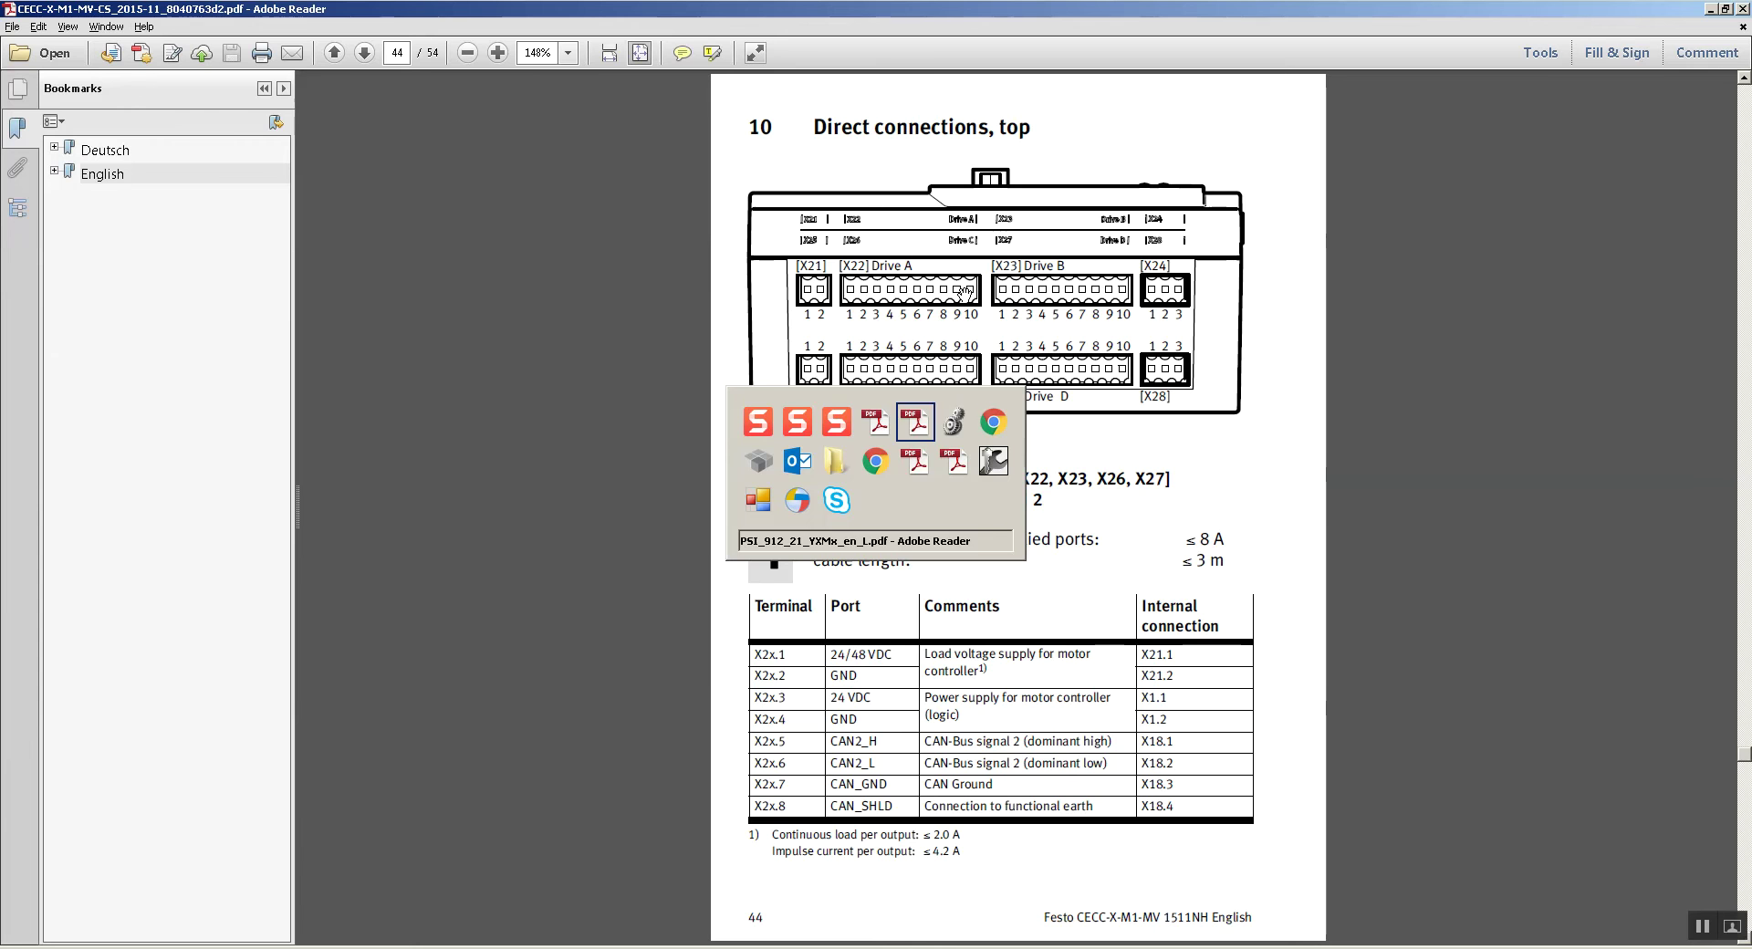
{"action": "key", "text": "alt+Tab"}
{"action": "key", "text": "alt+Tab"}
{"action": "key", "text": "alt+Tab"}
{"action": "key", "text": "alt+Tab"}
{"action": "key", "text": "alt+Tab"}
{"action": "key", "text": "alt+Tab"}
{"action": "key", "text": "alt+Tab"}
{"action": "key", "text": "alt+Tab"}
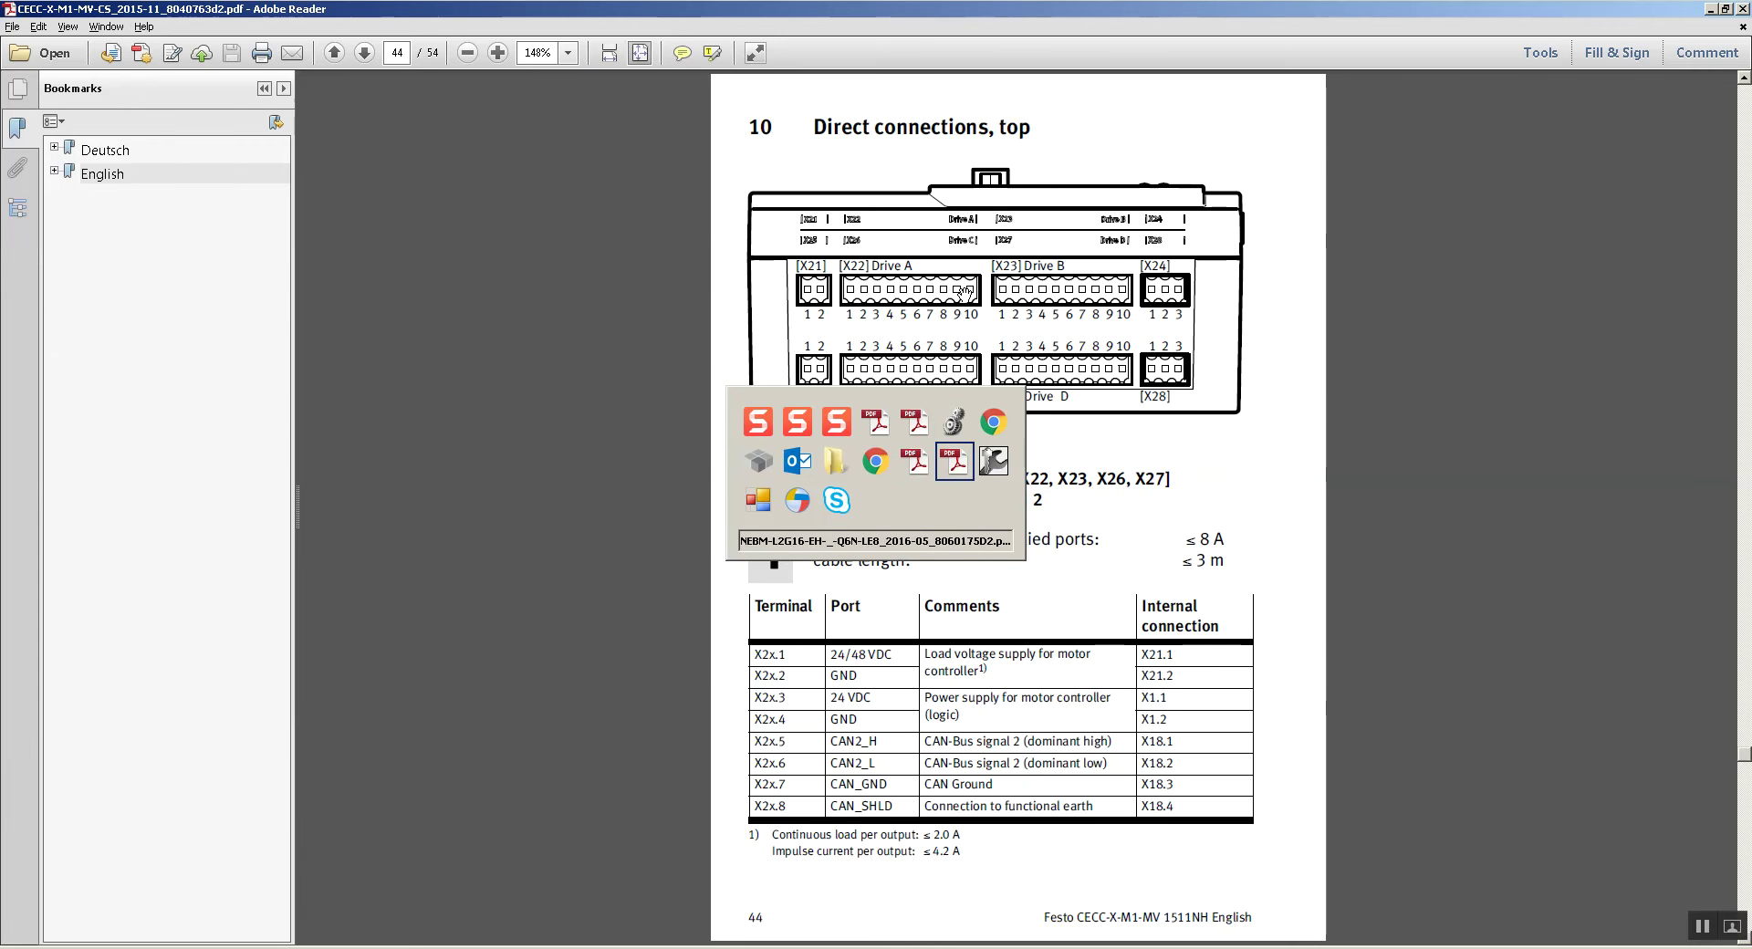
{"action": "scroll", "coordinate": [1009, 491], "scroll_direction": "up", "scroll_amount": 3}
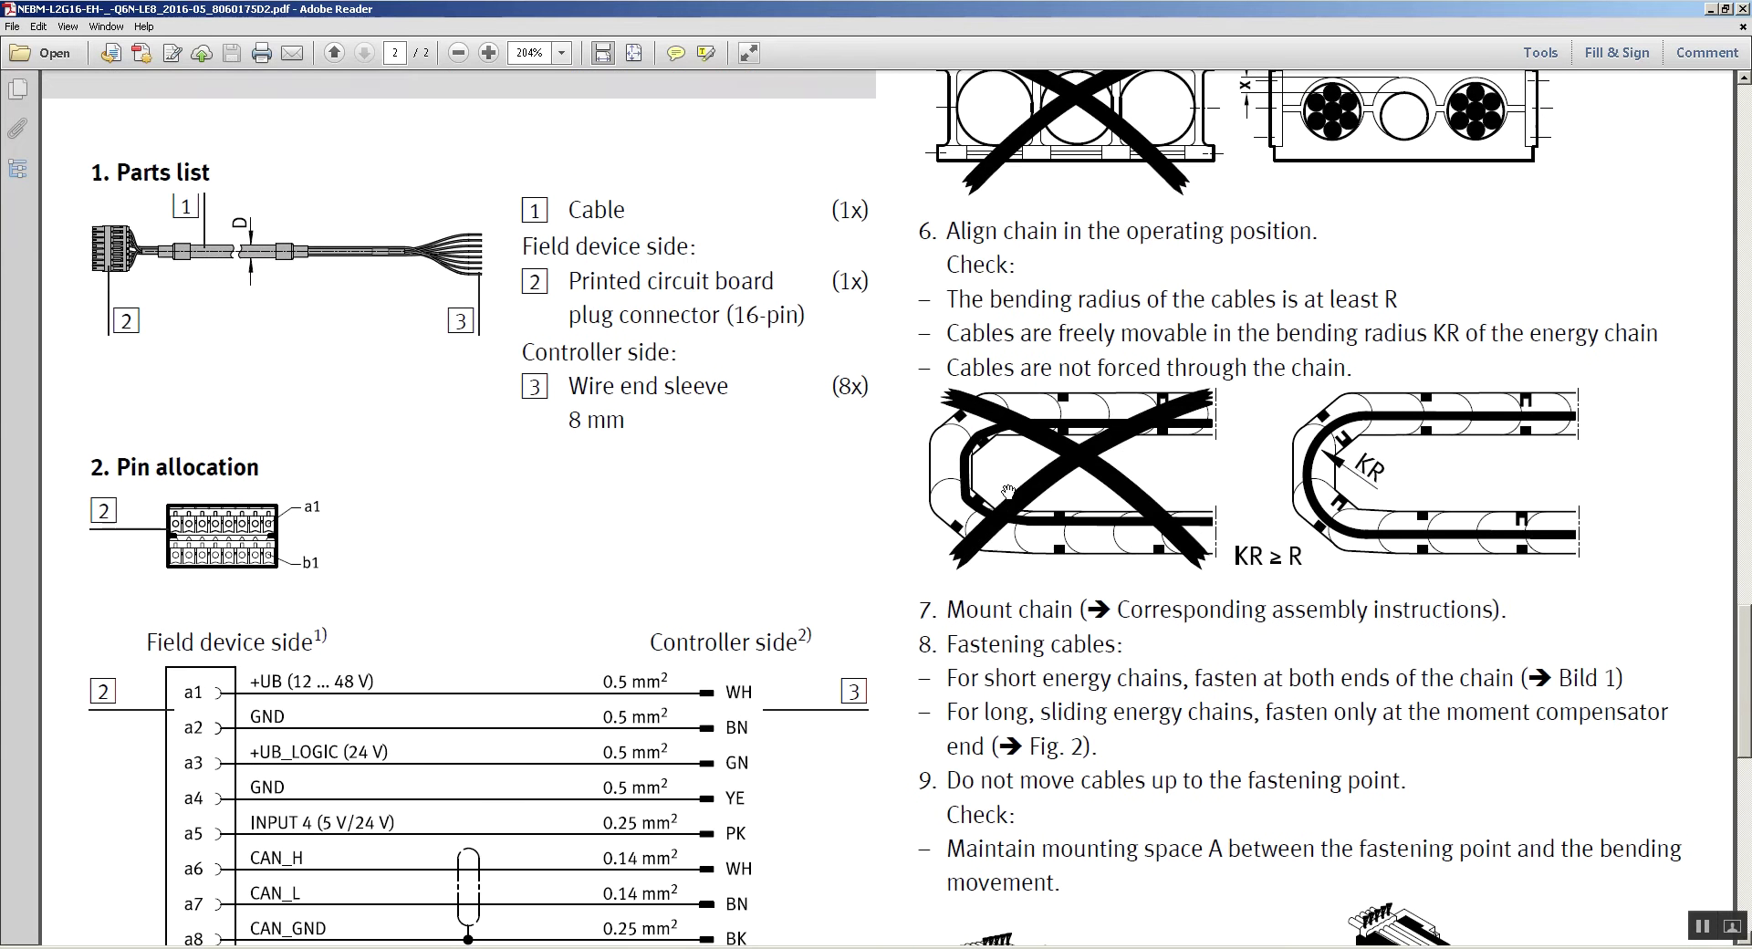
{"action": "scroll", "coordinate": [1008, 491], "scroll_direction": "down", "scroll_amount": 4}
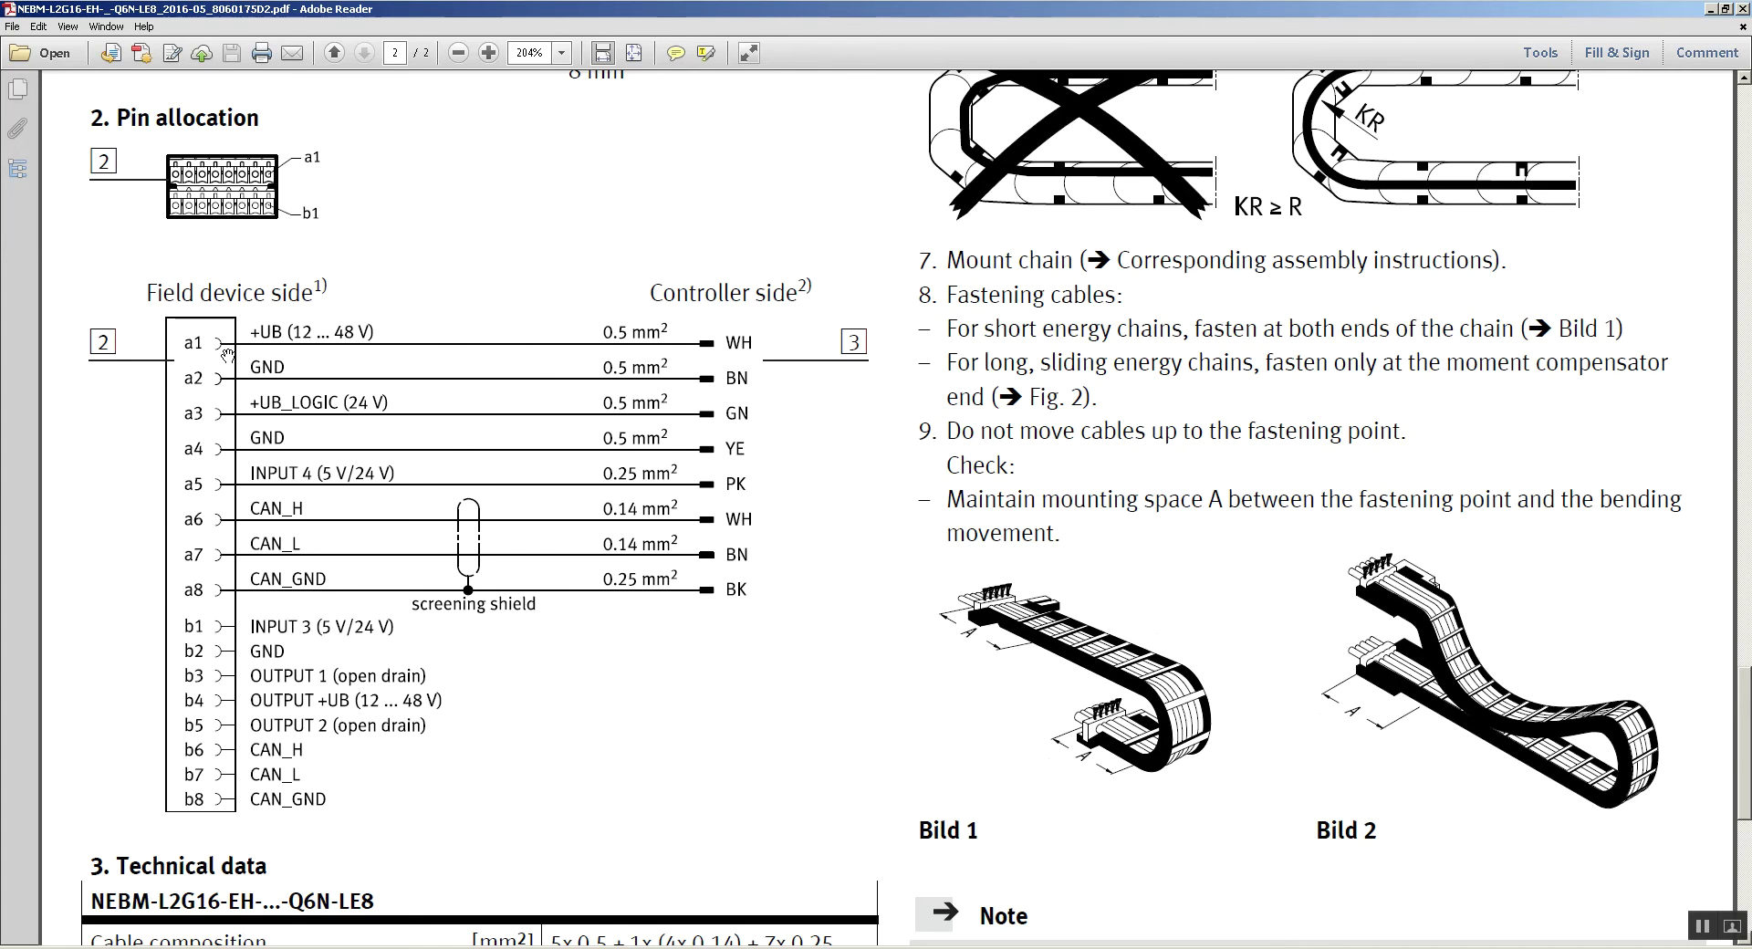
- Compare the controller's supply terminals X2x.1 to X2x.4 with cable pins a1 to a4 in the two PDFs
{"action": "key", "text": "alt+Tab"}
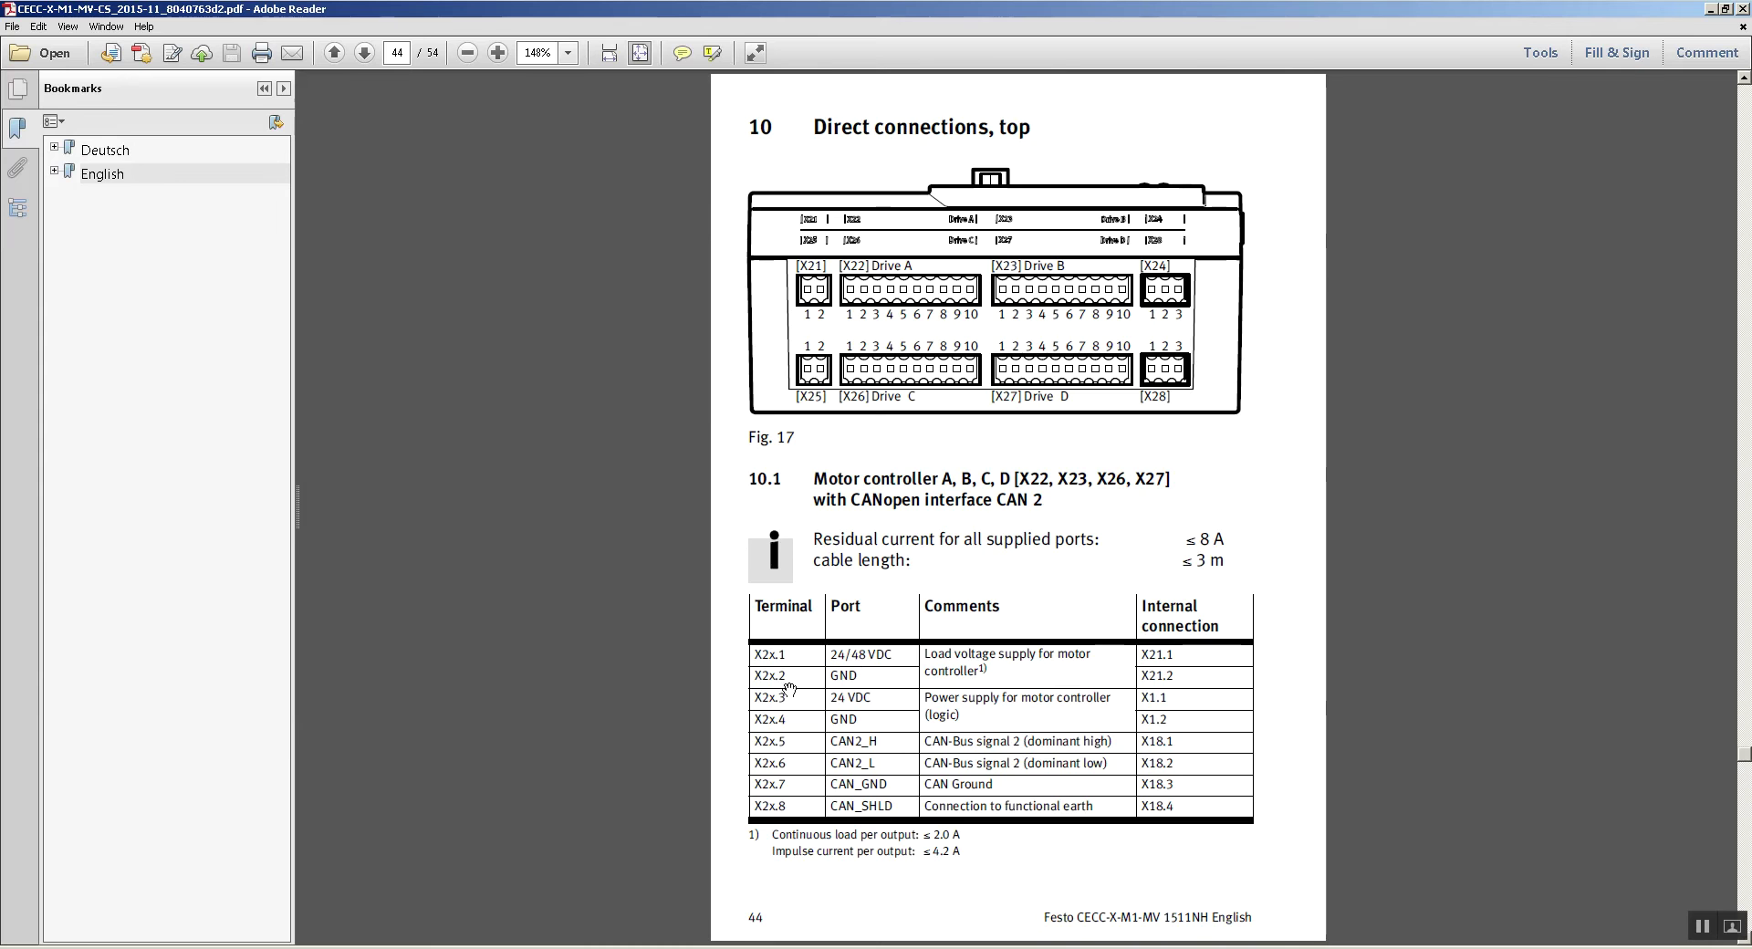
{"action": "key", "text": "ctrl+Tab"}
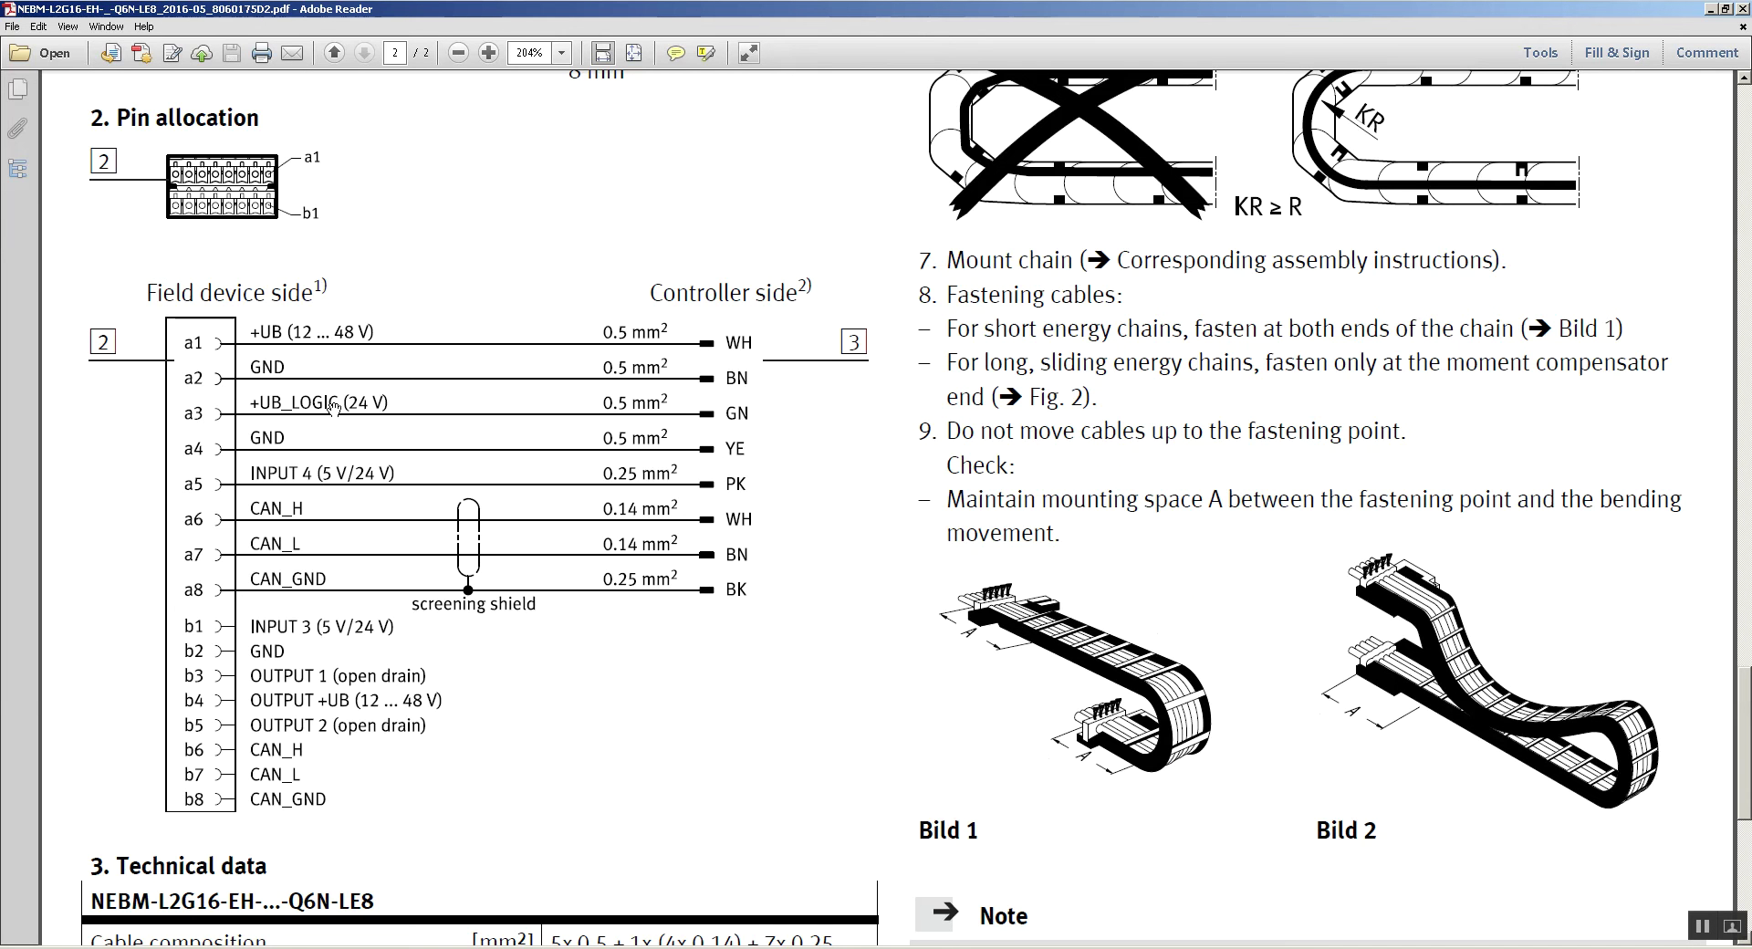
{"action": "key", "text": "alt+Tab"}
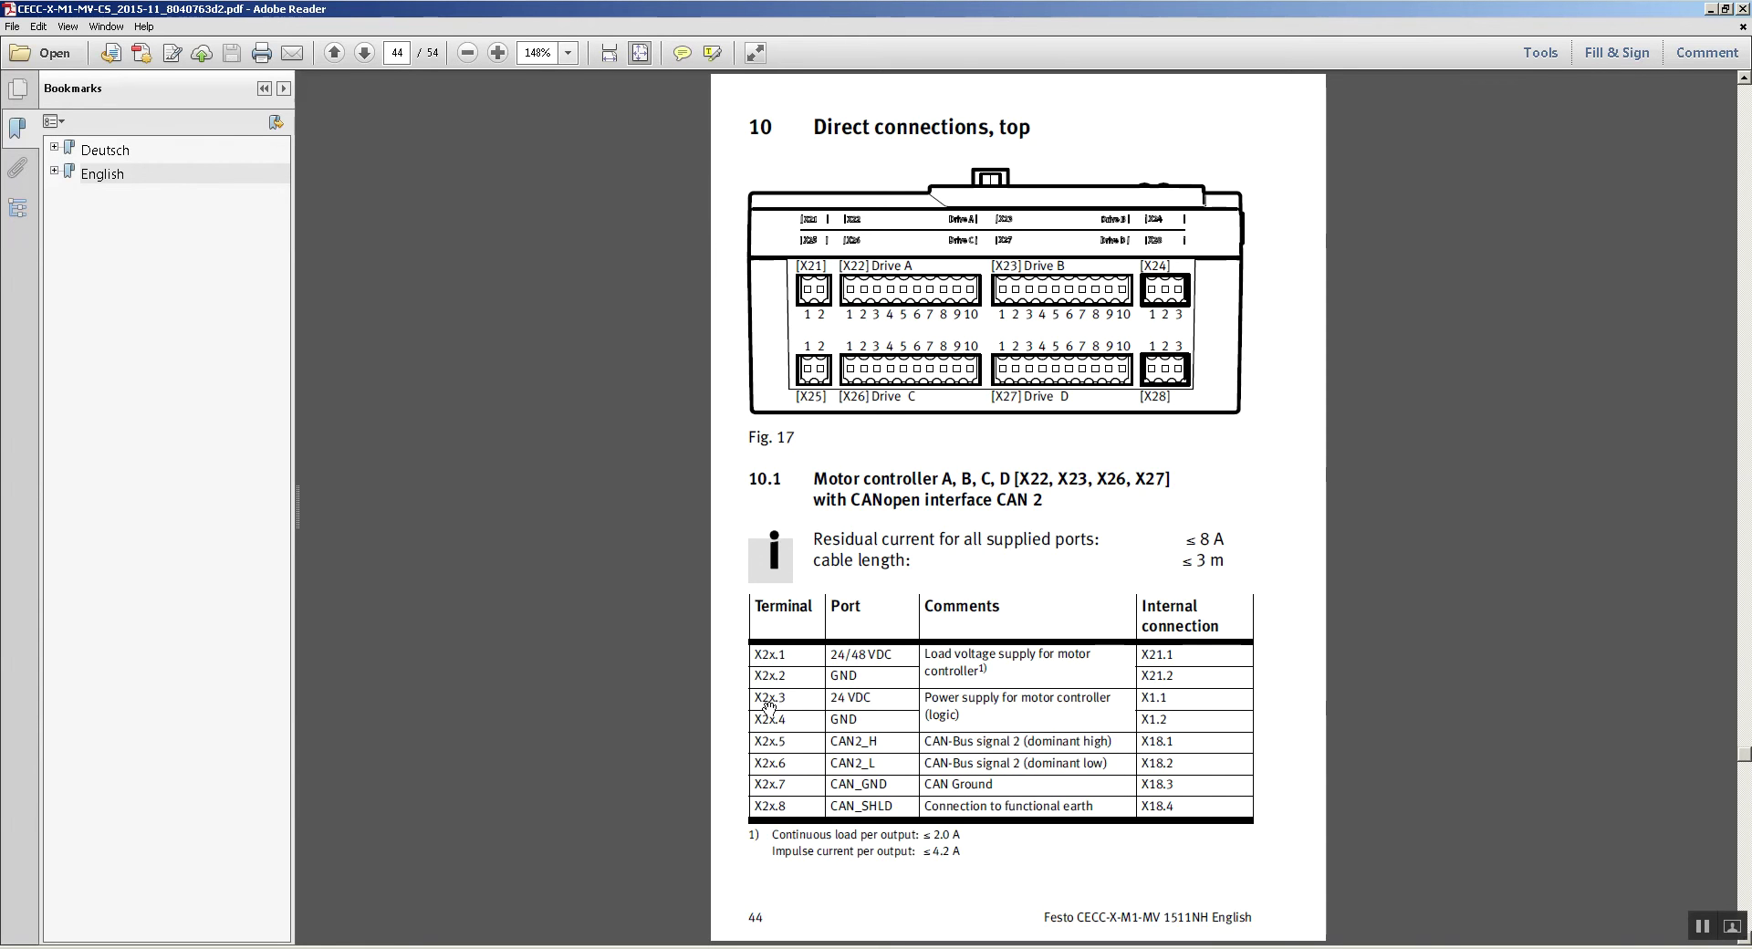
{"action": "key", "text": "alt+Tab"}
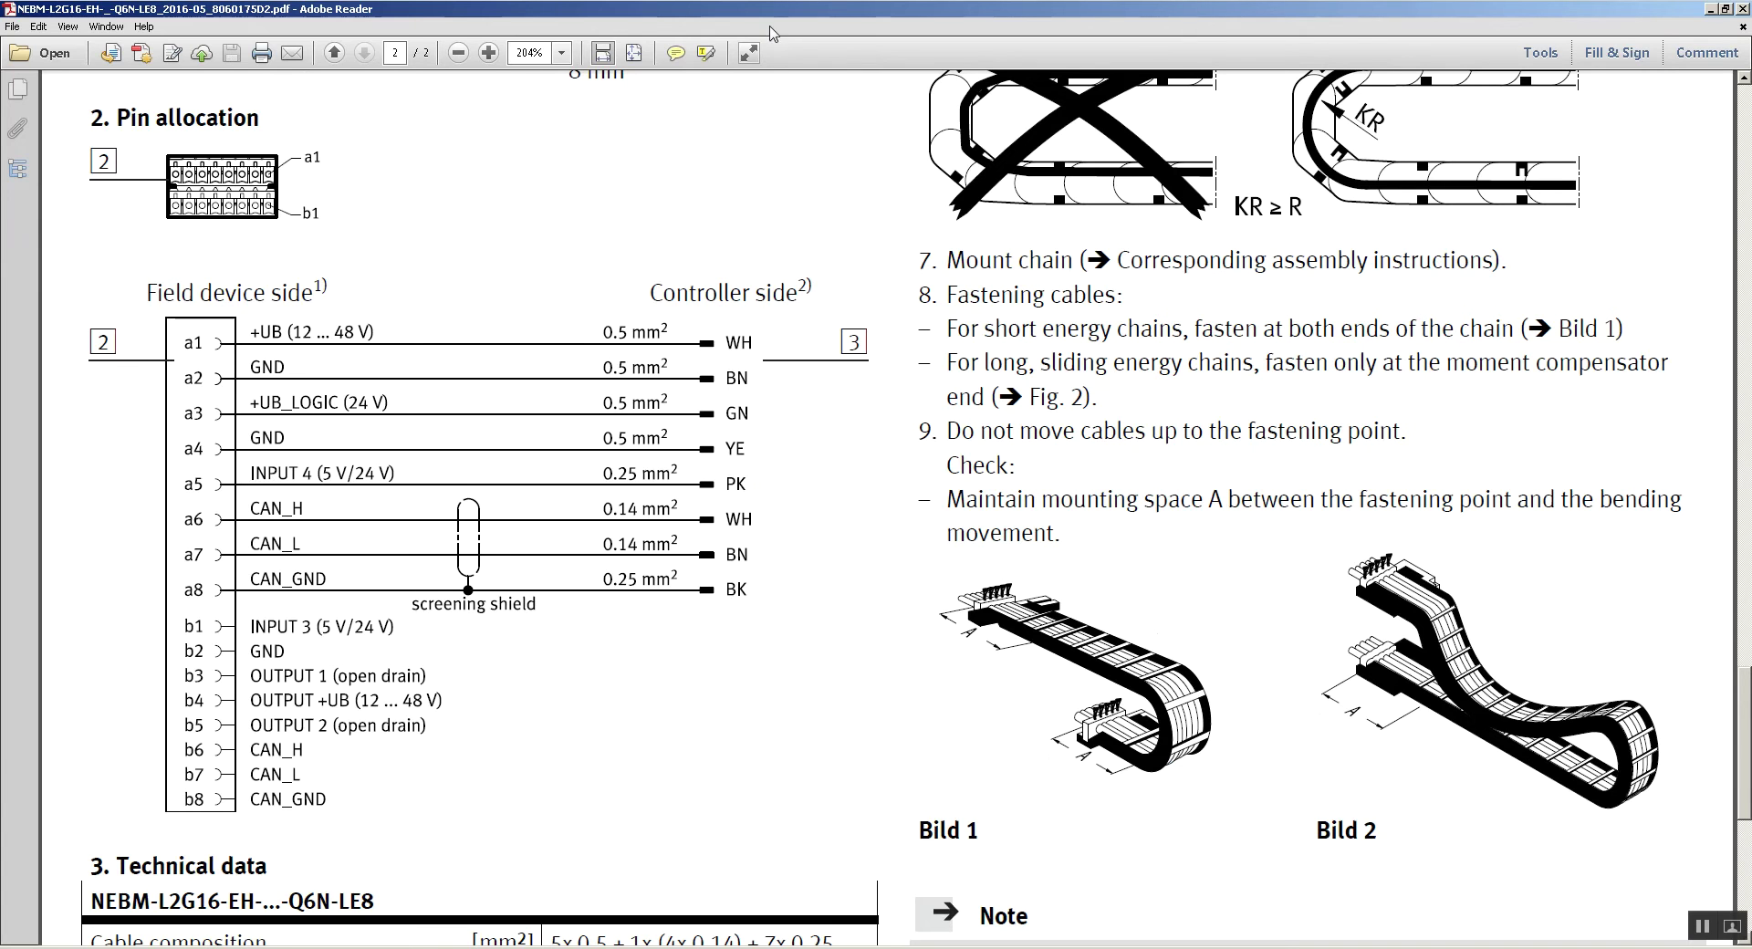
{"action": "left_click", "coordinate": [706, 53]}
{"action": "right_click", "coordinate": [479, 152]}
{"action": "left_click", "coordinate": [525, 236]}
{"action": "right_click", "coordinate": [424, 389]}
{"action": "left_click", "coordinate": [456, 427]}
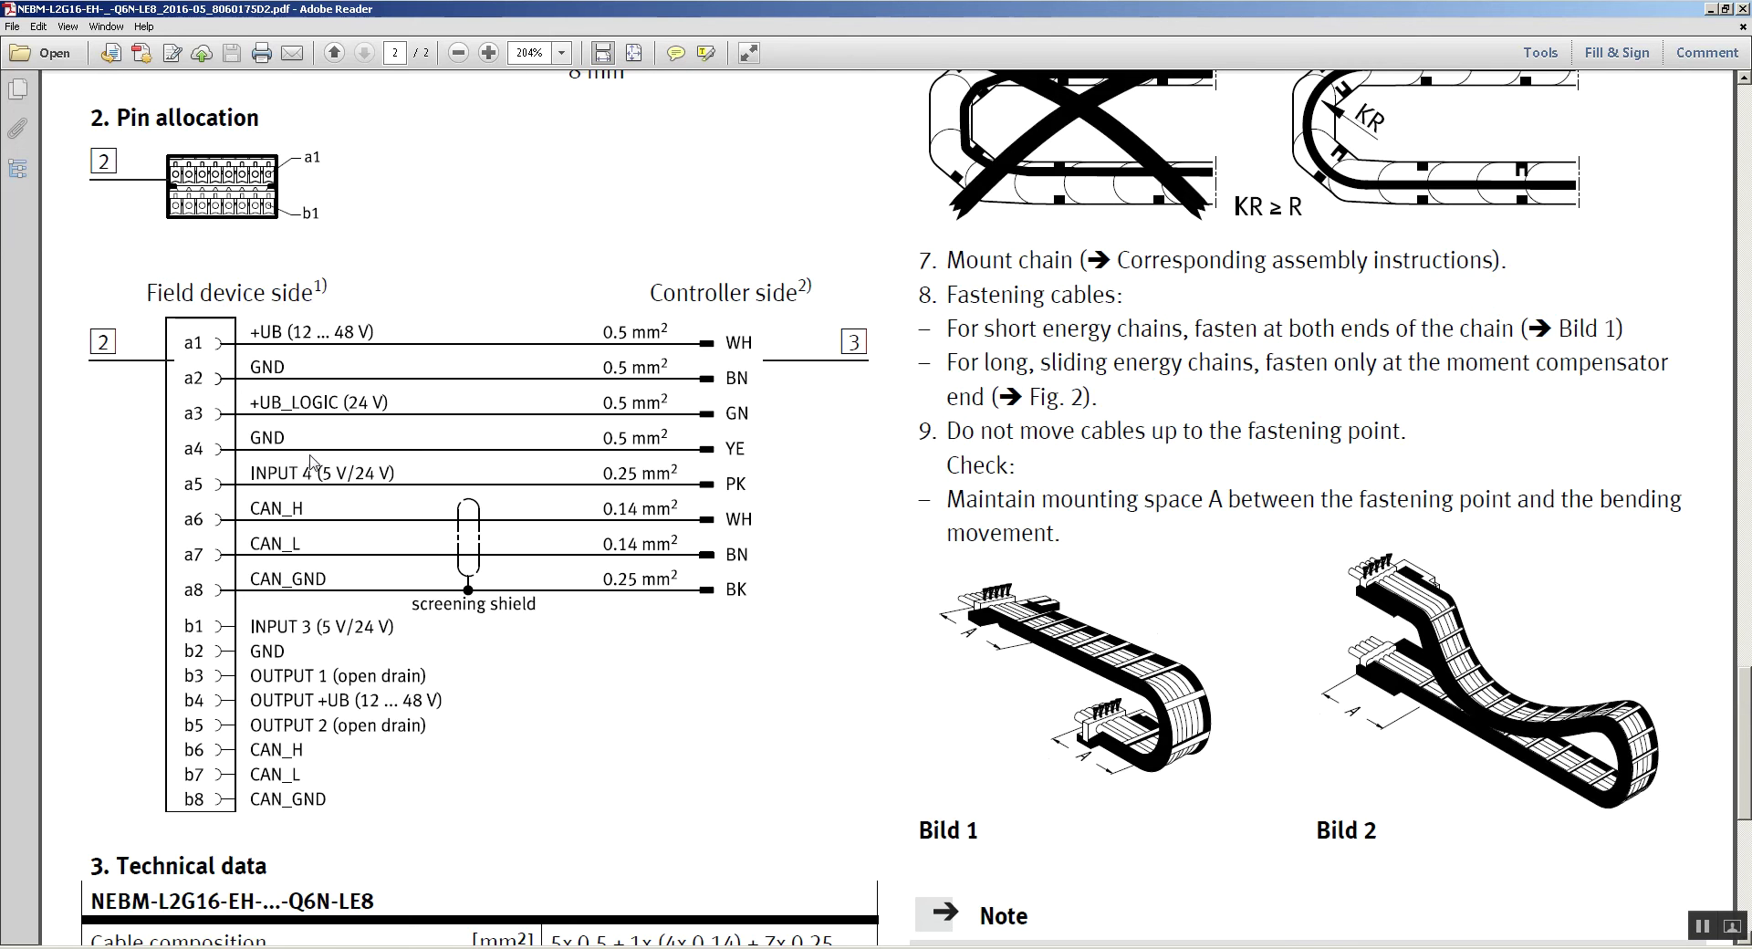
{"action": "right_click", "coordinate": [368, 470]}
{"action": "left_click", "coordinate": [406, 521]}
{"action": "right_click", "coordinate": [457, 467]}
{"action": "left_click", "coordinate": [507, 538]}
{"action": "left_click_drag", "start_coordinate": [417, 456], "coordinate": [241, 491]}
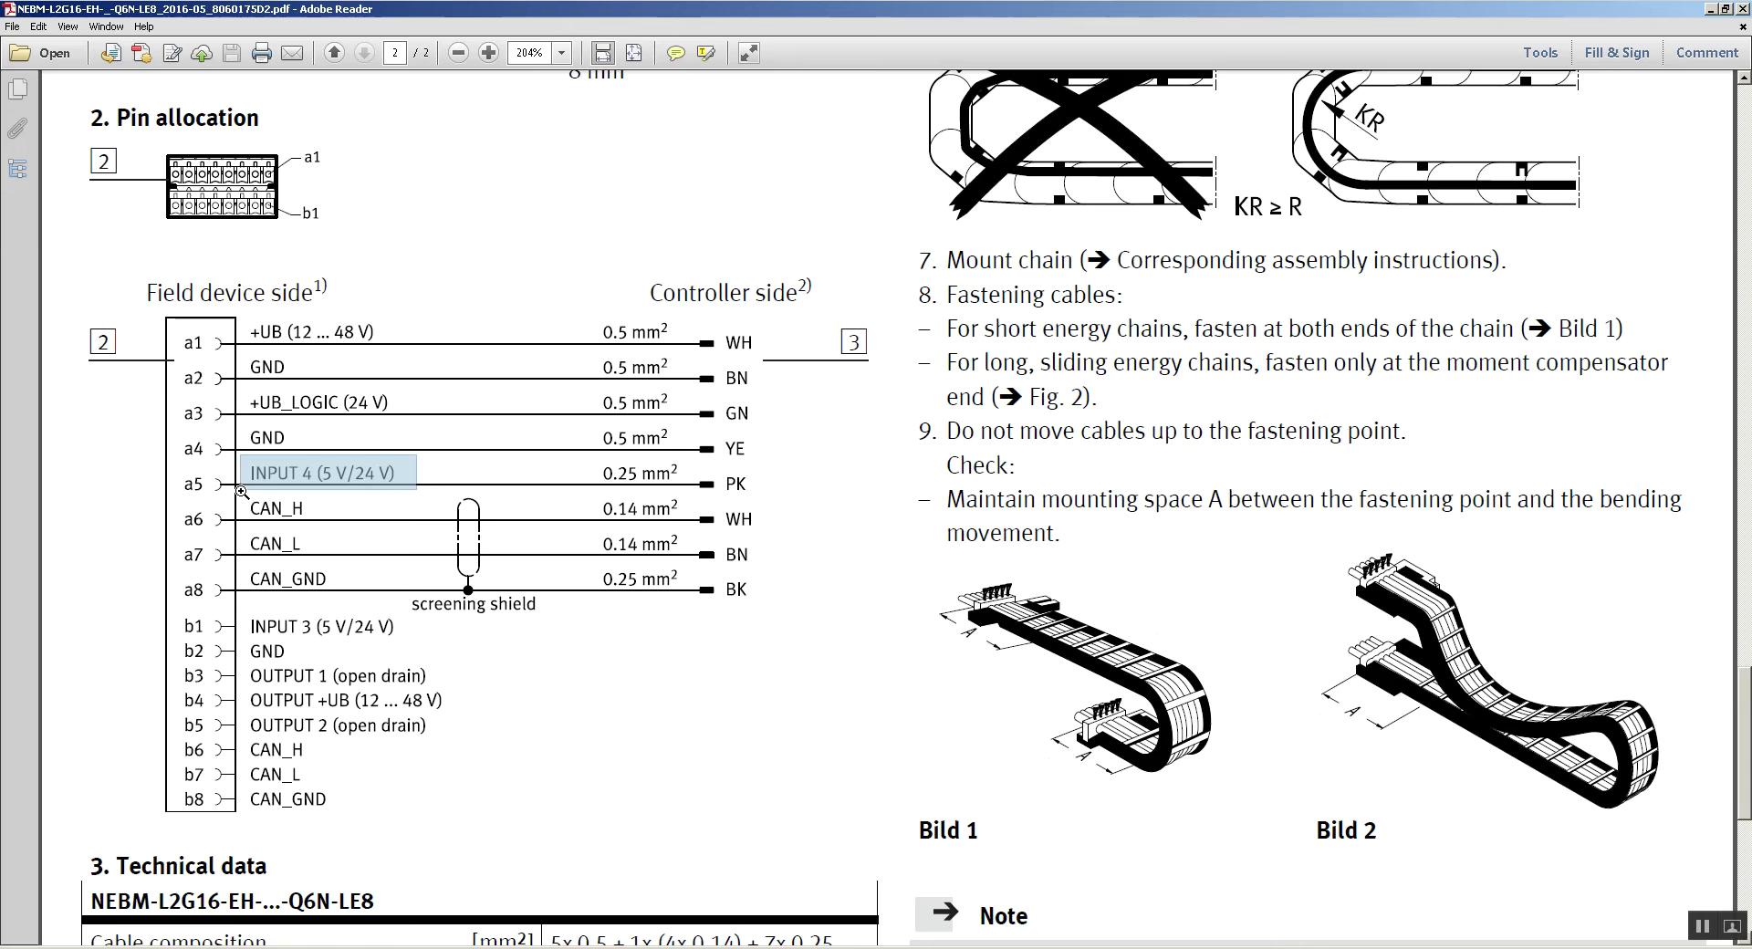
{"action": "left_click_drag", "start_coordinate": [246, 492], "coordinate": [244, 495]}
{"action": "right_click", "coordinate": [652, 339]}
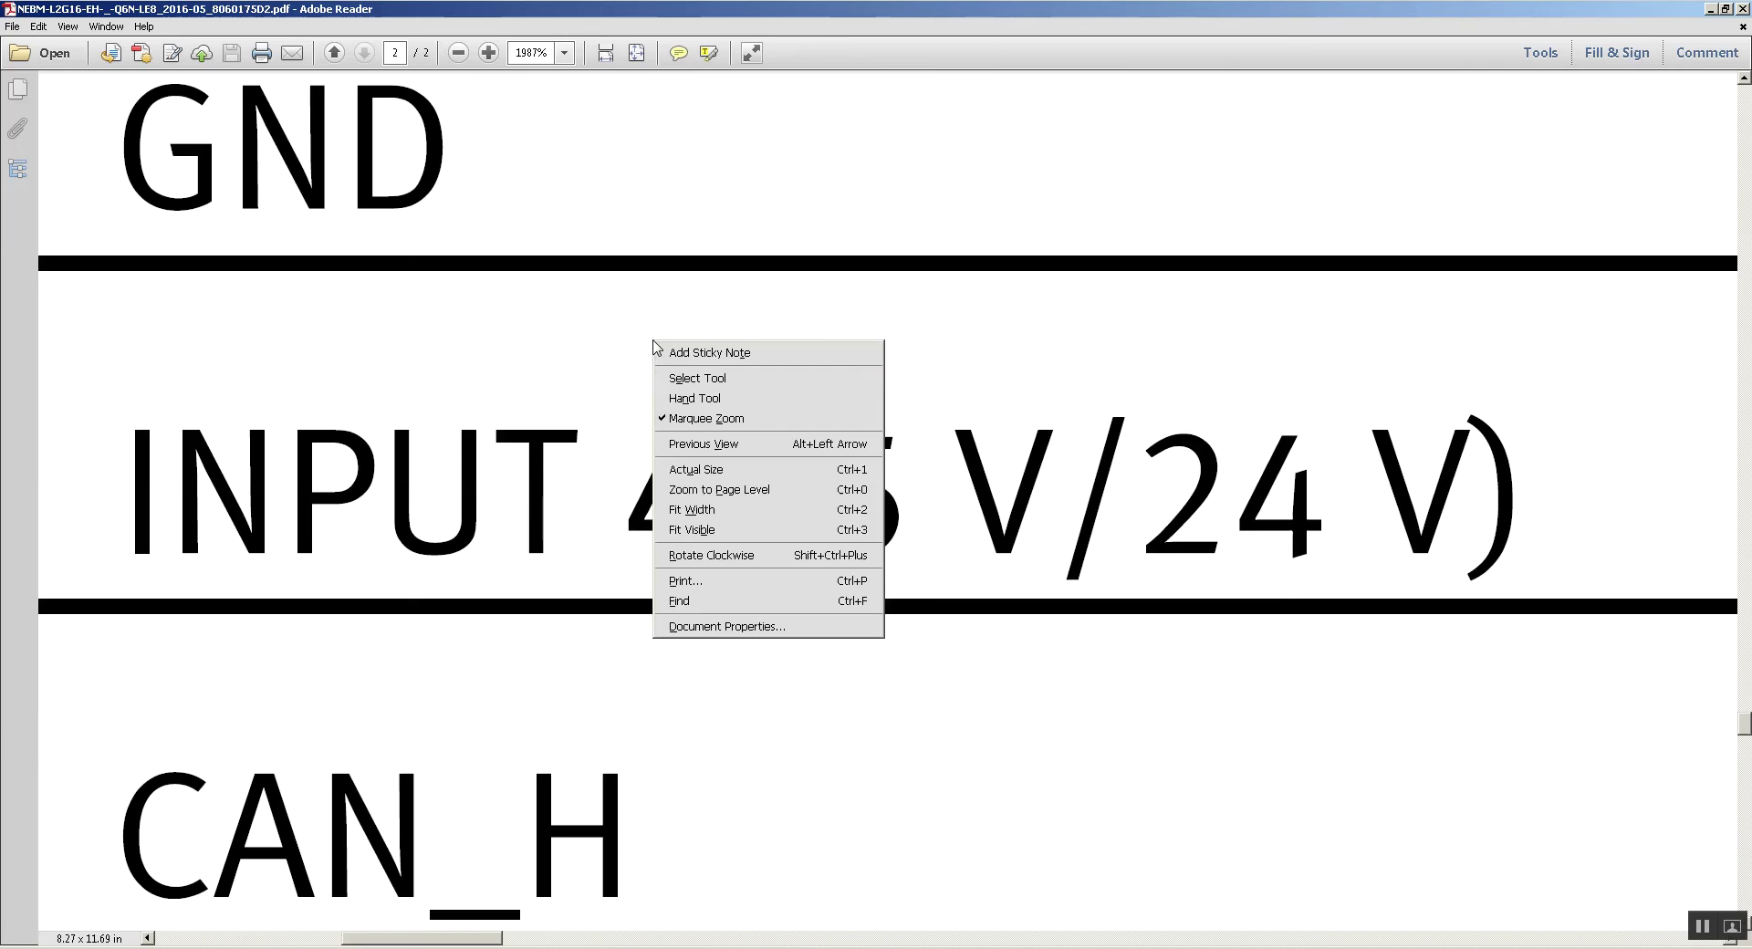
{"action": "left_click", "coordinate": [602, 60]}
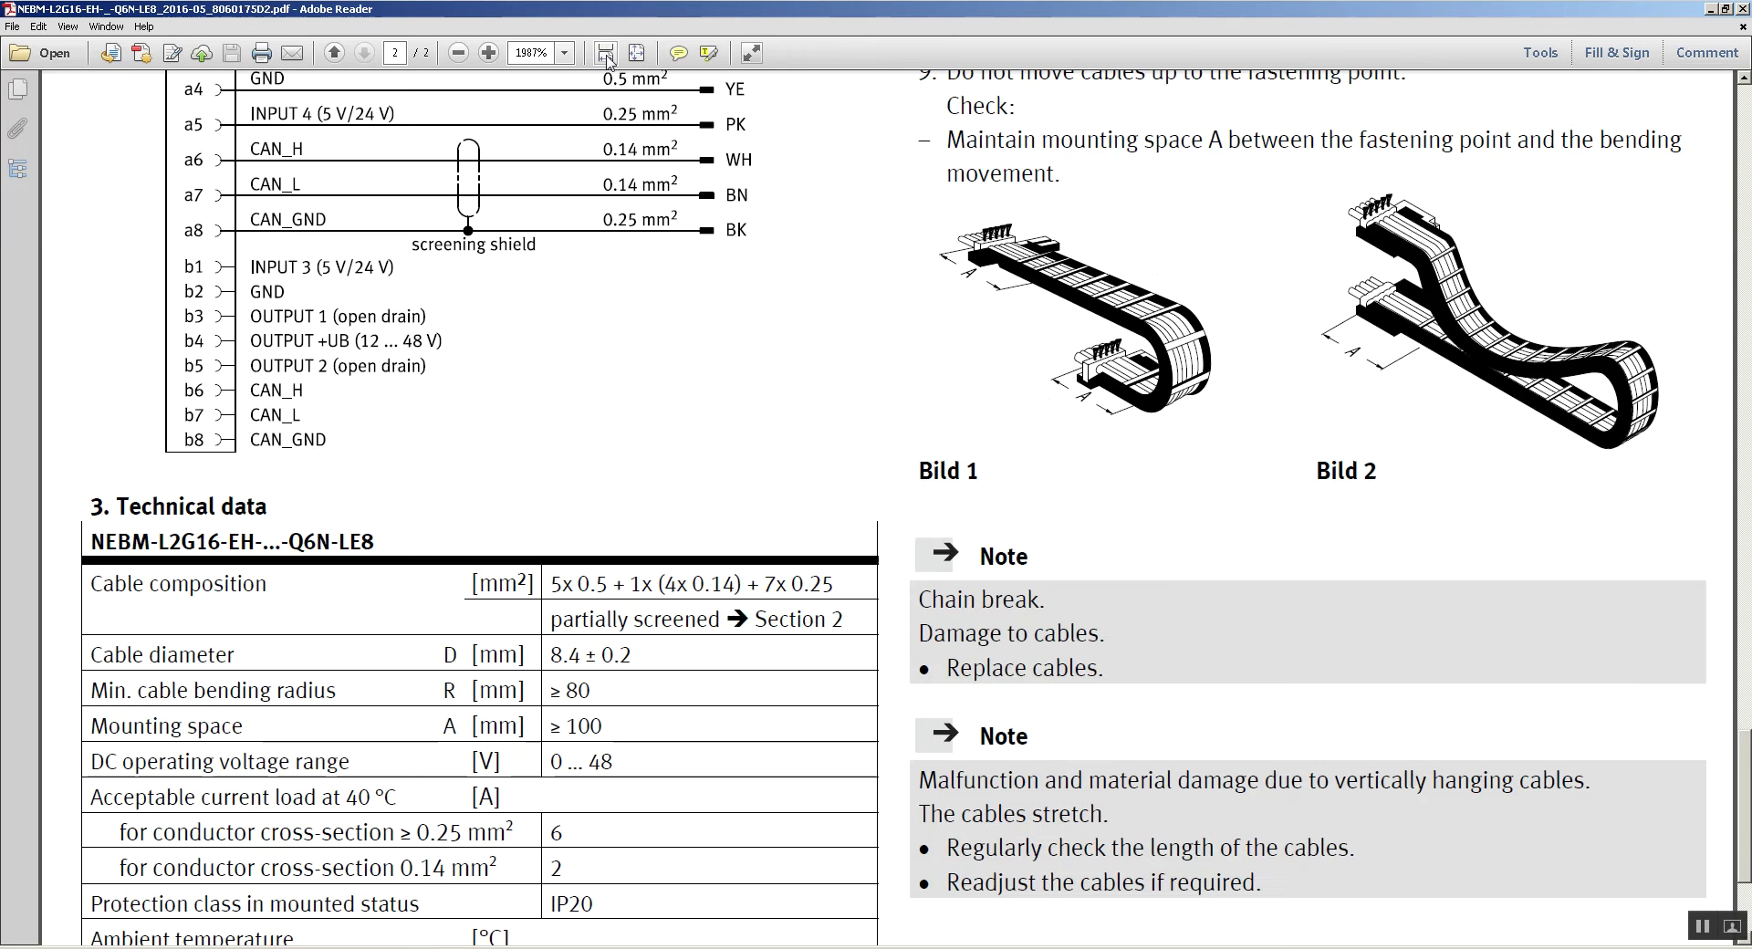
- Activate the Hand tool and bring the cable's pin allocation section back into view
{"action": "right_click", "coordinate": [652, 321]}
{"action": "left_click", "coordinate": [689, 358]}
{"action": "right_click", "coordinate": [642, 286]}
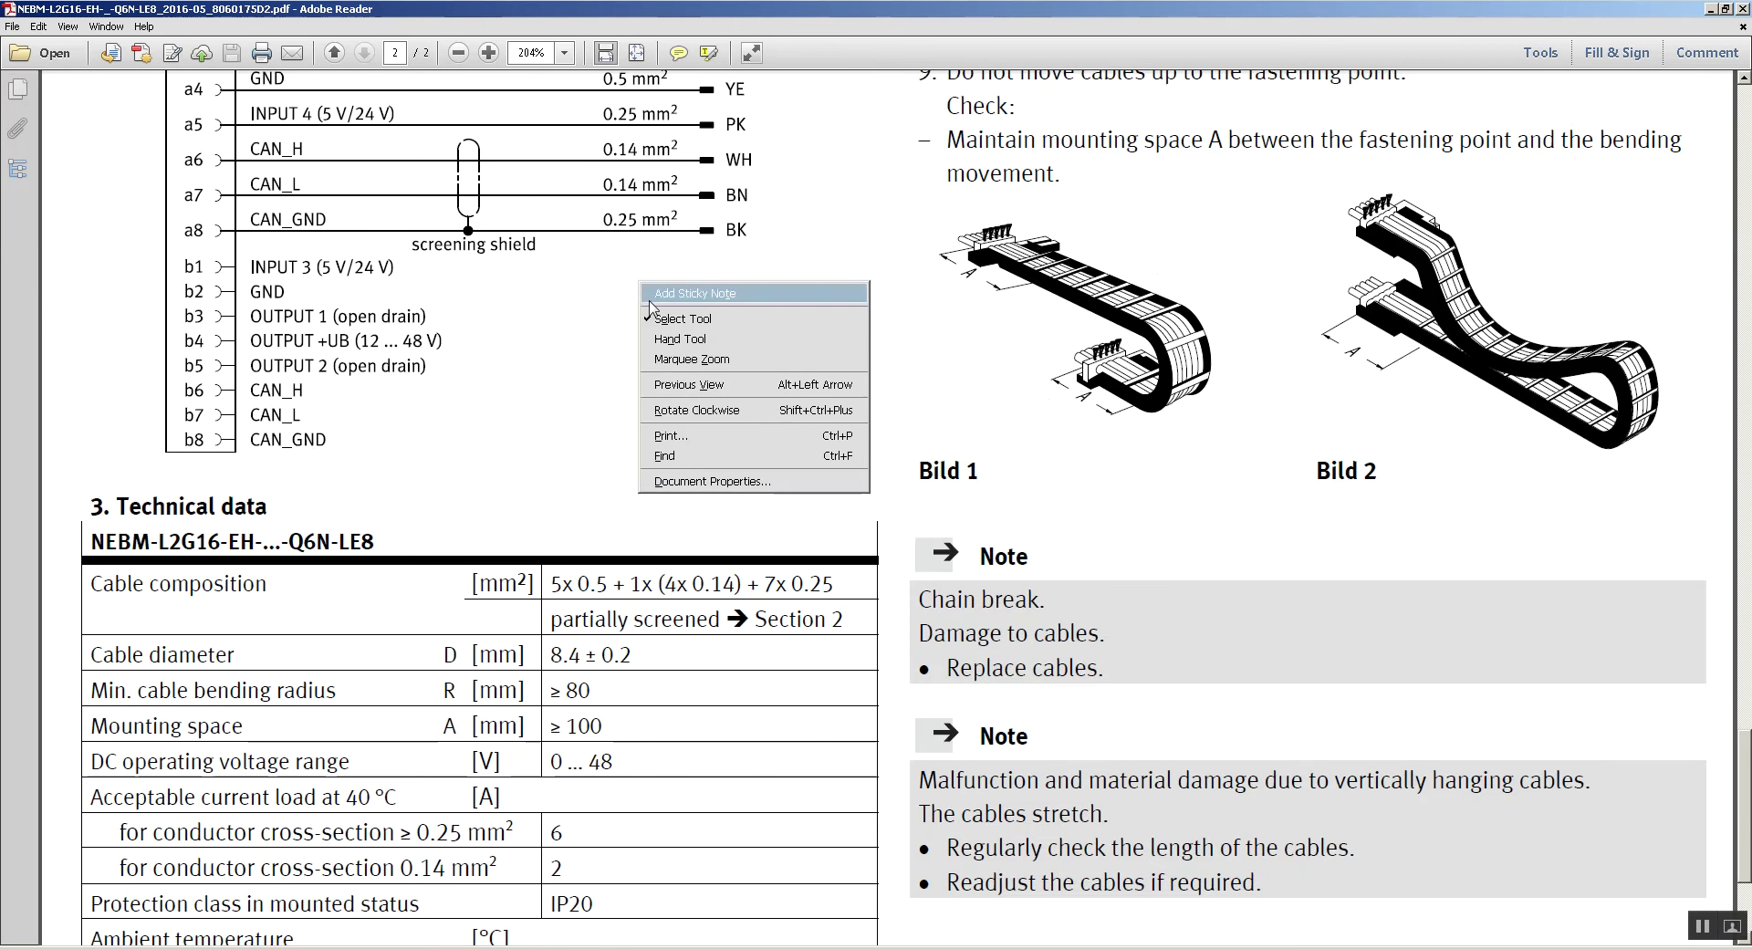
{"action": "left_click", "coordinate": [659, 304]}
{"action": "left_click_drag", "start_coordinate": [633, 283], "coordinate": [623, 497]}
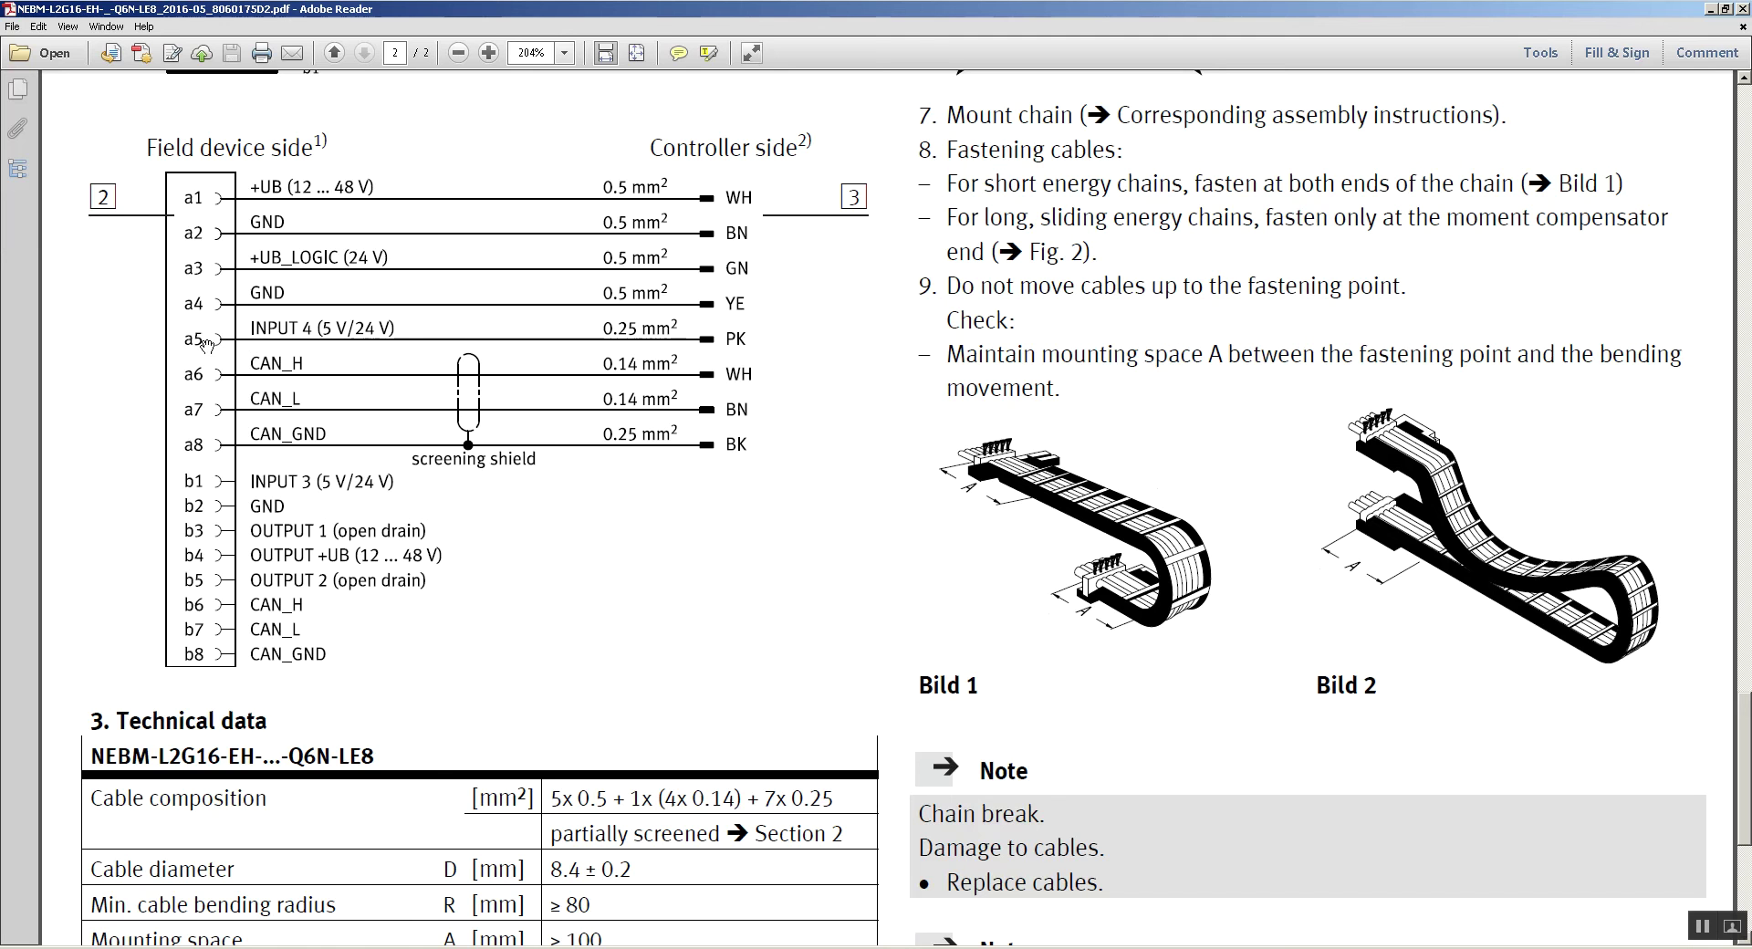
{"action": "scroll", "coordinate": [378, 277], "scroll_direction": "up", "scroll_amount": 3}
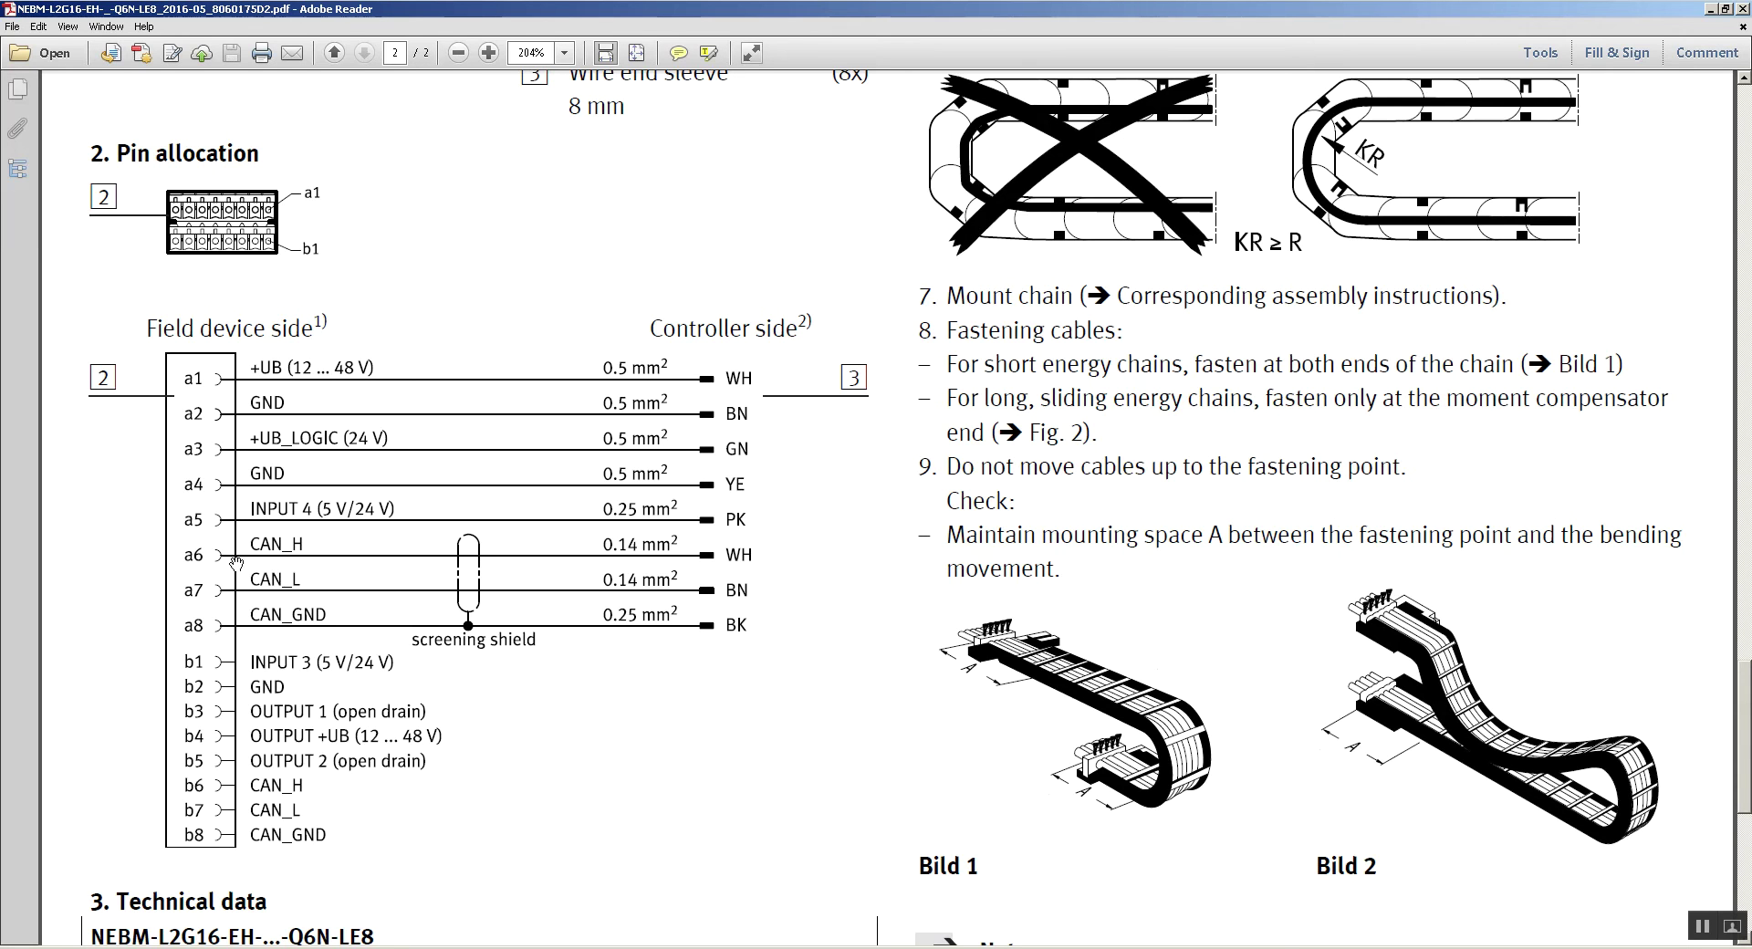
- Compare the CAN terminals X2x.5 to X2x.8 in the controller manual with the CAN wires in the cable PDF
{"action": "key", "text": "alt+Tab"}
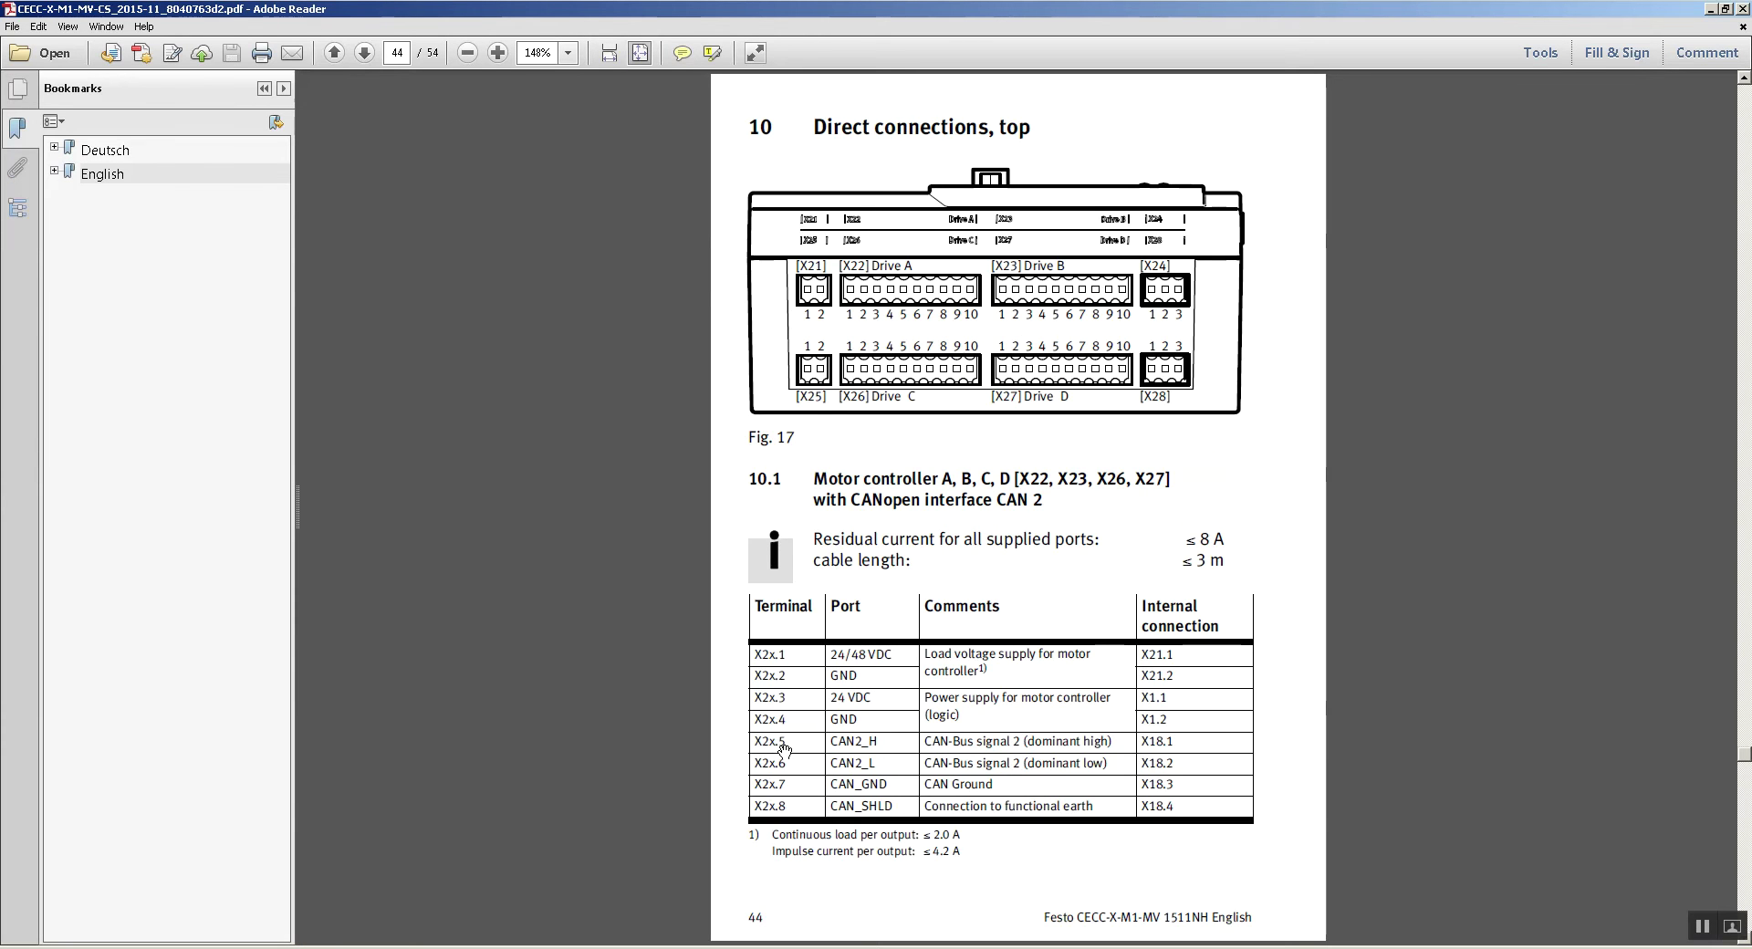
{"action": "key", "text": "alt+Tab"}
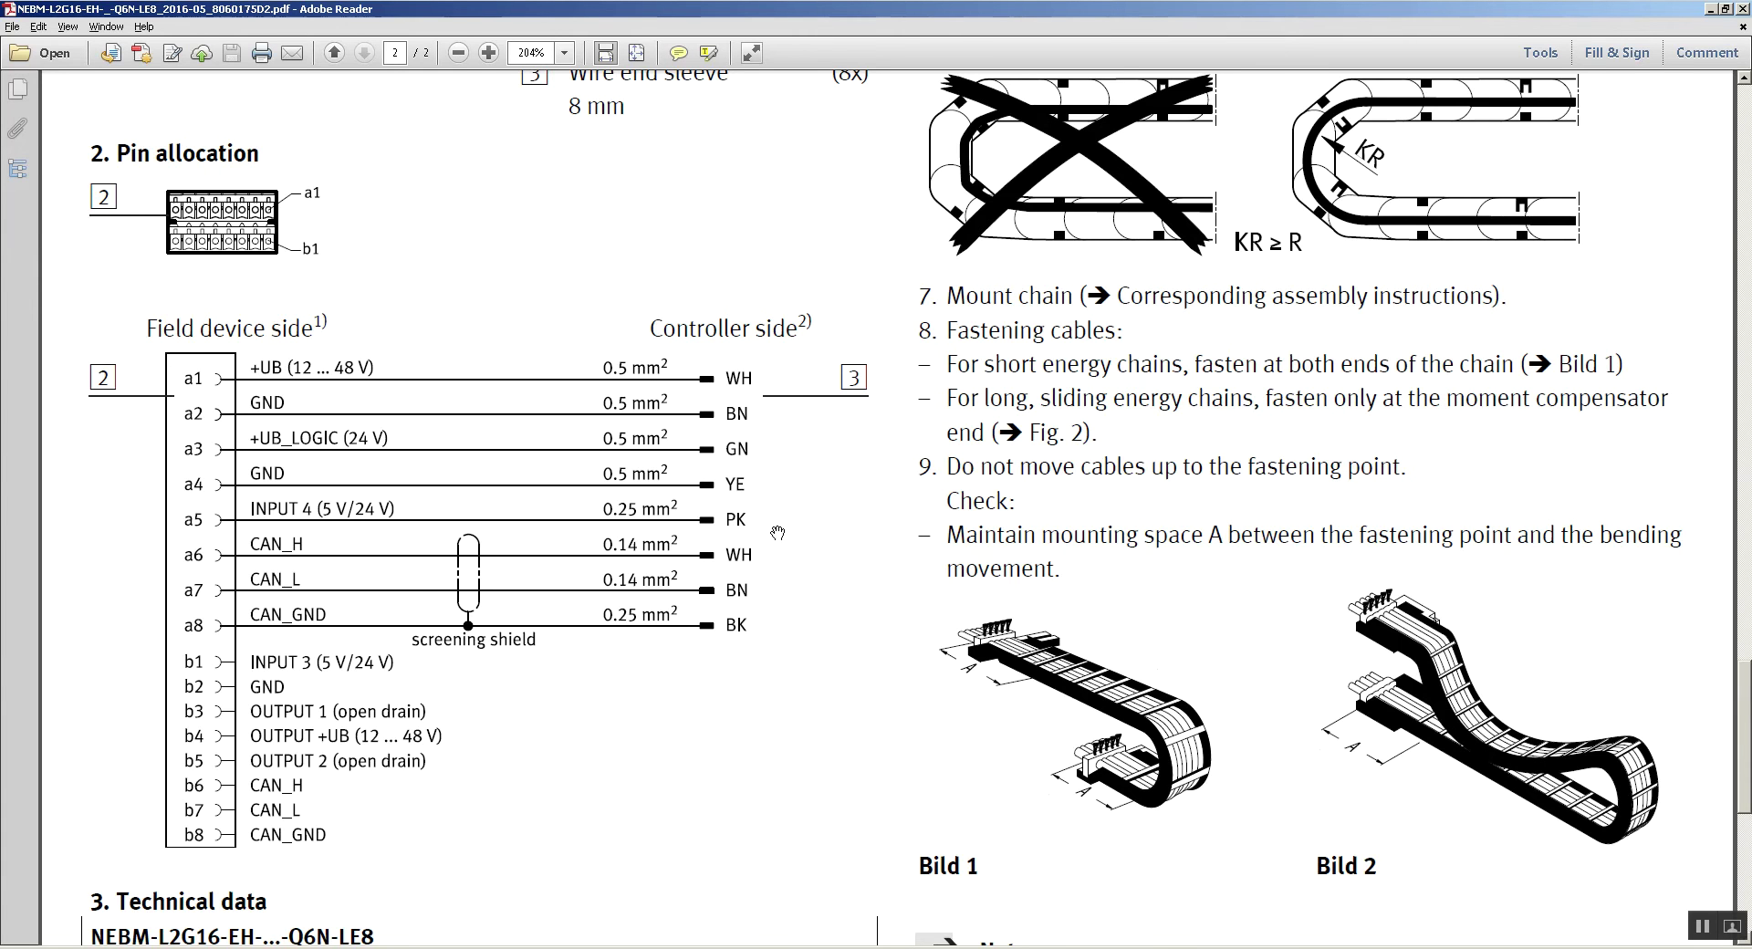
{"action": "key", "text": "alt+Tab"}
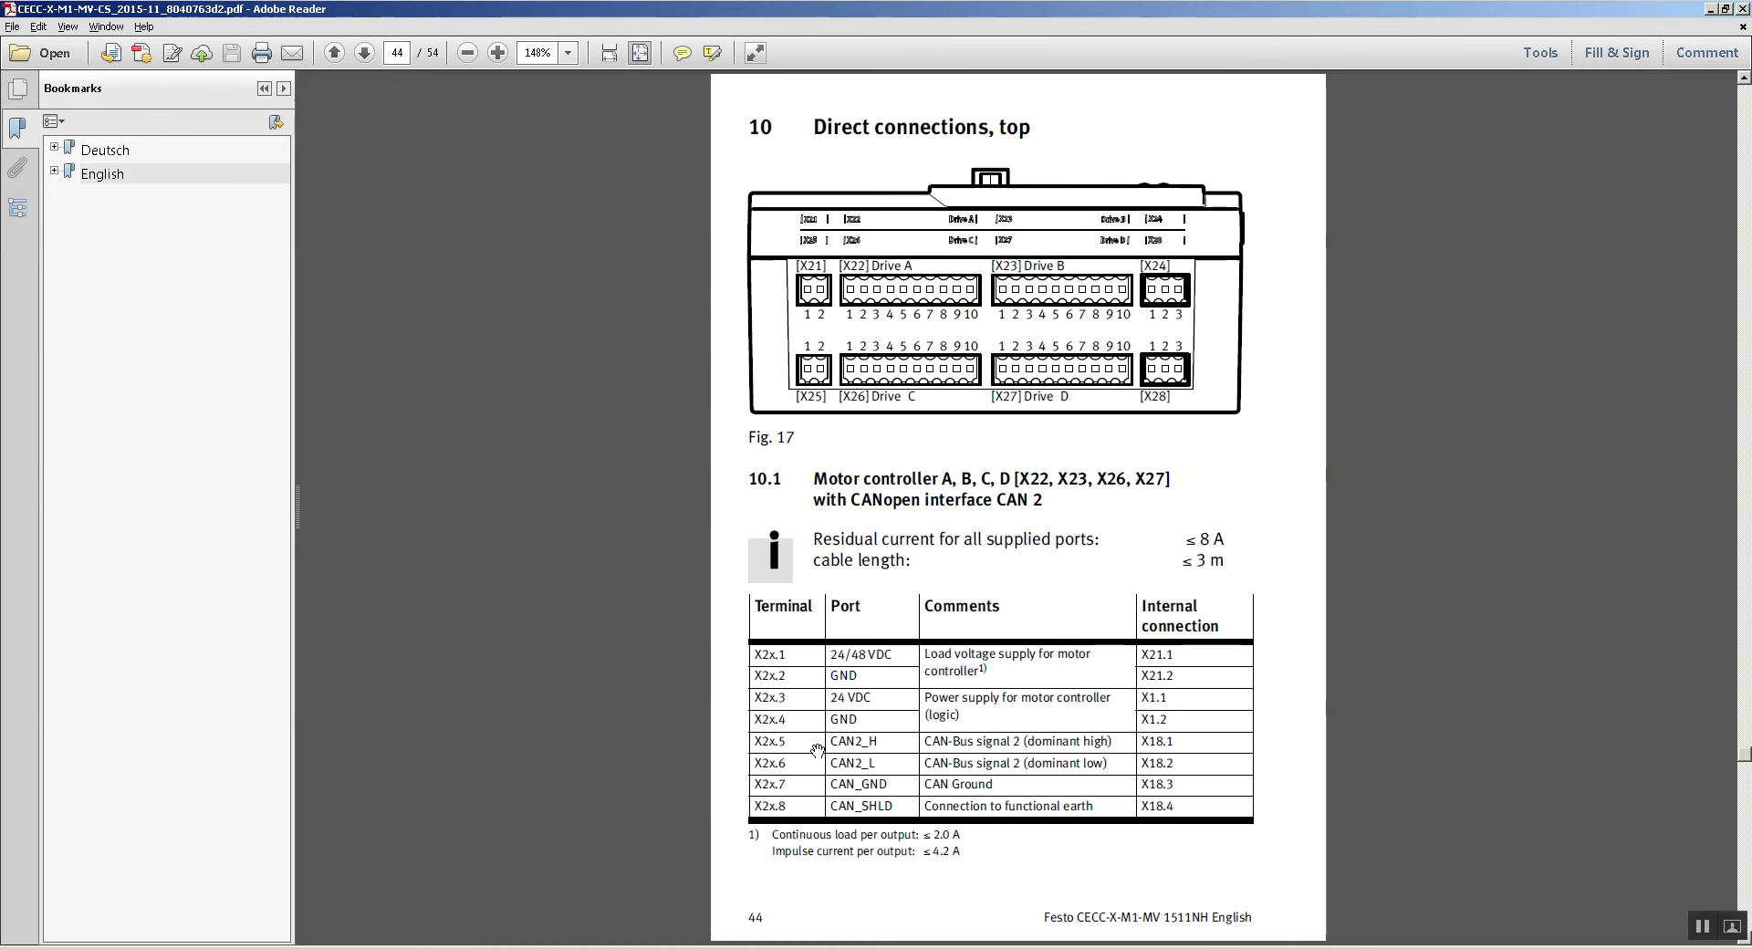
{"action": "key", "text": "alt+Tab"}
{"action": "key", "text": "alt+Tab"}
{"action": "key", "text": "alt+Tab"}
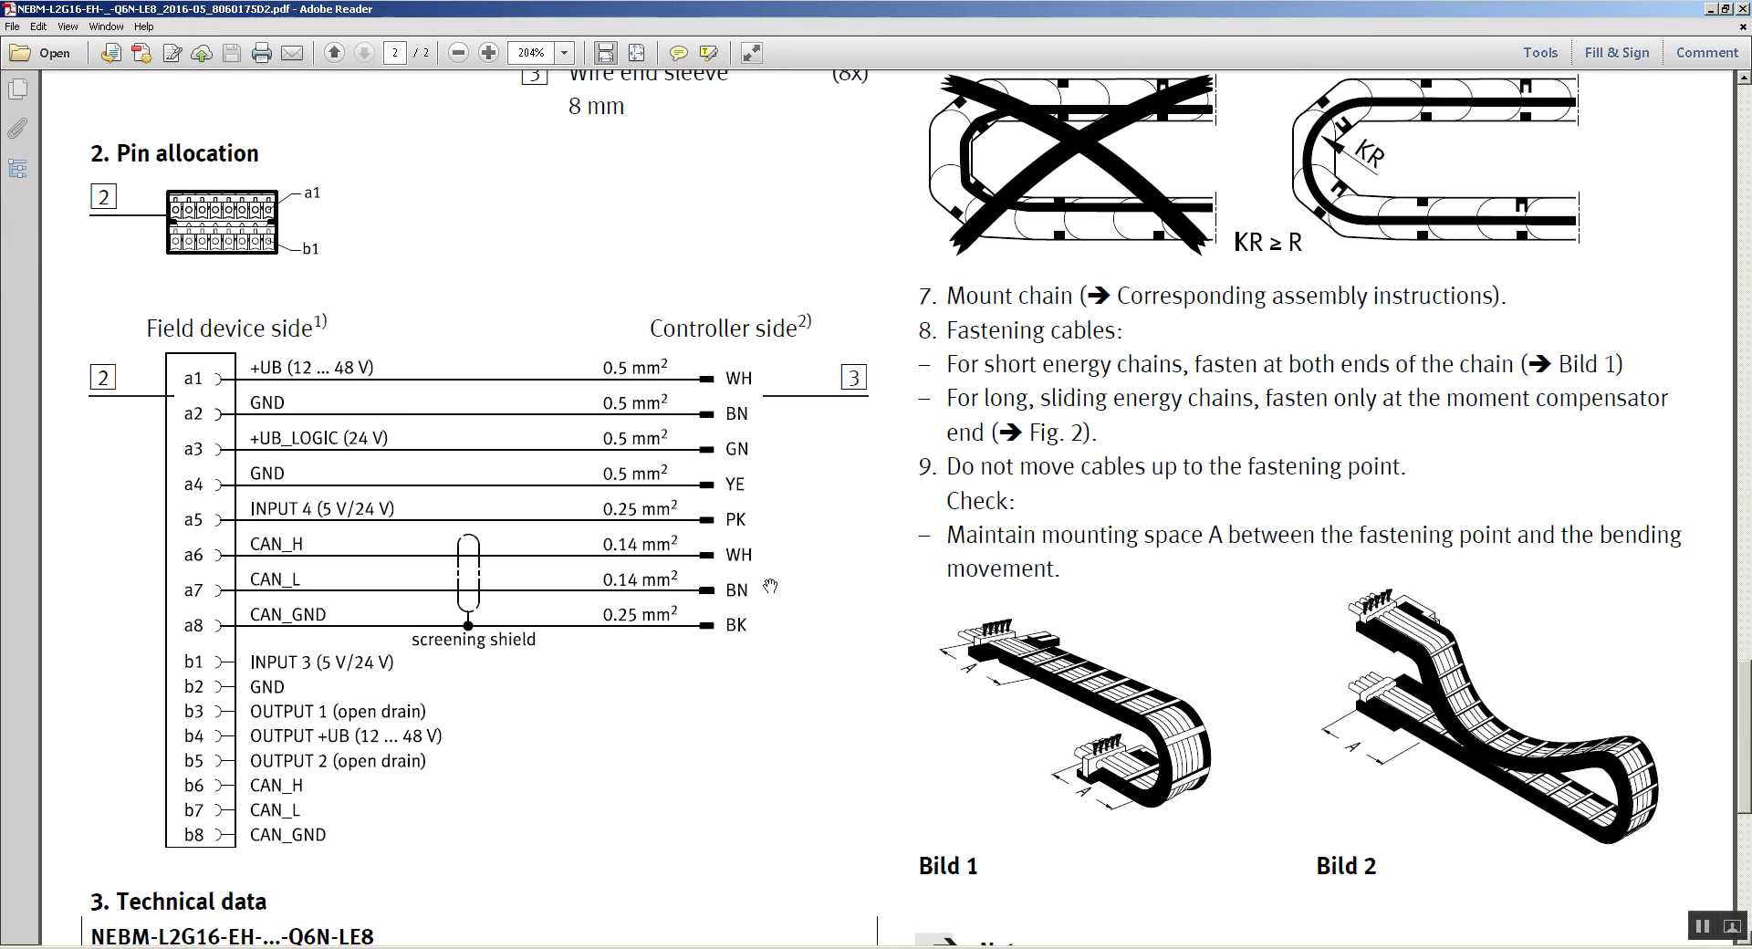
{"action": "key", "text": "alt+Tab"}
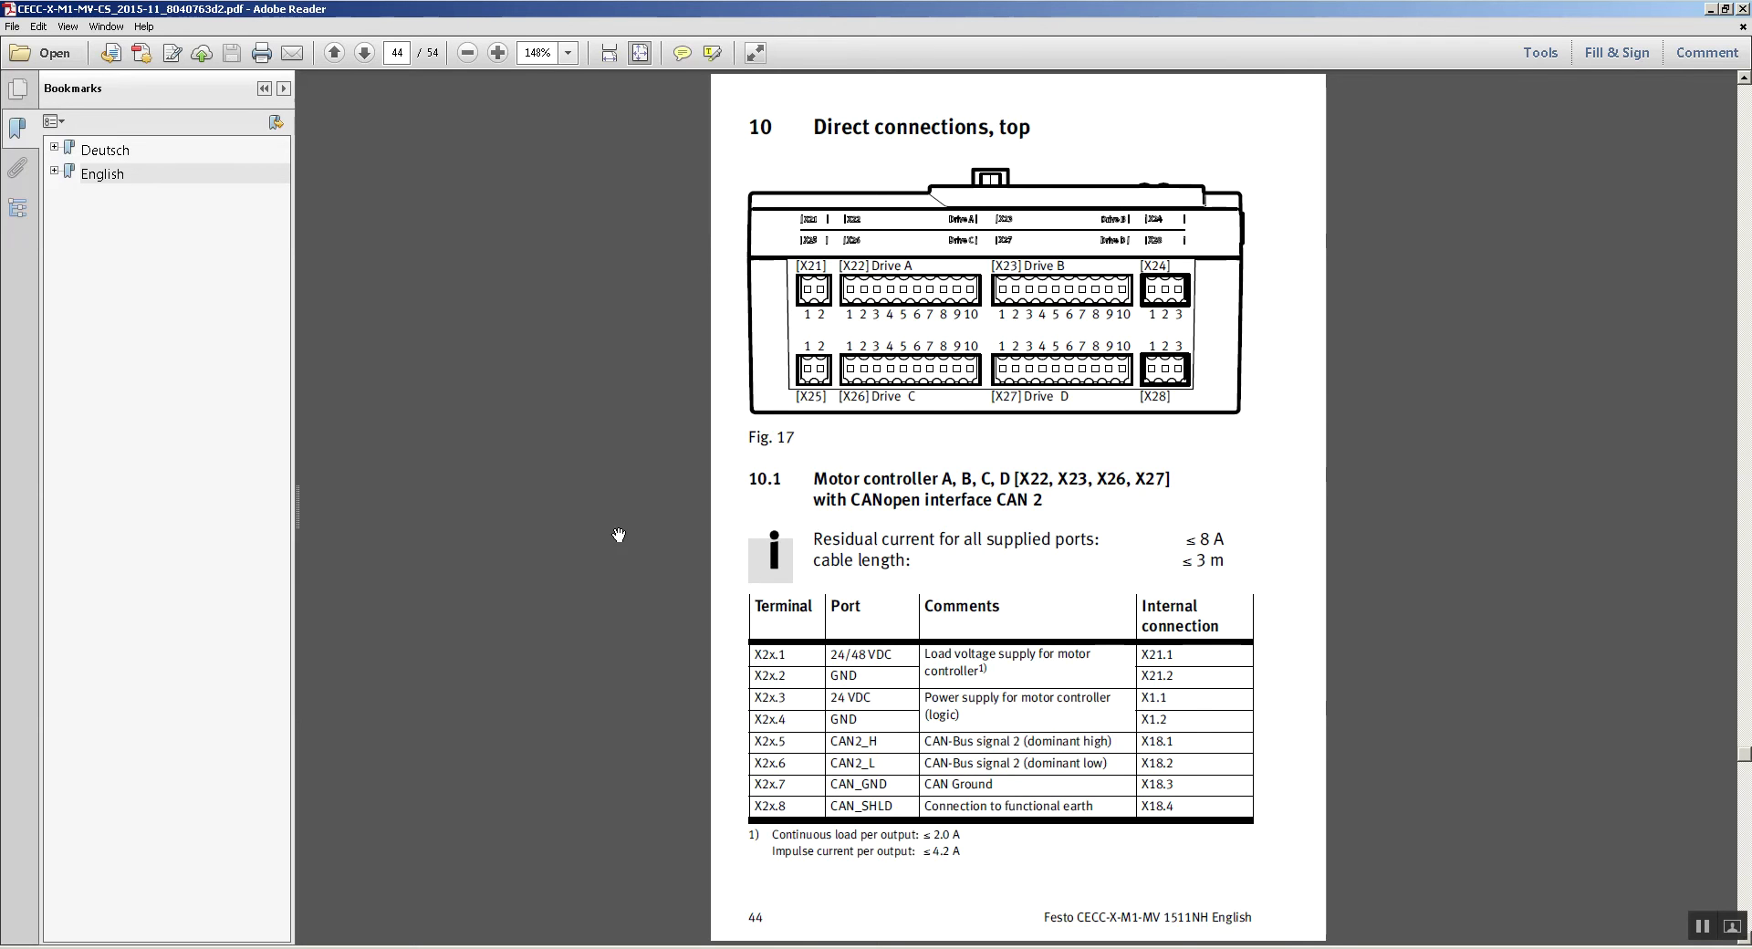
- Check terminals X2x.9 and X2x.10, the multi-functional interface and the torque-off input on page 45, and return to page 44
{"action": "scroll", "coordinate": [618, 535], "scroll_direction": "down", "scroll_amount": 1}
{"action": "scroll", "coordinate": [618, 535], "scroll_direction": "up", "scroll_amount": 1}
{"action": "scroll", "coordinate": [749, 413], "scroll_direction": "down", "scroll_amount": 1}
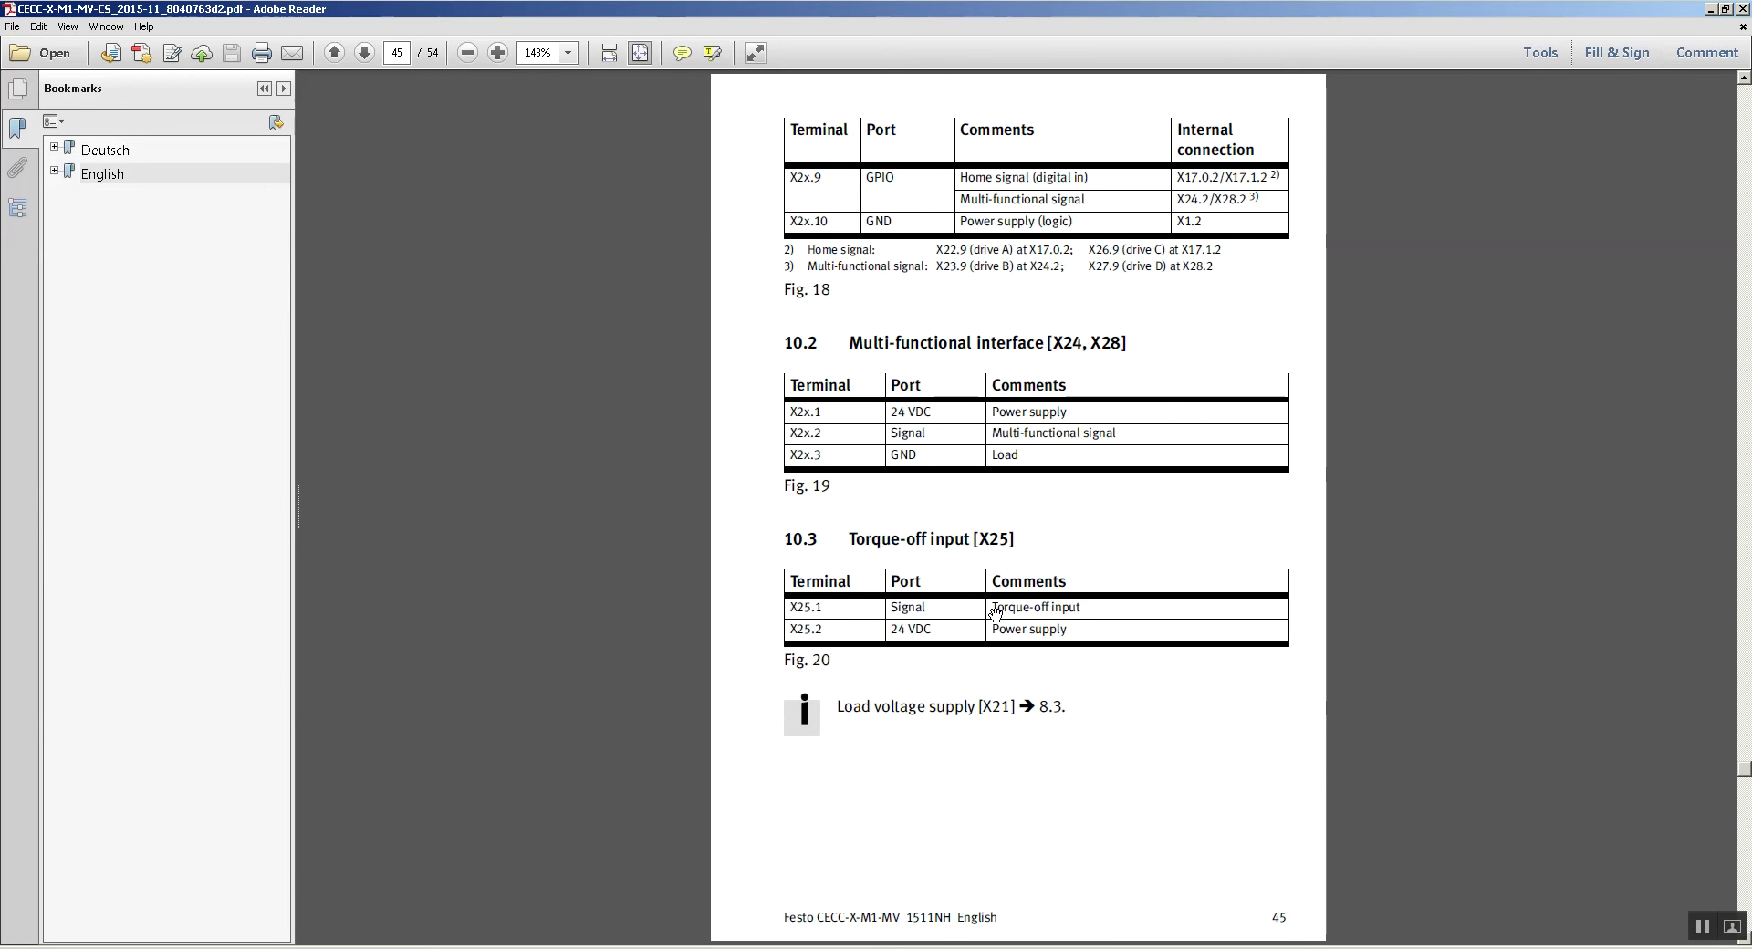
{"action": "scroll", "coordinate": [858, 489], "scroll_direction": "up", "scroll_amount": 2}
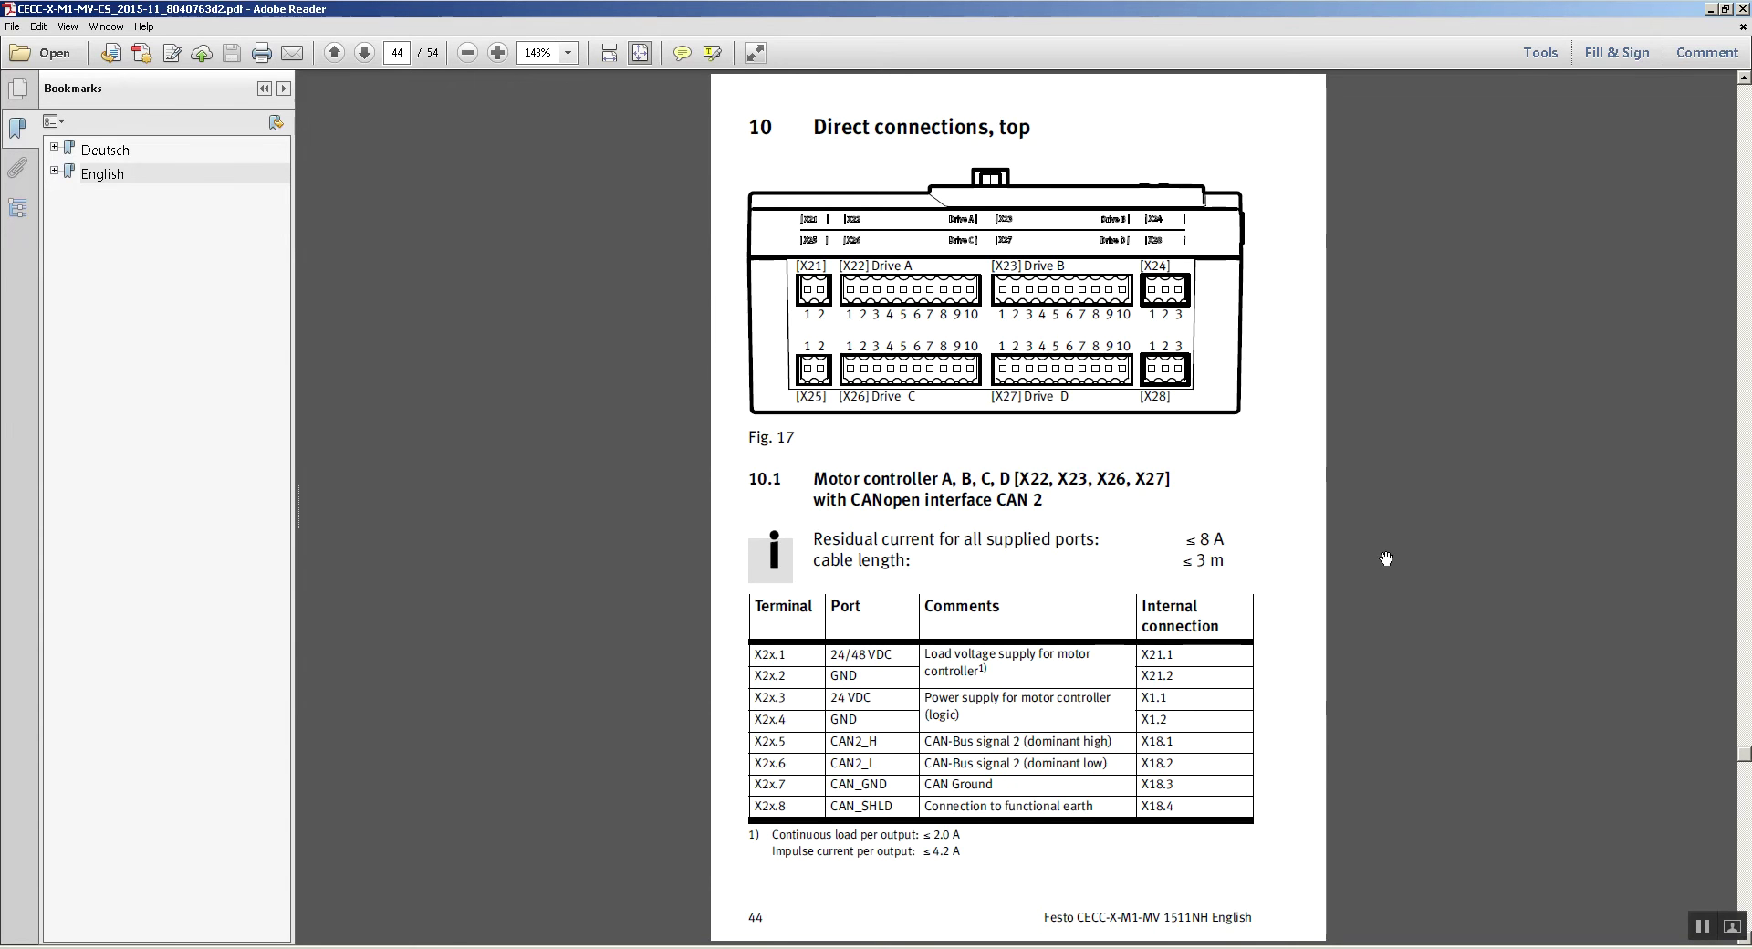
- Switch from the PDF manuals to the Chrome browser
{"action": "key", "text": "alt+Tab"}
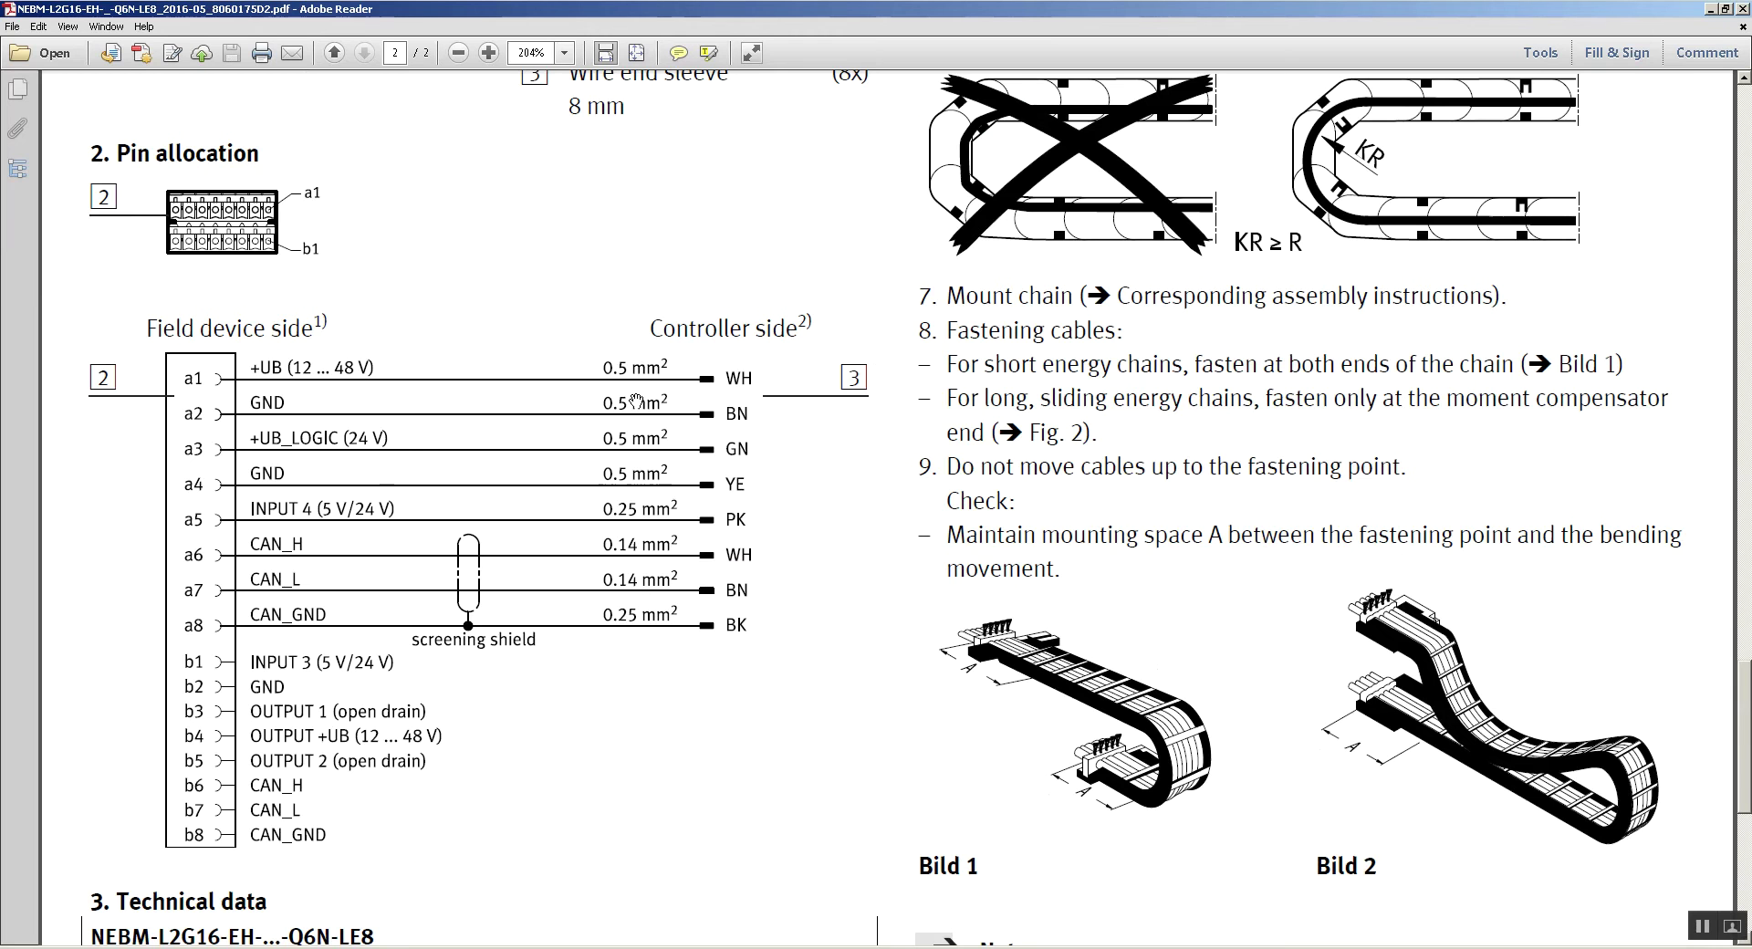
{"action": "key", "text": "alt+Tab"}
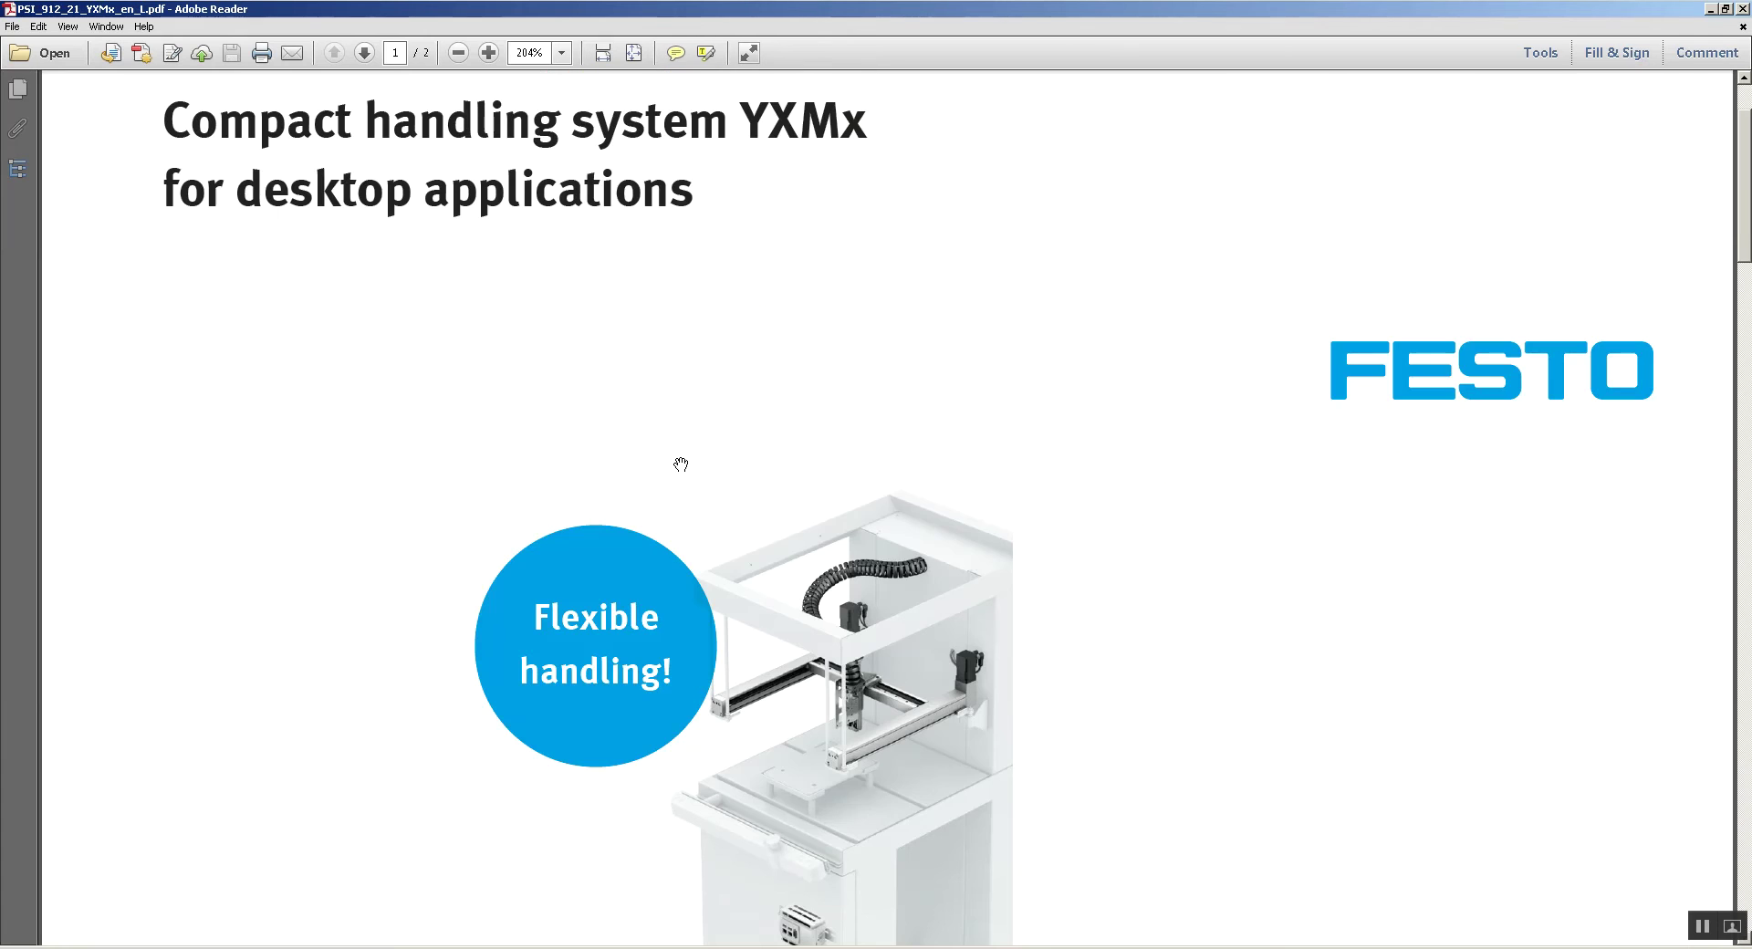
{"action": "key", "text": "alt+Tab"}
{"action": "key", "text": "alt+Tab"}
{"action": "key", "text": "alt+Tab"}
{"action": "key", "text": "alt+Tab"}
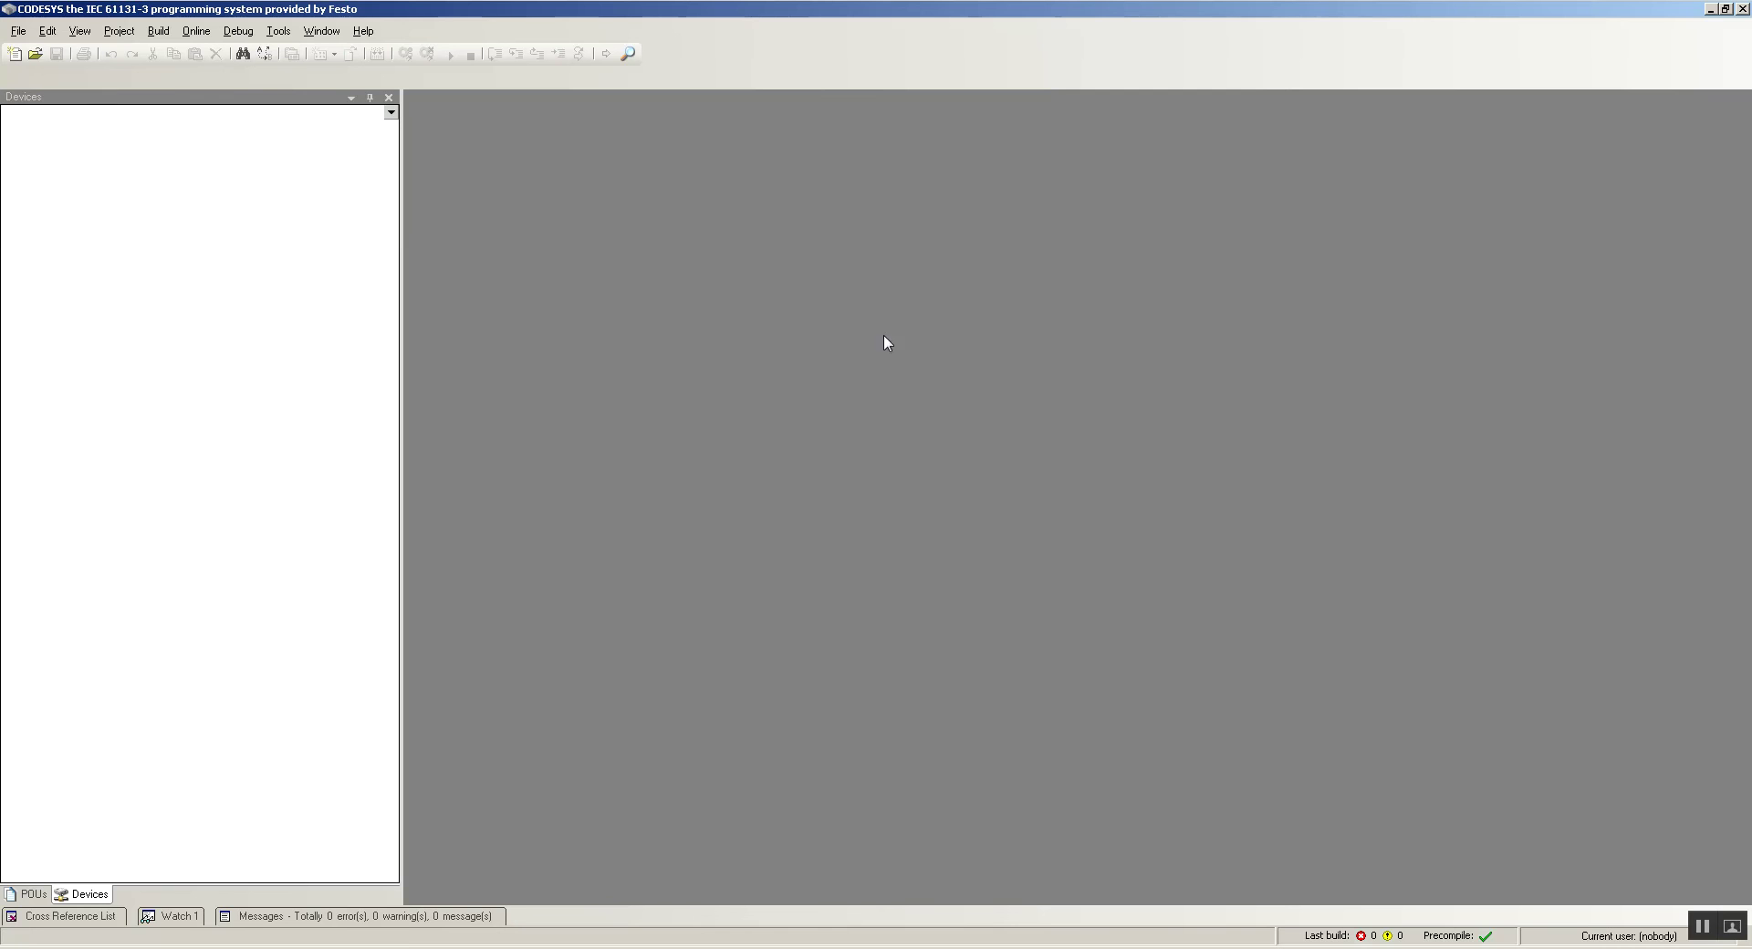
{"action": "key", "text": "alt+Tab"}
{"action": "key", "text": "alt+Tab"}
{"action": "key", "text": "alt+Tab"}
{"action": "key", "text": "alt+Tab"}
{"action": "key", "text": "alt+Tab"}
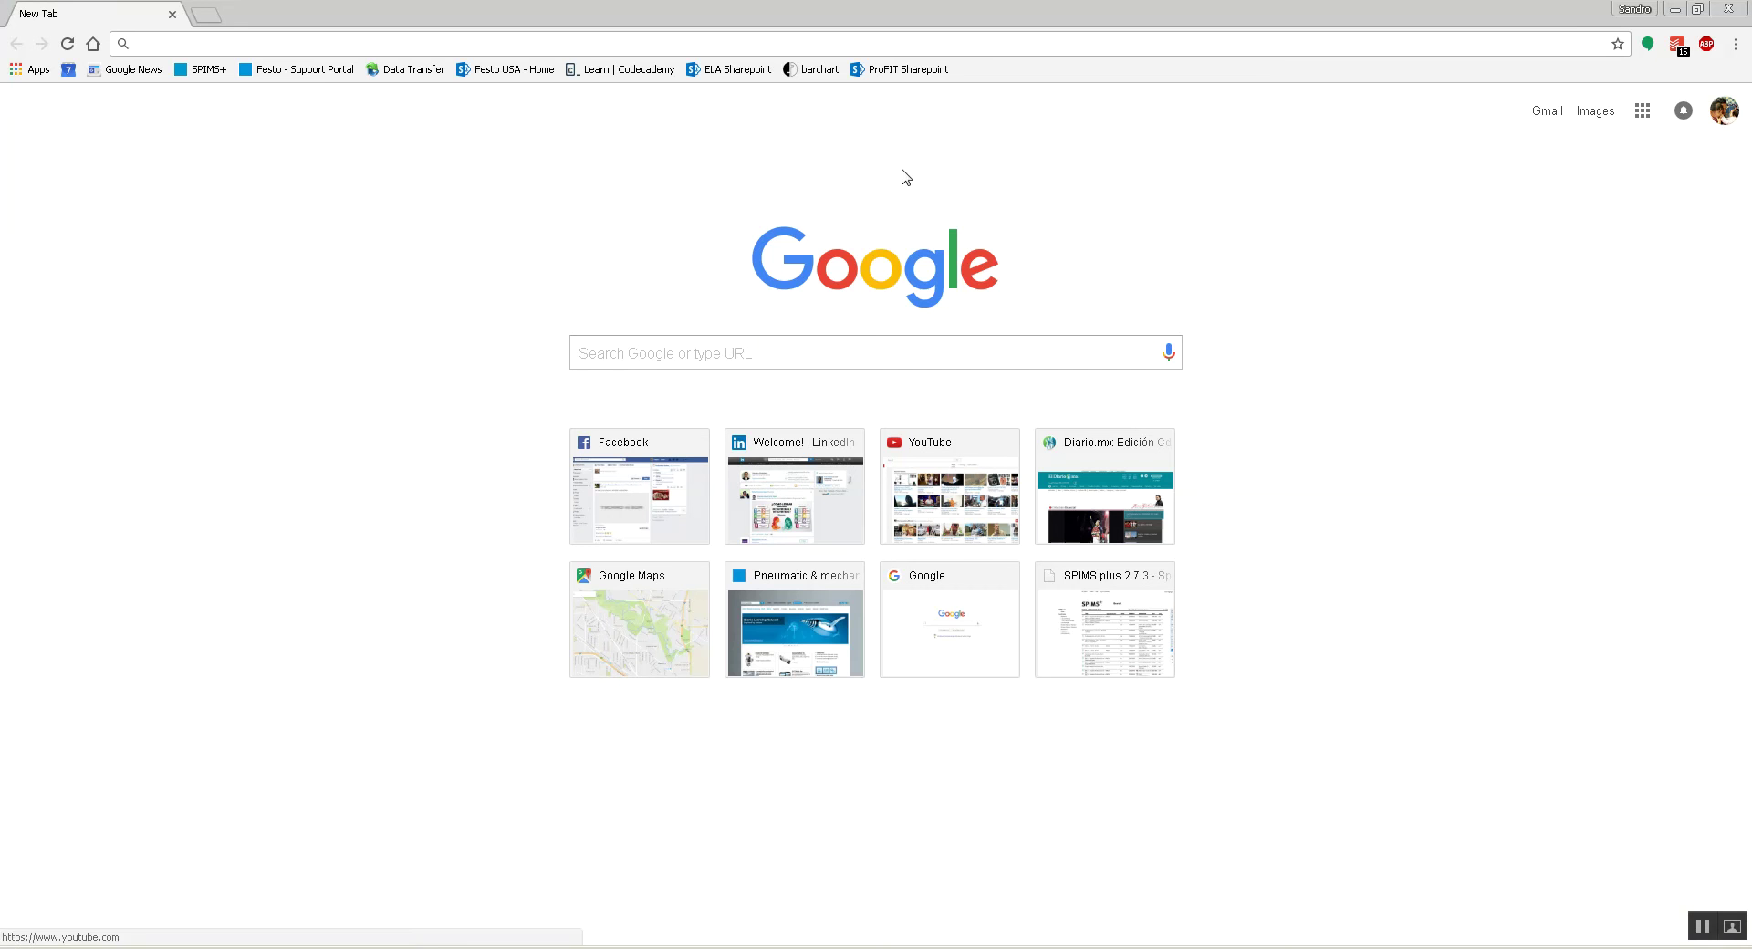
- Load festo.com/cms/en-us_us/index.htm and open its Support / Downloads portal
{"action": "type", "text": "festo.com/cms/en-us_us/index.htm"}
{"action": "key", "text": "Return"}
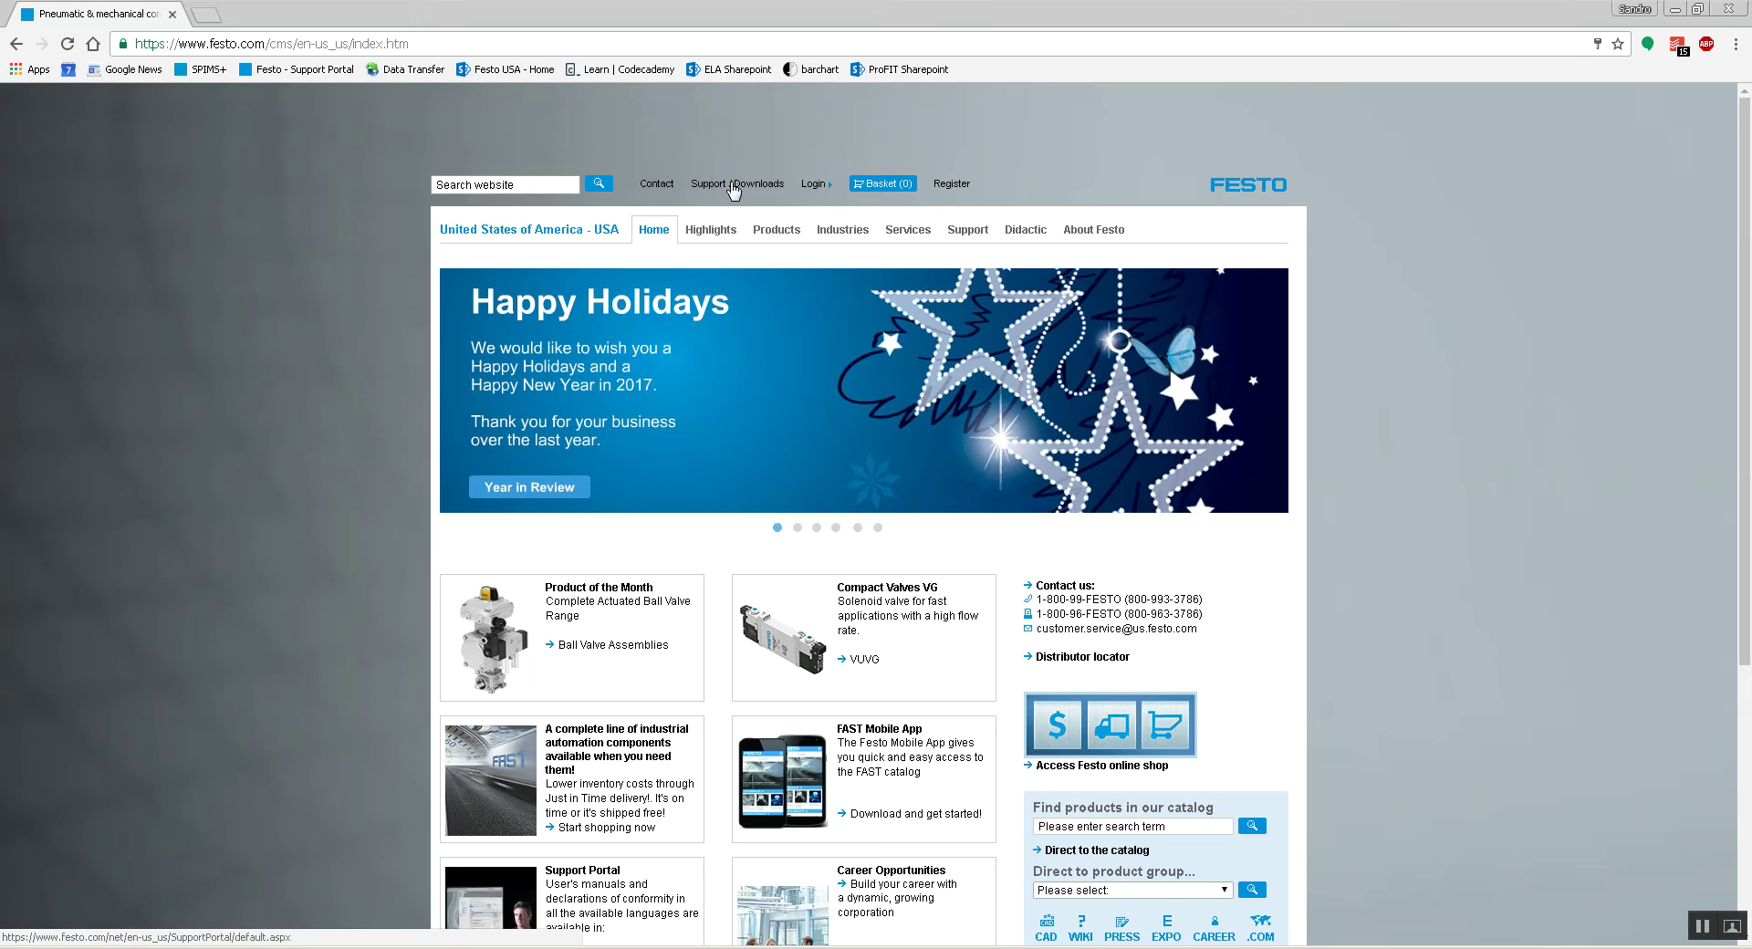
{"action": "left_click", "coordinate": [747, 185]}
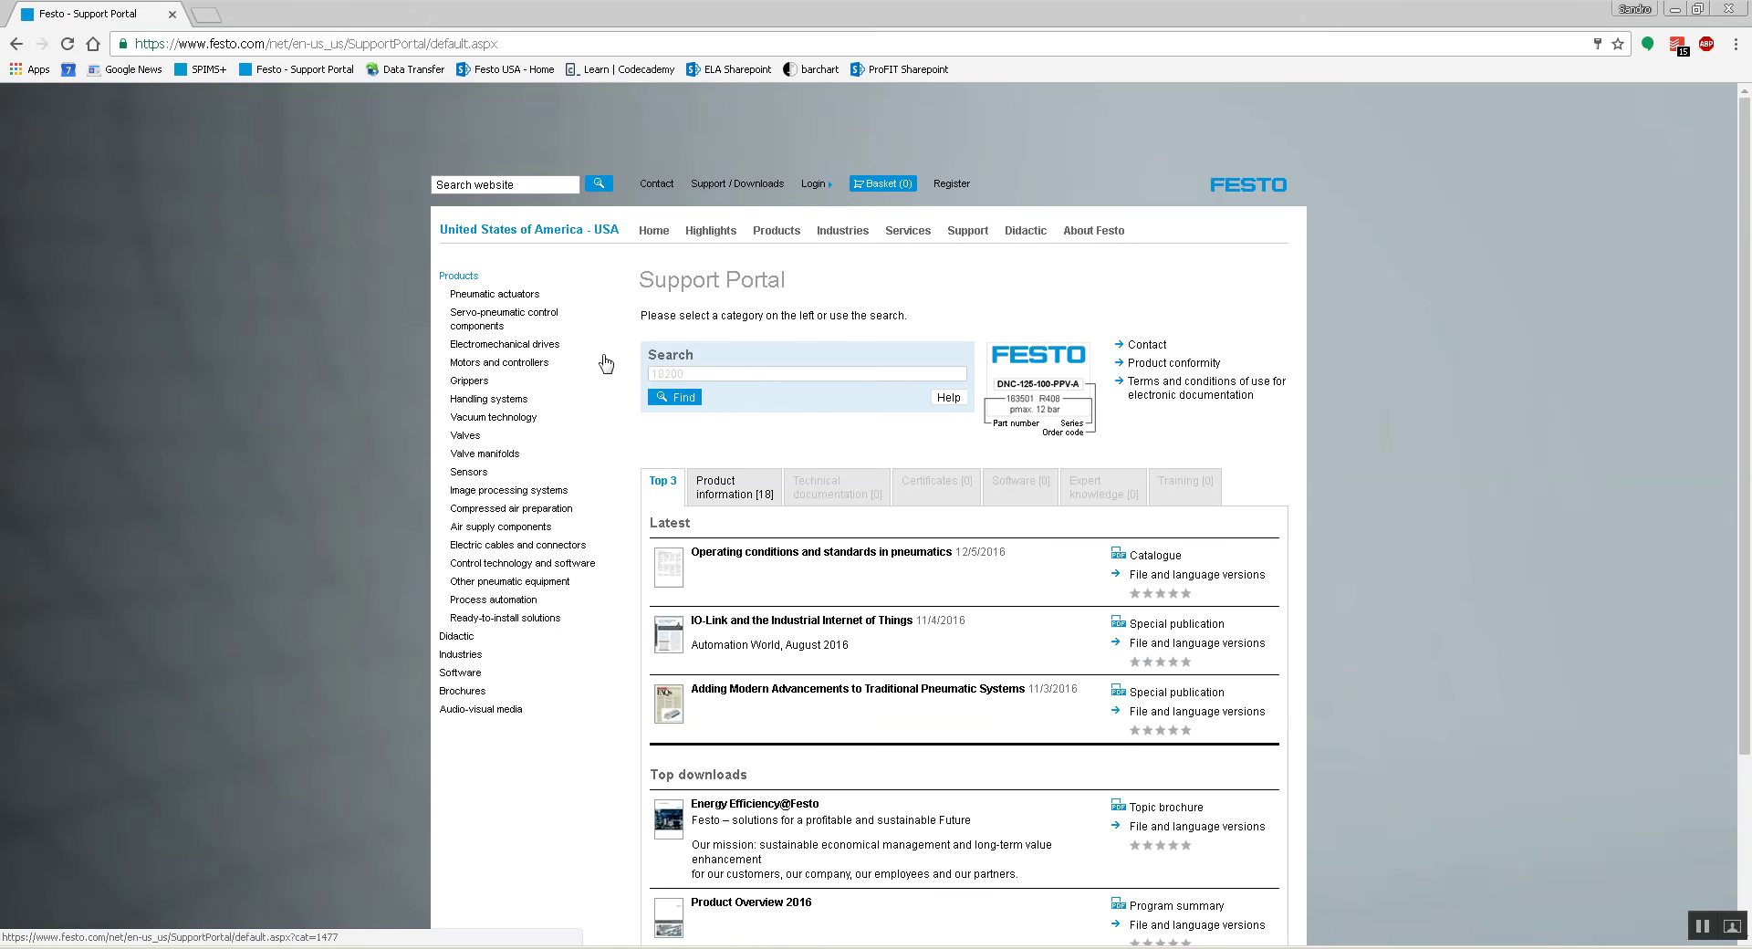
- Search the support portal for cecc-x, choose controller CECC-X-M1 and show its software downloads
{"action": "left_click", "coordinate": [759, 373]}
{"action": "type", "text": "cecc-"}
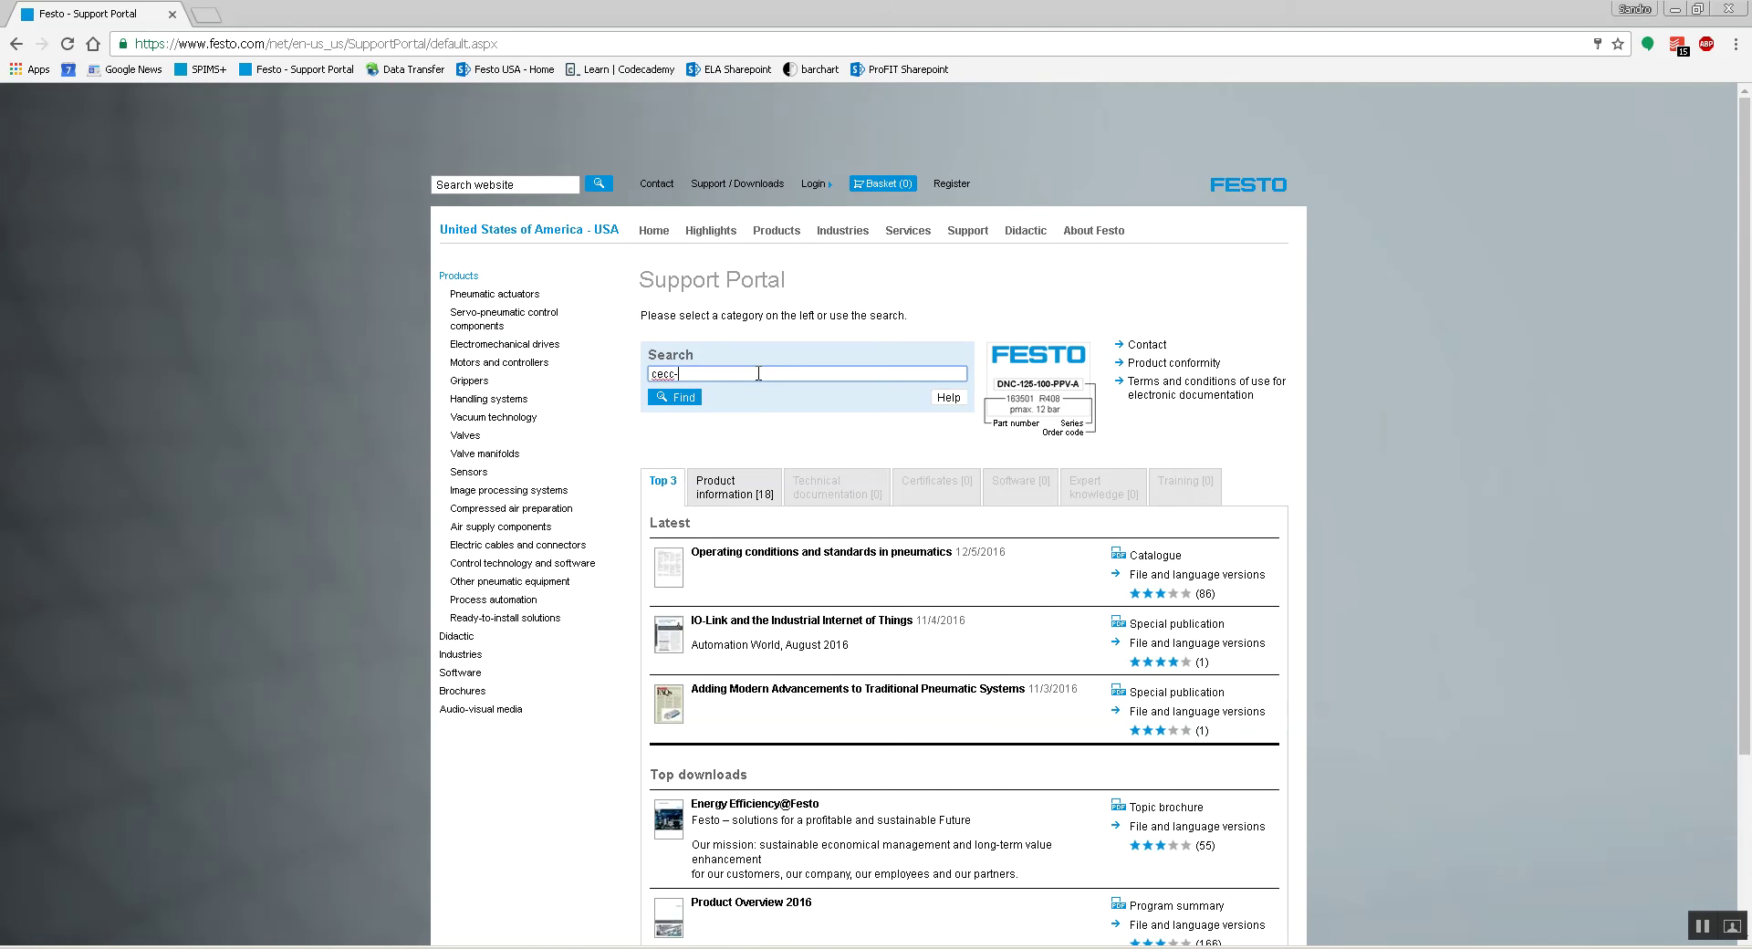
{"action": "type", "text": "x"}
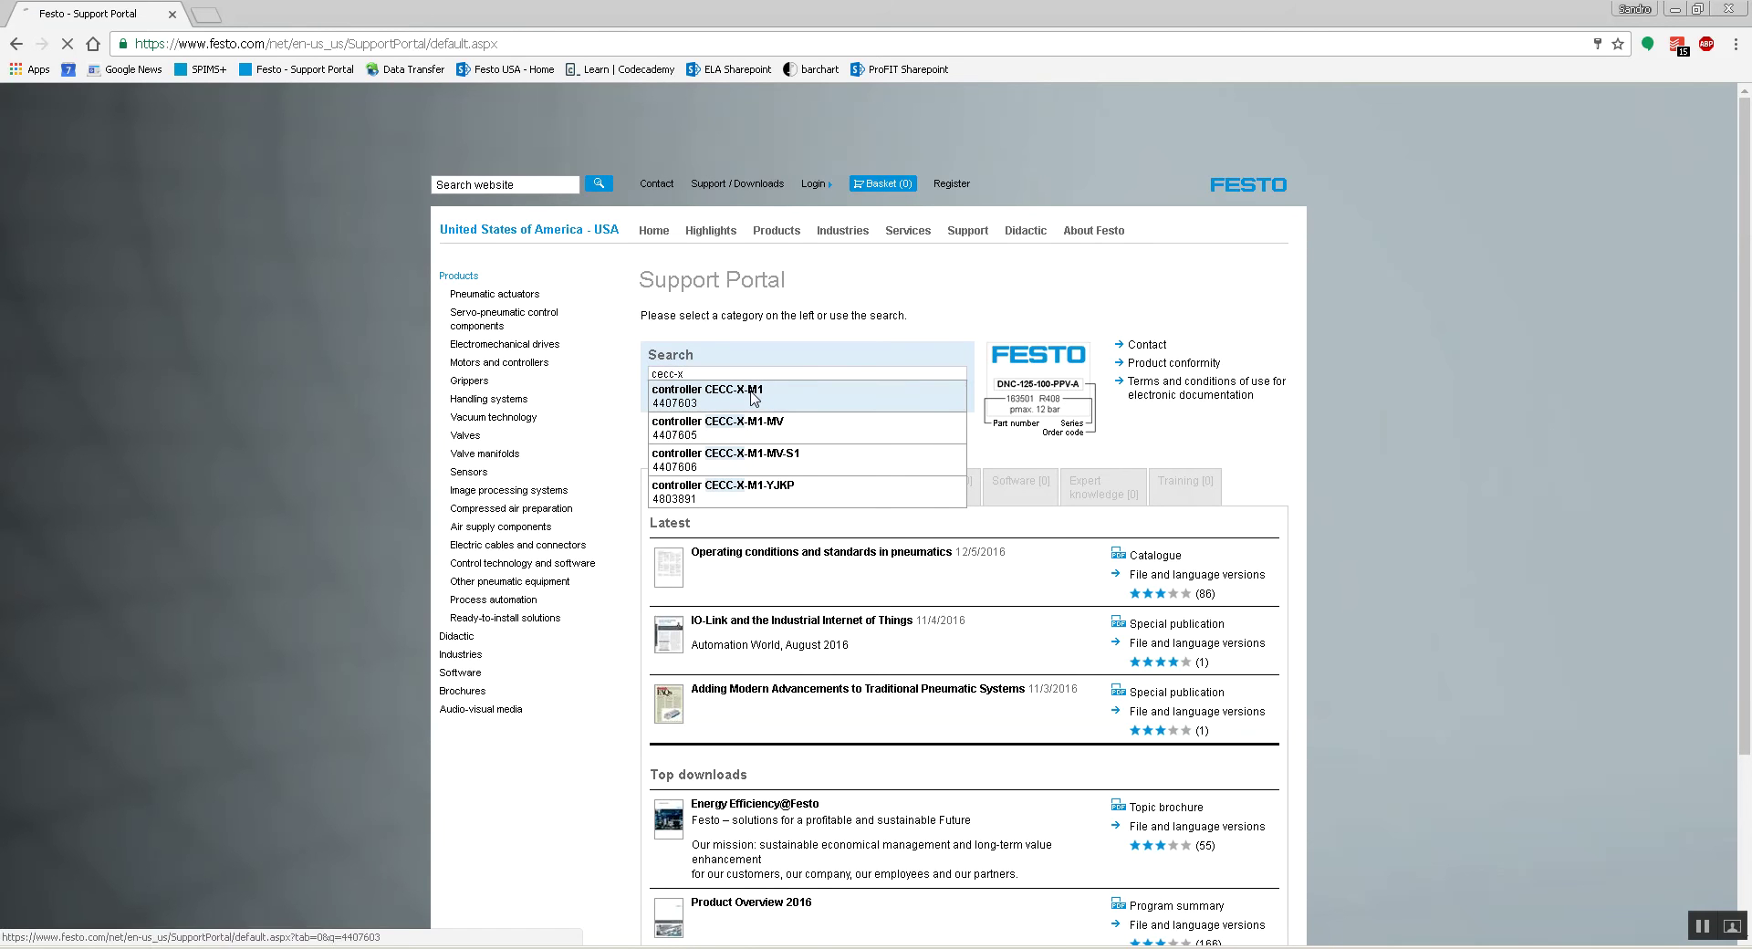
{"action": "left_click", "coordinate": [753, 397]}
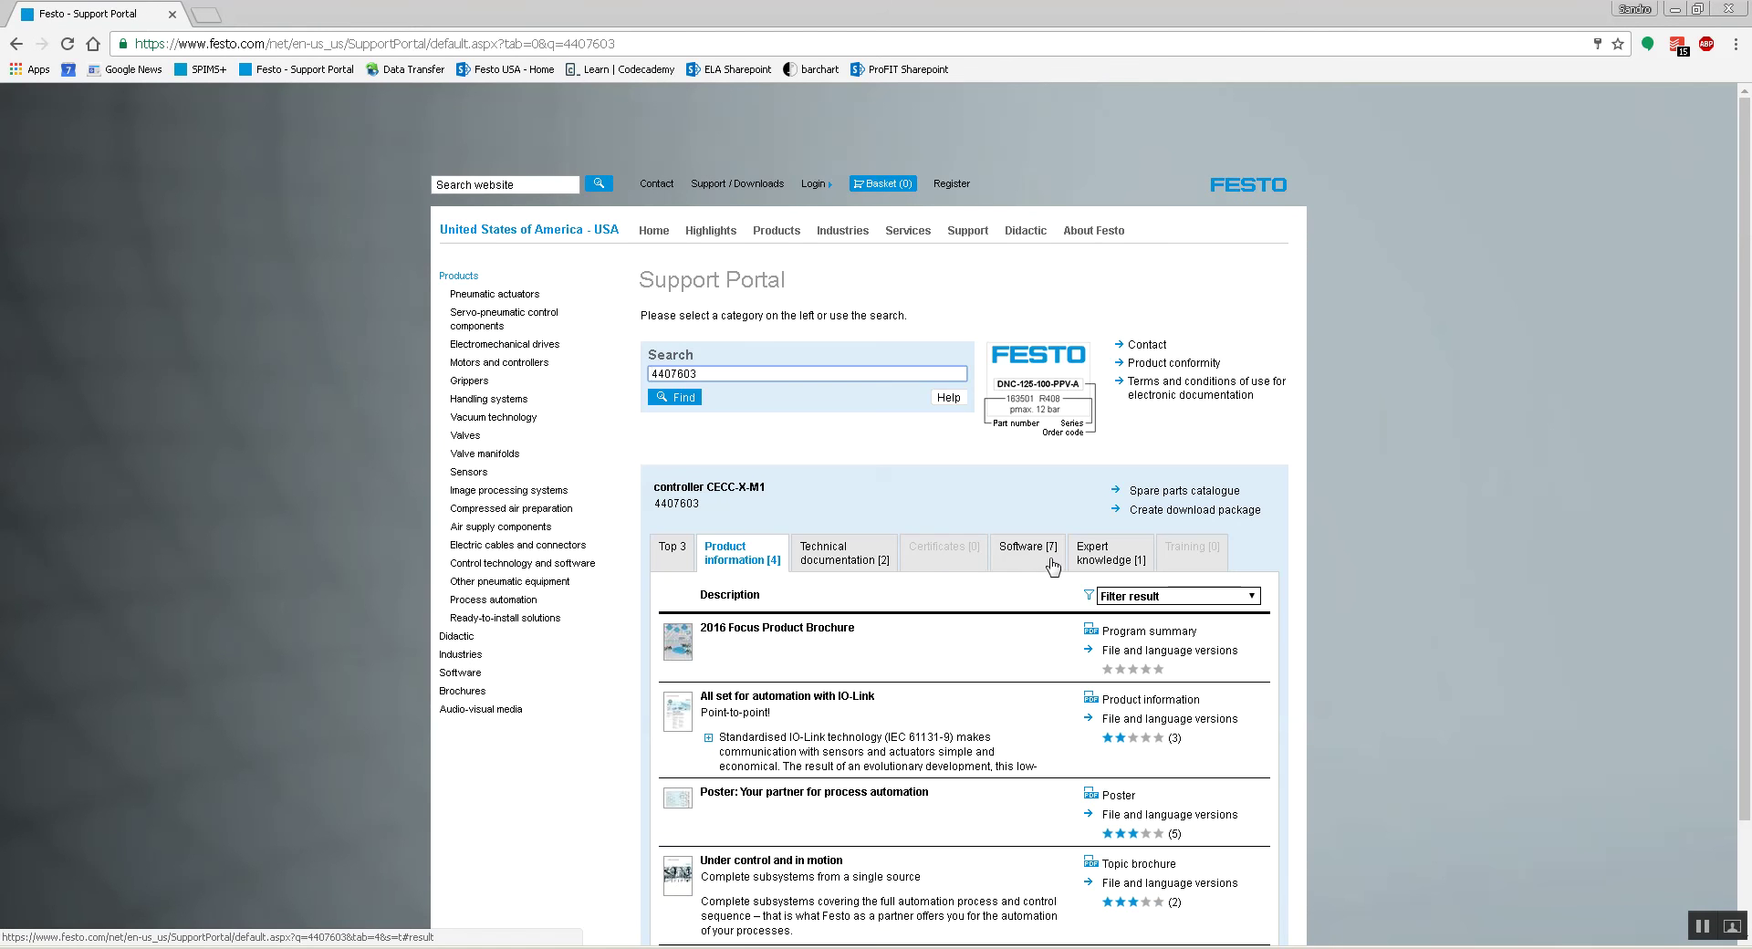
{"action": "left_click", "coordinate": [1053, 566]}
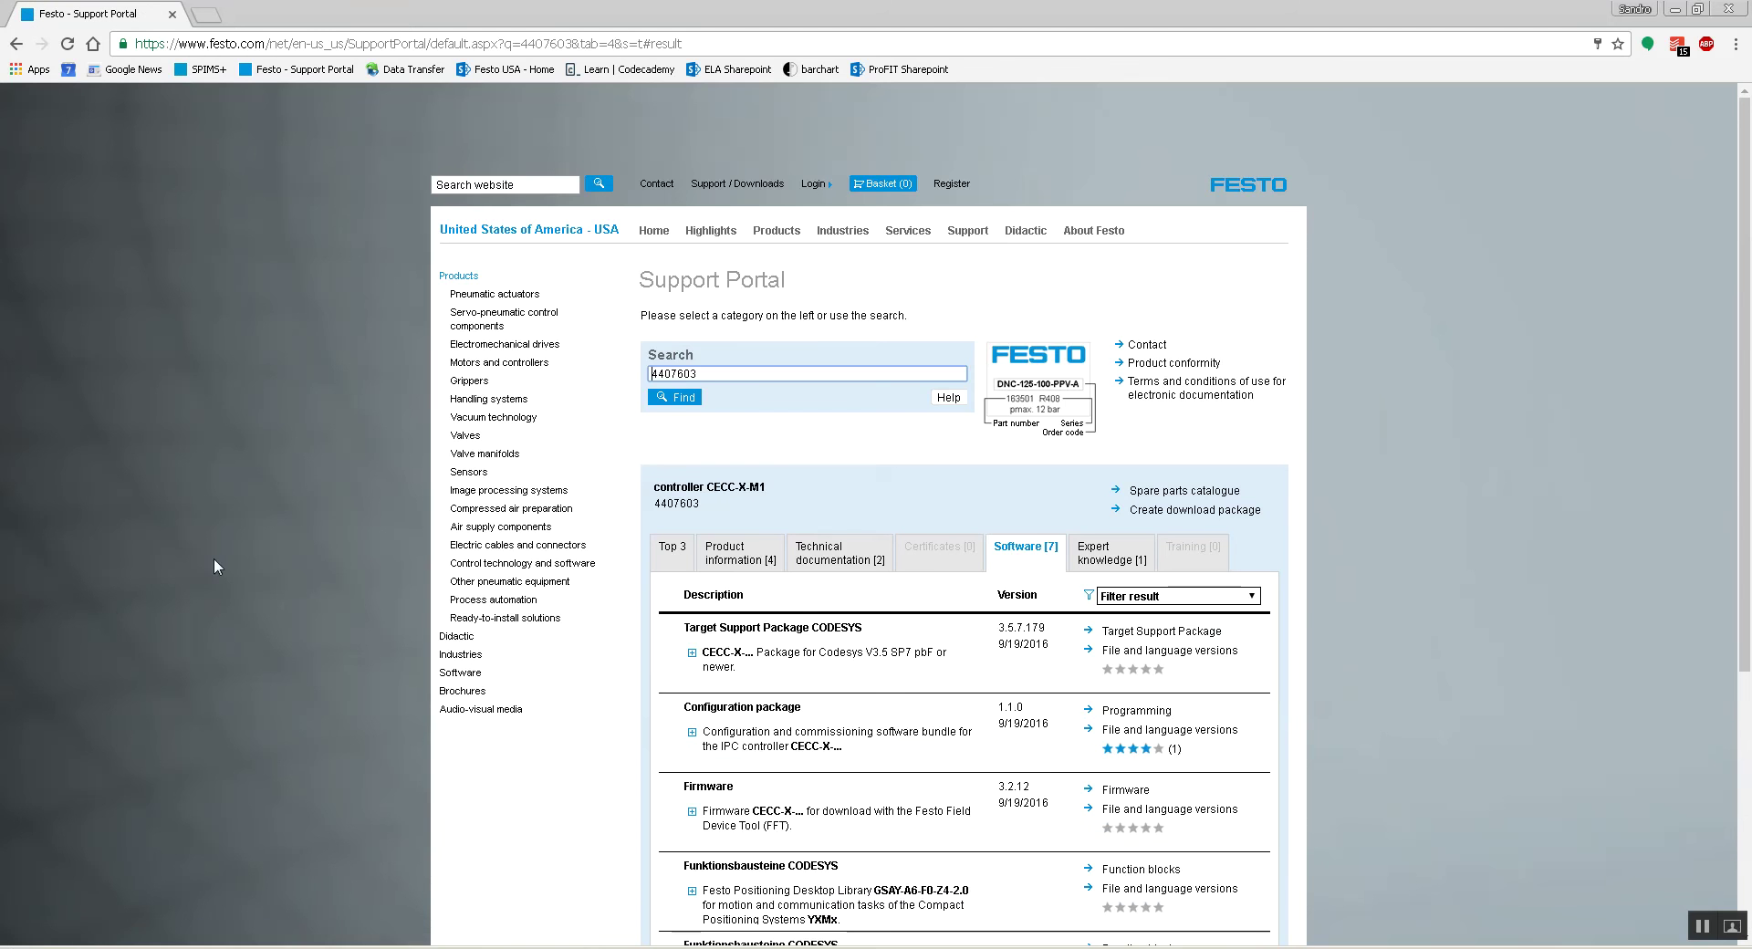
- Start the download of the Festo Positioning Basic Library GSAY-A6-F0-Z4-1.0 function blocks and cancel saving the file
{"action": "scroll", "coordinate": [215, 561], "scroll_direction": "down", "scroll_amount": 4}
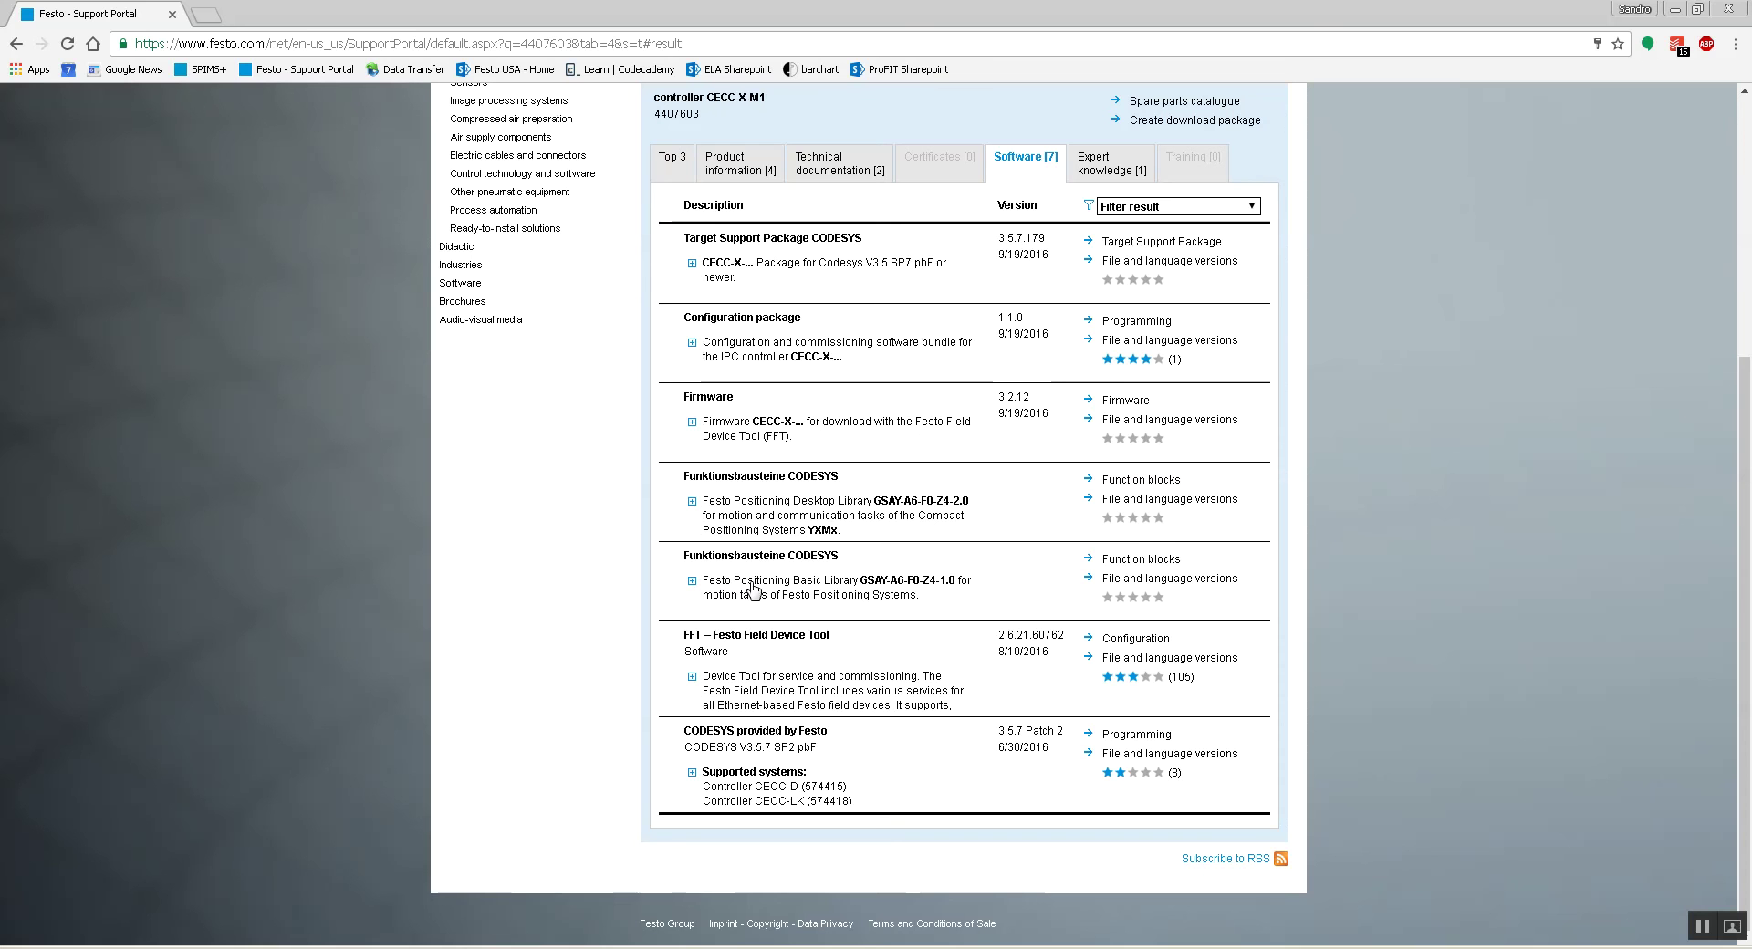
{"action": "left_click", "coordinate": [1122, 564]}
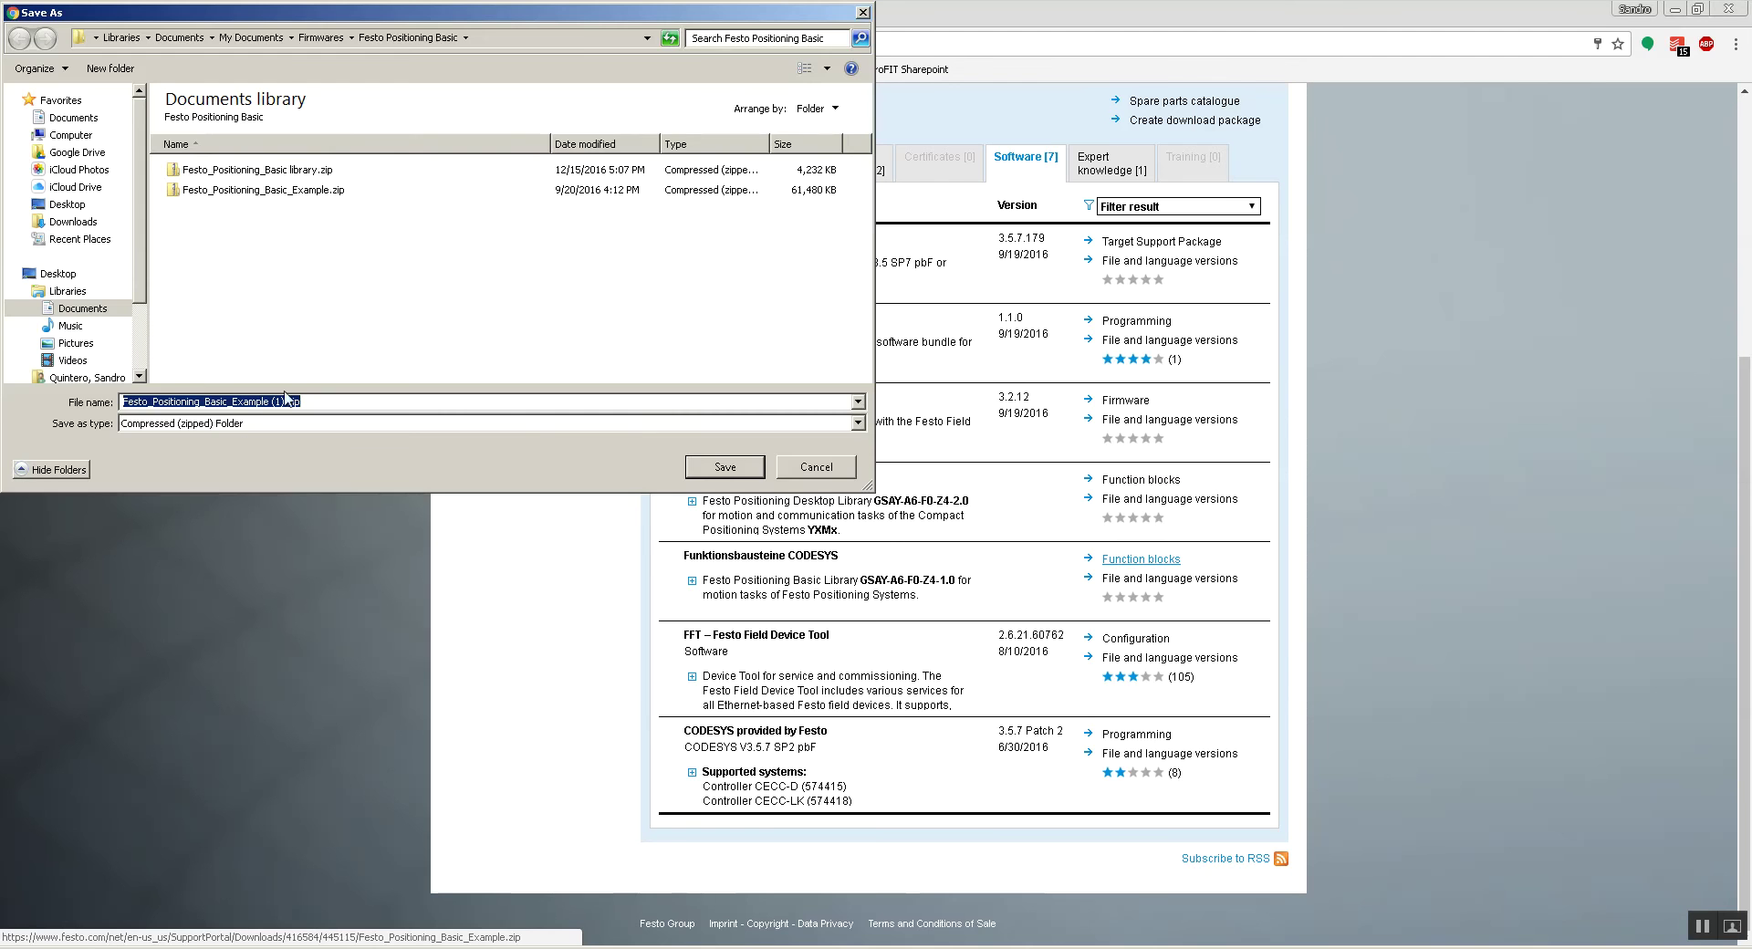
{"action": "left_click", "coordinate": [816, 466]}
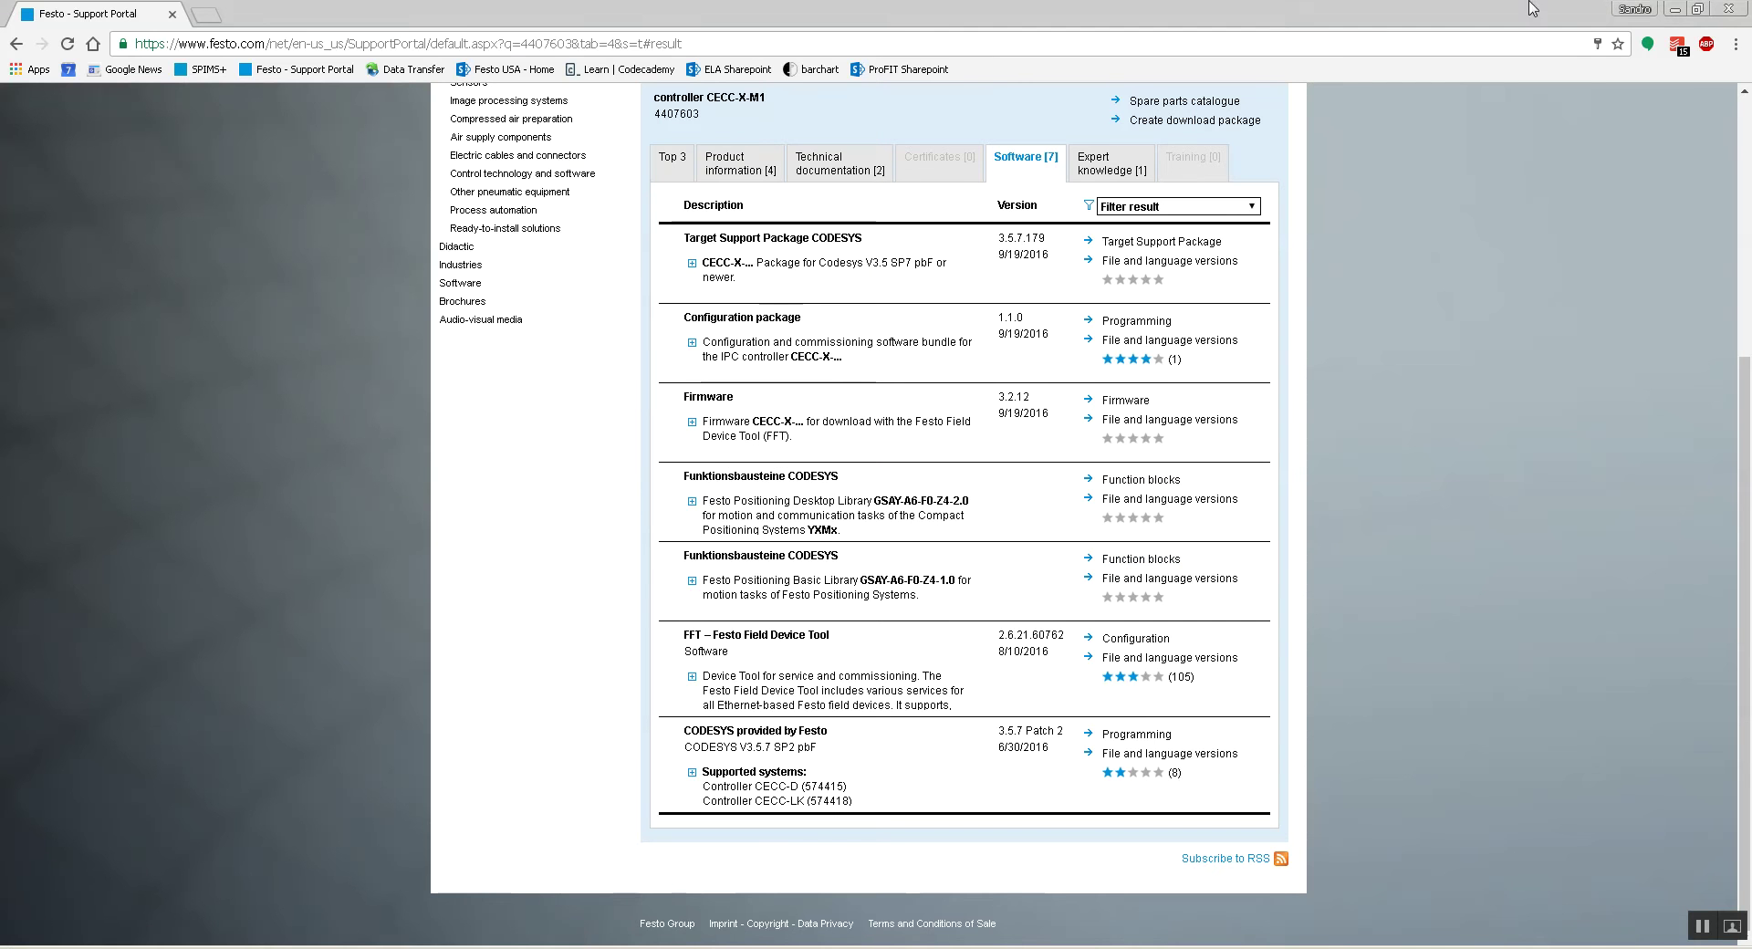
- Leave the browser and open the Festo_Positioning_Basic_Example folder under Documents, Temp in a file window
{"action": "left_click", "coordinate": [1678, 10]}
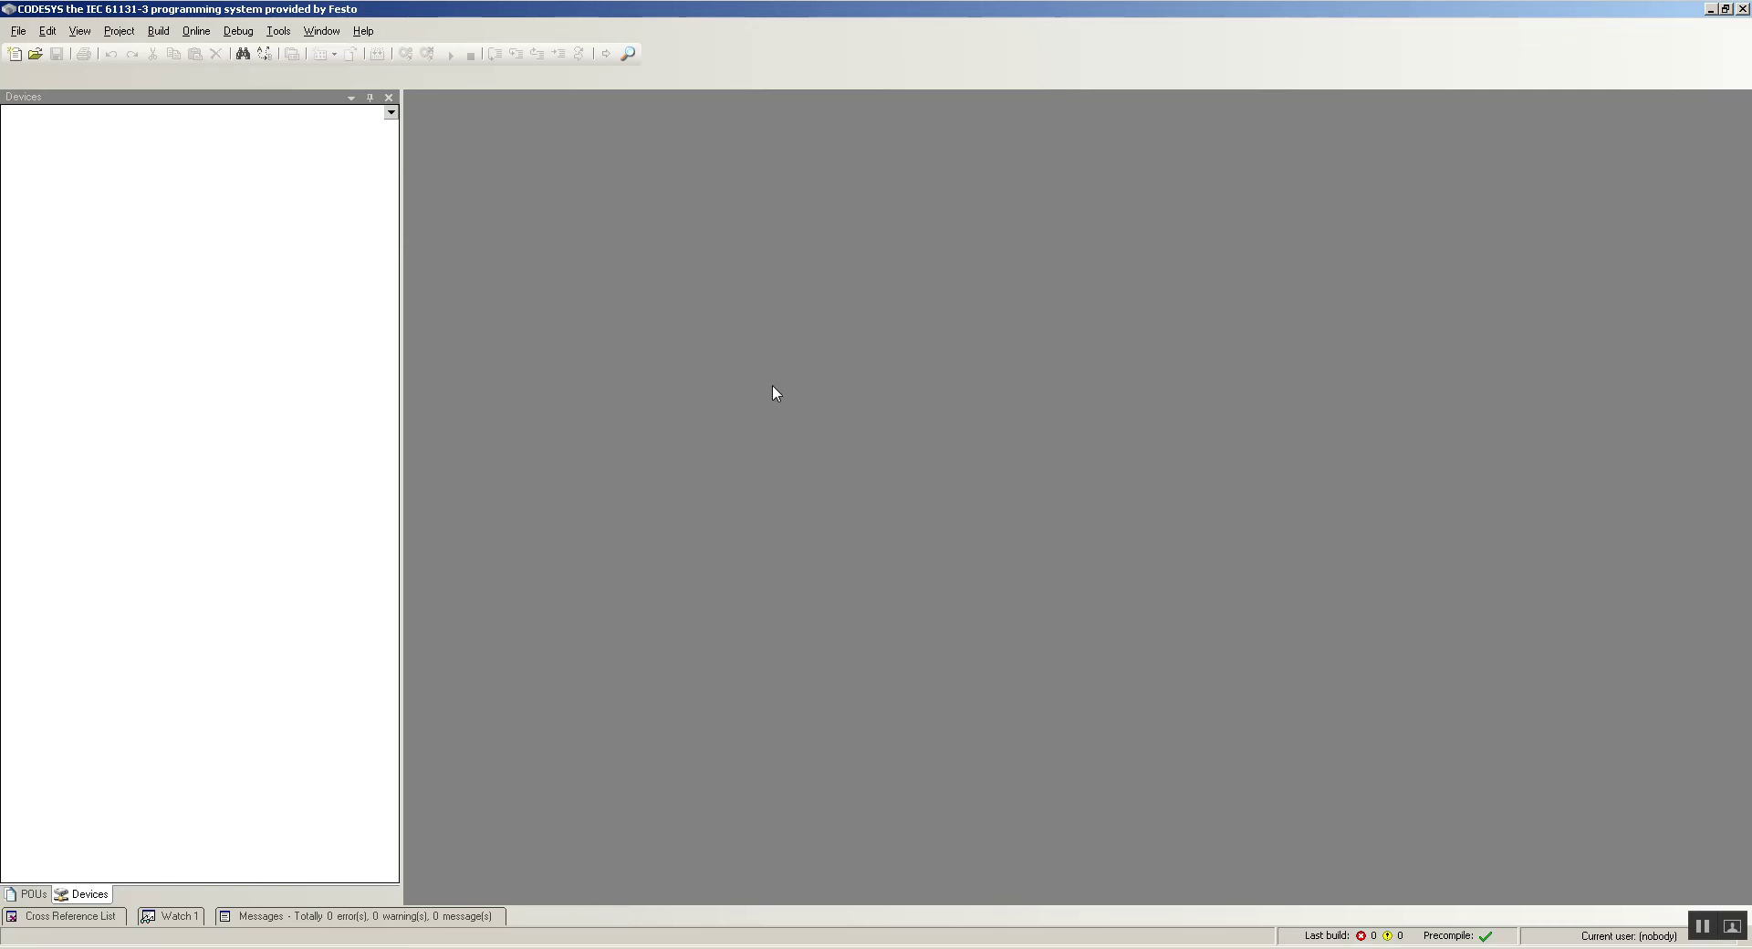
{"action": "left_click", "coordinate": [34, 52]}
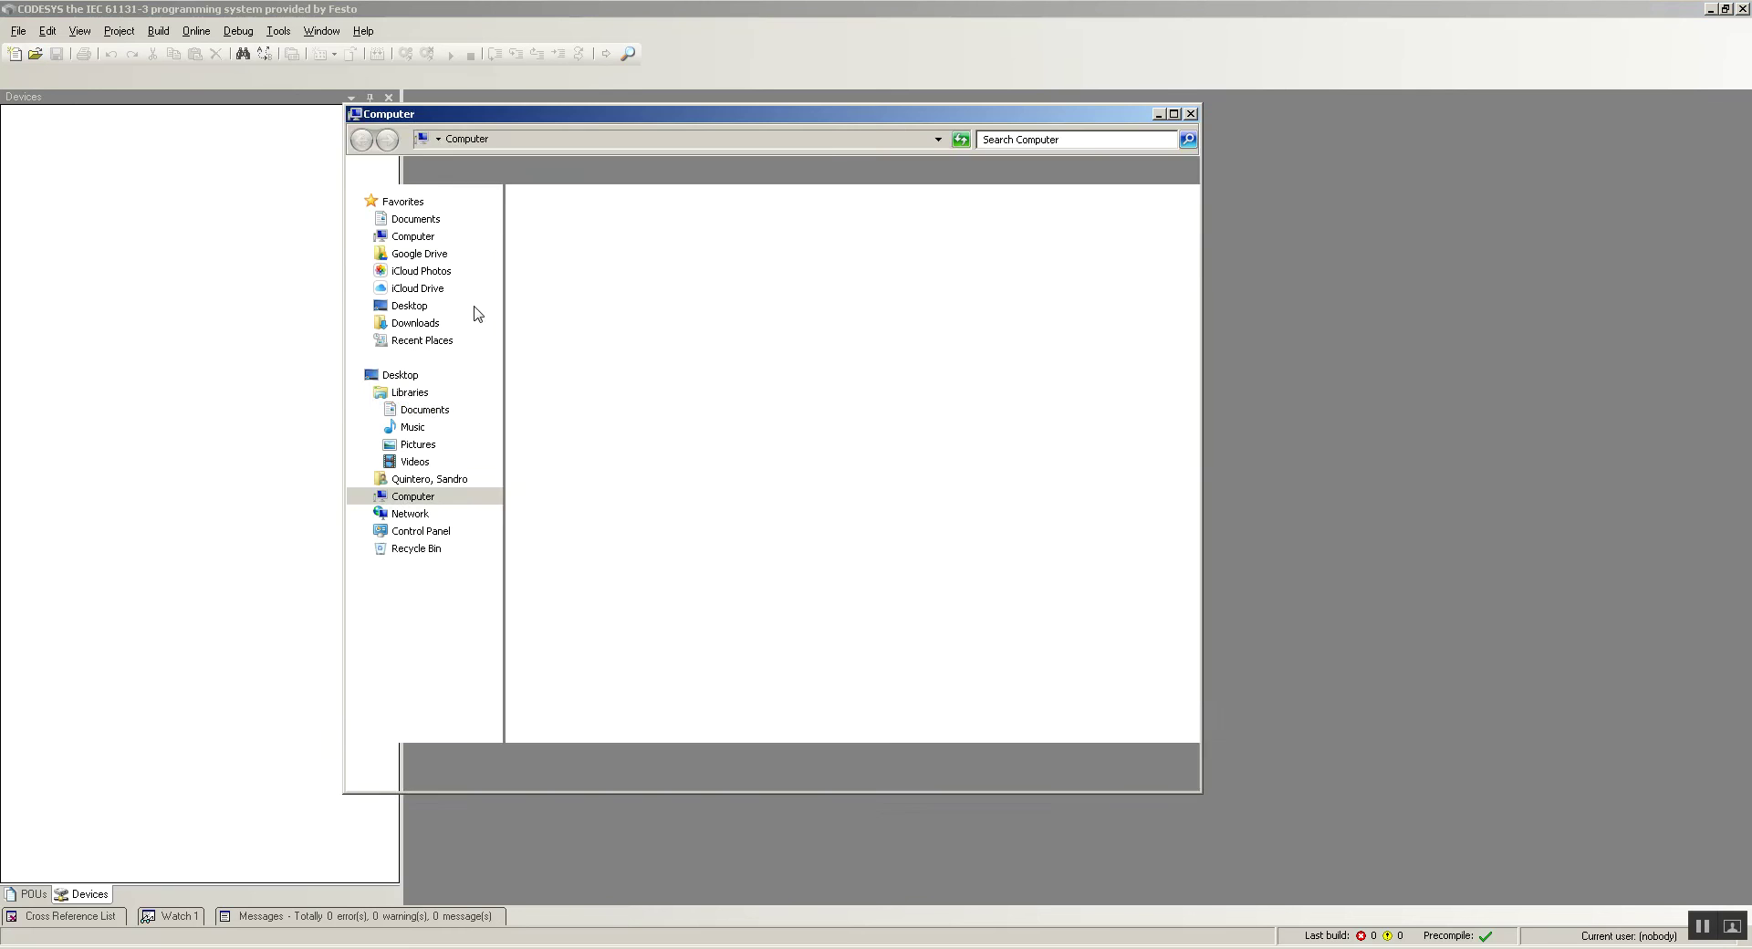
{"action": "left_click", "coordinate": [422, 410]}
{"action": "key", "text": "t"}
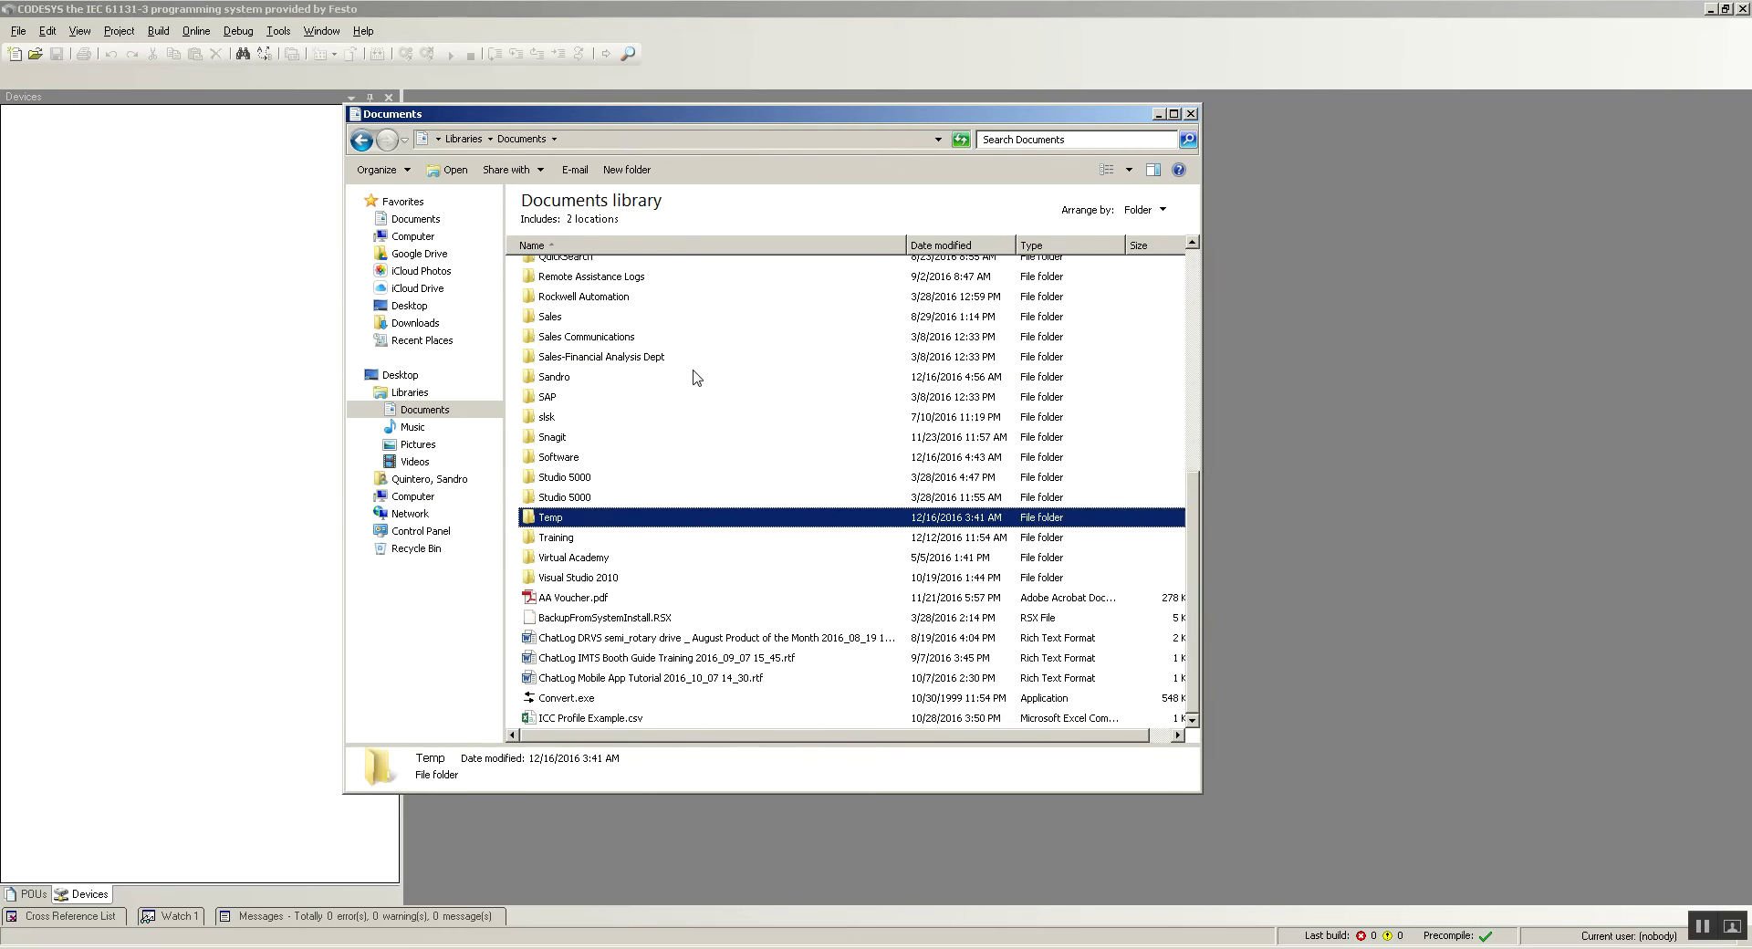
{"action": "key", "text": "Return"}
{"action": "key", "text": "f"}
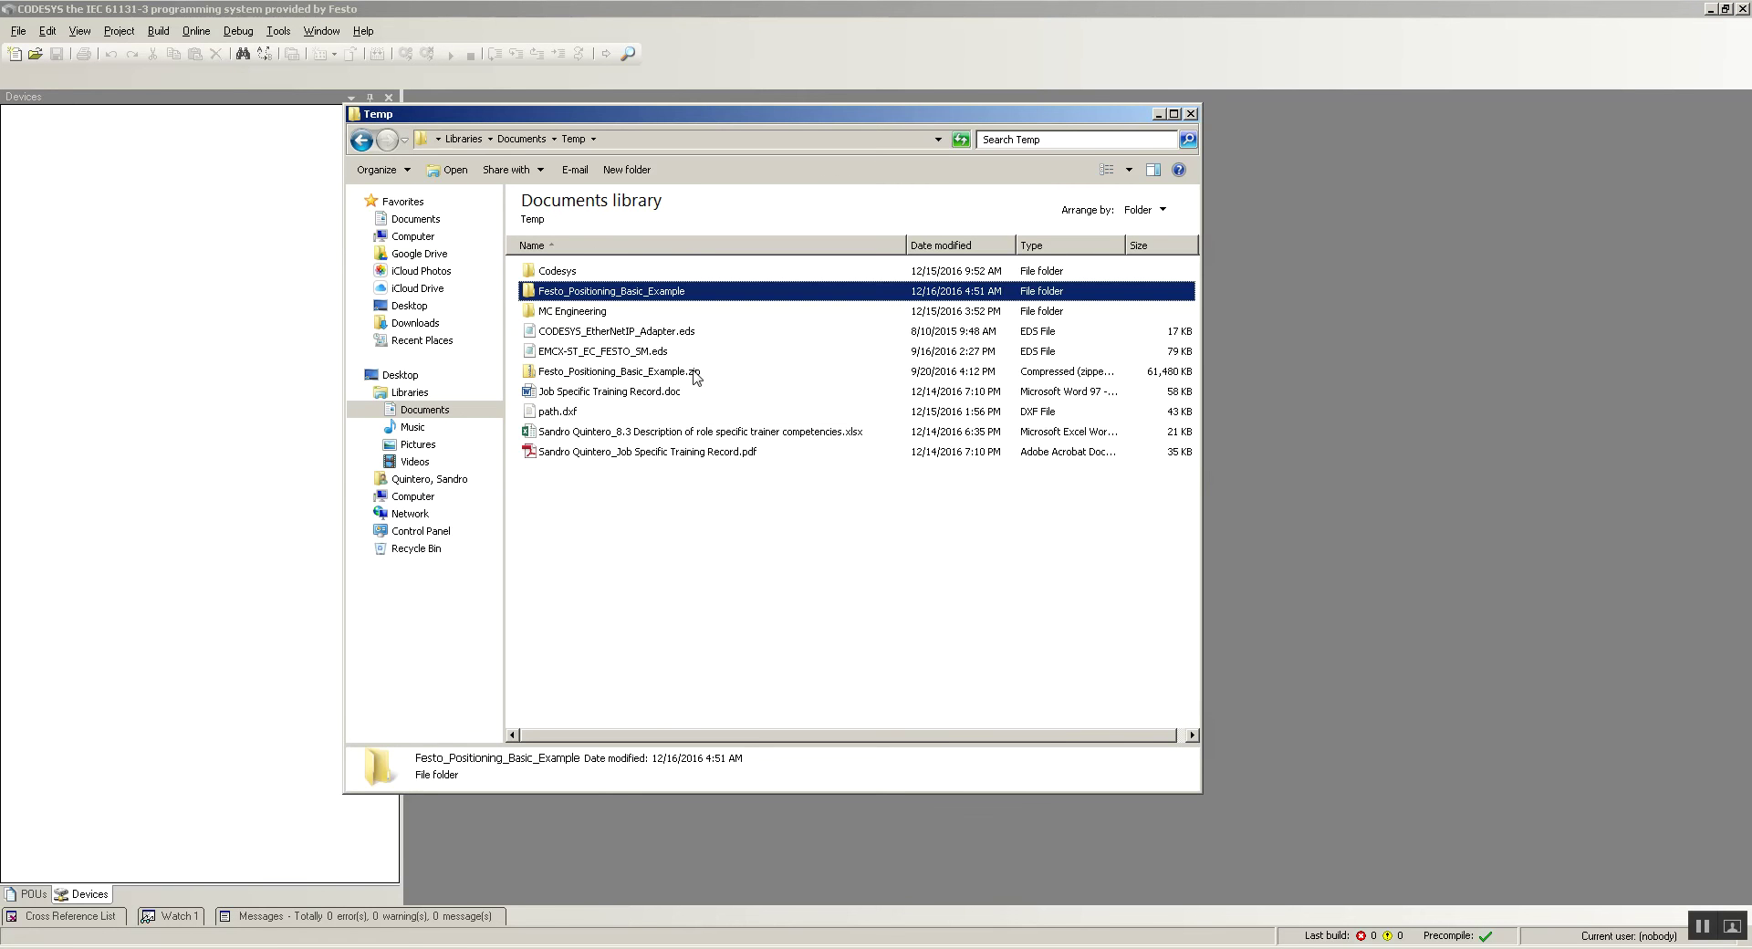
{"action": "key", "text": "Return"}
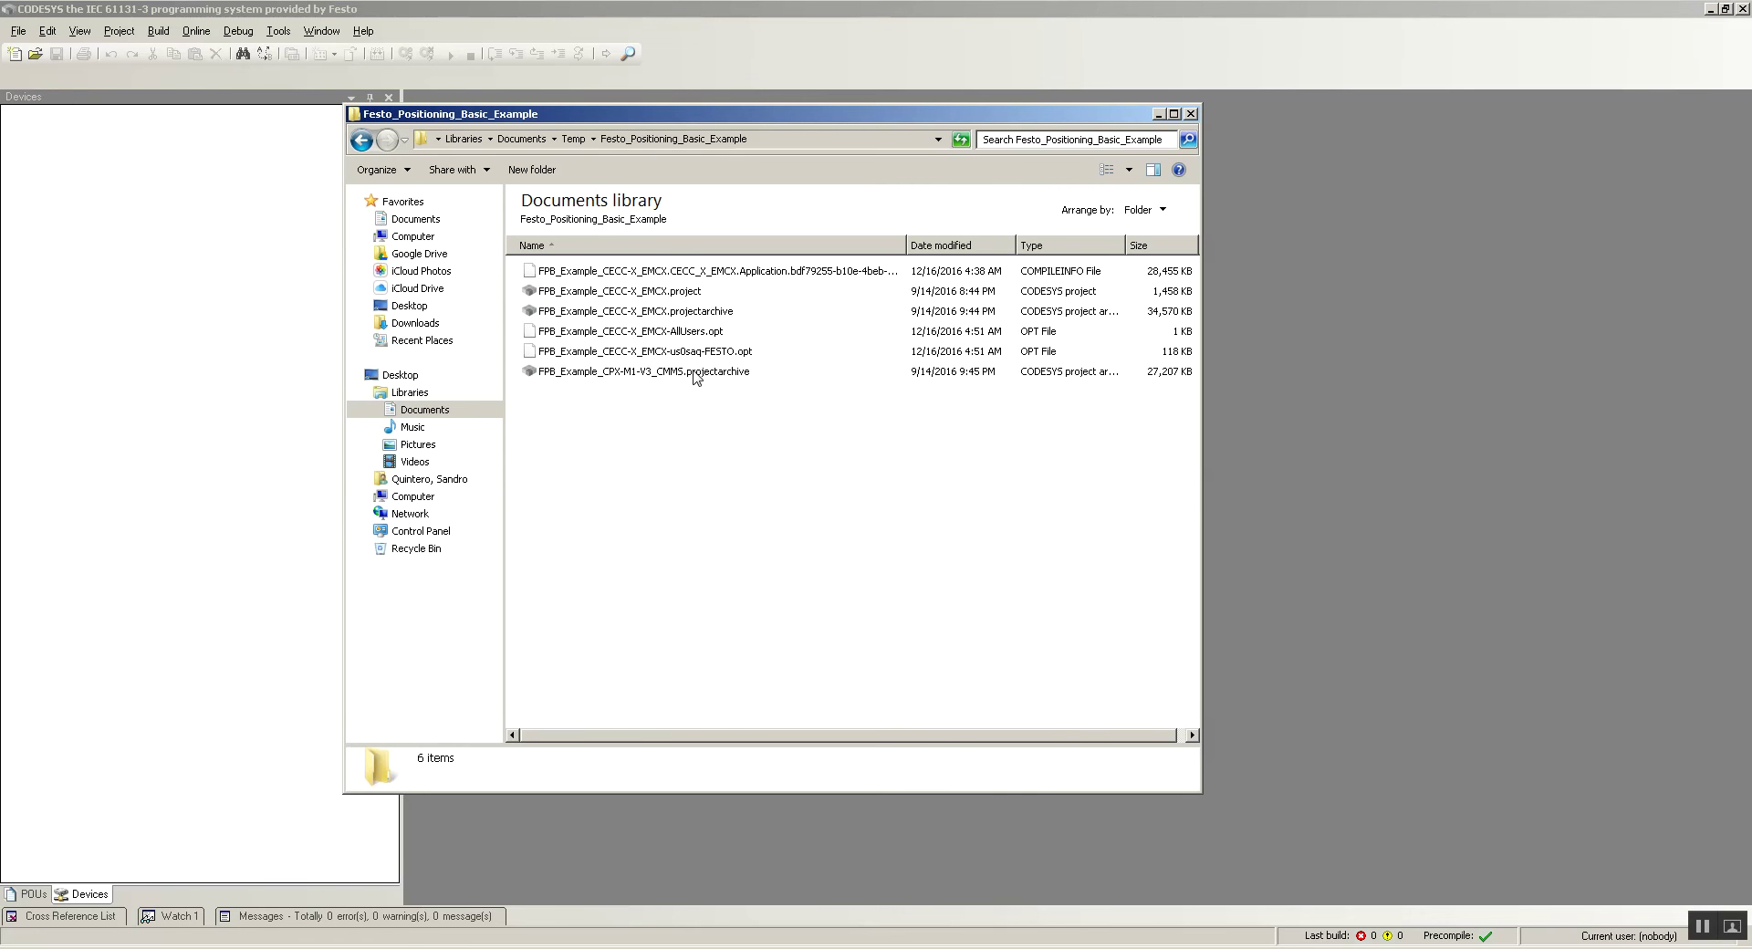
- Go back to the Temp folder and delete the existing Festo_Positioning_Basic_Example folder
{"action": "key", "text": "Down"}
{"action": "key", "text": "Up"}
{"action": "key", "text": "shift+Down"}
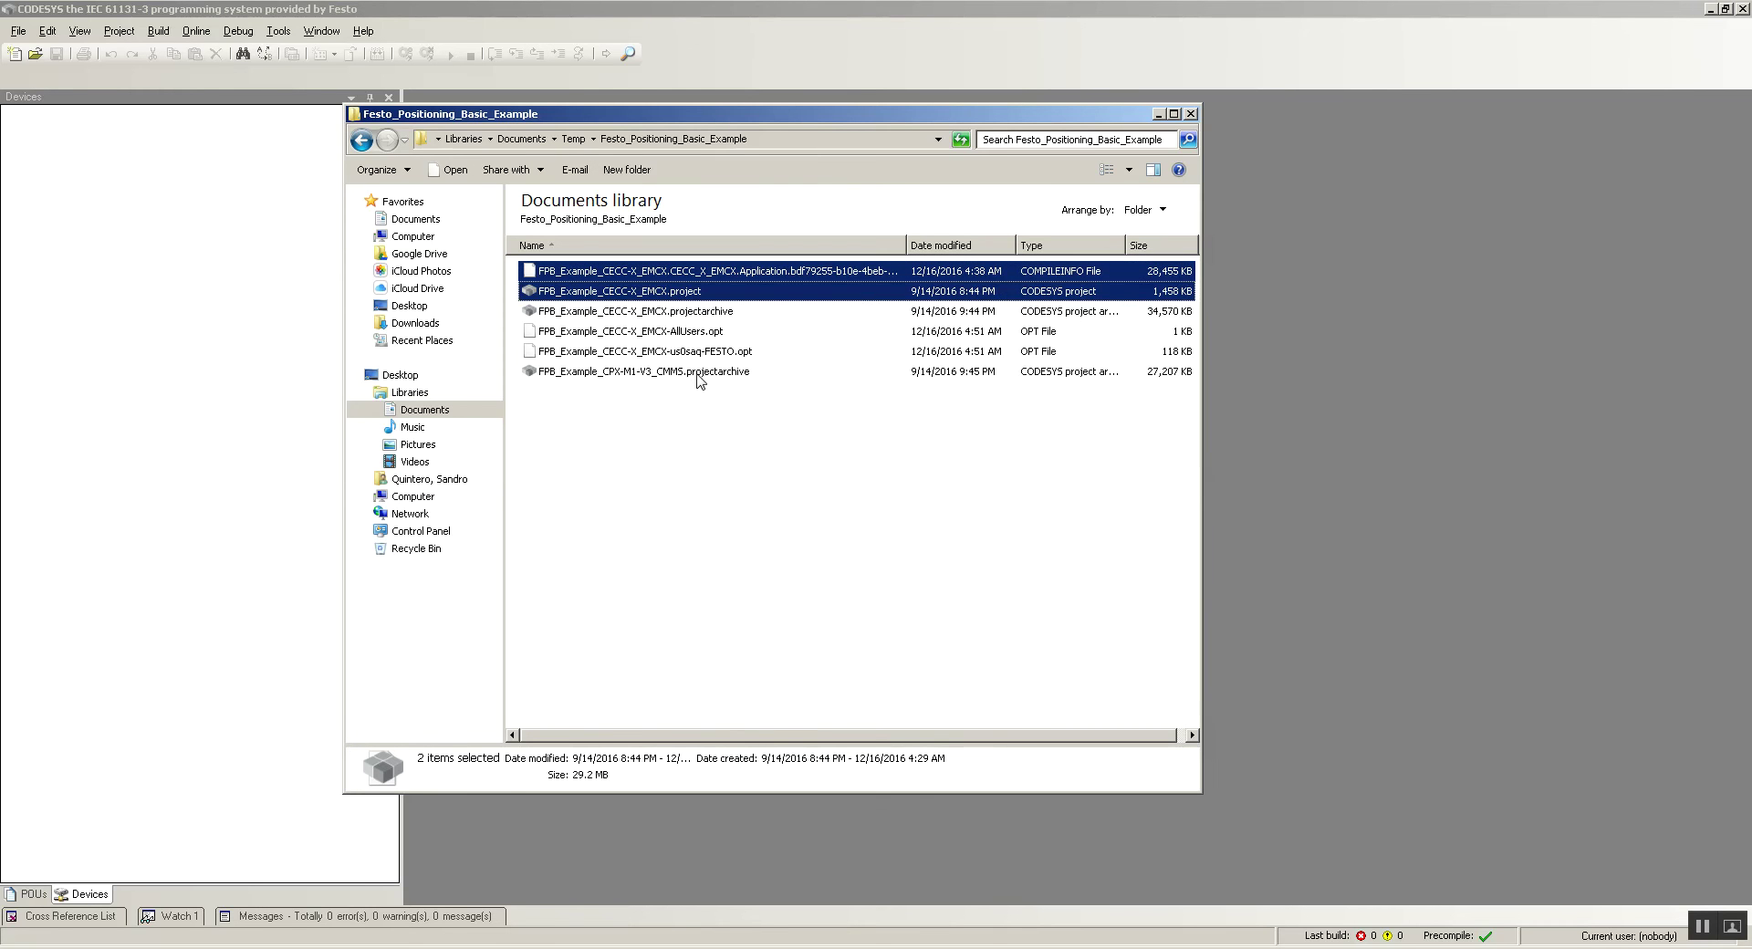
{"action": "left_click", "coordinate": [361, 139]}
{"action": "key", "text": "Delete"}
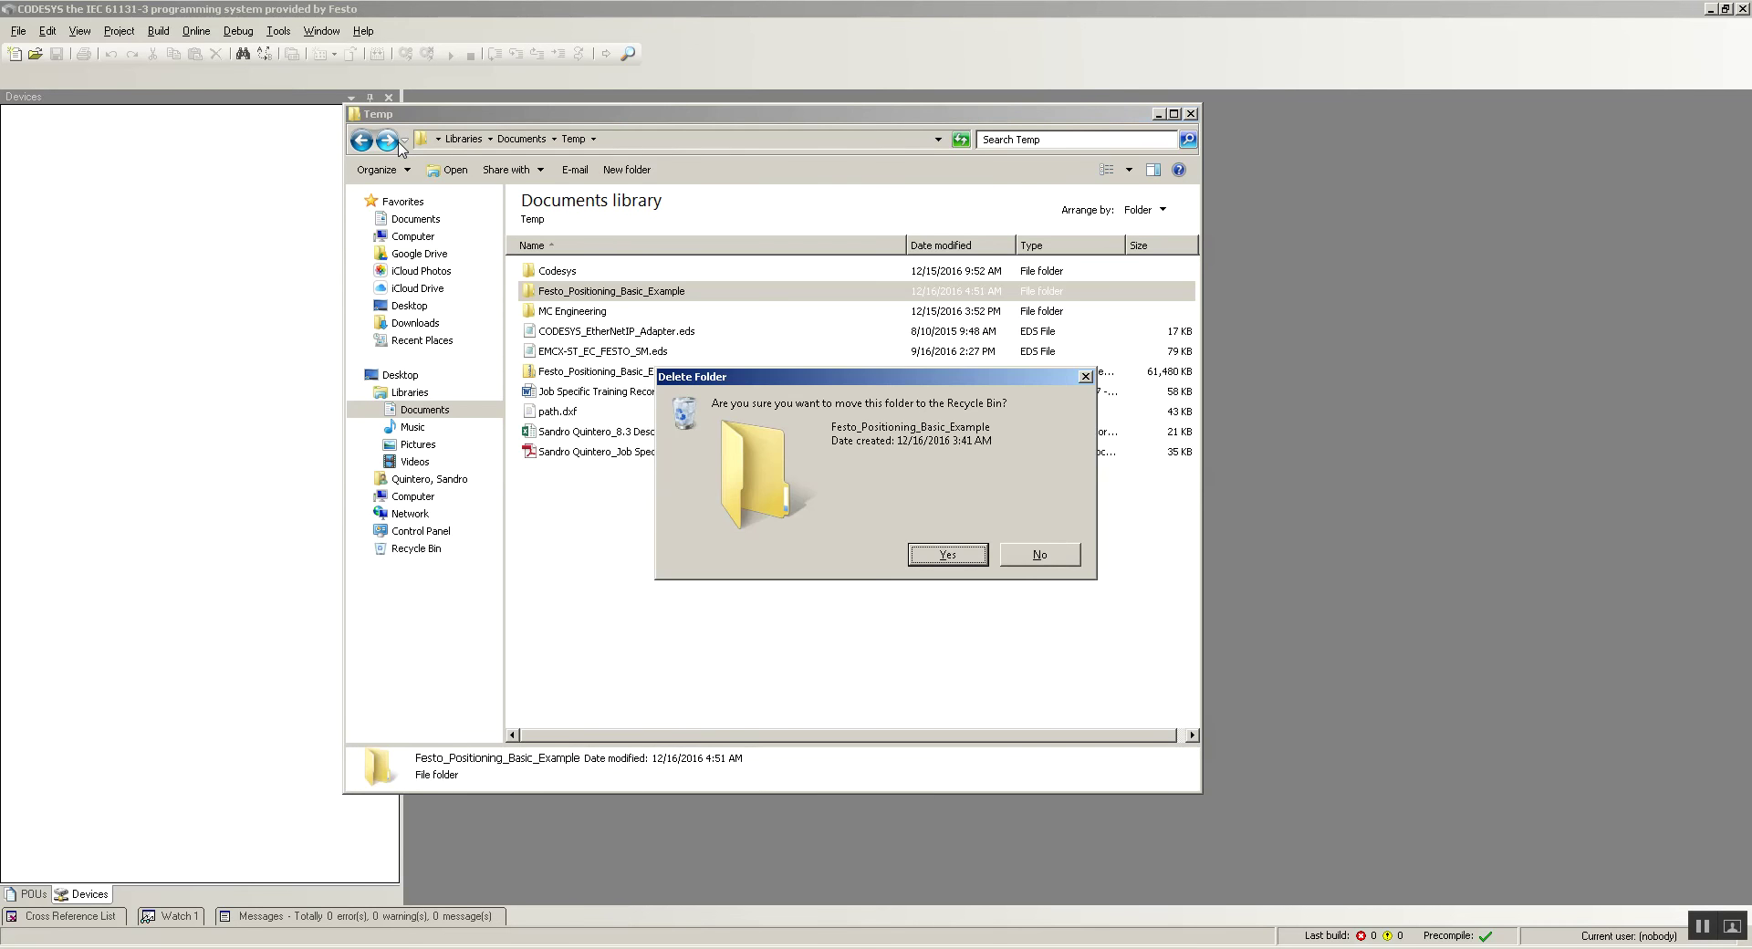
{"action": "key", "text": "Return"}
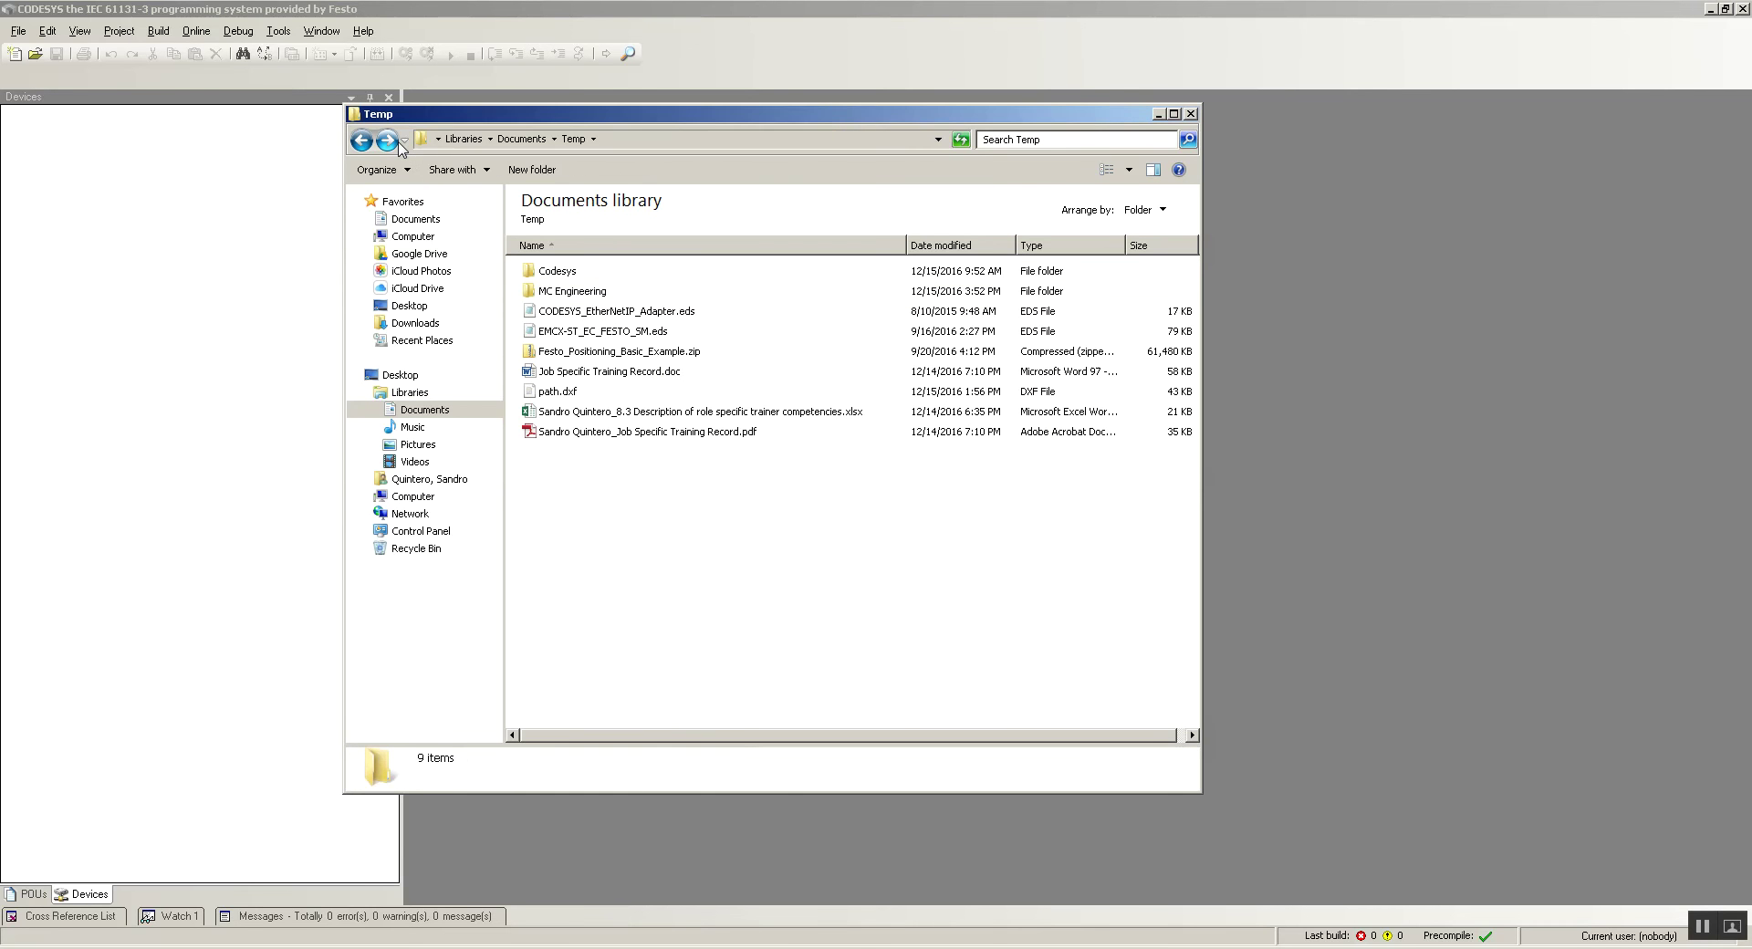
- Extract Festo_Positioning_Basic_Example.zip into the Temp folder and check the extracted CECC-X_EMCX project archive
{"action": "right_click", "coordinate": [632, 355]}
{"action": "left_click", "coordinate": [673, 402]}
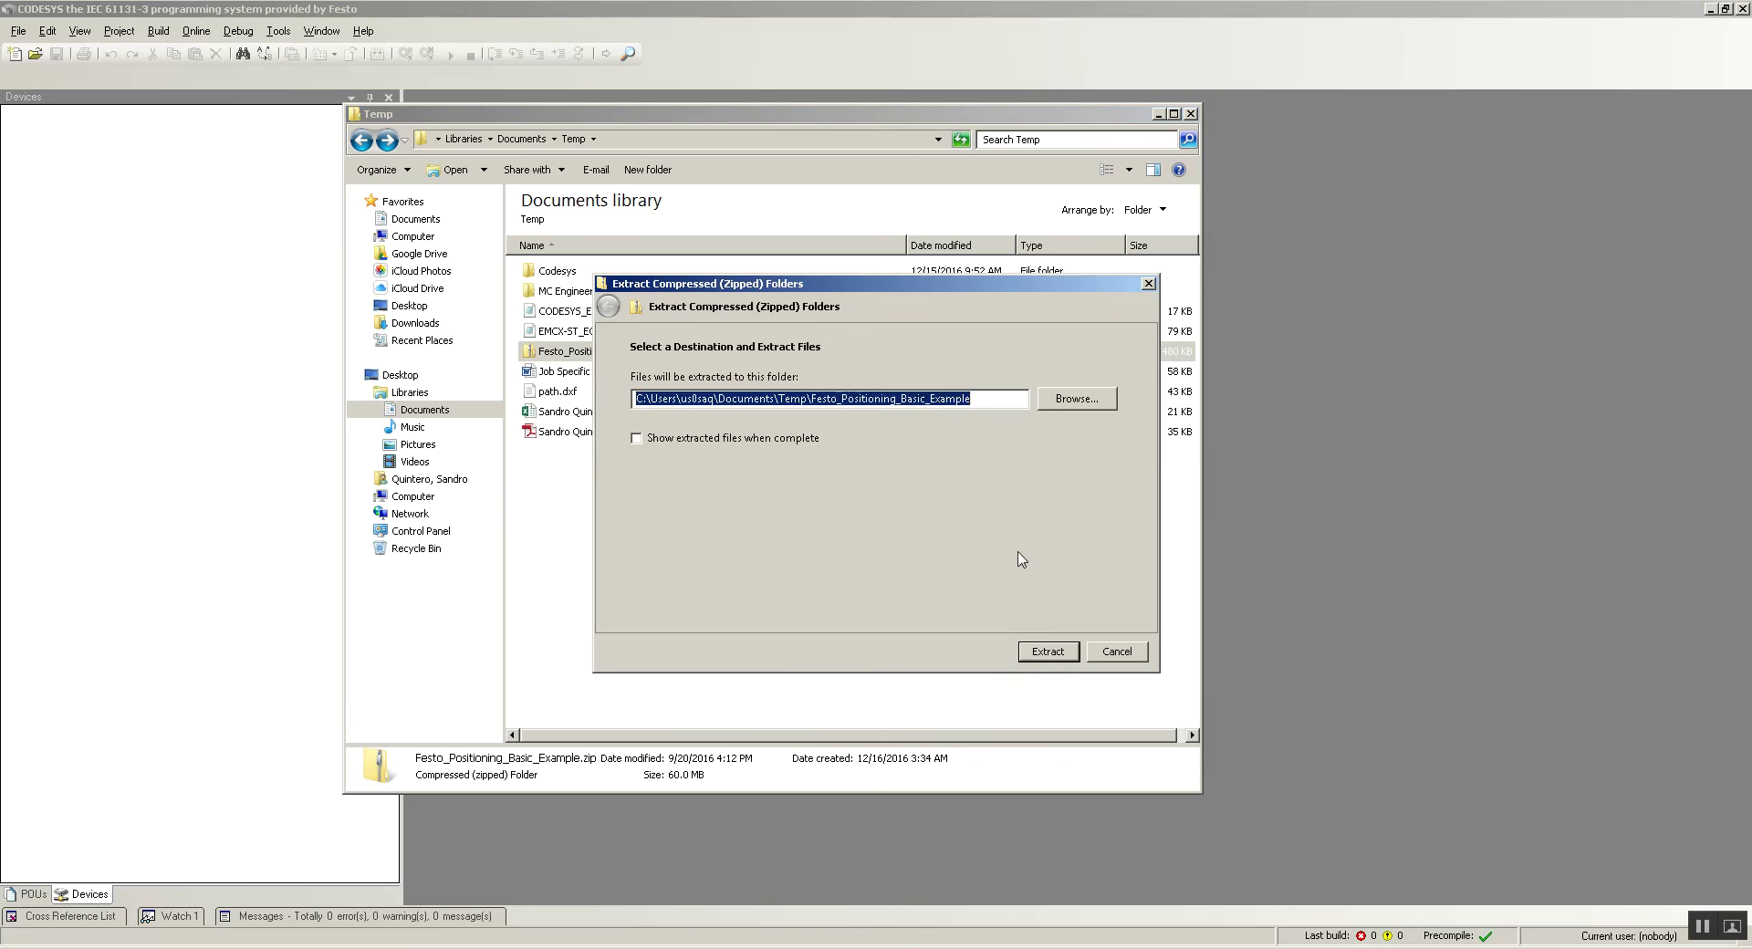
{"action": "left_click", "coordinate": [1049, 652]}
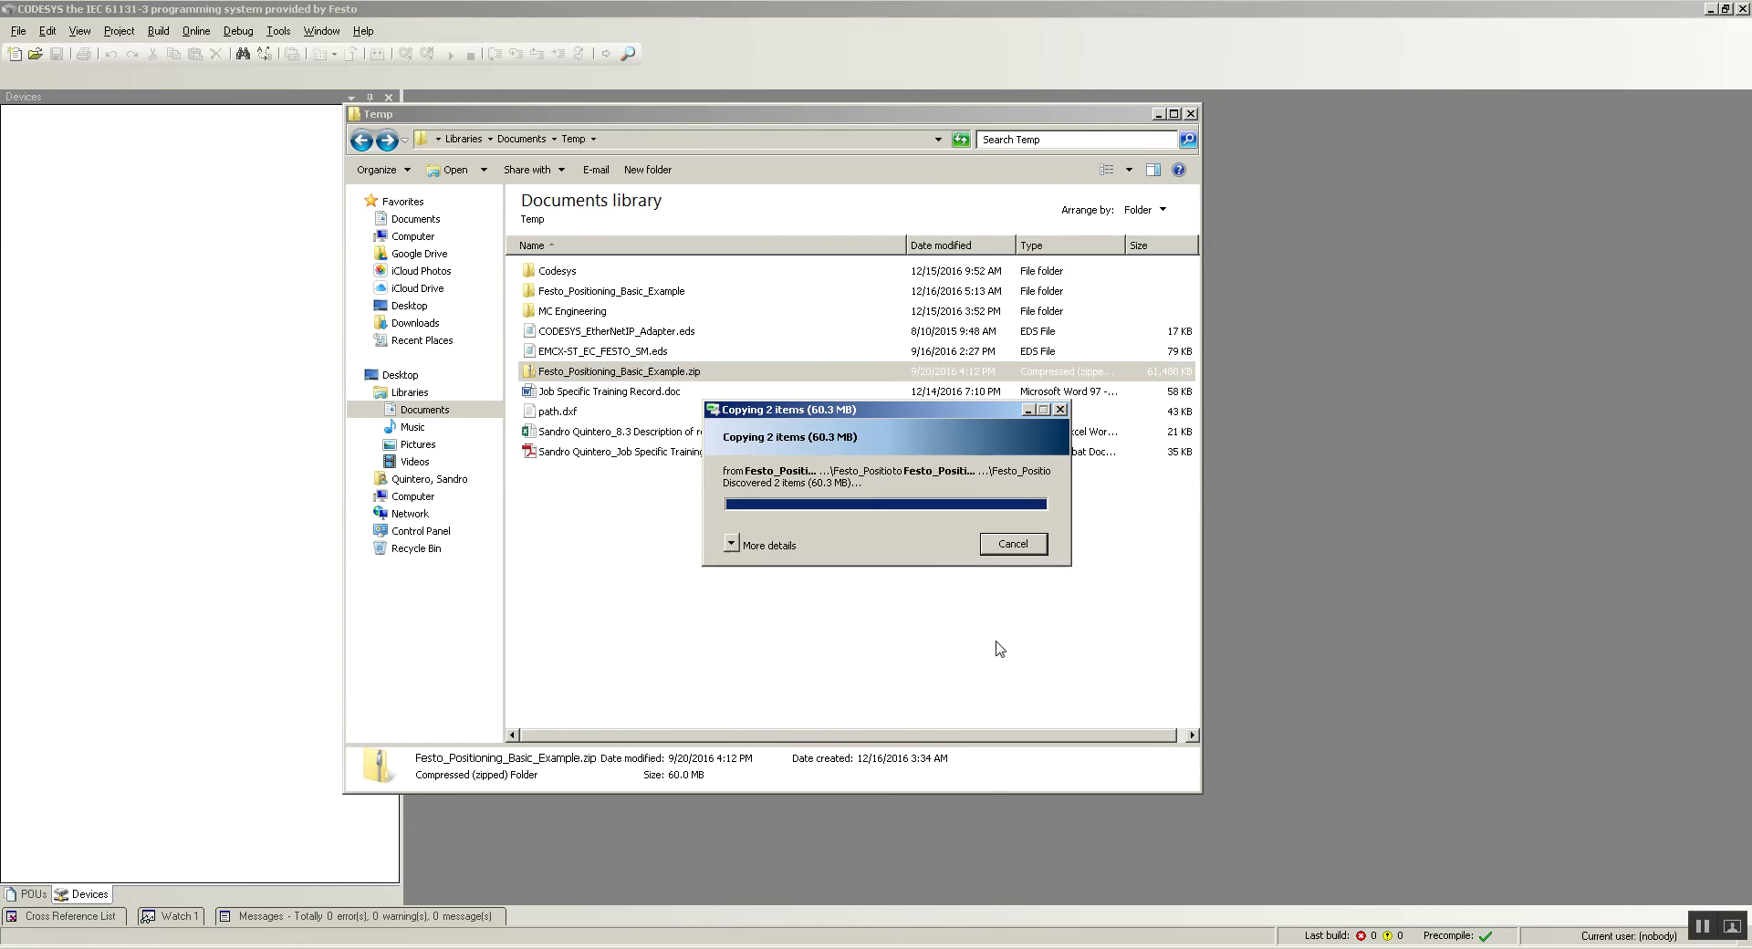
{"action": "double_click", "coordinate": [641, 292]}
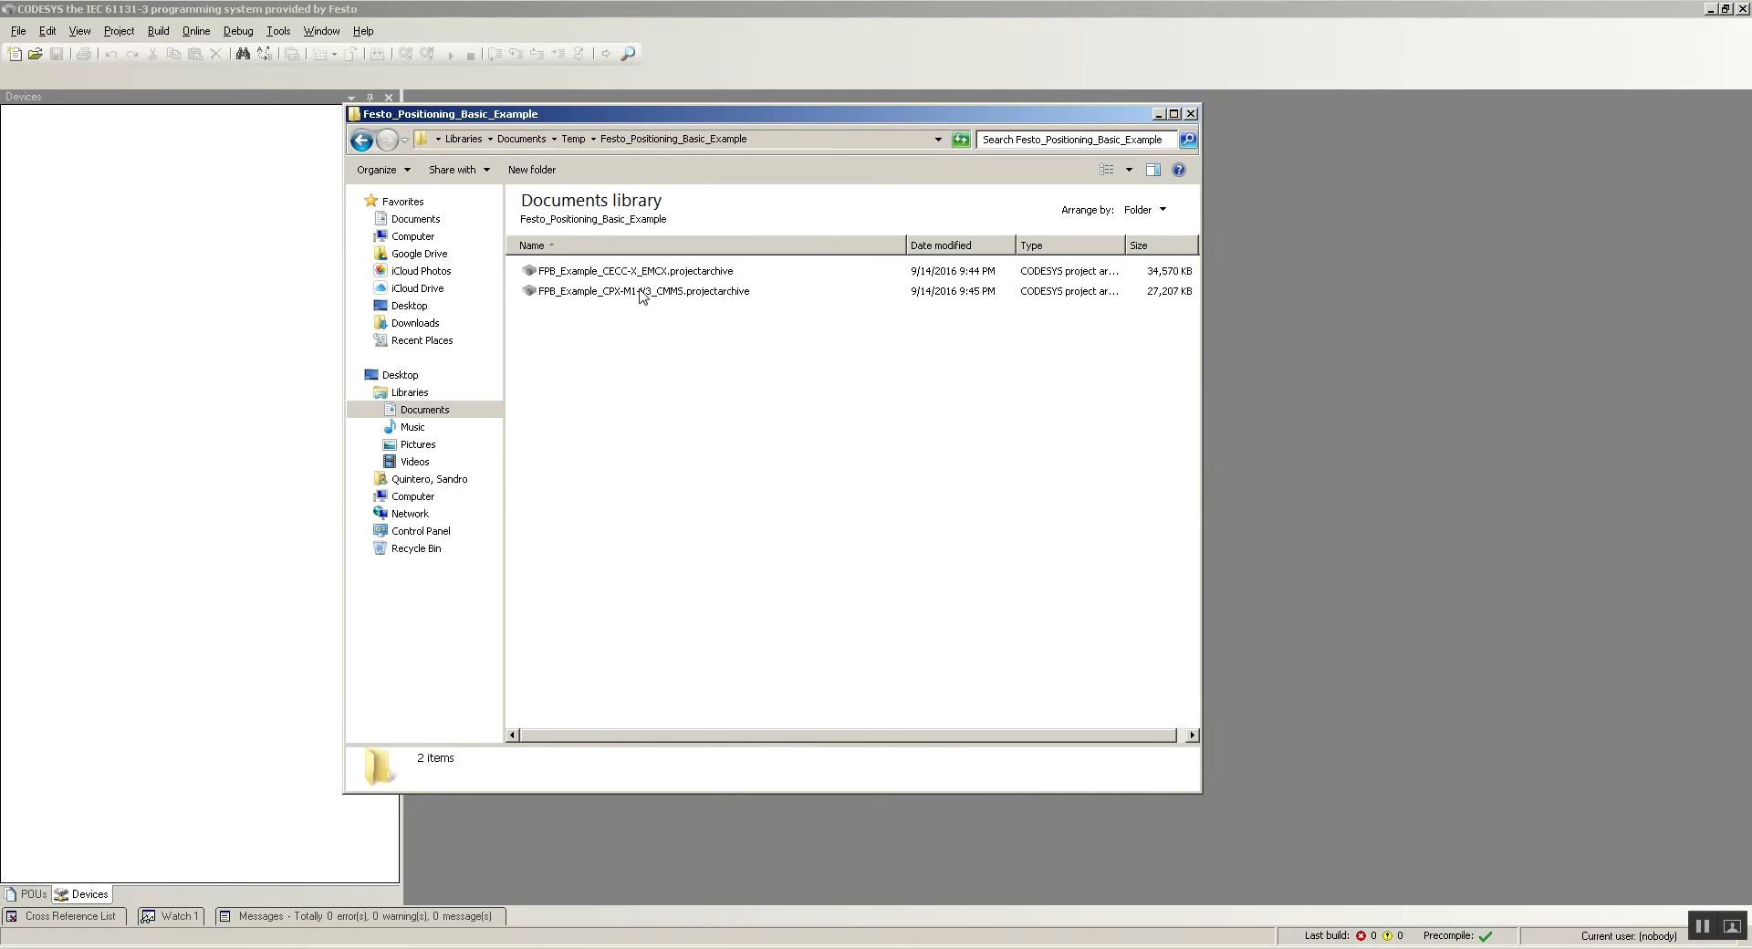
{"action": "left_click", "coordinate": [651, 274]}
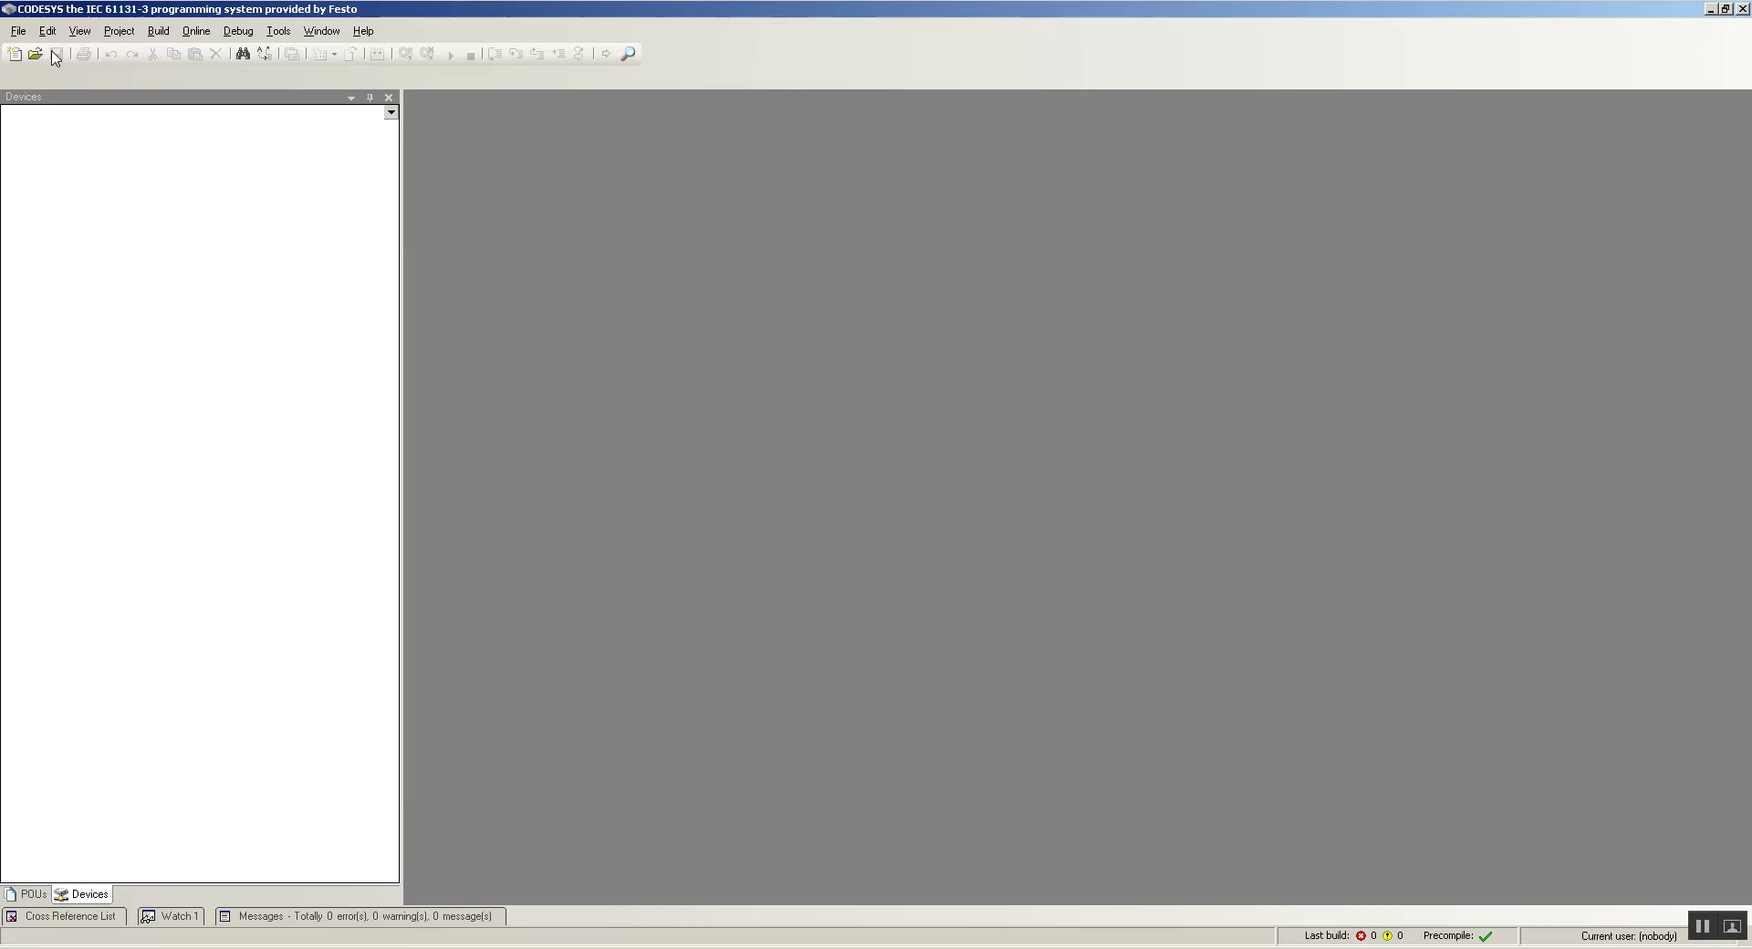
- In CODESYS, open FPB_Example_CECC-X_EMCX.projectarchive from the Festo_Positioning_Basic_Example folder under Documents, Temp
{"action": "left_click", "coordinate": [19, 30]}
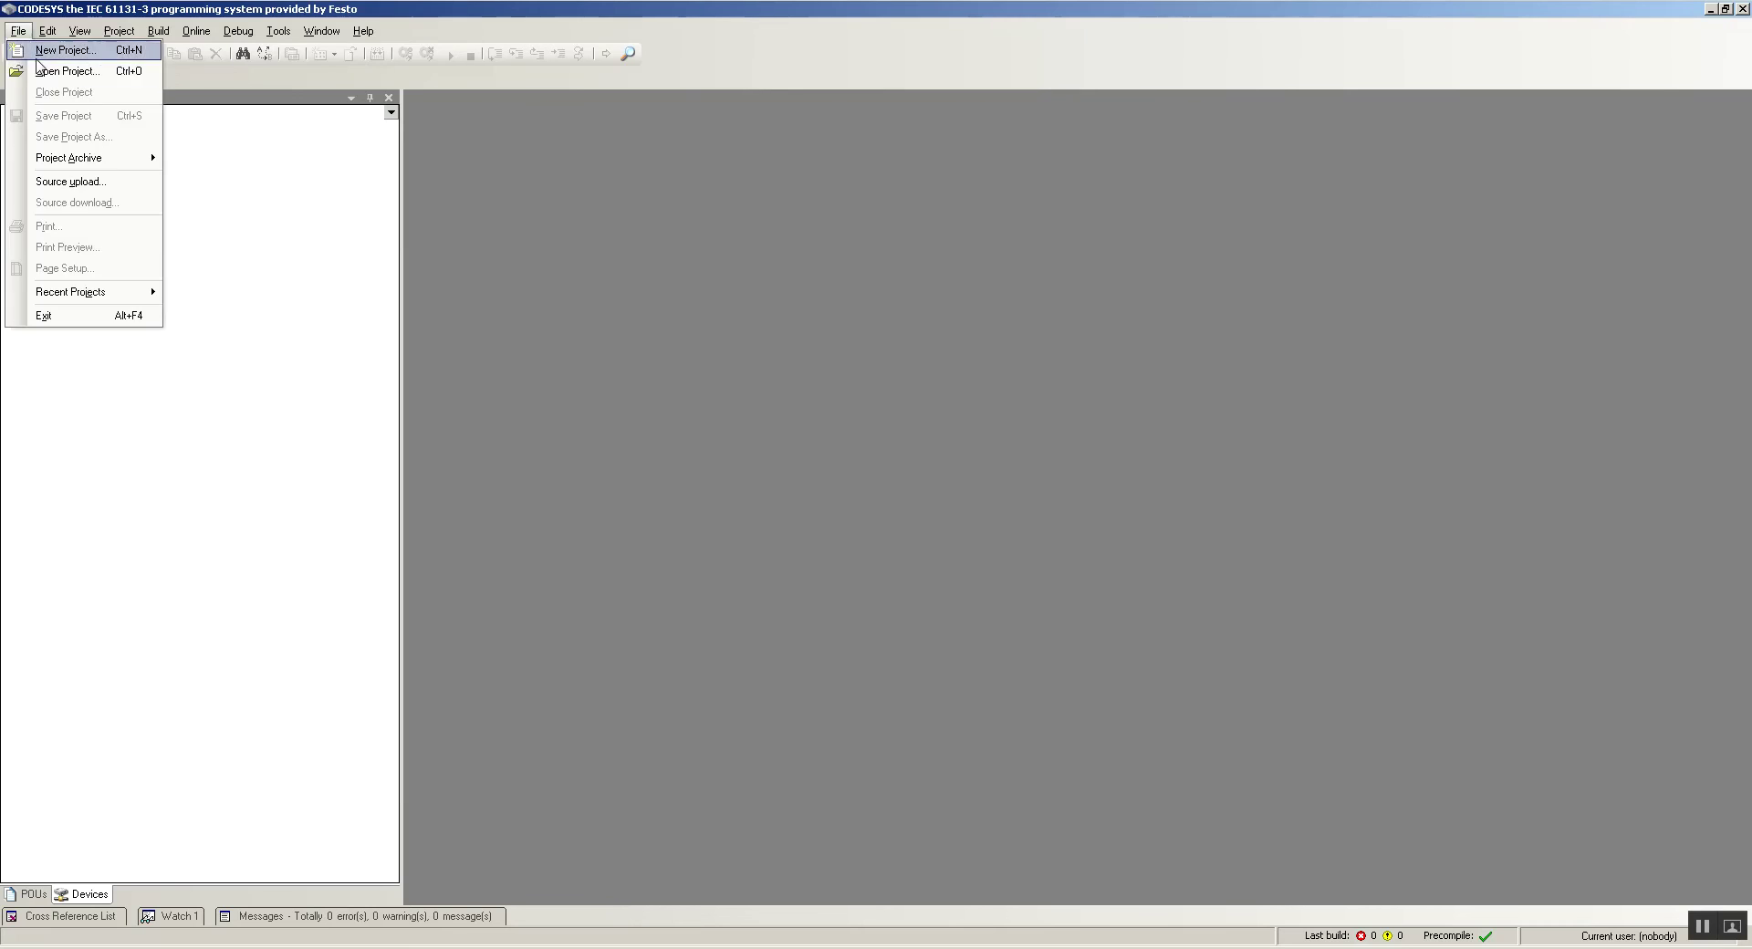
{"action": "left_click", "coordinate": [713, 250]}
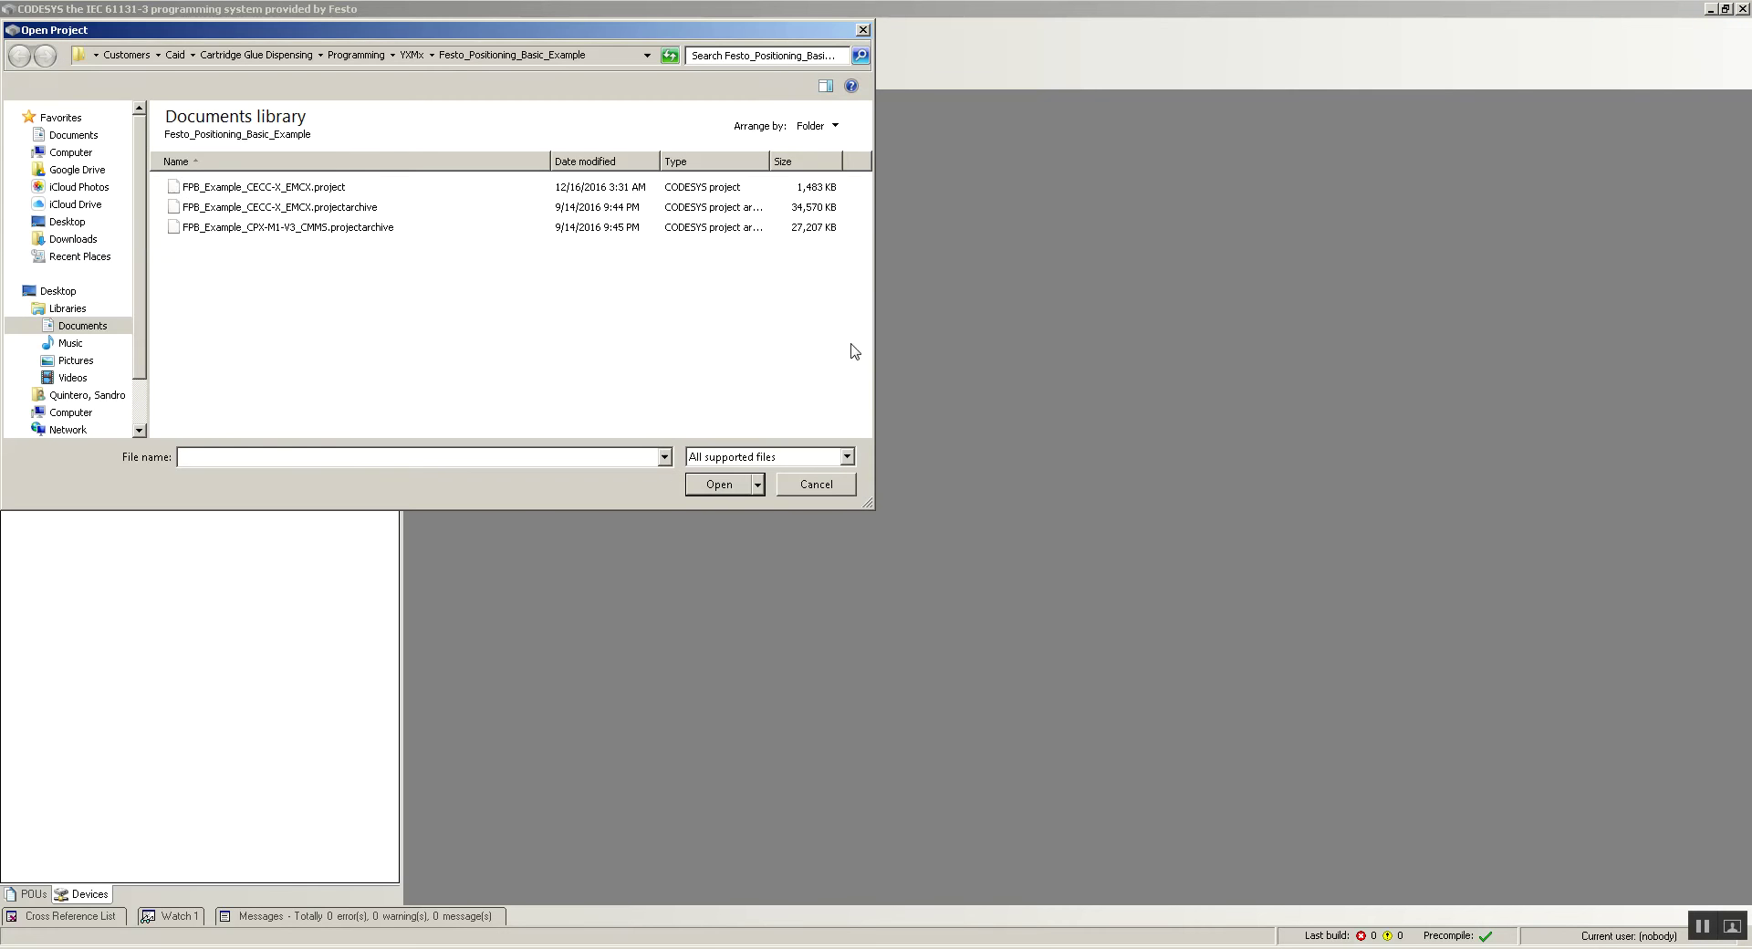
{"action": "left_click", "coordinate": [66, 326]}
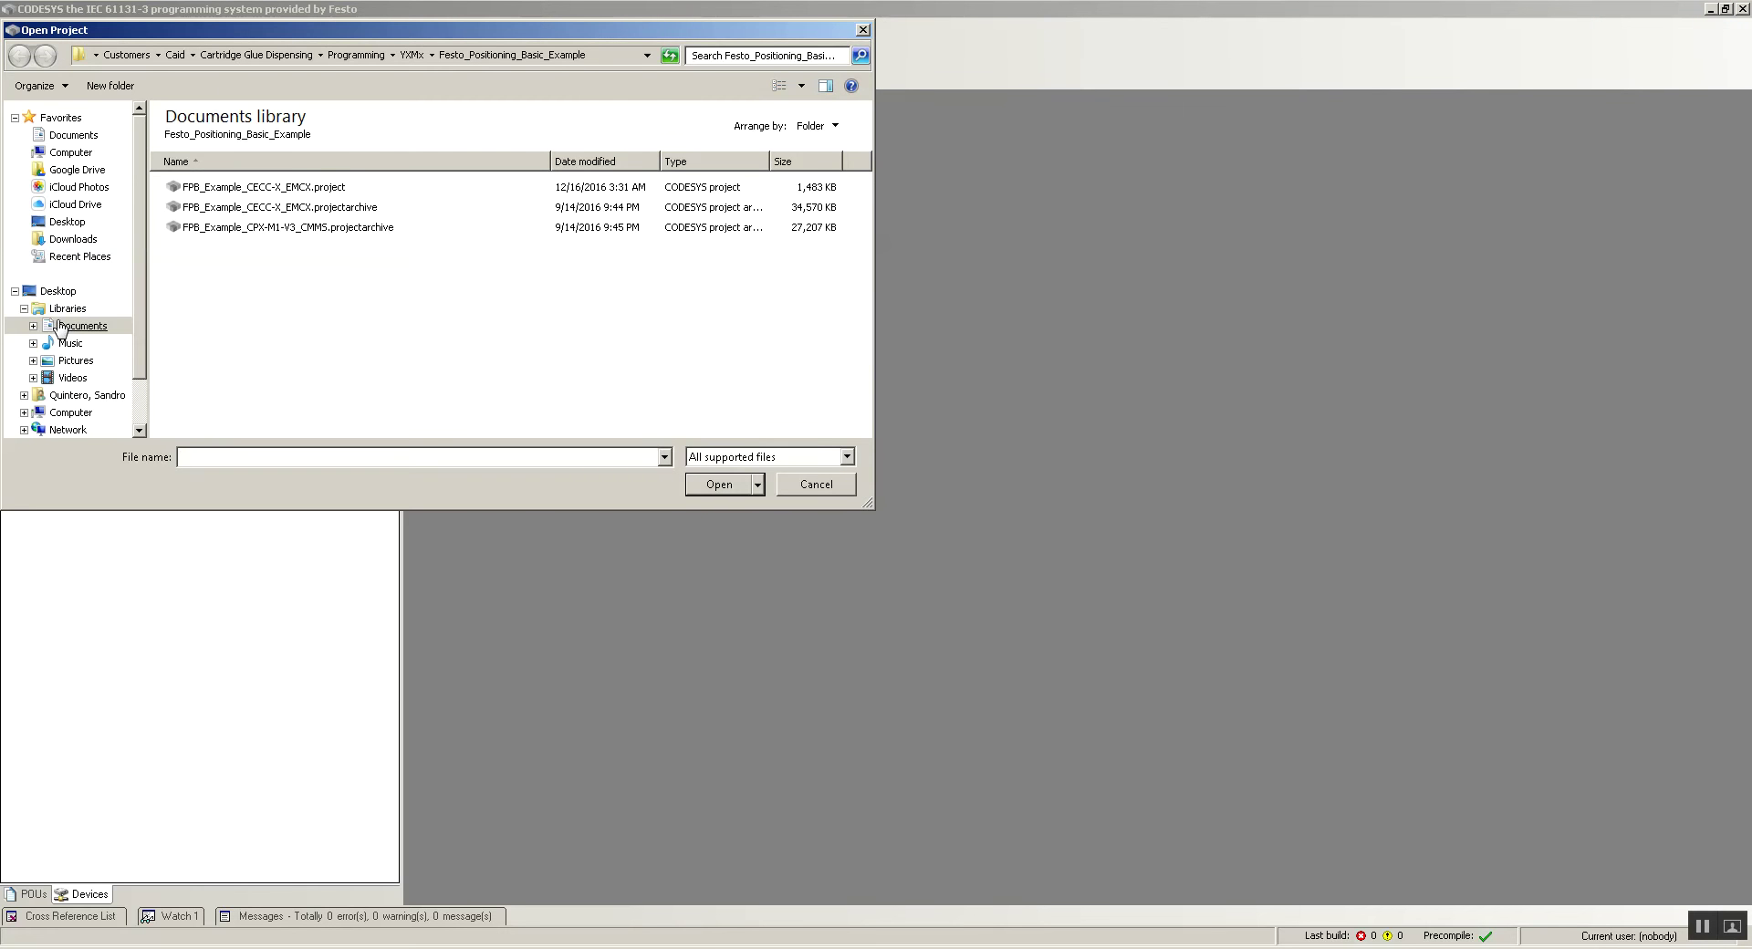
{"action": "left_click", "coordinate": [303, 268]}
{"action": "type", "text": "temp"}
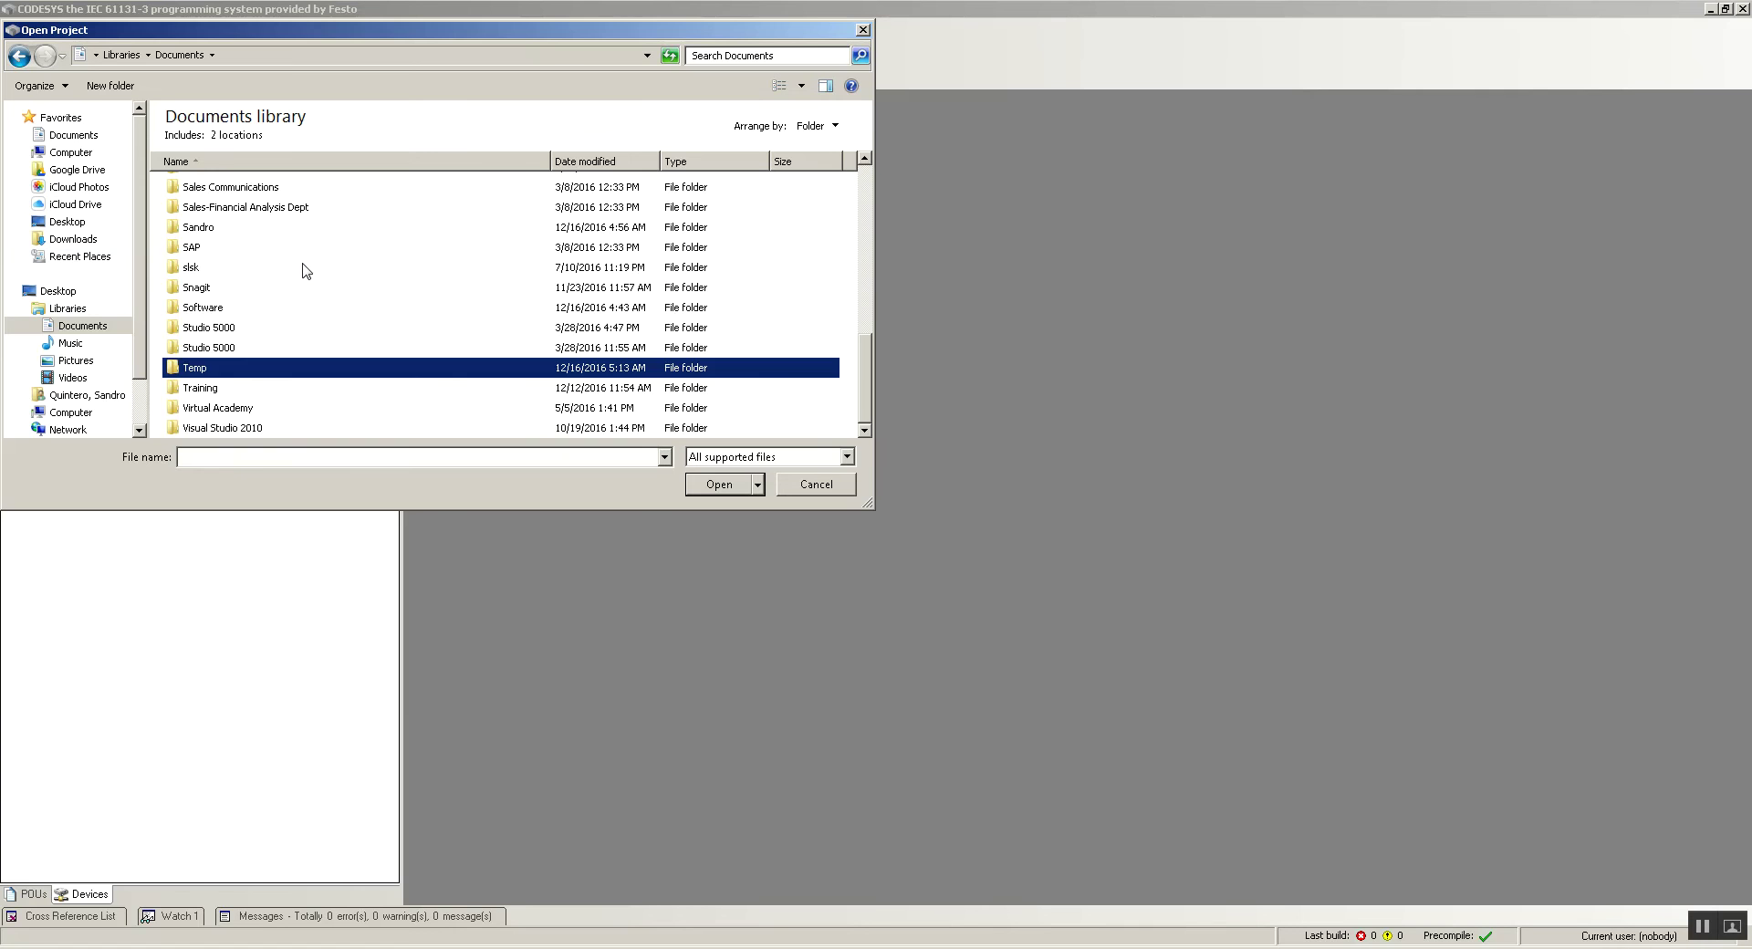
{"action": "key", "text": "Return"}
{"action": "key", "text": "f"}
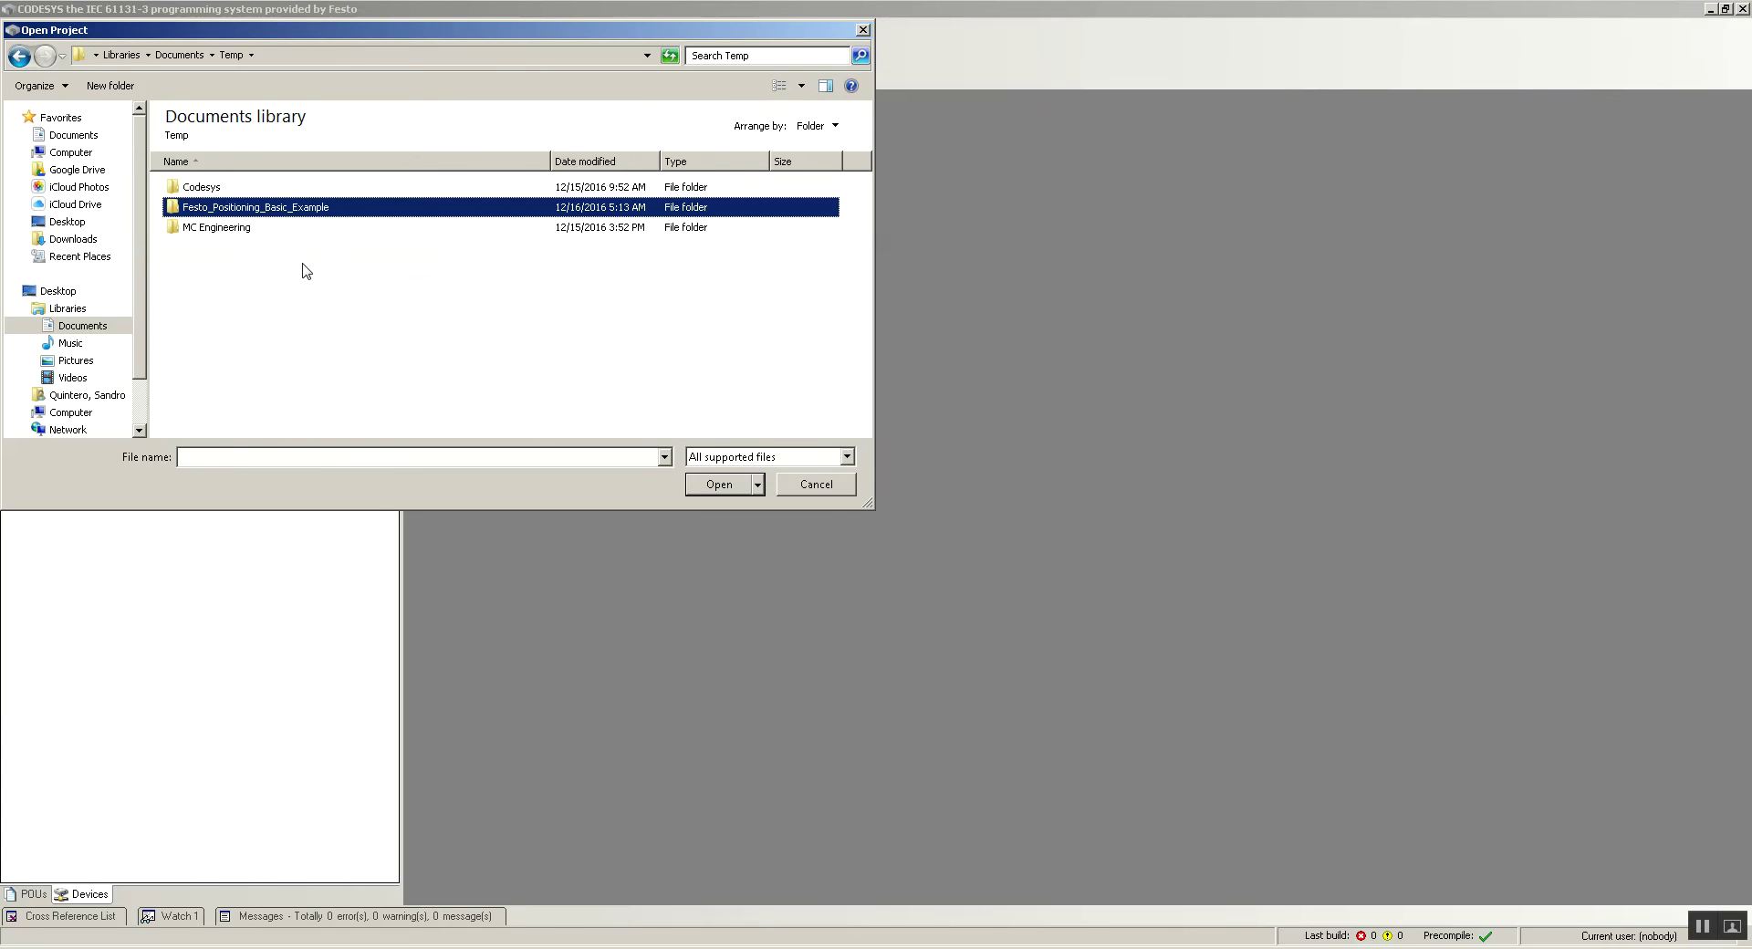
{"action": "key", "text": "Return"}
{"action": "key", "text": "Down"}
{"action": "key", "text": "Up"}
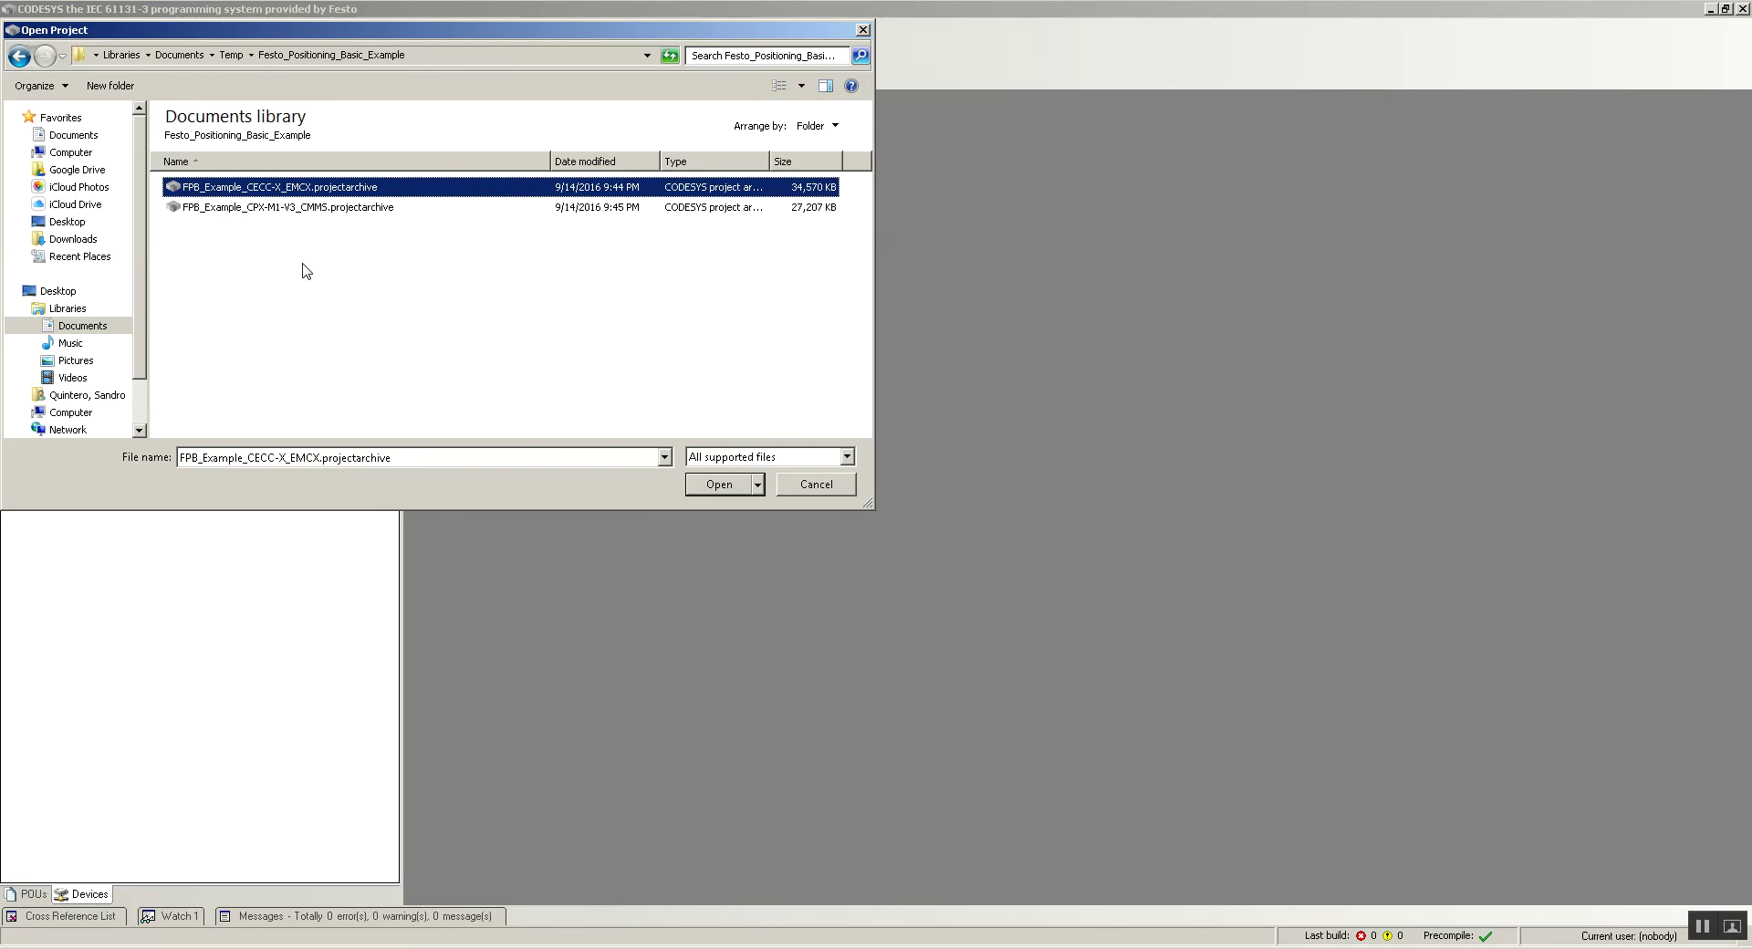
{"action": "key", "text": "Return"}
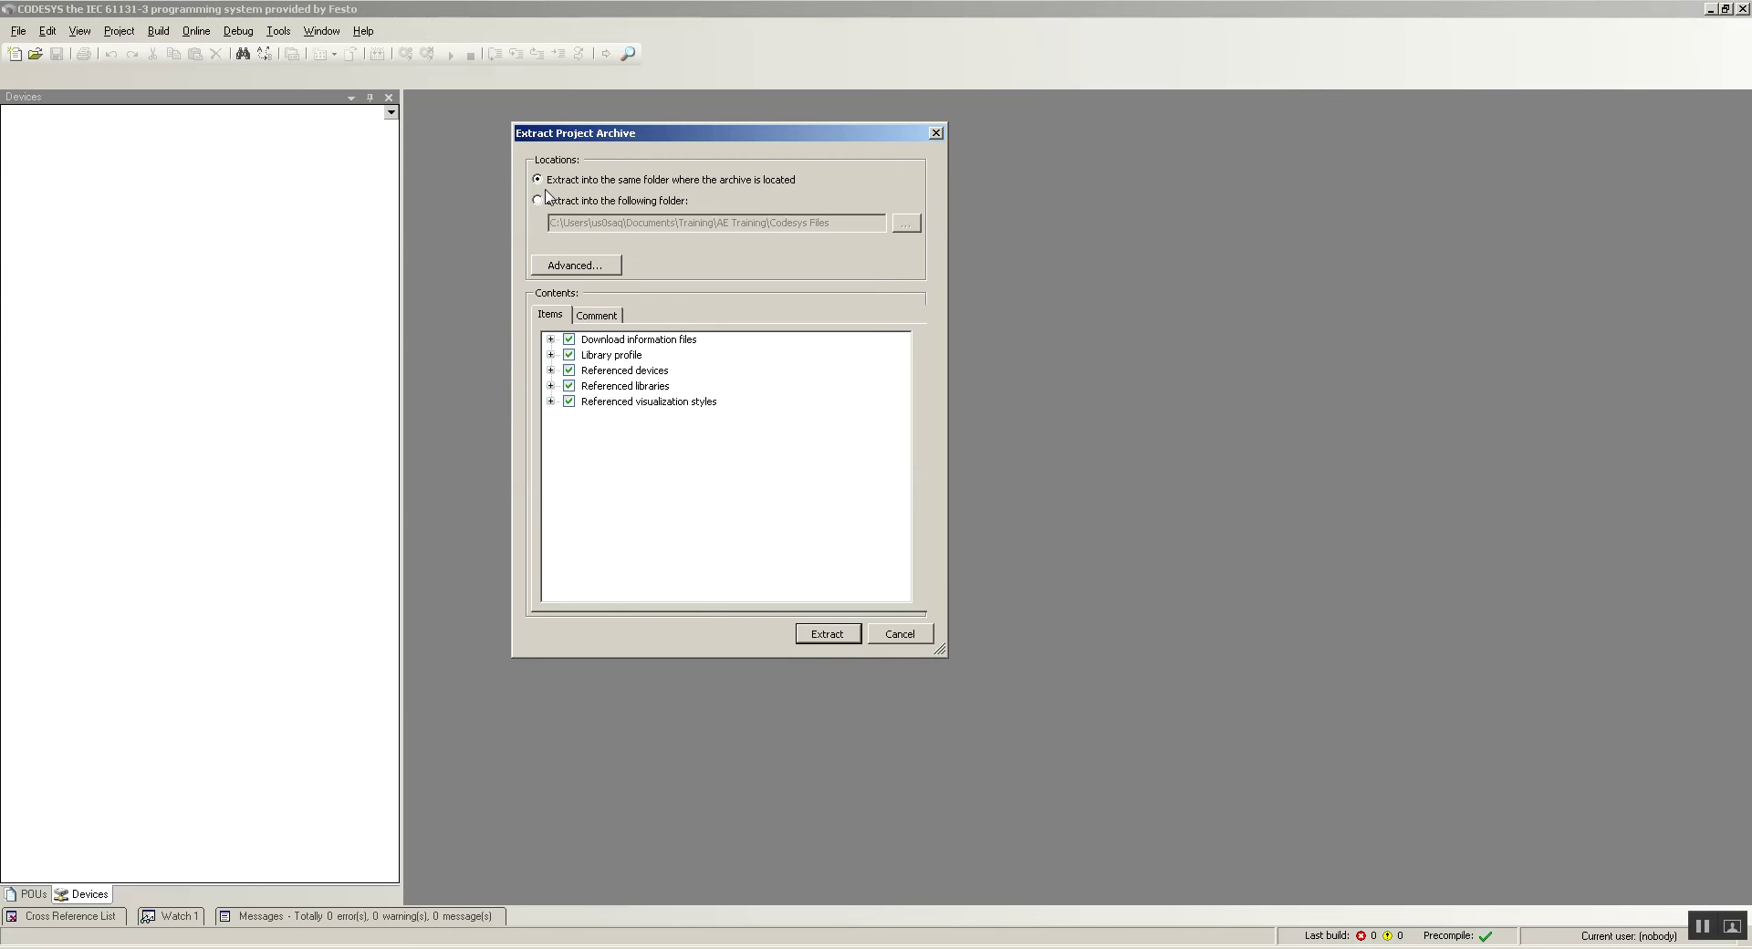
- Extract the project archive with all its items into the archive's own folder and select the CECC_X_EMCX controller device
{"action": "left_click", "coordinate": [817, 637]}
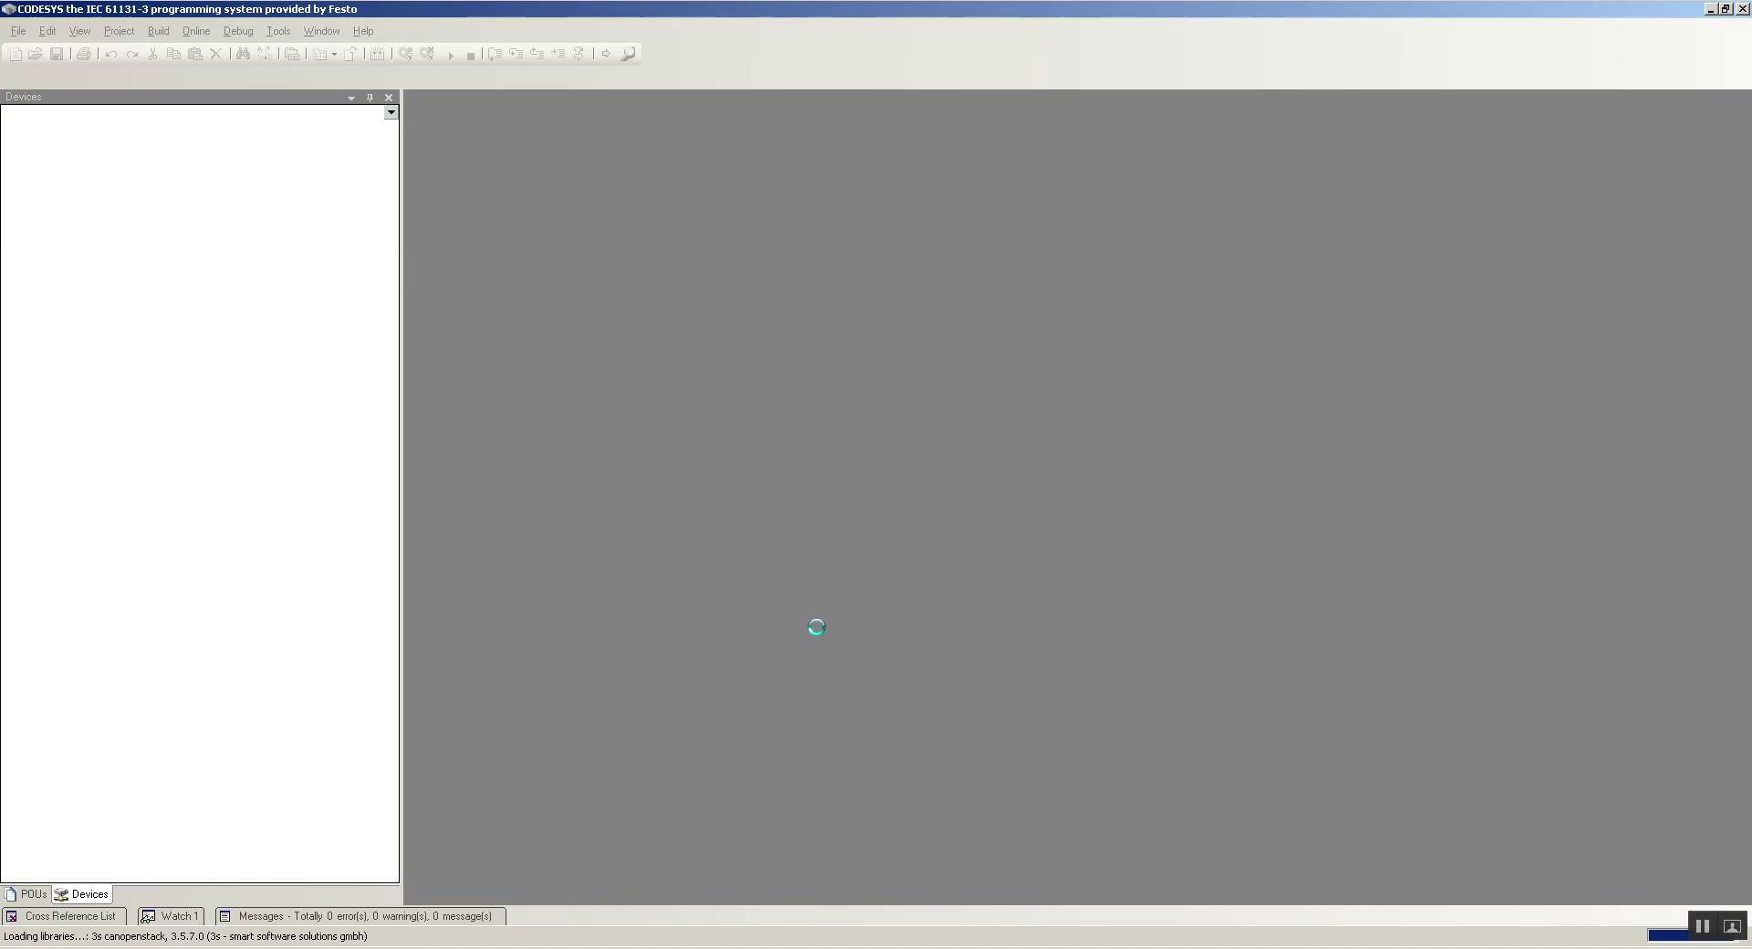
{"action": "left_click", "coordinate": [1024, 536]}
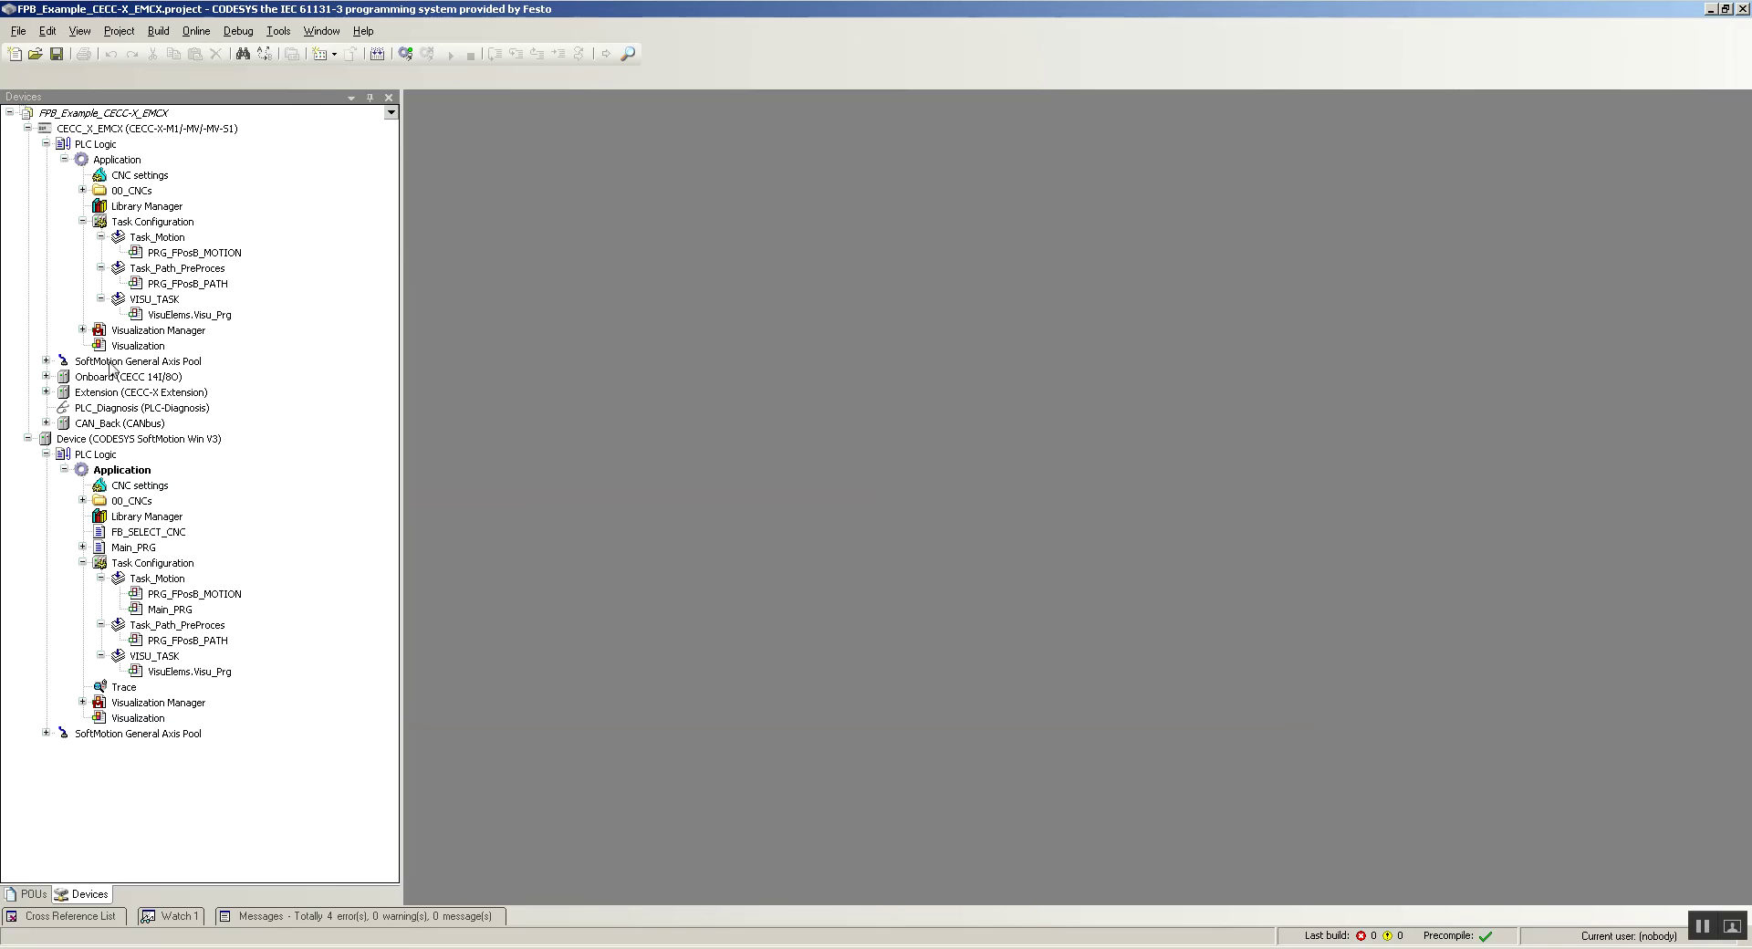
{"action": "left_click", "coordinate": [87, 134]}
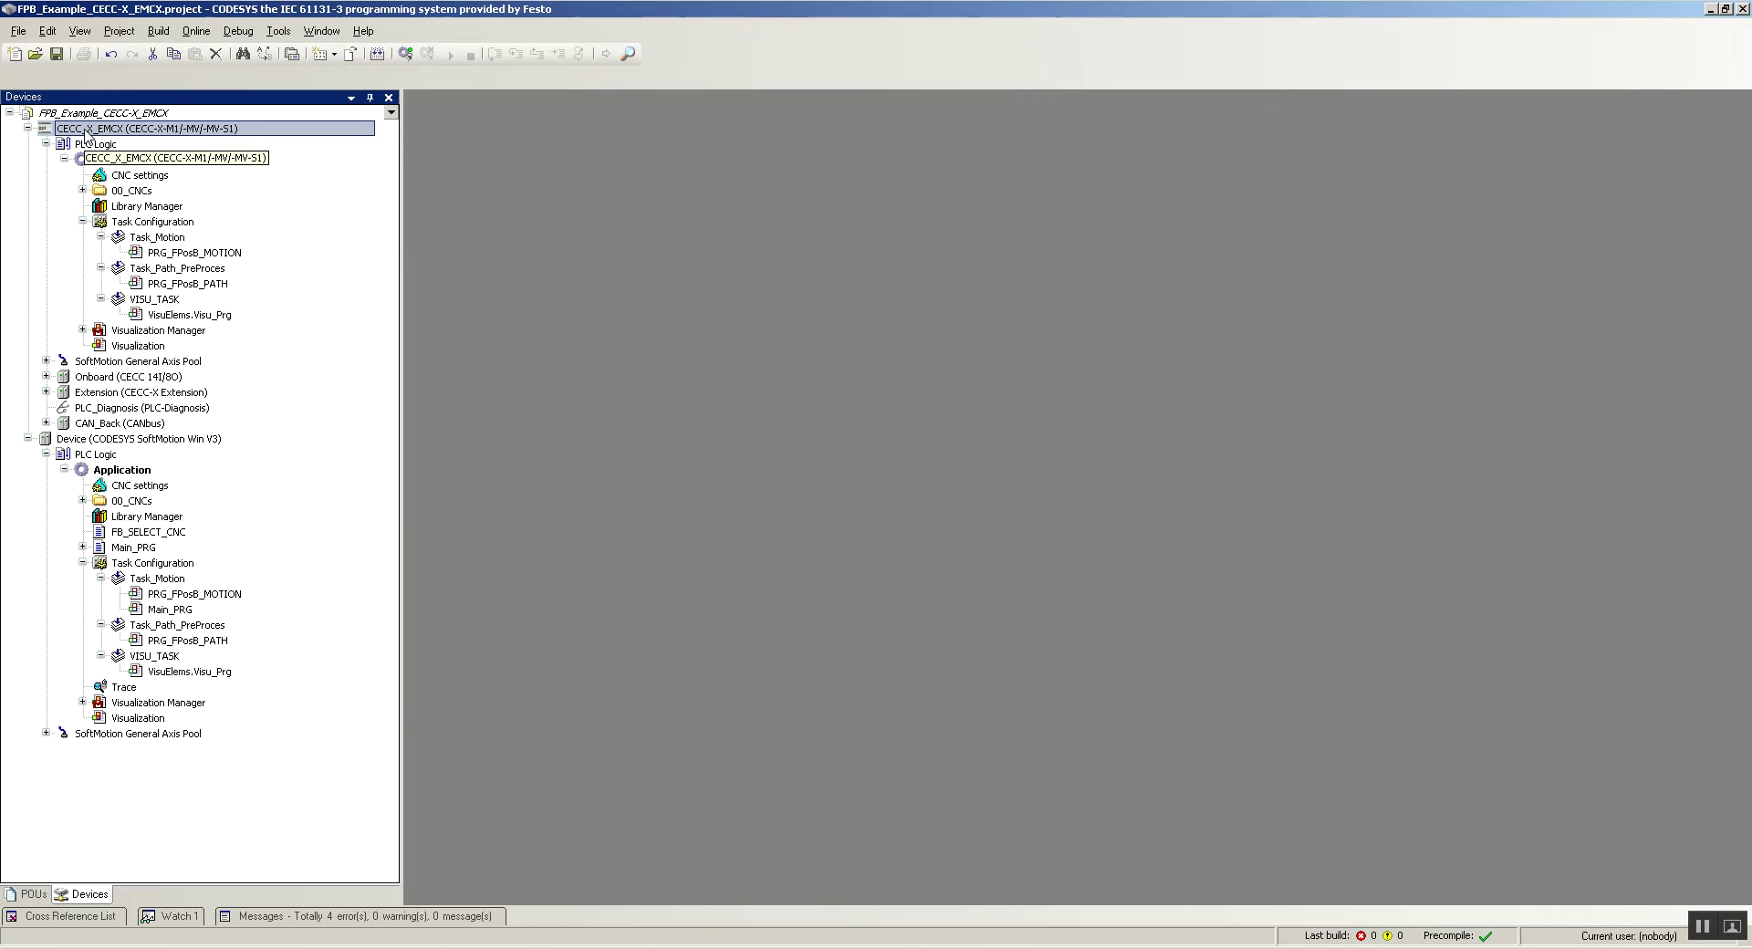
- Inspect the virtual drives in the SoftMotion General Axis Pool of the CODESYS SoftMotion Win V3 device, then collapse the pool
{"action": "left_click", "coordinate": [98, 441]}
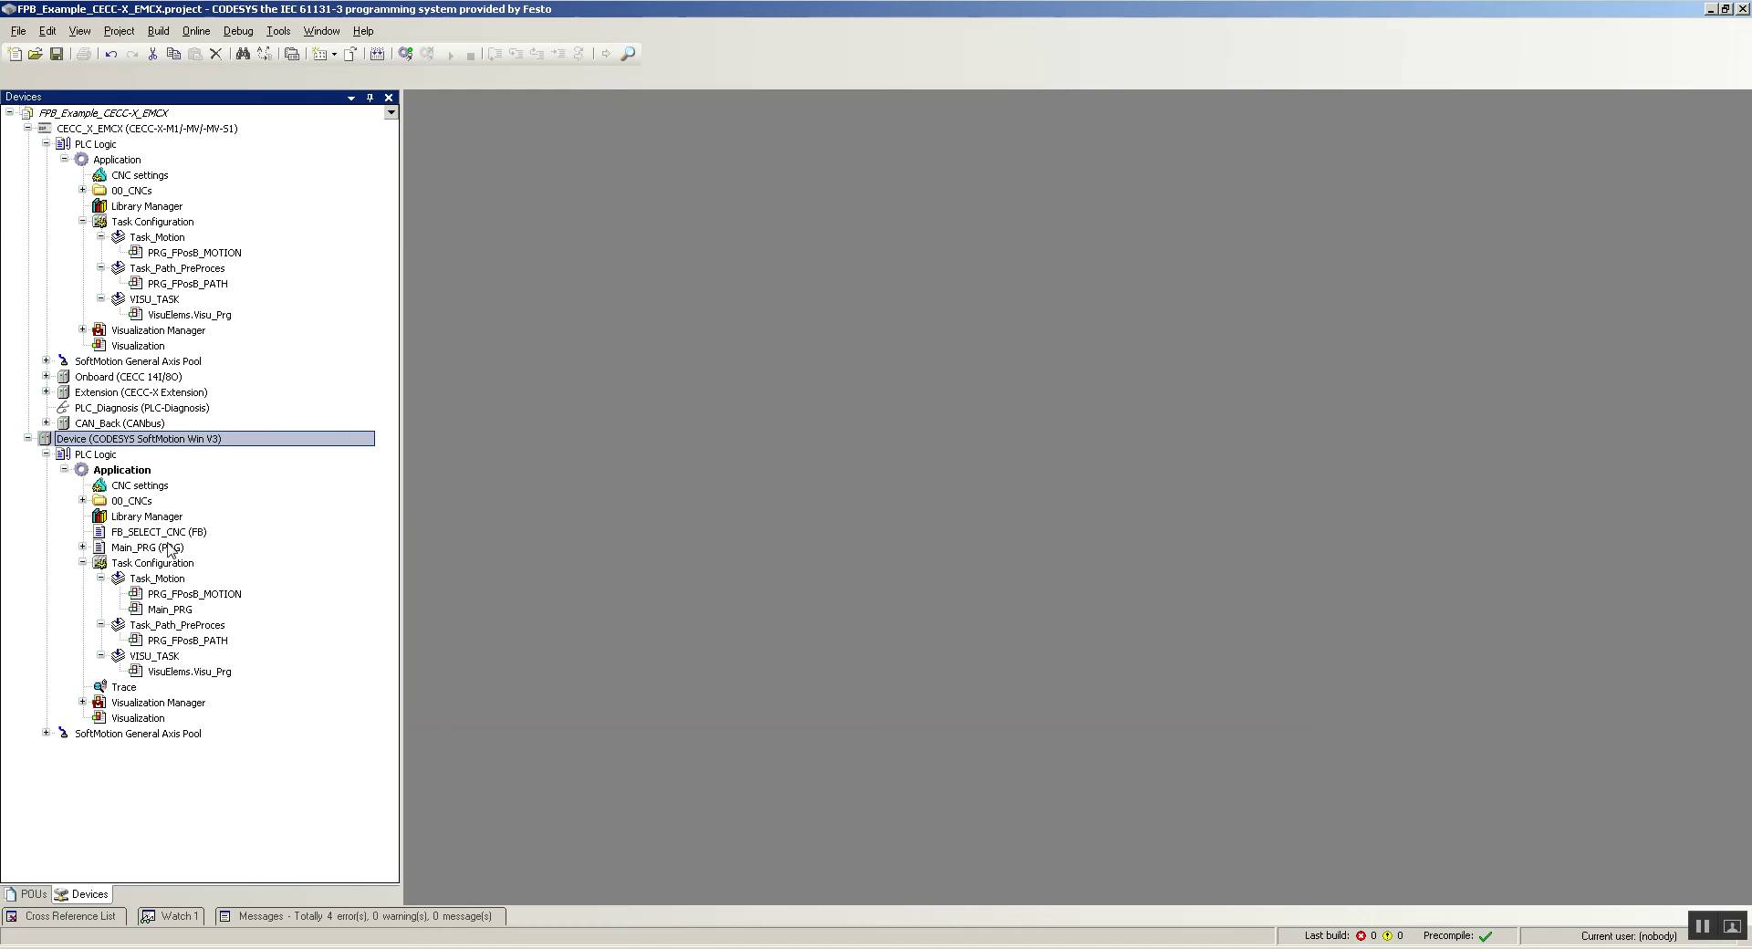
{"action": "left_click", "coordinate": [46, 733]}
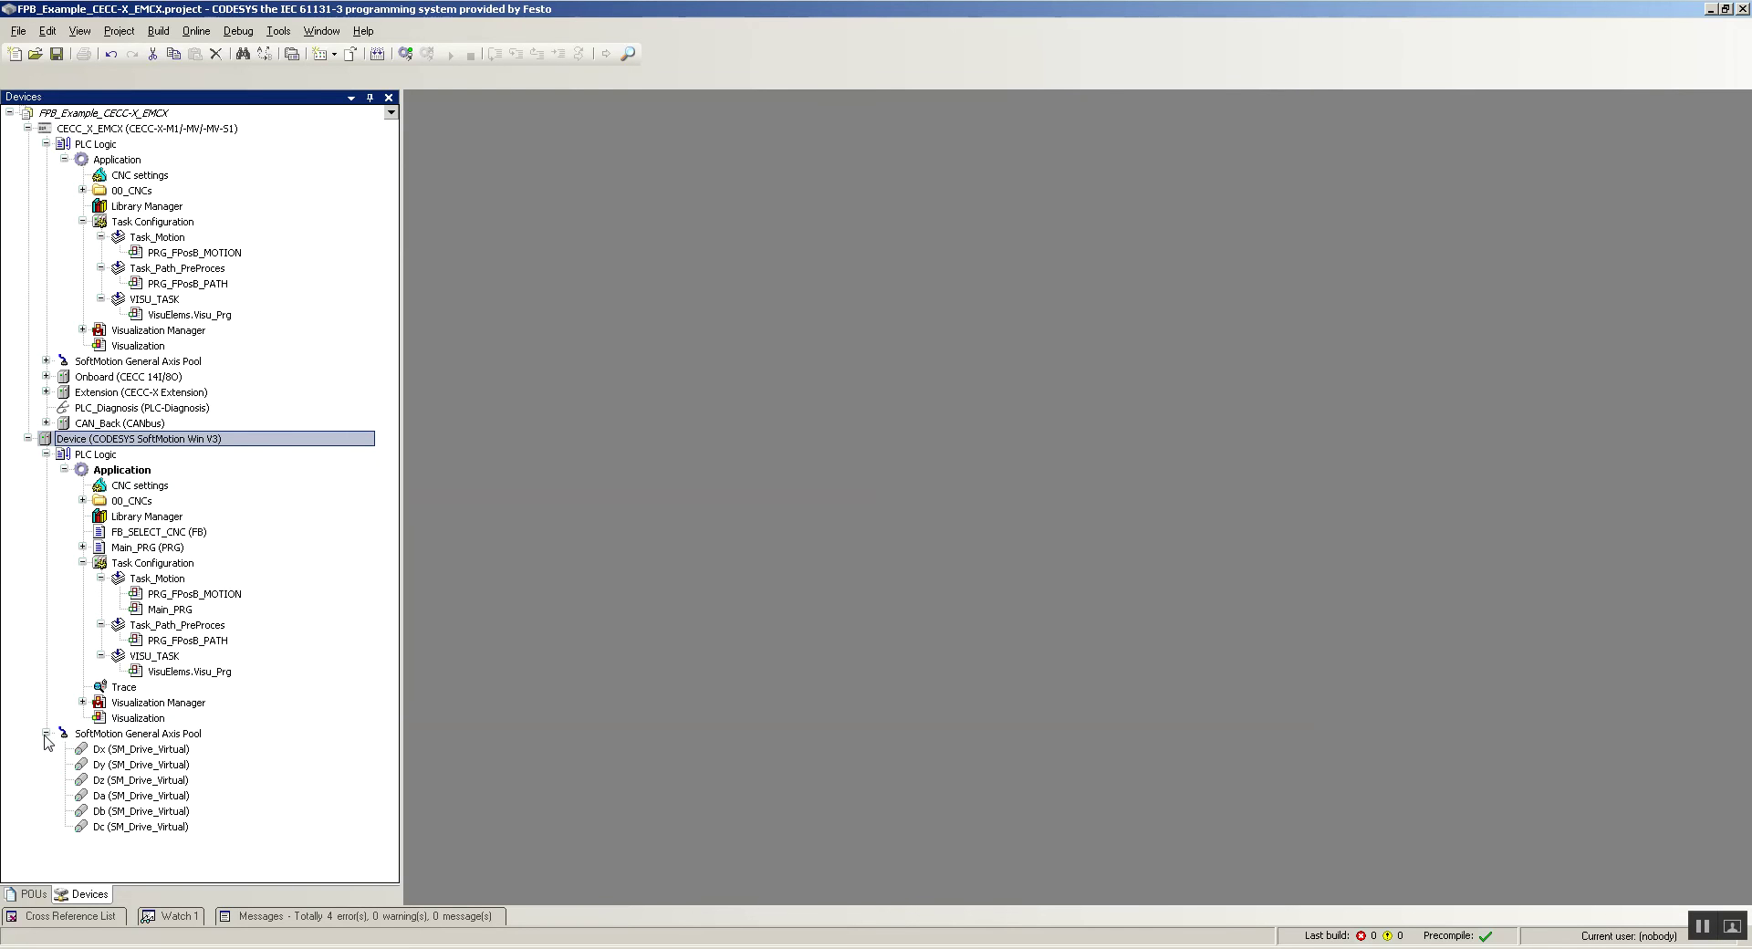
{"action": "left_click", "coordinate": [46, 734]}
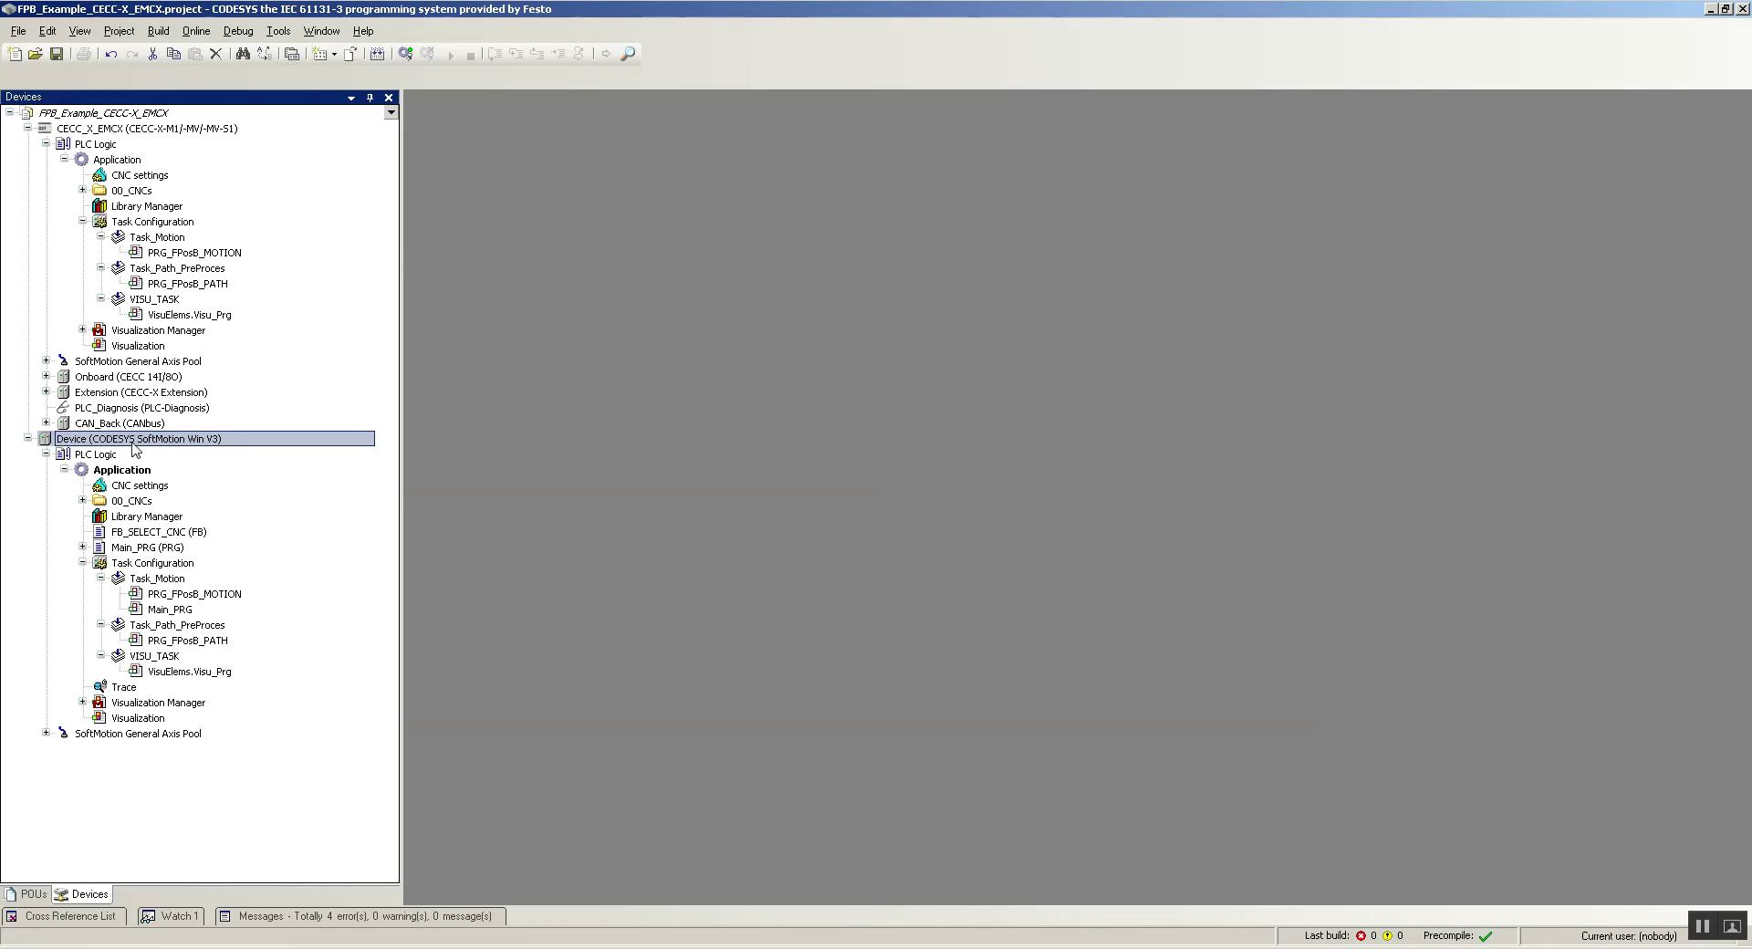
- Set the Application under the CECC_X_EMCX controller as the active application
{"action": "left_click", "coordinate": [126, 161]}
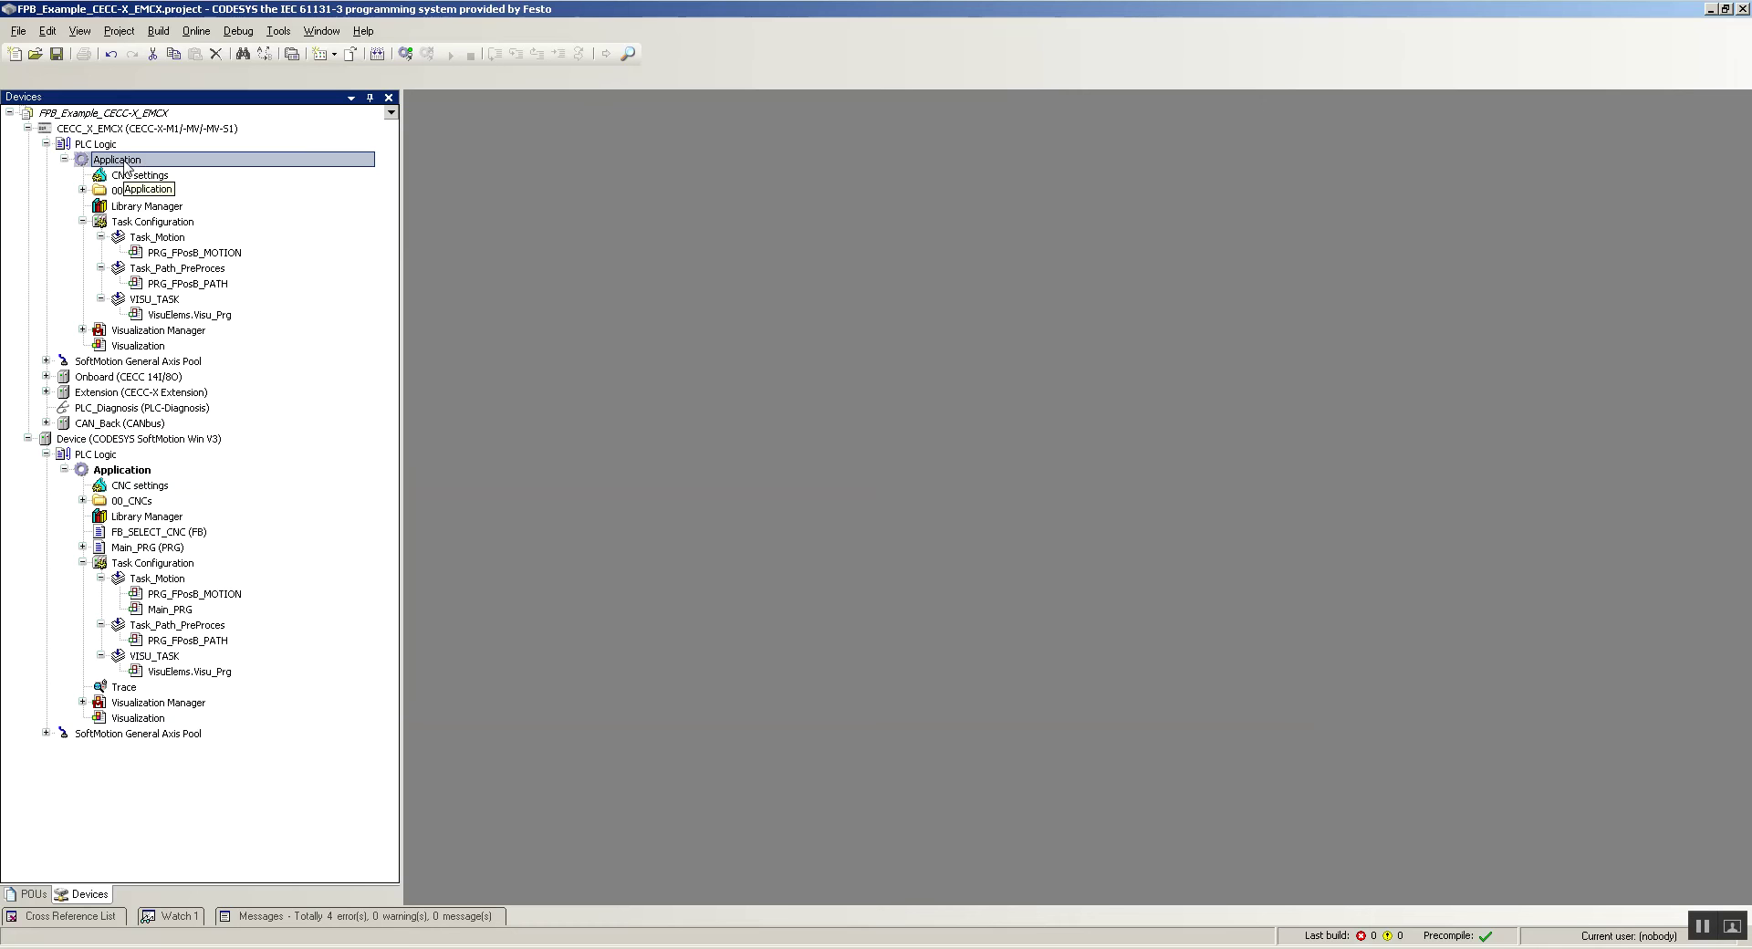
{"action": "left_click", "coordinate": [128, 472]}
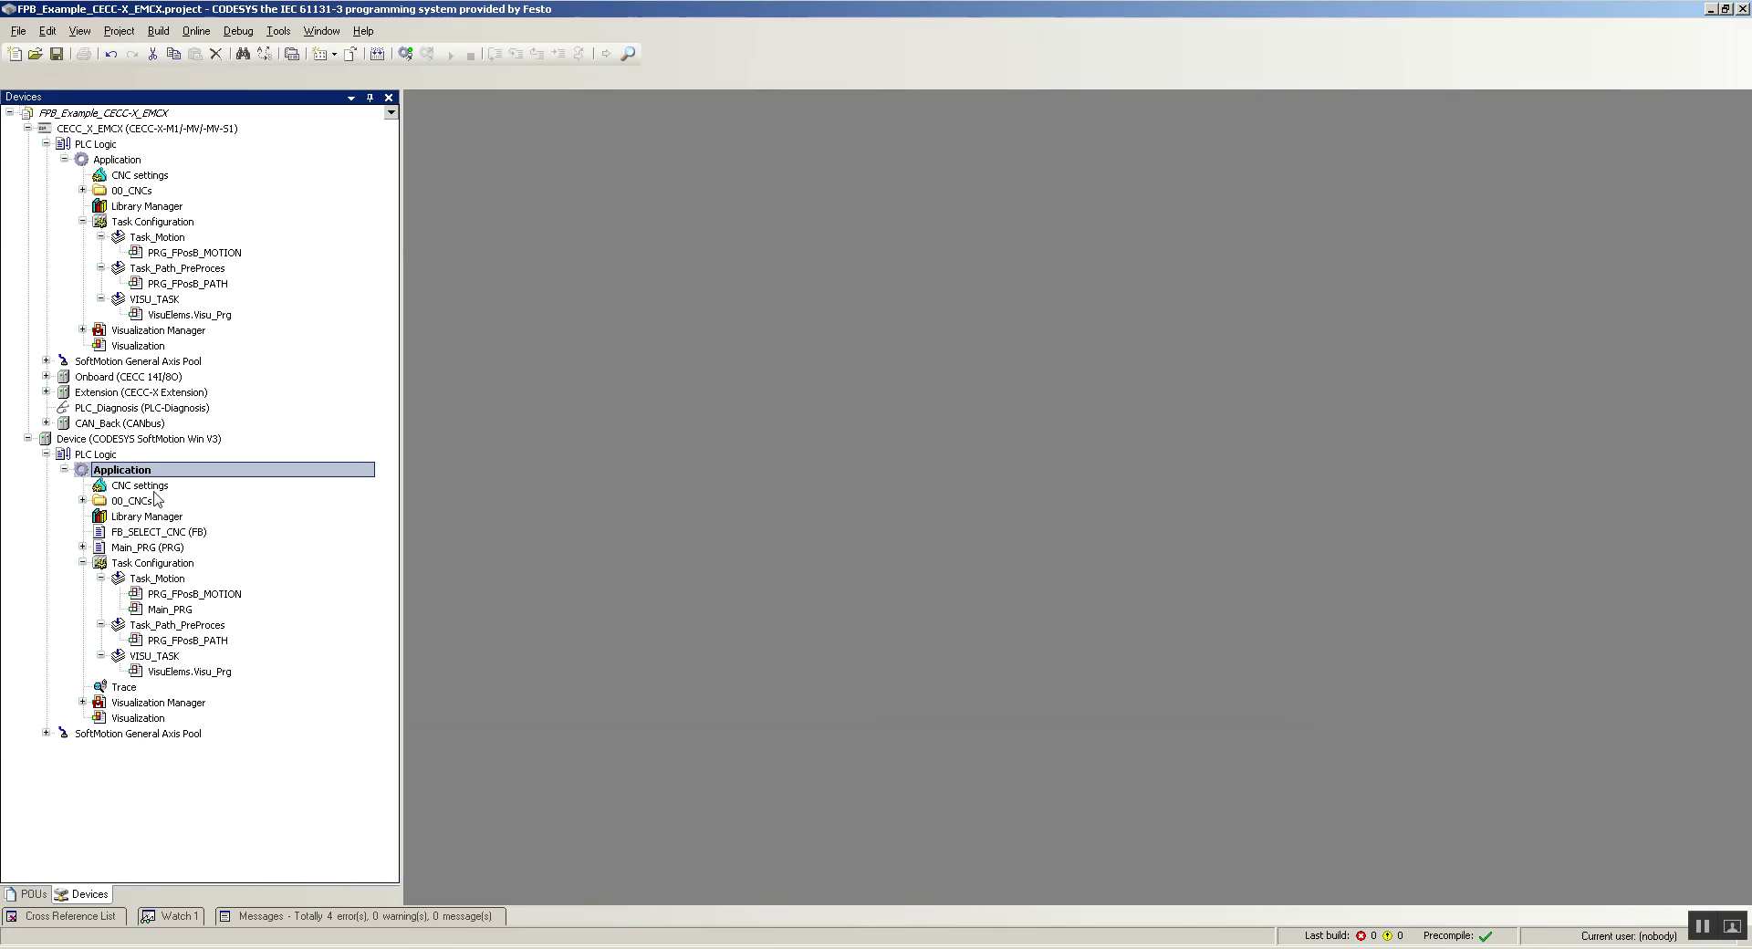
{"action": "right_click", "coordinate": [131, 162]}
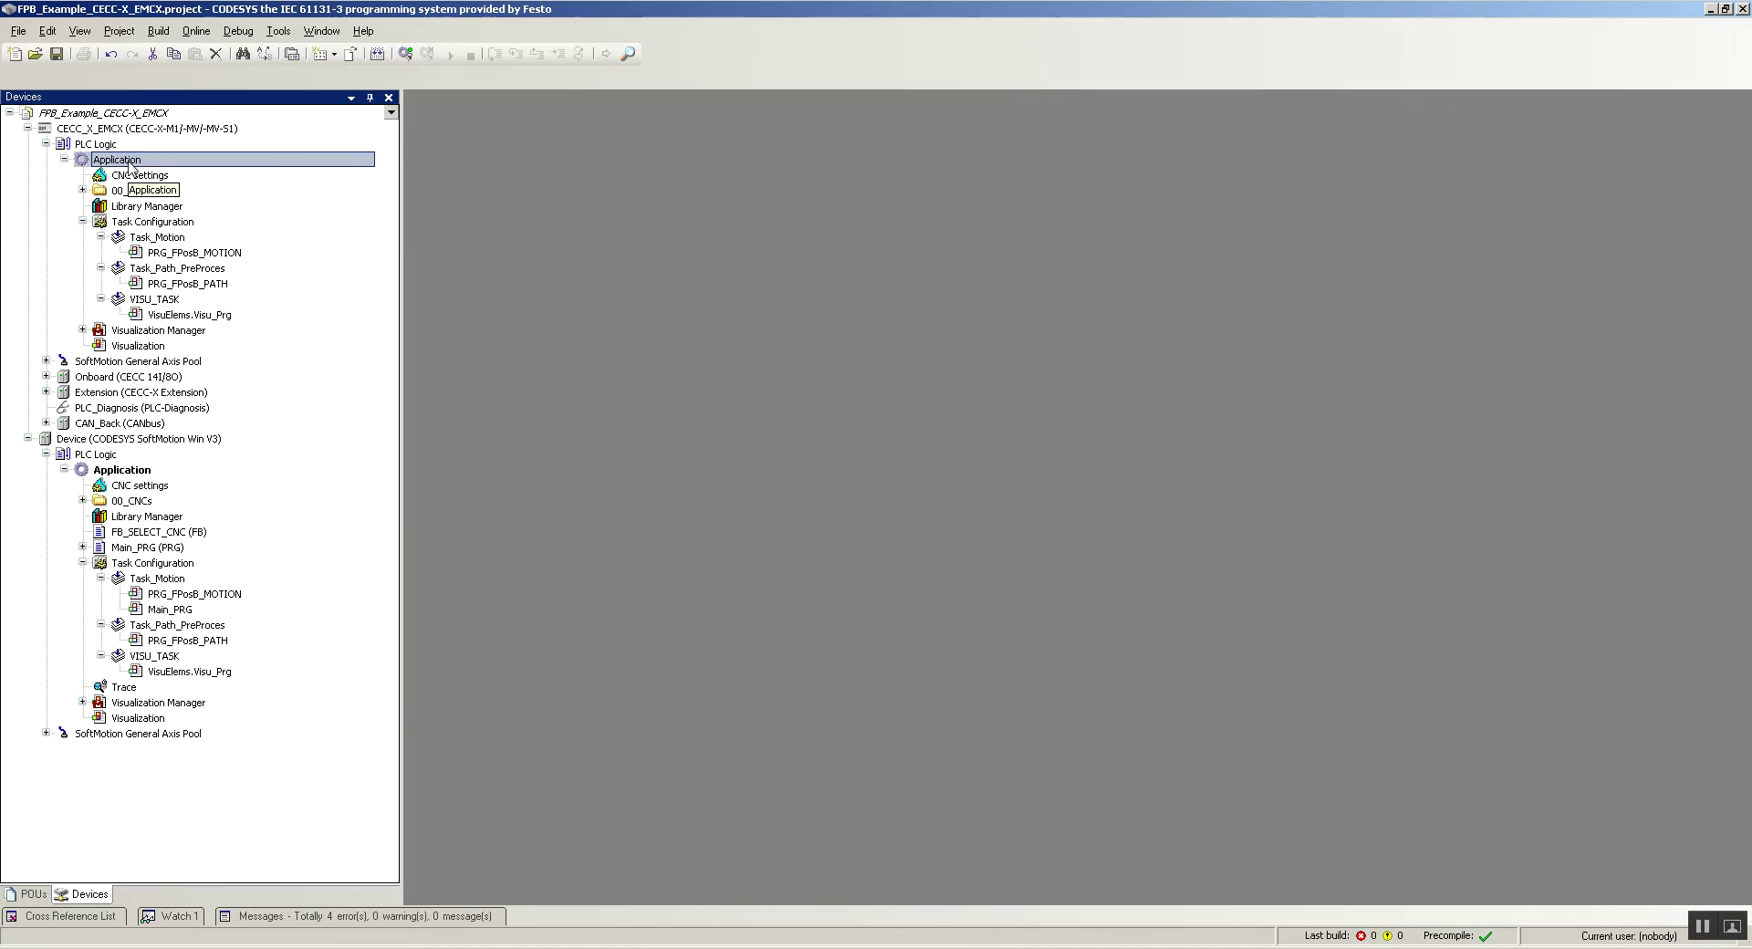
{"action": "left_click", "coordinate": [199, 370]}
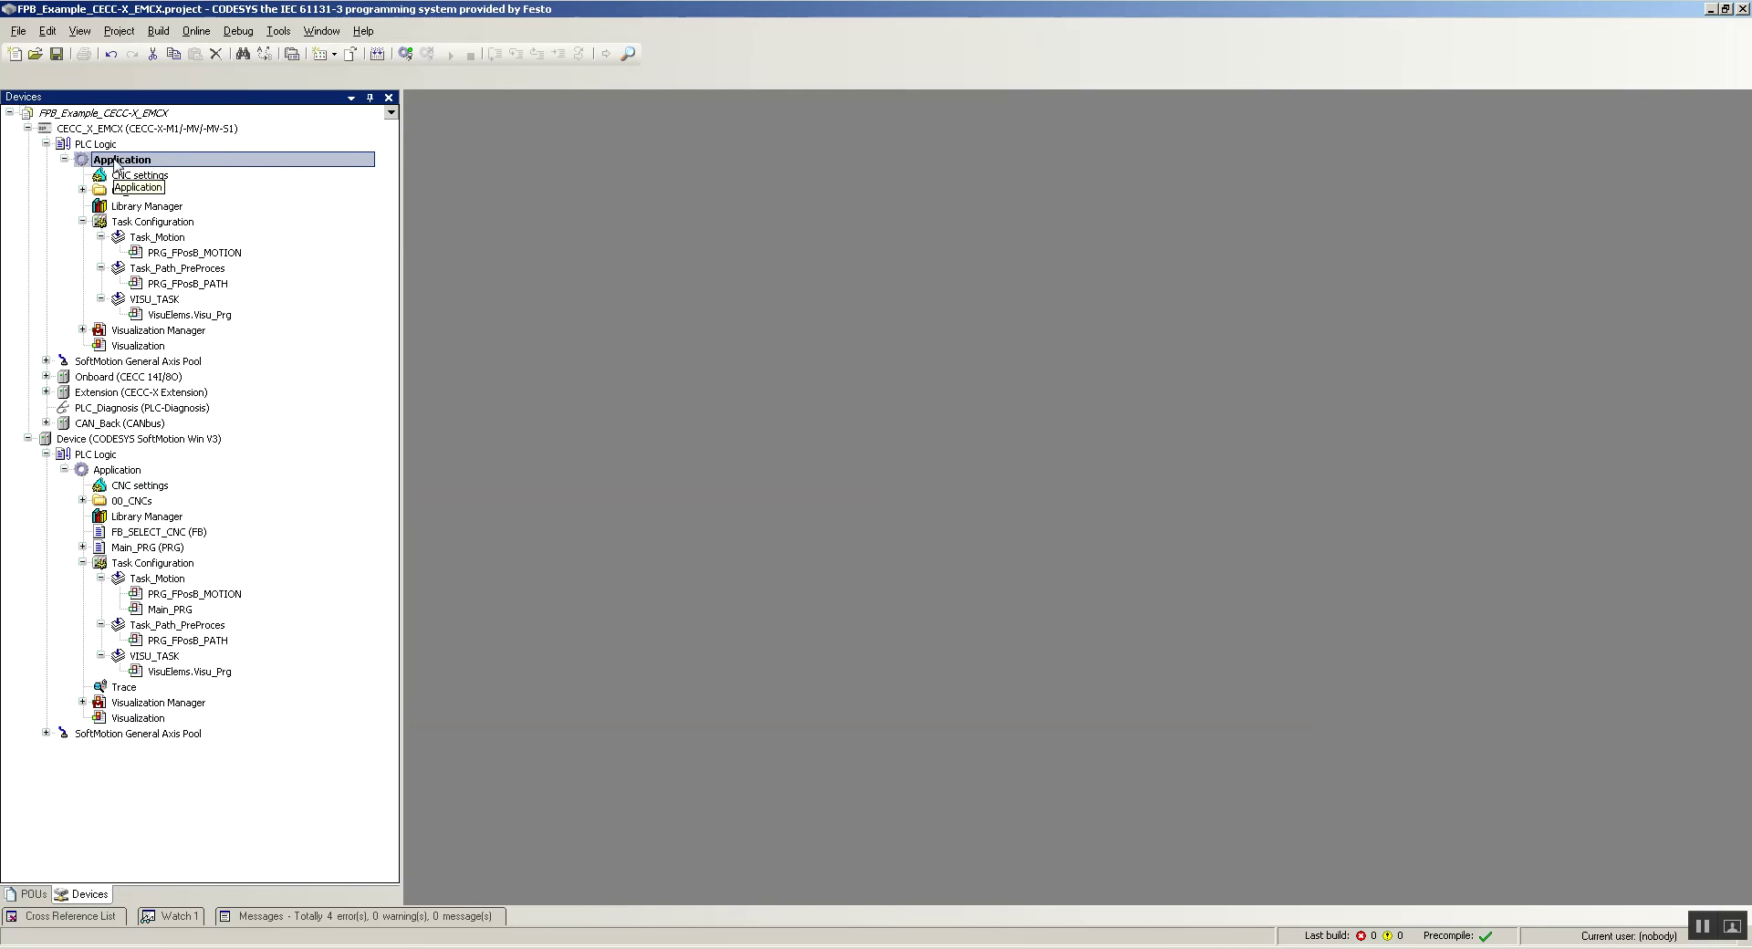
- Open the communication settings of the CECC_X_EMCX controller and delete the existing Gateway-1
{"action": "left_click", "coordinate": [123, 129]}
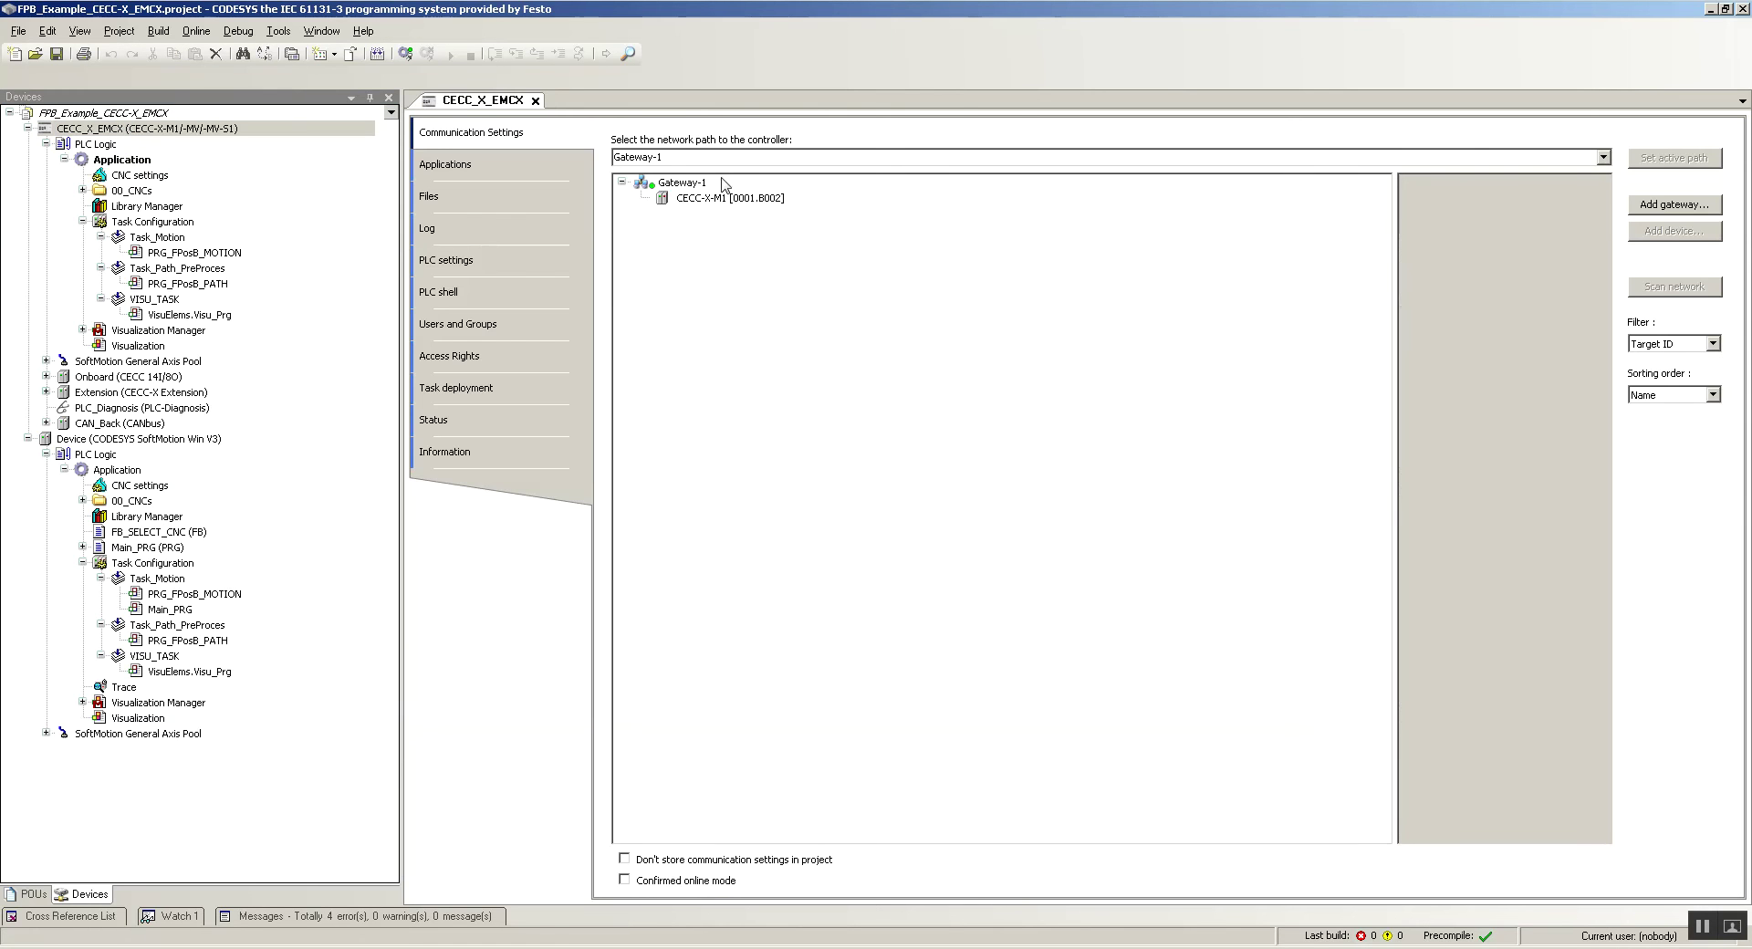
{"action": "left_click", "coordinate": [722, 183]}
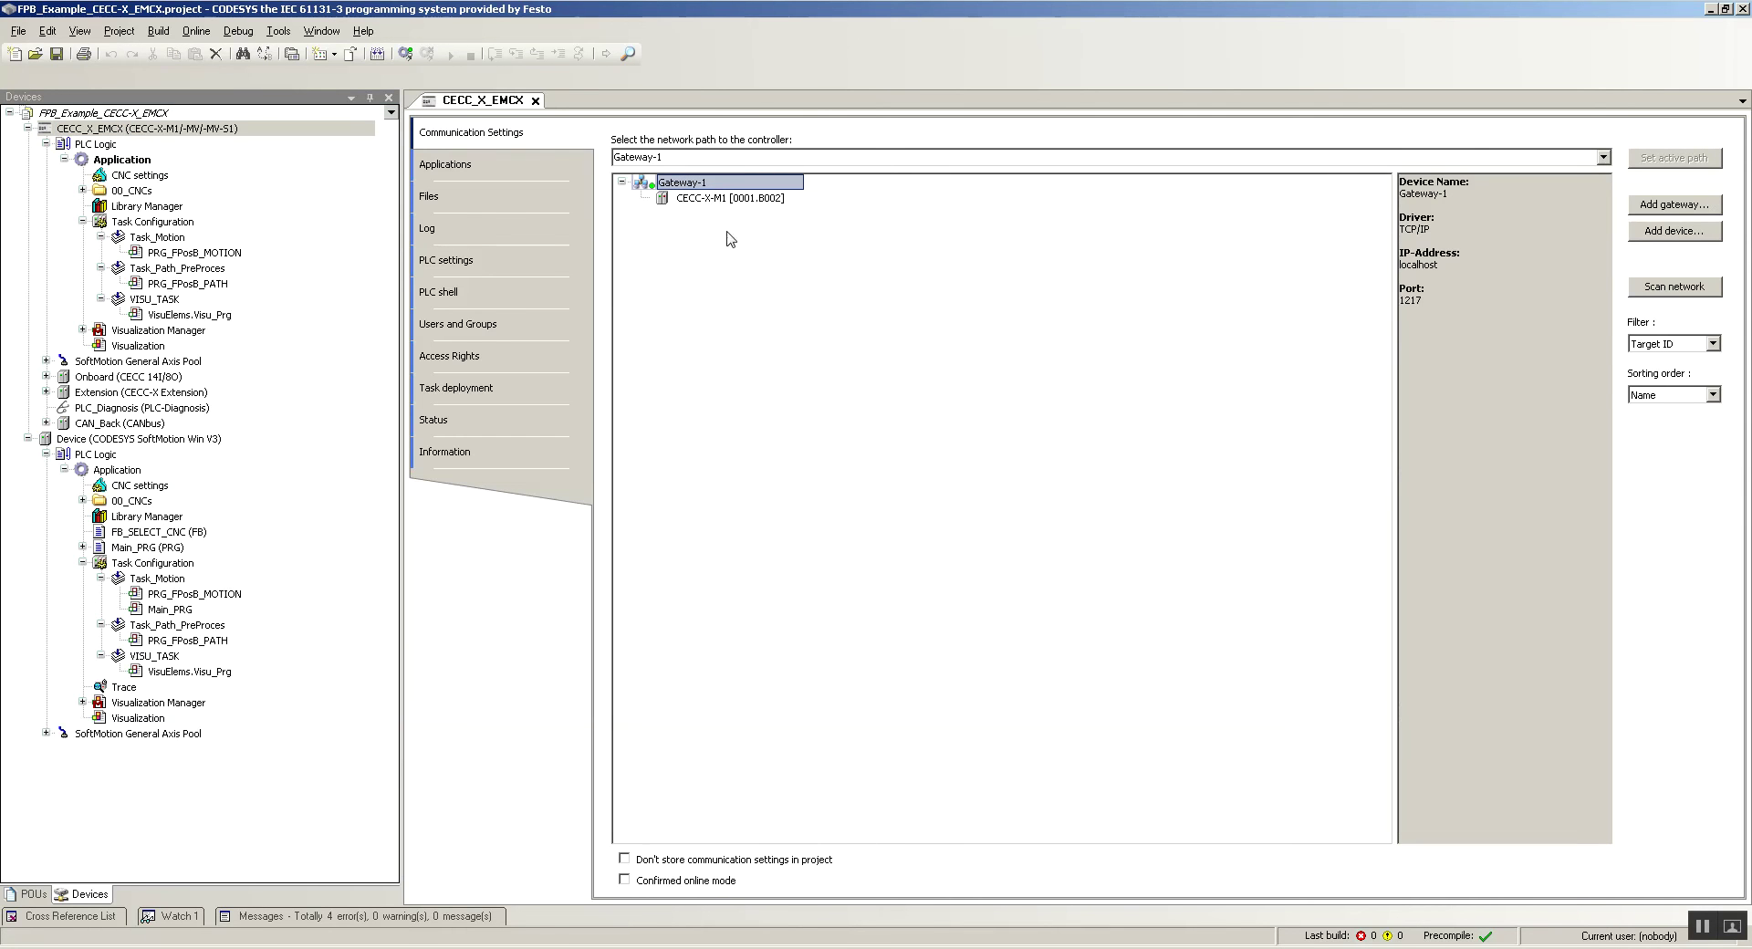
{"action": "right_click", "coordinate": [686, 183]}
{"action": "left_click", "coordinate": [774, 327]}
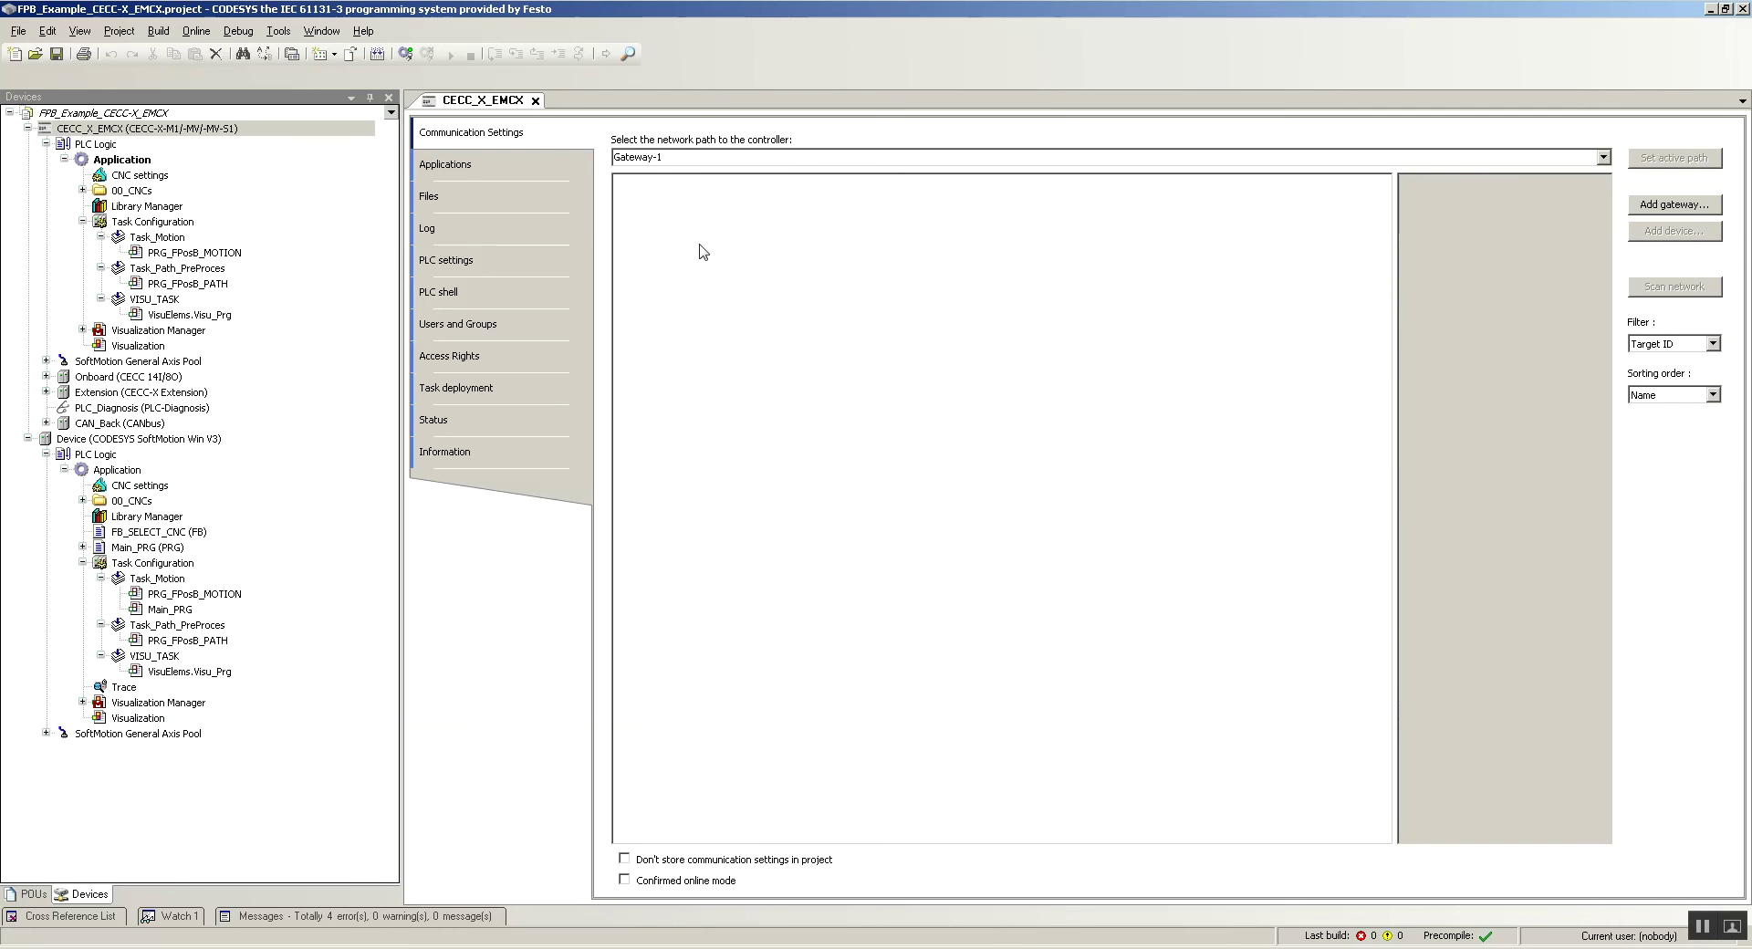
- Add Gateway-1 again and set the CECC-X-M1 controller found by a network scan as the active path
{"action": "left_click", "coordinate": [1674, 205]}
{"action": "left_click", "coordinate": [924, 659]}
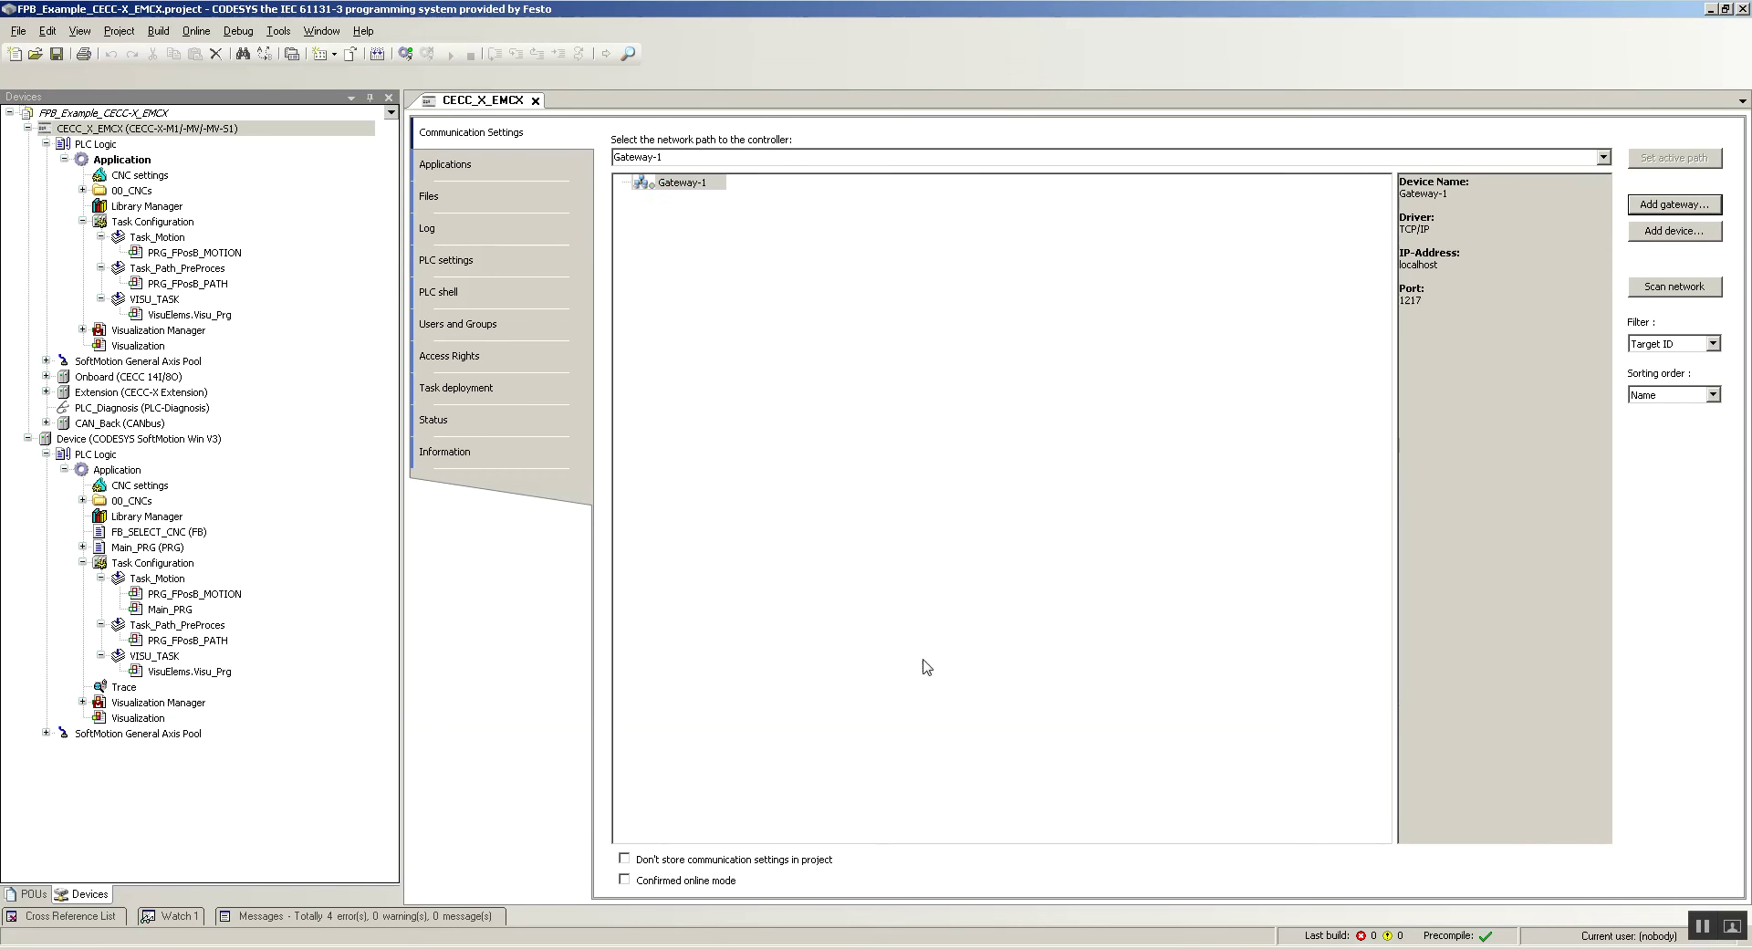
{"action": "left_click", "coordinate": [1705, 288]}
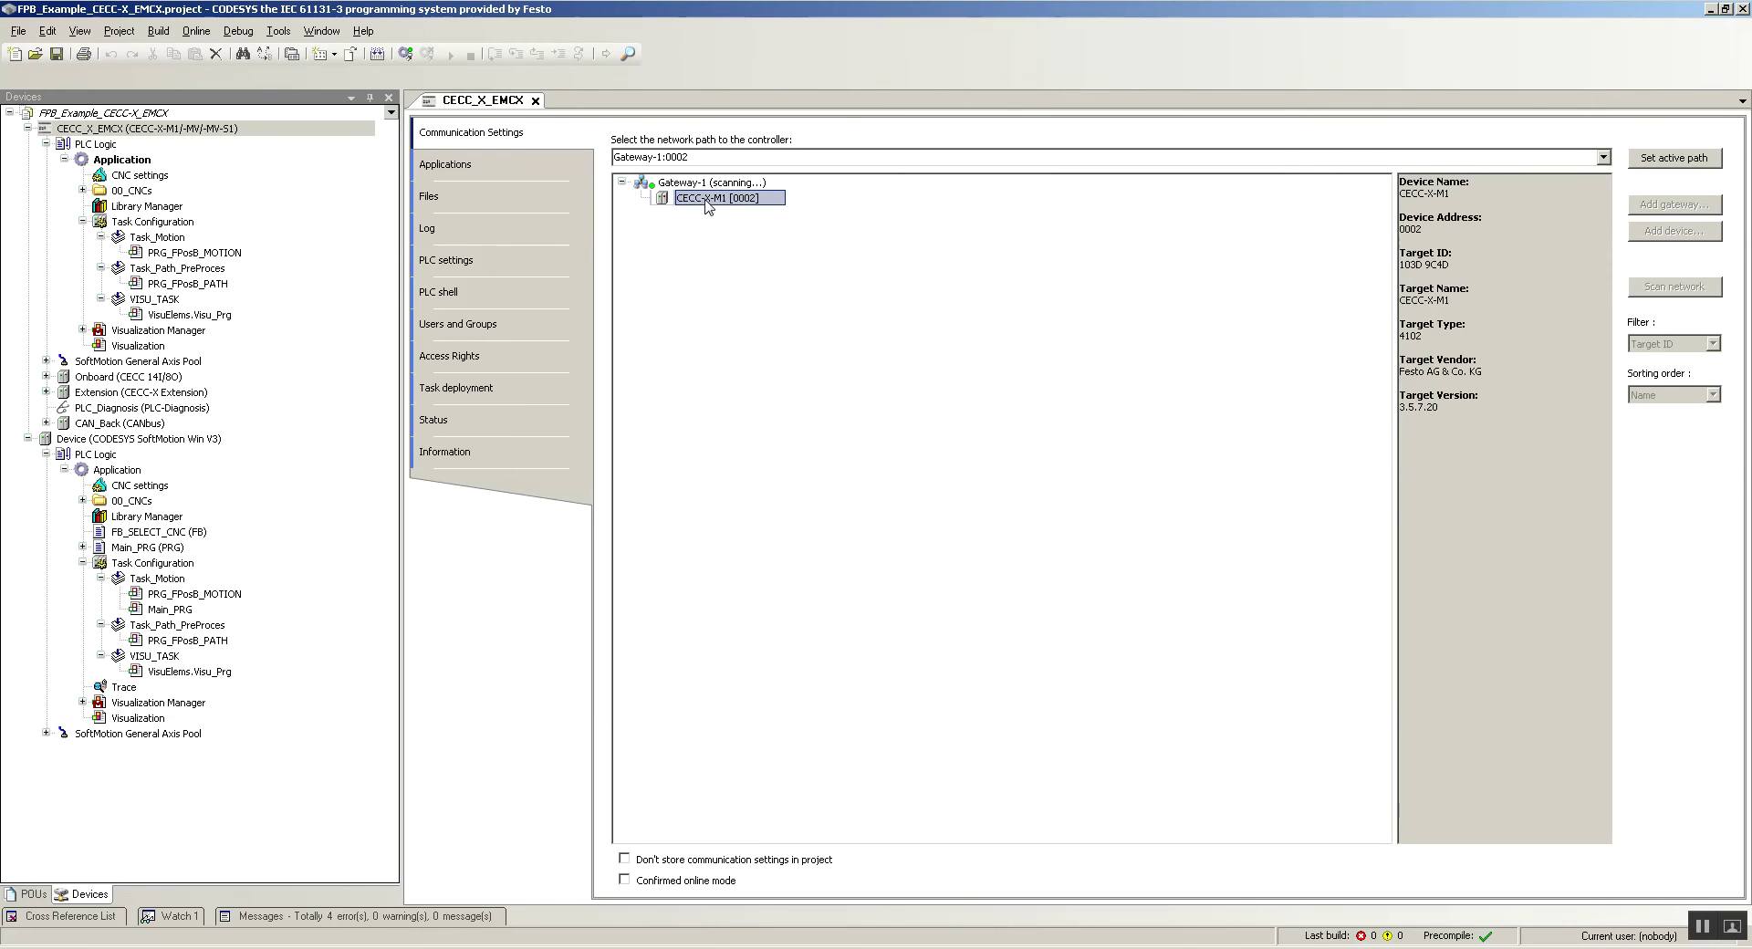
{"action": "left_click", "coordinate": [1685, 161]}
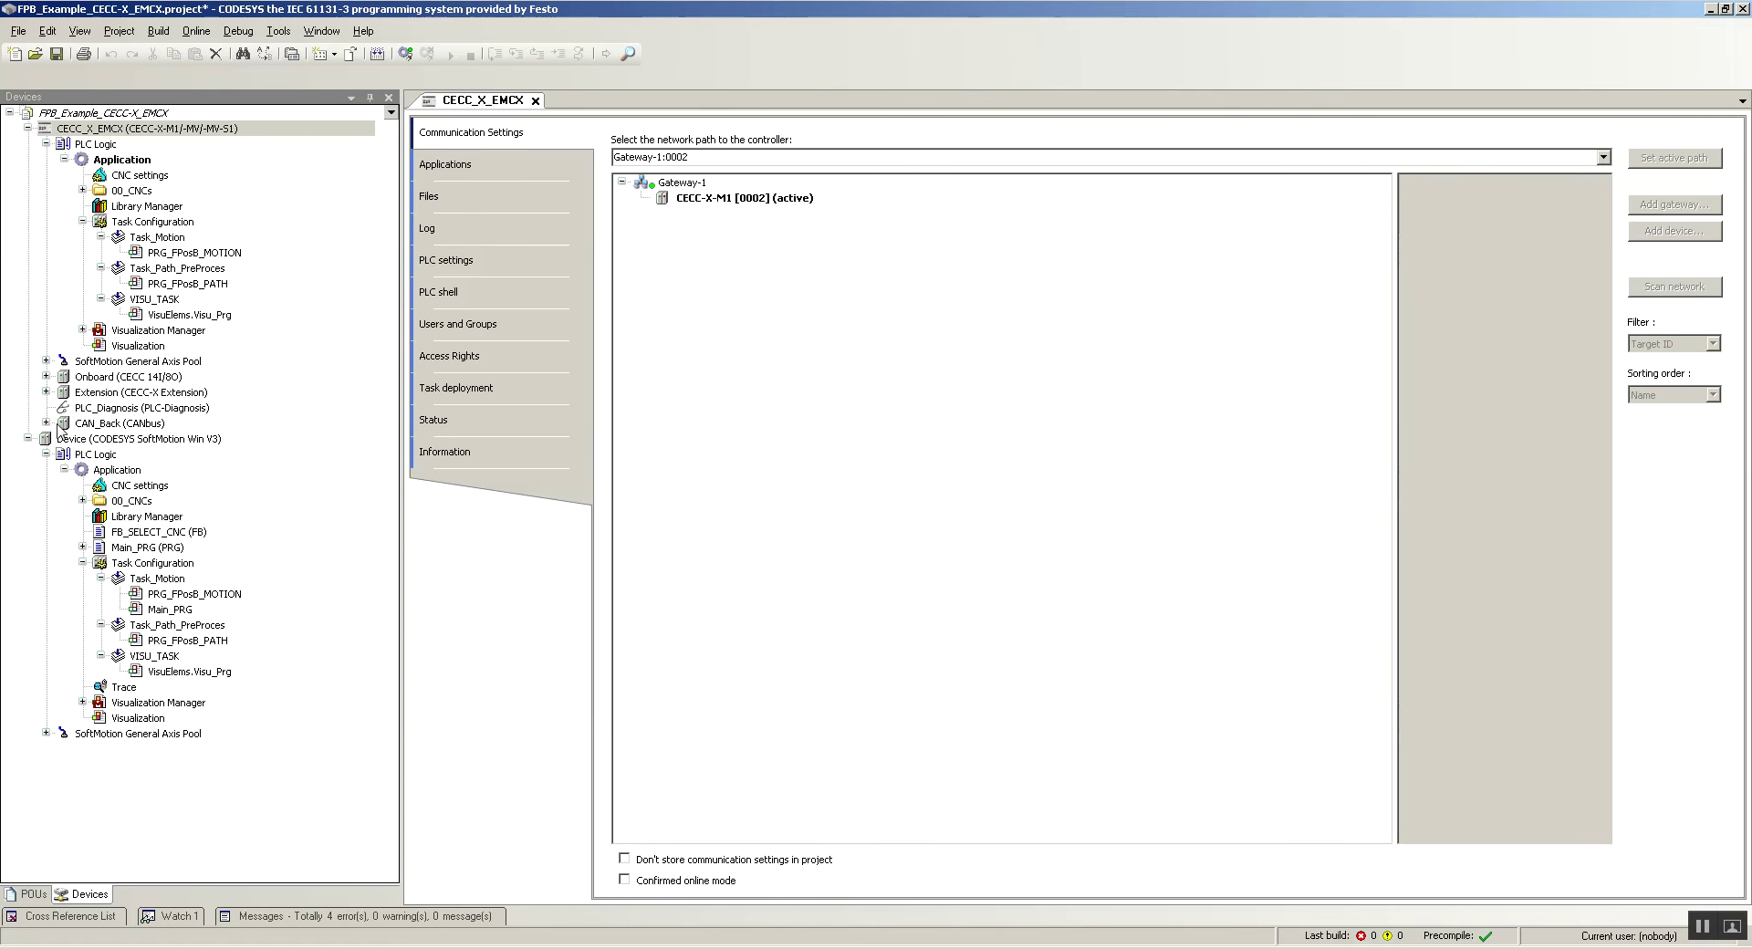
- Expand CAN_Back in the device tree down to the axis under each of the three EMCX SoftMotion drives
{"action": "left_click", "coordinate": [46, 423]}
{"action": "left_click", "coordinate": [65, 439]}
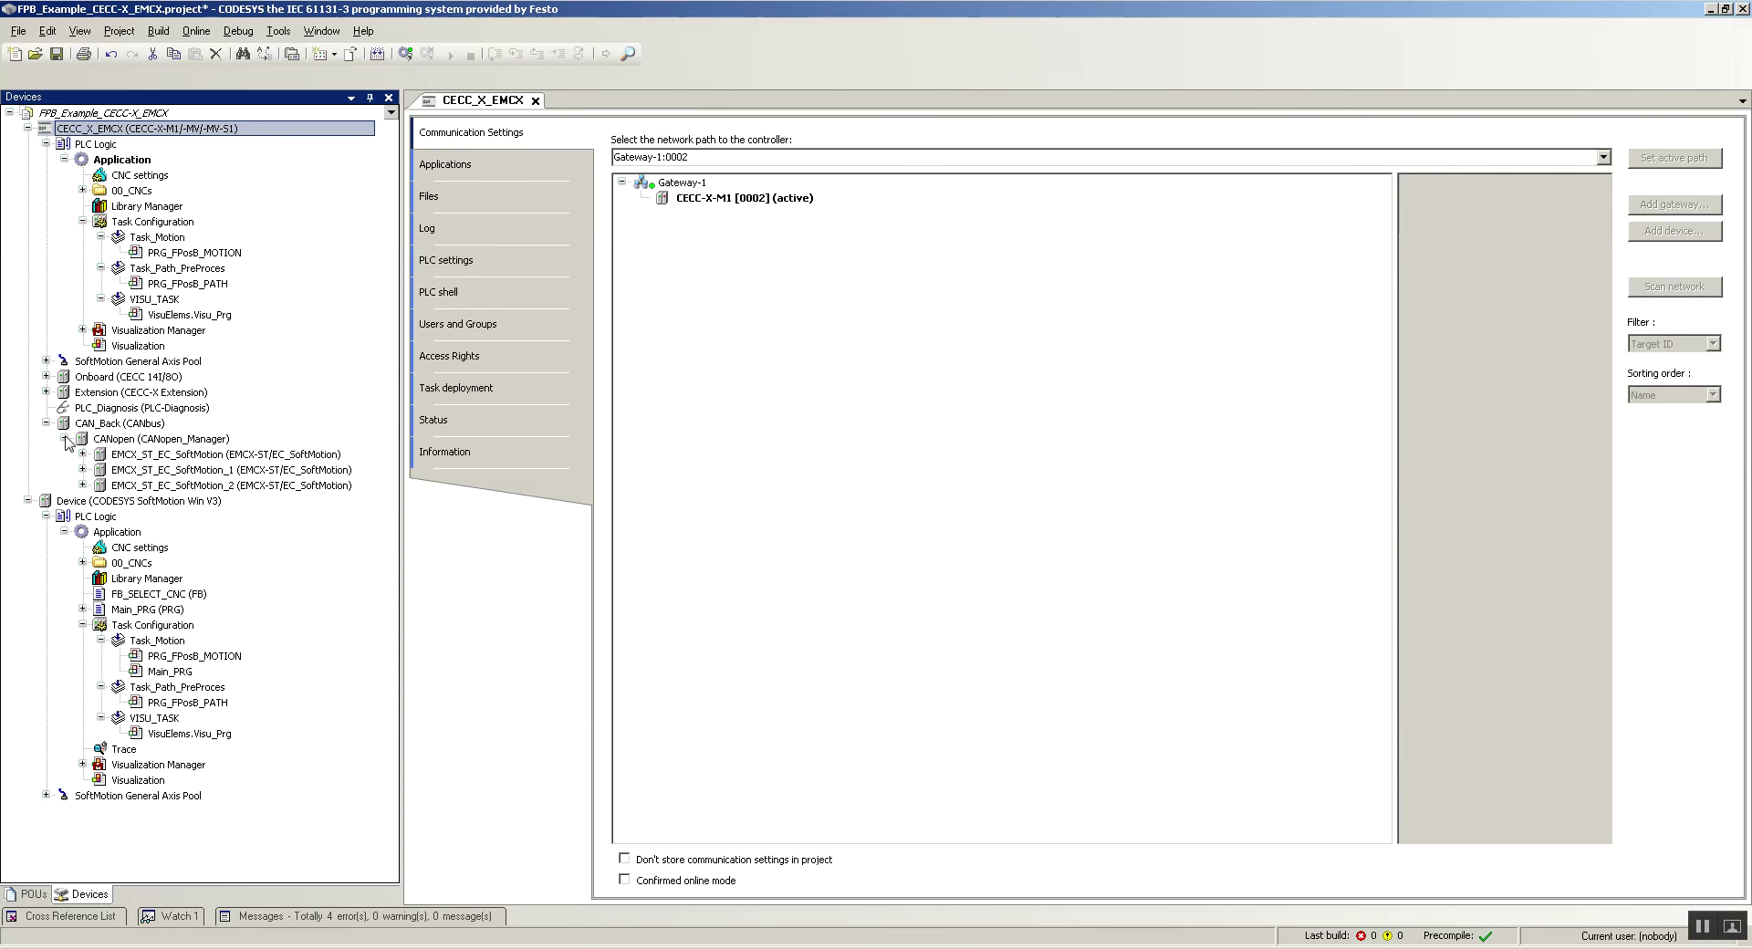
{"action": "left_click", "coordinate": [82, 454]}
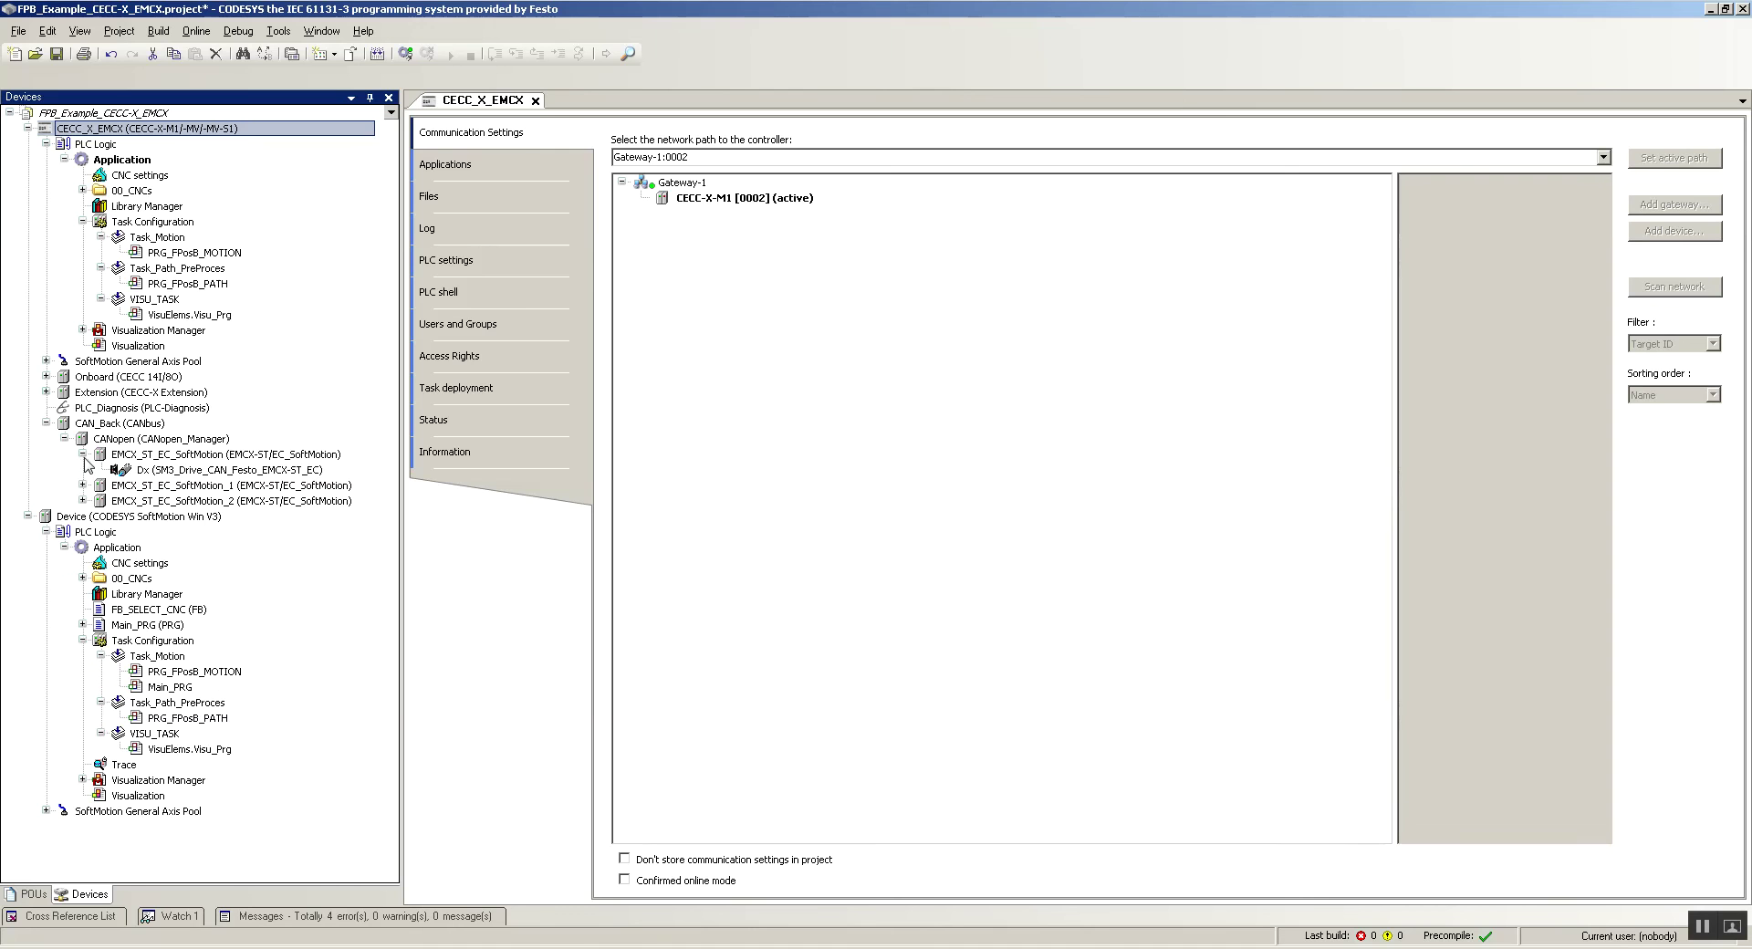
{"action": "left_click", "coordinate": [82, 455]}
{"action": "left_click", "coordinate": [82, 454]}
{"action": "left_click", "coordinate": [82, 485]}
{"action": "left_click", "coordinate": [82, 517]}
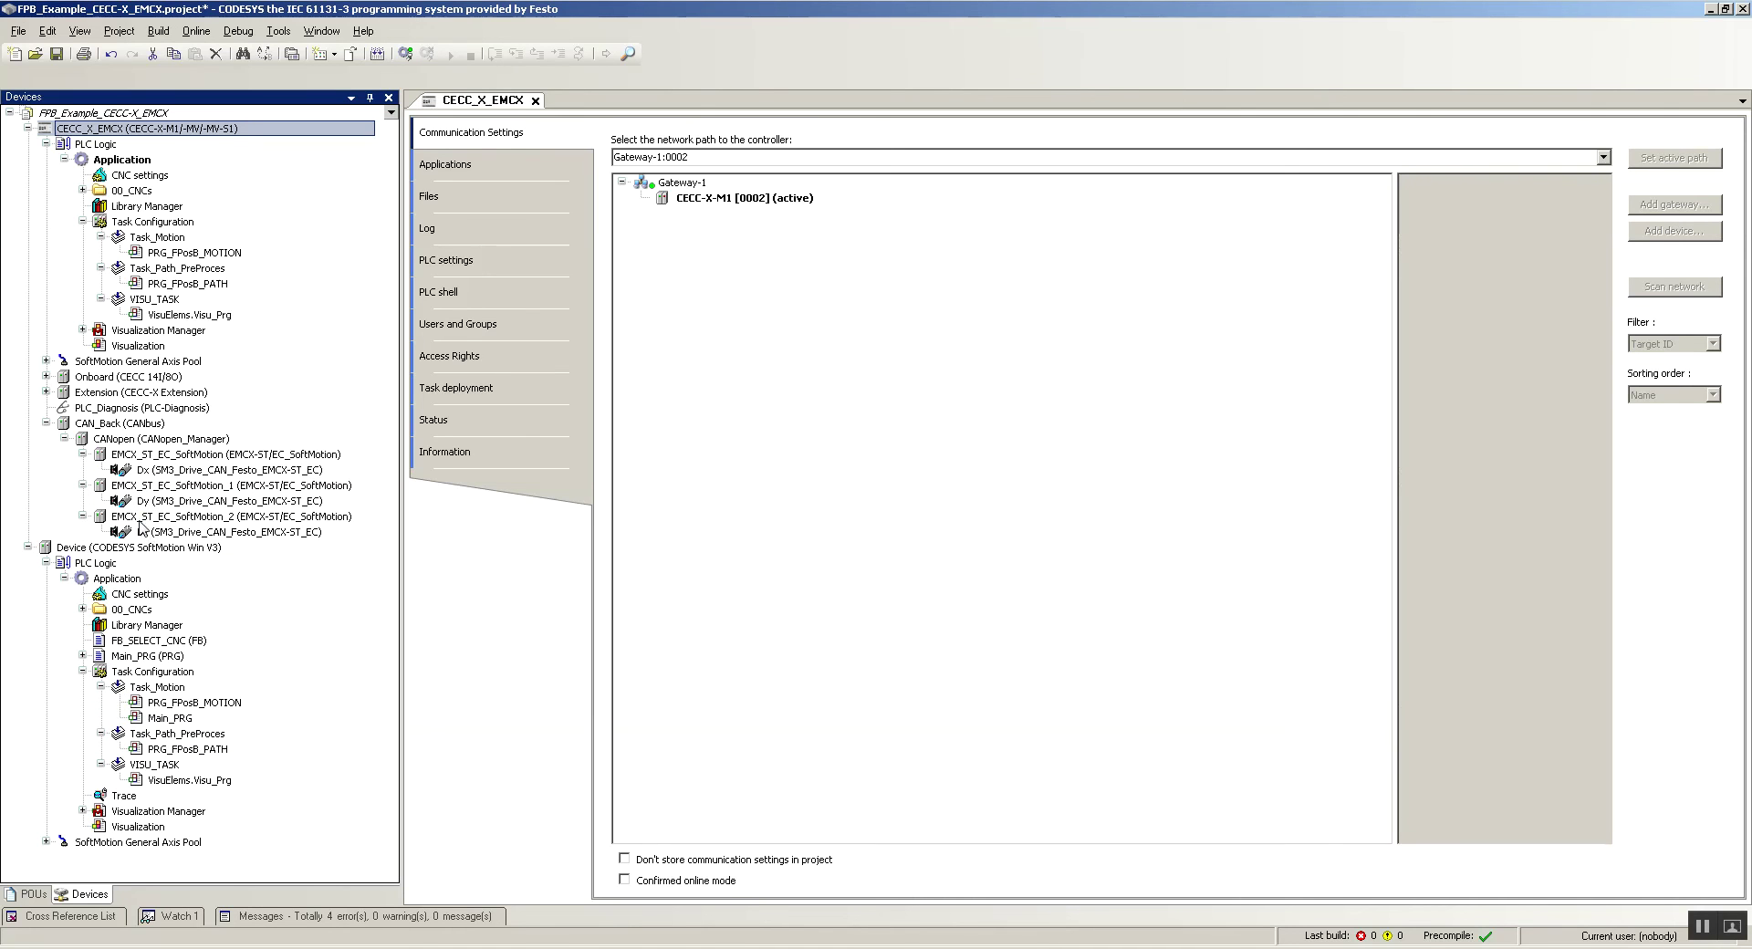
- Disable the unused EMCX_ST_EC_SoftMotion_2 drive and collapse its node in the device tree
{"action": "right_click", "coordinate": [138, 519]}
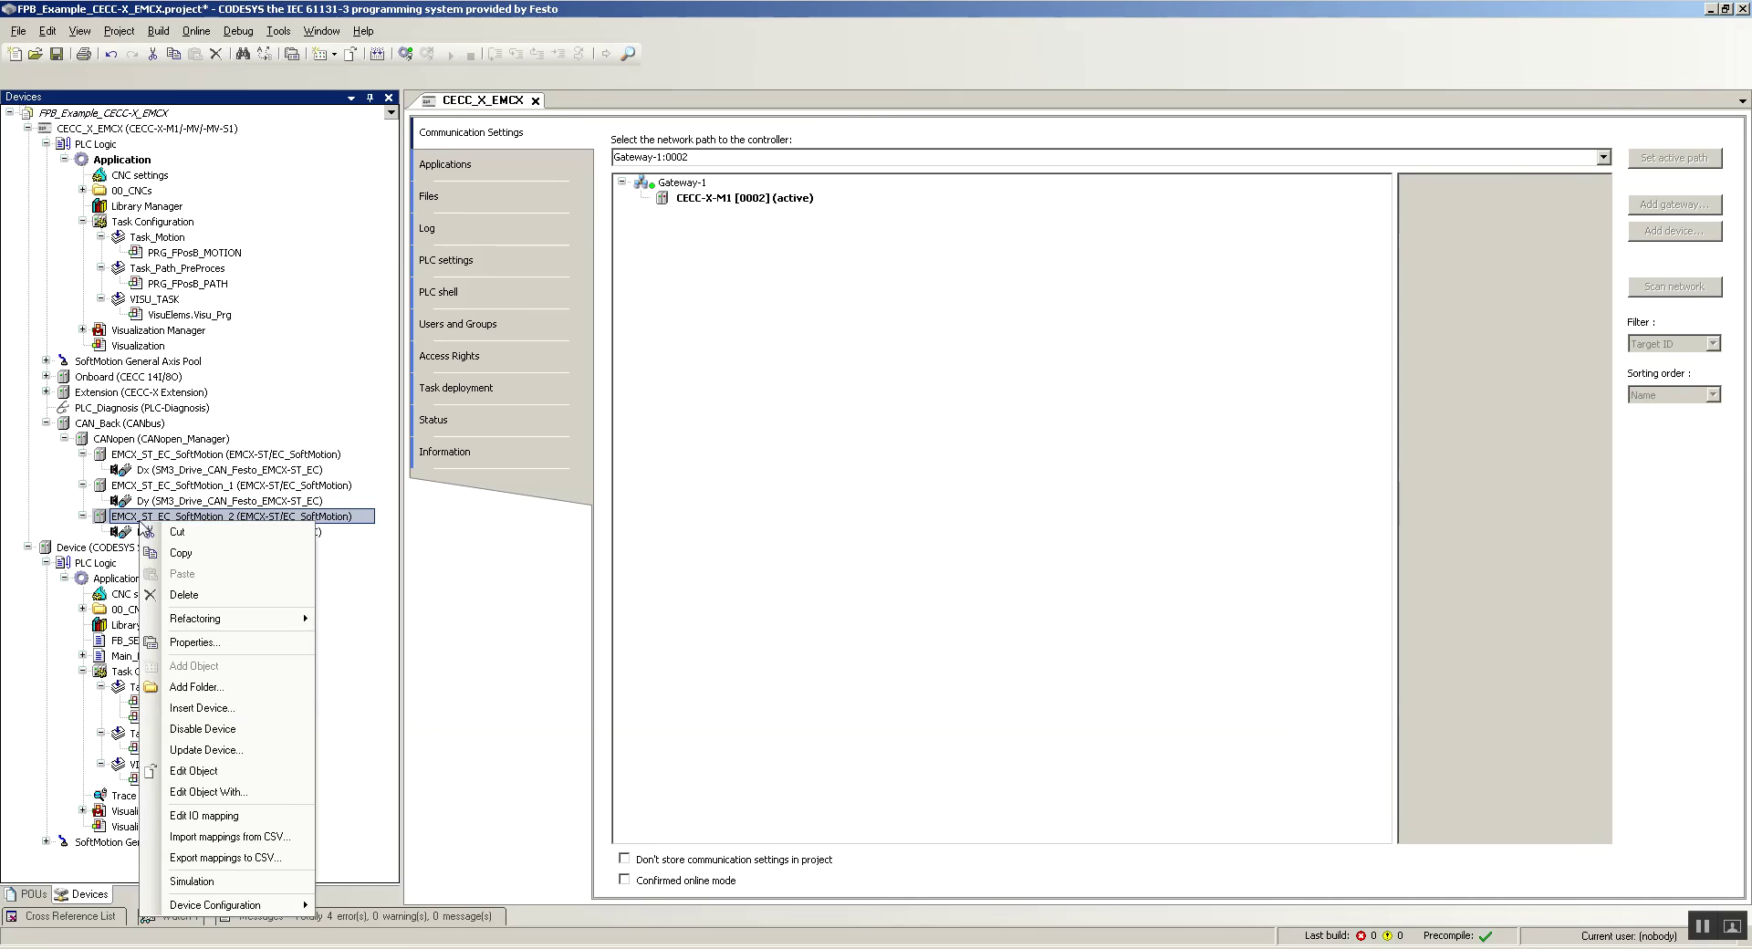
{"action": "left_click", "coordinate": [228, 729]}
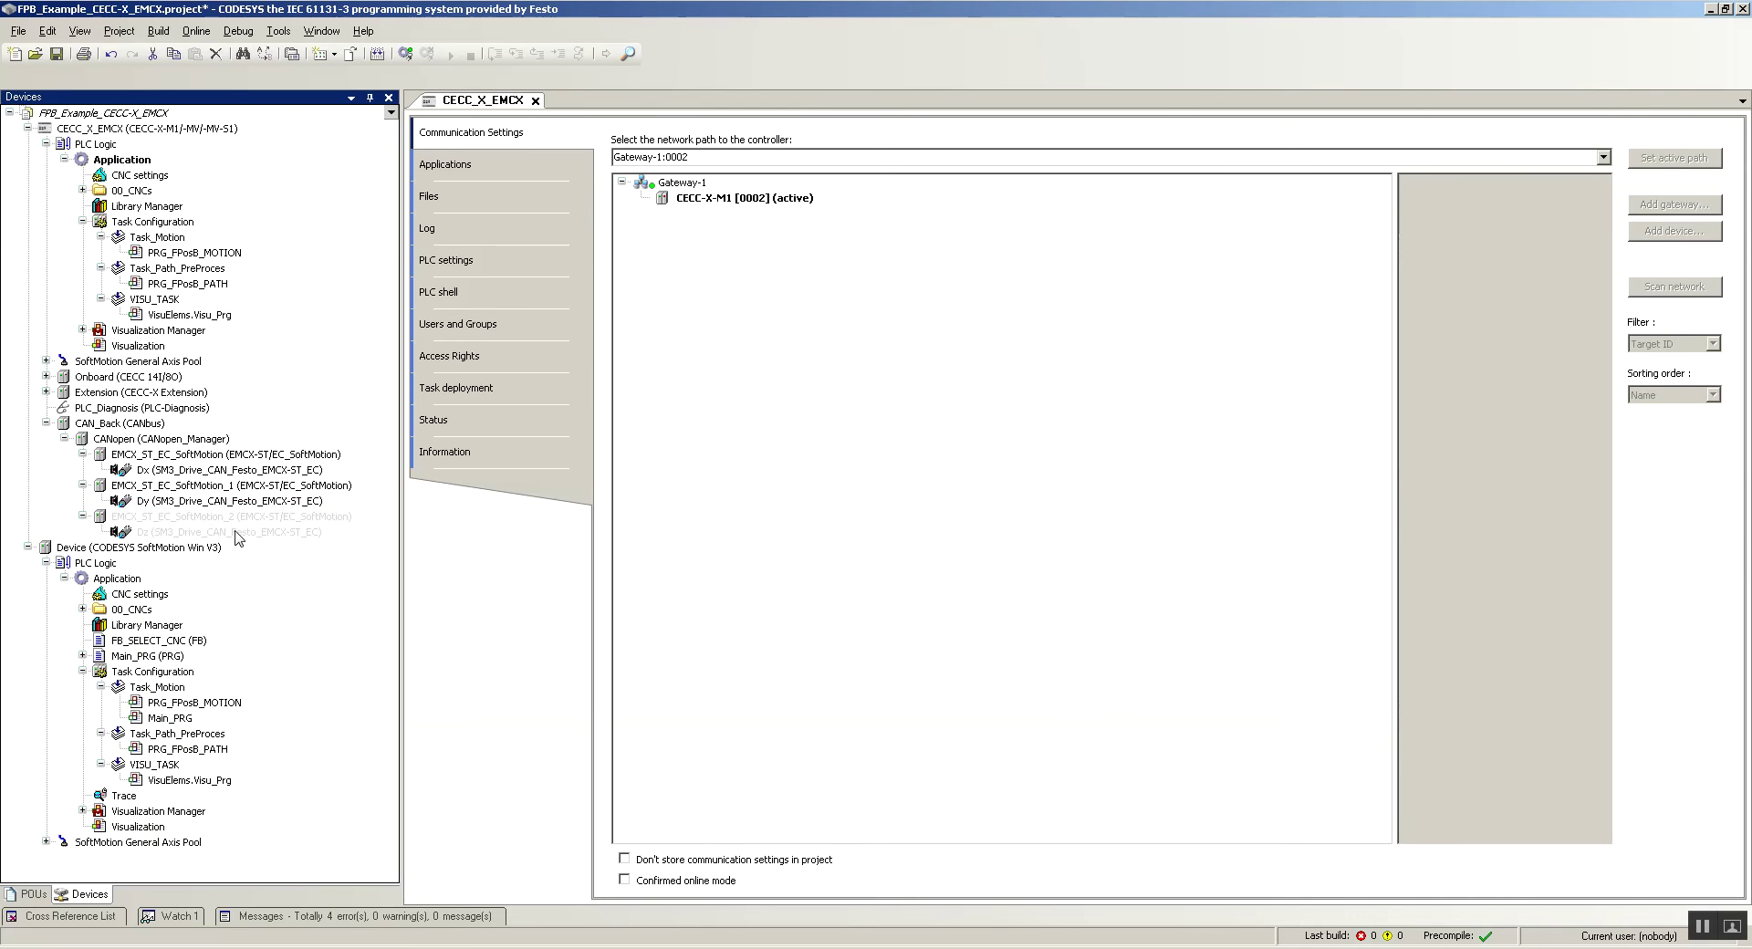
{"action": "left_click", "coordinate": [83, 516]}
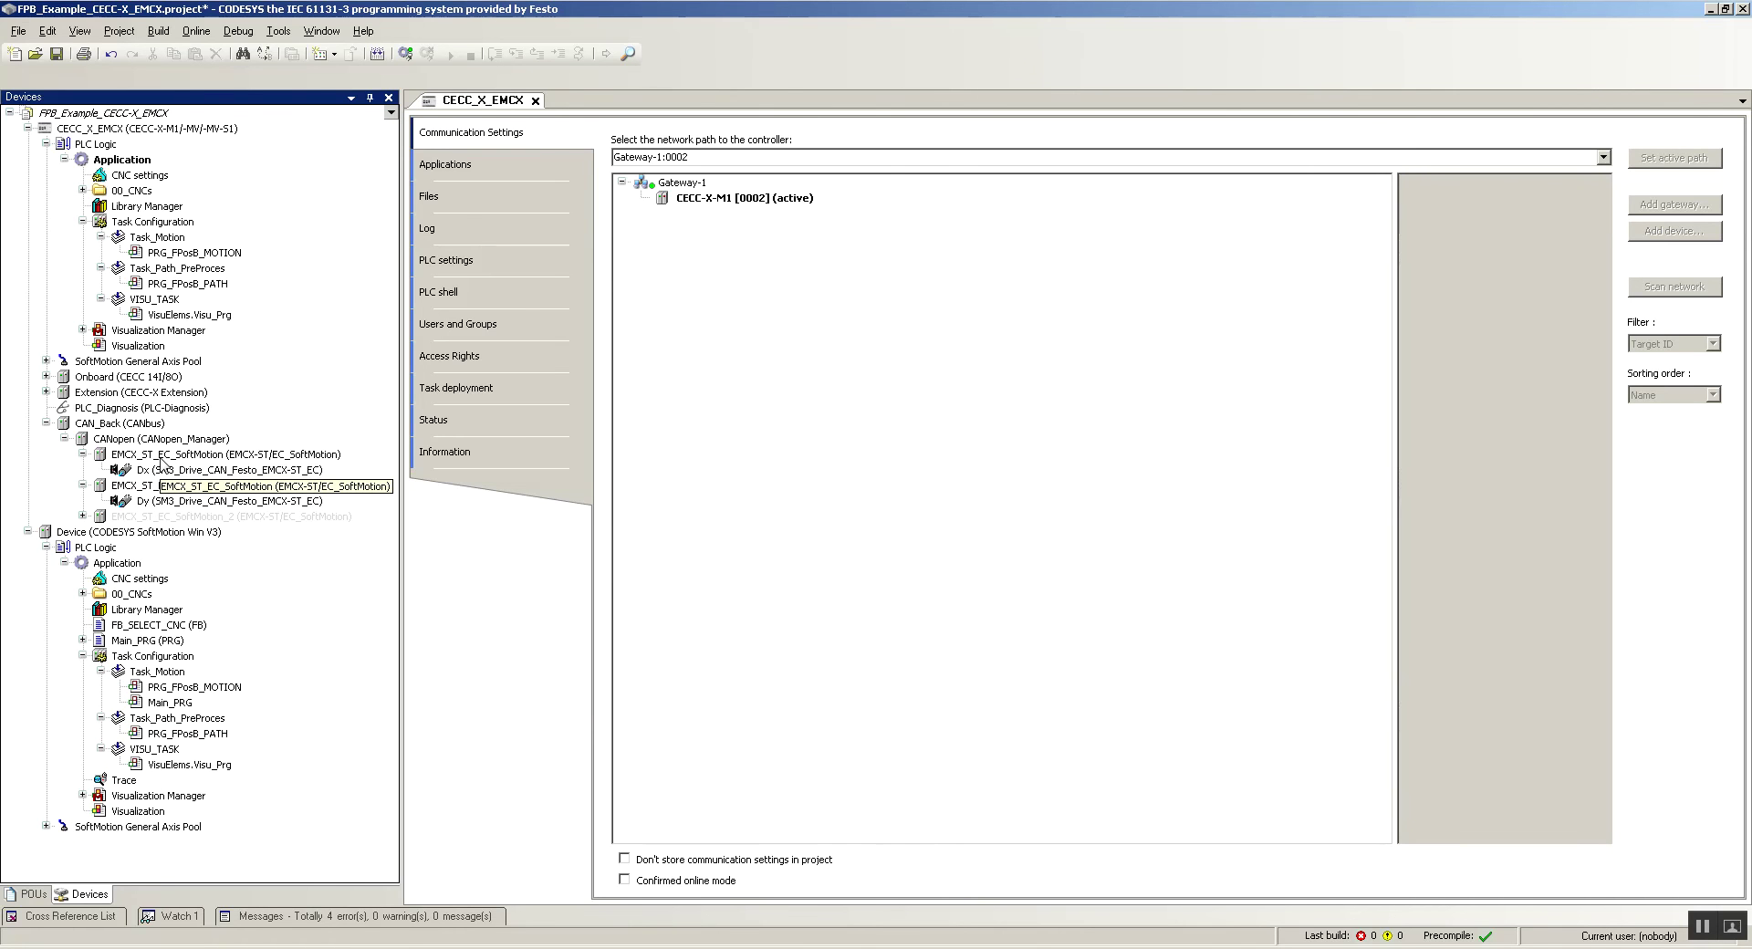
- Check the CANopen node IDs in the general settings of EMCX_ST_EC_SoftMotion and EMCX_ST_EC_SoftMotion_1
{"action": "double_click", "coordinate": [200, 453]}
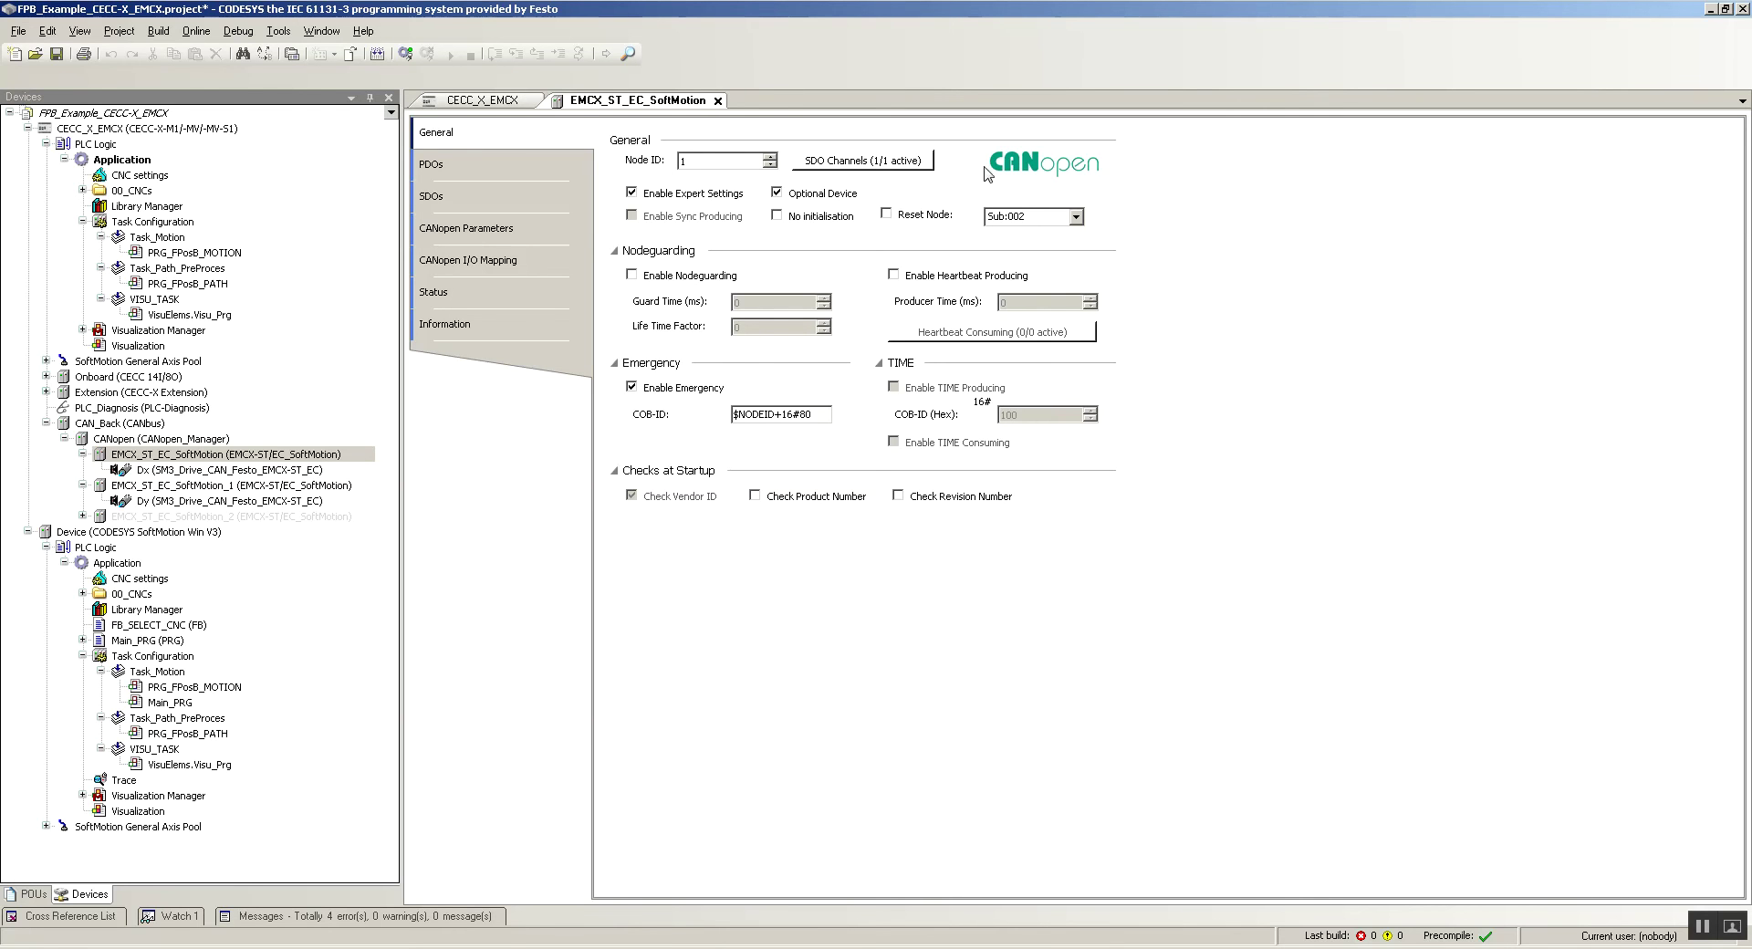
{"action": "double_click", "coordinate": [182, 485]}
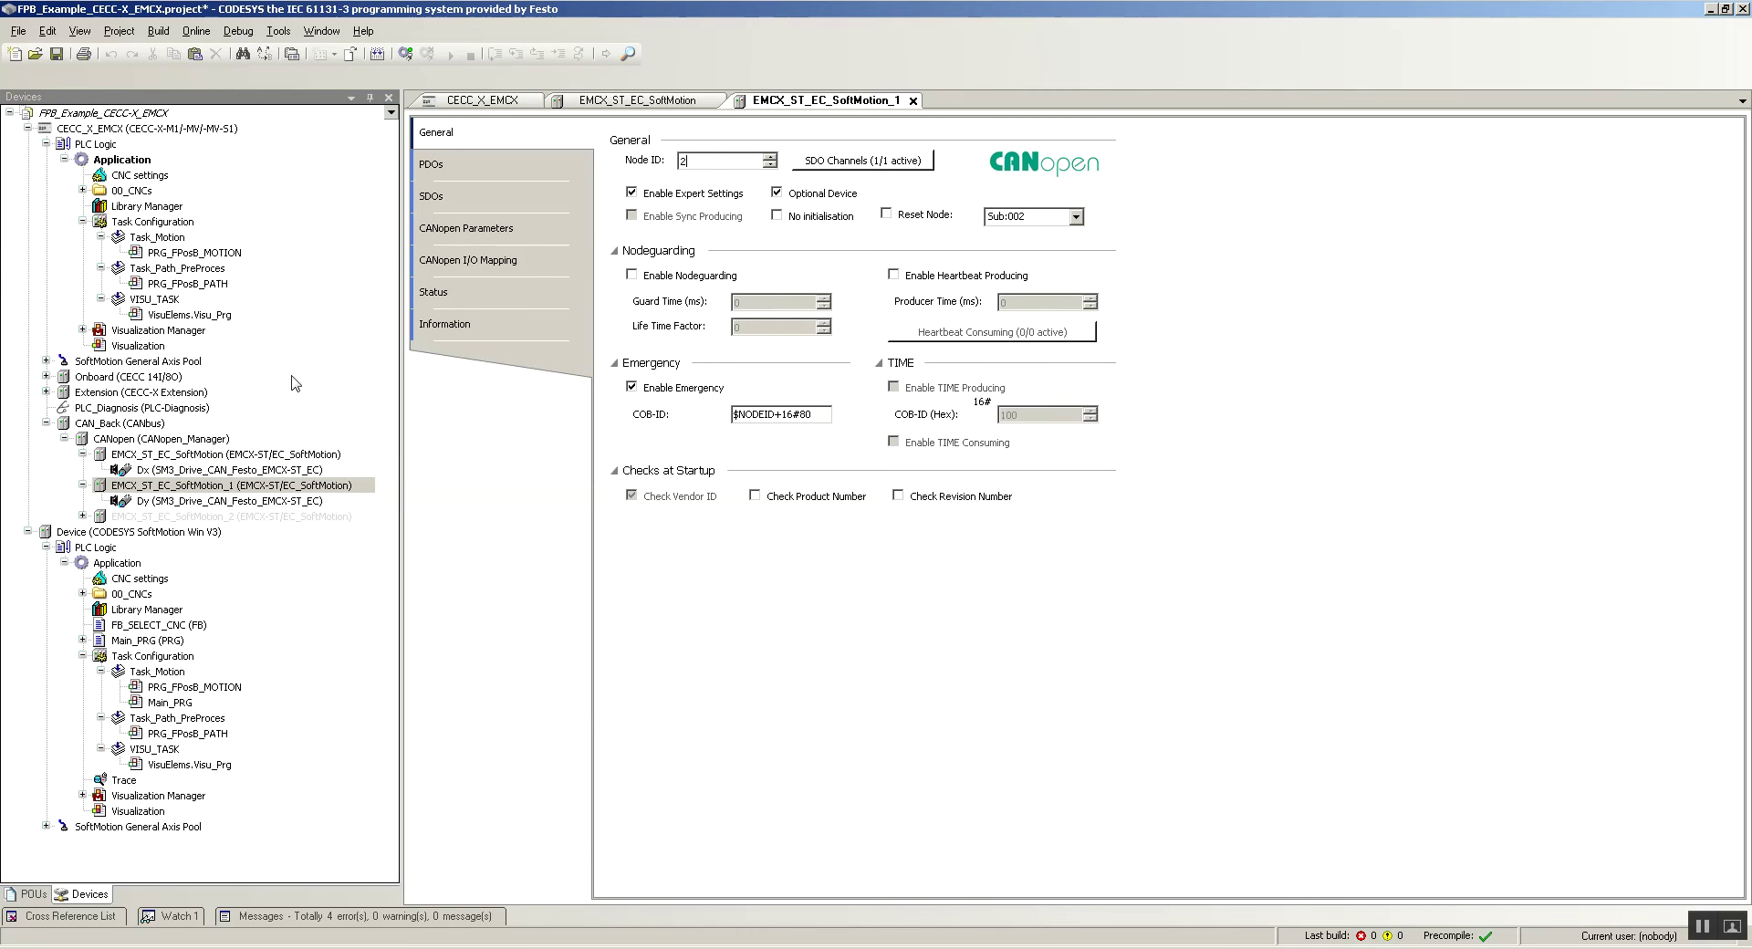
{"action": "double_click", "coordinate": [183, 454]}
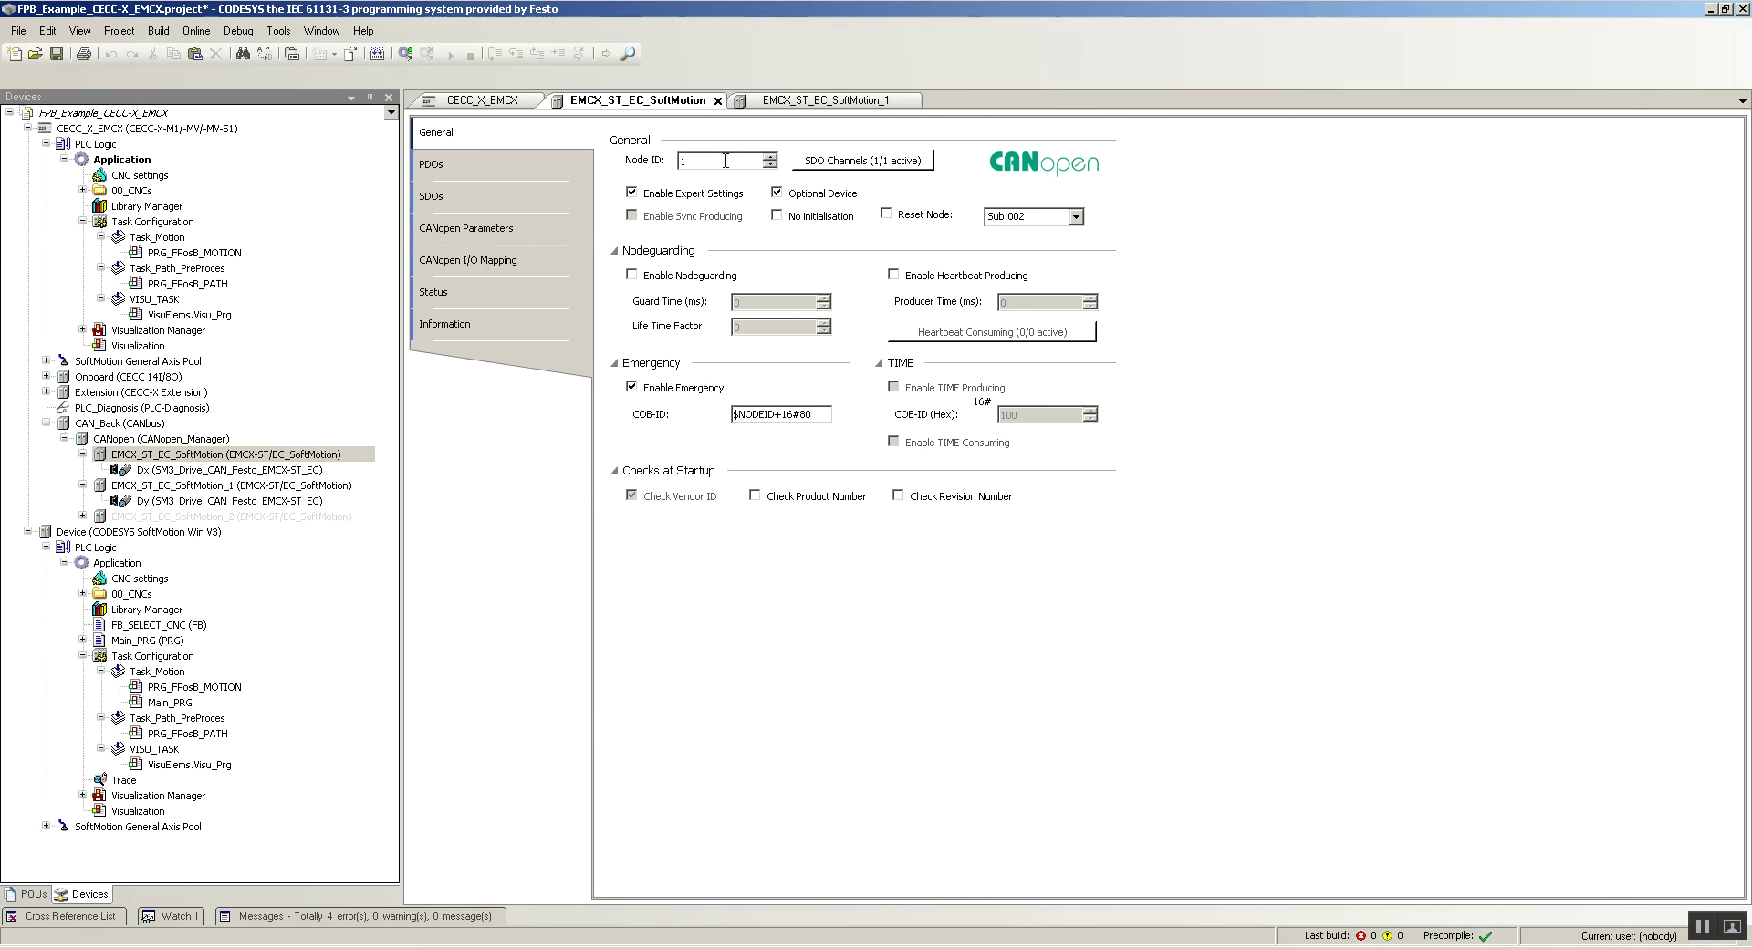
{"action": "left_click", "coordinate": [709, 158]}
{"action": "double_click", "coordinate": [676, 160]}
{"action": "double_click", "coordinate": [199, 488]}
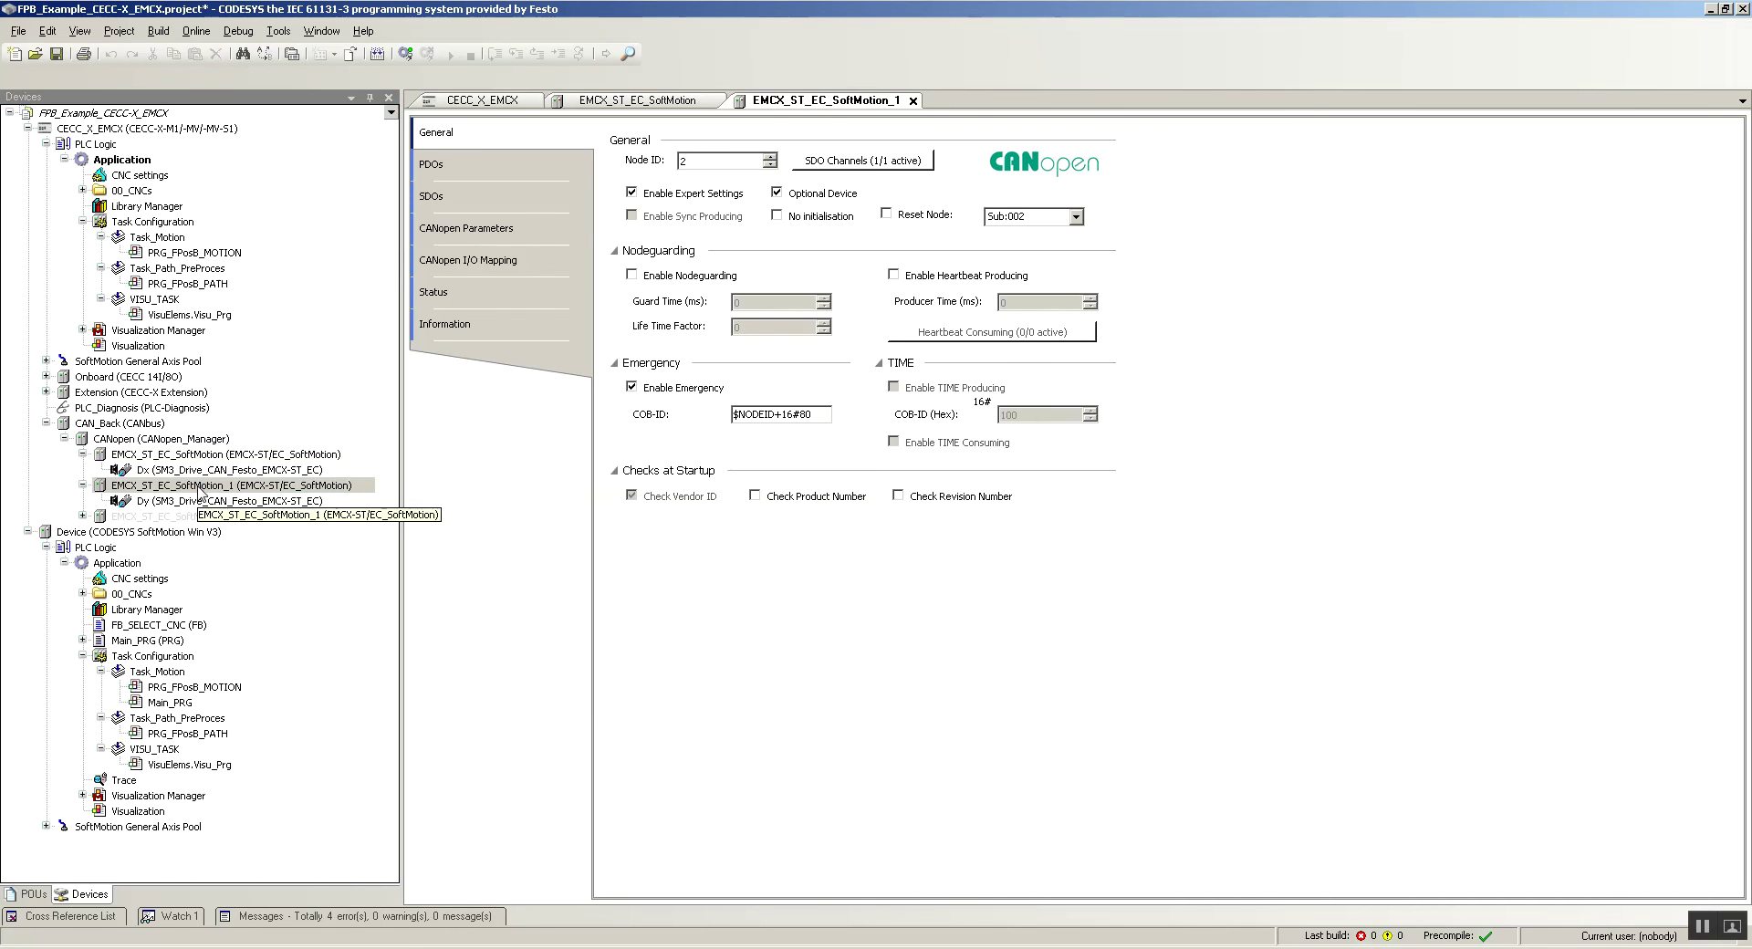
{"action": "left_click", "coordinate": [709, 161]}
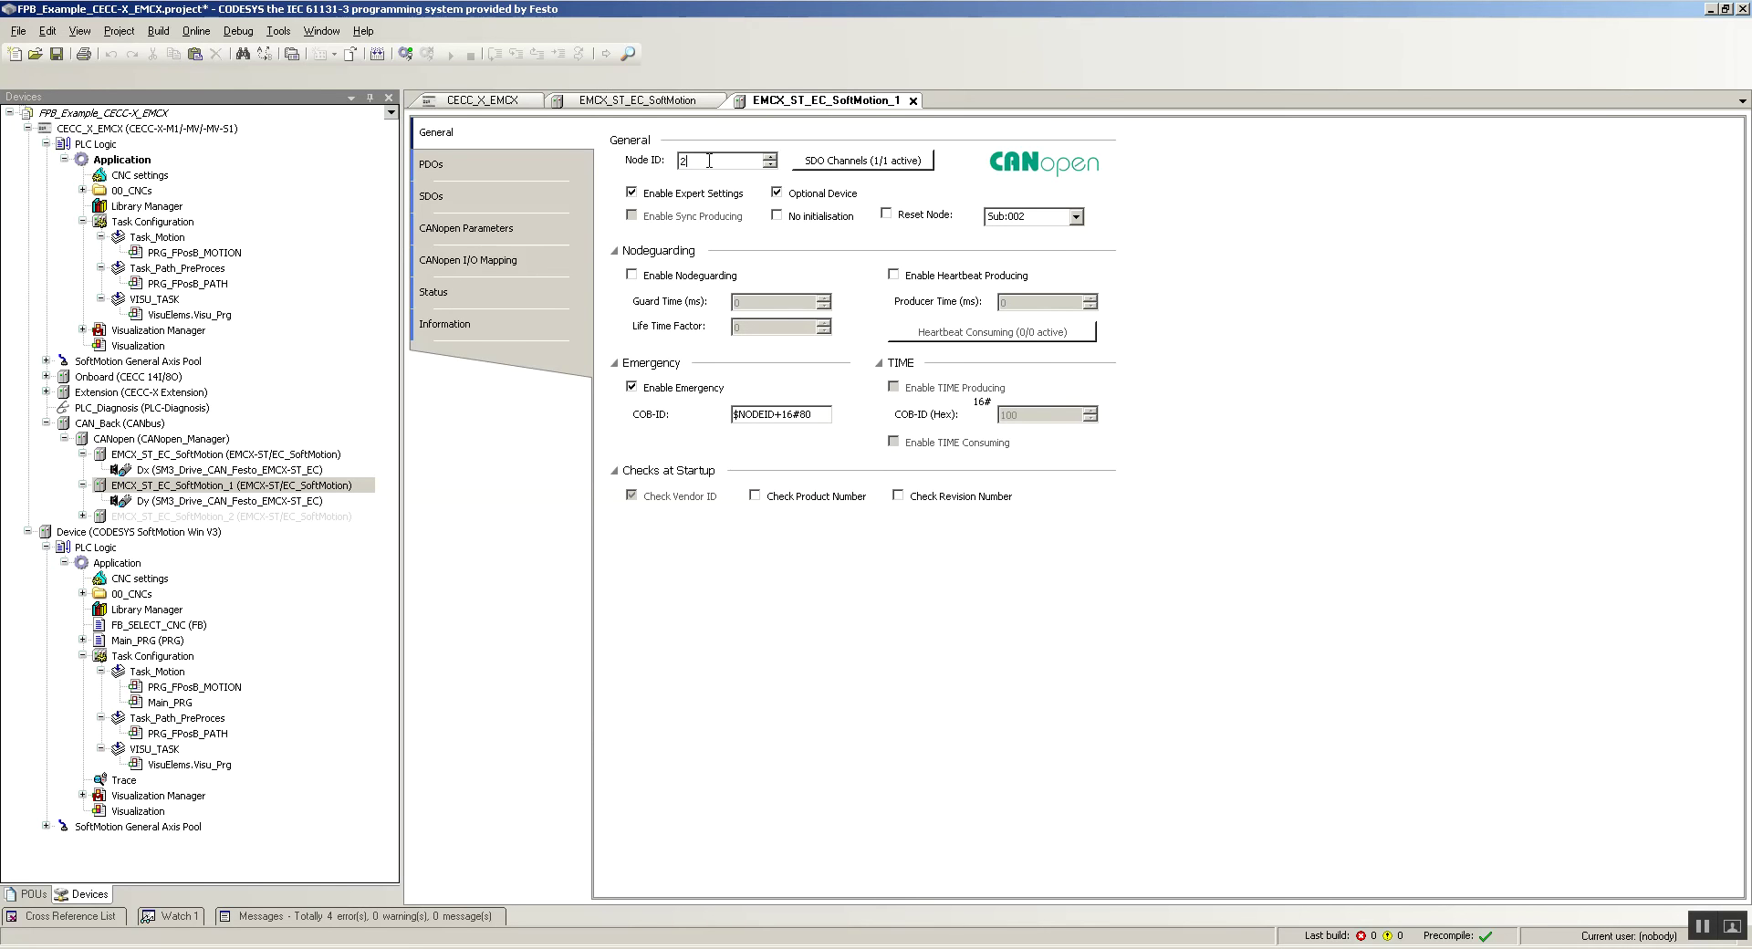
- Add an SDO to EMCX_ST_EC_SoftMotion for s_P (16#3210, subindex 16#1) from the Motor drive parameter set, with the value 5000
{"action": "double_click", "coordinate": [163, 456]}
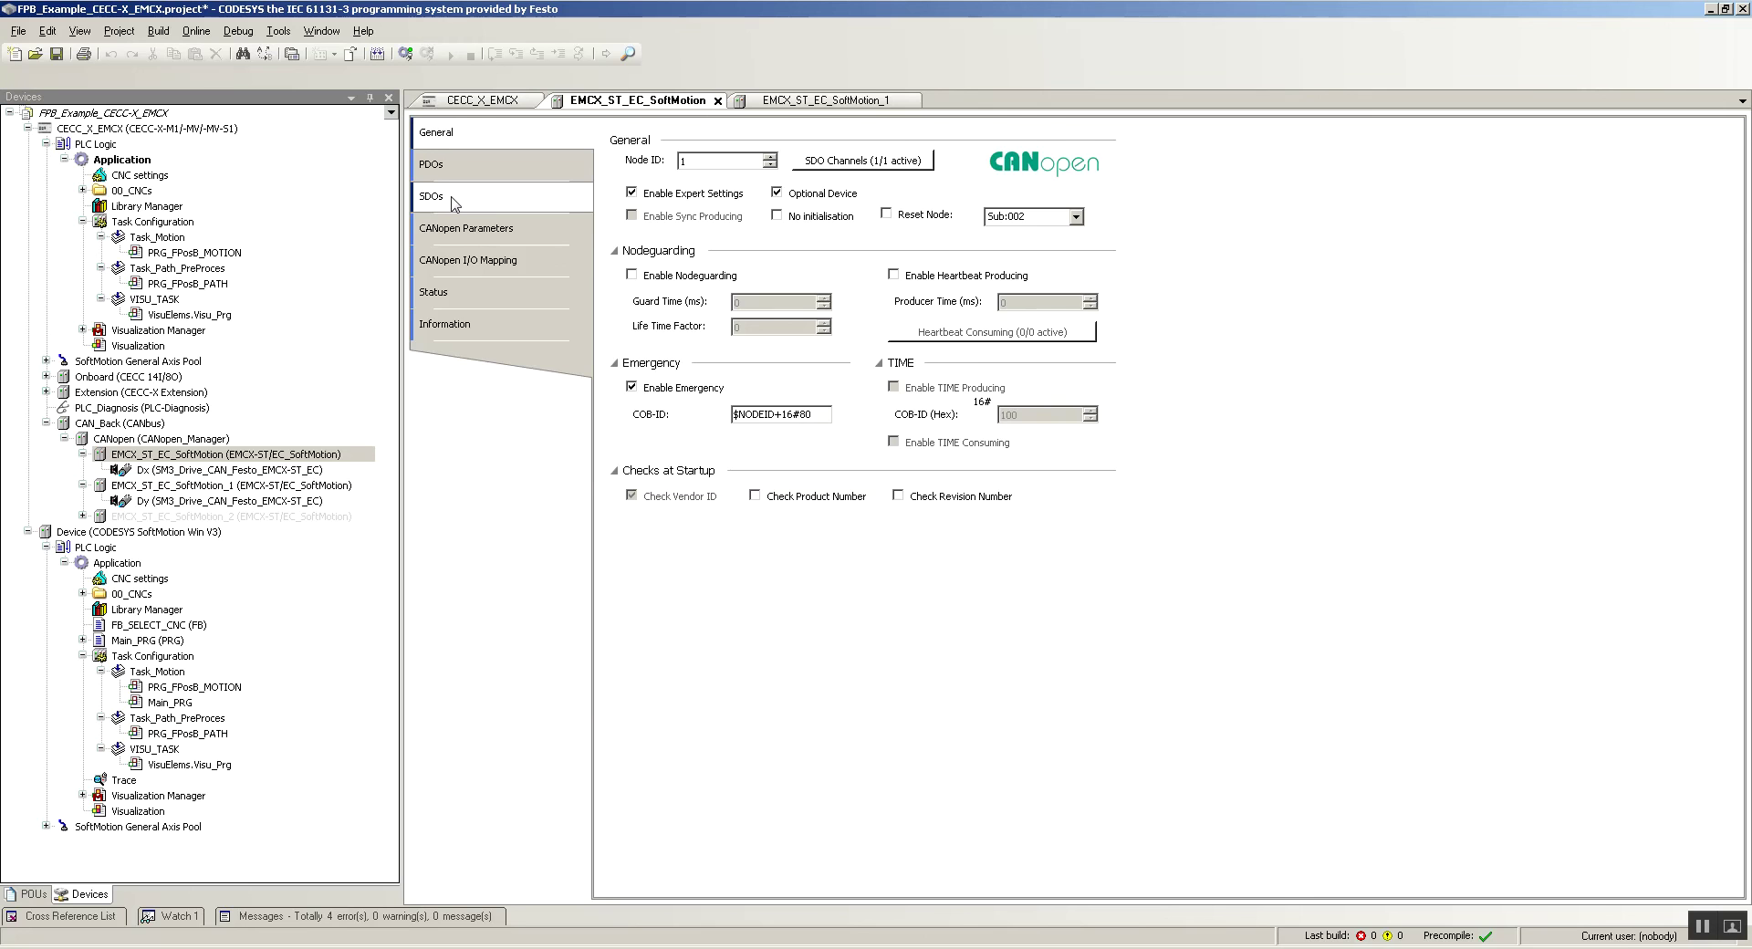
{"action": "left_click", "coordinate": [498, 206]}
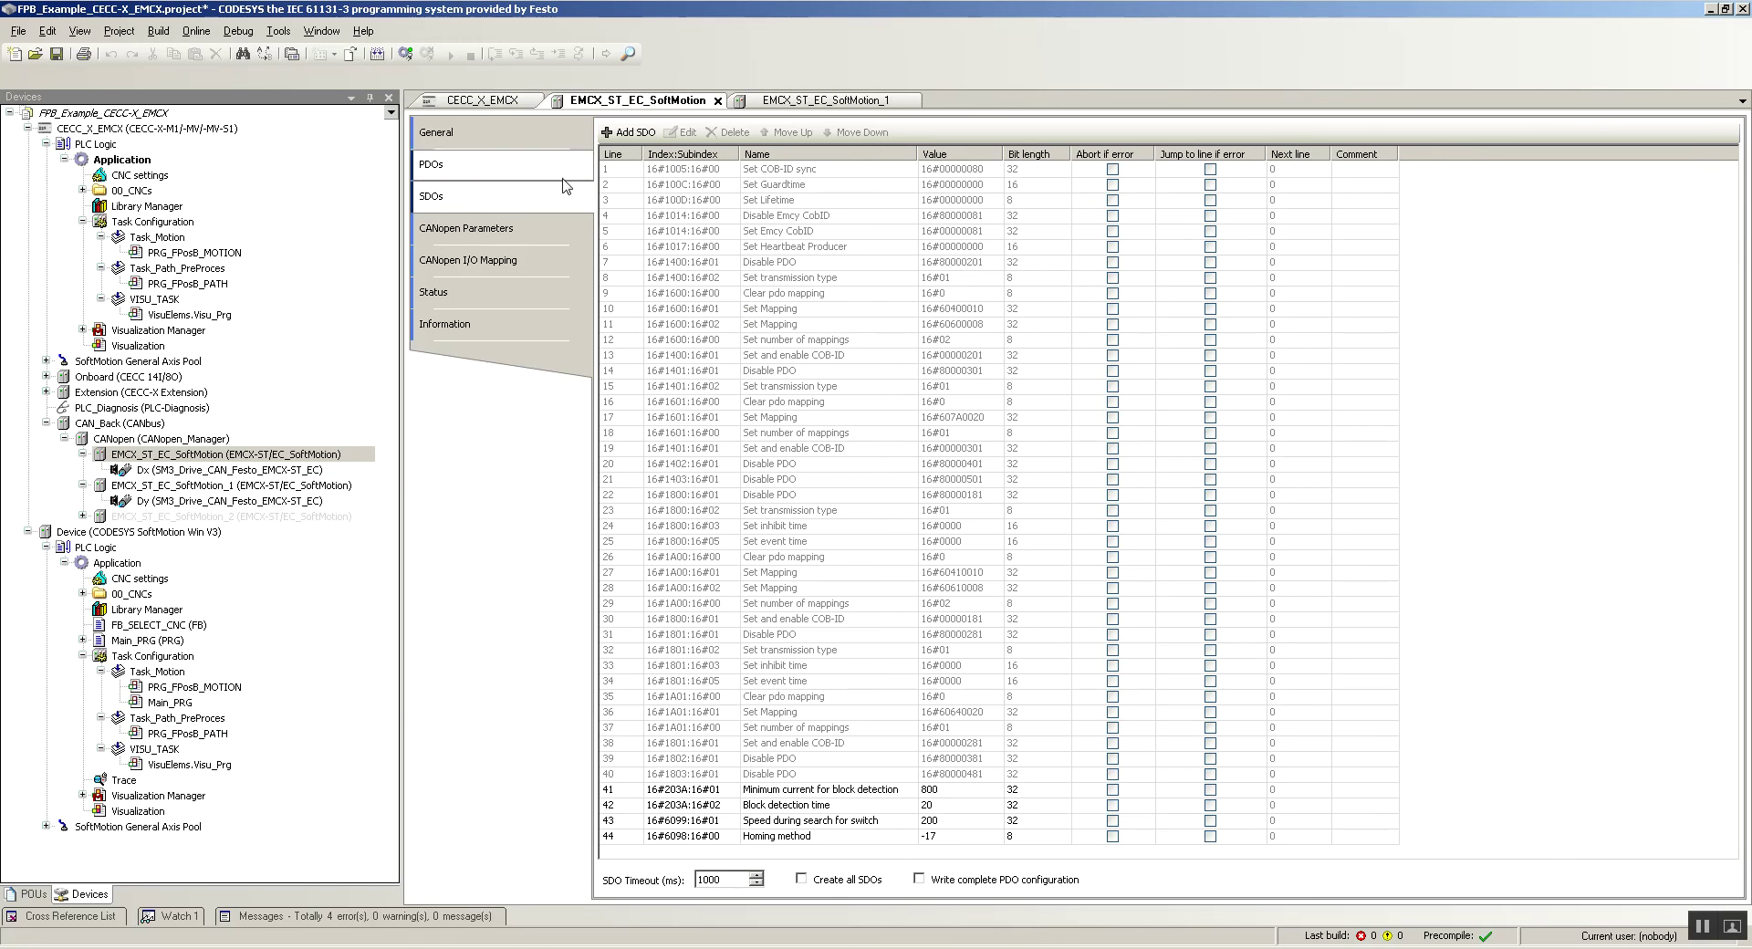
{"action": "left_click", "coordinate": [628, 133]}
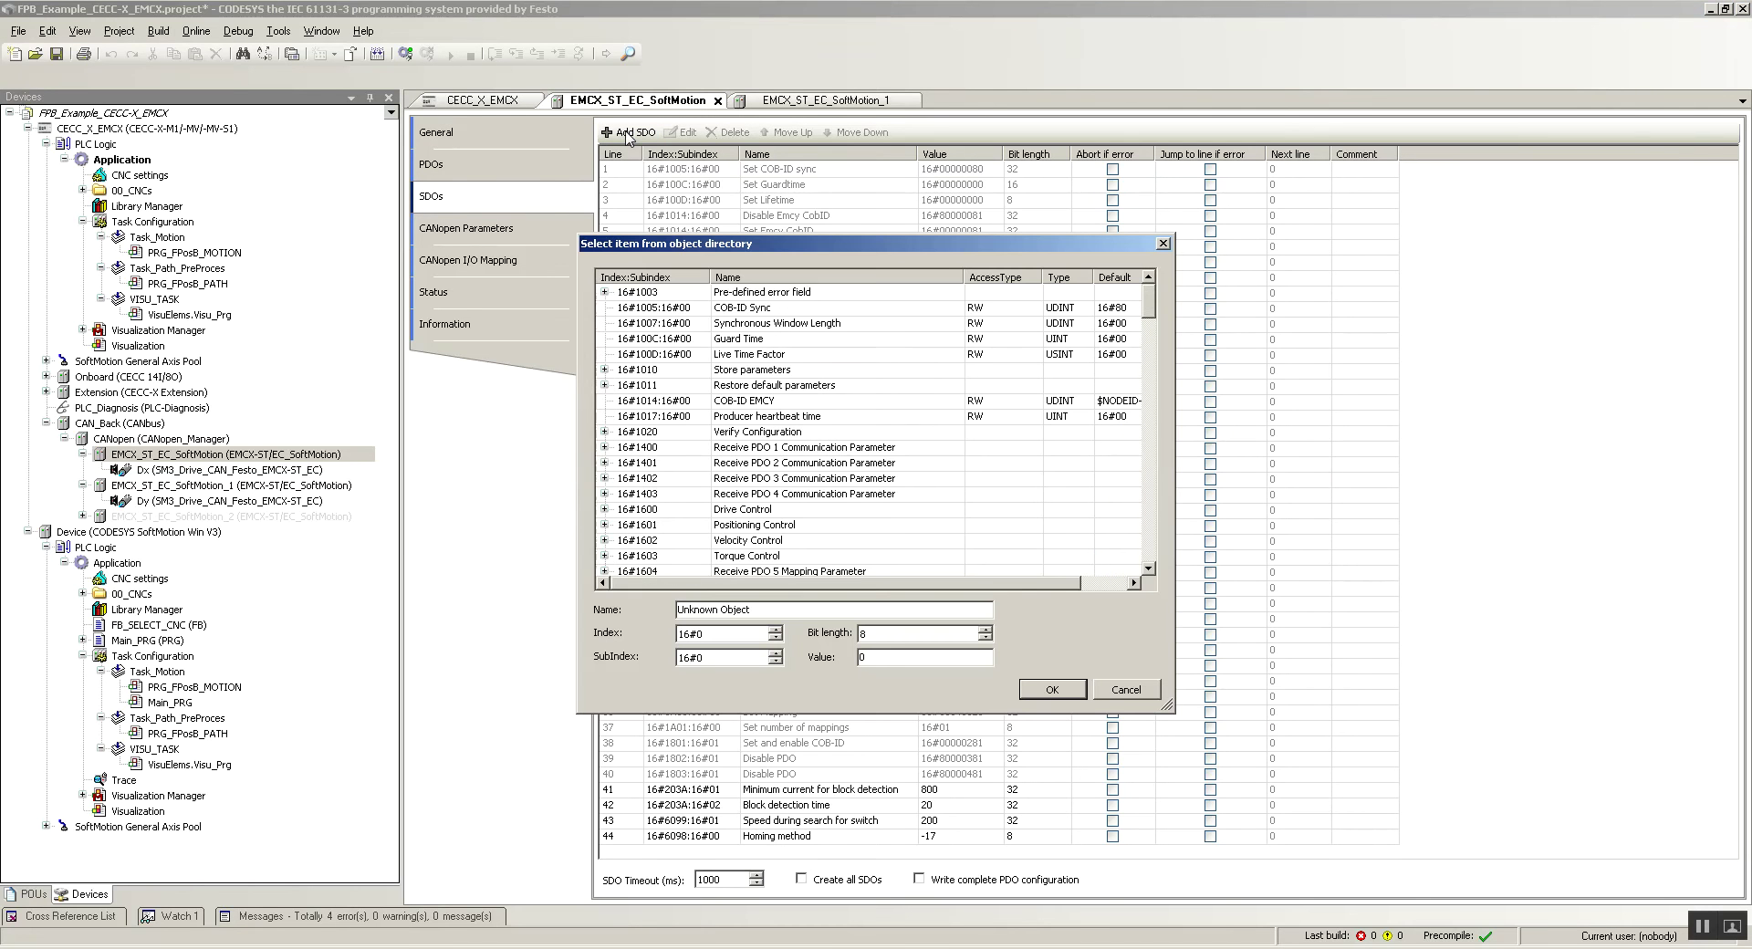
{"action": "left_click", "coordinate": [849, 448]}
{"action": "scroll", "coordinate": [847, 461], "scroll_direction": "down", "scroll_amount": 11}
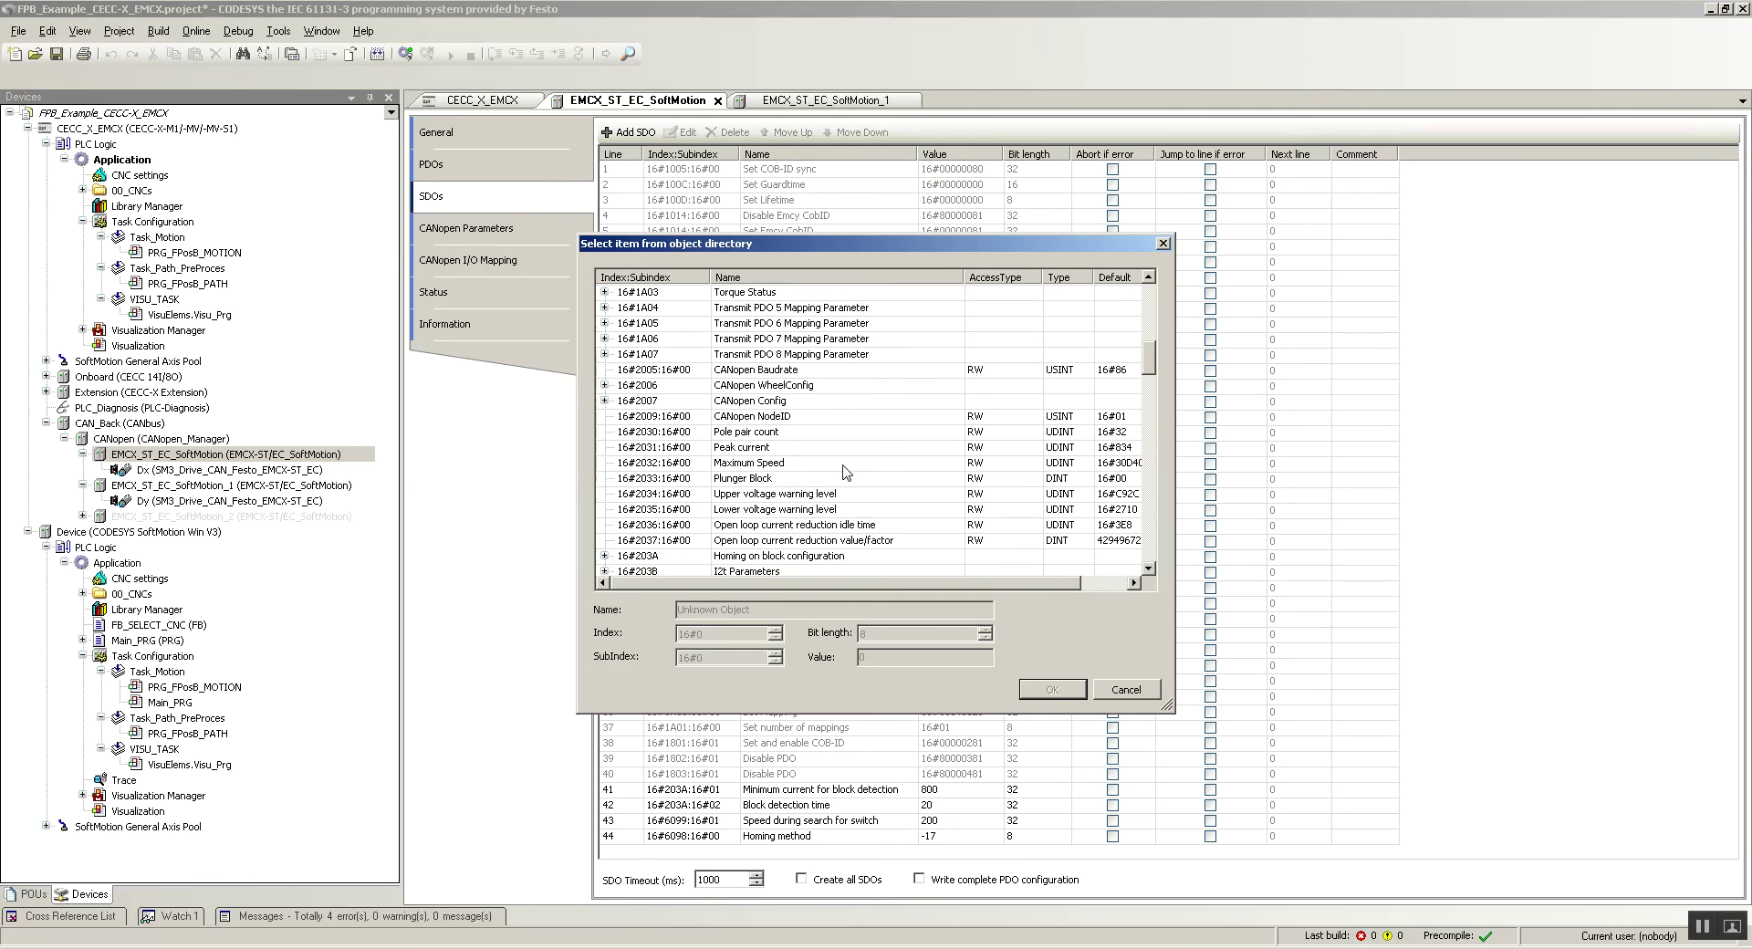
{"action": "scroll", "coordinate": [845, 470], "scroll_direction": "down", "scroll_amount": 10}
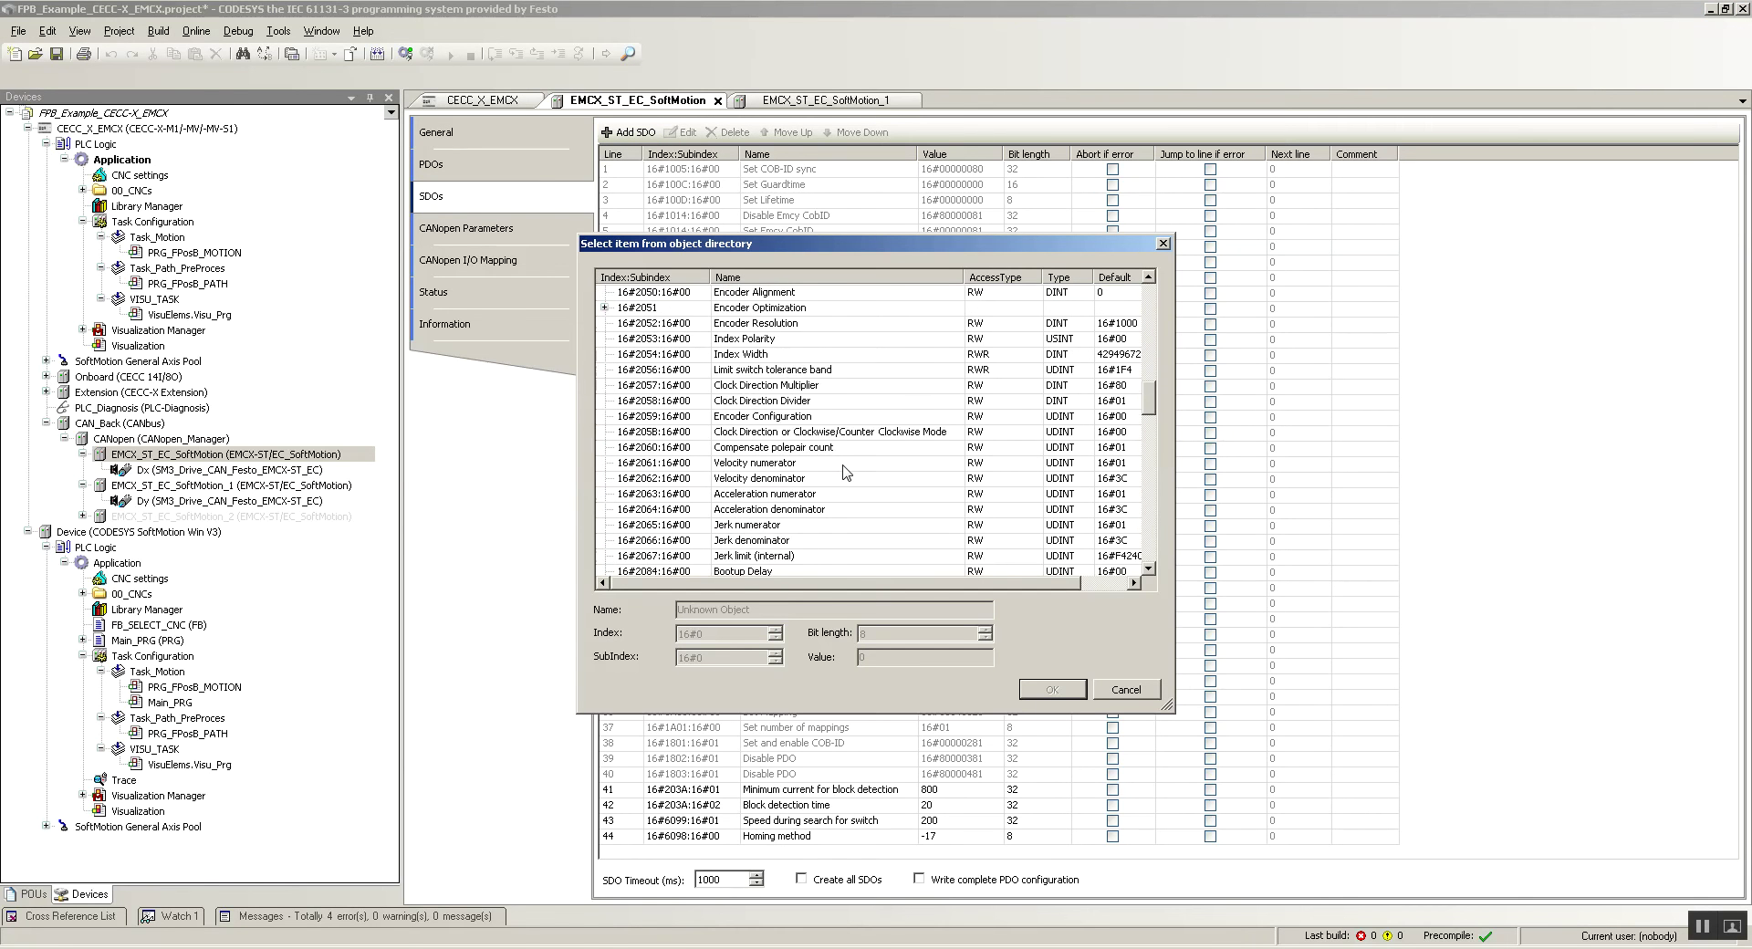
{"action": "scroll", "coordinate": [841, 468], "scroll_direction": "down", "scroll_amount": 6}
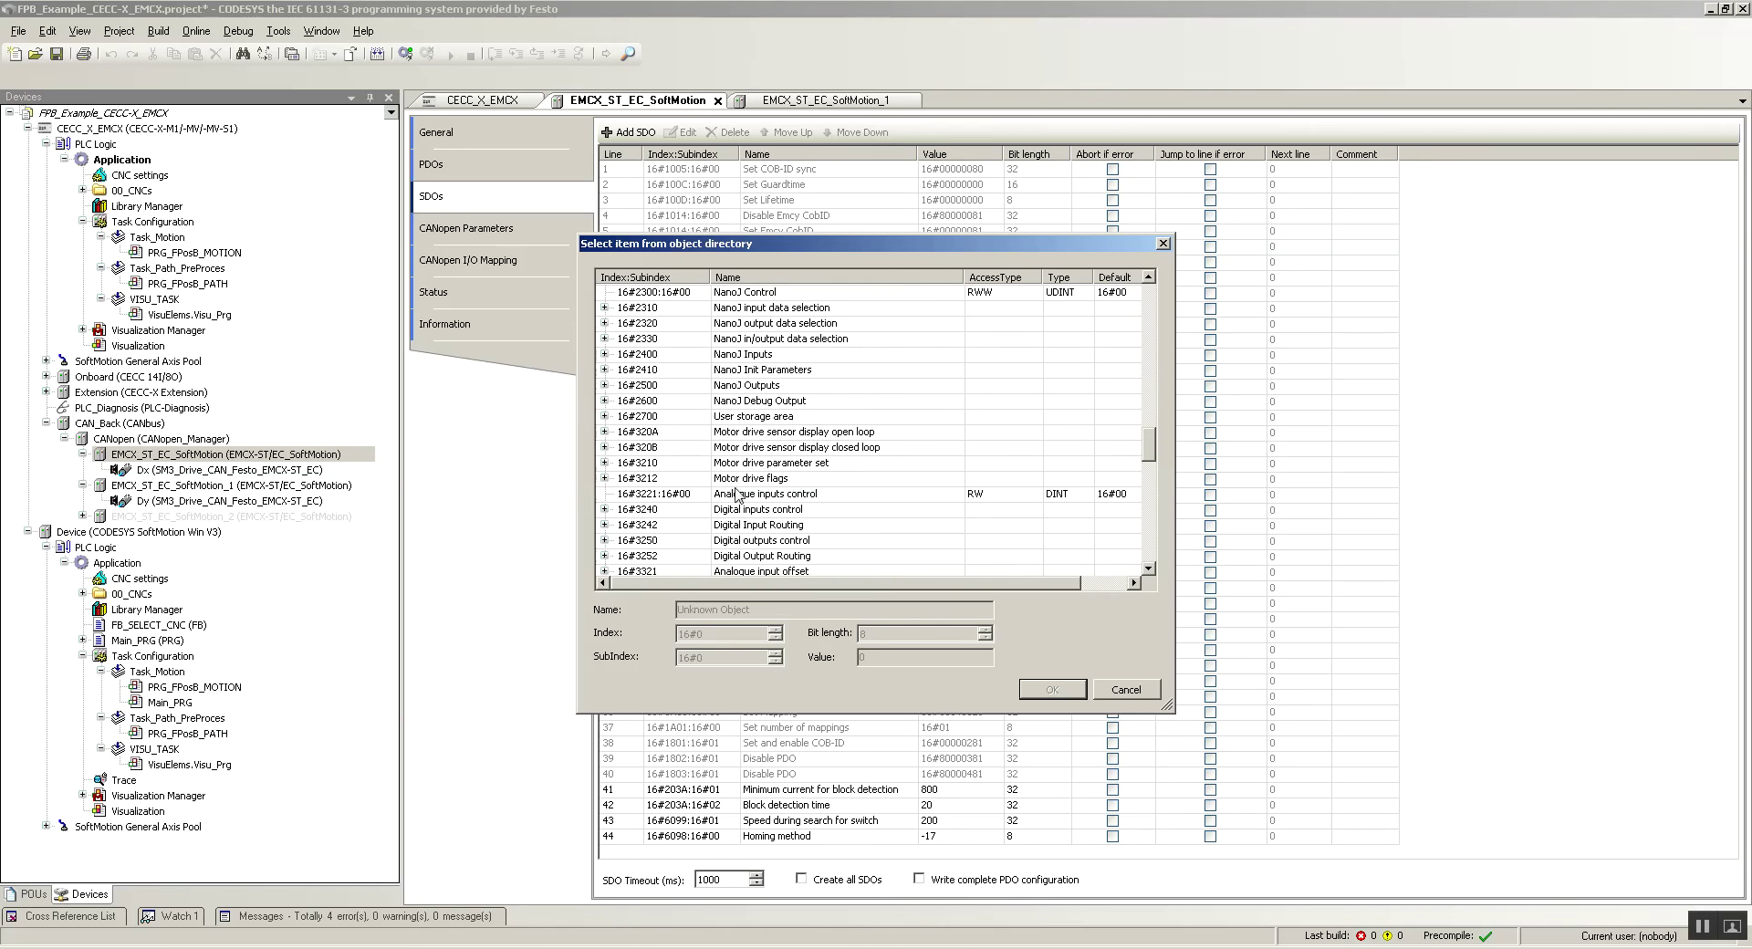
{"action": "left_click", "coordinate": [753, 466]}
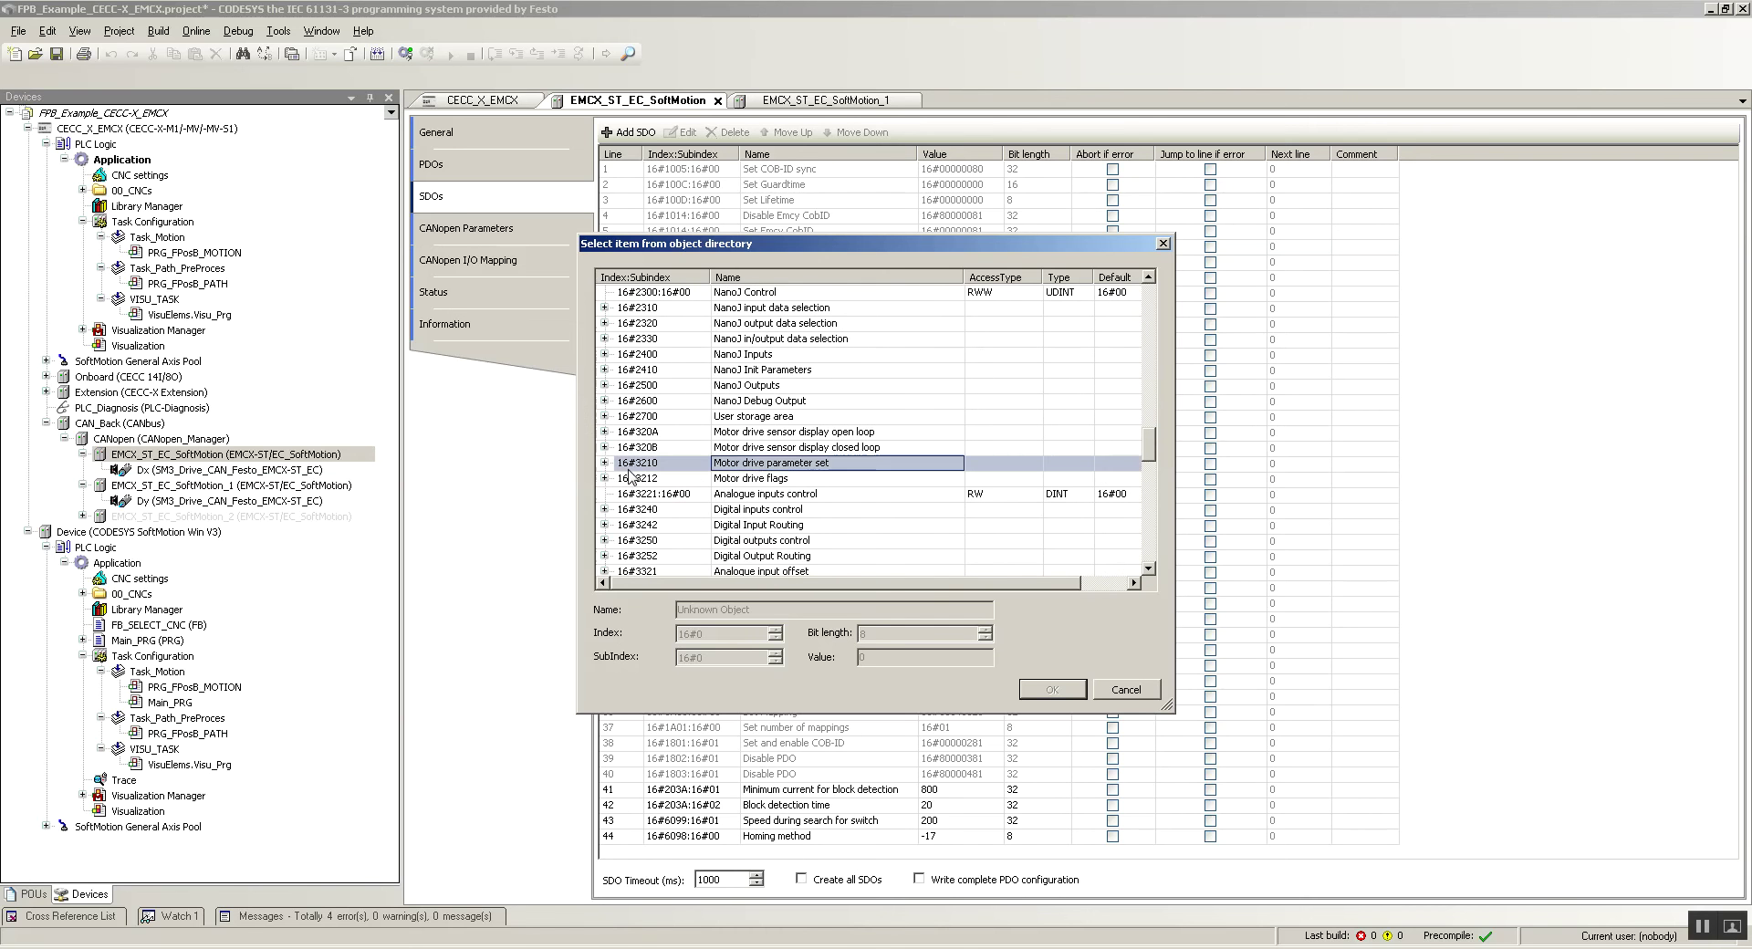
{"action": "left_click", "coordinate": [604, 463]}
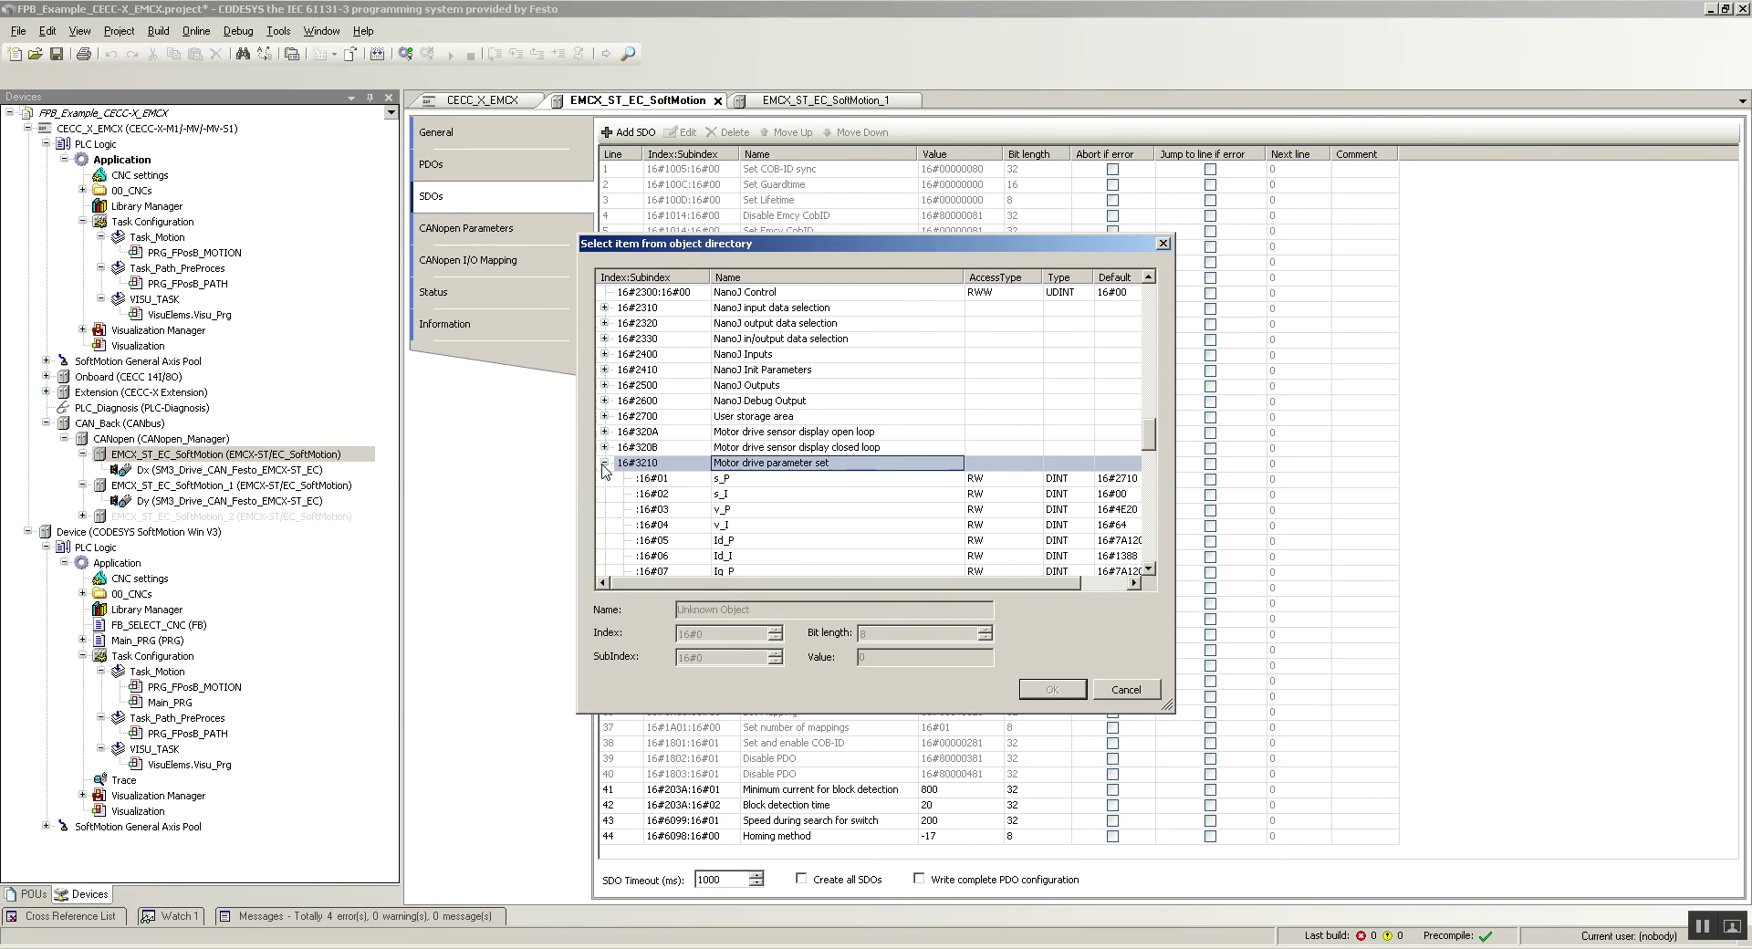
{"action": "left_click", "coordinate": [735, 479]}
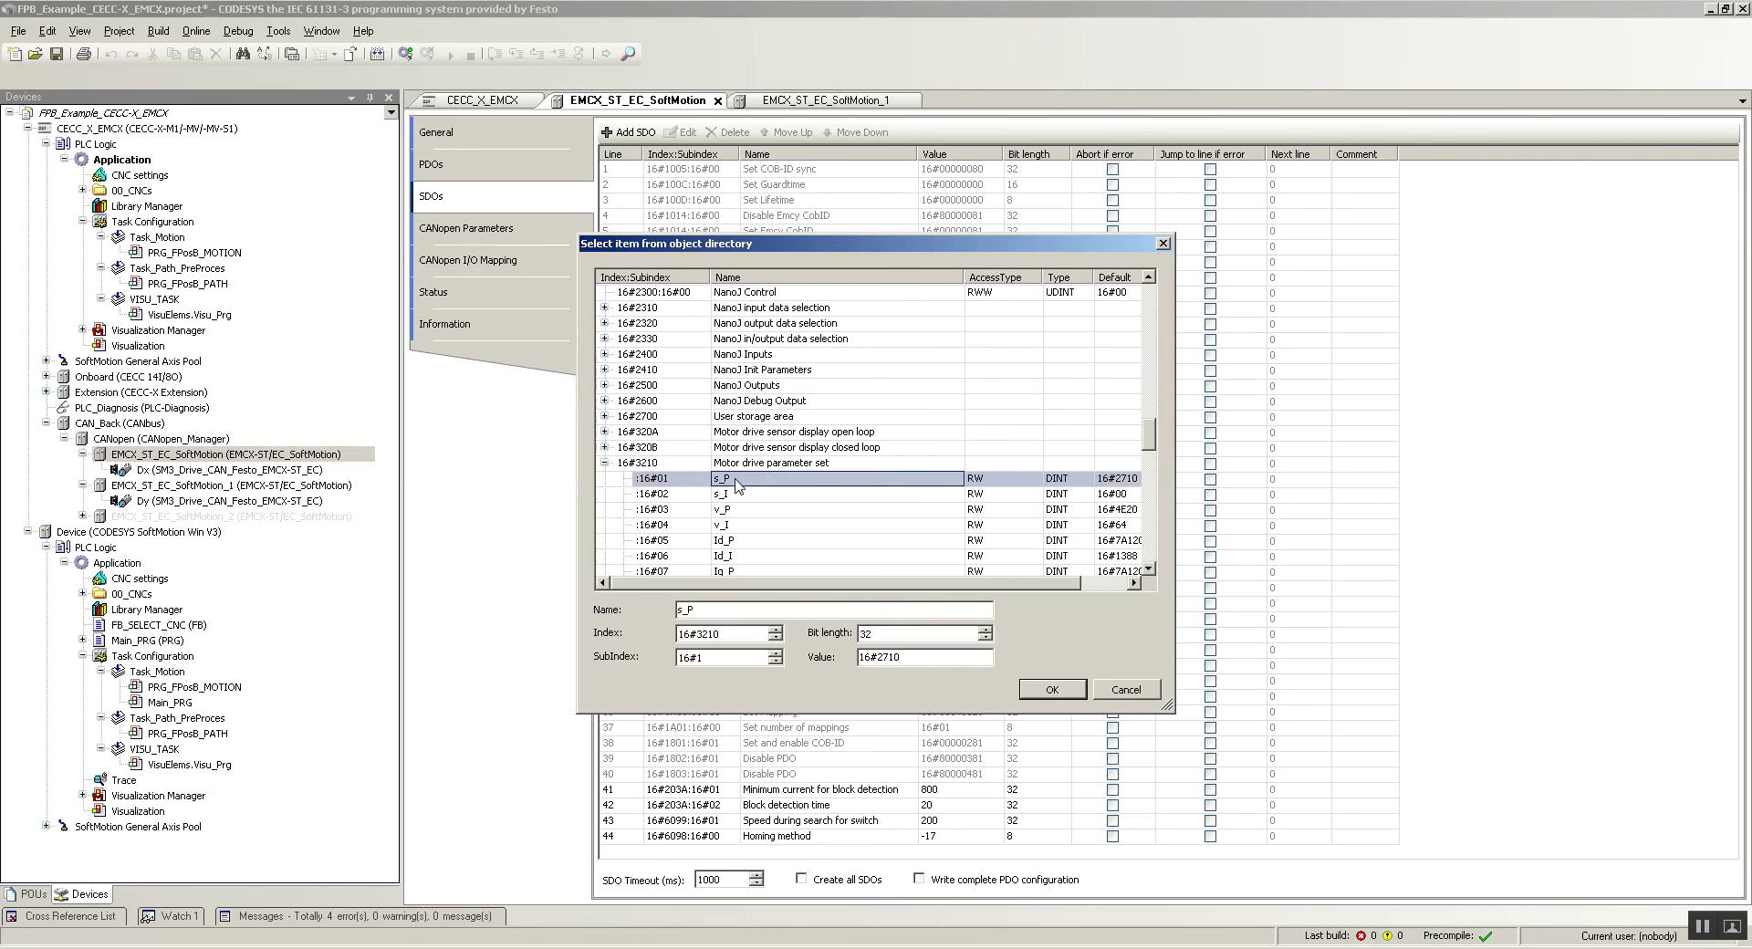
{"action": "double_click", "coordinate": [902, 657]}
{"action": "type", "text": "5000"}
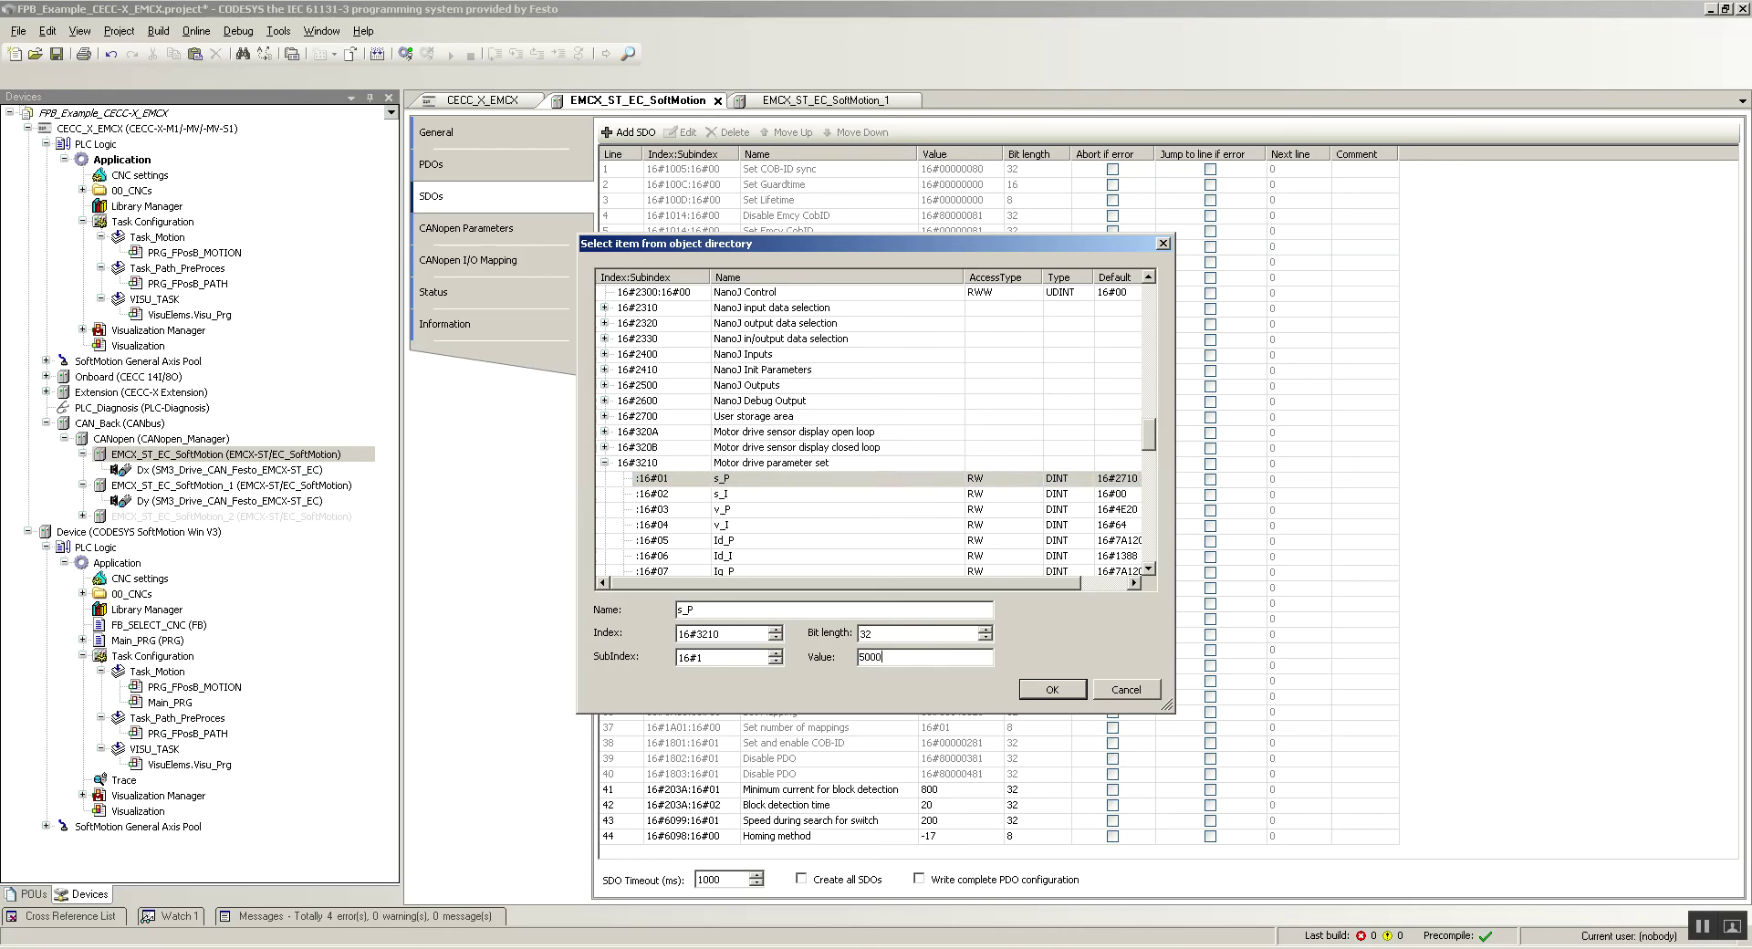
{"action": "left_click", "coordinate": [1052, 691]}
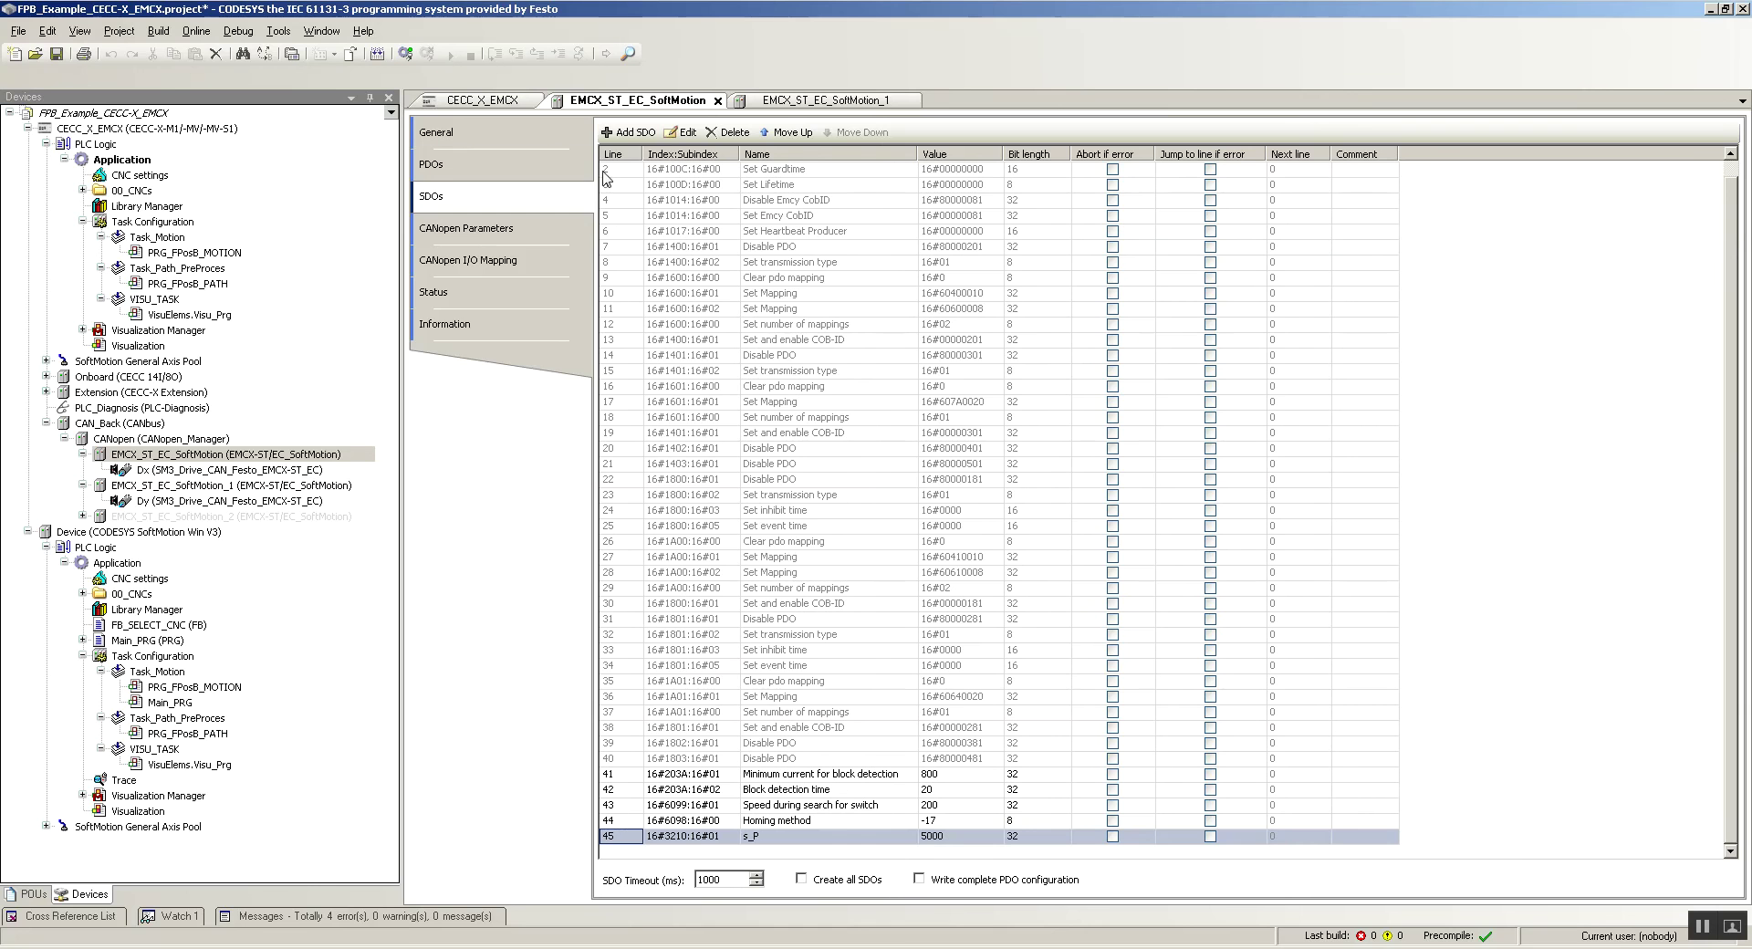
- Add an SDO to EMCX_ST_EC_SoftMotion for s_I (16#3210, subindex 16#2) from the Motor drive parameter set, with the value 1
{"action": "left_click", "coordinate": [628, 132]}
{"action": "left_click", "coordinate": [825, 467]}
{"action": "scroll", "coordinate": [776, 475], "scroll_direction": "down", "scroll_amount": 15}
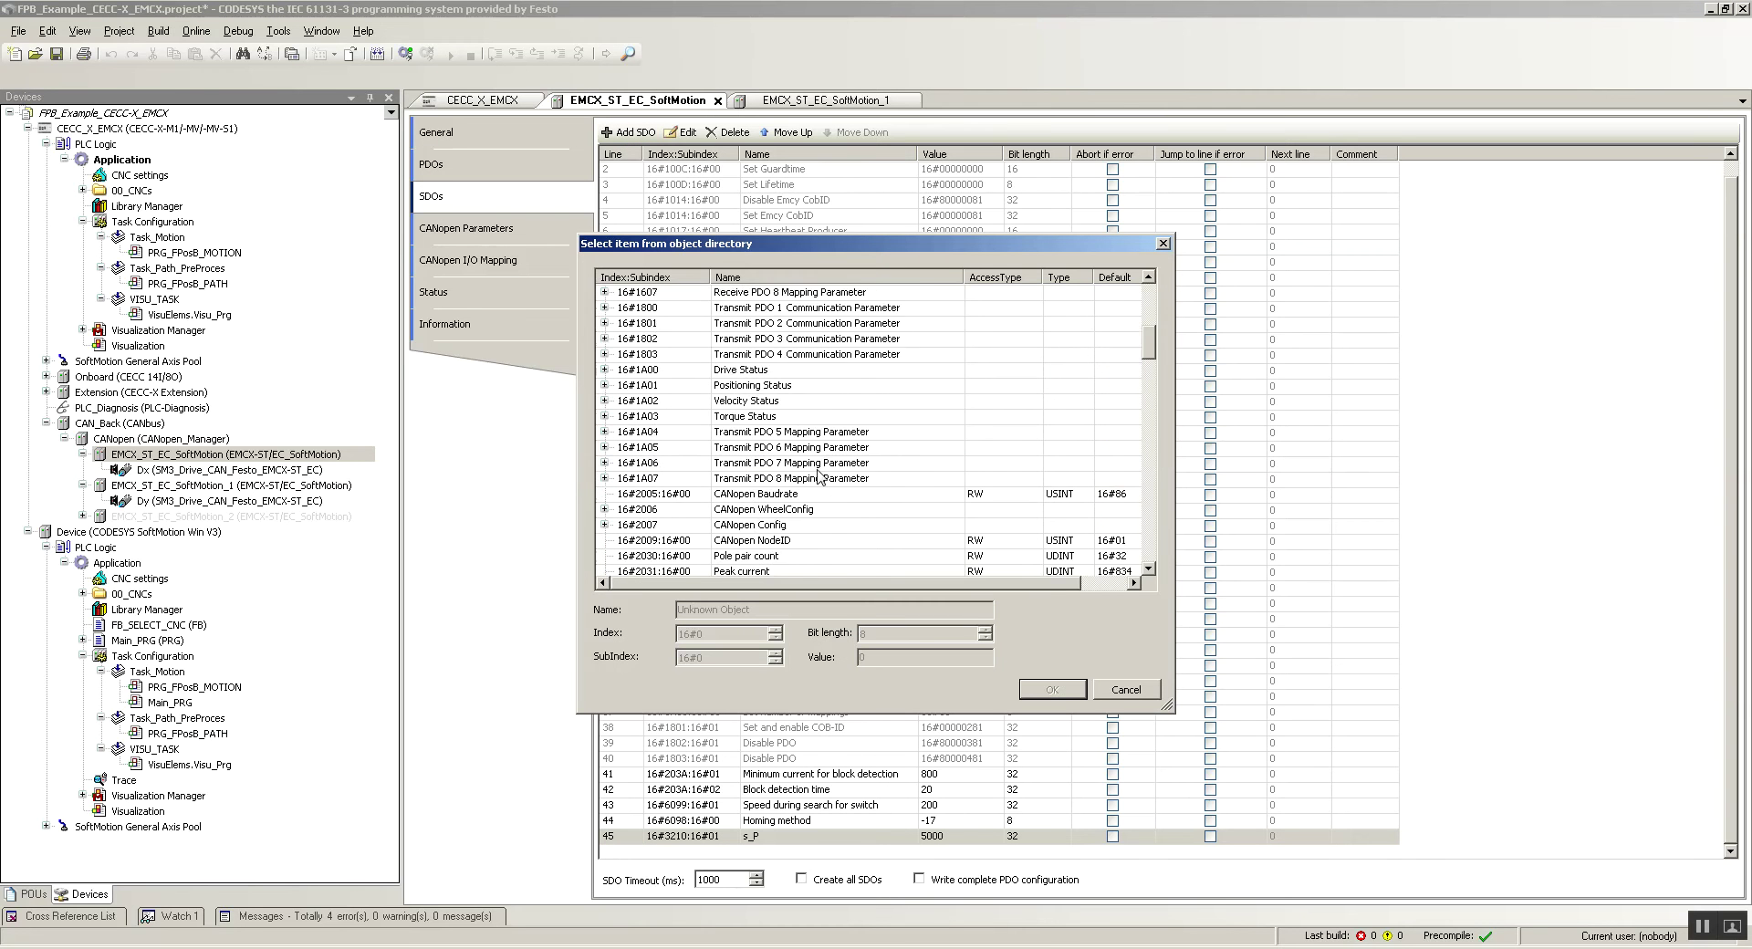
{"action": "scroll", "coordinate": [703, 488], "scroll_direction": "down", "scroll_amount": 10}
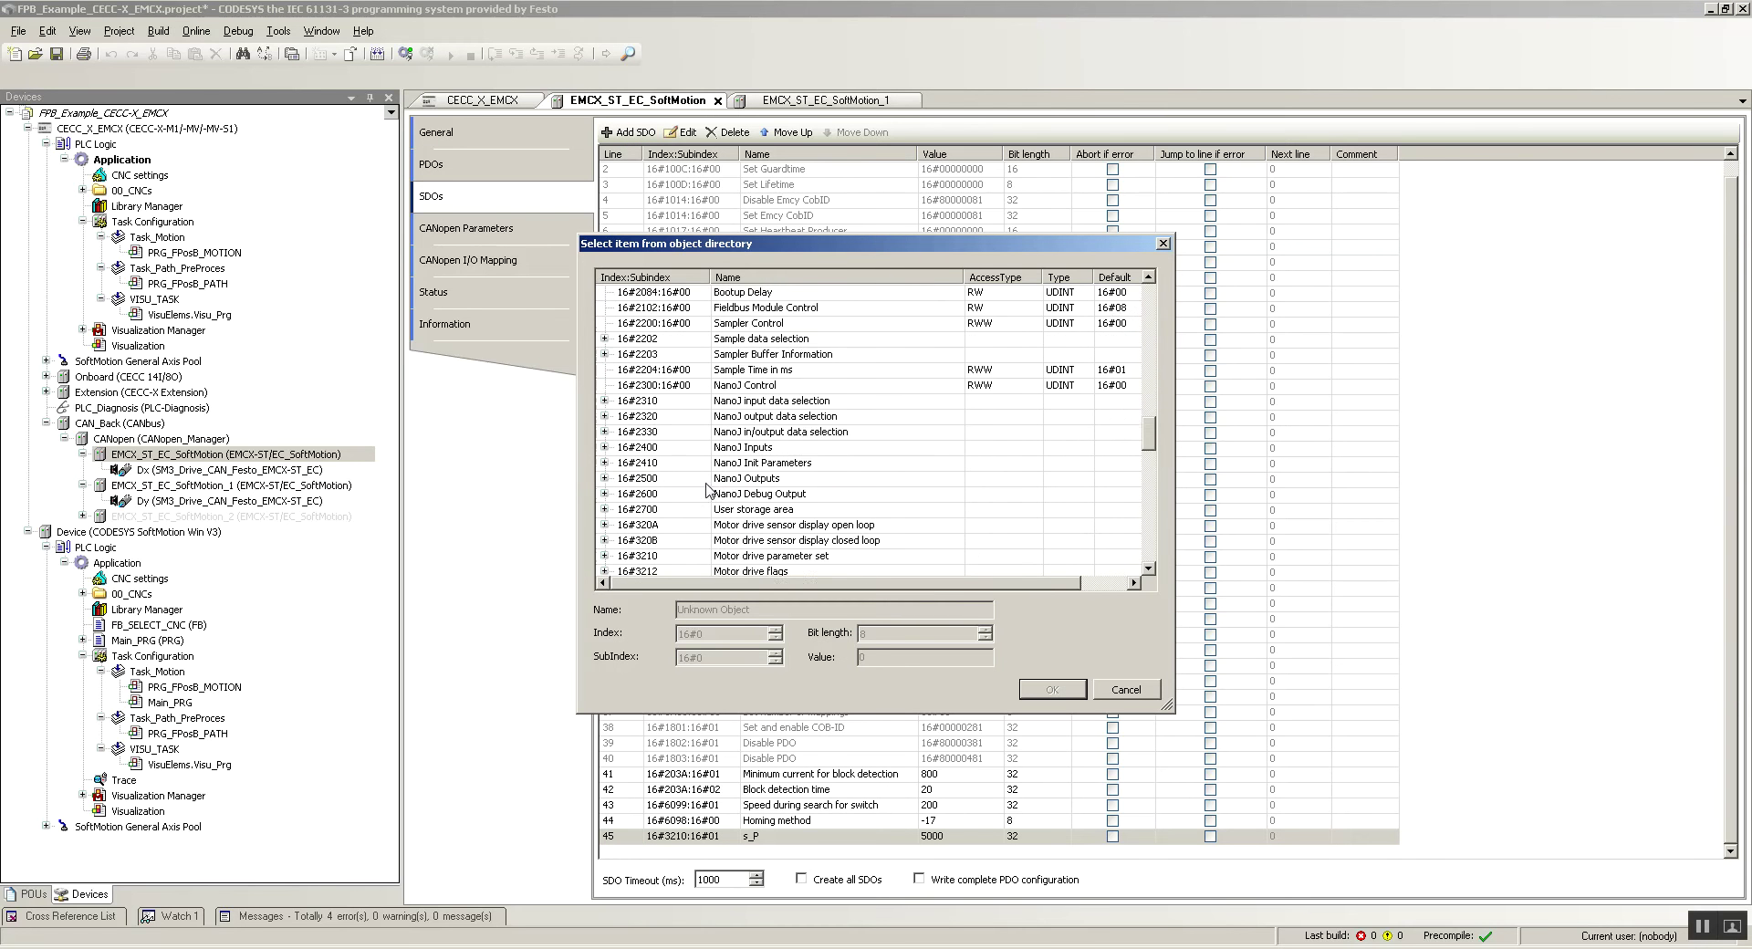
{"action": "left_click", "coordinate": [604, 416]}
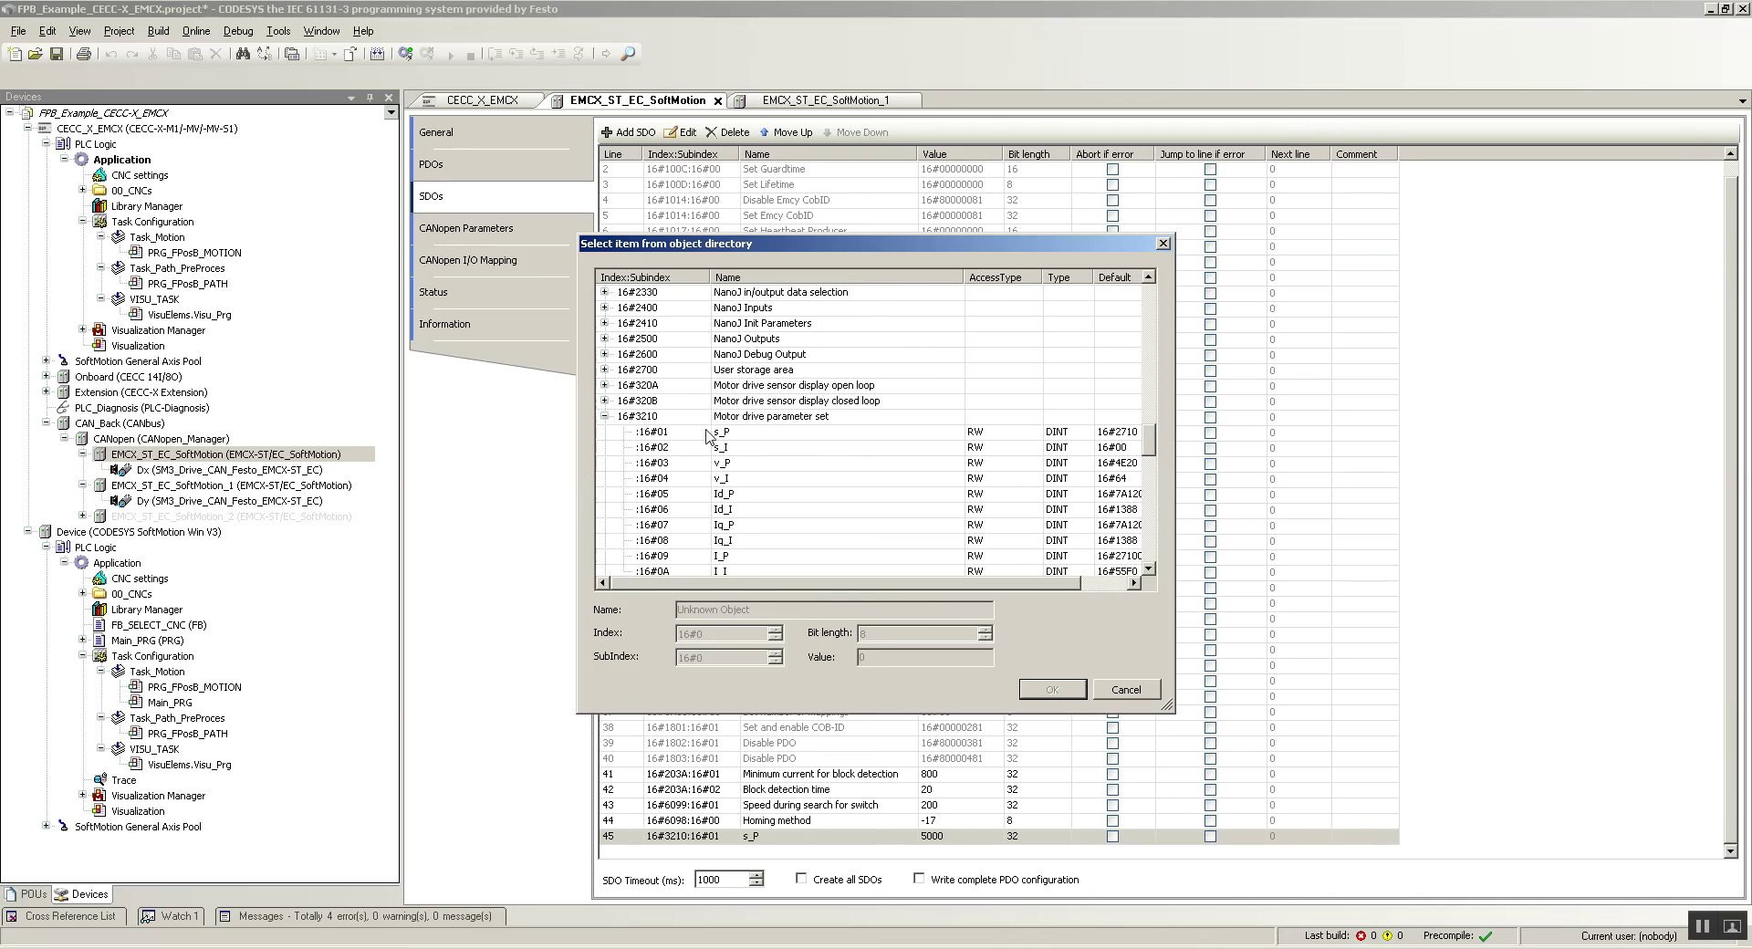
{"action": "left_click", "coordinate": [729, 449]}
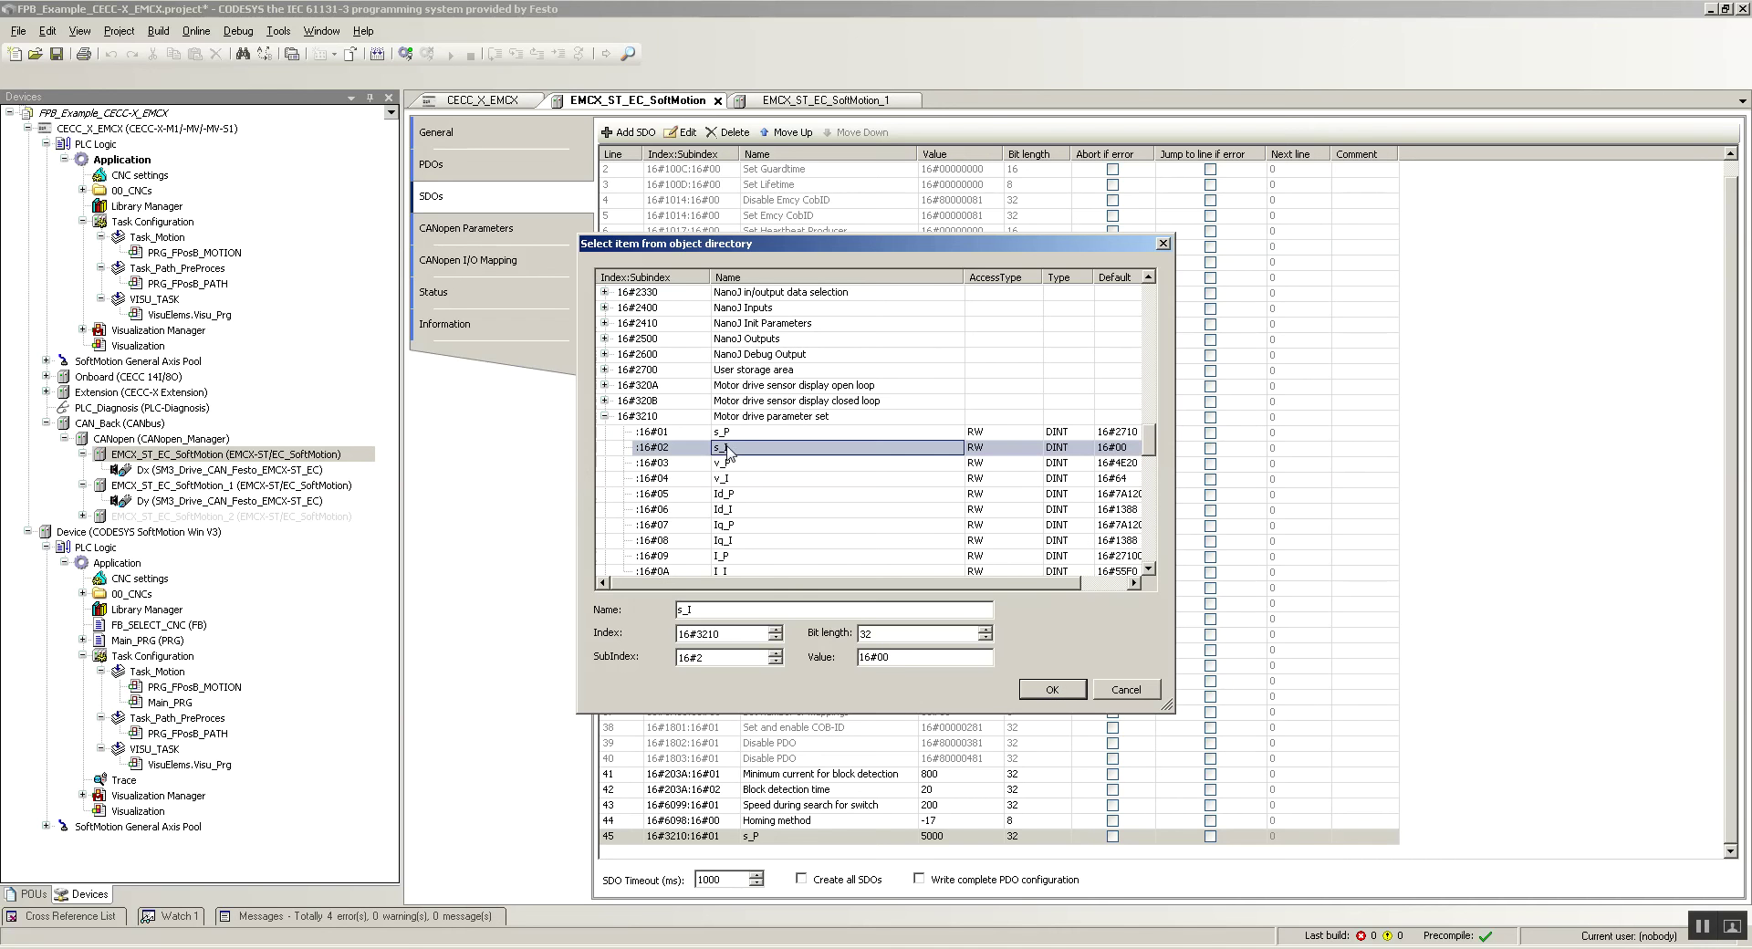
{"action": "double_click", "coordinate": [912, 657]}
{"action": "type", "text": "1"}
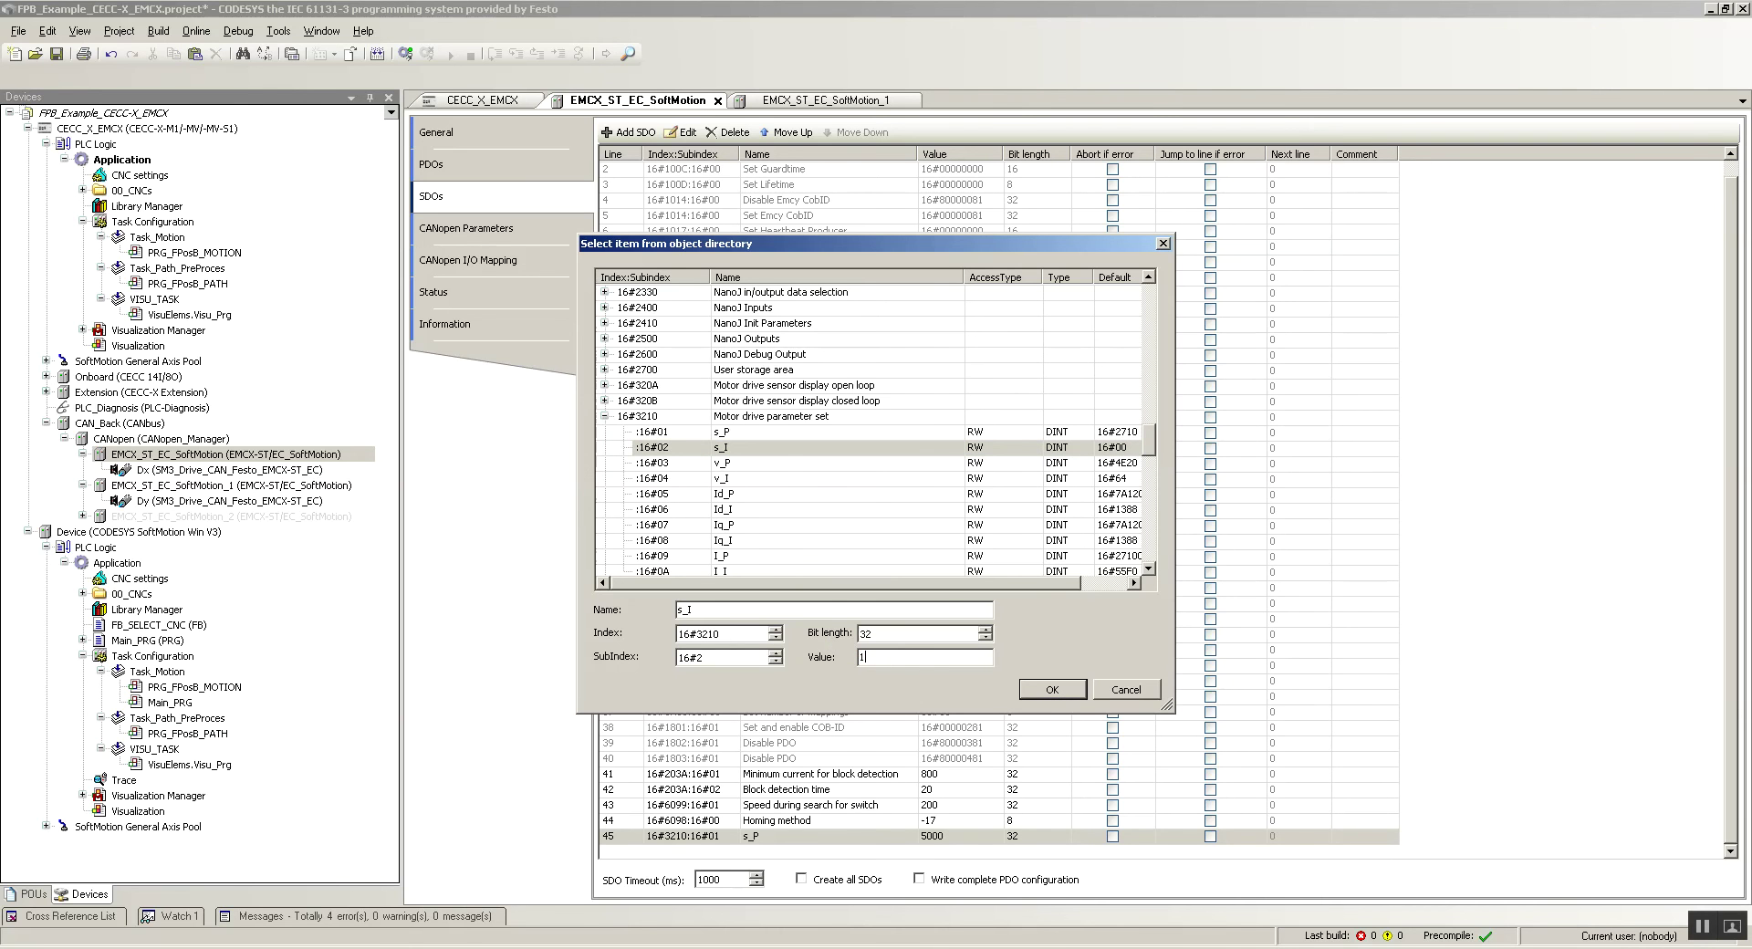
{"action": "left_click", "coordinate": [1053, 690]}
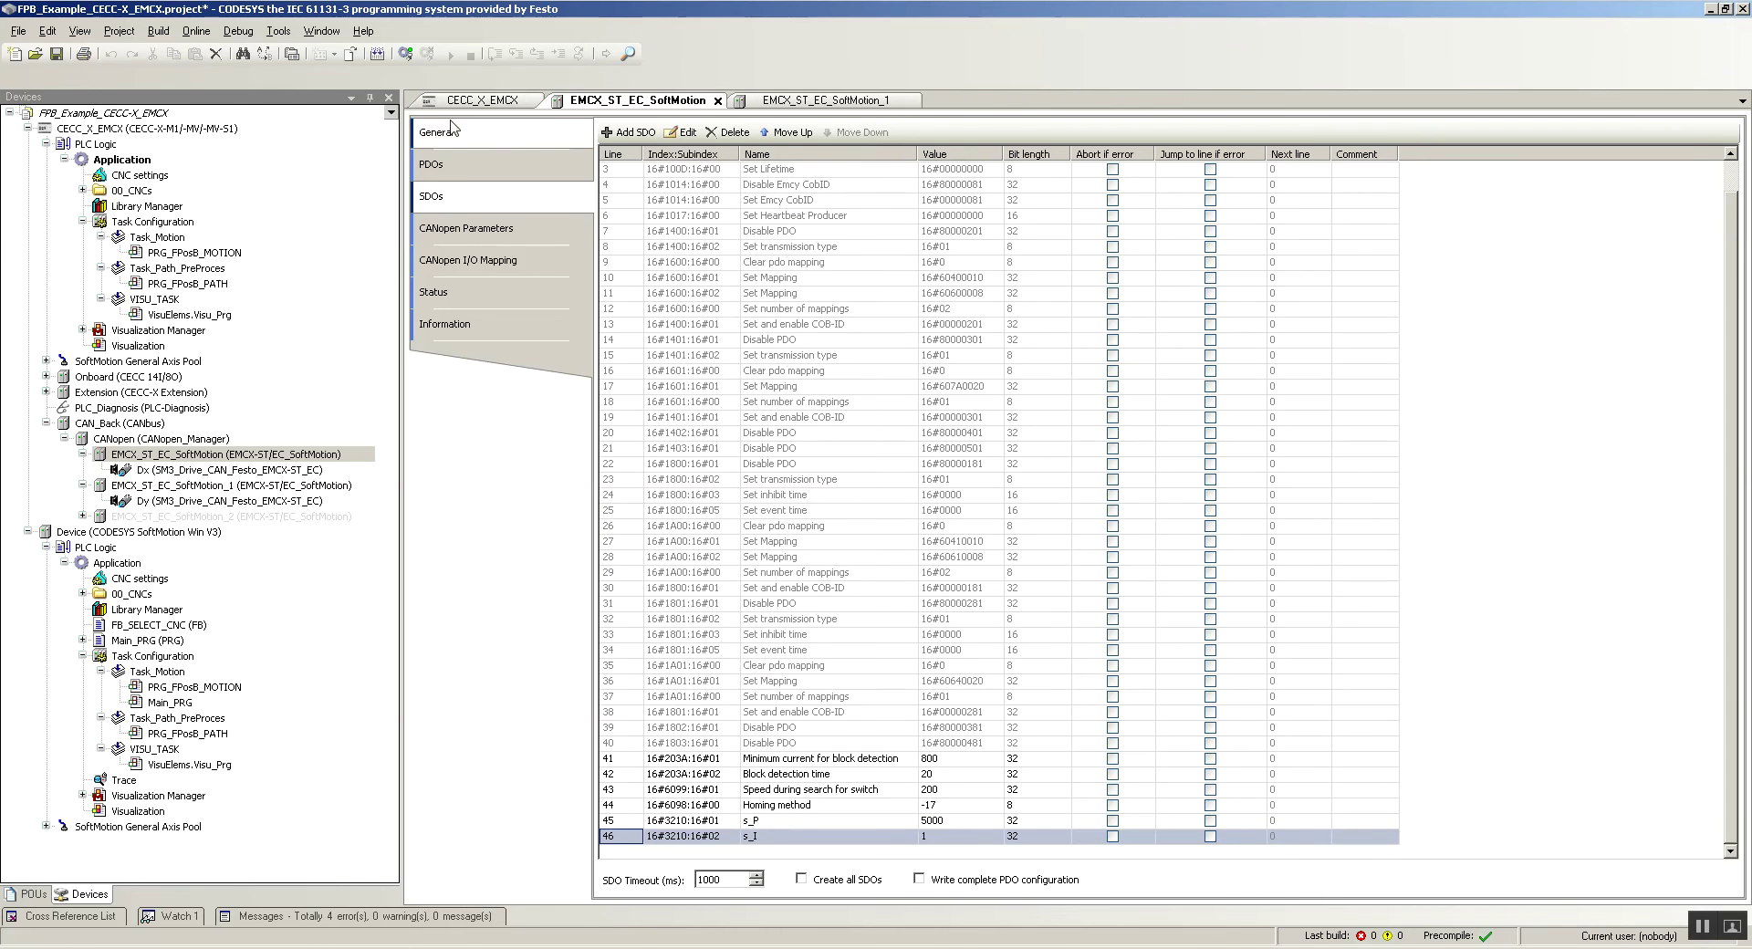
- Add an SDO to EMCX_ST_EC_SoftMotion for v_I (16#3210, subindex 16#4) from the Motor drive parameter set, with the value 0
{"action": "left_click", "coordinate": [629, 133]}
{"action": "scroll", "coordinate": [766, 474], "scroll_direction": "down", "scroll_amount": 20}
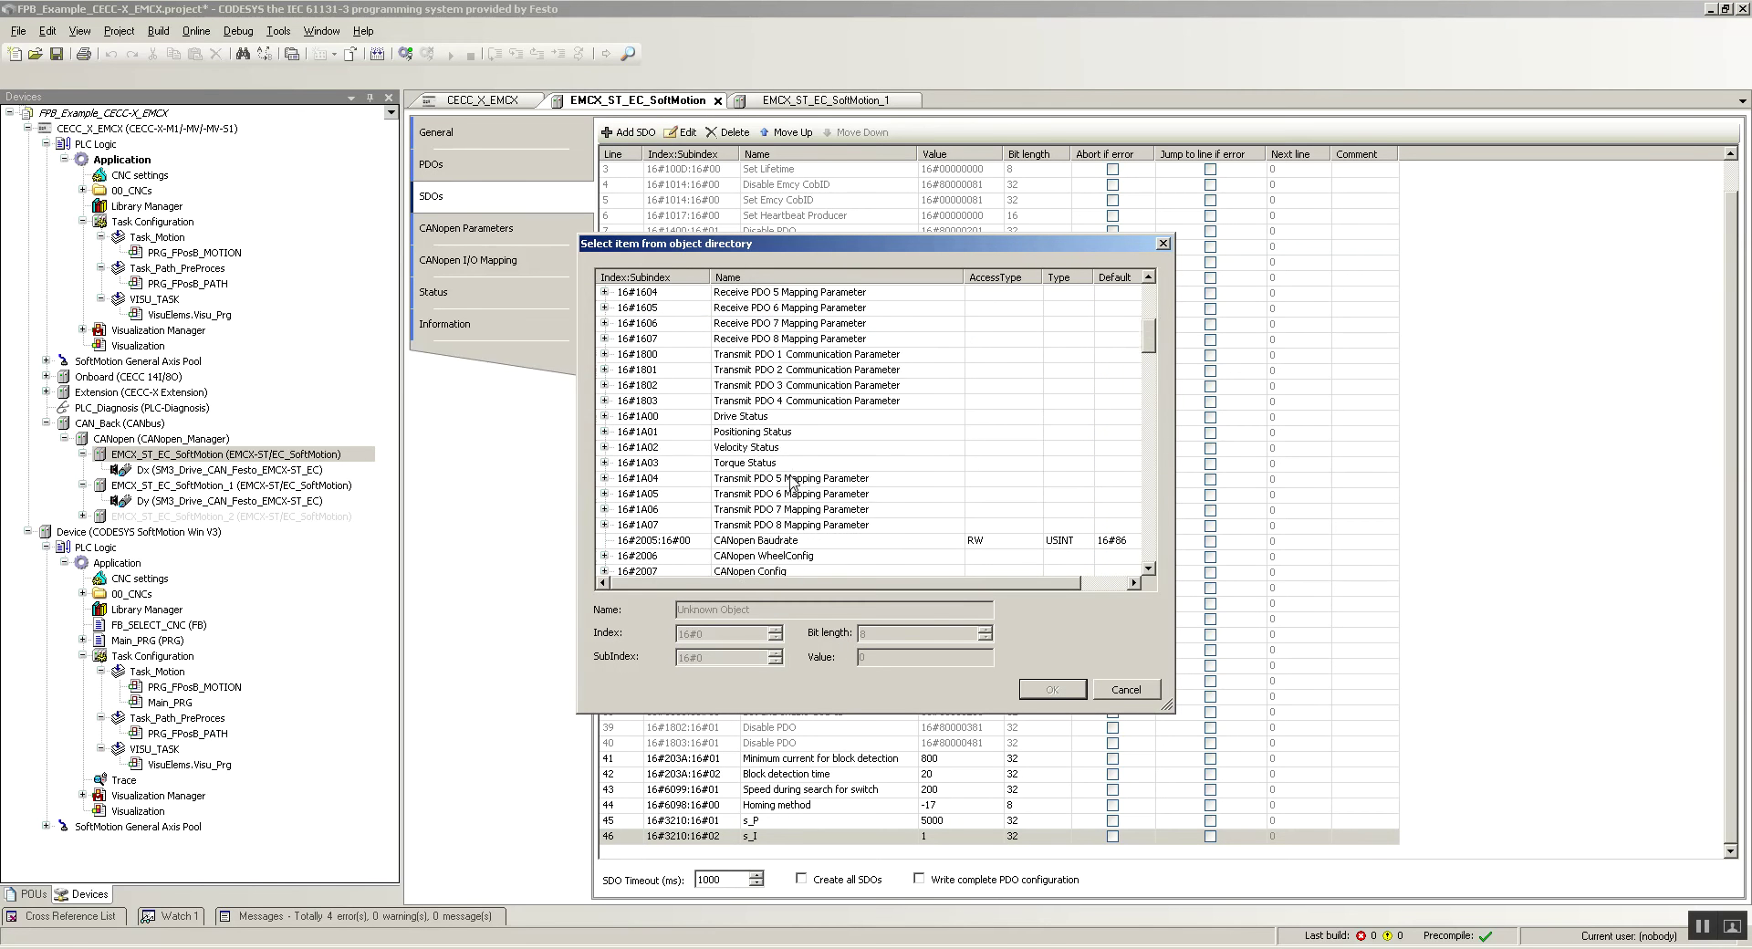
{"action": "scroll", "coordinate": [777, 471], "scroll_direction": "down", "scroll_amount": 2}
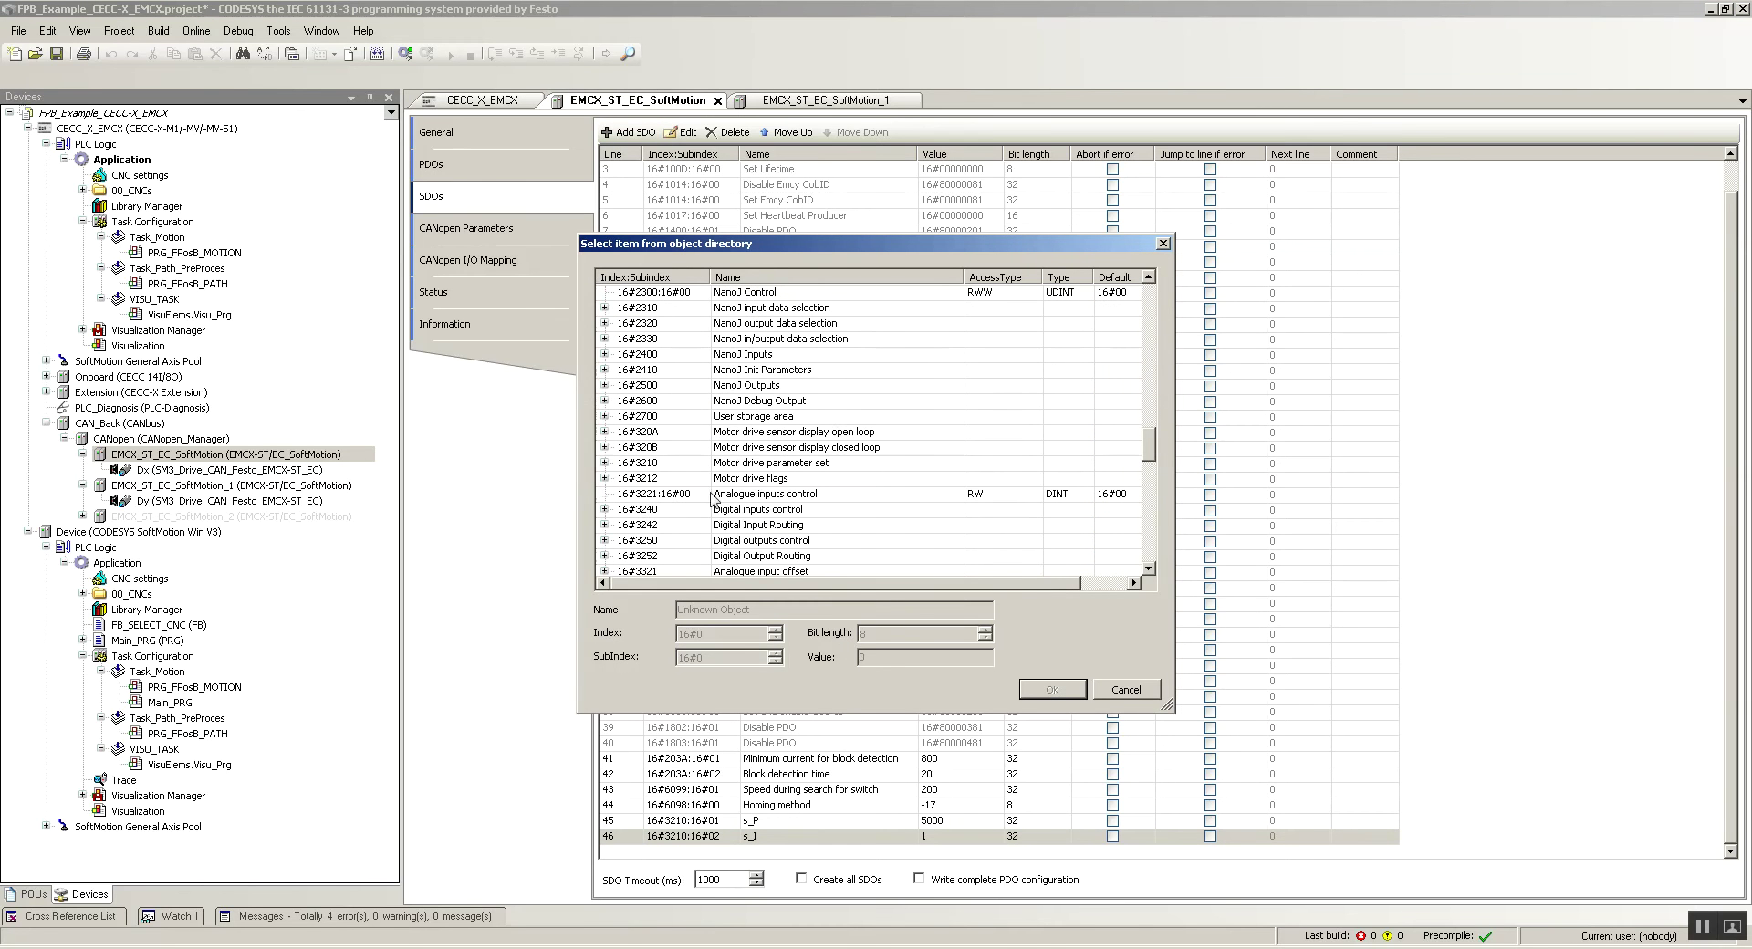
{"action": "left_click", "coordinate": [604, 463]}
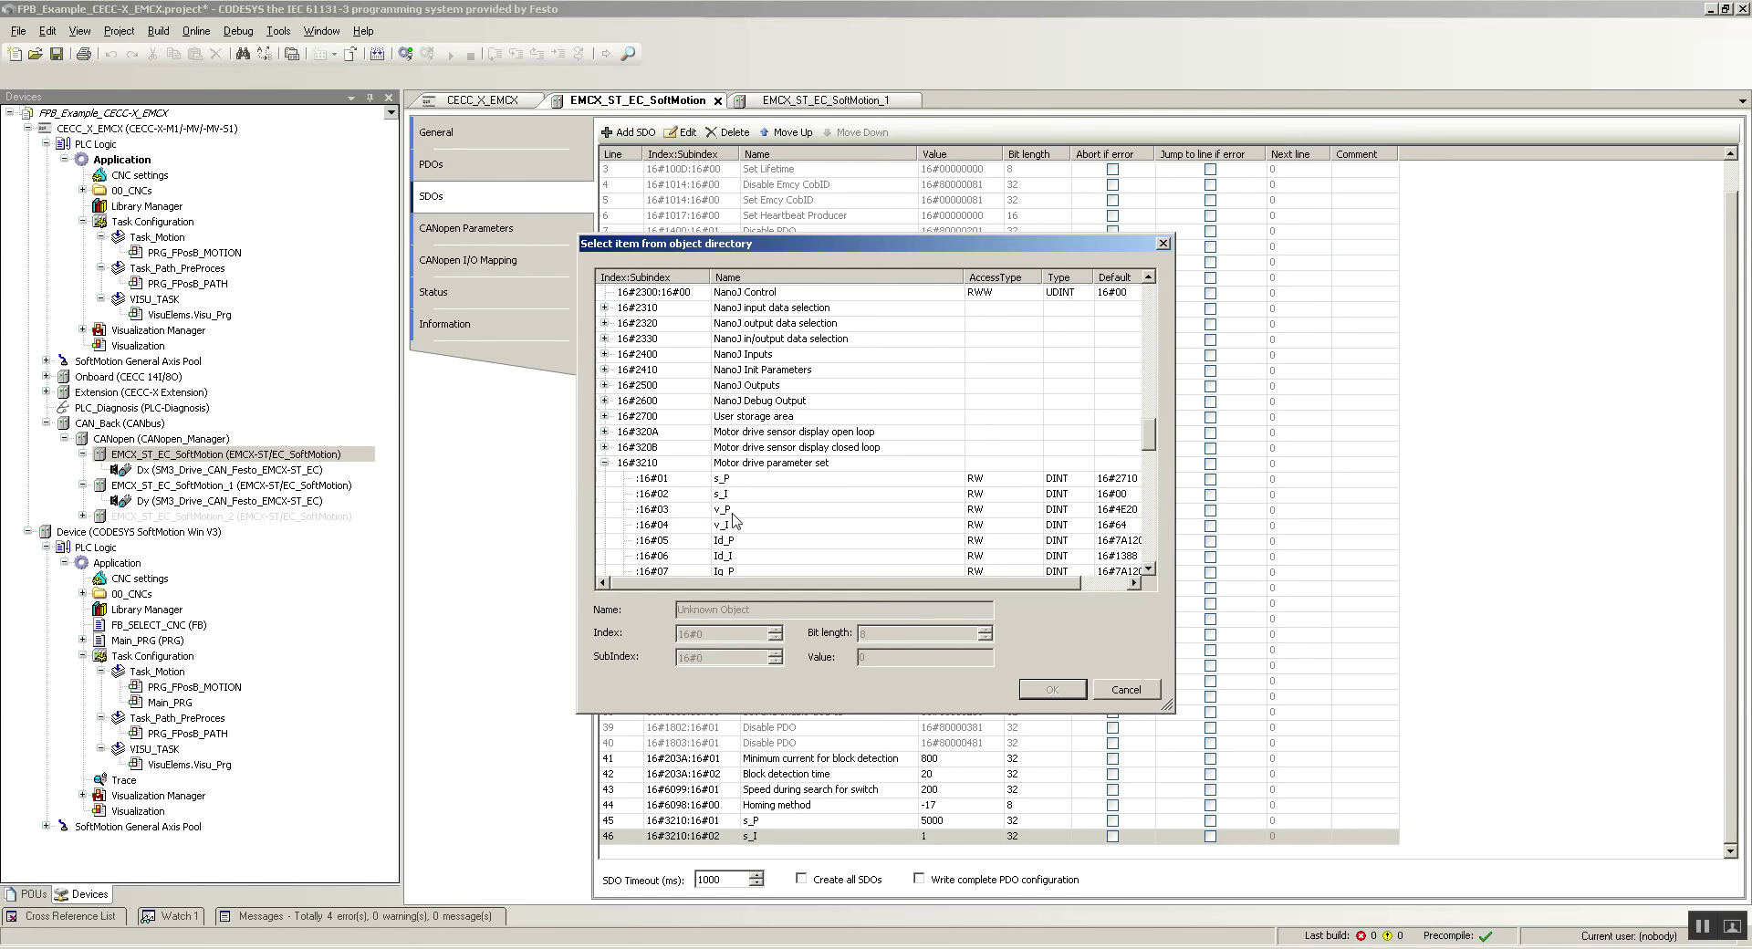
{"action": "left_click", "coordinate": [735, 528]}
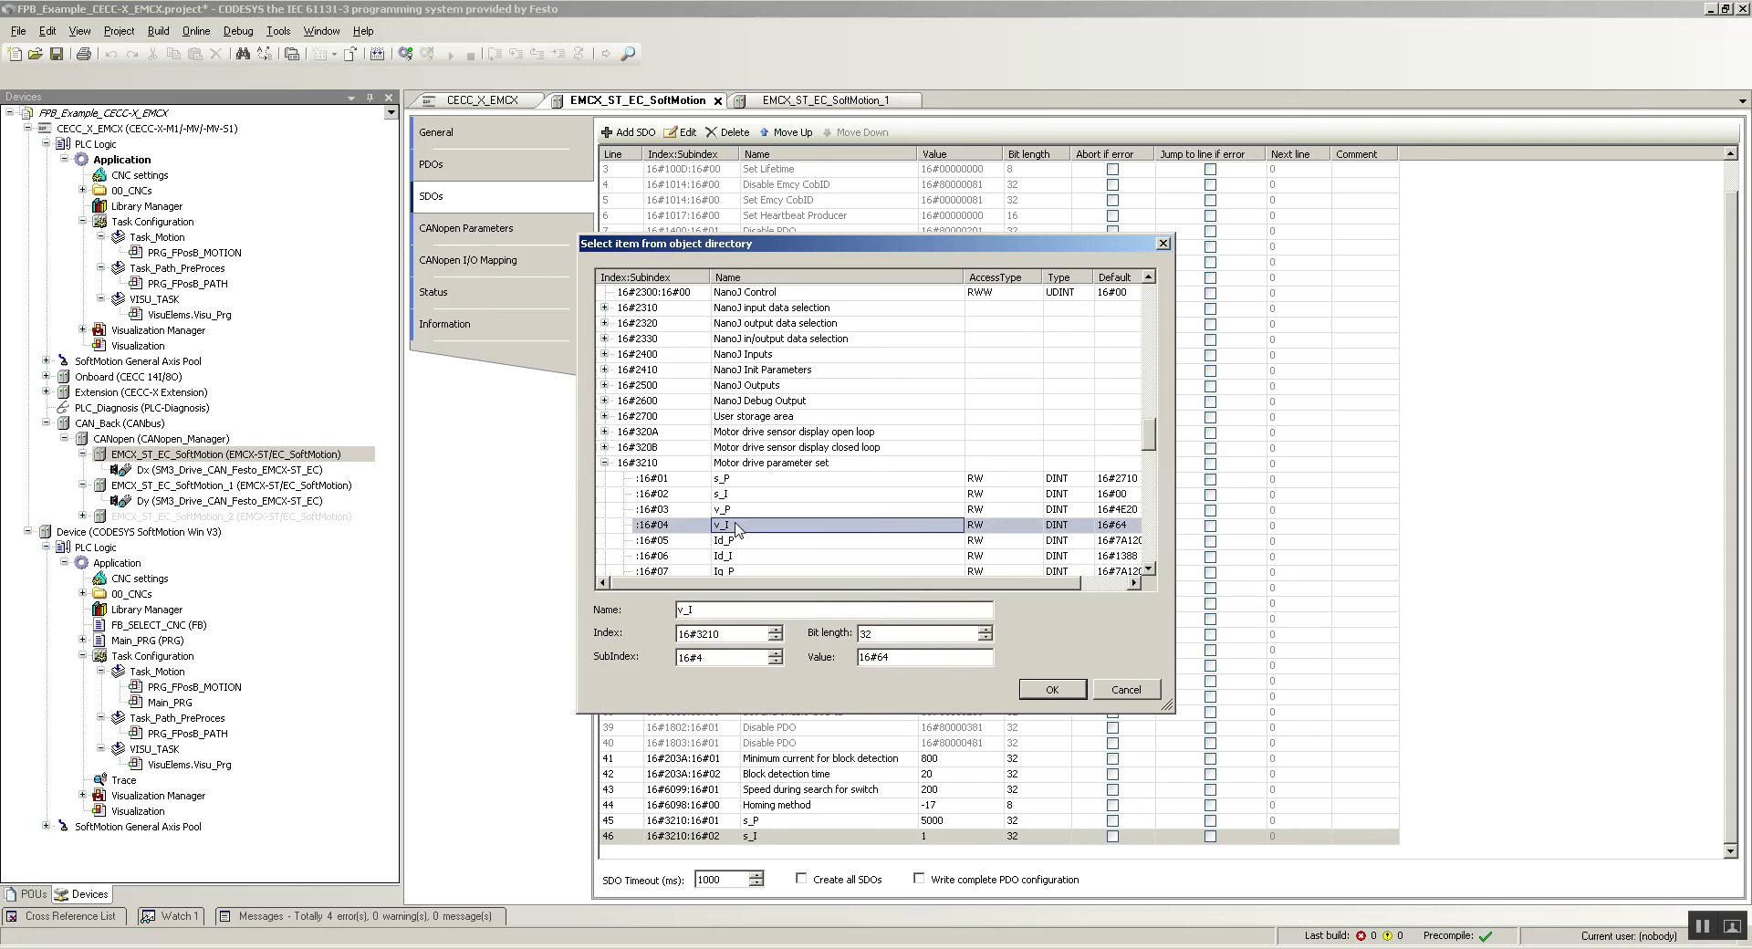
{"action": "key", "text": "Tab"}
{"action": "type", "text": "0"}
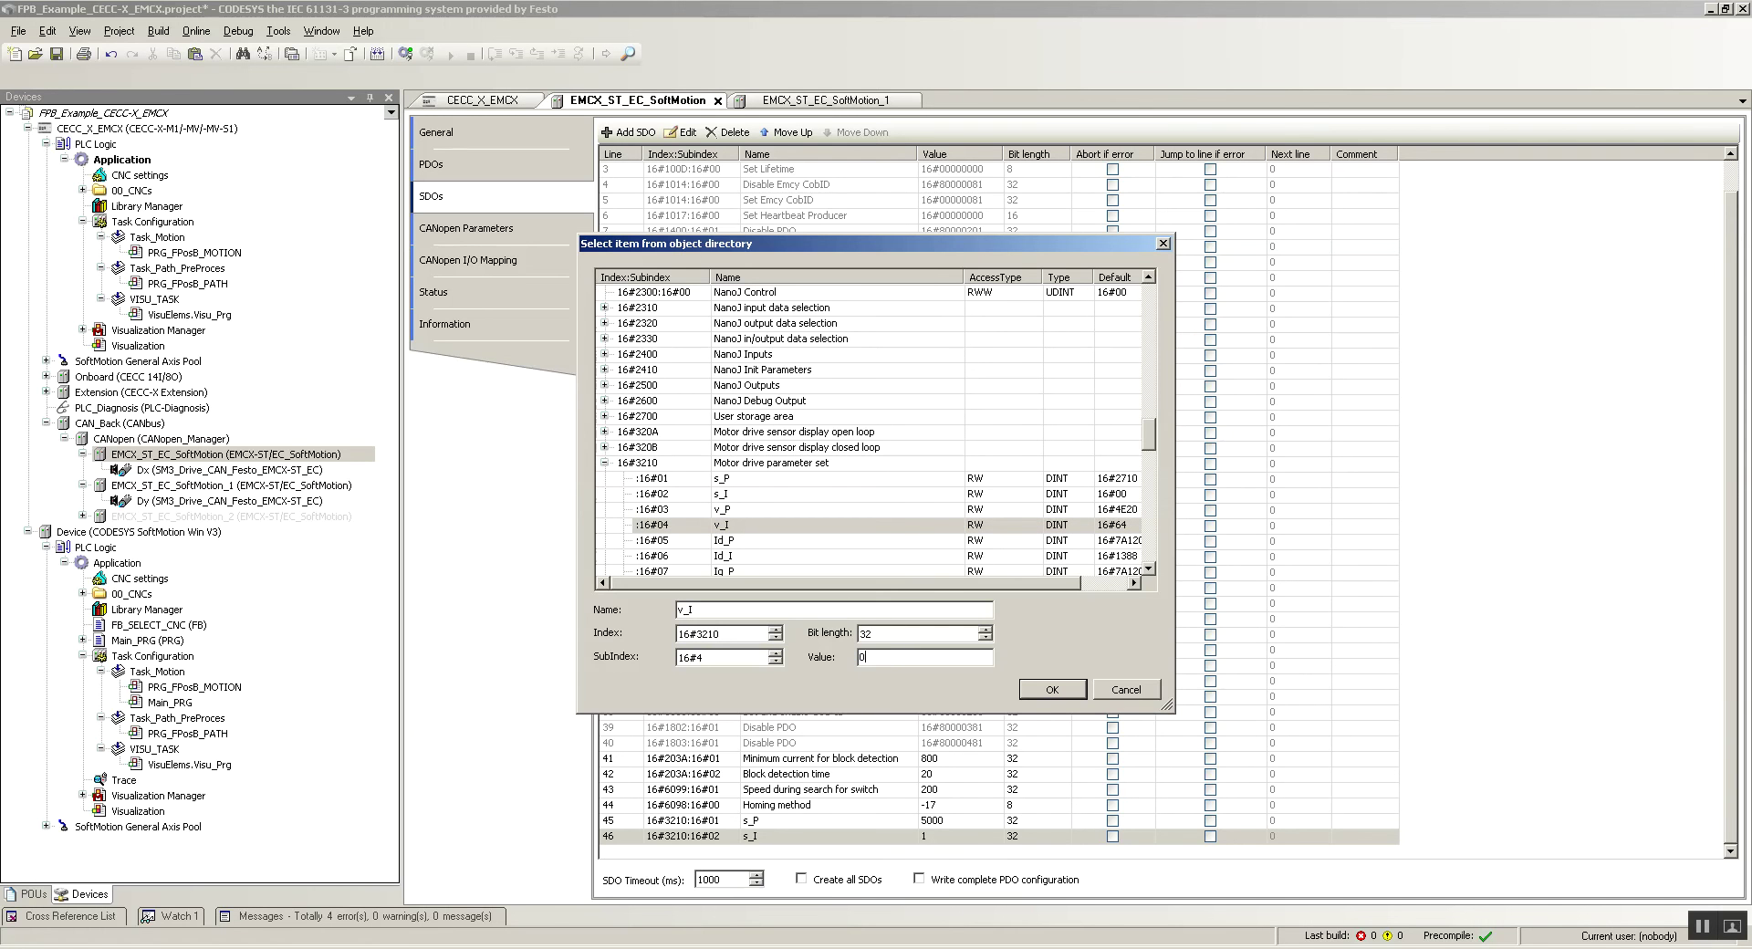
{"action": "left_click", "coordinate": [1051, 690]}
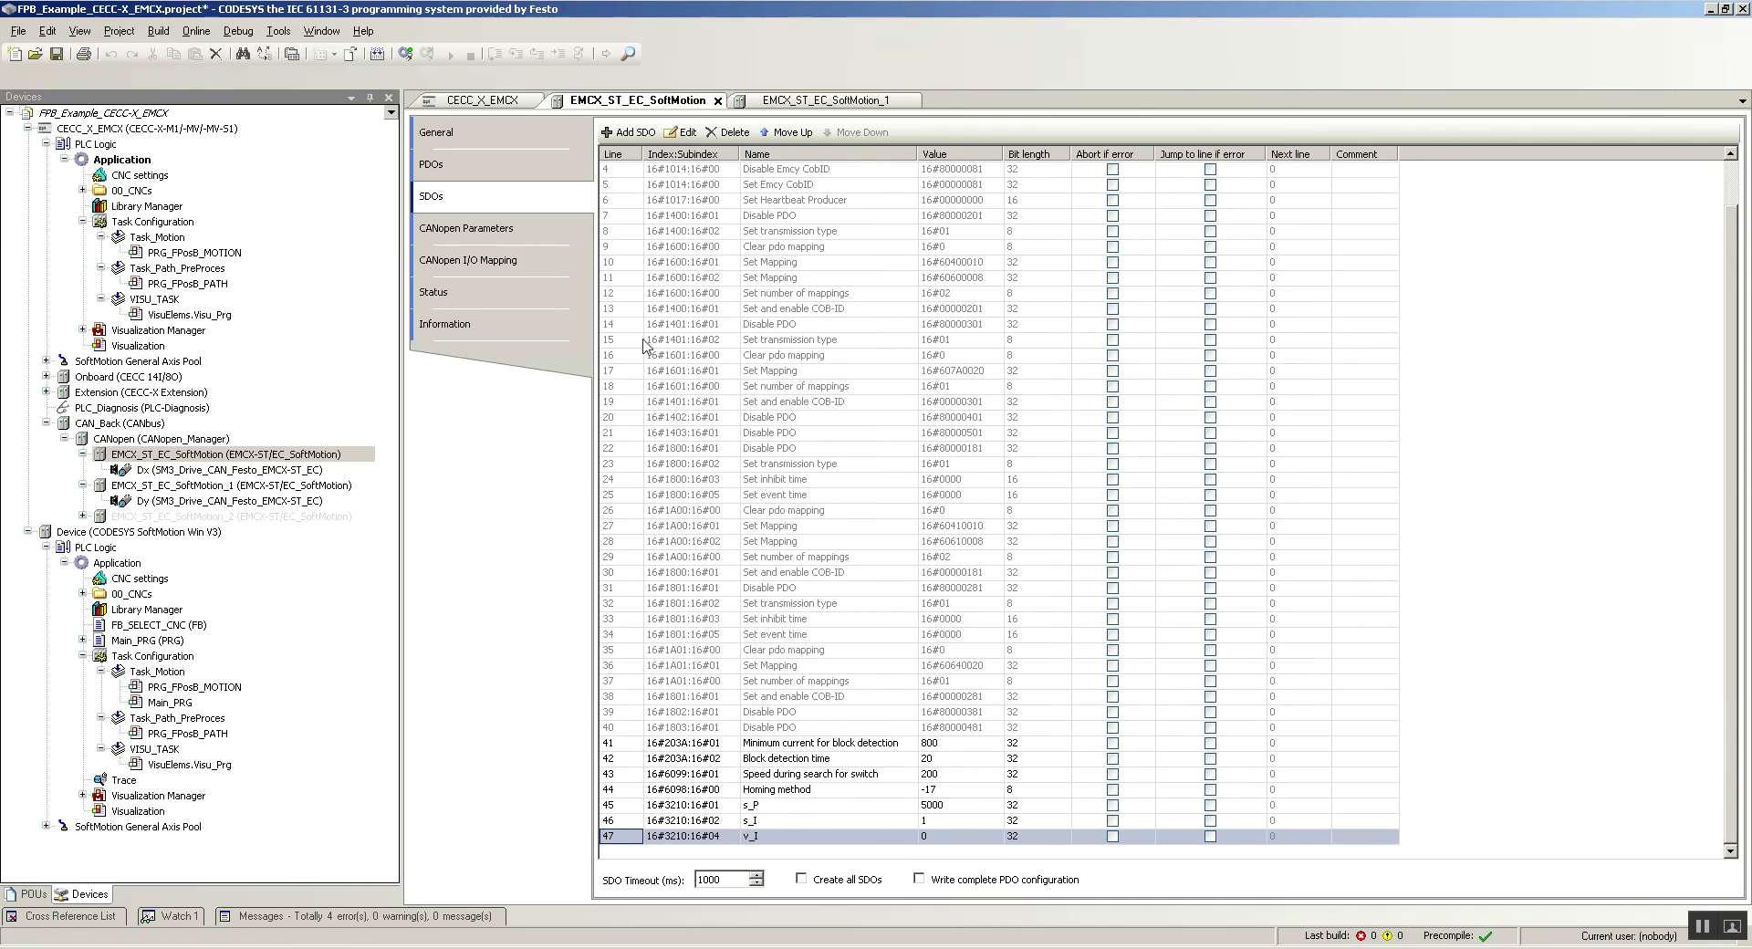
- Add an SDO to EMCX_ST_EC_SoftMotion_1 for s_P (16#3210, subindex 16#1) from the Motor drive parameter set, with the value 5000
{"action": "double_click", "coordinate": [188, 486]}
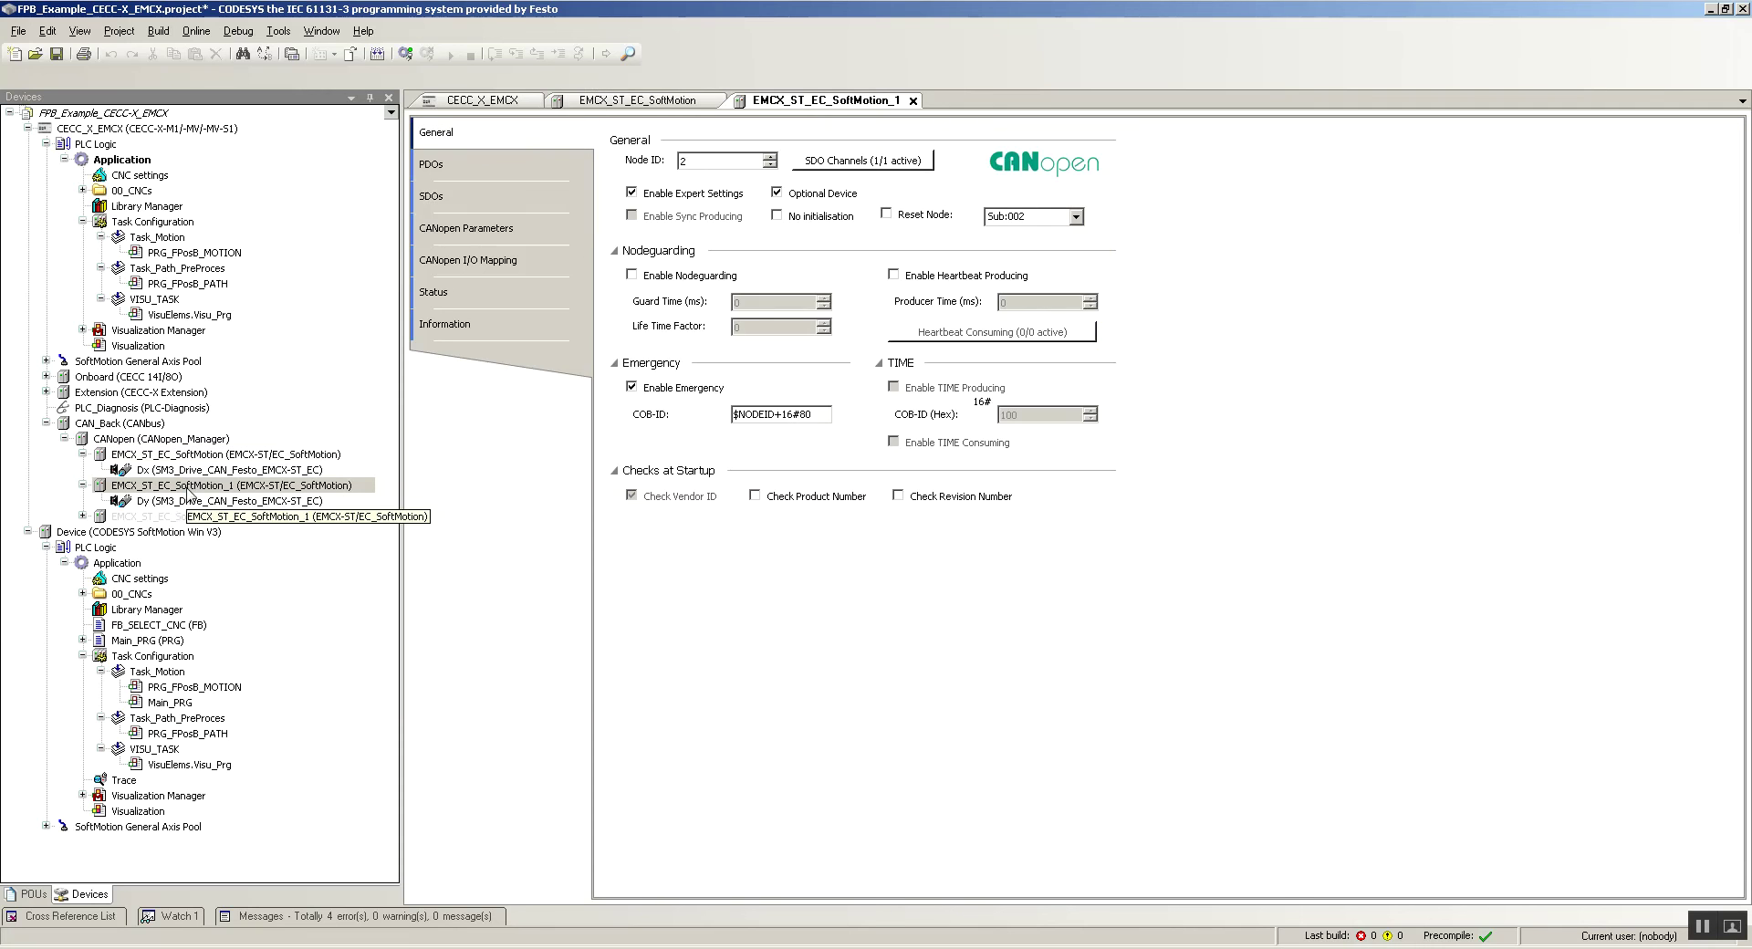
{"action": "left_click", "coordinate": [433, 196]}
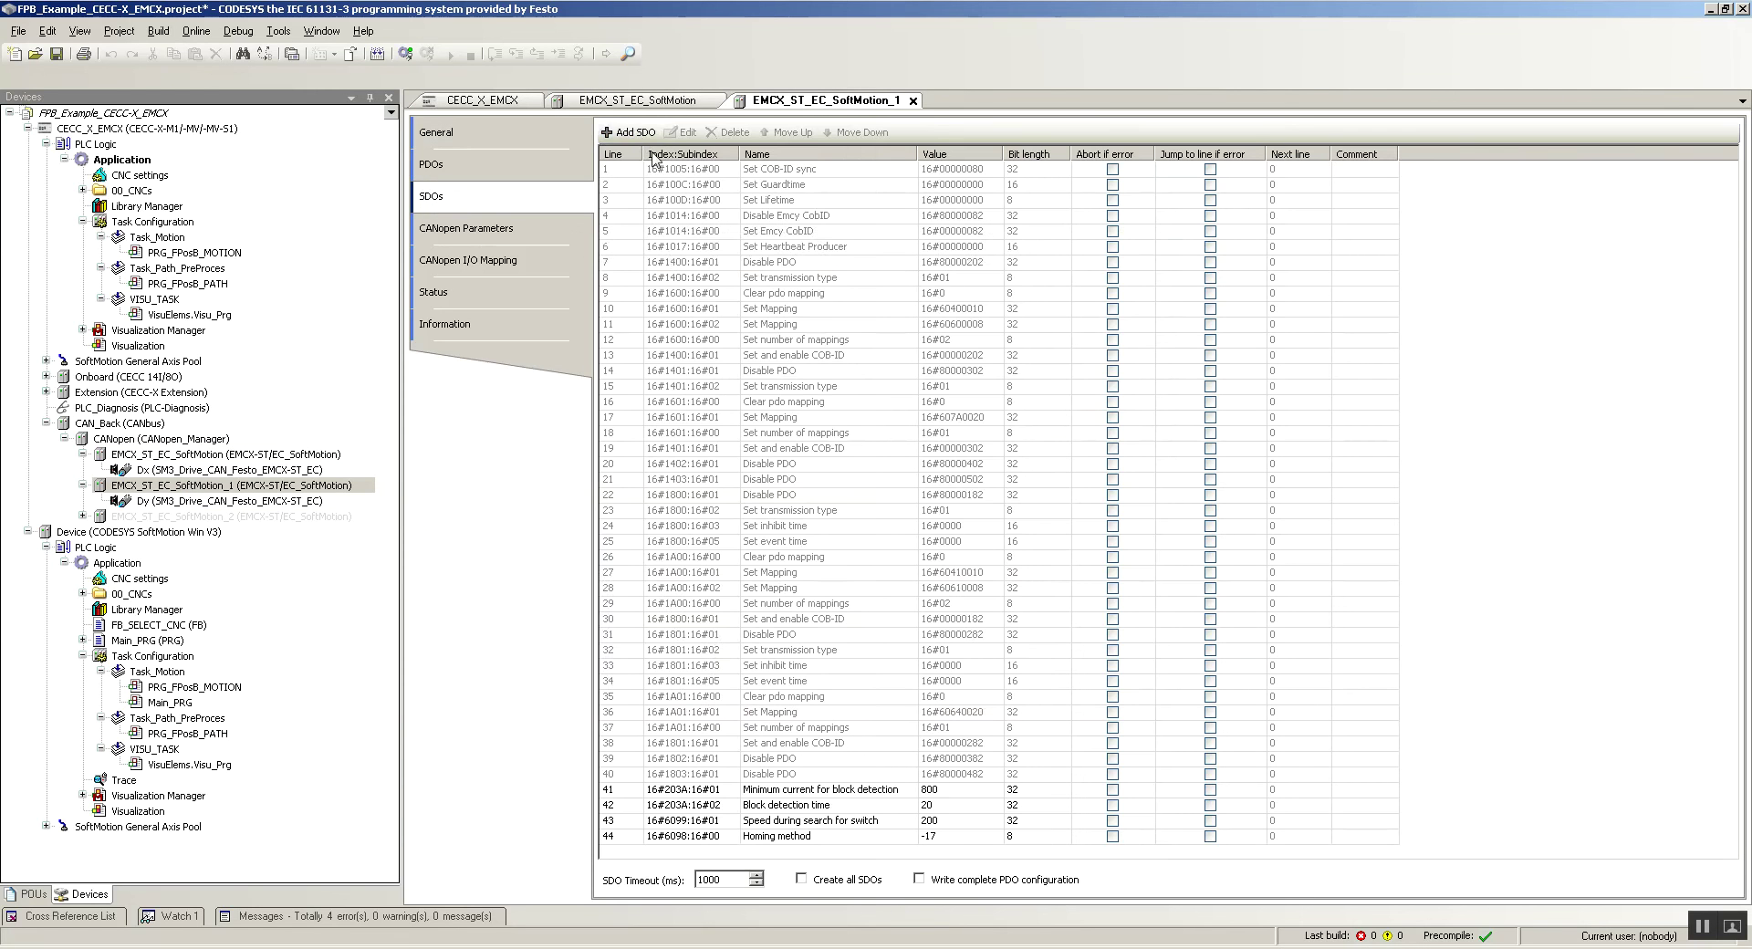
{"action": "left_click", "coordinate": [629, 132]}
{"action": "scroll", "coordinate": [849, 457], "scroll_direction": "down", "scroll_amount": 10}
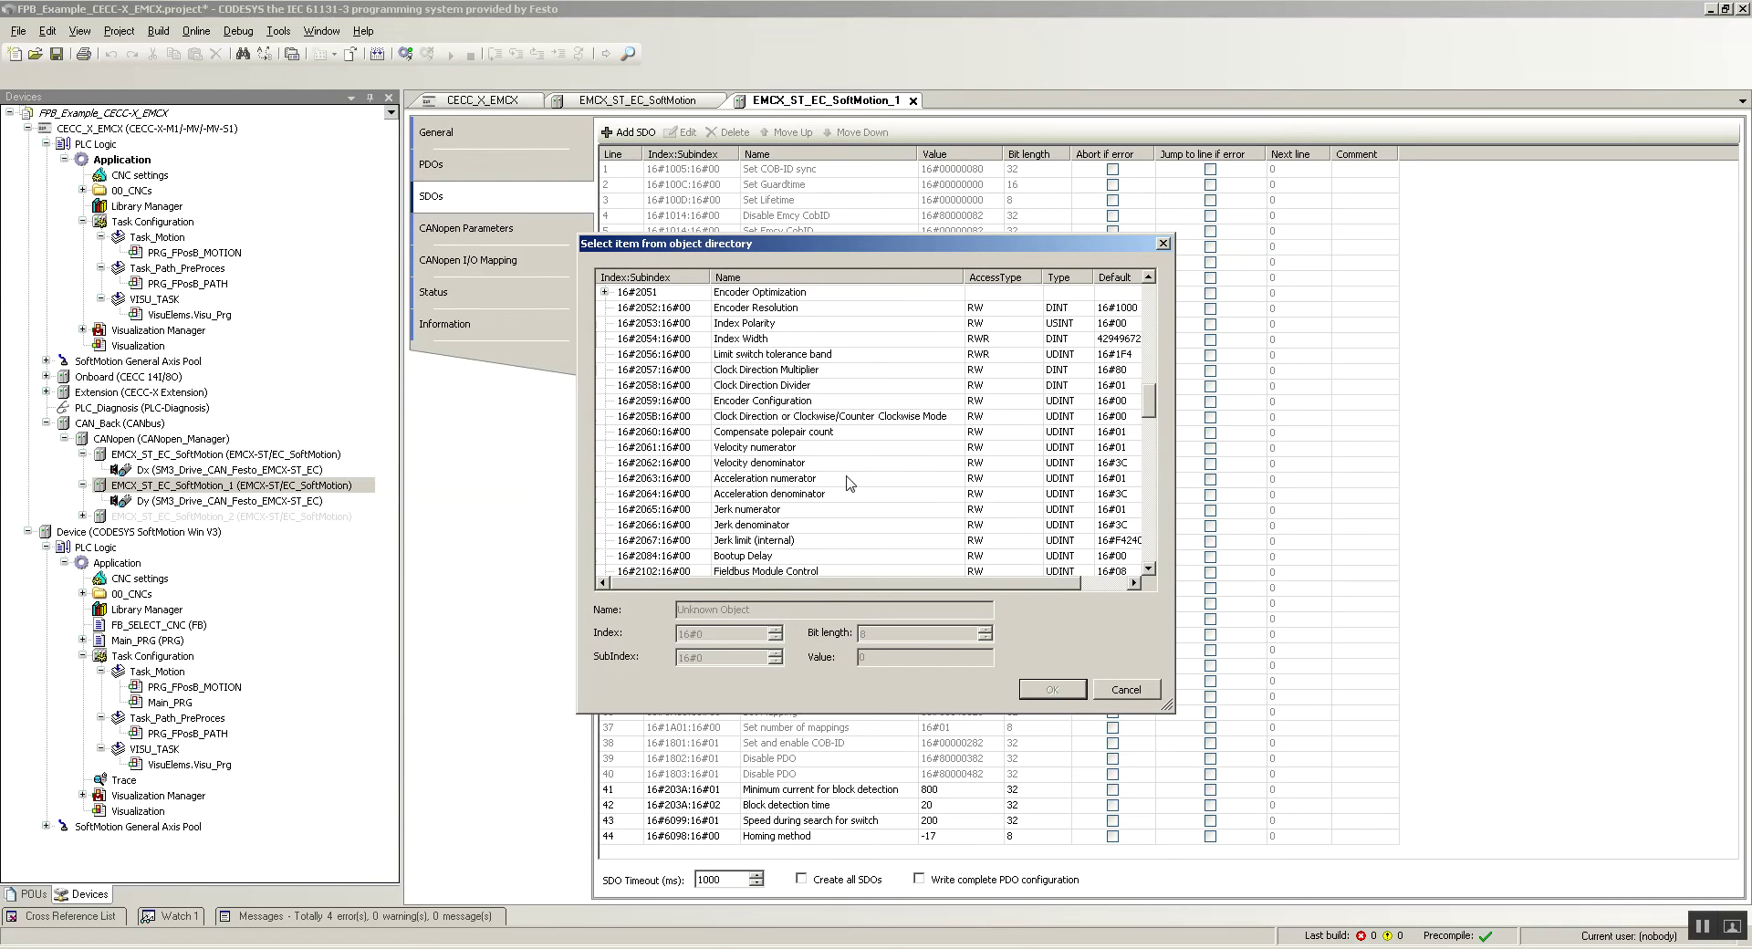
{"action": "scroll", "coordinate": [849, 480], "scroll_direction": "down", "scroll_amount": 5}
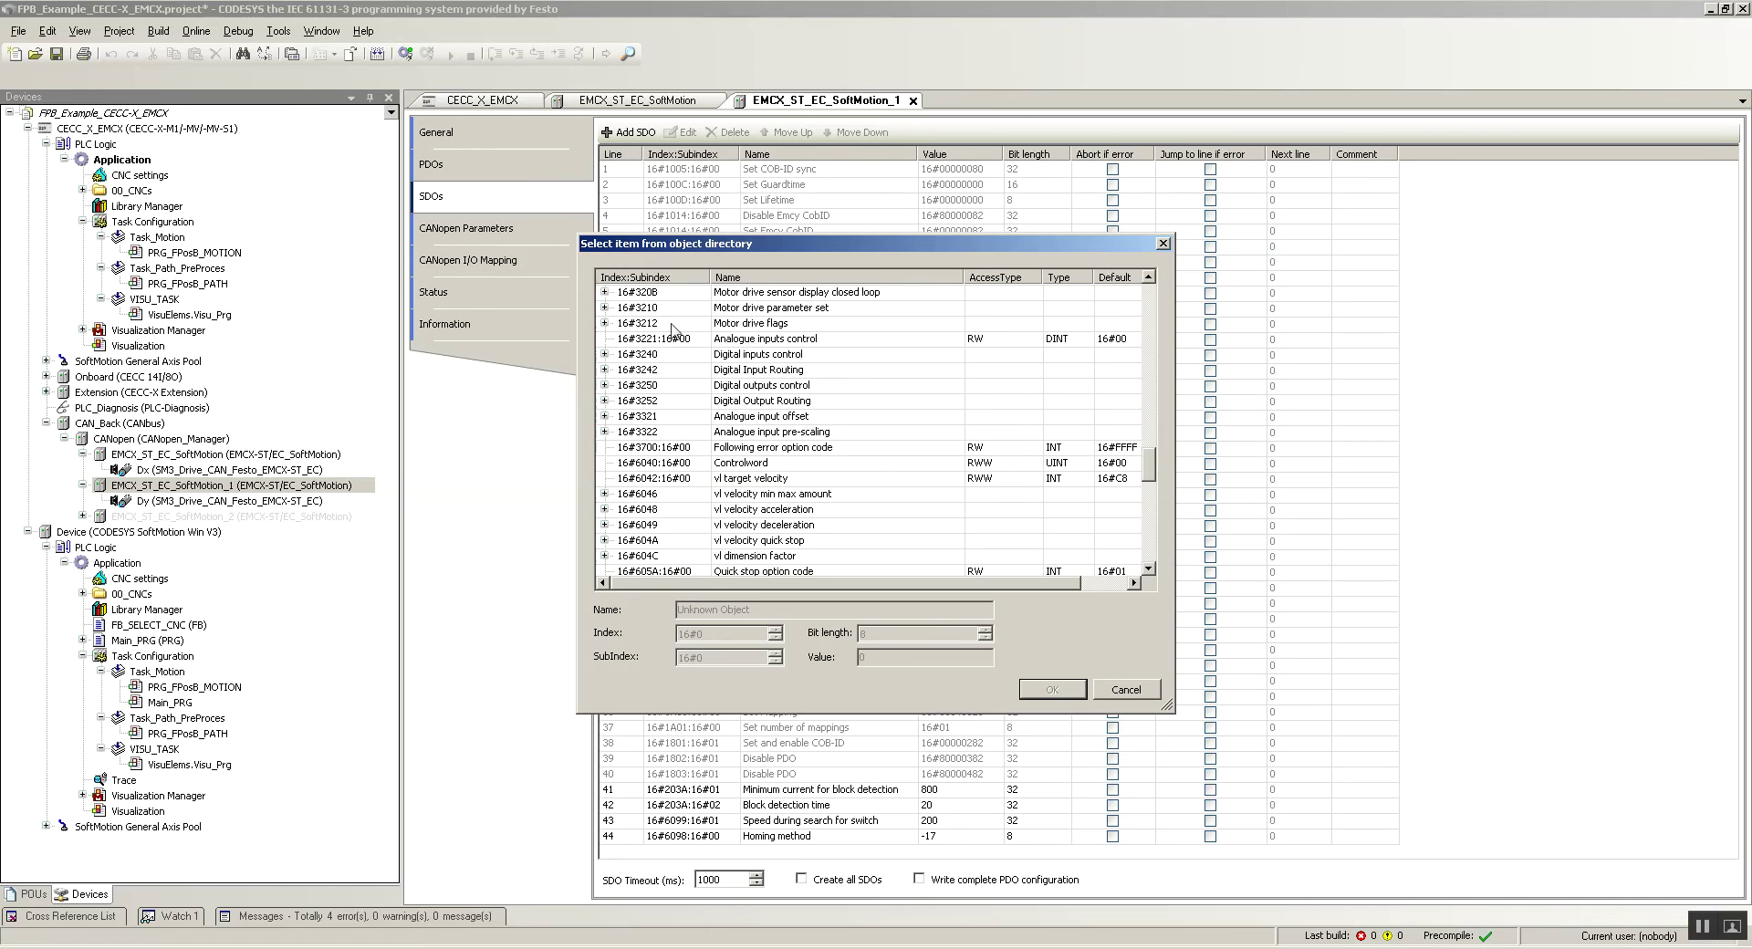
{"action": "left_click", "coordinate": [775, 310]}
{"action": "left_click", "coordinate": [604, 308]}
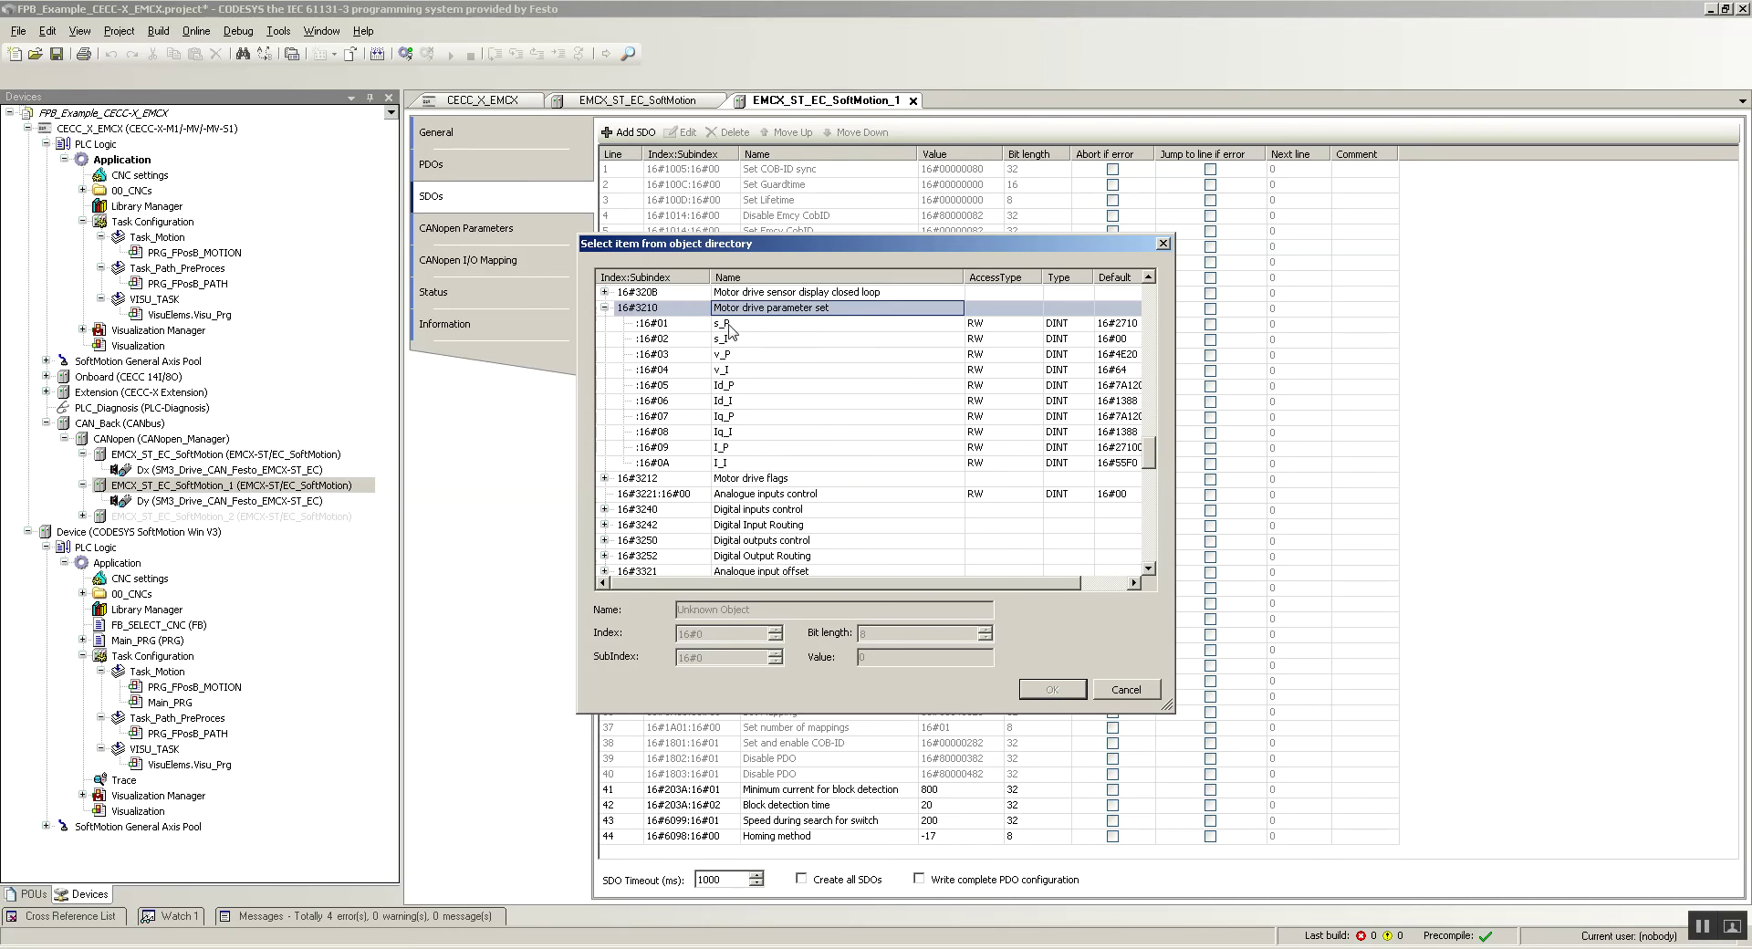
{"action": "left_click", "coordinate": [731, 325]}
{"action": "type", "text": "5000"}
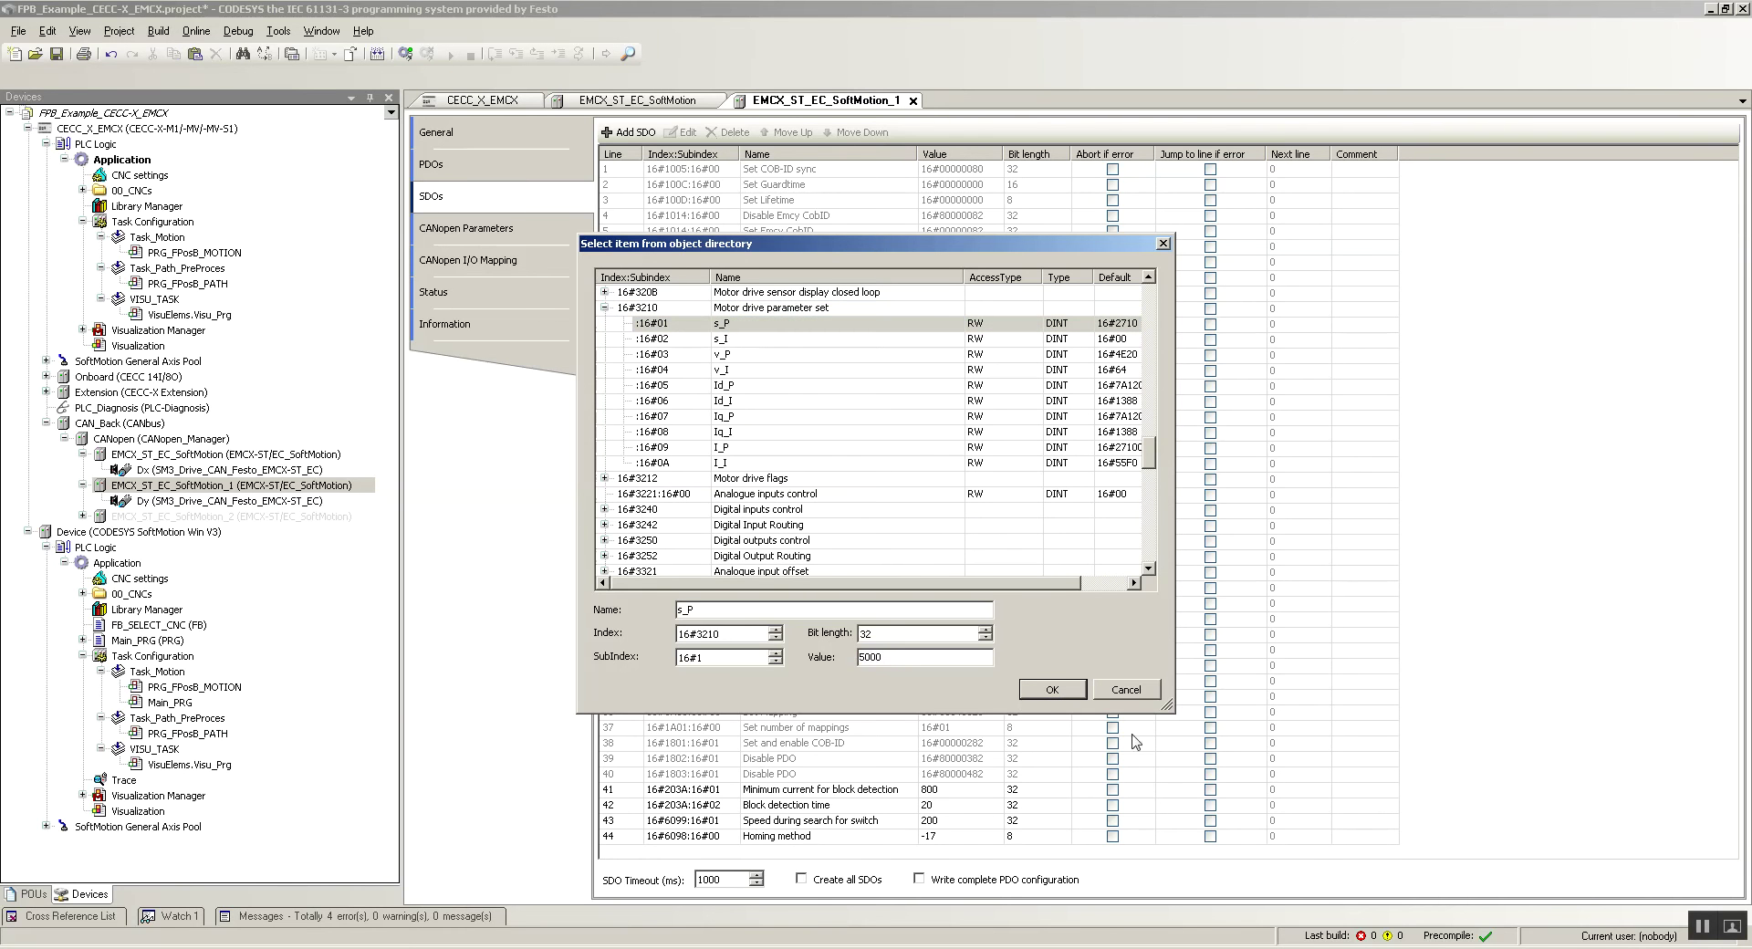
{"action": "left_click", "coordinate": [1052, 689]}
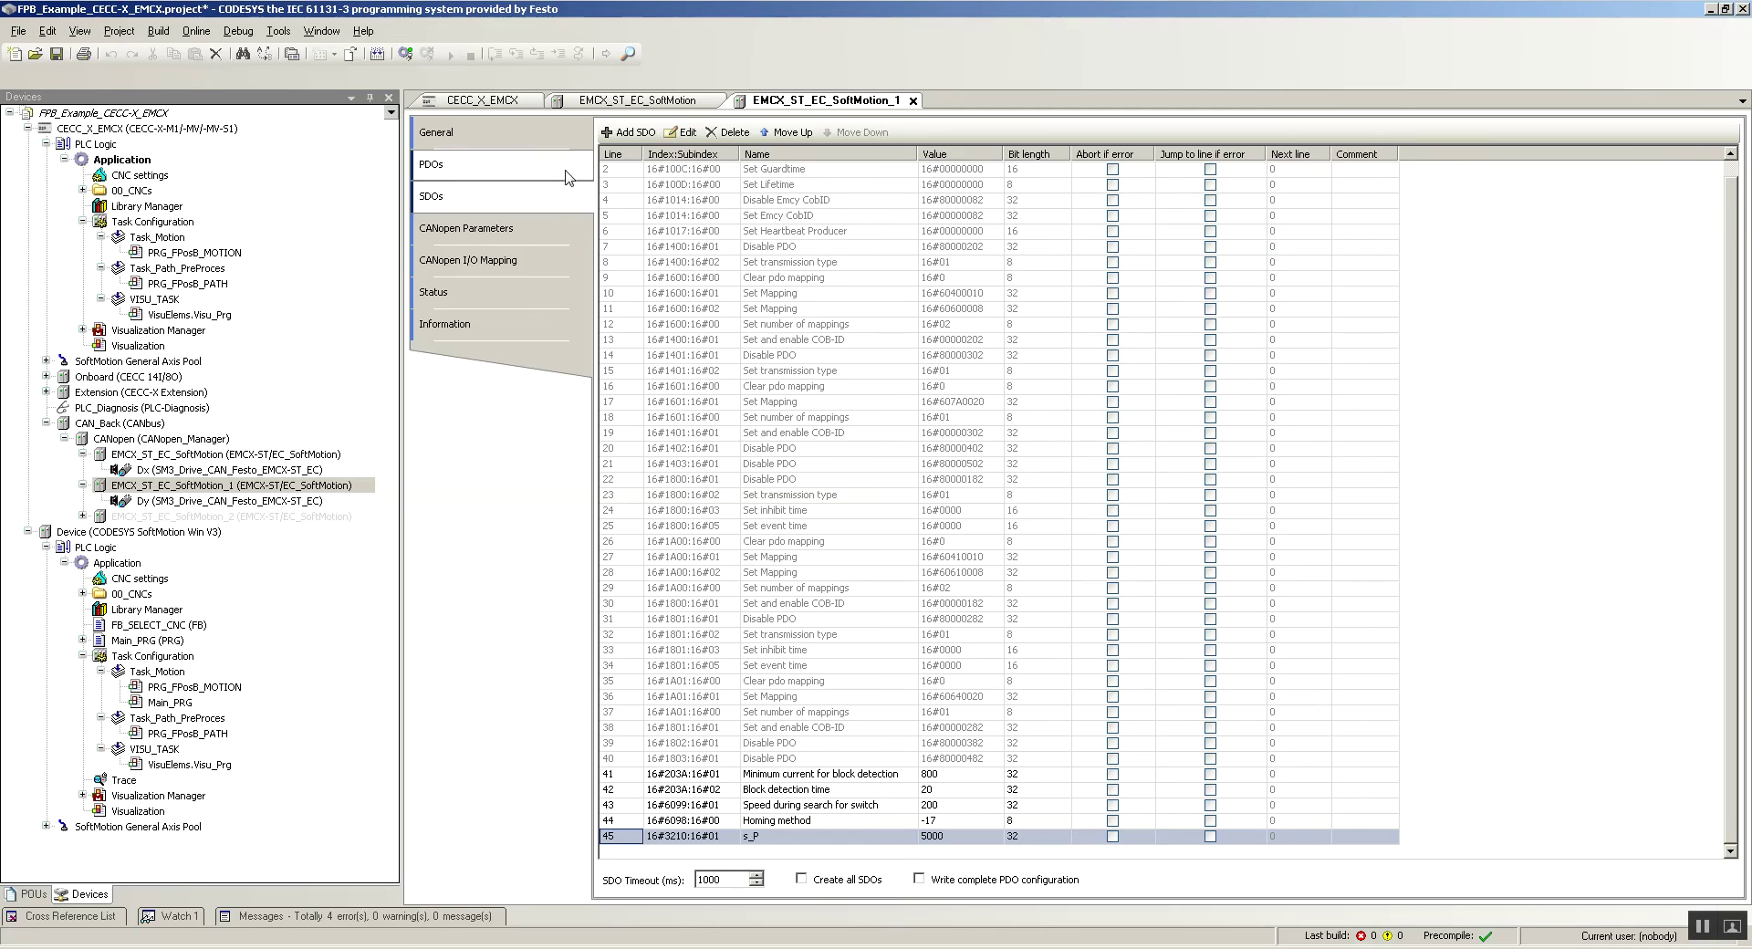
- Add an SDO to EMCX_ST_EC_SoftMotion_1 for s_I (16#3210, subindex 16#2) from the Motor drive parameter set, with the value 1
{"action": "left_click", "coordinate": [629, 133]}
{"action": "left_click", "coordinate": [739, 385]}
{"action": "scroll", "coordinate": [771, 423], "scroll_direction": "down", "scroll_amount": 15}
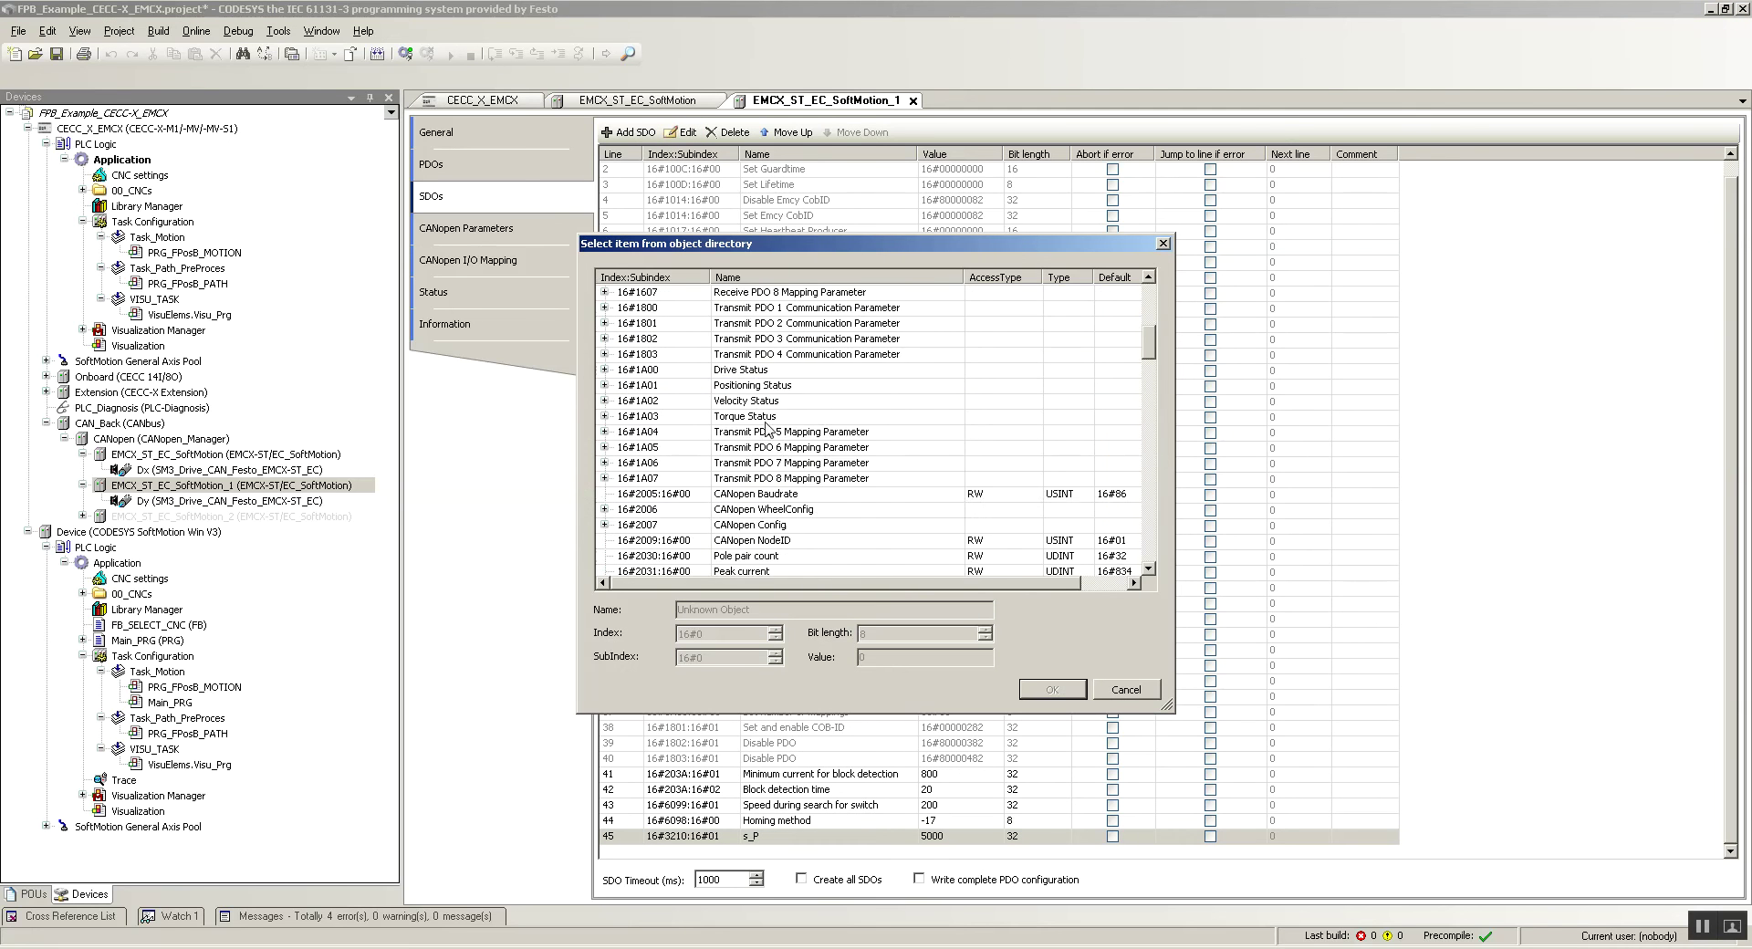
{"action": "scroll", "coordinate": [771, 423], "scroll_direction": "down", "scroll_amount": 3}
{"action": "left_click", "coordinate": [605, 495]}
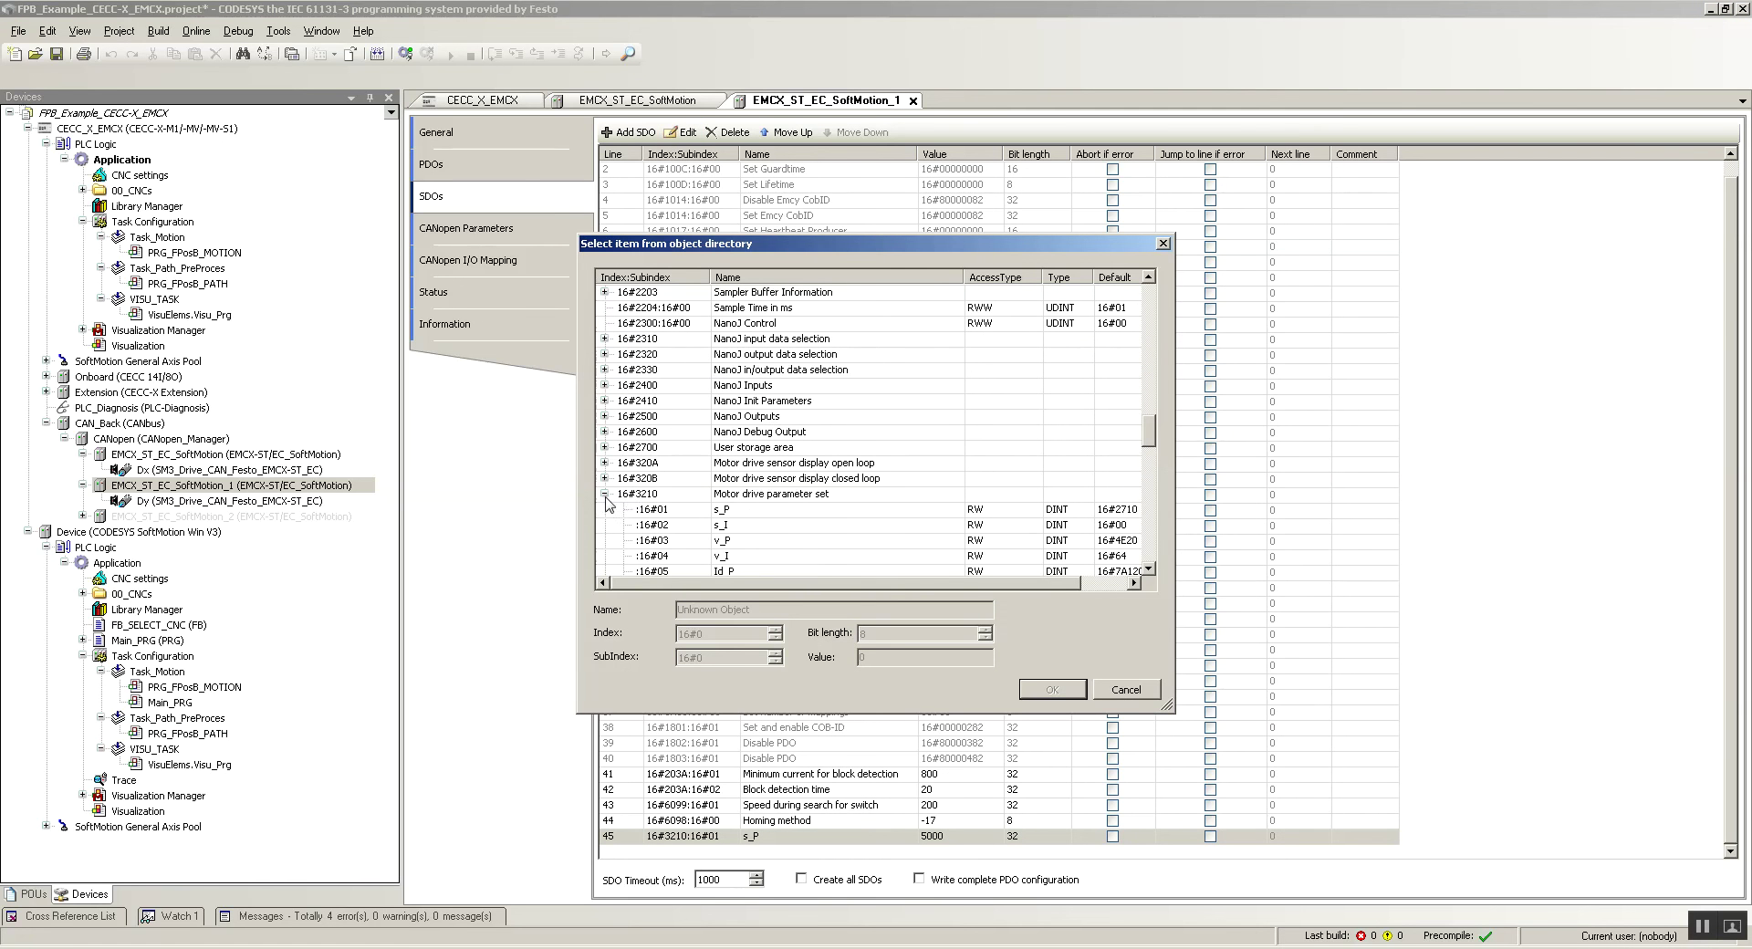
{"action": "left_click", "coordinate": [728, 527]}
{"action": "left_click_drag", "start_coordinate": [914, 658], "coordinate": [797, 644]}
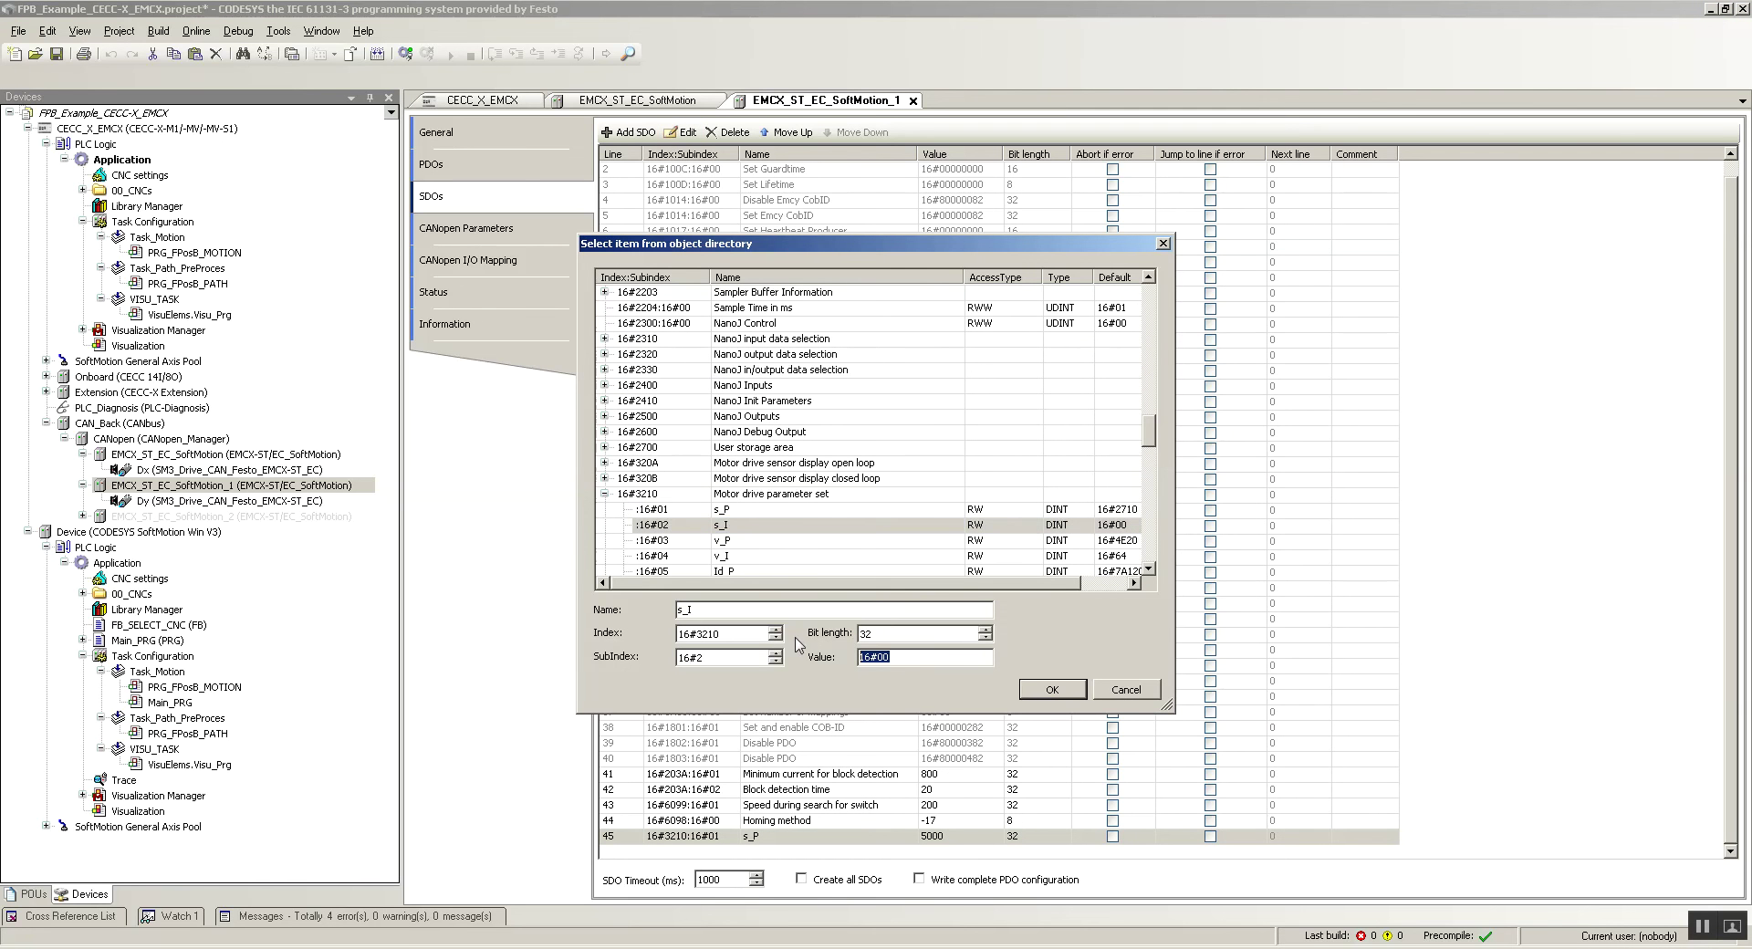
{"action": "type", "text": "1"}
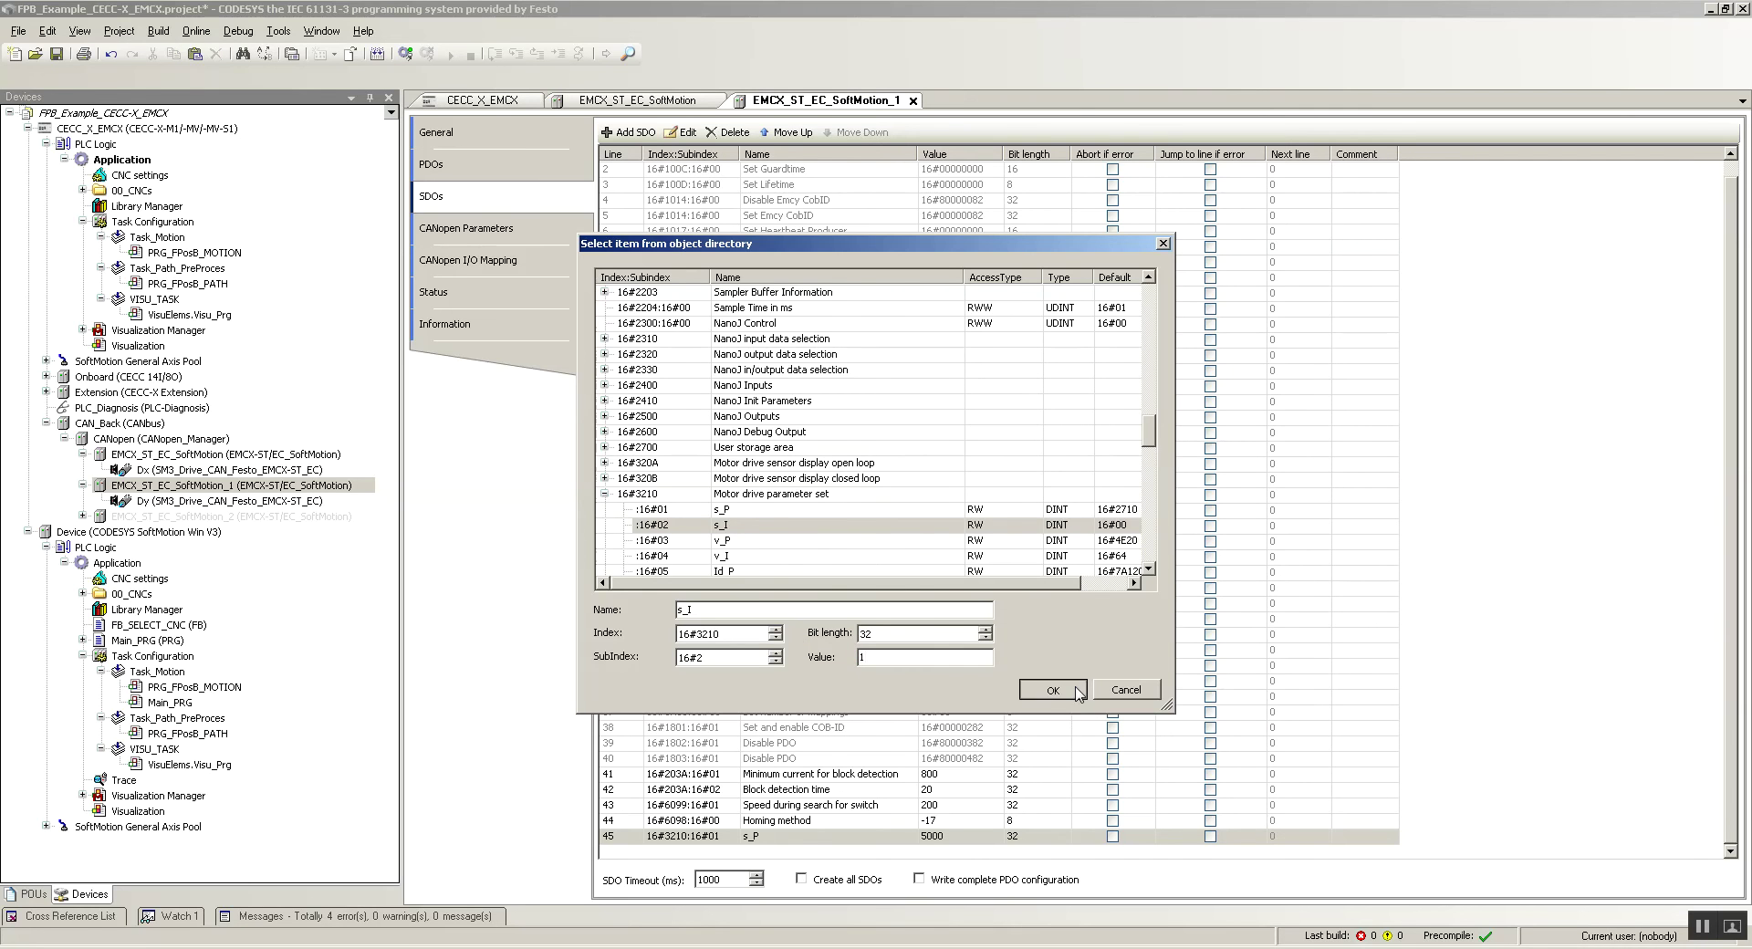
{"action": "left_click", "coordinate": [1045, 689]}
- Add an SDO to EMCX_ST_EC_SoftMotion_1 for v_I (16#3210, subindex 16#4) from the Motor drive parameter set, with the value 0
{"action": "left_click", "coordinate": [616, 132]}
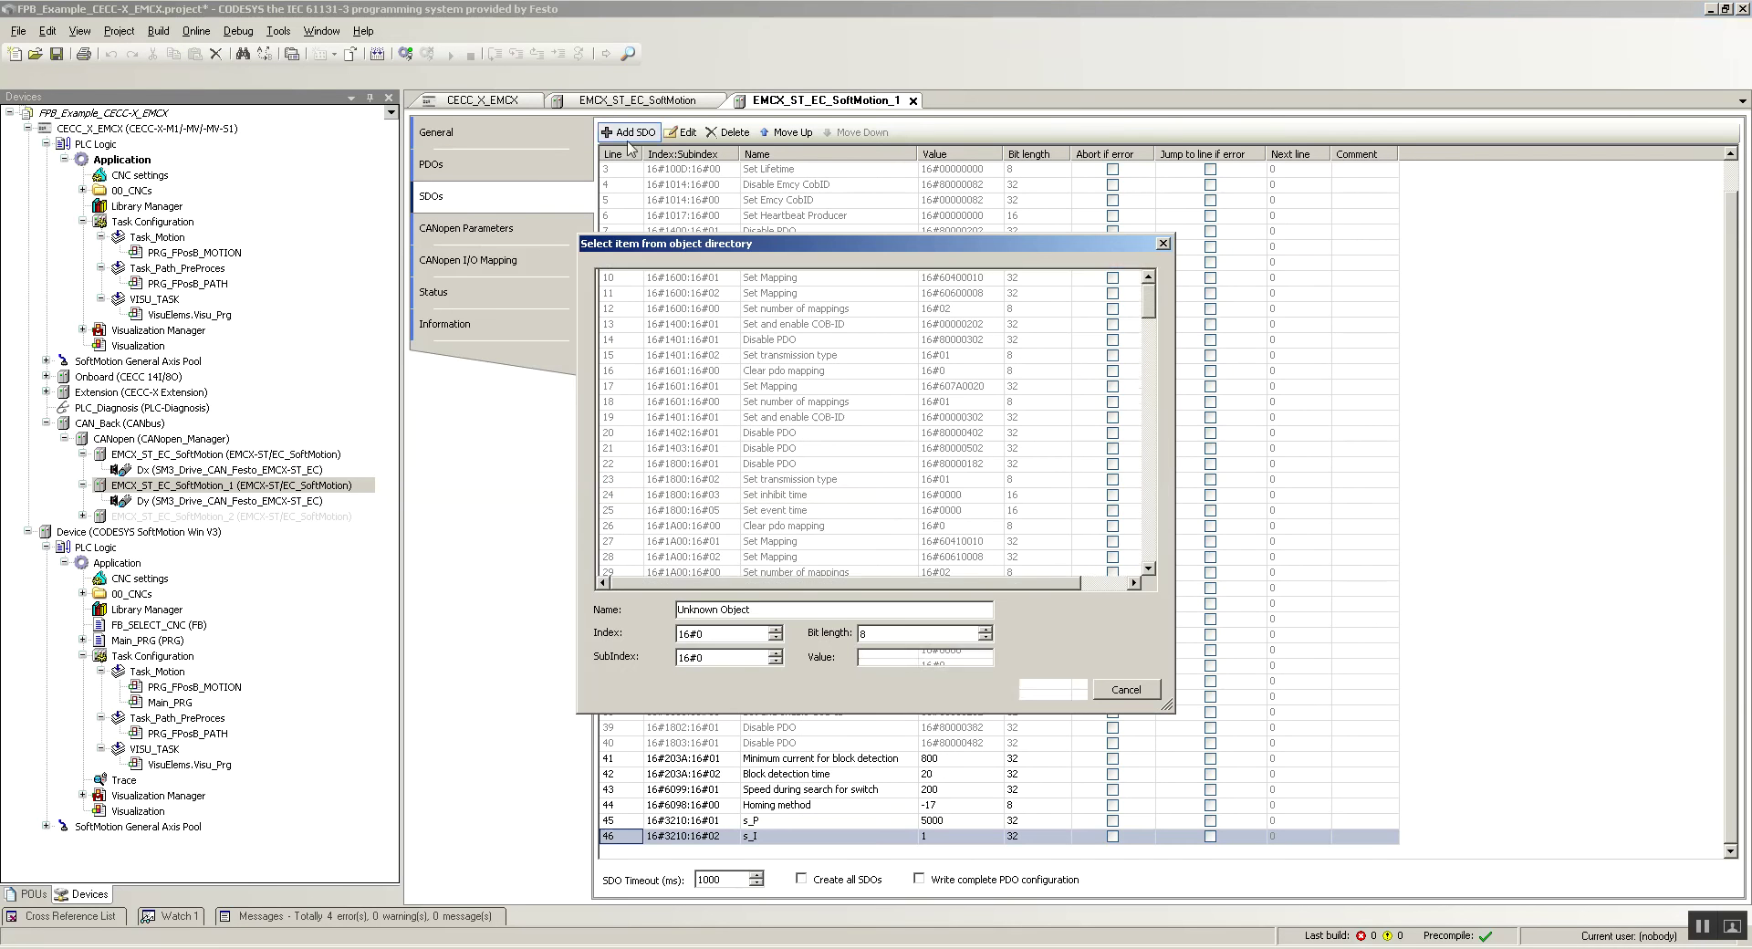
{"action": "scroll", "coordinate": [833, 475], "scroll_direction": "down", "scroll_amount": 10}
{"action": "scroll", "coordinate": [833, 475], "scroll_direction": "down", "scroll_amount": 10}
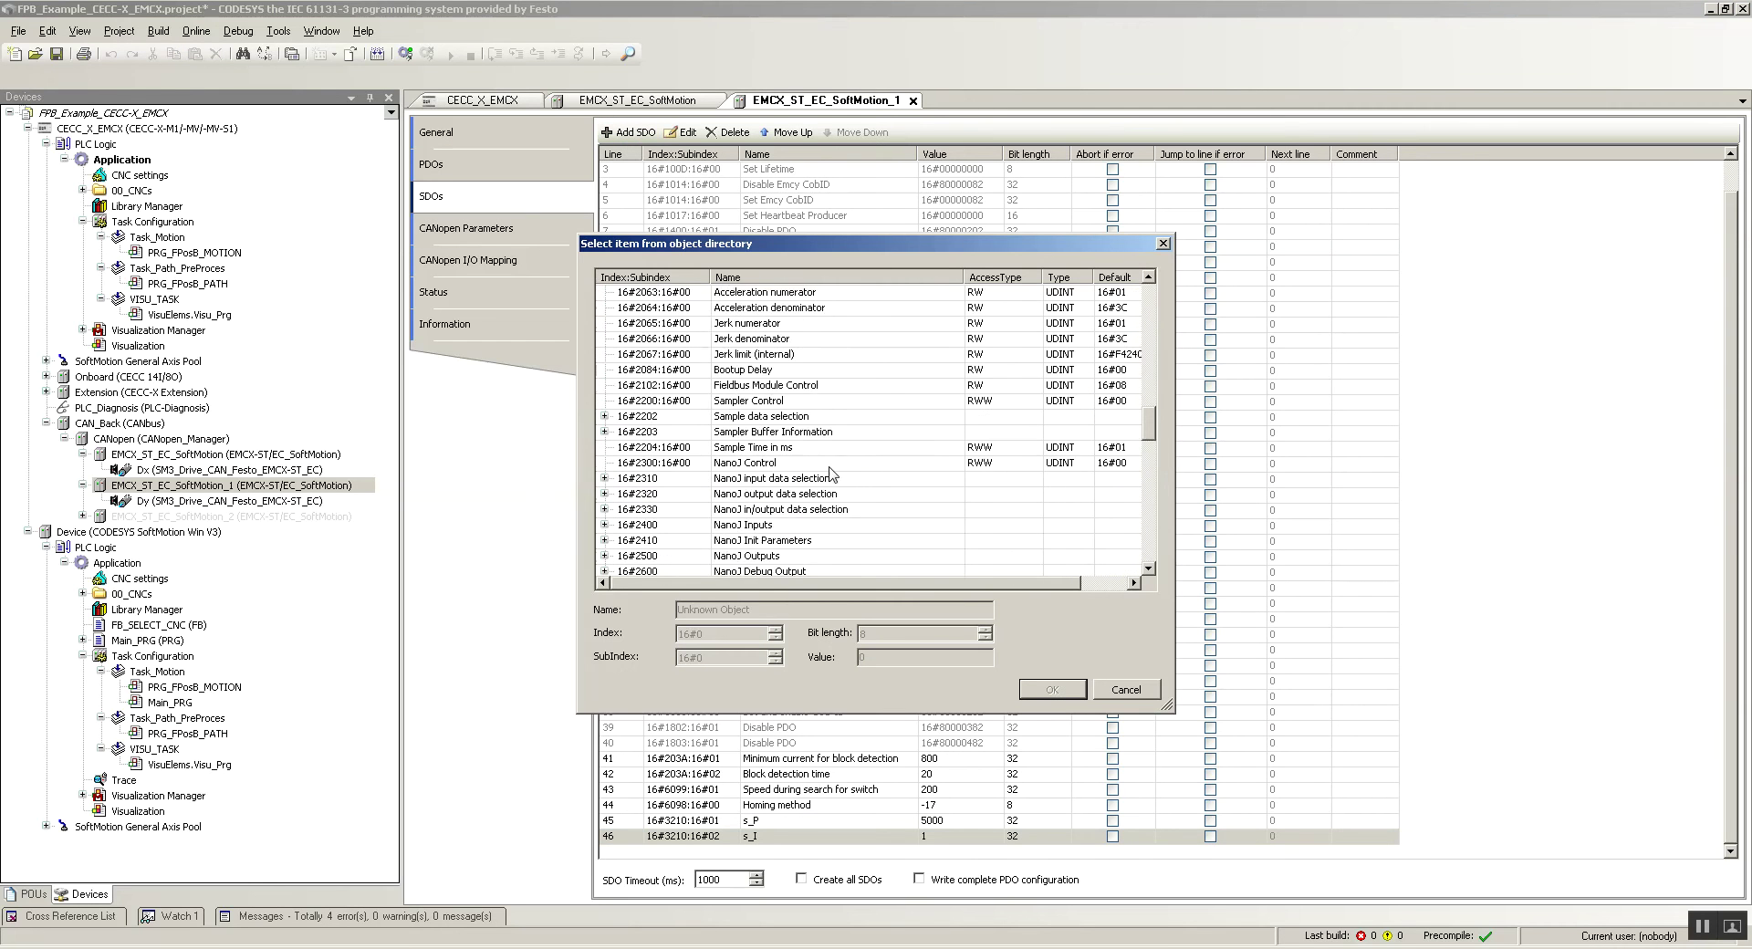
{"action": "double_click", "coordinate": [750, 357]}
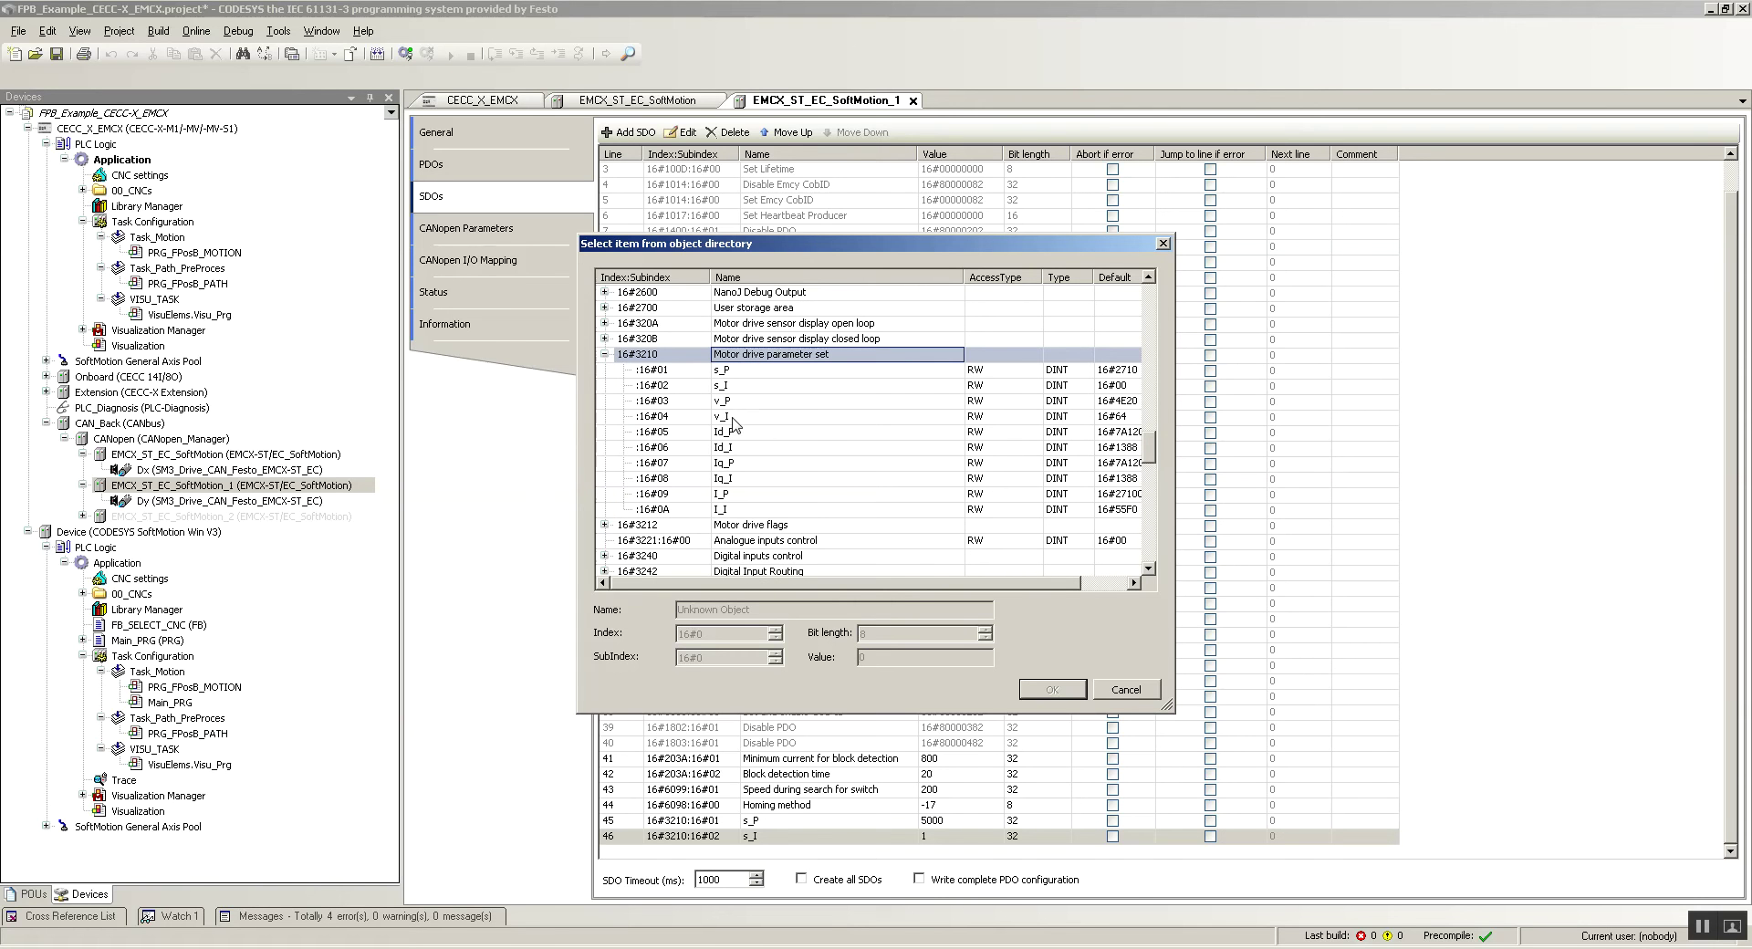
{"action": "left_click", "coordinate": [733, 418]}
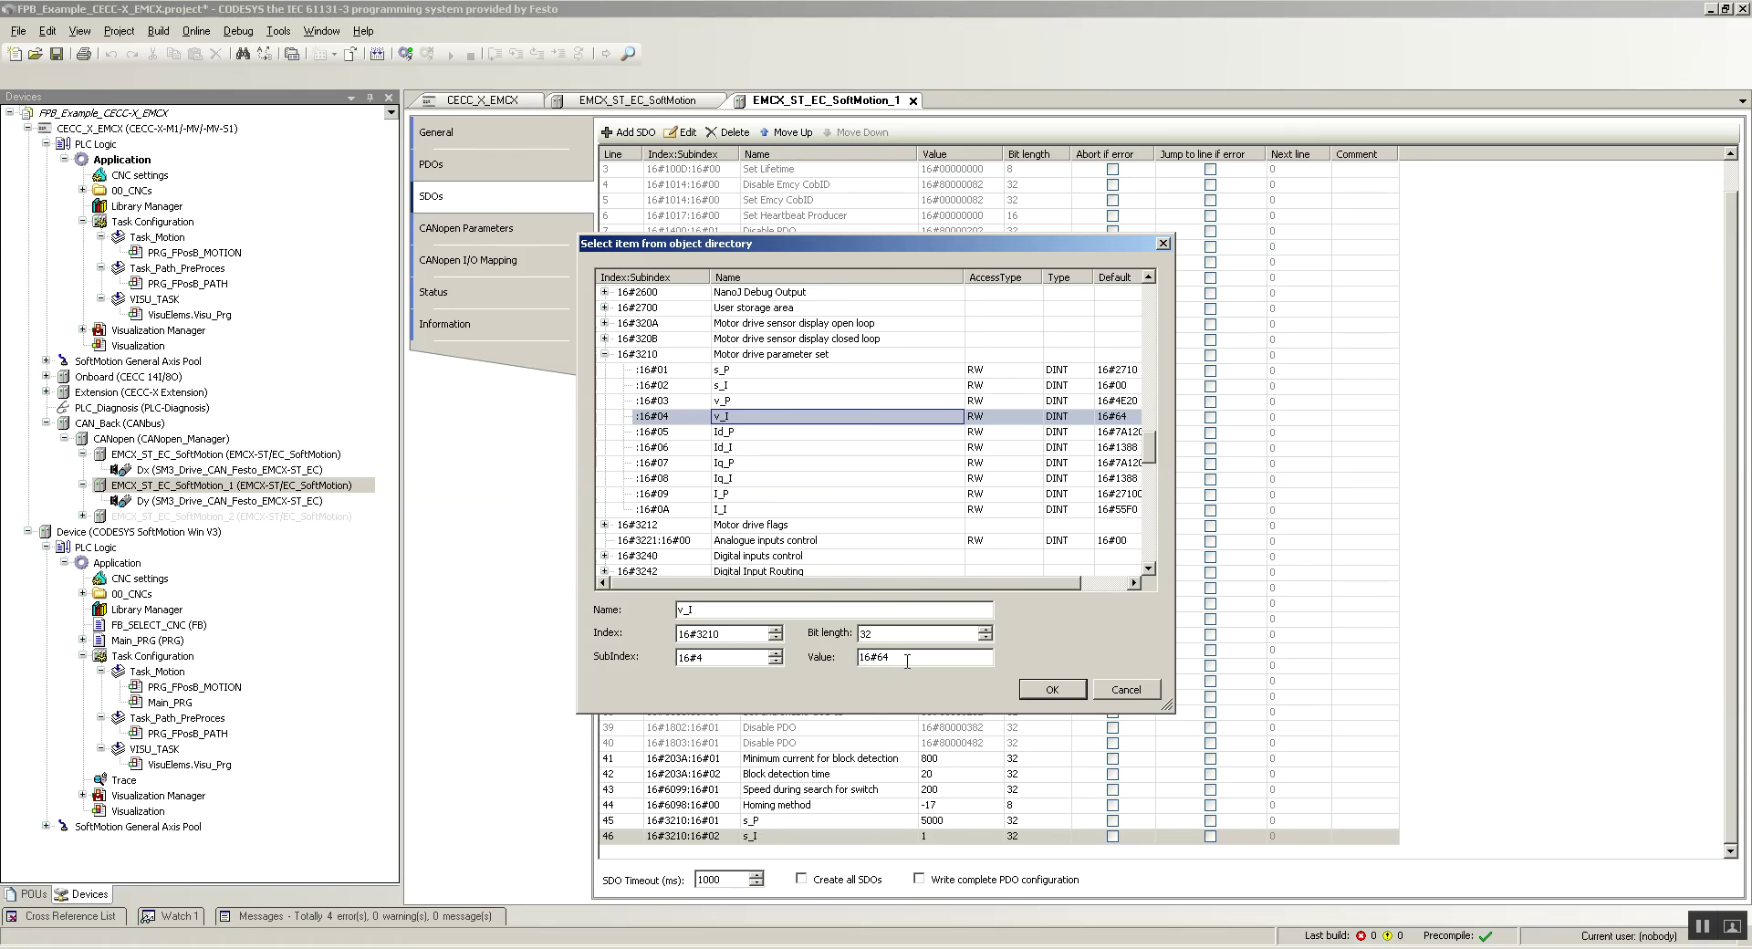
{"action": "double_click", "coordinate": [874, 657]}
{"action": "type", "text": "0"}
{"action": "left_click", "coordinate": [1038, 696]}
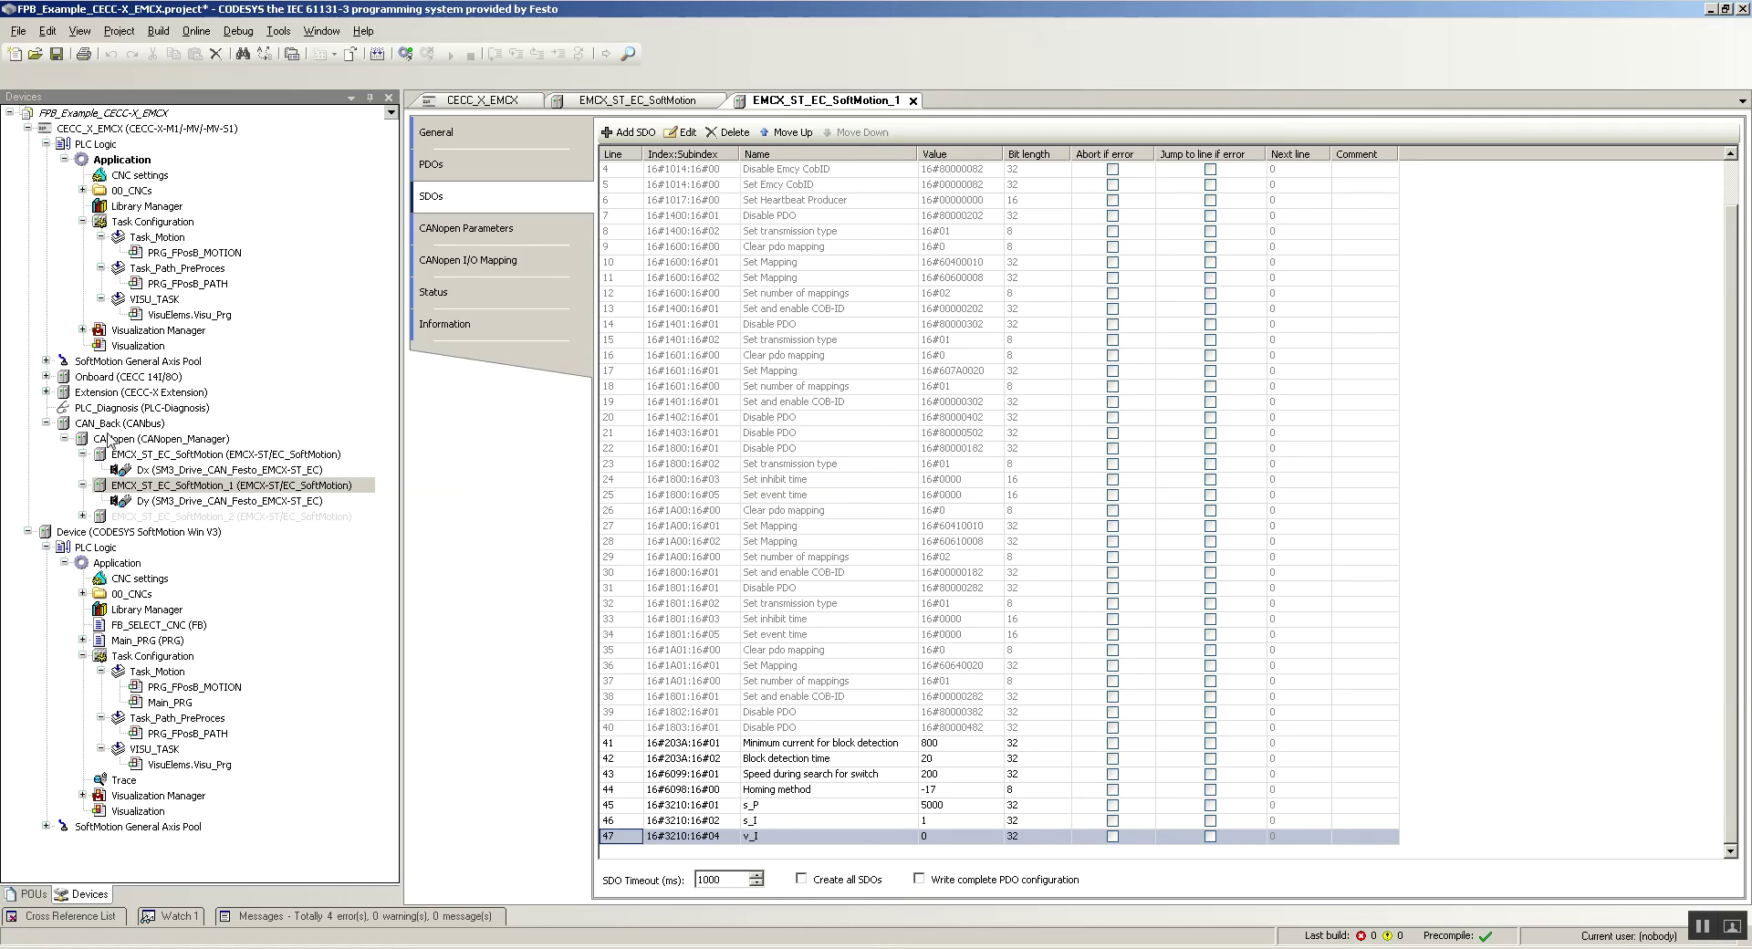
- Review the settings of CAN_Back, the CANopen manager and EMCX_ST_EC_SoftMotion, and collapse CAN_Back in the device tree
{"action": "double_click", "coordinate": [137, 424]}
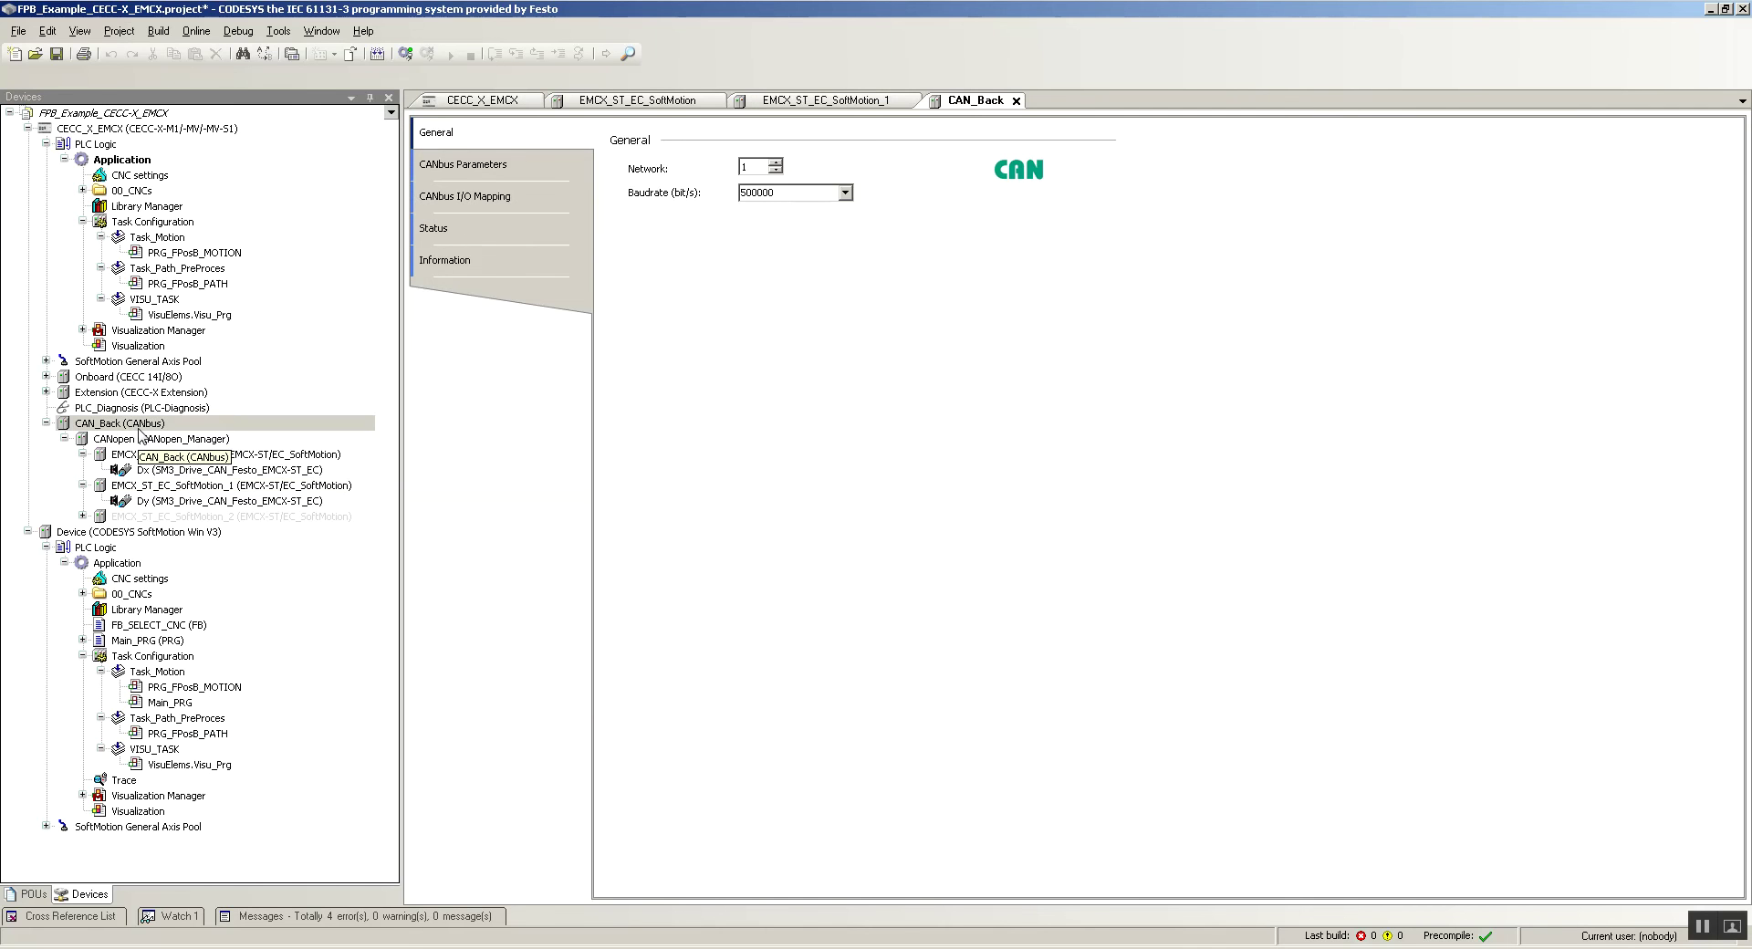
{"action": "double_click", "coordinate": [135, 440]}
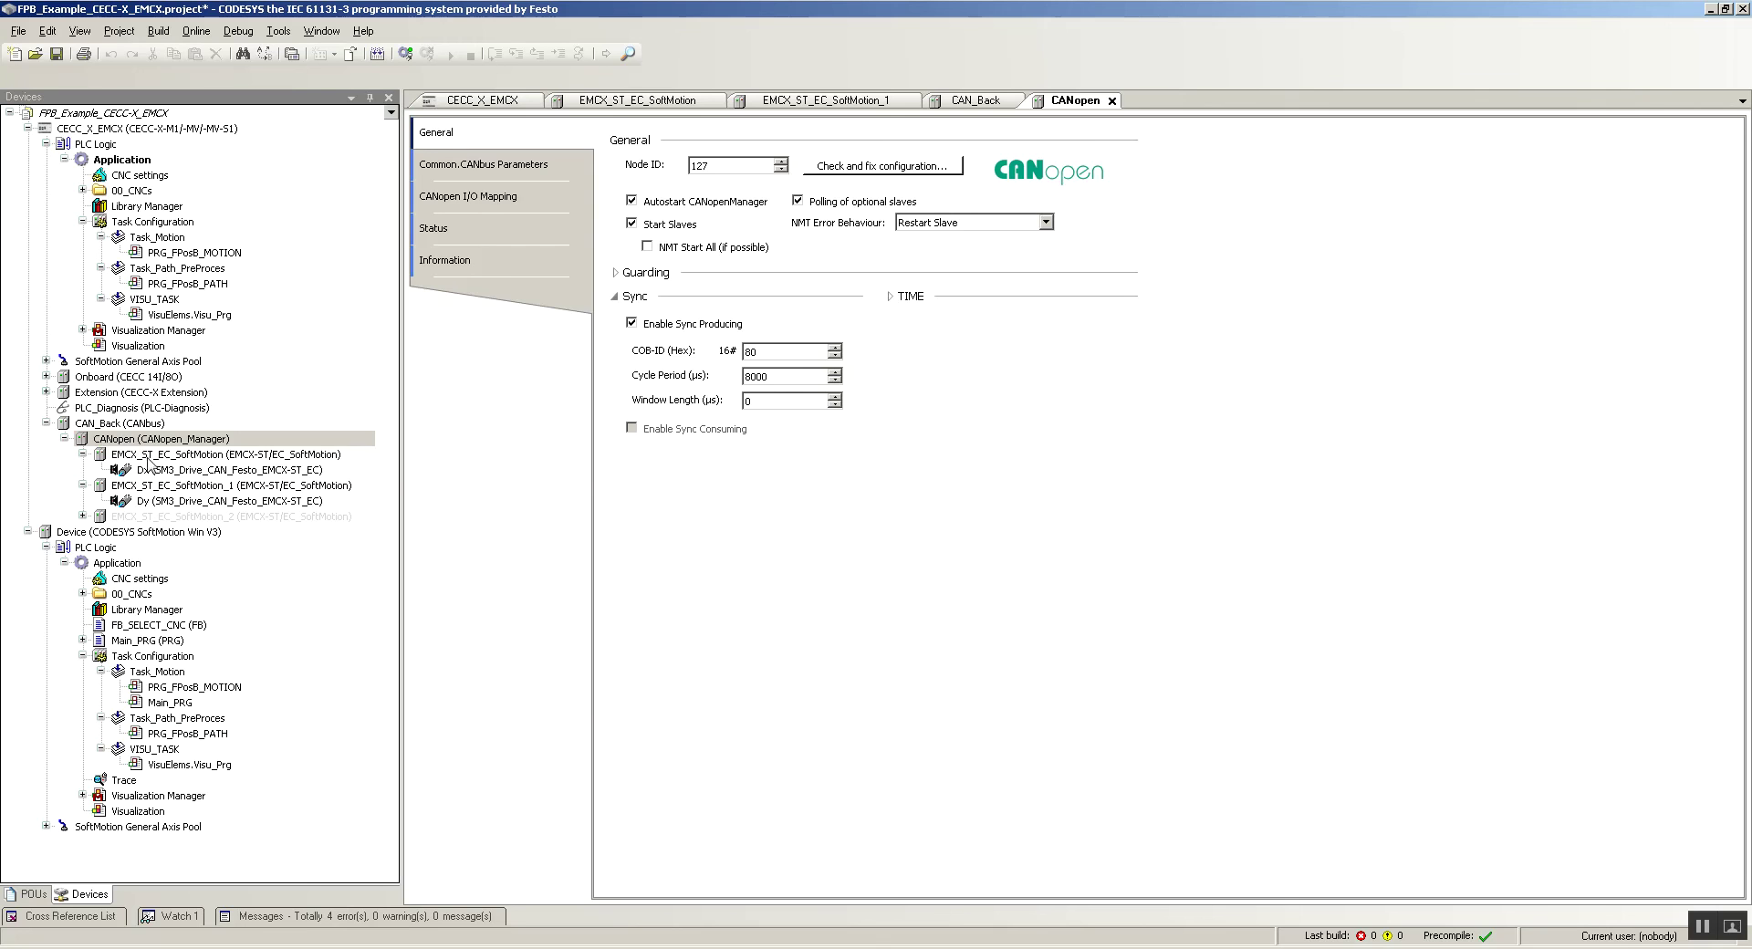
{"action": "double_click", "coordinate": [155, 456]}
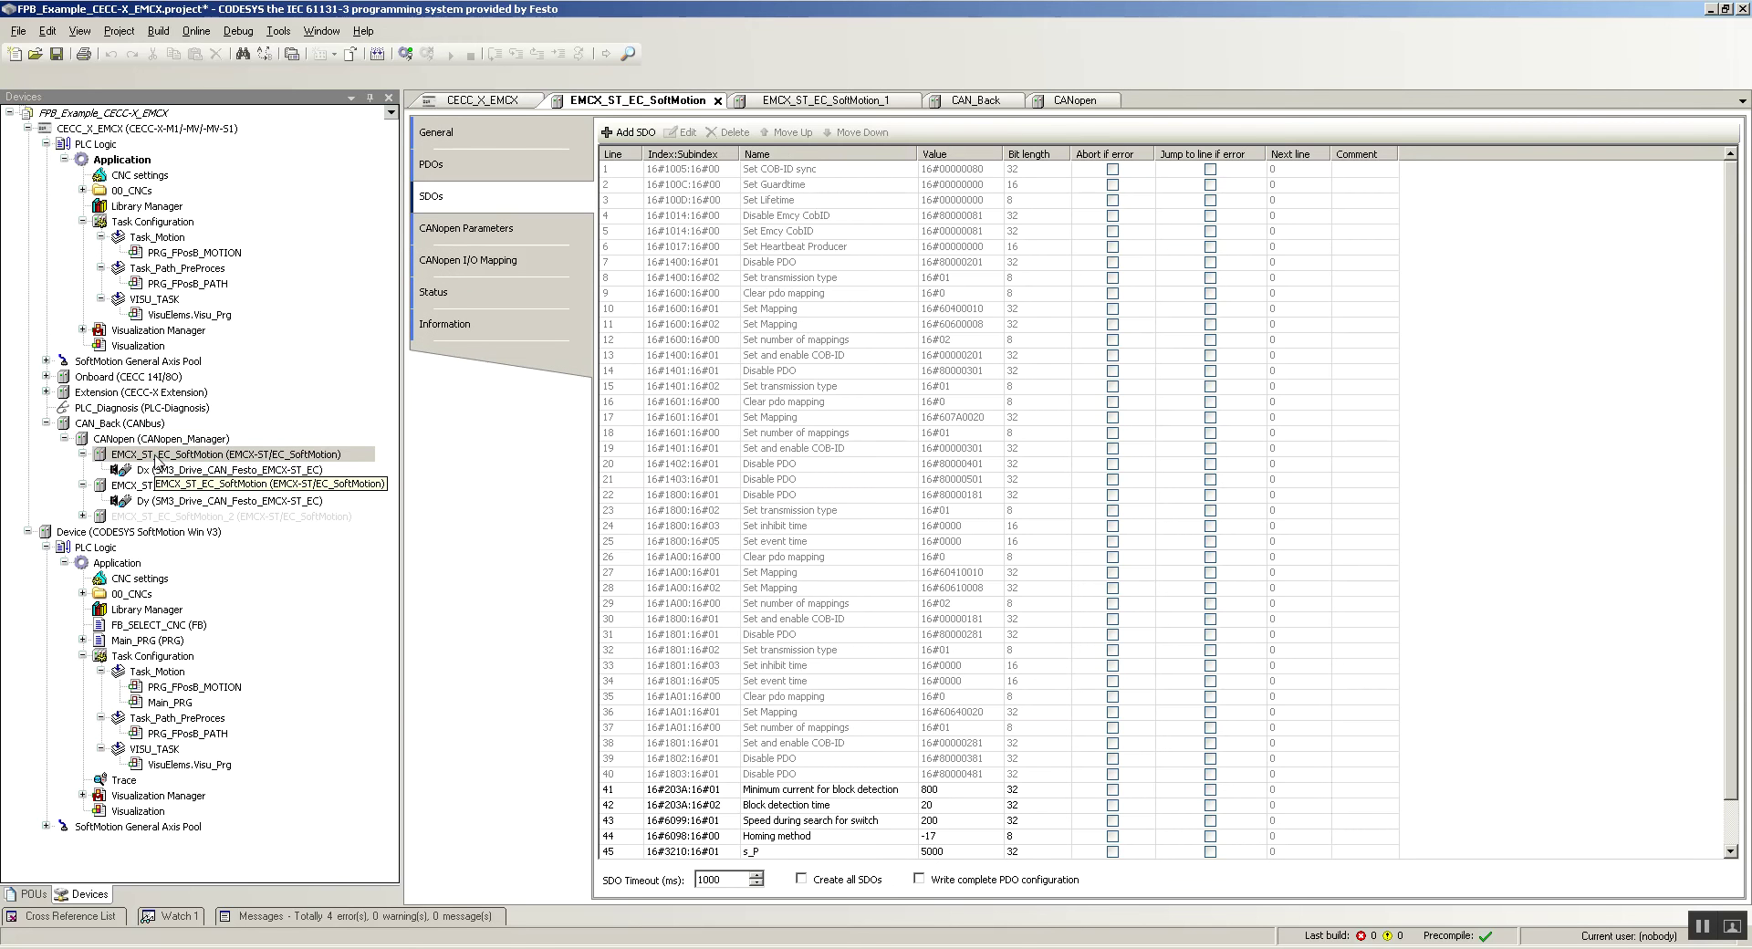
{"action": "left_click", "coordinate": [46, 423]}
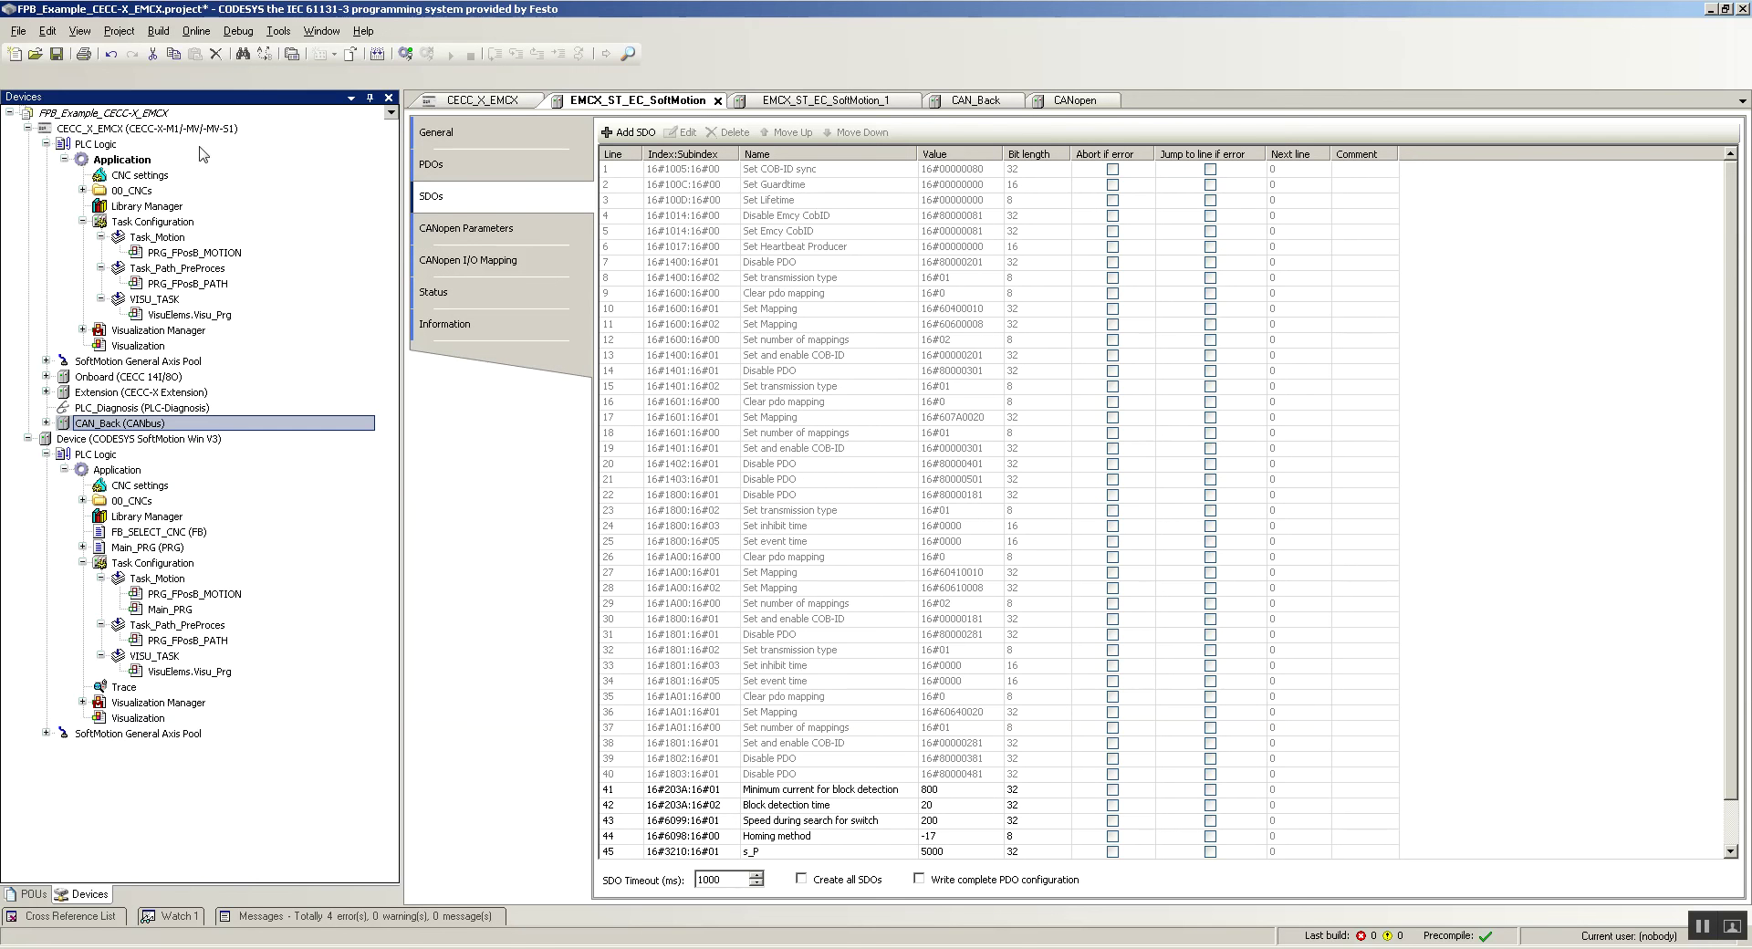
- Show the project's POUs and expand MAIN_PRG down to the global variable lists in the 00_GVLs folder
{"action": "left_click", "coordinate": [22, 904]}
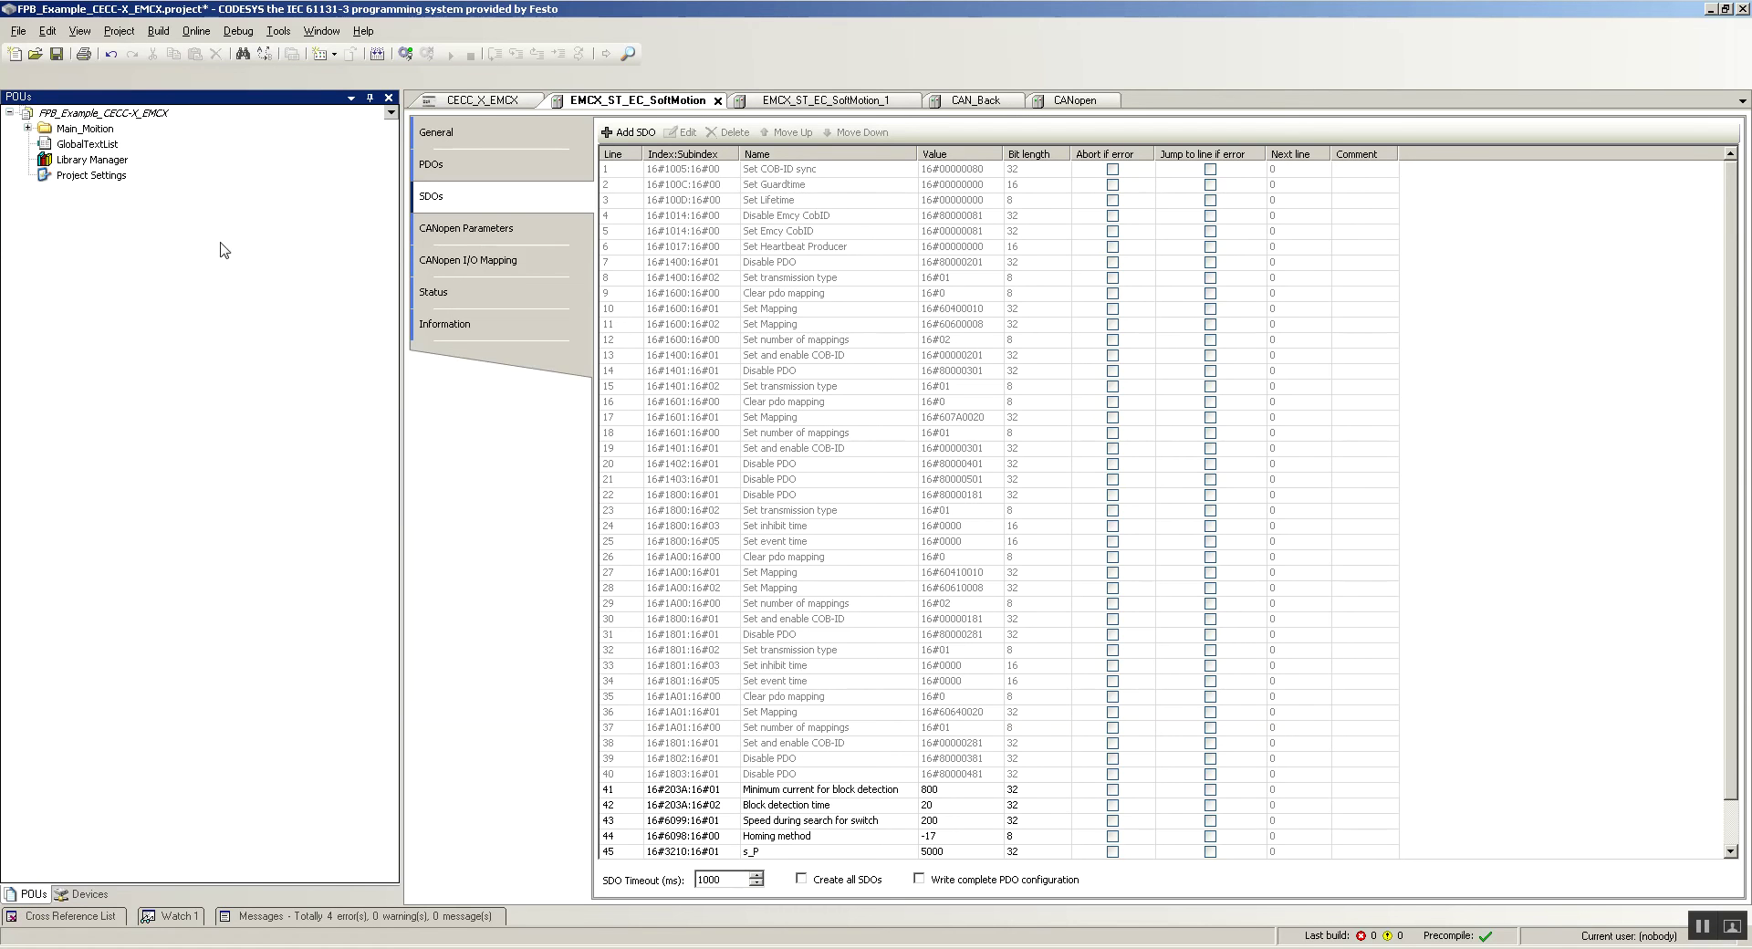
{"action": "left_click", "coordinate": [28, 129]}
{"action": "left_click", "coordinate": [46, 143]}
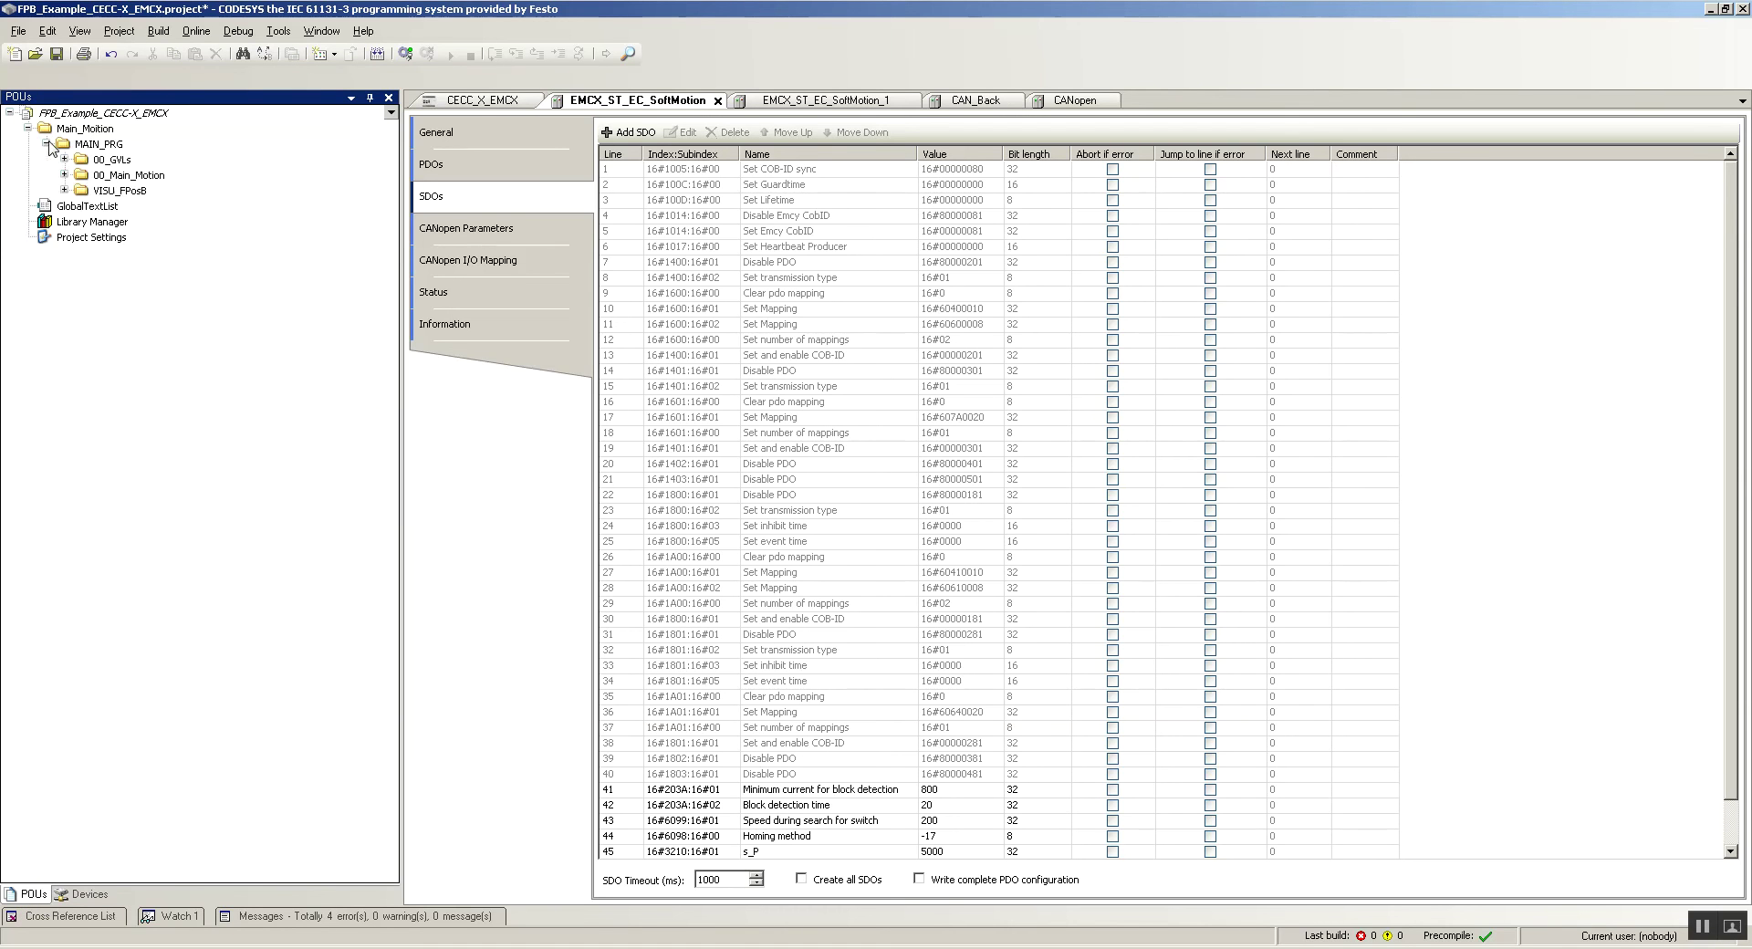
{"action": "left_click", "coordinate": [64, 159]}
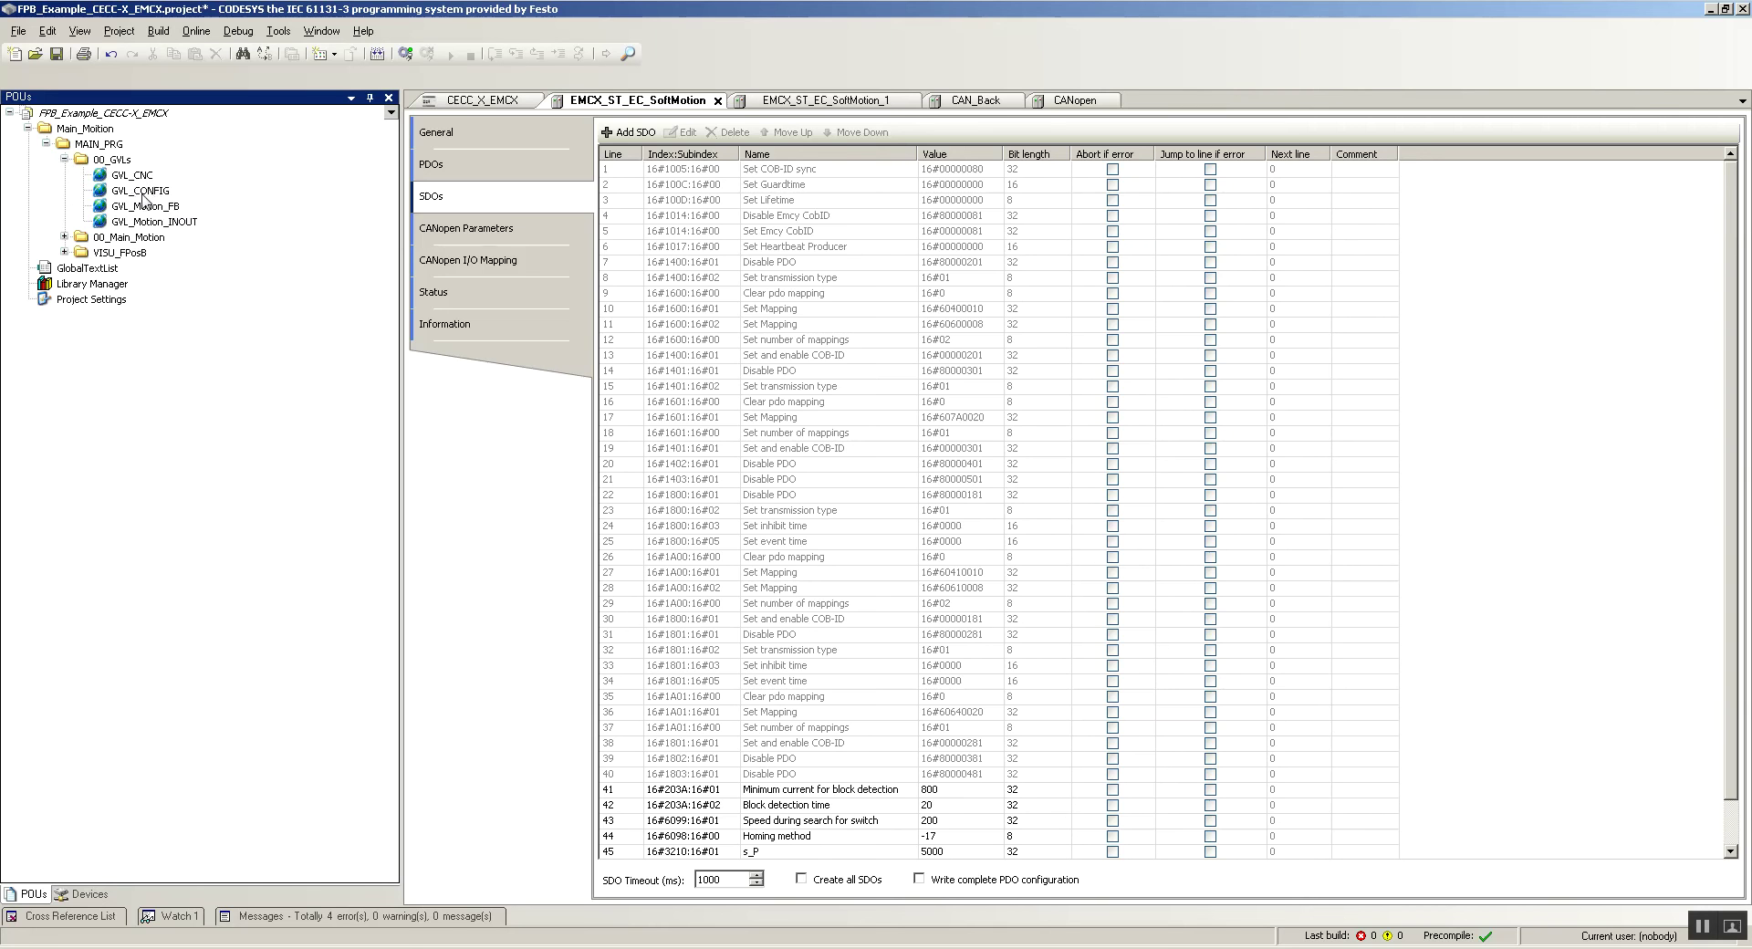
- Open GVL_CONFIG and set the third entry of g_stDrive's arxAvailable to 0, making the array [1,1,0,0,0,0]
{"action": "double_click", "coordinate": [144, 191]}
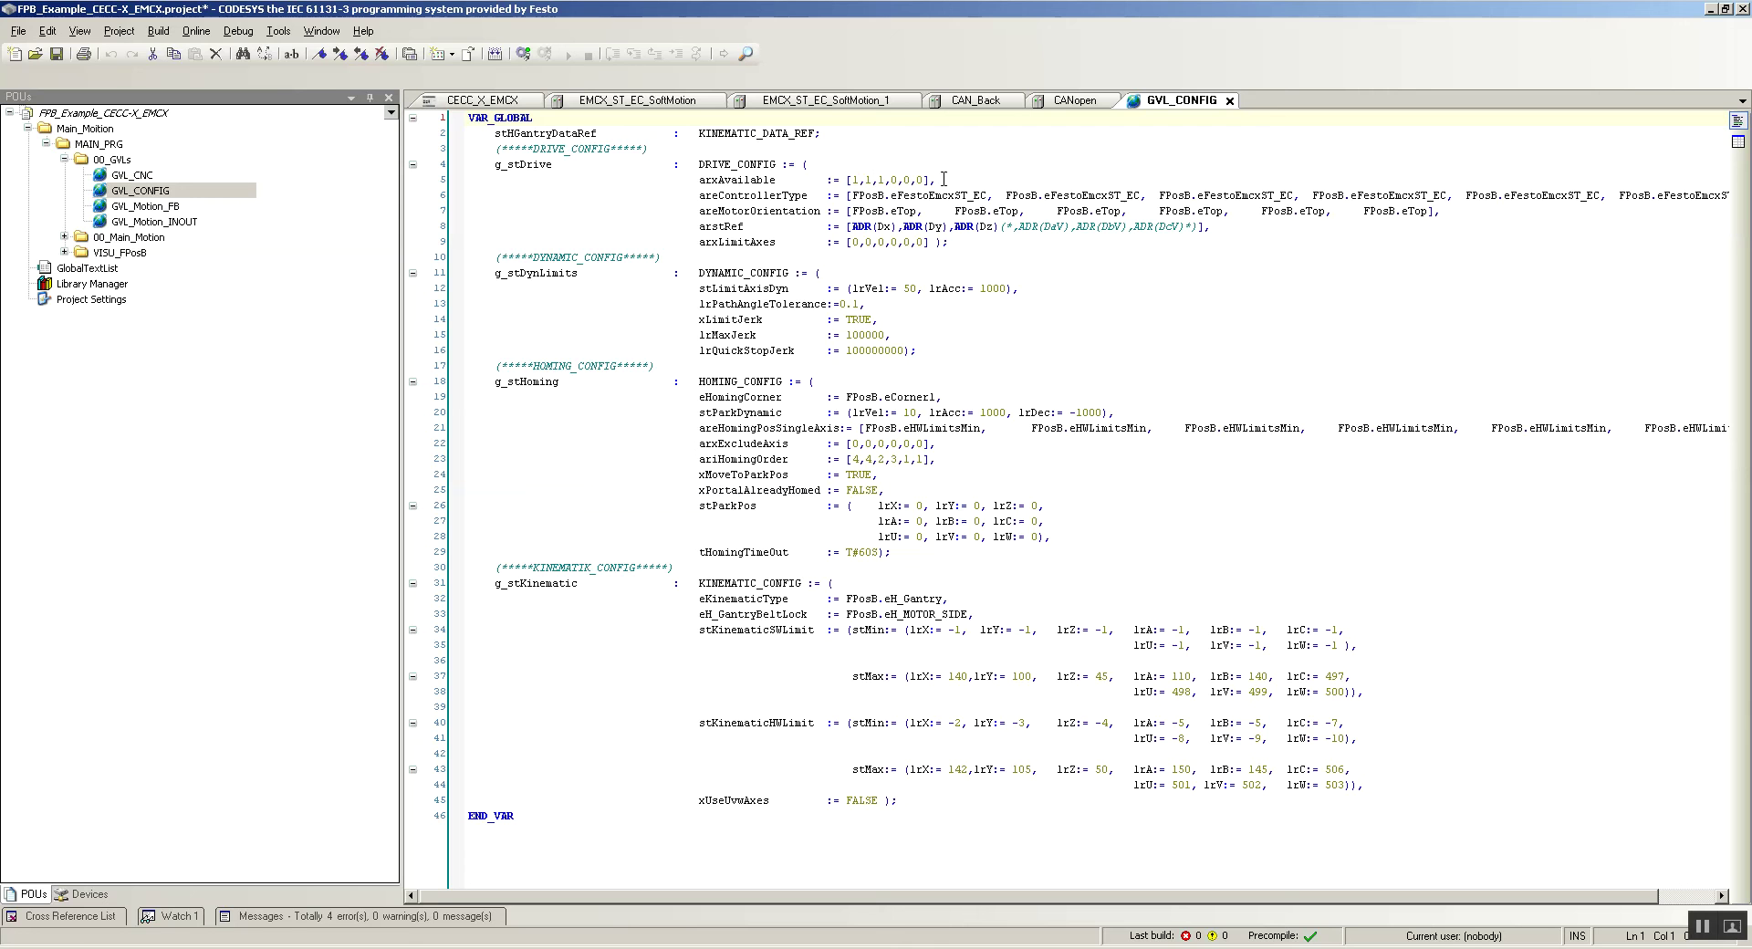
{"action": "left_click", "coordinate": [886, 180]}
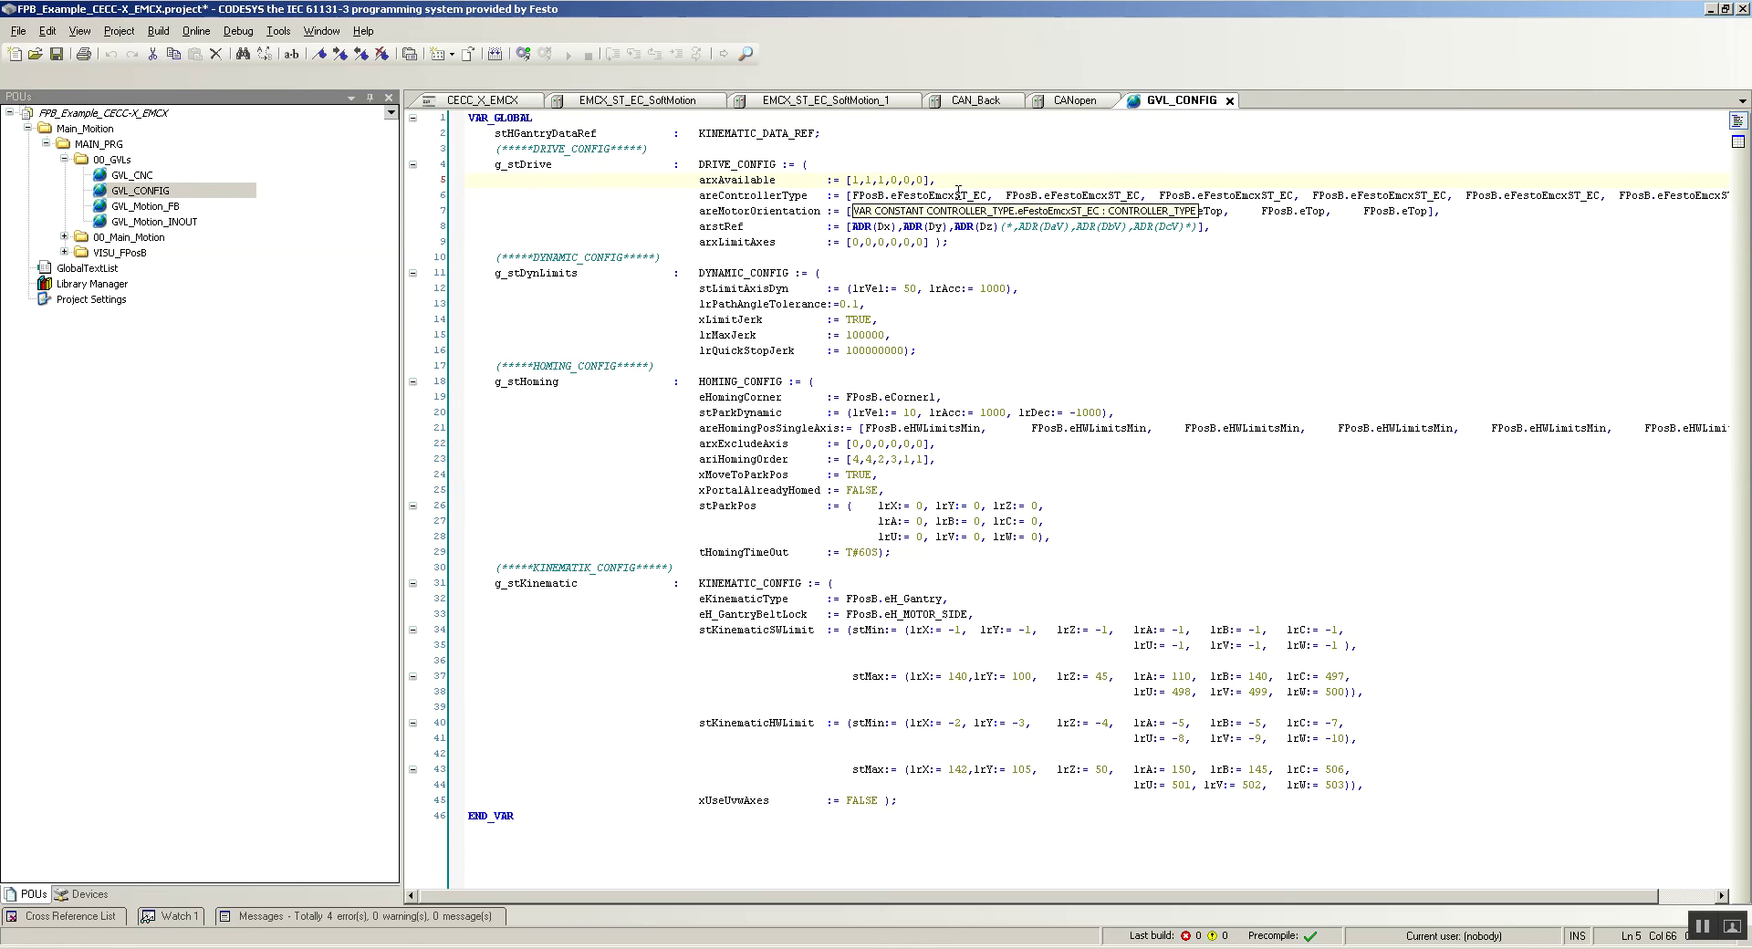
{"action": "key", "text": "BackSpace"}
{"action": "type", "text": "0"}
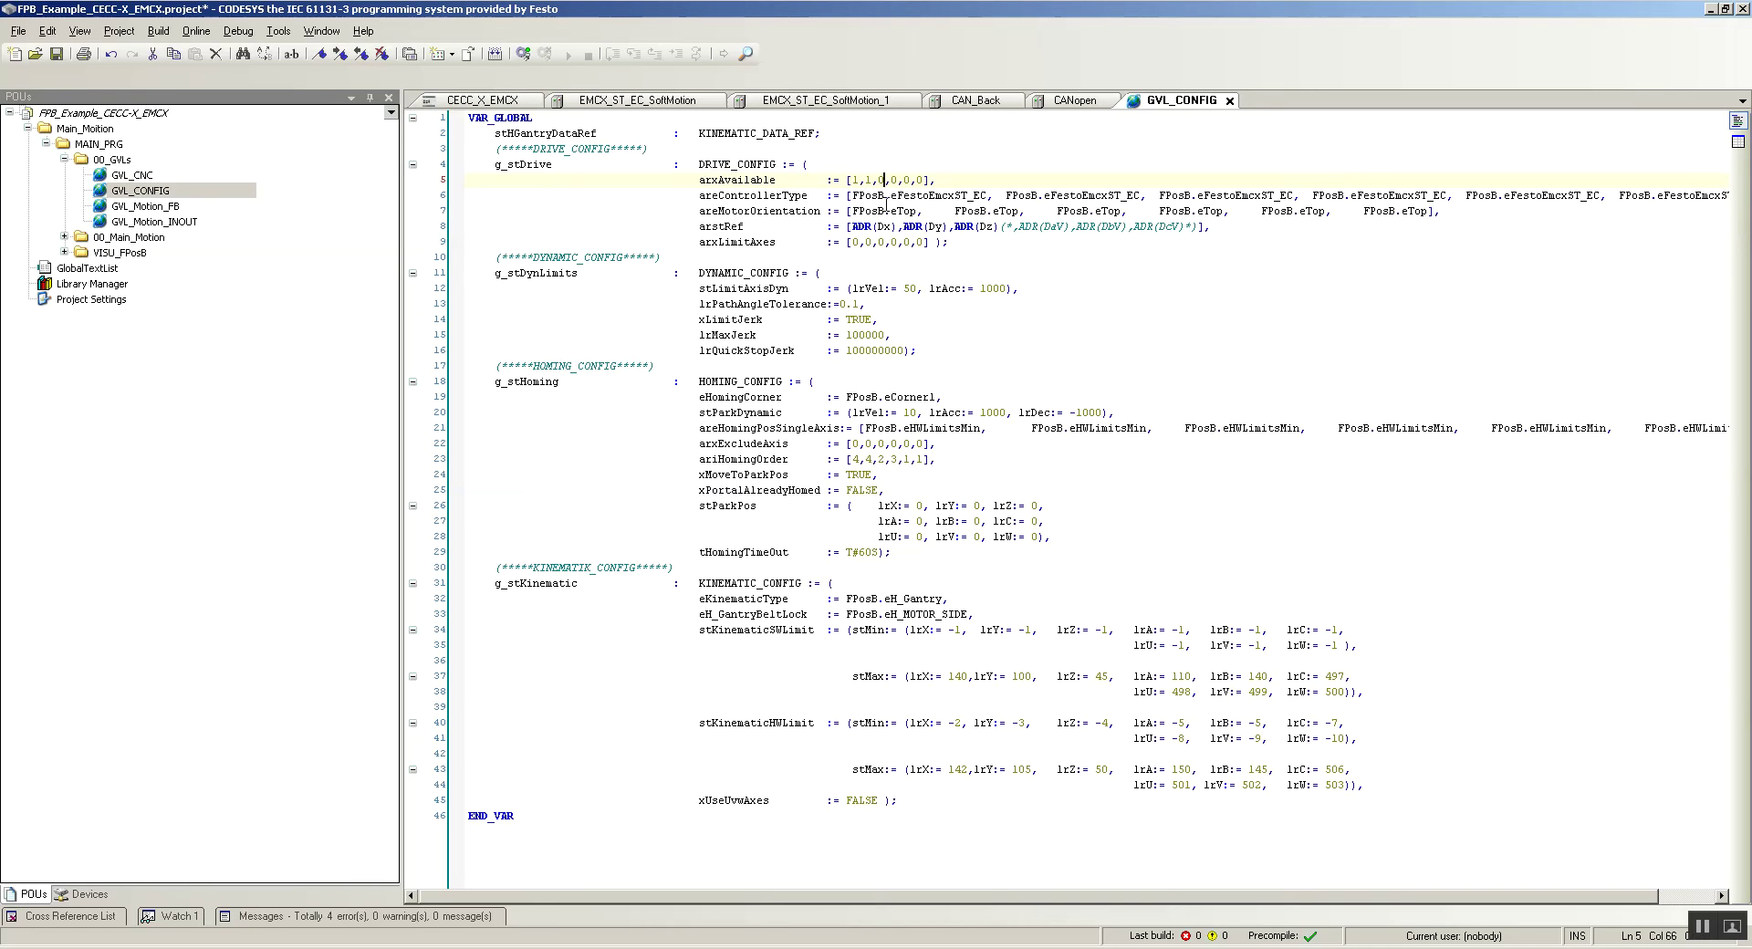
{"action": "mouse_move", "coordinate": [970, 195]}
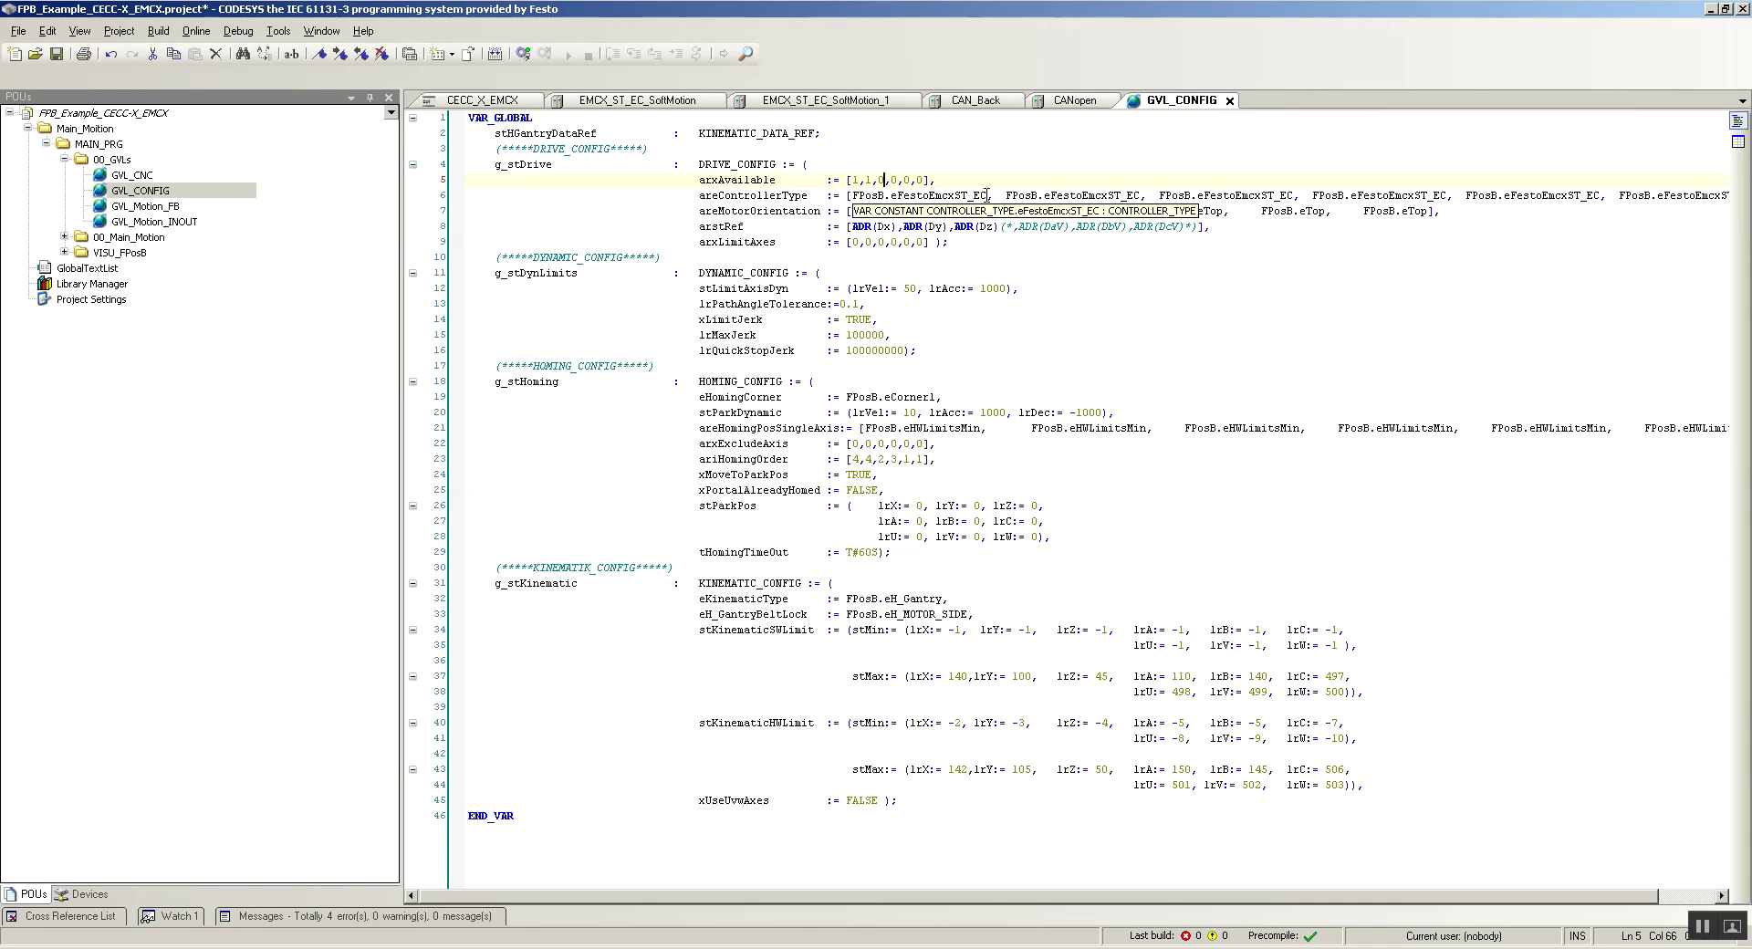
- Re-enter the first areControllerType entry as eFestoEmcxST_EC from the suggested values and check the entries of the unavailable axes
{"action": "left_click", "coordinate": [988, 196]}
{"action": "mouse_move", "coordinate": [921, 197]}
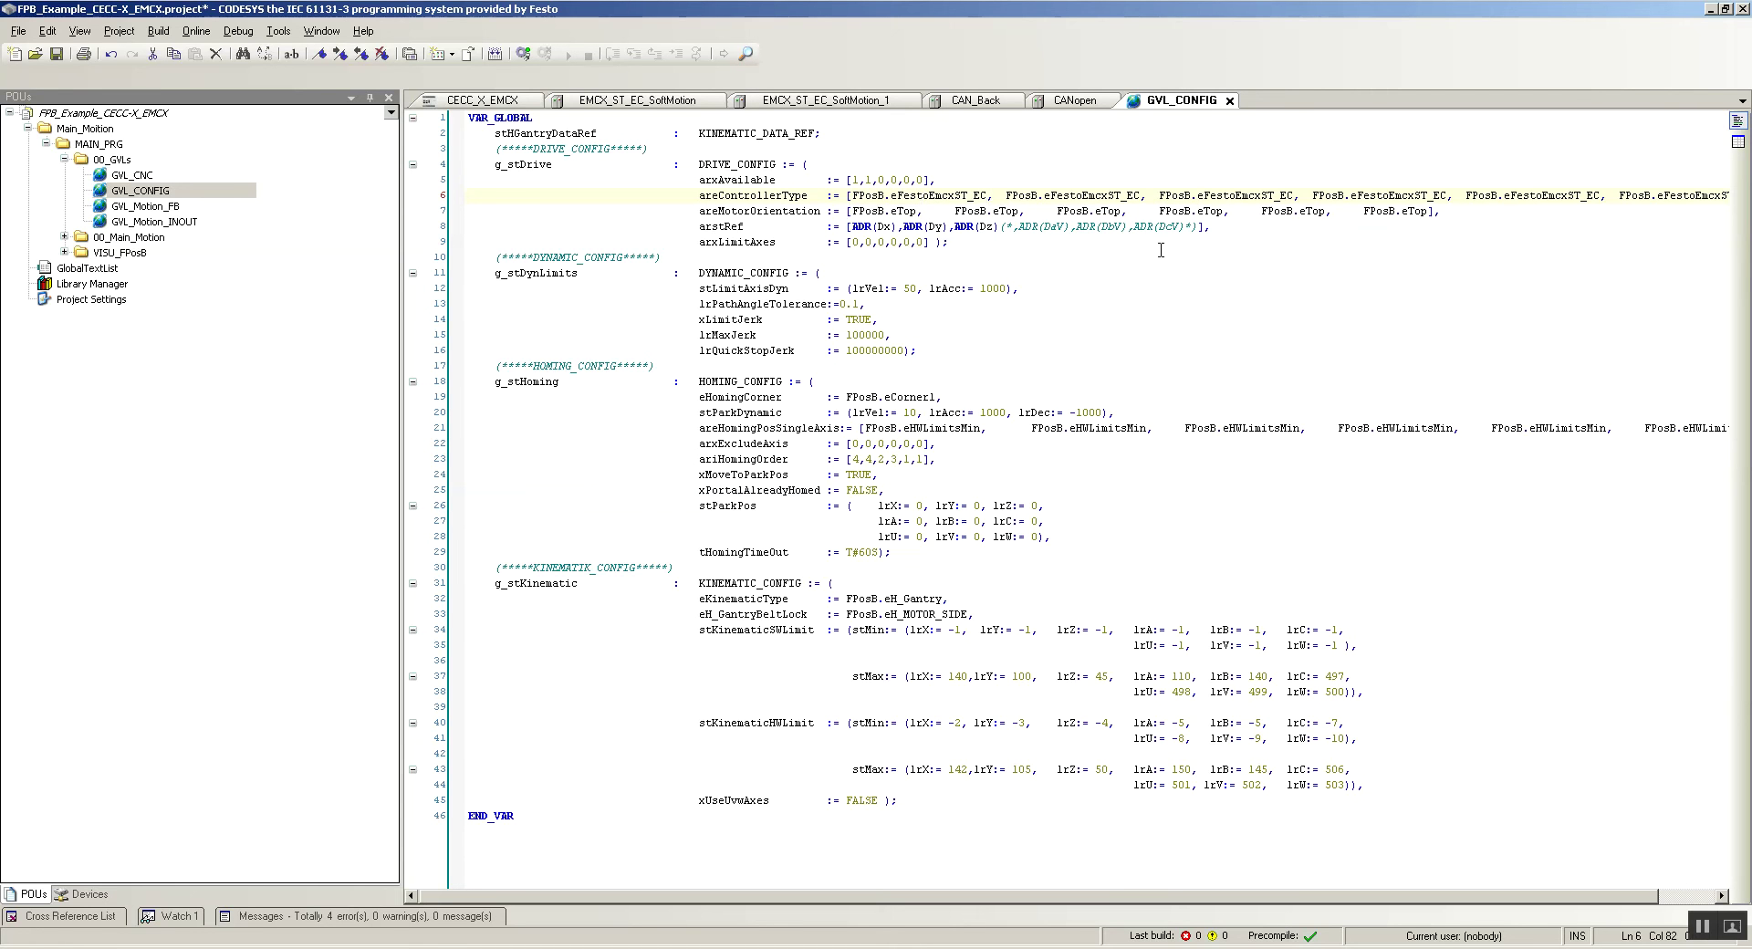
{"action": "key", "text": "ctrl+shift+Left"}
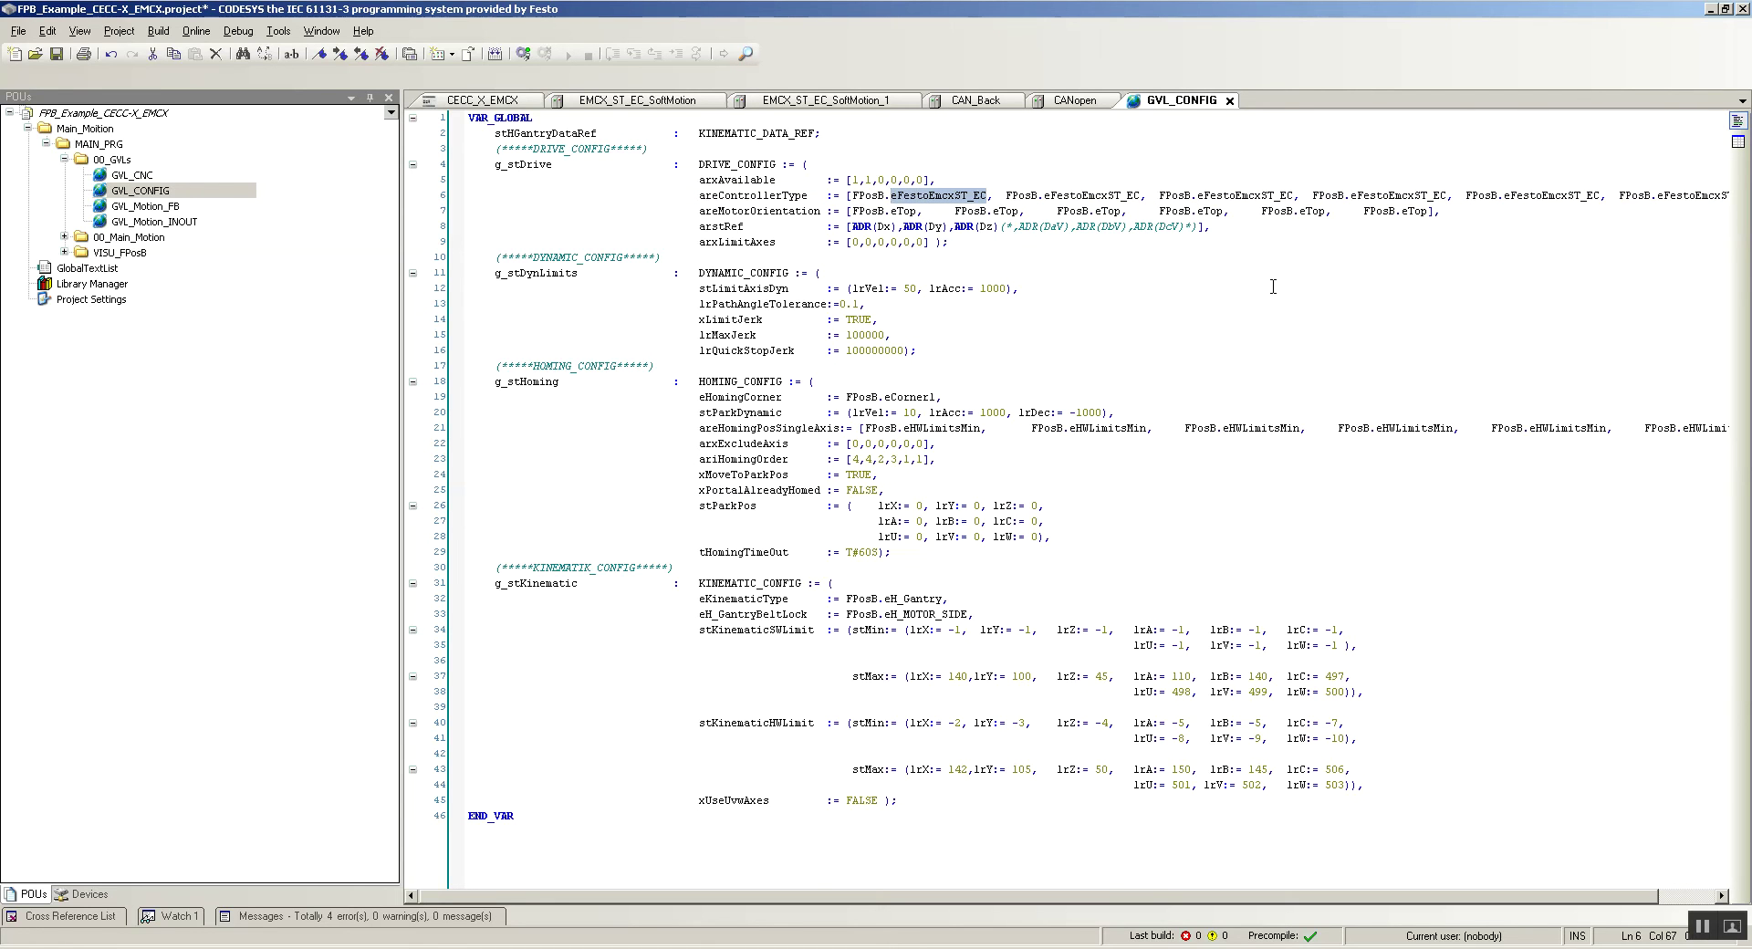
{"action": "type", "text": "efes,"}
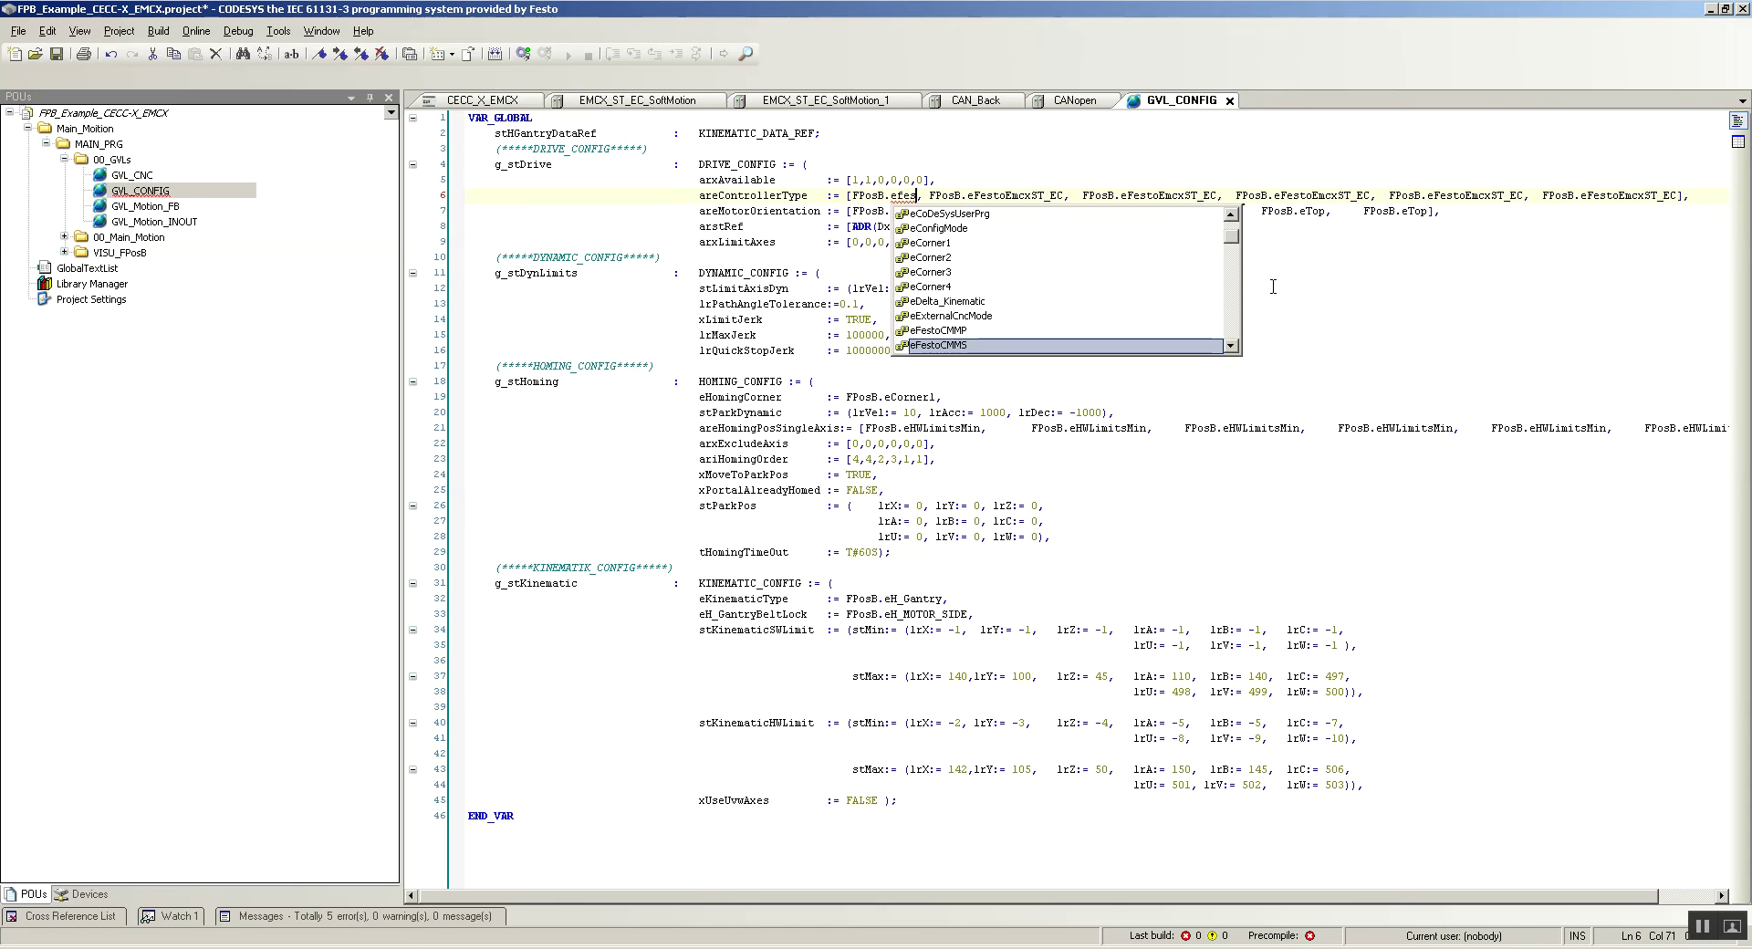
{"action": "key", "text": "Down"}
{"action": "key", "text": "Down"}
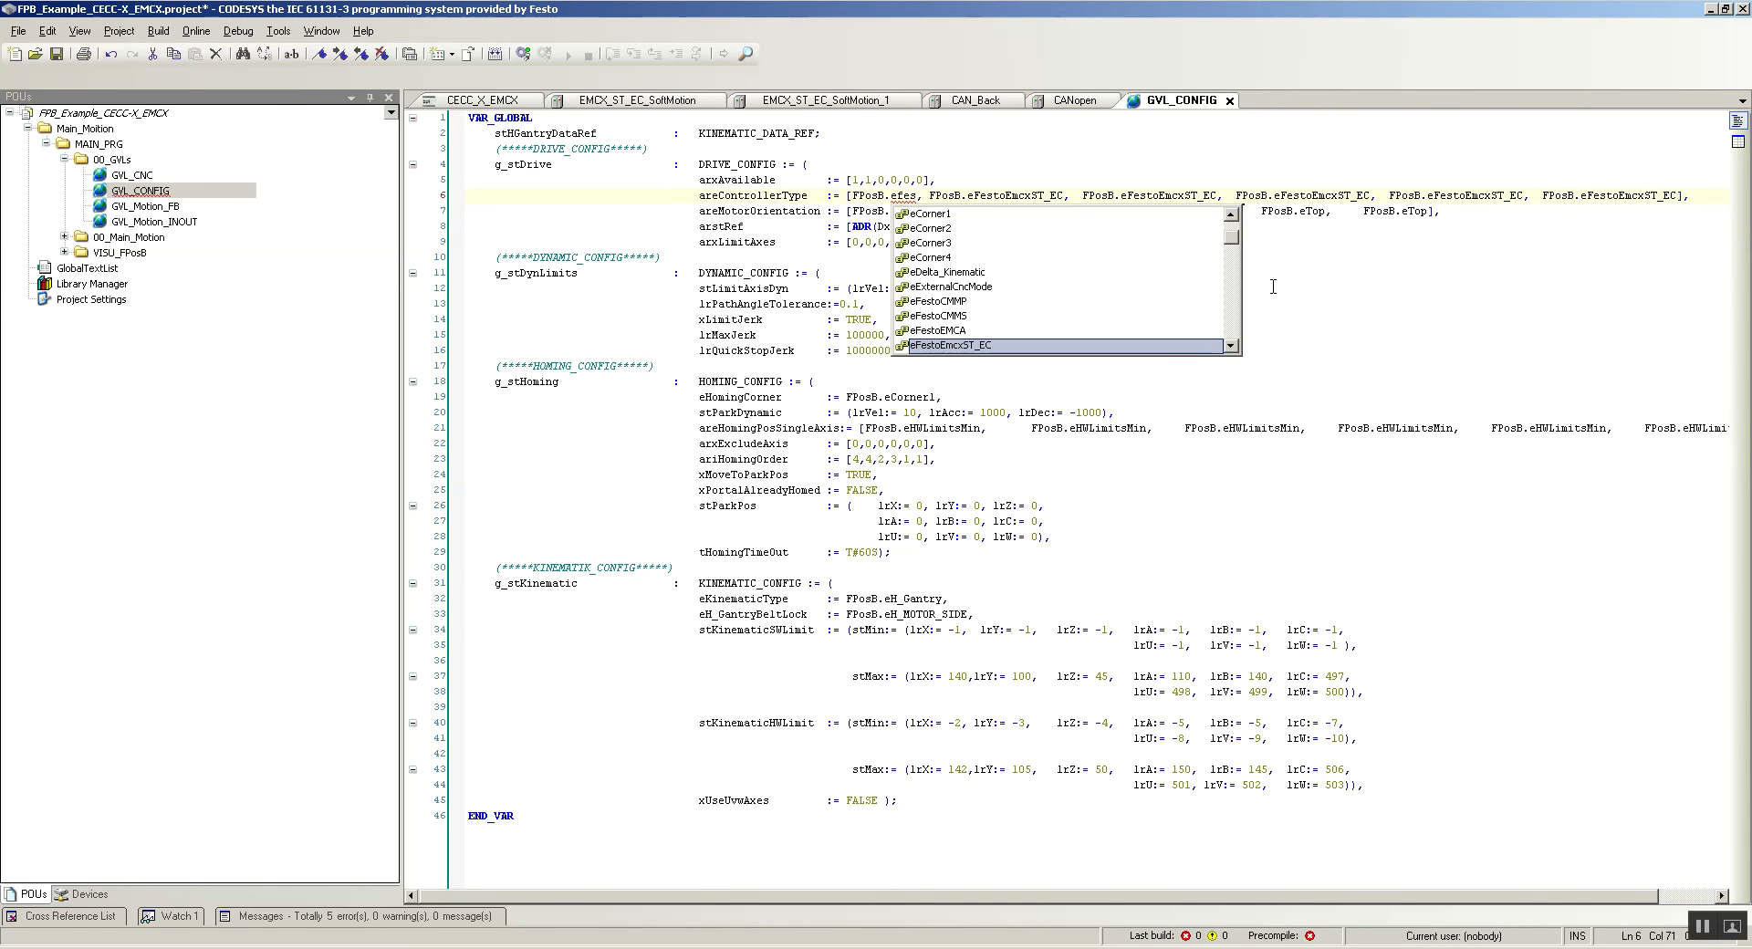
{"action": "key", "text": "Return"}
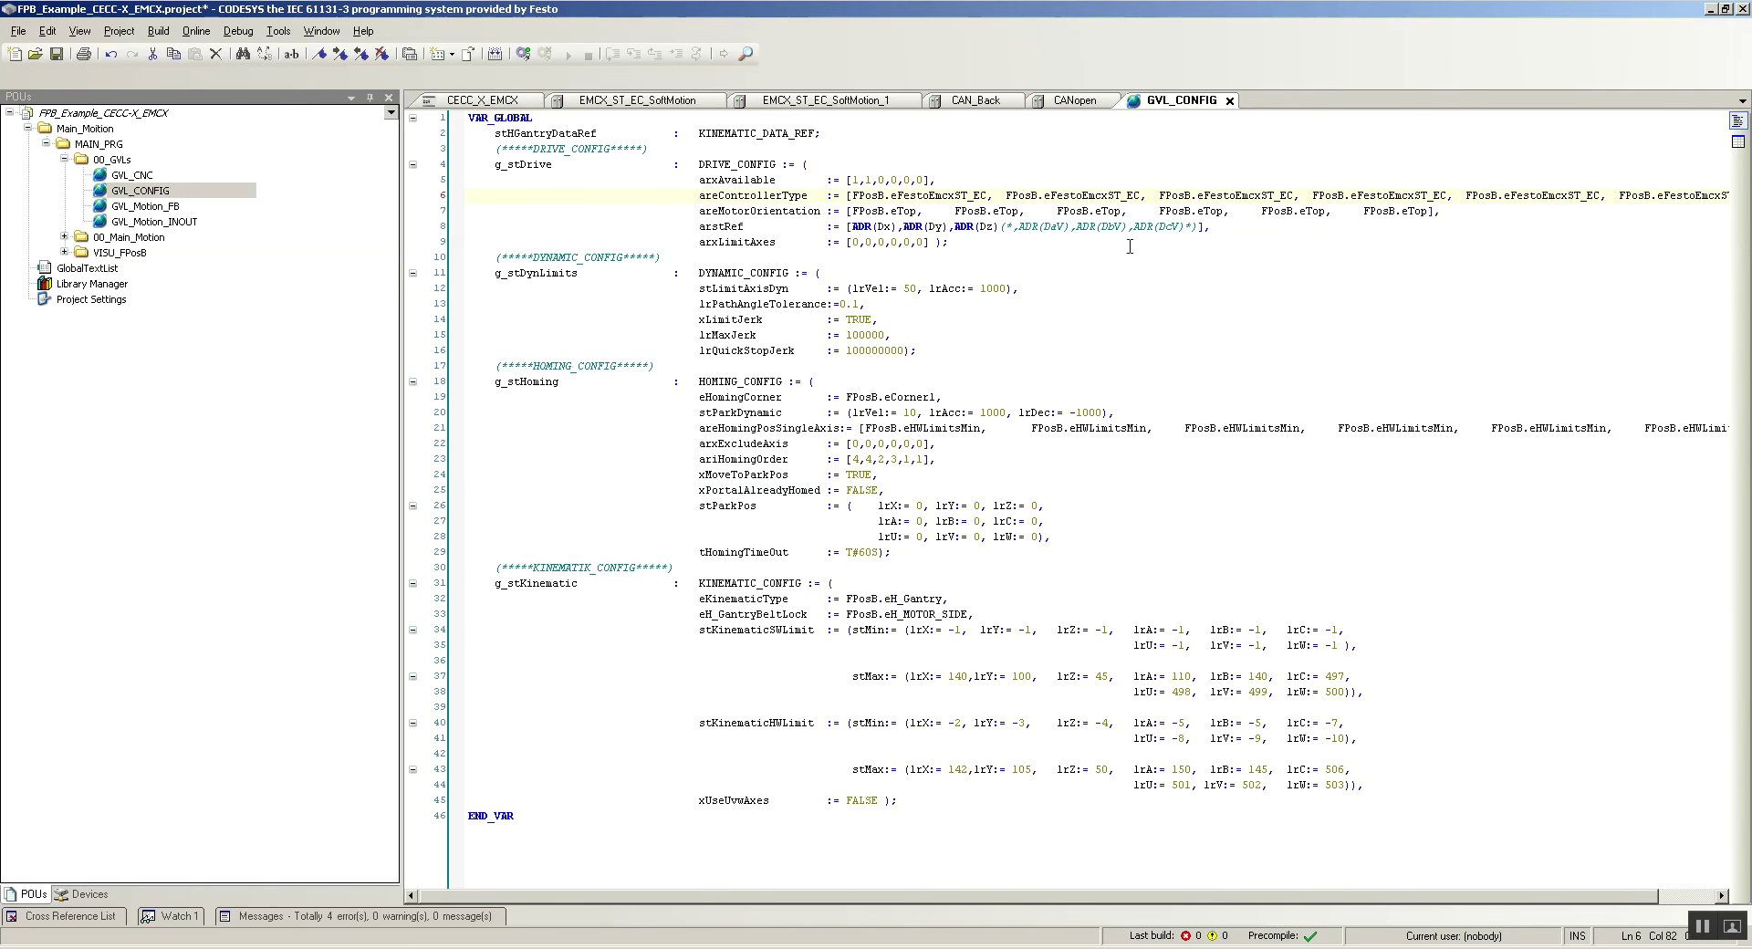
{"action": "left_click", "coordinate": [1077, 196]}
{"action": "left_click_drag", "start_coordinate": [1217, 195], "coordinate": [1555, 197]}
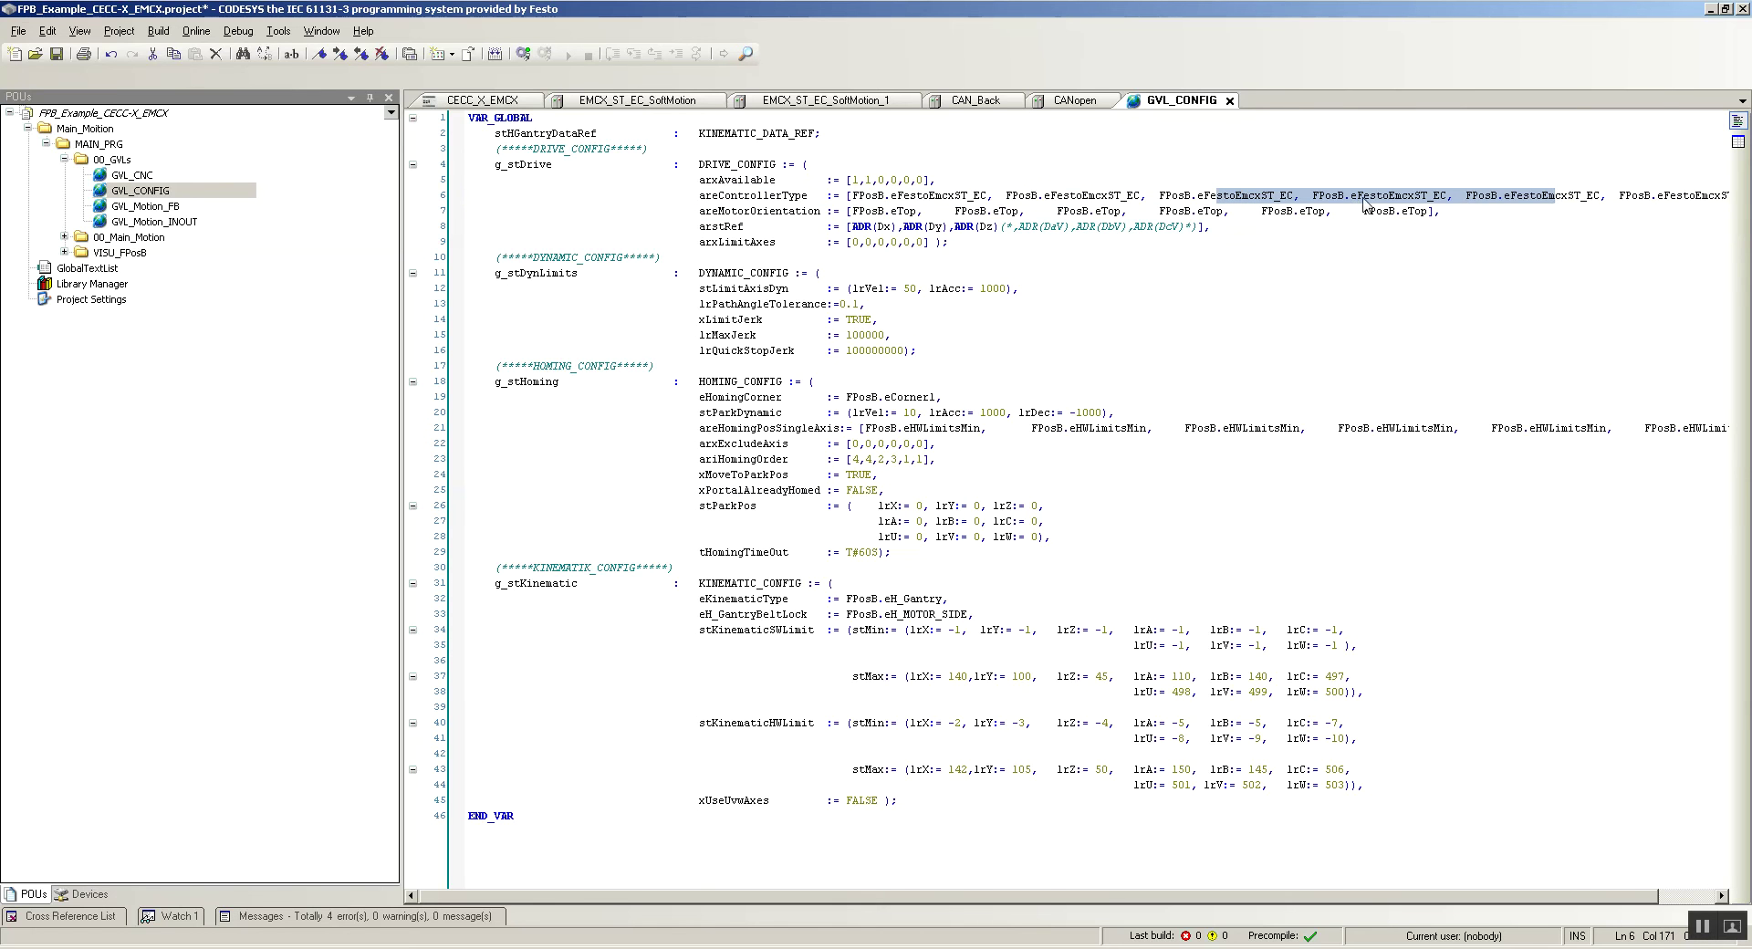
{"action": "left_click_drag", "start_coordinate": [878, 180], "coordinate": [924, 179]}
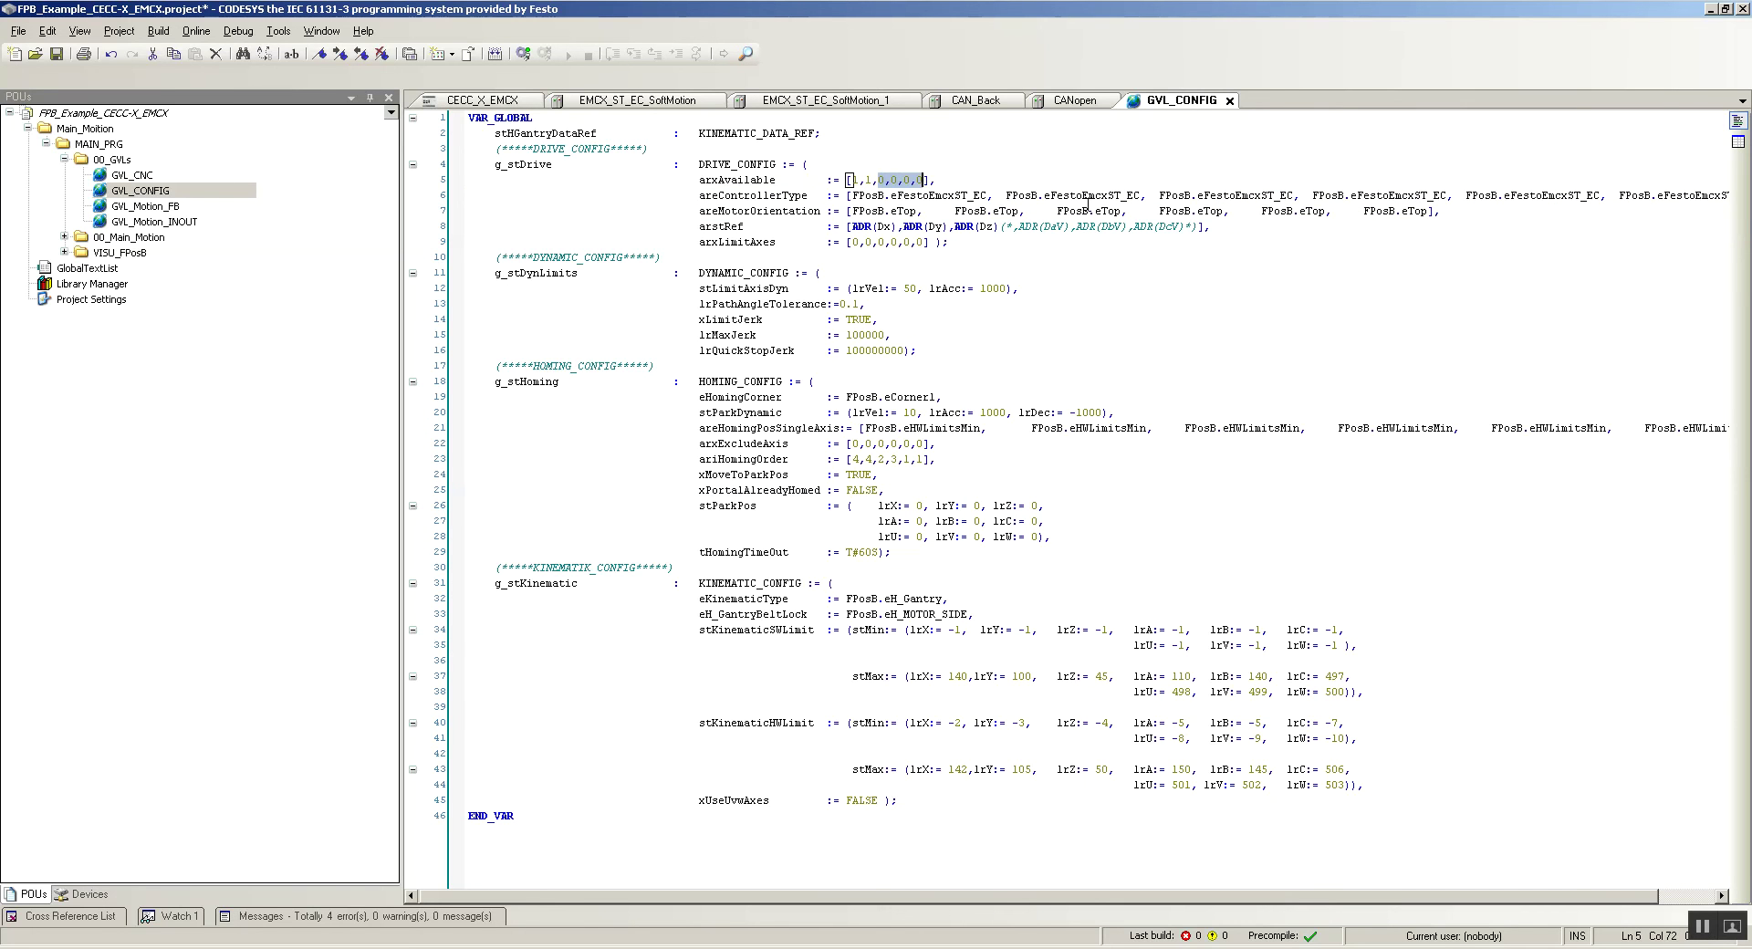
- Set the first areMotorOrientation entry in g_stDrive to FPosB.eBottom
{"action": "key", "text": "Down"}
{"action": "key", "text": "Down"}
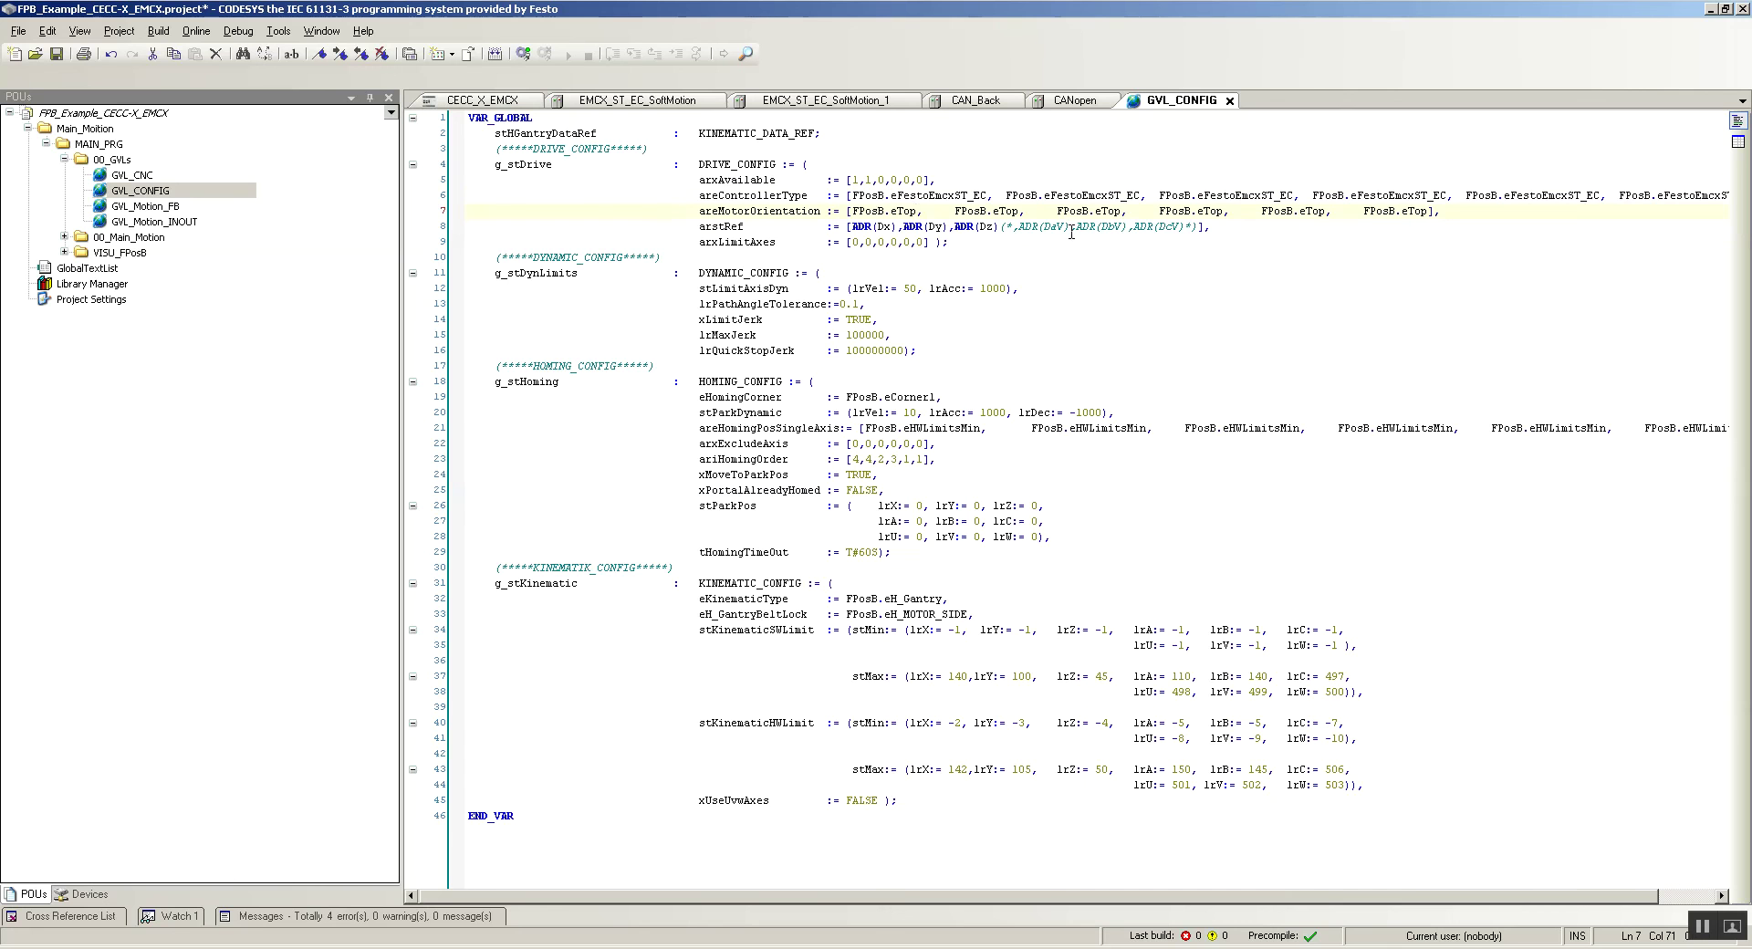
{"action": "key", "text": "BackSpace"}
{"action": "key", "text": "BackSpace"}
{"action": "key", "text": "BackSpace"}
{"action": "key", "text": "BackSpace"}
{"action": "type", "text": "ebot"}
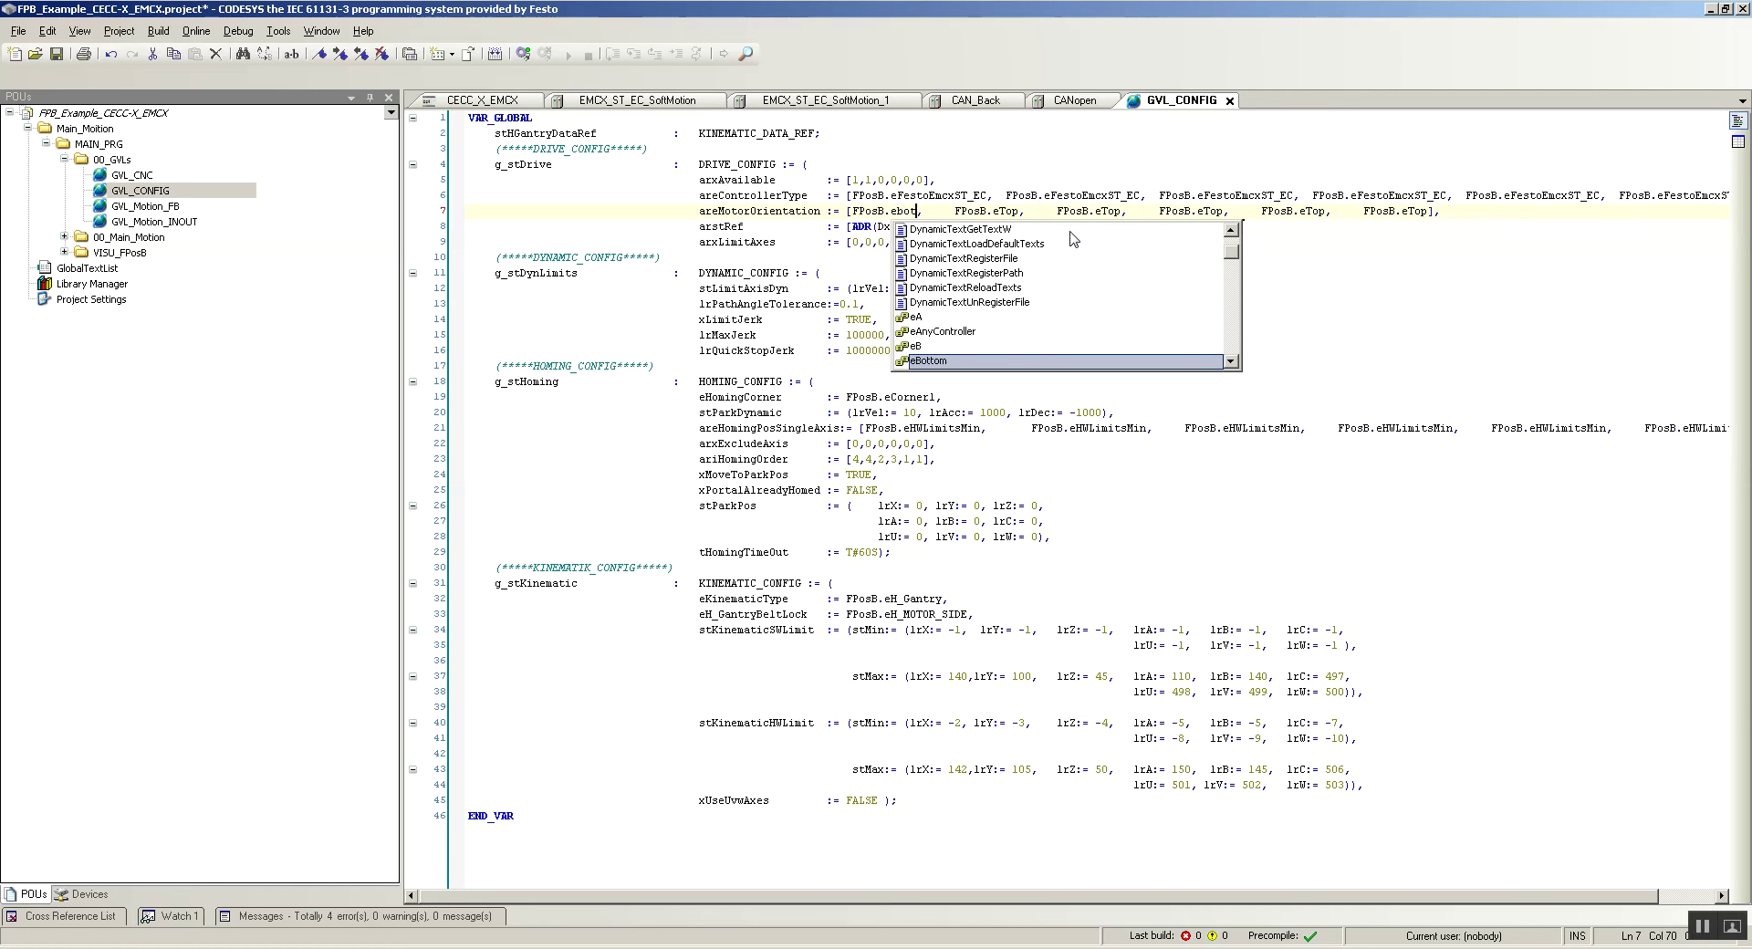
{"action": "key", "text": "Return"}
- Set the second areMotorOrientation entry to FPosB.eBottom as well and go to the arstRef axis references
{"action": "key", "text": "Right"}
{"action": "key", "text": "Right"}
{"action": "key", "text": "Right"}
{"action": "key", "text": "Right"}
{"action": "key", "text": "Right"}
{"action": "key", "text": "Right"}
{"action": "key", "text": "Right"}
{"action": "key", "text": "Right"}
{"action": "key", "text": "Right"}
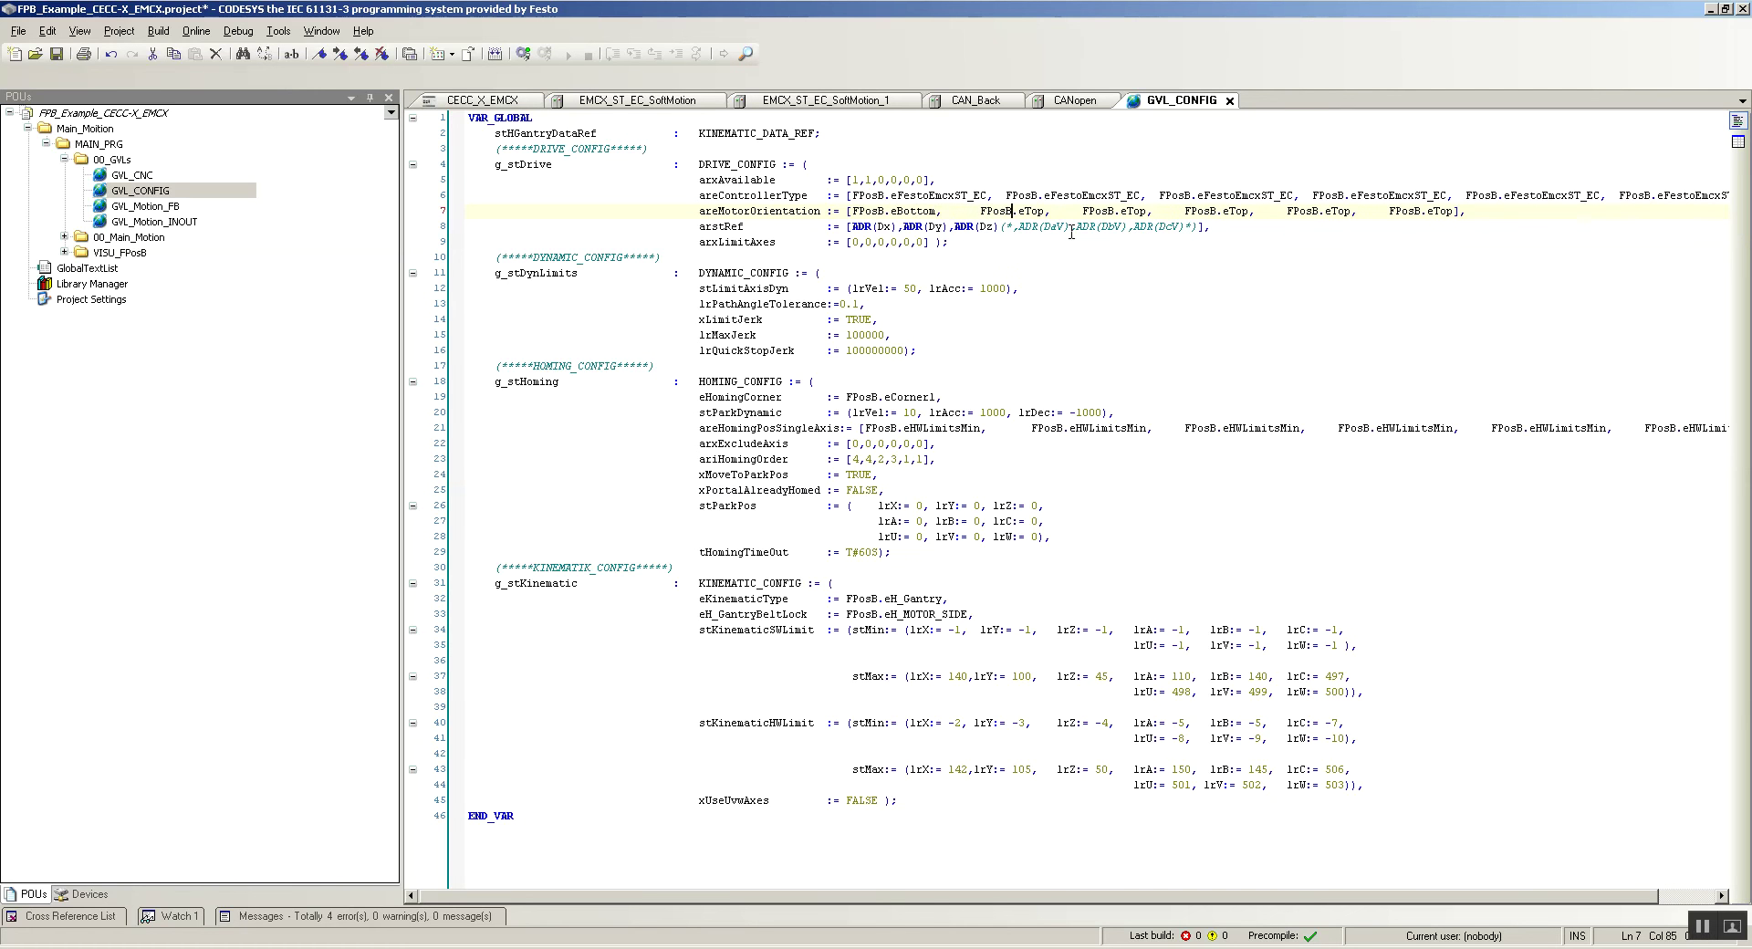
{"action": "key", "text": "Right"}
{"action": "key", "text": "shift+Right"}
{"action": "key", "text": "shift+Right"}
{"action": "key", "text": "shift+Right"}
{"action": "key", "text": "shift+Right"}
{"action": "type", "text": "ebo"}
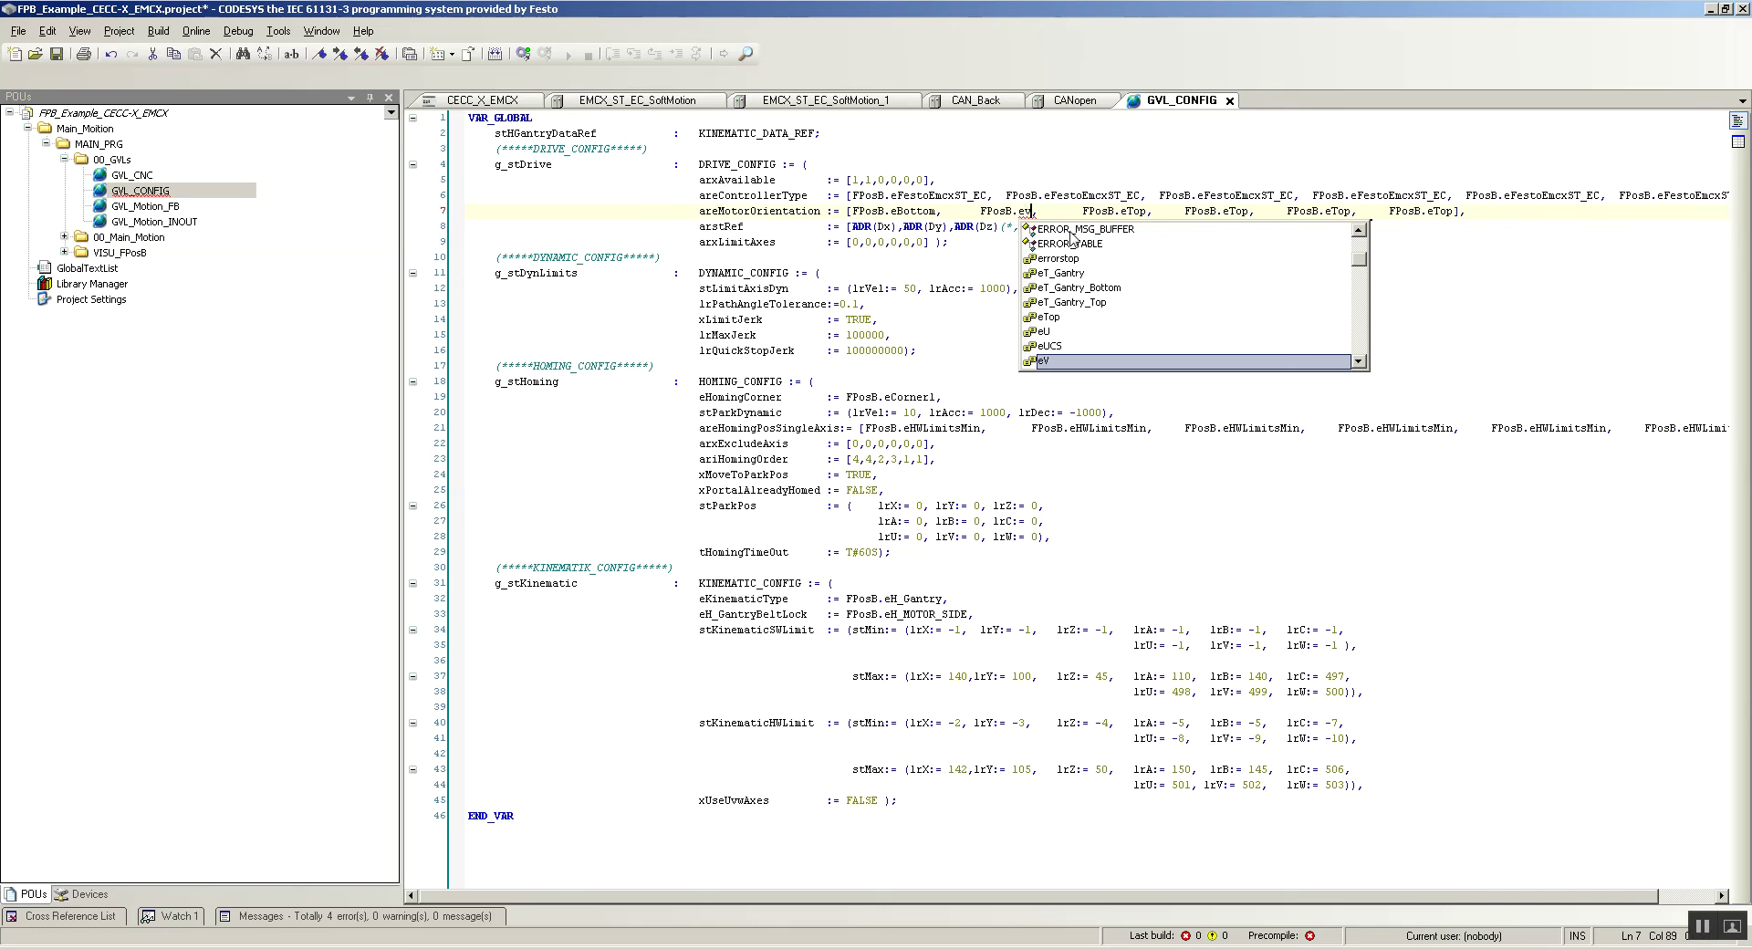
{"action": "key", "text": "Return"}
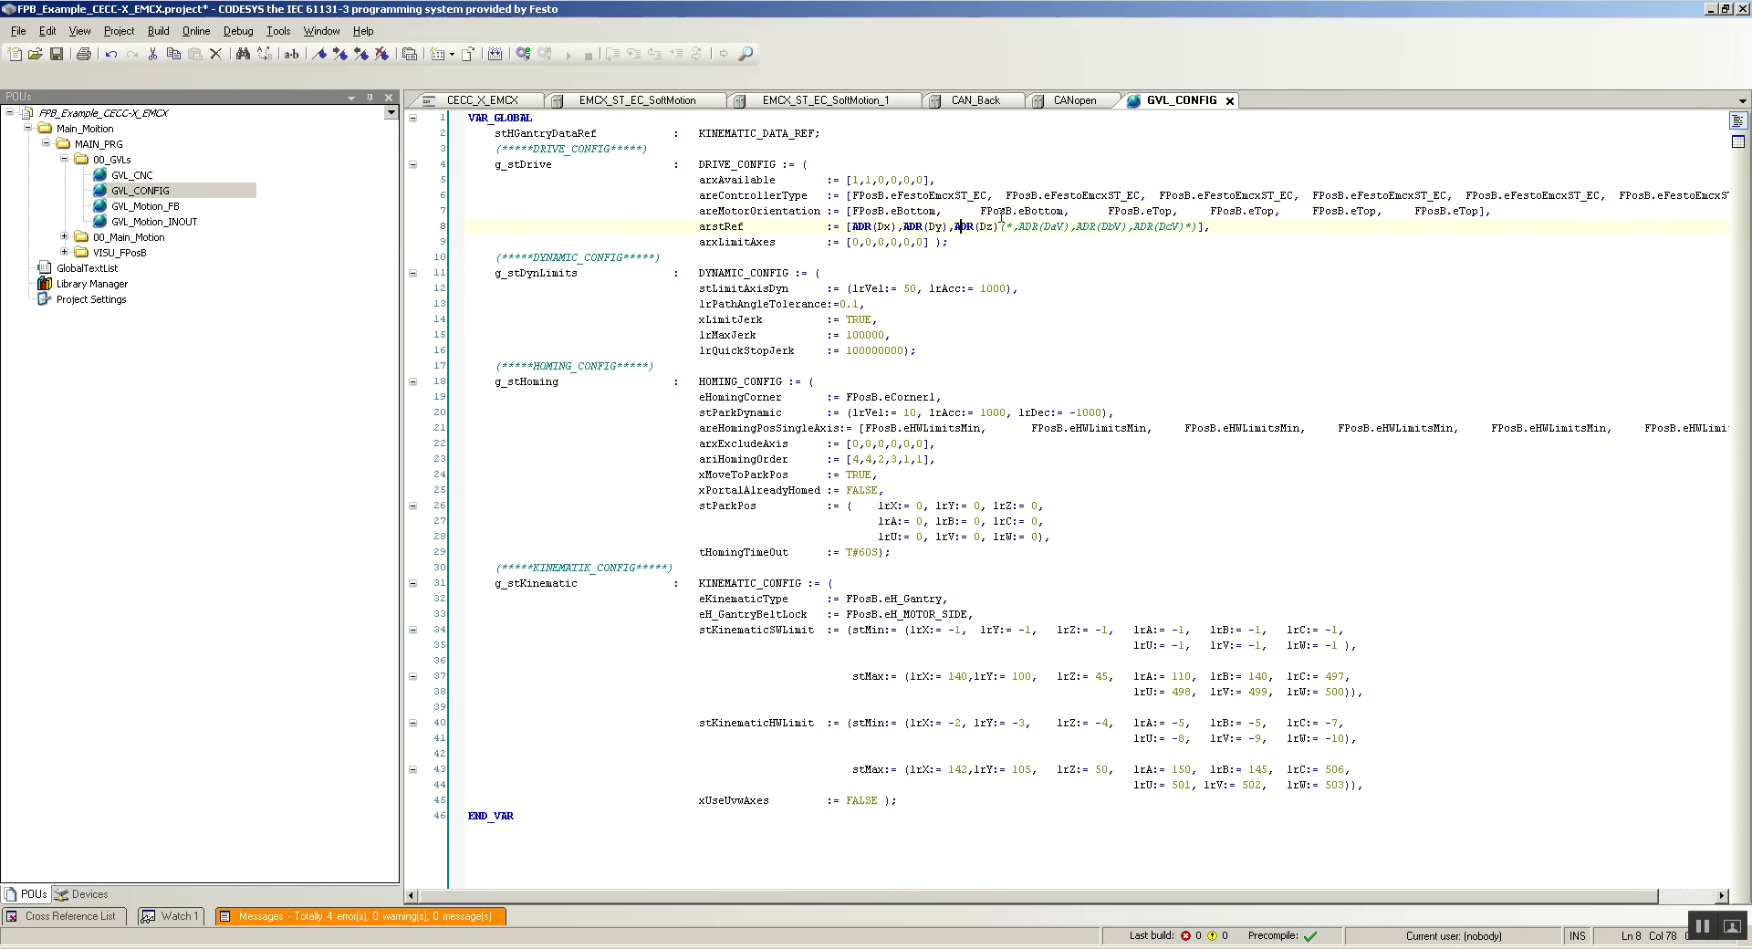
{"action": "left_click", "coordinate": [983, 227]}
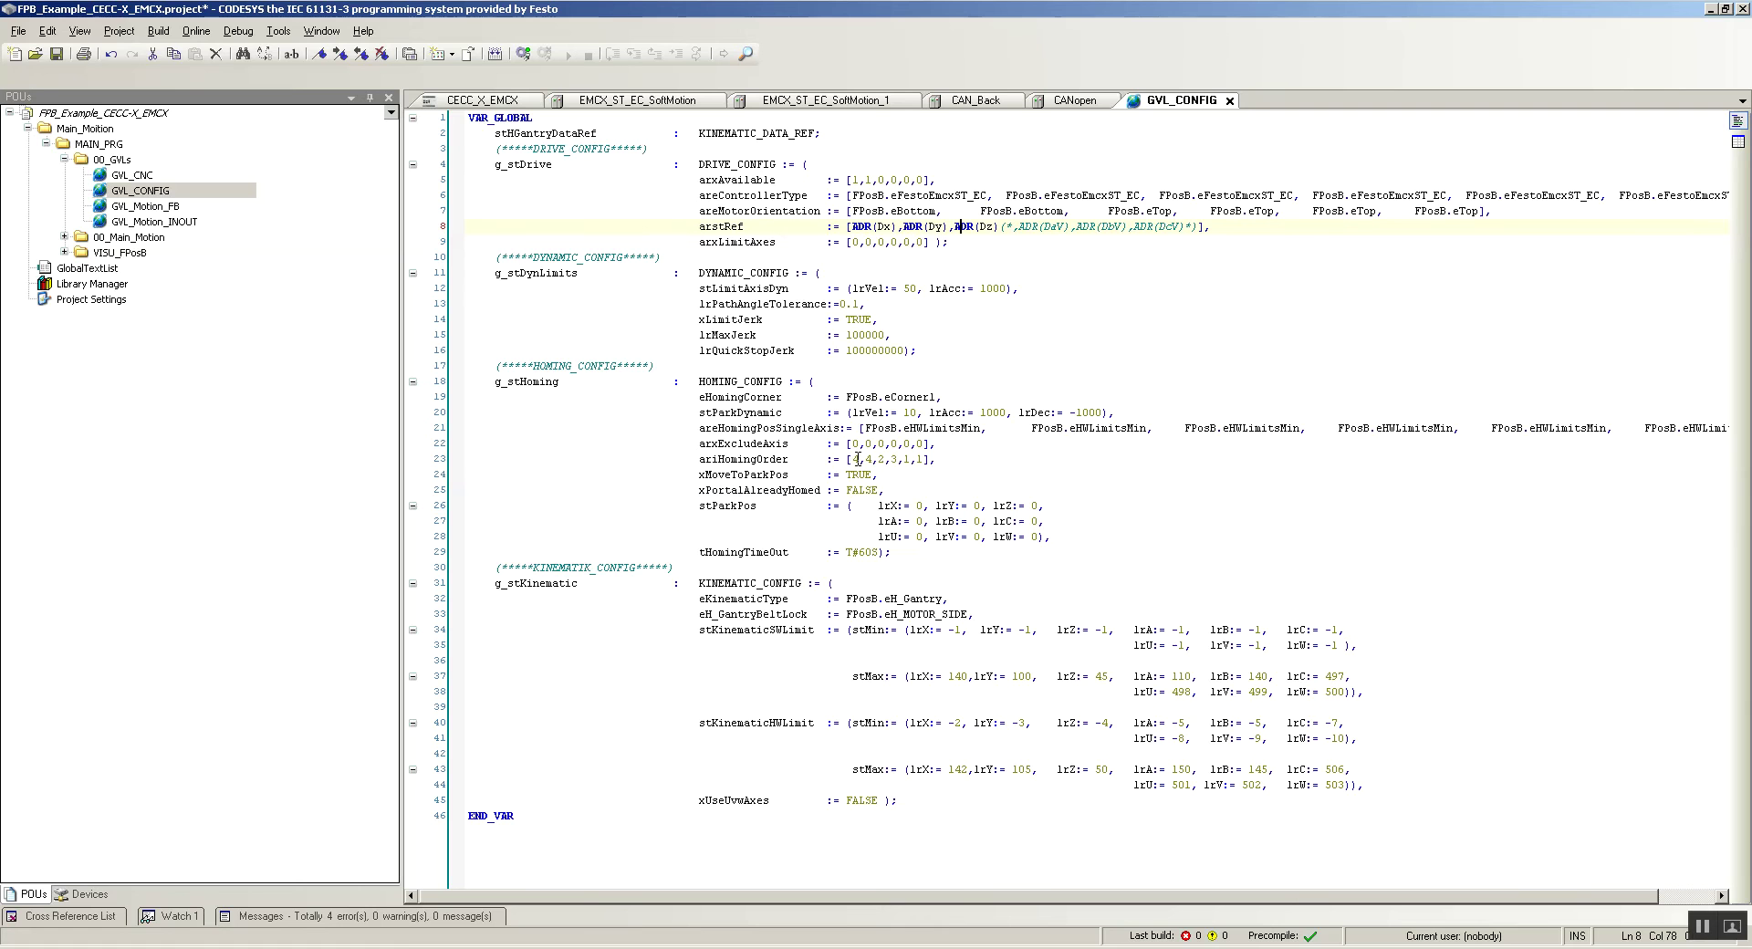
- Set ariHomingOrder in g_stHoming to [1,1,0,0,0,0]
{"action": "left_click", "coordinate": [957, 465]}
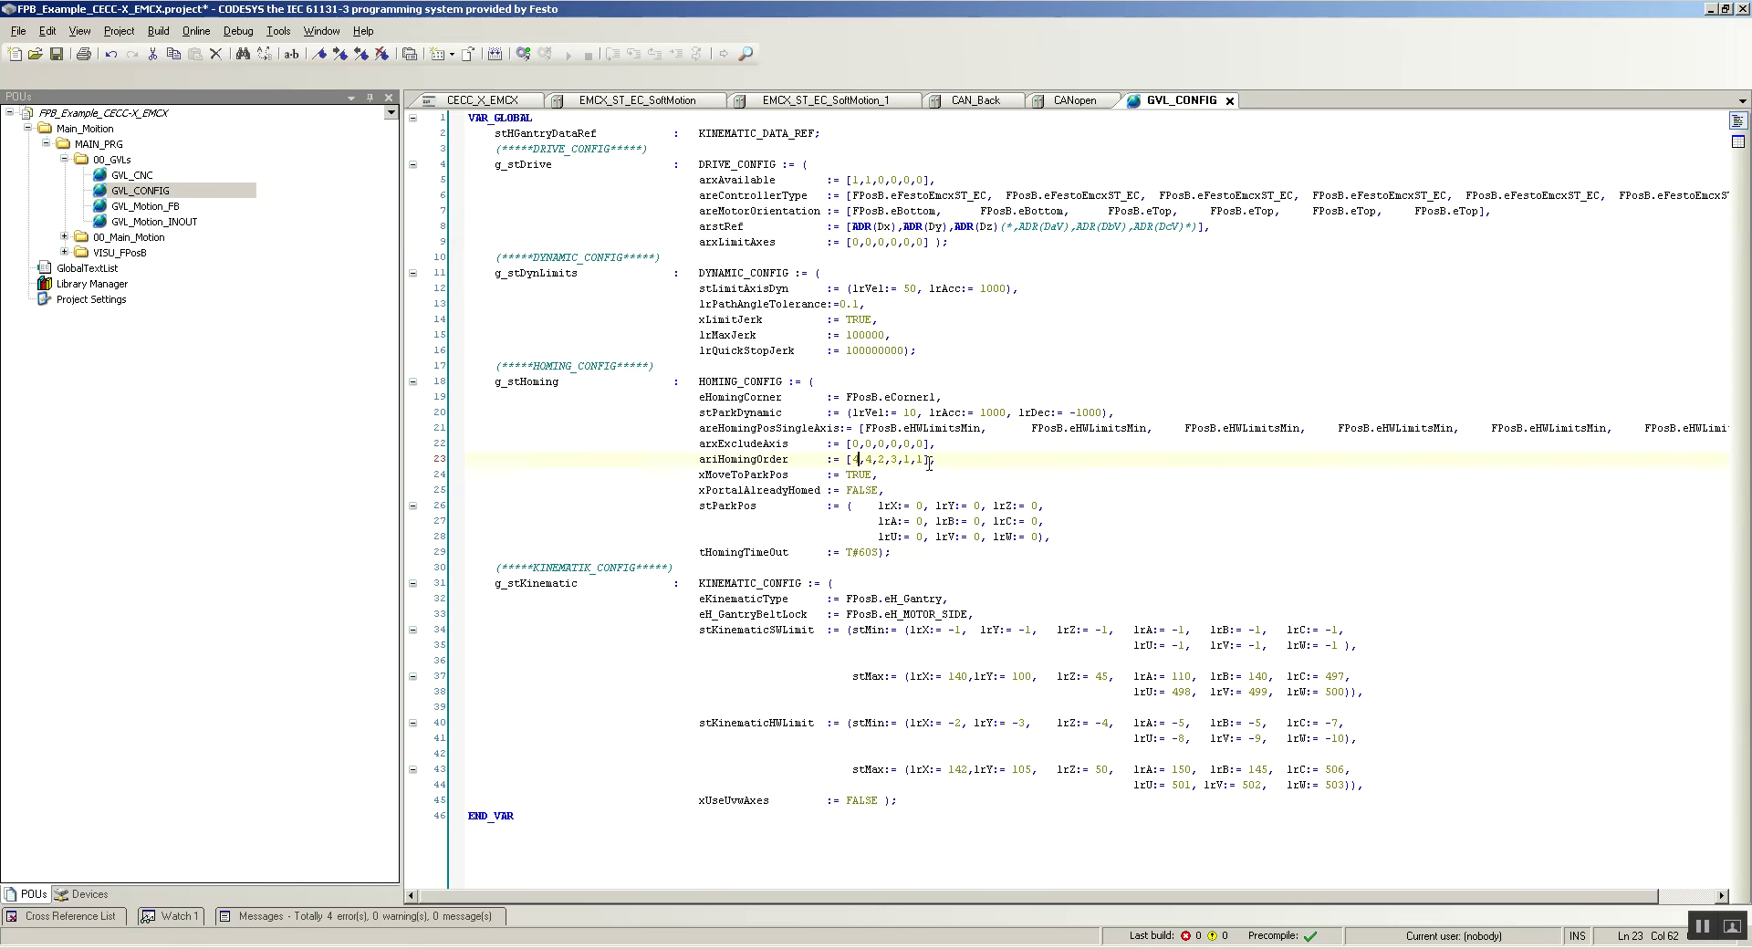
{"action": "key", "text": "Delete"}
{"action": "type", "text": "1"}
{"action": "key", "text": "shift+Left"}
{"action": "type", "text": "0"}
{"action": "key", "text": "Right"}
{"action": "key", "text": "Right"}
{"action": "key", "text": "Right"}
{"action": "left_click", "coordinate": [859, 463]}
{"action": "key", "text": "BackSpace"}
{"action": "key", "text": "BackSpace"}
{"action": "key", "text": "Left"}
{"action": "key", "text": "BackSpace"}
{"action": "type", "text": "2,2"}
{"action": "key", "text": "Right"}
{"action": "type", "text": "1"}
{"action": "key", "text": "Right"}
{"action": "key", "text": "BackSpace"}
{"action": "type", "text": "0"}
{"action": "key", "text": "BackSpace"}
{"action": "type", "text": "1"}
{"action": "left_click", "coordinate": [882, 475]}
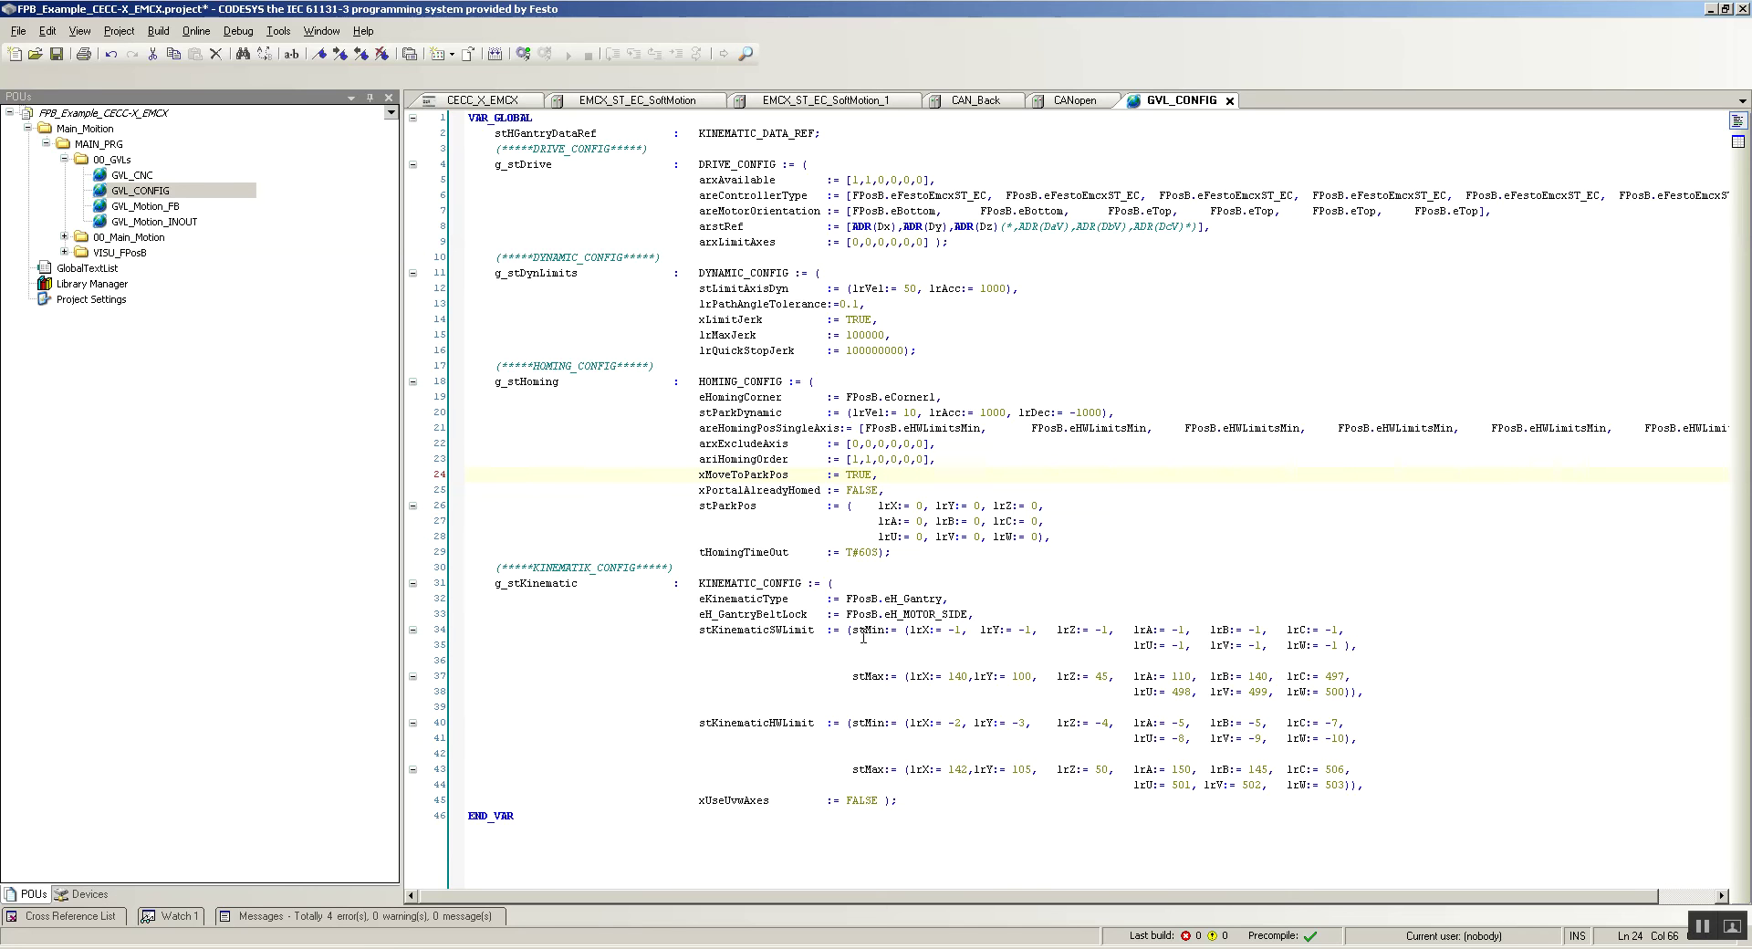
- Set the stMax values of stKinematicSWLimit to 95 for lrX and 155 for lrY
{"action": "left_click", "coordinate": [967, 676]}
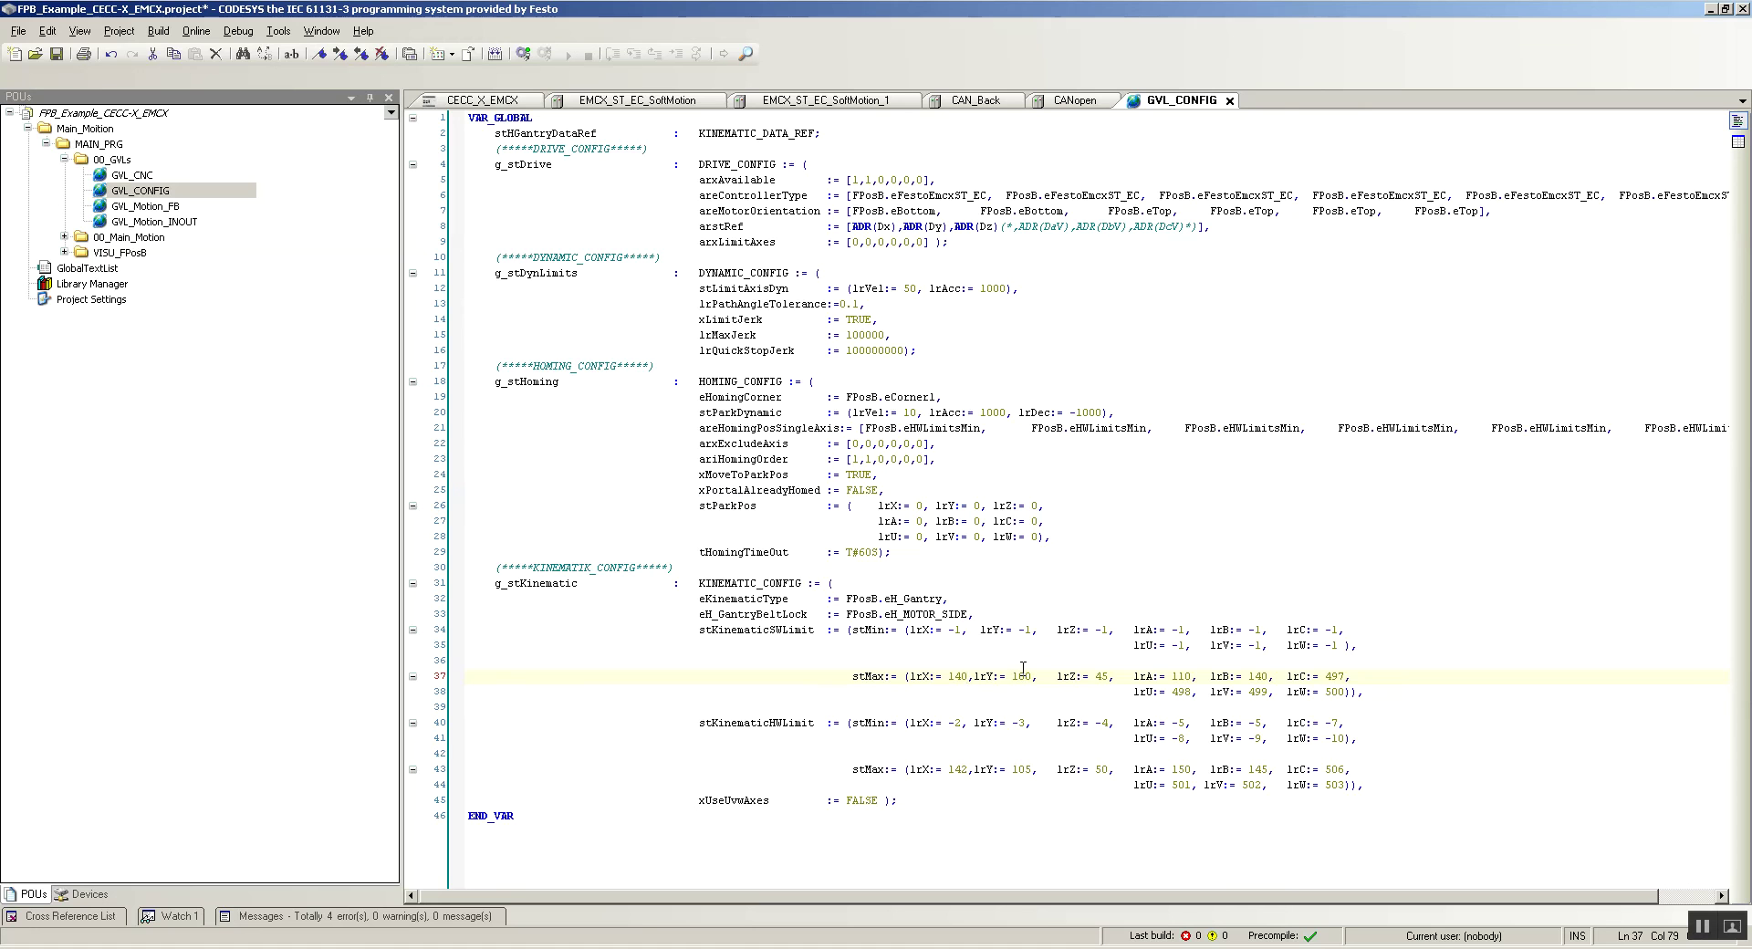
{"action": "key", "text": "BackSpace"}
{"action": "key", "text": "BackSpace"}
{"action": "key", "text": "BackSpace"}
{"action": "type", "text": "95"}
{"action": "left_click", "coordinate": [1025, 677]}
{"action": "key", "text": "BackSpace"}
{"action": "key", "text": "BackSpace"}
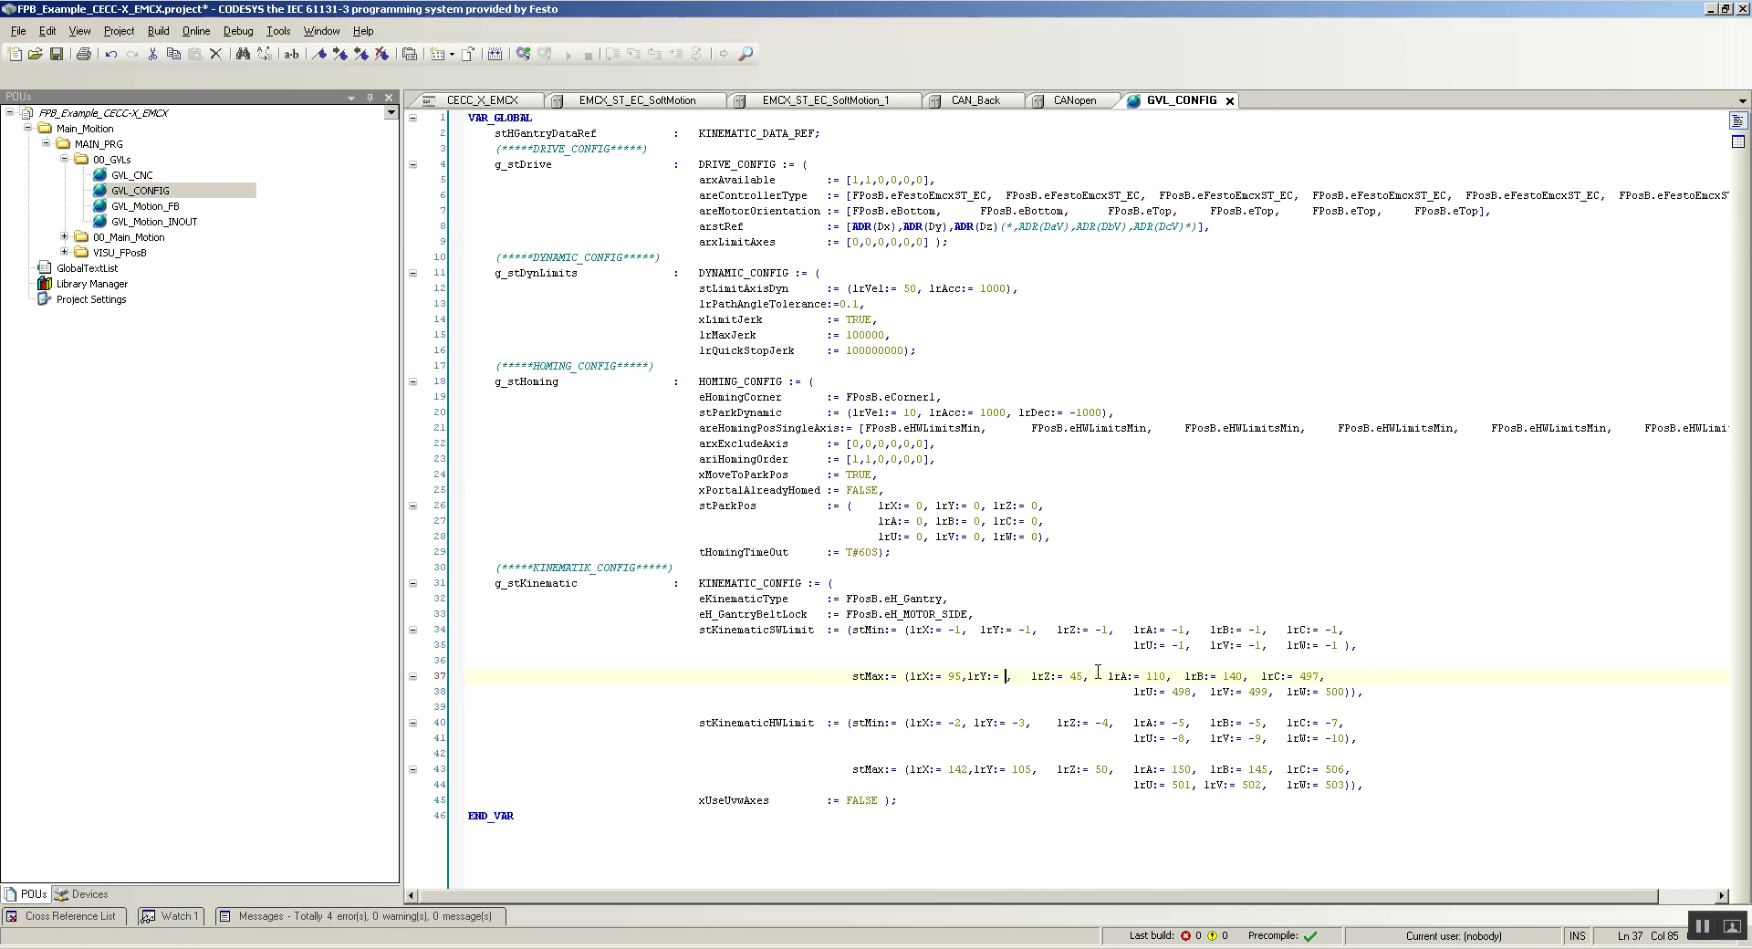
{"action": "type", "text": "55"}
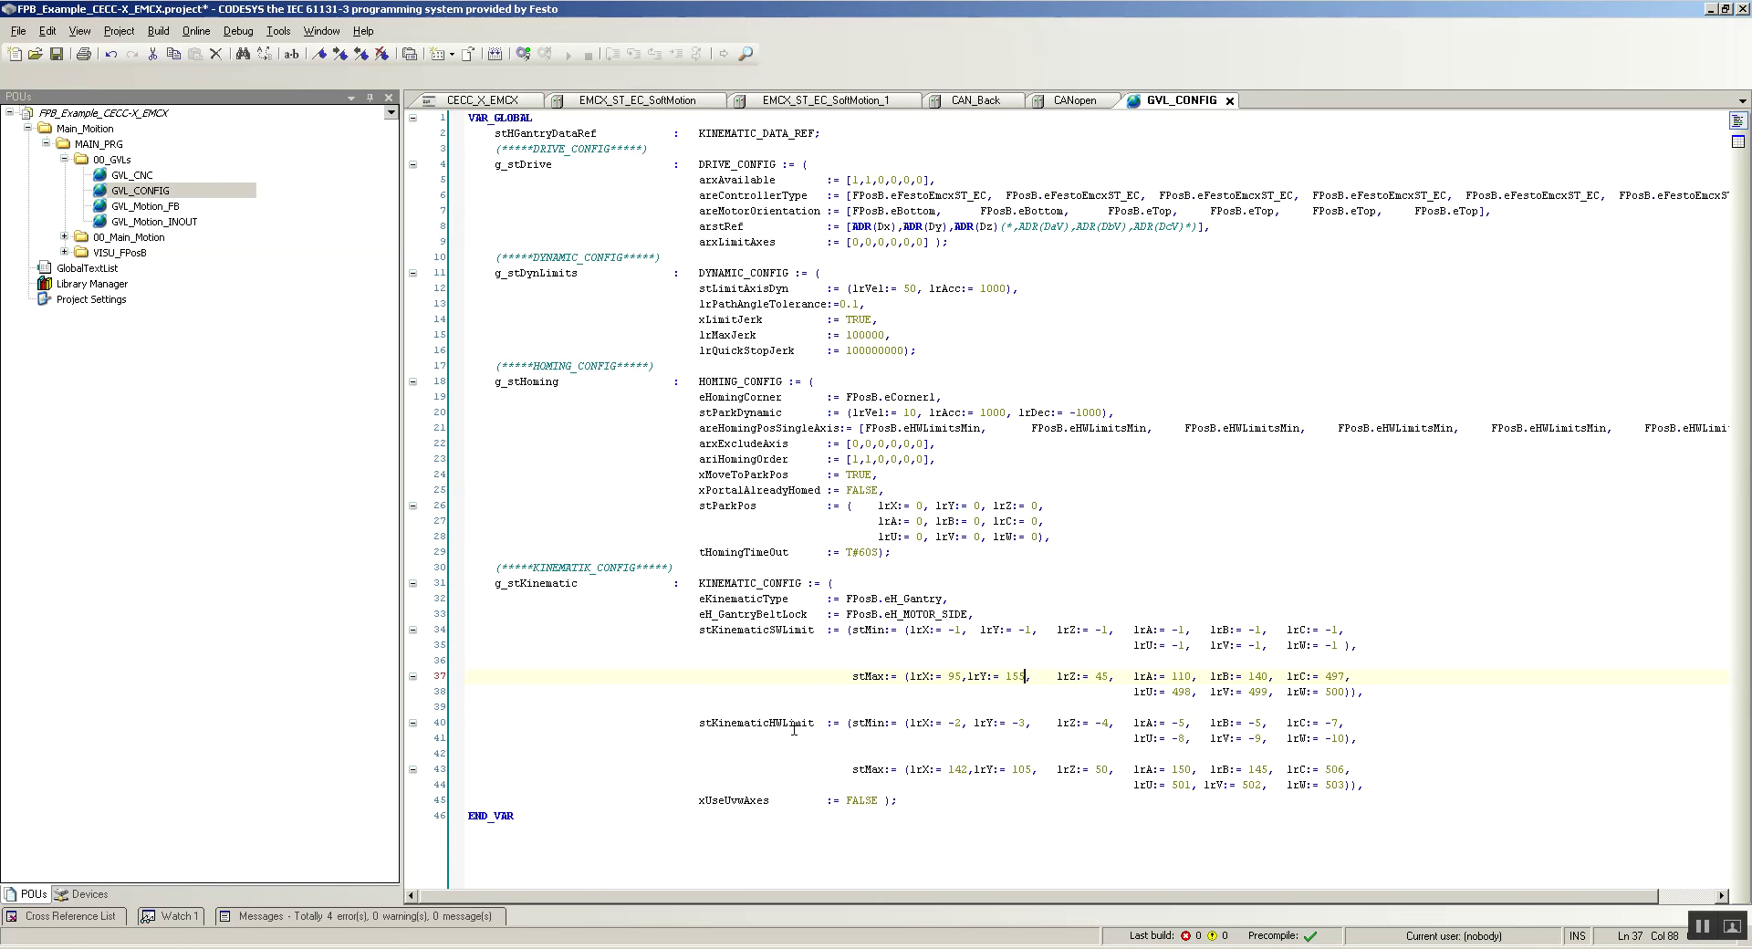
- Set the stMax values of stKinematicHWLimit to 97 for lrX and 157 for lrY
{"action": "left_click", "coordinate": [967, 770]}
{"action": "key", "text": "BackSpace"}
{"action": "key", "text": "BackSpace"}
{"action": "key", "text": "BackSpace"}
{"action": "type", "text": "97"}
{"action": "key", "text": "BackSpace"}
{"action": "key", "text": "BackSpace"}
{"action": "type", "text": "57"}
{"action": "left_click", "coordinate": [1079, 708]}
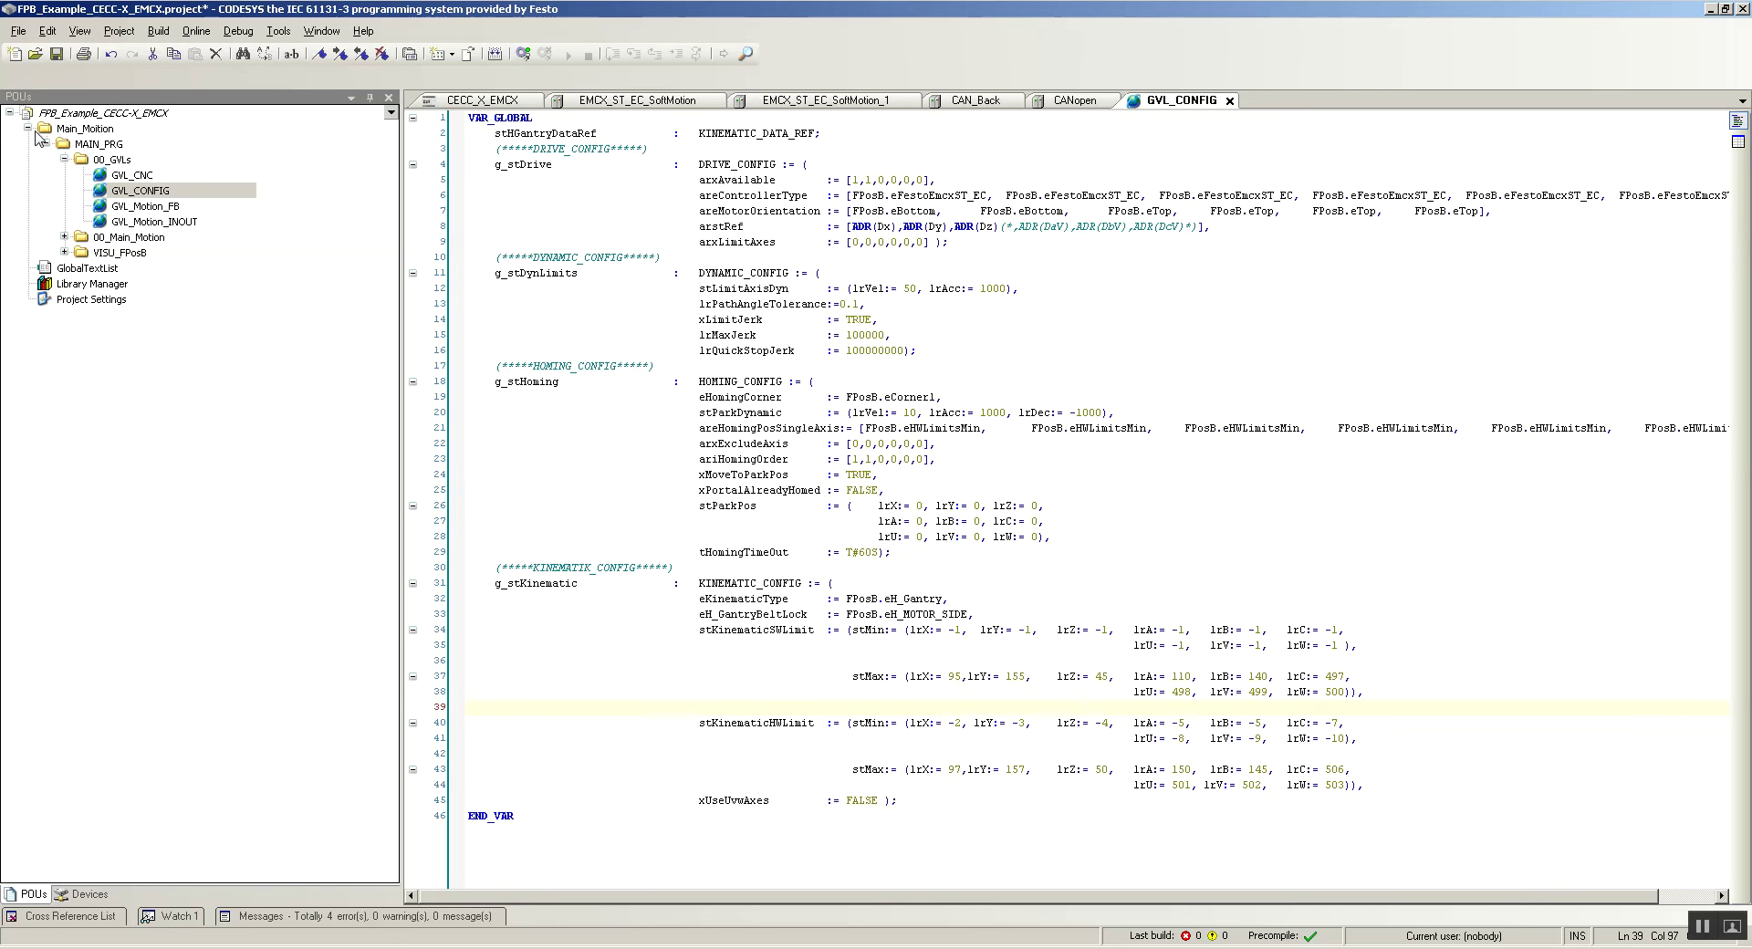
- Open the remaining global variable lists GVL_Motion_FB, GVL_Motion_INOUT and GVL_CNC to look through them
{"action": "double_click", "coordinate": [146, 206]}
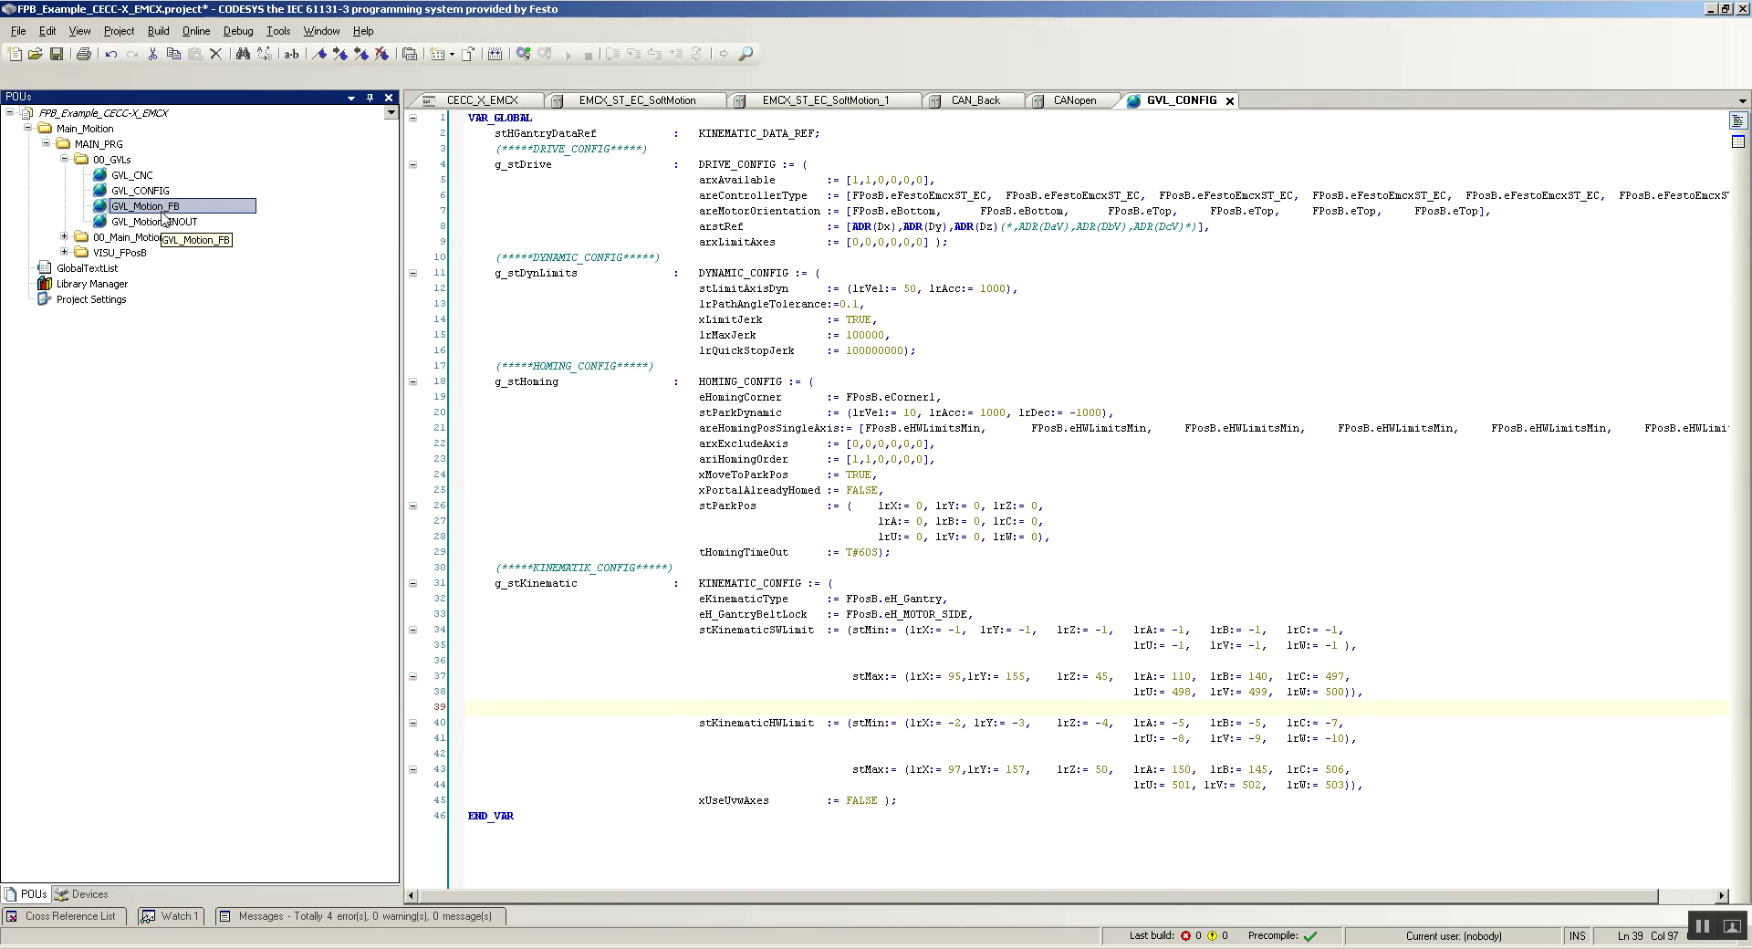
{"action": "left_click", "coordinate": [159, 221]}
{"action": "double_click", "coordinate": [159, 221]}
{"action": "double_click", "coordinate": [133, 174]}
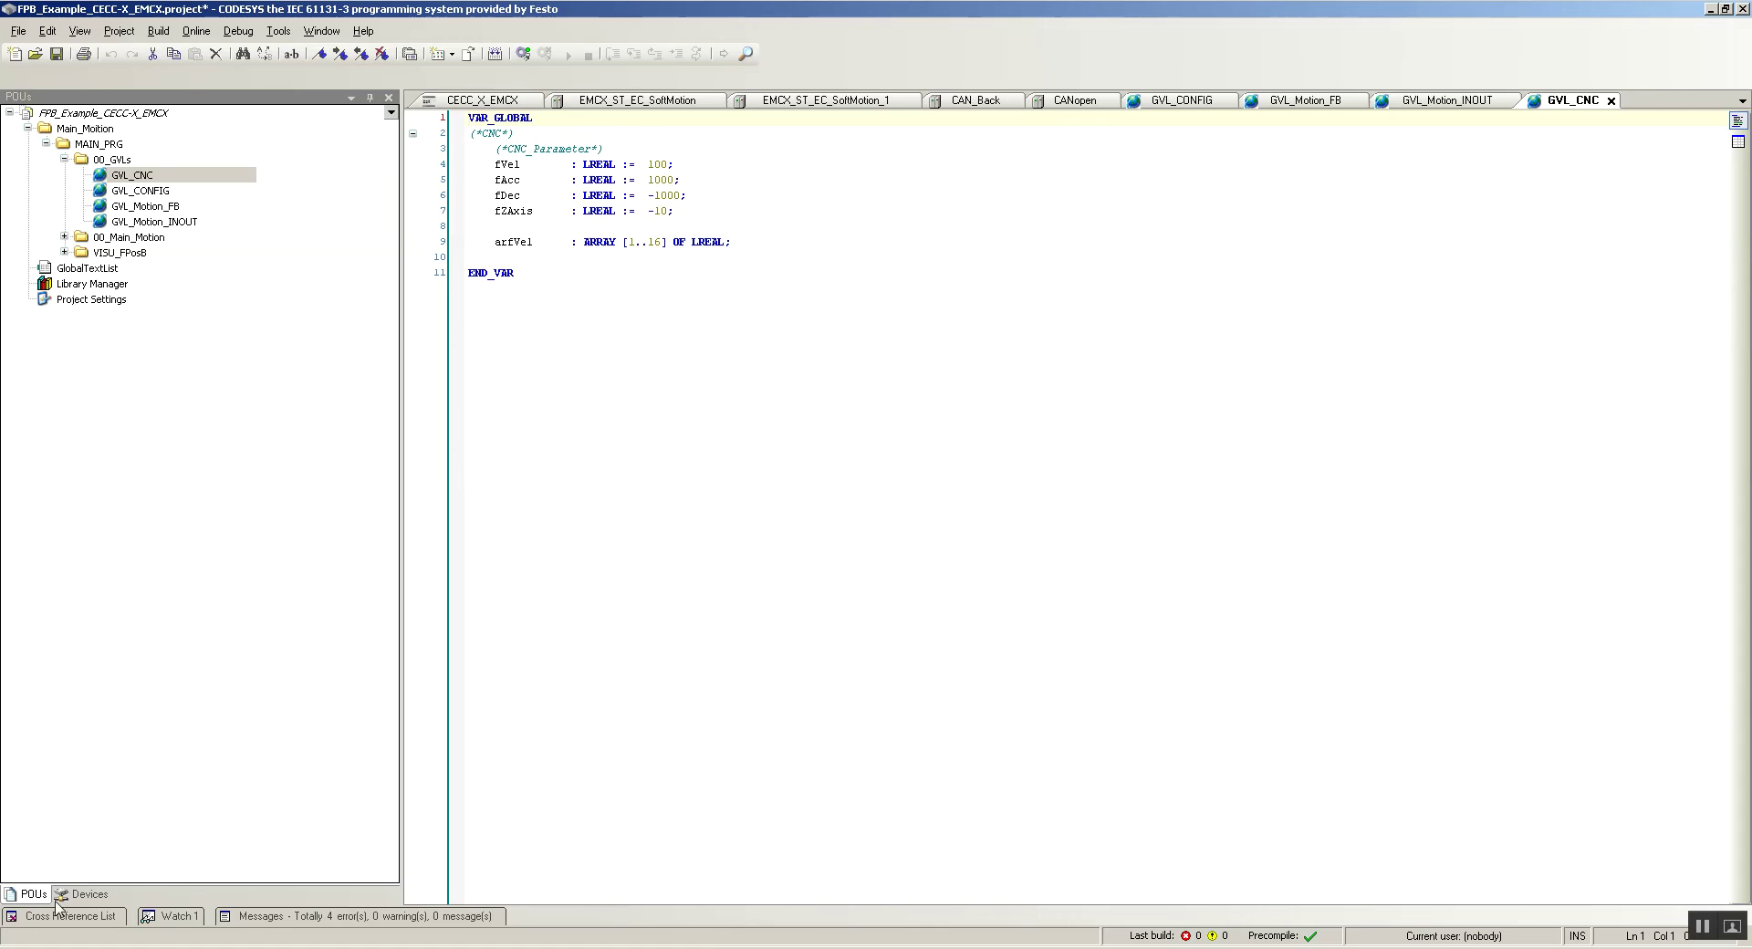
- Log in to the CECC_X_EMCX controller from the device tree, download the latest code replacing the existing application, and start it
{"action": "left_click", "coordinate": [82, 895]}
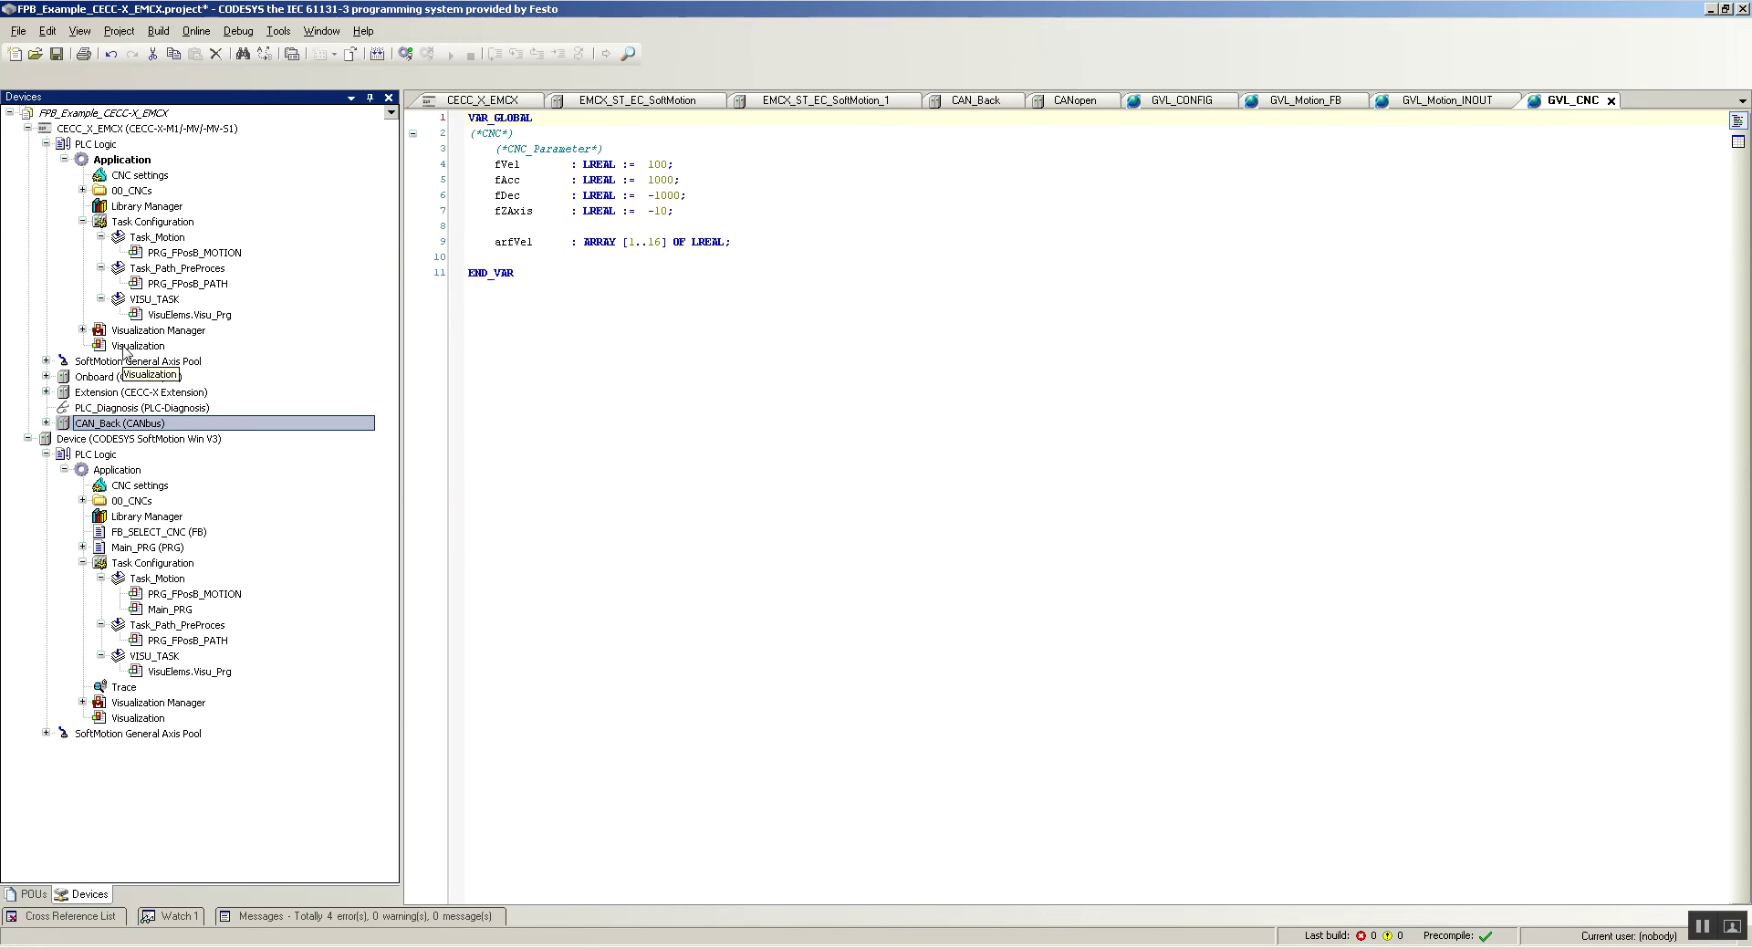
{"action": "left_click", "coordinate": [194, 33]}
{"action": "left_click", "coordinate": [194, 33]}
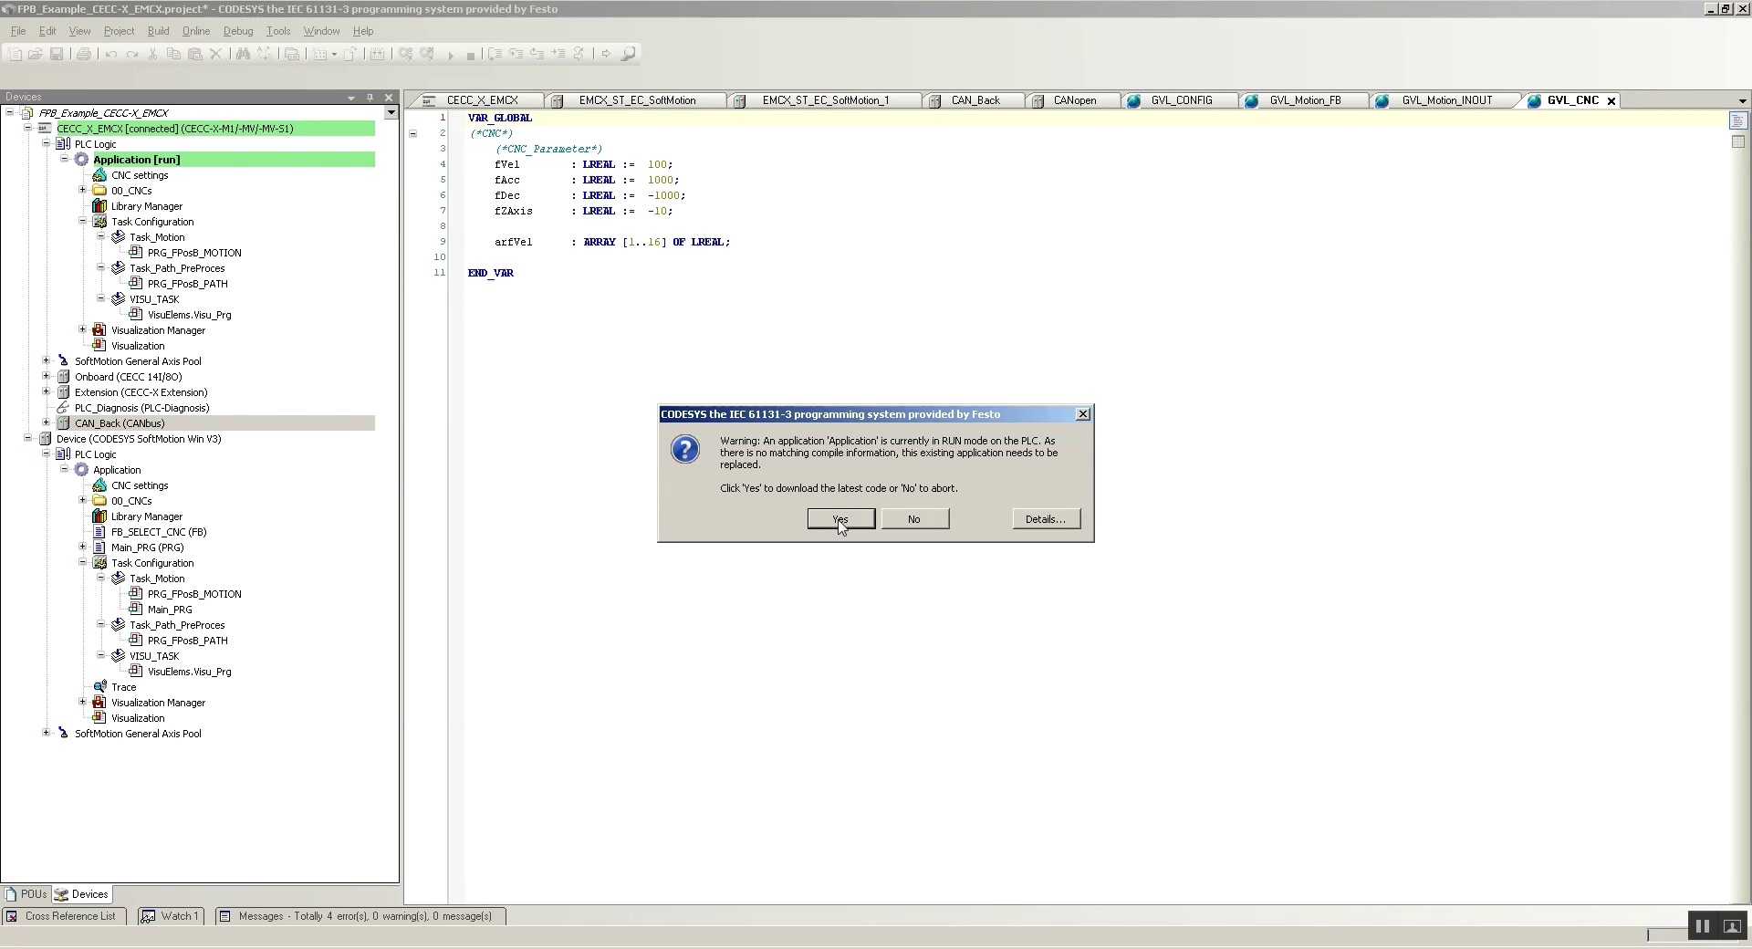
{"action": "left_click", "coordinate": [840, 519]}
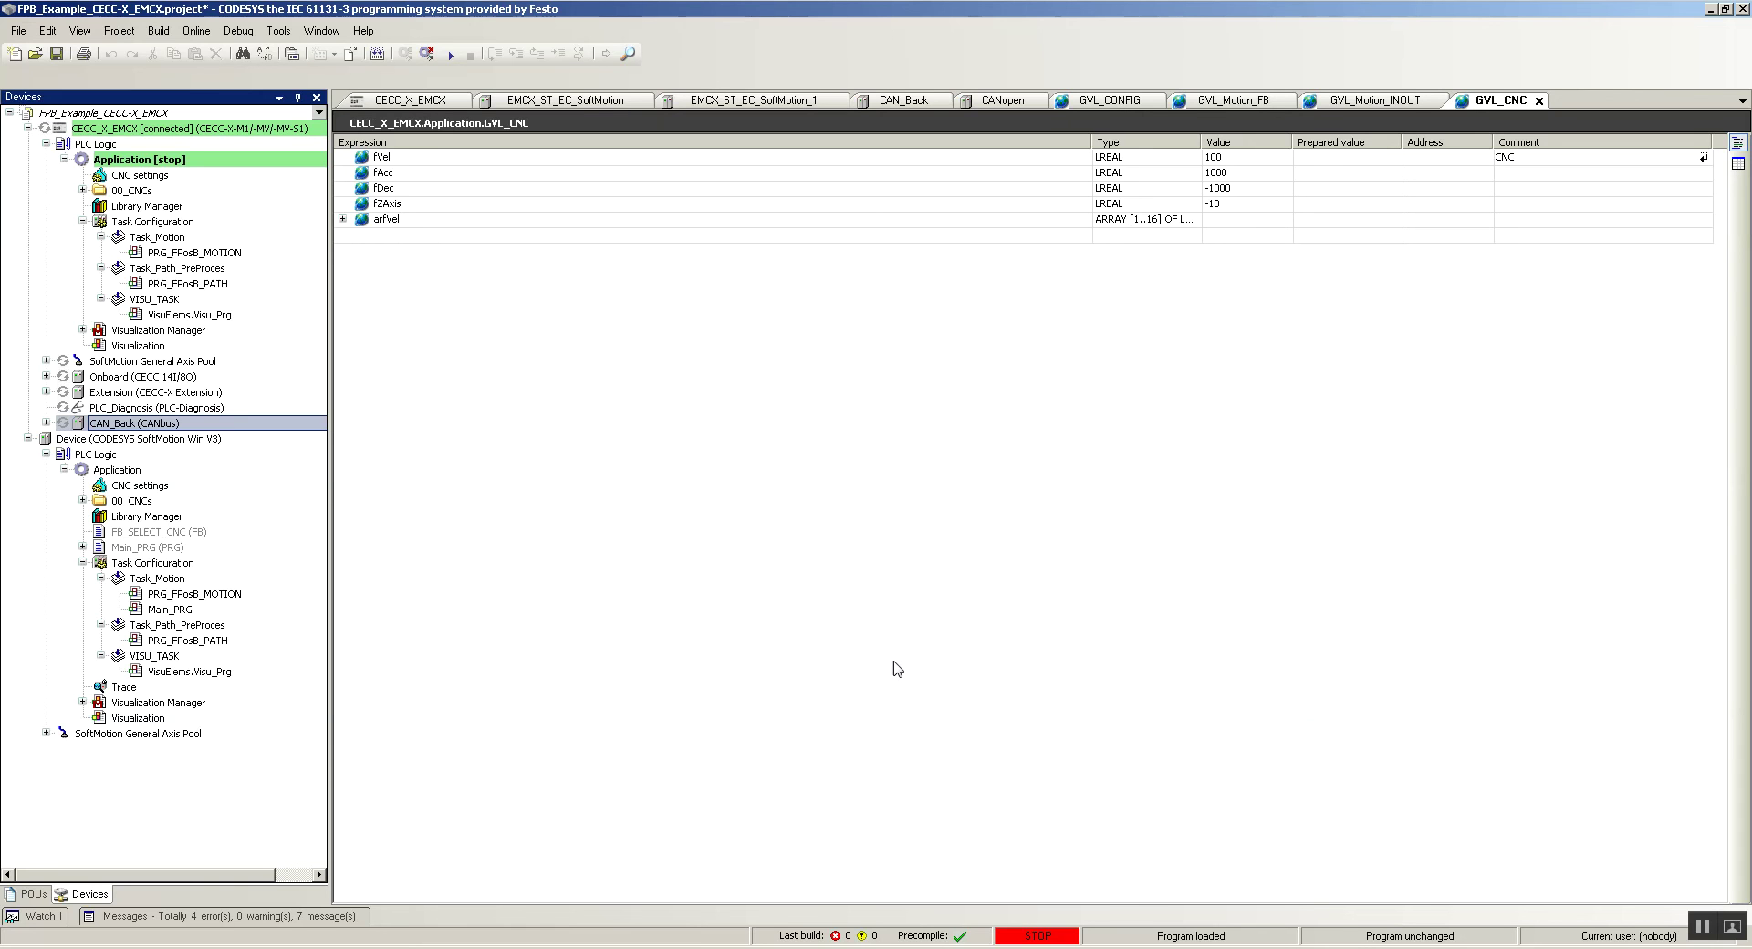
{"action": "key", "text": "F5"}
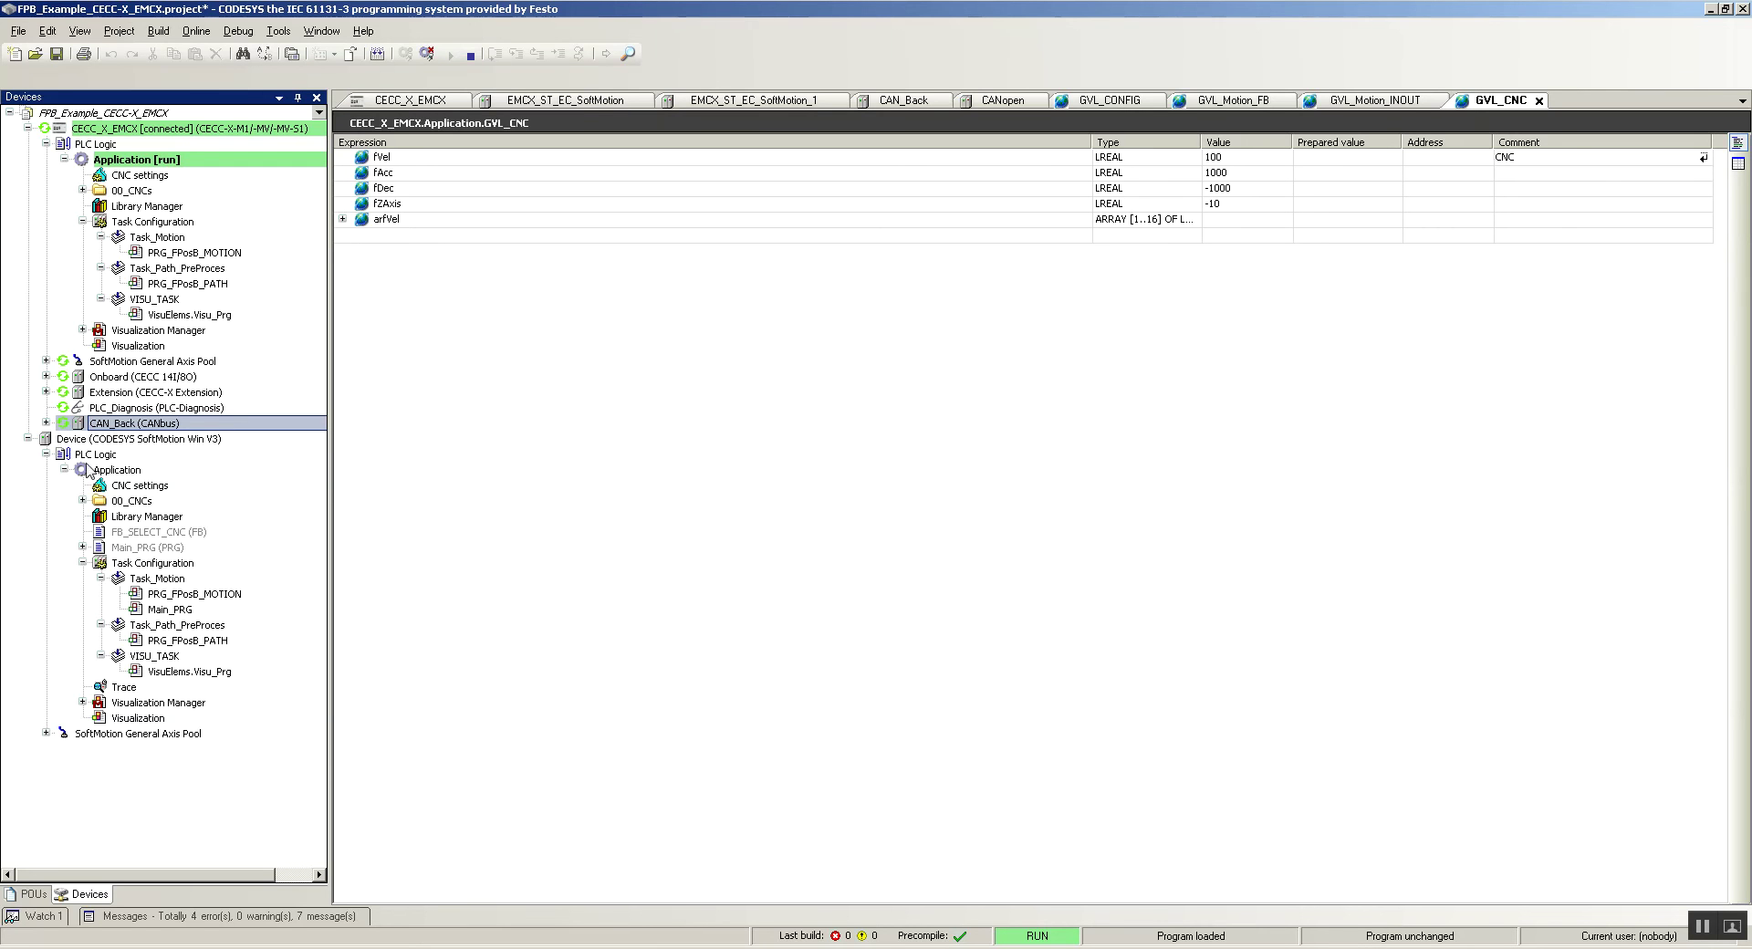
- Expand CAN_Back in the device tree to check the online drives, and close all open editors
{"action": "left_click", "coordinate": [46, 422]}
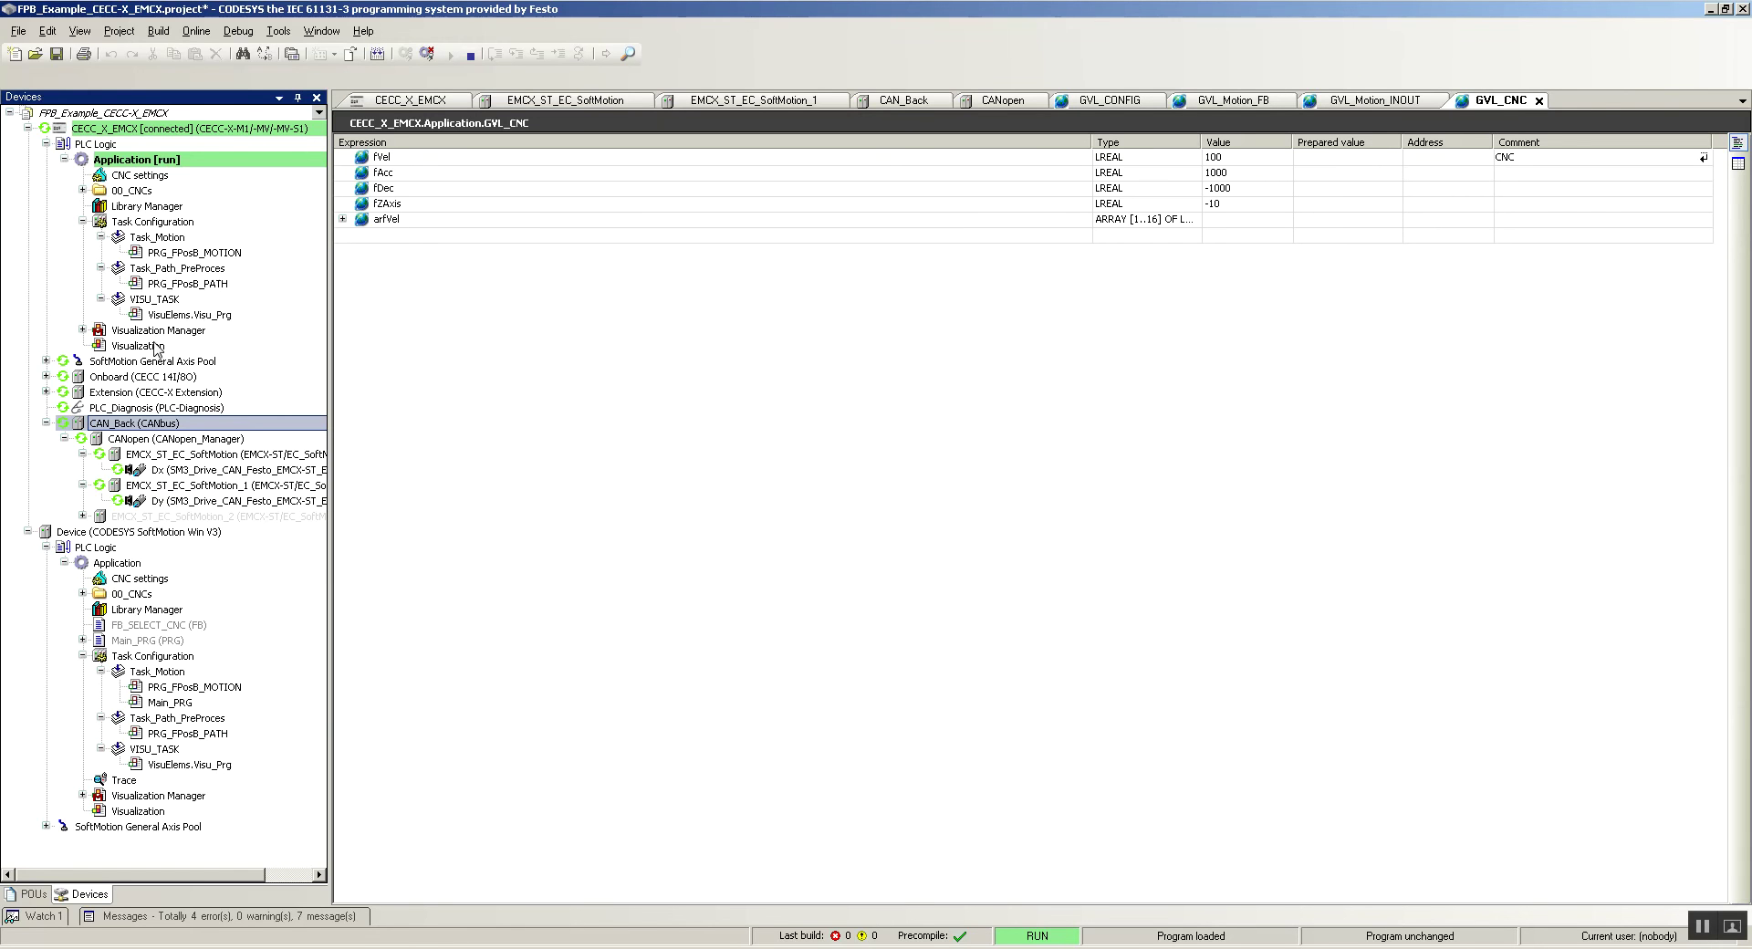
{"action": "right_click", "coordinate": [390, 108]}
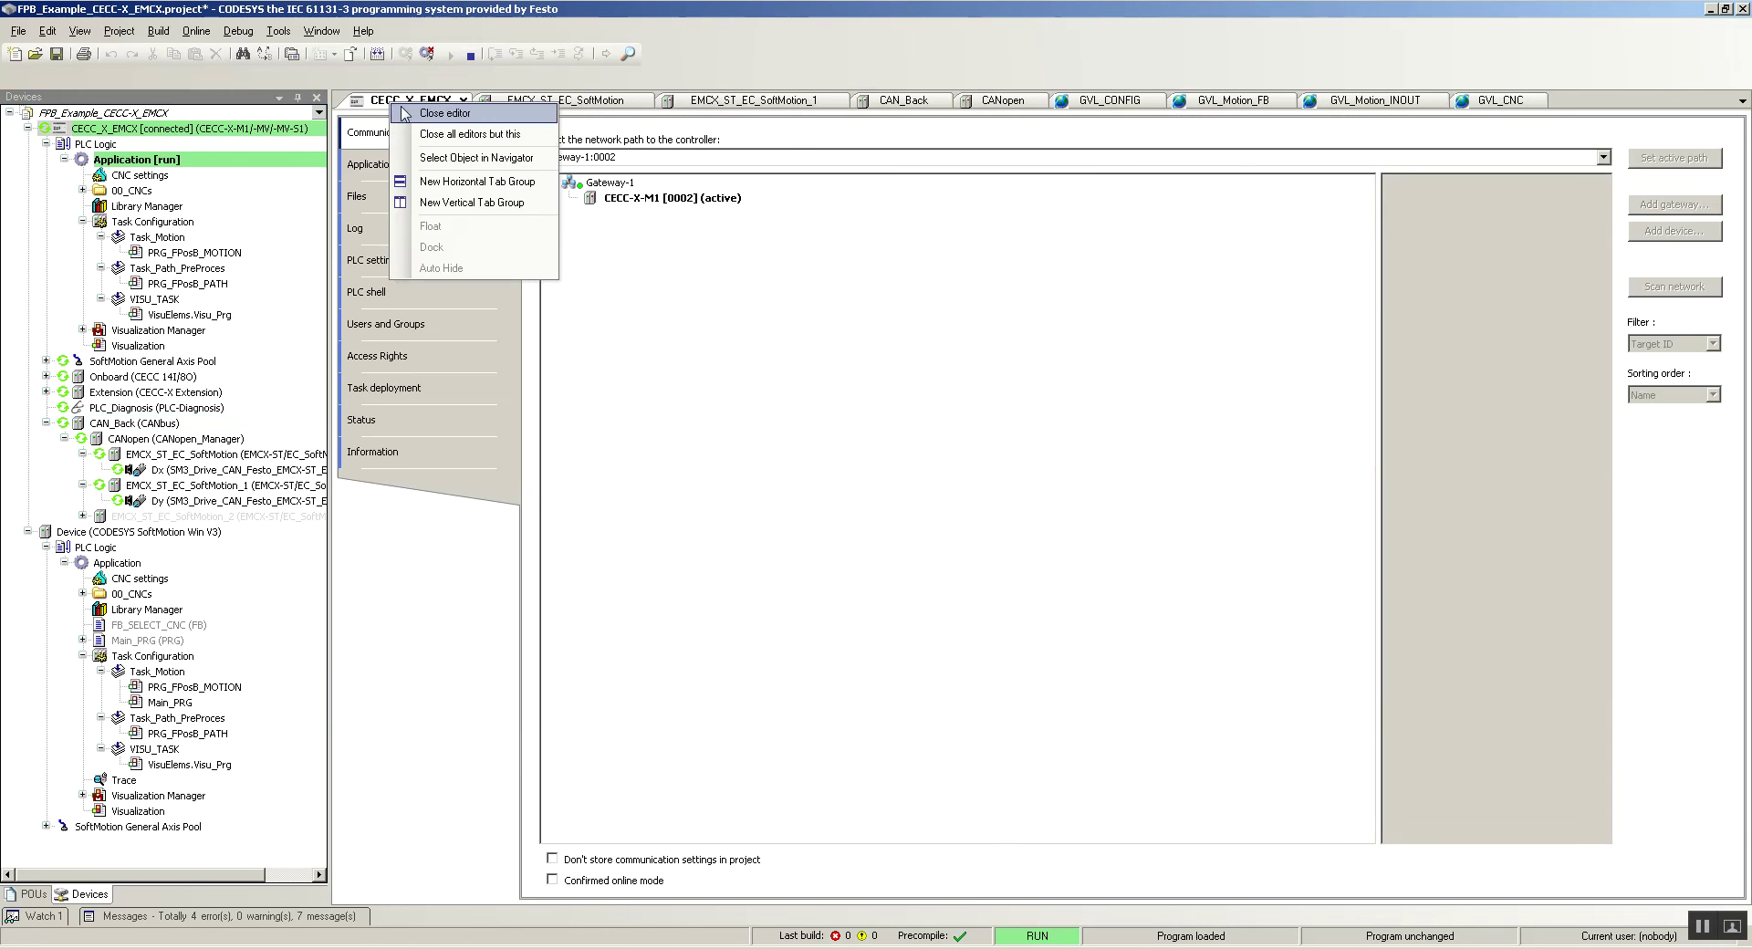
{"action": "left_click", "coordinate": [456, 133]}
{"action": "left_click", "coordinate": [468, 100]}
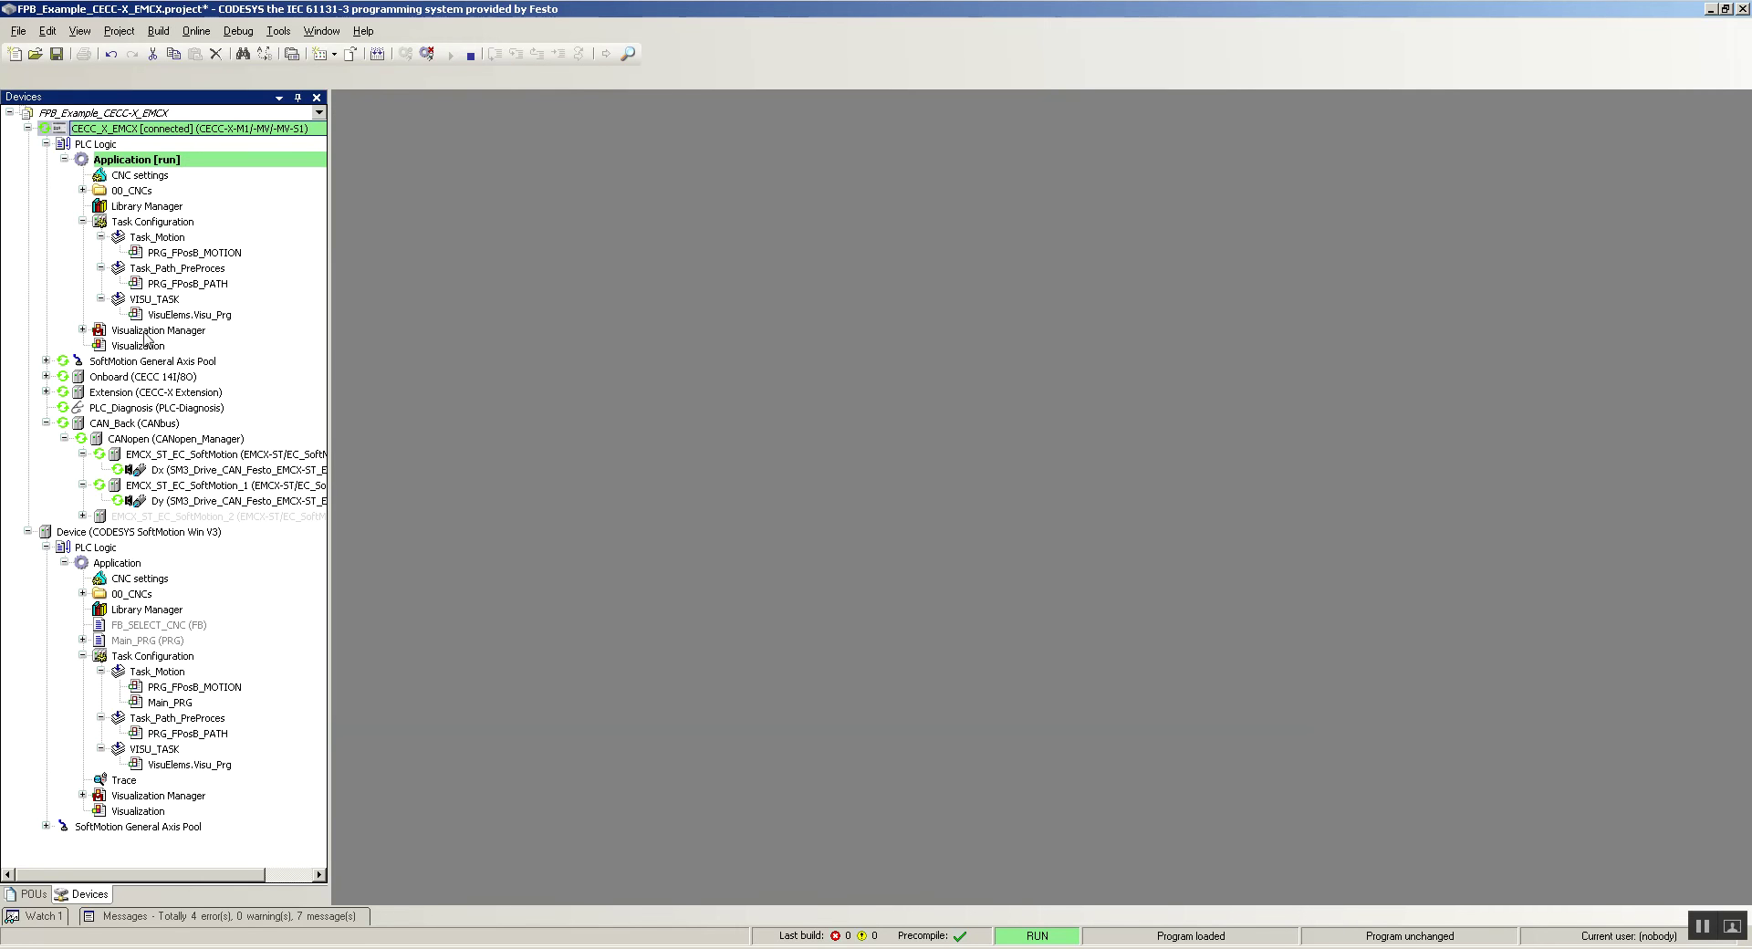
- Open the controller's Visualization, show Configuration Mode and switch the operation mode to Homing Mode
{"action": "double_click", "coordinate": [145, 343]}
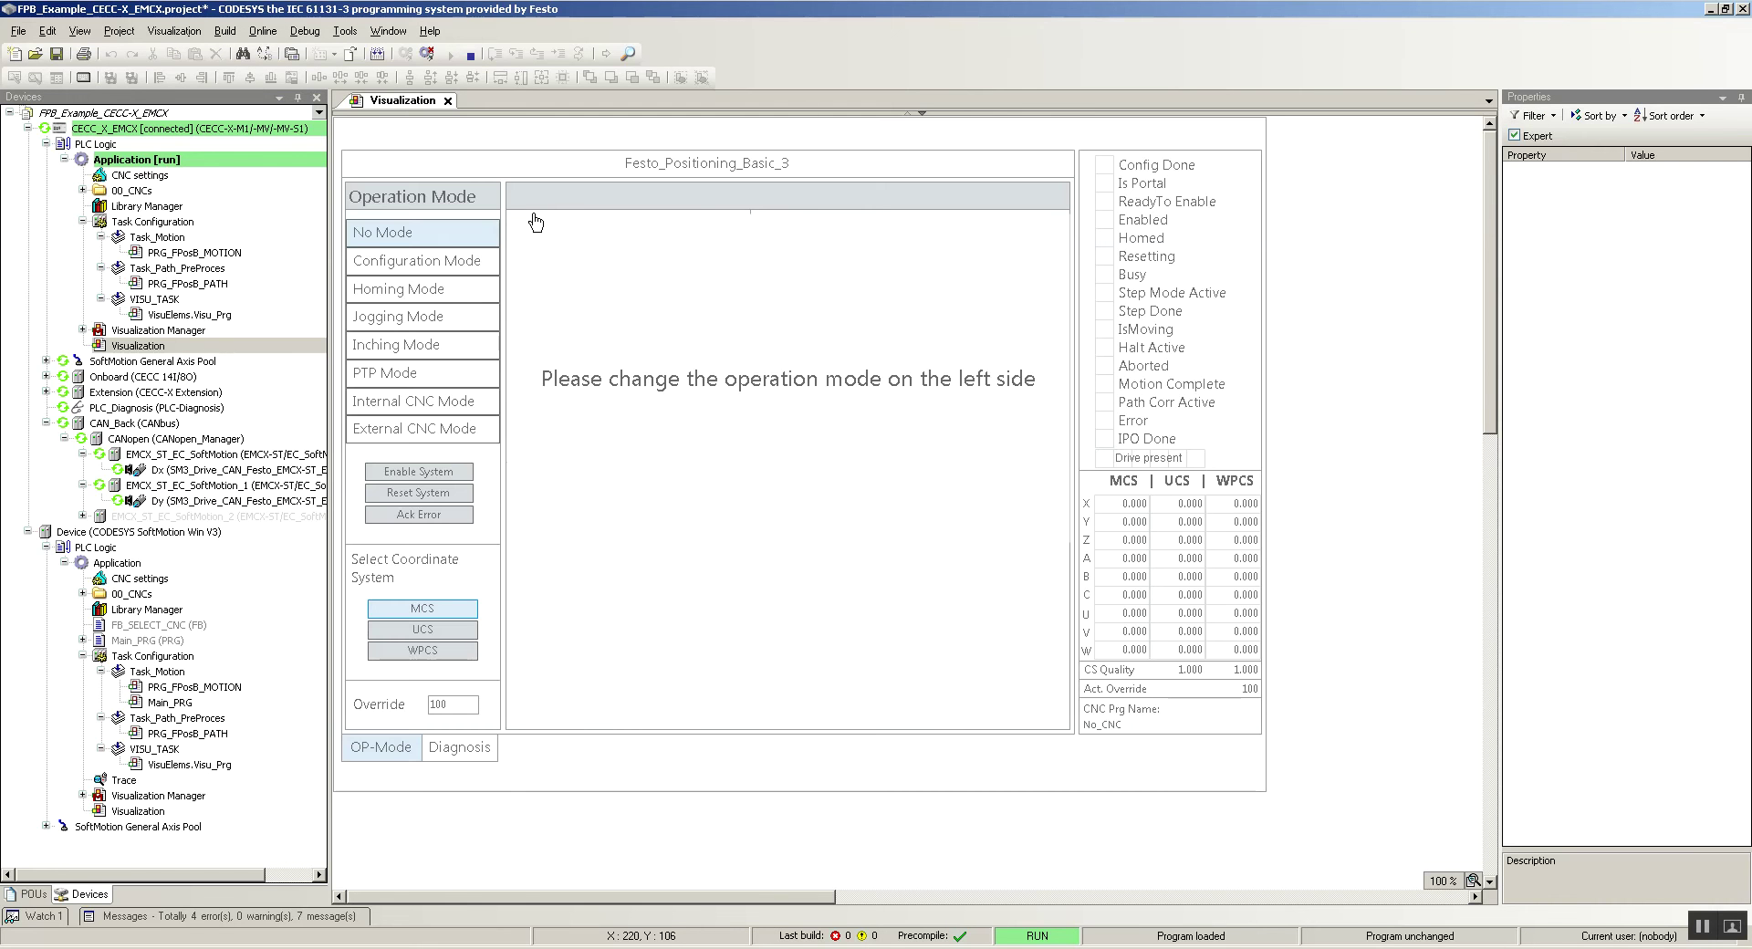
{"action": "left_click", "coordinate": [387, 265]}
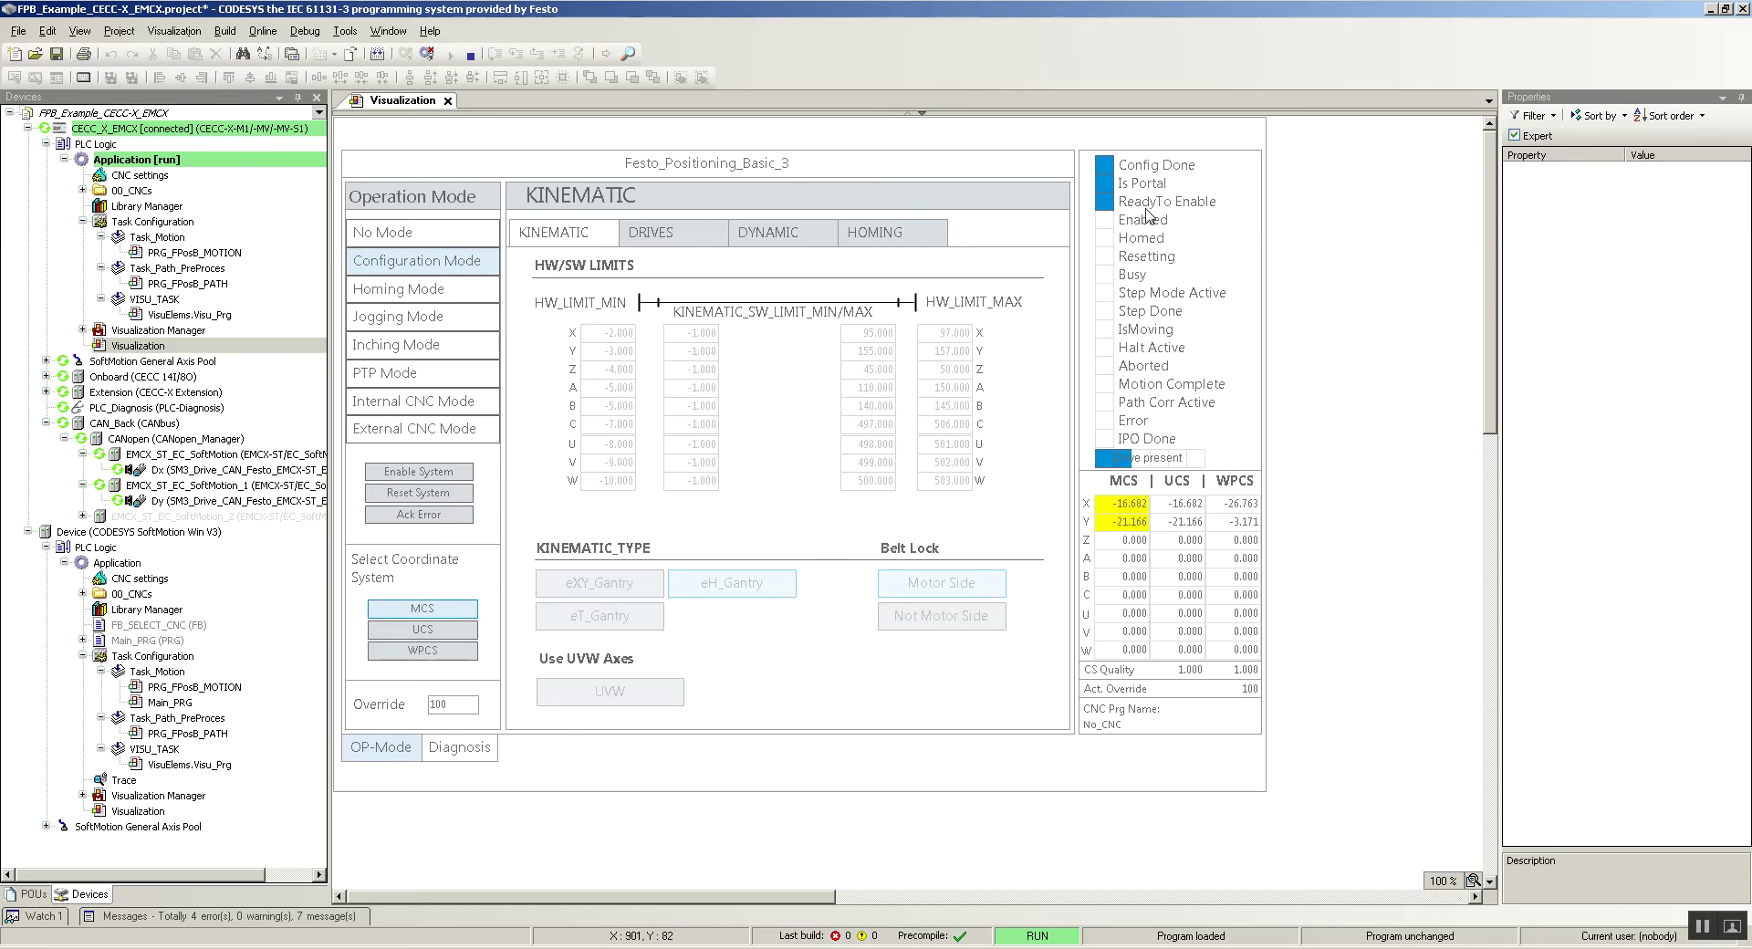
{"action": "left_click", "coordinate": [405, 293]}
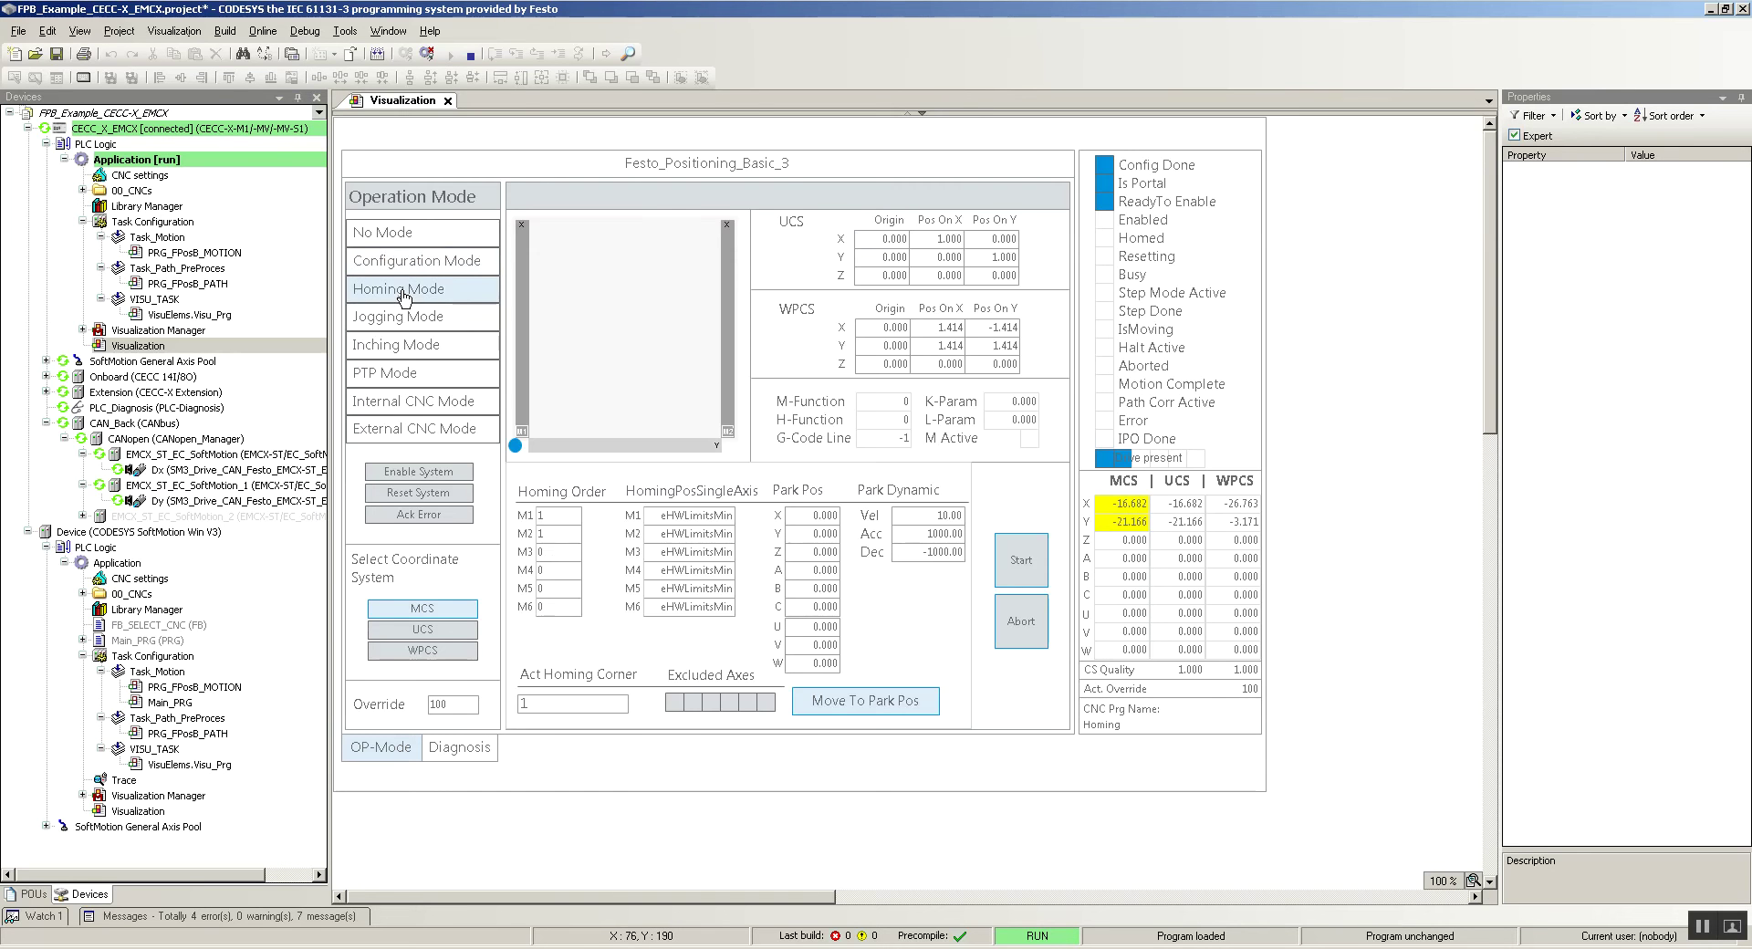
- Enable the system and run homing of the gantry axes, resetting the start command once homing completes
{"action": "left_click", "coordinate": [418, 472]}
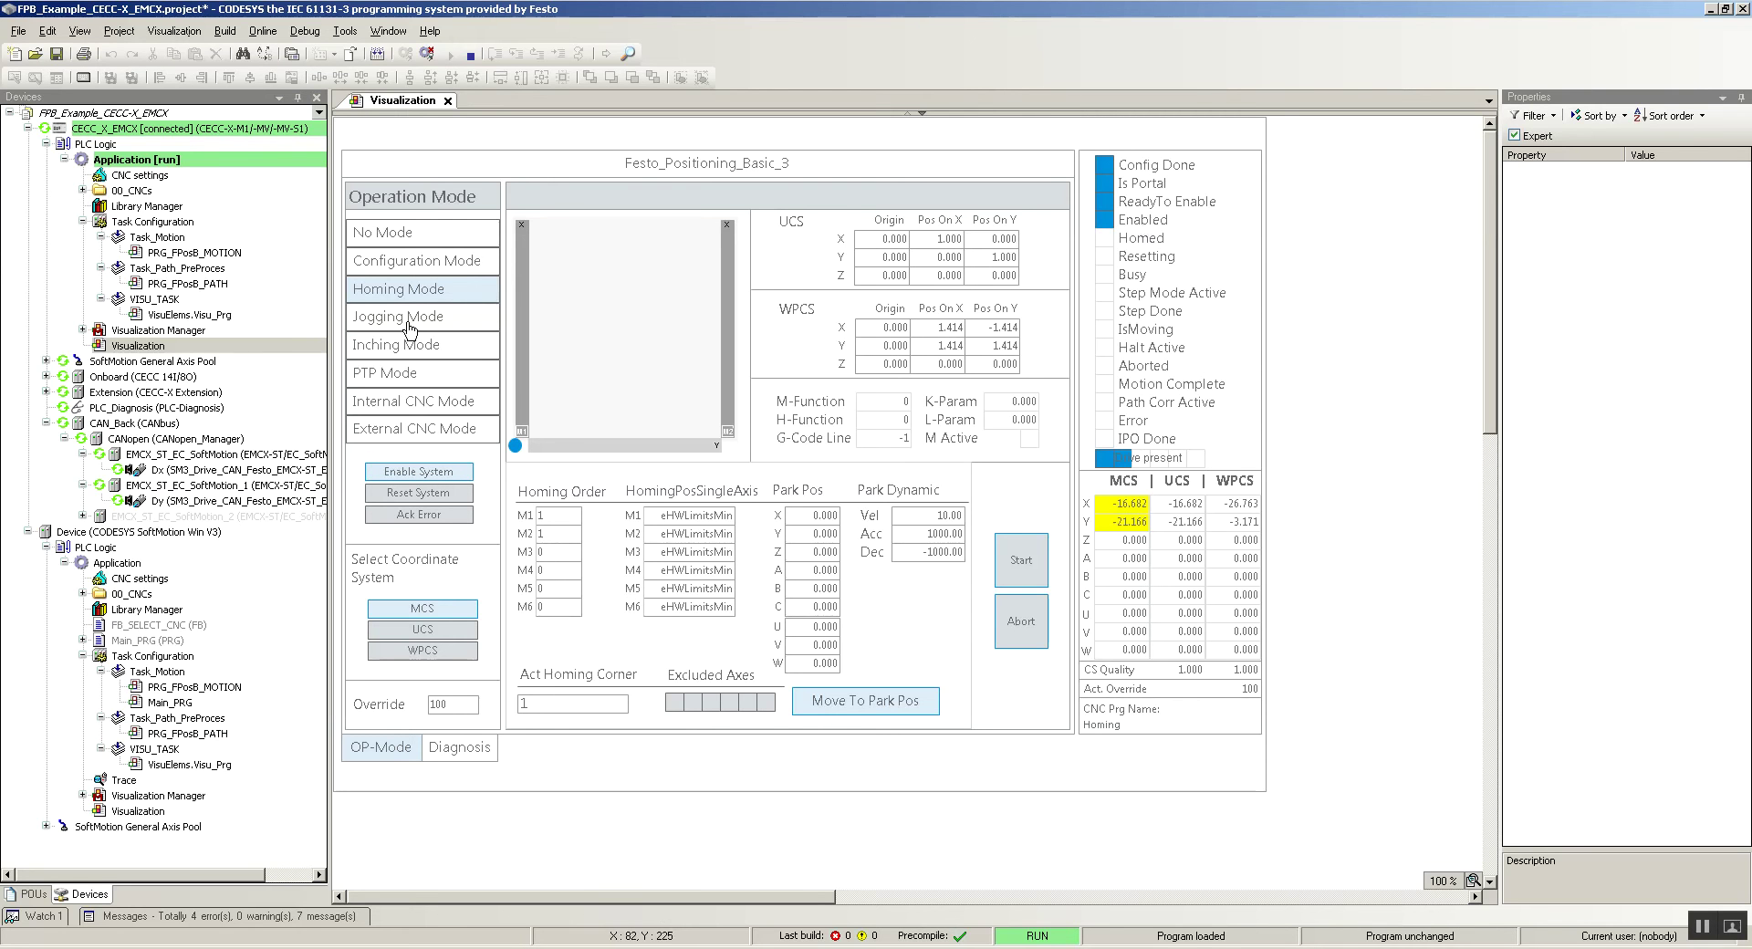
{"action": "left_click", "coordinate": [1024, 558]}
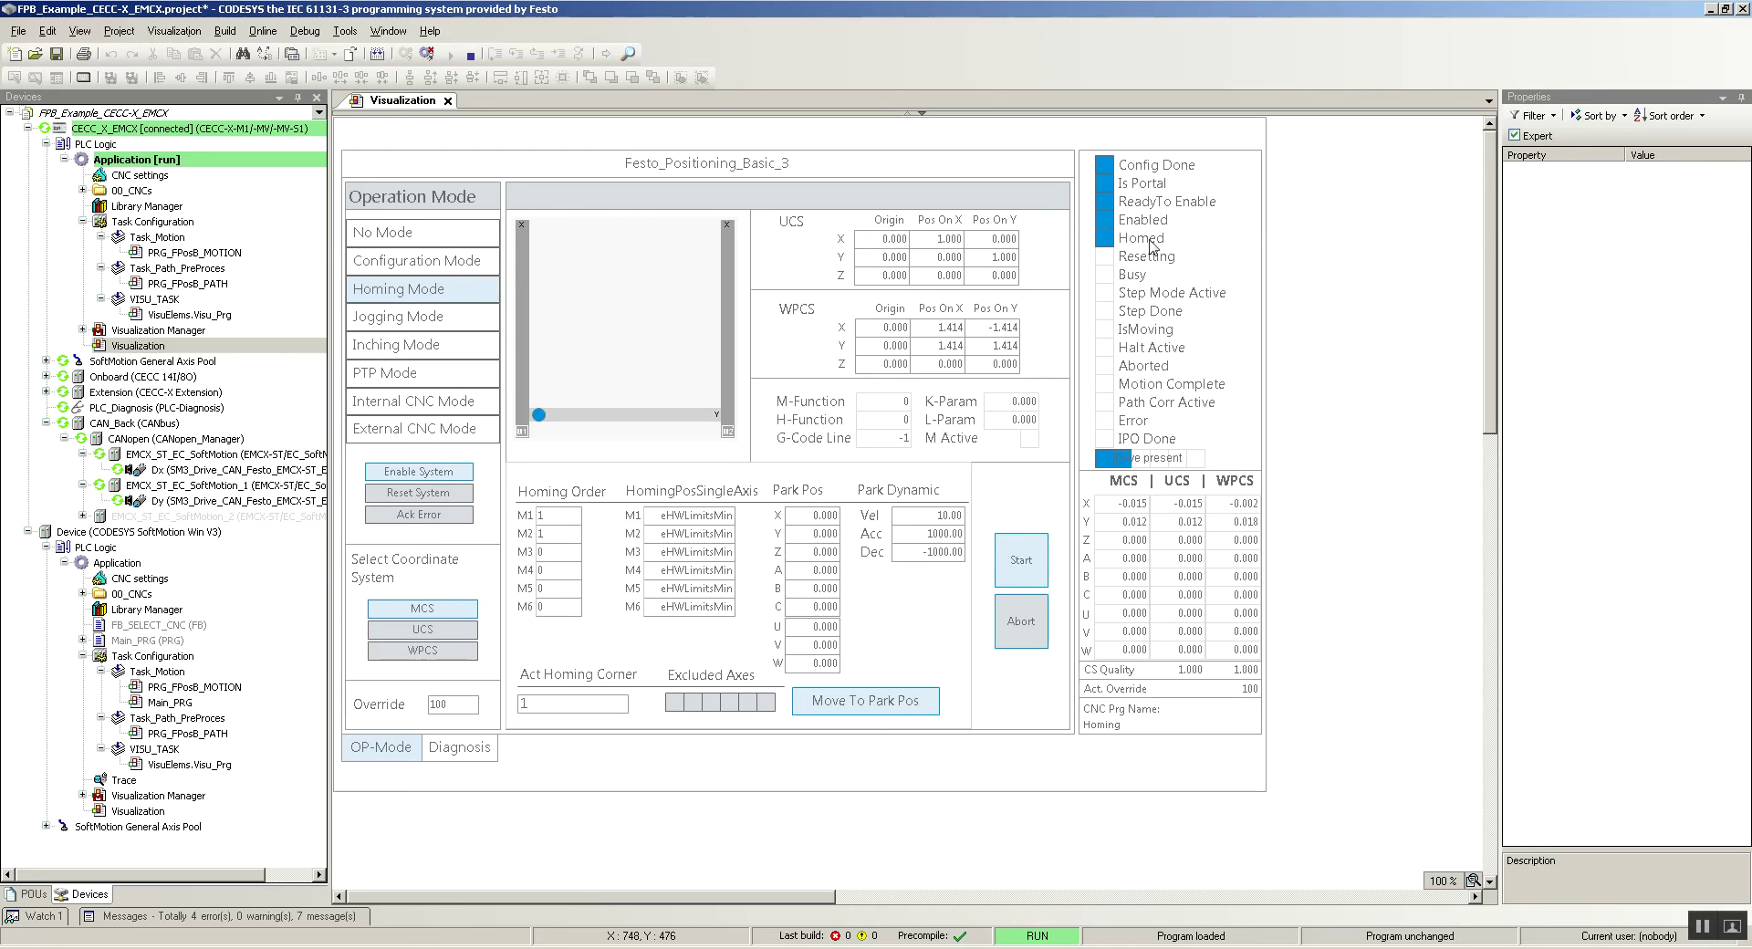
{"action": "left_click", "coordinate": [1039, 556]}
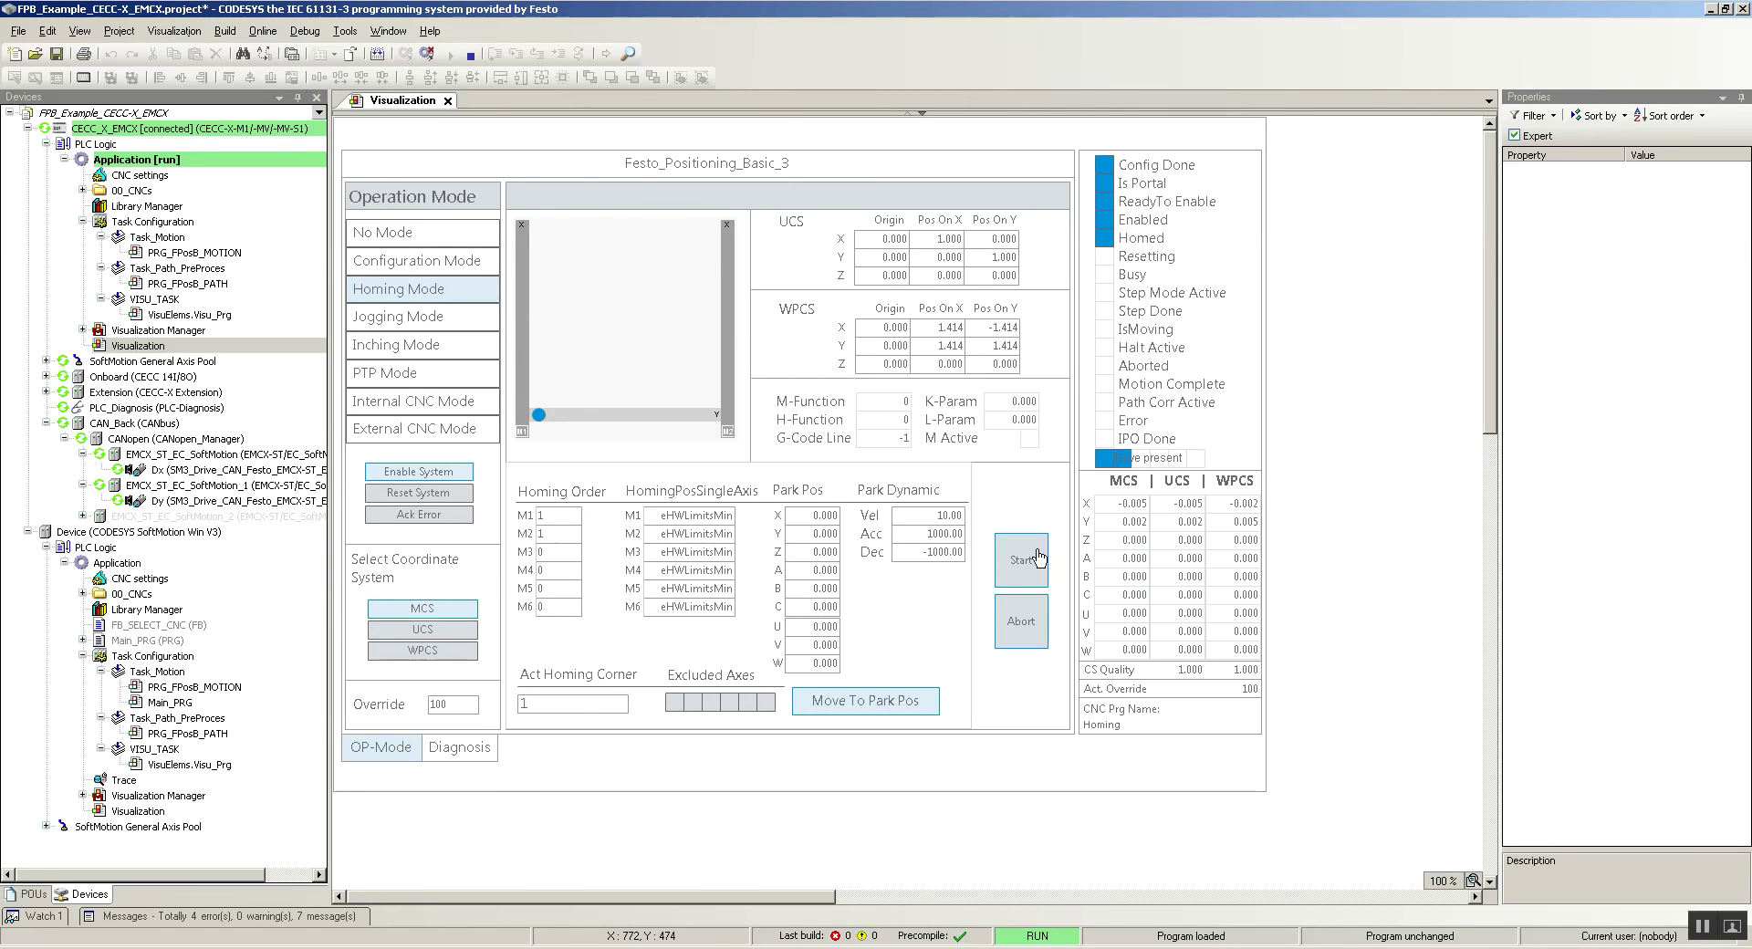
- Switch to Jogging Mode and jog the gantry in positive Y and X to about X 21.3, Y 41.4
{"action": "left_click", "coordinate": [398, 316]}
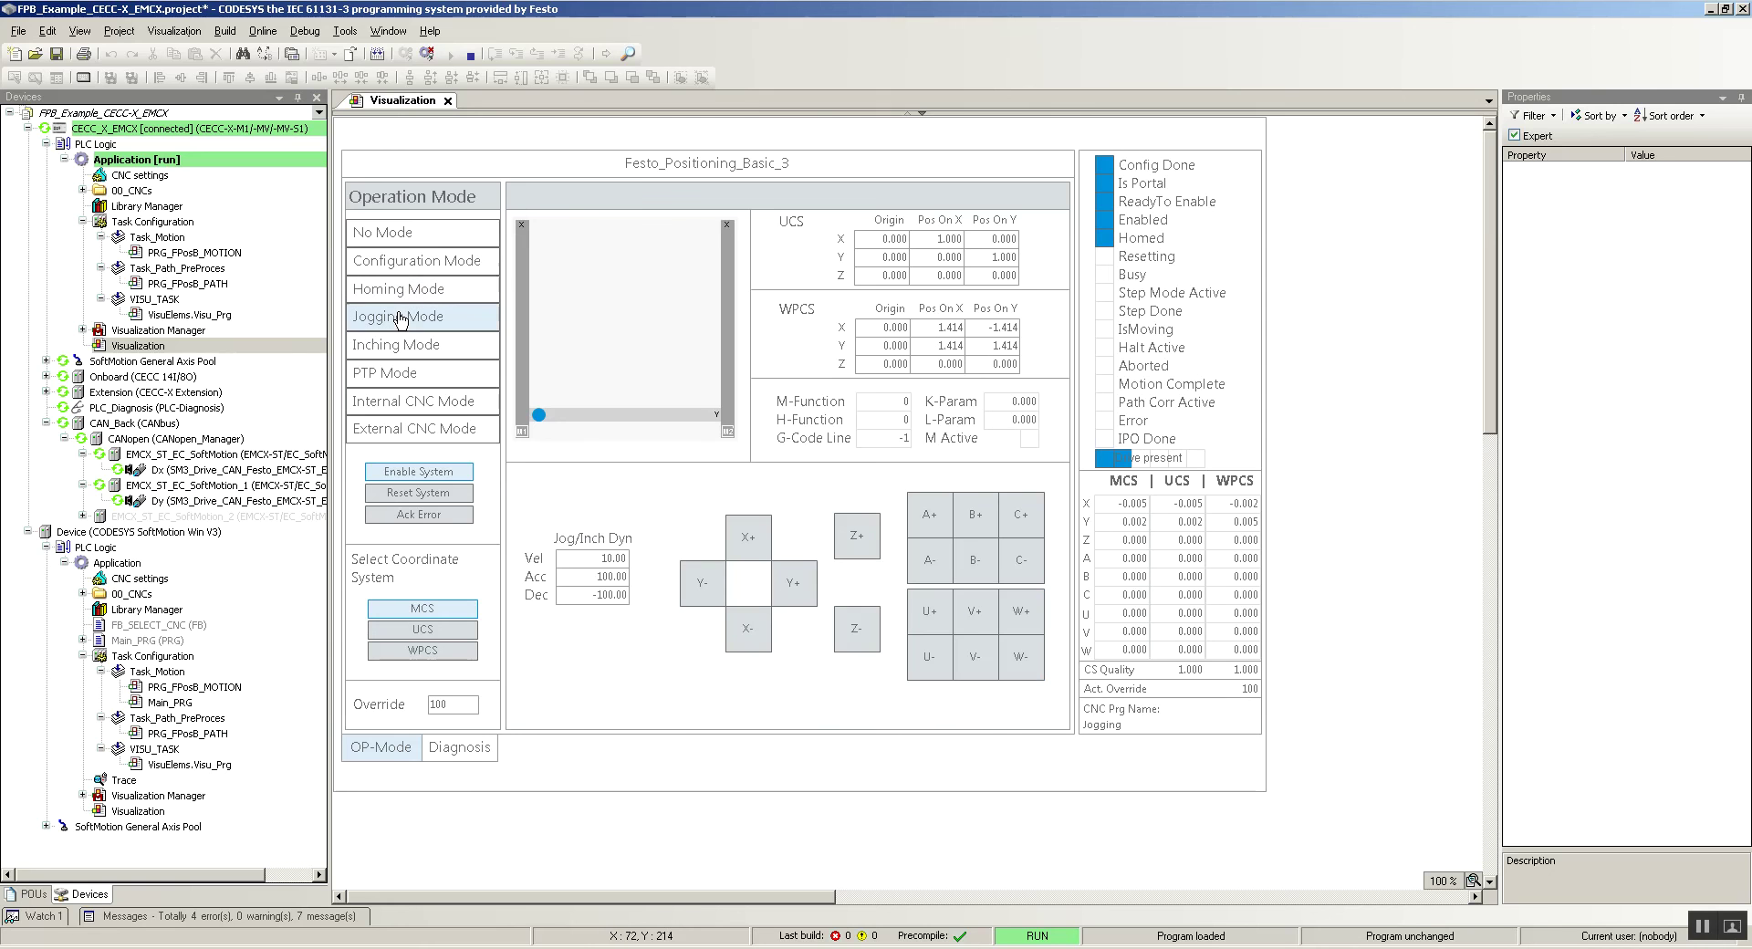
{"action": "left_click", "coordinate": [797, 584]}
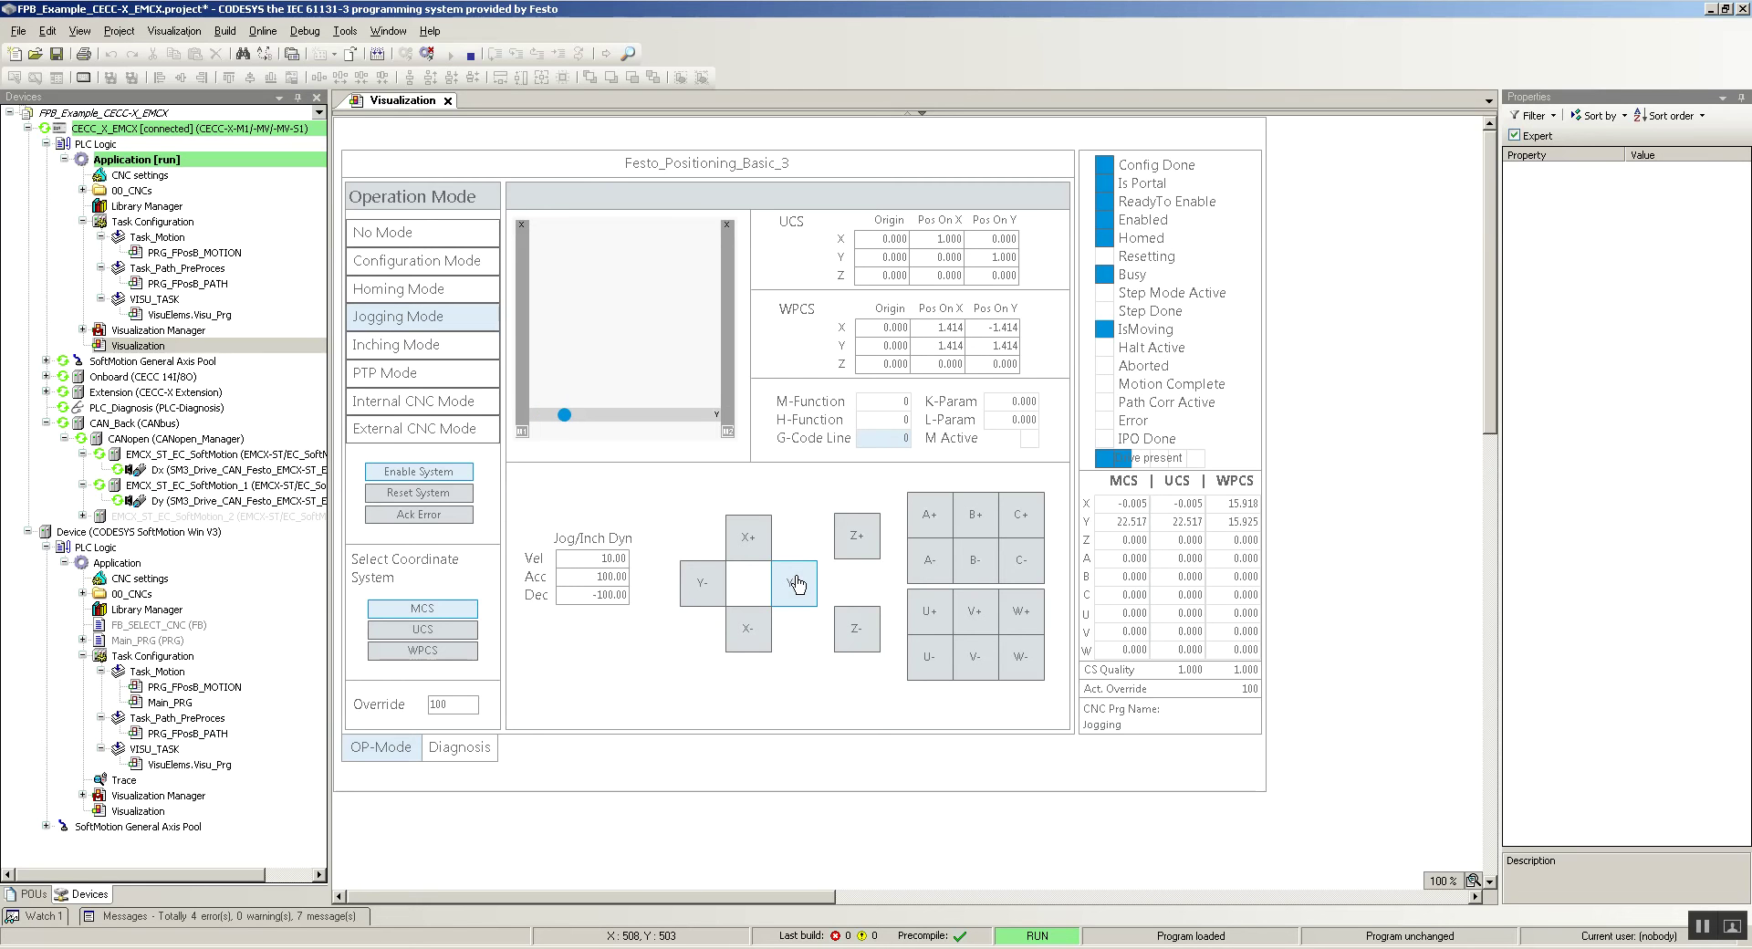
{"action": "left_click", "coordinate": [768, 548]}
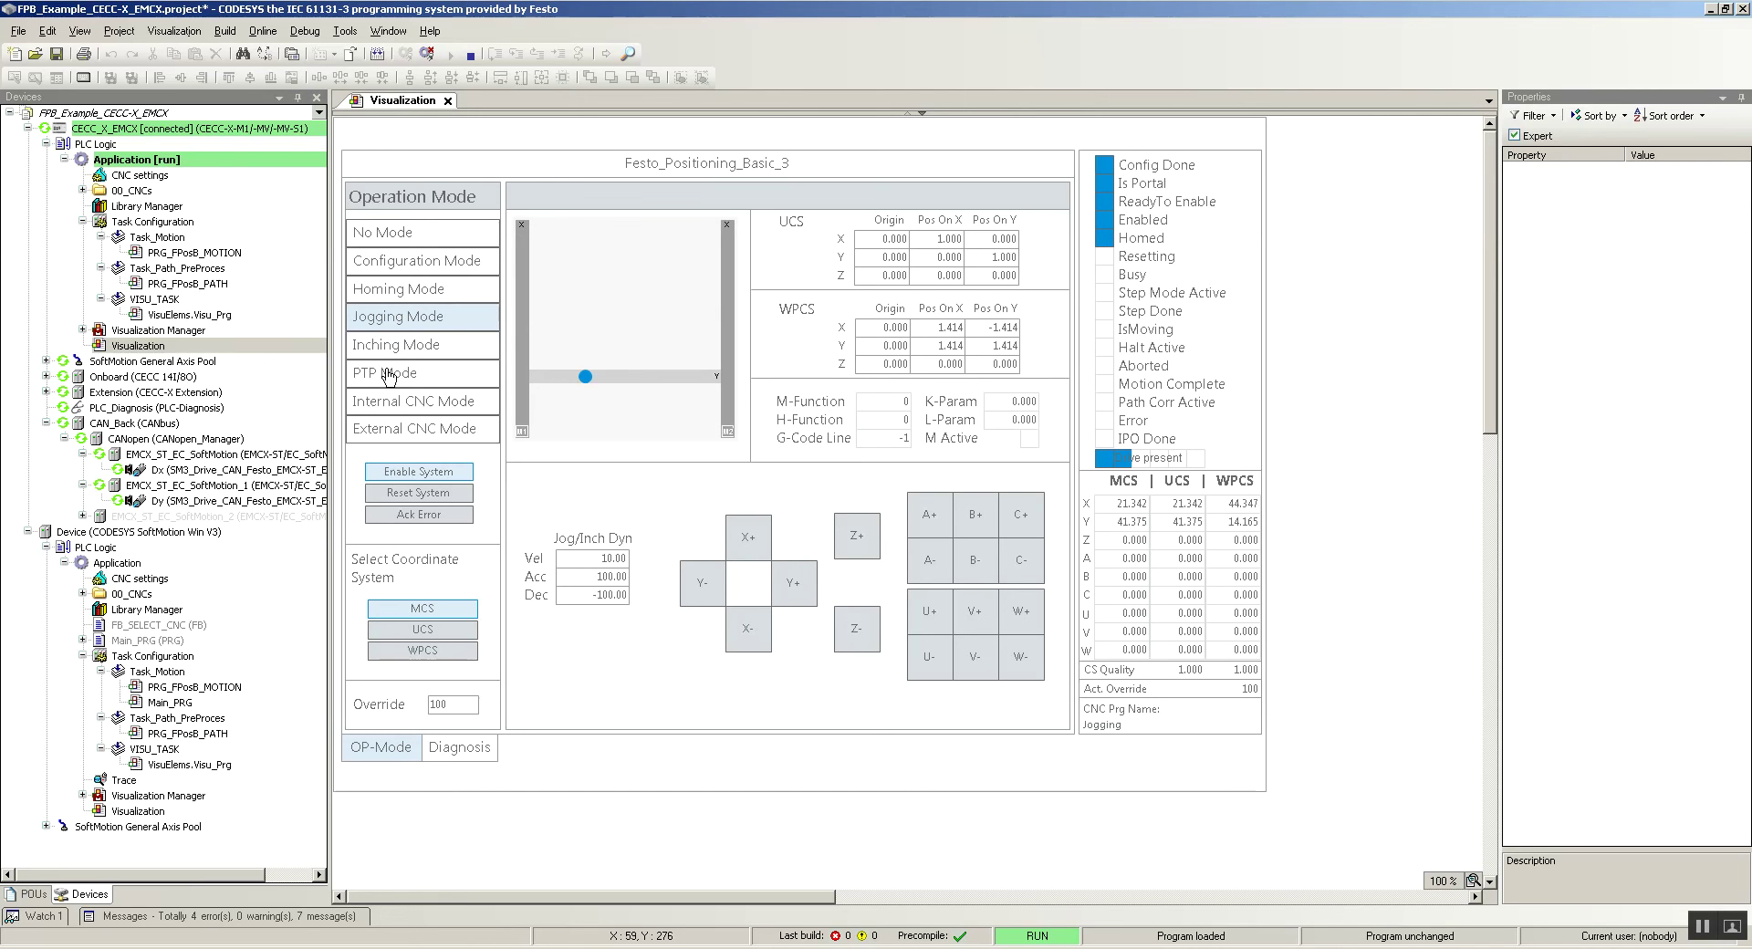
- Run a point-to-point move in PTP Mode to X 40, Y 35 and reset its start command
{"action": "left_click", "coordinate": [388, 373]}
{"action": "left_click", "coordinate": [767, 518]}
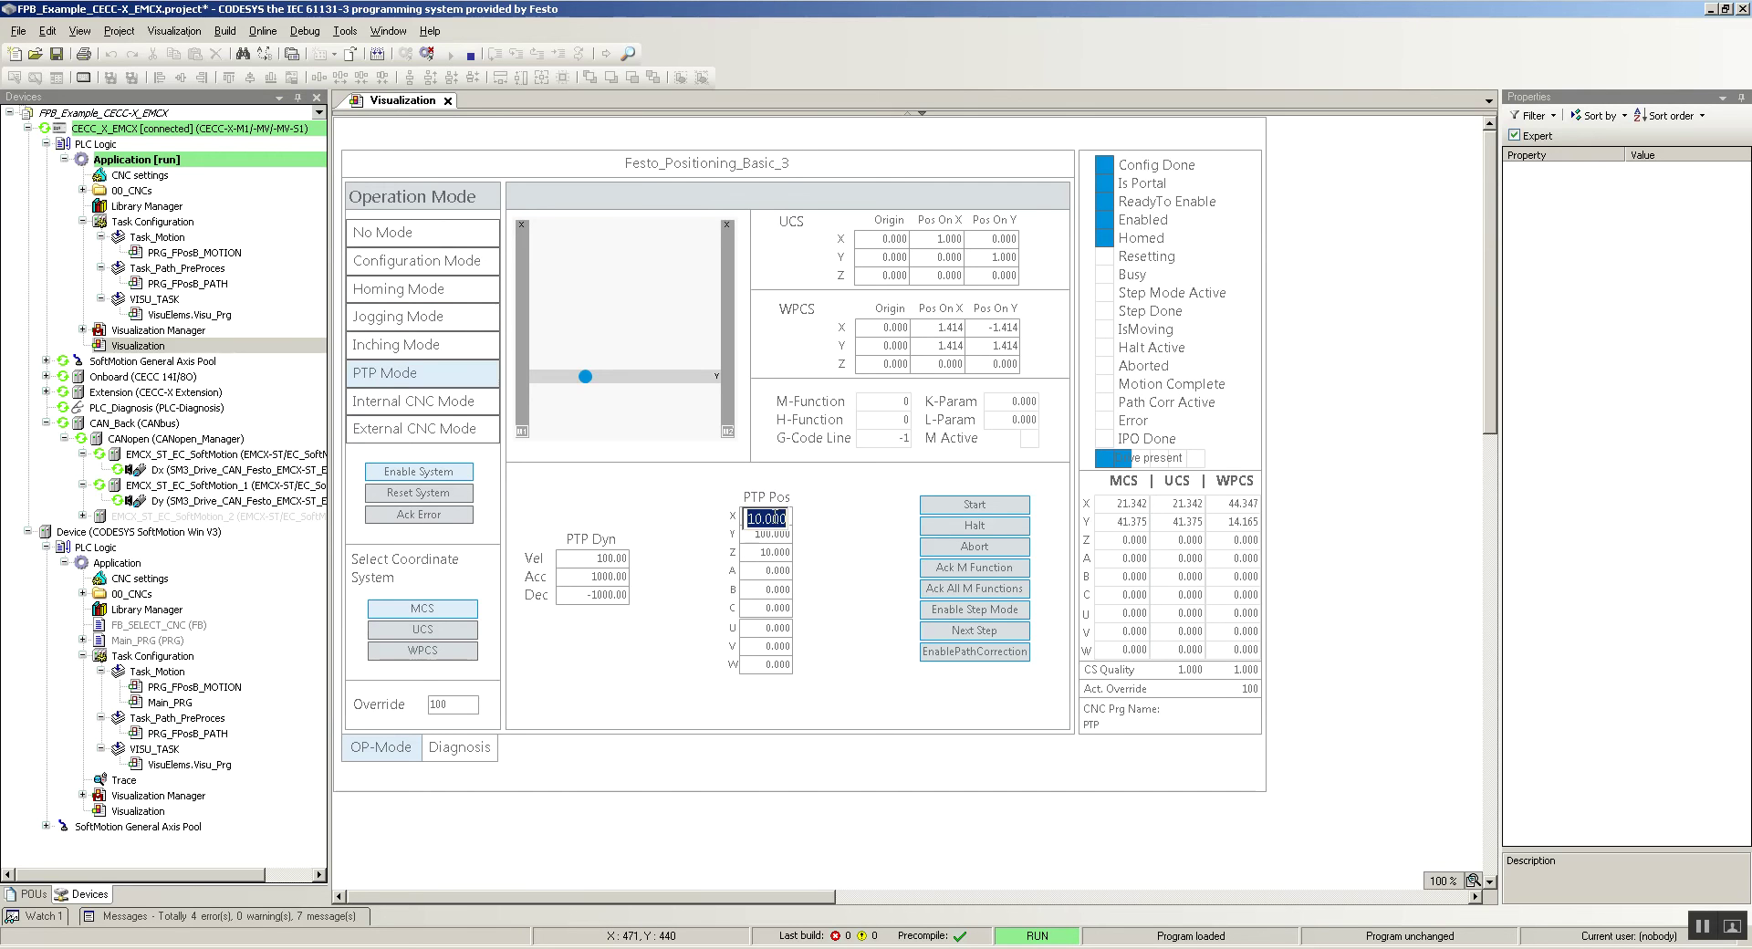
{"action": "type", "text": "40"}
{"action": "key", "text": "Return"}
{"action": "left_click", "coordinate": [774, 535]}
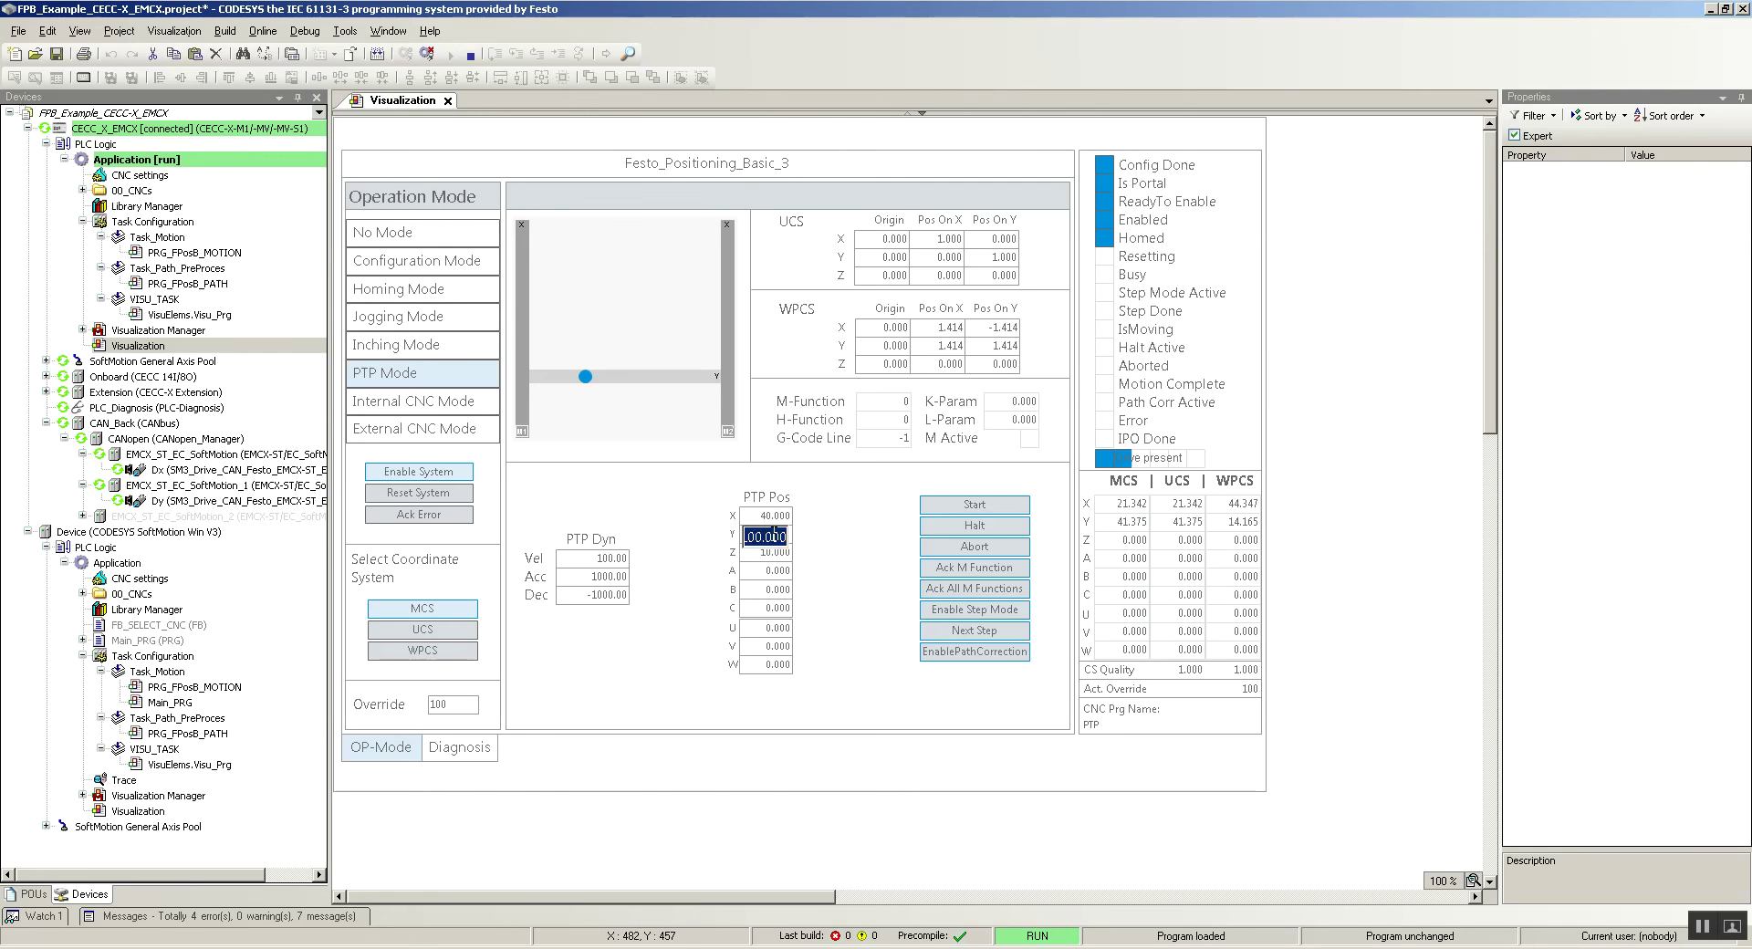
{"action": "type", "text": "35"}
{"action": "key", "text": "Return"}
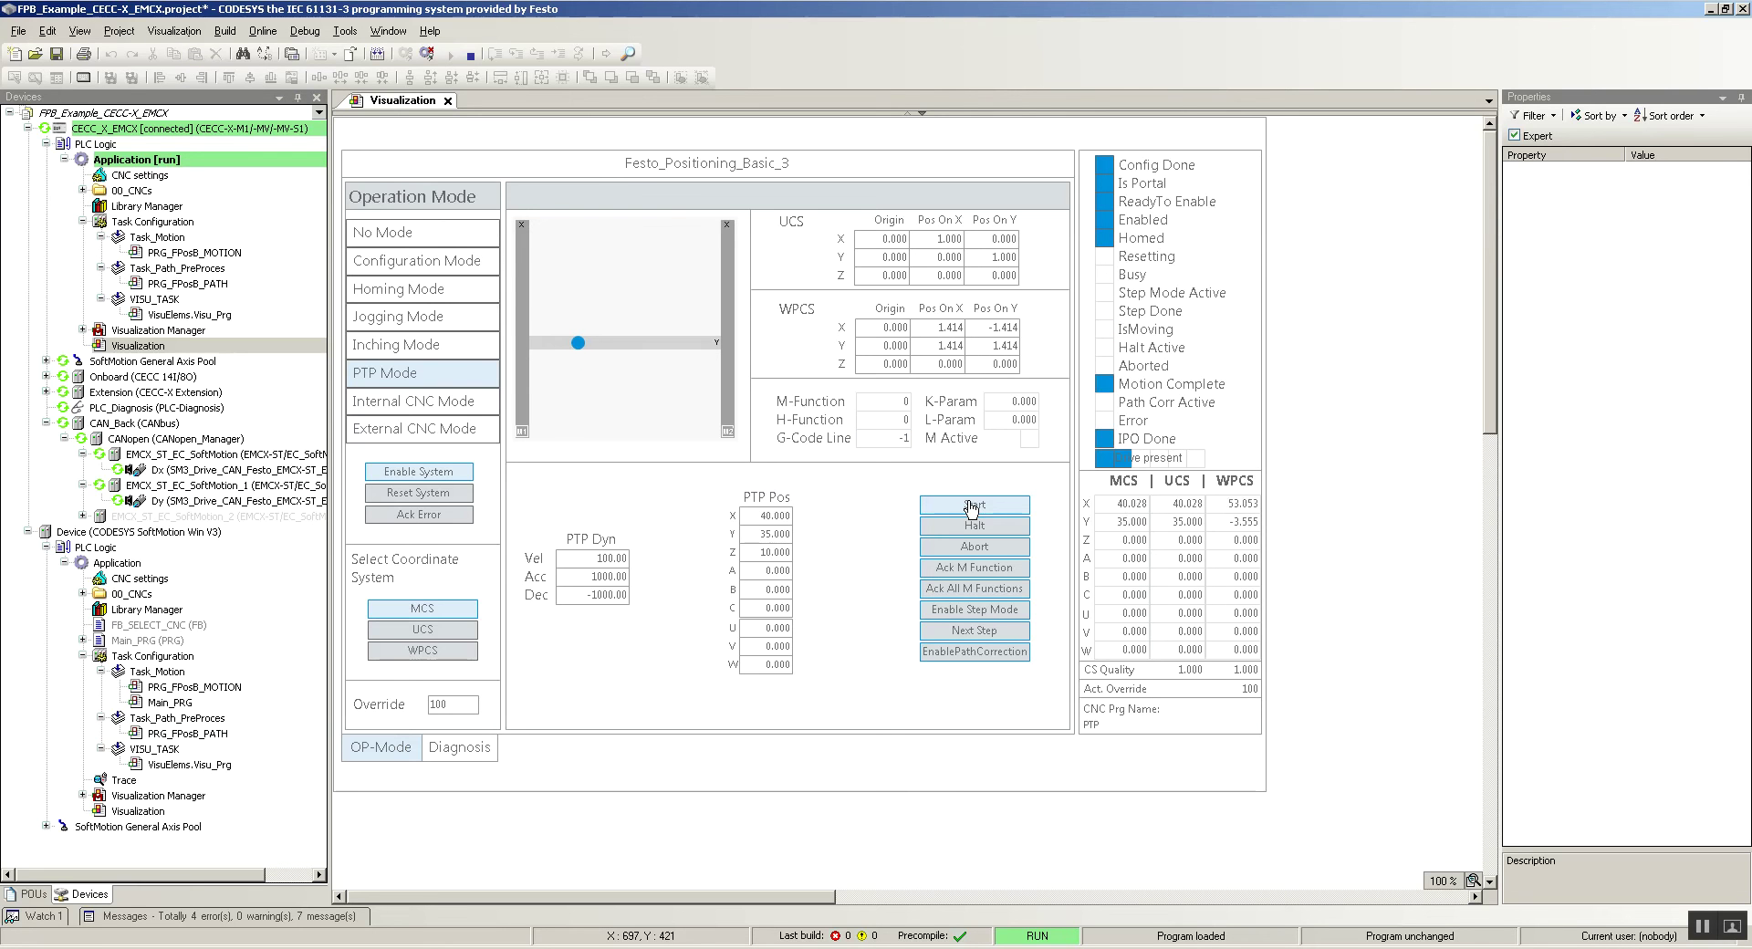
{"action": "left_click", "coordinate": [973, 508]}
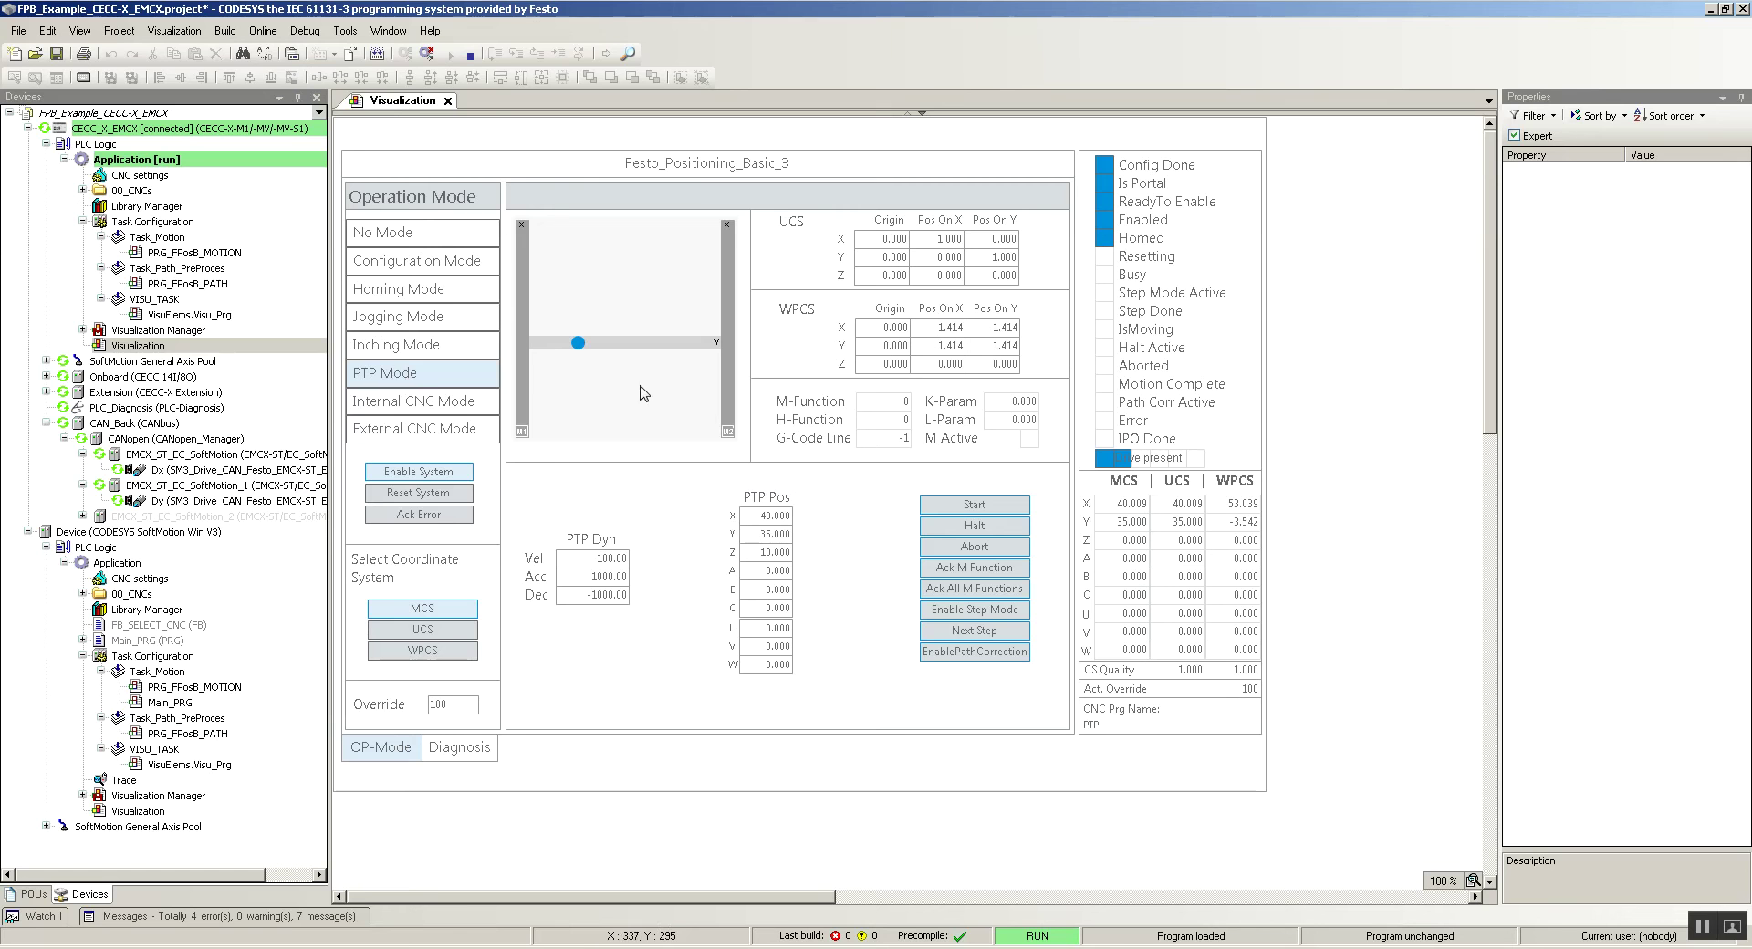
- Return to Homing Mode and home the gantry again, resetting the start command when done
{"action": "left_click", "coordinate": [396, 294]}
{"action": "left_click", "coordinate": [1018, 564]}
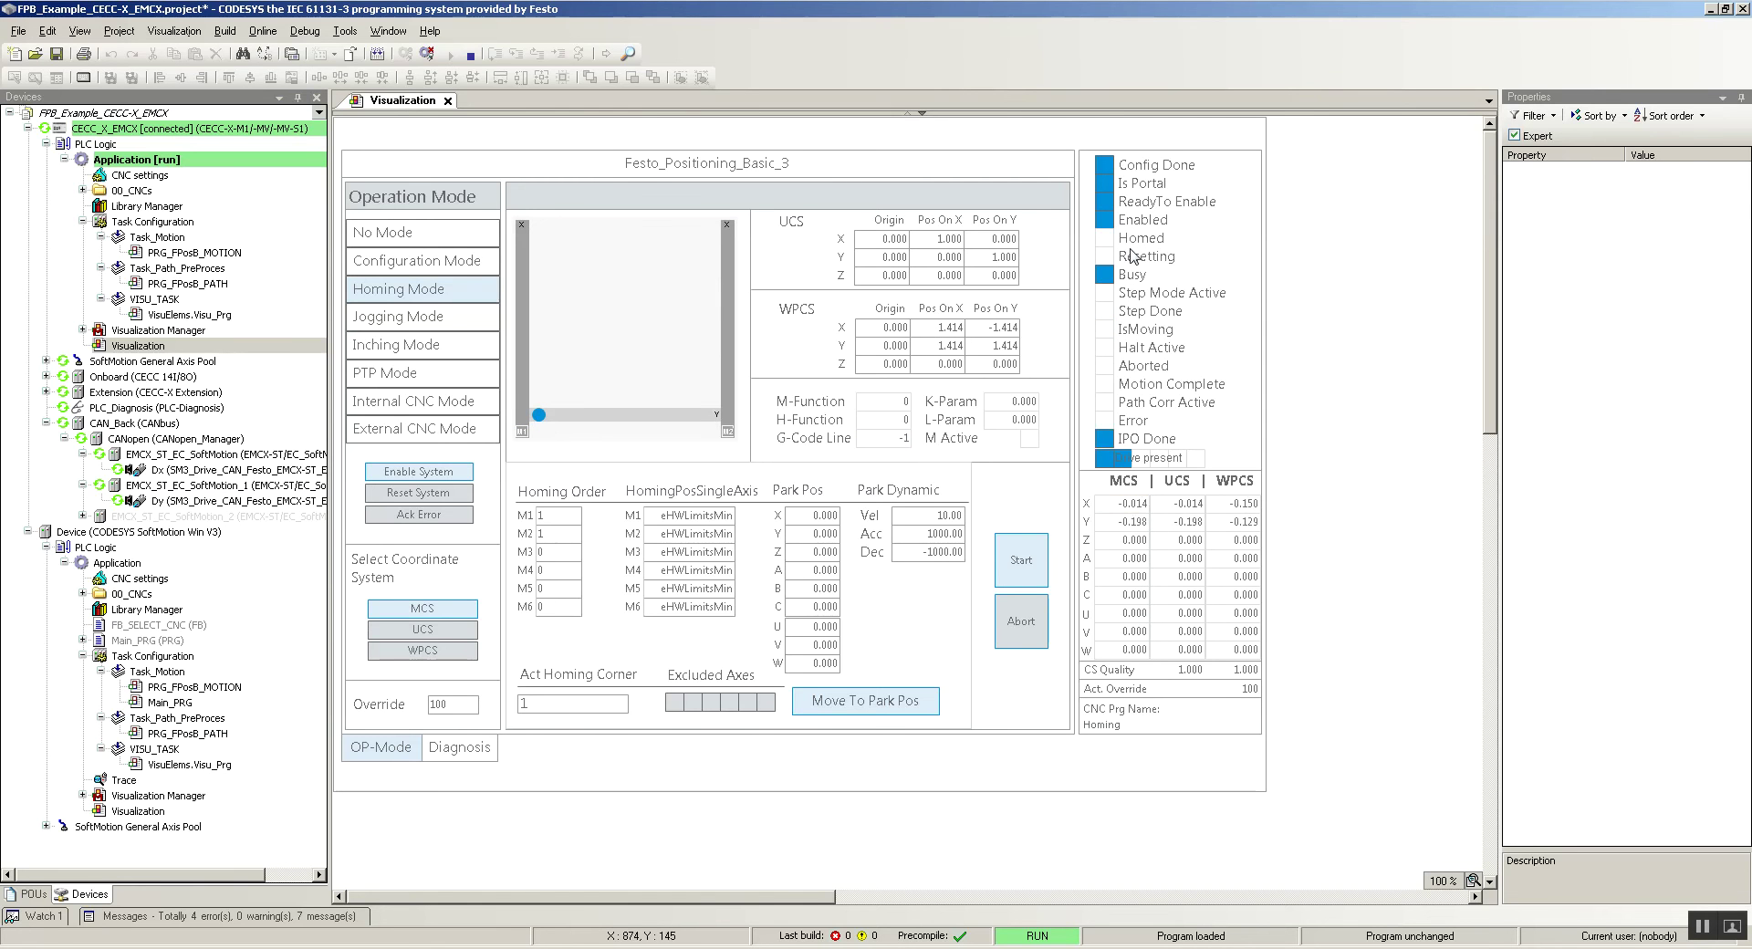
{"action": "left_click", "coordinate": [1022, 565]}
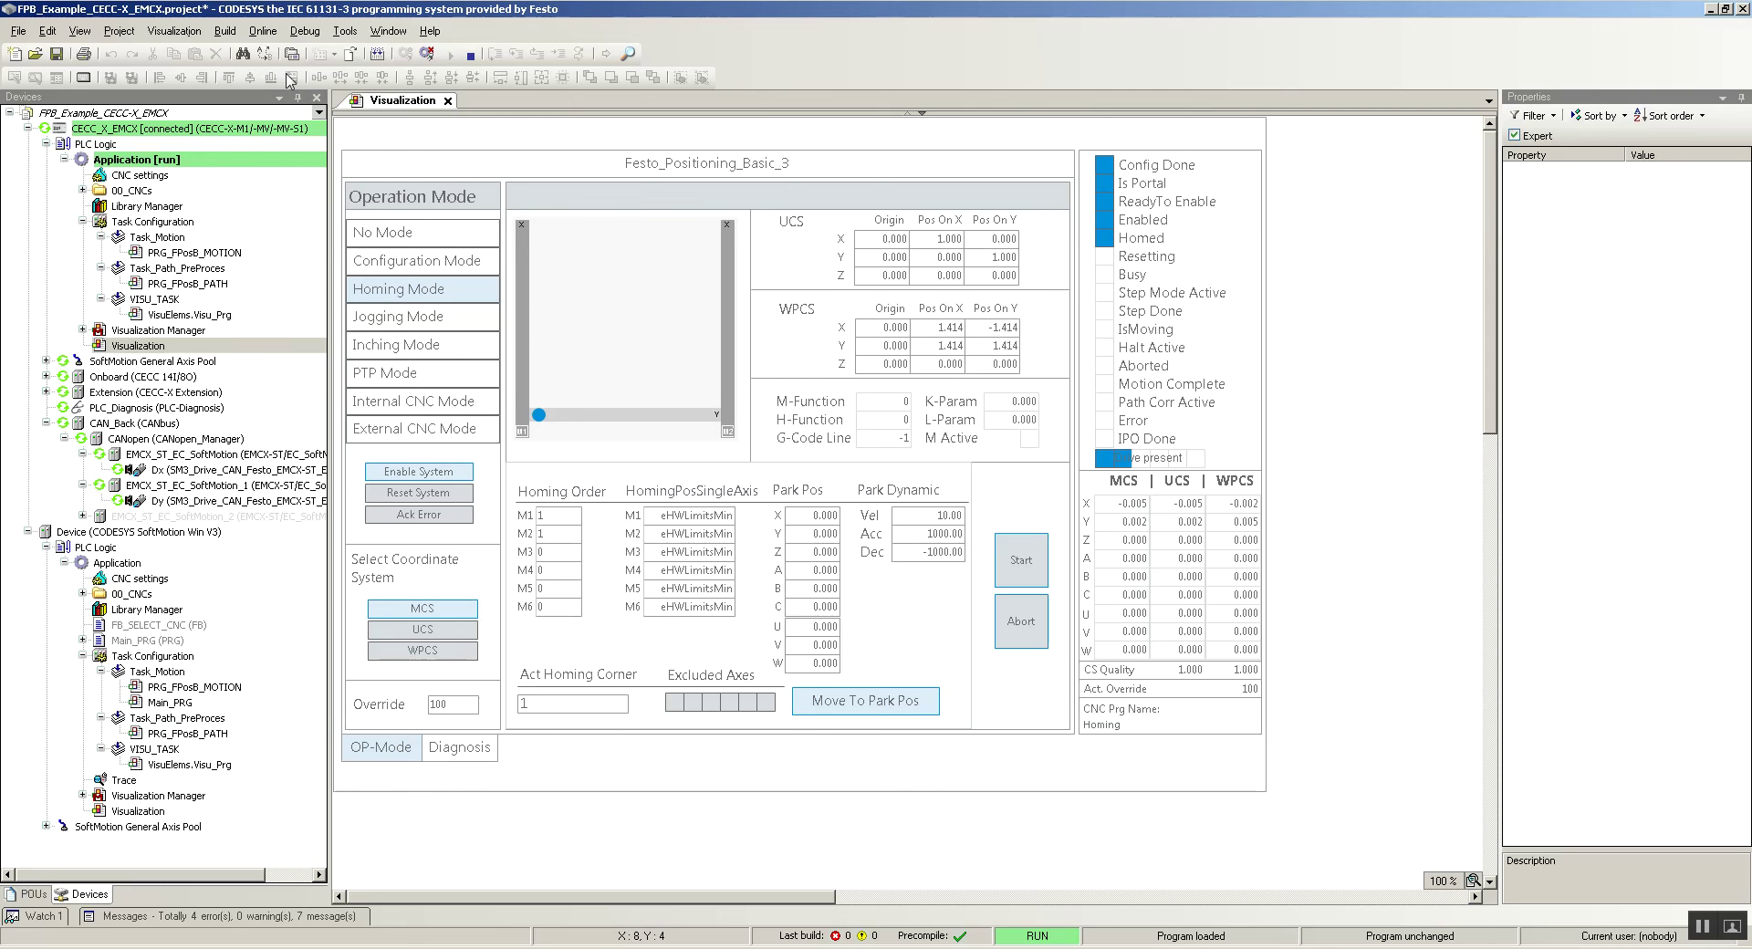
- Log out of the controller and open the CNC_Circle, CNC_Path and CNC_Rectangle programs in the 00_CNCs folder
{"action": "left_click", "coordinate": [263, 31]}
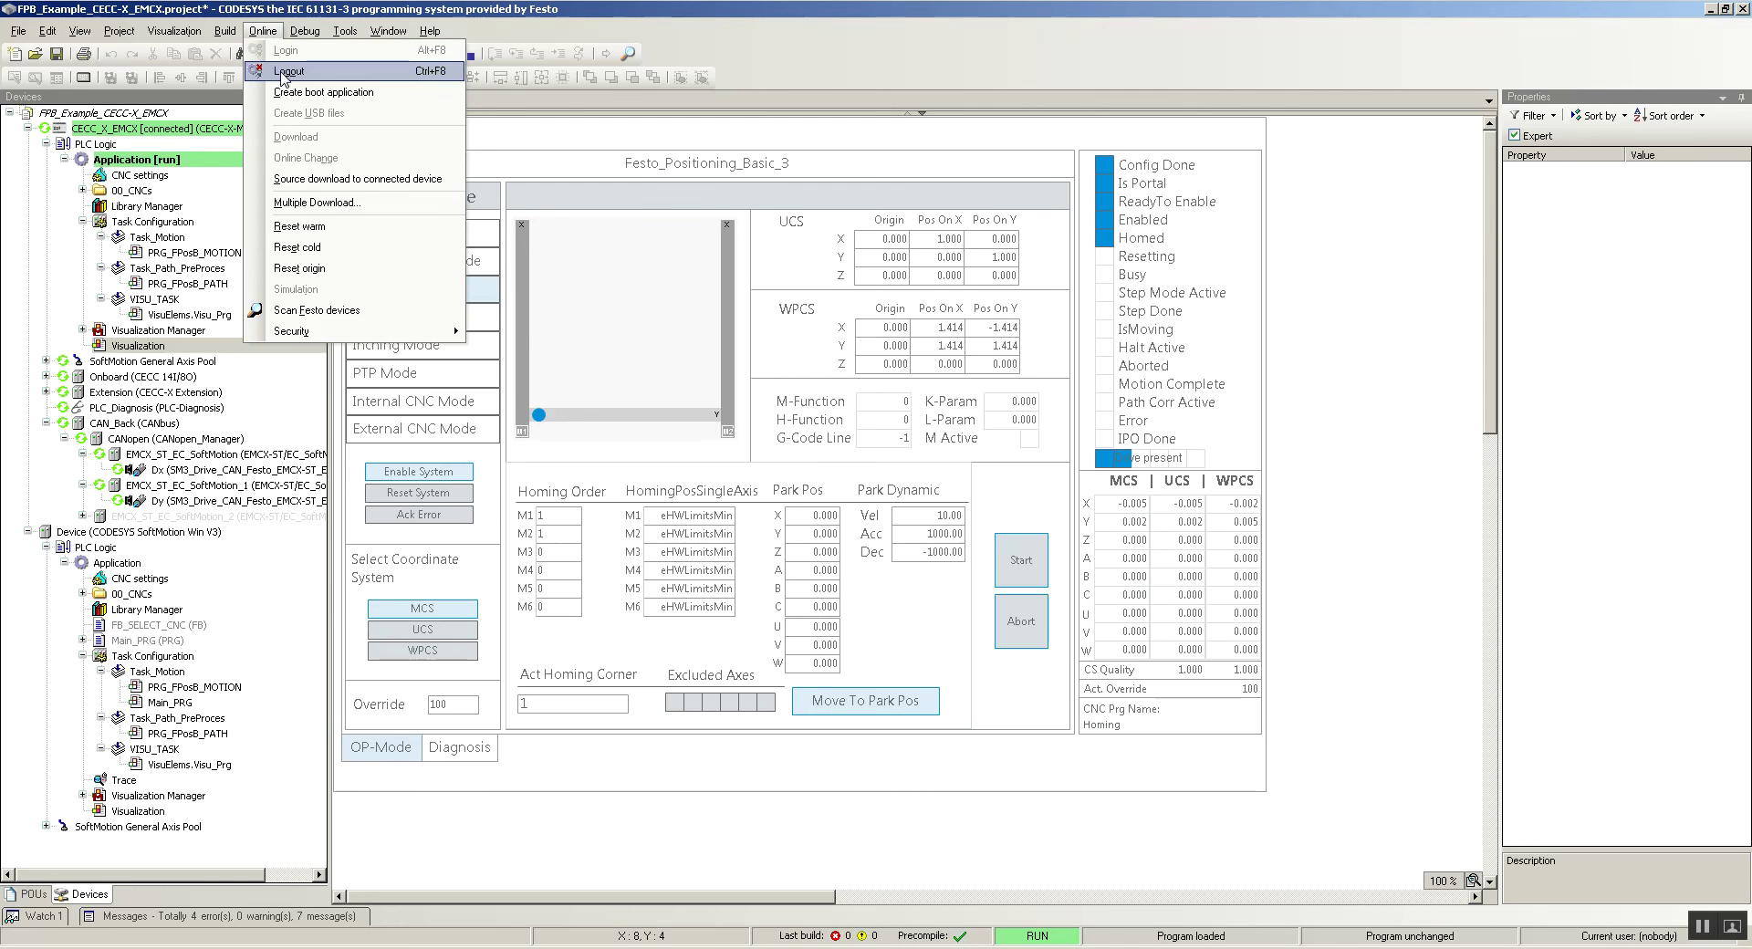
{"action": "left_click", "coordinate": [284, 69]}
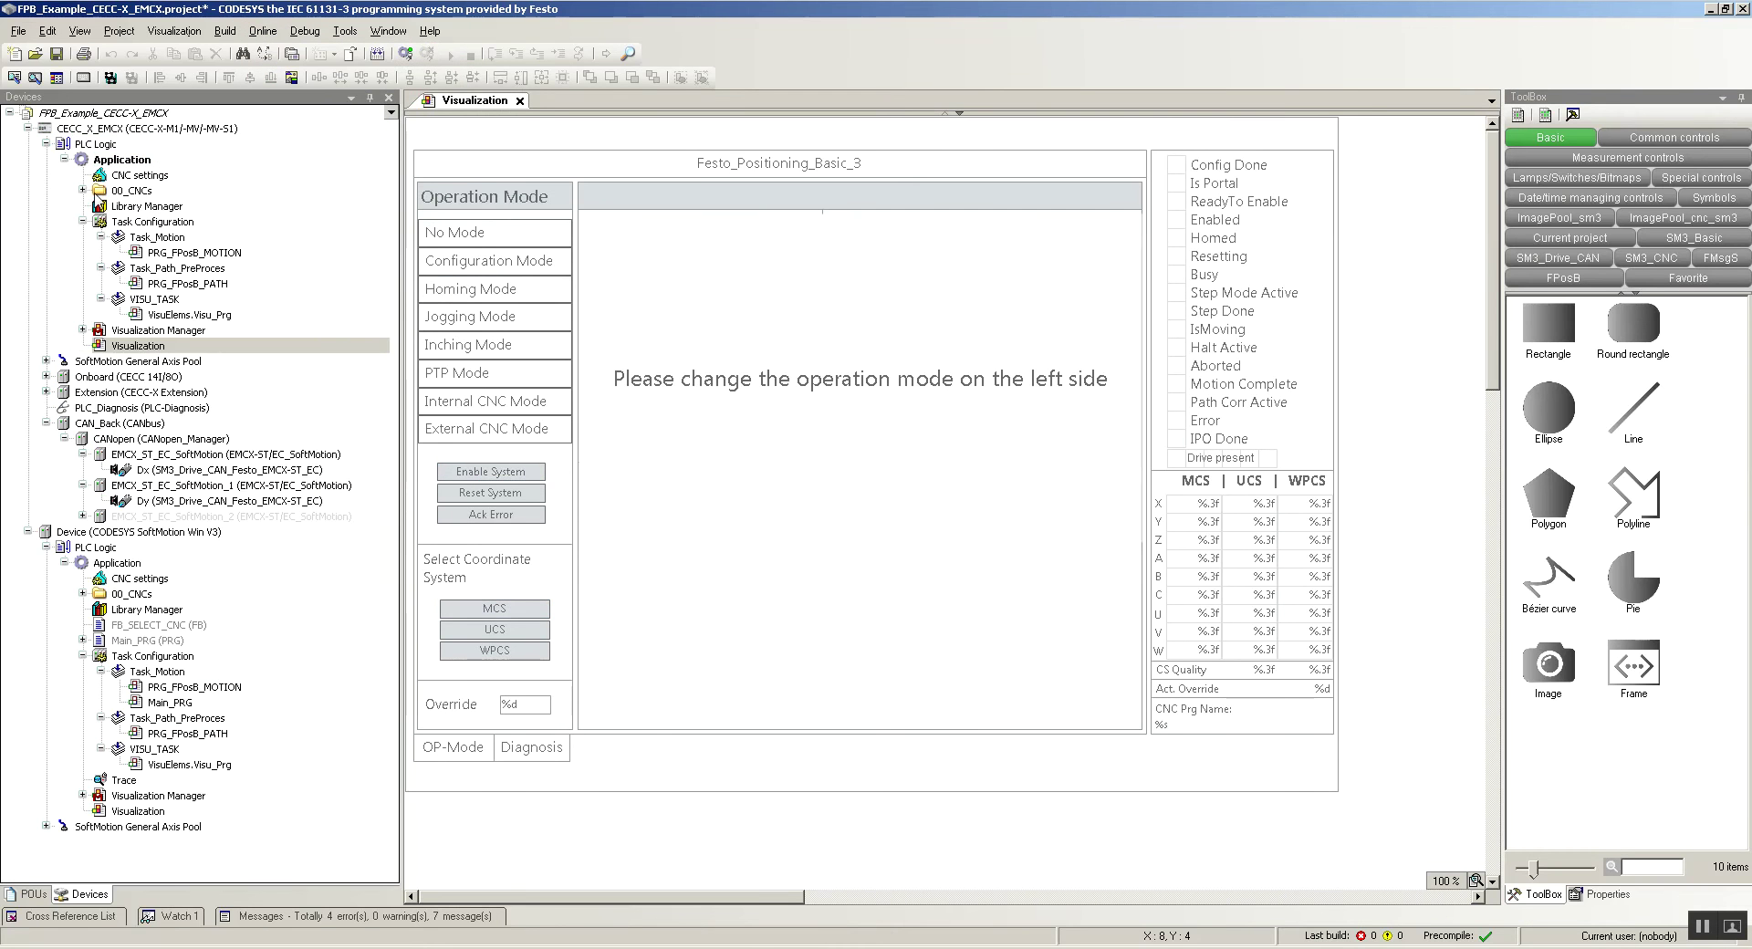
{"action": "left_click", "coordinate": [82, 189]}
{"action": "right_click", "coordinate": [135, 193]}
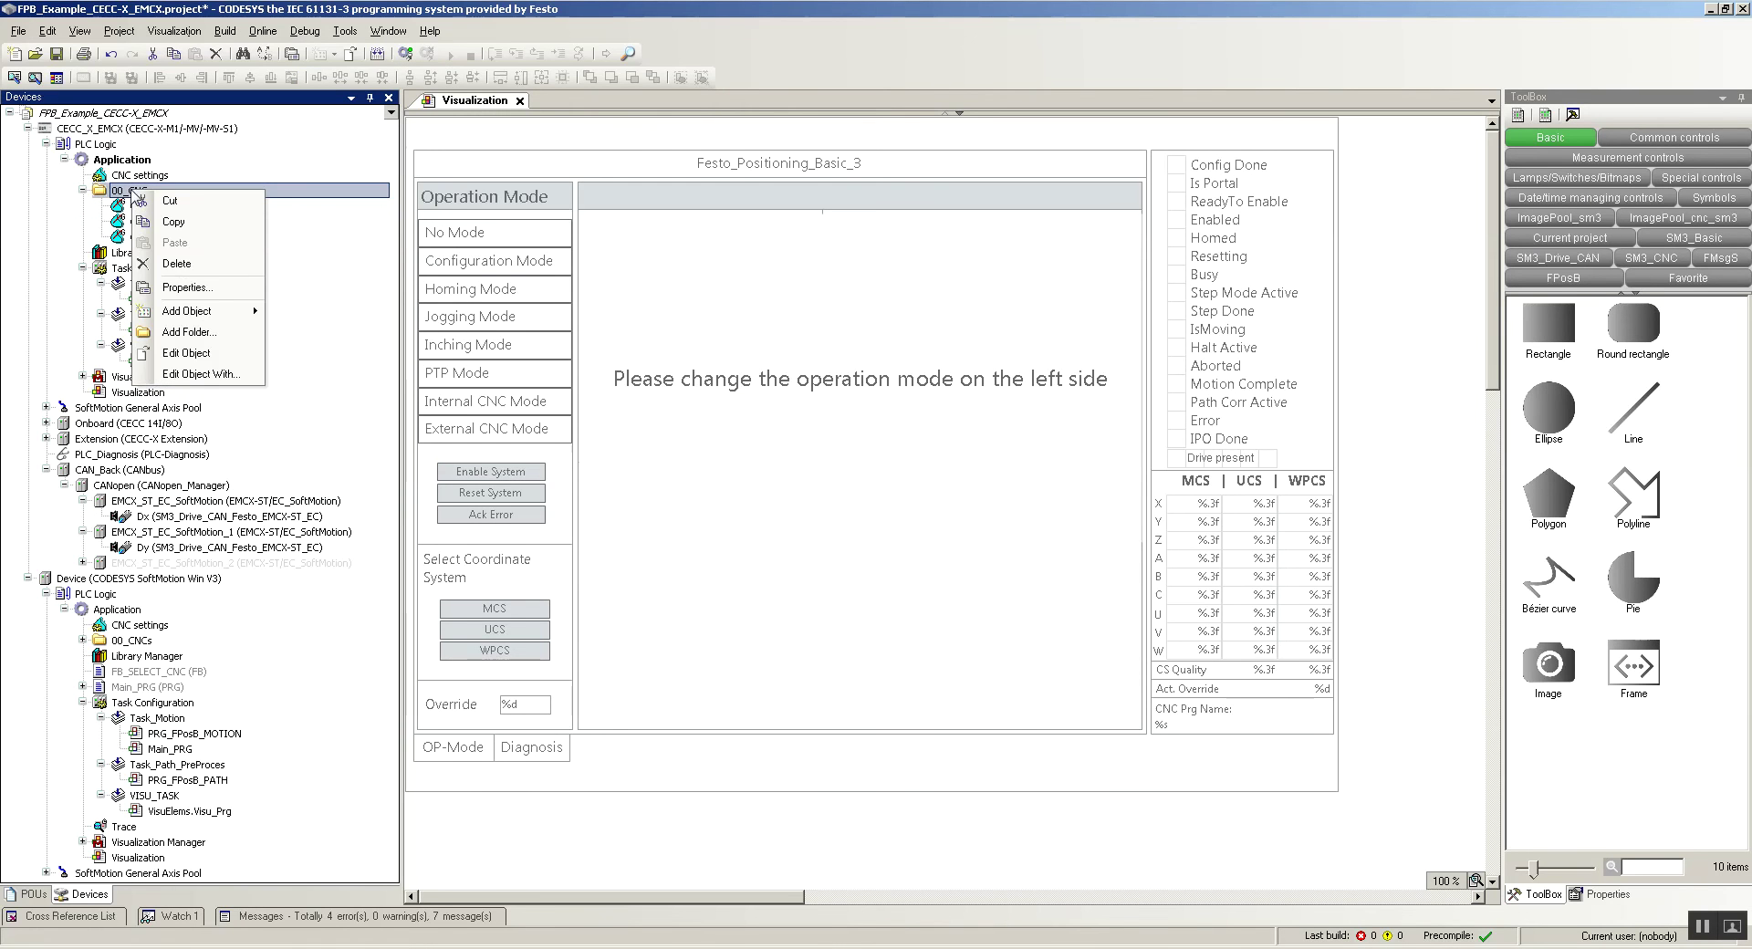
{"action": "left_click", "coordinate": [126, 194]}
{"action": "double_click", "coordinate": [170, 207]}
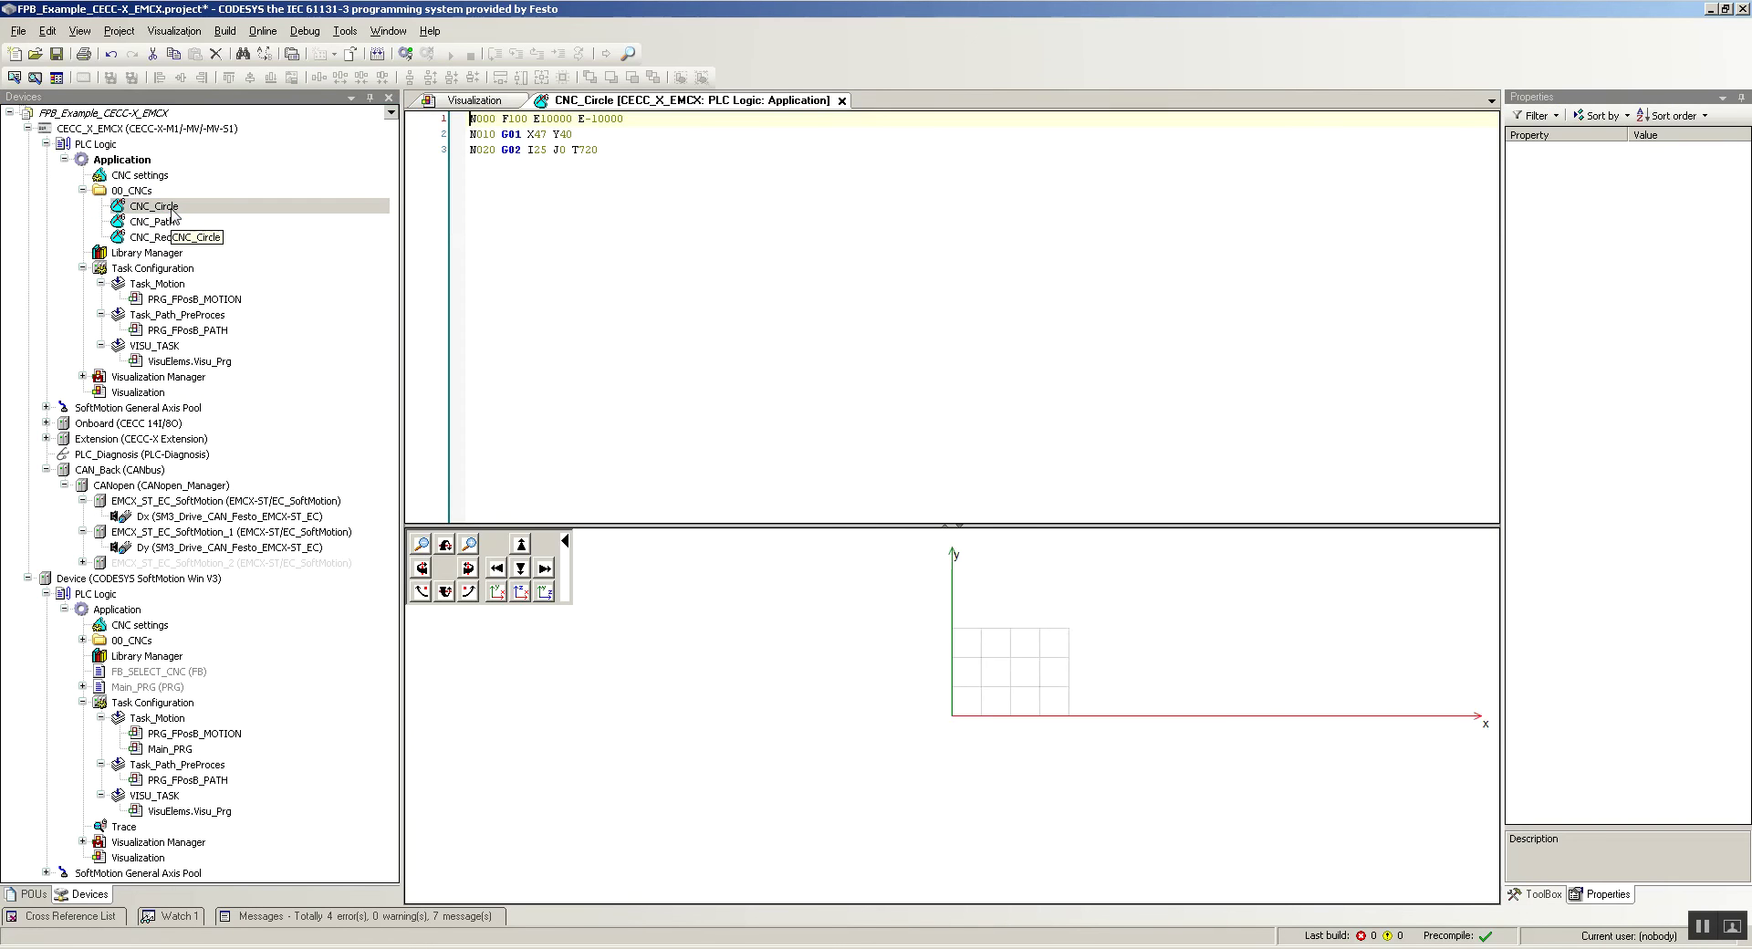
{"action": "double_click", "coordinate": [170, 223]}
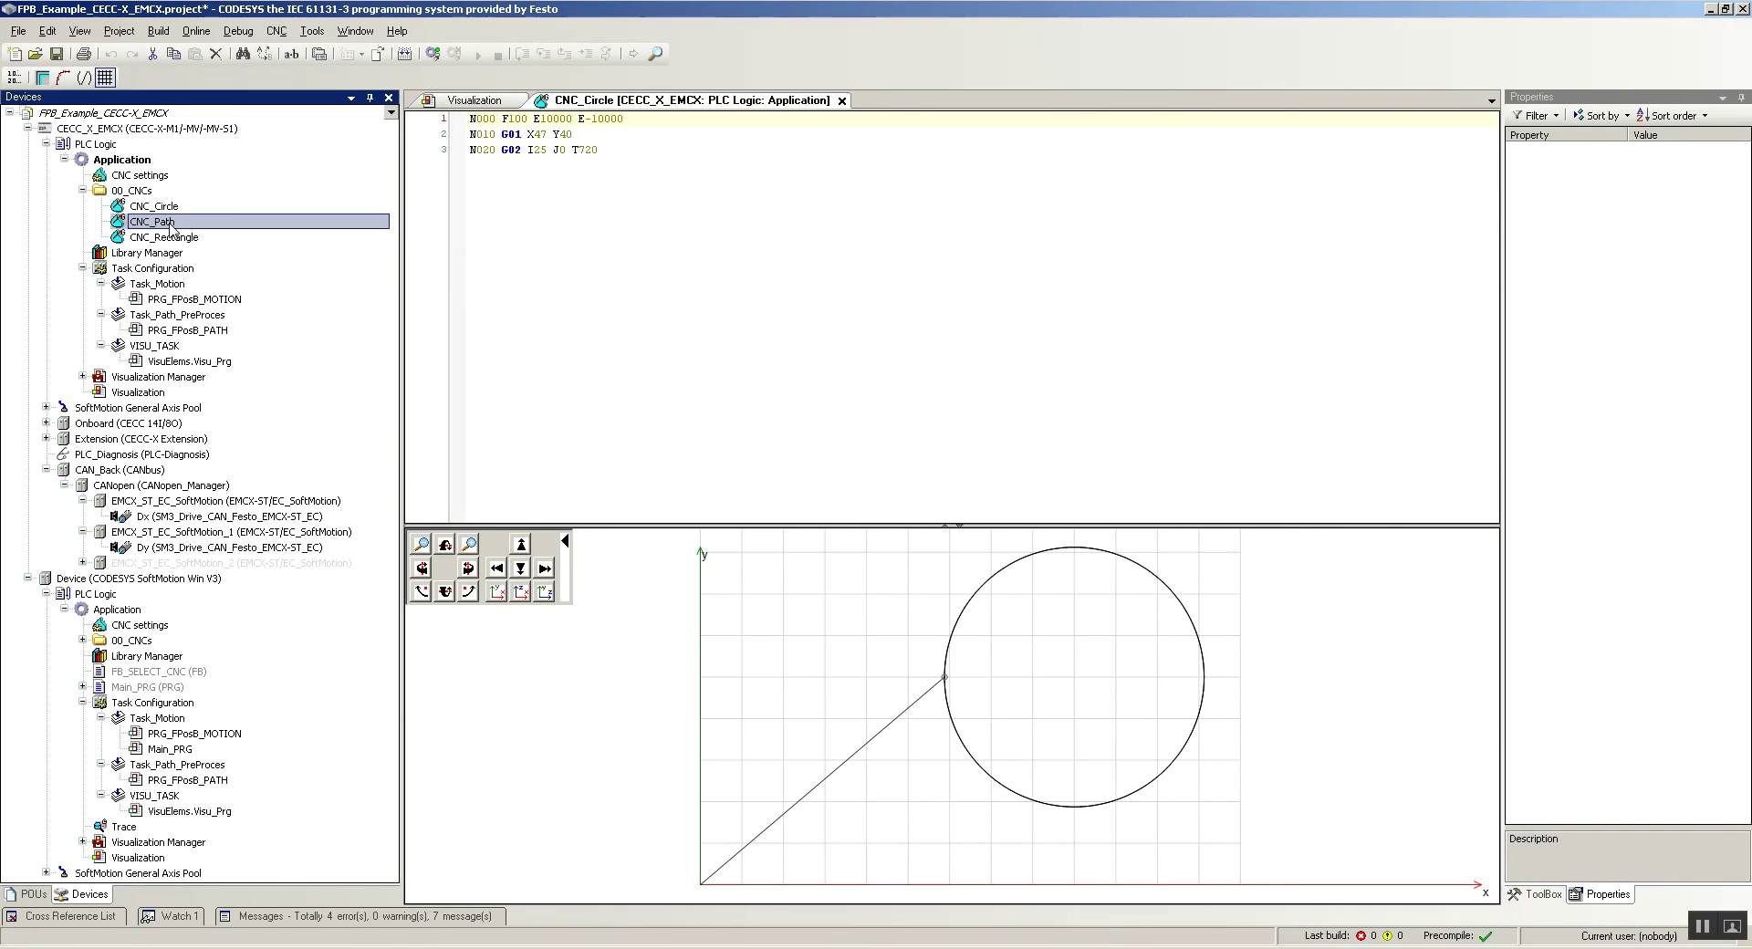
{"action": "left_click", "coordinate": [178, 239]}
{"action": "double_click", "coordinate": [165, 237]}
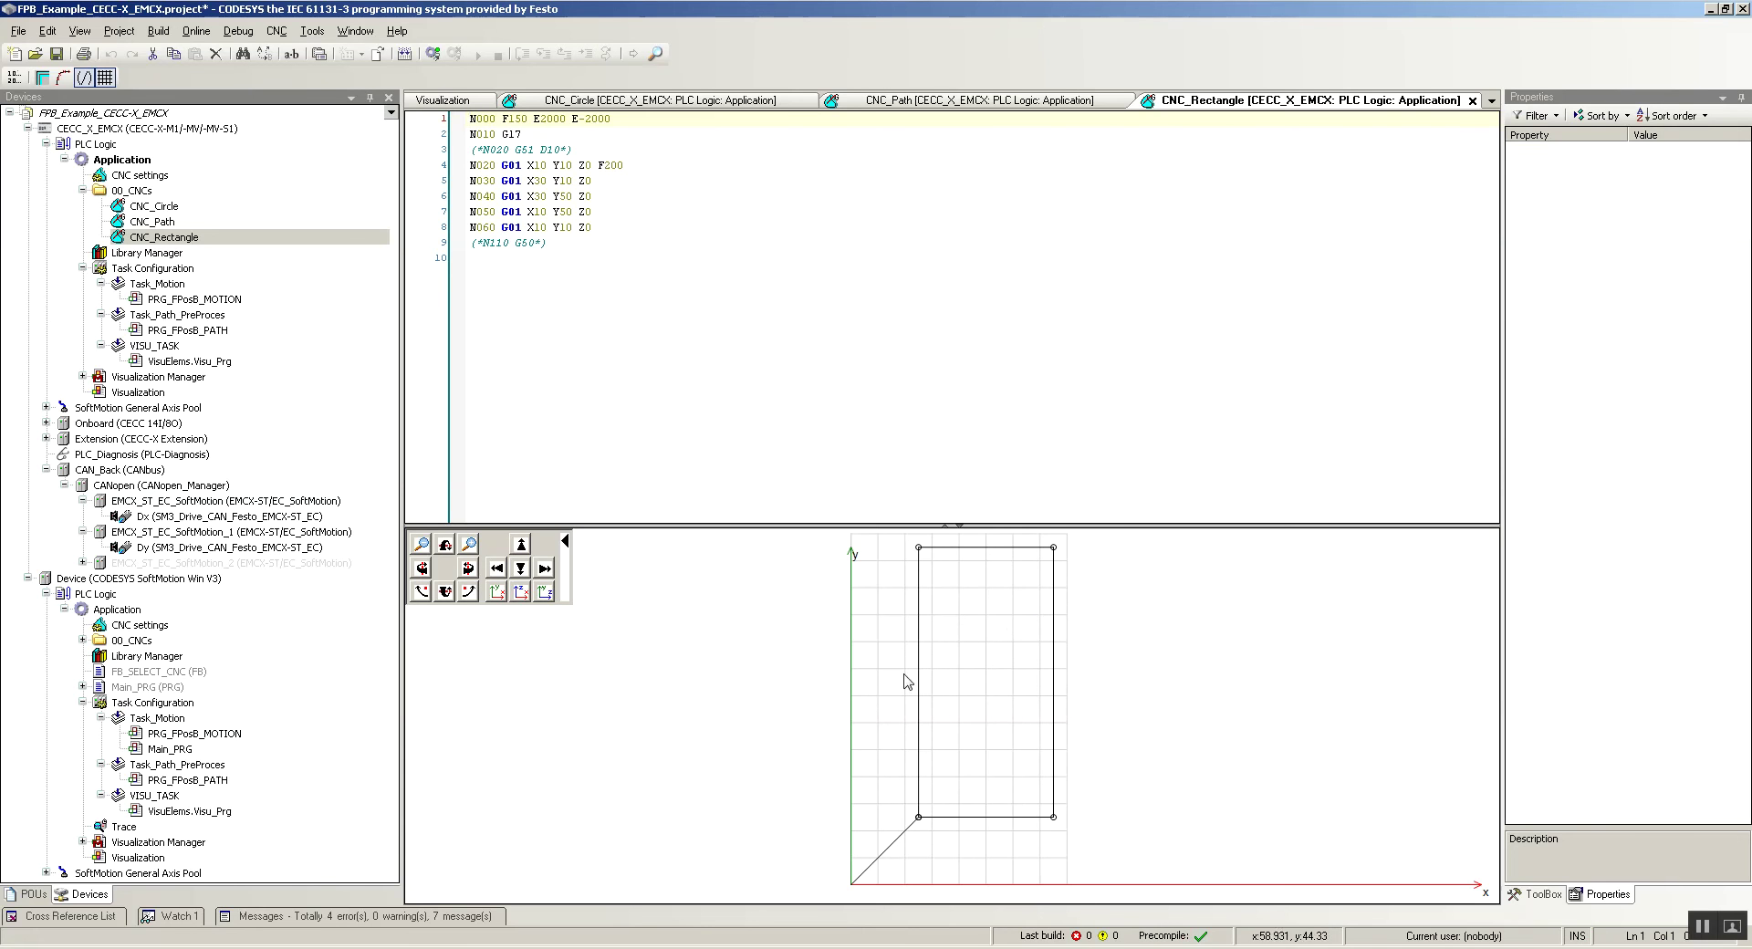
- Add a CNC program named myCNC to the 00_CNCs folder with compile mode SMC_CNC_REF
{"action": "right_click", "coordinate": [133, 193]}
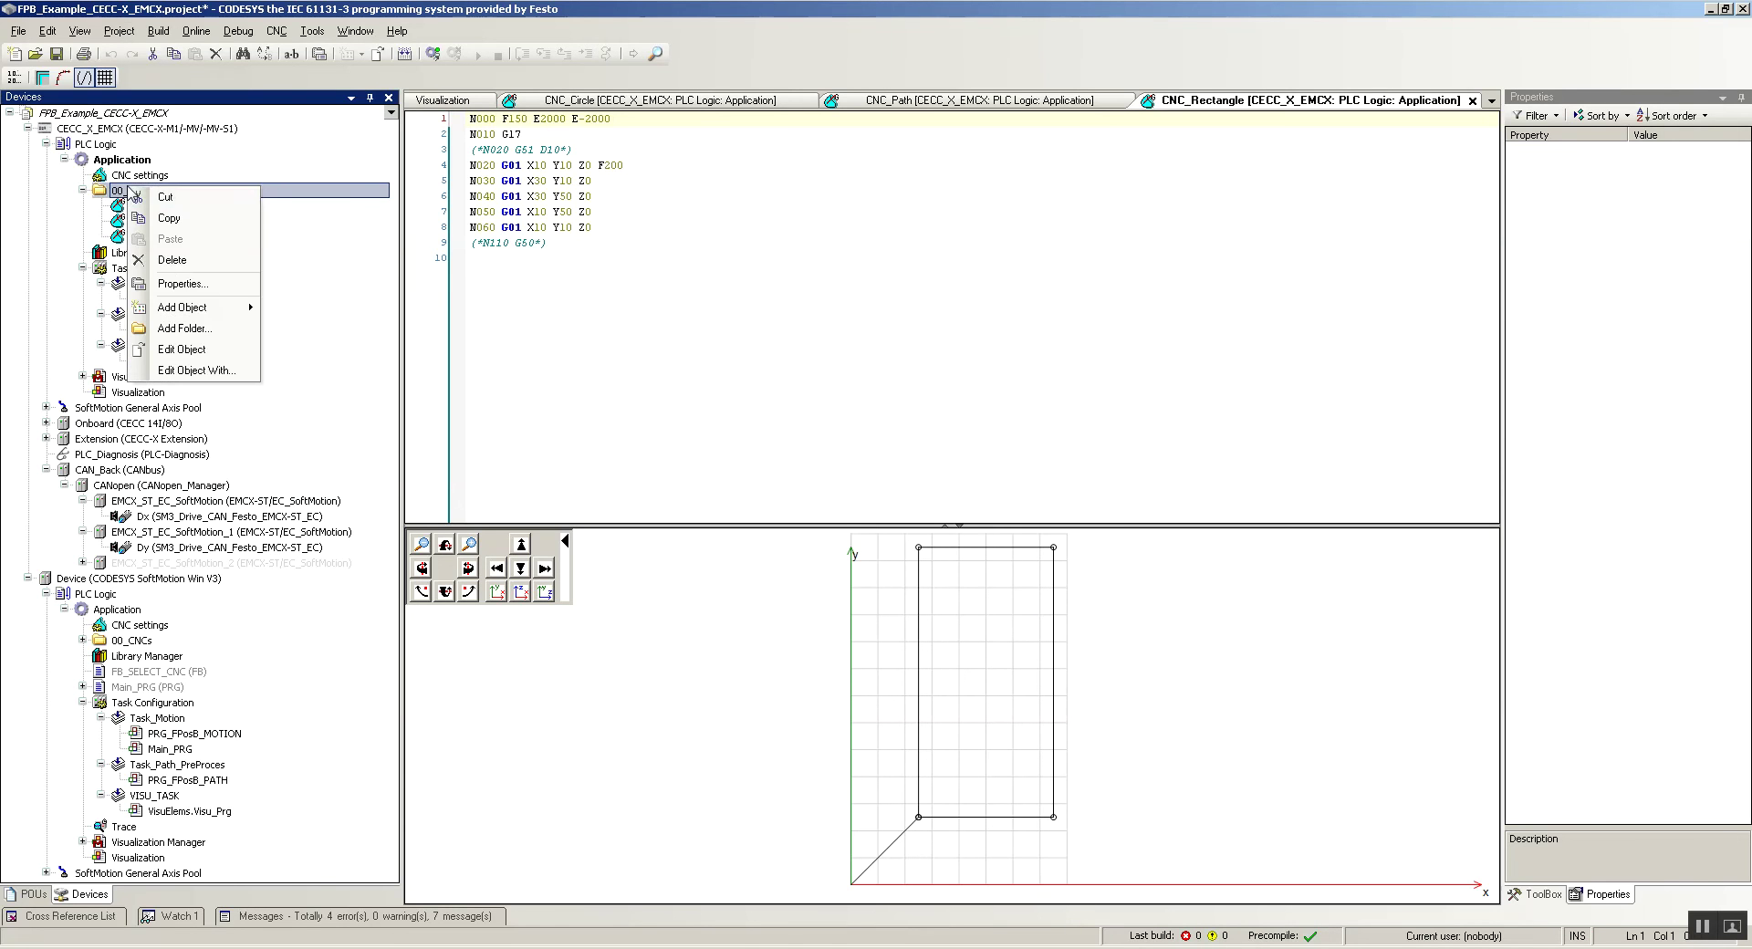
{"action": "mouse_move", "coordinate": [191, 308]}
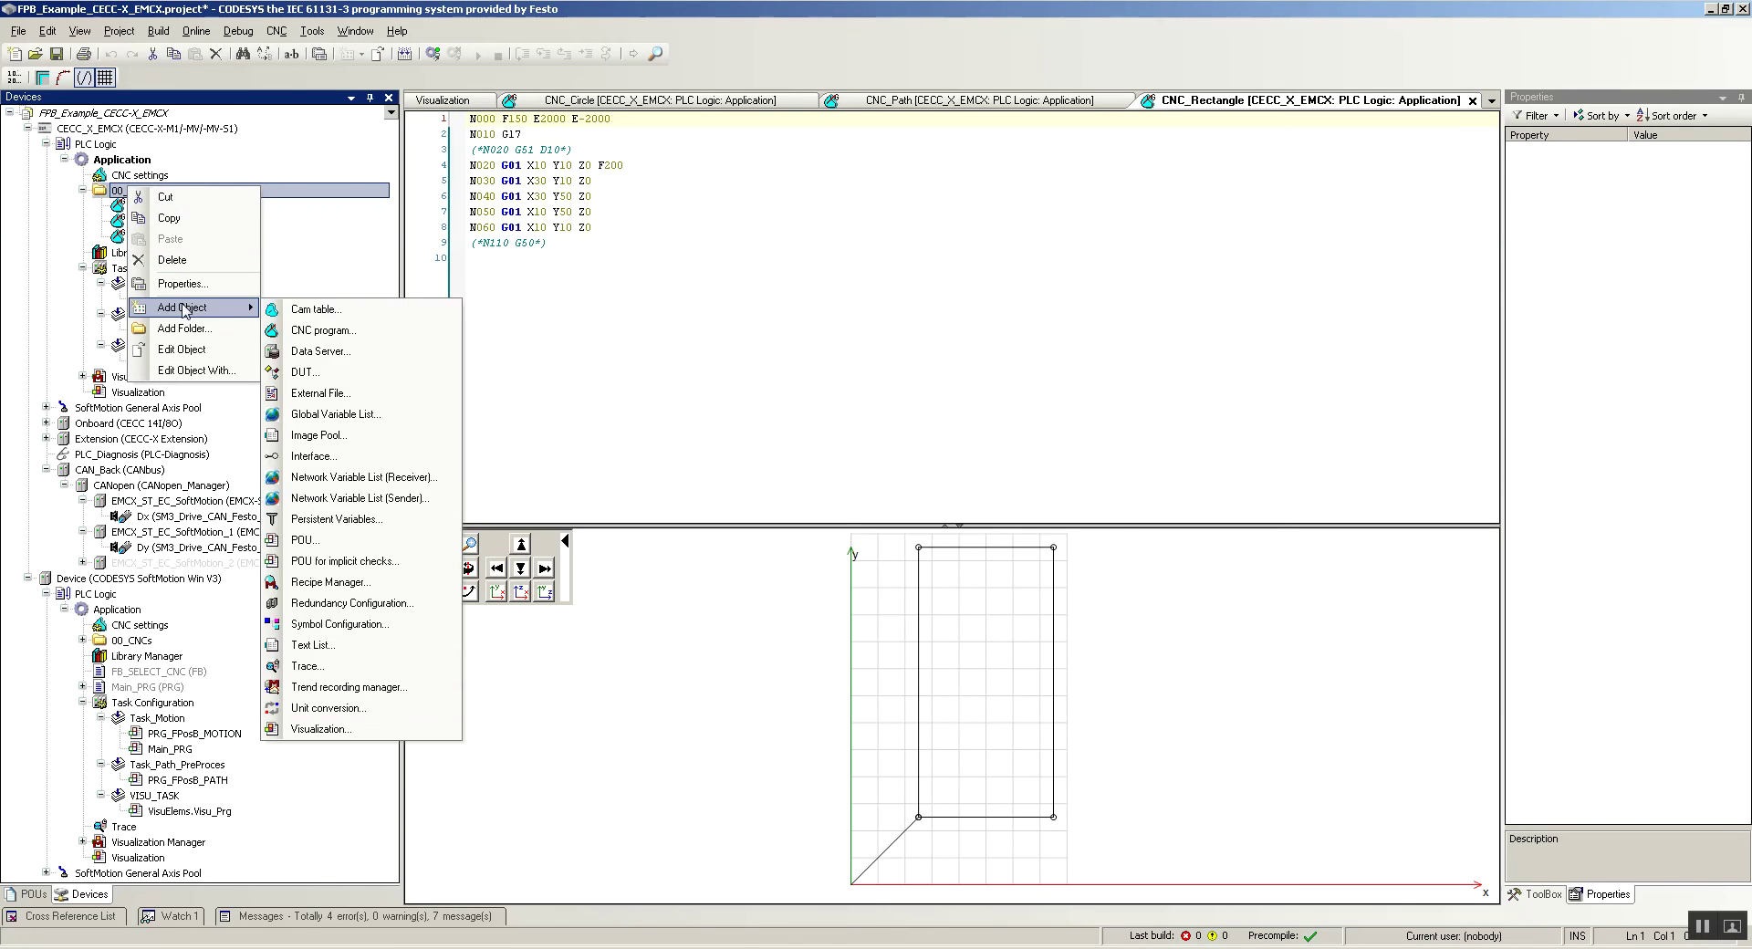
{"action": "left_click", "coordinate": [324, 330]}
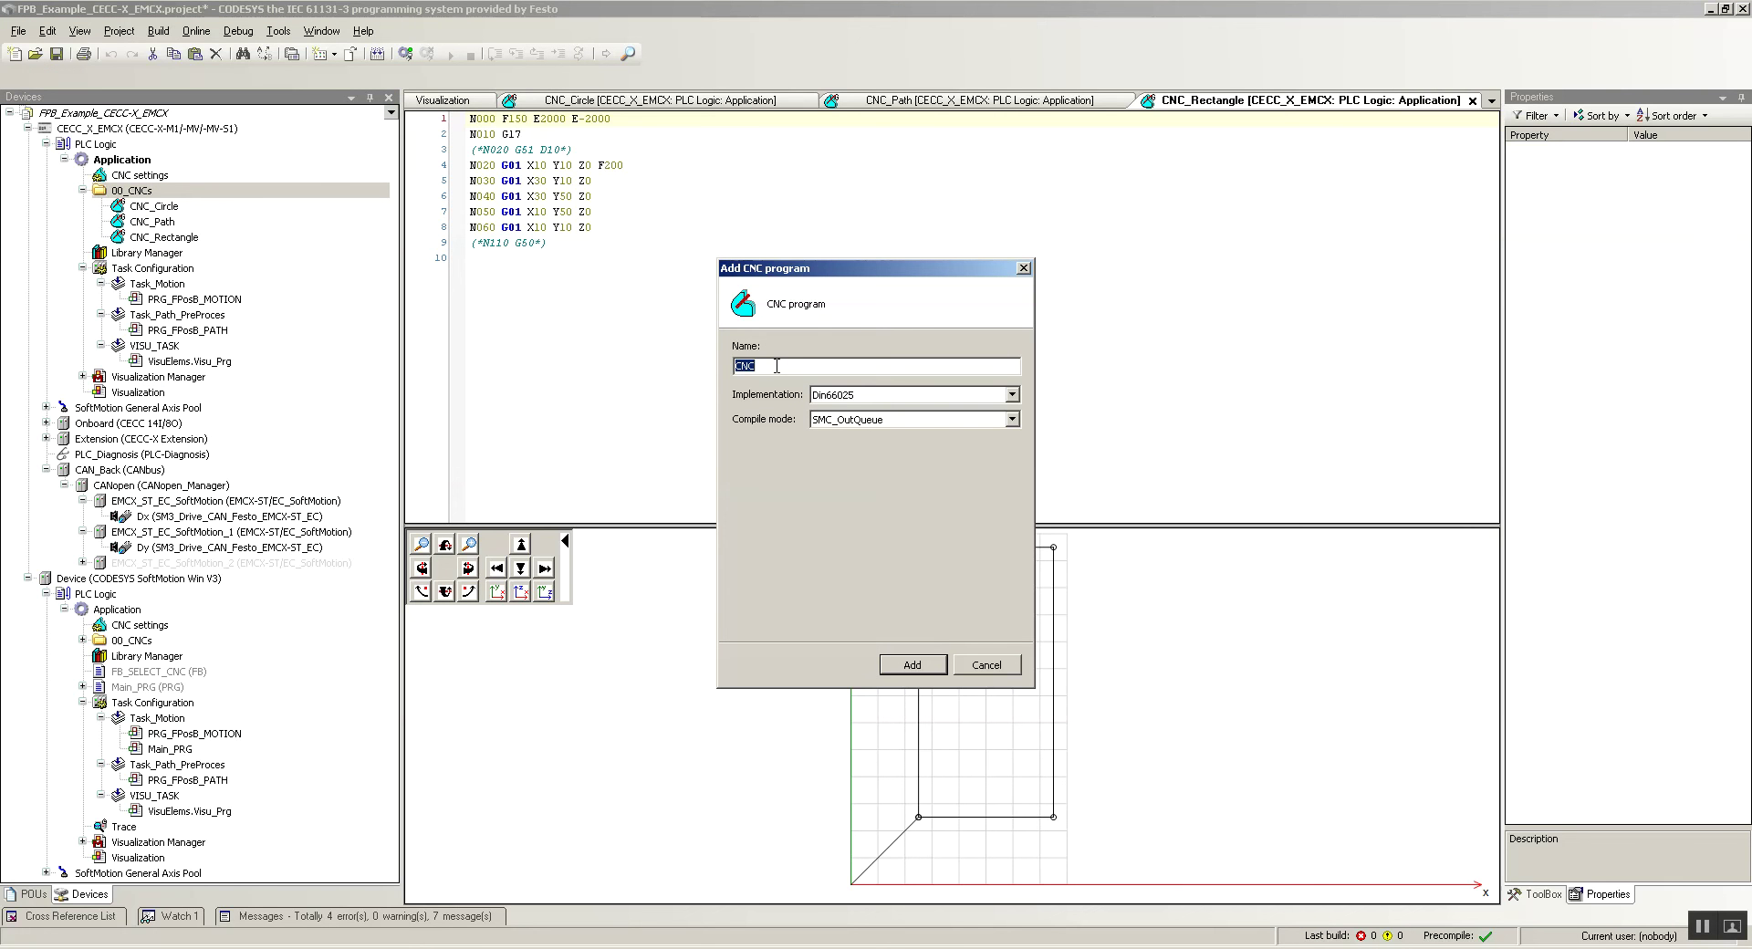
{"action": "type", "text": "my"}
{"action": "left_click", "coordinate": [1011, 420]}
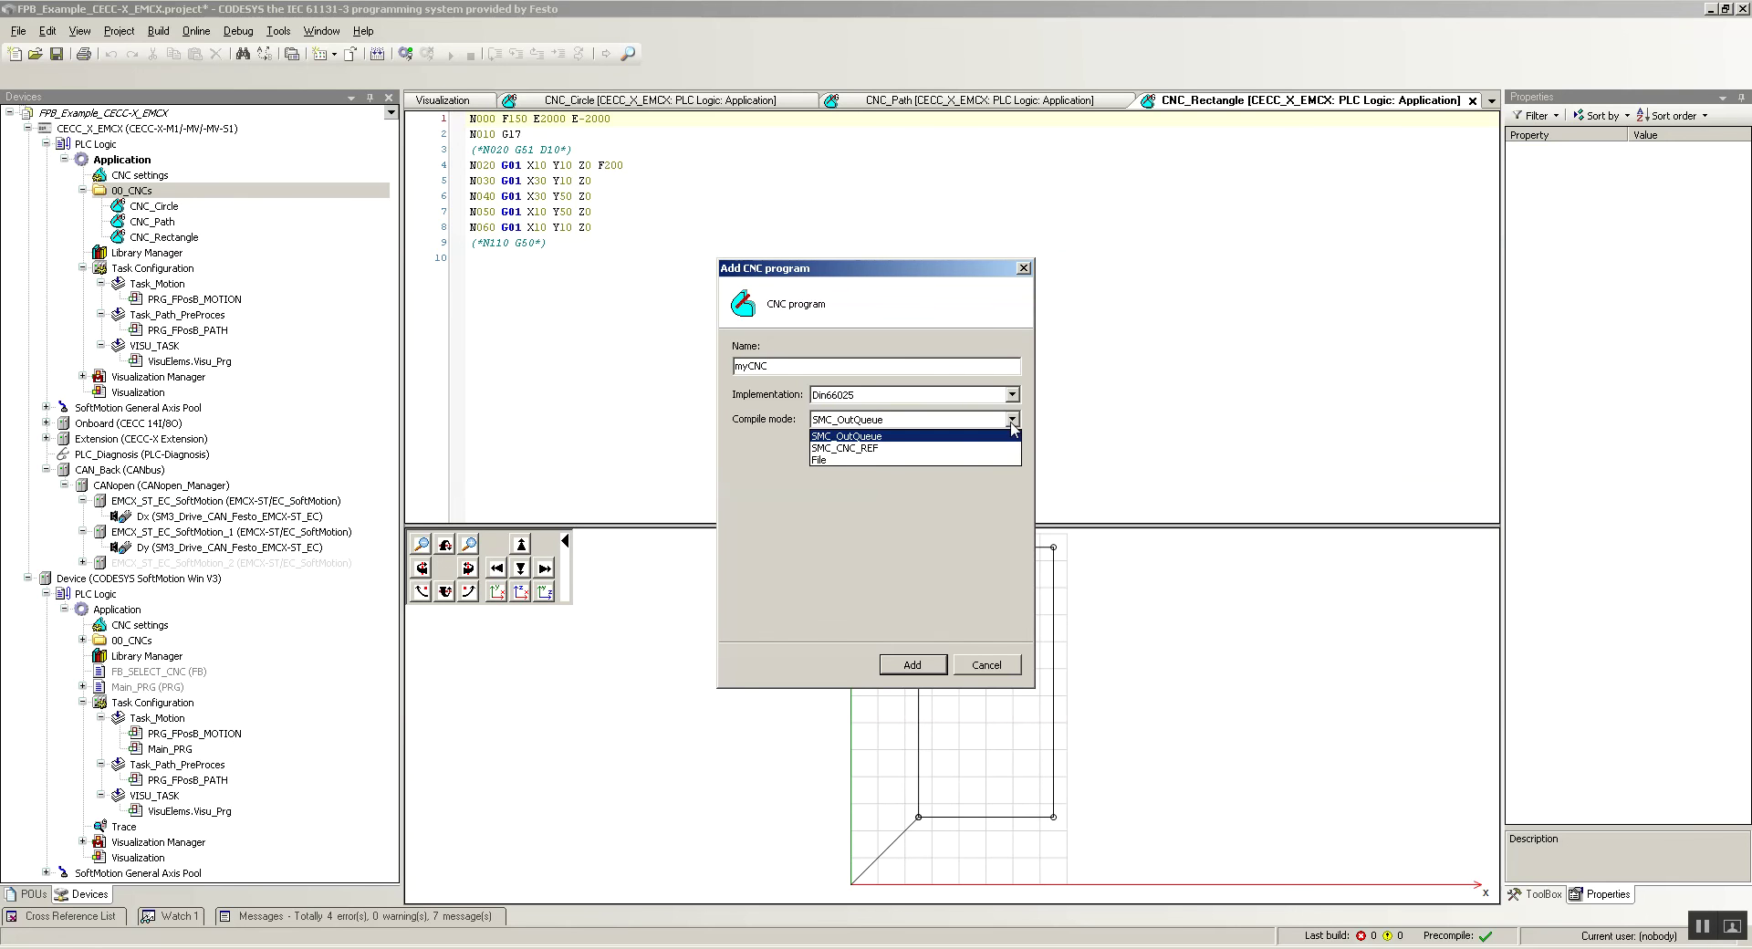
{"action": "left_click", "coordinate": [884, 448]}
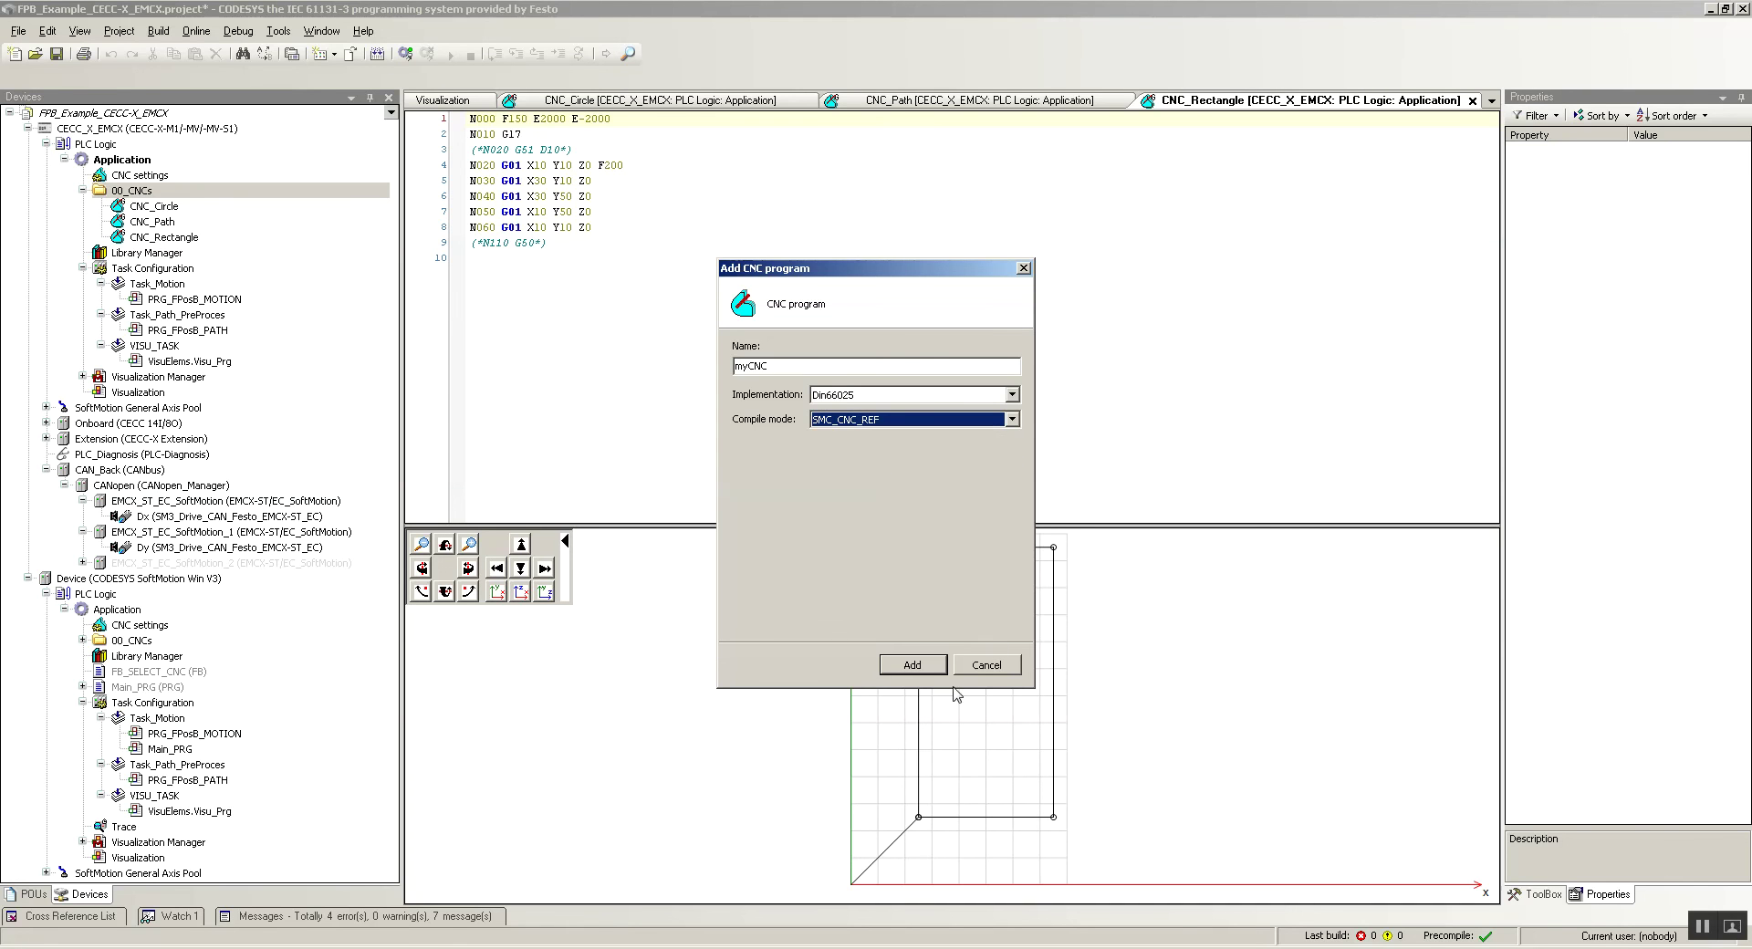
{"action": "left_click", "coordinate": [923, 665]}
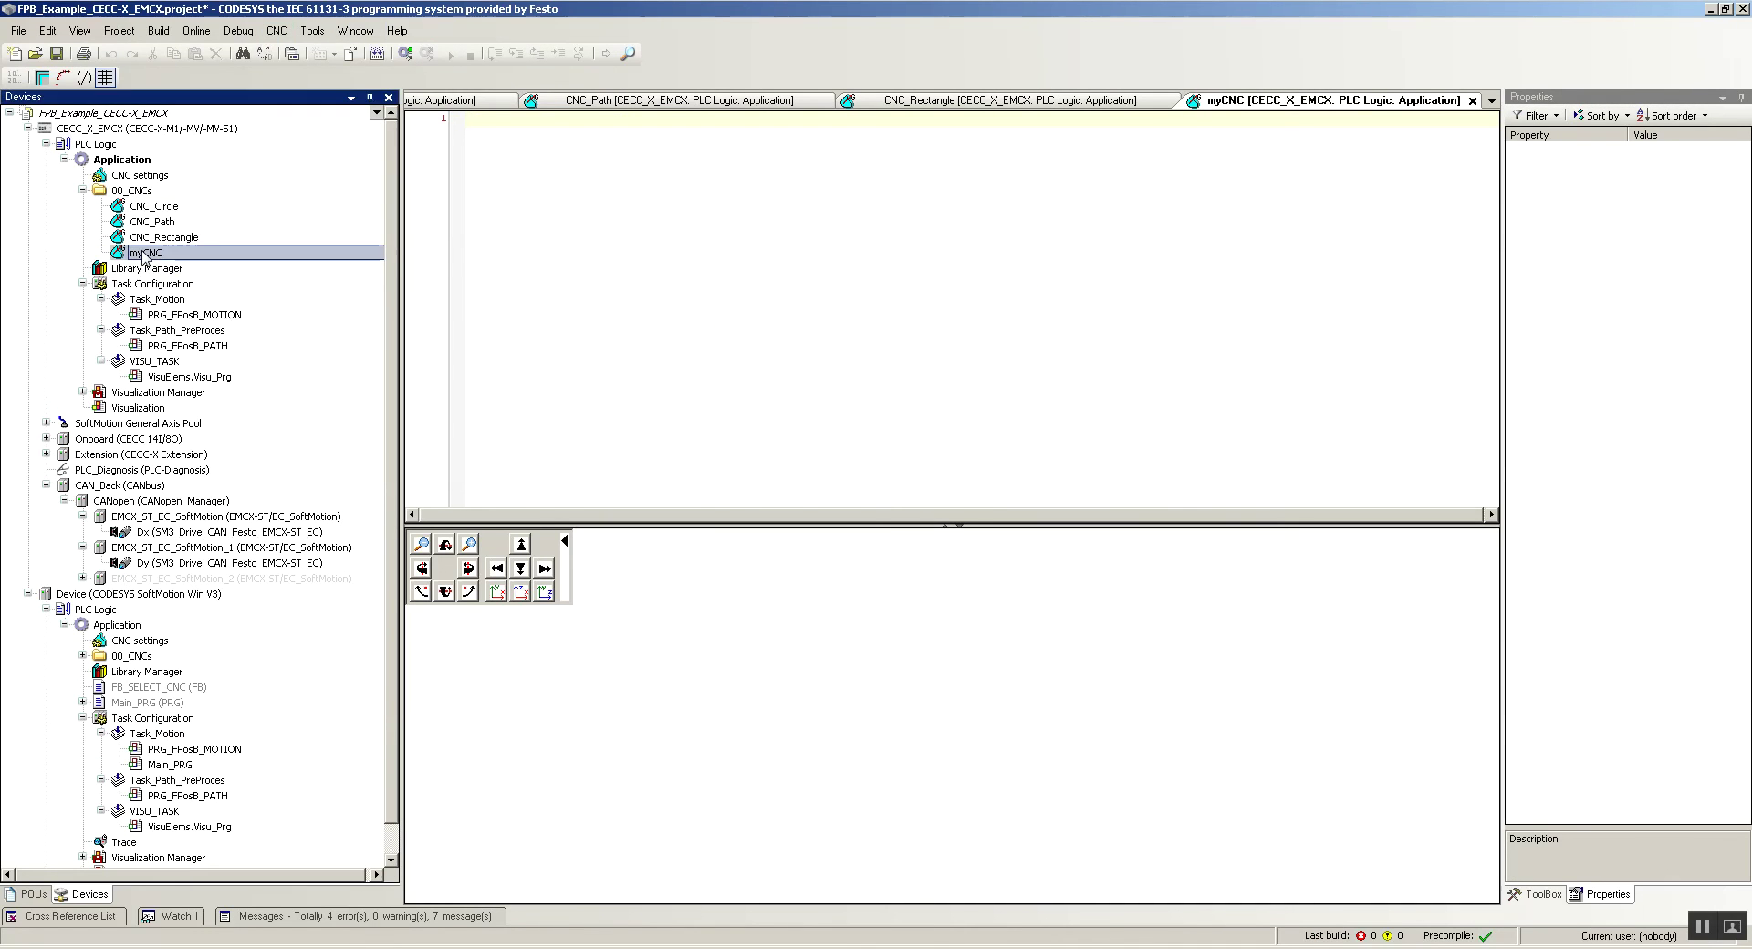
- Import the DXF file path.dxf from the Documents Temp folder into myCNC, including layer 0
{"action": "left_click", "coordinate": [274, 32]}
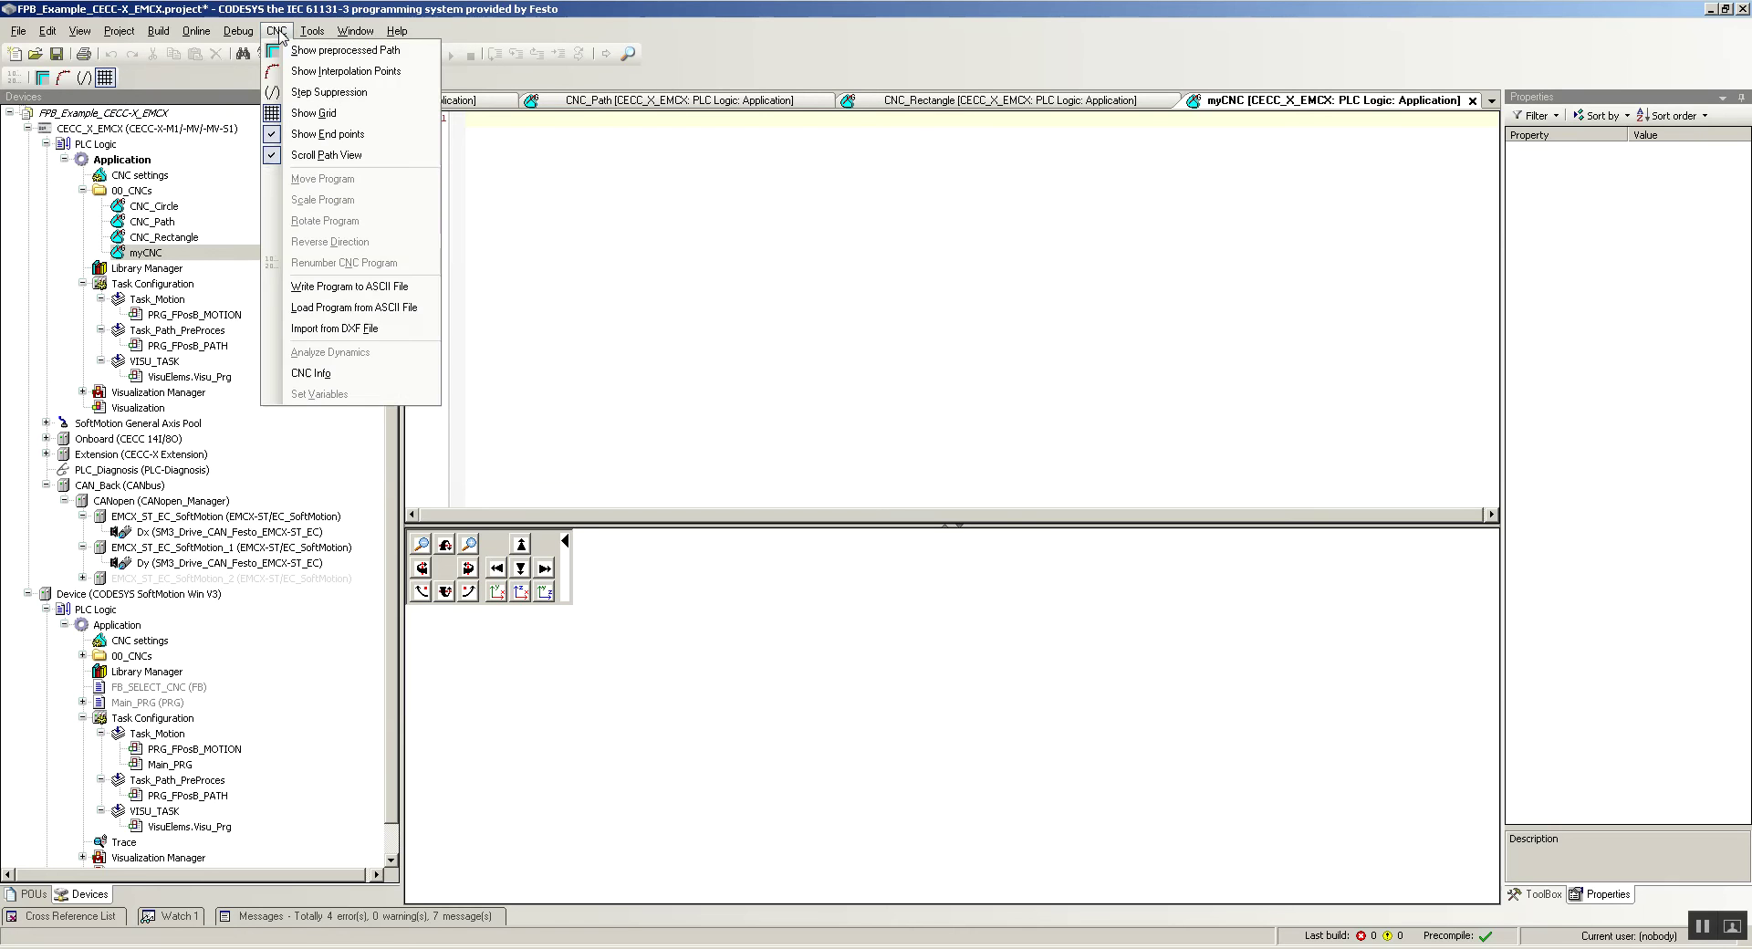
{"action": "left_click", "coordinate": [343, 329]}
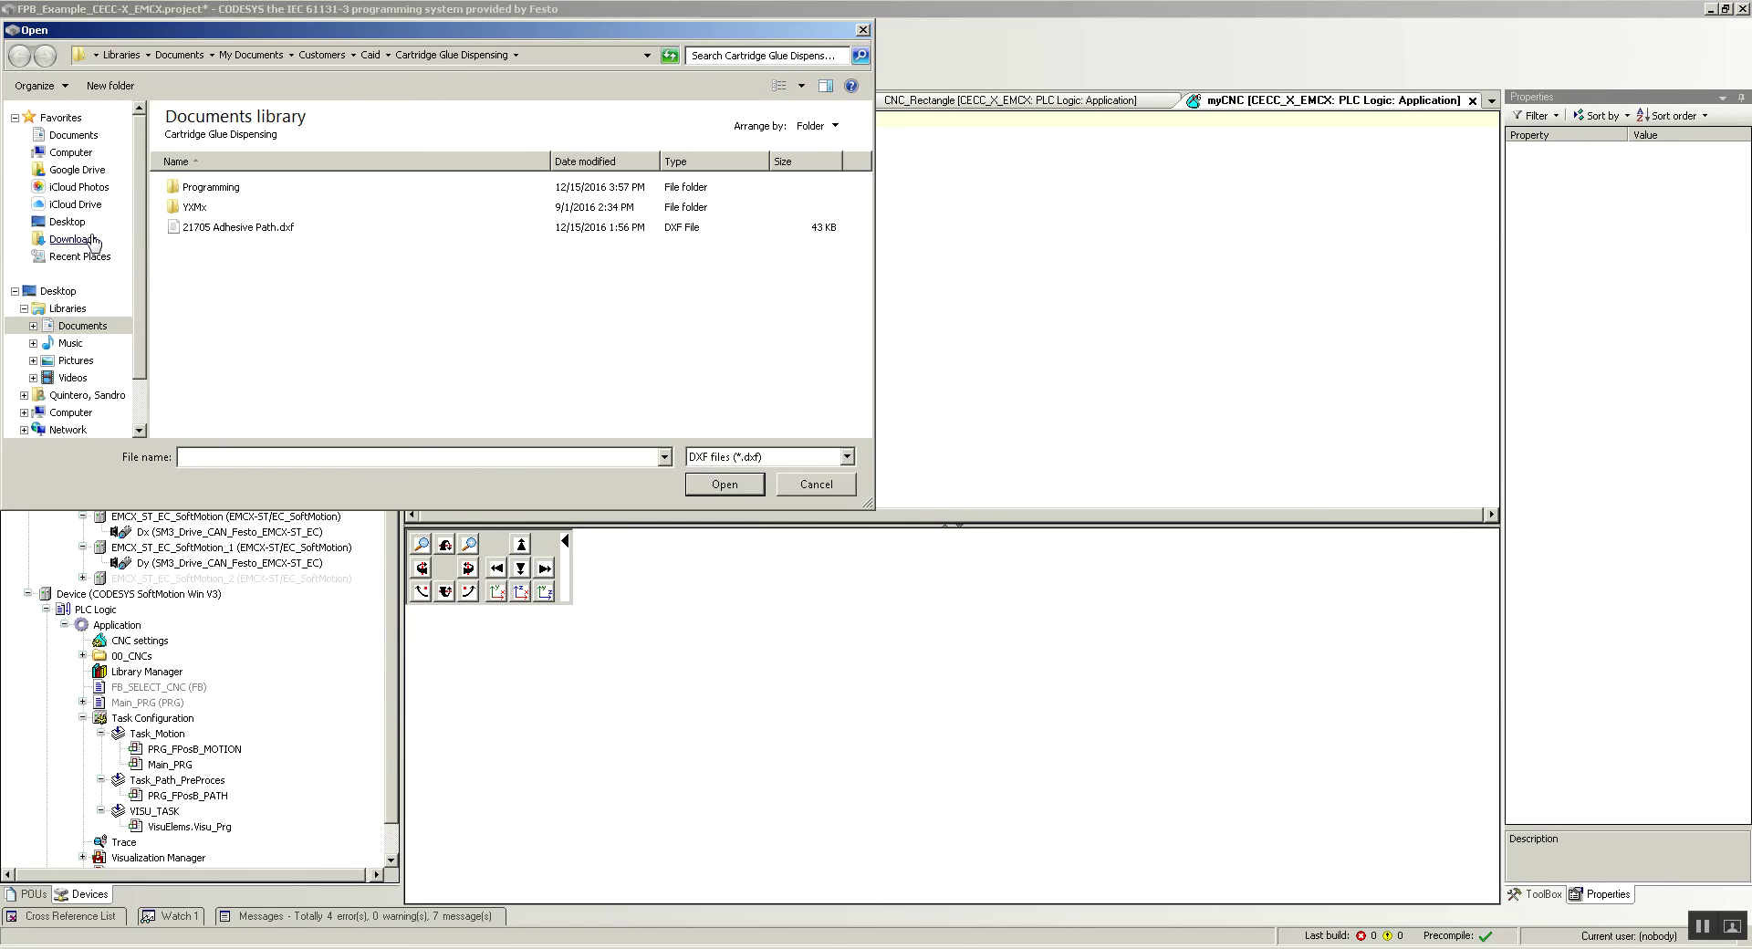
{"action": "left_click", "coordinate": [79, 327]}
{"action": "left_click", "coordinate": [311, 231]}
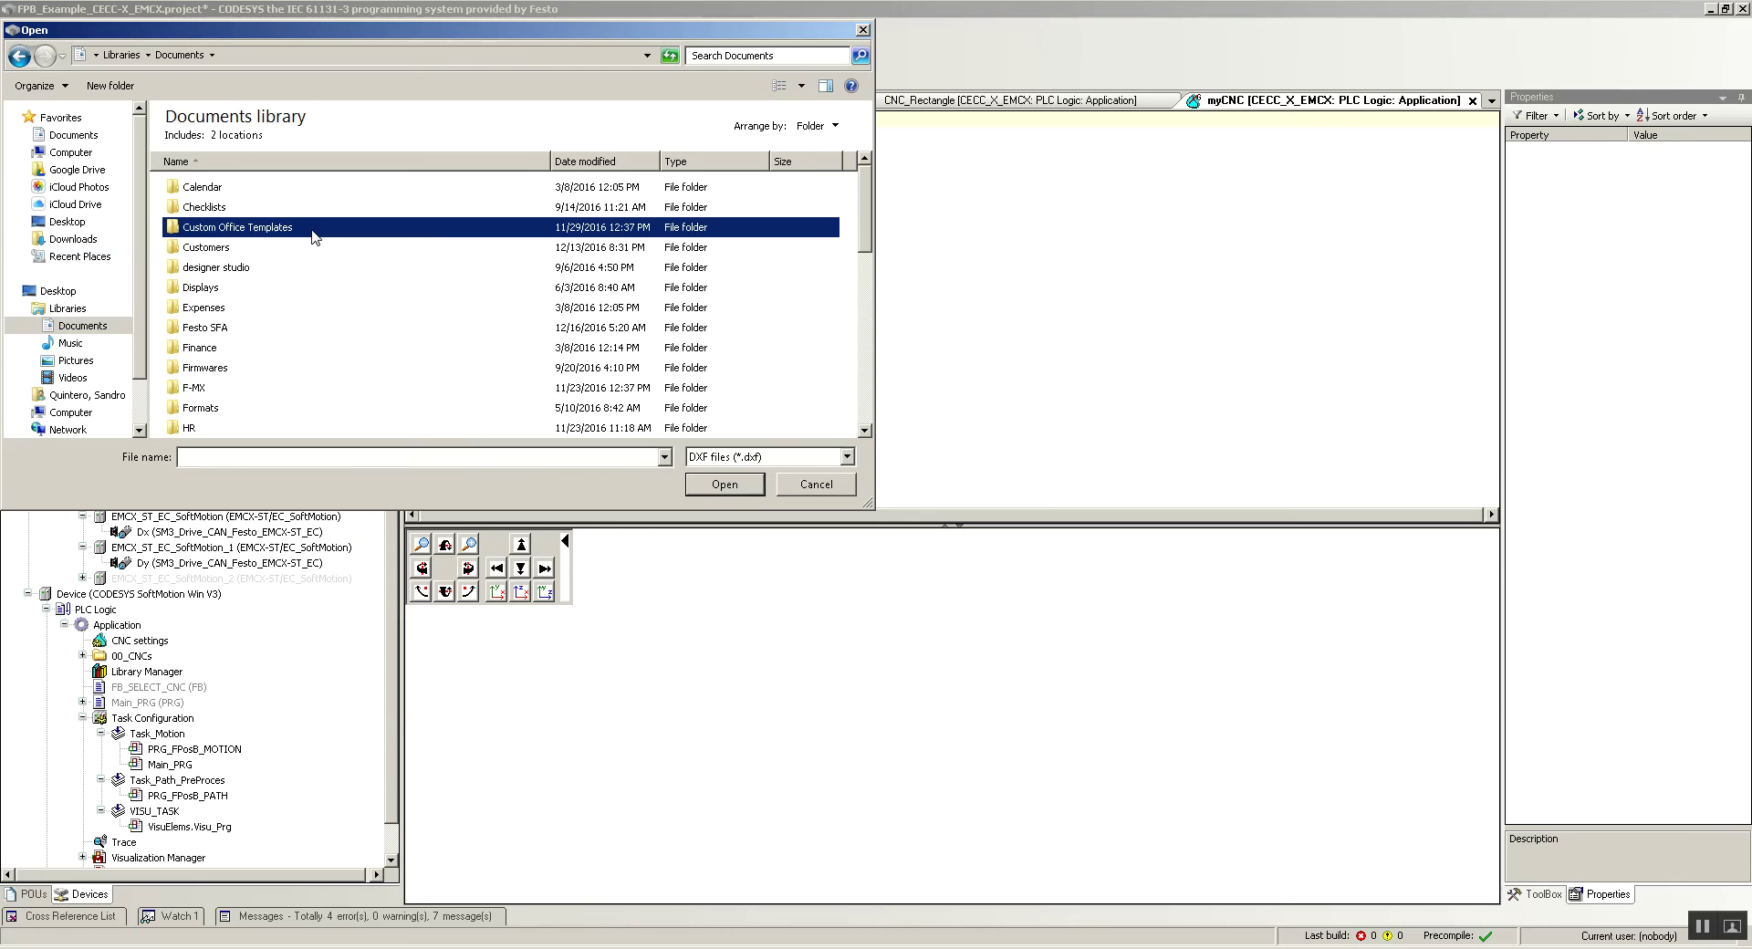
{"action": "type", "text": "temp"}
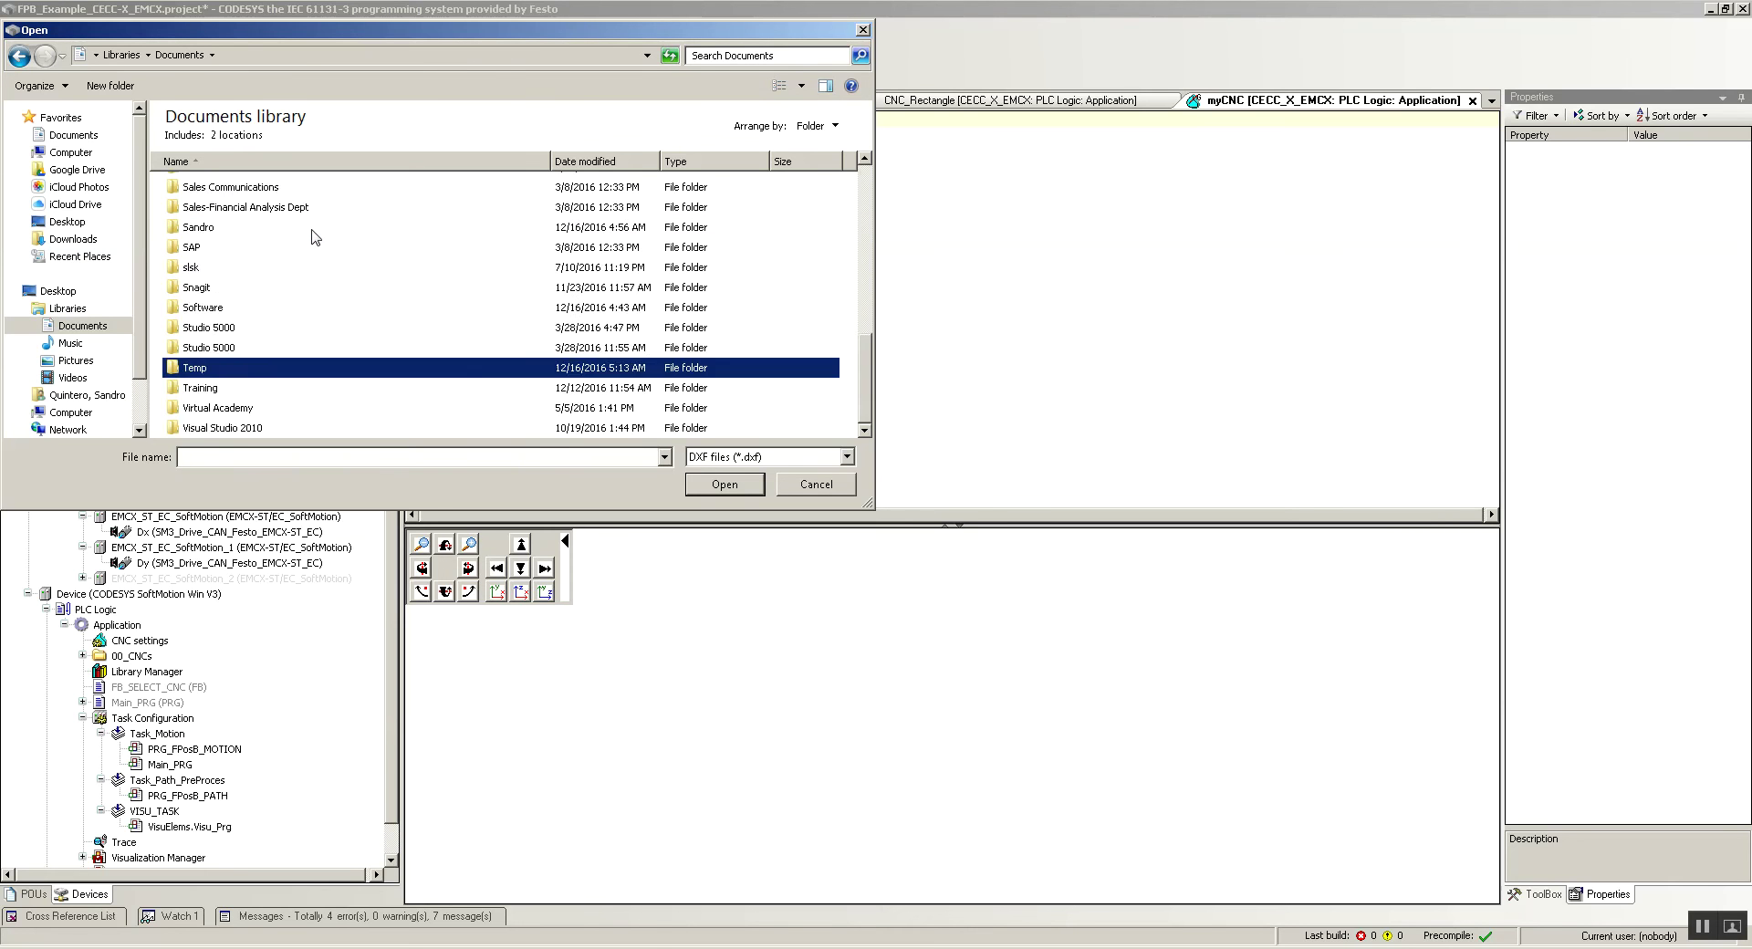
{"action": "key", "text": "Return"}
{"action": "key", "text": "Down"}
{"action": "key", "text": "Down"}
{"action": "key", "text": "Down"}
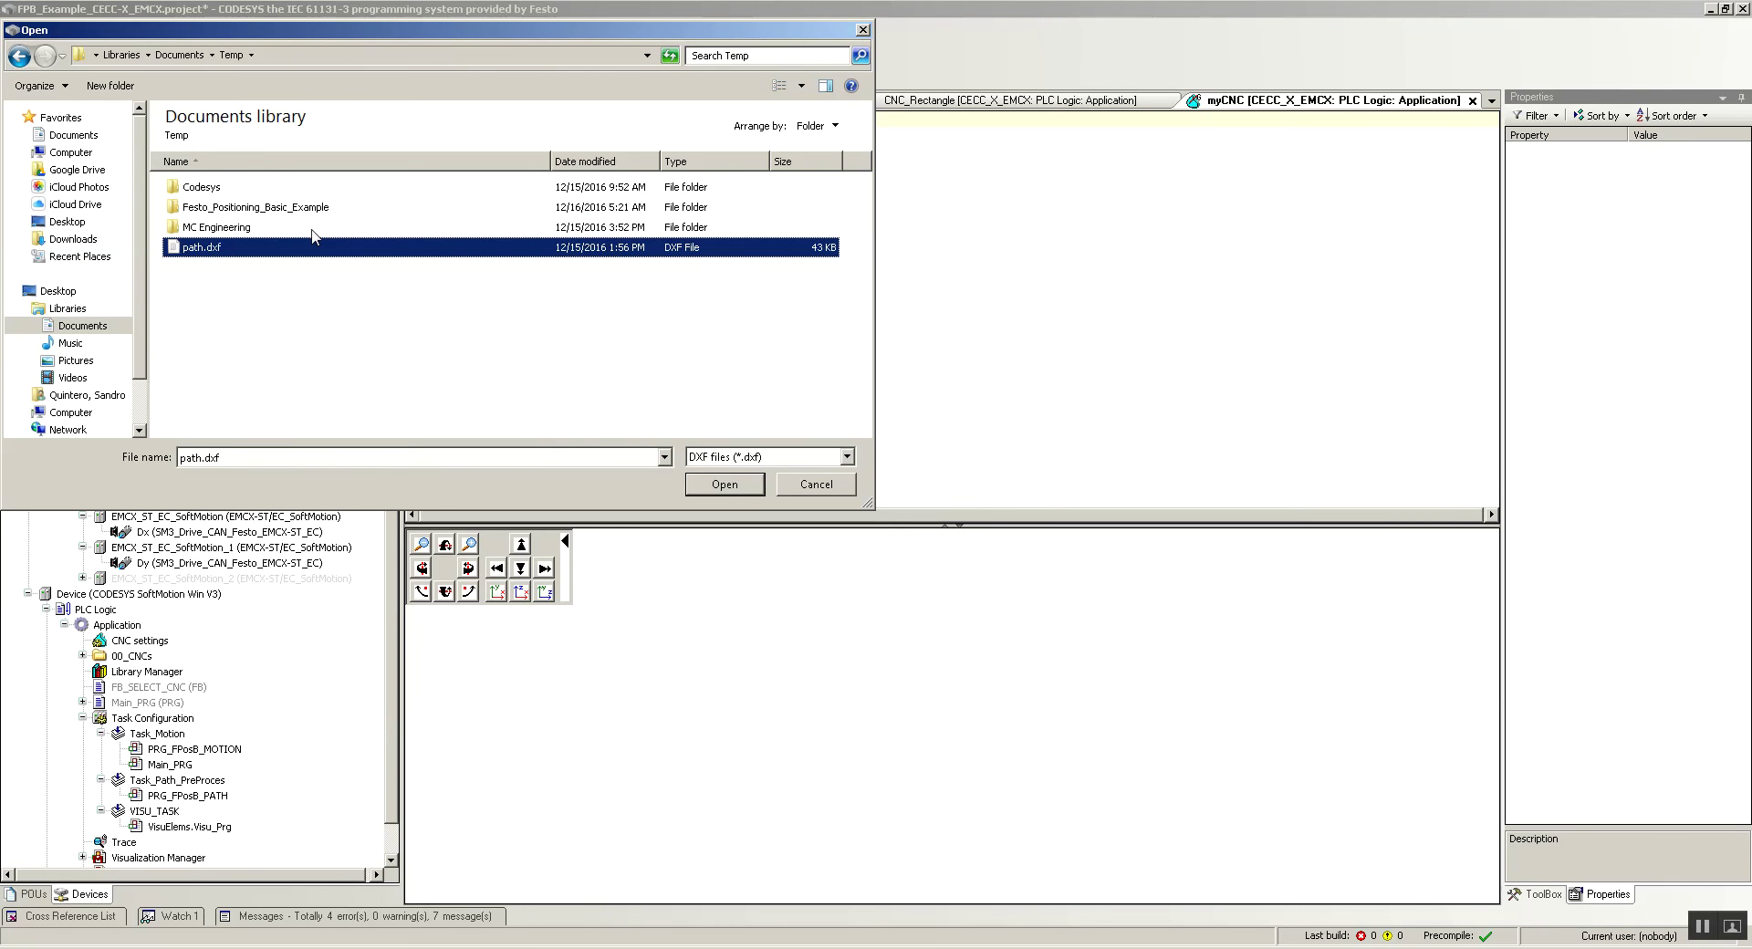
{"action": "key", "text": "Return"}
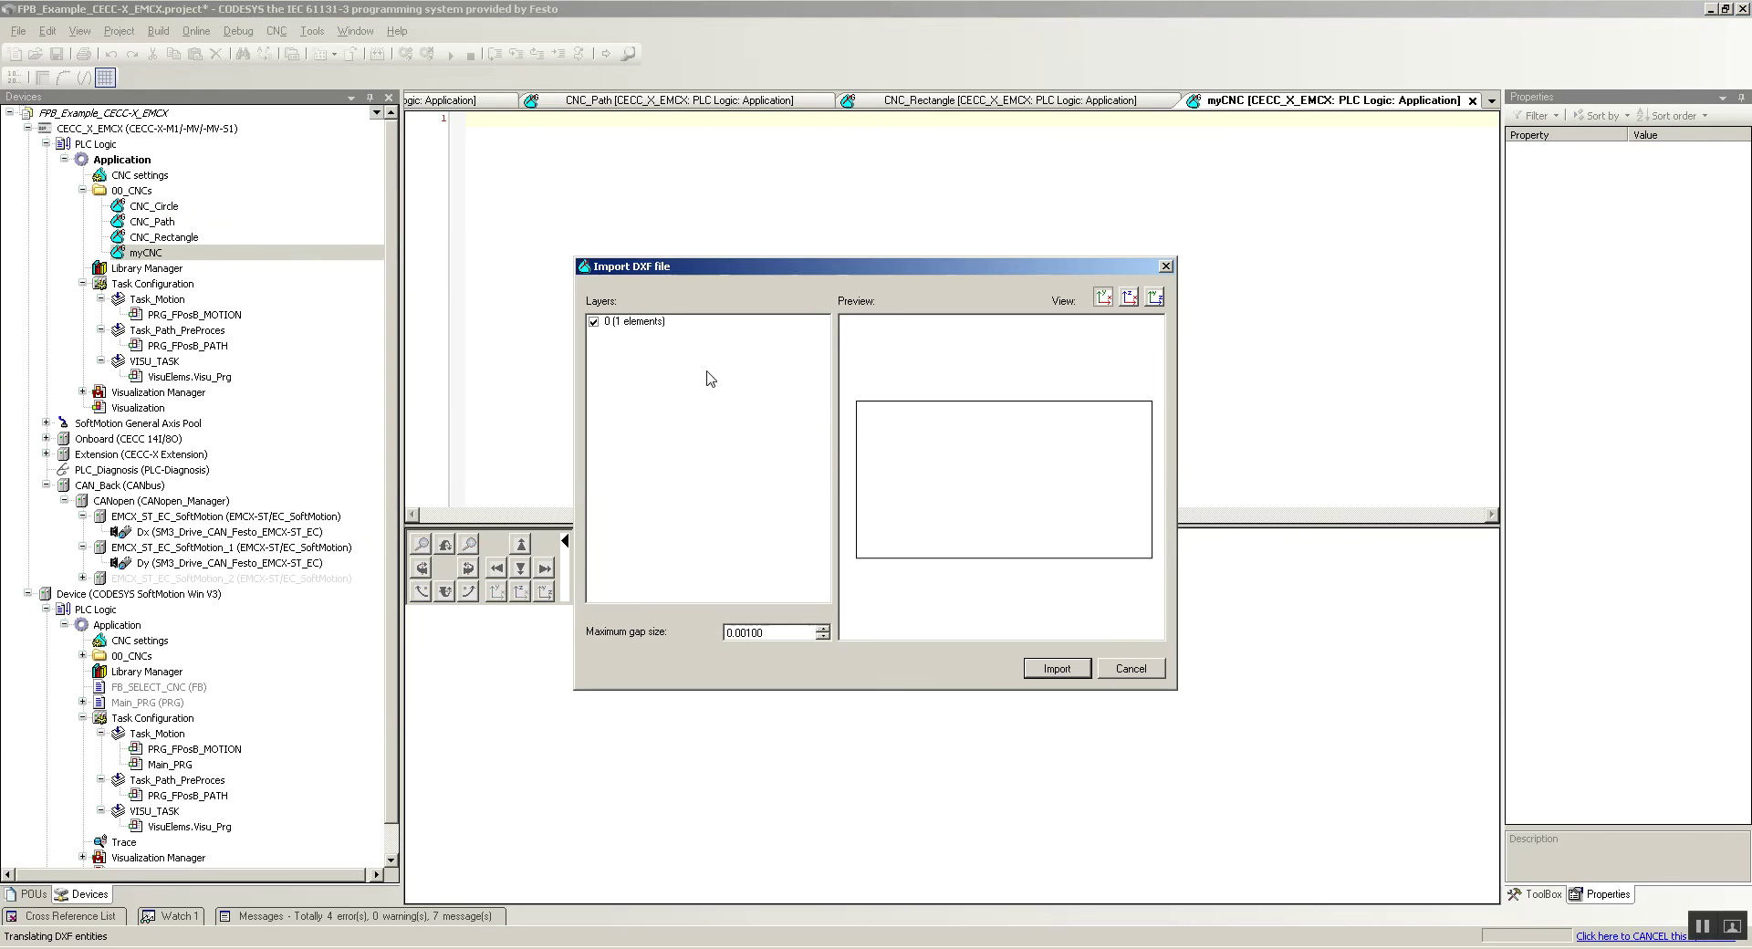
{"action": "left_click", "coordinate": [1057, 669]}
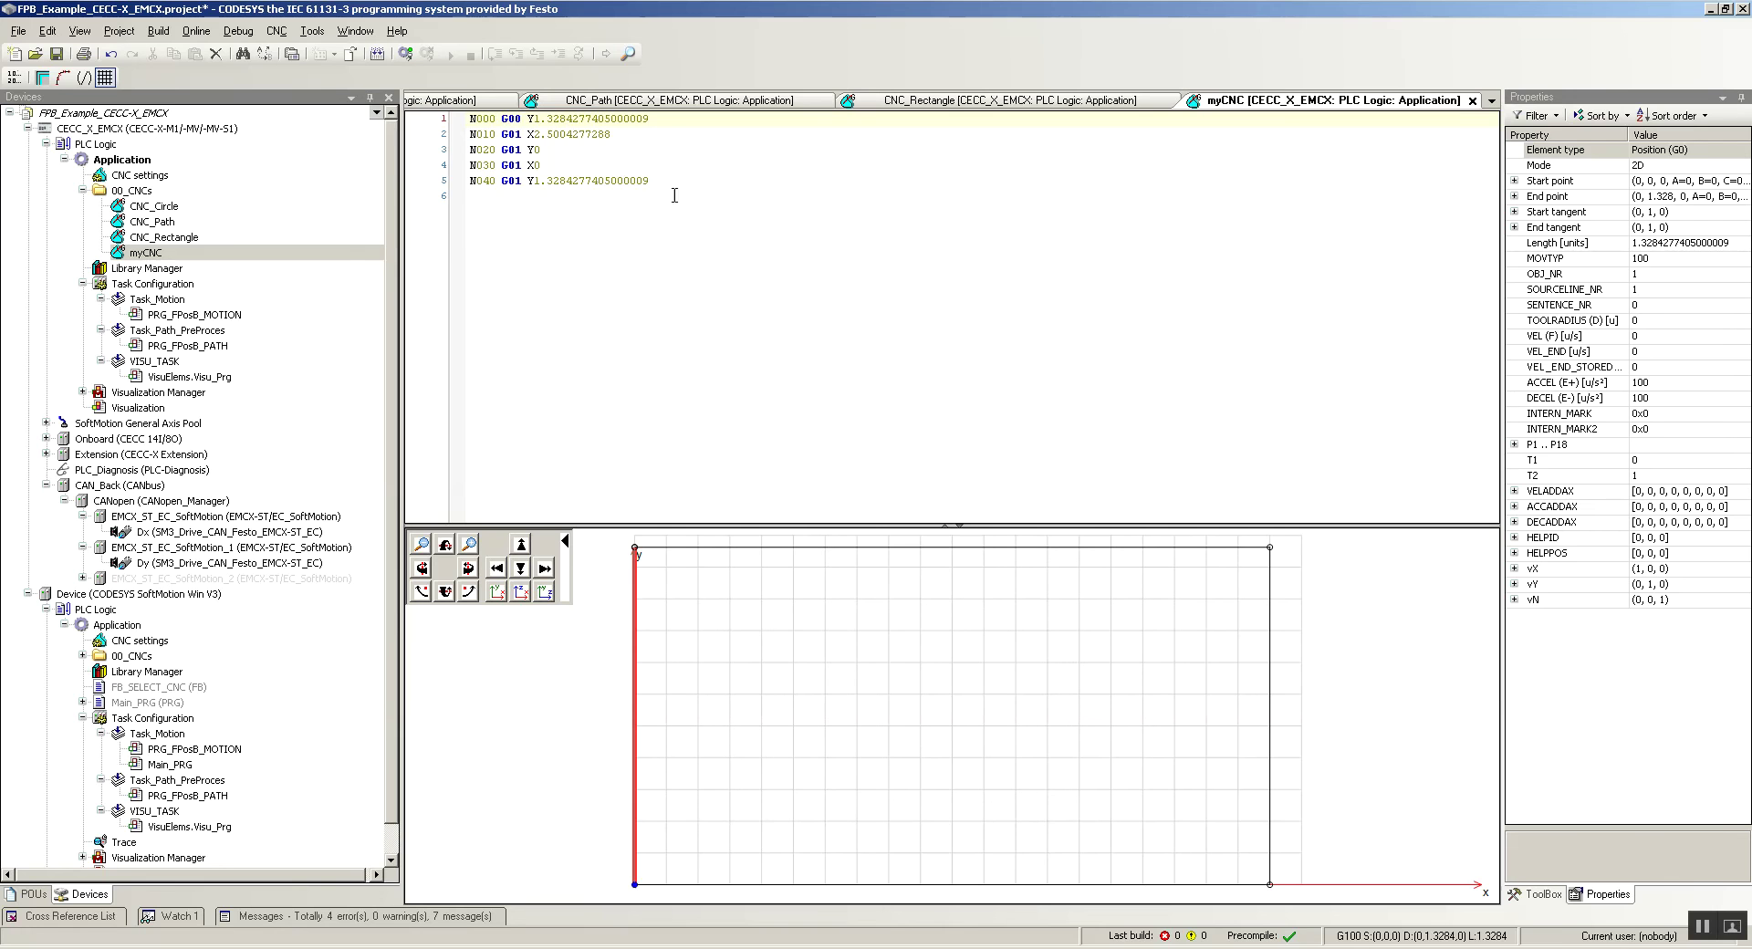
- Review the CNC_Rectangle and CNC_Path programs and copy the first line of CNC_Circle
{"action": "left_click", "coordinate": [719, 207]}
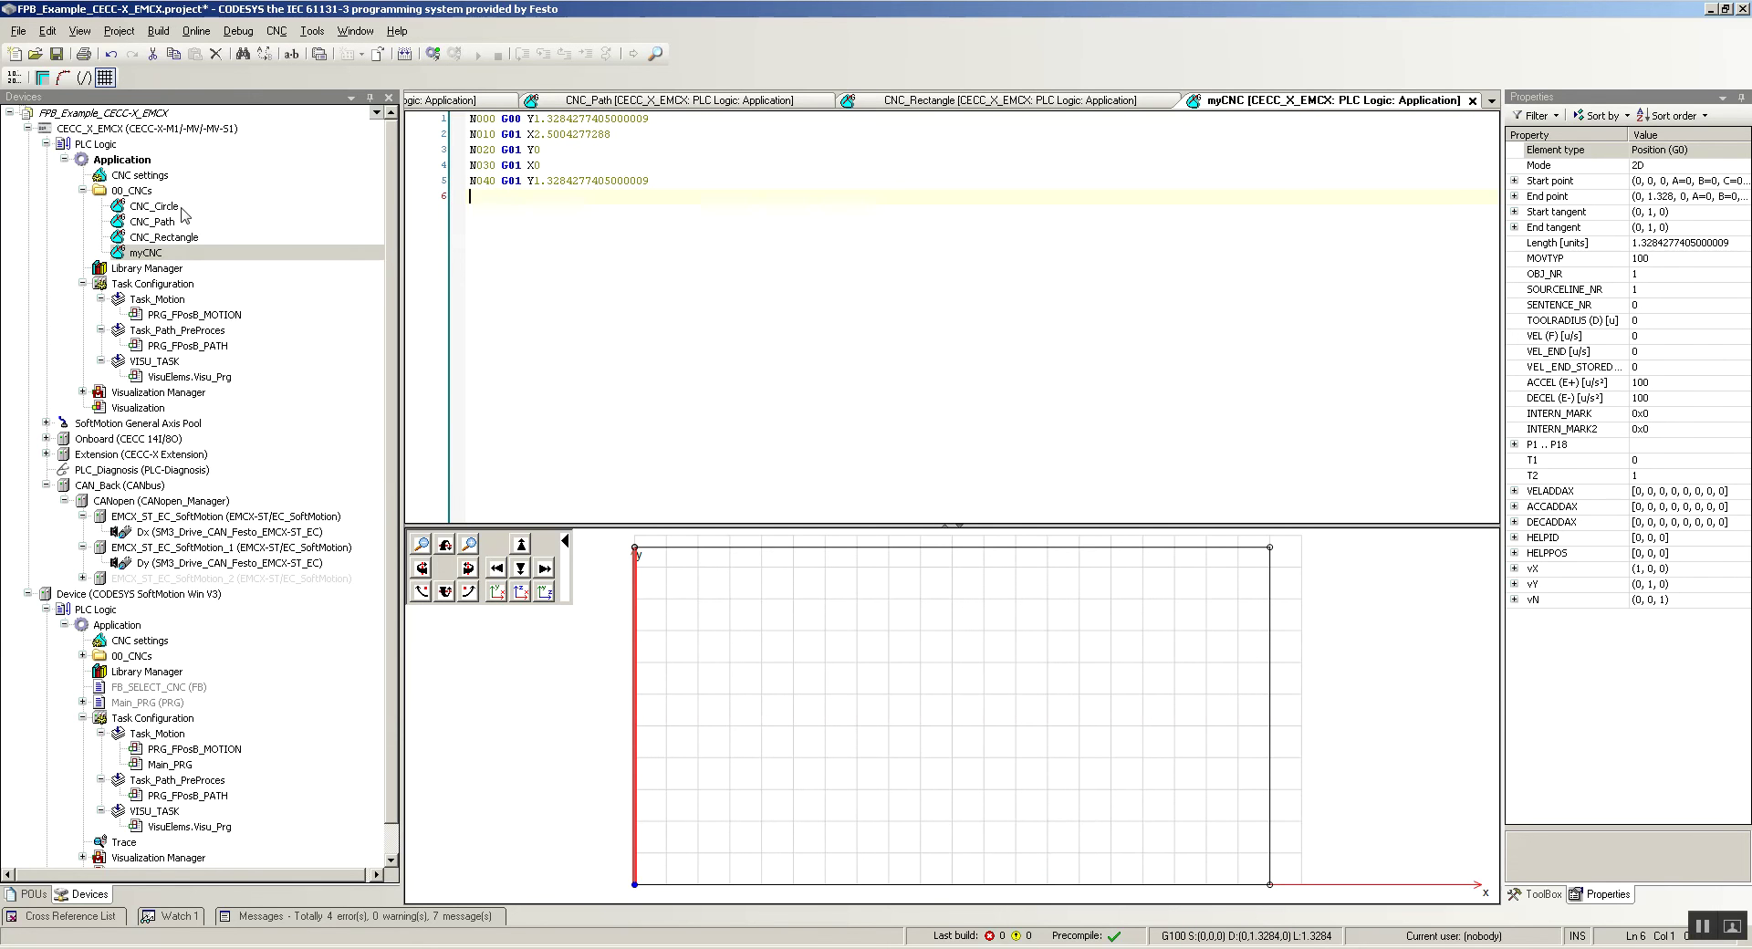
{"action": "double_click", "coordinate": [156, 236]}
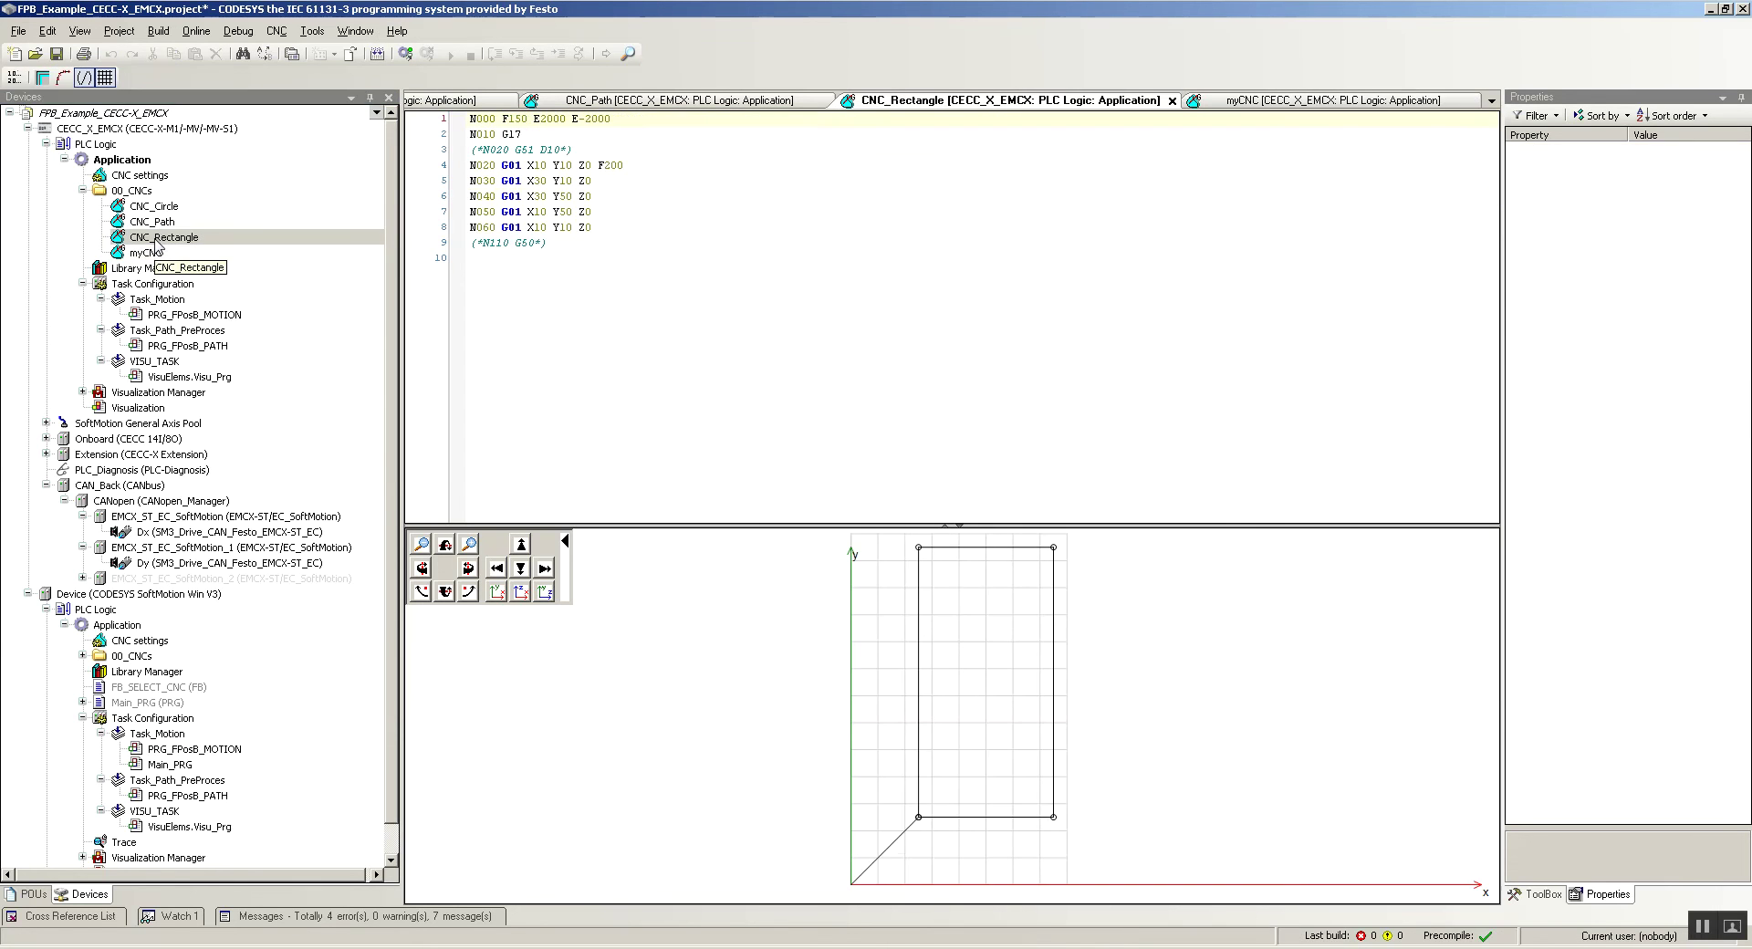
{"action": "double_click", "coordinate": [183, 223]}
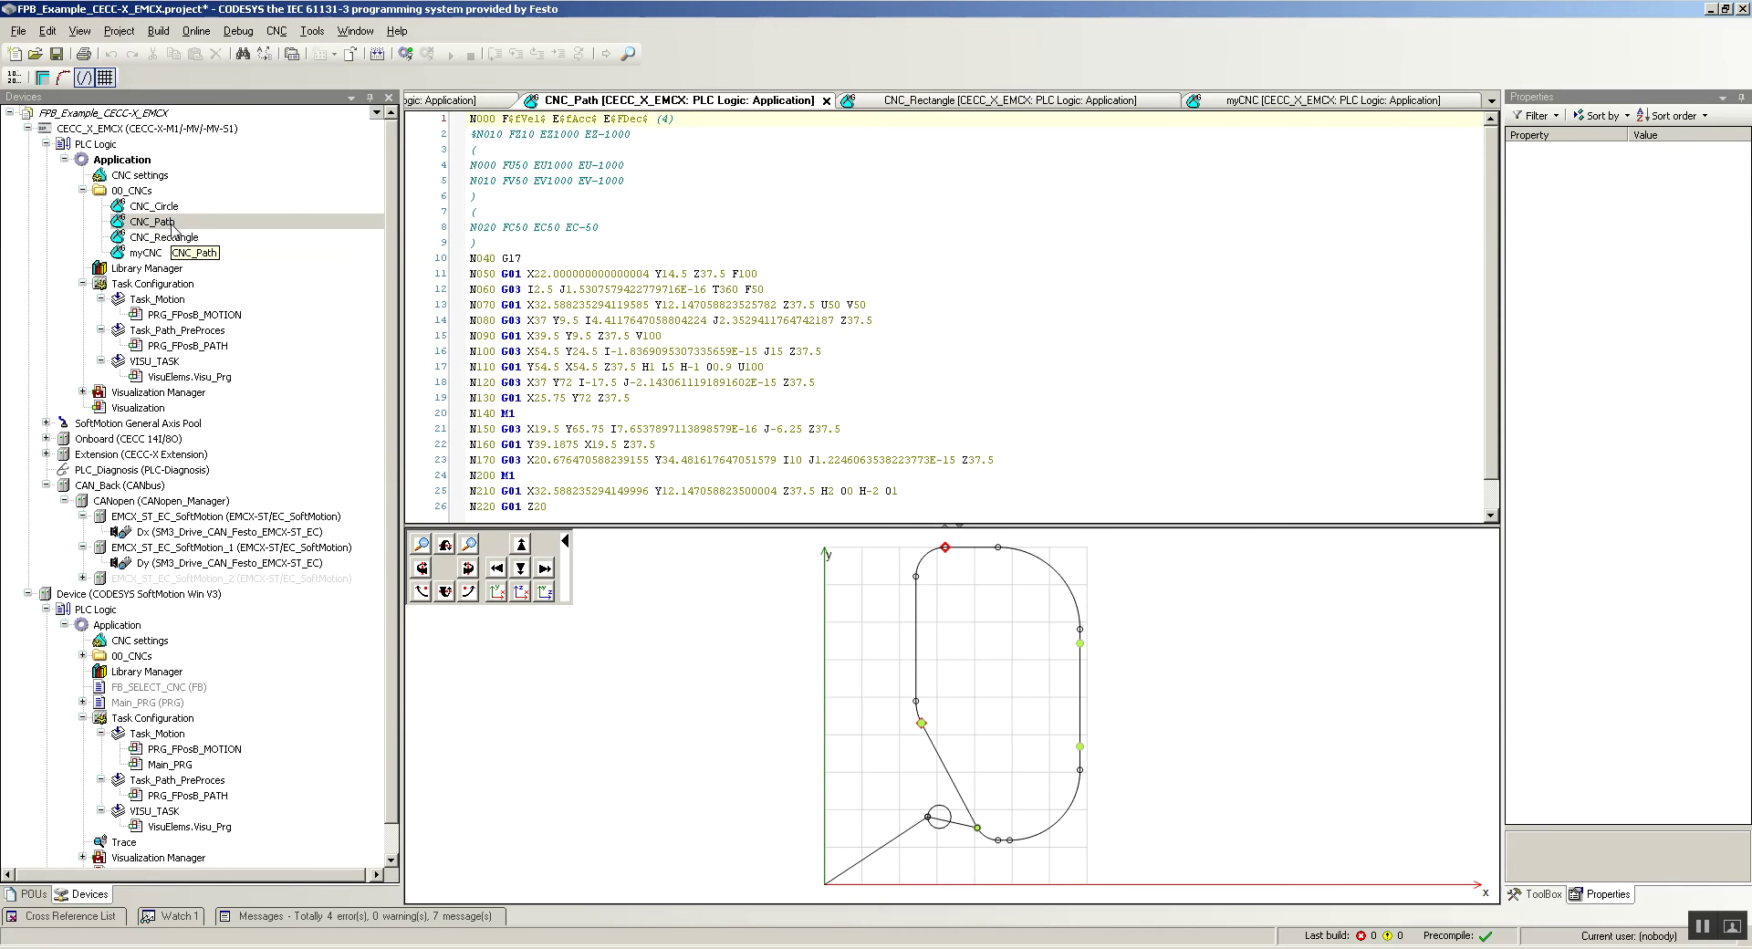
{"action": "double_click", "coordinate": [176, 209]}
{"action": "left_click_drag", "start_coordinate": [636, 119], "coordinate": [401, 97]}
- Insert the line N000 F100 E10000 E-10000 above the first line of the myCNC program
{"action": "double_click", "coordinate": [151, 252]}
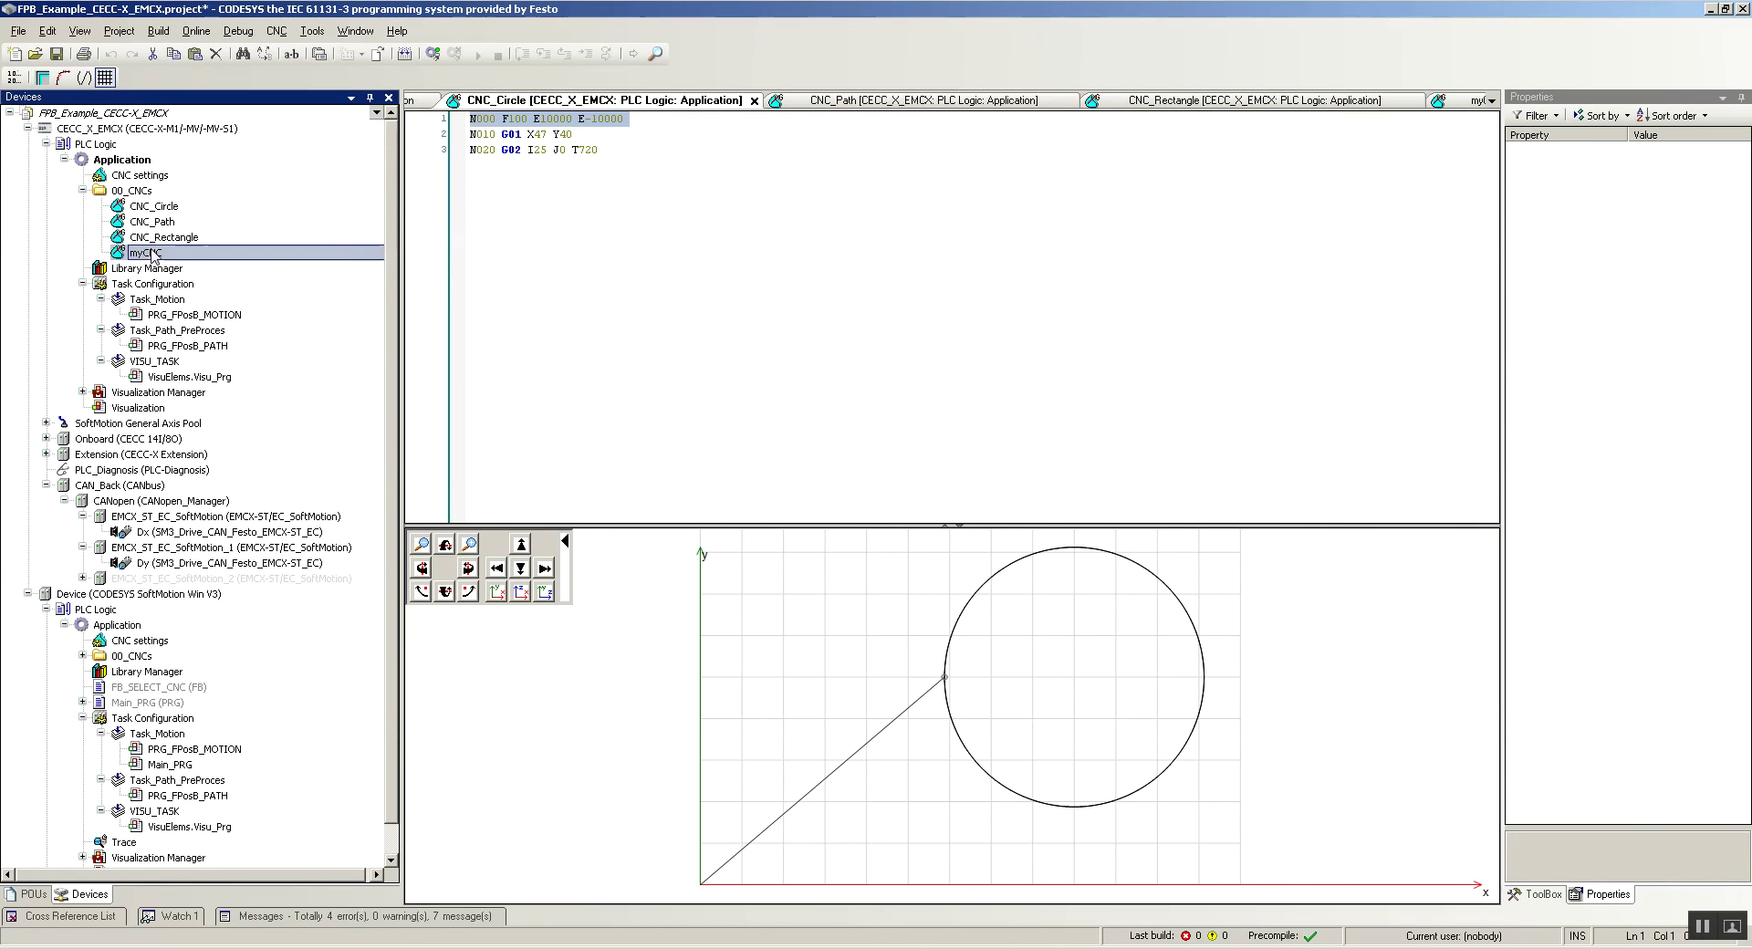
{"action": "left_click", "coordinate": [470, 120]}
{"action": "key", "text": "Return"}
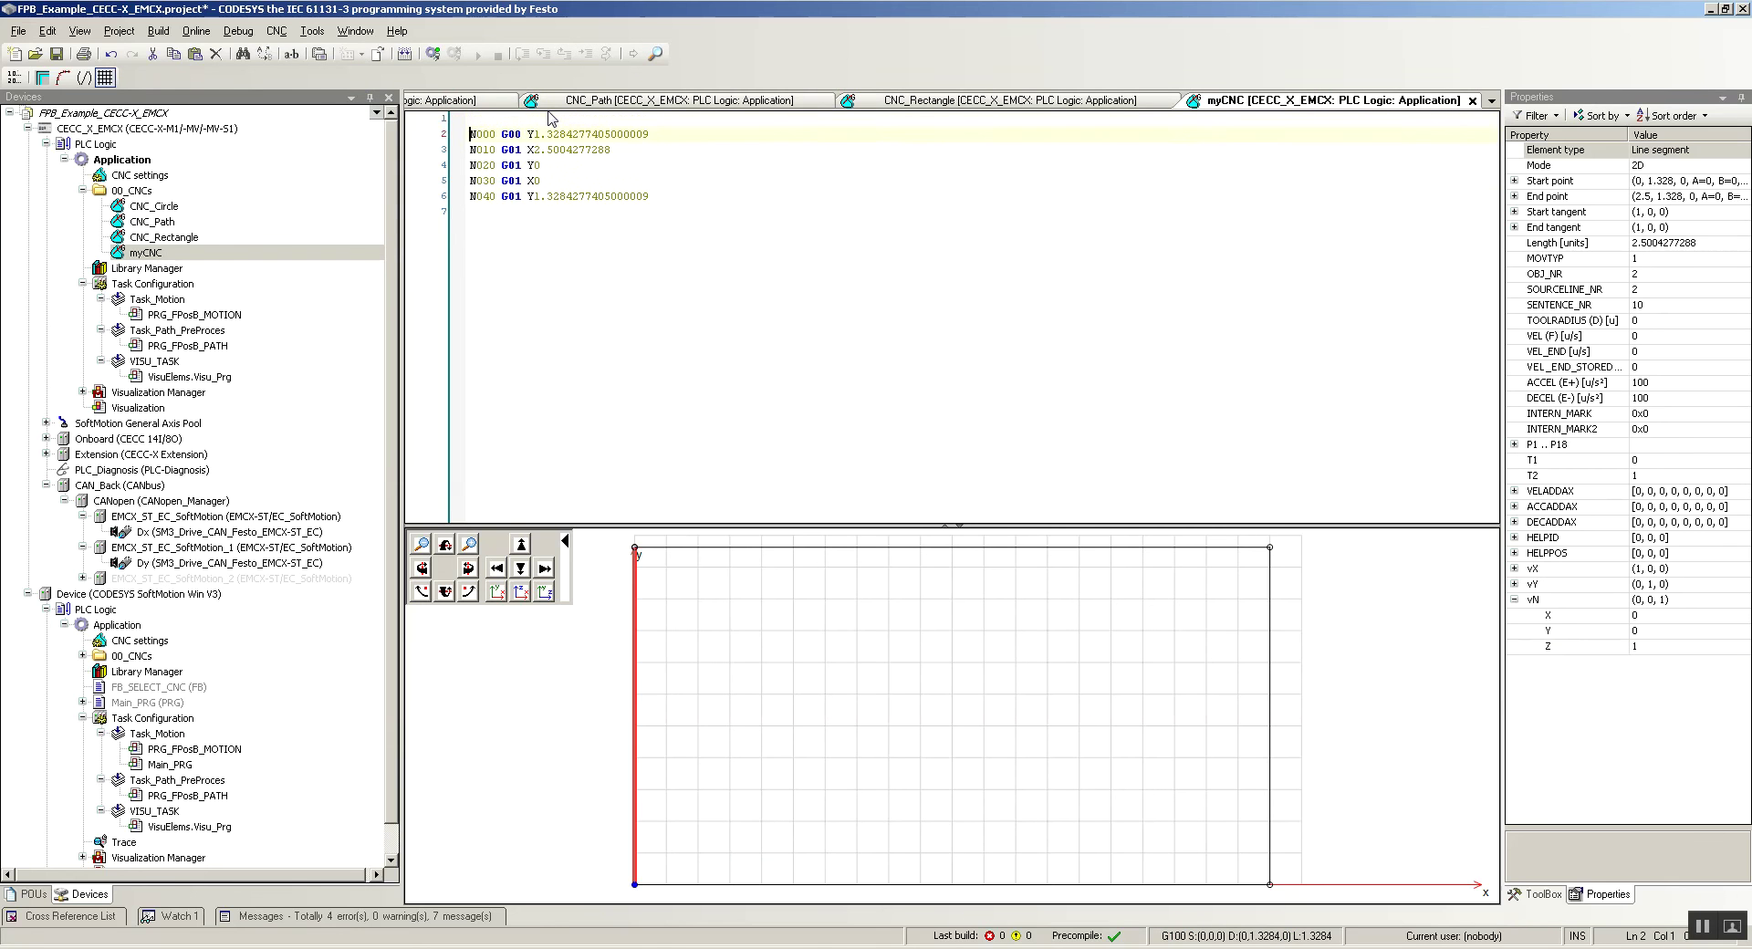
{"action": "key", "text": "Up"}
{"action": "type", "text": "N000 F100 E1000 E-10000"}
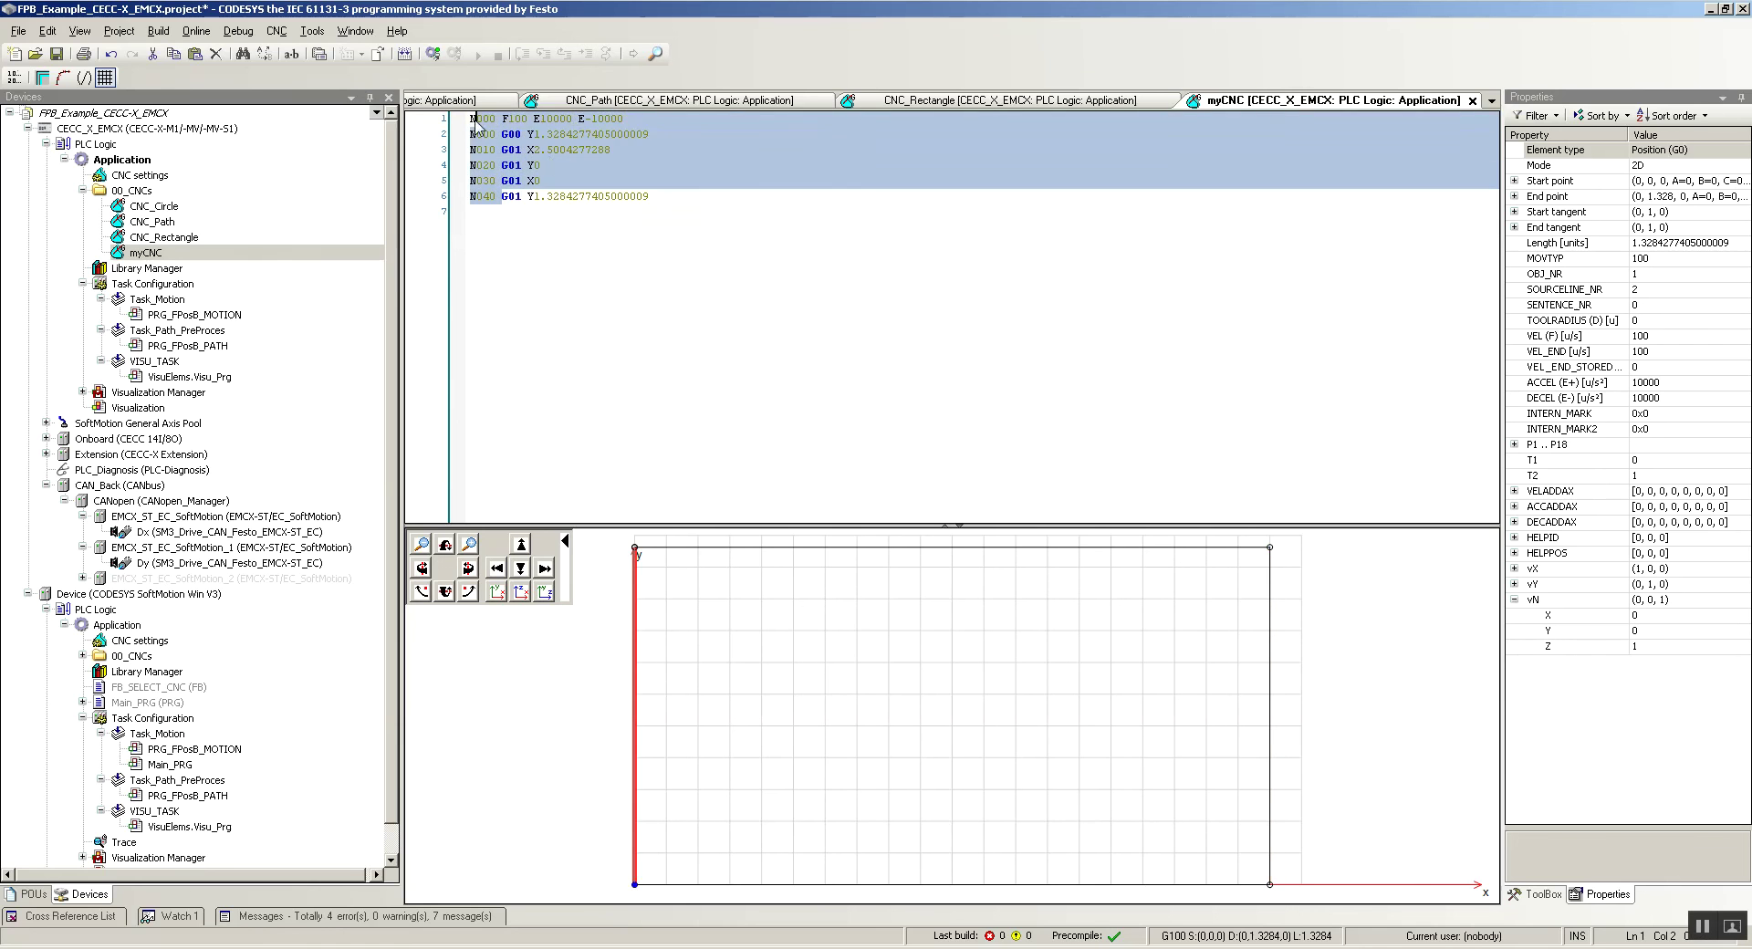
- Renumber the lines of the myCNC program
{"action": "left_click", "coordinate": [546, 149]}
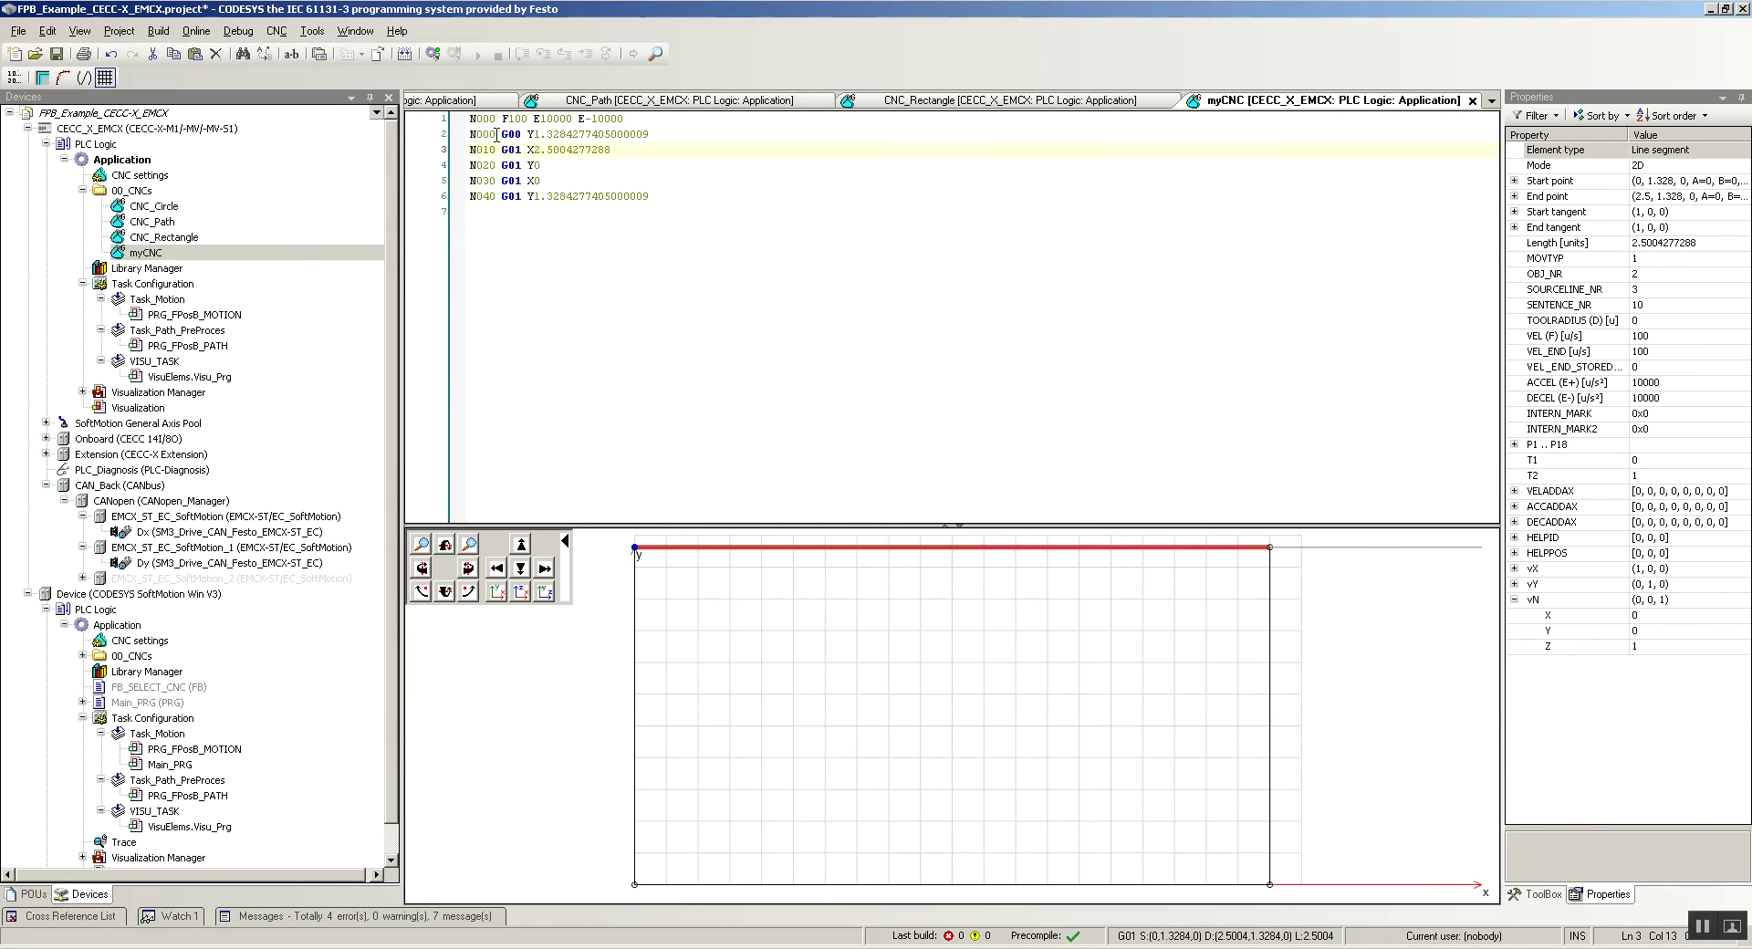
{"action": "left_click", "coordinate": [13, 79]}
{"action": "left_click", "coordinate": [568, 181]}
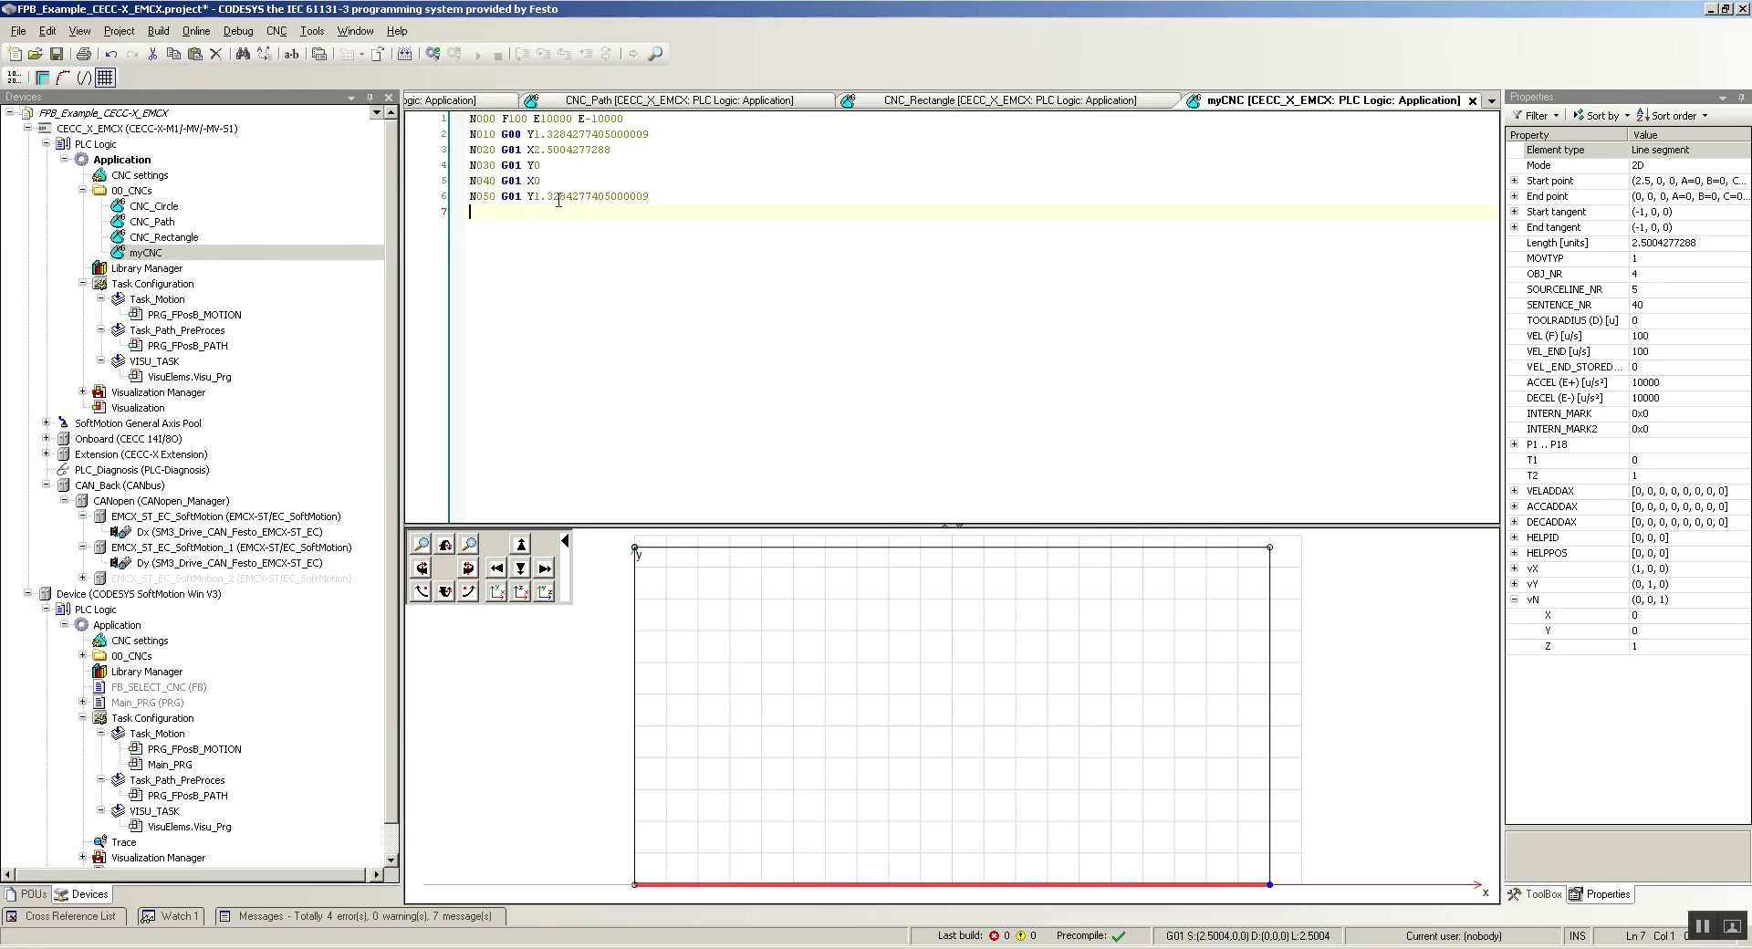
{"action": "left_click", "coordinate": [676, 202]}
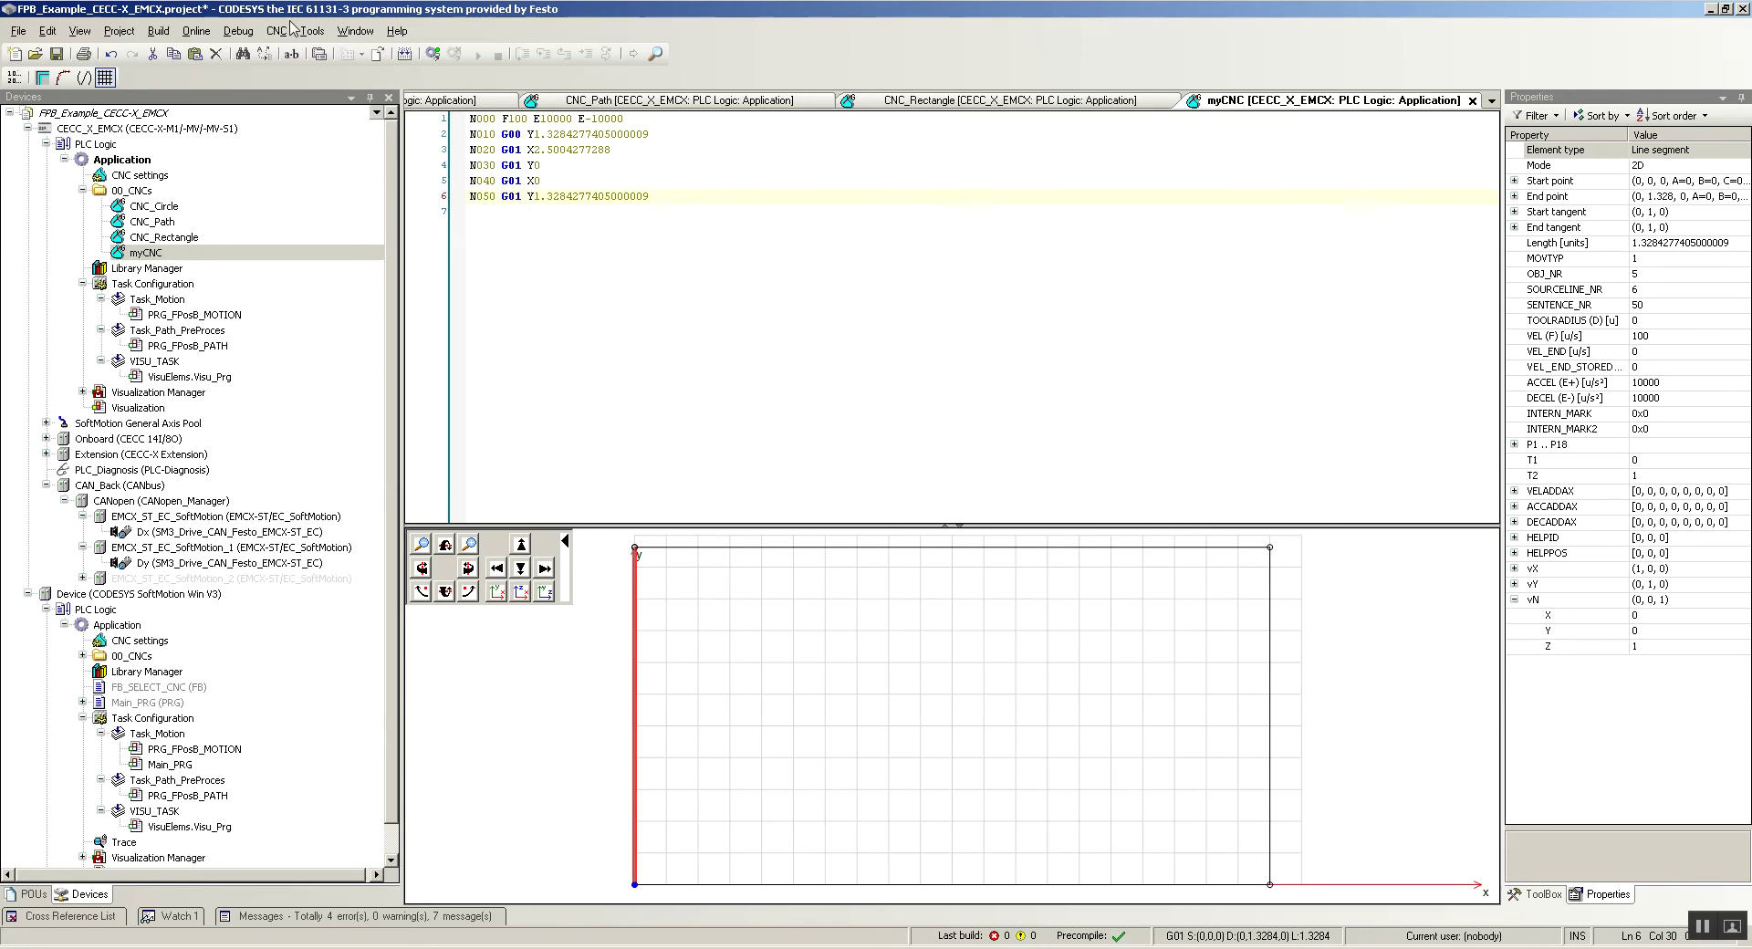
- Change the G00 command in line N010 of myCNC to G01
{"action": "left_click", "coordinate": [517, 134]}
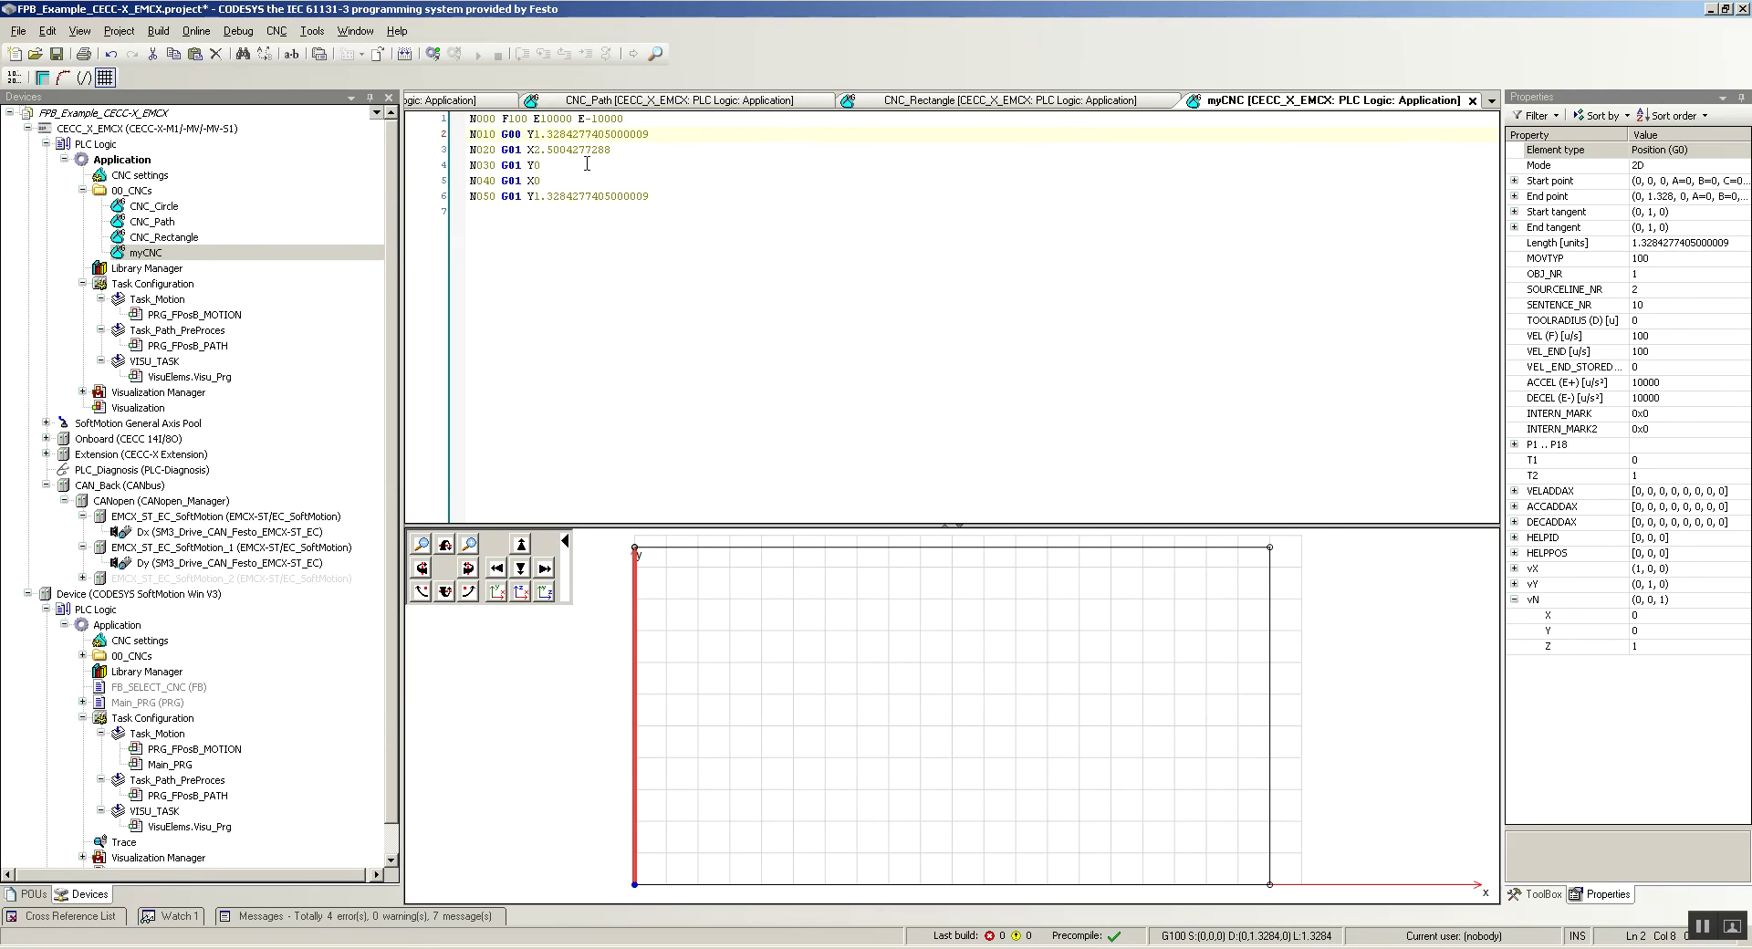
{"action": "key", "text": "BackSpace"}
{"action": "type", "text": "1"}
{"action": "left_click", "coordinate": [588, 150]}
{"action": "left_click", "coordinate": [659, 195]}
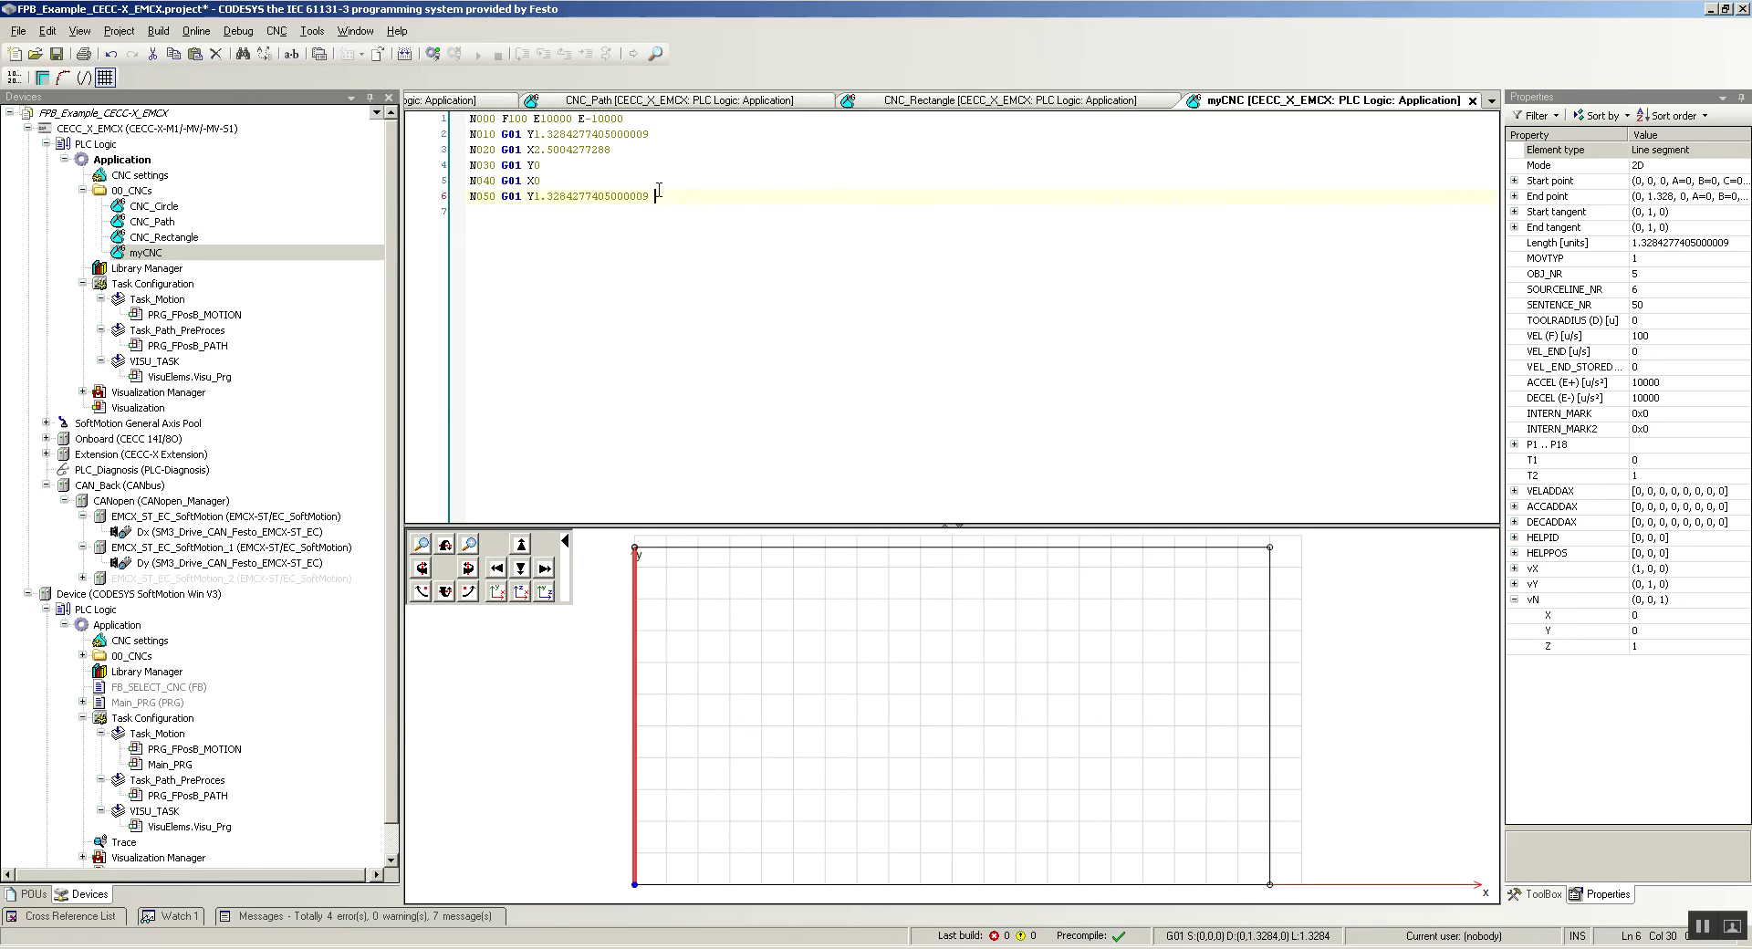
- Scale the myCNC program by a factor of 30 on all axes, including the tool radius
{"action": "left_click", "coordinate": [276, 31]}
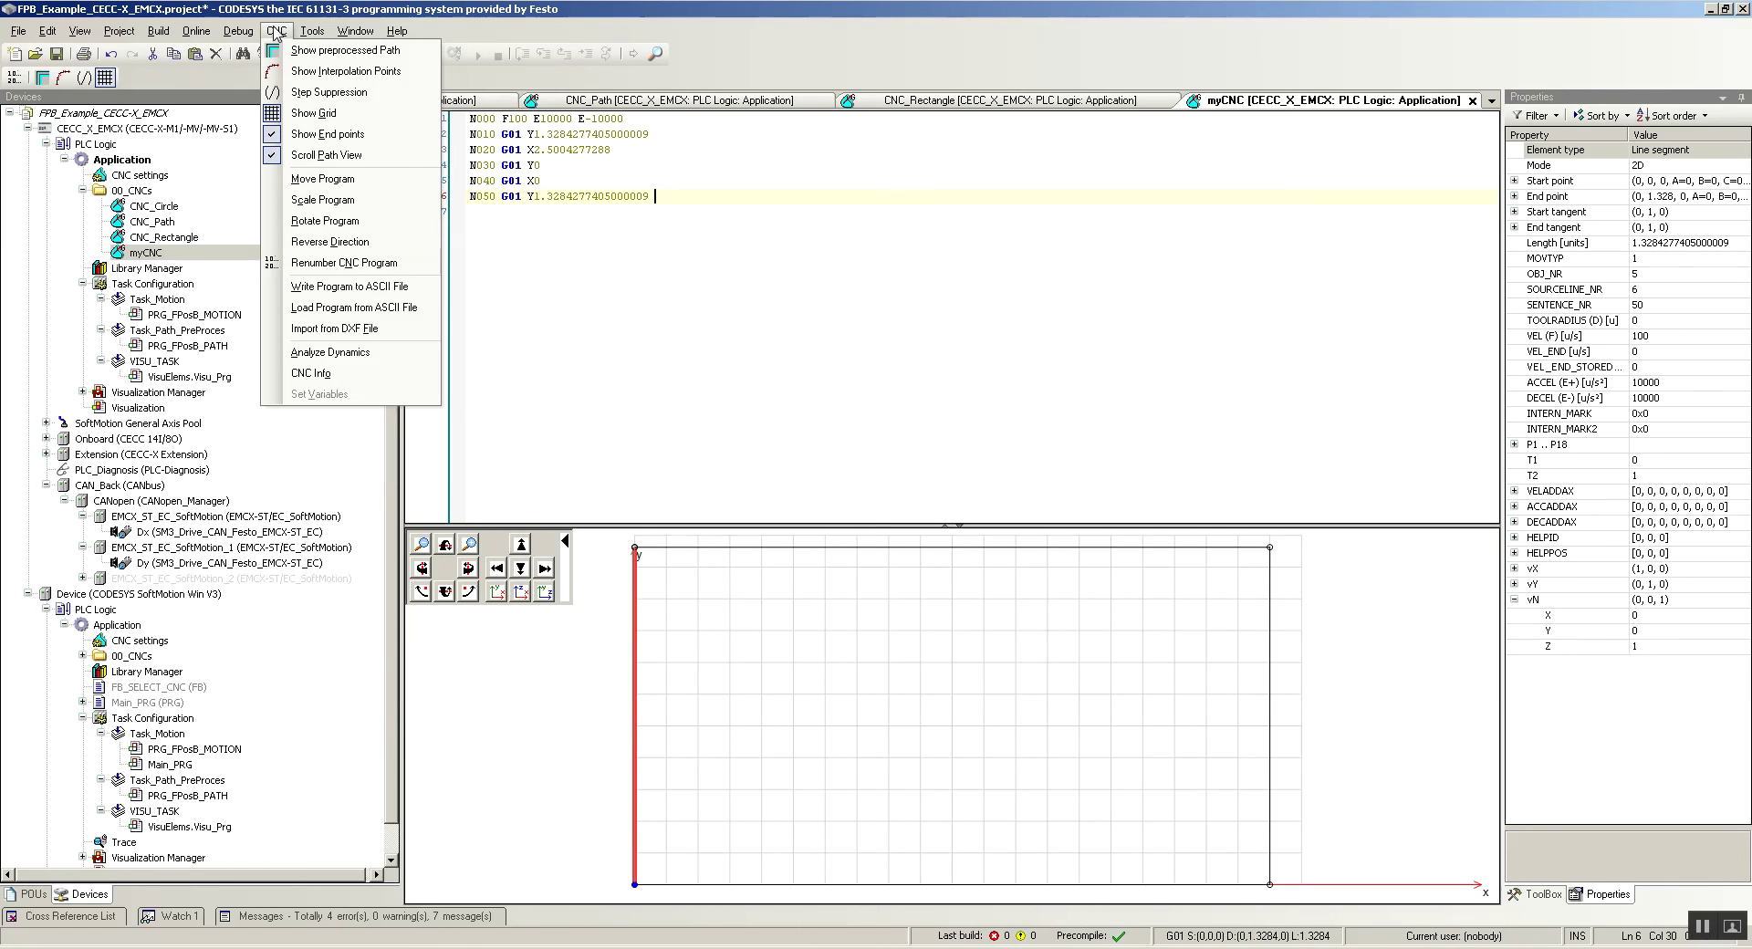
{"action": "left_click", "coordinate": [336, 201]}
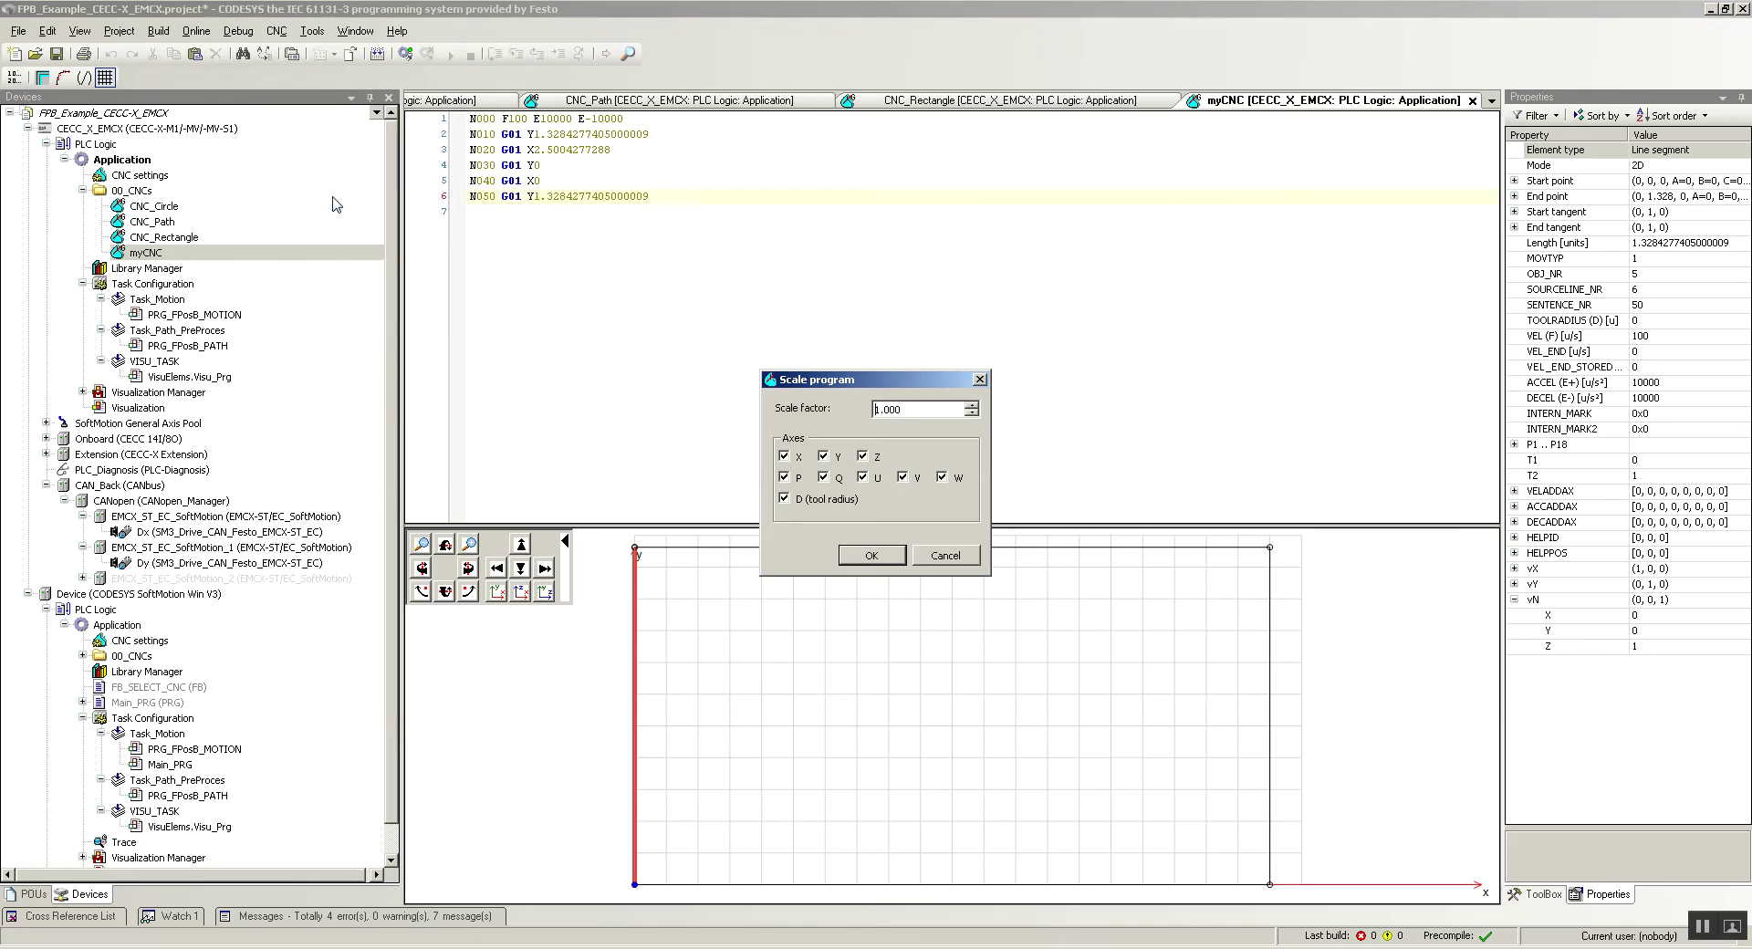
{"action": "double_click", "coordinate": [919, 414]}
{"action": "type", "text": "30"}
{"action": "left_click", "coordinate": [874, 555]}
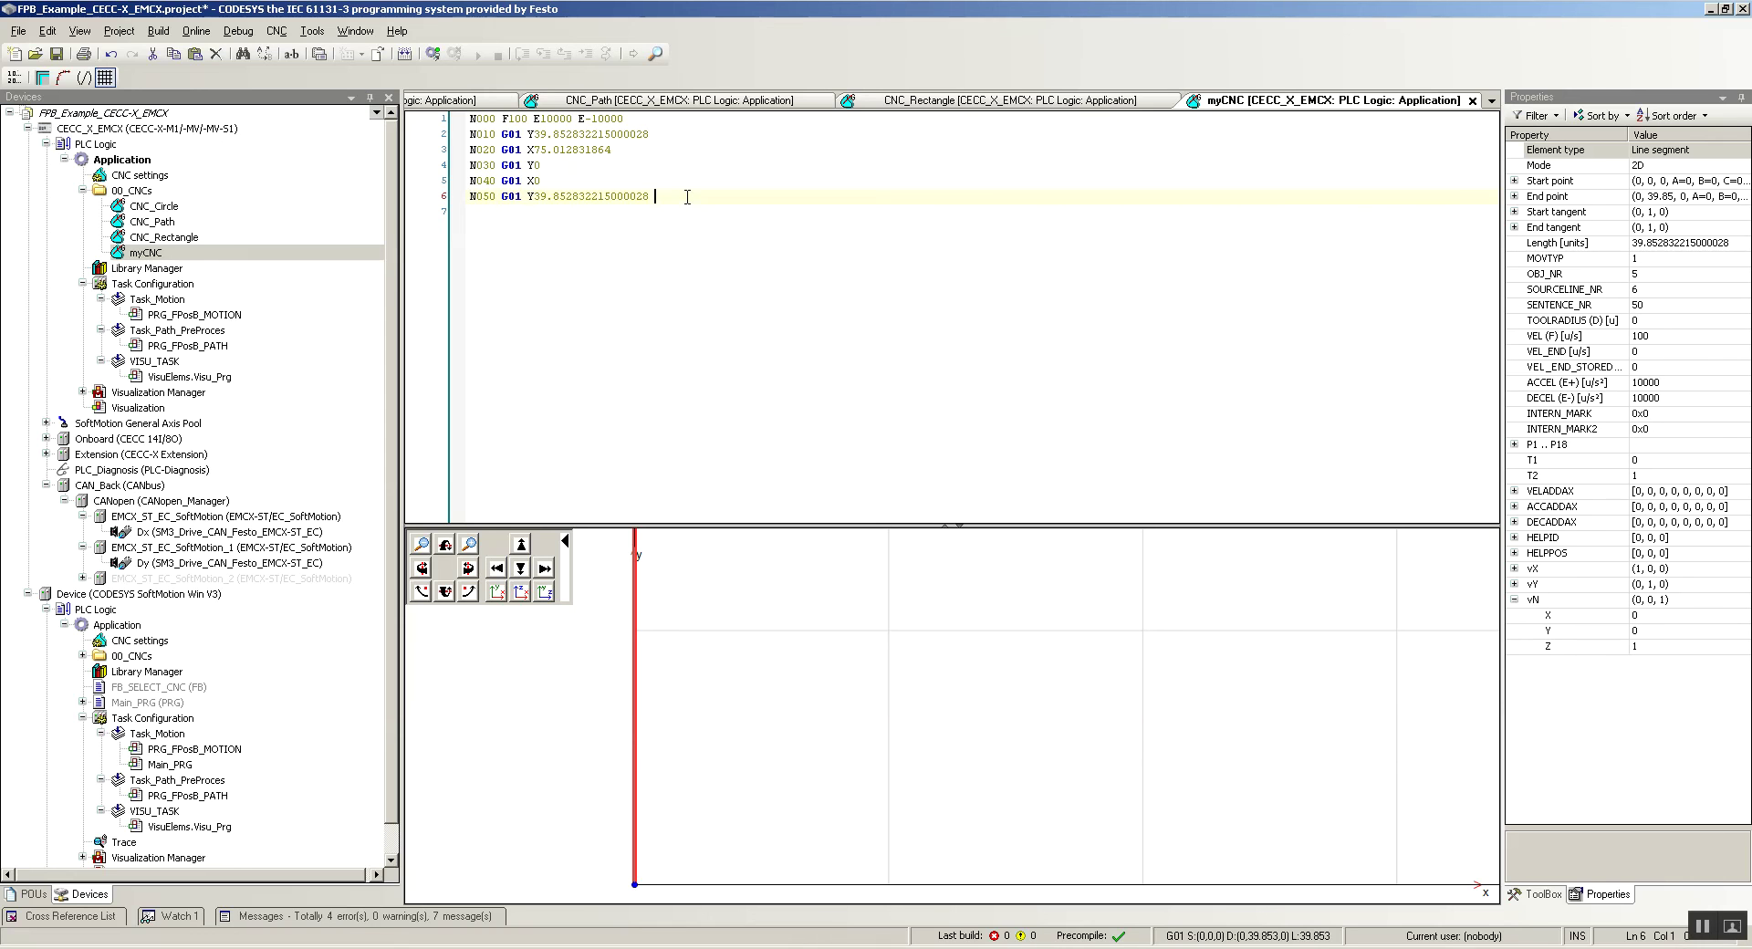
{"action": "left_click", "coordinate": [427, 546]}
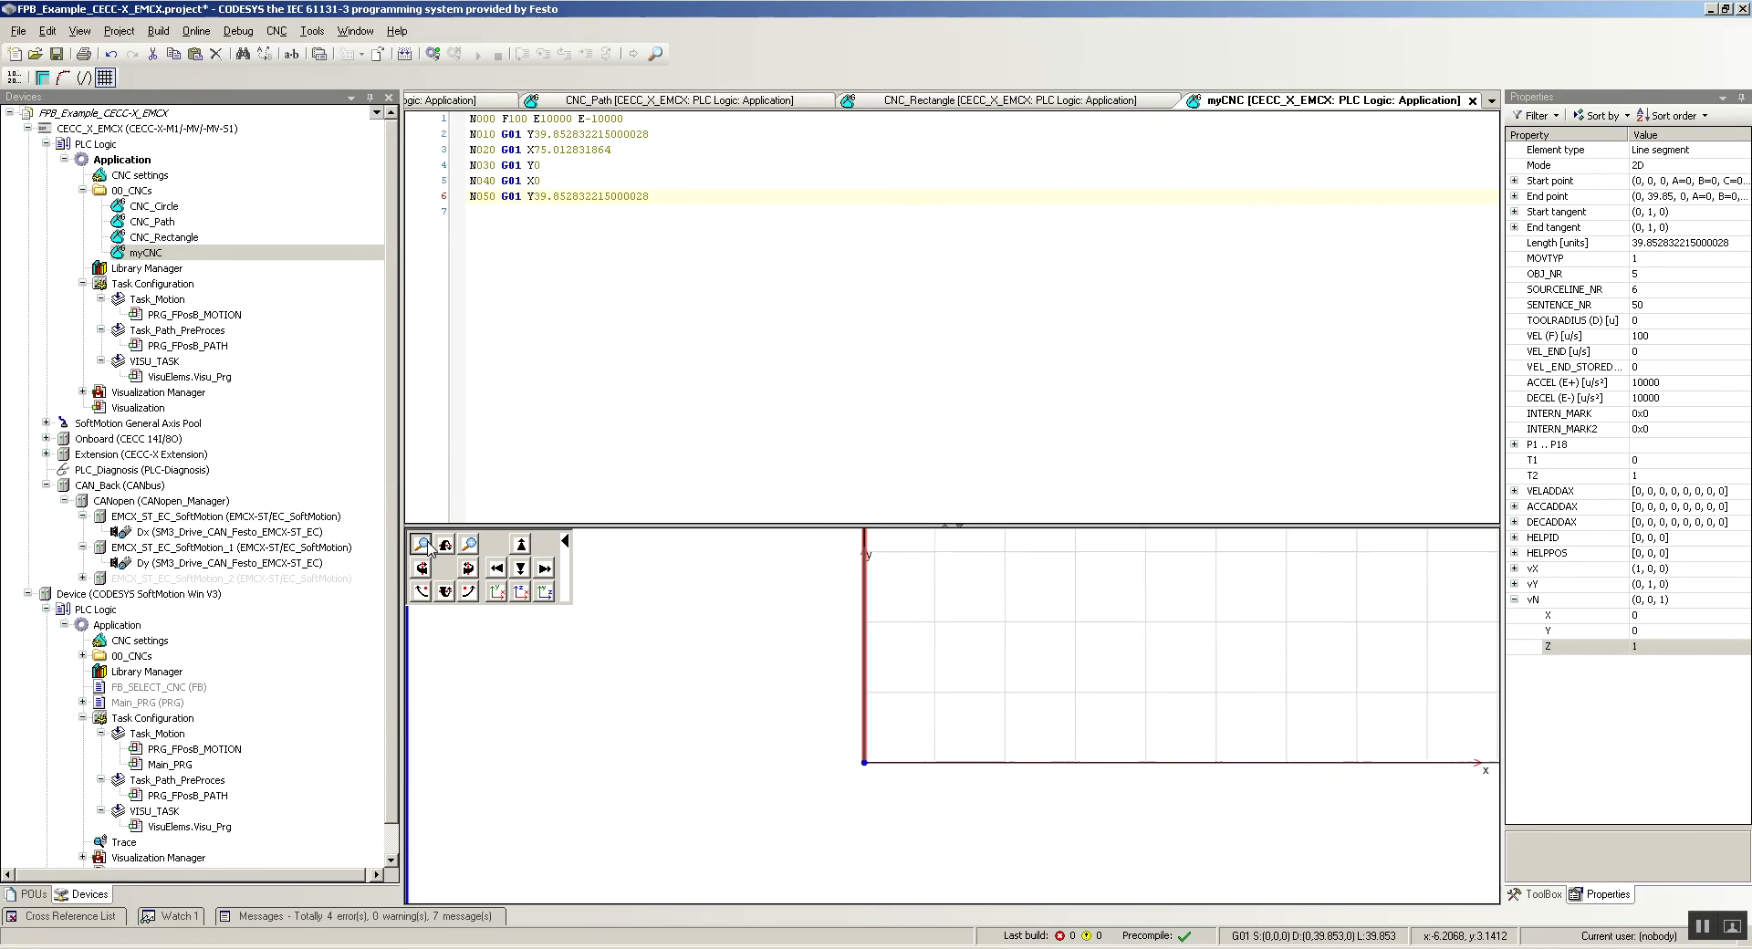
{"action": "left_click", "coordinate": [786, 648]}
{"action": "left_click", "coordinate": [423, 546]}
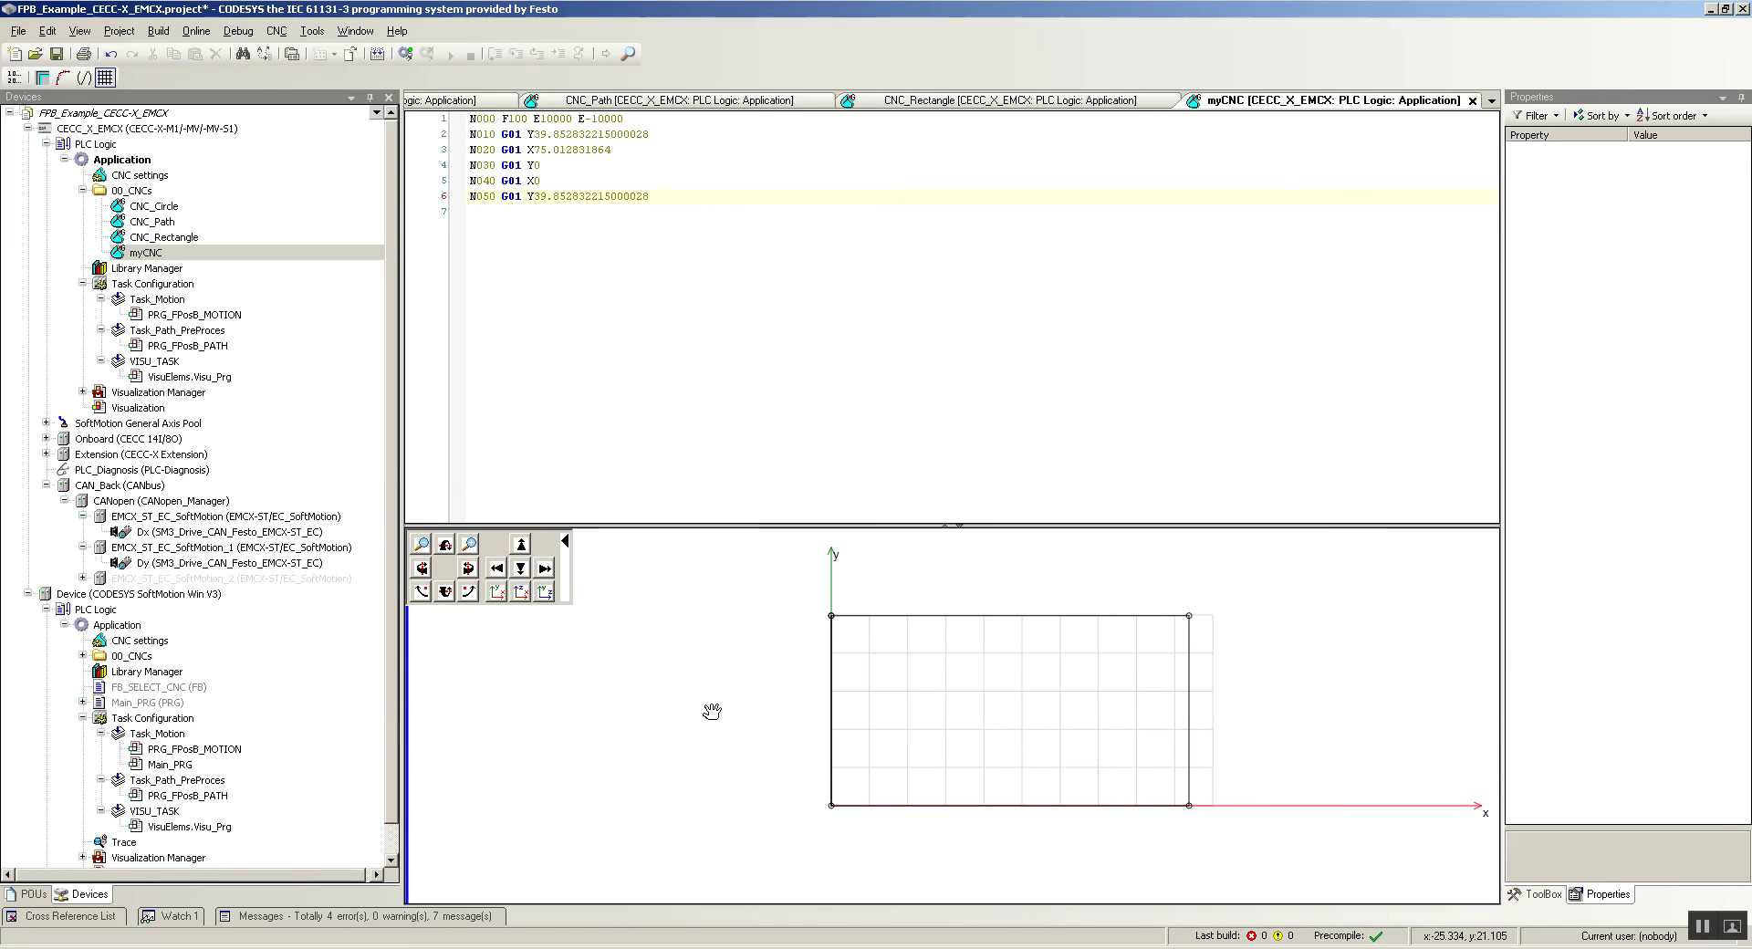
{"action": "left_click", "coordinate": [631, 233]}
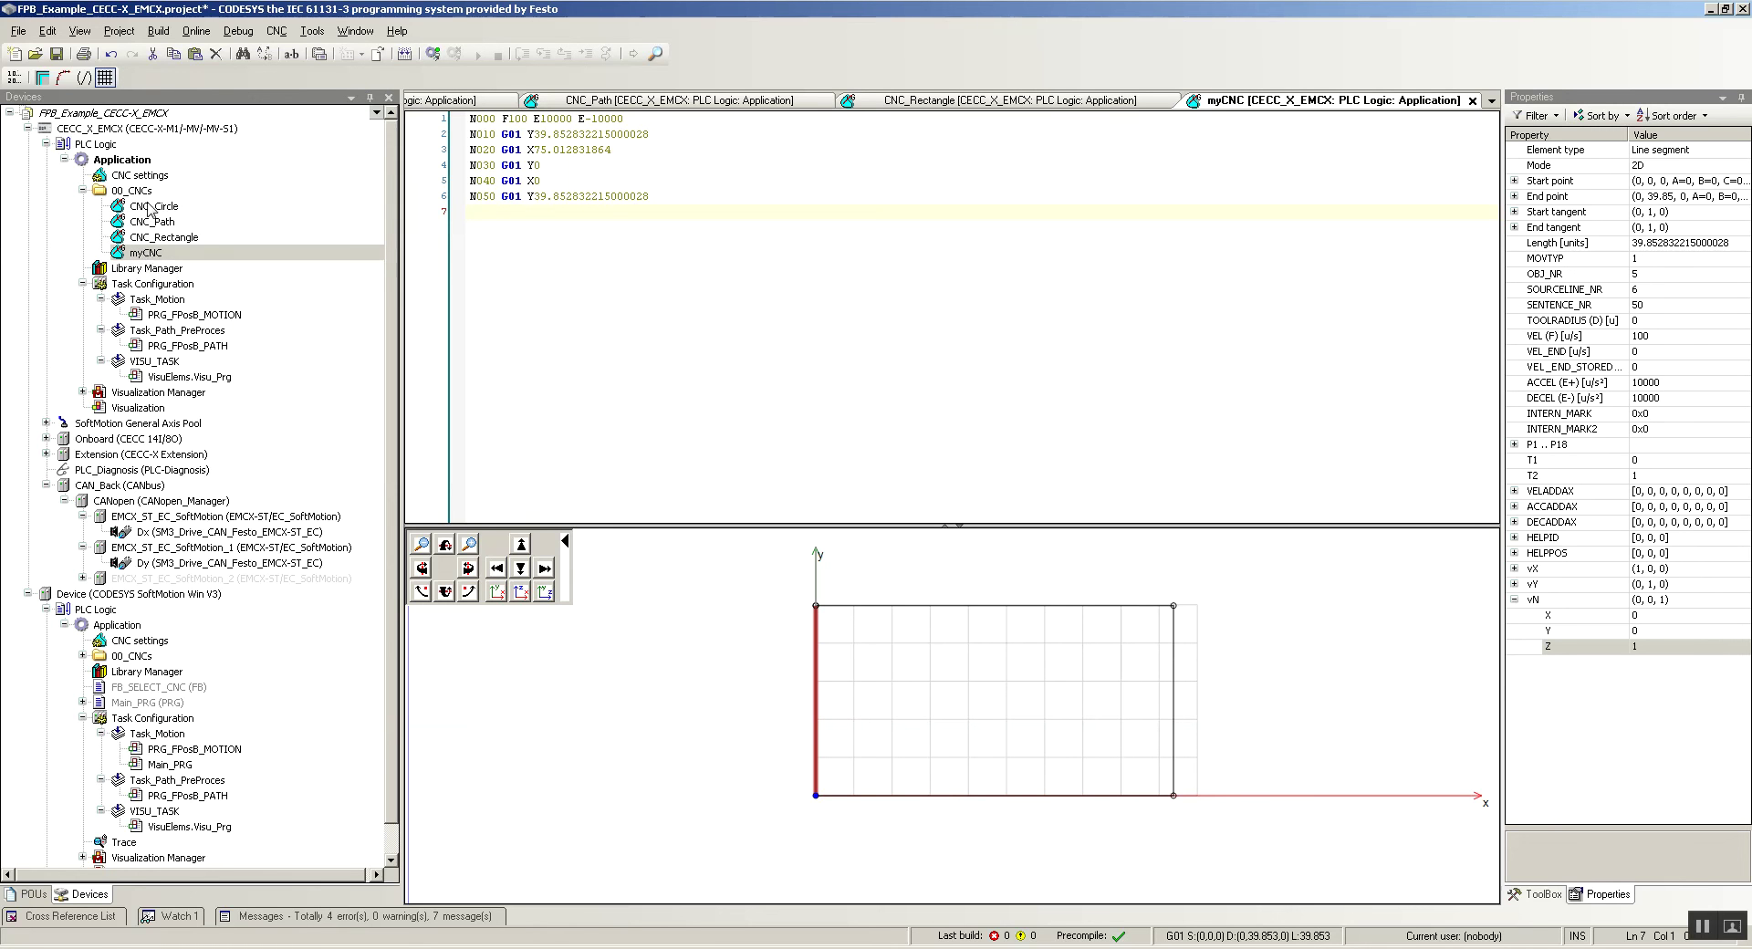
- In GVL_Motion_INOUT, add the entry ( ADR(myCNC)) after CNC_Circle in the parCNCUser array, separated by a comma
{"action": "left_click", "coordinate": [34, 895]}
{"action": "double_click", "coordinate": [148, 222]}
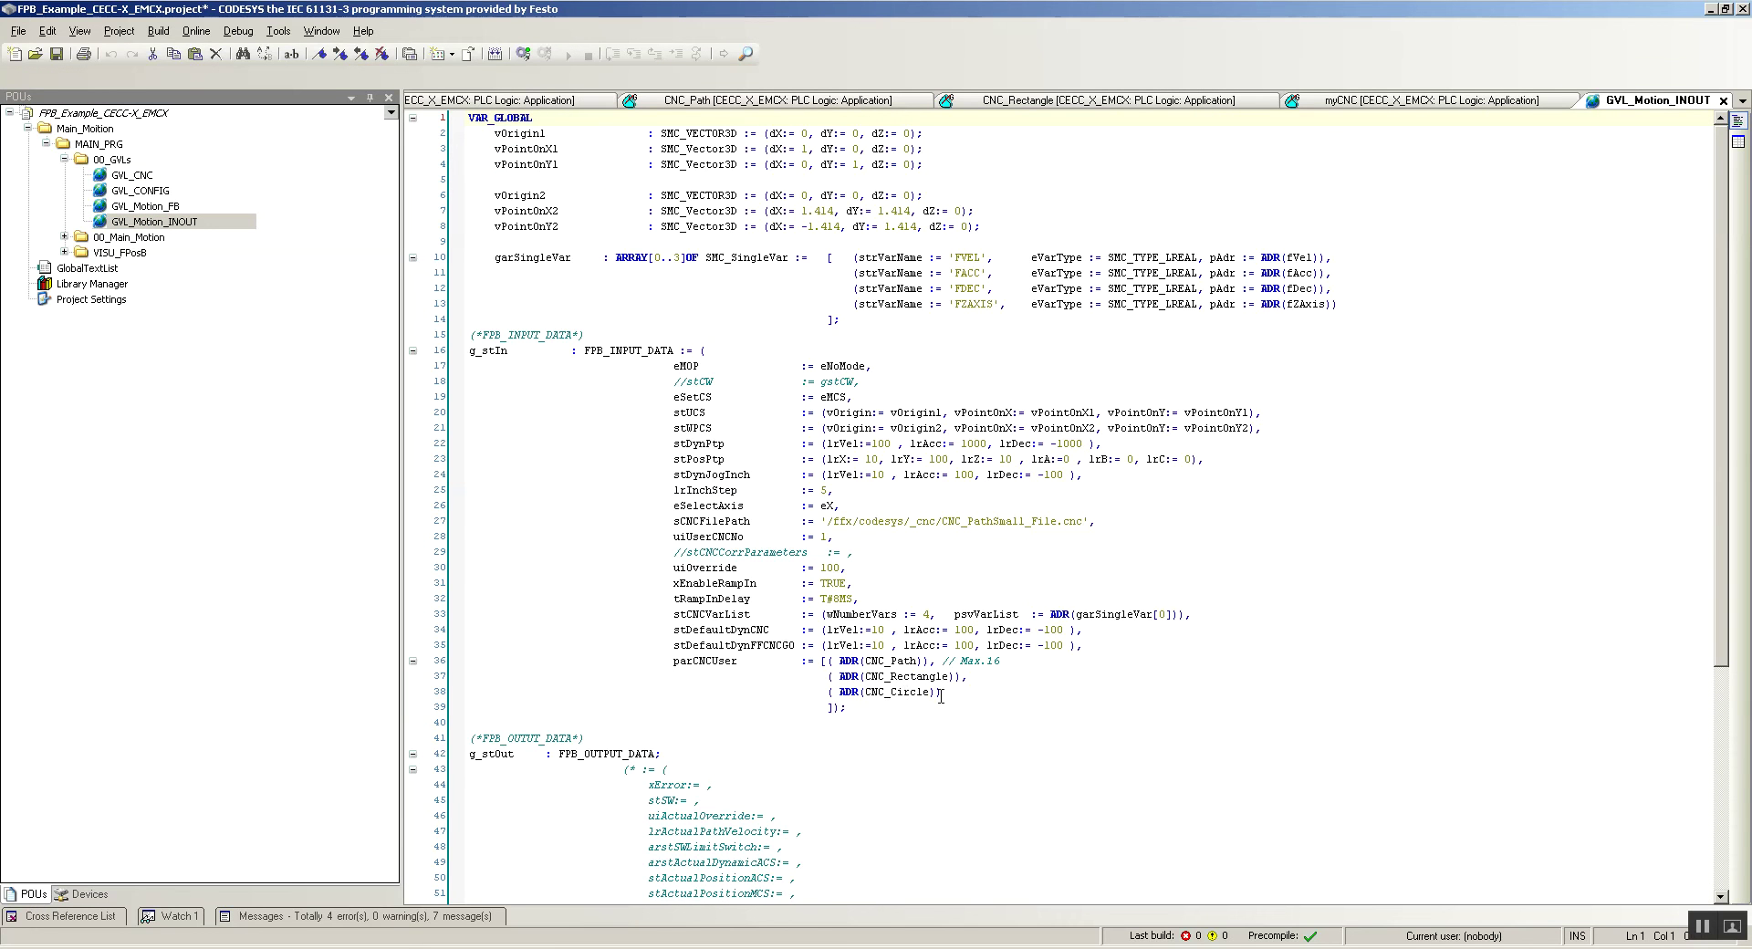
{"action": "left_click", "coordinate": [941, 694]}
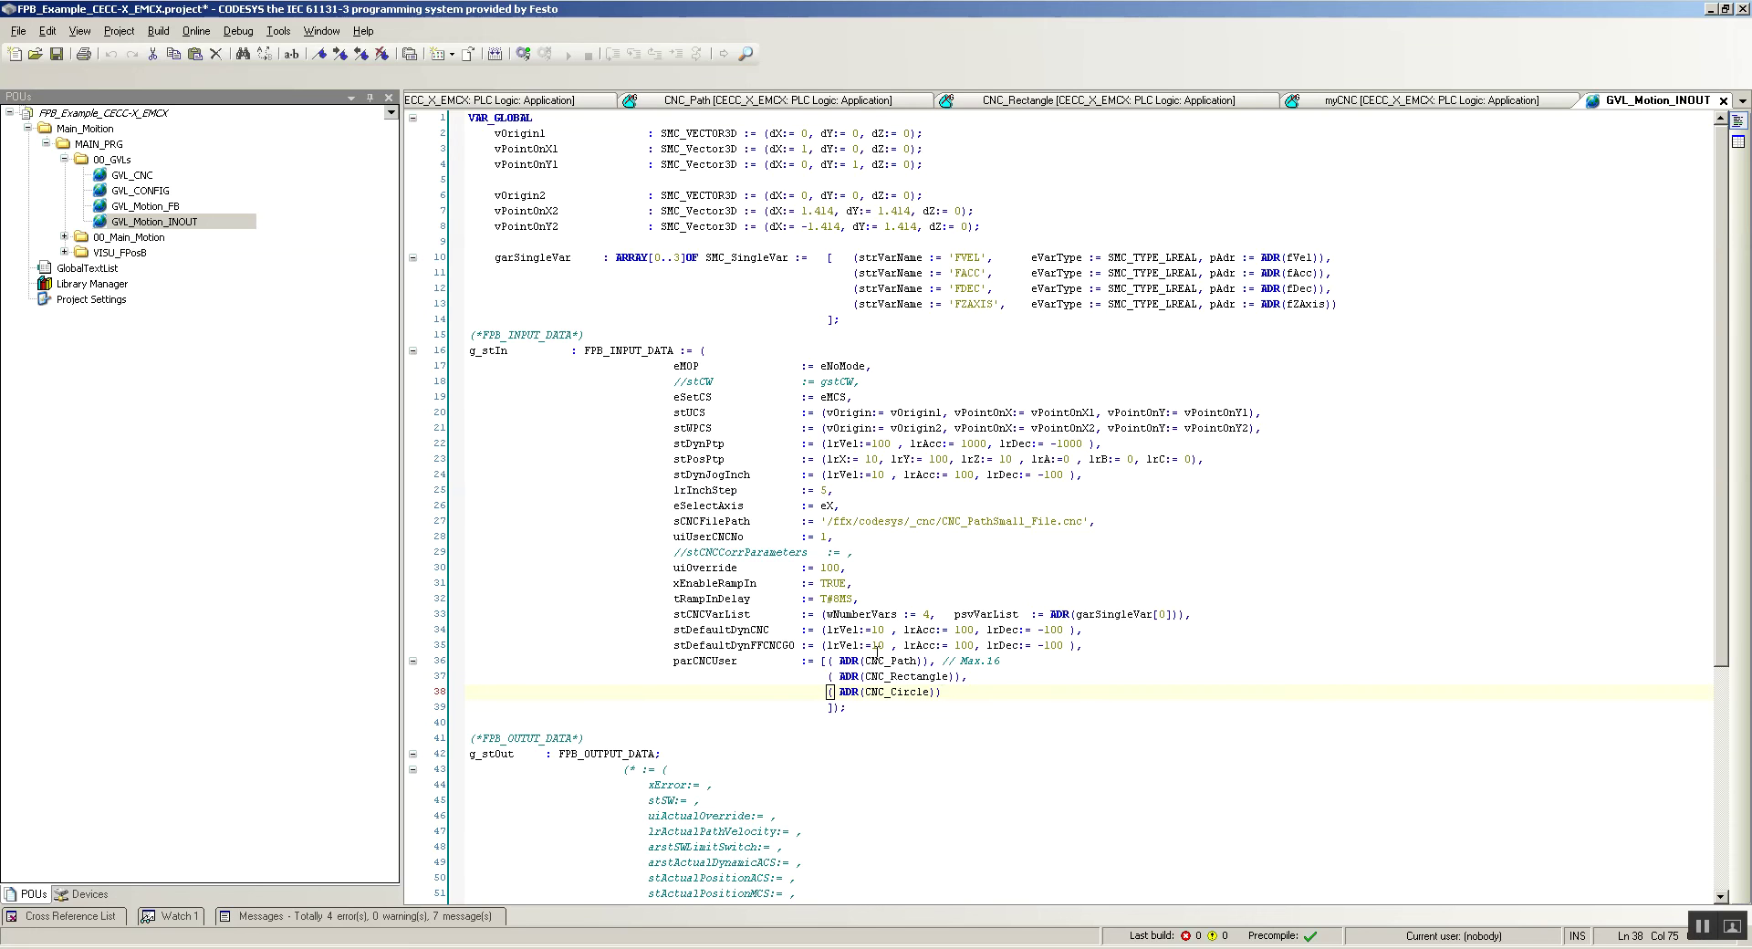
{"action": "left_click", "coordinate": [88, 898]}
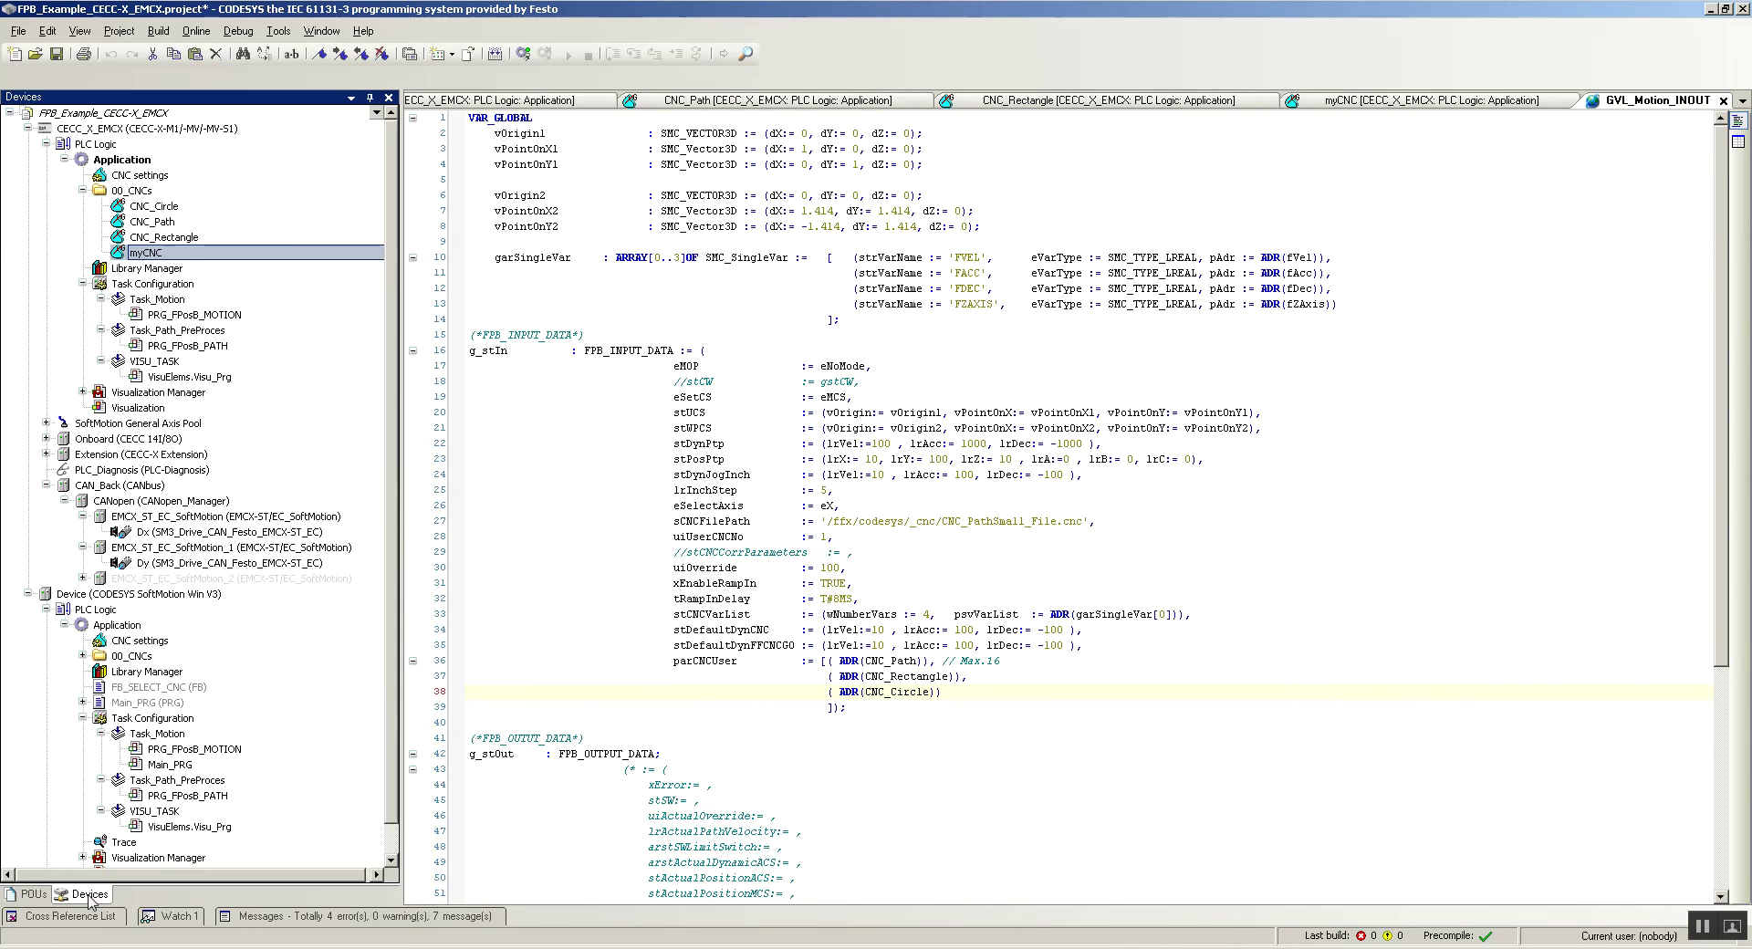
{"action": "left_click", "coordinate": [34, 896]}
{"action": "left_click", "coordinate": [986, 695]}
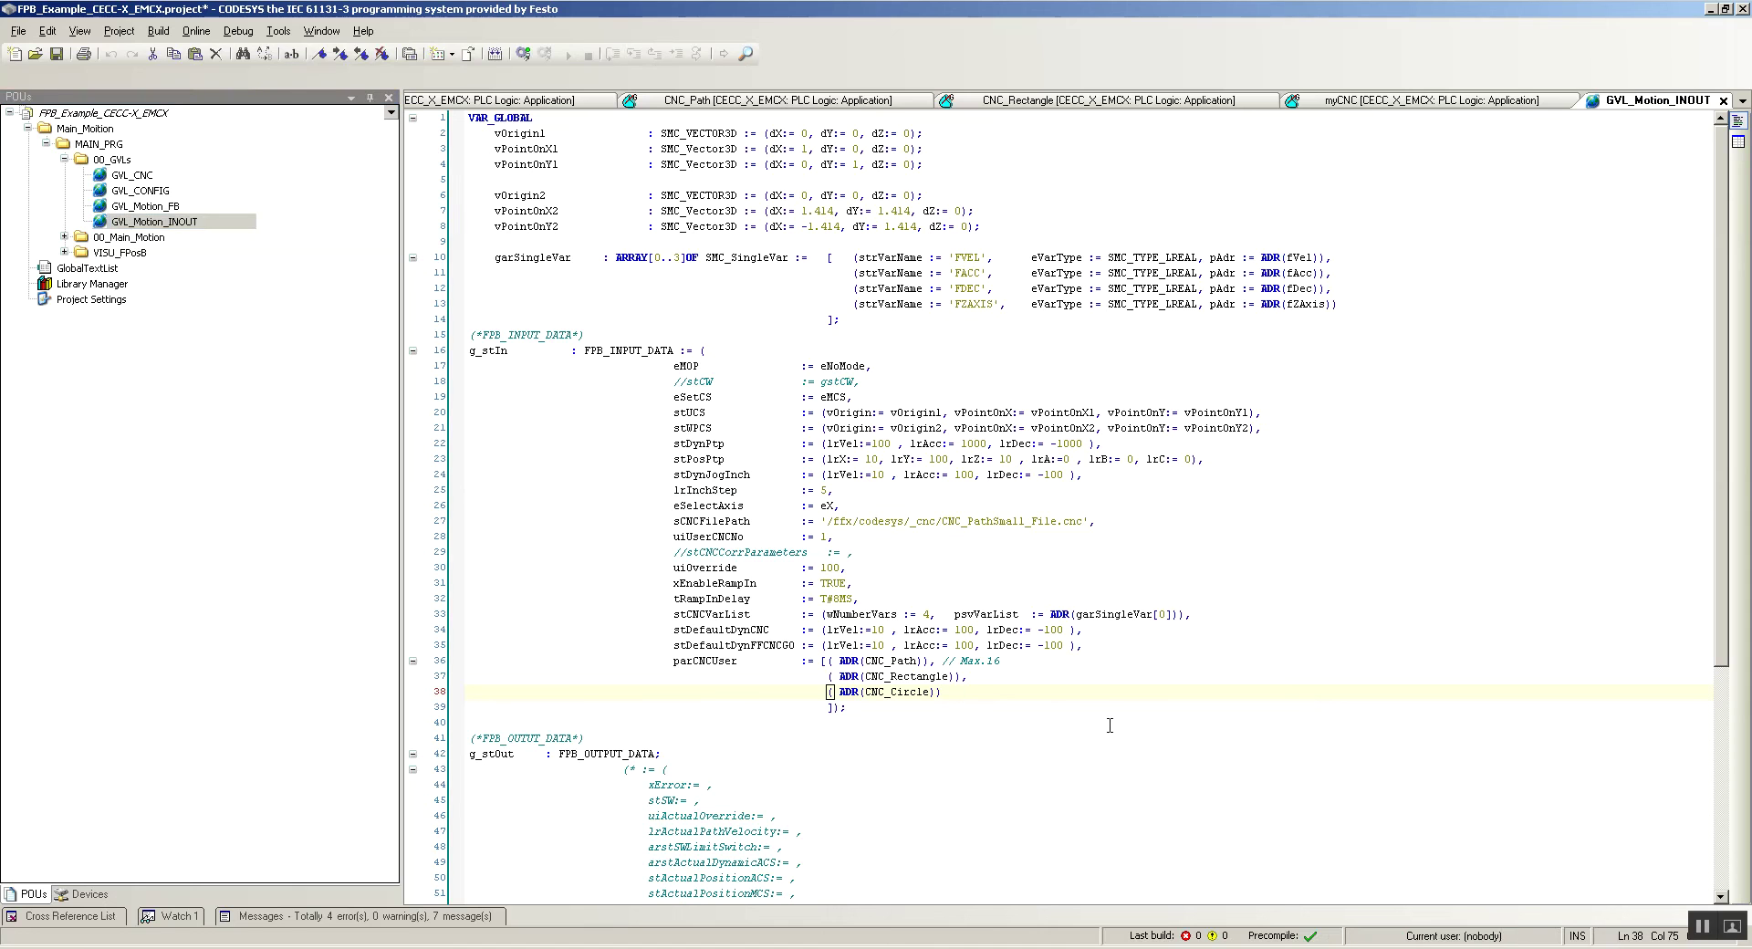
{"action": "type", "text": ","}
{"action": "key", "text": "Return"}
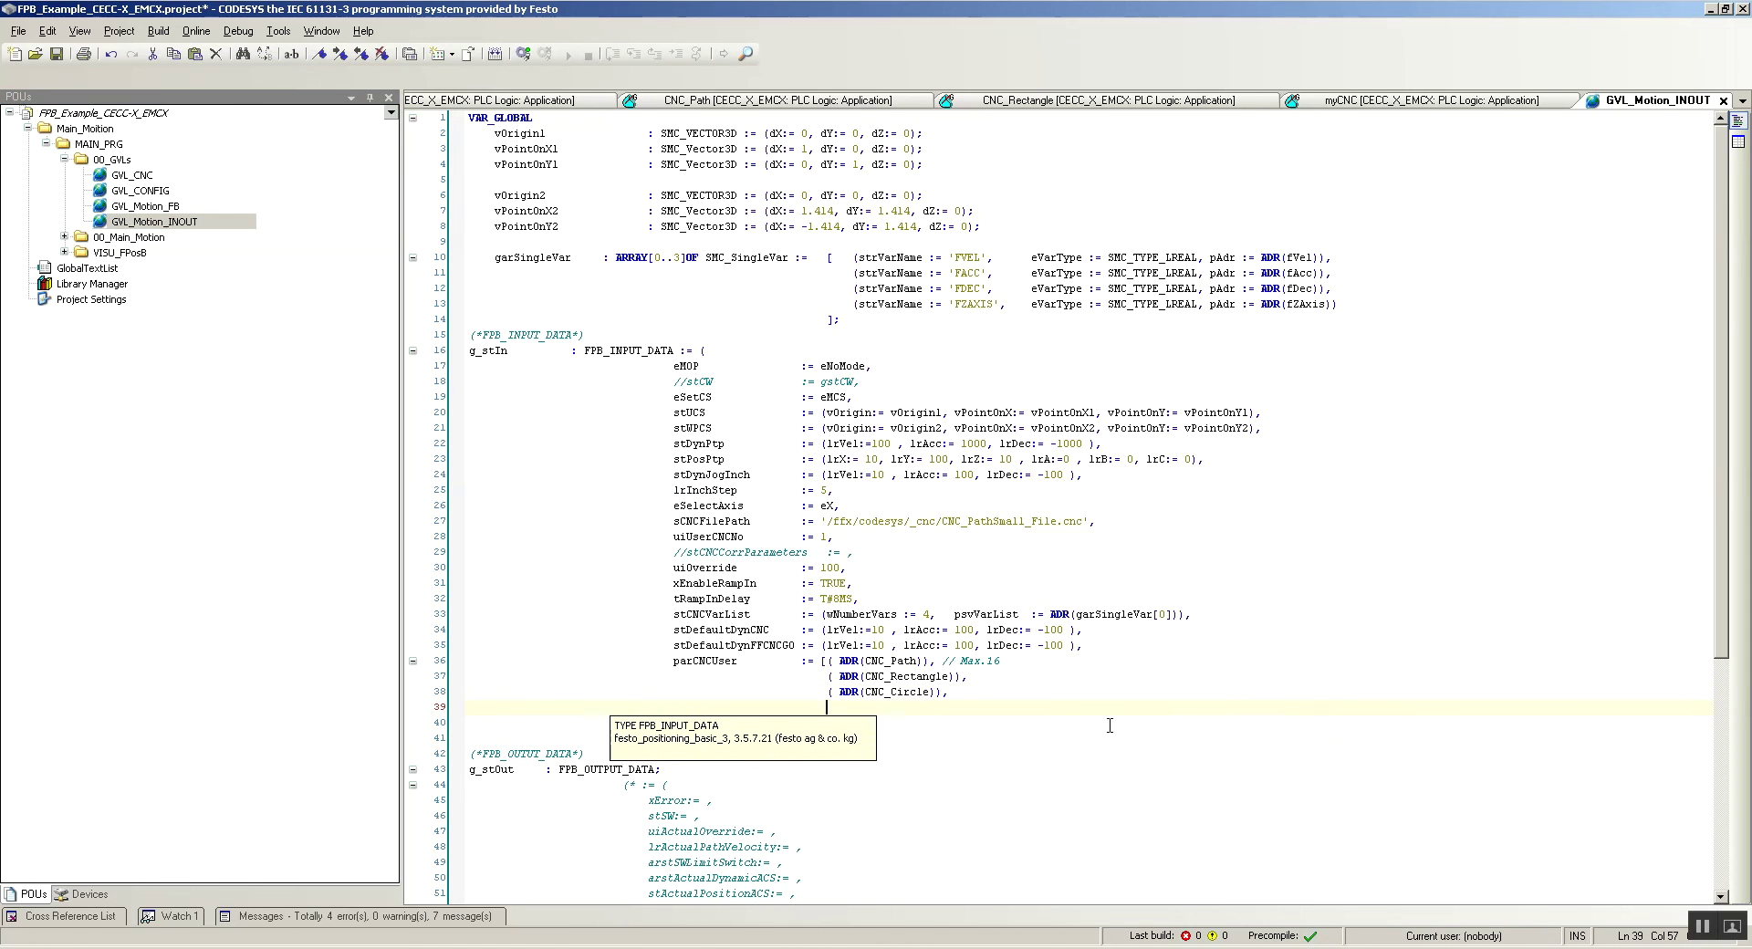
{"action": "type", "text": "( ADR(myCNC))"}
{"action": "left_click", "coordinate": [1077, 680]}
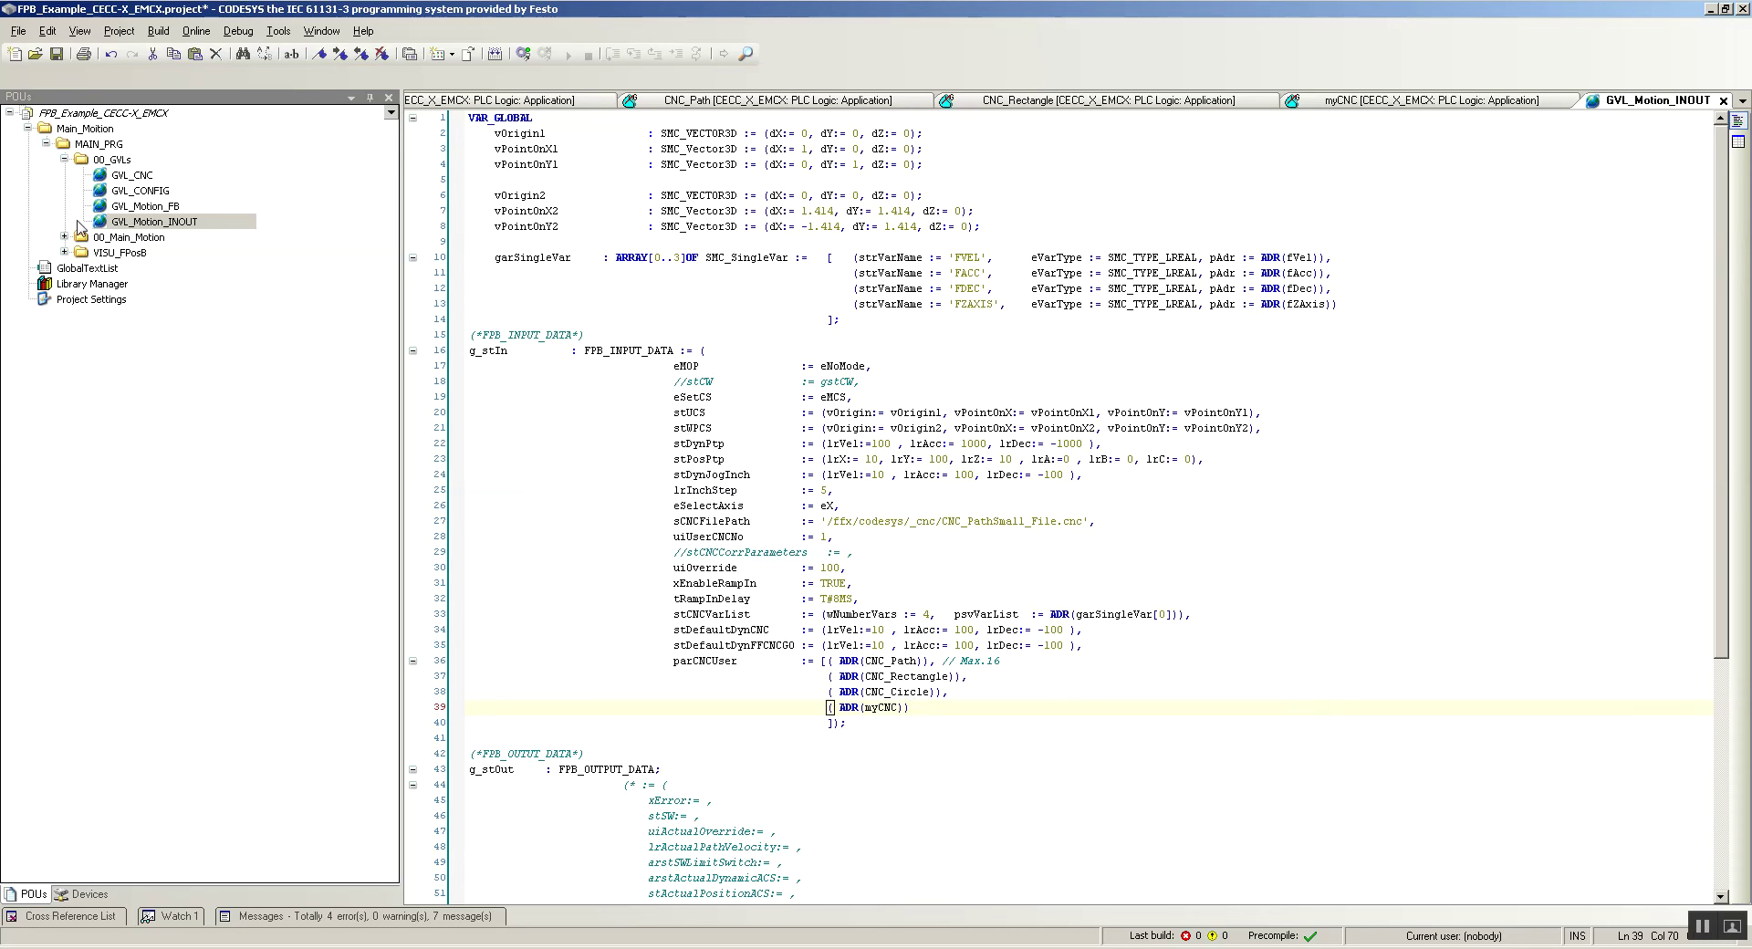
- Log in to the CECC_X_EMCX controller with the download option and start the application
{"action": "left_click", "coordinate": [76, 896]}
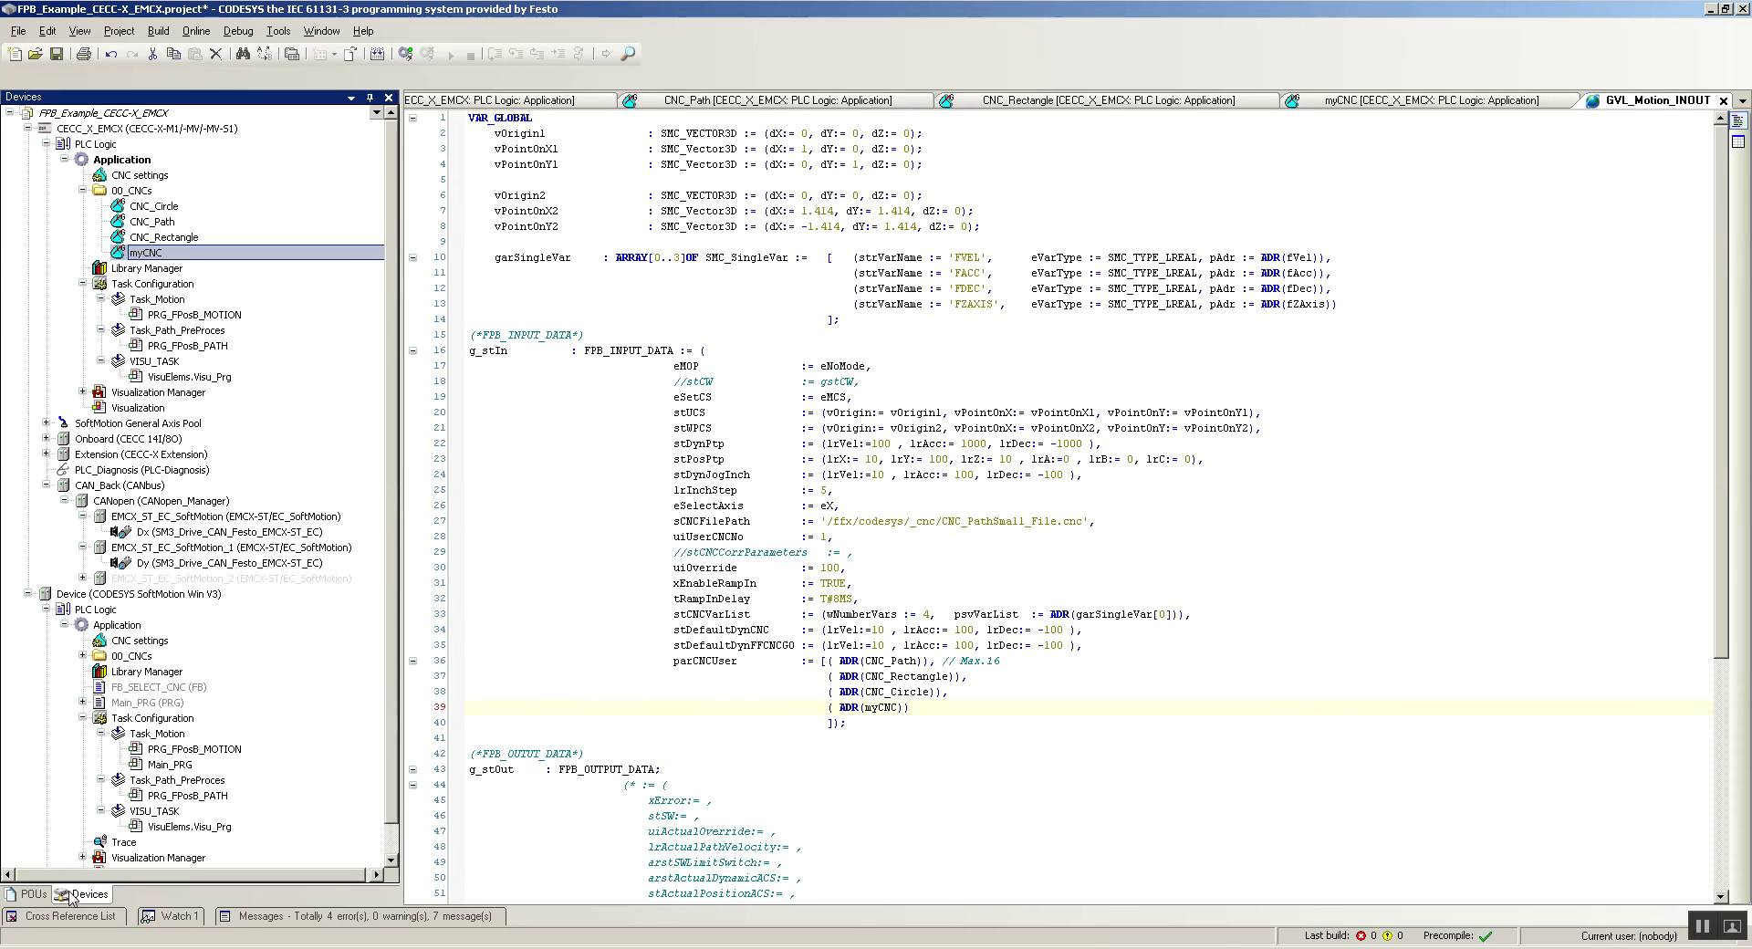
{"action": "left_click", "coordinate": [196, 31]}
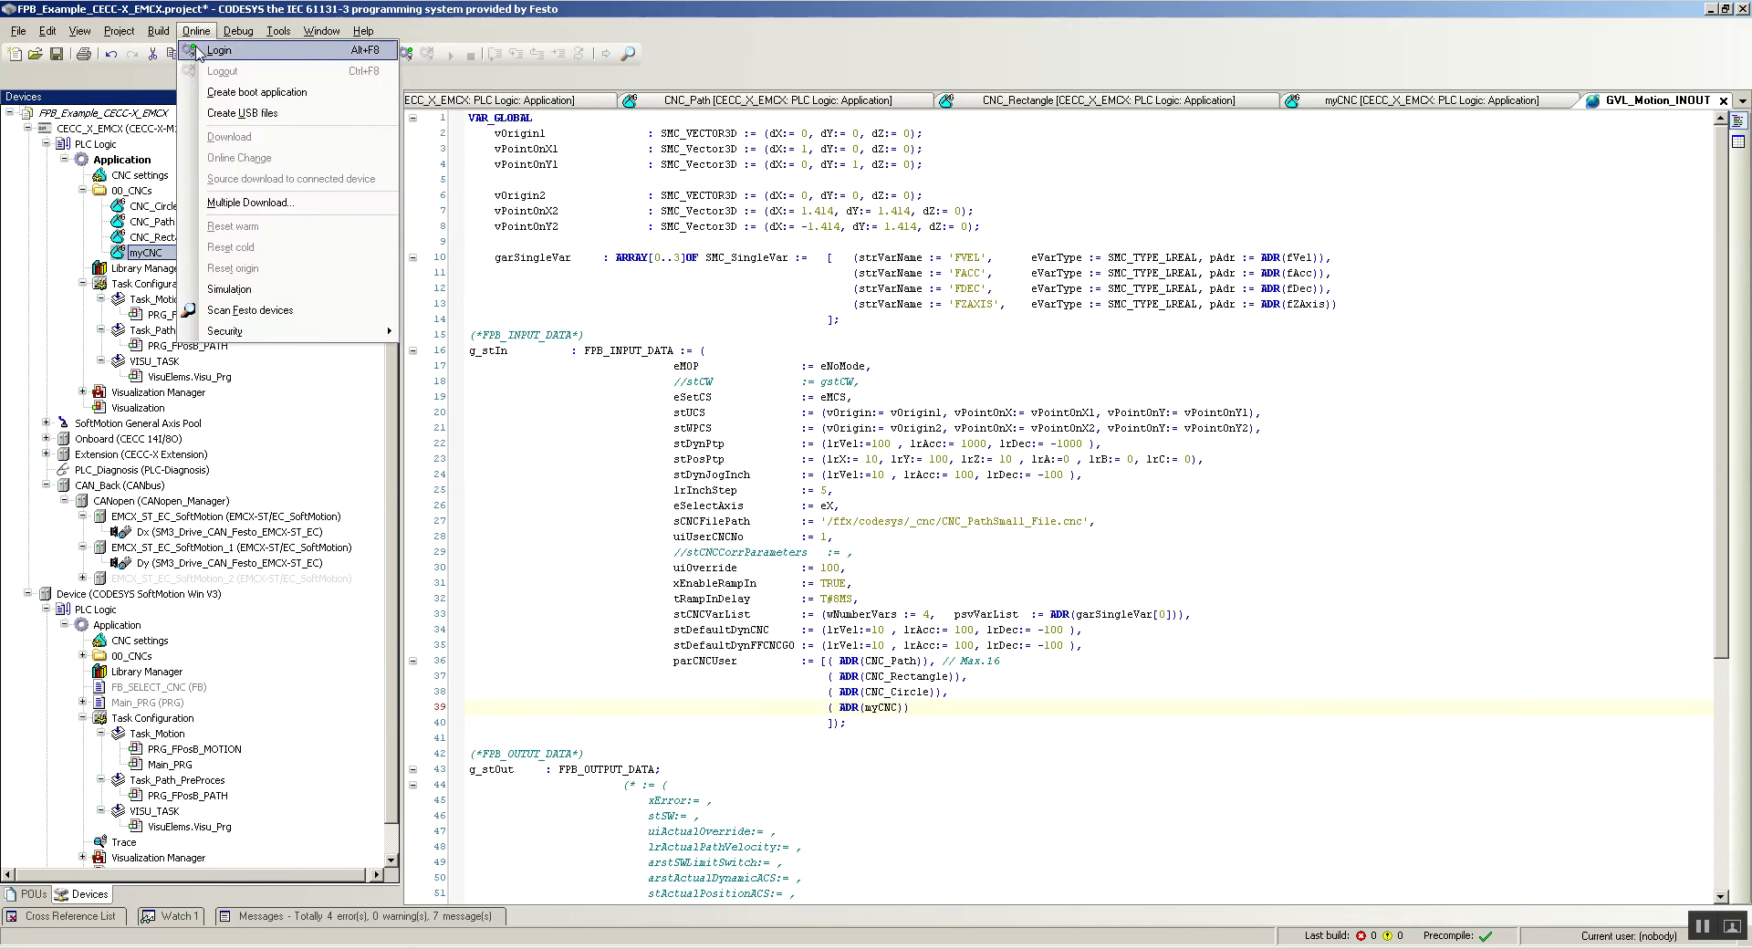
{"action": "left_click", "coordinate": [202, 49]}
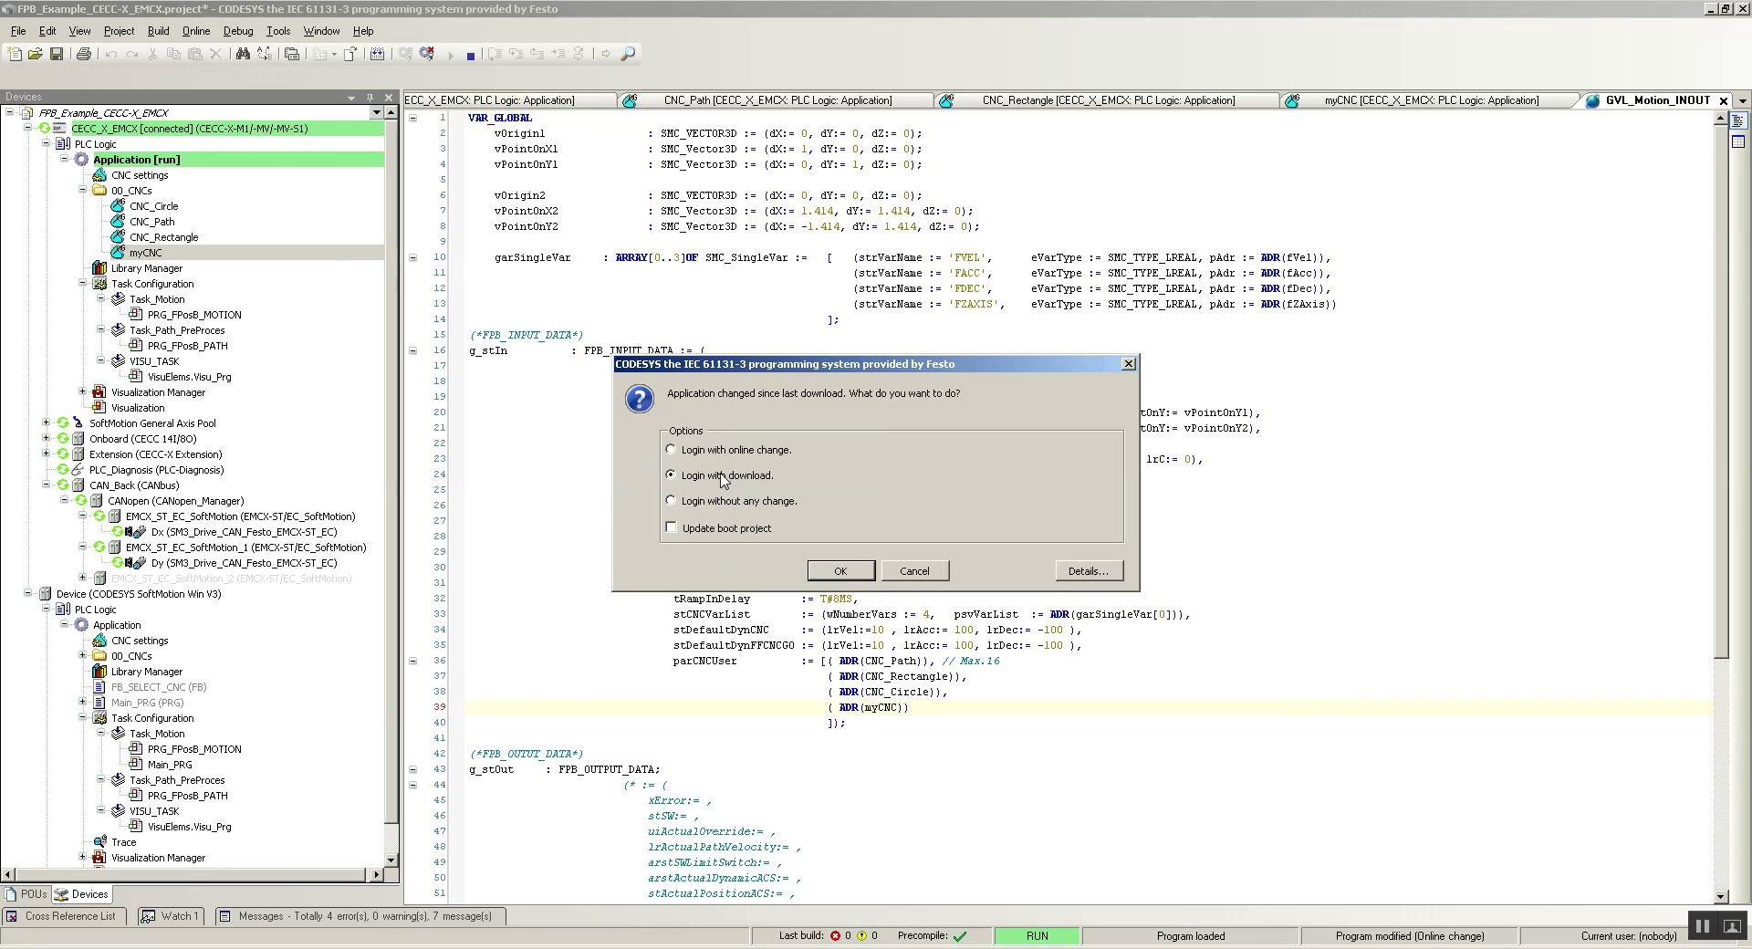
{"action": "left_click", "coordinate": [840, 572]}
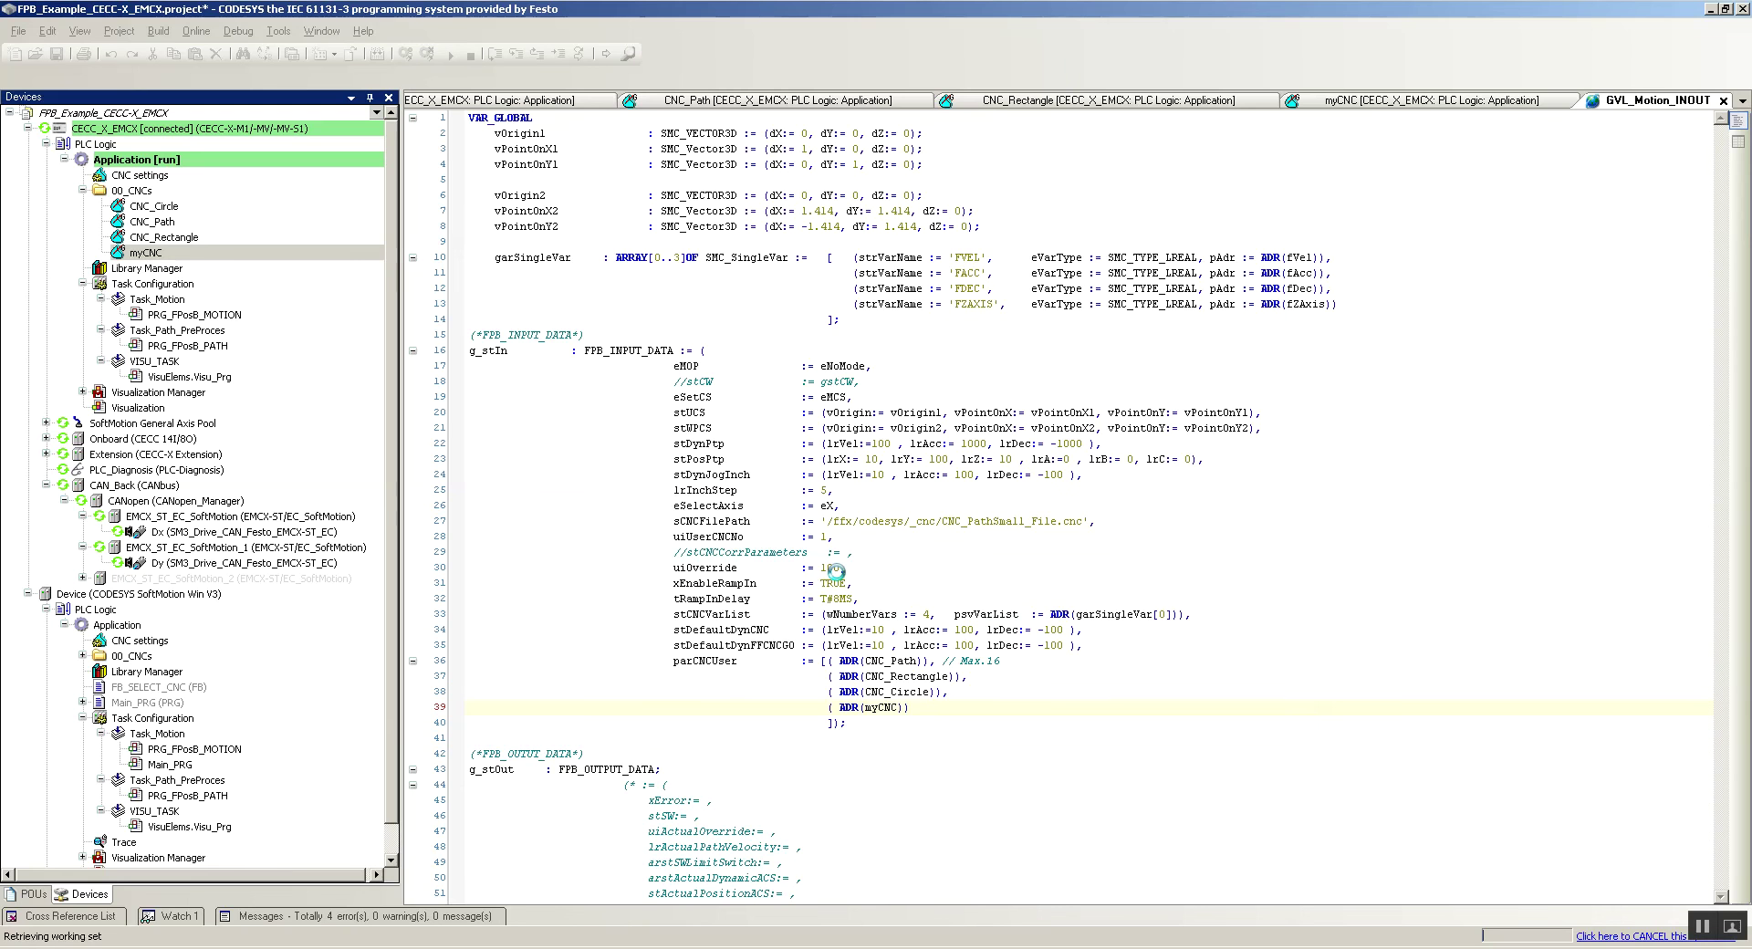
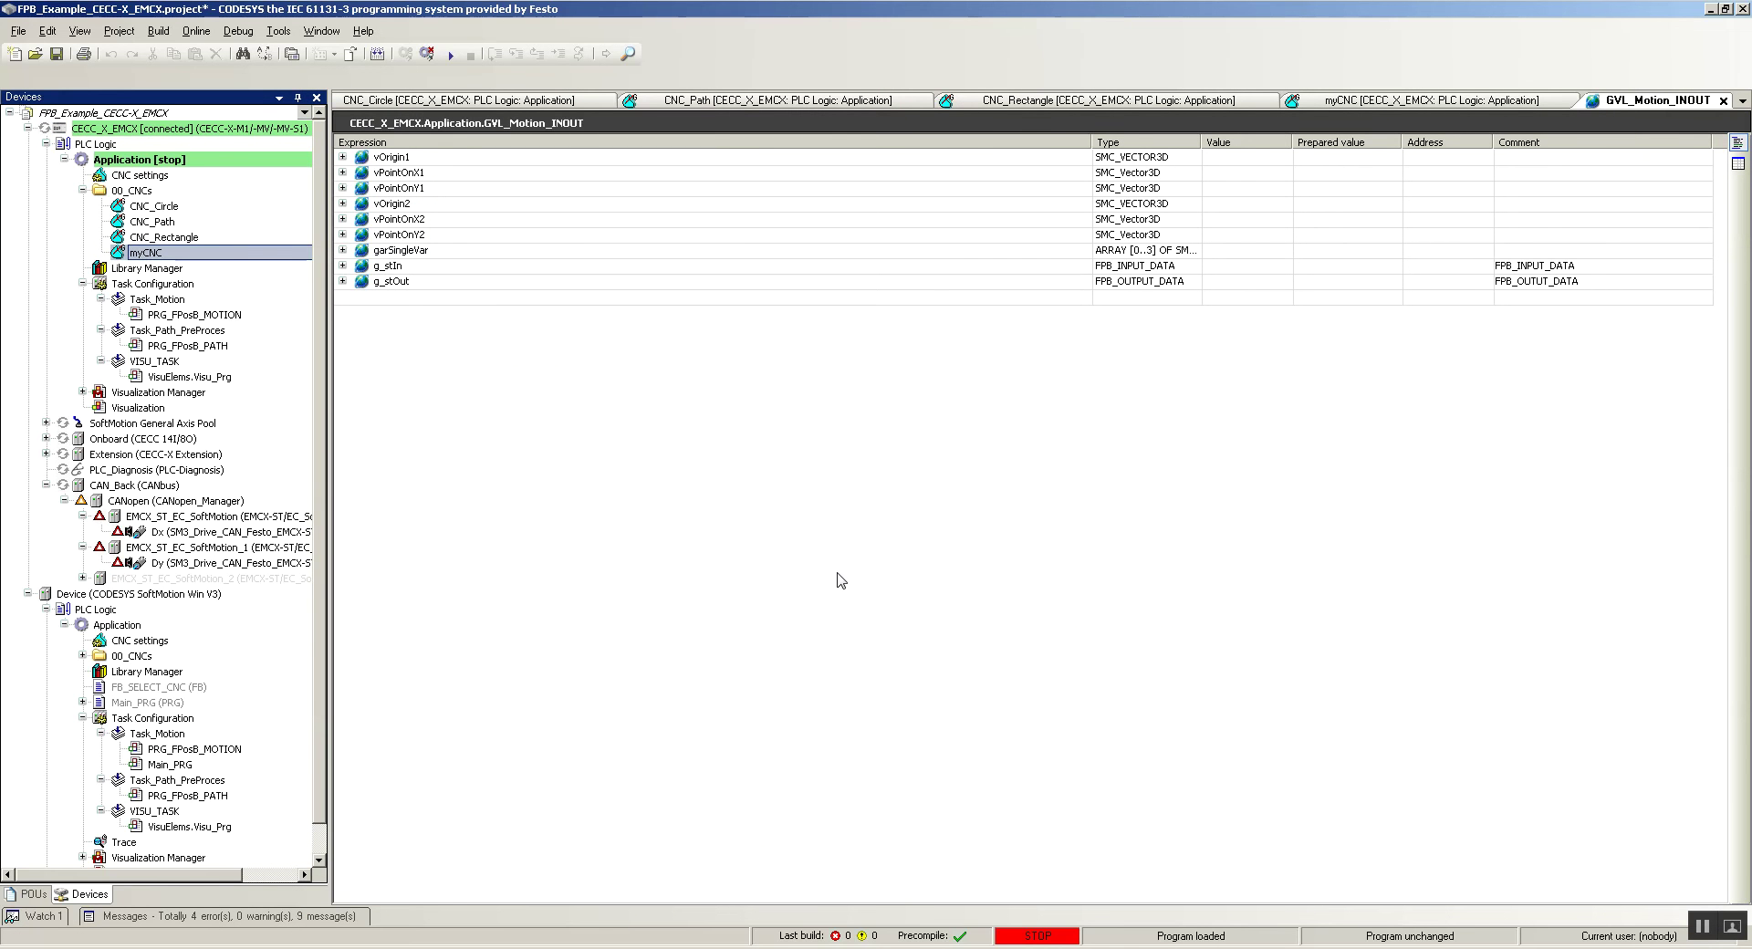
{"action": "key", "text": "F5"}
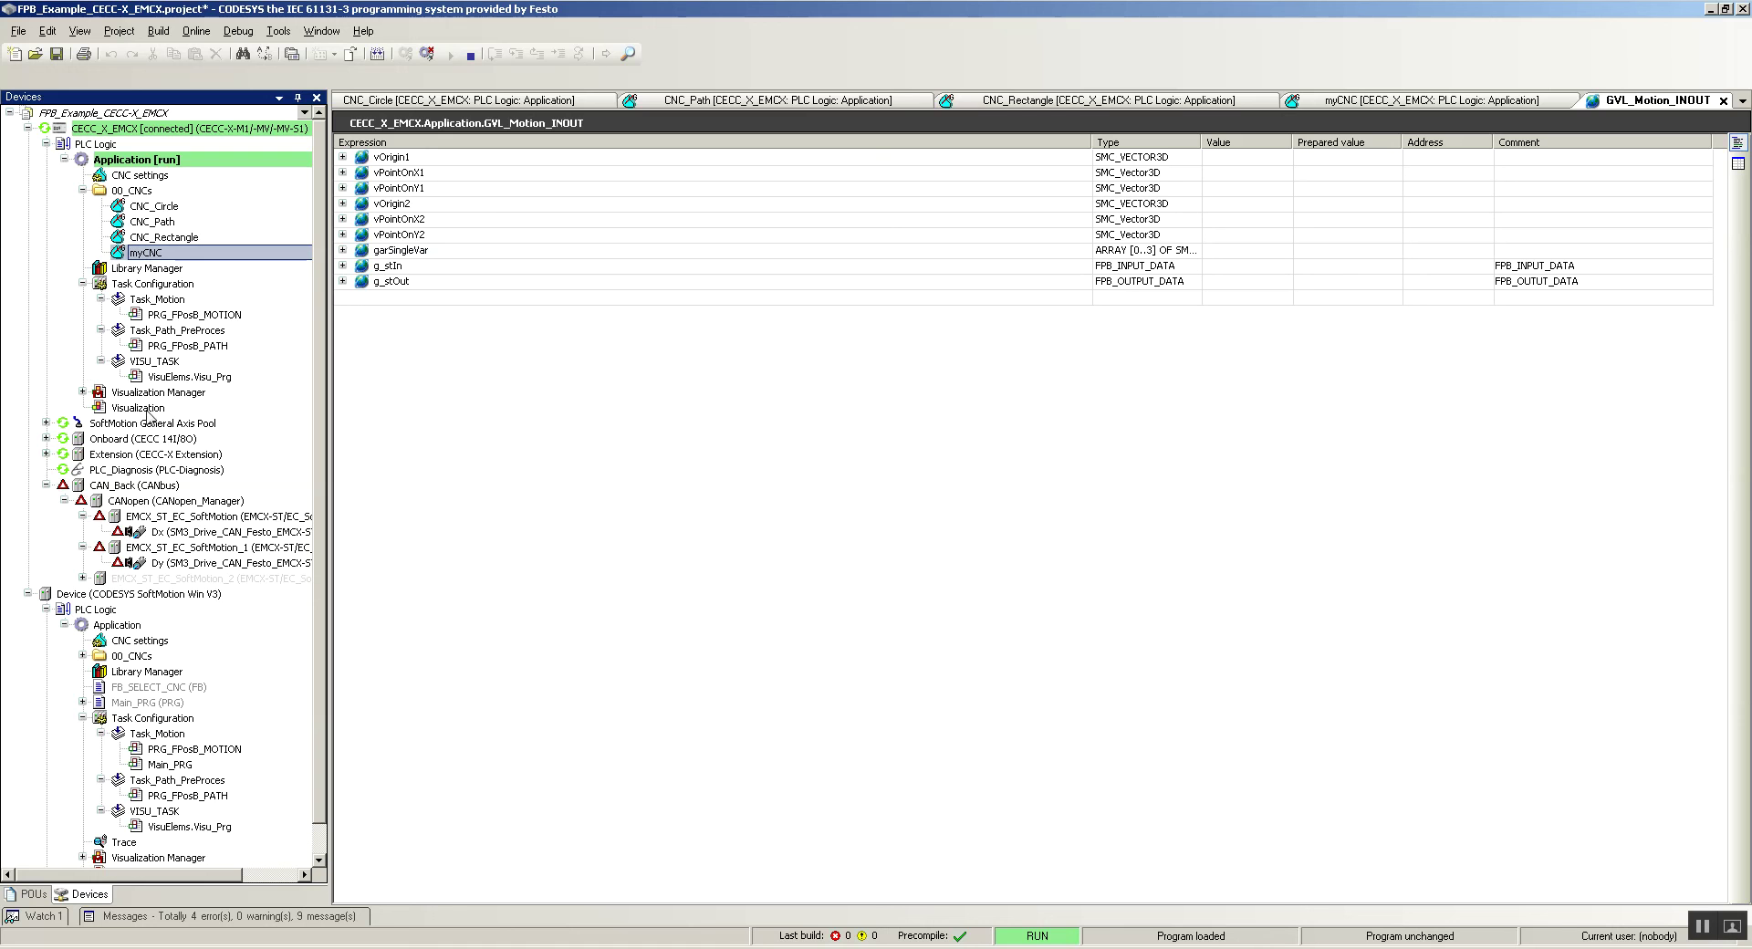
- Close all open editors, including CNC_Circle
{"action": "left_click", "coordinate": [148, 412]}
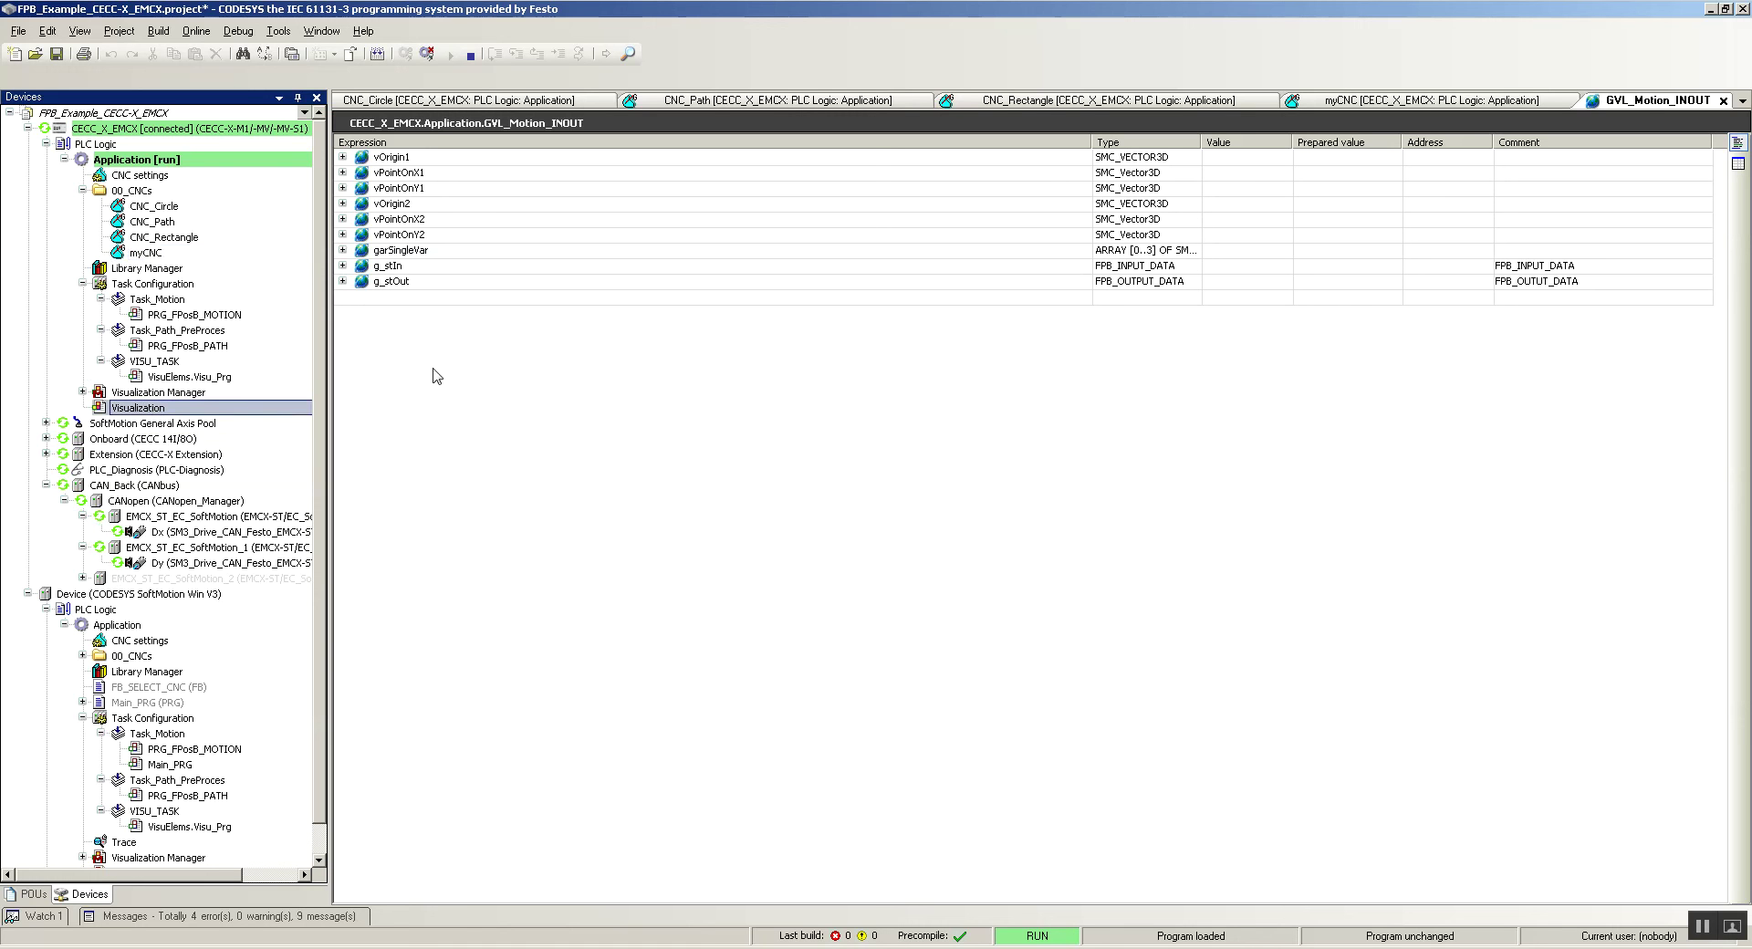
{"action": "left_click", "coordinate": [145, 393]}
{"action": "left_click", "coordinate": [143, 411]}
{"action": "left_click", "coordinate": [144, 393]}
{"action": "left_click", "coordinate": [426, 104]}
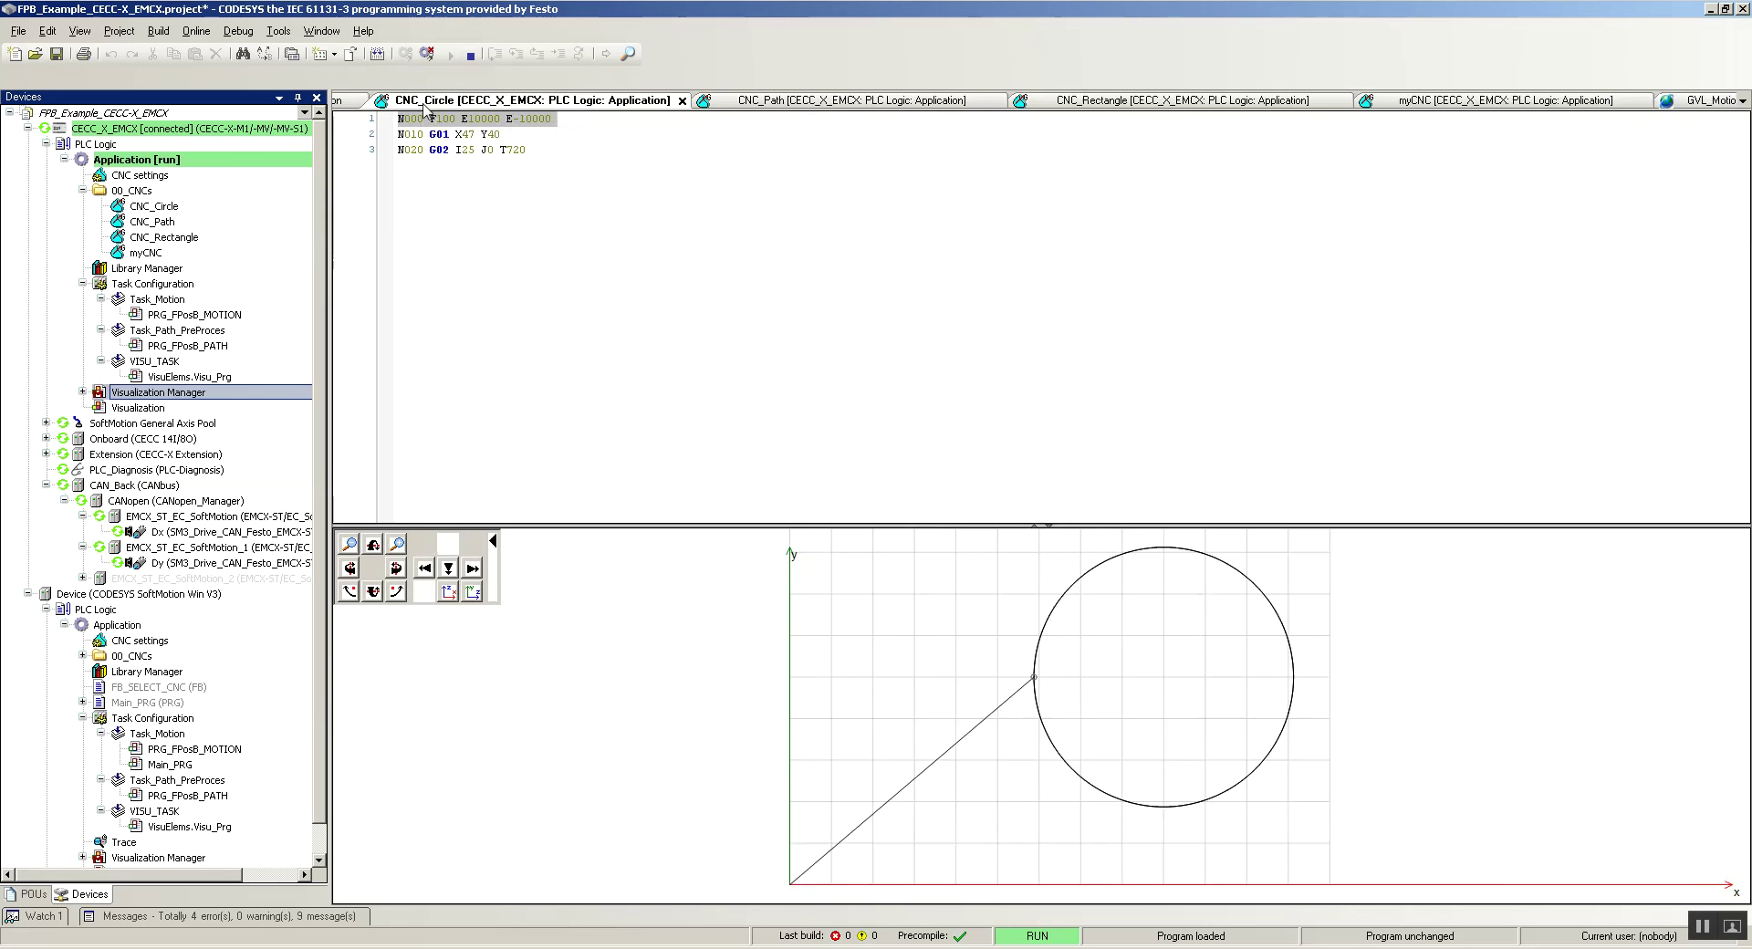
{"action": "right_click", "coordinate": [441, 104]}
{"action": "left_click", "coordinate": [508, 134]}
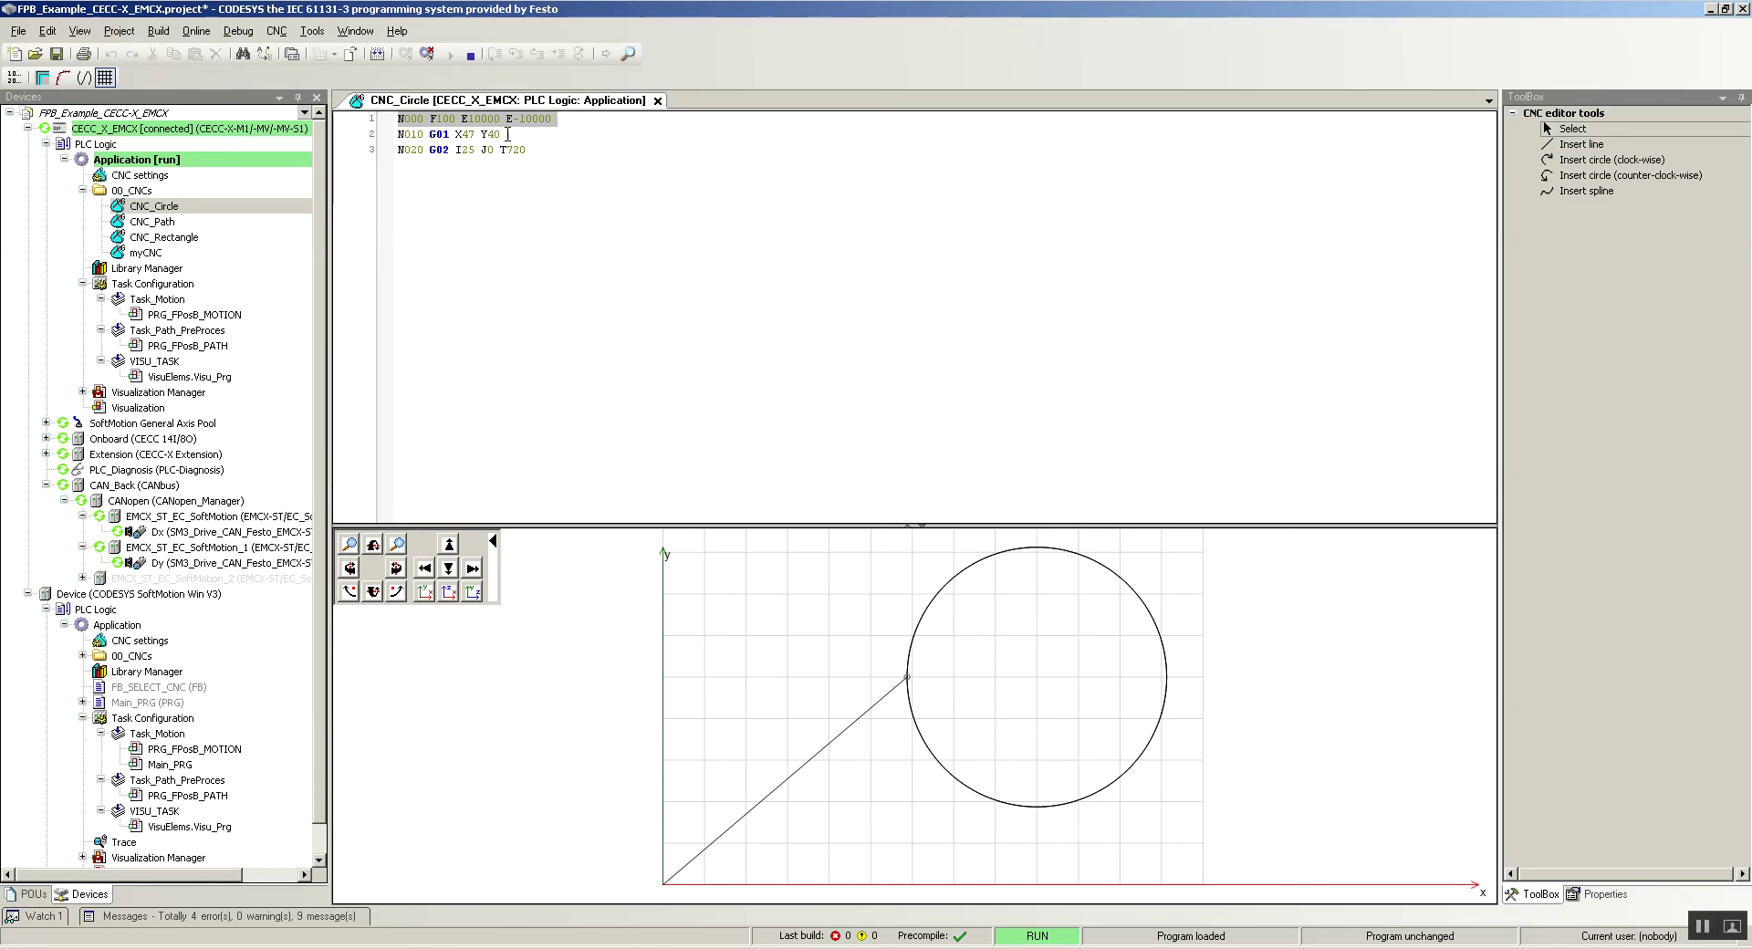
{"action": "left_click", "coordinate": [657, 102]}
- Open the Visualization with its interface editor collapsed and switch the operation mode to Configuration Mode, followed by Homing Mode
{"action": "double_click", "coordinate": [137, 408]}
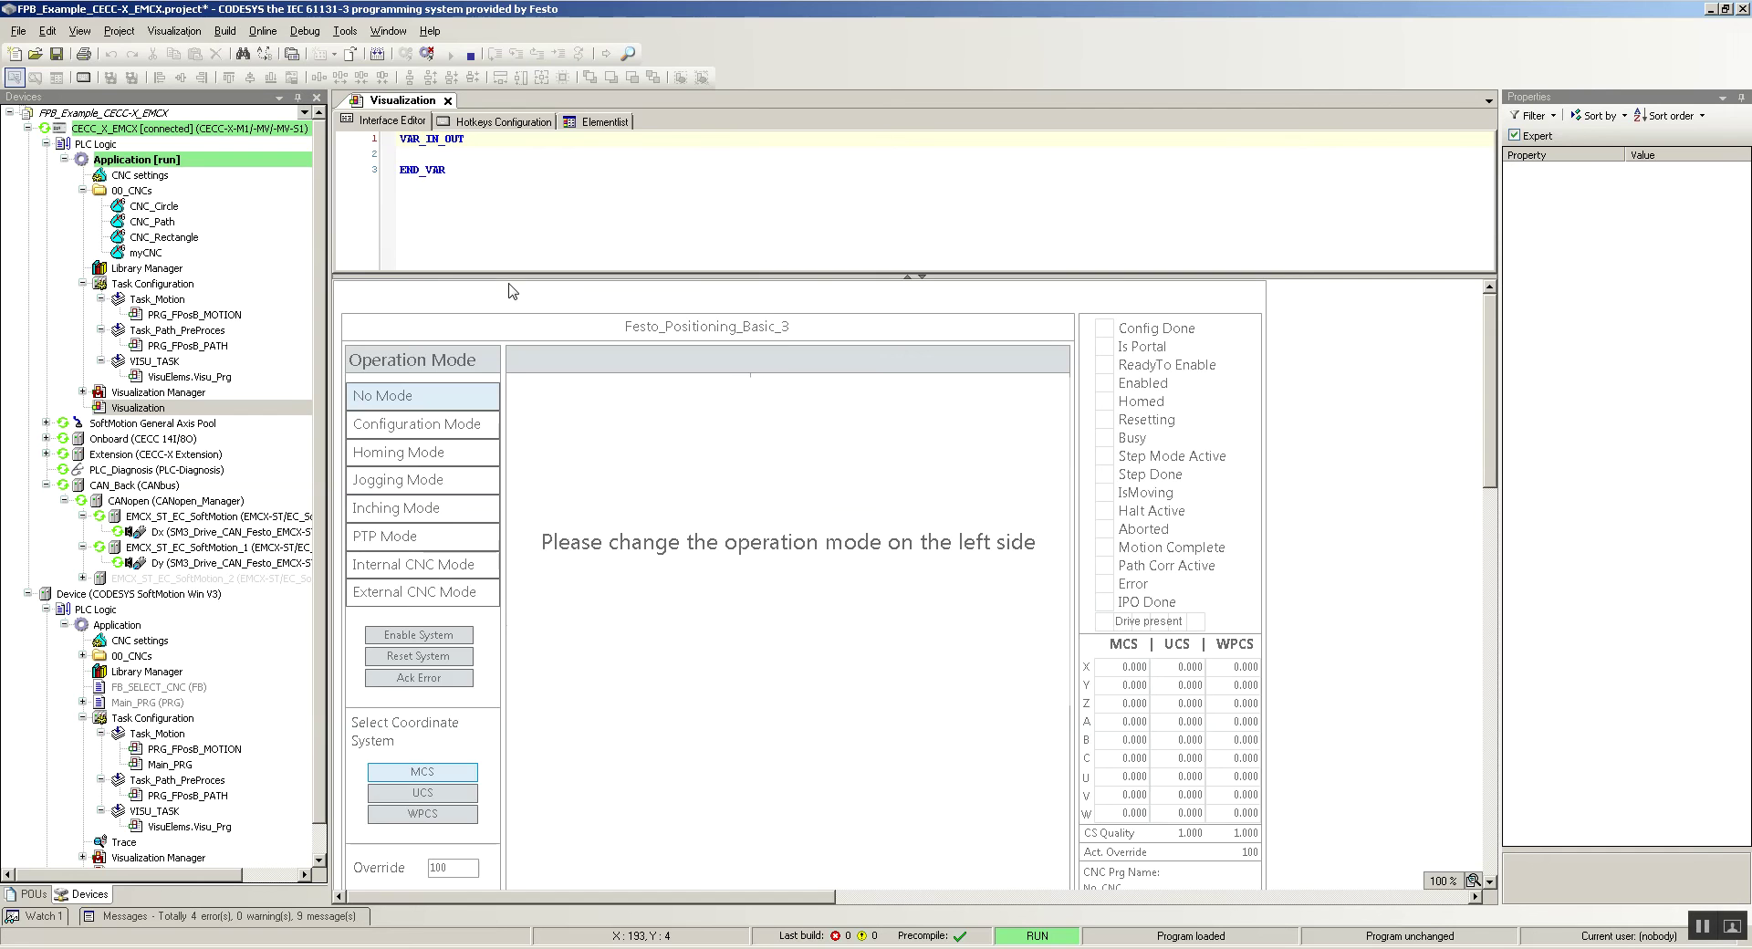
{"action": "left_click", "coordinate": [908, 276]}
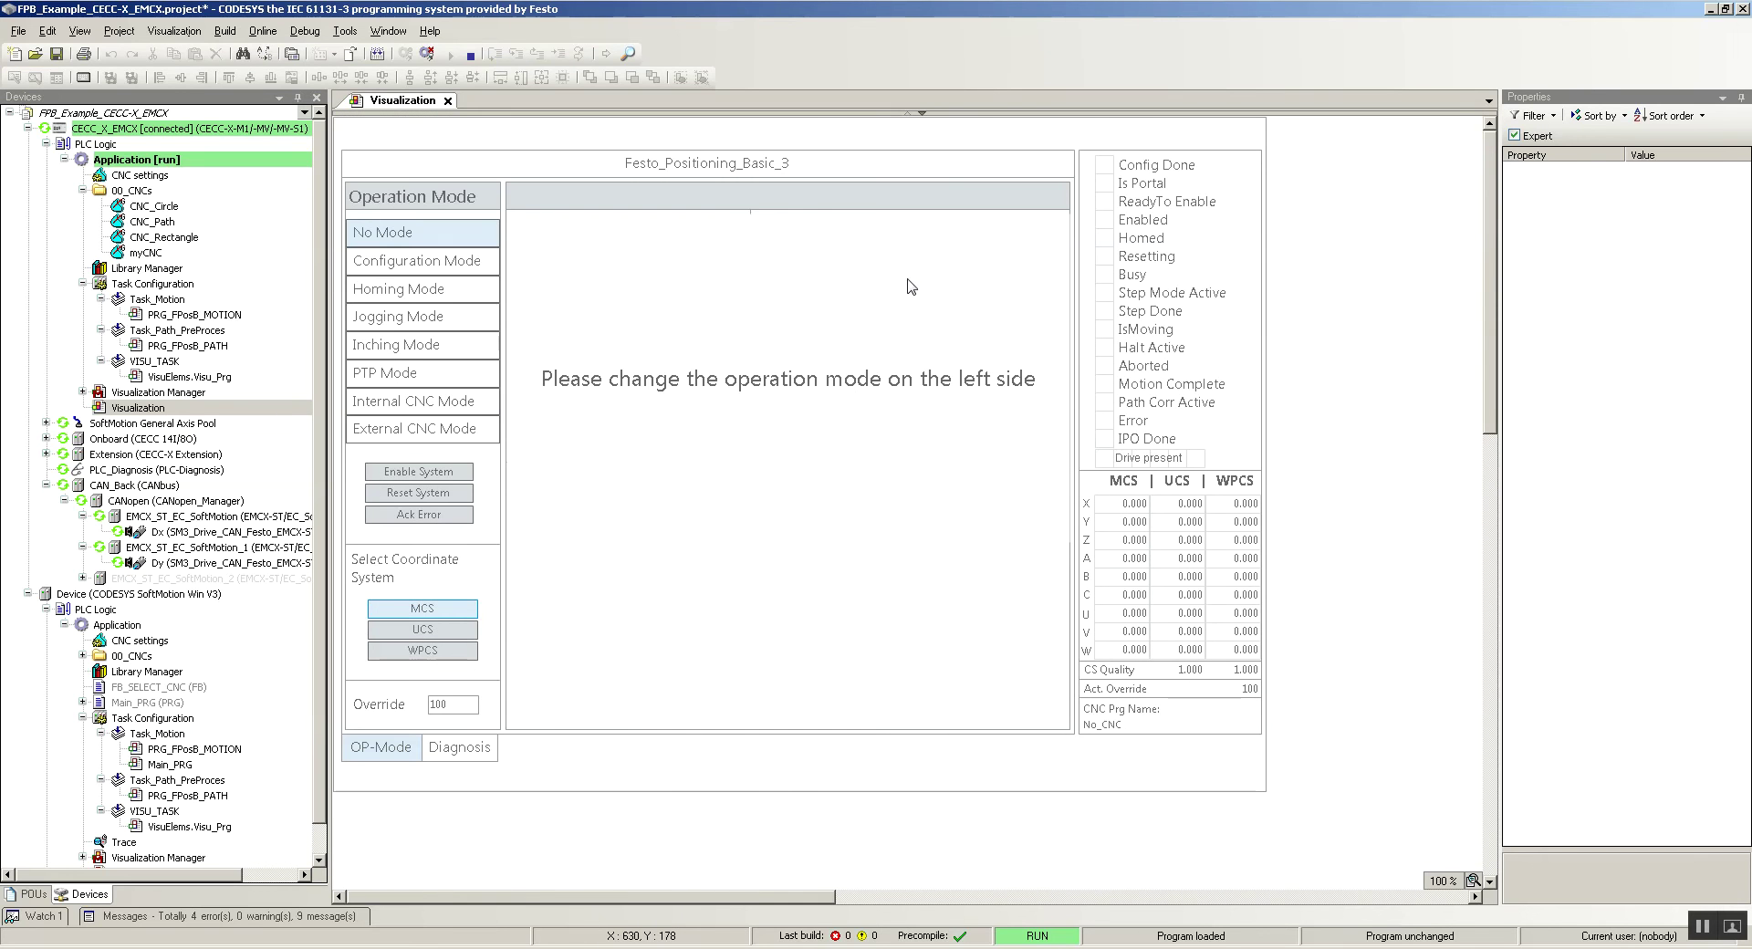
{"action": "left_click", "coordinate": [387, 262]}
{"action": "left_click", "coordinate": [392, 290]}
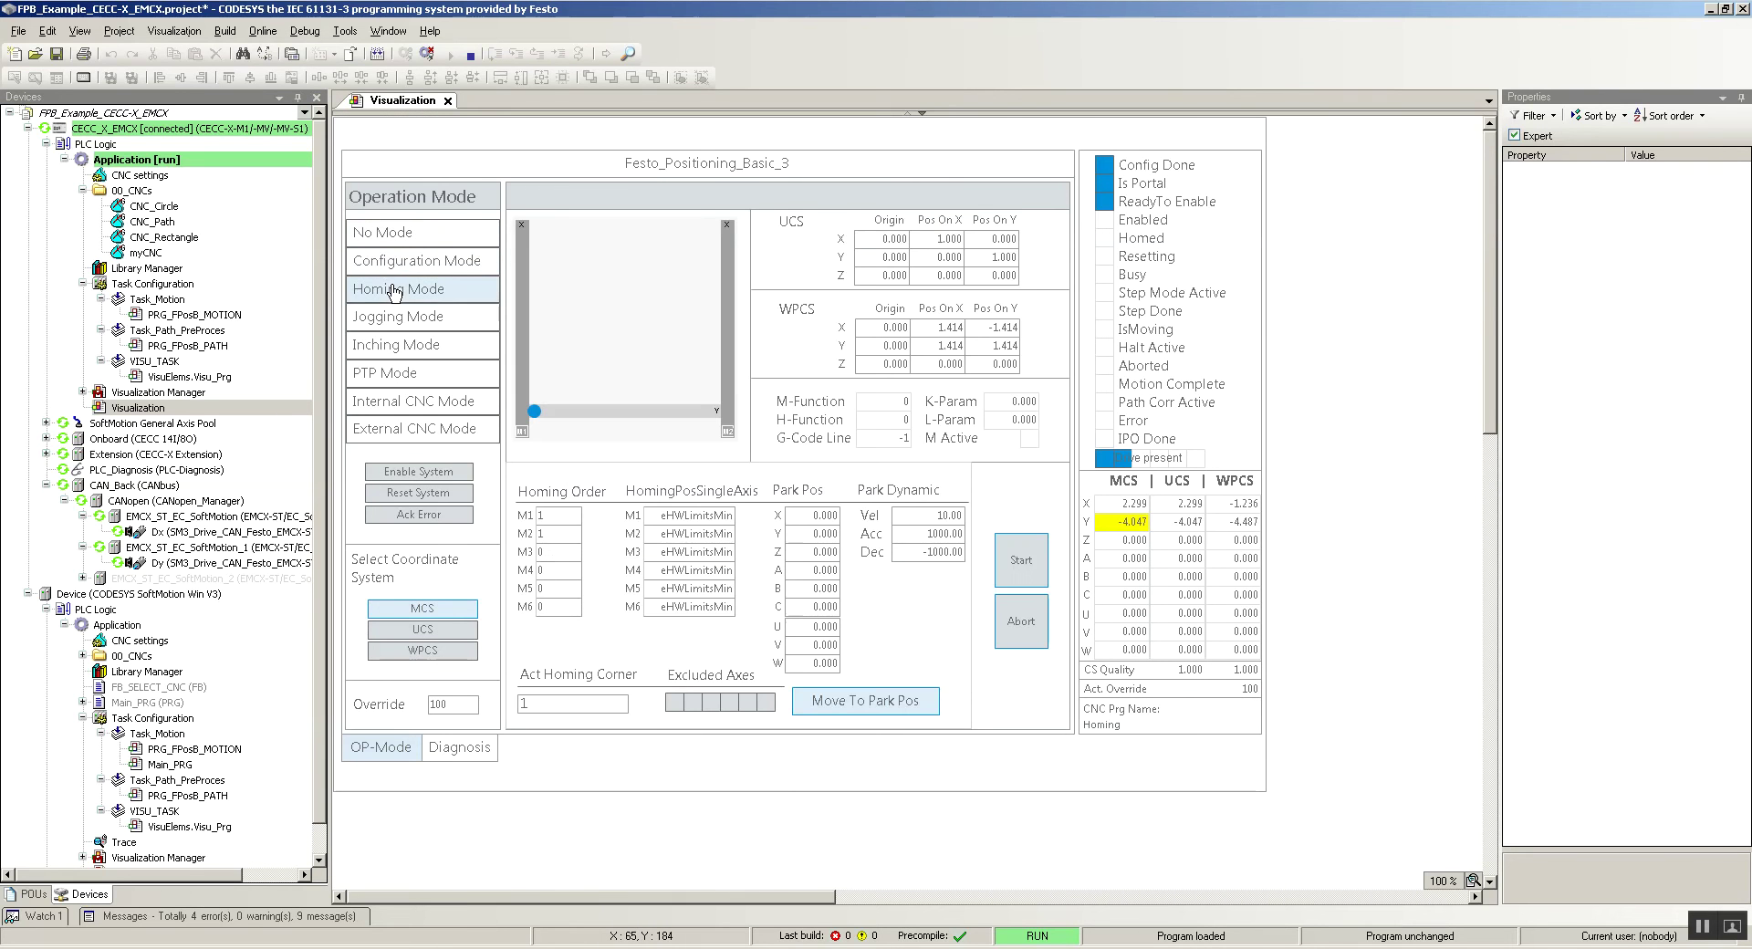
- Enable the system and start the homing run of the gantry axes
{"action": "left_click", "coordinate": [448, 472]}
{"action": "left_click", "coordinate": [1022, 561]}
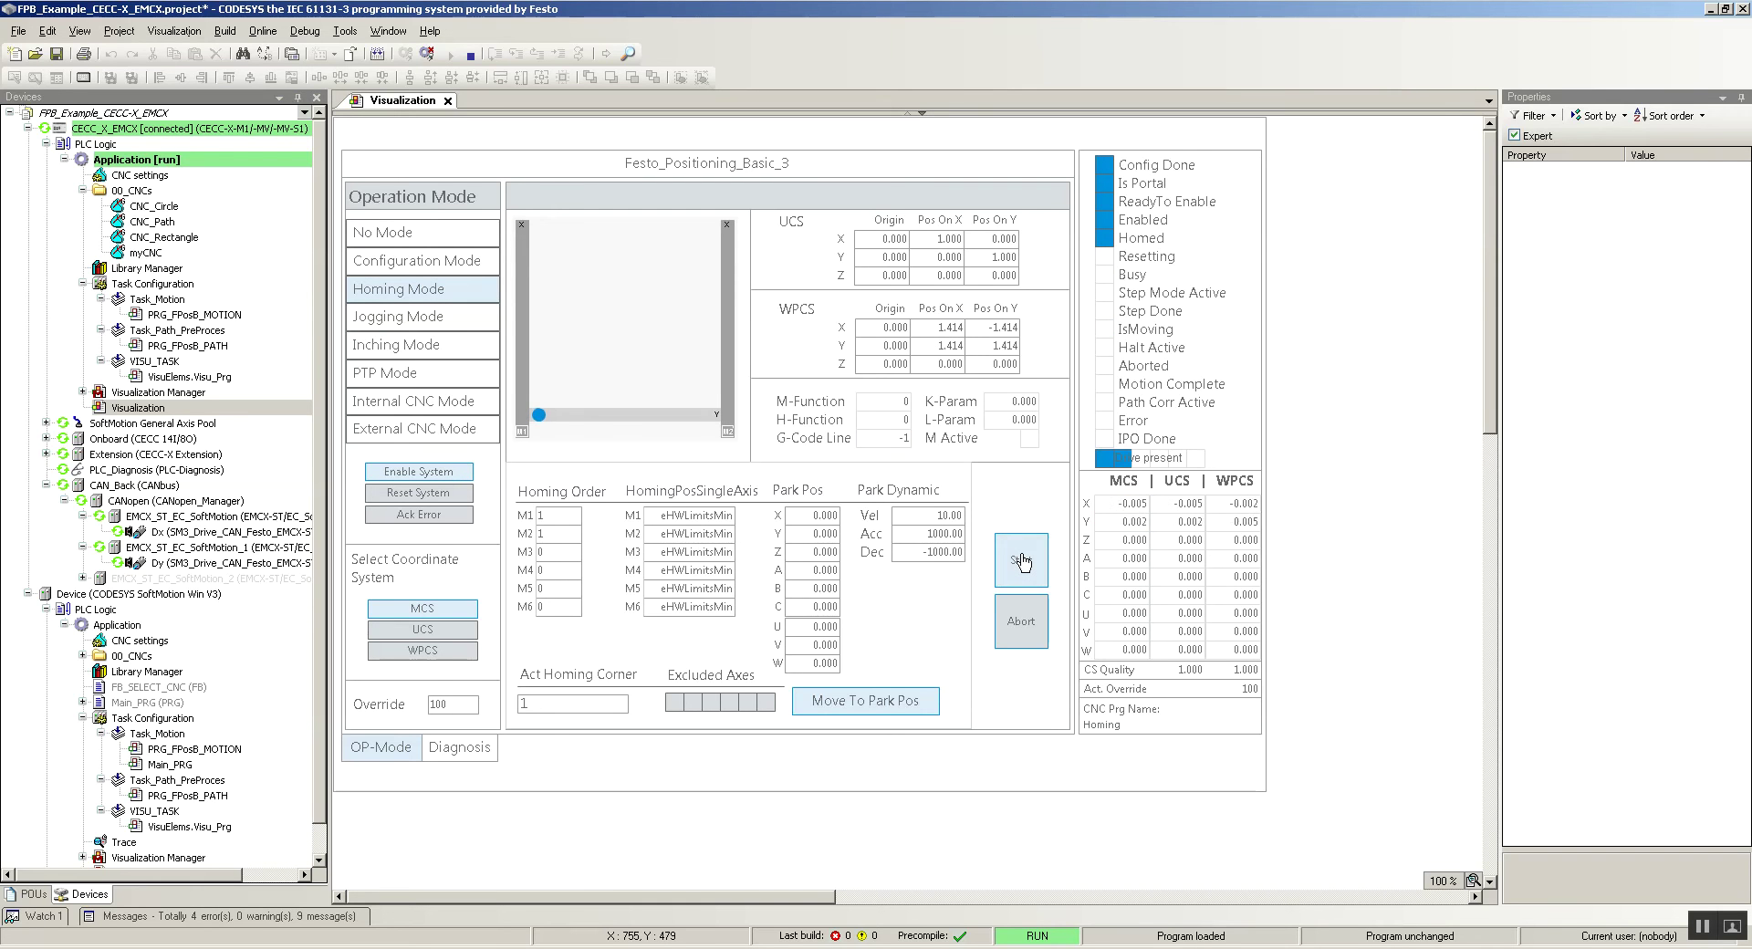
- Switch the operation mode to Internal CNC Mode and set Internal CNC No to 4 for the myCNC program
{"action": "left_click", "coordinate": [406, 320]}
{"action": "left_click", "coordinate": [394, 404]}
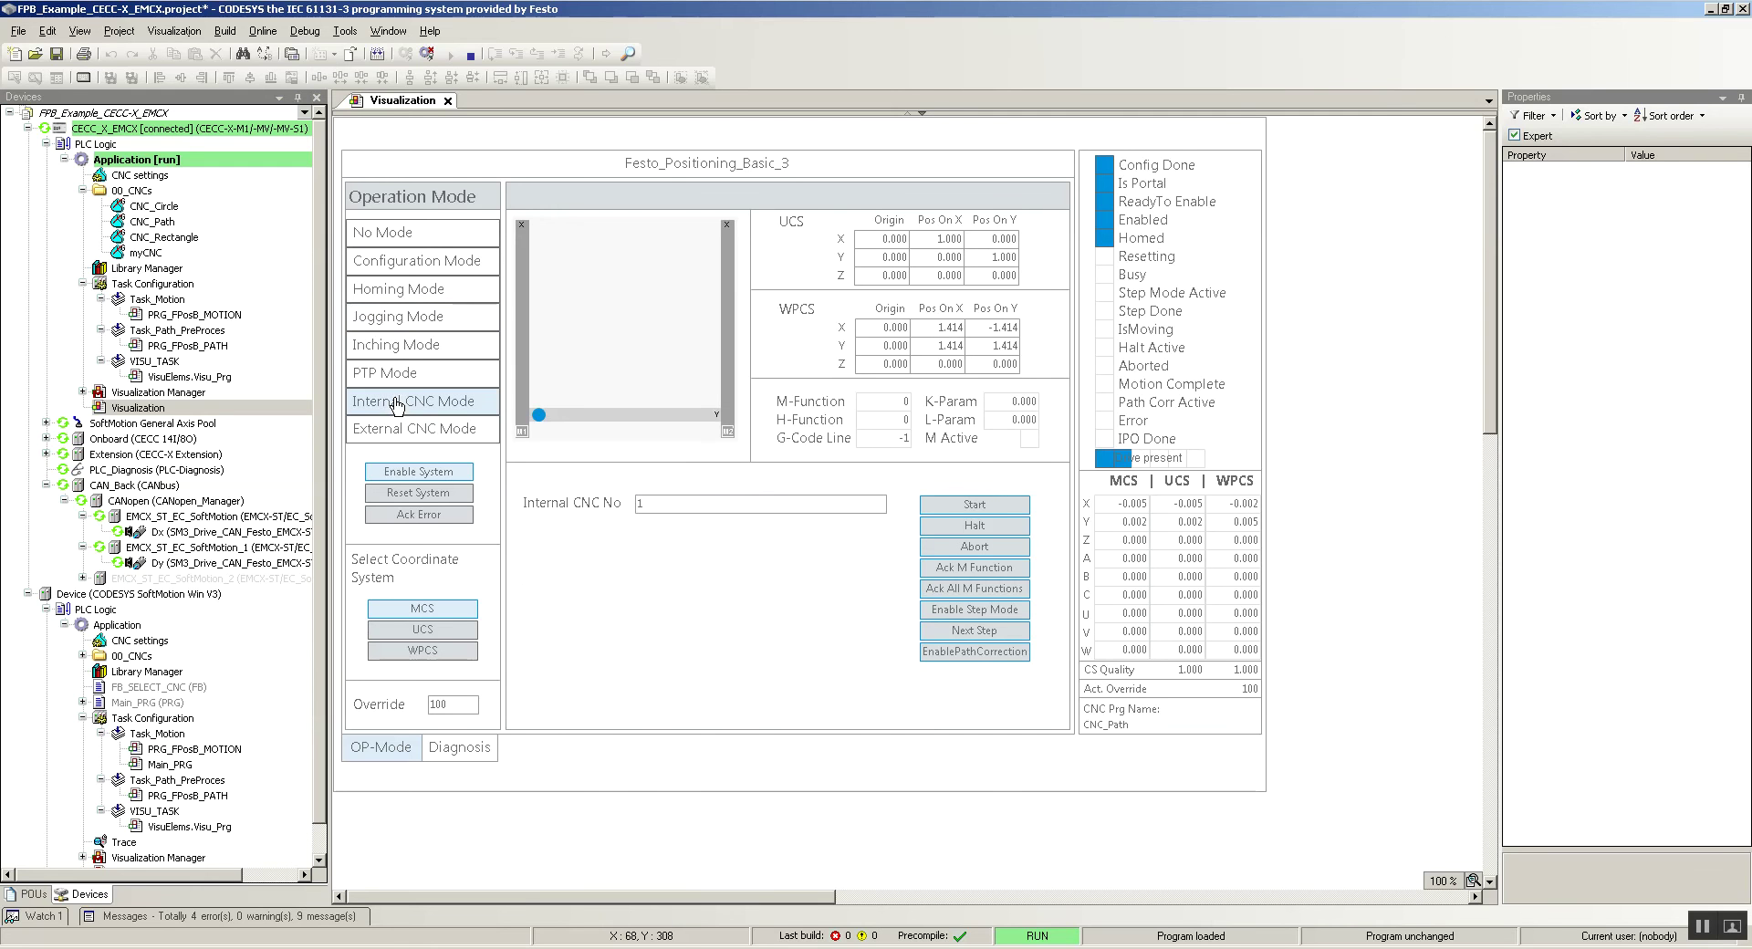
{"action": "left_click", "coordinate": [655, 513]}
{"action": "type", "text": "4"}
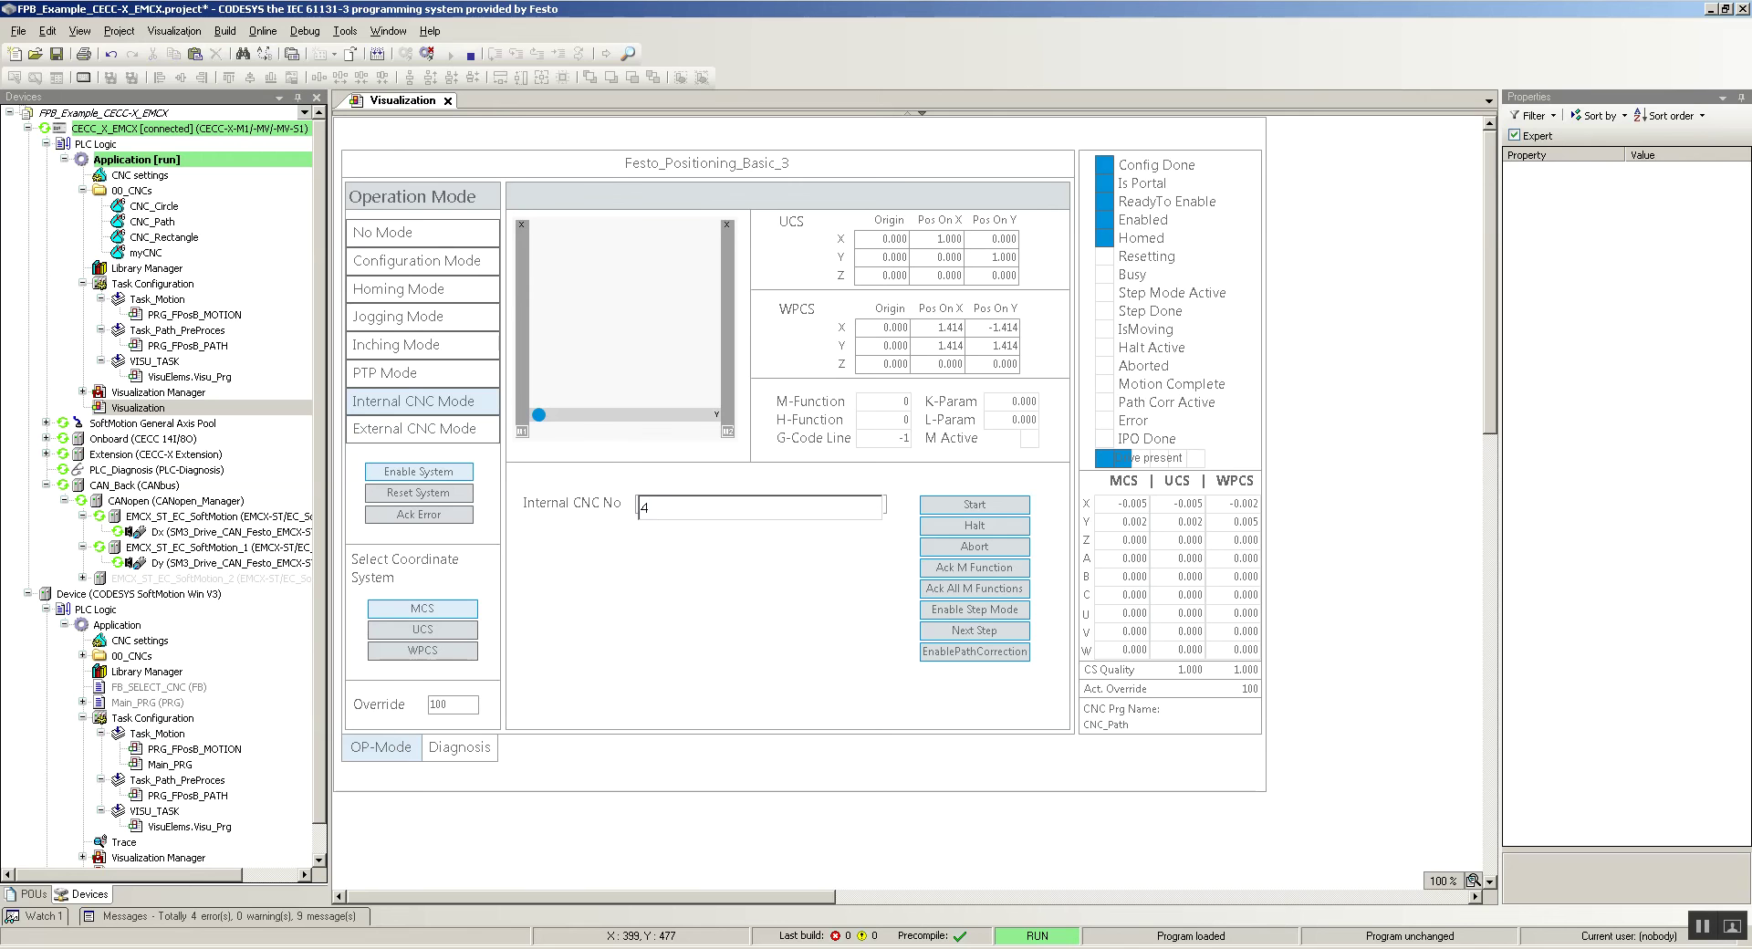
{"action": "key", "text": "Return"}
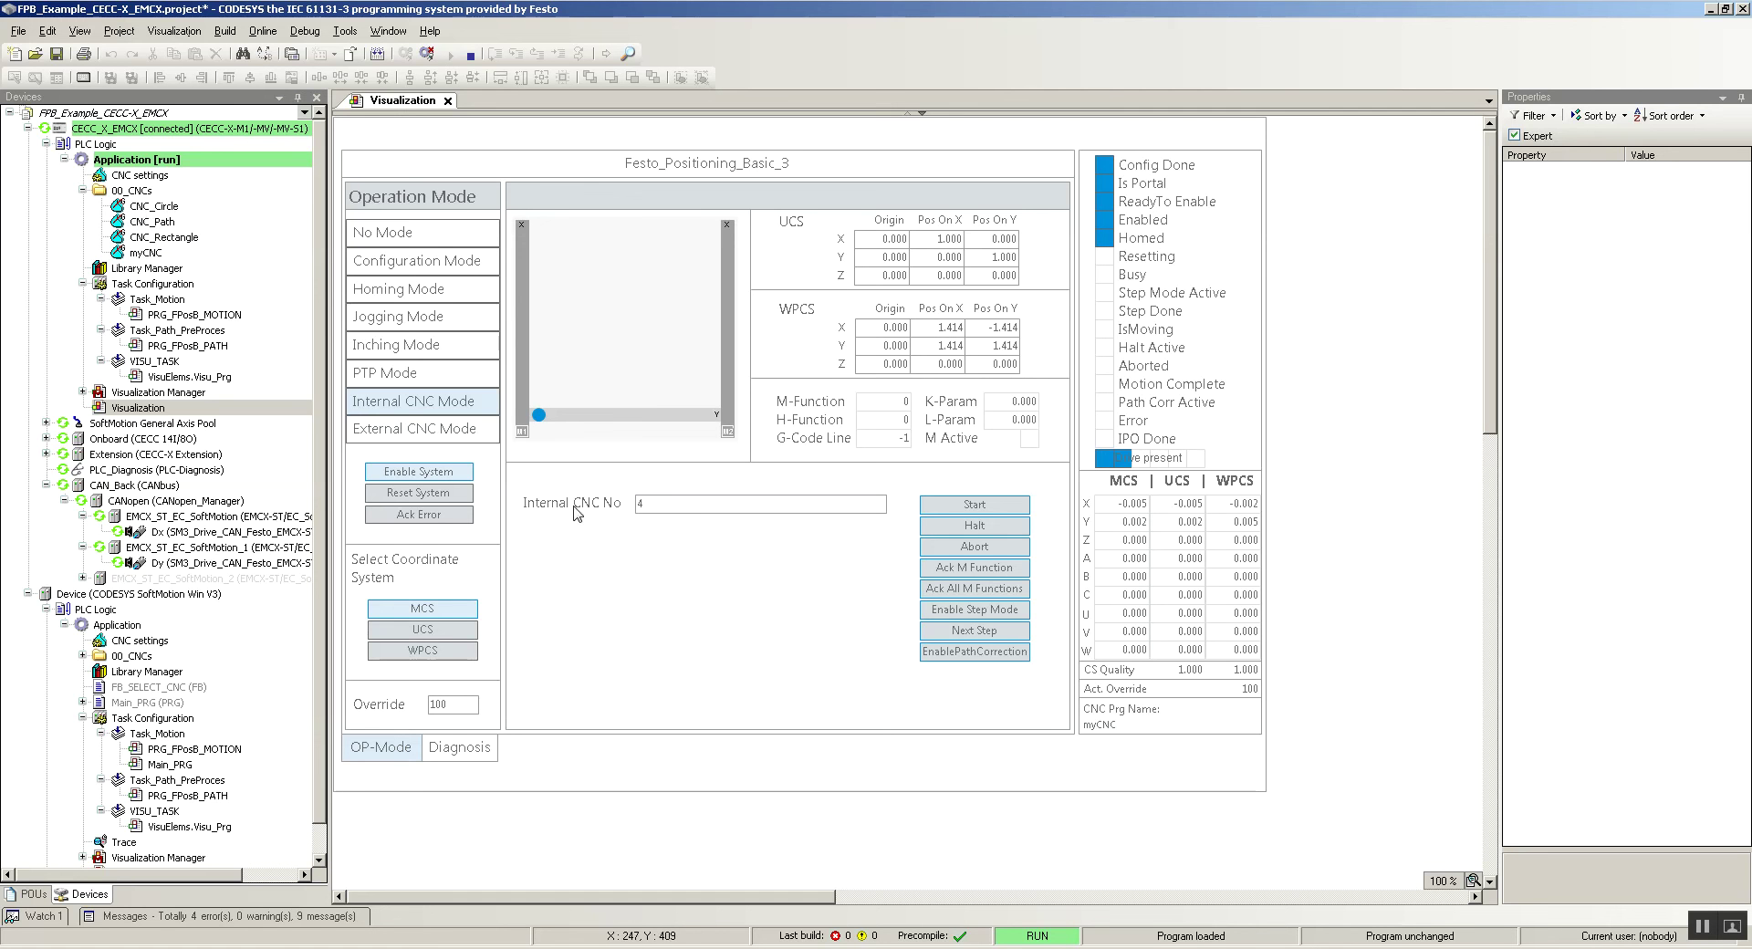
- Set Internal CNC No to 1 to select the CNC_Path program
{"action": "left_click", "coordinate": [696, 509]}
{"action": "type", "text": "1"}
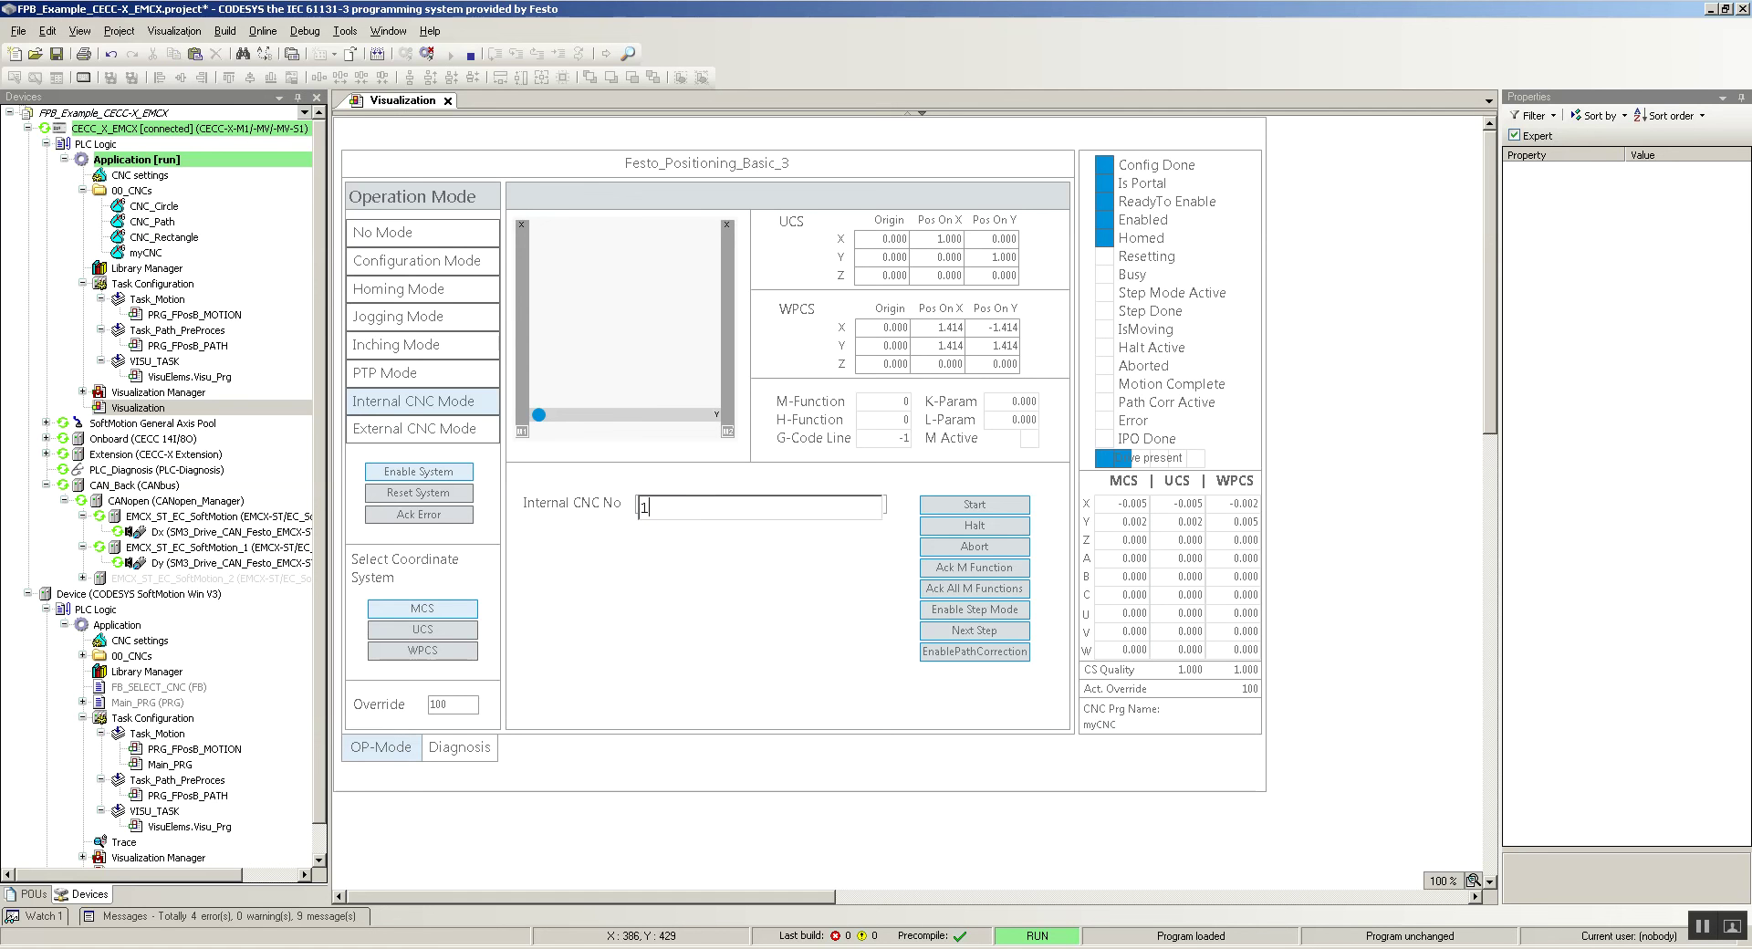
{"action": "key", "text": "Return"}
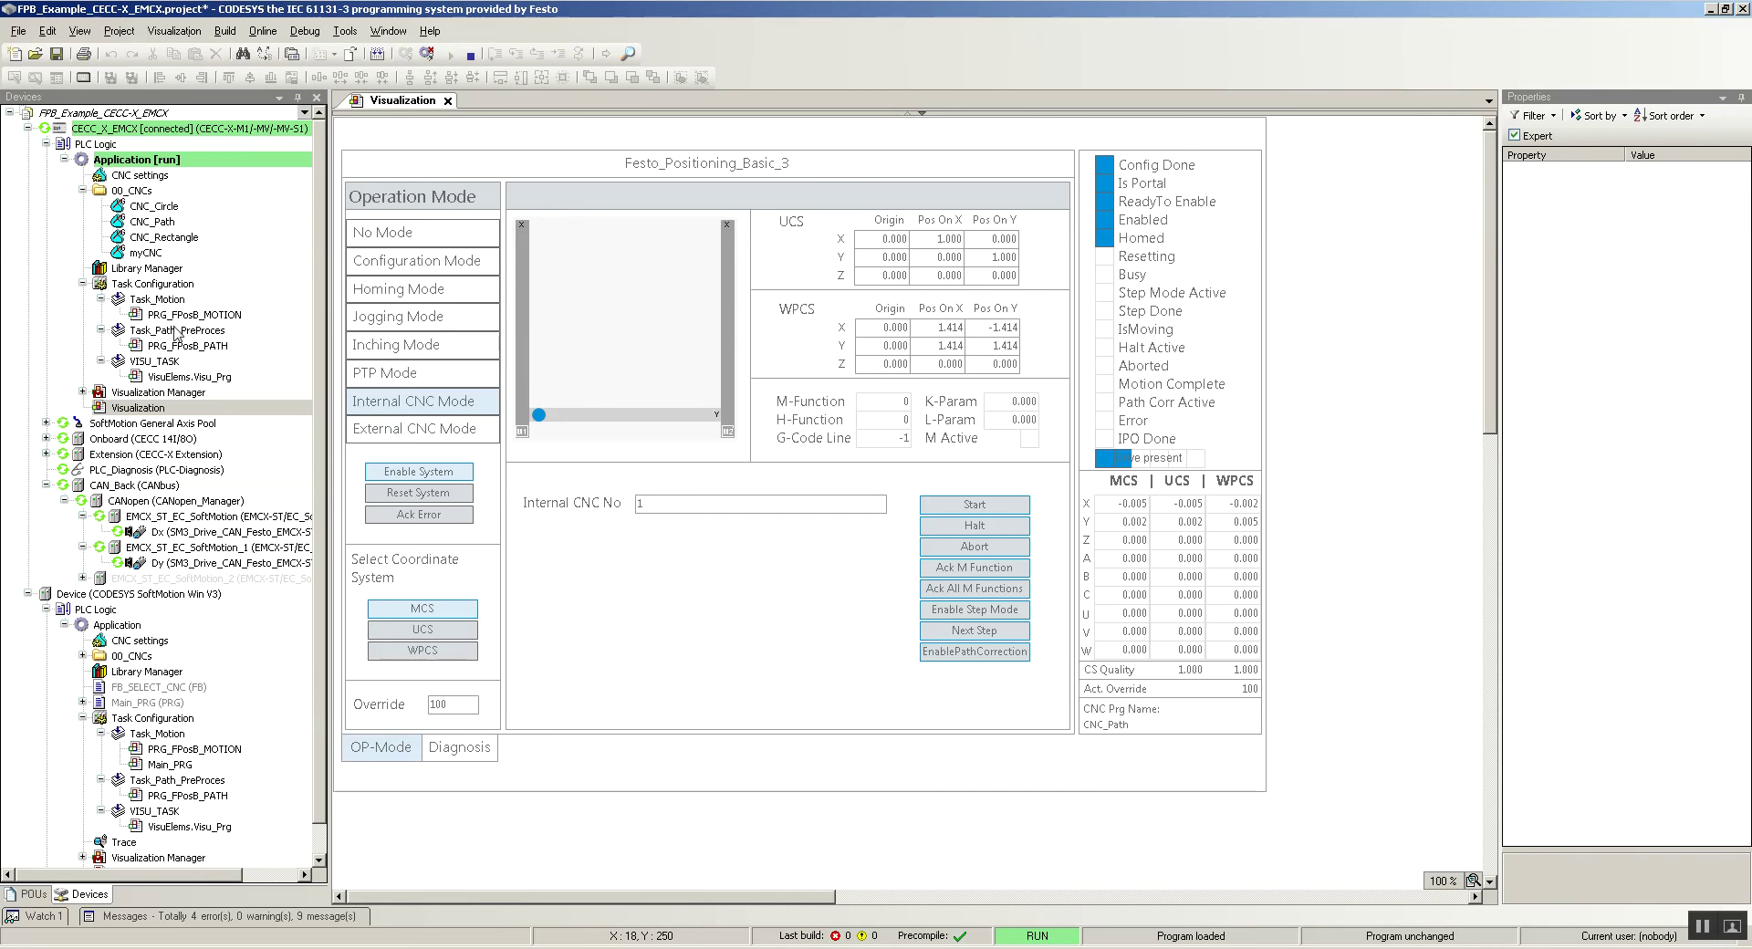
- Open GVL_Motion_INOUT online to examine its variables, and return to the Visualization
{"action": "left_click", "coordinate": [35, 894]}
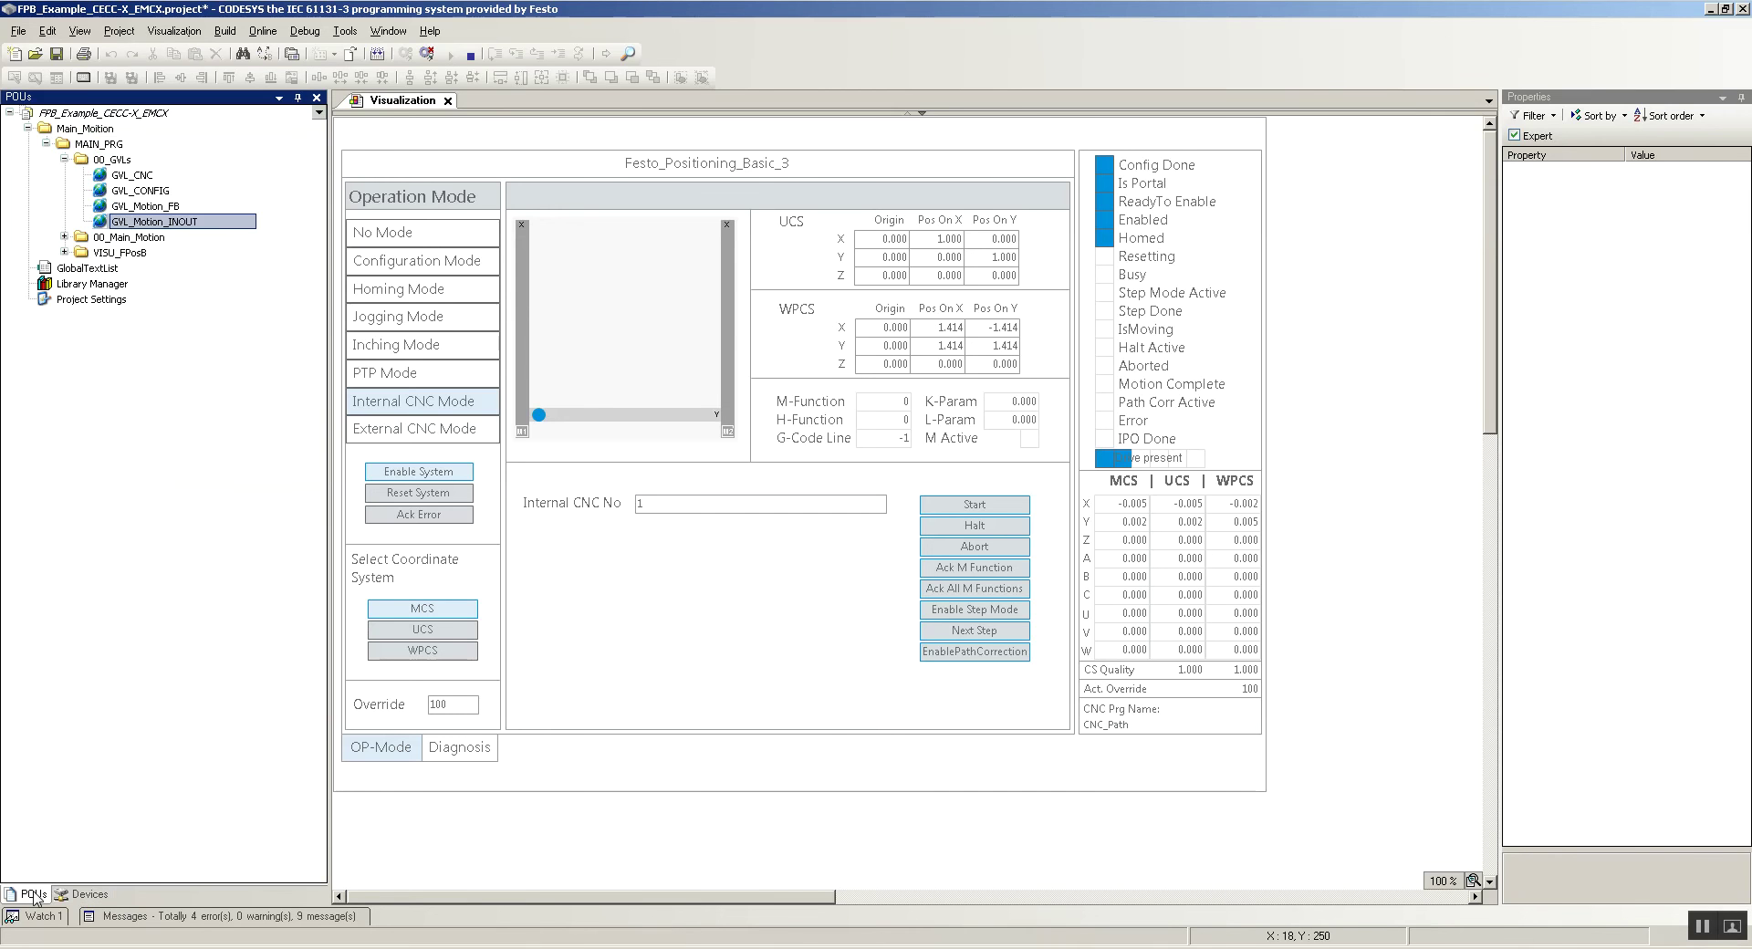
{"action": "double_click", "coordinate": [137, 222]}
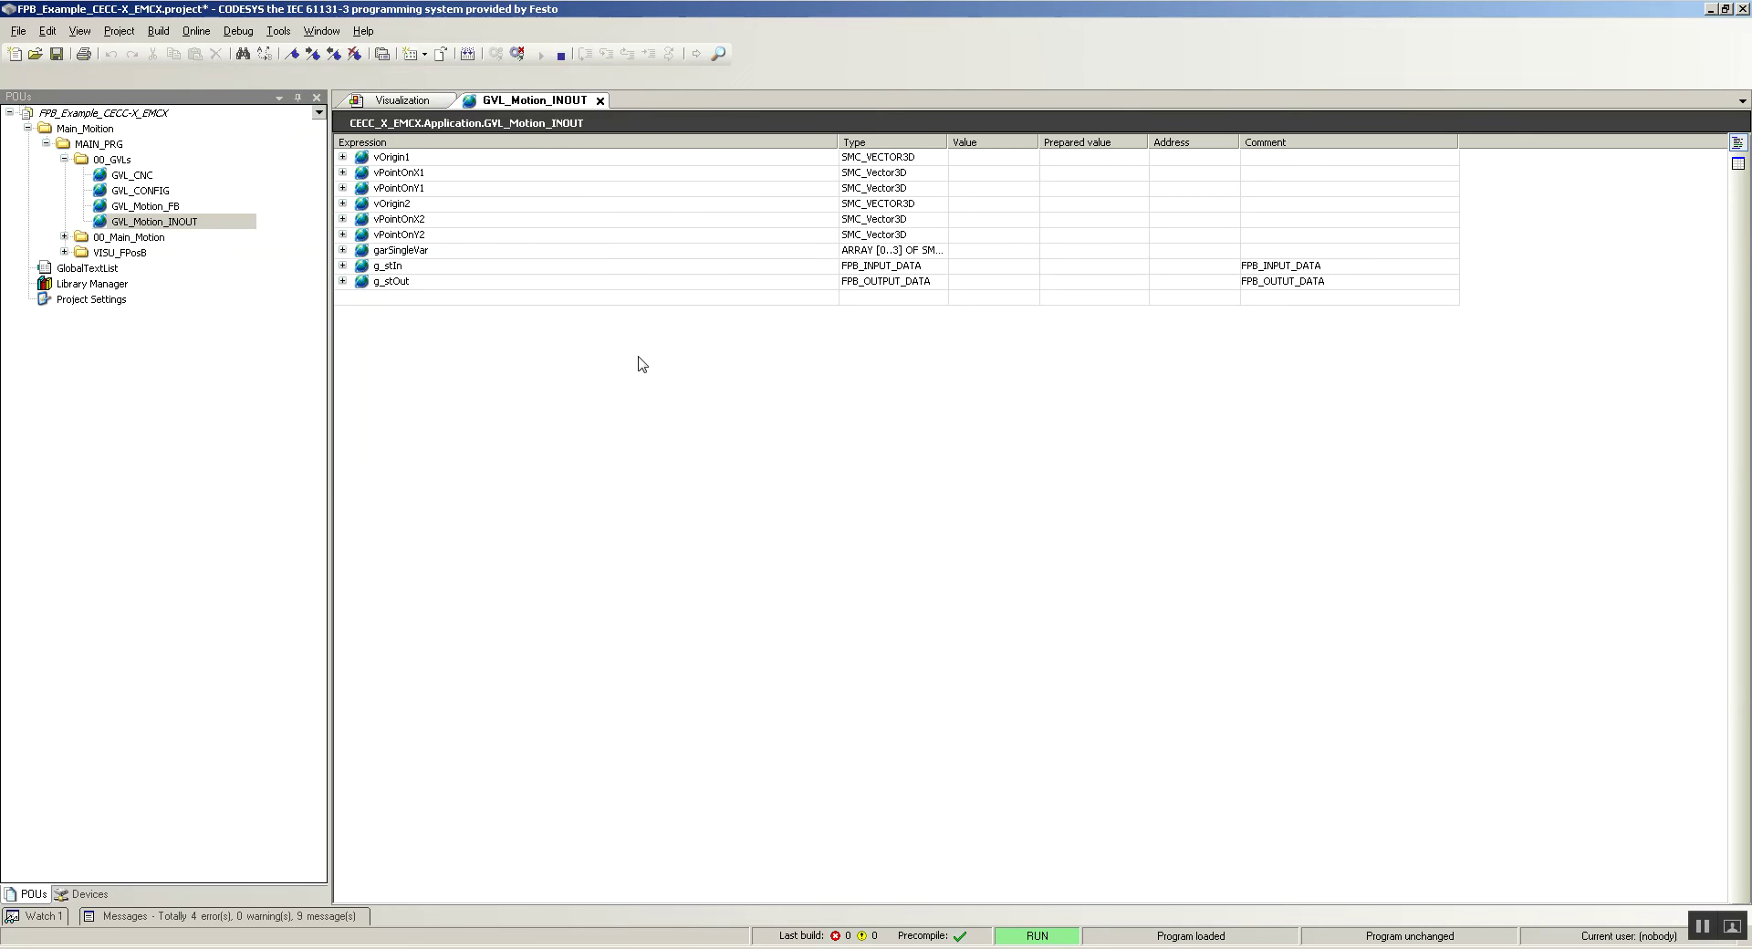
{"action": "left_click", "coordinate": [77, 894]}
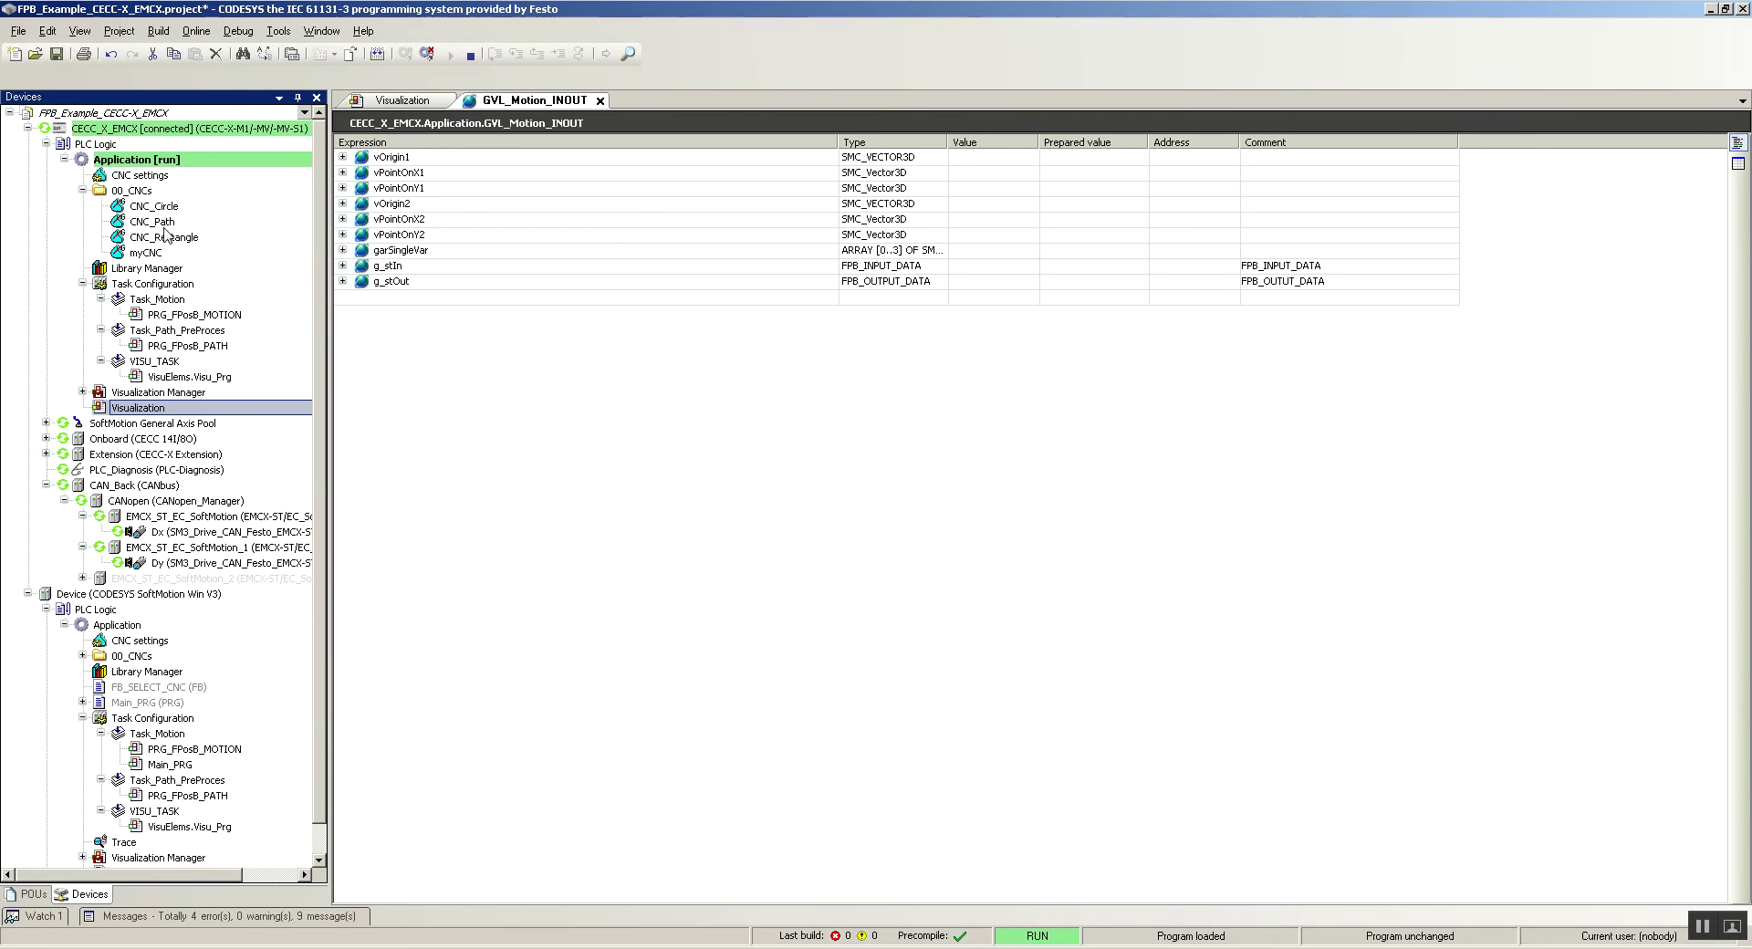
{"action": "double_click", "coordinate": [136, 408]}
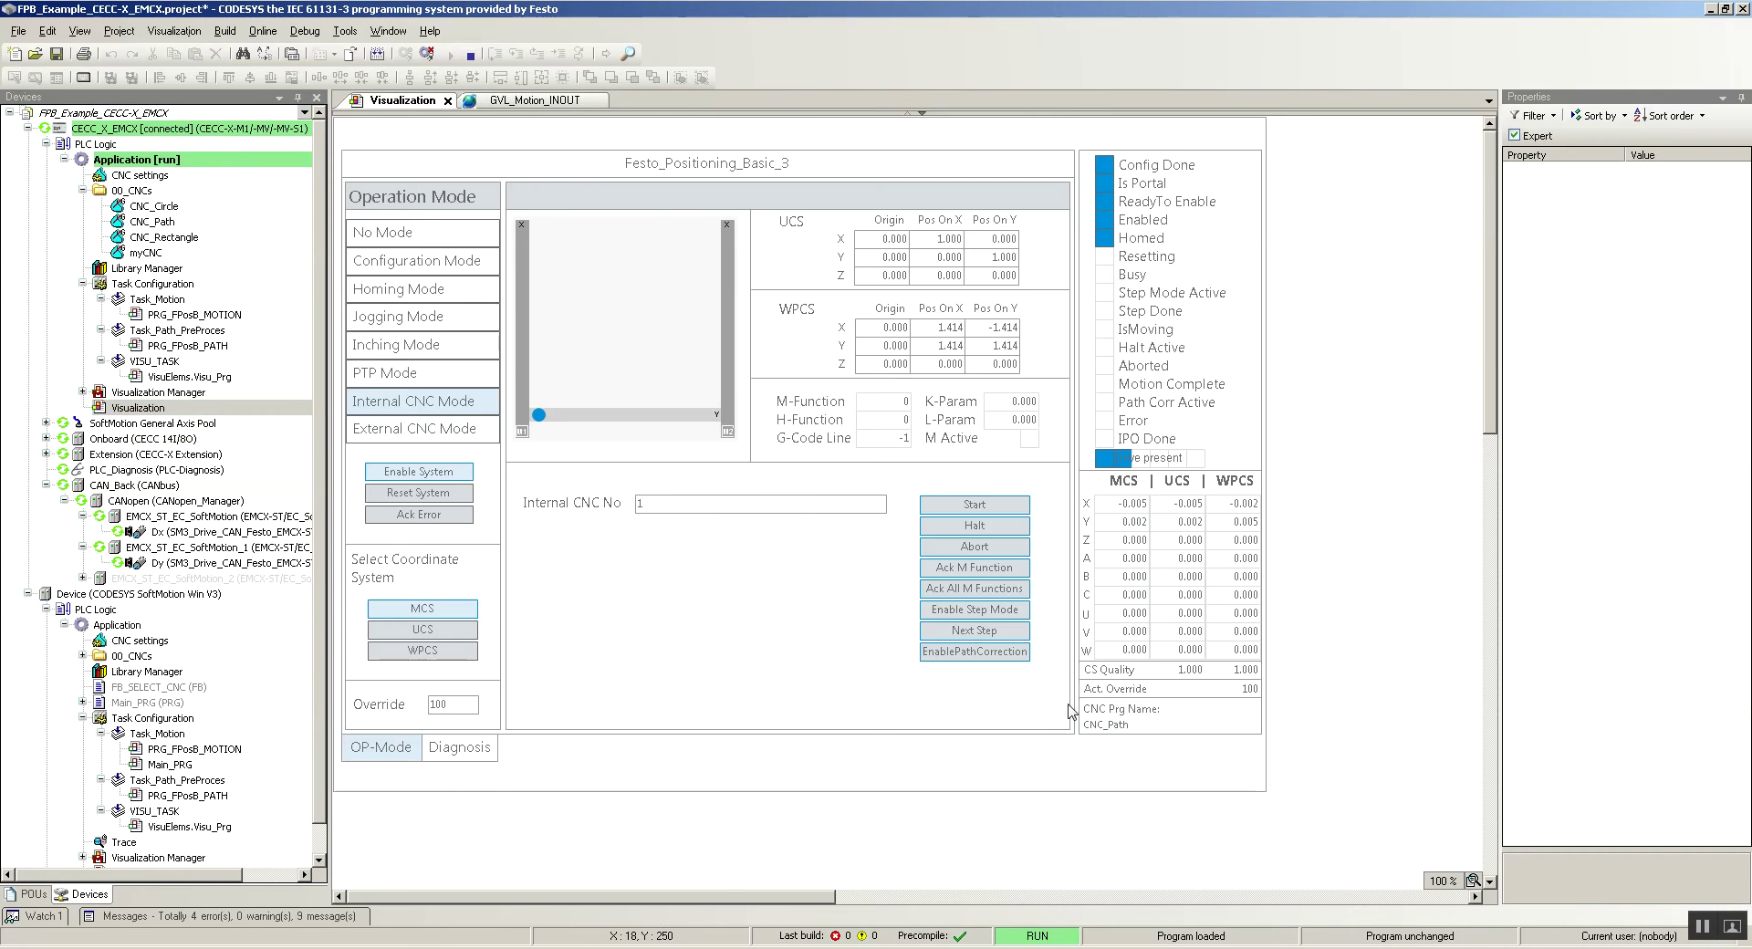
- Select the myCNC program with Internal CNC No 4 and run it twice on the gantry
{"action": "left_click", "coordinate": [697, 508]}
{"action": "type", "text": "4"}
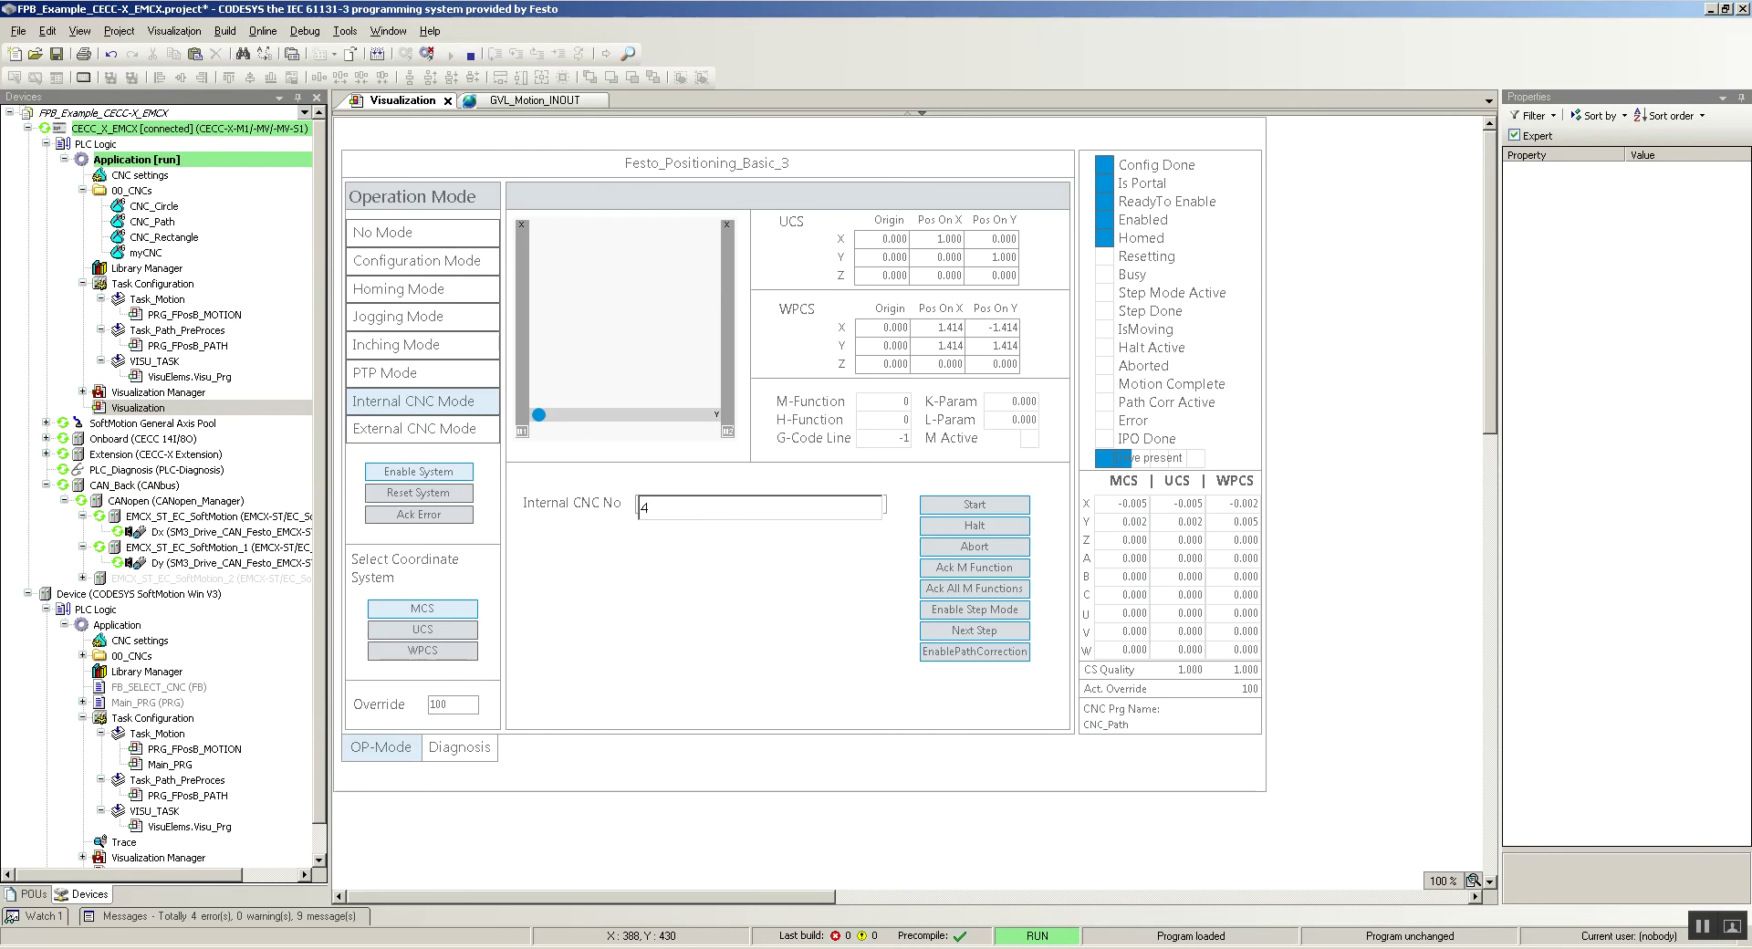
{"action": "key", "text": "Return"}
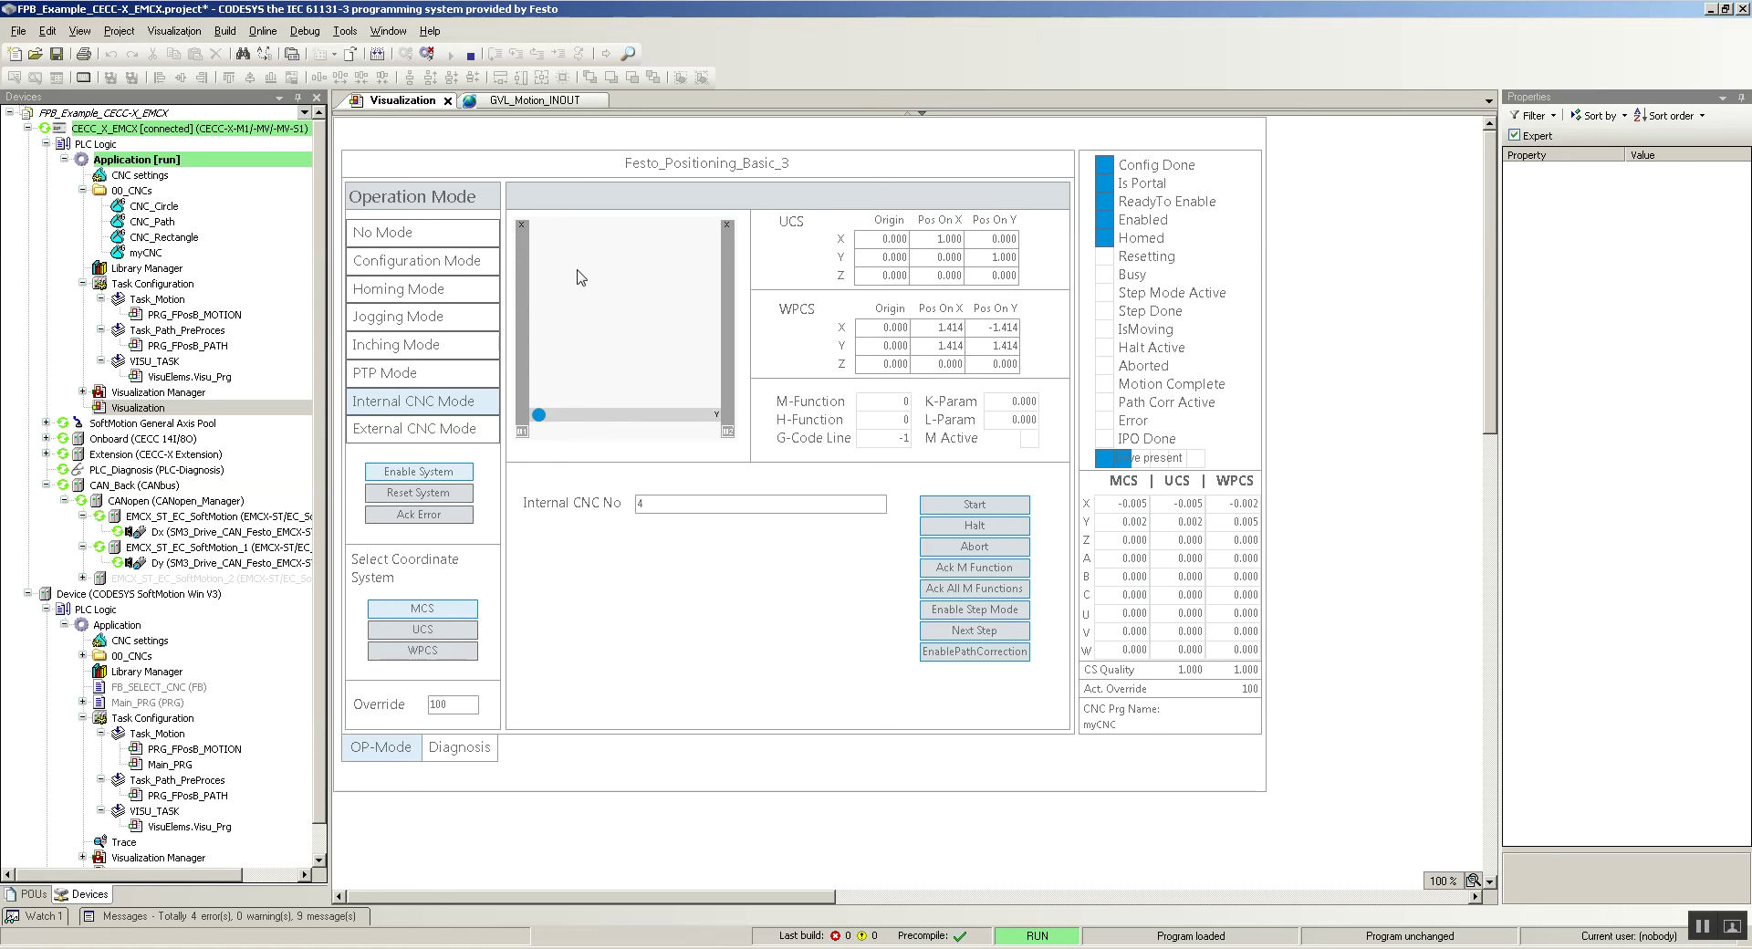
{"action": "left_click", "coordinate": [976, 505]}
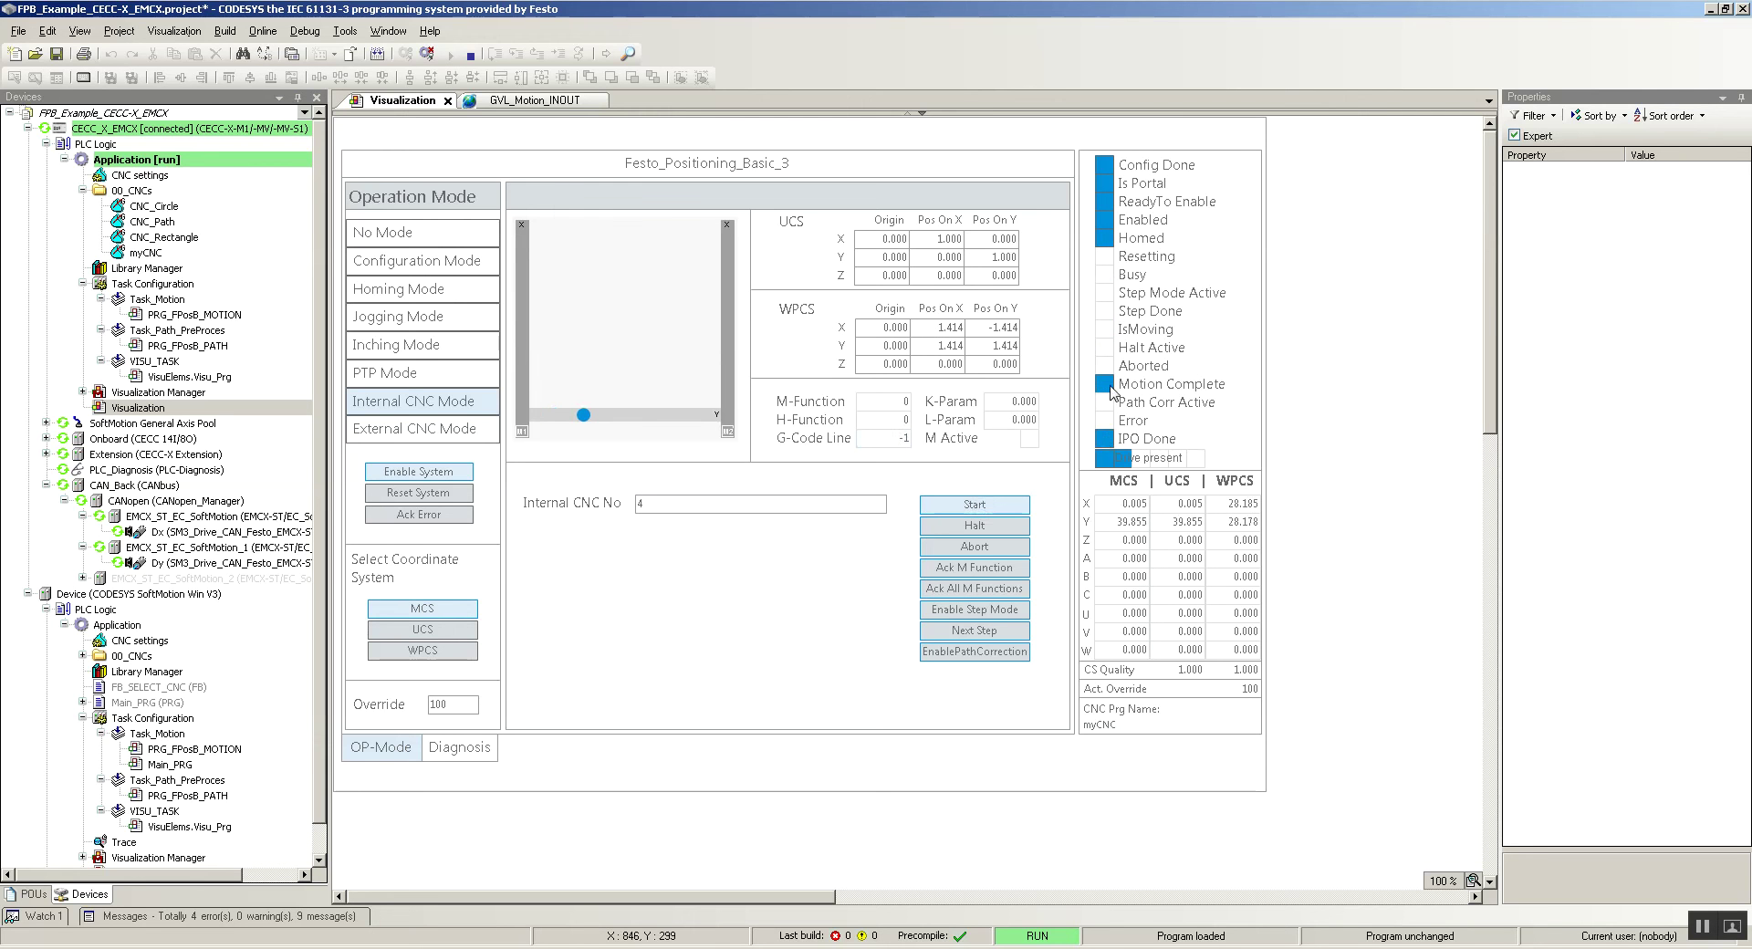
{"action": "left_click", "coordinate": [983, 509]}
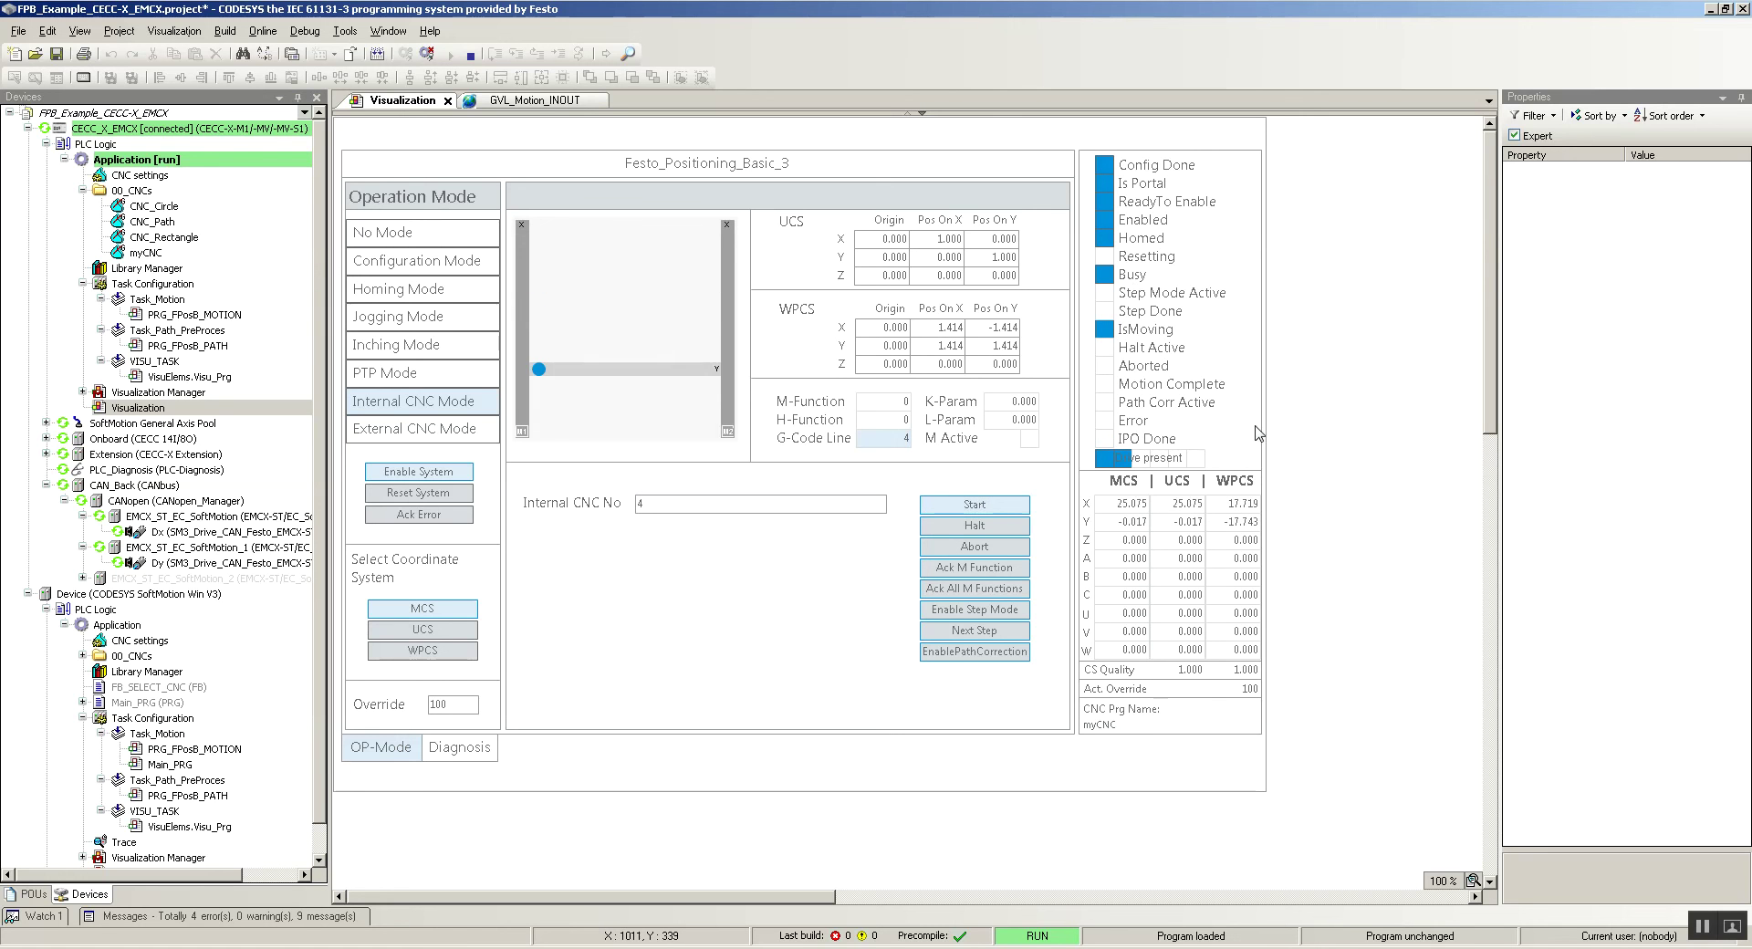
- Reset the CNC start command and log out from the CECC_X_EMCX controller
{"action": "left_click", "coordinate": [953, 505]}
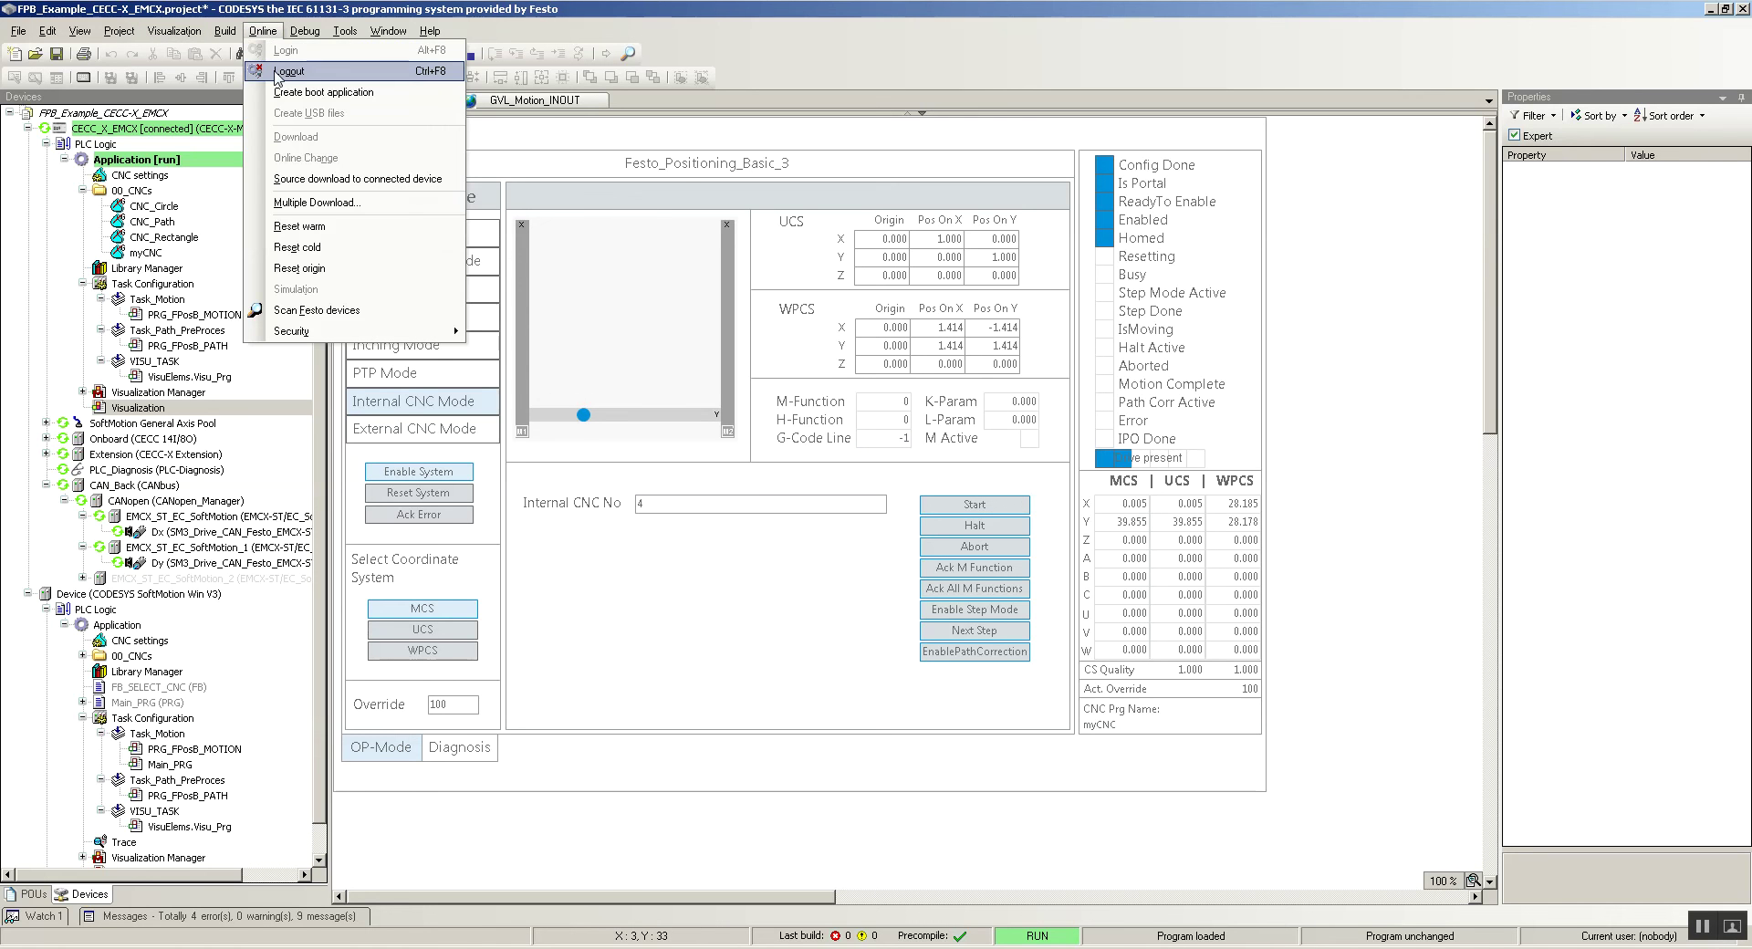
{"action": "left_click", "coordinate": [277, 73]}
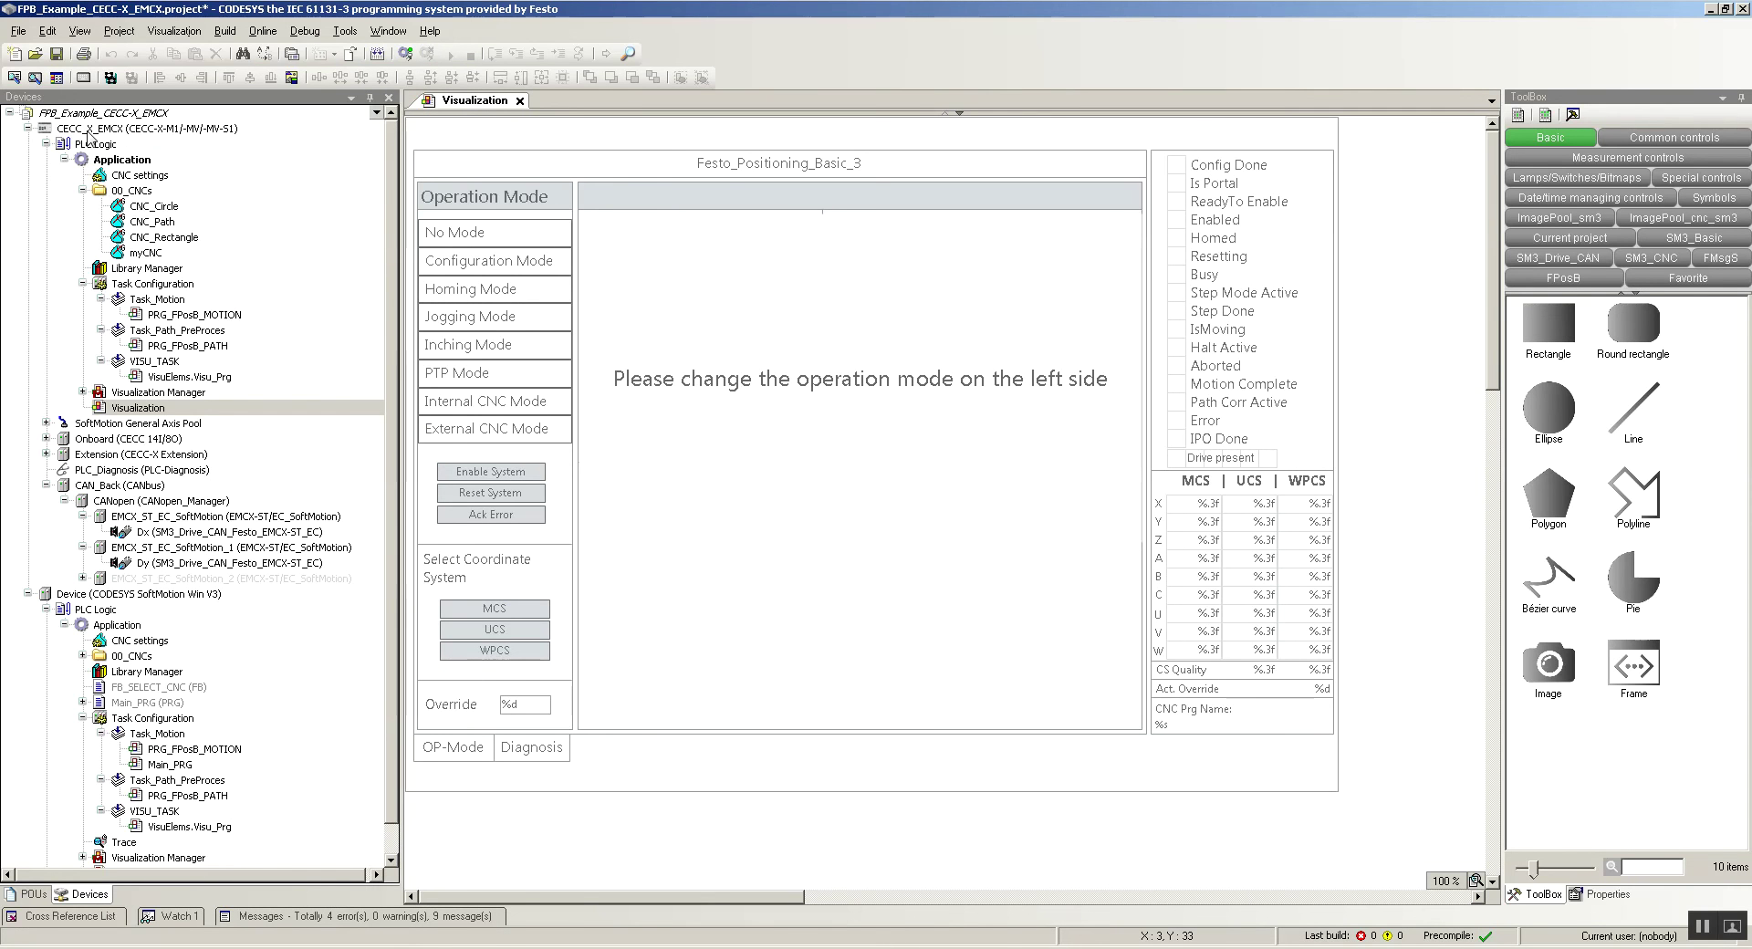
- Append an Ethernet adapter from the EtherNet/IP fieldbus category to the CECC_X_EMCX controller
{"action": "right_click", "coordinate": [89, 130]}
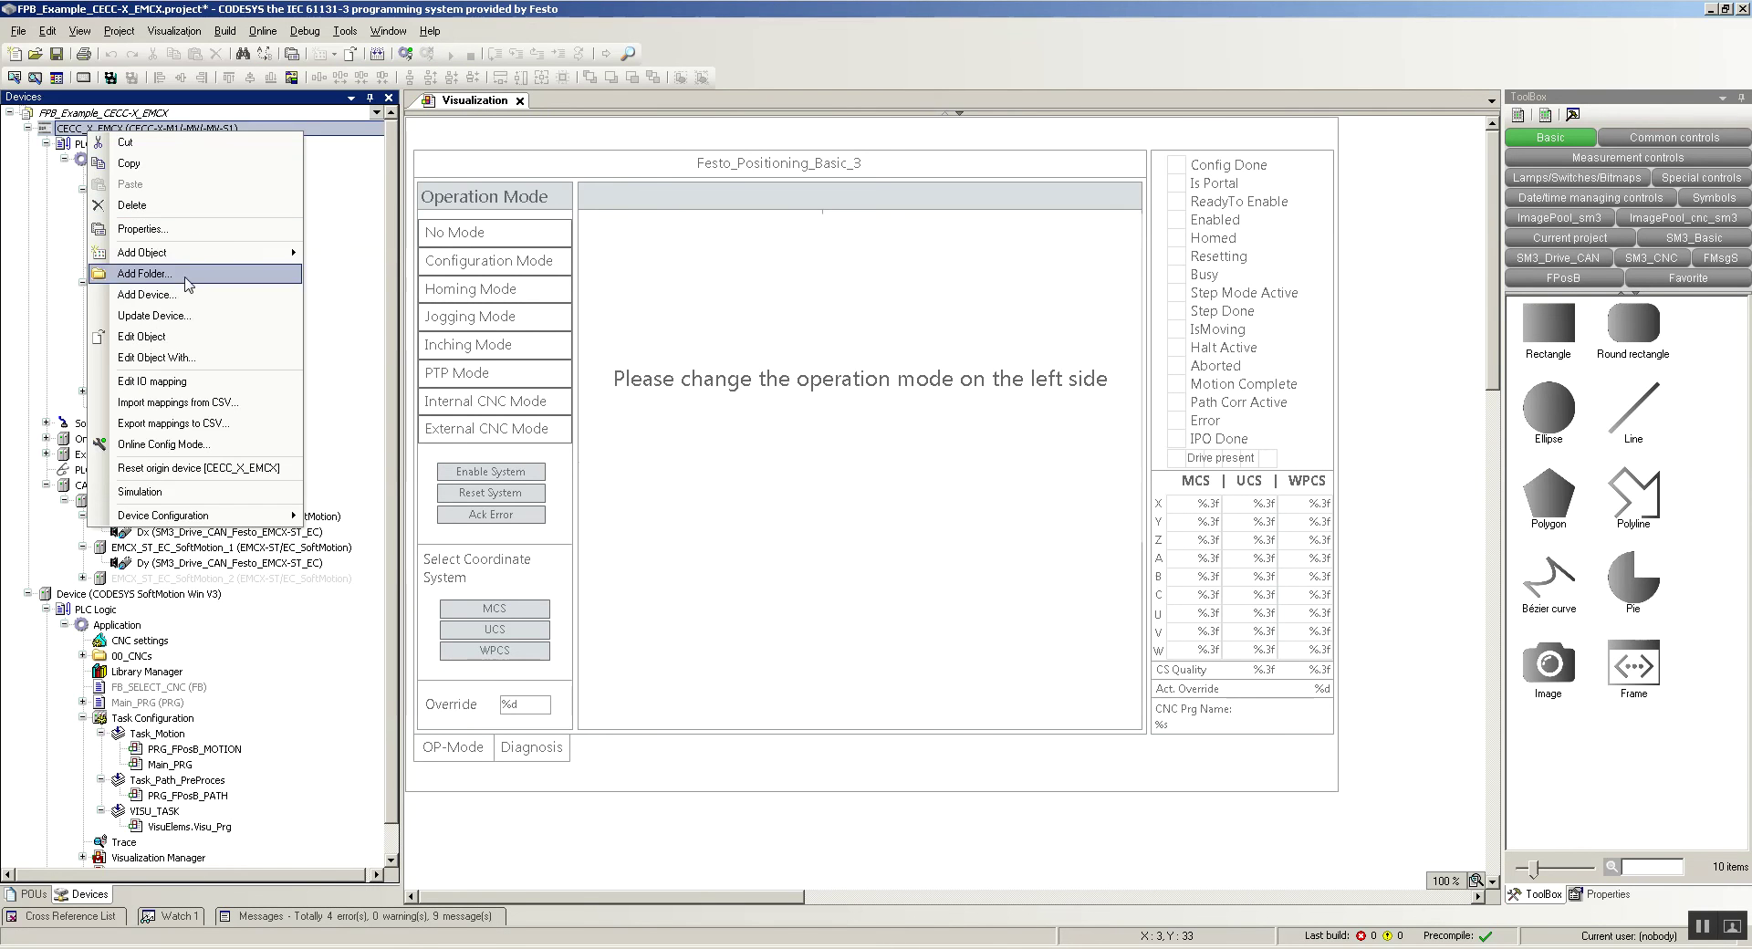
{"action": "left_click", "coordinate": [82, 129]}
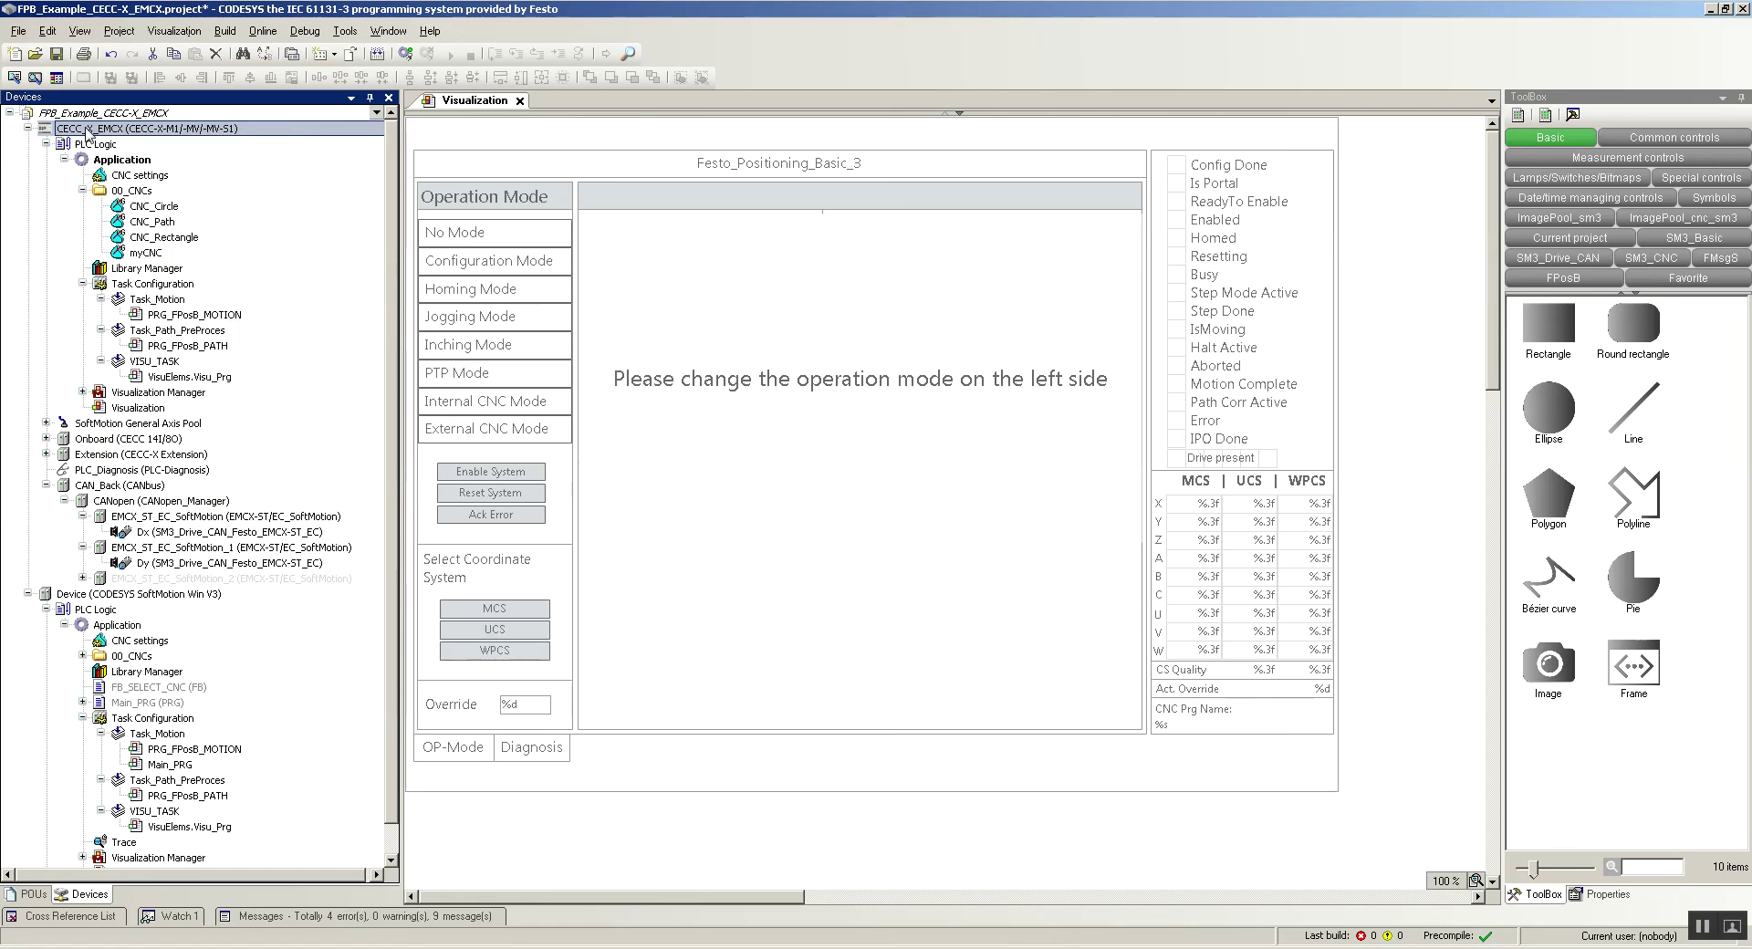
{"action": "right_click", "coordinate": [85, 128]}
{"action": "left_click", "coordinate": [169, 291]}
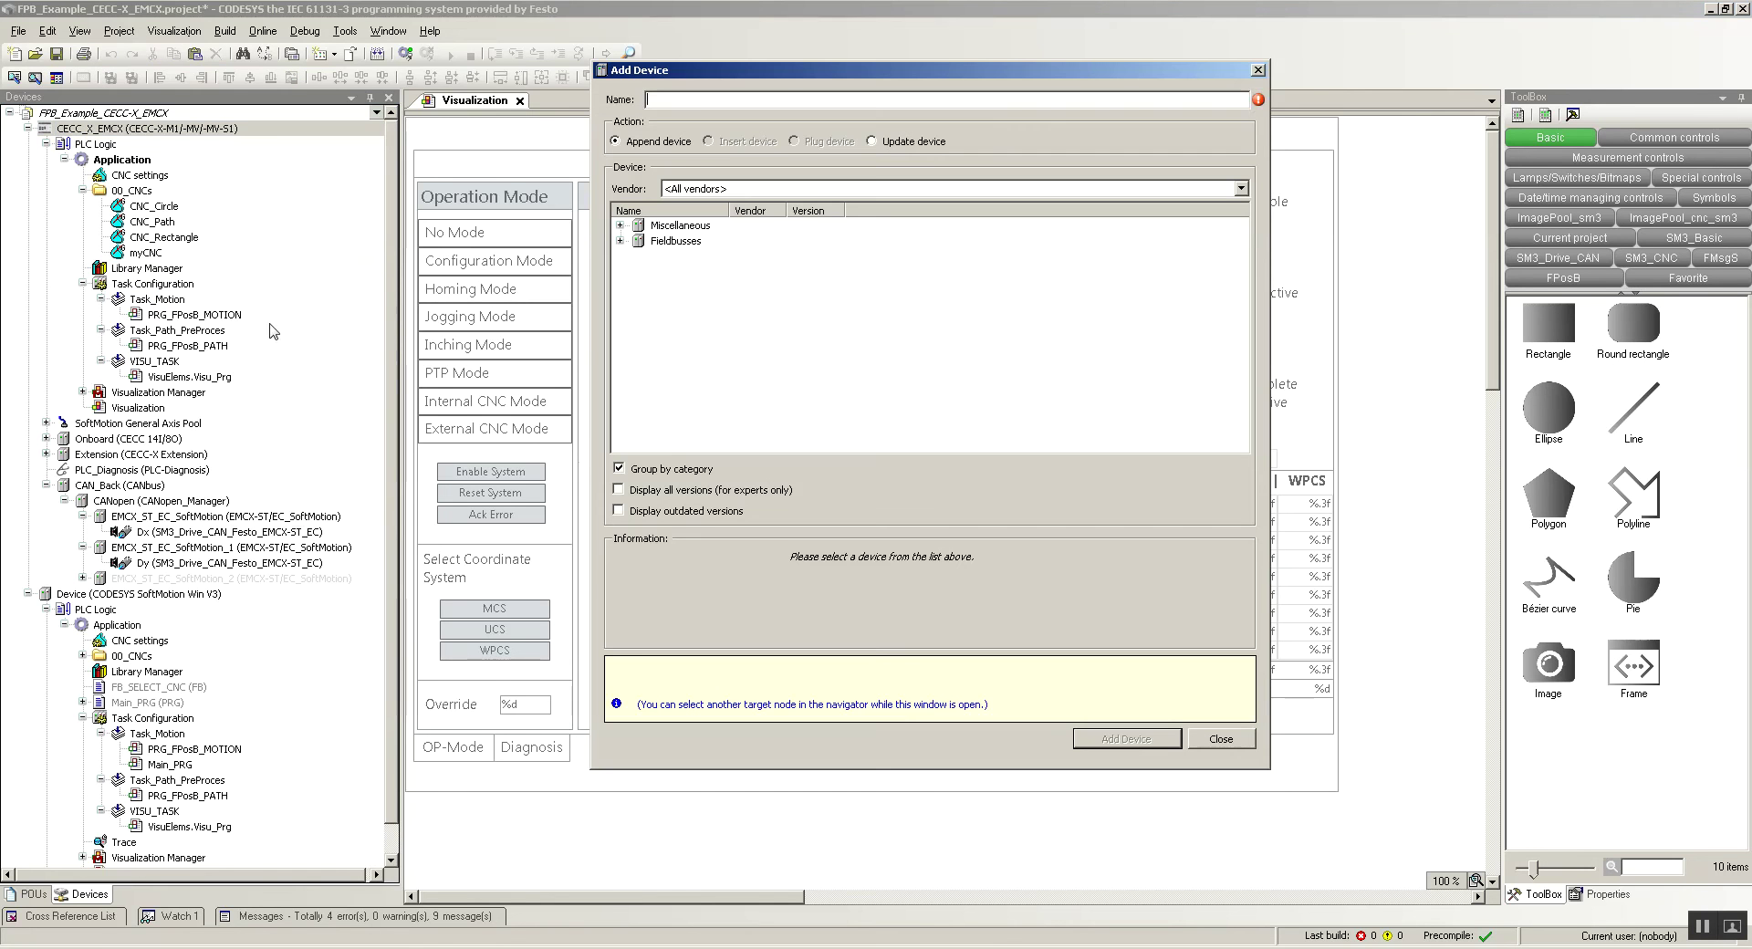
{"action": "left_click", "coordinate": [621, 241]}
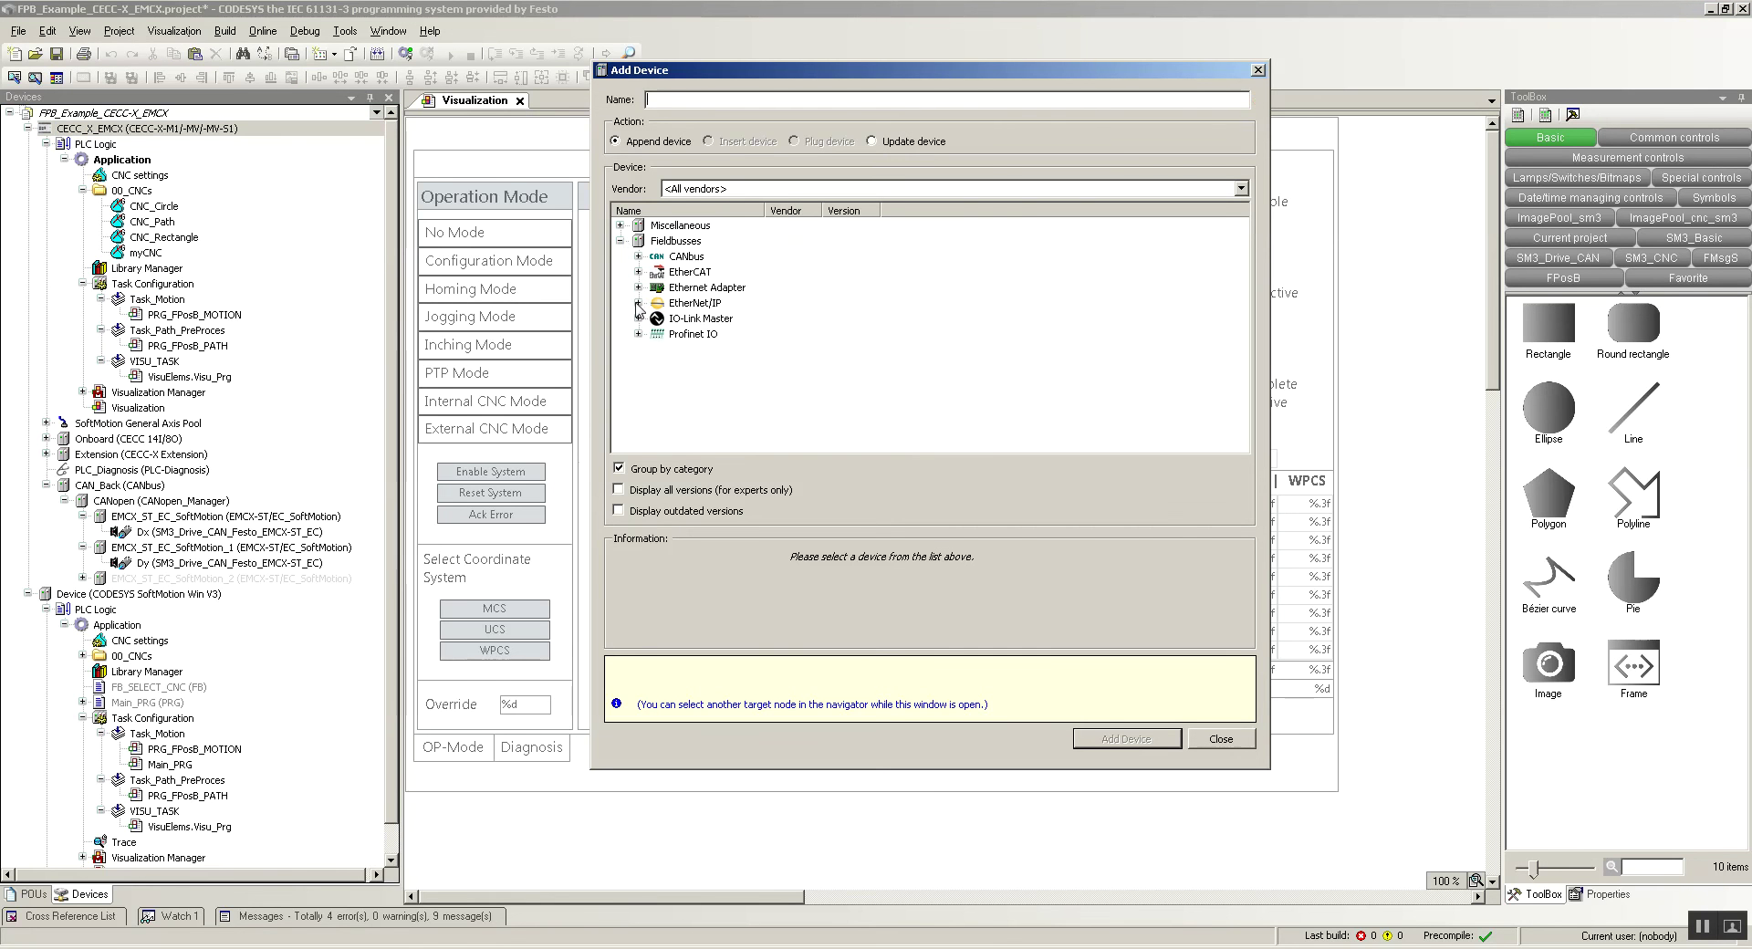
{"action": "left_click", "coordinate": [638, 302]}
{"action": "left_click", "coordinate": [730, 336]}
{"action": "double_click", "coordinate": [730, 336]}
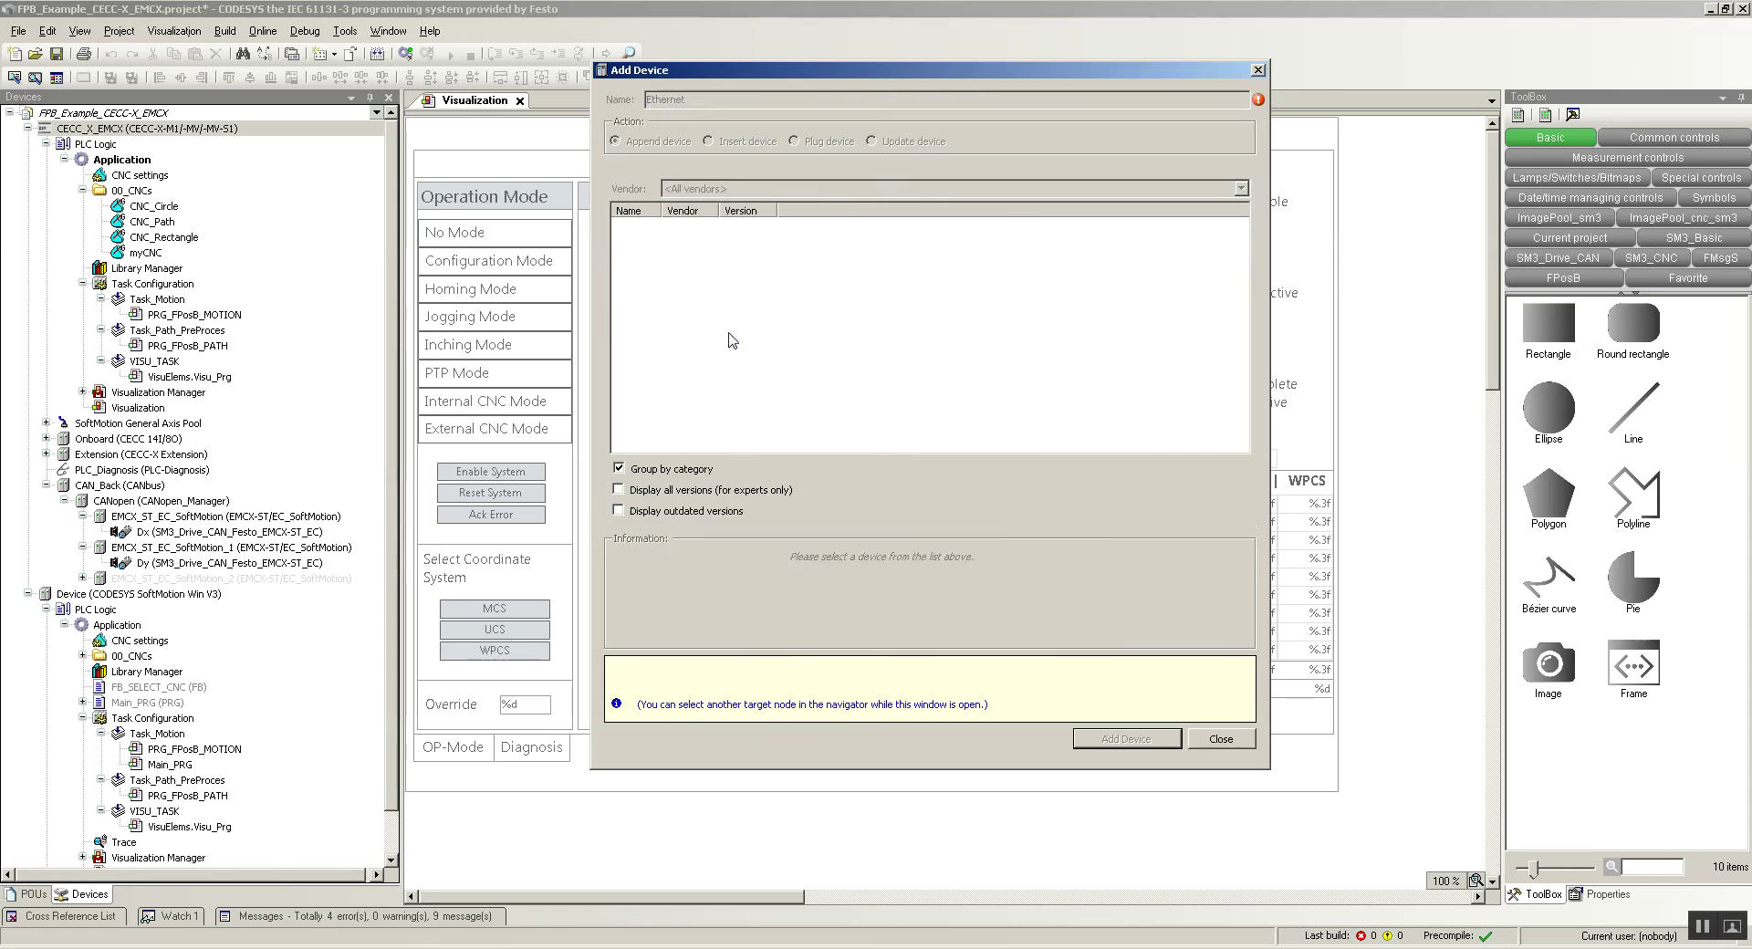
{"action": "left_click", "coordinate": [1221, 739]}
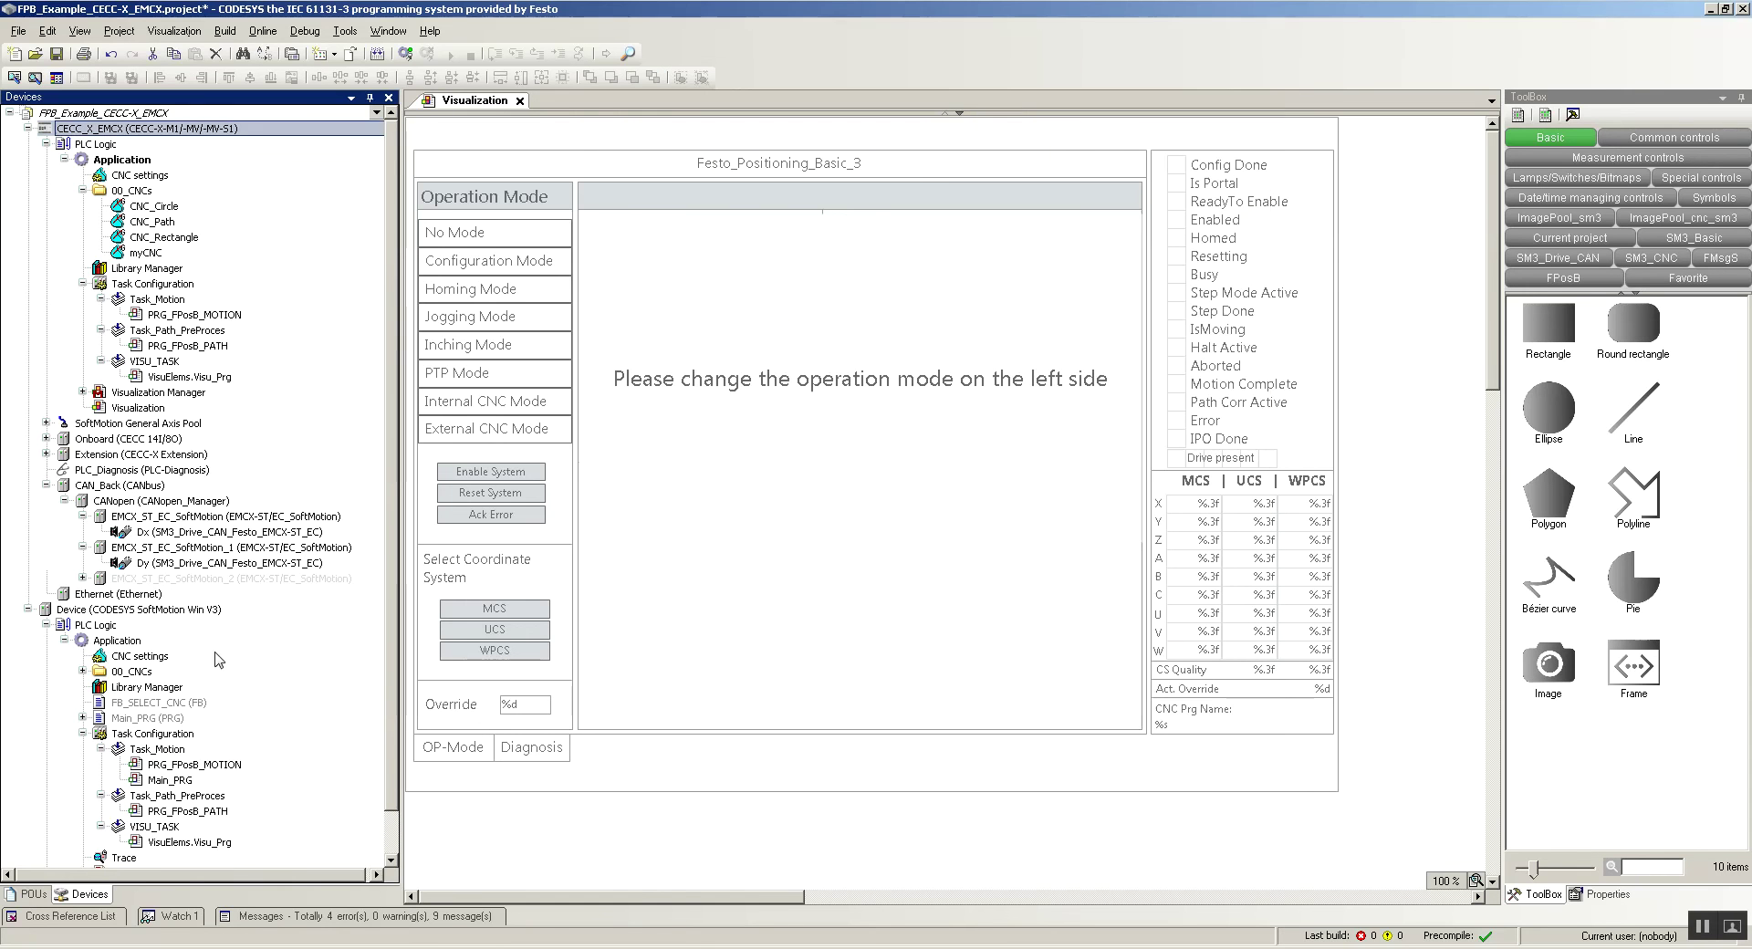
- Append an EtherNet/IP Adapter, version 3.5.7.70, beneath the controller's Ethernet device
{"action": "left_click", "coordinate": [104, 595]}
{"action": "right_click", "coordinate": [105, 602]}
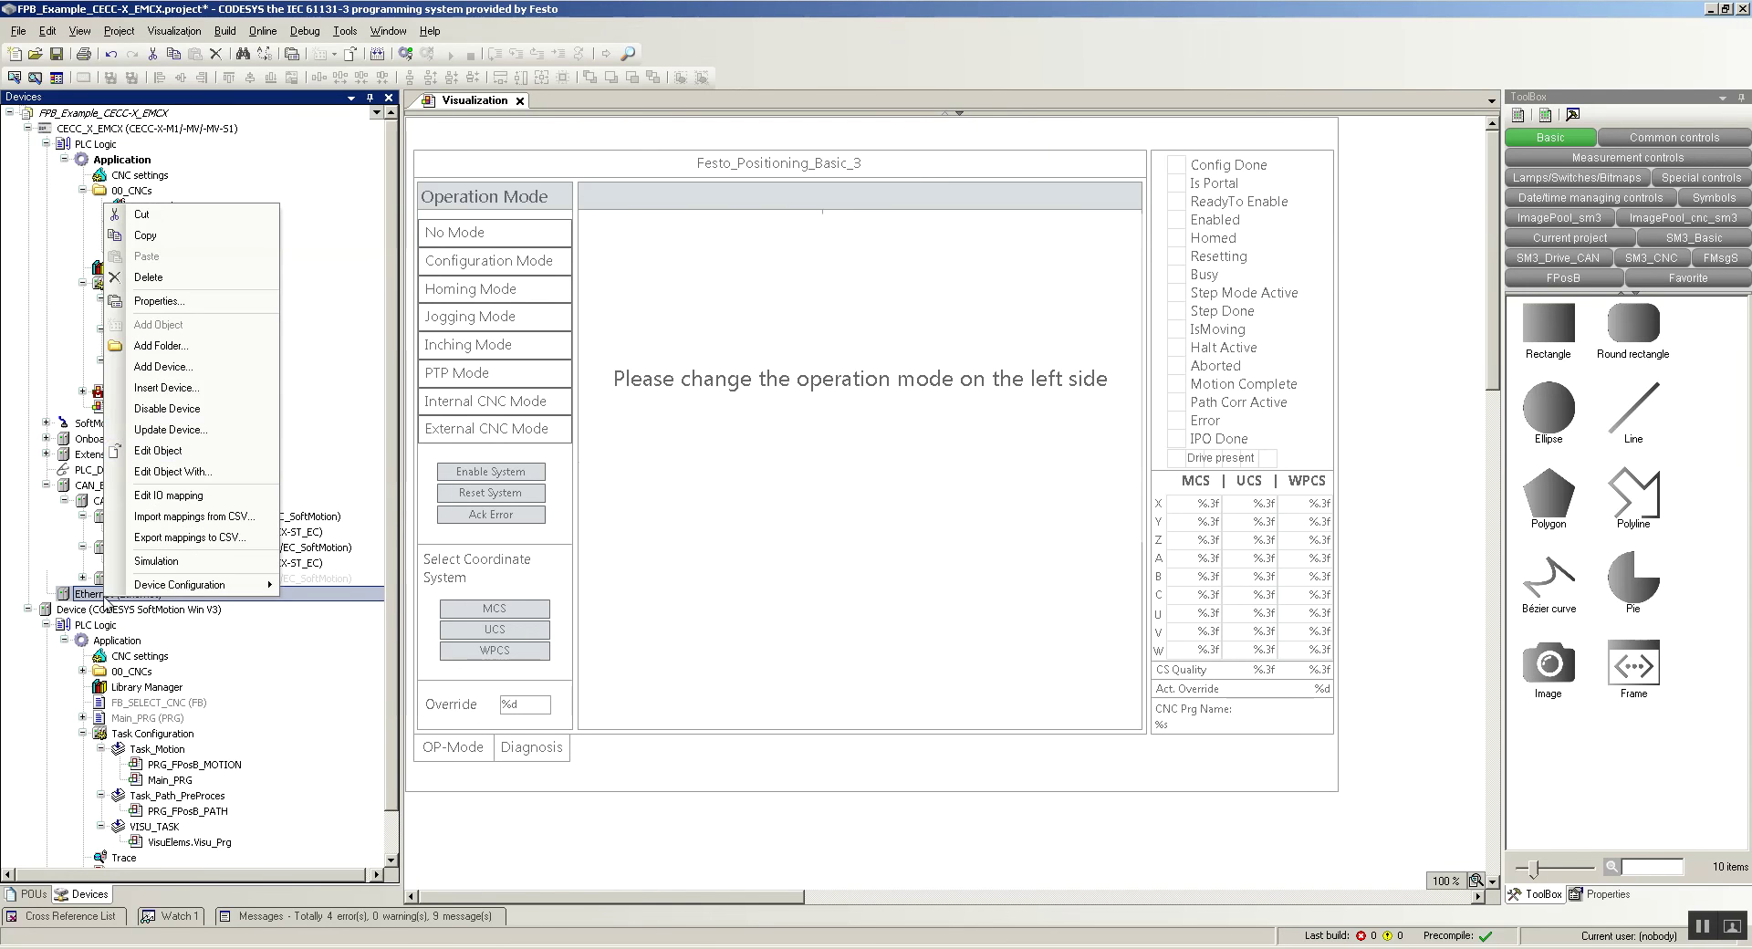
{"action": "left_click", "coordinate": [162, 366]}
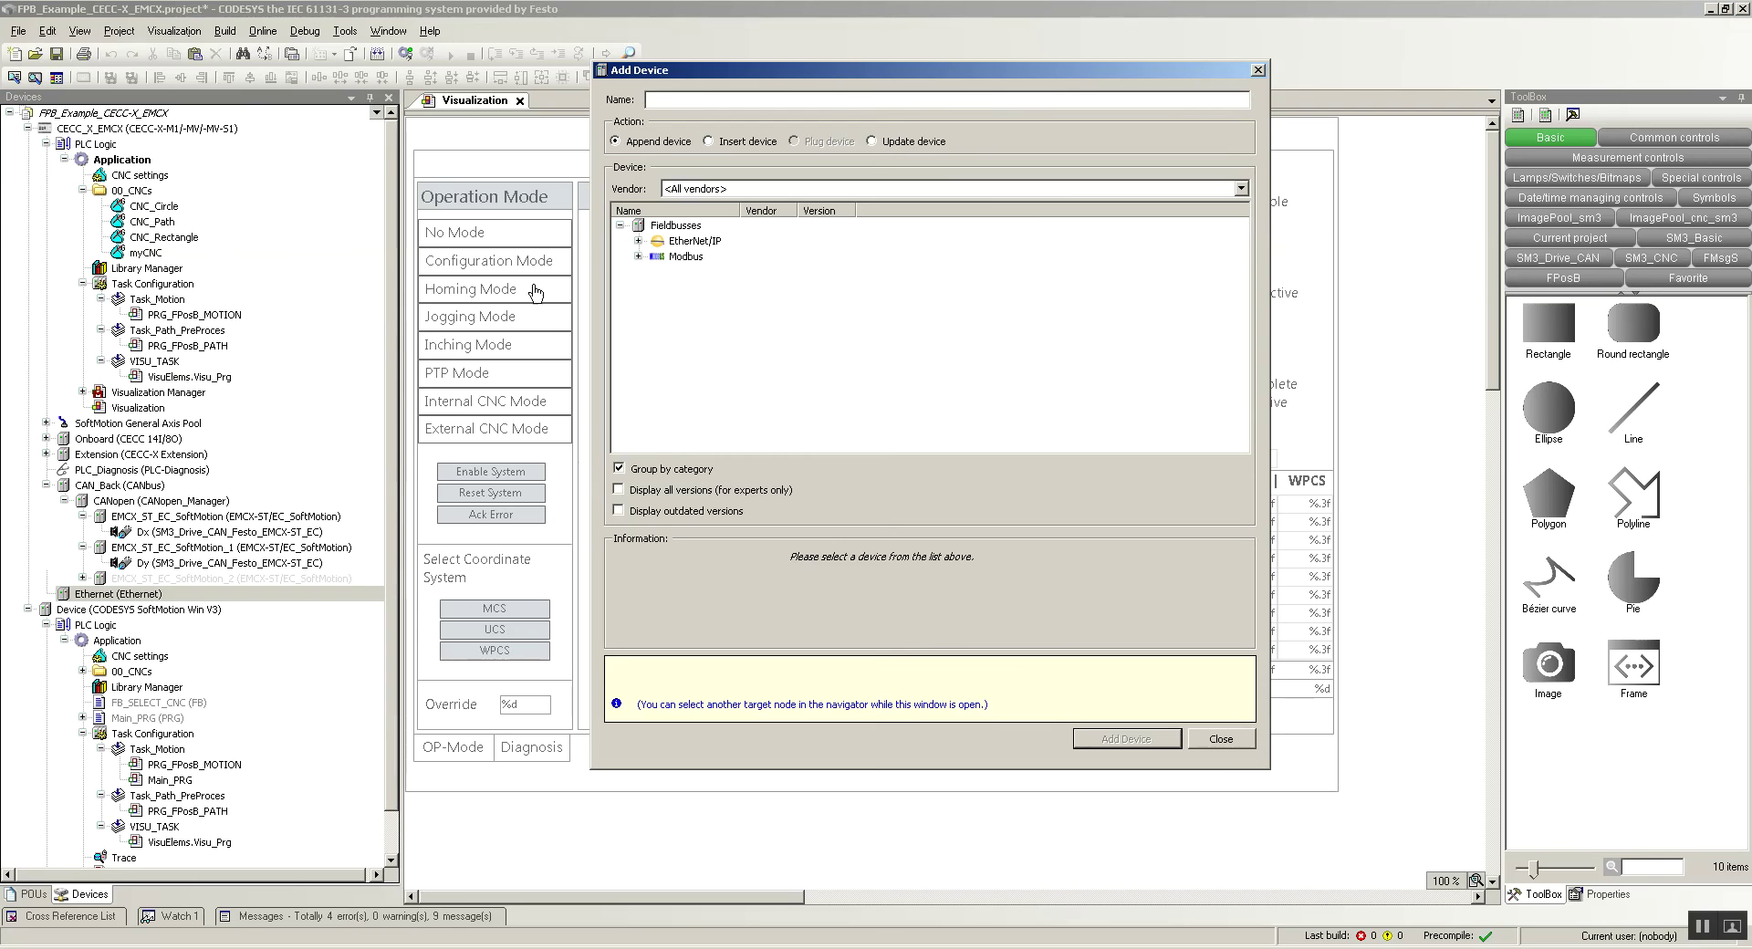
{"action": "left_click", "coordinate": [639, 240]}
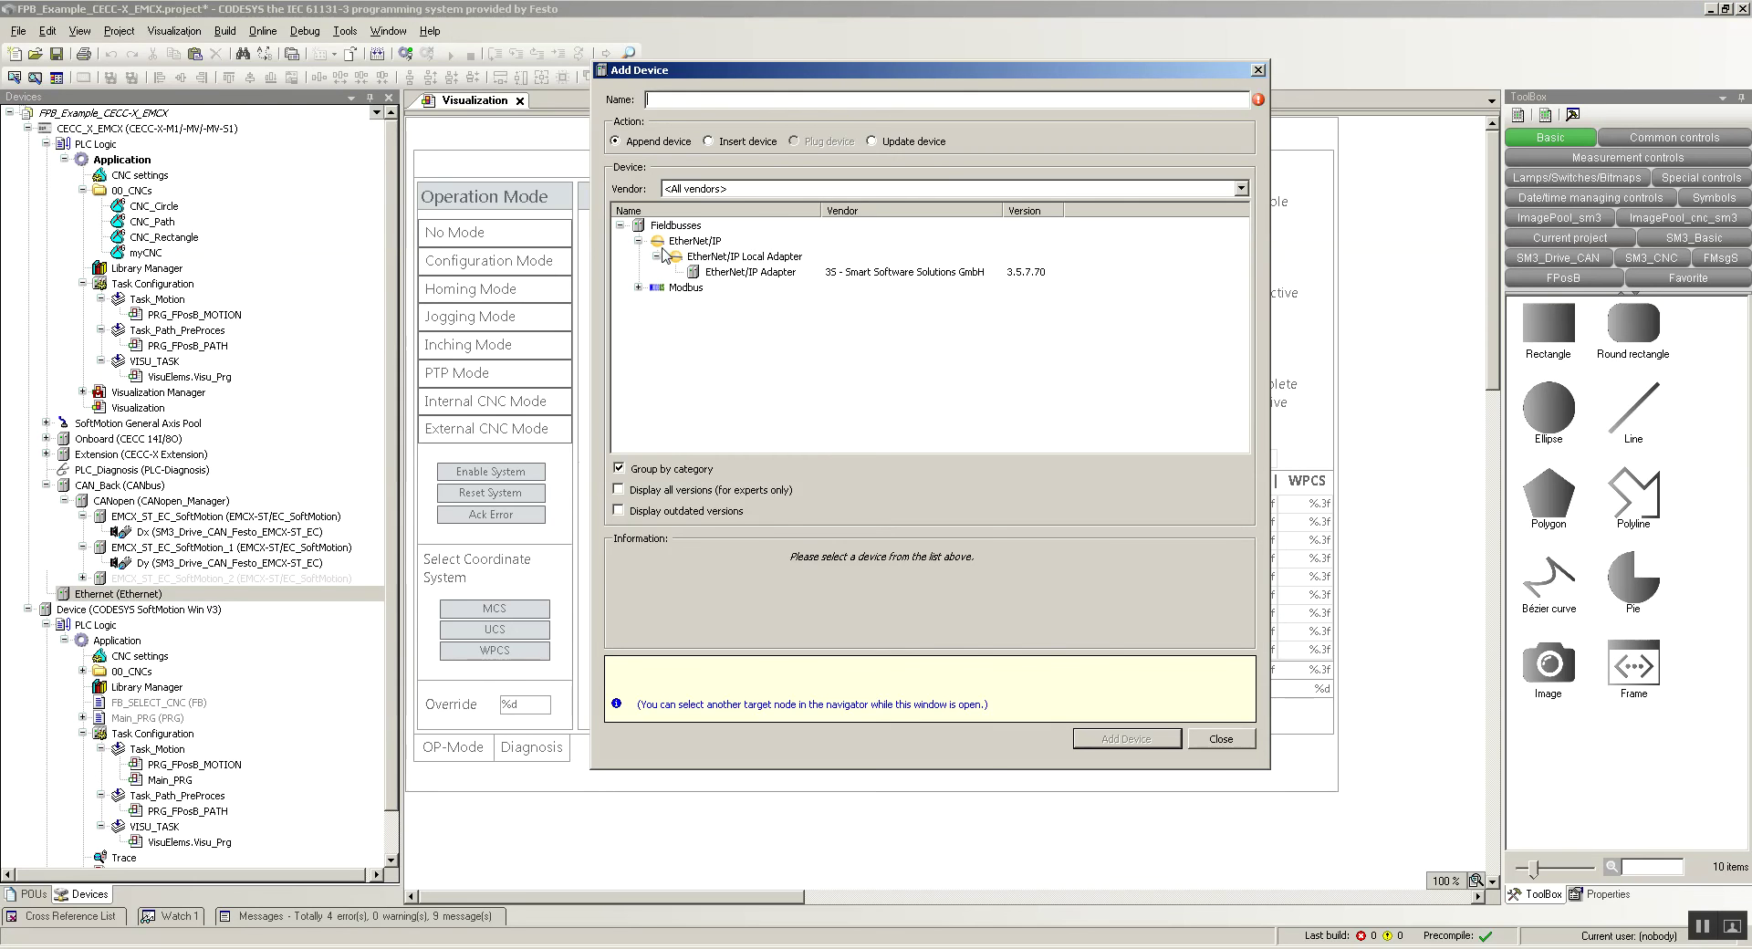
{"action": "left_click", "coordinate": [747, 274]}
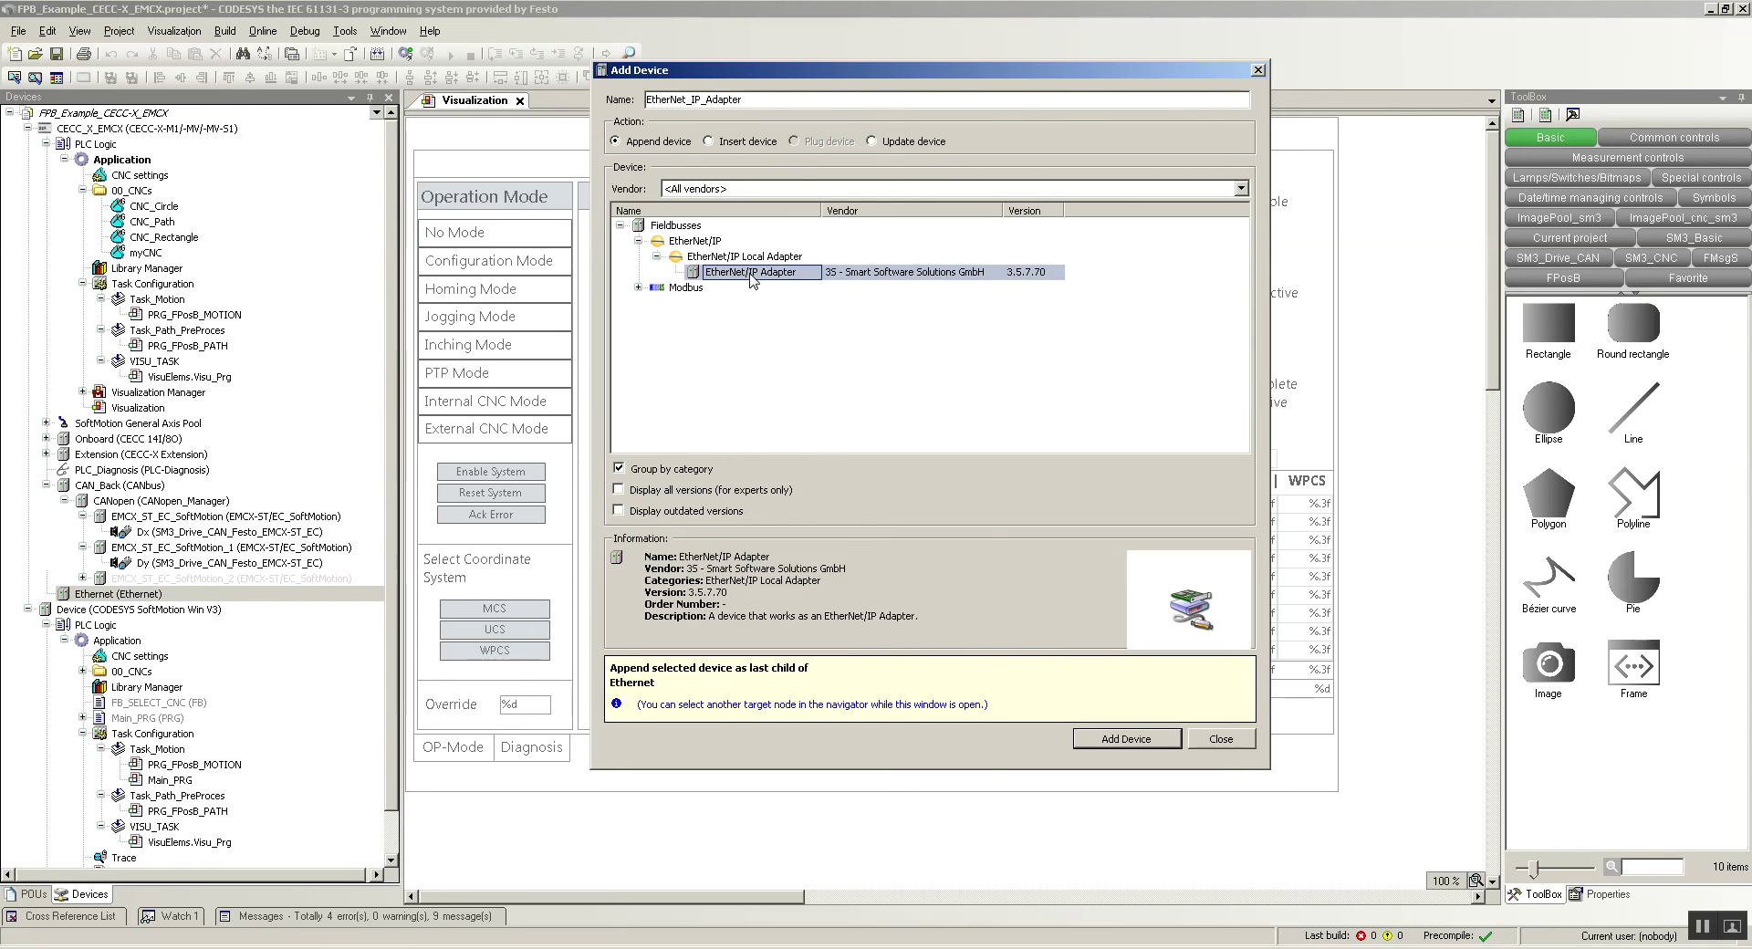
{"action": "left_click", "coordinate": [1127, 739]}
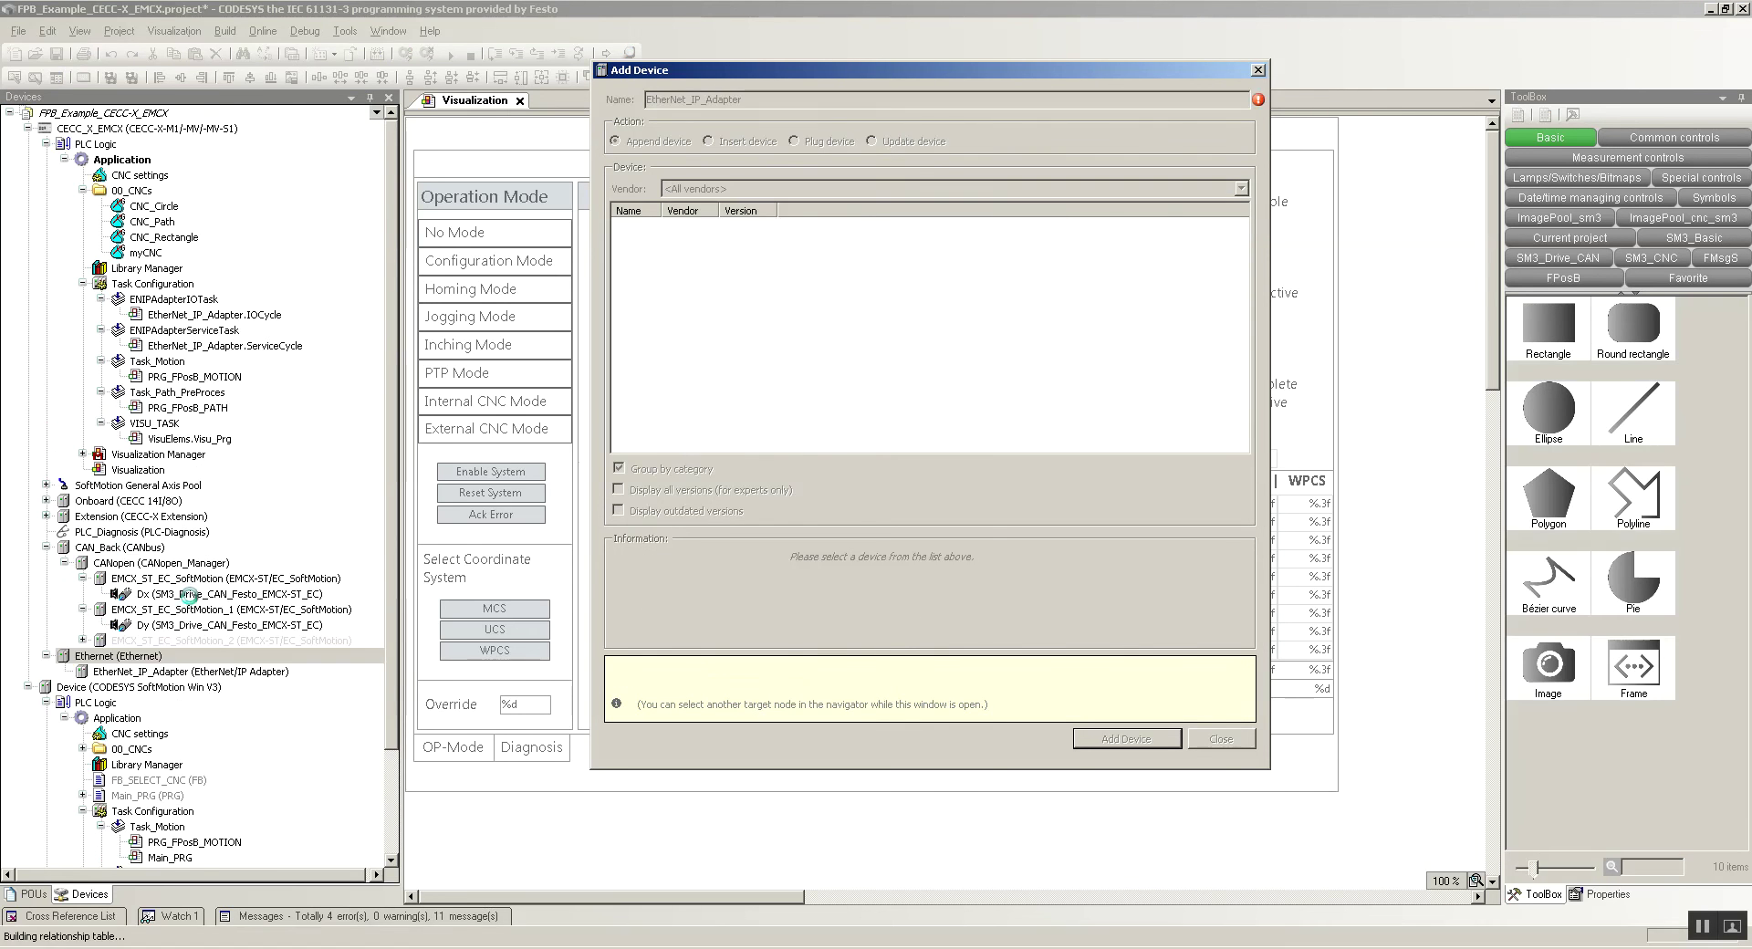
{"action": "left_click", "coordinate": [1218, 741]}
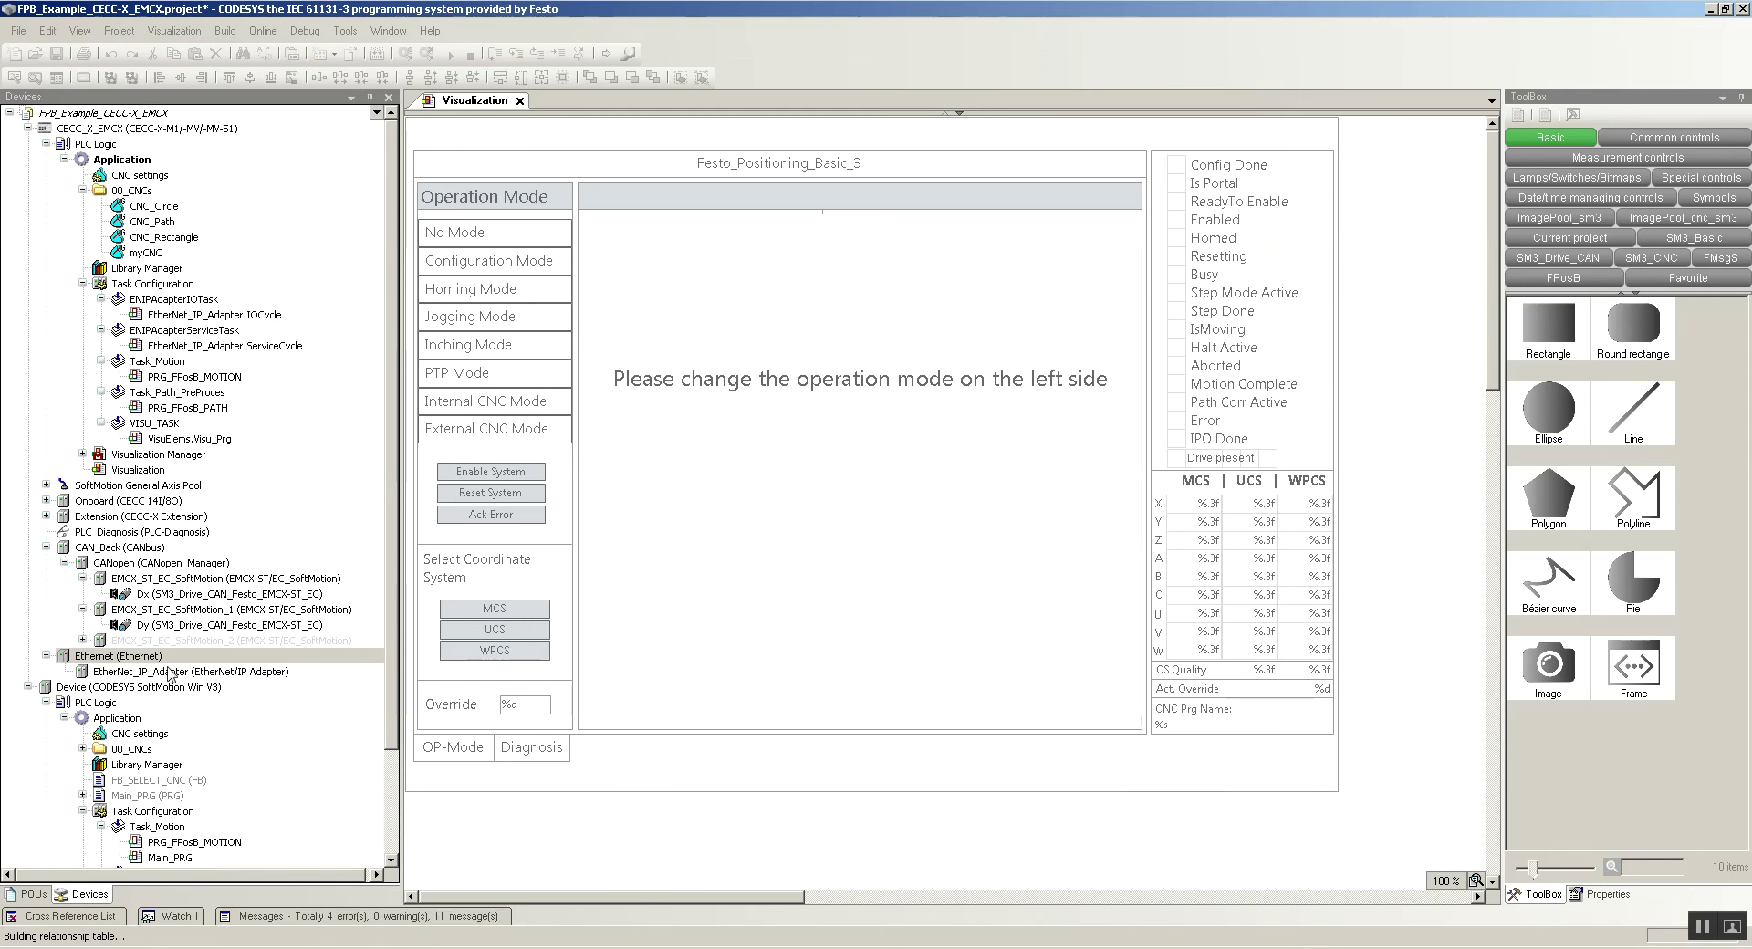
- Assign the controller's eth0 network interface with IP address 192.168.1.2 to the Ethernet device
{"action": "left_click", "coordinate": [169, 674]}
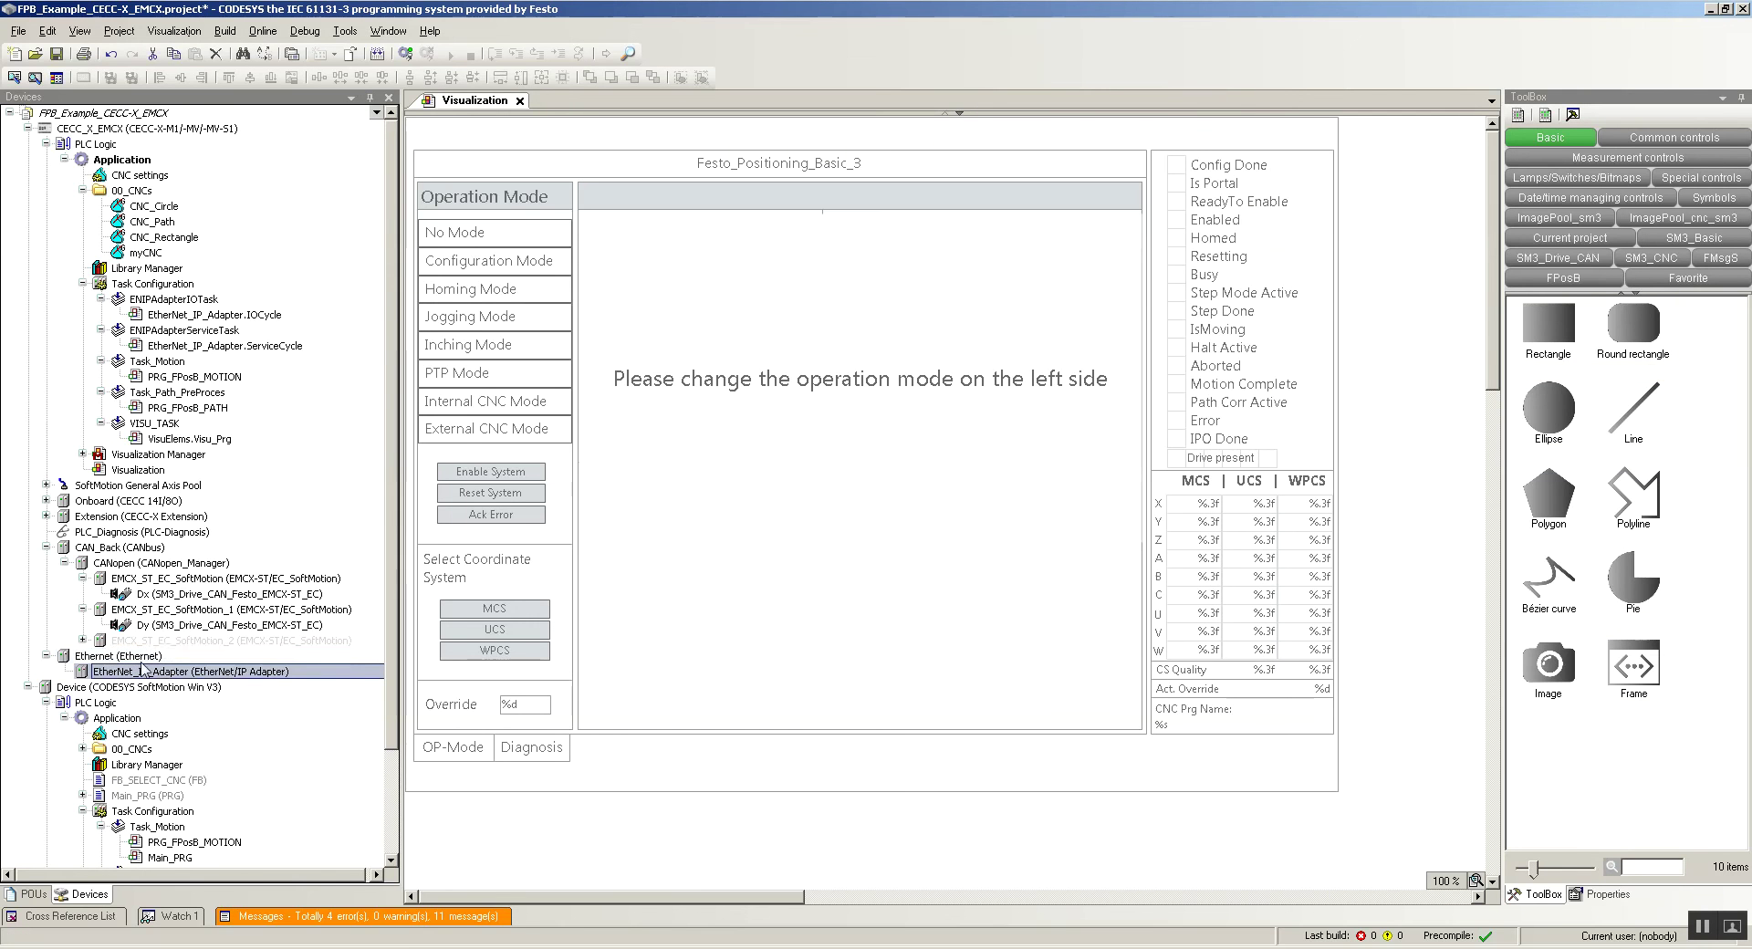
{"action": "double_click", "coordinate": [139, 657]}
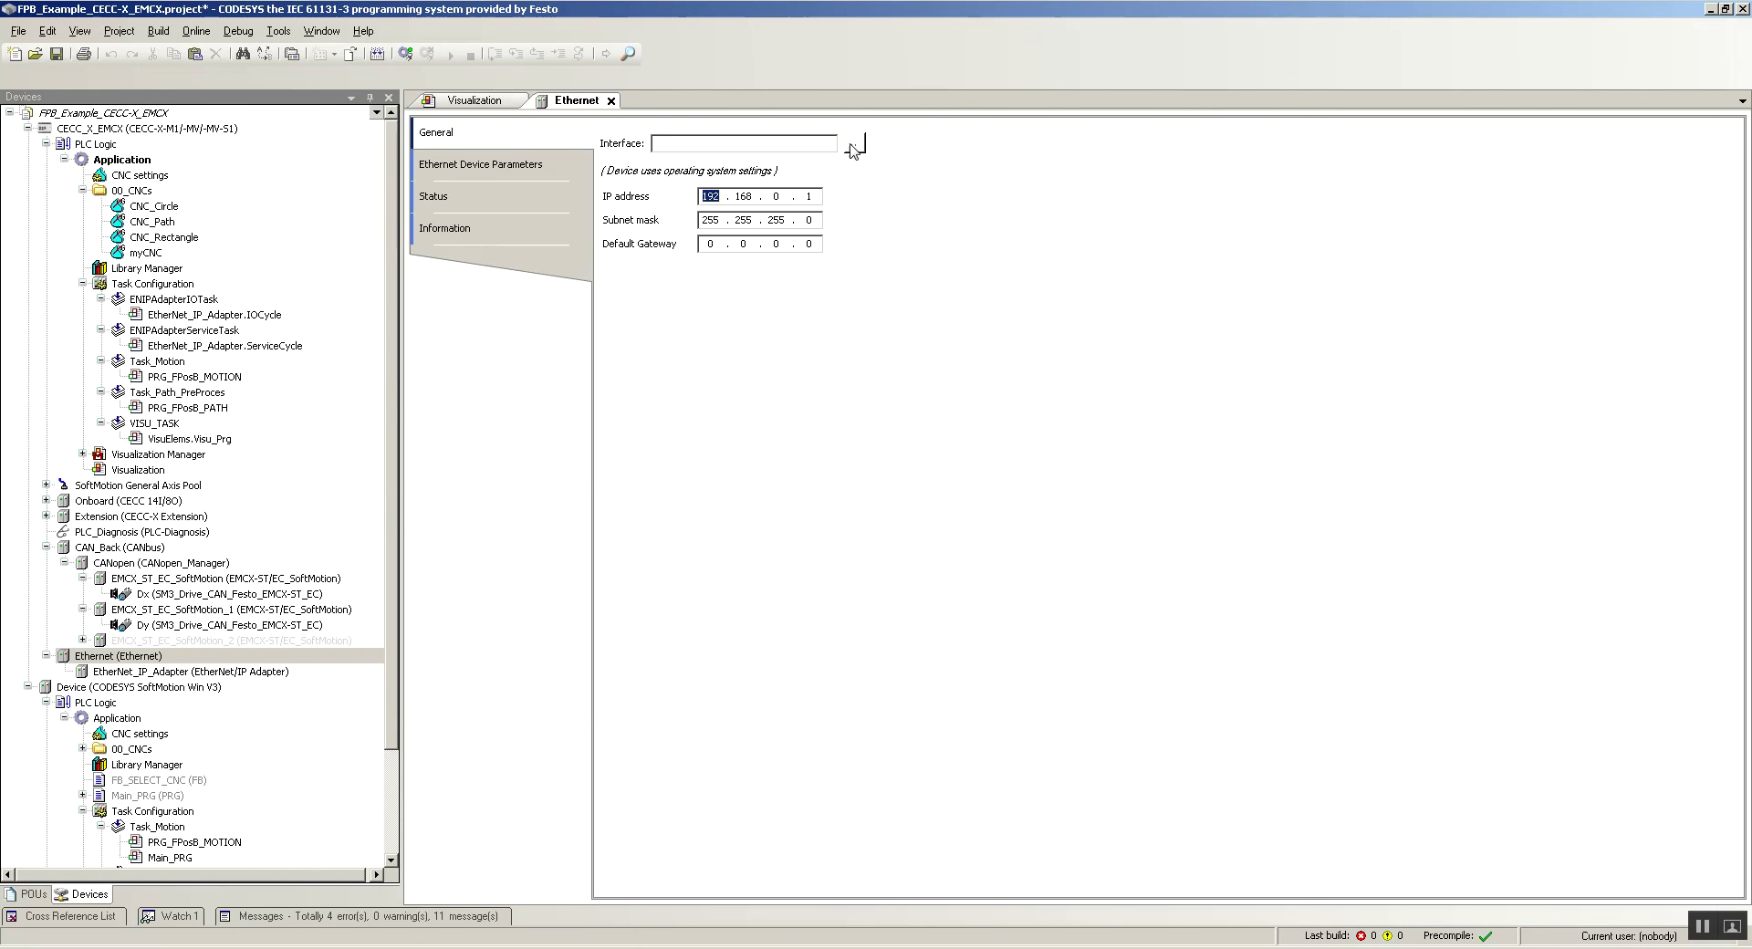
{"action": "left_click", "coordinate": [853, 144]}
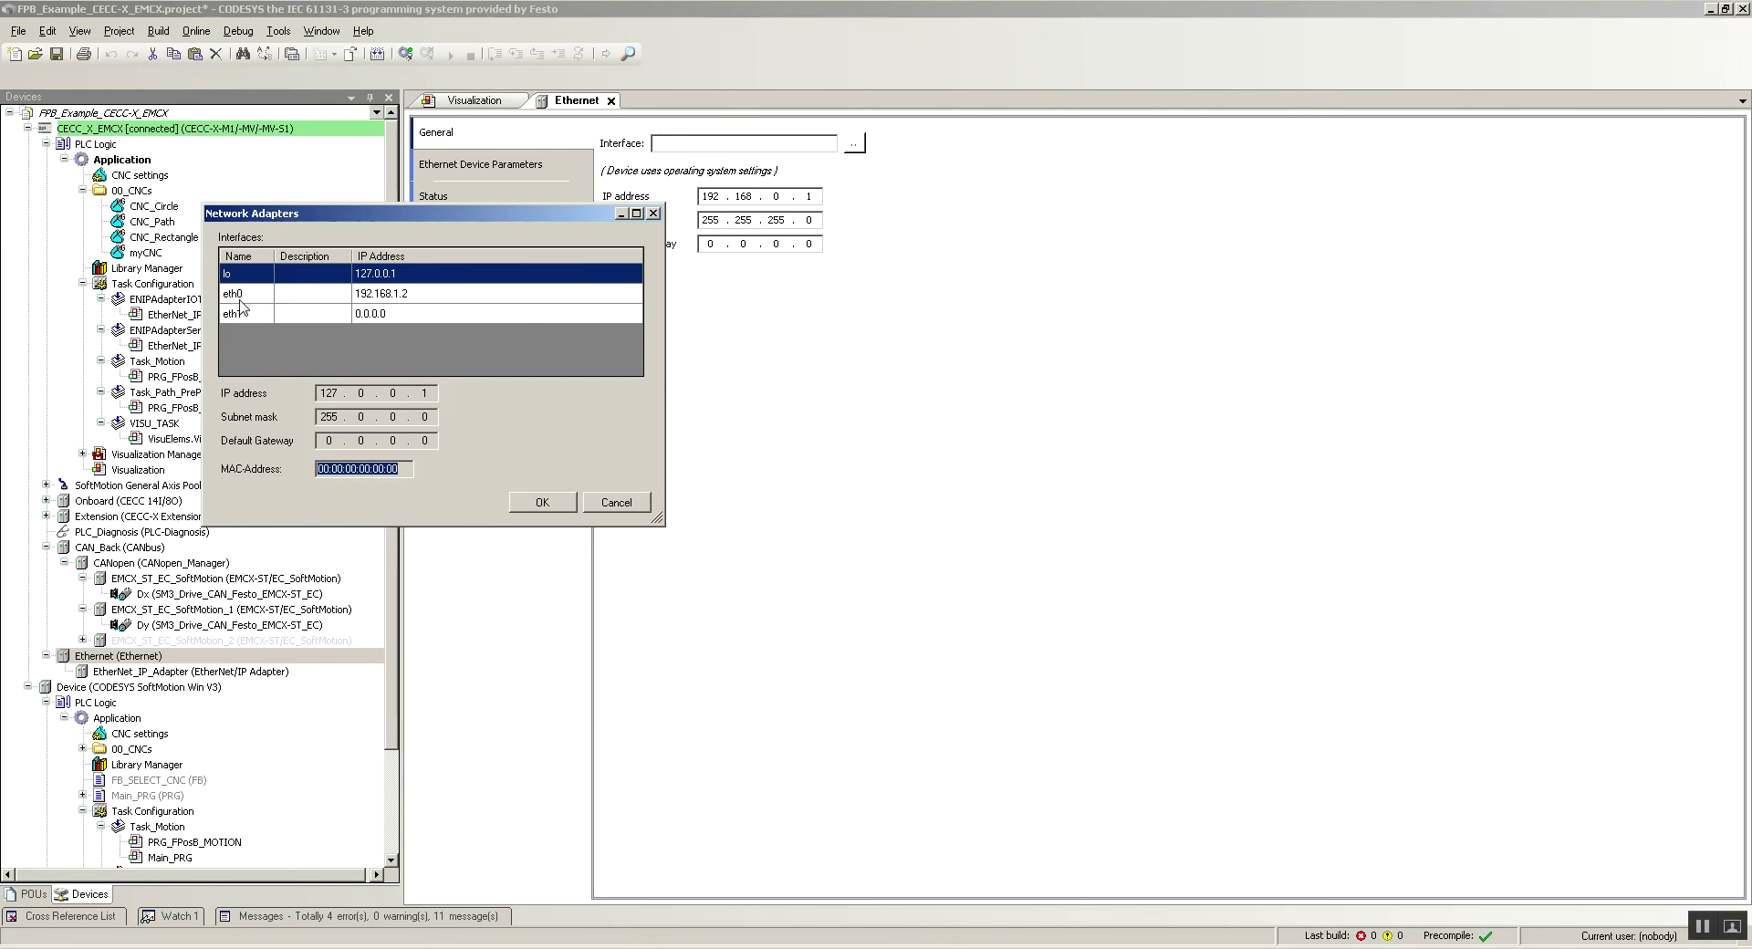
{"action": "left_click", "coordinate": [394, 294]}
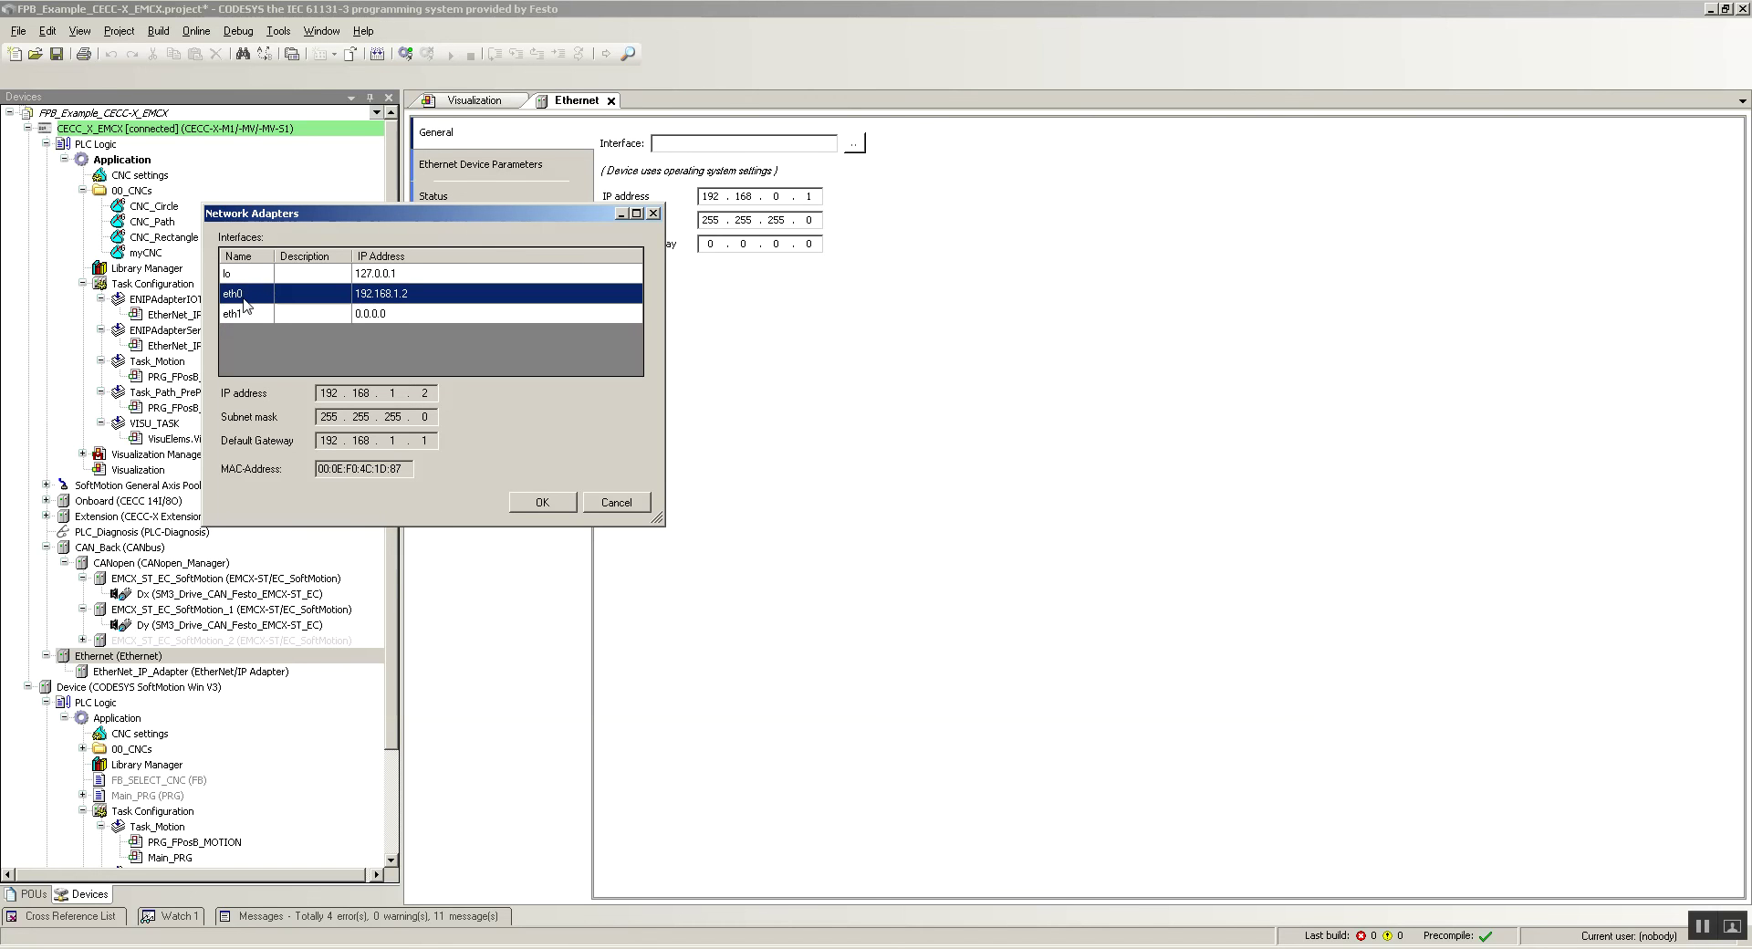
{"action": "left_click", "coordinate": [565, 503]}
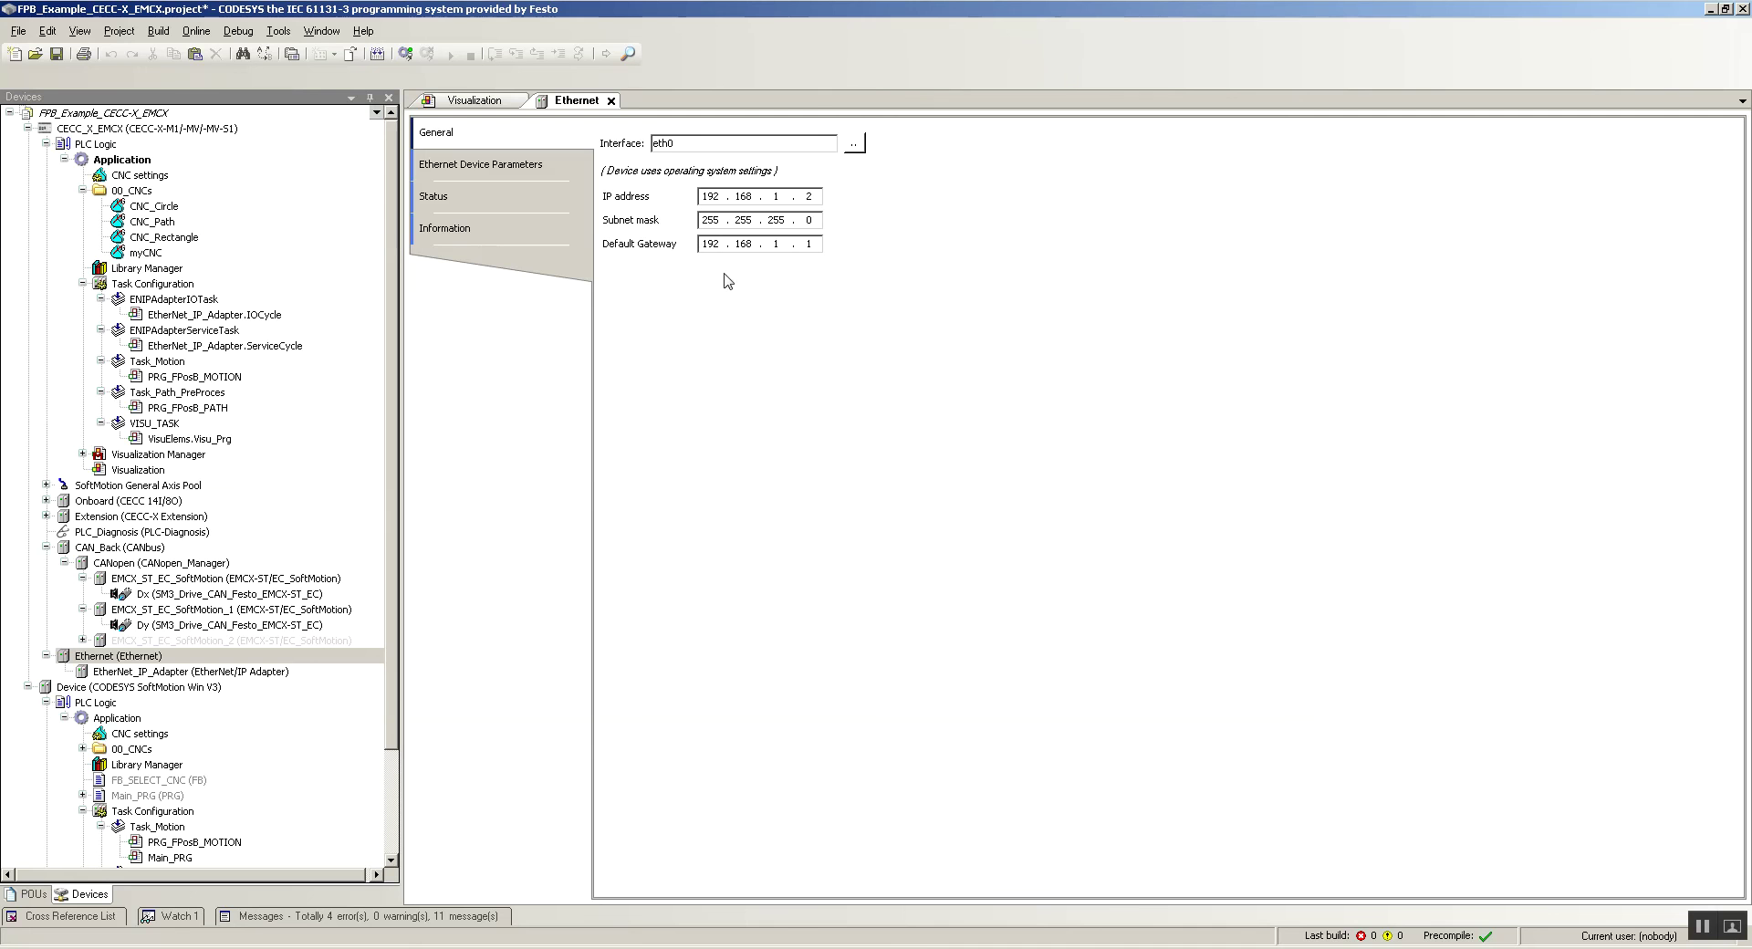
- Review the parameters and information of the Ethernet device and the EtherNet/IP adapter, including the adapter's I/O mapping and general settings
{"action": "left_click", "coordinate": [509, 166]}
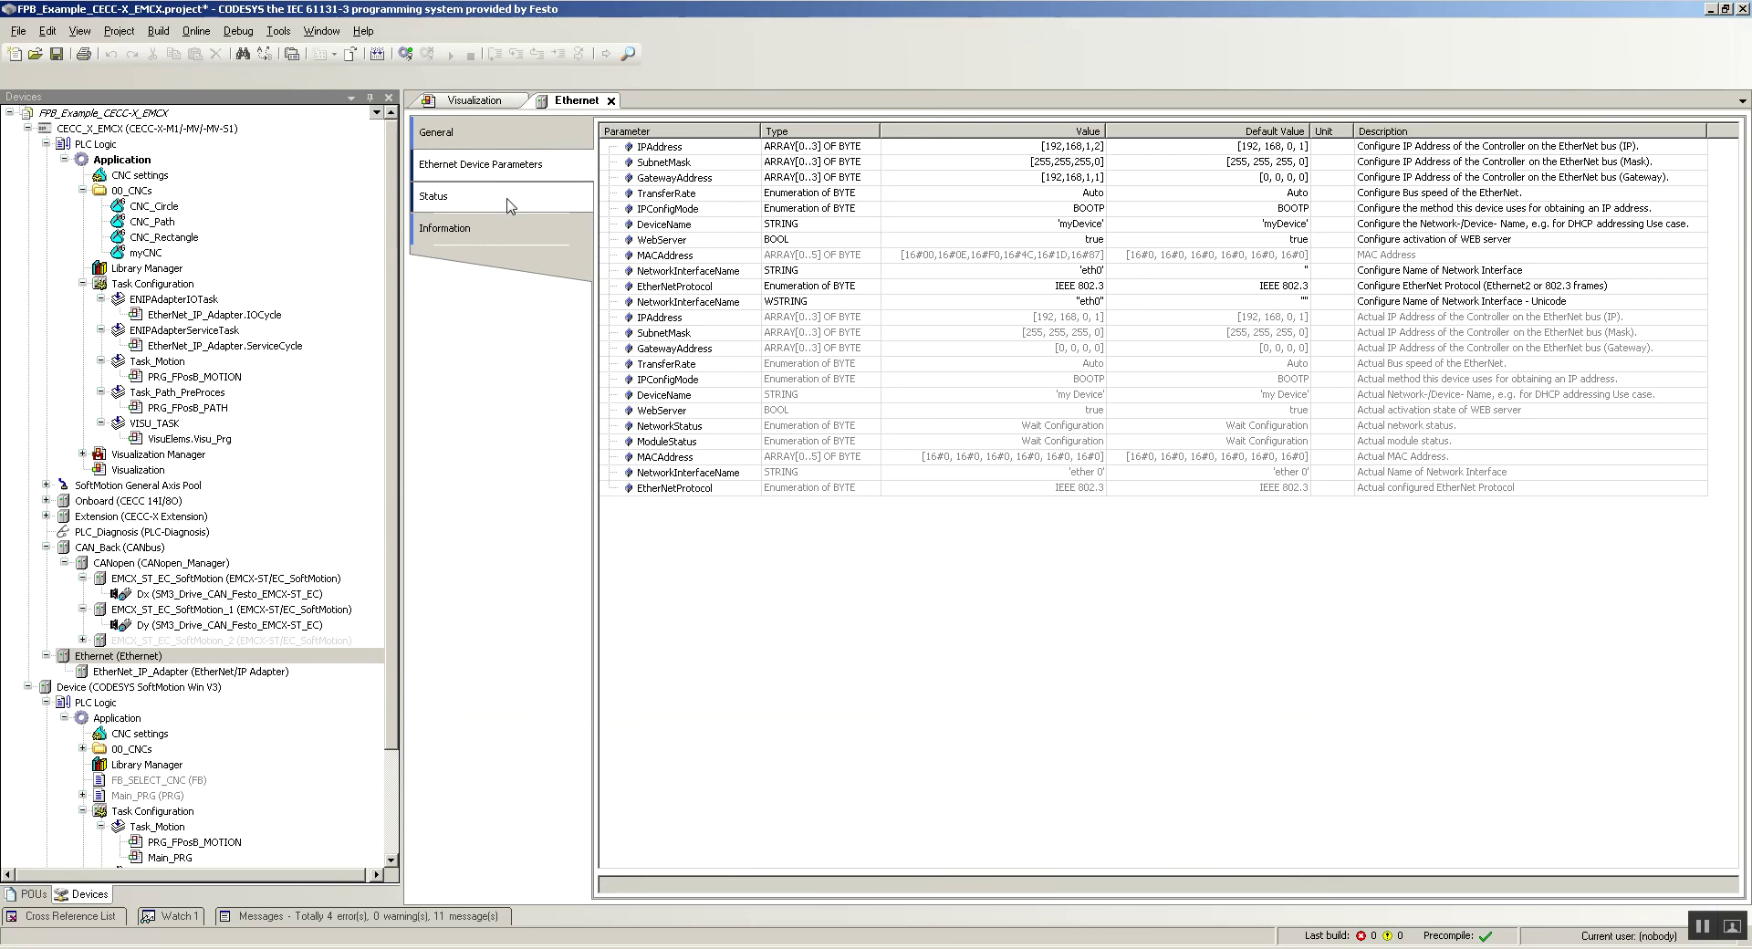
{"action": "left_click", "coordinate": [506, 196]}
{"action": "left_click", "coordinate": [504, 228]}
{"action": "left_click", "coordinate": [447, 133]}
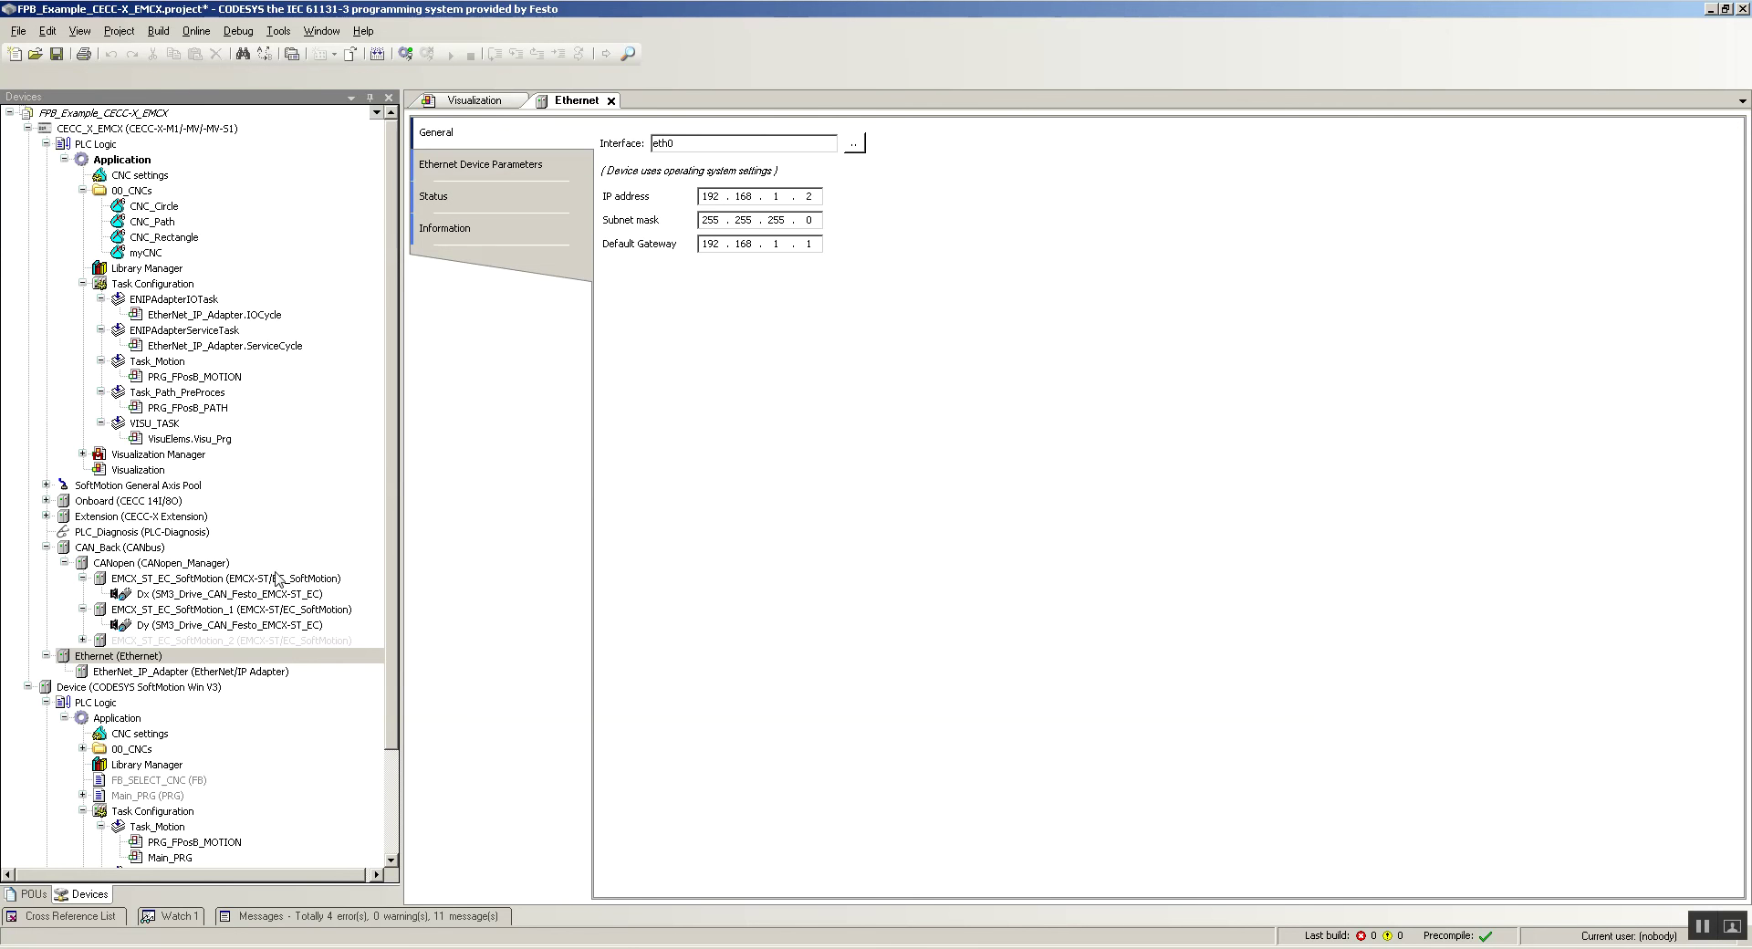
{"action": "double_click", "coordinate": [163, 674]}
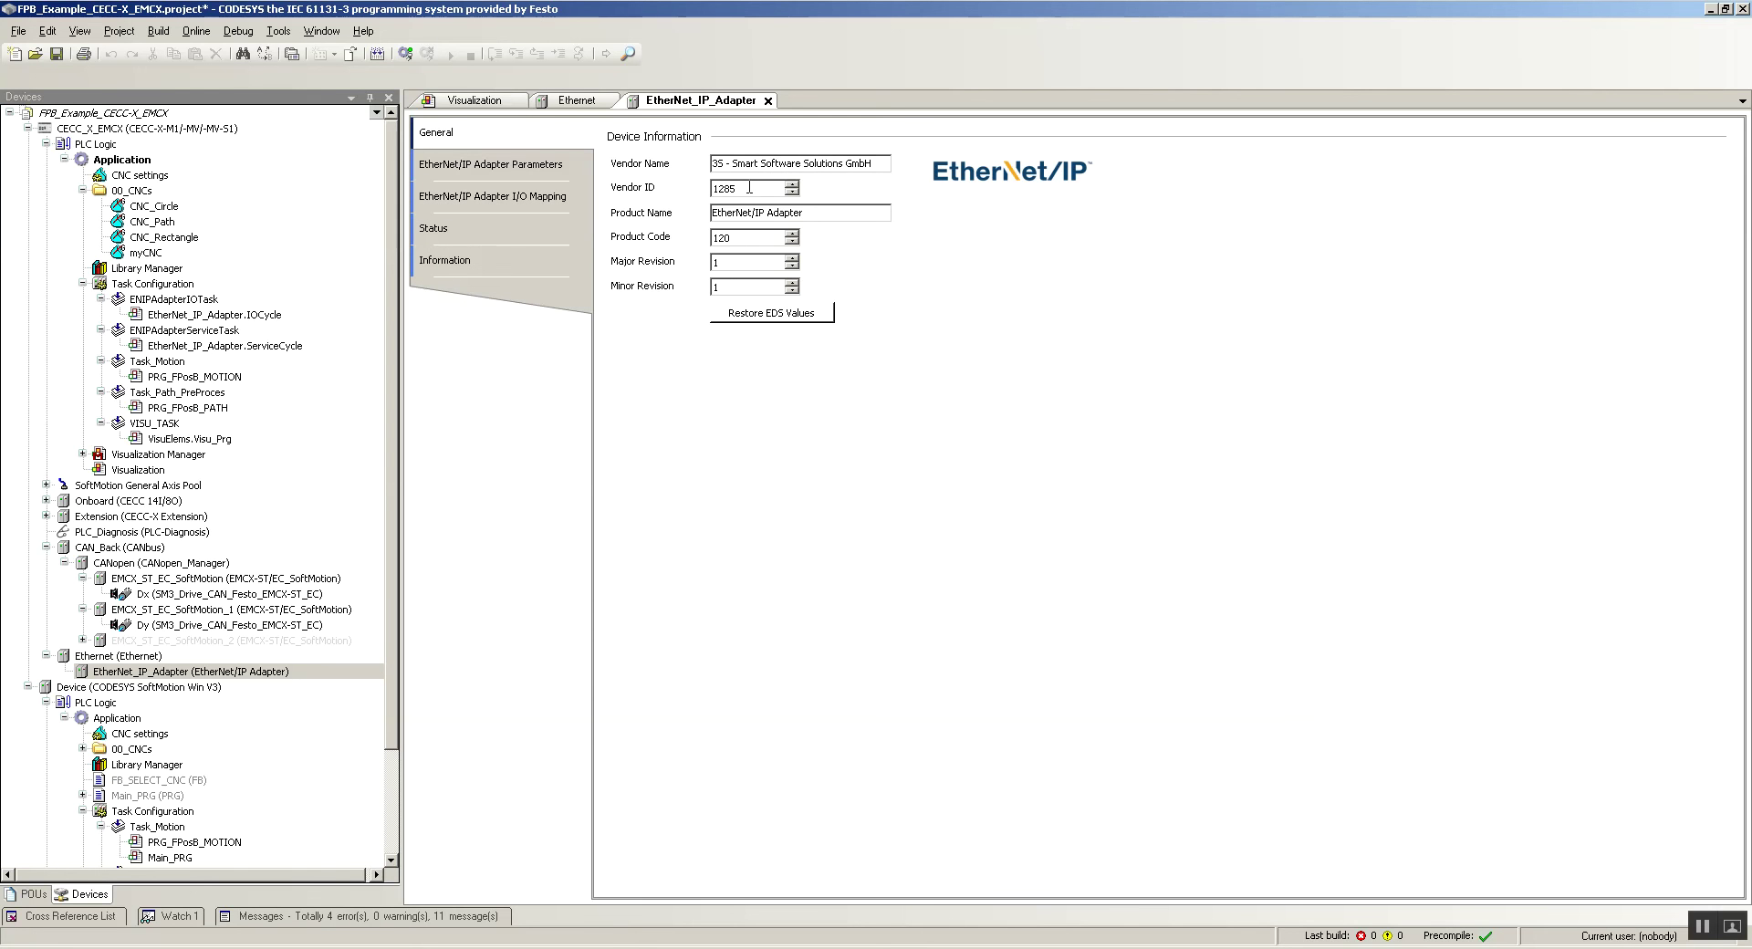
{"action": "left_click", "coordinate": [485, 169]}
{"action": "left_click", "coordinate": [481, 206]}
{"action": "left_click", "coordinate": [481, 260]}
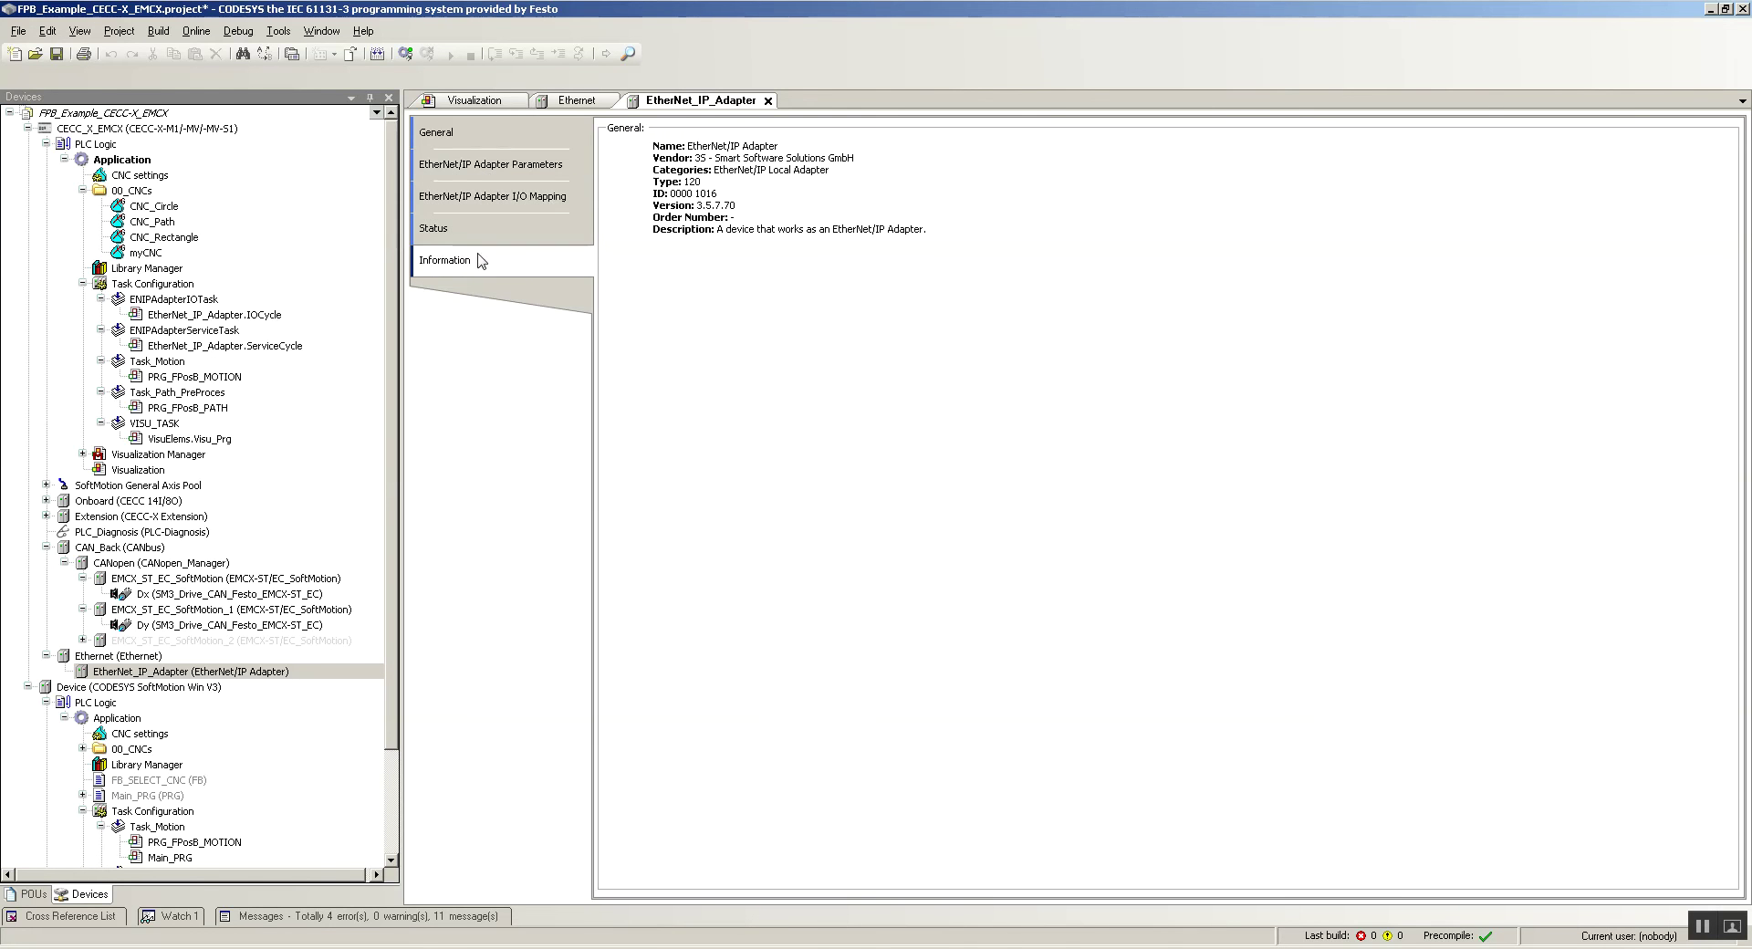
{"action": "left_click", "coordinate": [487, 169]}
{"action": "left_click", "coordinate": [485, 143]}
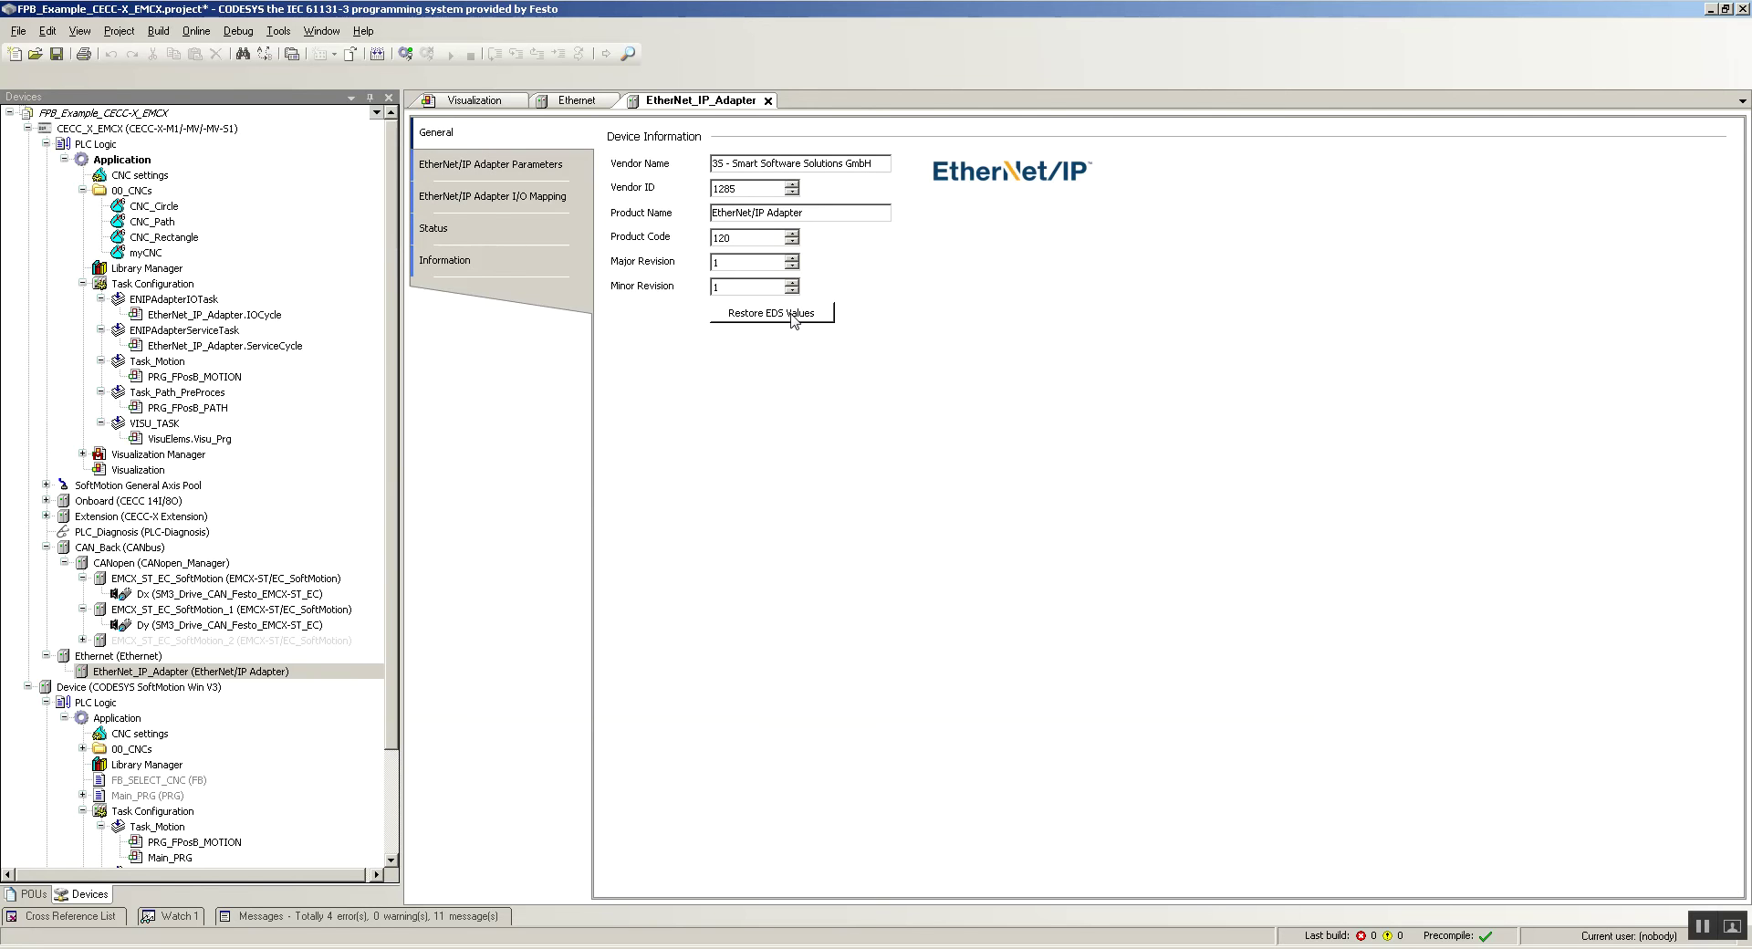
- Append two EtherNet/IP Module devices beneath EtherNet_IP_Adapter
{"action": "right_click", "coordinate": [115, 673]}
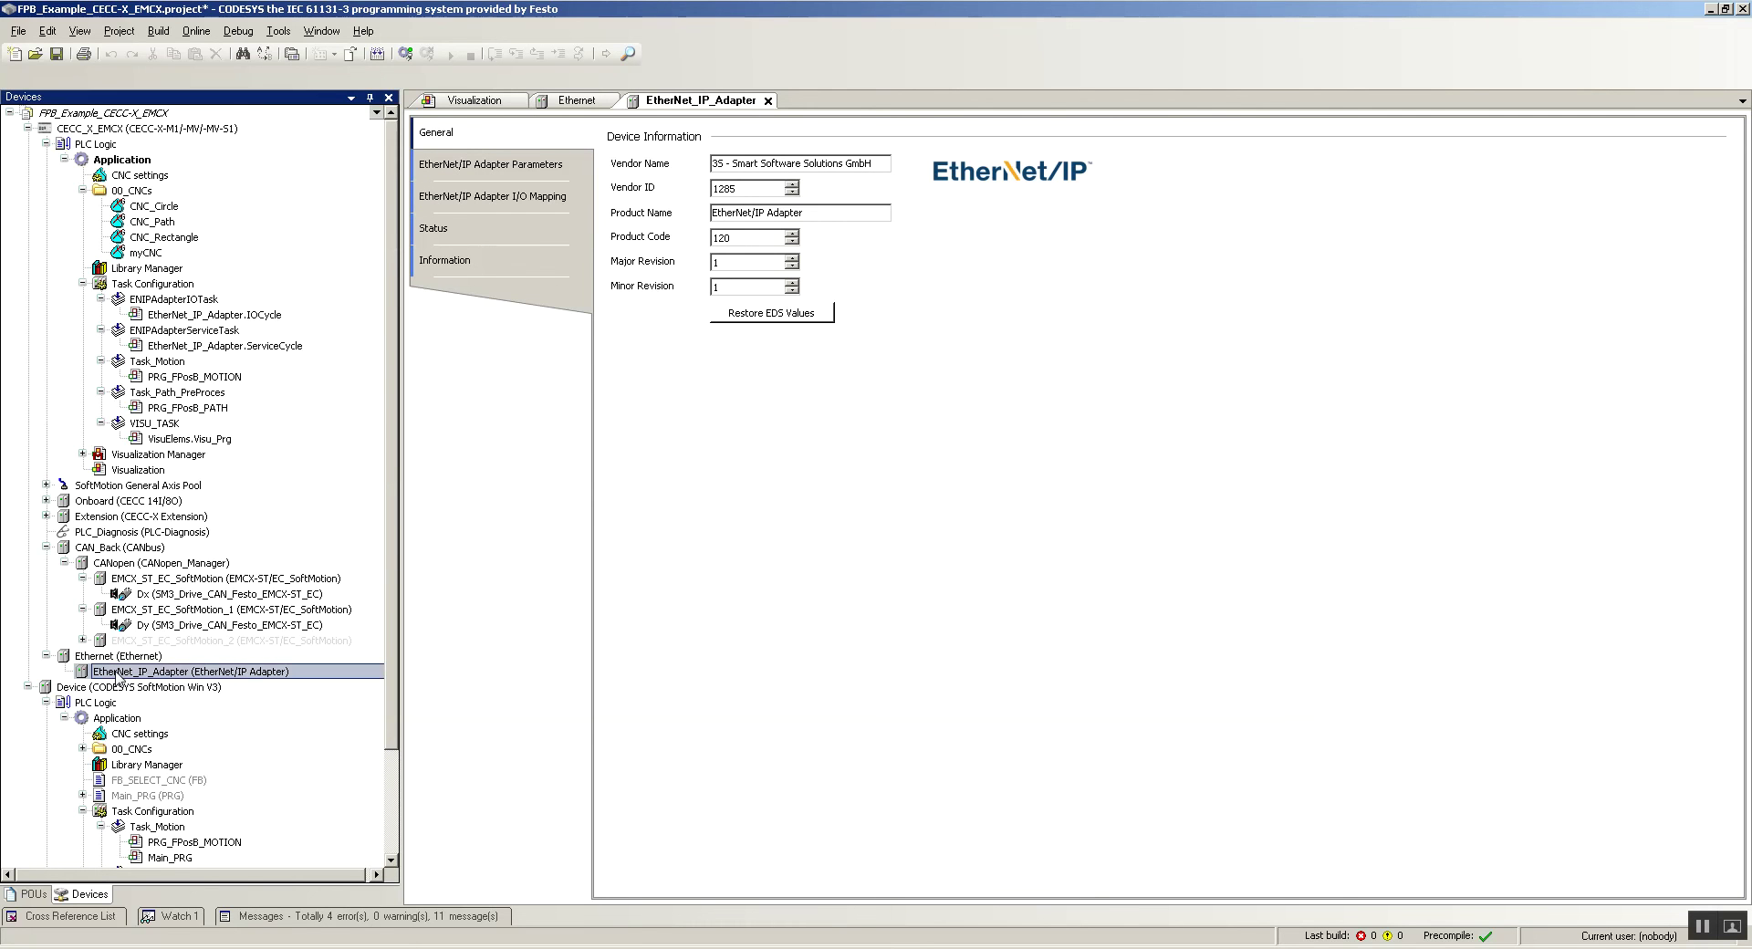
{"action": "left_click", "coordinate": [175, 441]}
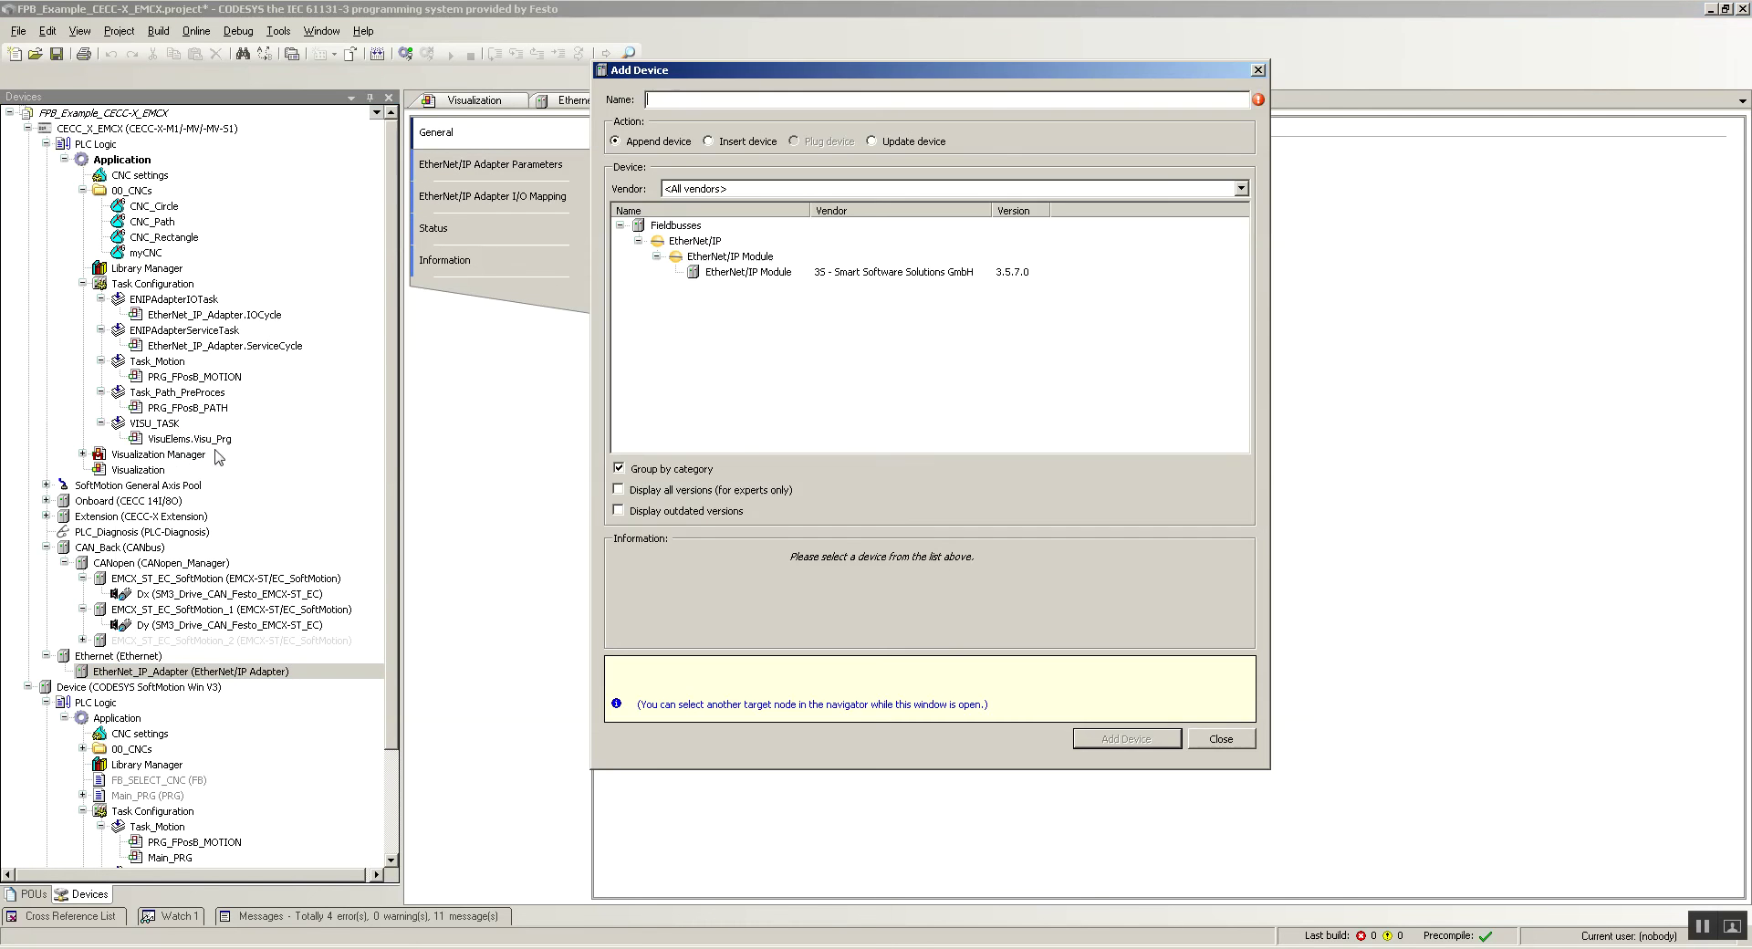
{"action": "double_click", "coordinate": [756, 274]}
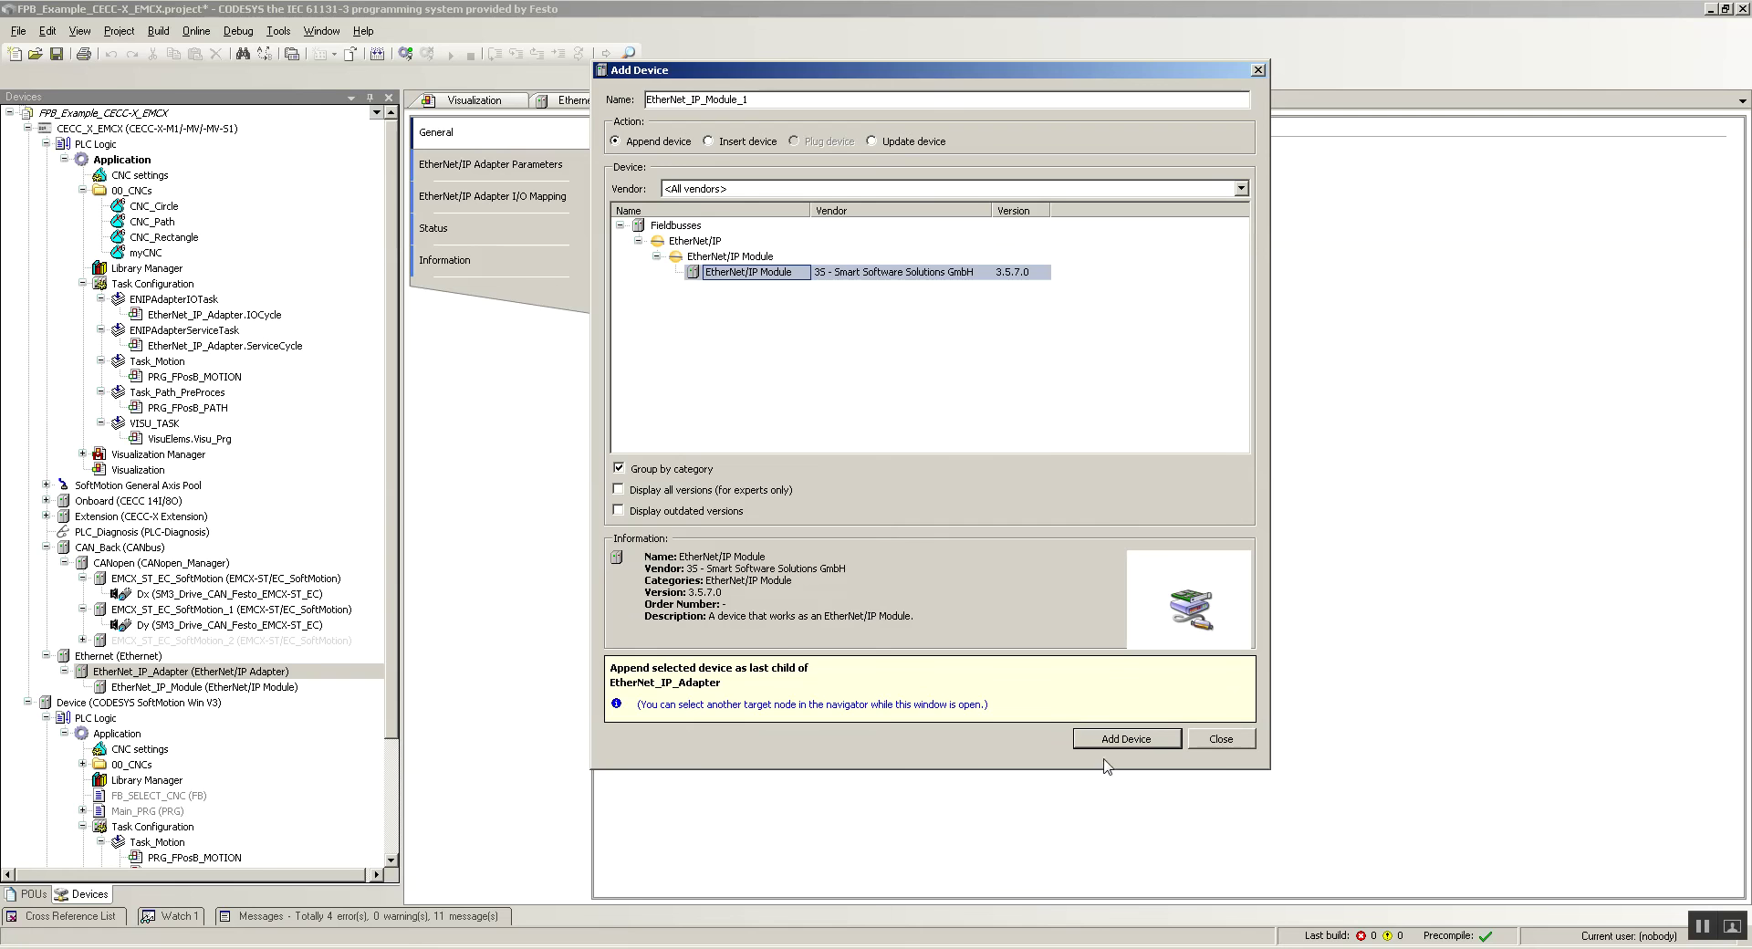
{"action": "left_click", "coordinate": [1111, 741]}
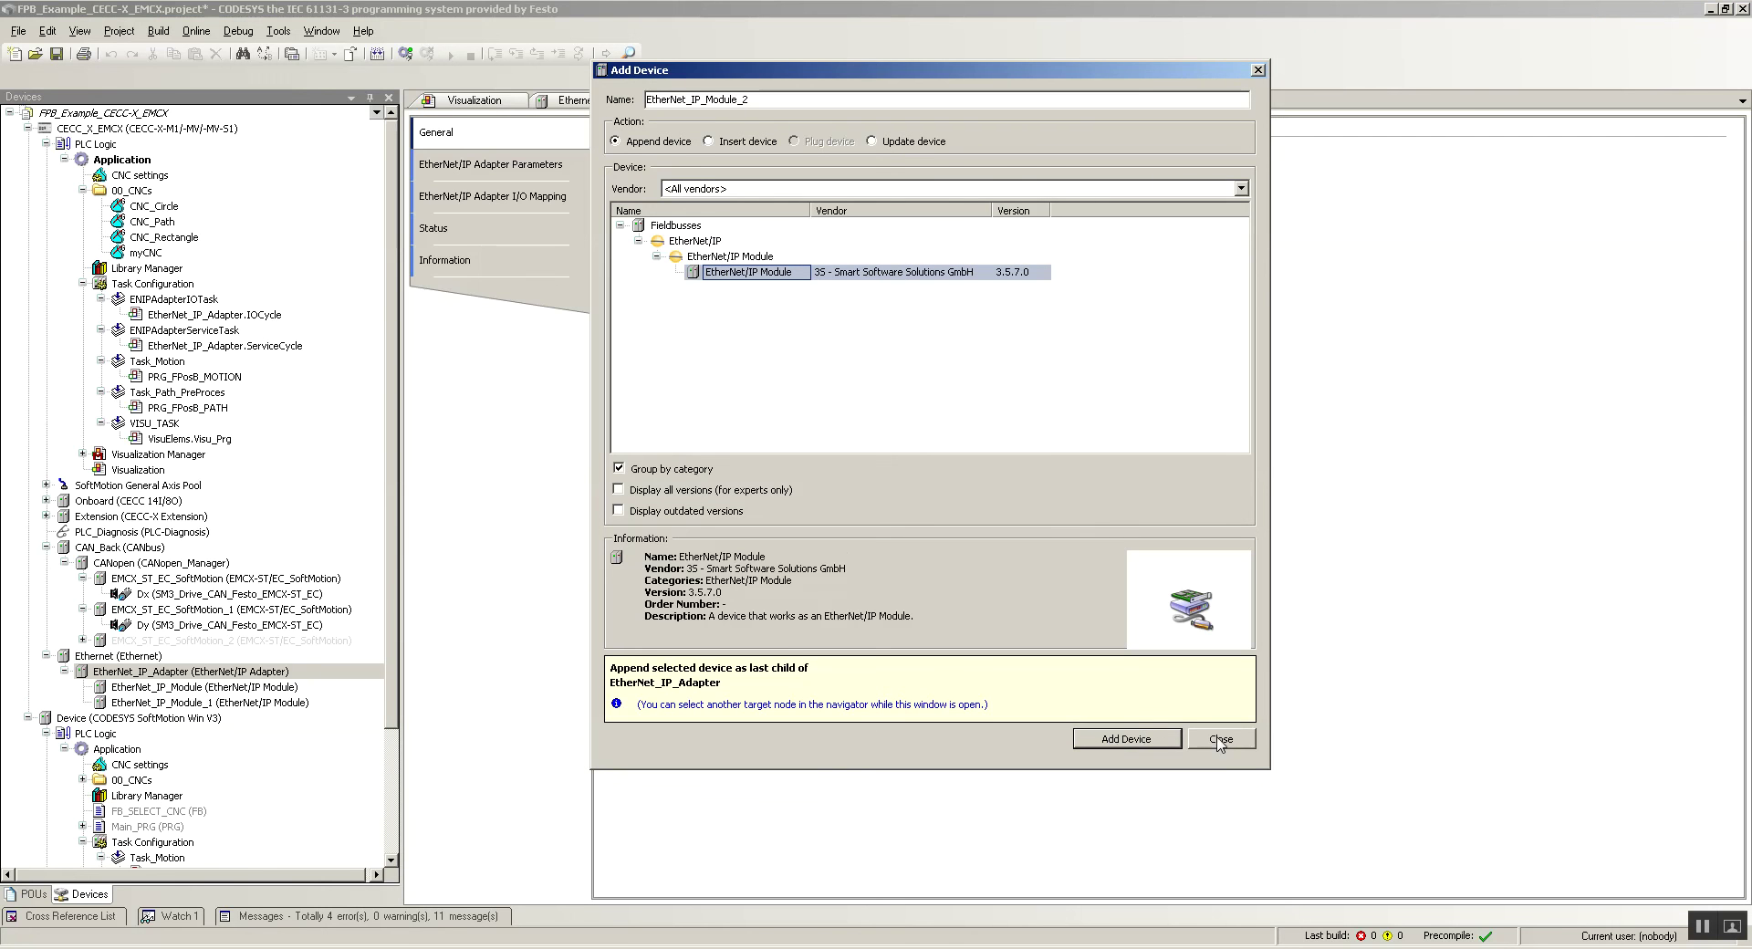
{"action": "left_click", "coordinate": [1220, 740]}
- Rename the first EtherNet/IP module EIP_In without automatically adapting its references in the project
{"action": "left_click", "coordinate": [161, 690]}
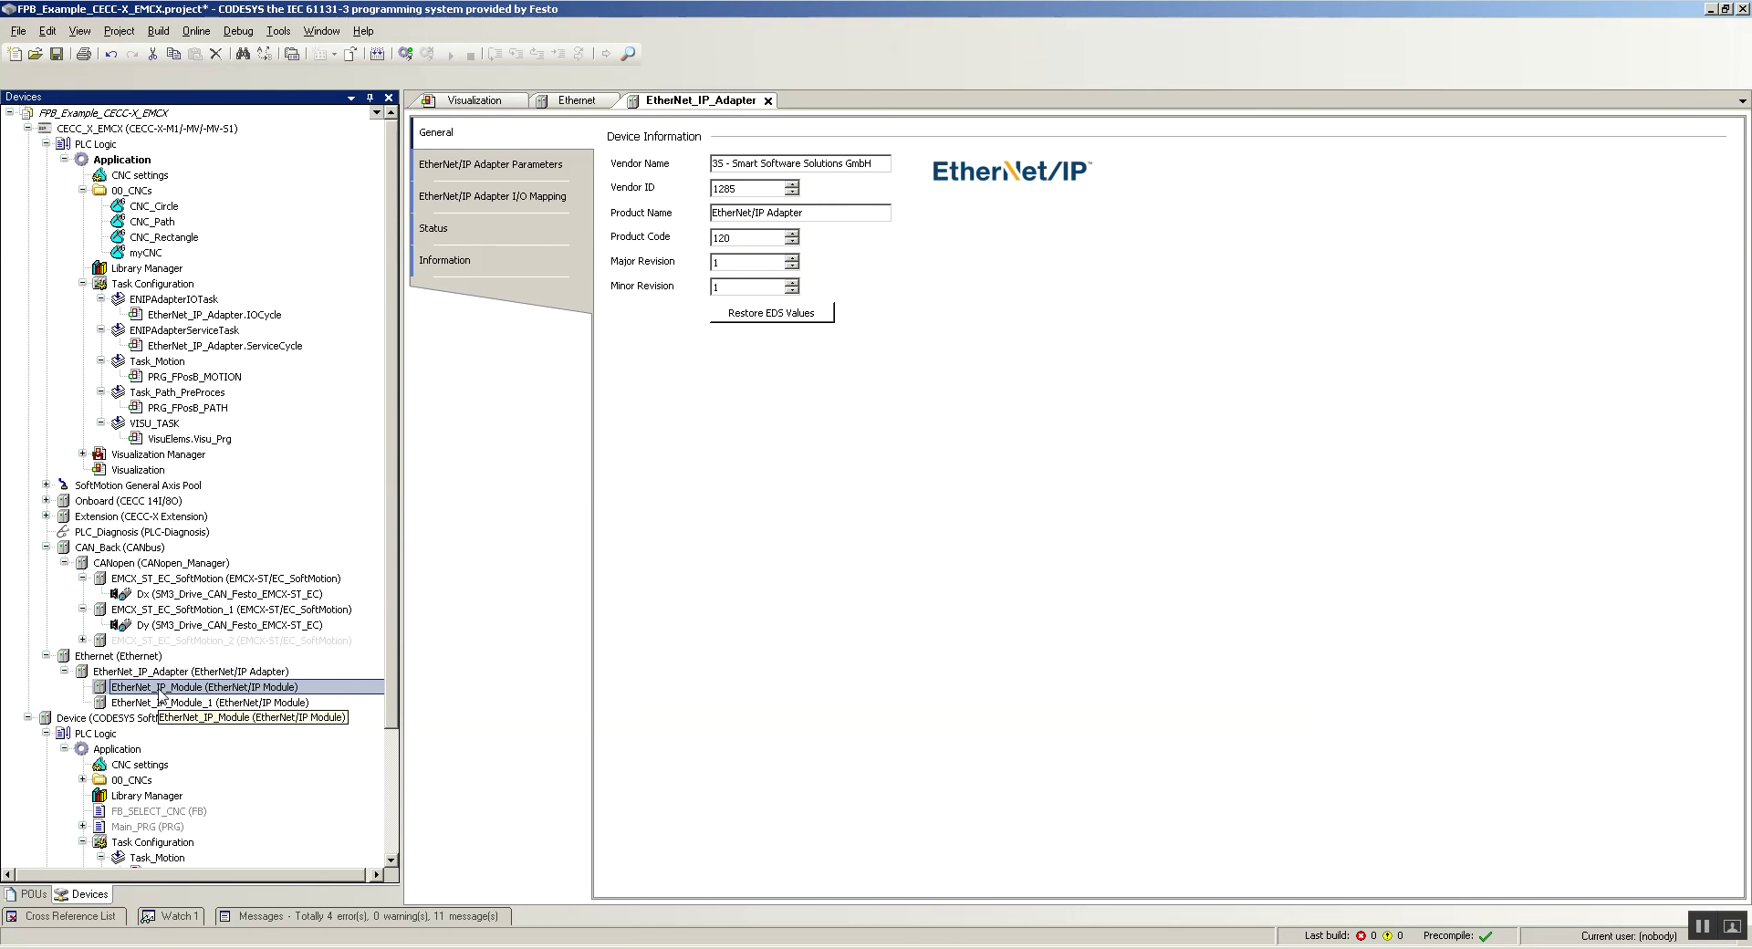
{"action": "right_click", "coordinate": [161, 694]}
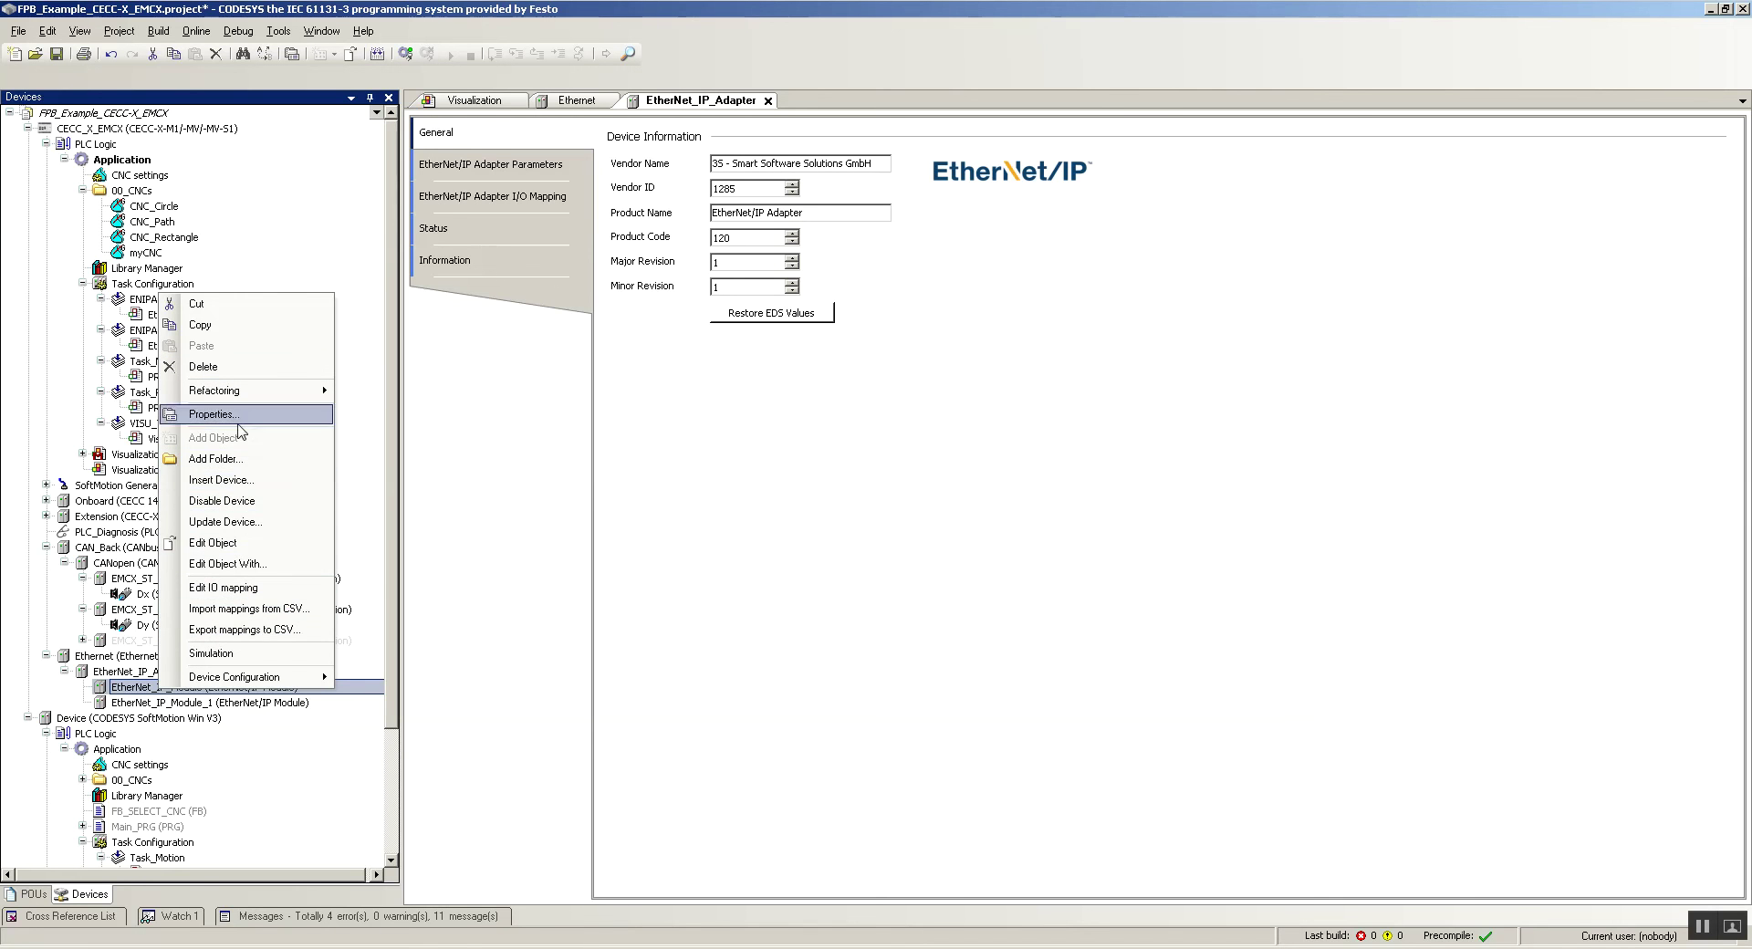
{"action": "left_click", "coordinate": [927, 477]}
{"action": "left_click", "coordinate": [141, 692]}
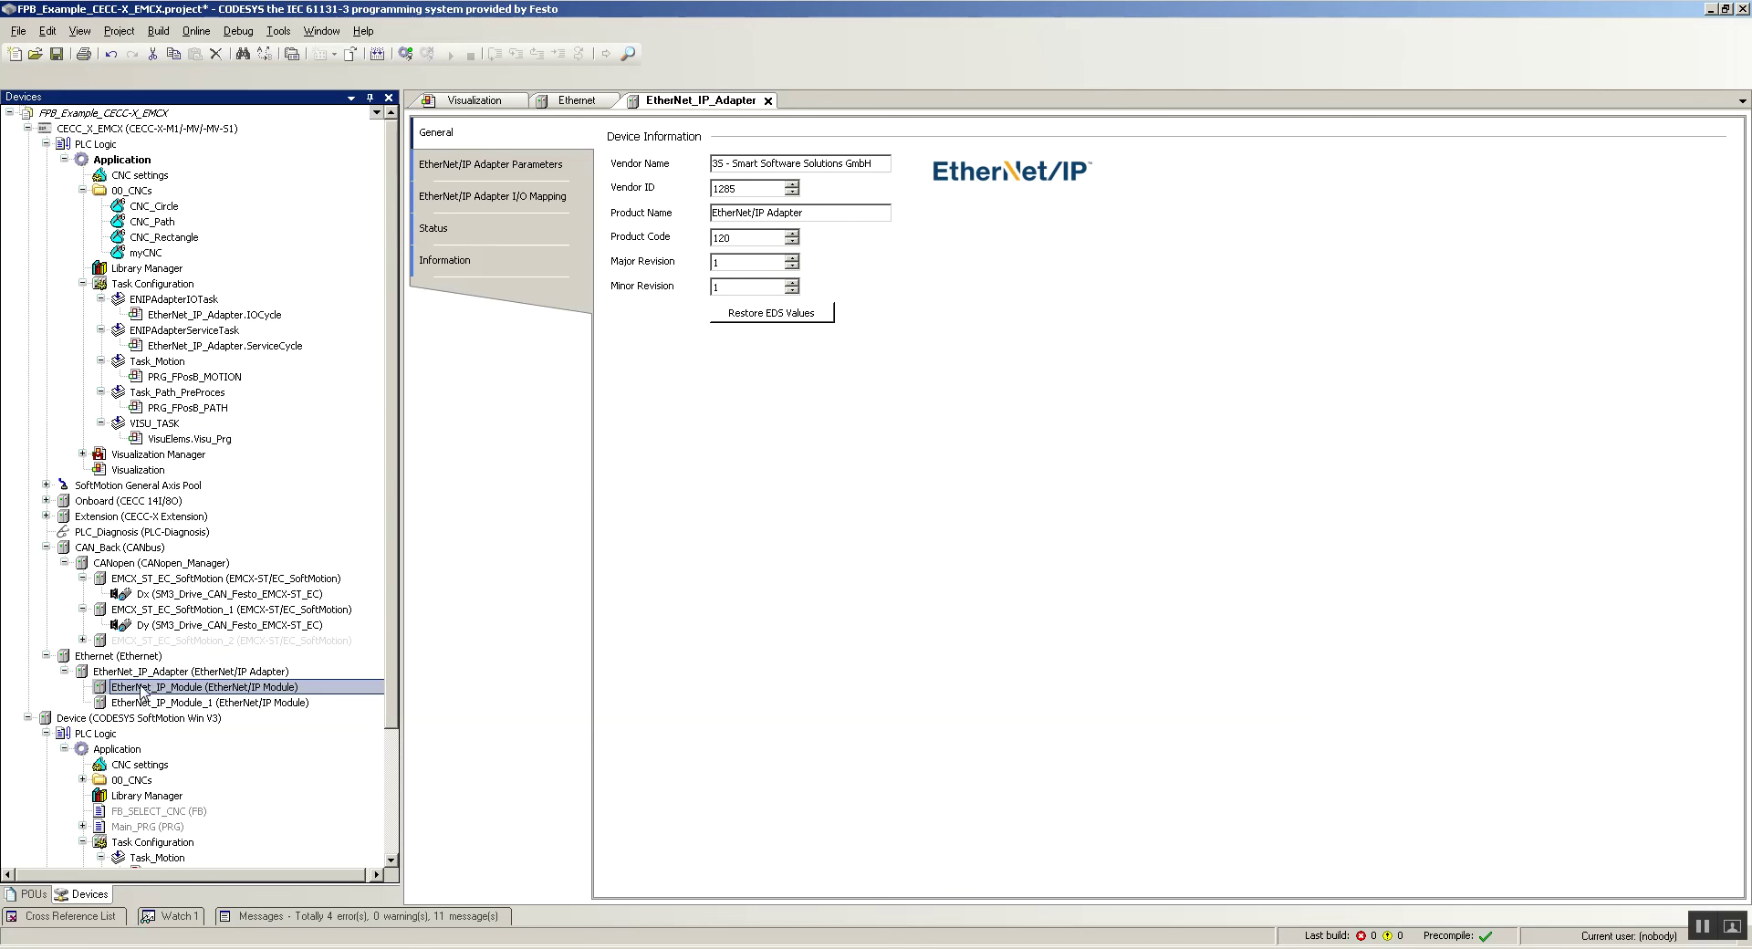
{"action": "type", "text": "EI"}
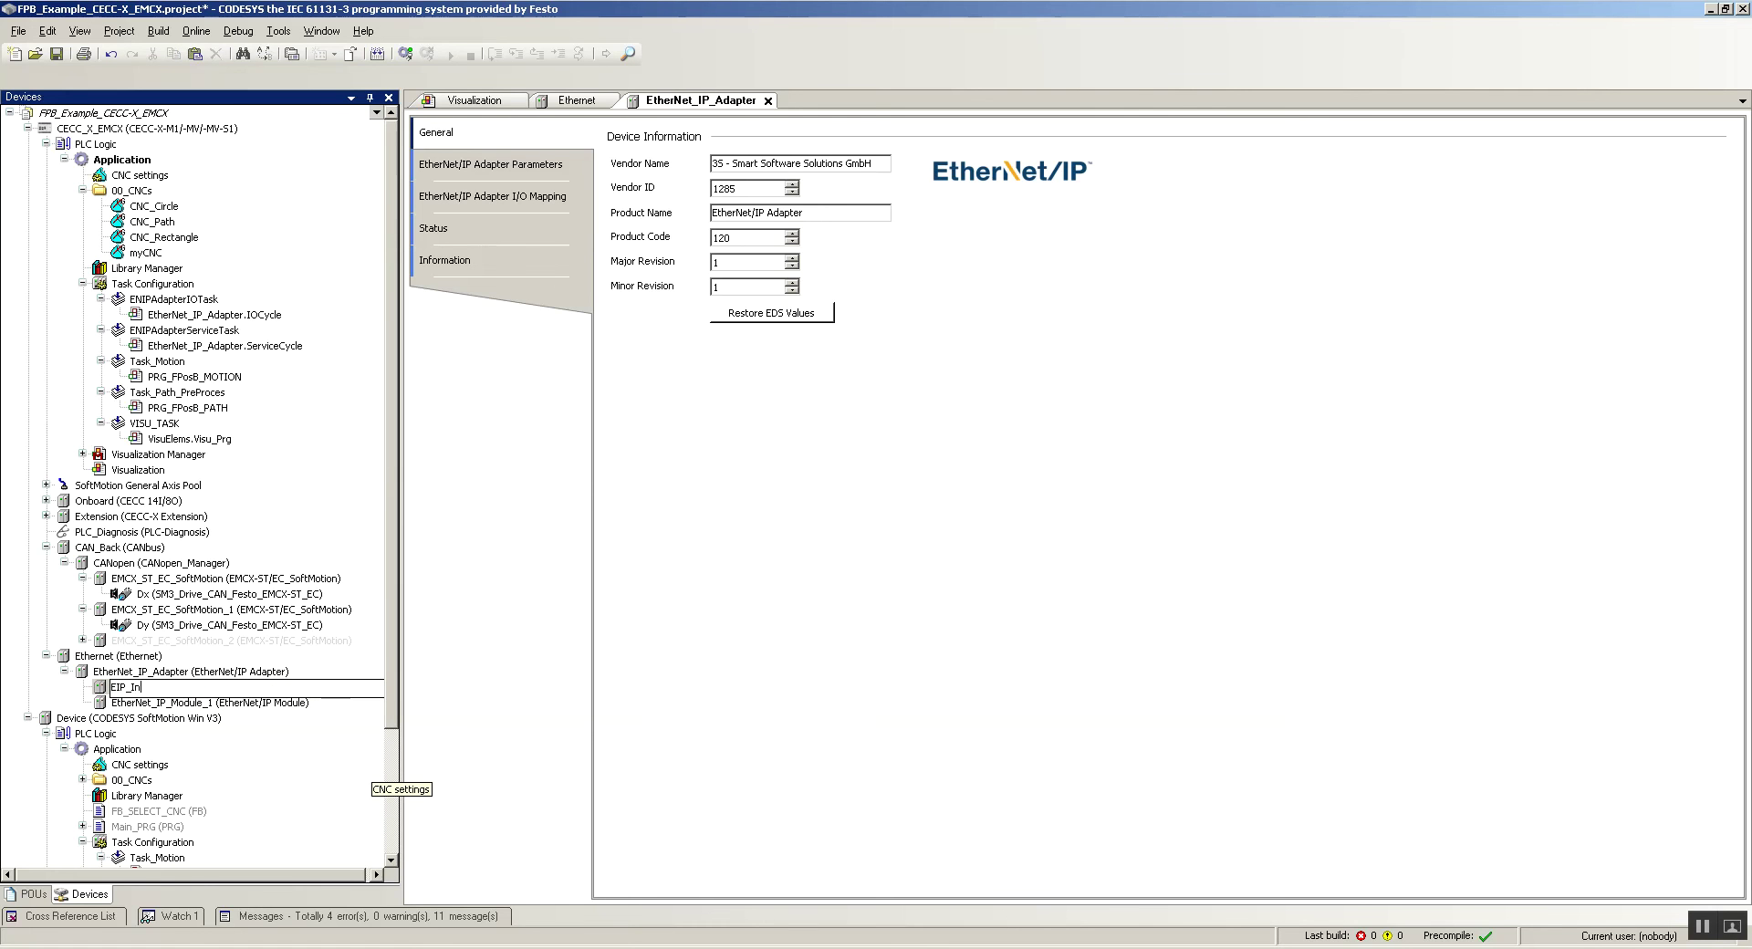
{"action": "type", "text": "P_In"}
{"action": "key", "text": "Return"}
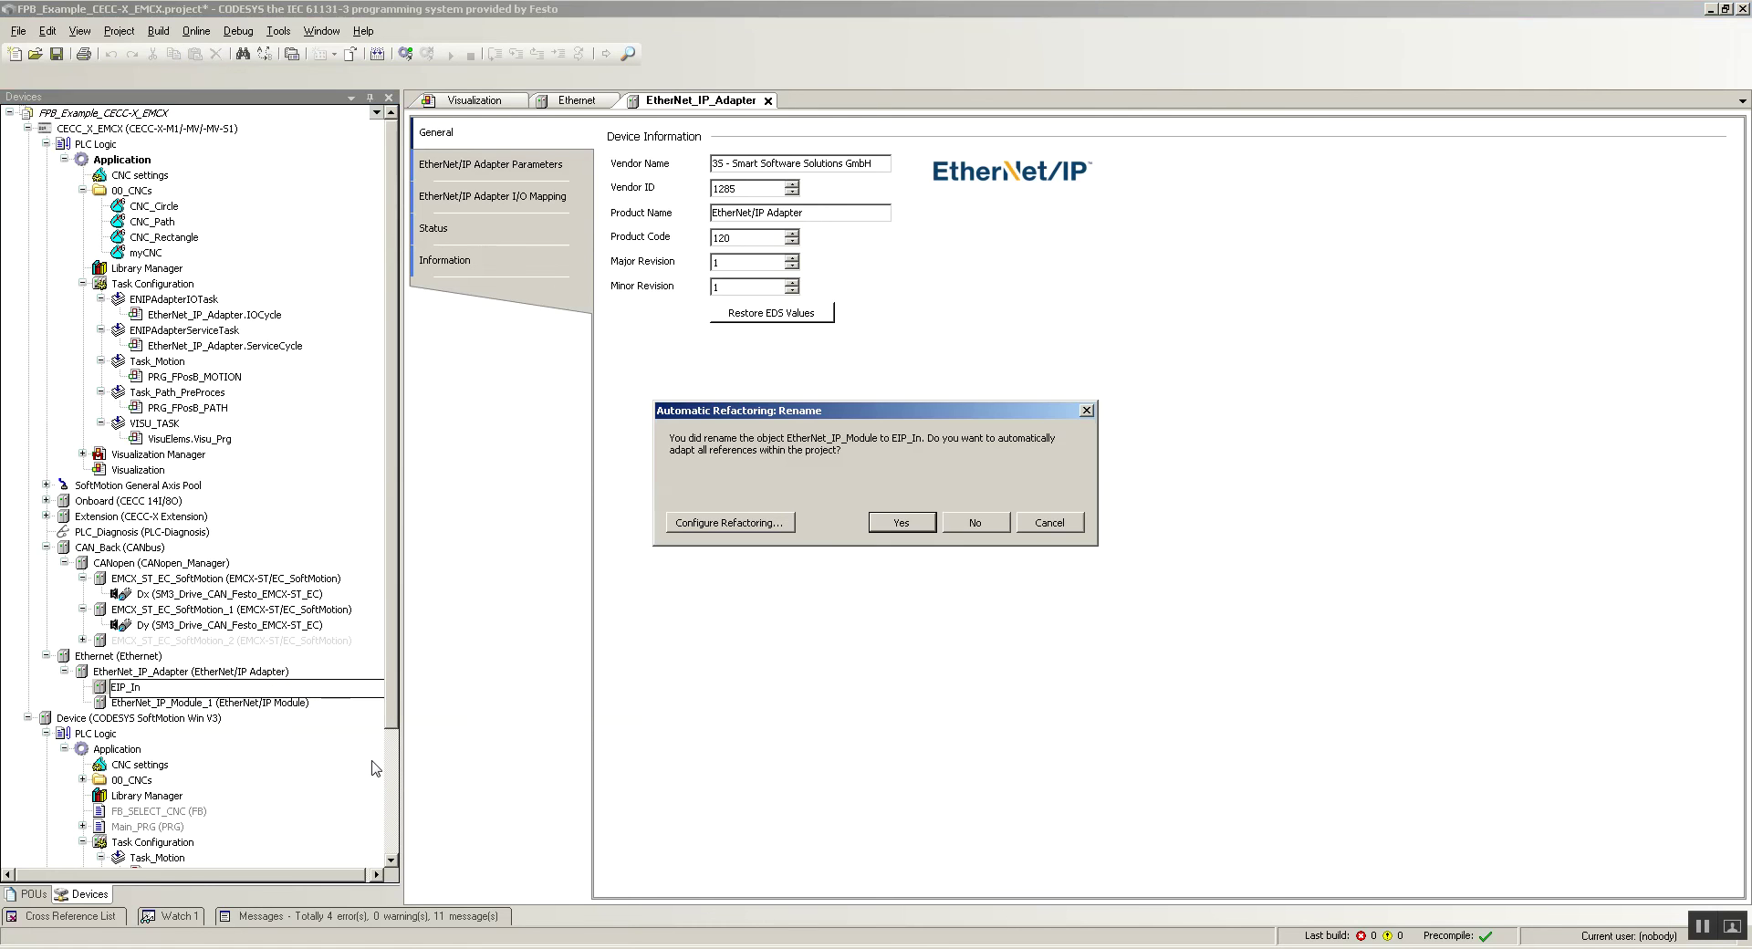
{"action": "left_click", "coordinate": [975, 522]}
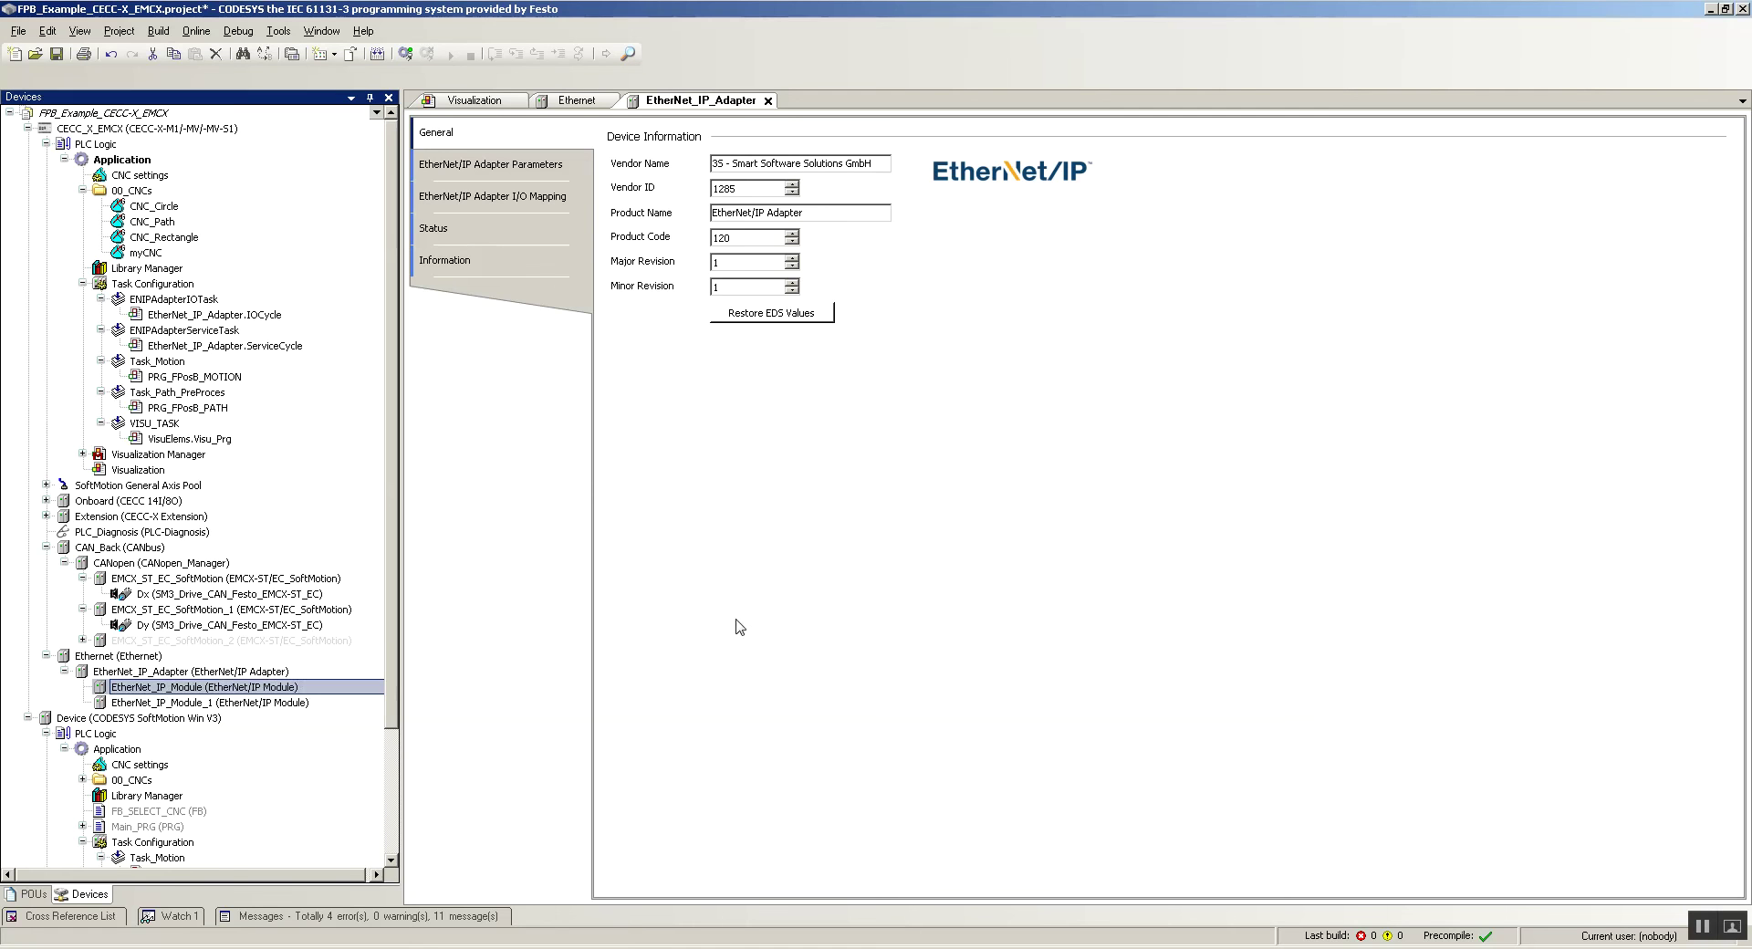
- Rename the second EtherNet/IP module, EtherNet_IP_Module_1, as EIP_Out
{"action": "right_click", "coordinate": [152, 702]}
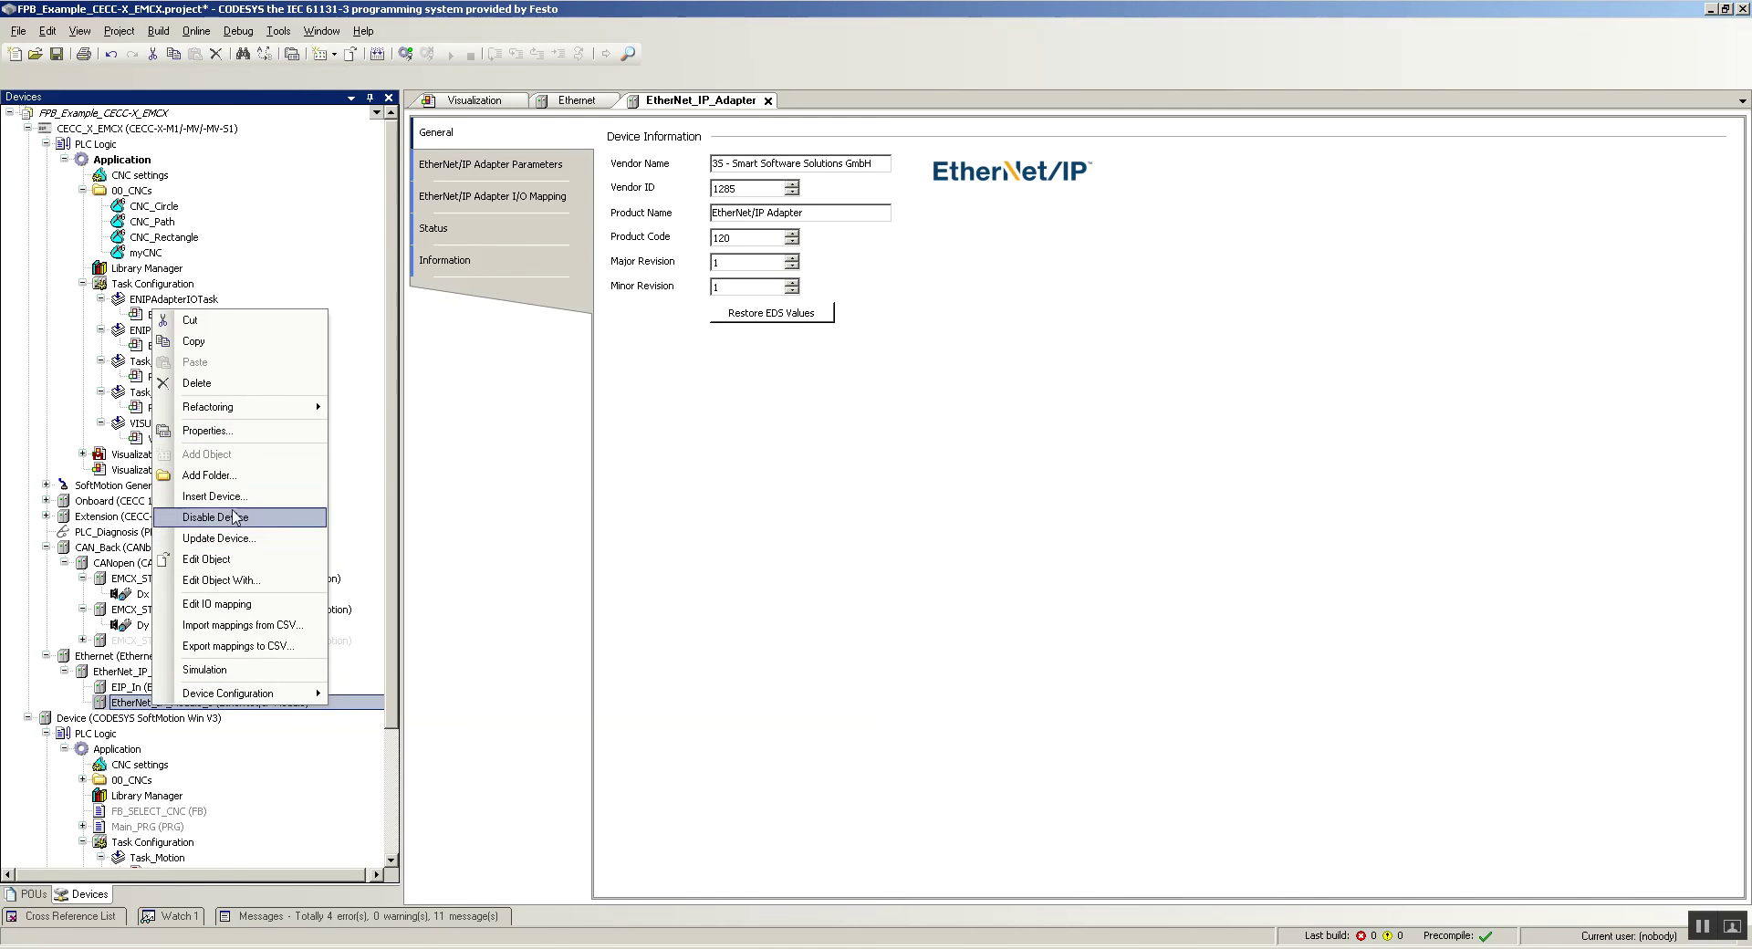
{"action": "left_click", "coordinate": [794, 659]}
{"action": "left_click", "coordinate": [171, 703]}
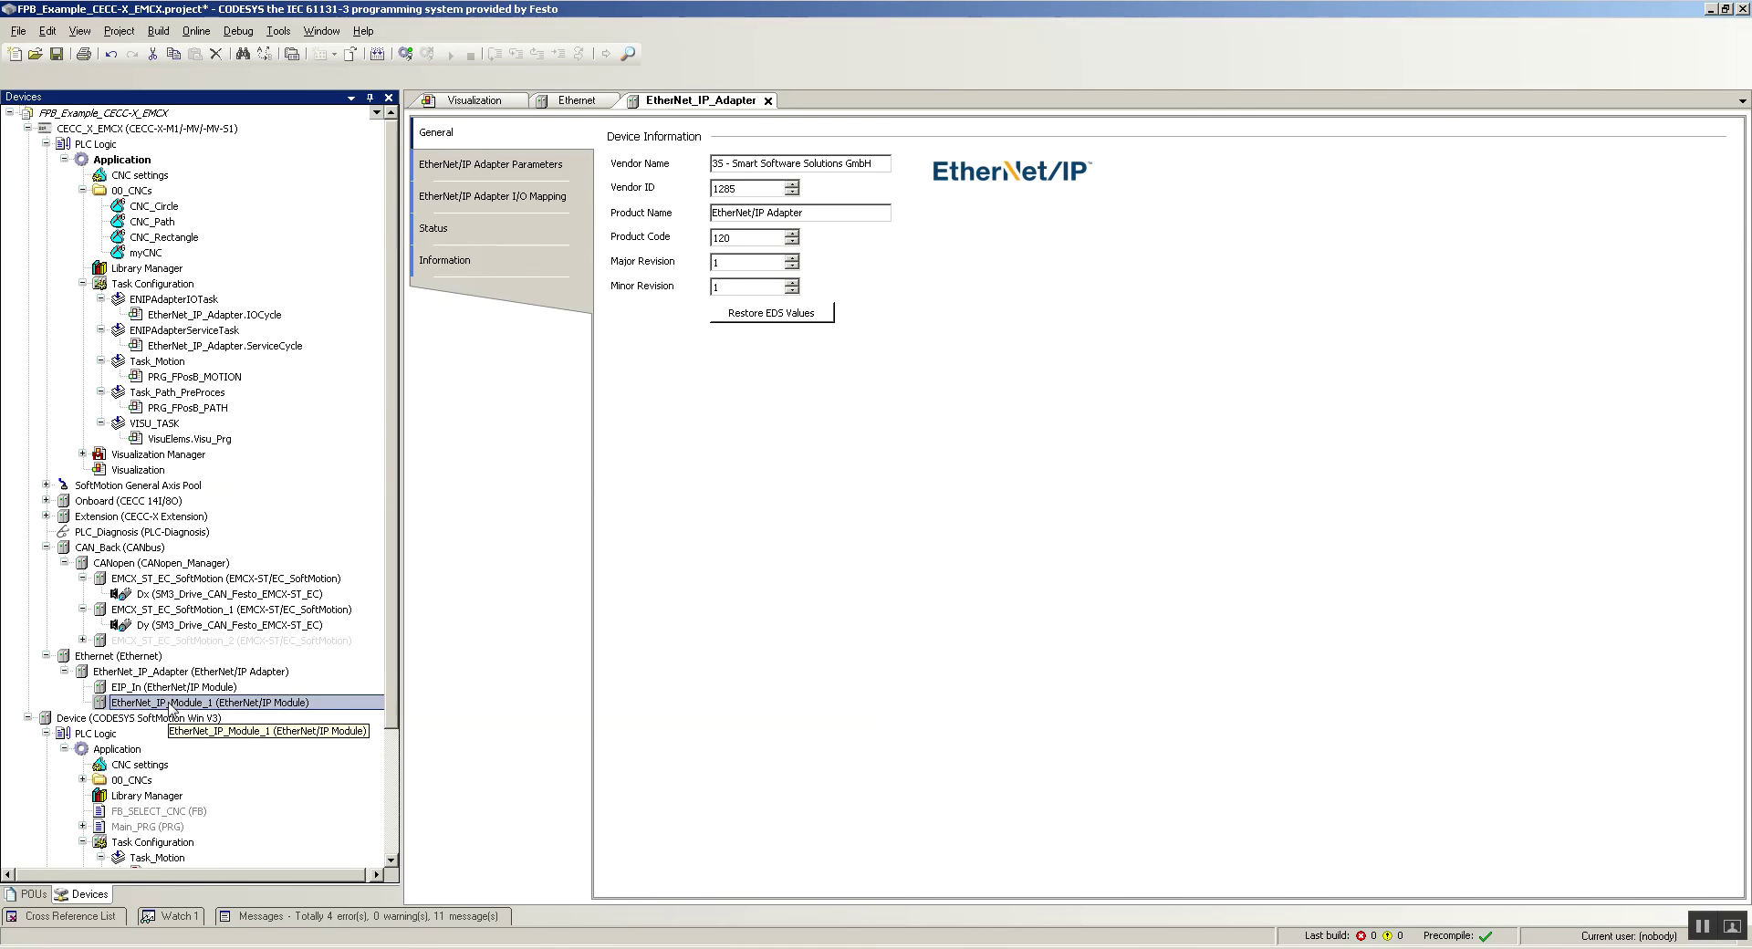
{"action": "right_click", "coordinate": [130, 707]}
{"action": "left_click", "coordinate": [182, 434]}
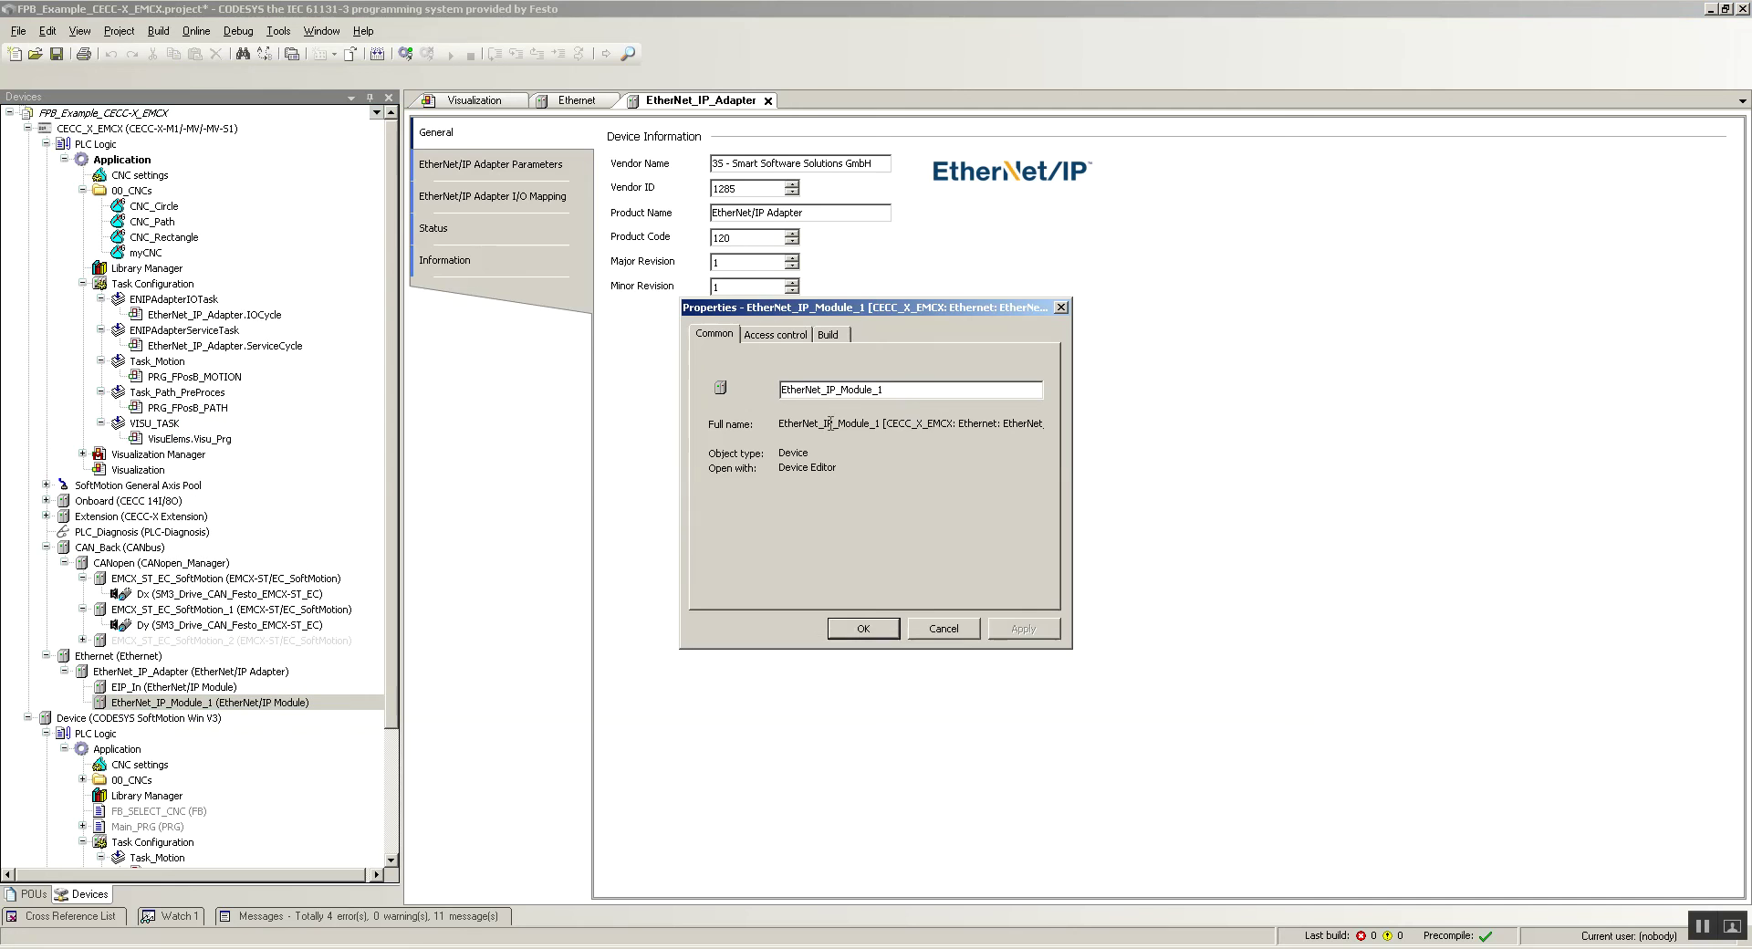
{"action": "double_click", "coordinate": [918, 395]}
{"action": "type", "text": "EIP_Out"}
{"action": "left_click", "coordinate": [858, 628]}
- Set the EIP_In module type to Word Input Module and review its parameters, information and I/O mapping channels
{"action": "double_click", "coordinate": [178, 685]}
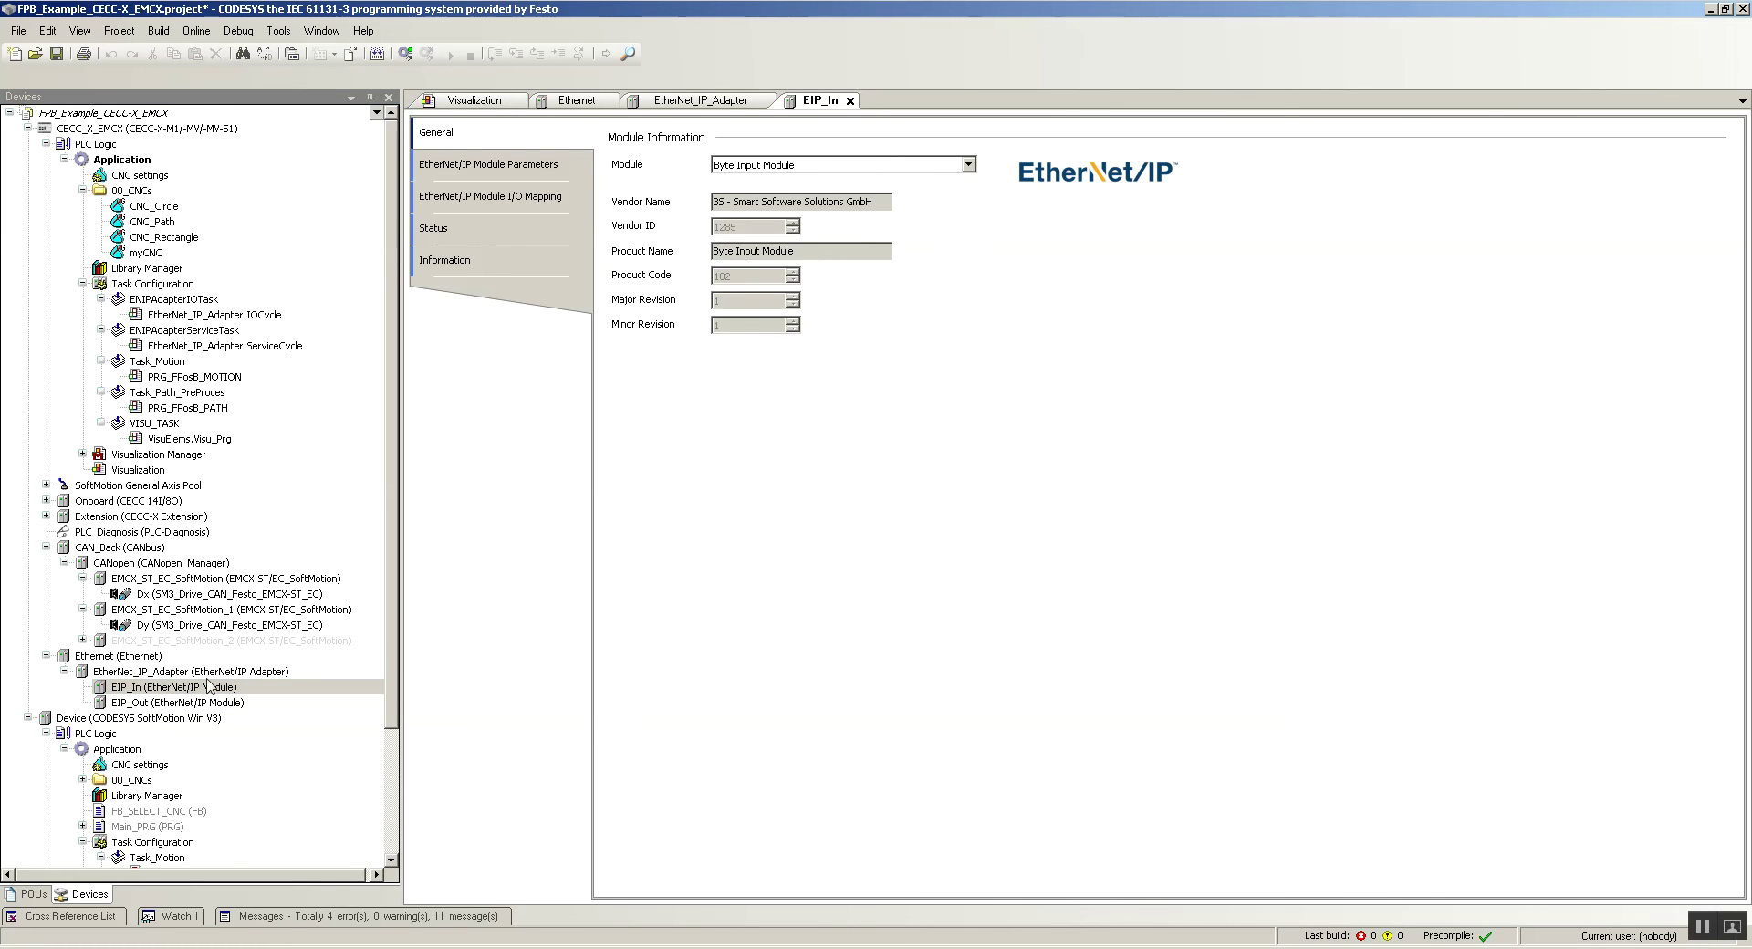
{"action": "left_click", "coordinate": [806, 166]}
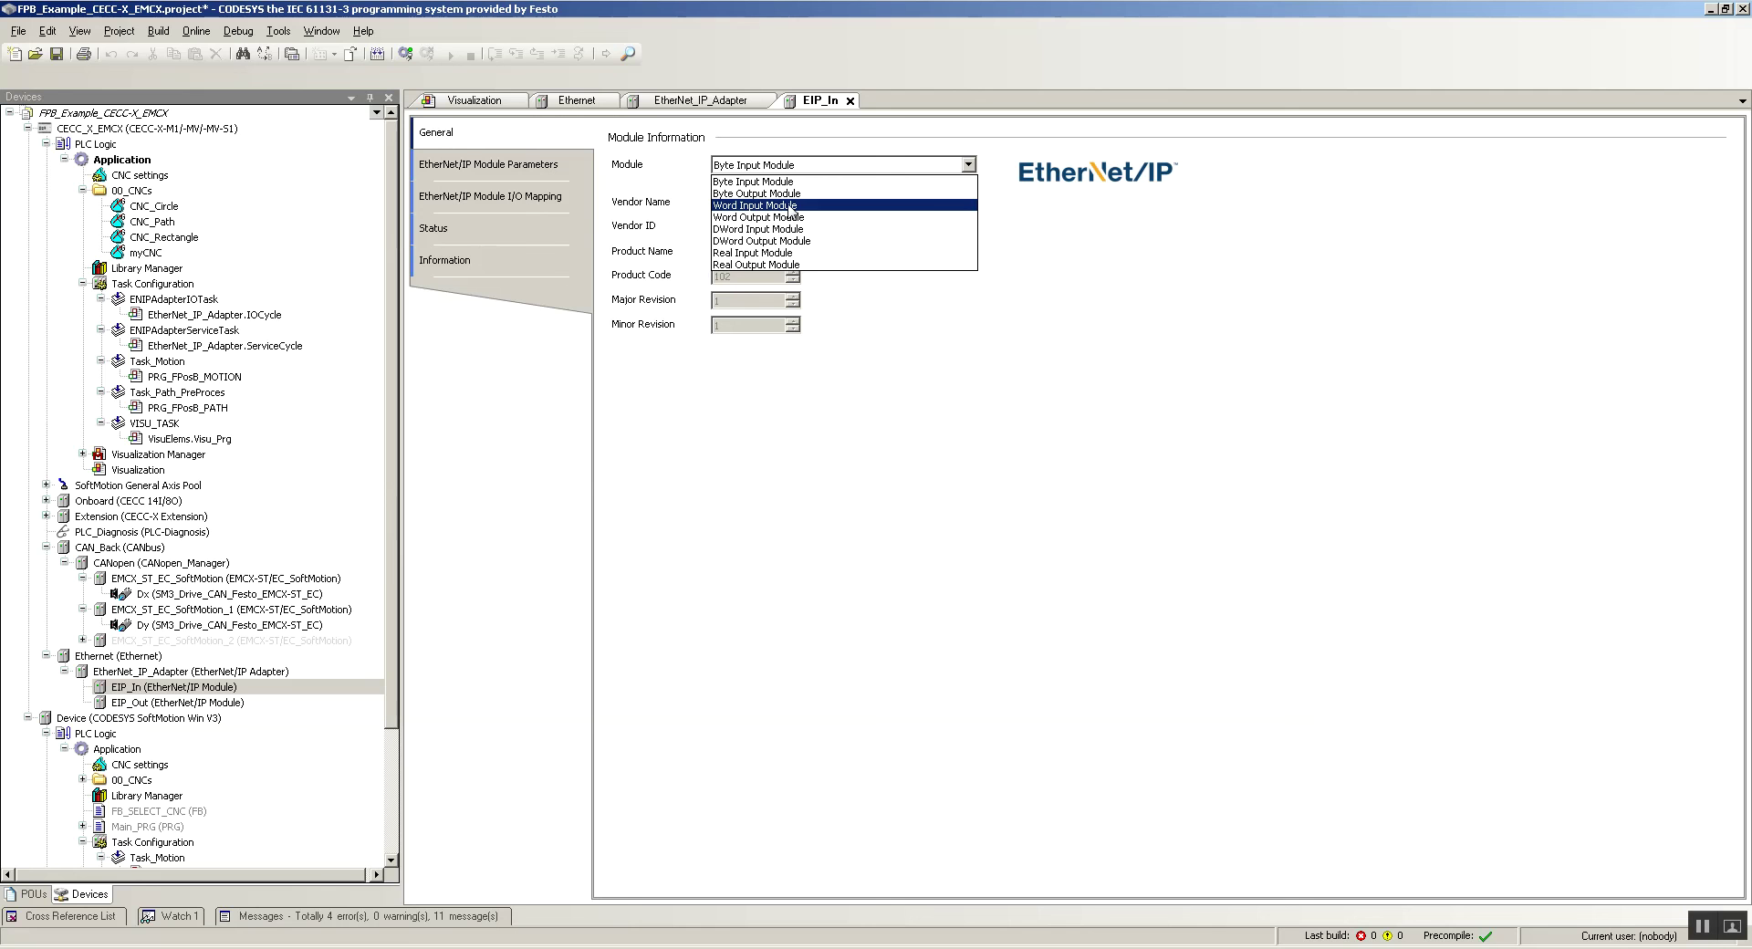
{"action": "left_click", "coordinate": [790, 206]}
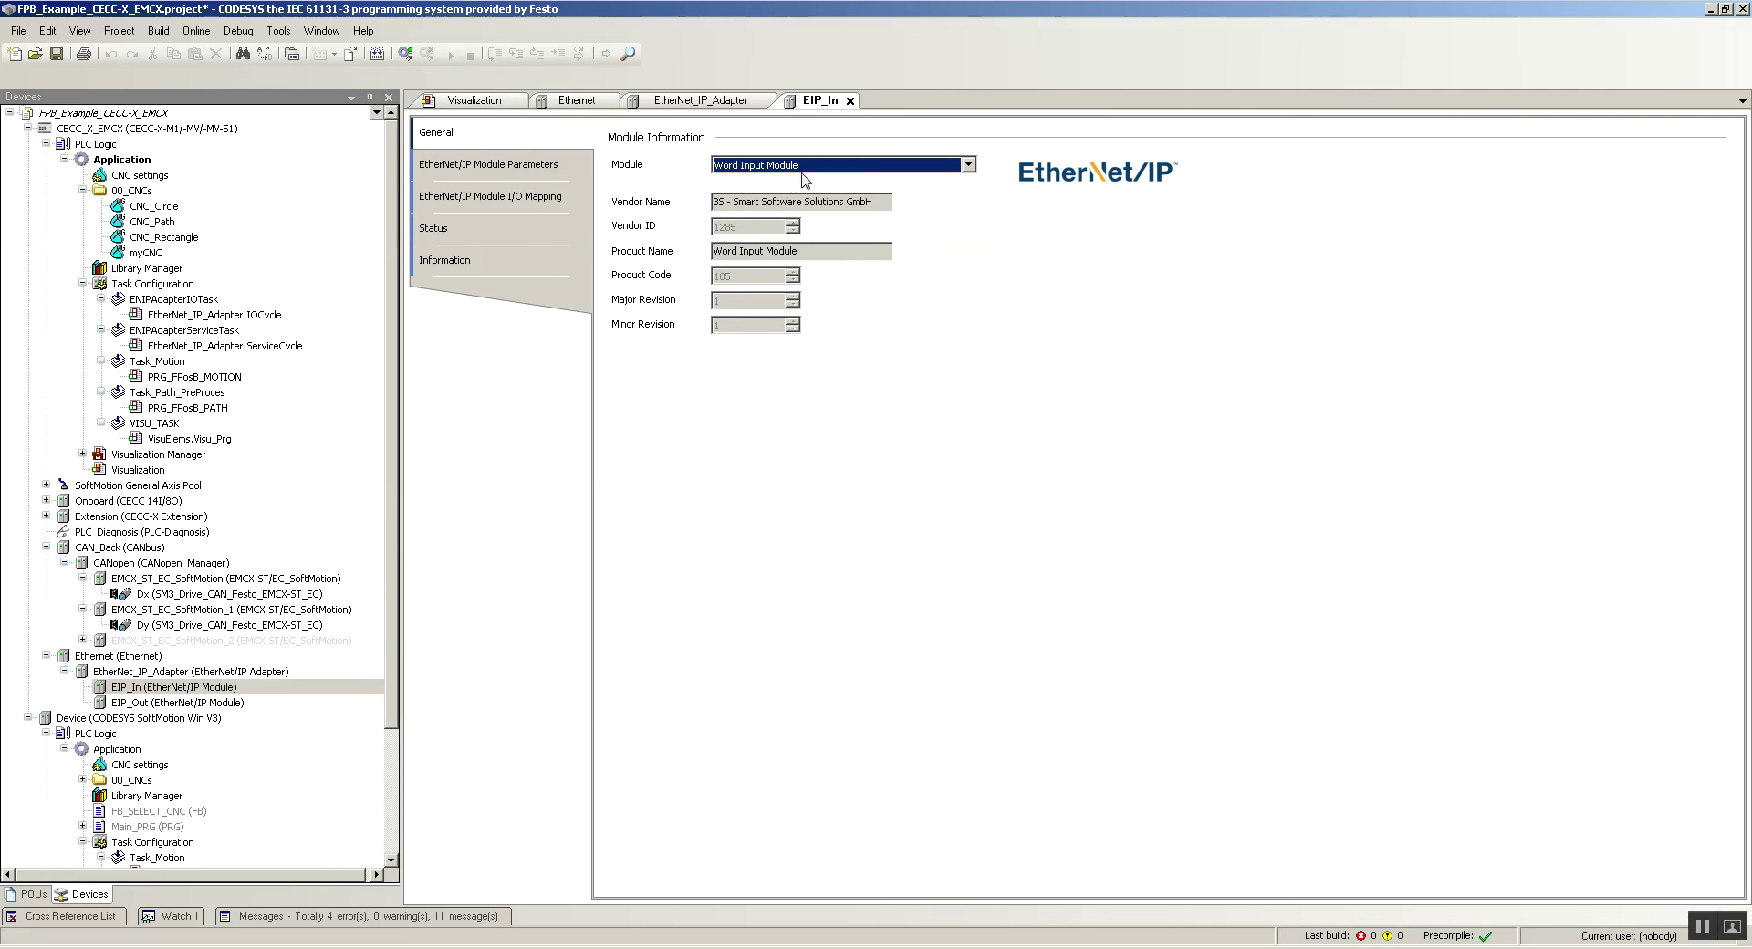
{"action": "left_click", "coordinate": [488, 166]}
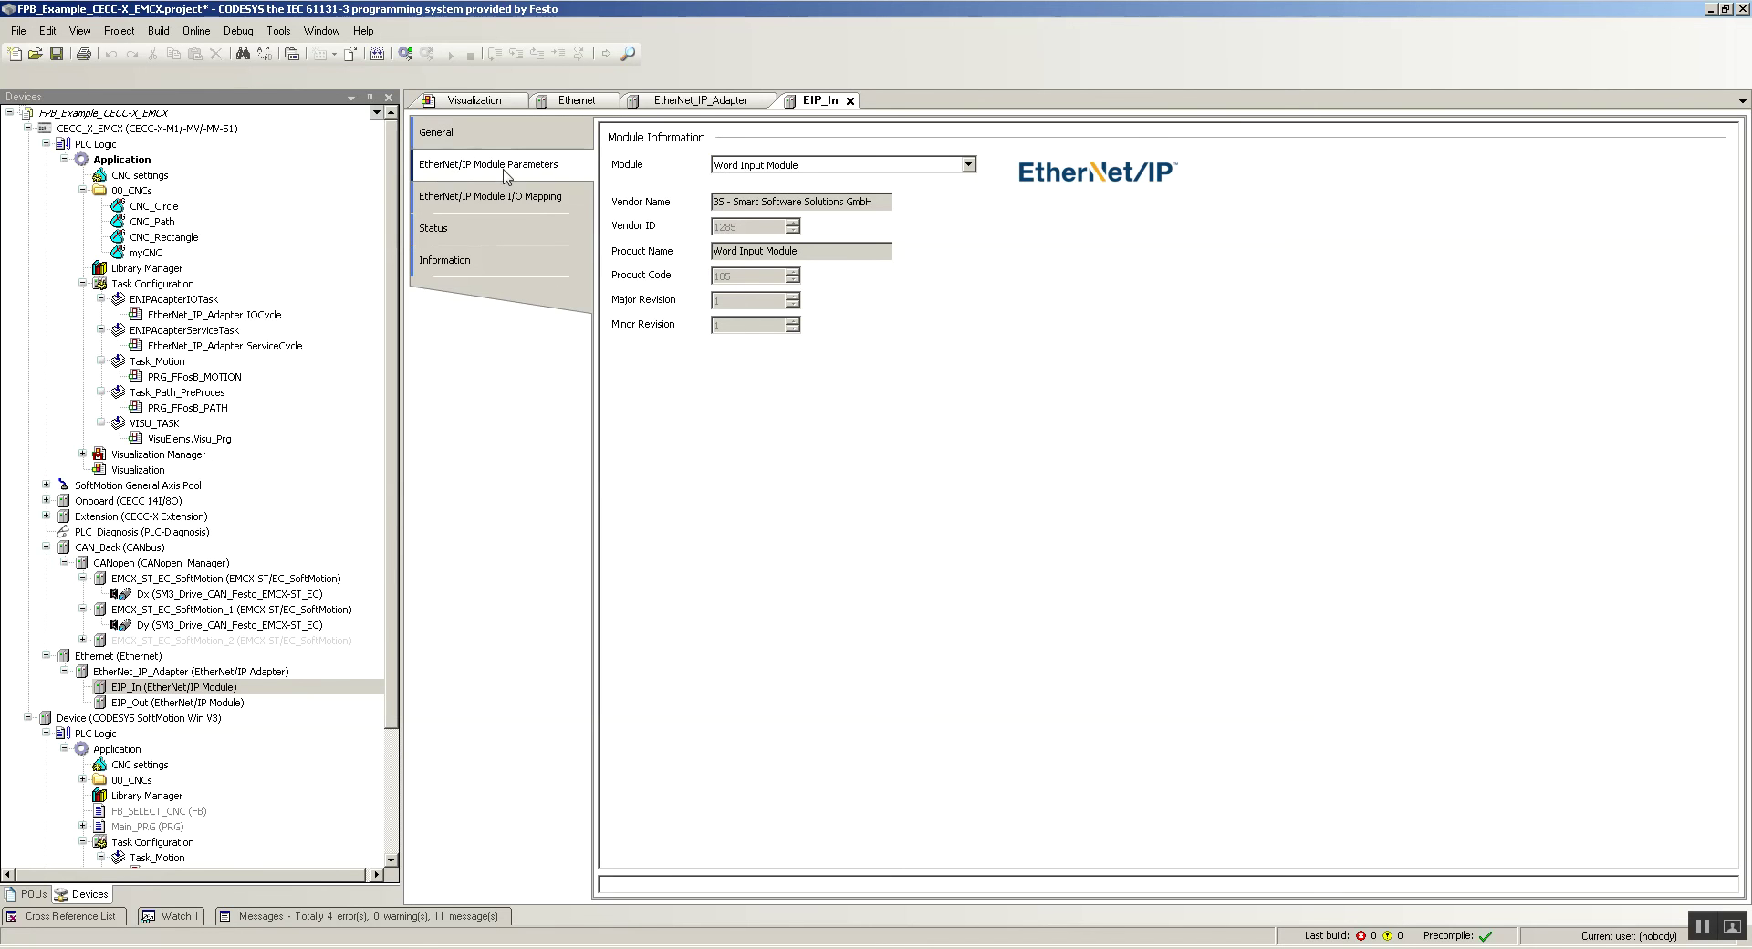
{"action": "left_click", "coordinate": [498, 203]}
{"action": "left_click", "coordinate": [494, 262]}
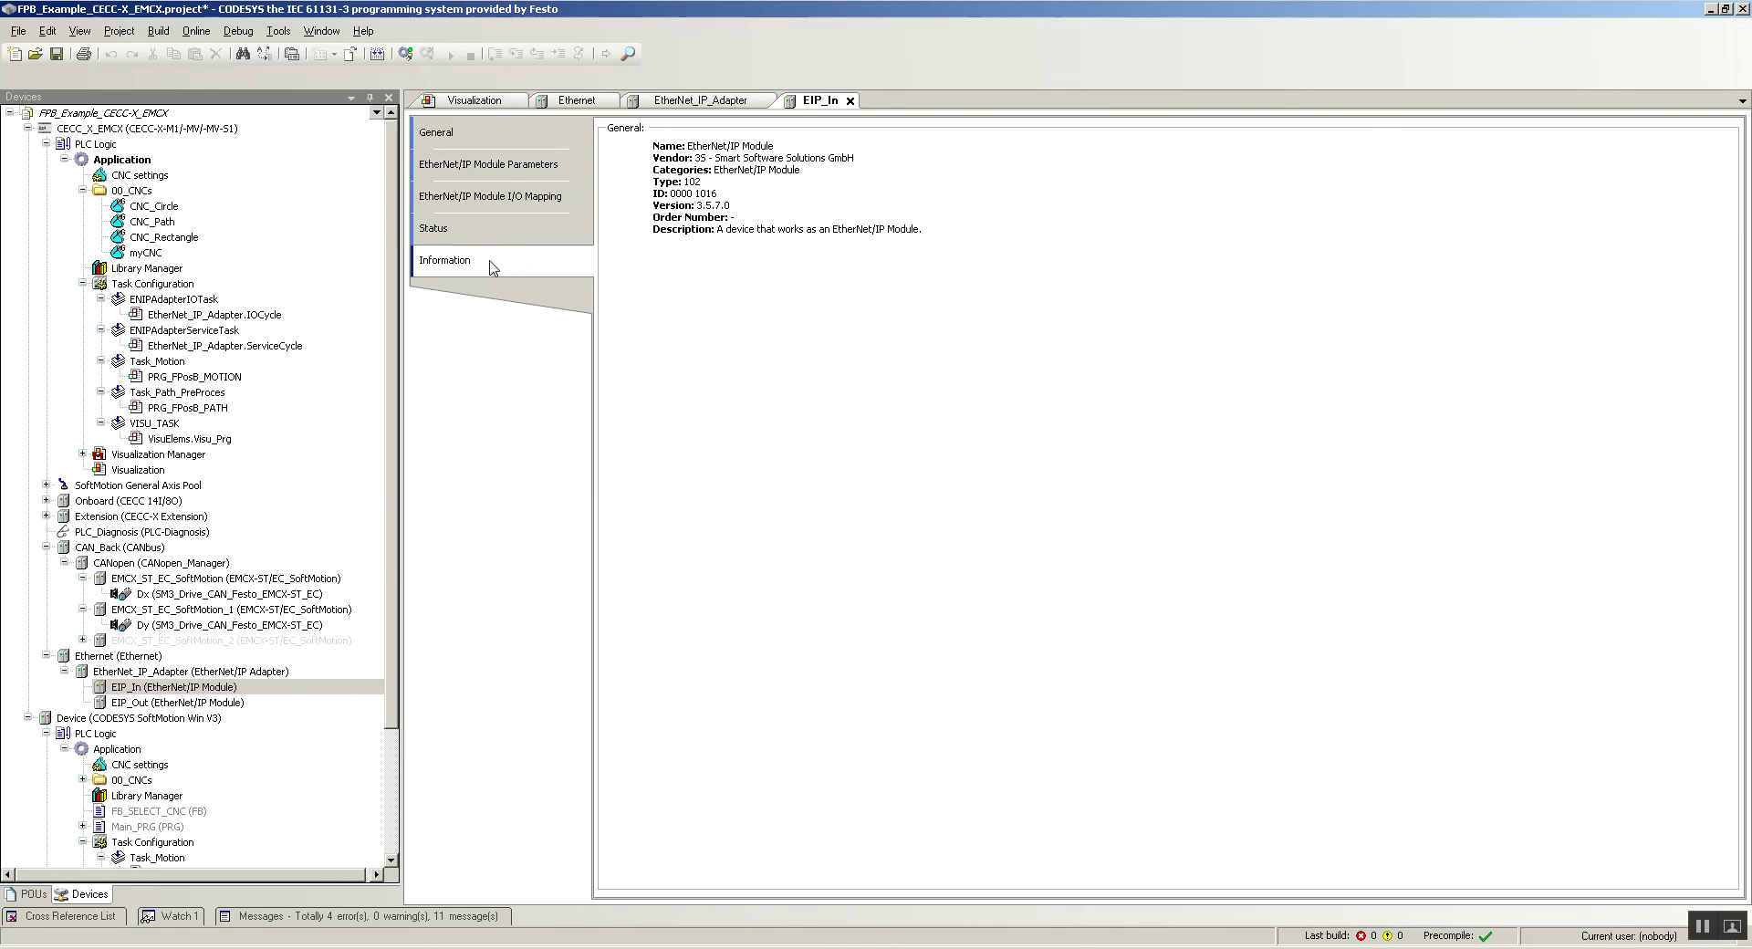
{"action": "left_click", "coordinate": [493, 197]}
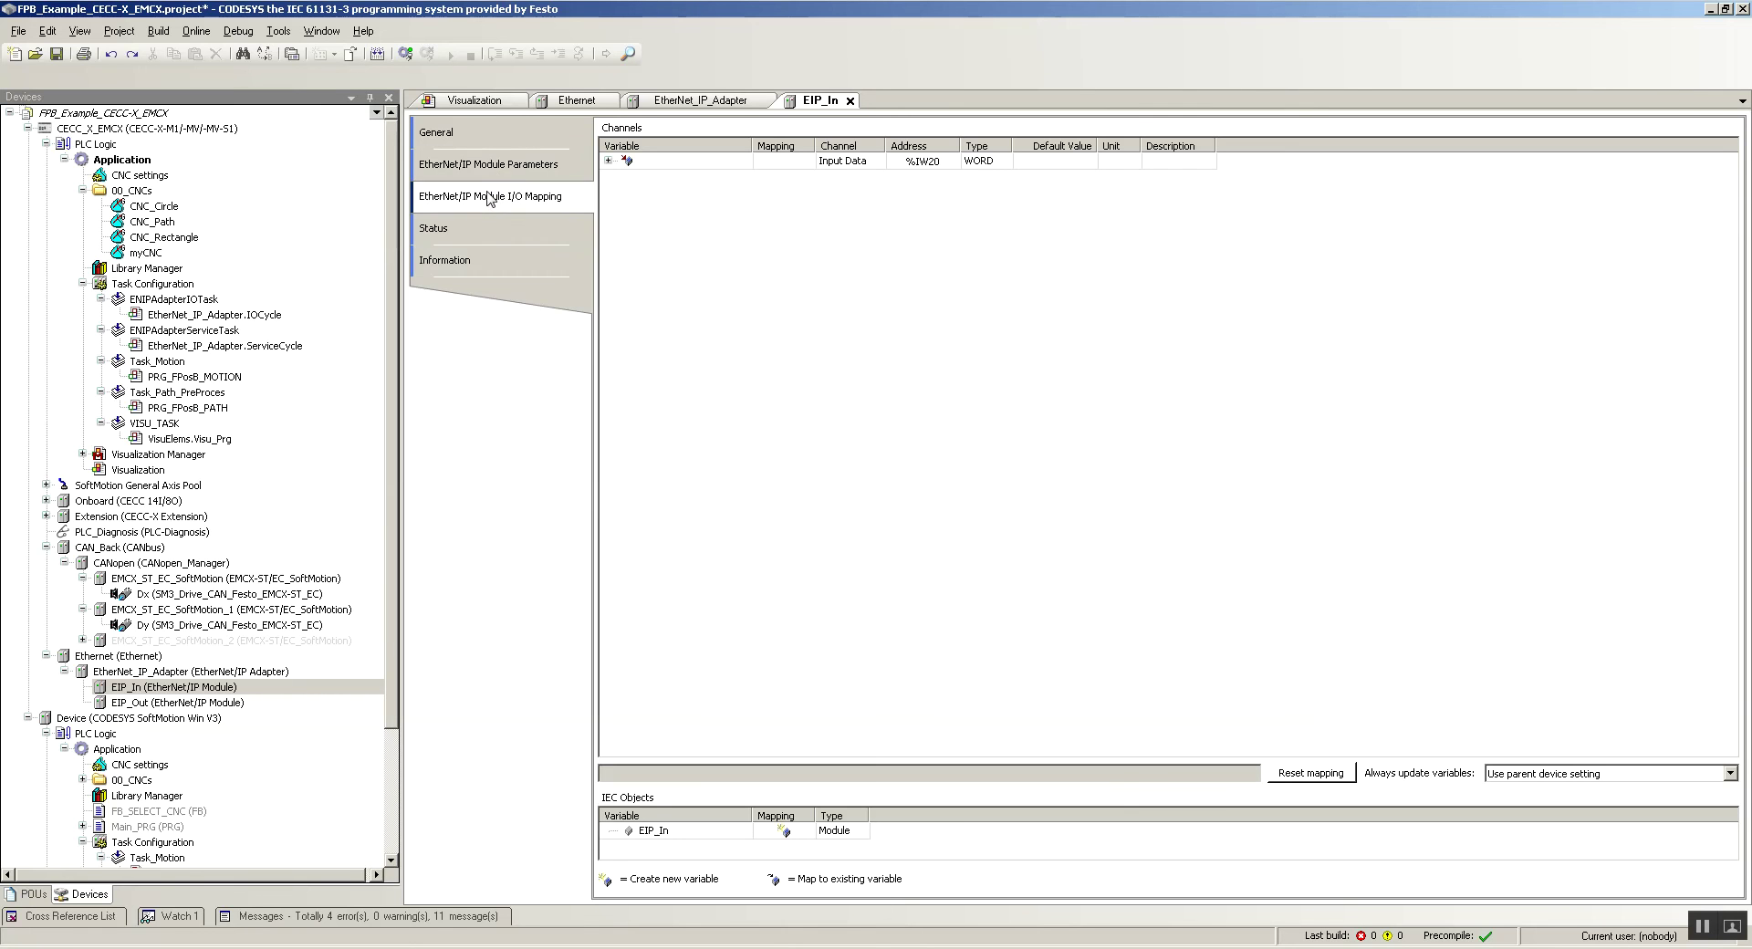
{"action": "left_click", "coordinate": [608, 160]}
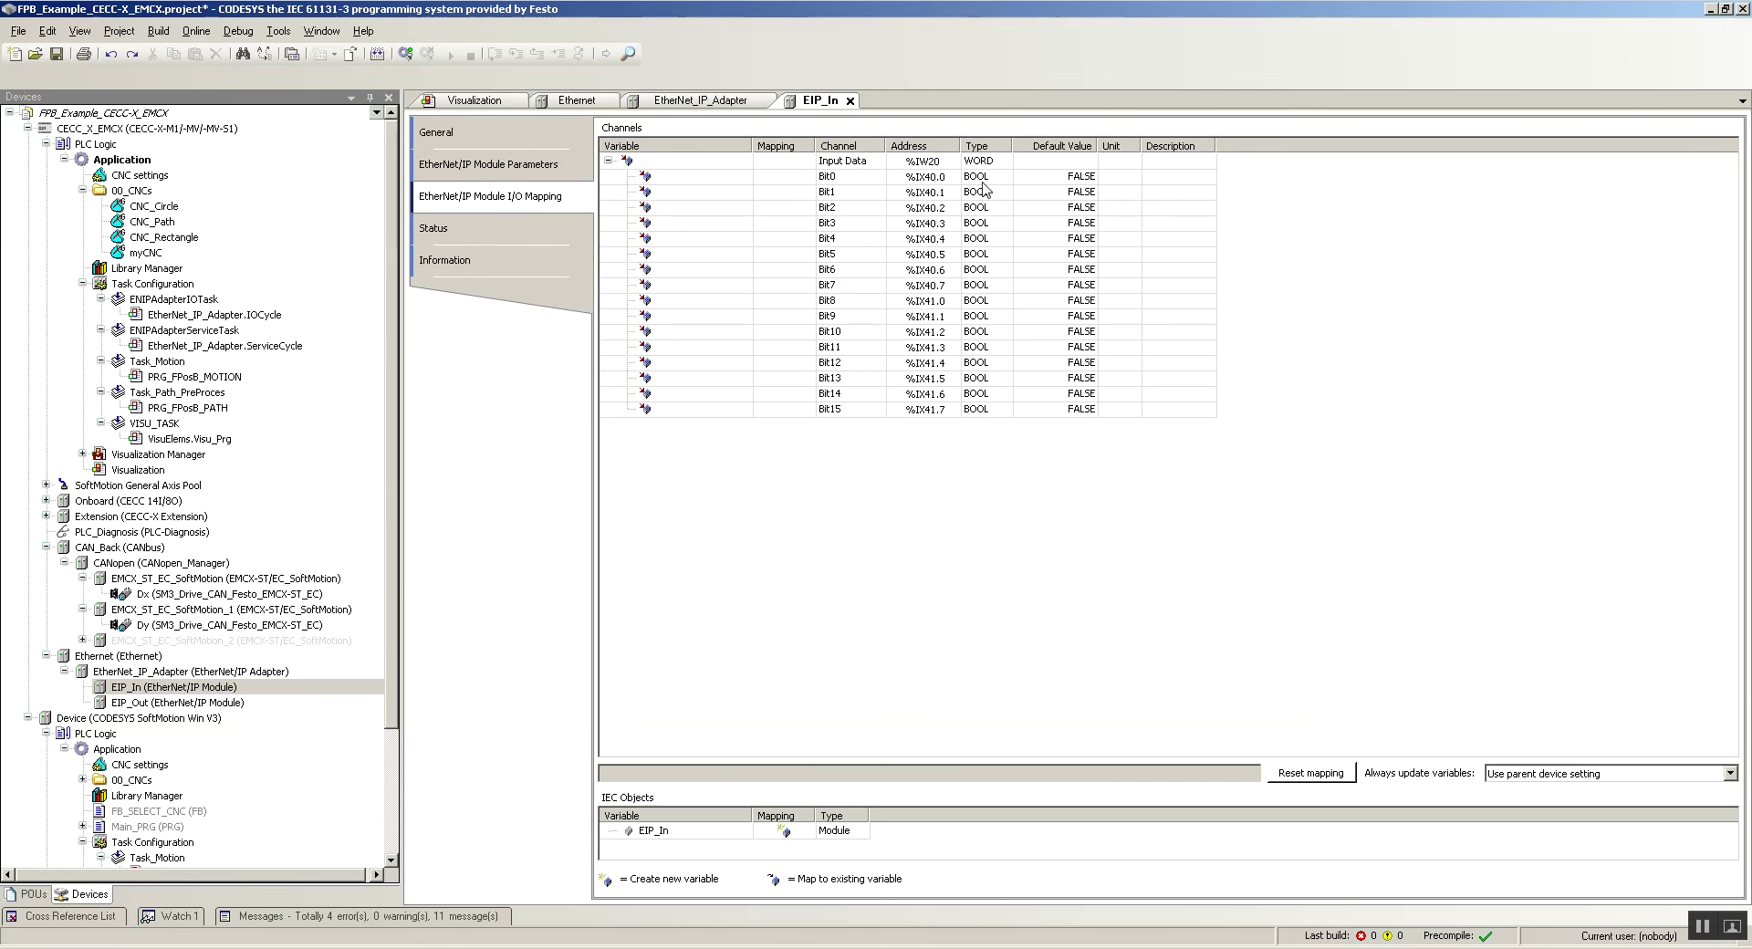
{"action": "left_click", "coordinate": [608, 161]}
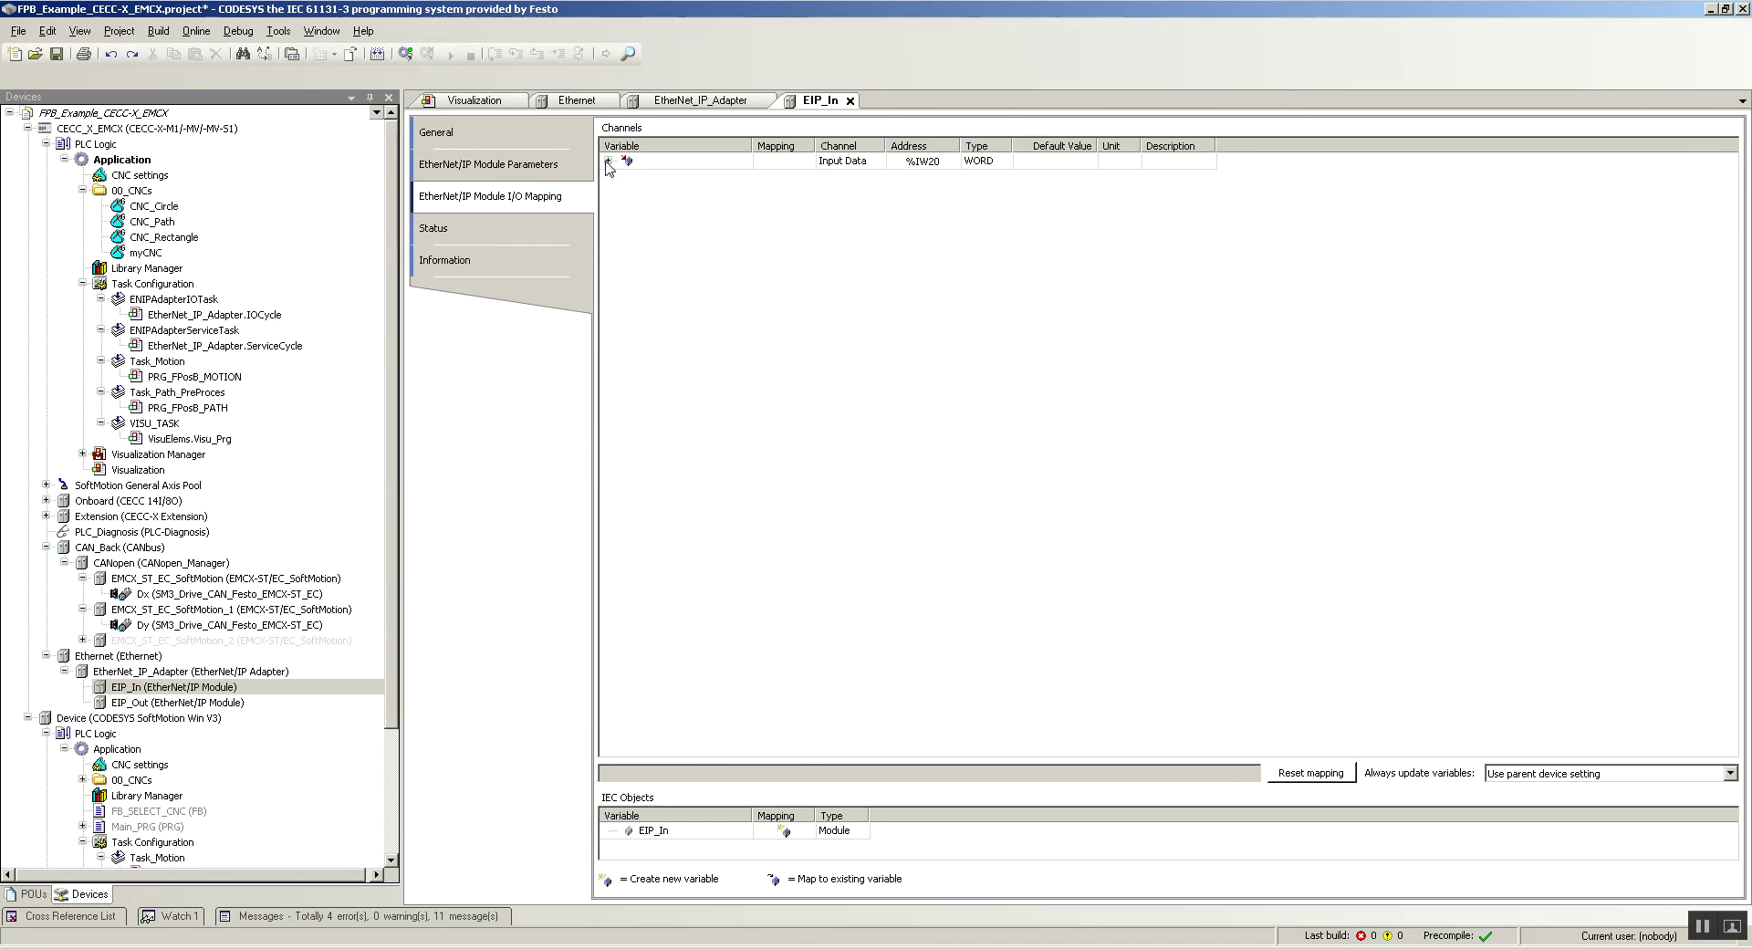
- Set the EIP_Out module type to Word Output Module and inspect the bits of its output data in the I/O mapping
{"action": "double_click", "coordinate": [159, 702]}
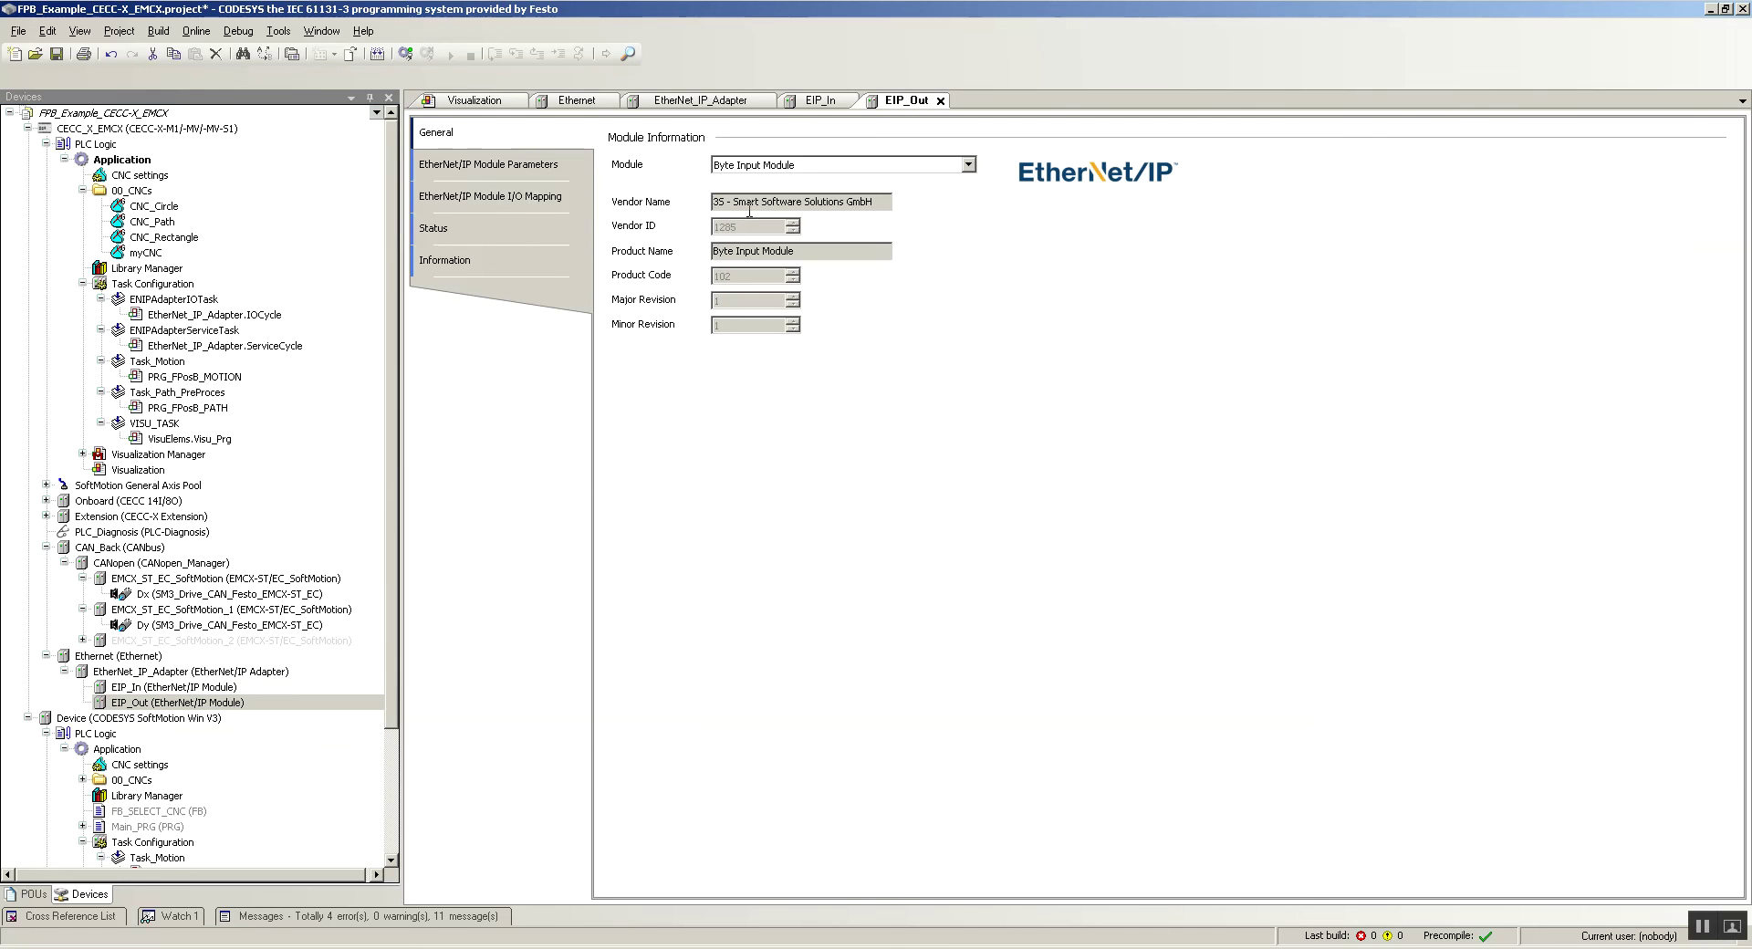
{"action": "left_click", "coordinate": [799, 165]}
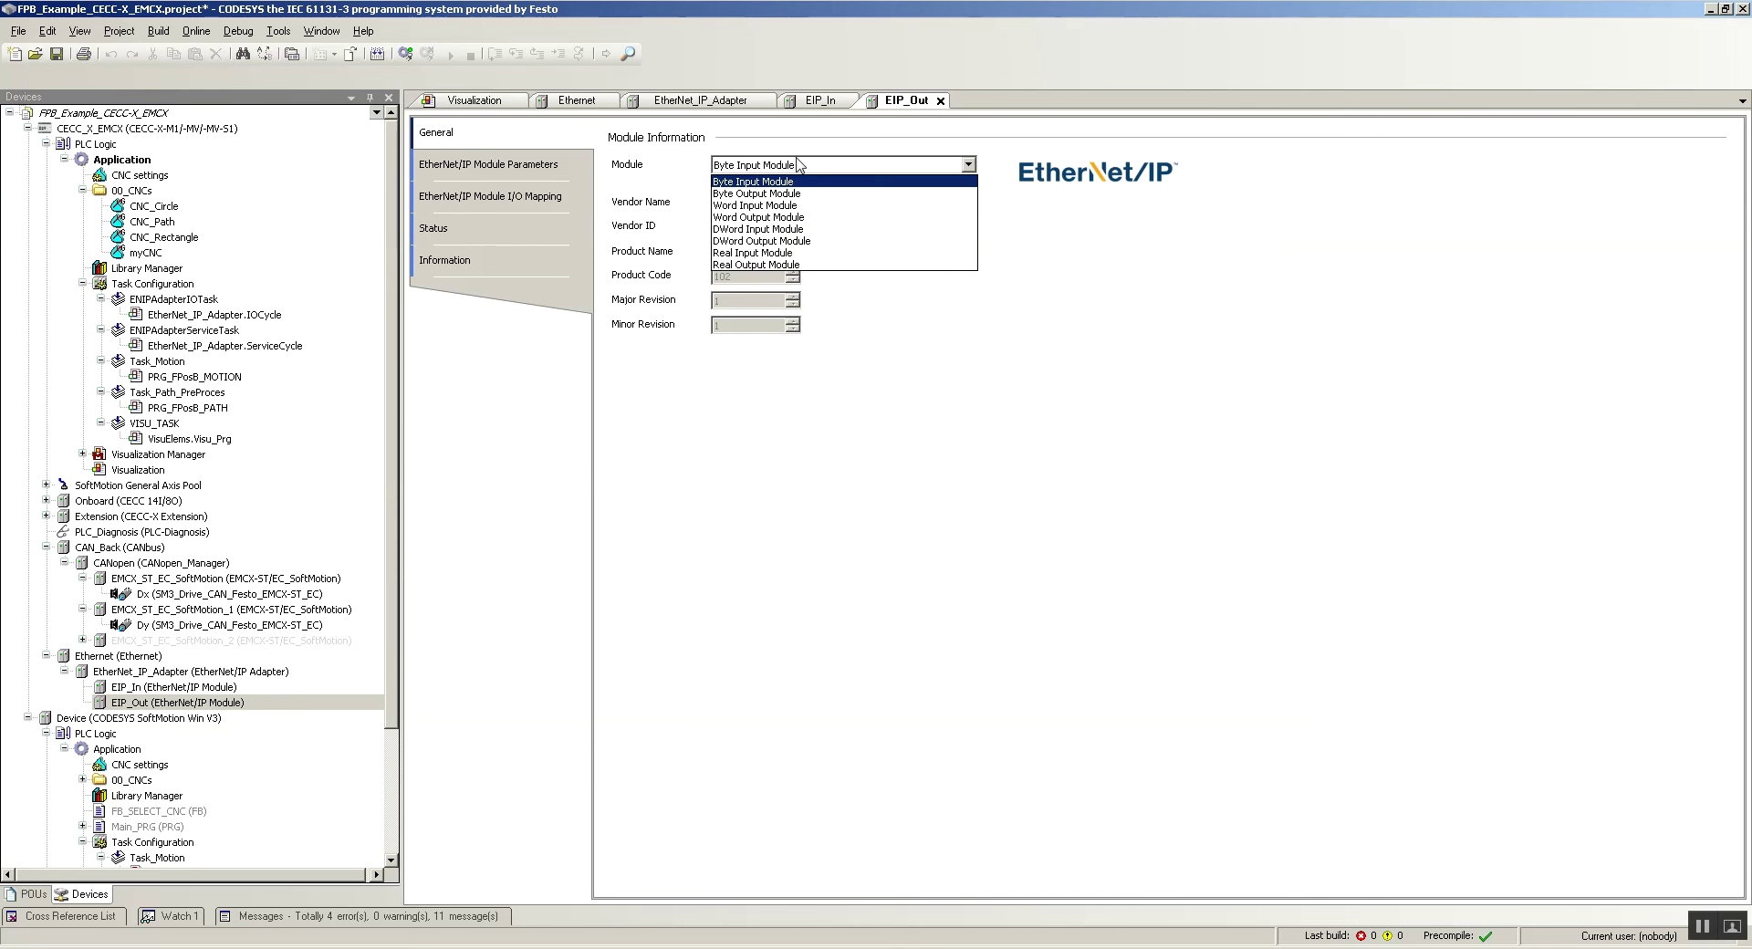
{"action": "left_click", "coordinate": [780, 218]}
{"action": "left_click", "coordinate": [483, 197]}
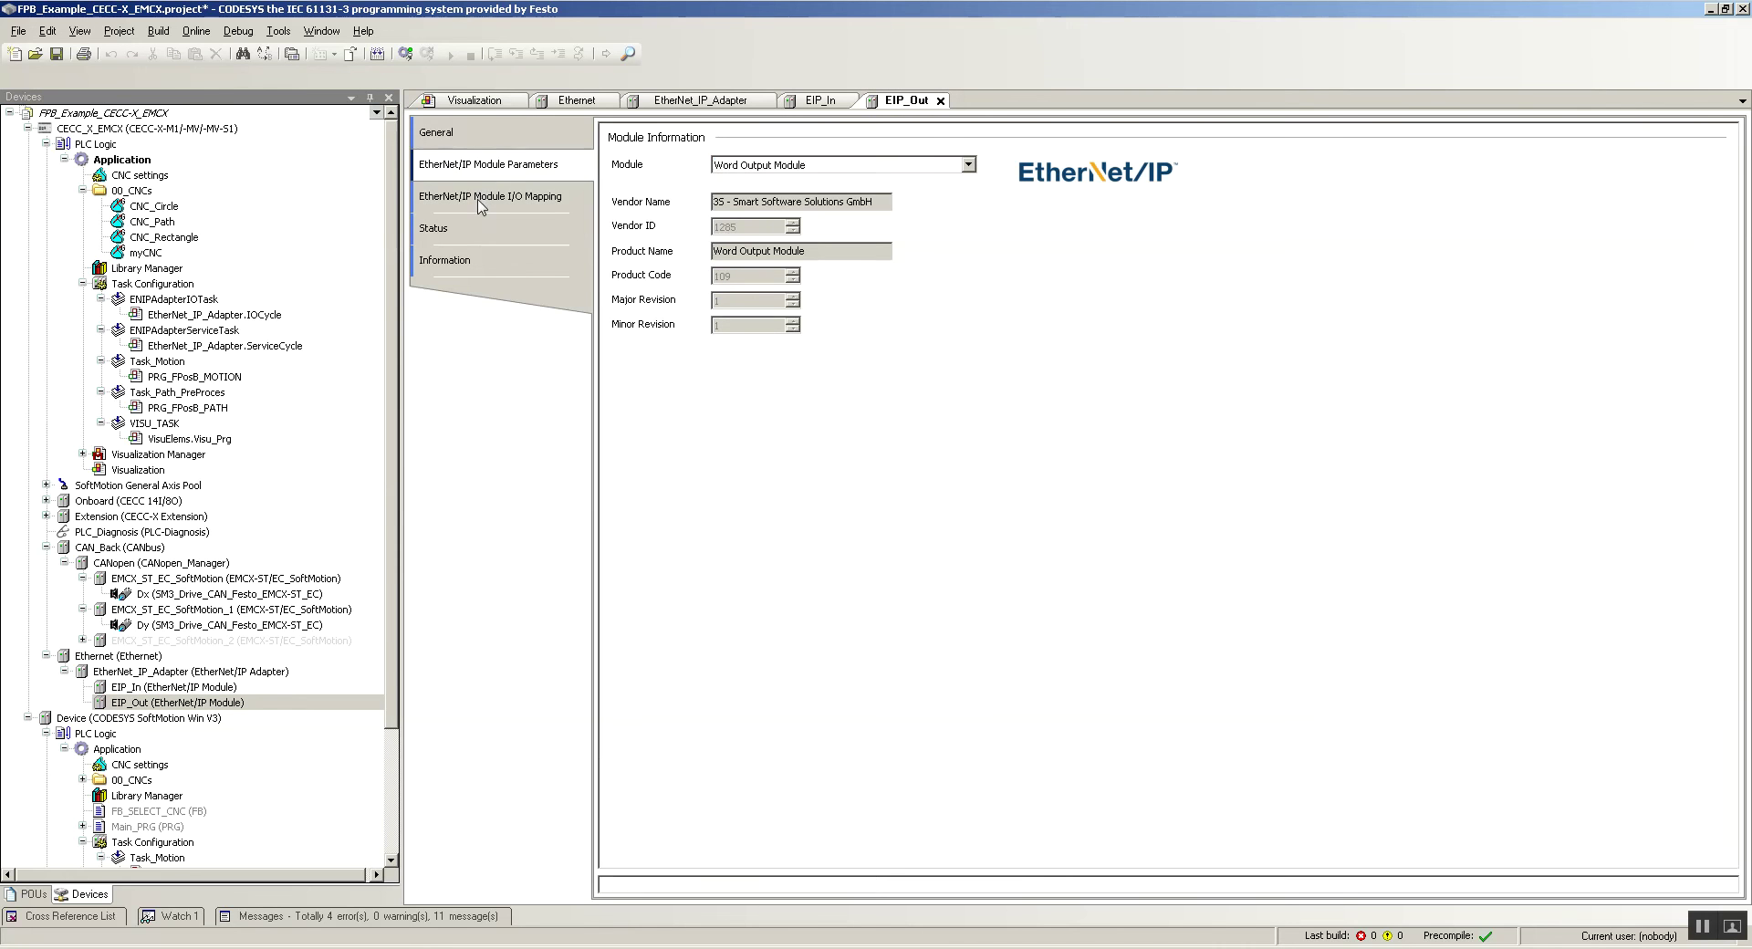
{"action": "left_click", "coordinate": [609, 160]}
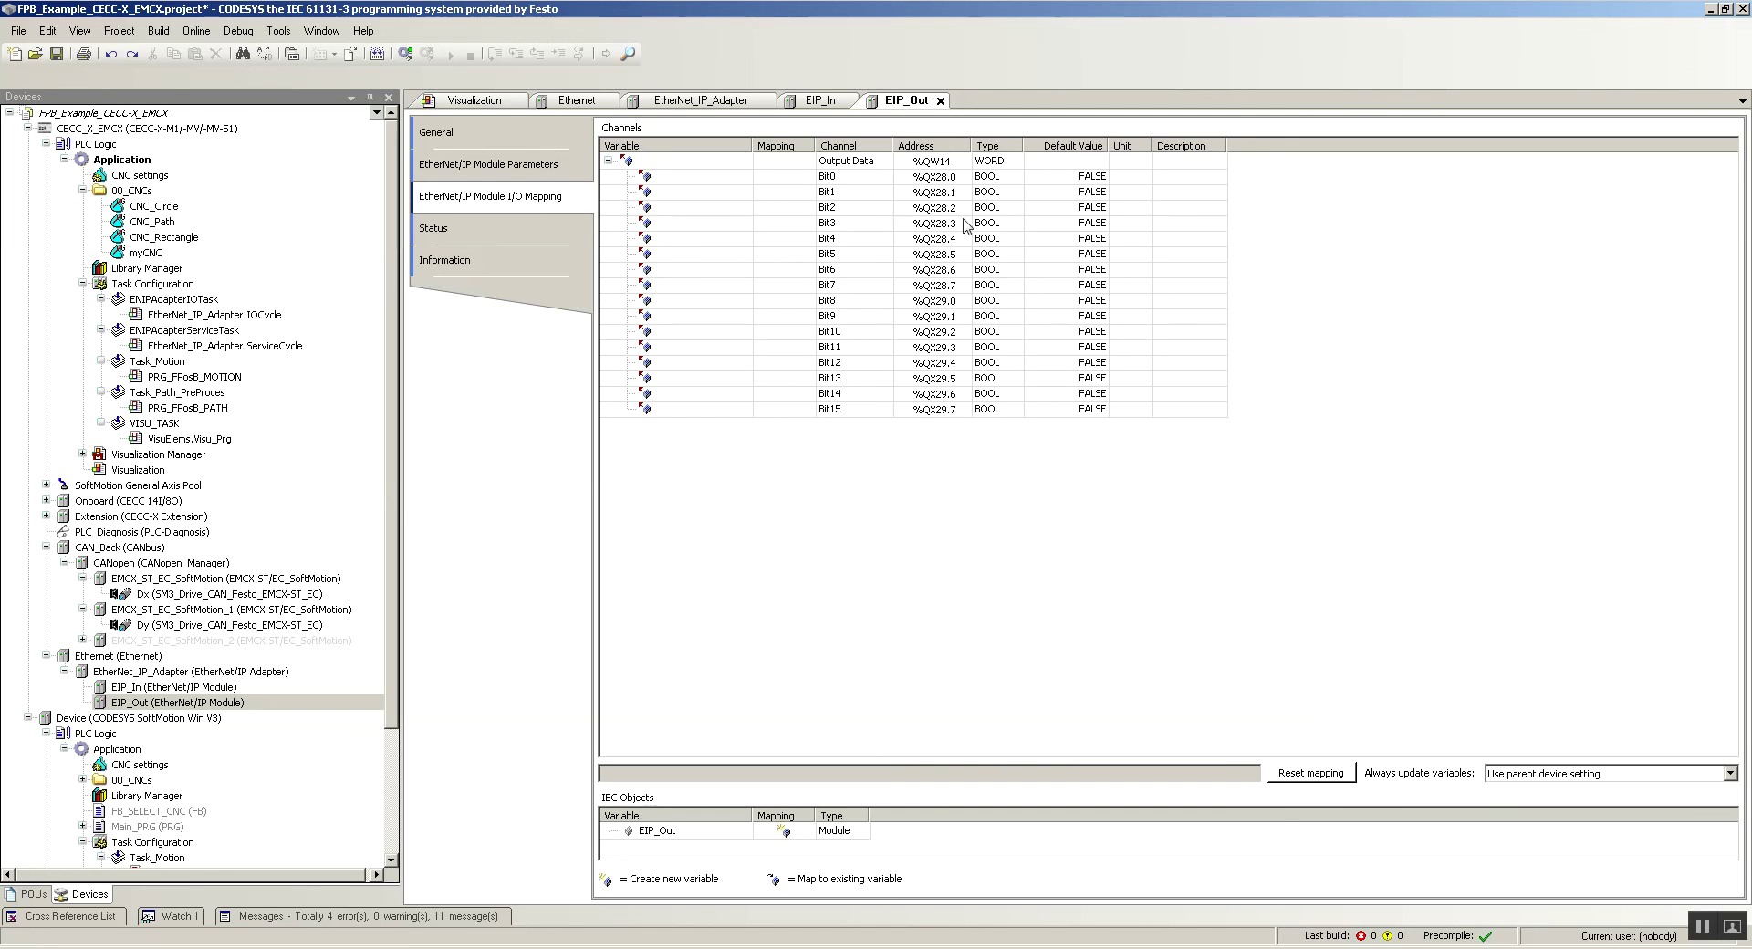
{"action": "left_click", "coordinate": [609, 161]}
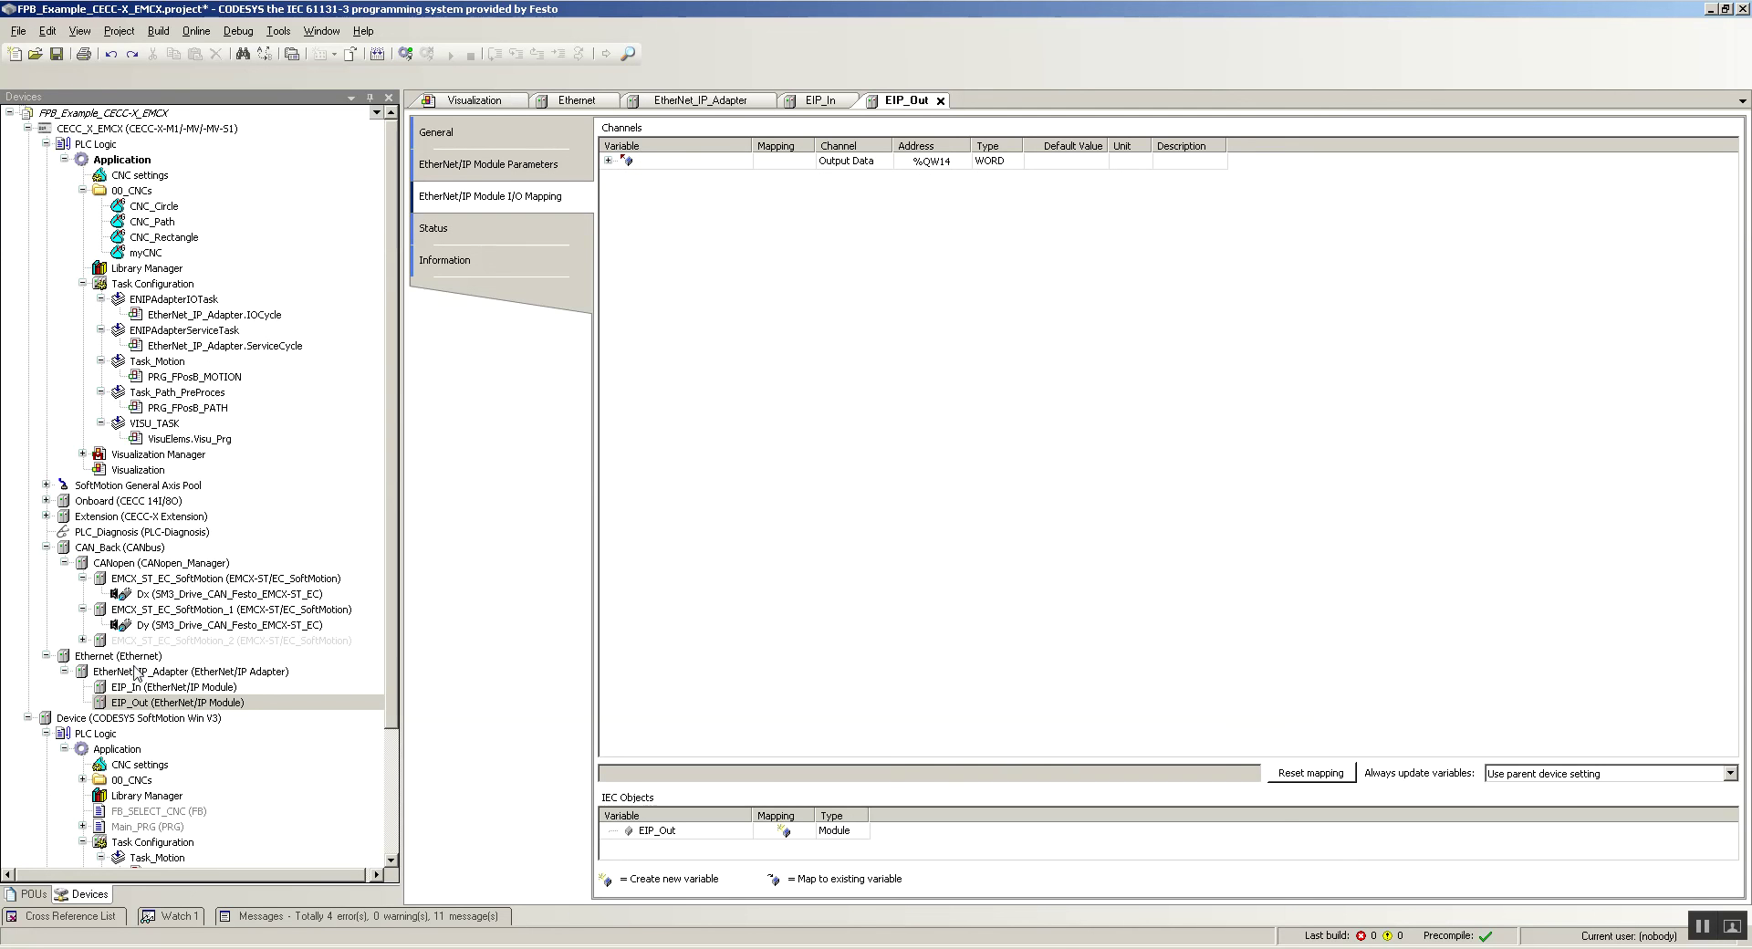
- Recheck the Ethernet device settings, log in to the controller and download the latest code changes
{"action": "double_click", "coordinate": [135, 672]}
{"action": "double_click", "coordinate": [135, 656]}
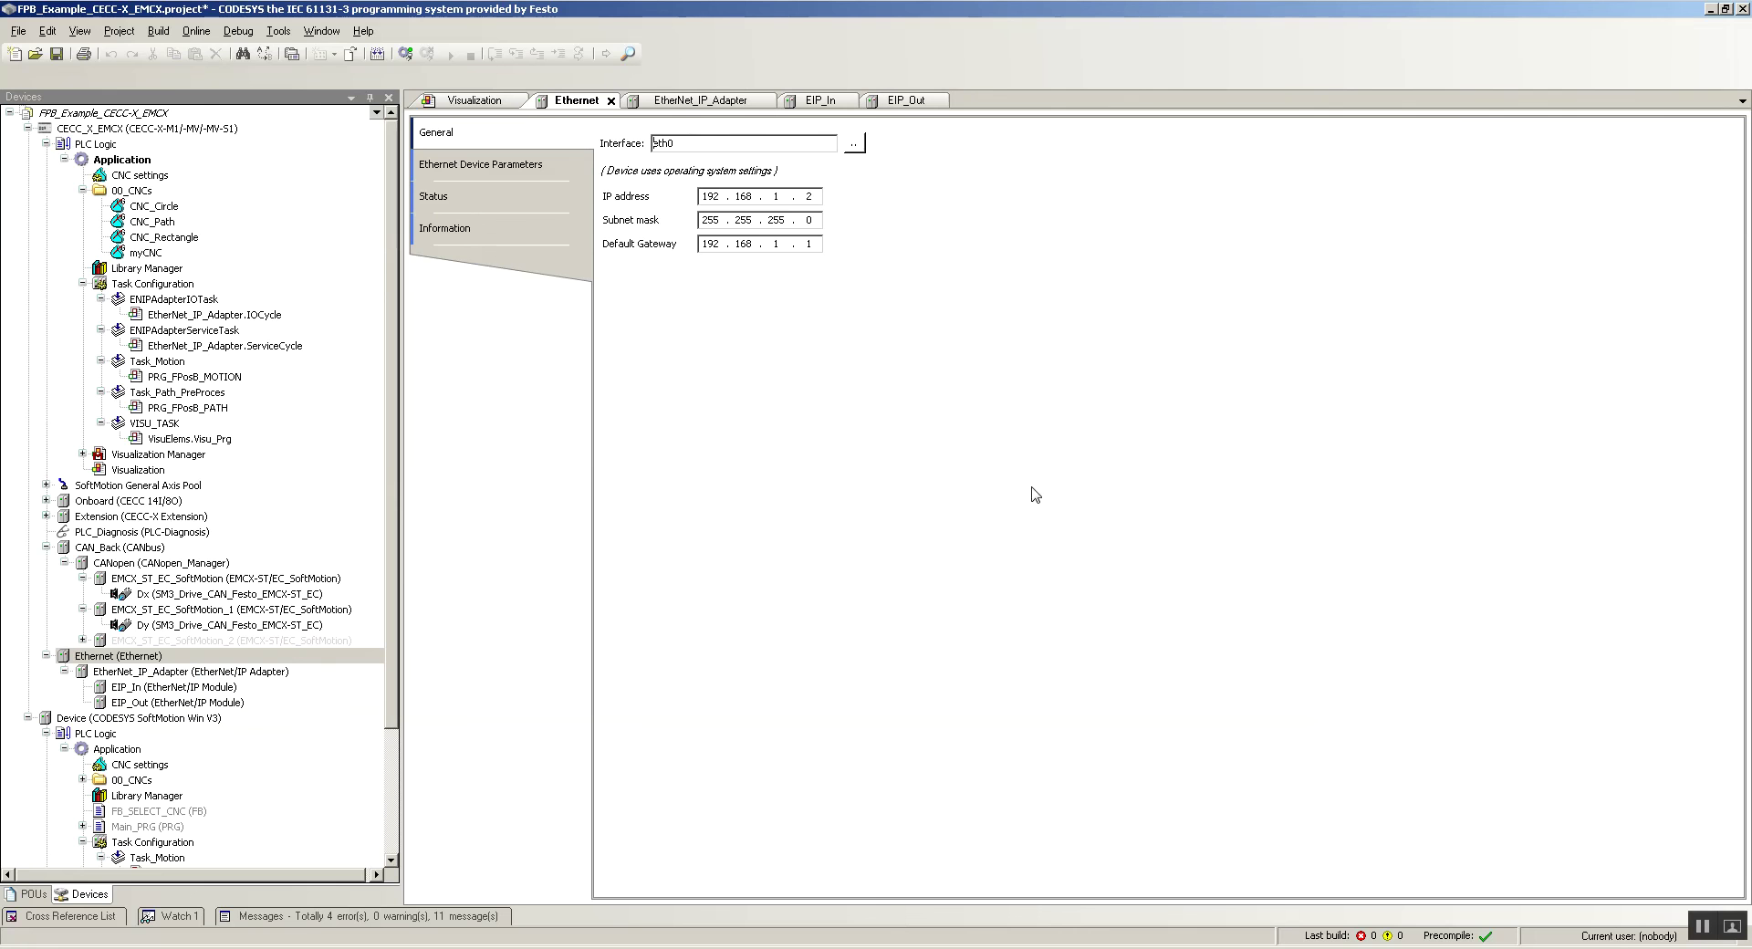
{"action": "left_click", "coordinate": [196, 31]}
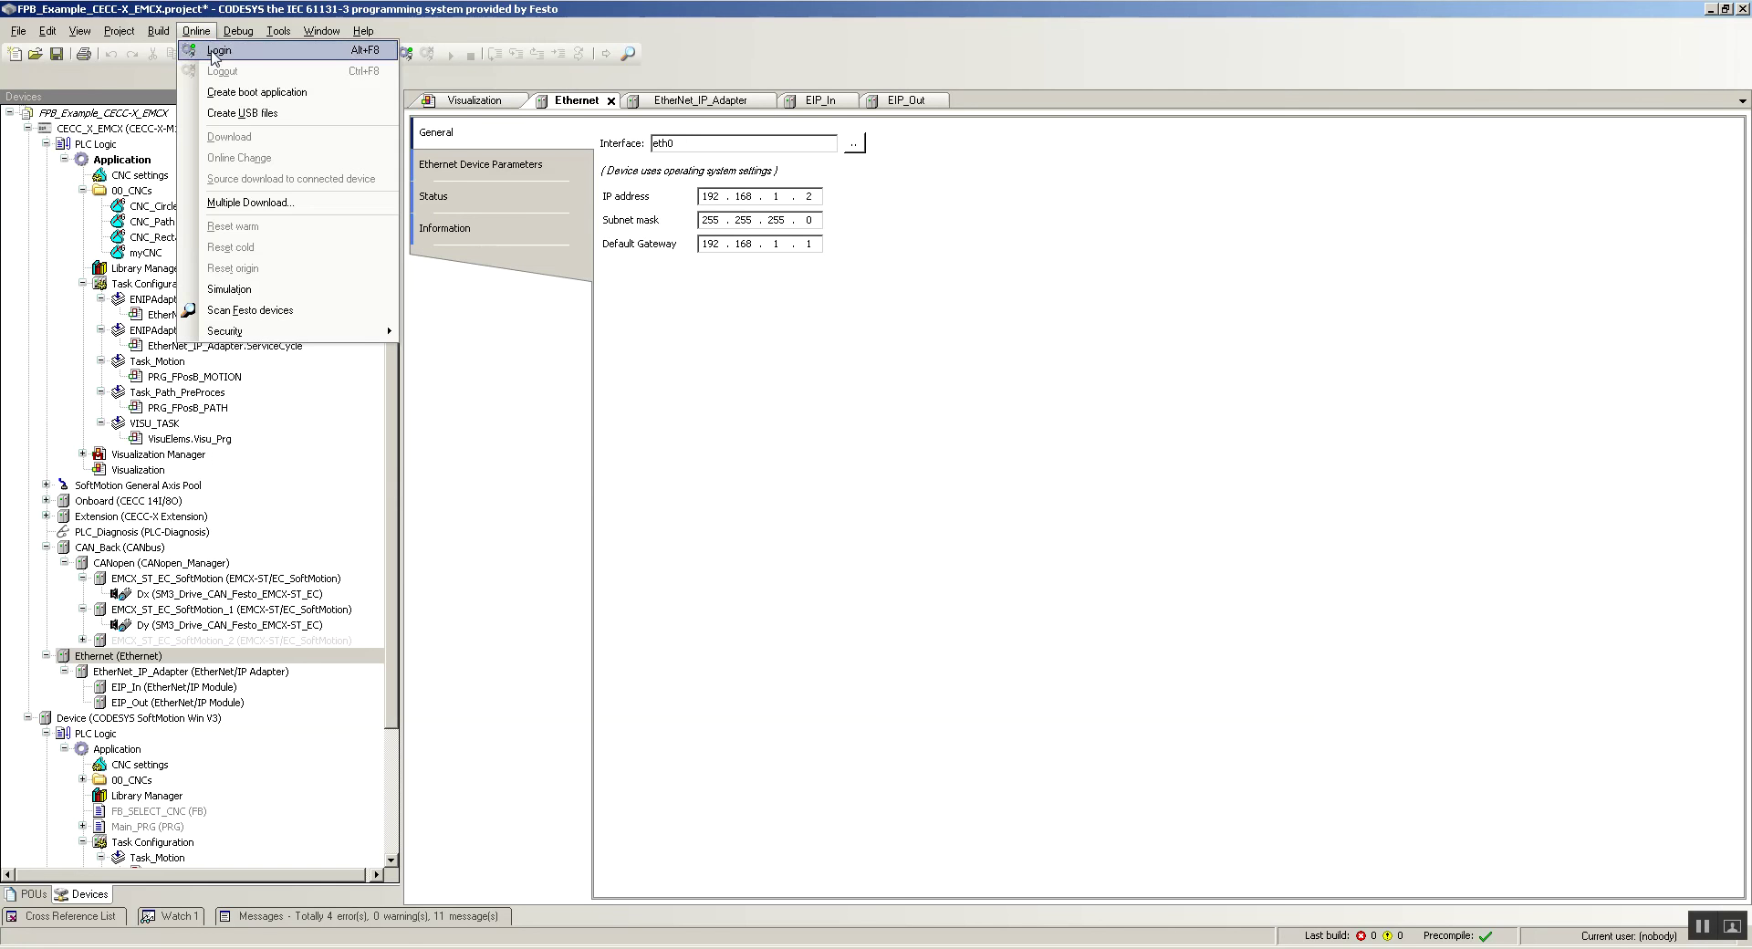
{"action": "left_click", "coordinate": [217, 51]}
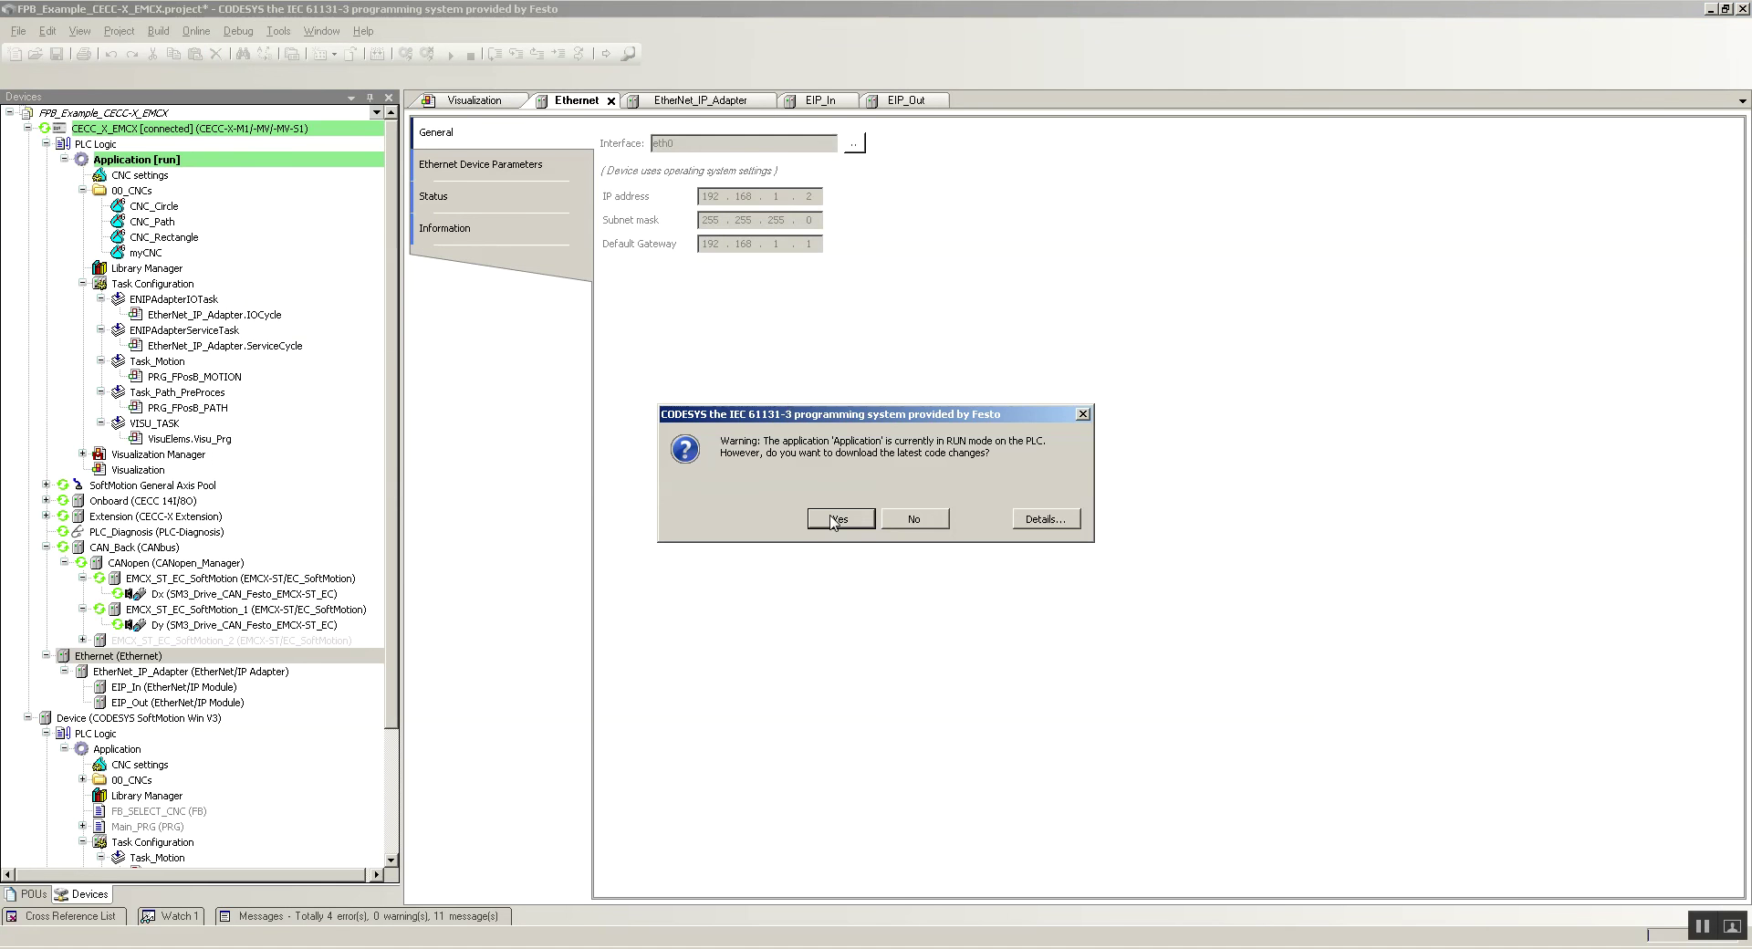
{"action": "left_click", "coordinate": [833, 520]}
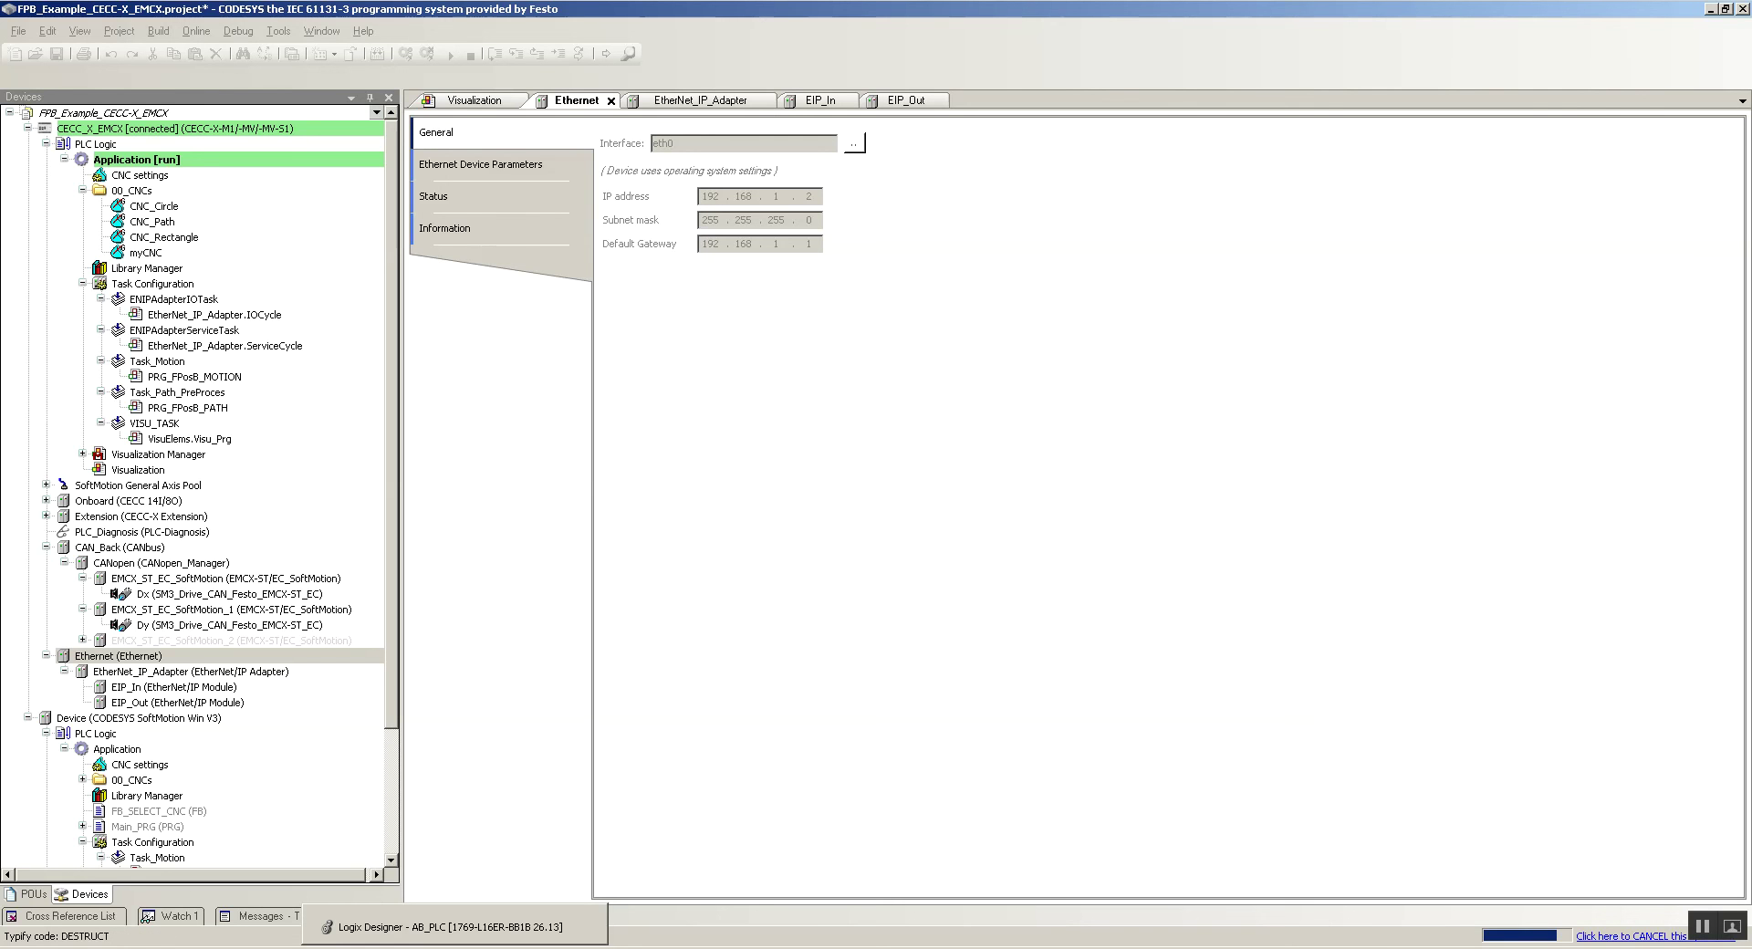
- Switch to the AB_PLC project in Logix Designer and delete the existing ETHERNET-MODULE CECC_X from the Ethernet network
{"action": "left_click", "coordinate": [441, 927]}
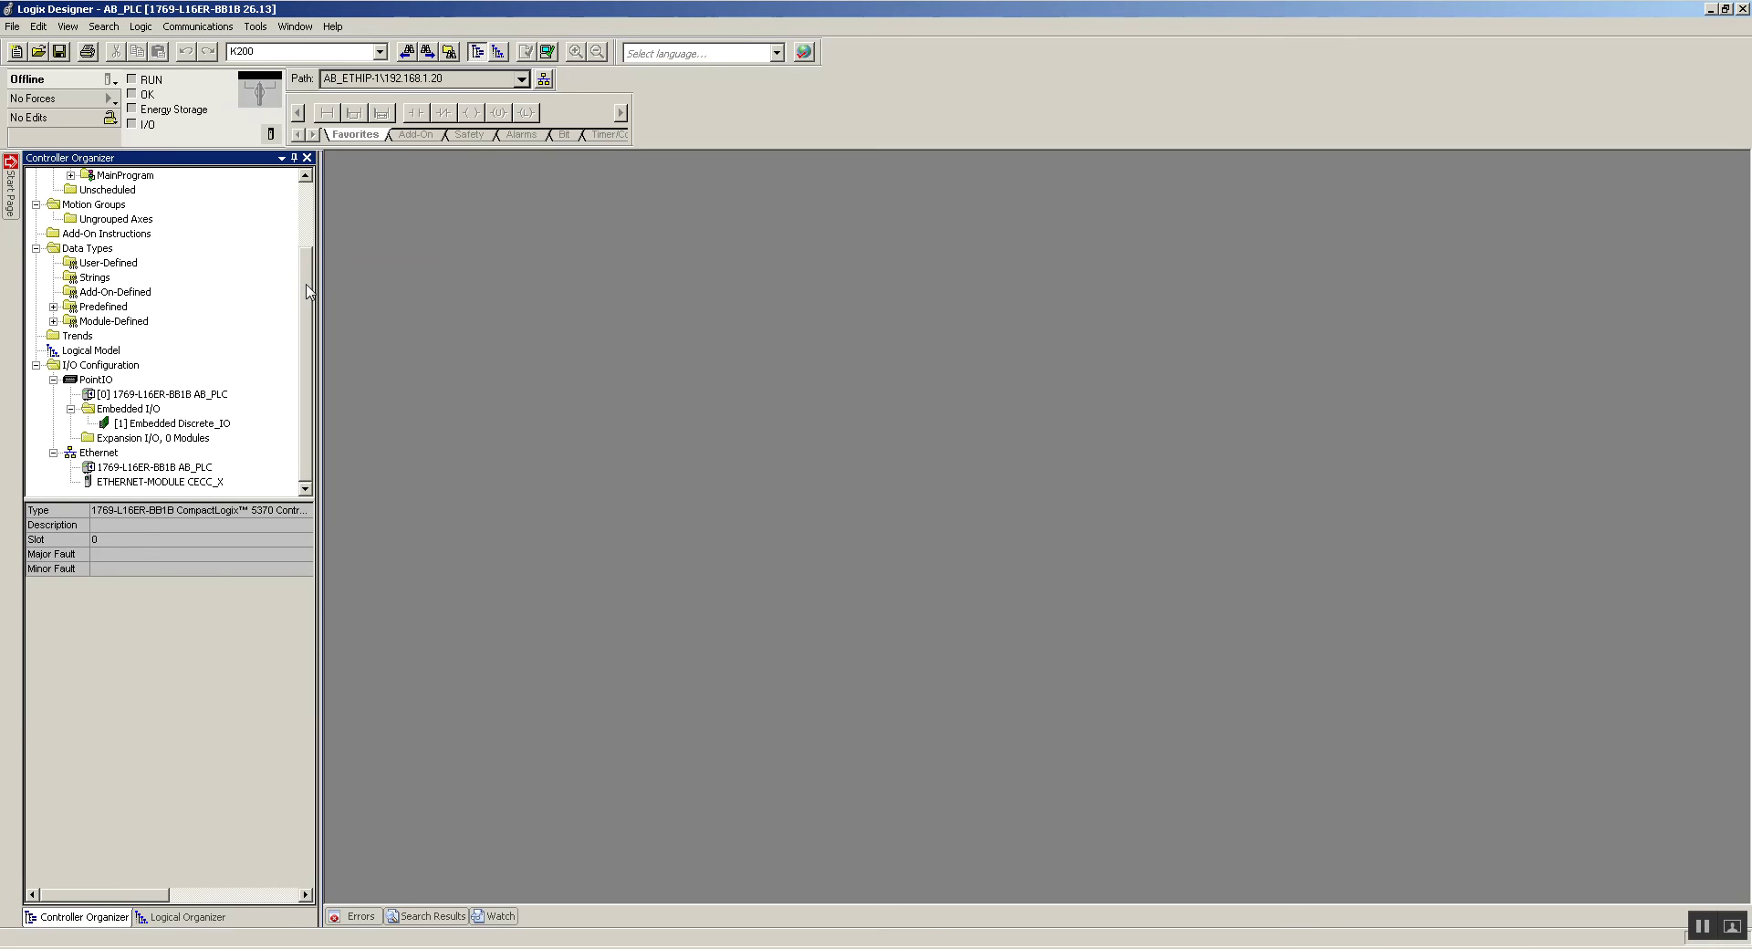
{"action": "mouse_move", "coordinate": [308, 291]}
{"action": "left_mouse_down"}
{"action": "mouse_move", "coordinate": [309, 224]}
{"action": "mouse_move", "coordinate": [307, 322]}
{"action": "left_mouse_up"}
{"action": "mouse_move", "coordinate": [172, 490]}
{"action": "left_click_drag", "start_coordinate": [308, 350], "coordinate": [306, 438]}
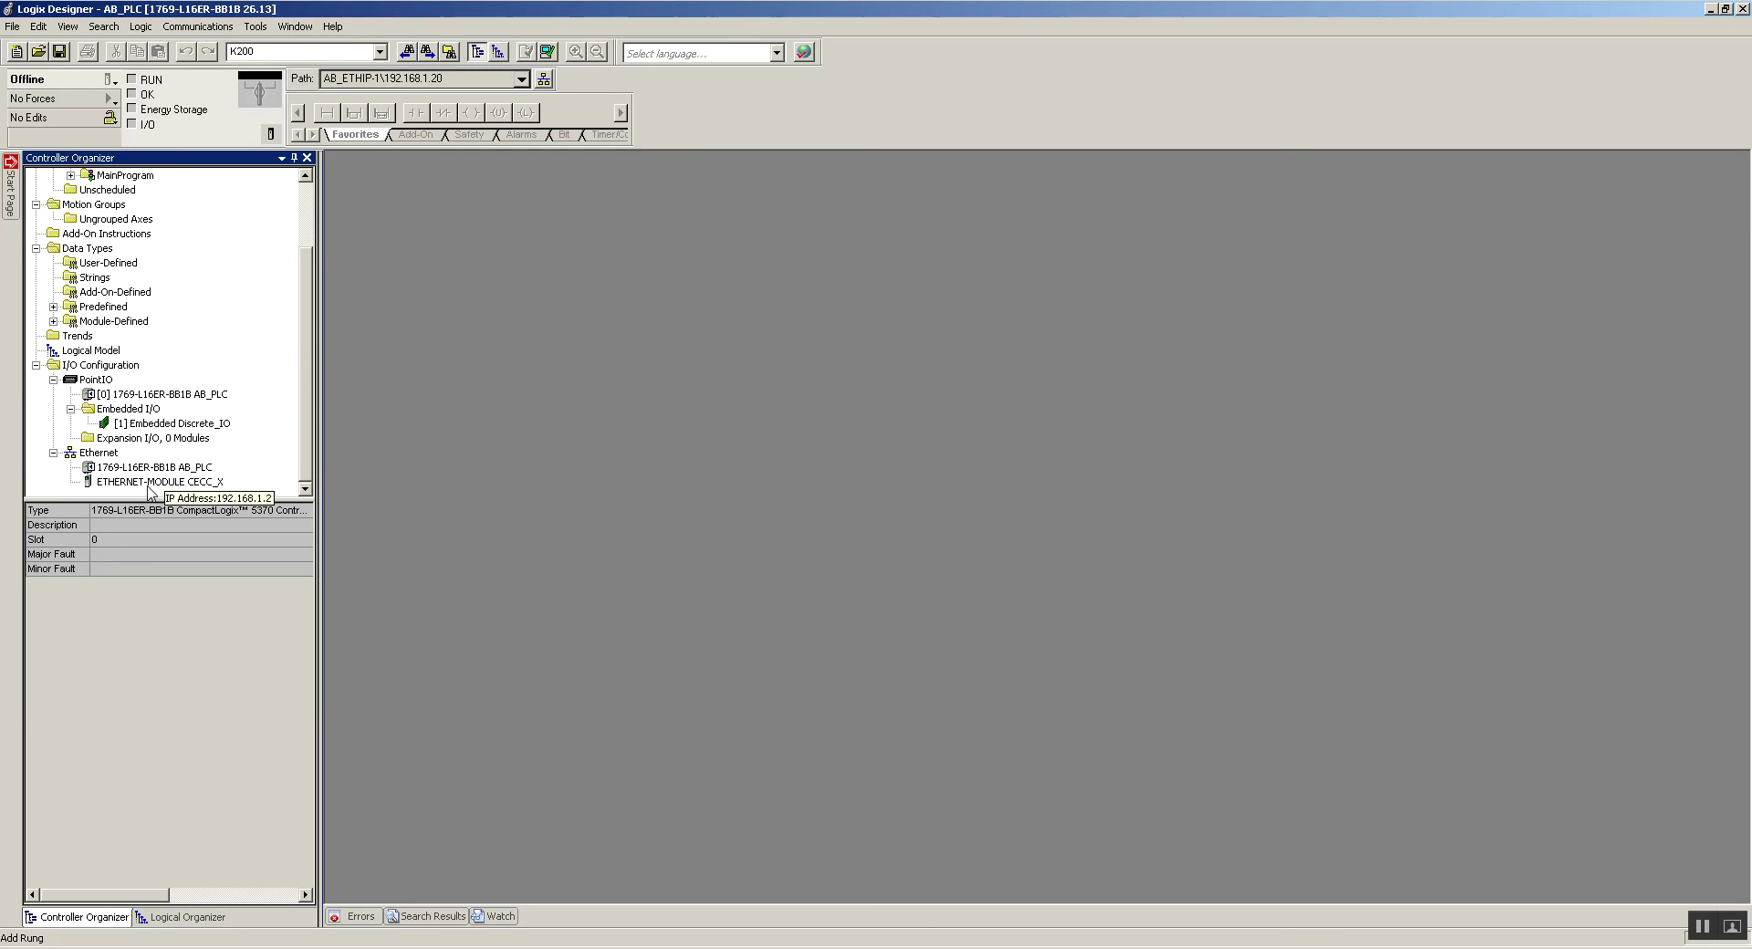
{"action": "right_click", "coordinate": [149, 490]}
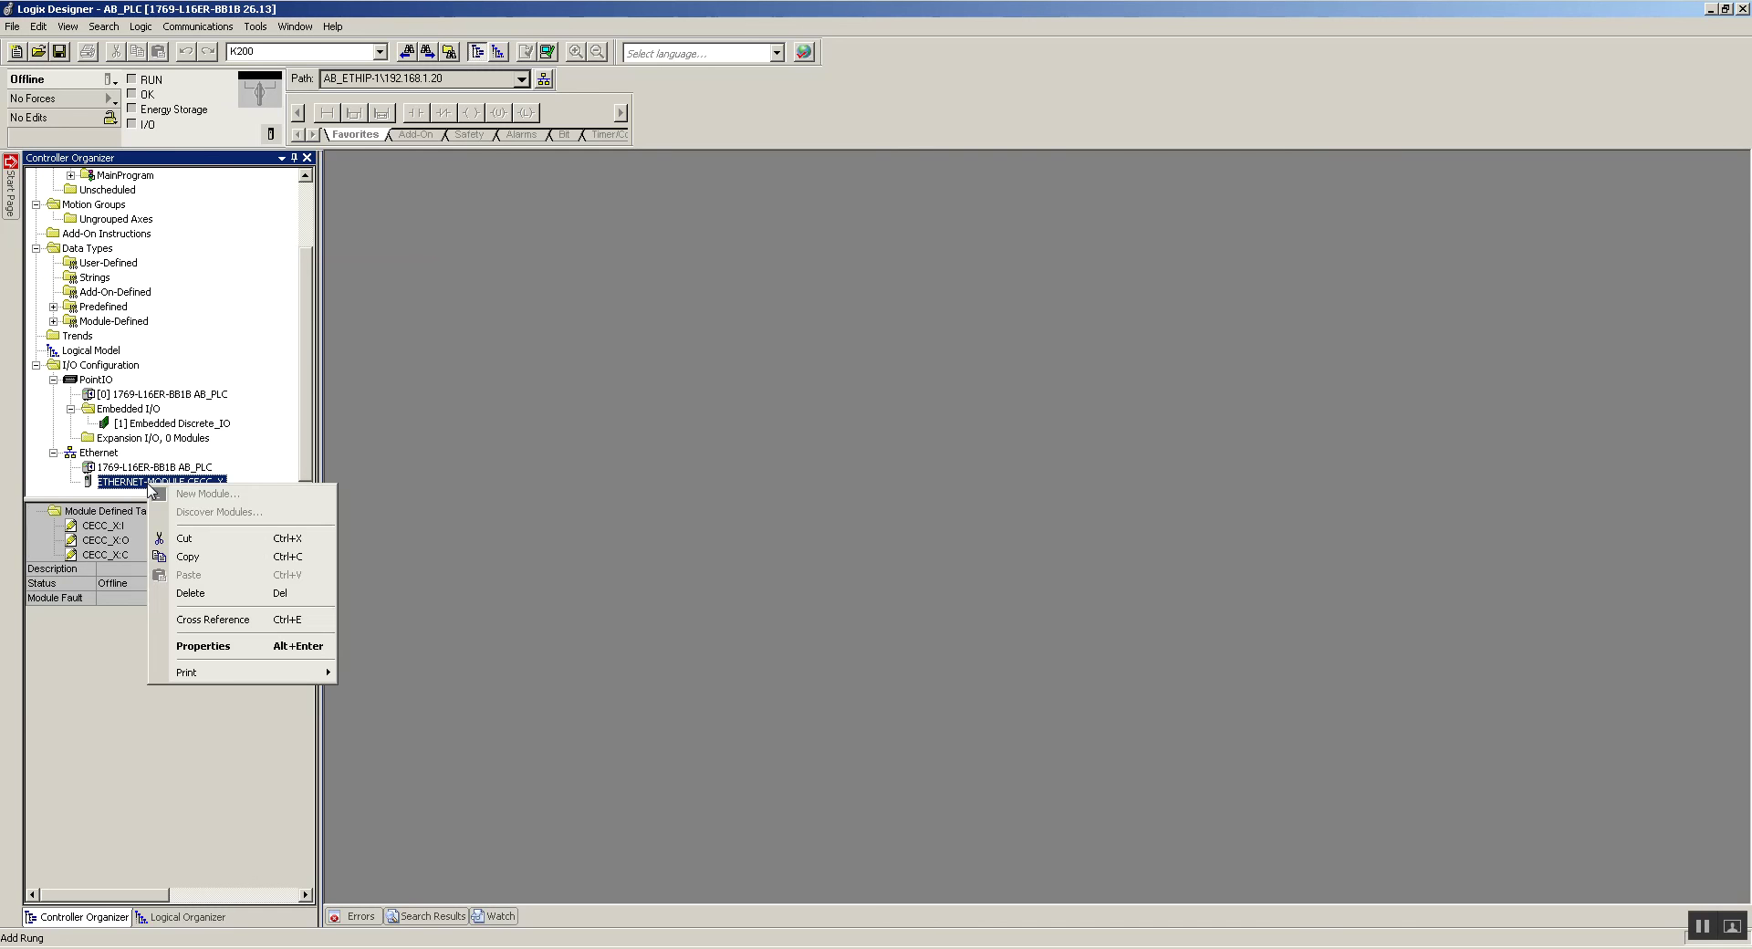
{"action": "left_click", "coordinate": [219, 594]}
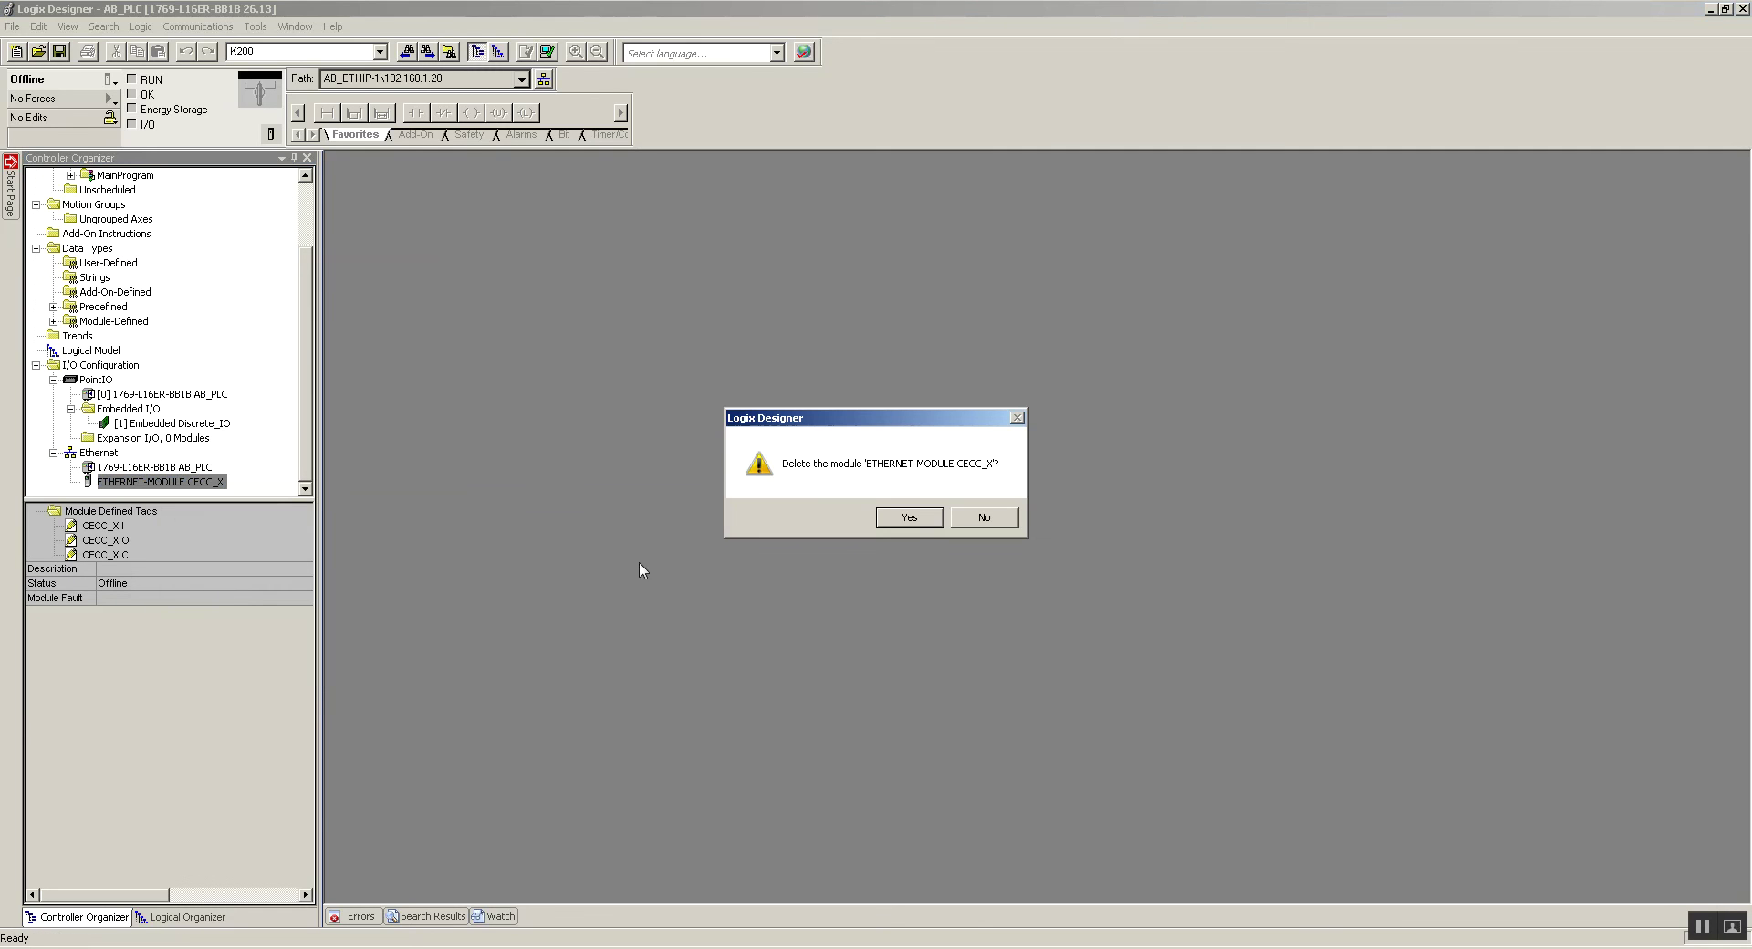
{"action": "key", "text": "Return"}
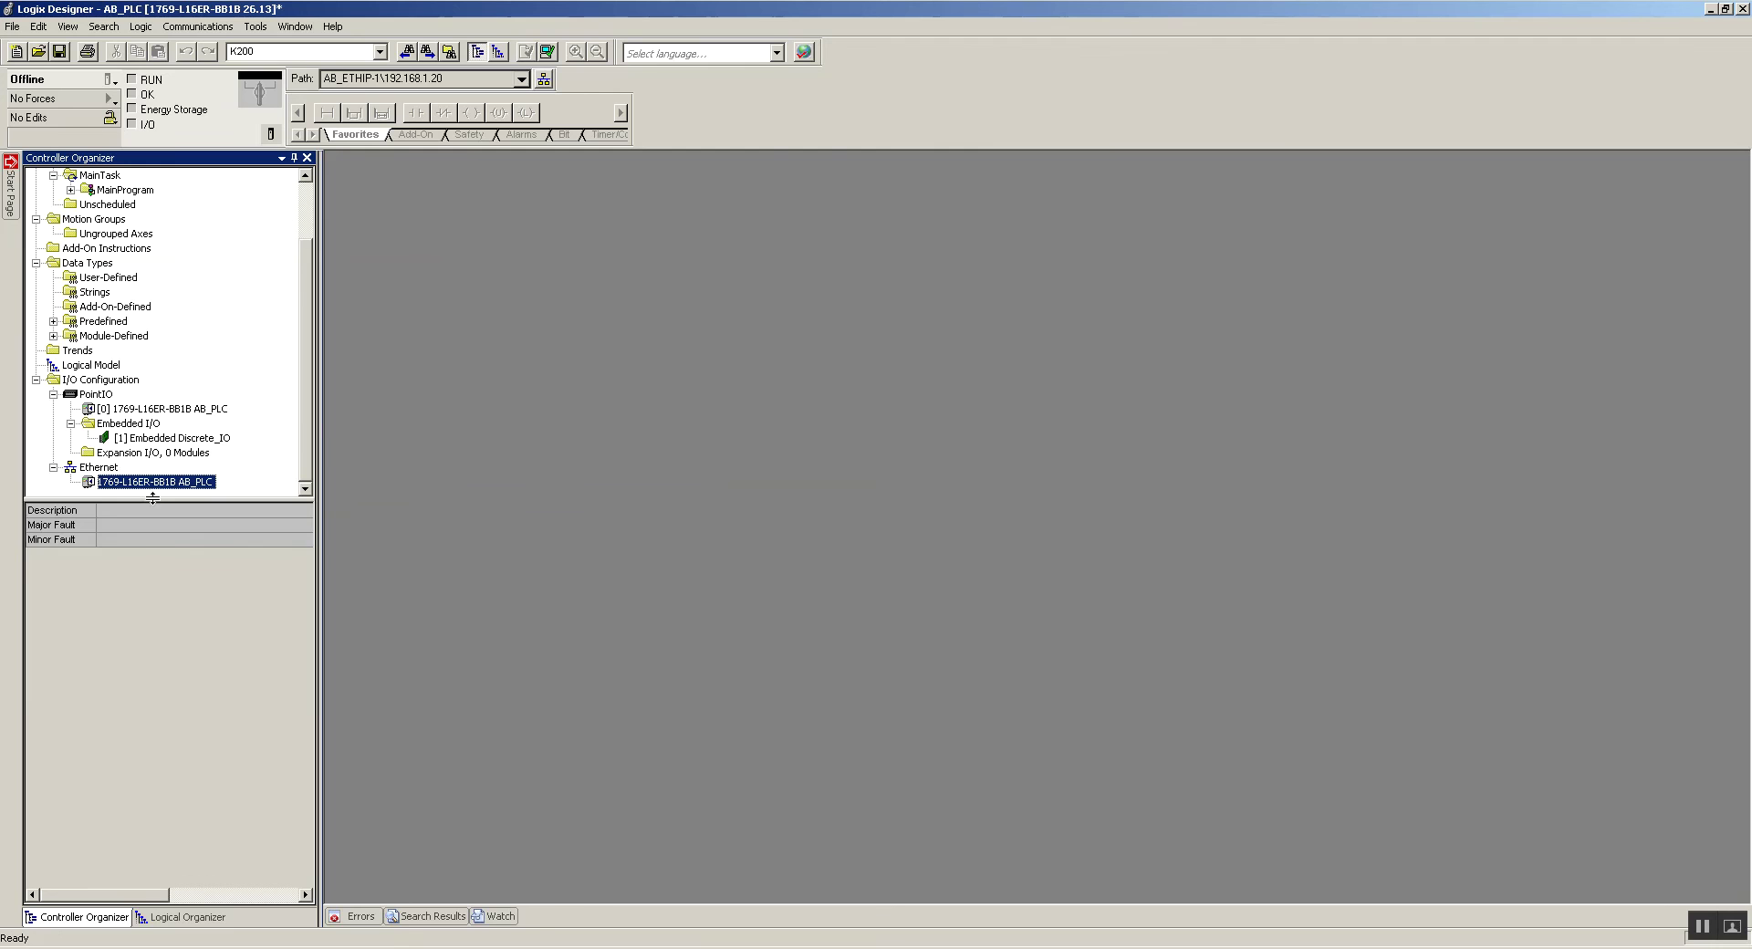
- Begin adding a new module to the Ethernet network in Logix Designer, and start the downloaded application on the controller in CODESYS
{"action": "right_click", "coordinate": [100, 469]}
{"action": "left_click", "coordinate": [155, 482]}
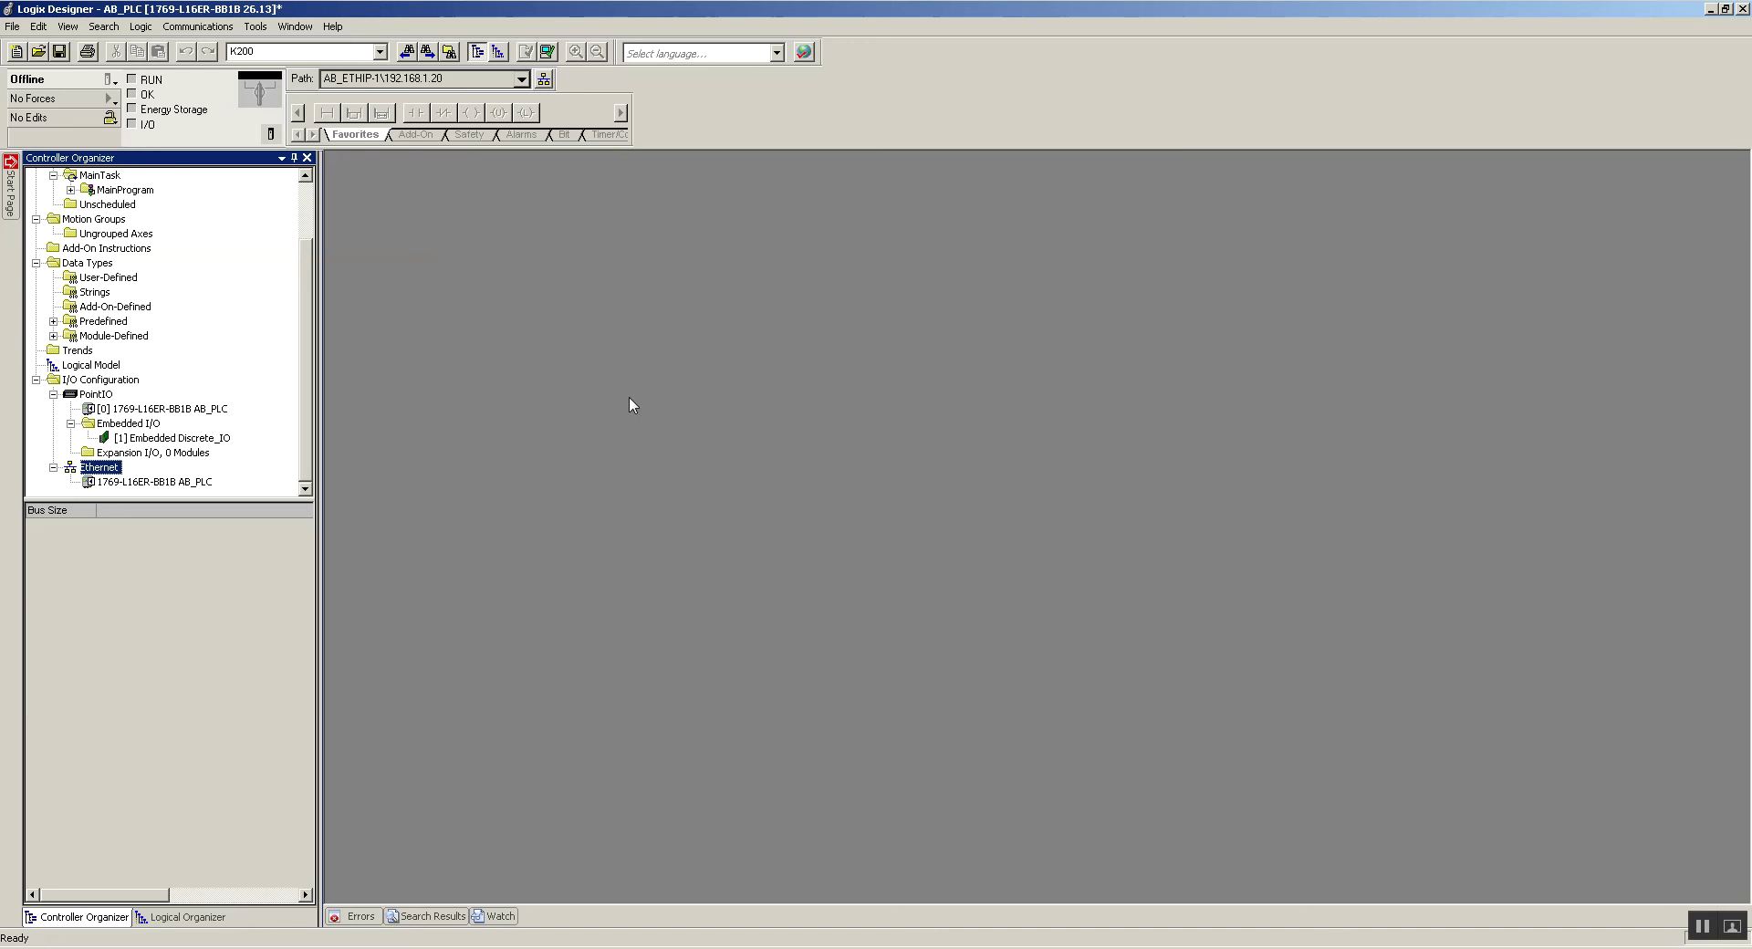
{"action": "key", "text": "alt+Tab"}
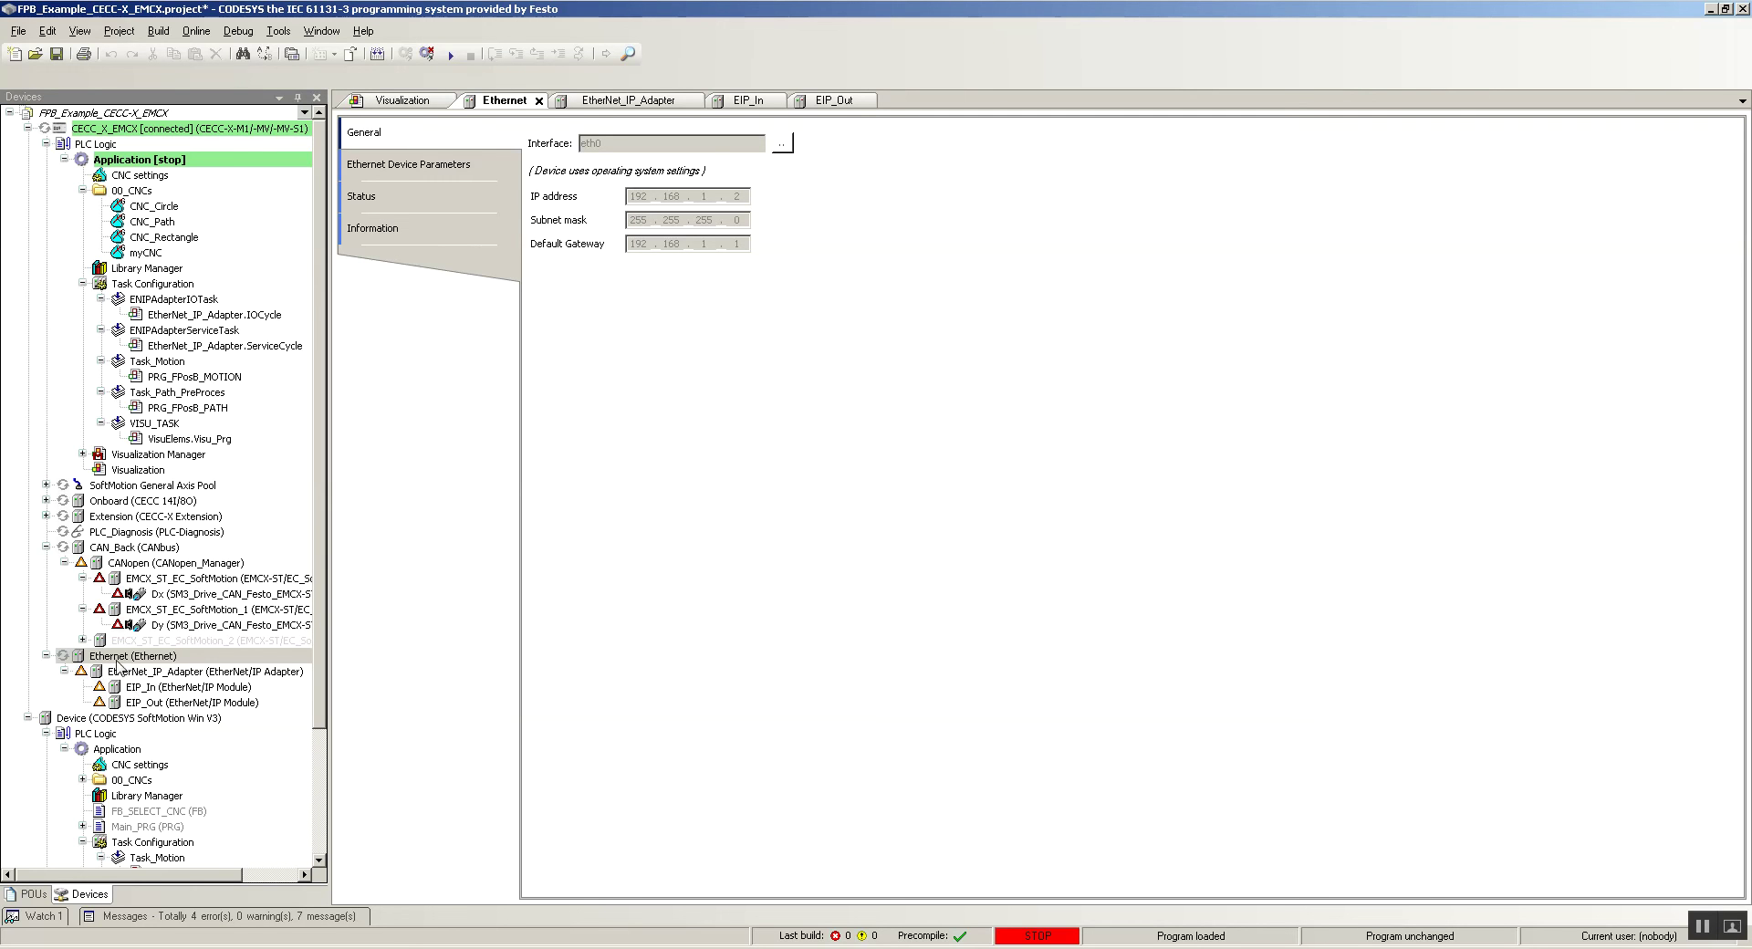
{"action": "key", "text": "F5"}
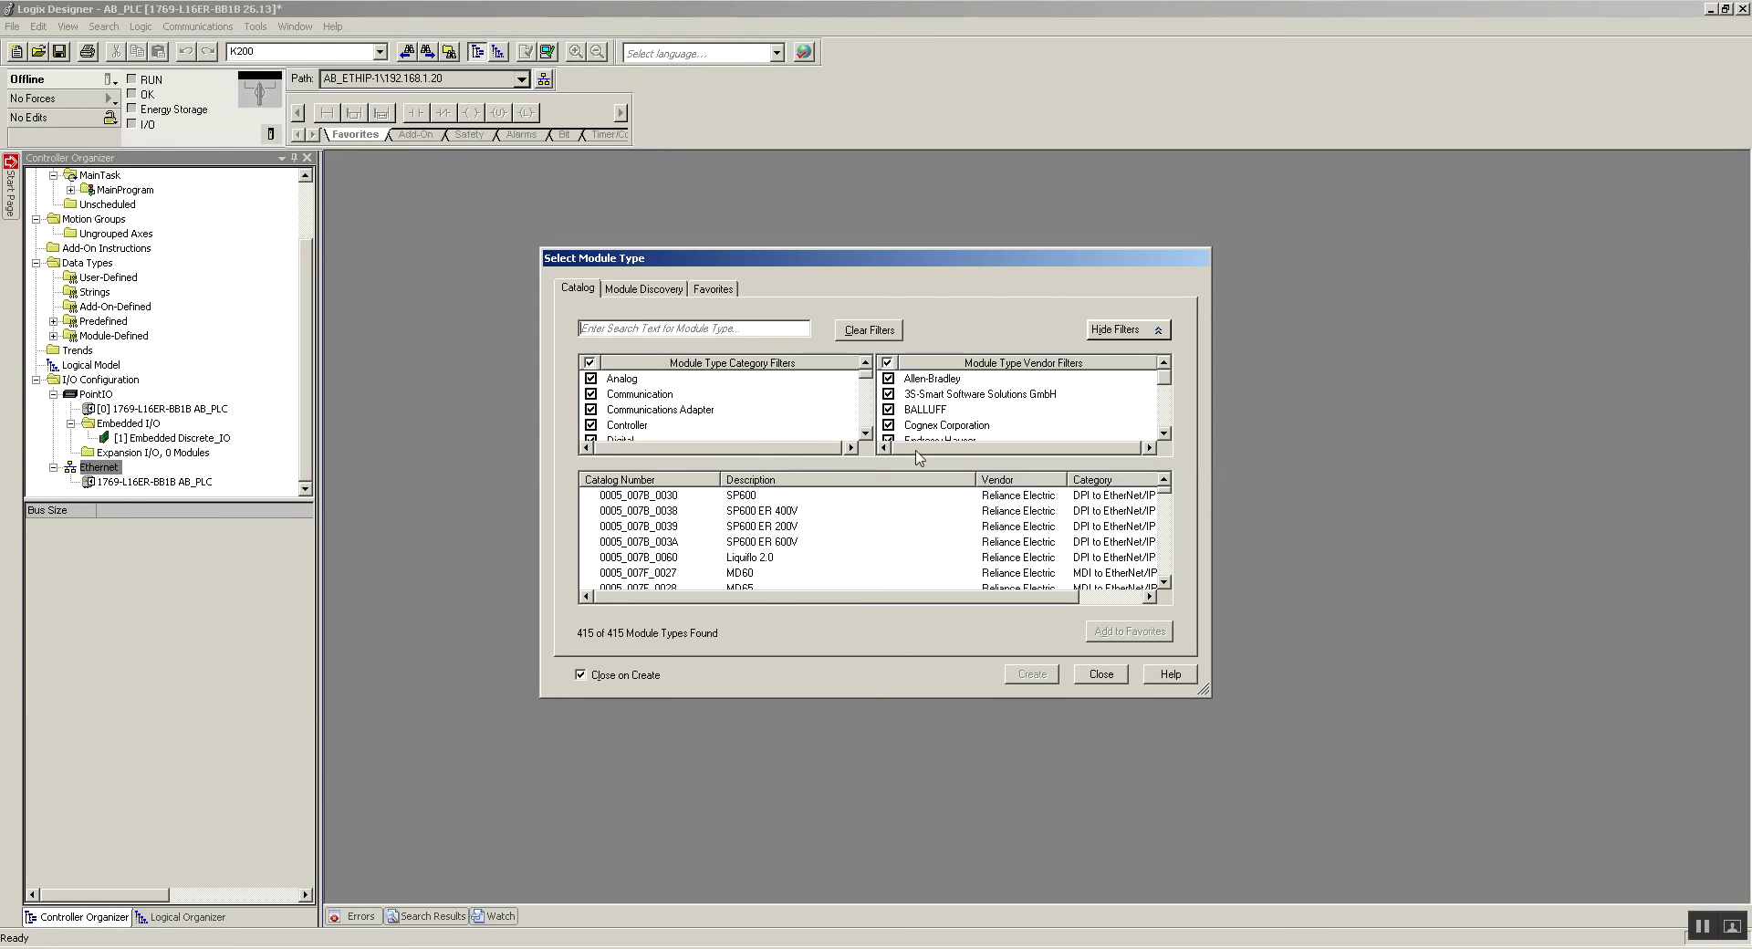
- In Logix Designer, filter the module catalog by "generic" and create a Generic Ethernet Module named CECC_X with communication format Data - INT
{"action": "left_click", "coordinate": [714, 330]}
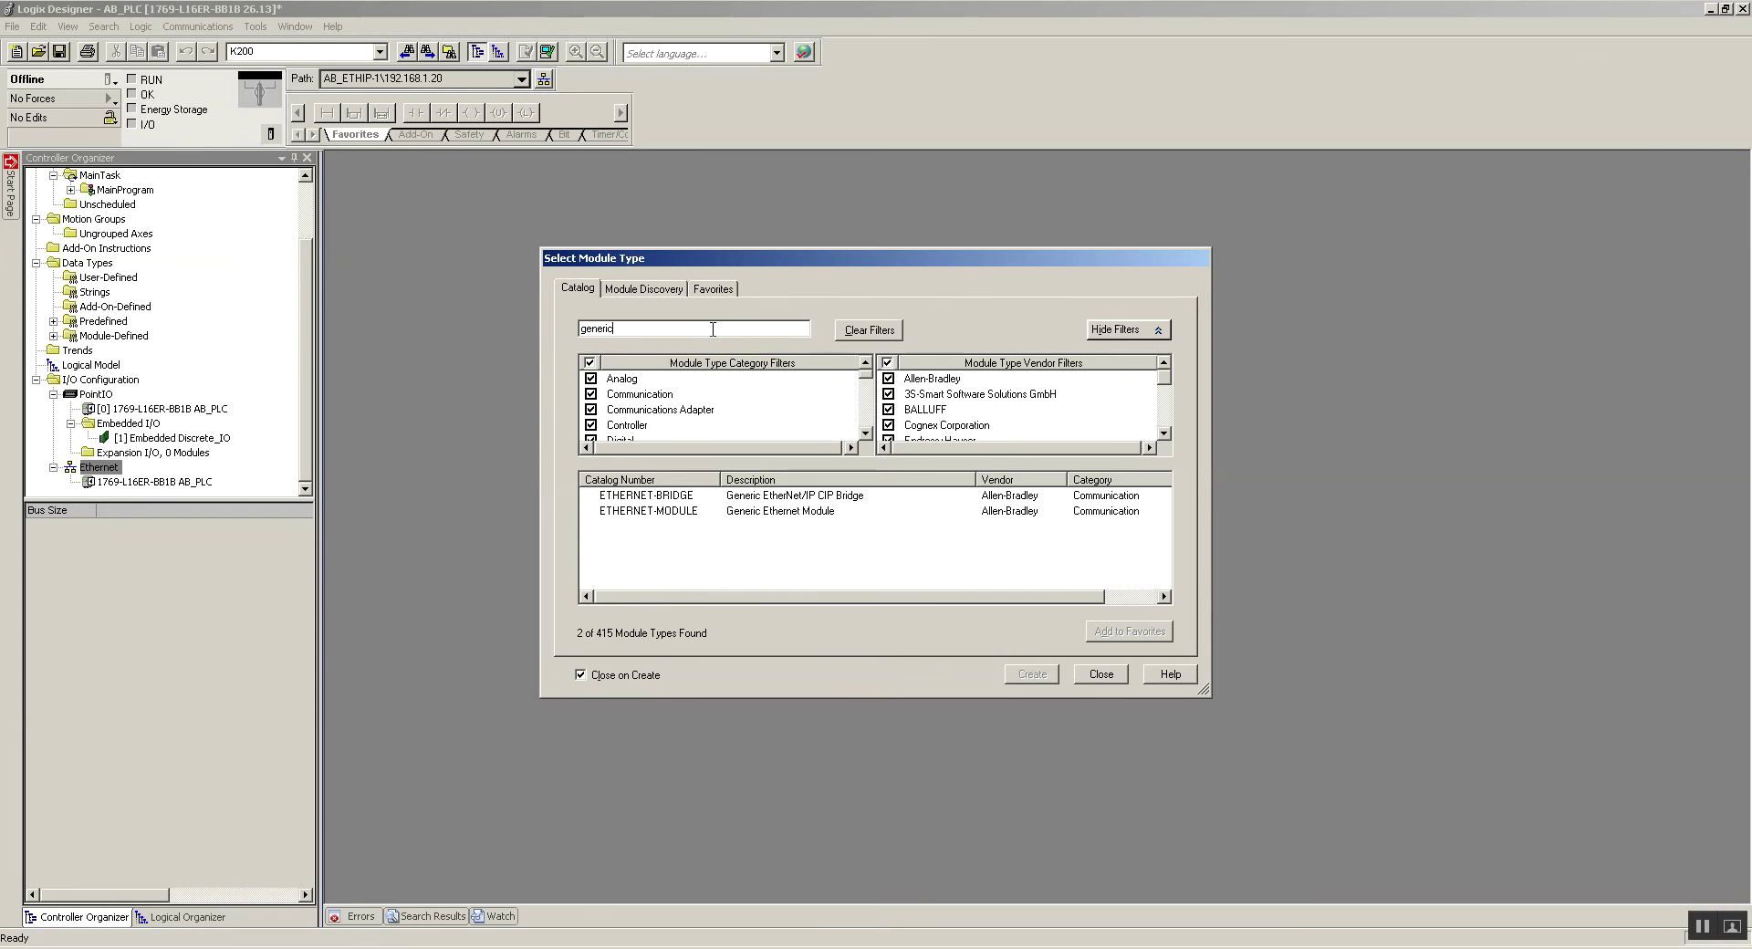
{"action": "left_click", "coordinate": [780, 513]}
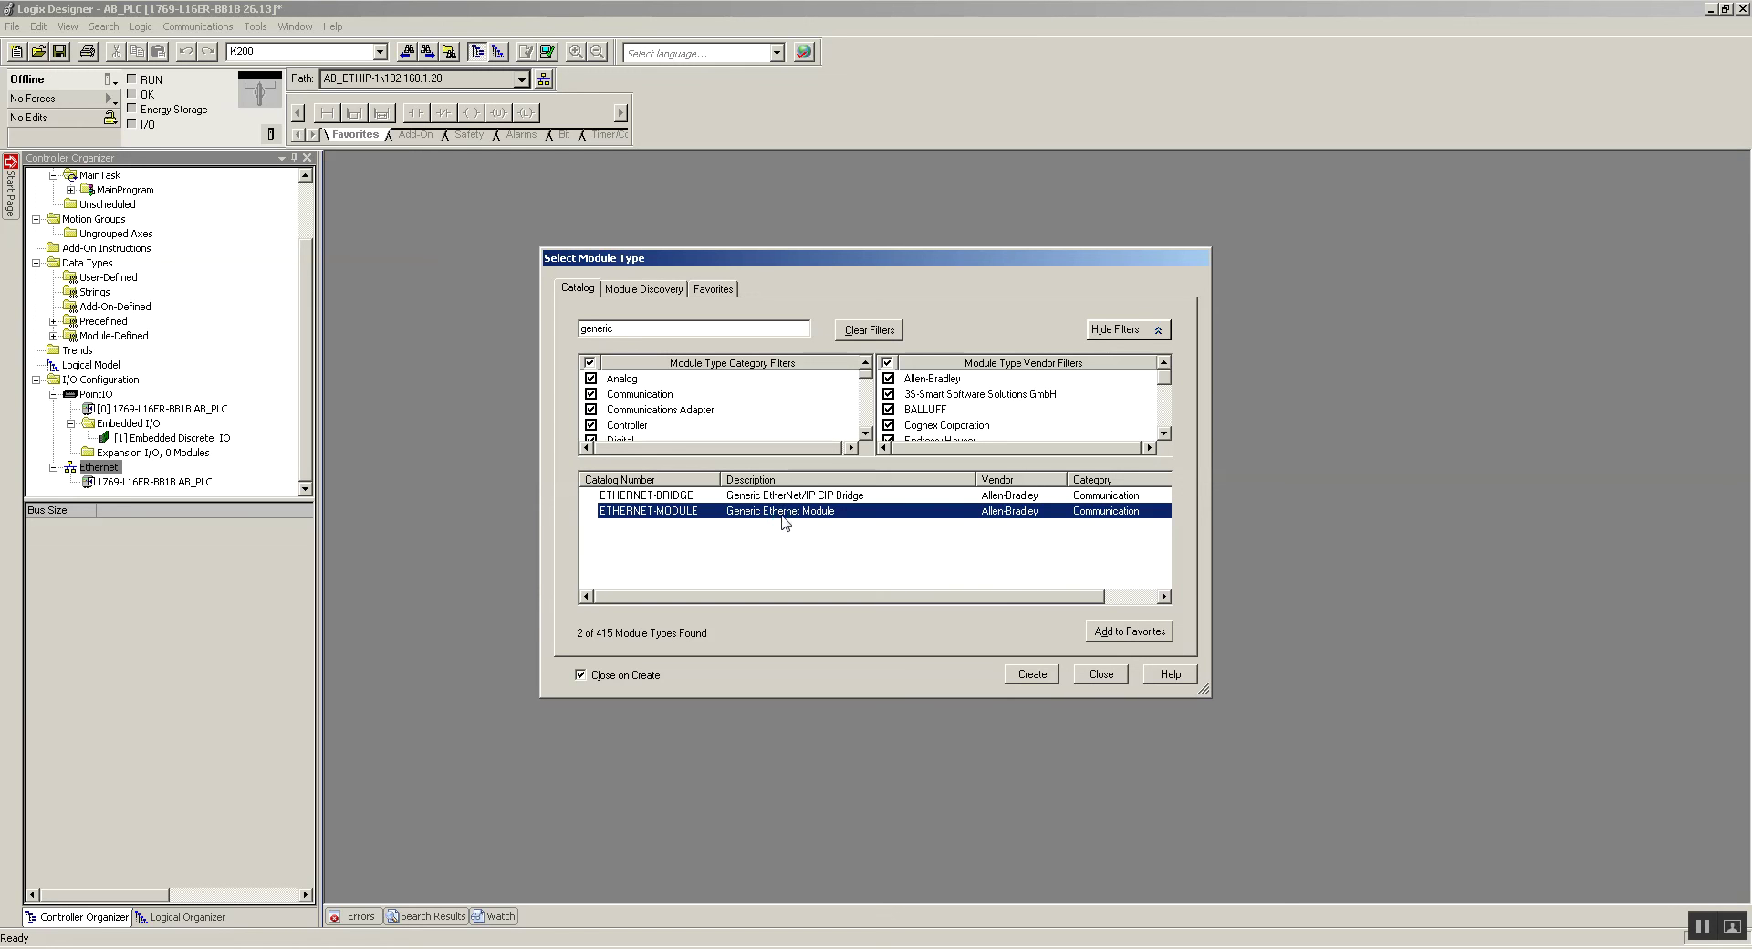
{"action": "double_click", "coordinate": [898, 513]}
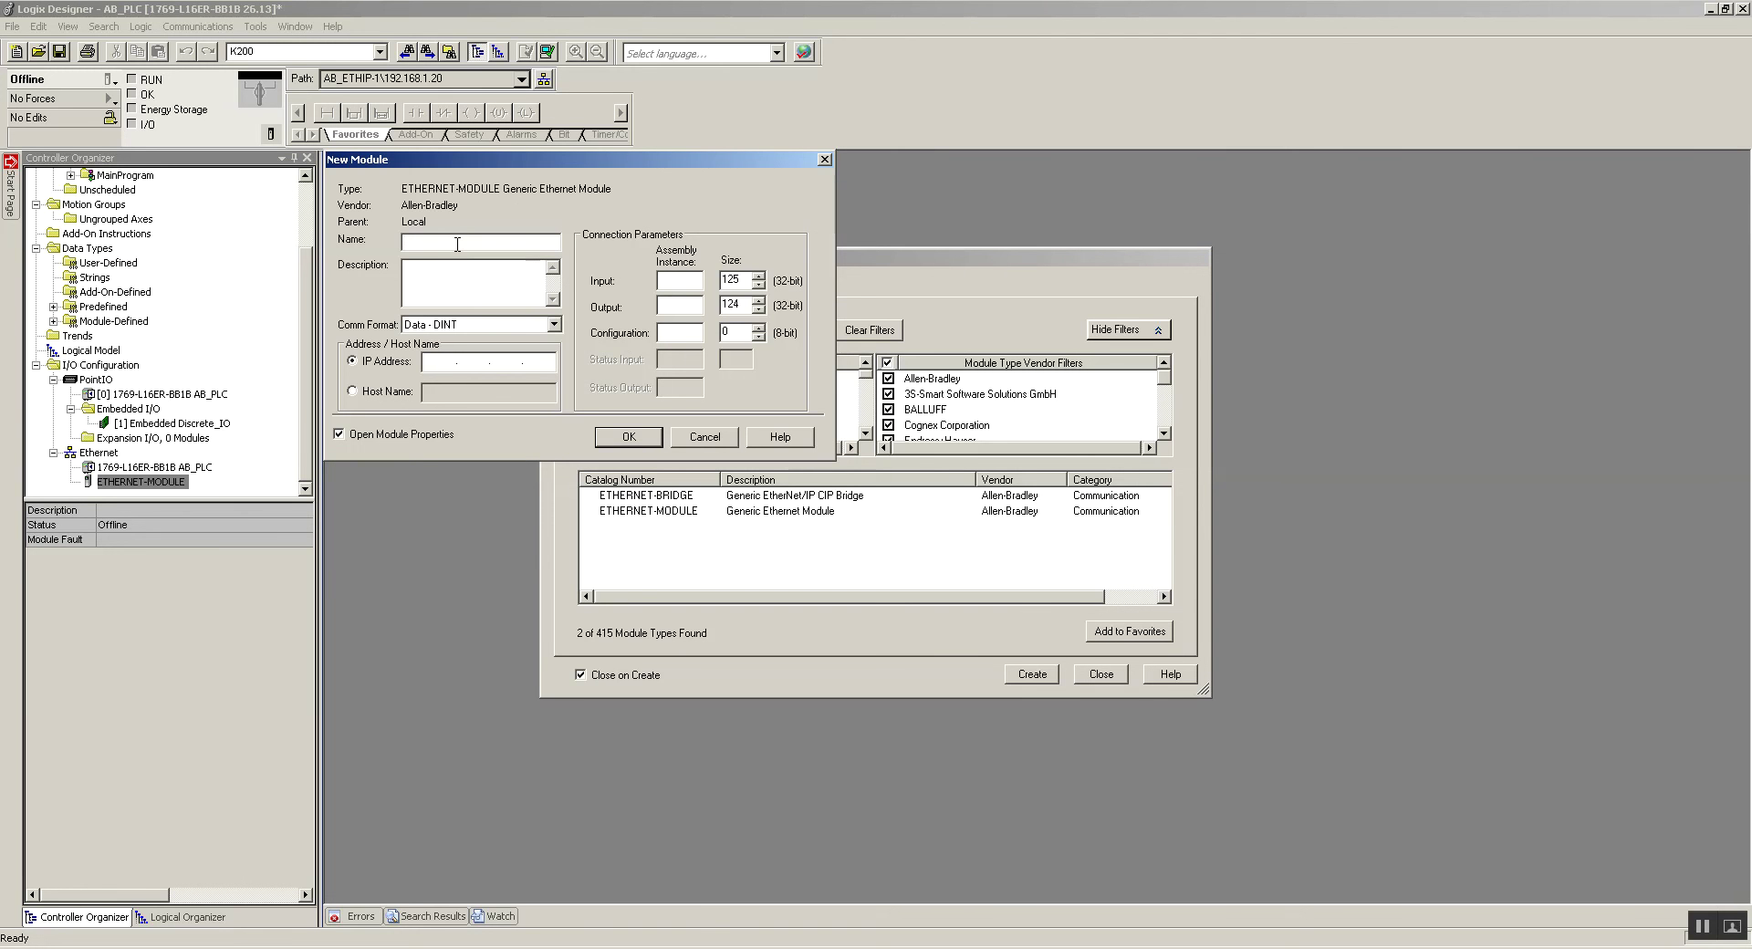
{"action": "type", "text": "CECC_X"}
{"action": "left_click", "coordinate": [680, 279]}
{"action": "left_click", "coordinate": [447, 325]}
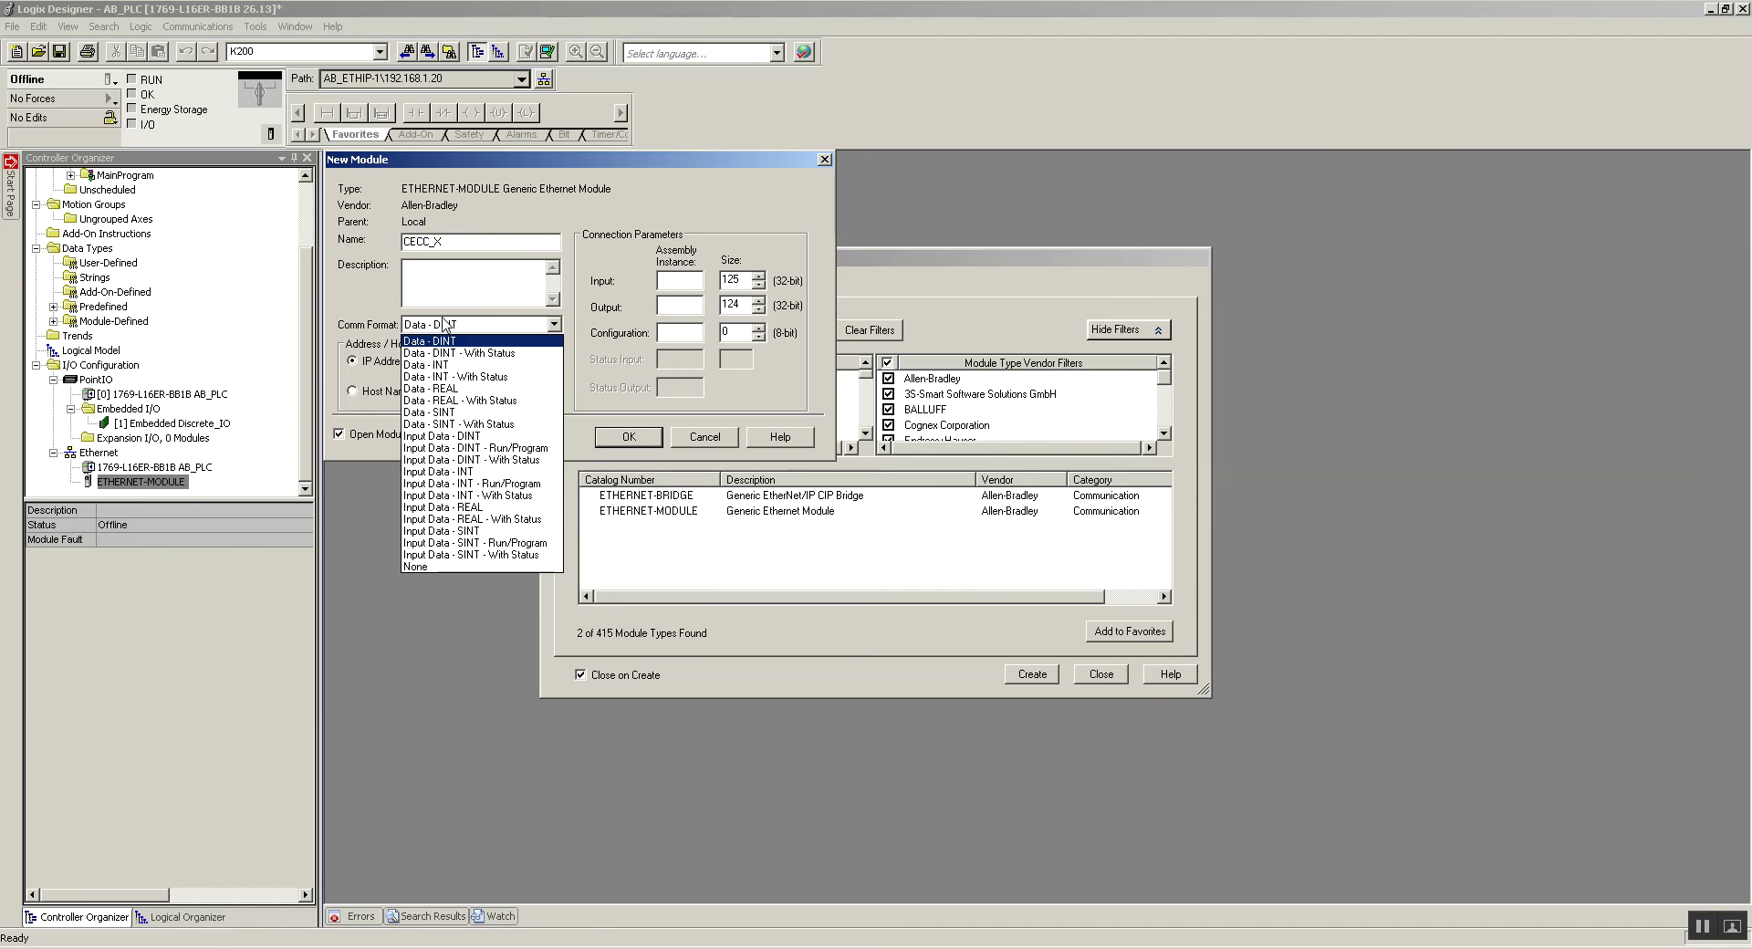
{"action": "left_click", "coordinate": [451, 365]}
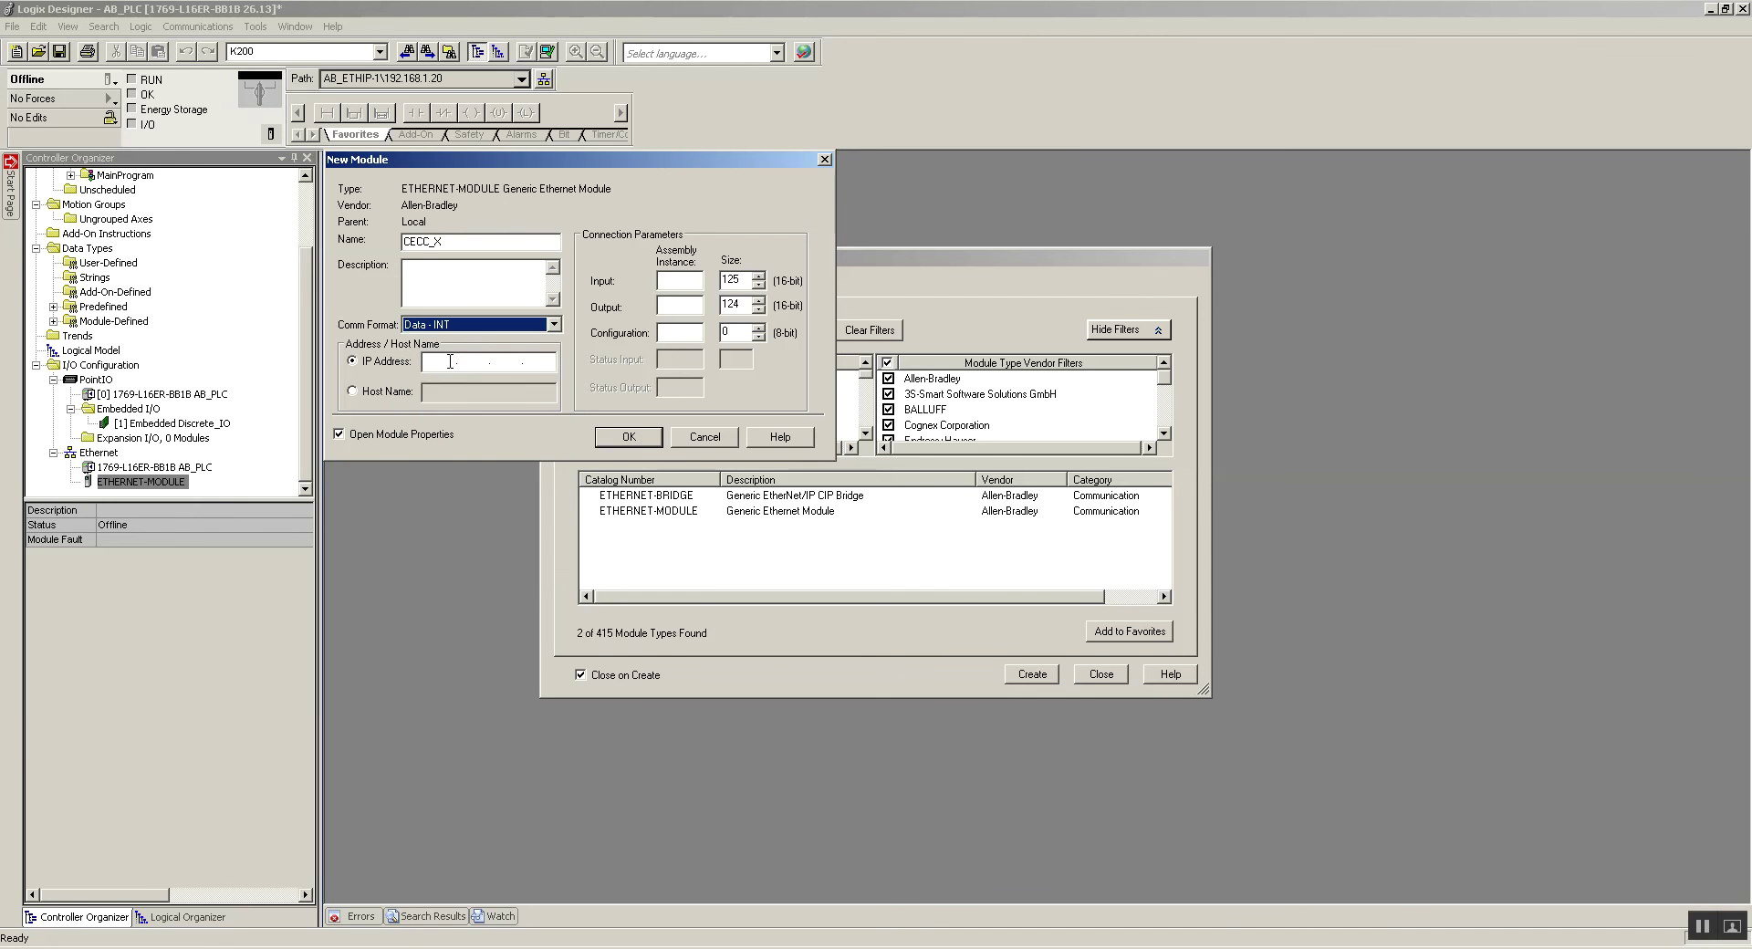
- Enter input assembly 101 and output assembly 100 with size 1 each, configuration assembly 102 and IP address 192.168.1.2, and switch back to CODESYS
{"action": "left_click", "coordinate": [687, 280]}
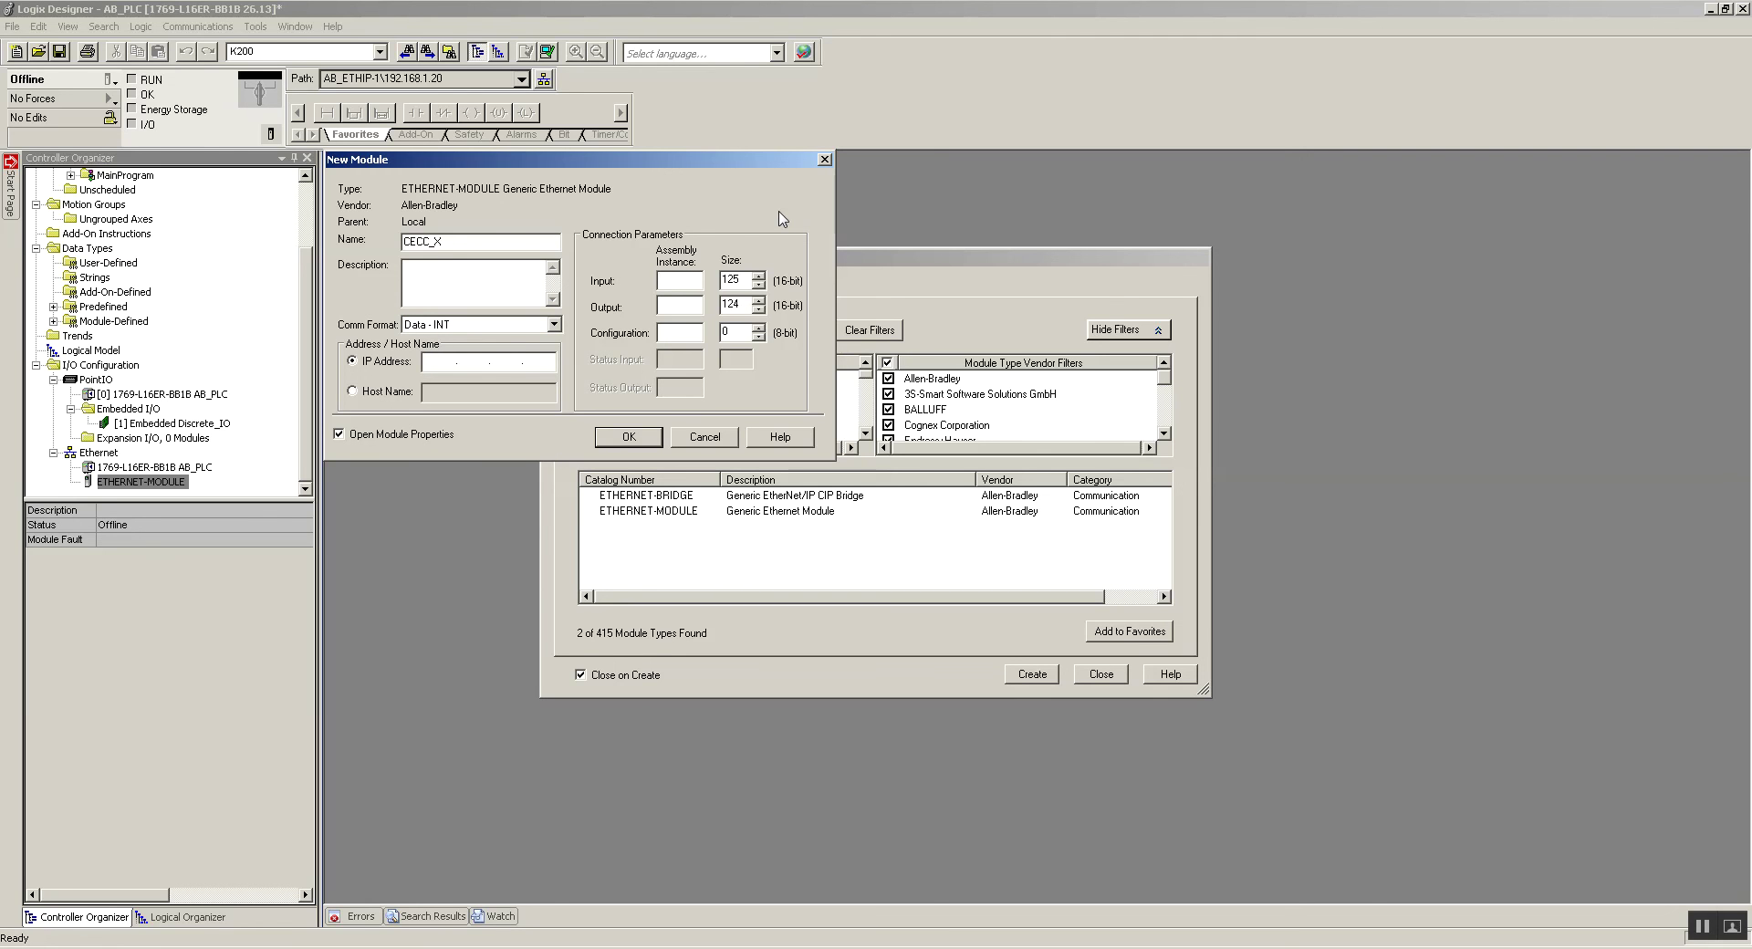
{"action": "type", "text": "101"}
{"action": "double_click", "coordinate": [744, 281]}
{"action": "type", "text": "1"}
{"action": "type", "text": "100"}
{"action": "key", "text": "Tab"}
{"action": "type", "text": "1"}
{"action": "key", "text": "Tab"}
{"action": "type", "text": "1021921681.2"}
{"action": "key", "text": "alt+Tab"}
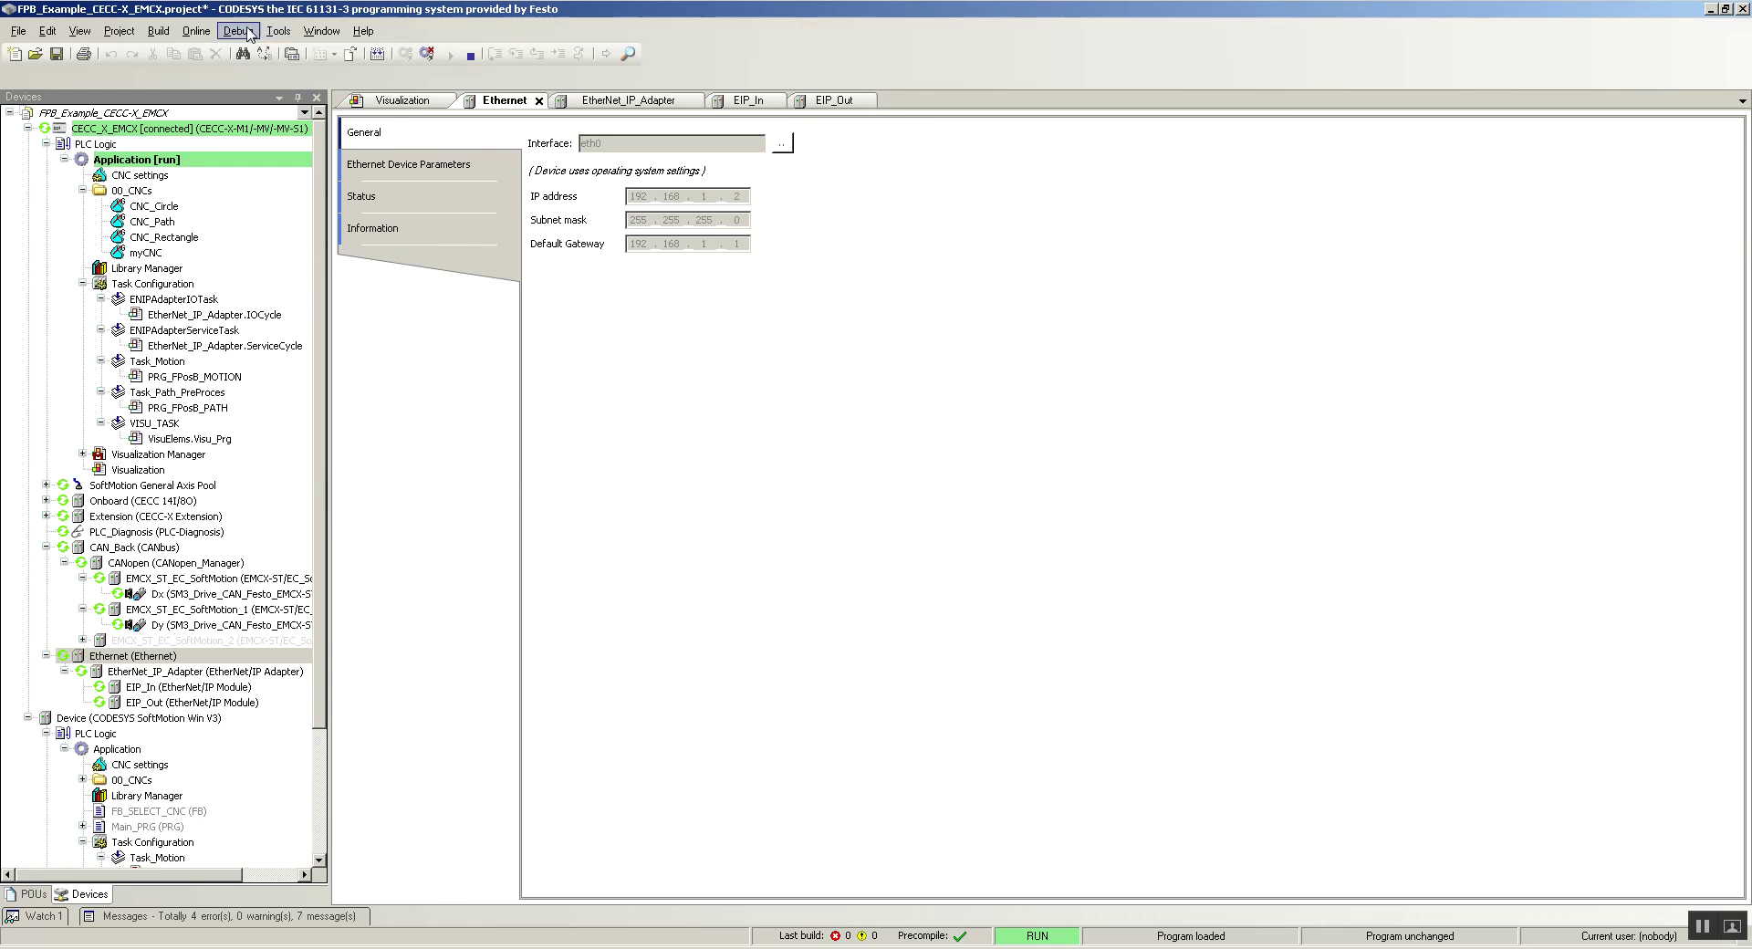
- Scan the network for Festo devices to check the controller's IP address, close the scan and switch back to Logix Designer
{"action": "left_click", "coordinate": [194, 33]}
{"action": "left_click", "coordinate": [250, 310]}
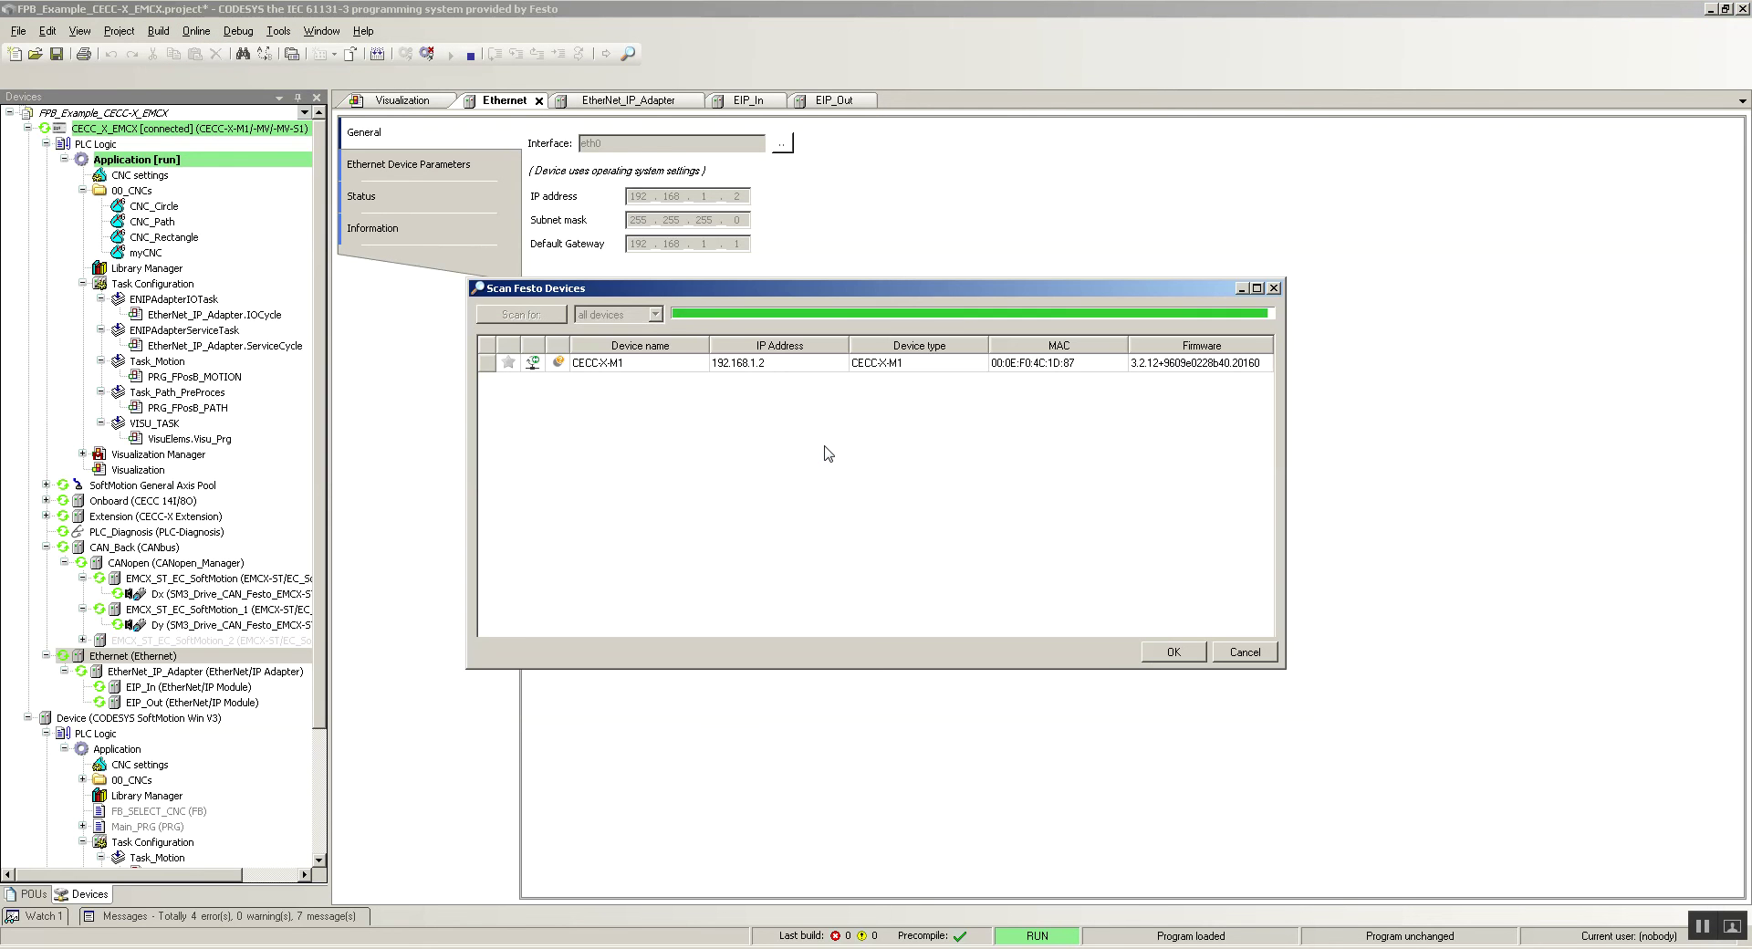
{"action": "left_click", "coordinate": [1245, 653]}
{"action": "key", "text": "alt+Tab"}
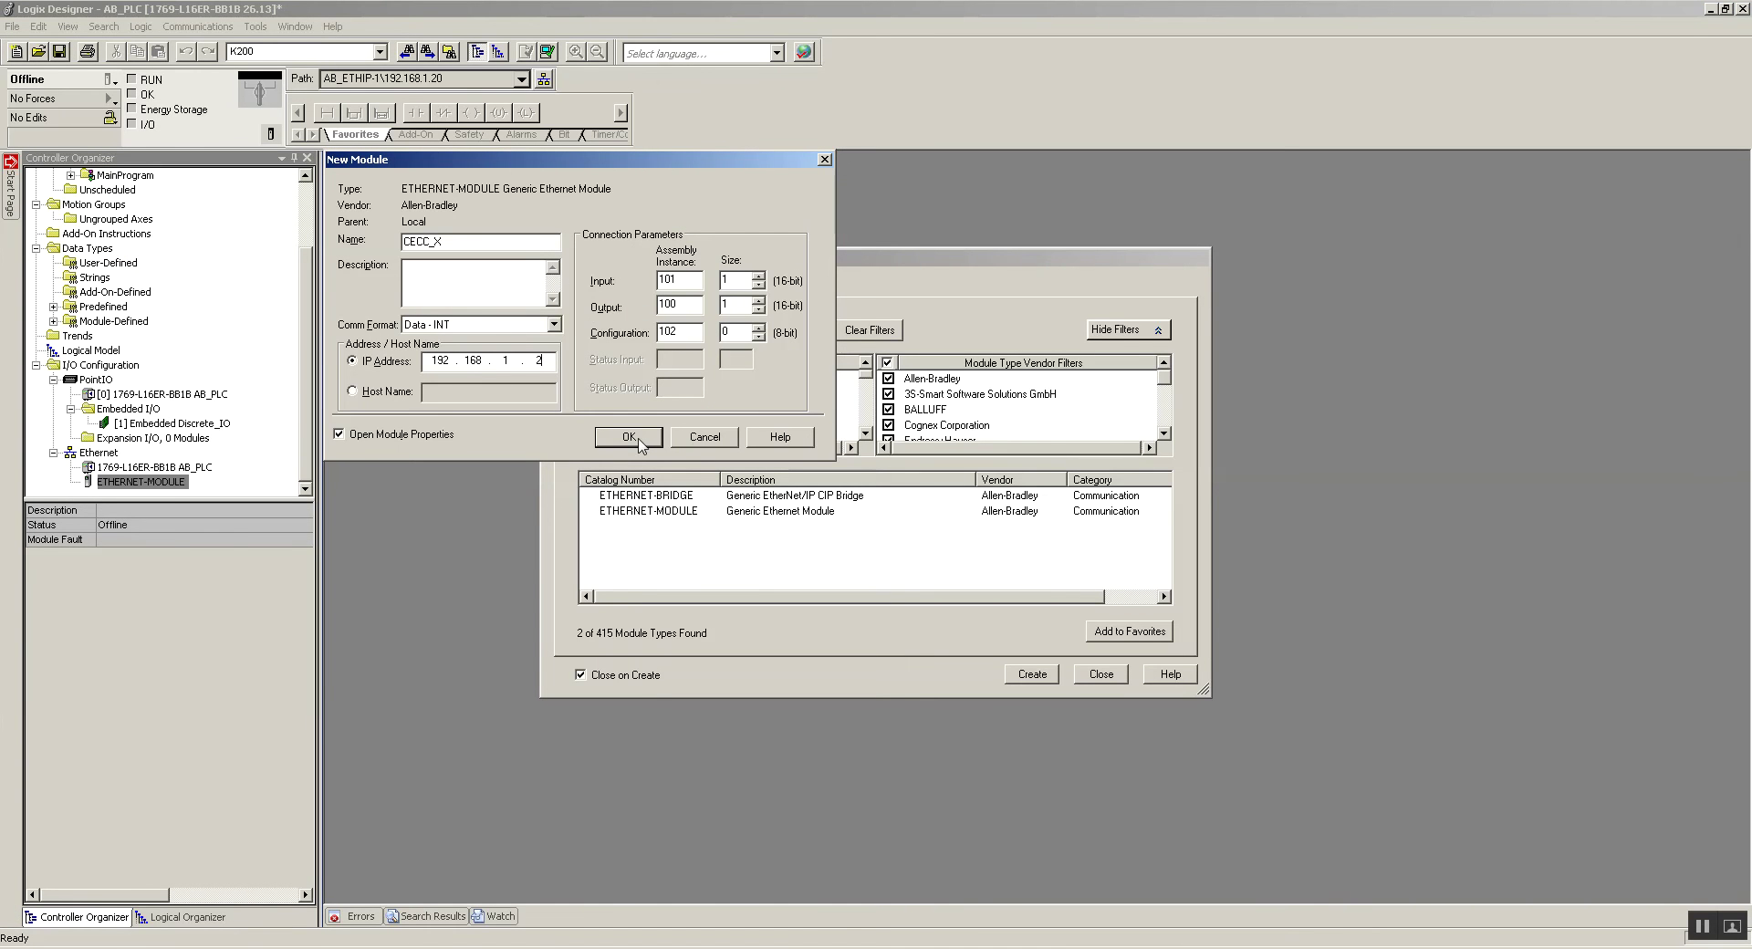
- Create the CECC_X module, disable Use Unicast Connection over EtherNet/IP in its connection properties, and apply the change
{"action": "left_click", "coordinate": [640, 443]}
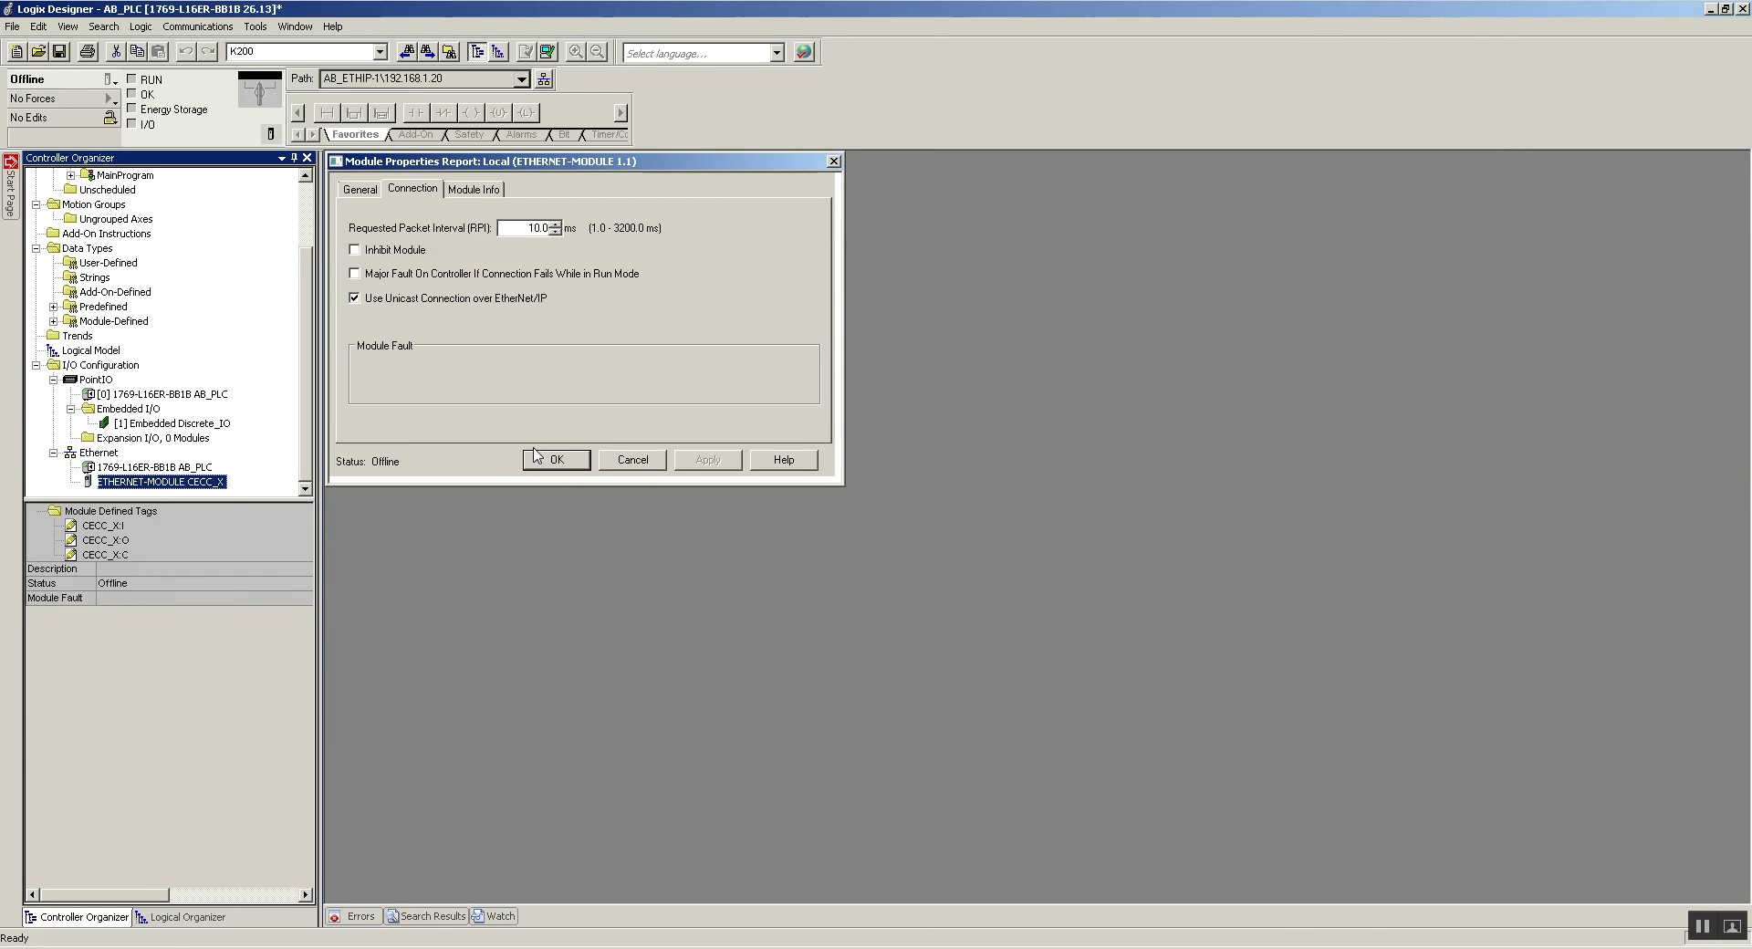
{"action": "left_click", "coordinate": [355, 298]}
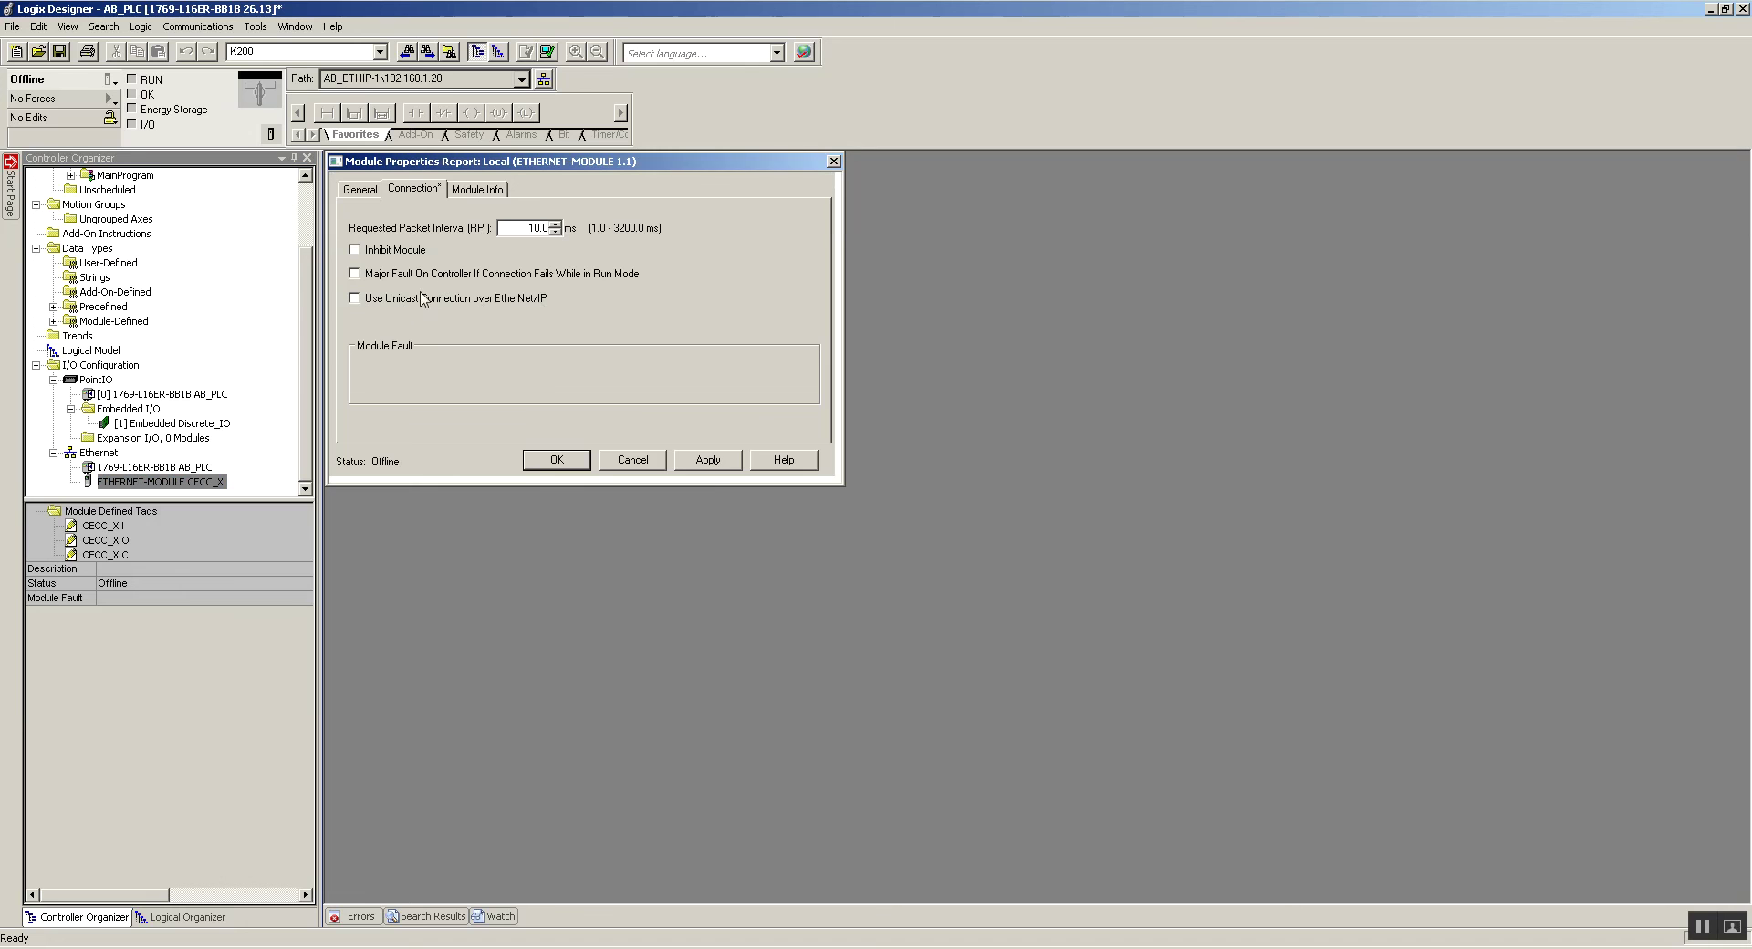
{"action": "left_click", "coordinate": [697, 465]}
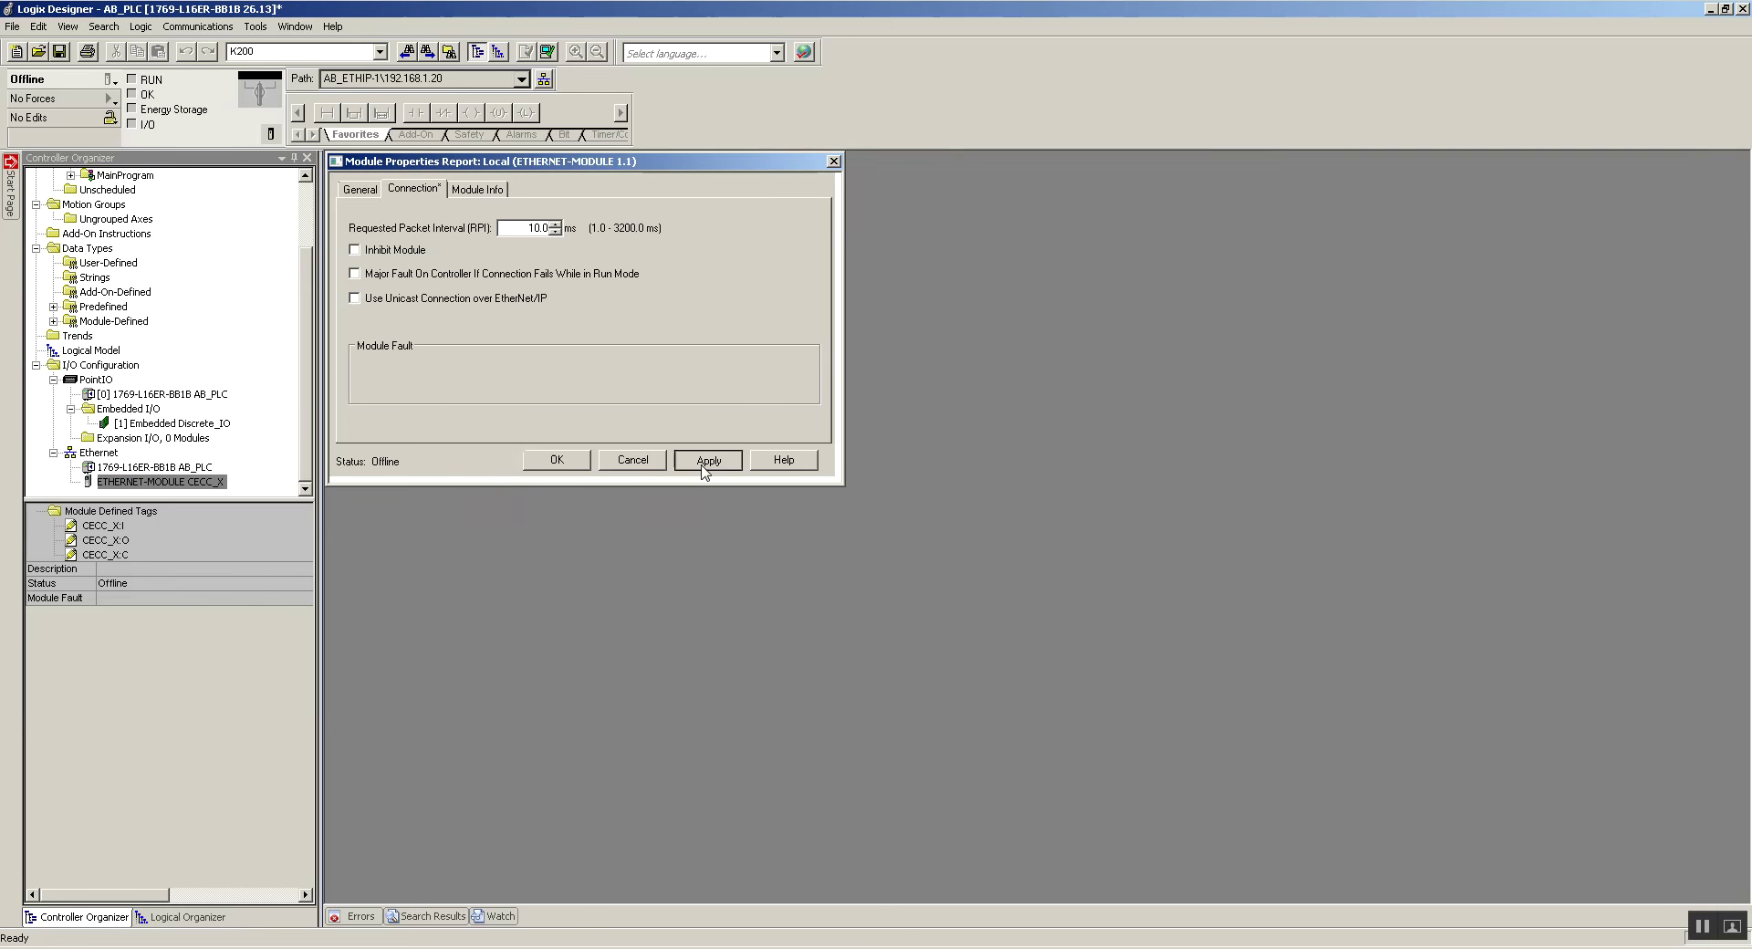
{"action": "left_click", "coordinate": [553, 468]}
{"action": "left_click", "coordinate": [107, 87]}
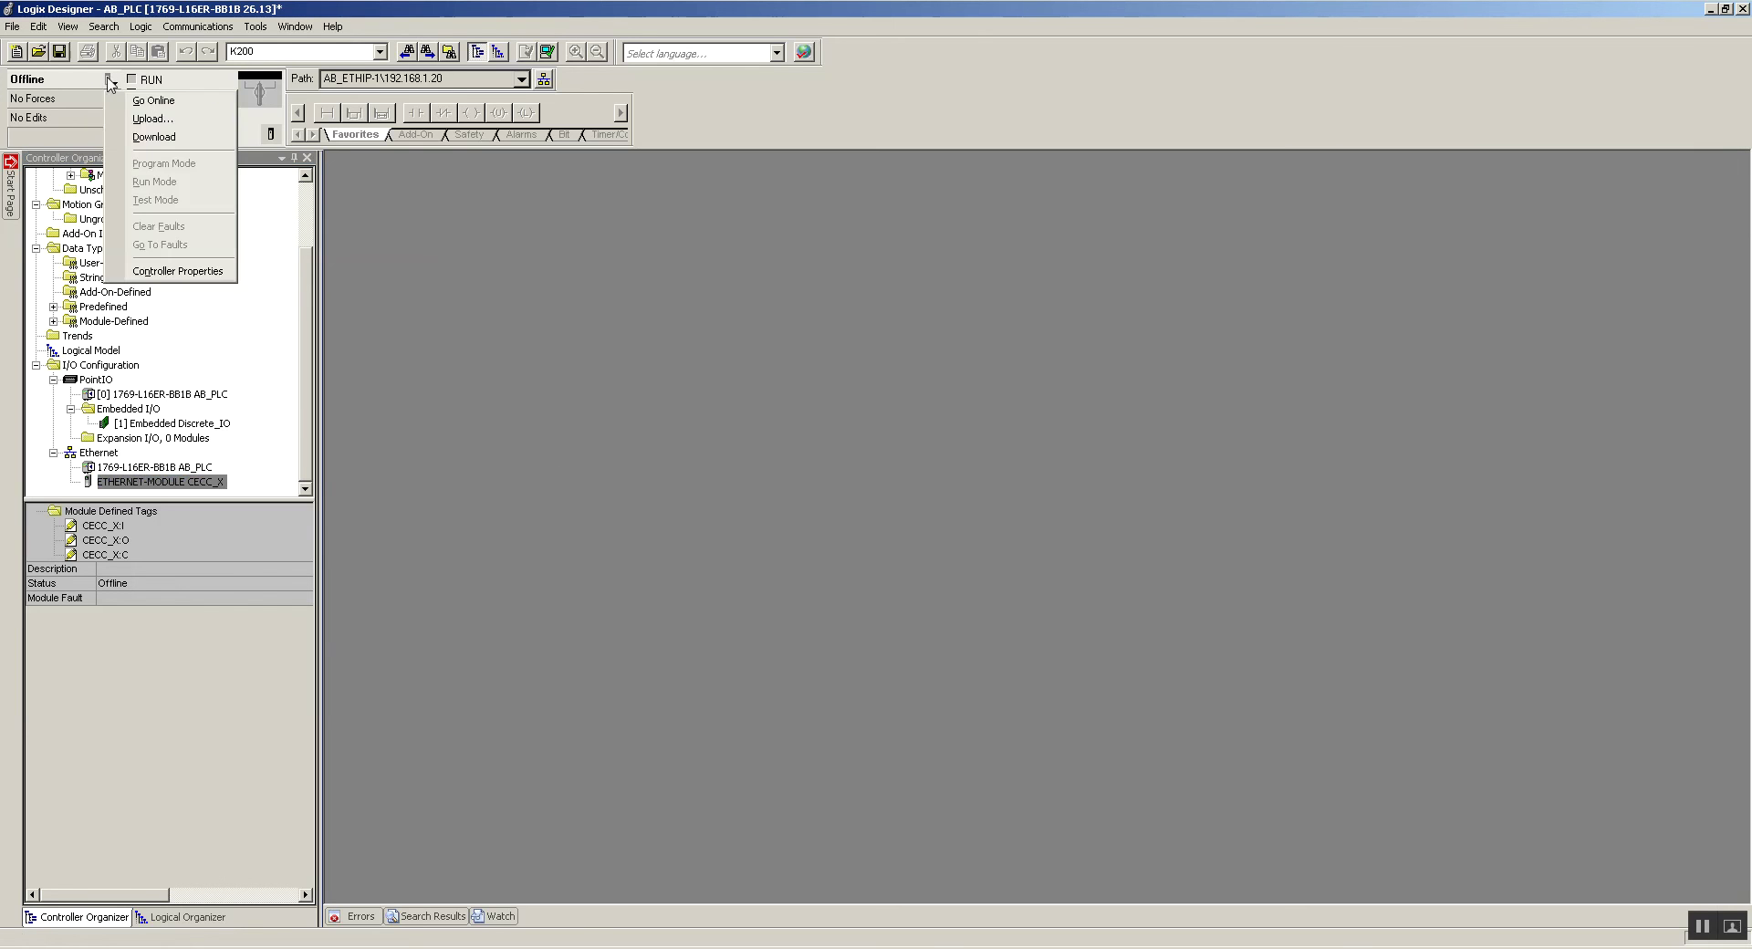
{"action": "left_click", "coordinate": [146, 140]}
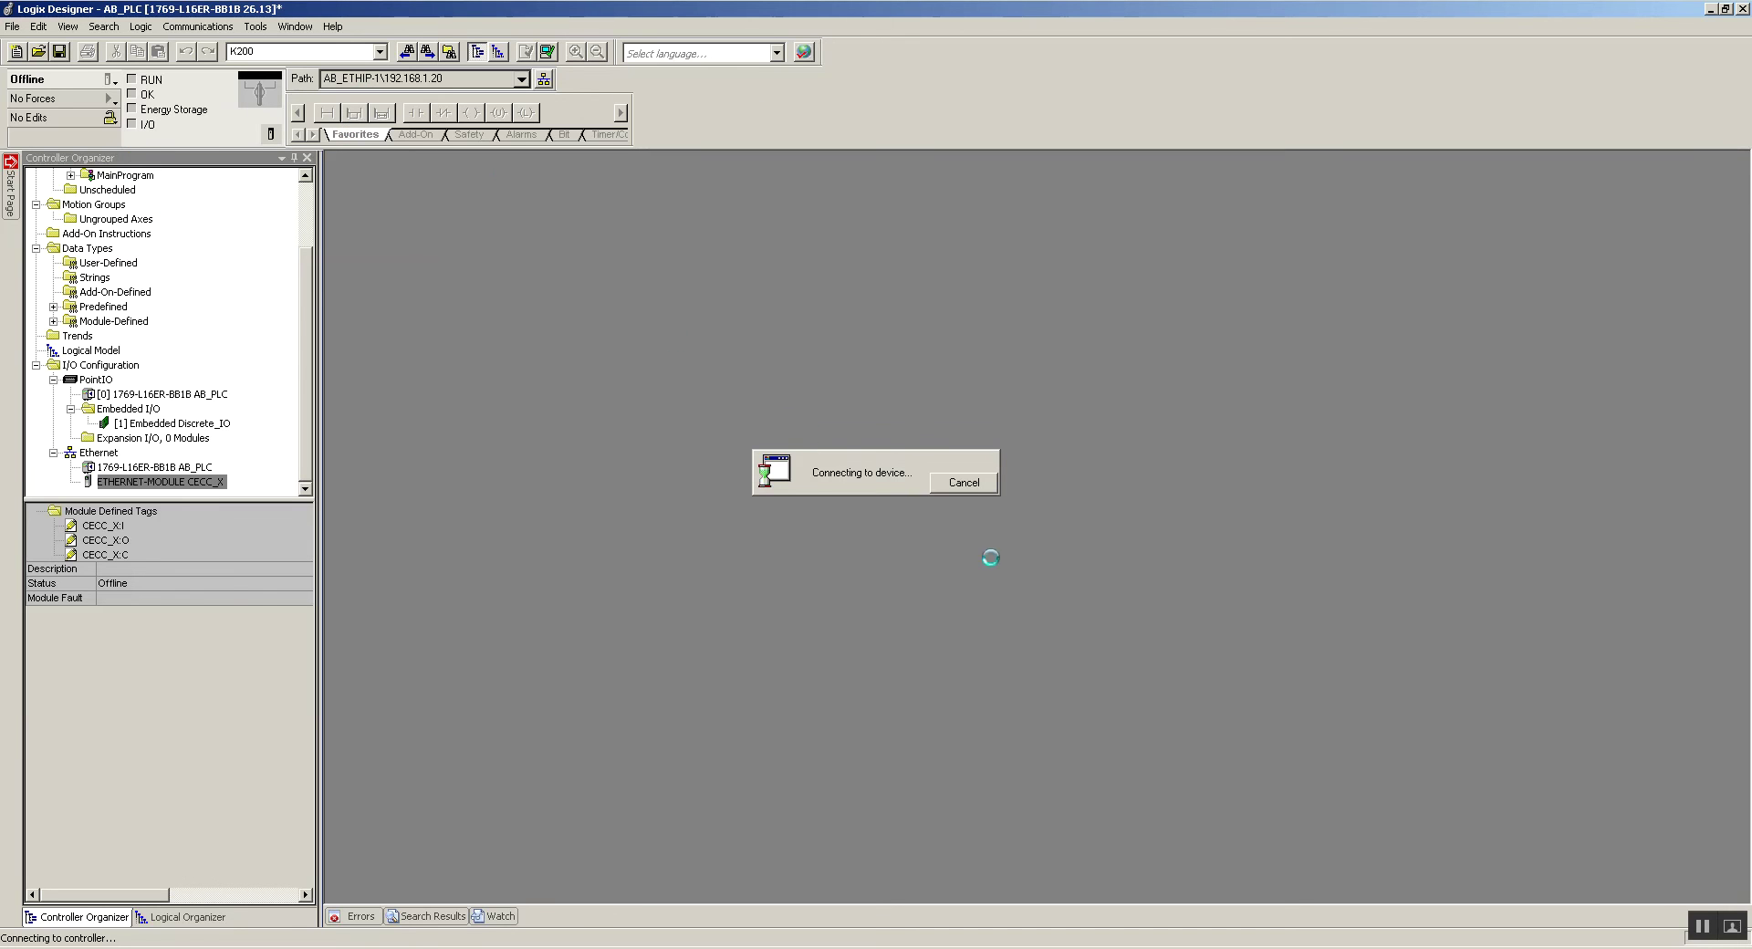
{"action": "left_click", "coordinate": [958, 484]}
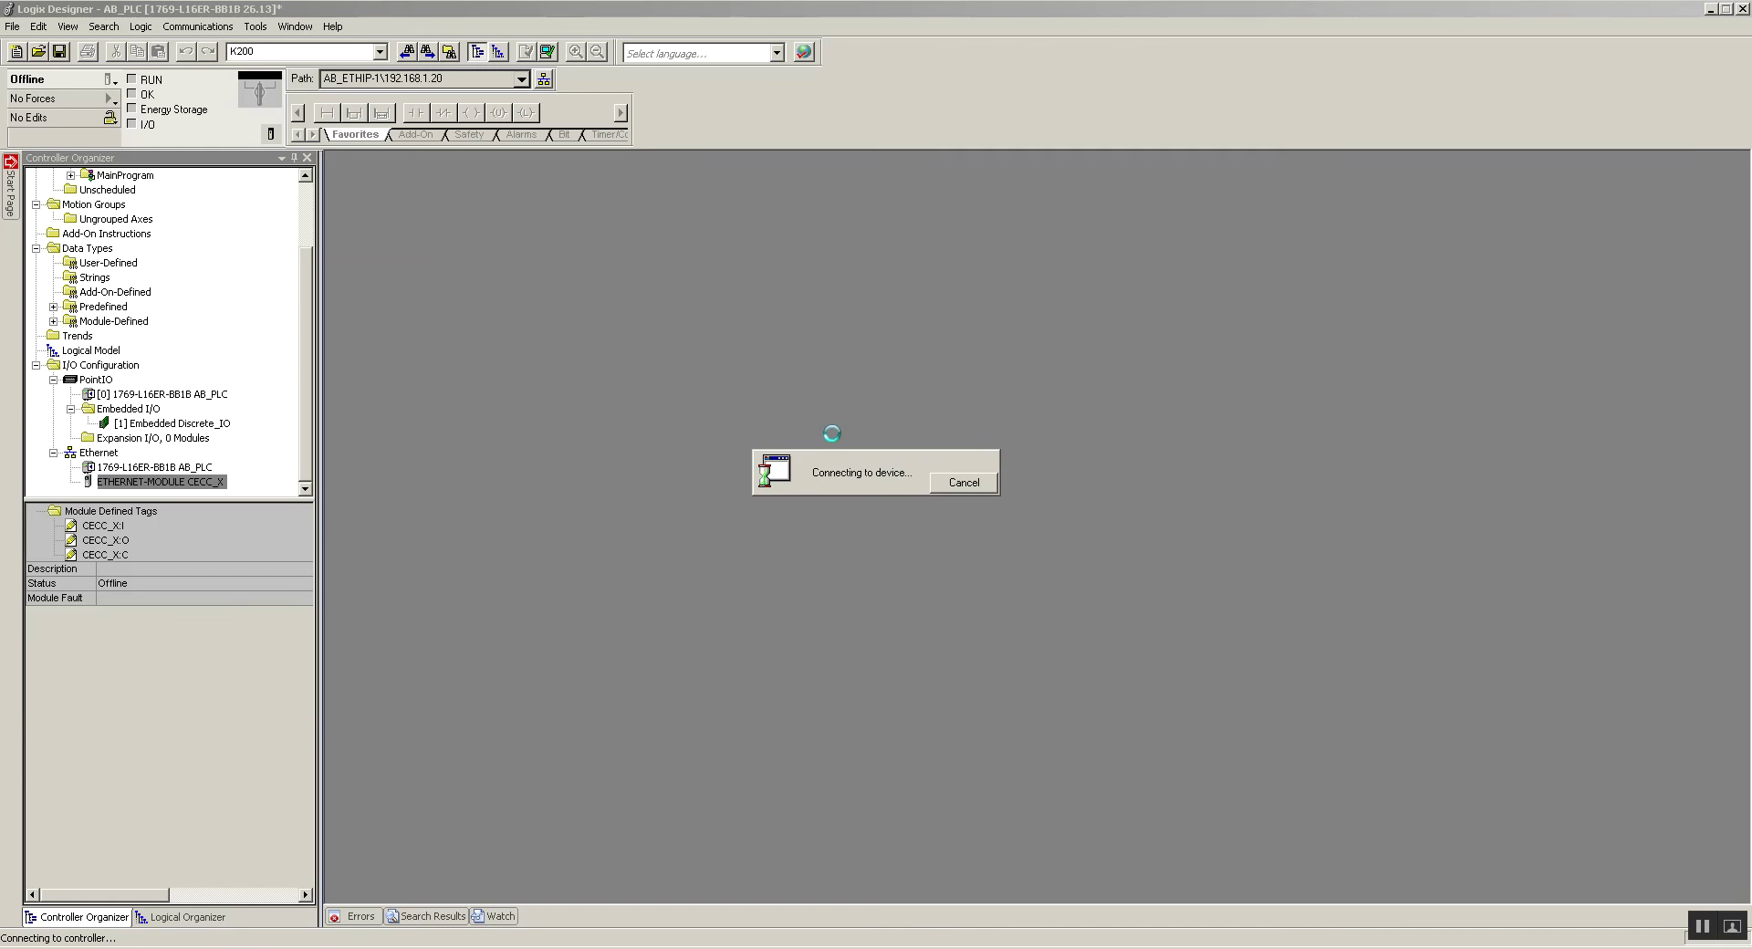
{"action": "left_click", "coordinate": [963, 484]}
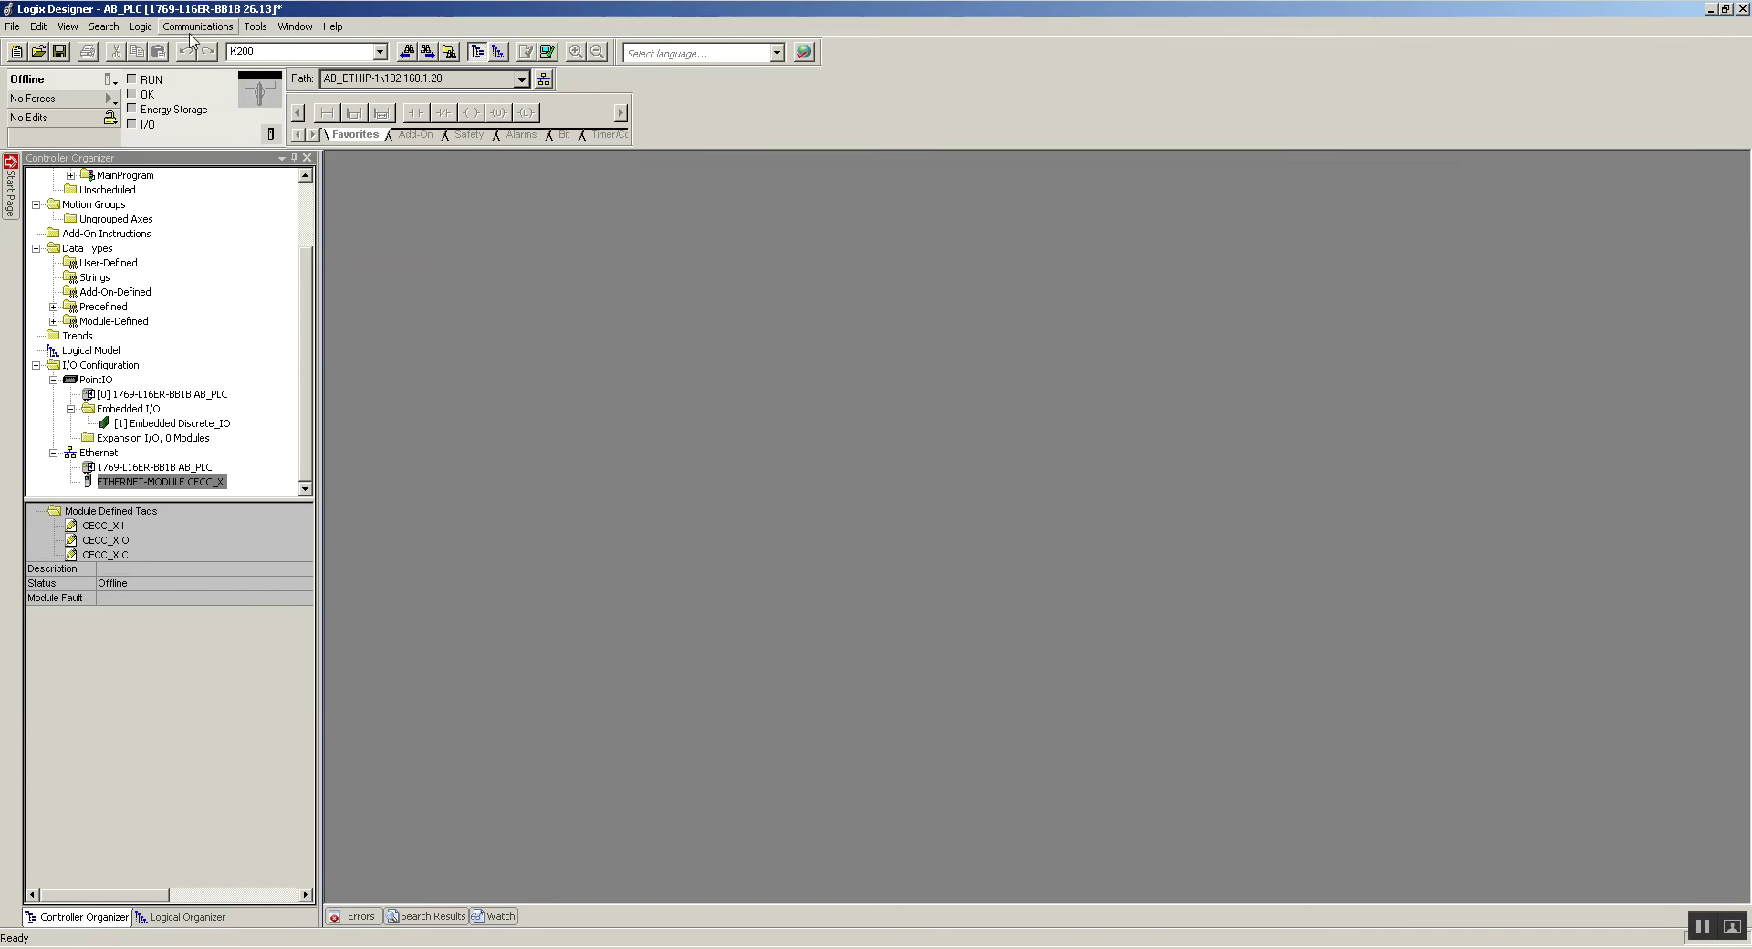
- Browse the AB_ETHIP-1 network with Who Active for the 1769-L16ER-BB1B controller at 192.168.1.20, and close the browser
{"action": "left_click", "coordinate": [198, 27]}
{"action": "left_click", "coordinate": [216, 47]}
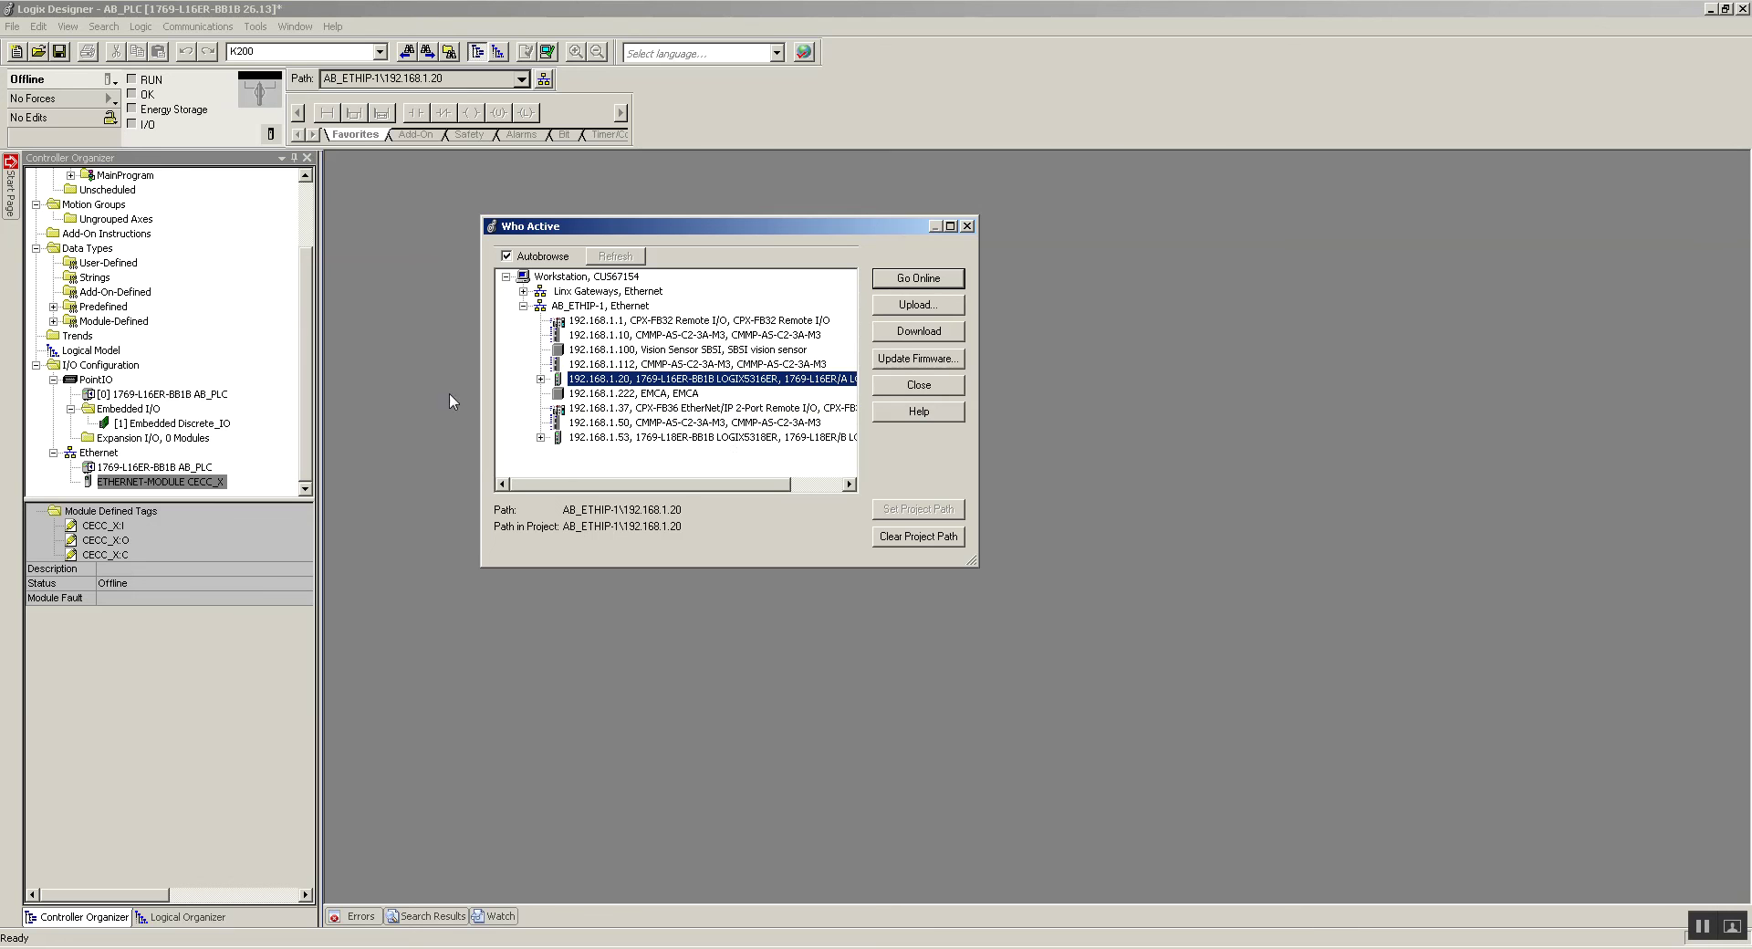
{"action": "double_click", "coordinate": [600, 366]}
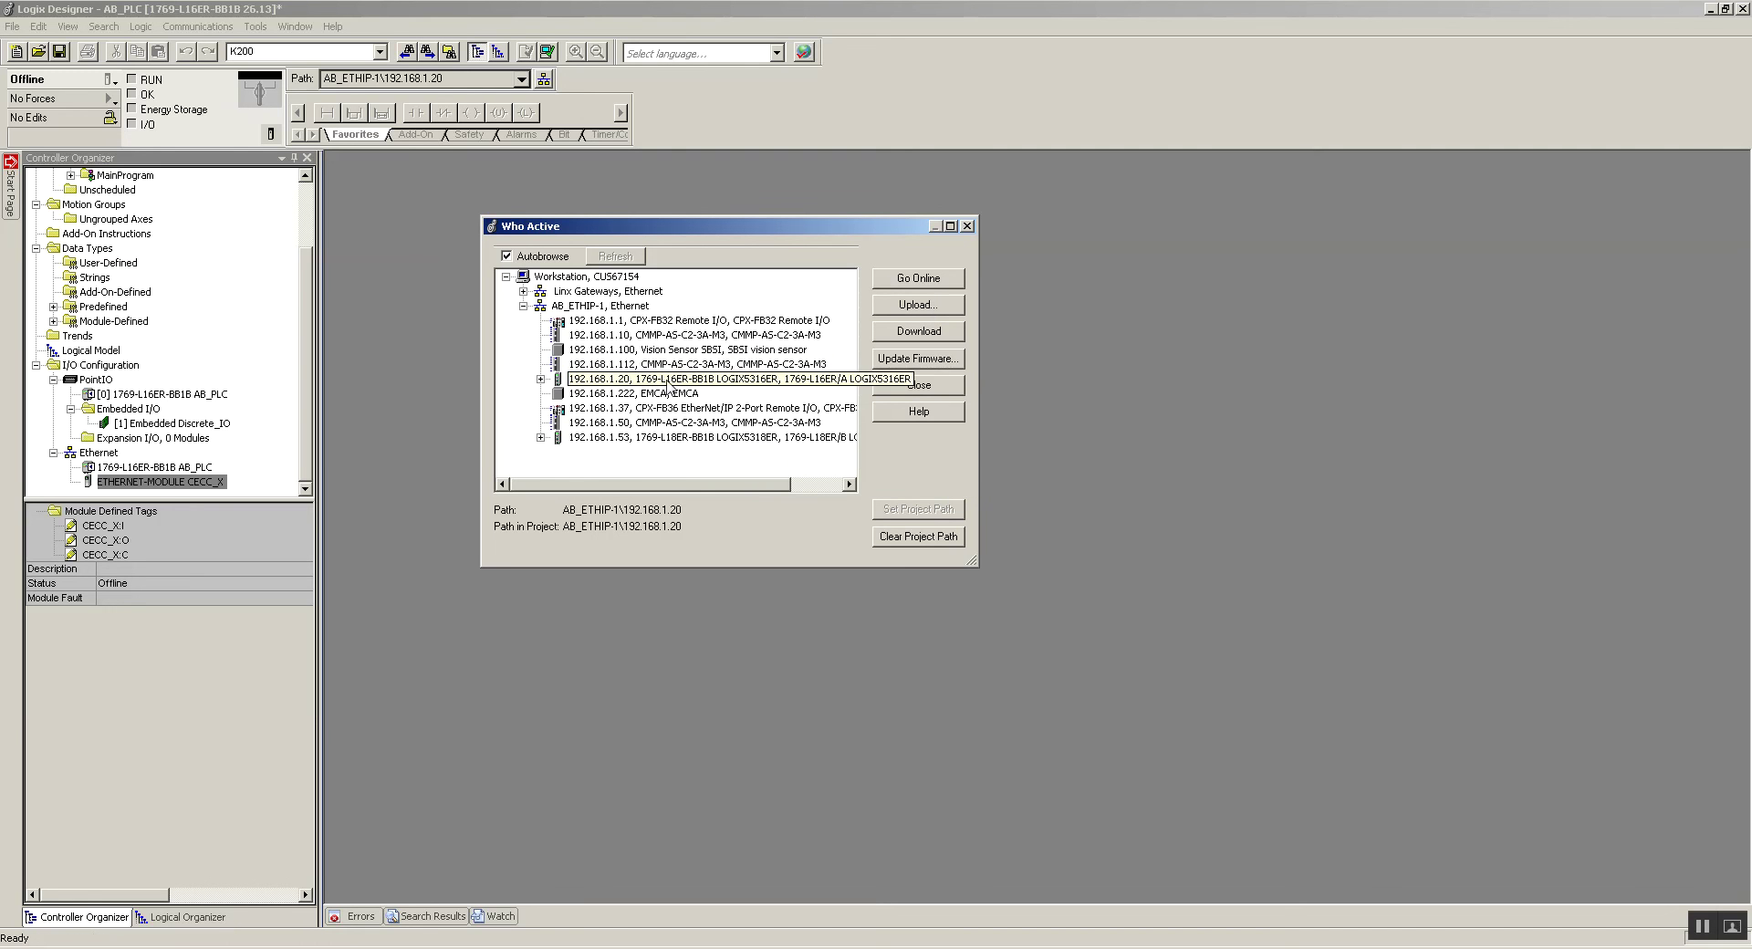
{"action": "left_click", "coordinate": [968, 226]}
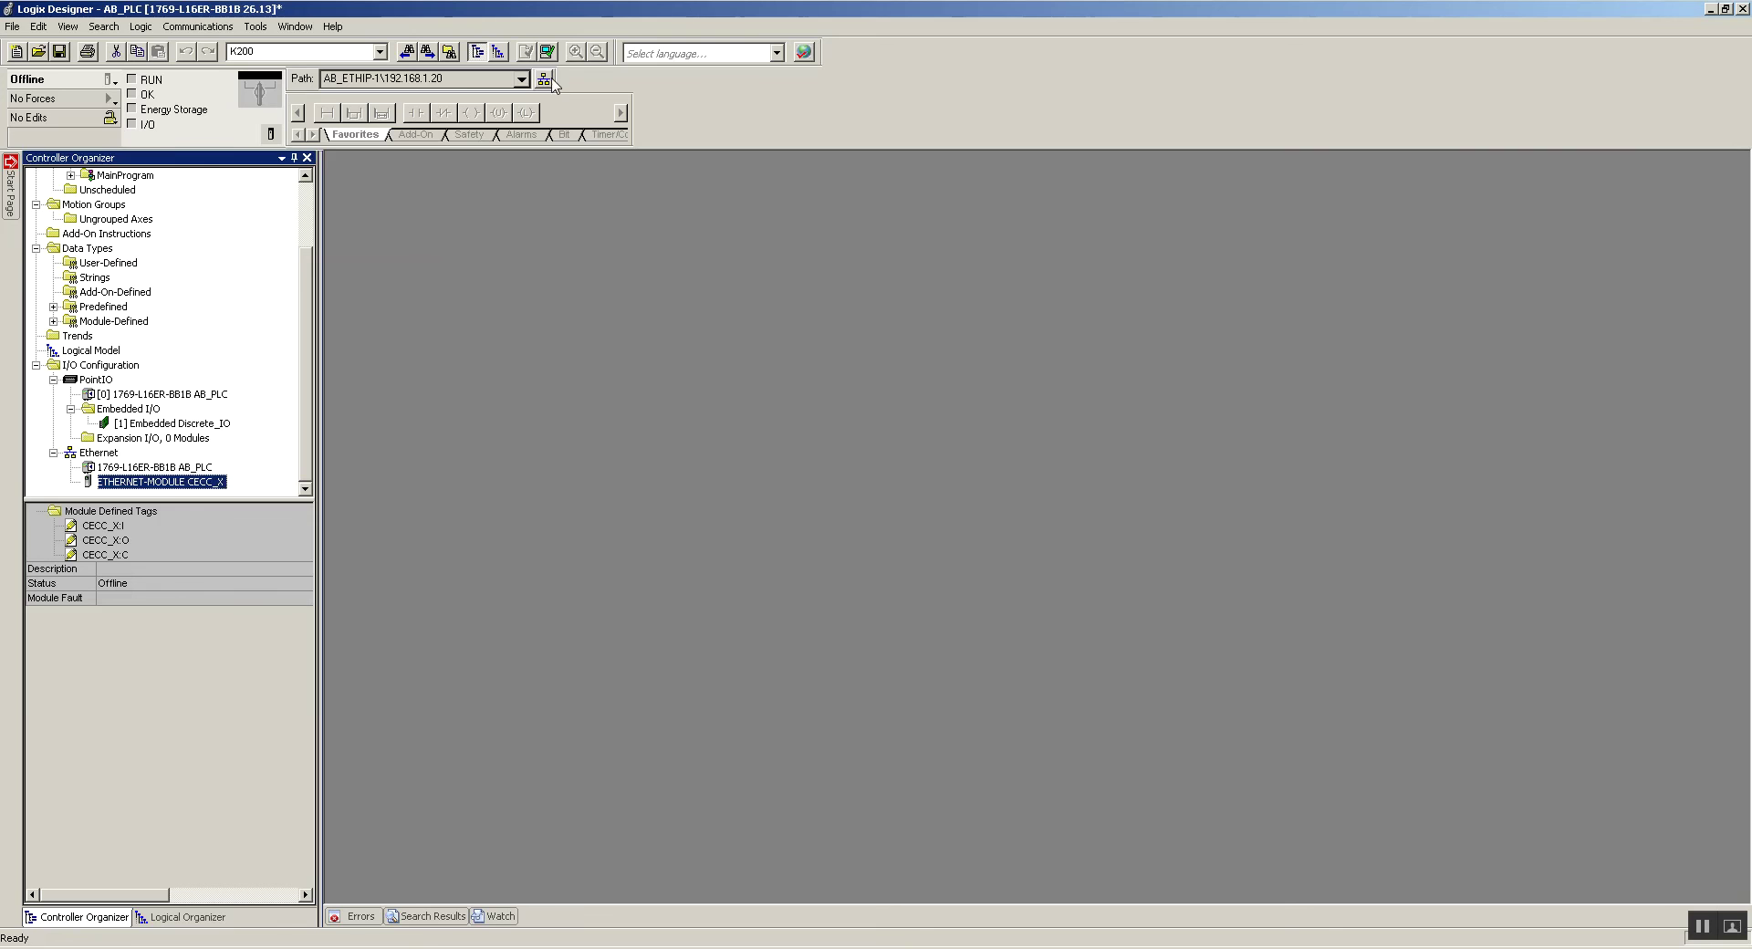
- Download the AB_PLC project to the controller at 192.168.1.20 through Who Active and return it to Remote Run mode
{"action": "left_click", "coordinate": [544, 79]}
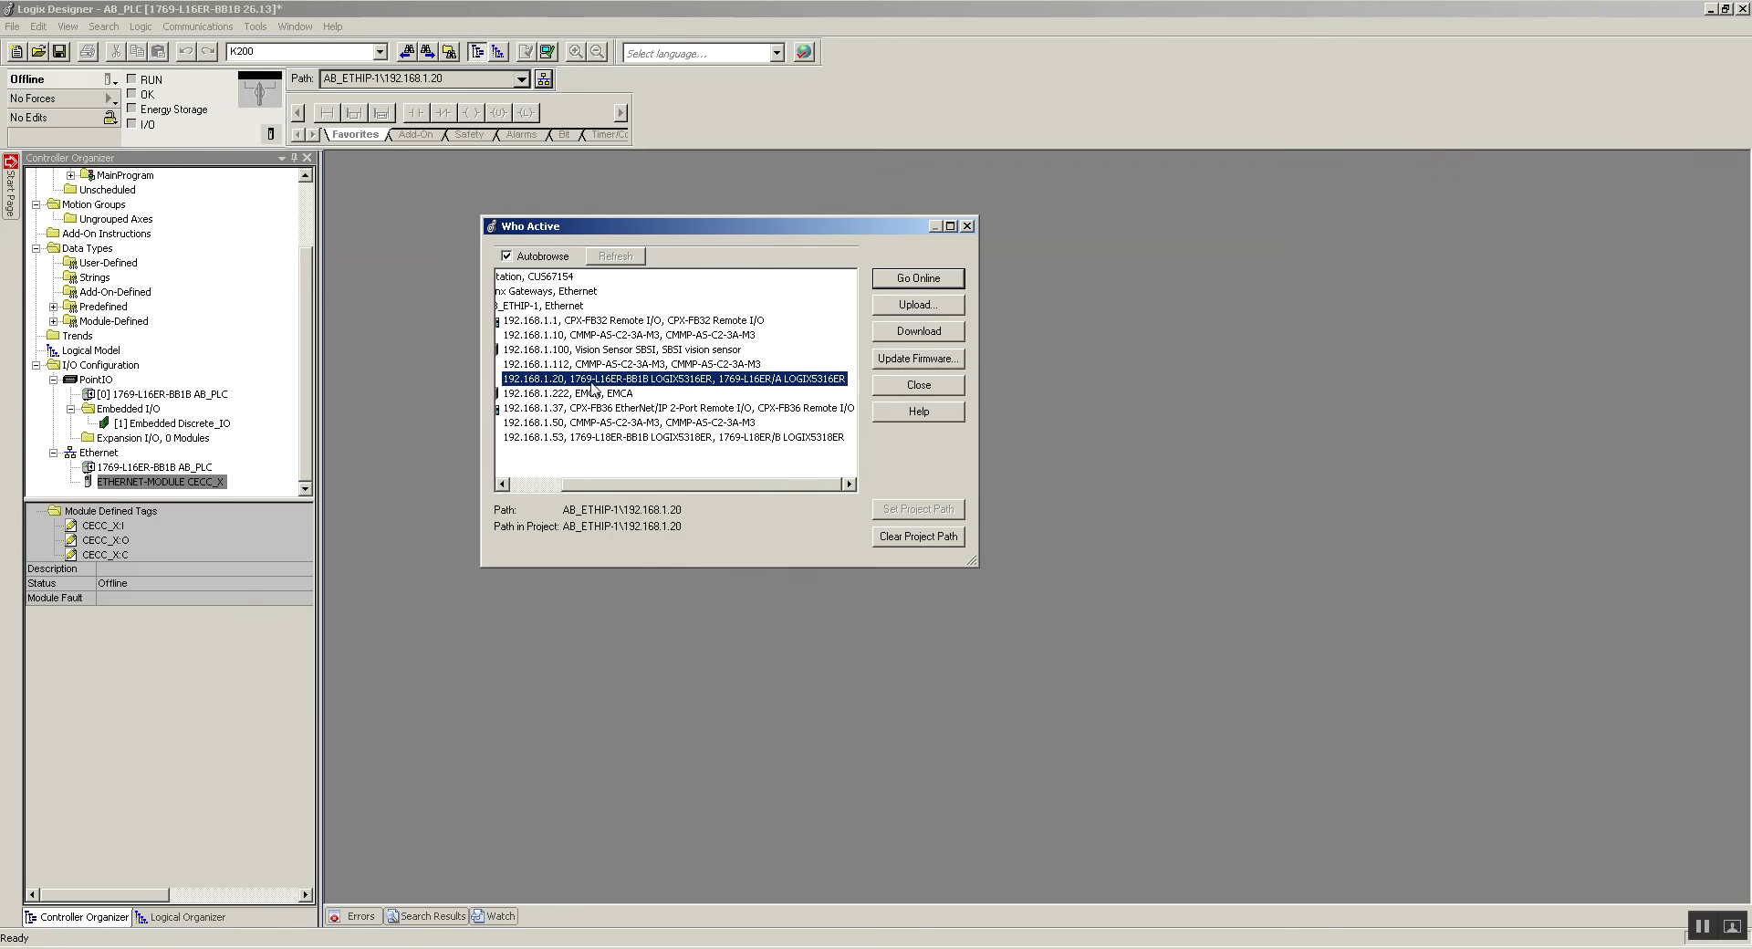
{"action": "left_click", "coordinate": [925, 338]}
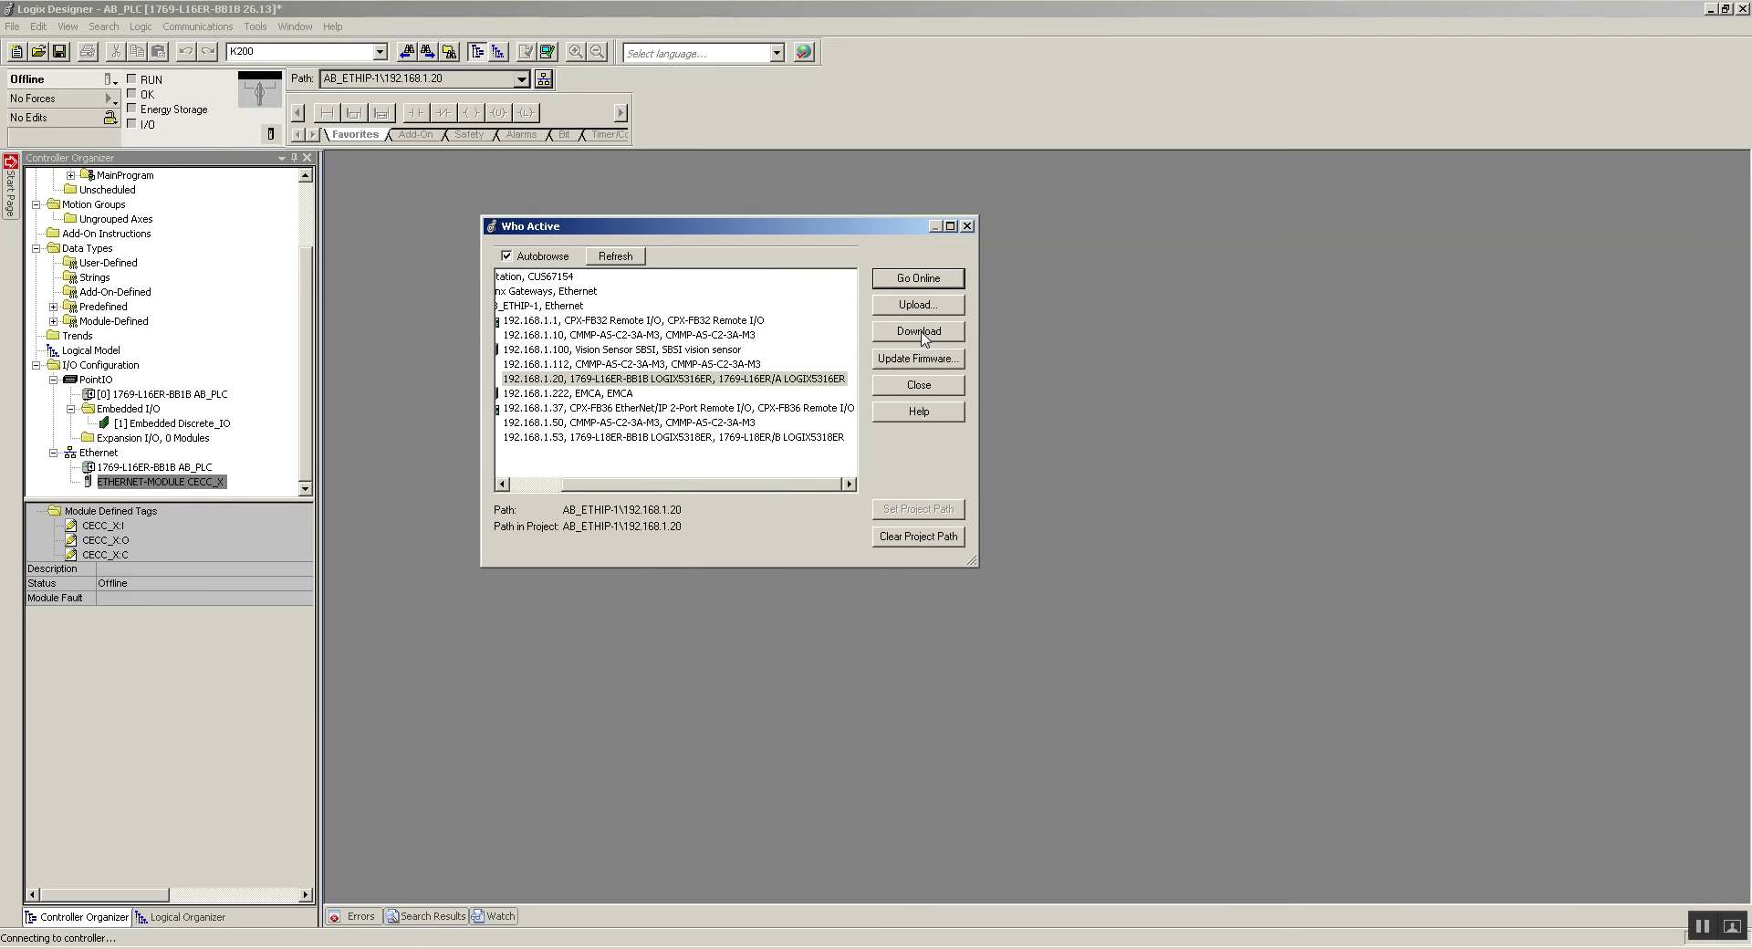
{"action": "left_click", "coordinate": [920, 332]}
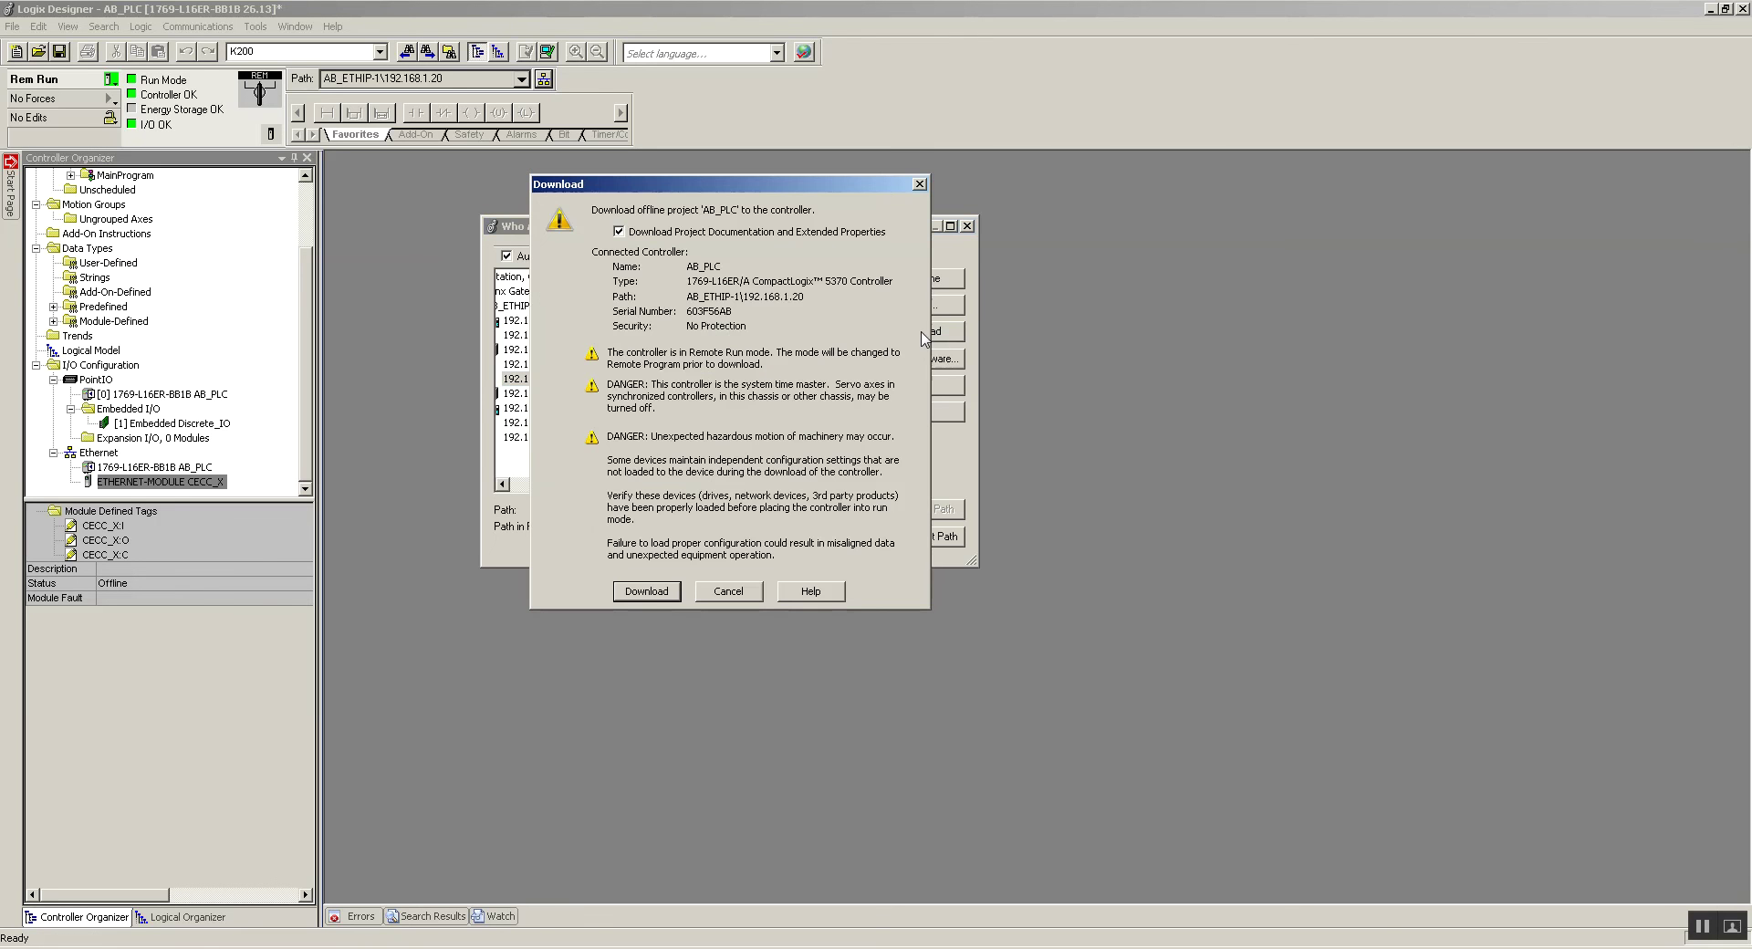
{"action": "left_click", "coordinate": [647, 591]}
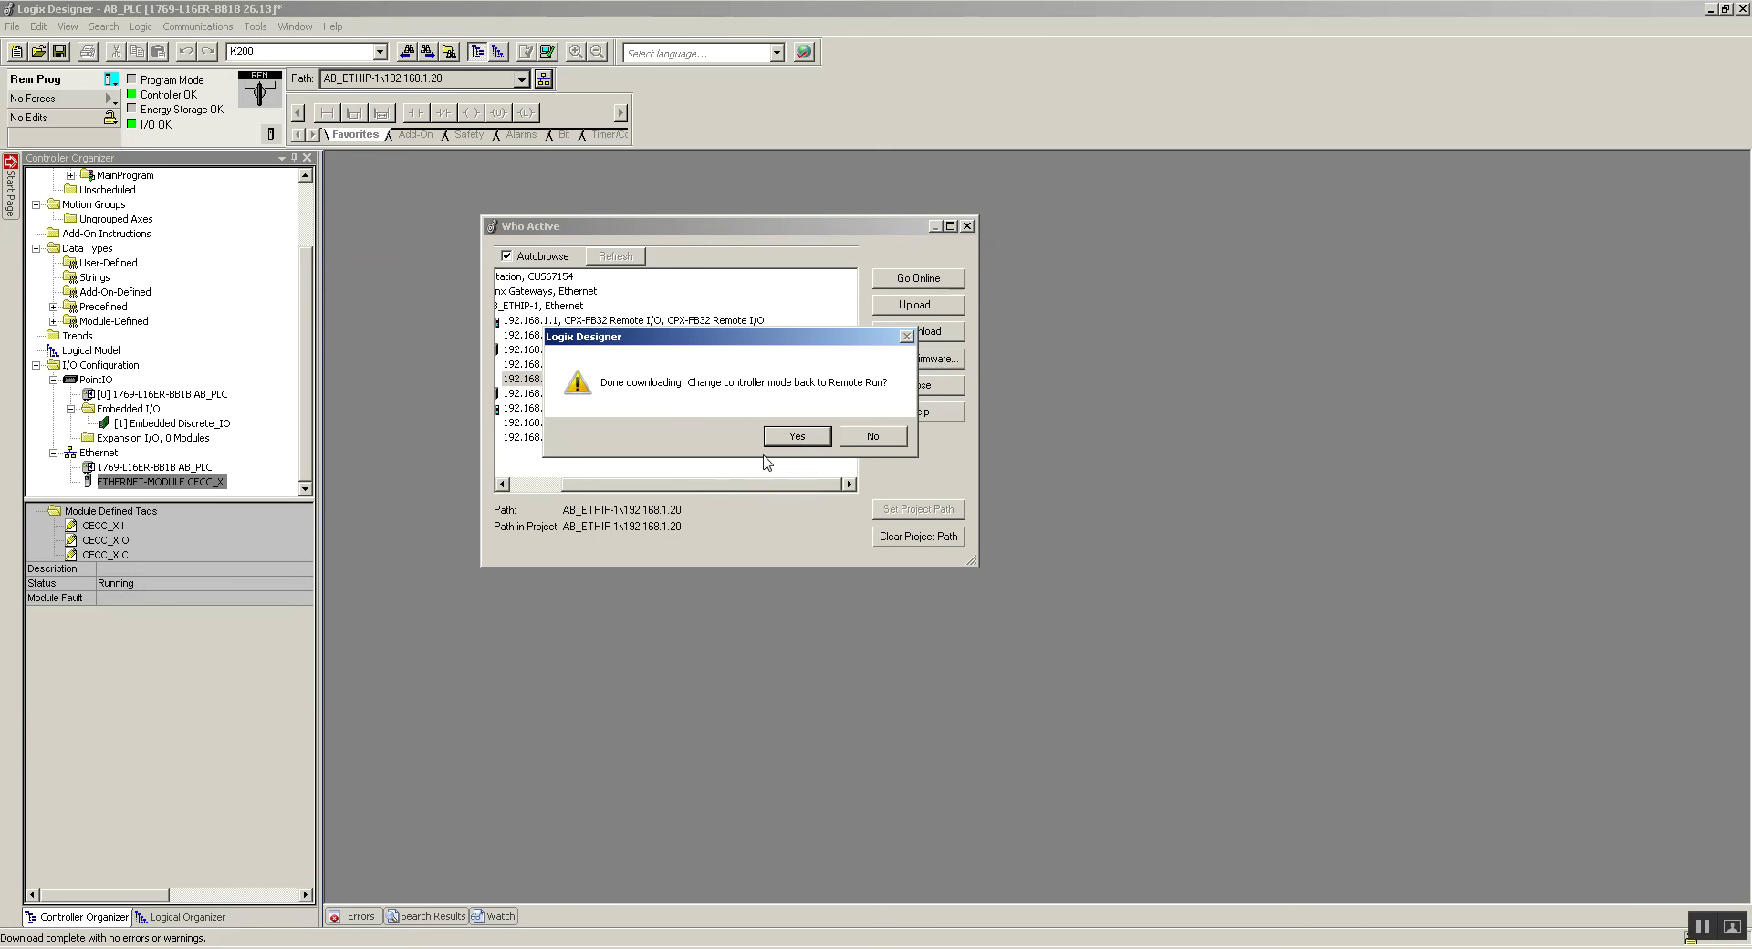
{"action": "left_click", "coordinate": [770, 444]}
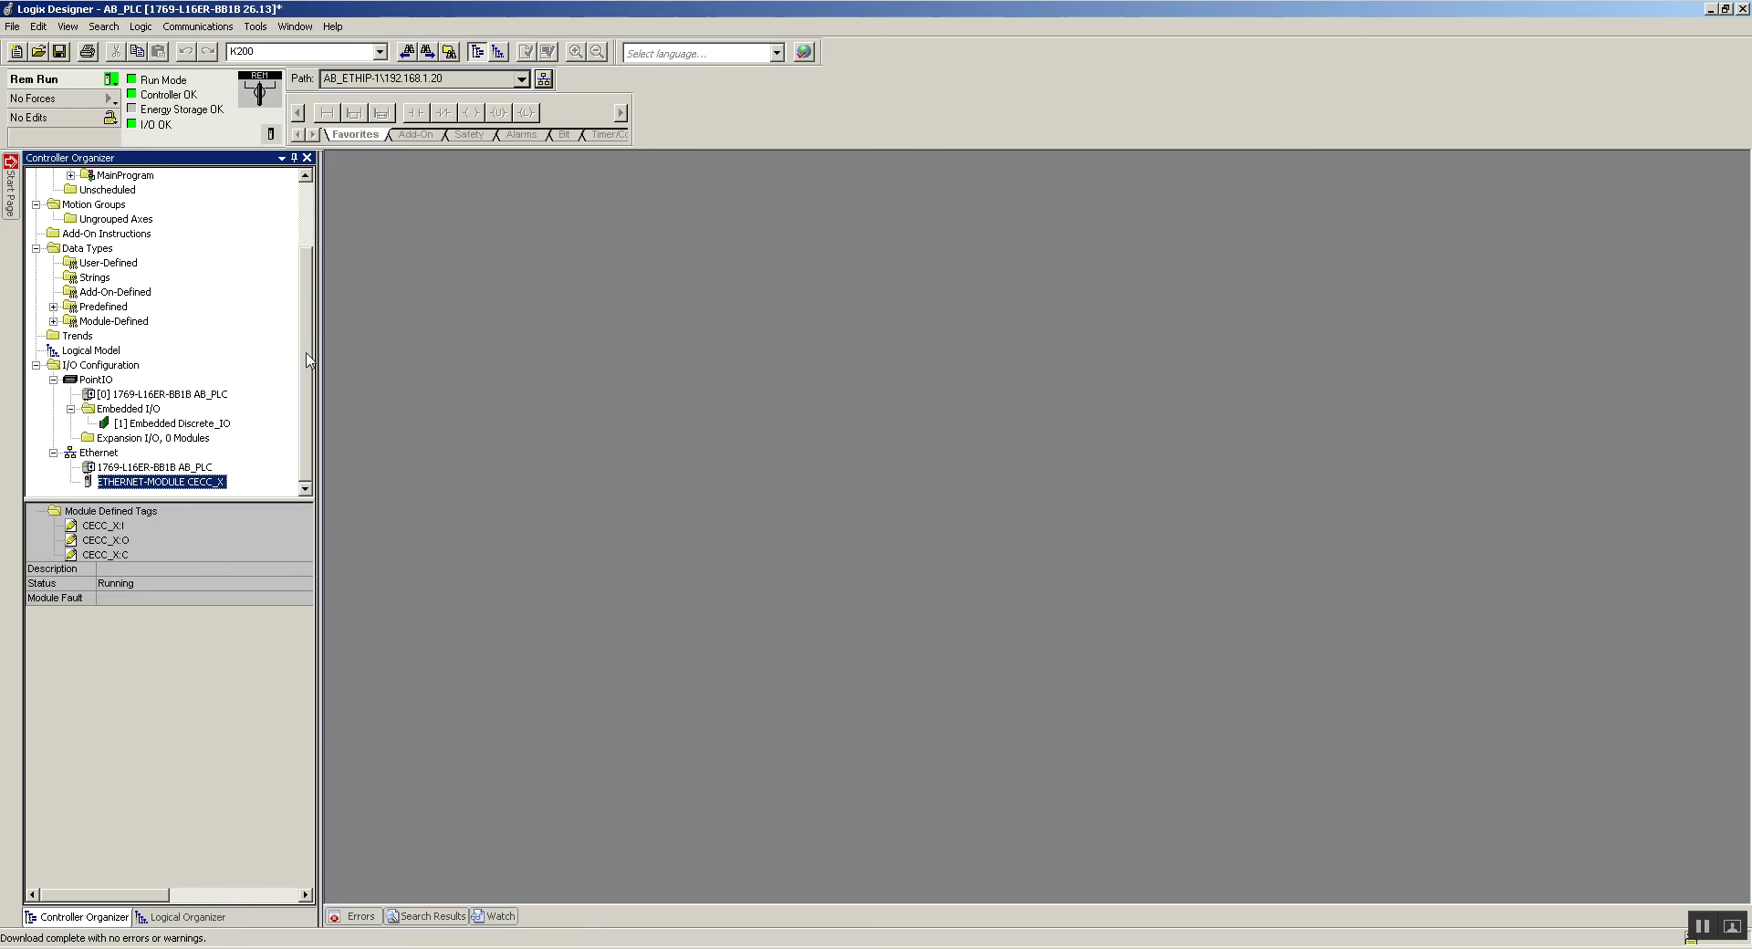
- Open the Controller Tags of AB_PLC for monitoring, and switch to CODESYS
{"action": "scroll", "coordinate": [309, 359], "scroll_direction": "up", "scroll_amount": 2}
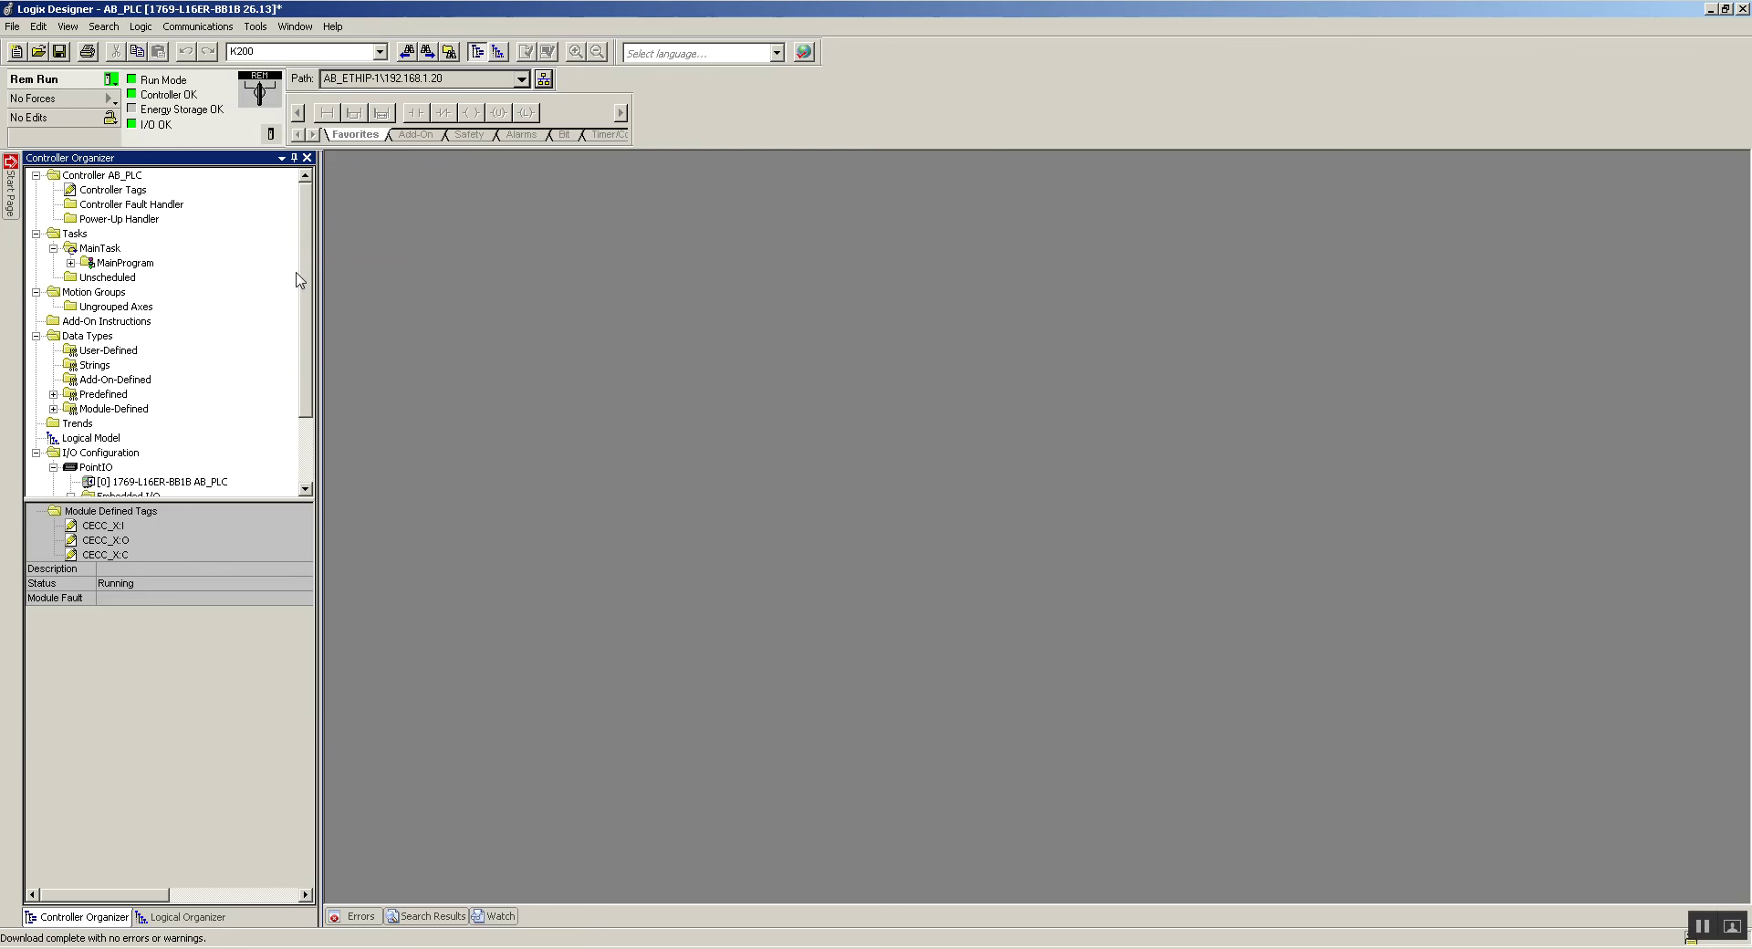
{"action": "double_click", "coordinate": [106, 191]}
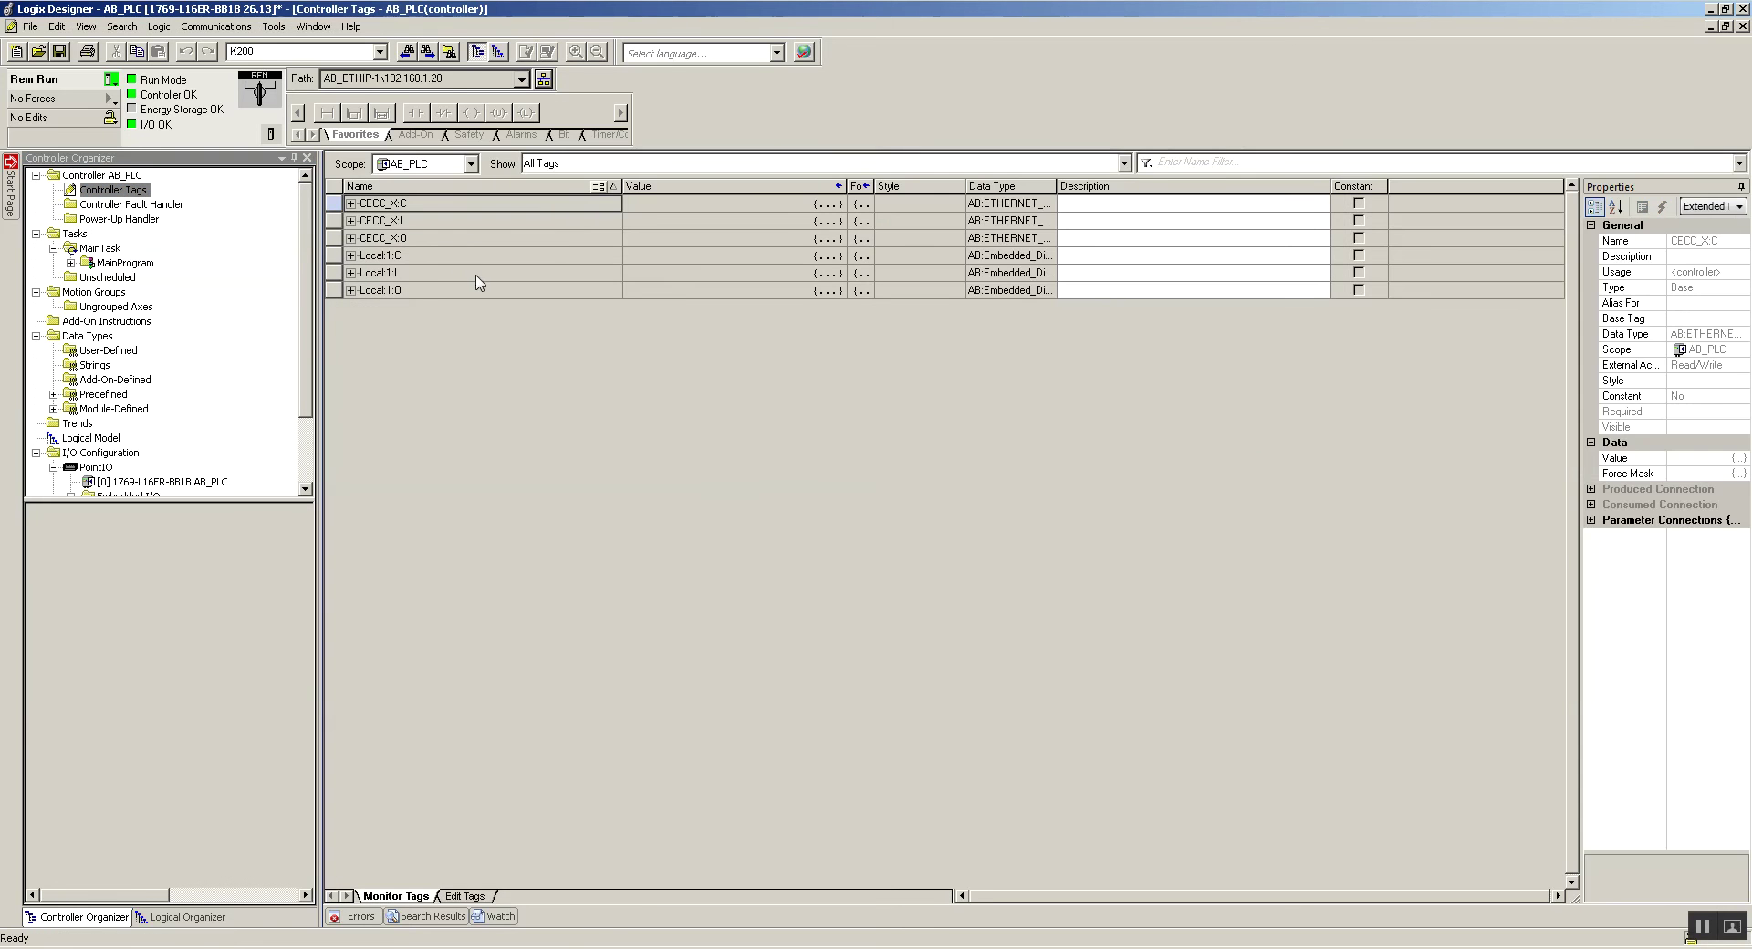
{"action": "key", "text": "alt+Tab"}
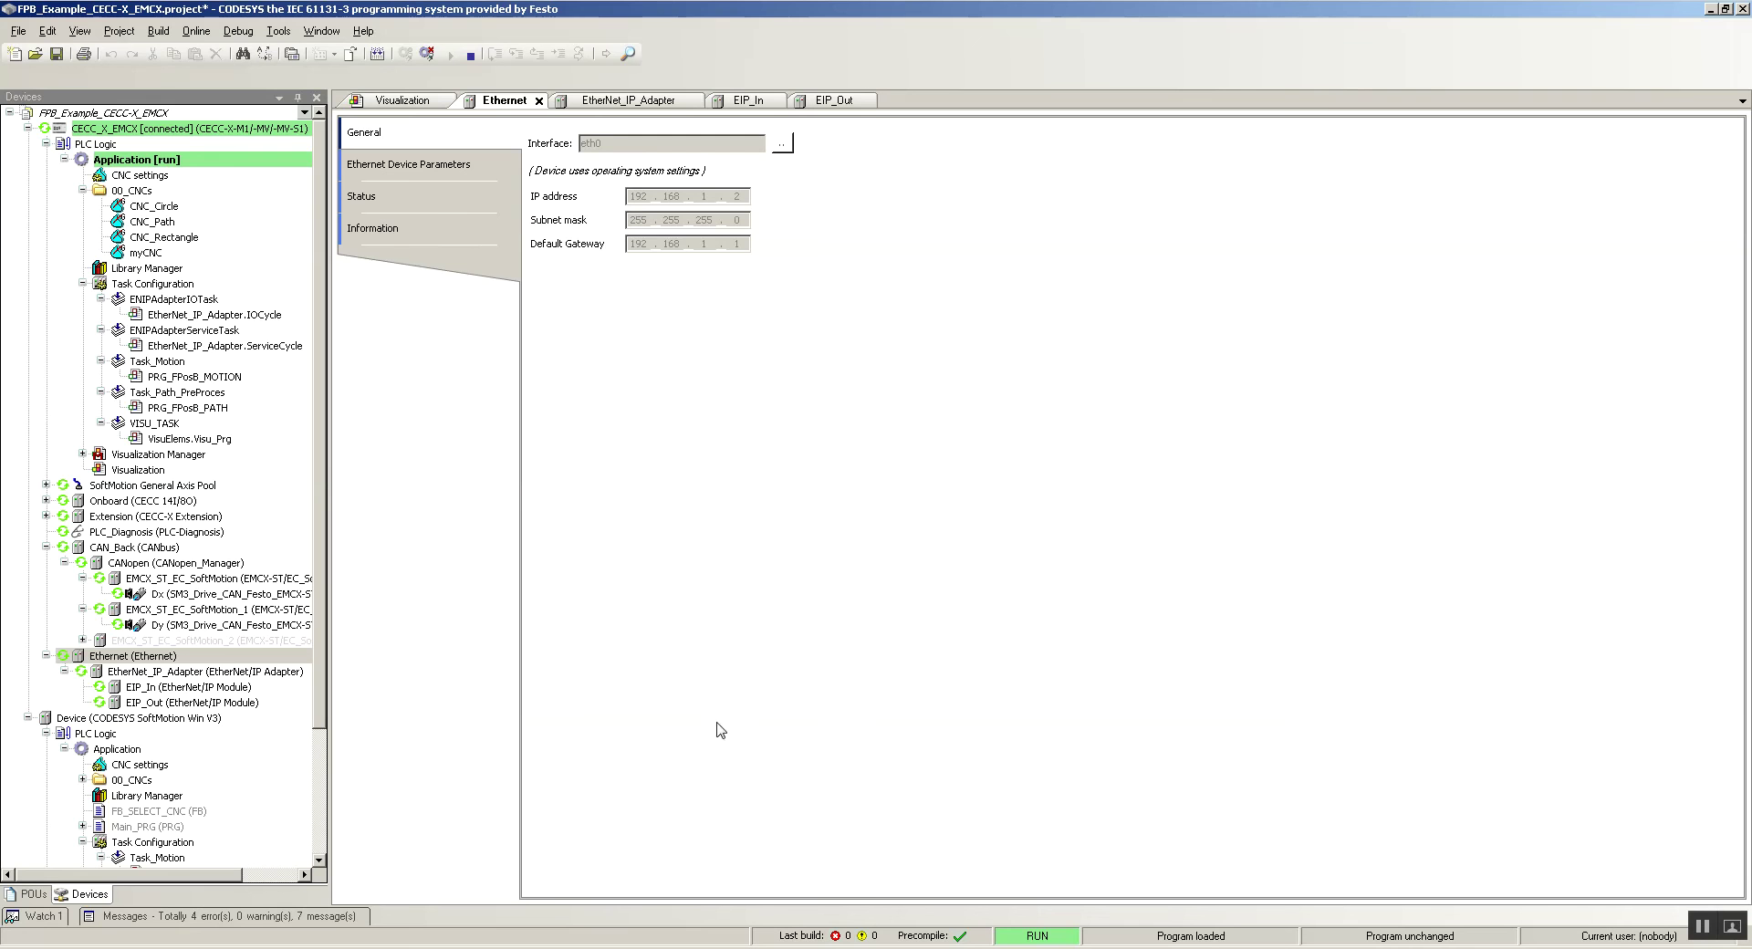
- Open the EIP_In I/O mapping, log out, and set its Always update variables option to Enabled 2 (always in bus cycle task)
{"action": "double_click", "coordinate": [142, 689]}
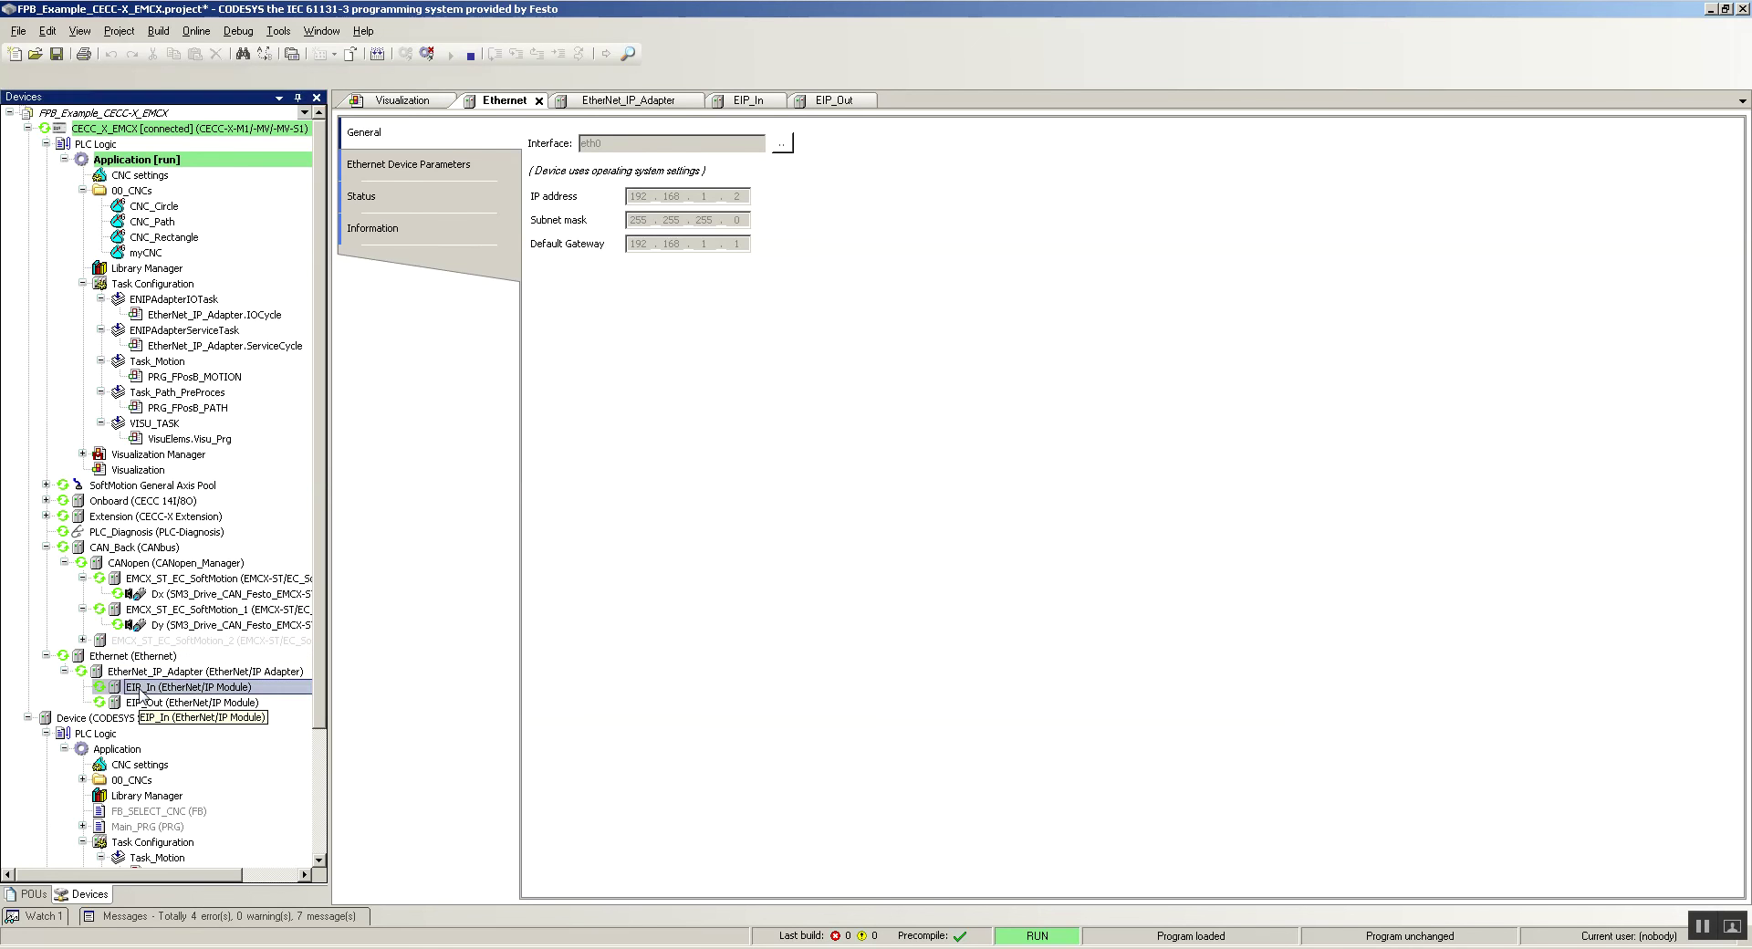
{"action": "left_click", "coordinate": [536, 160]}
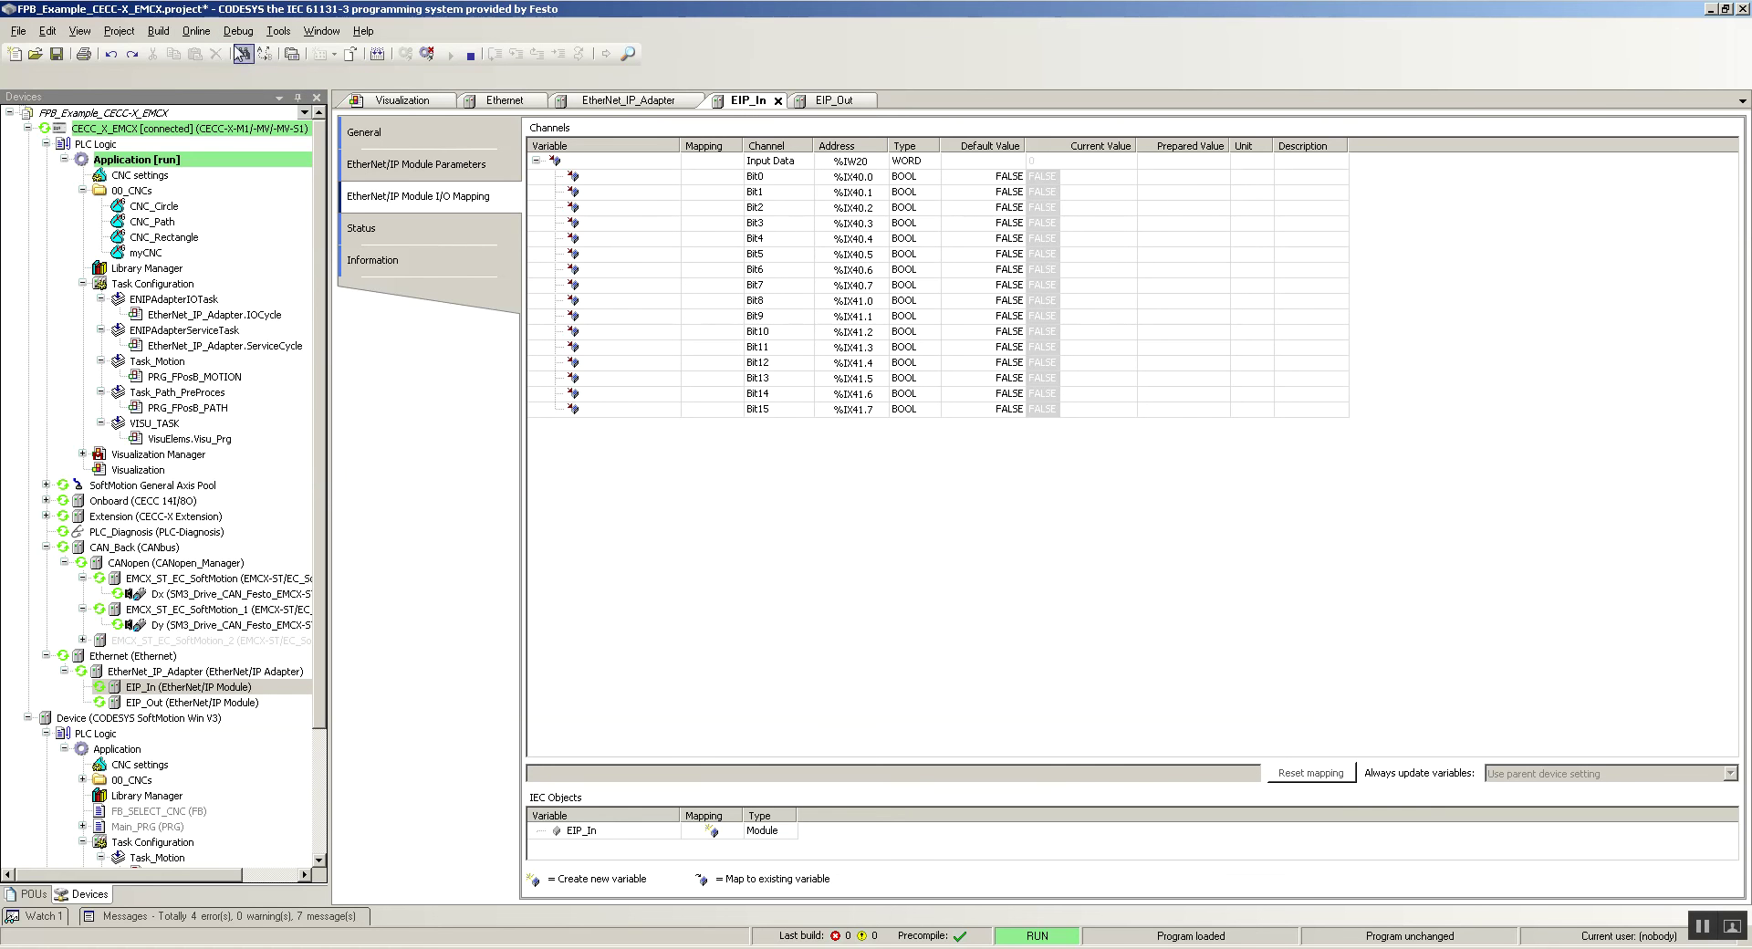
{"action": "left_click", "coordinate": [196, 31]}
{"action": "left_click", "coordinate": [223, 71]}
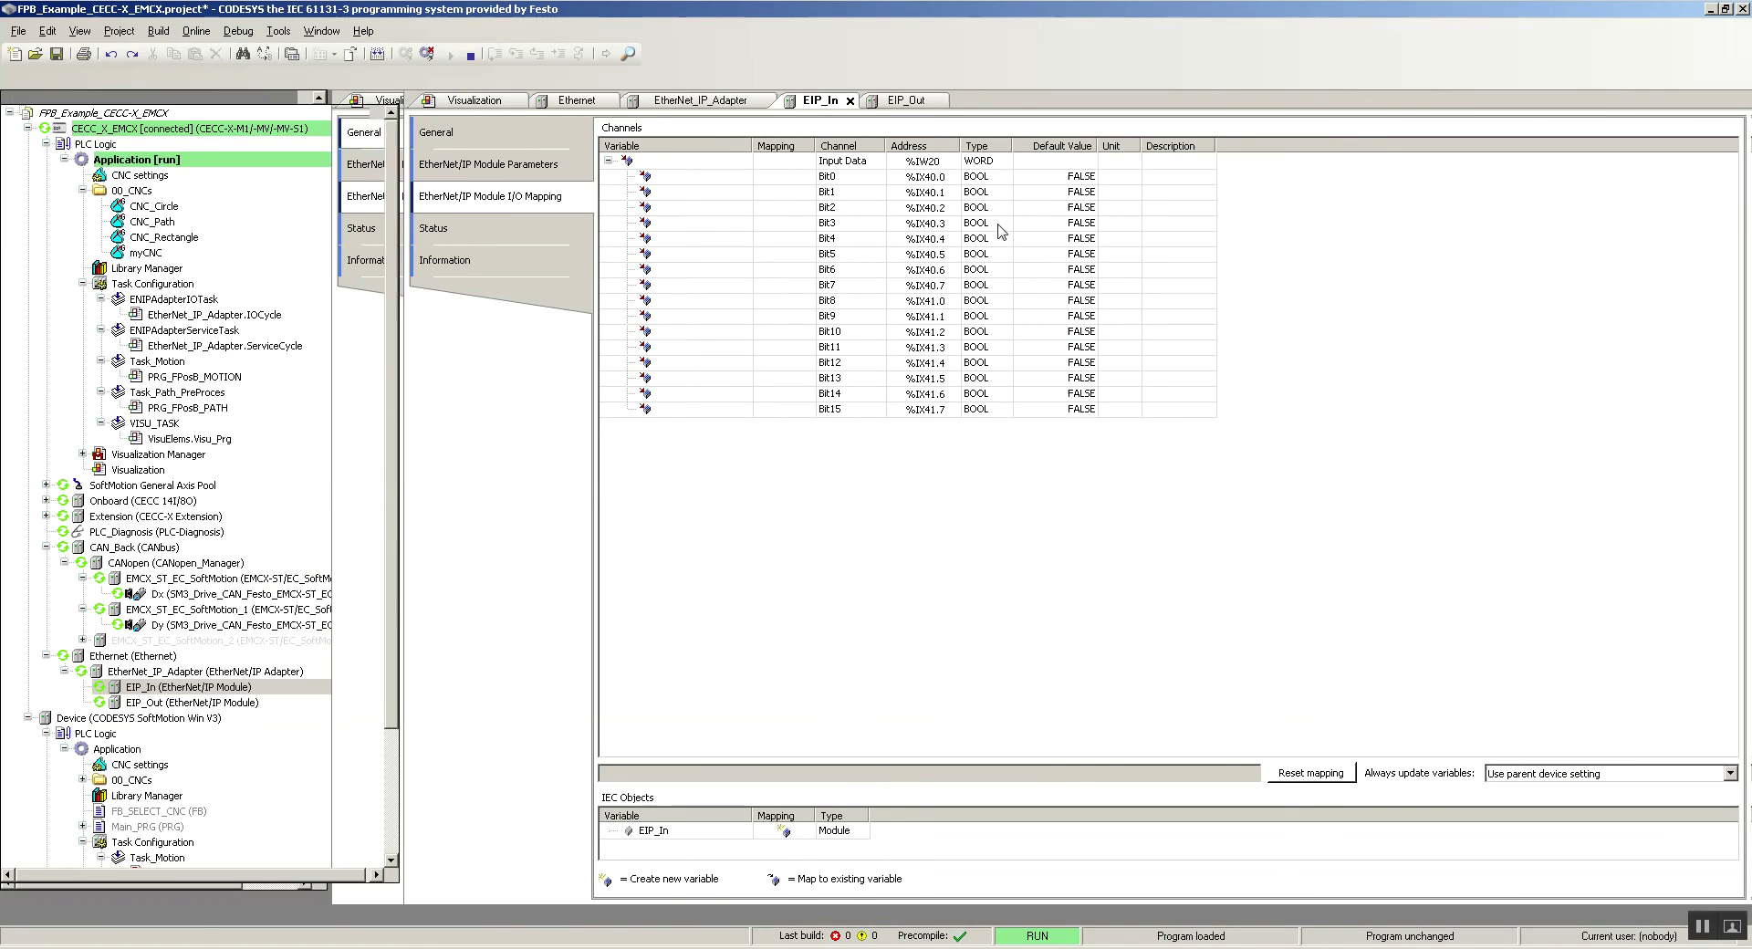
{"action": "left_click", "coordinate": [1557, 774]}
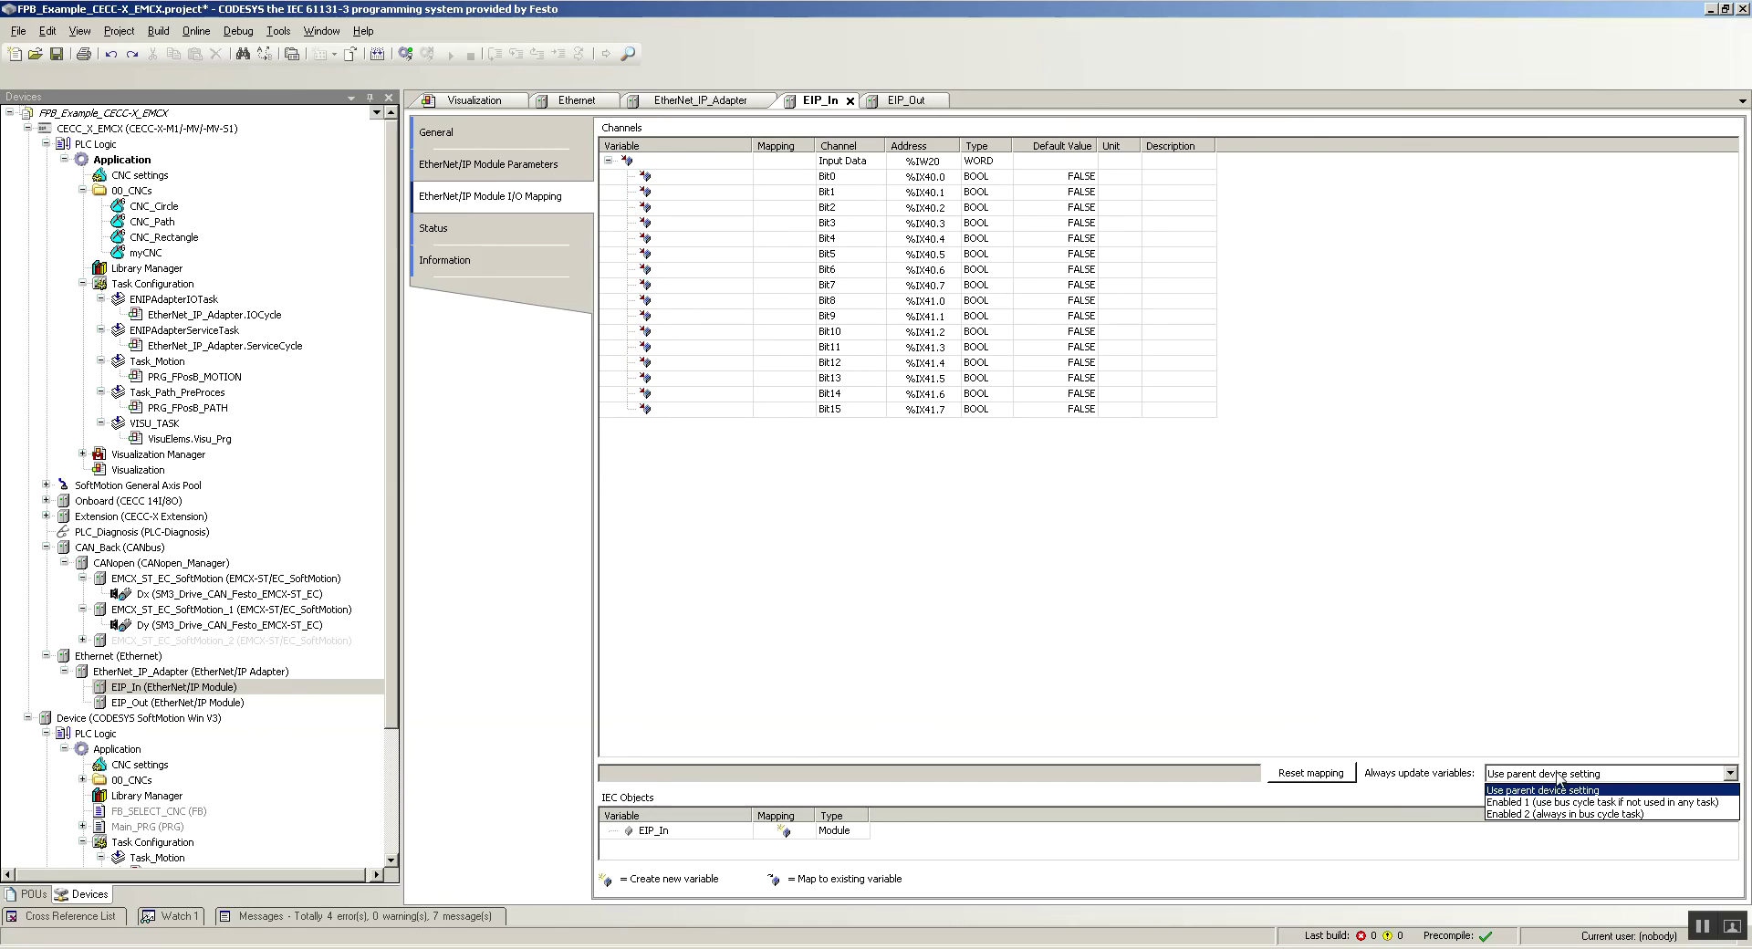
{"action": "left_click", "coordinate": [1552, 815]}
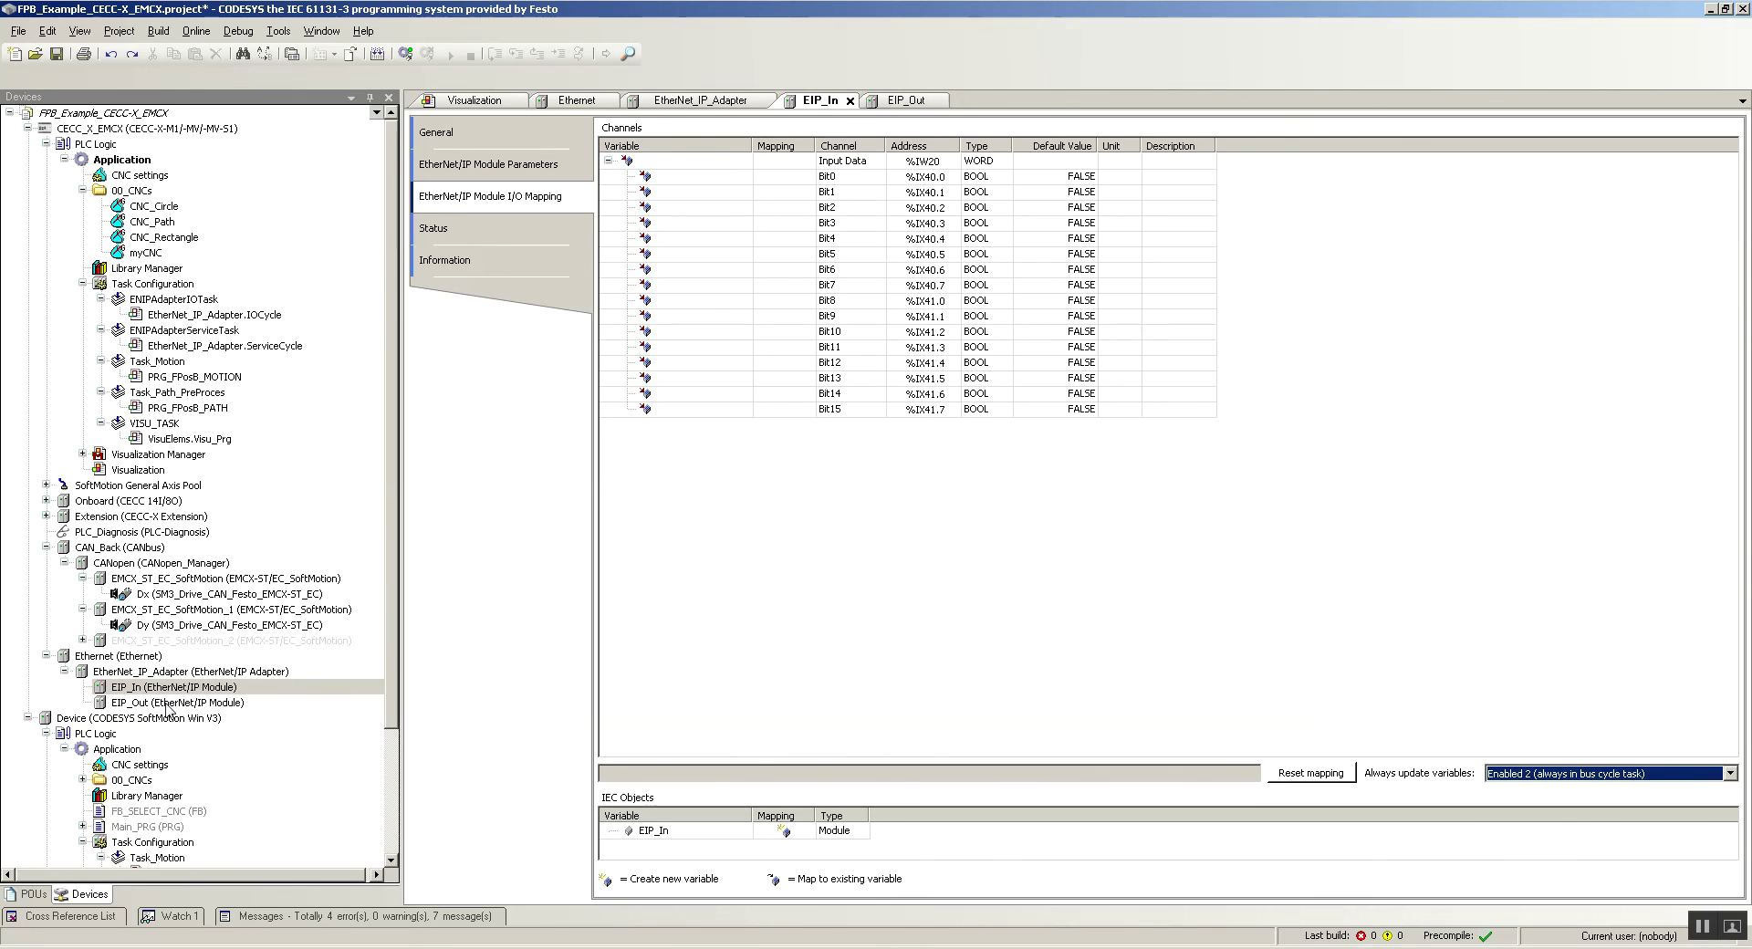
- Set Always update variables for the EIP_Out module's I/O mapping to Enabled 2 (always in bus cycle task)
{"action": "double_click", "coordinate": [170, 703]}
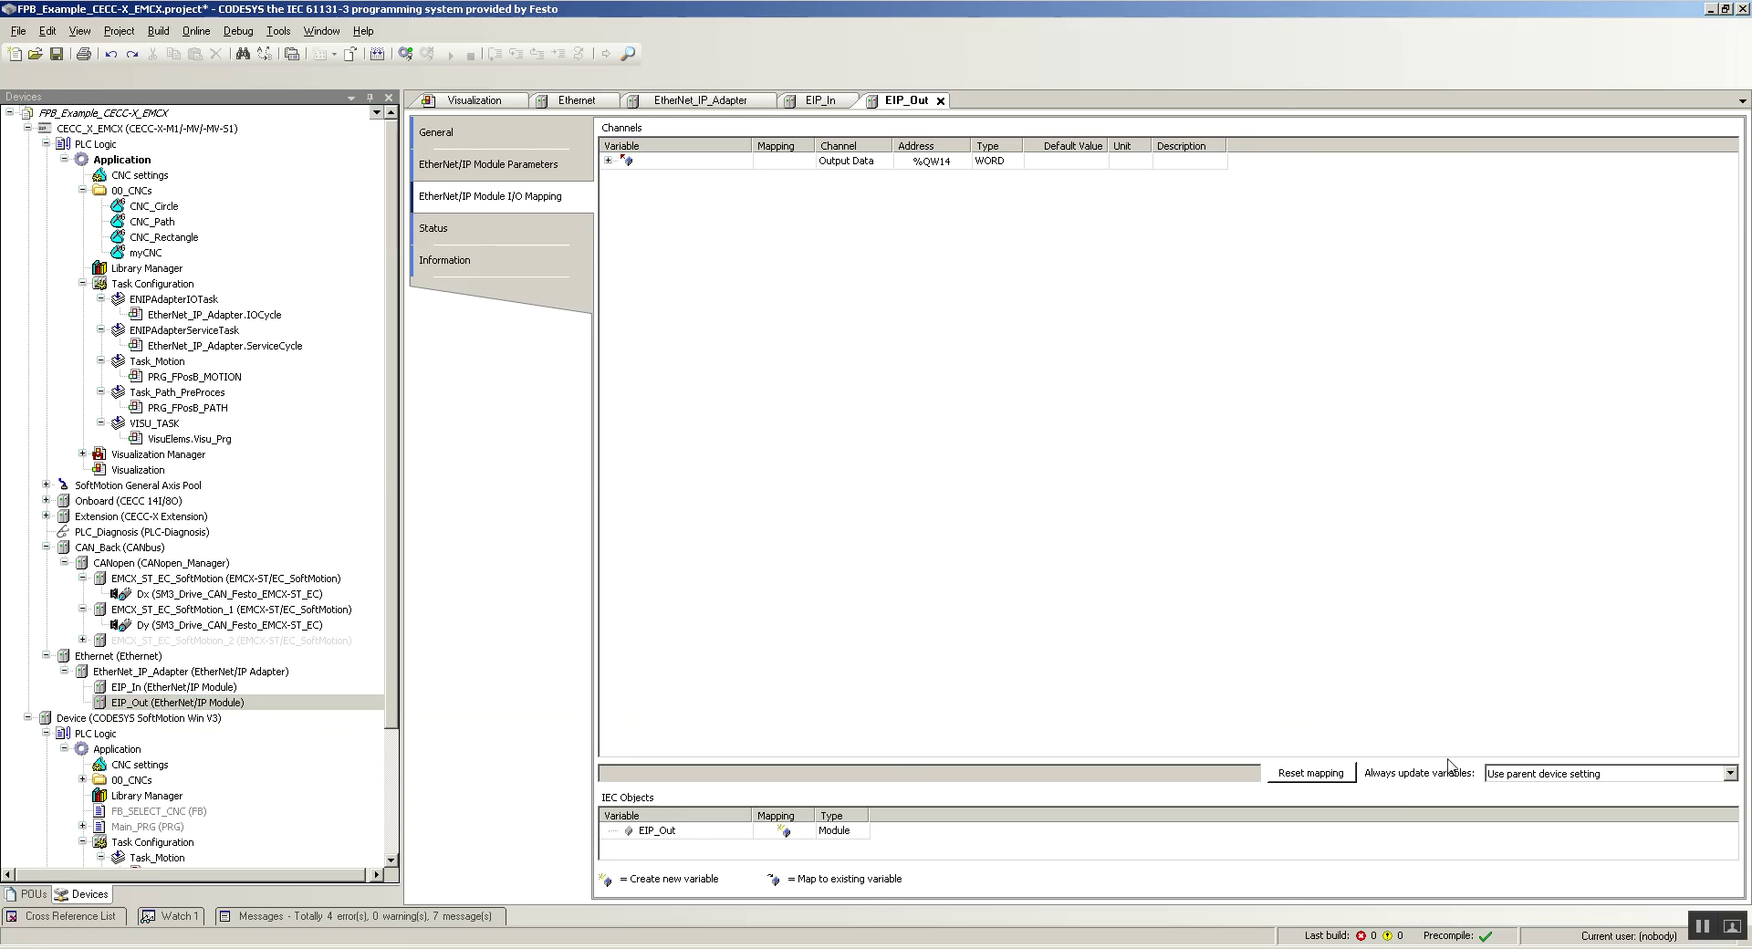
{"action": "left_click", "coordinate": [1520, 773]}
{"action": "left_click", "coordinate": [1524, 812]}
- Log in to the CECC-X controller with online change, and switch to Logix Designer
{"action": "left_click", "coordinate": [195, 30]}
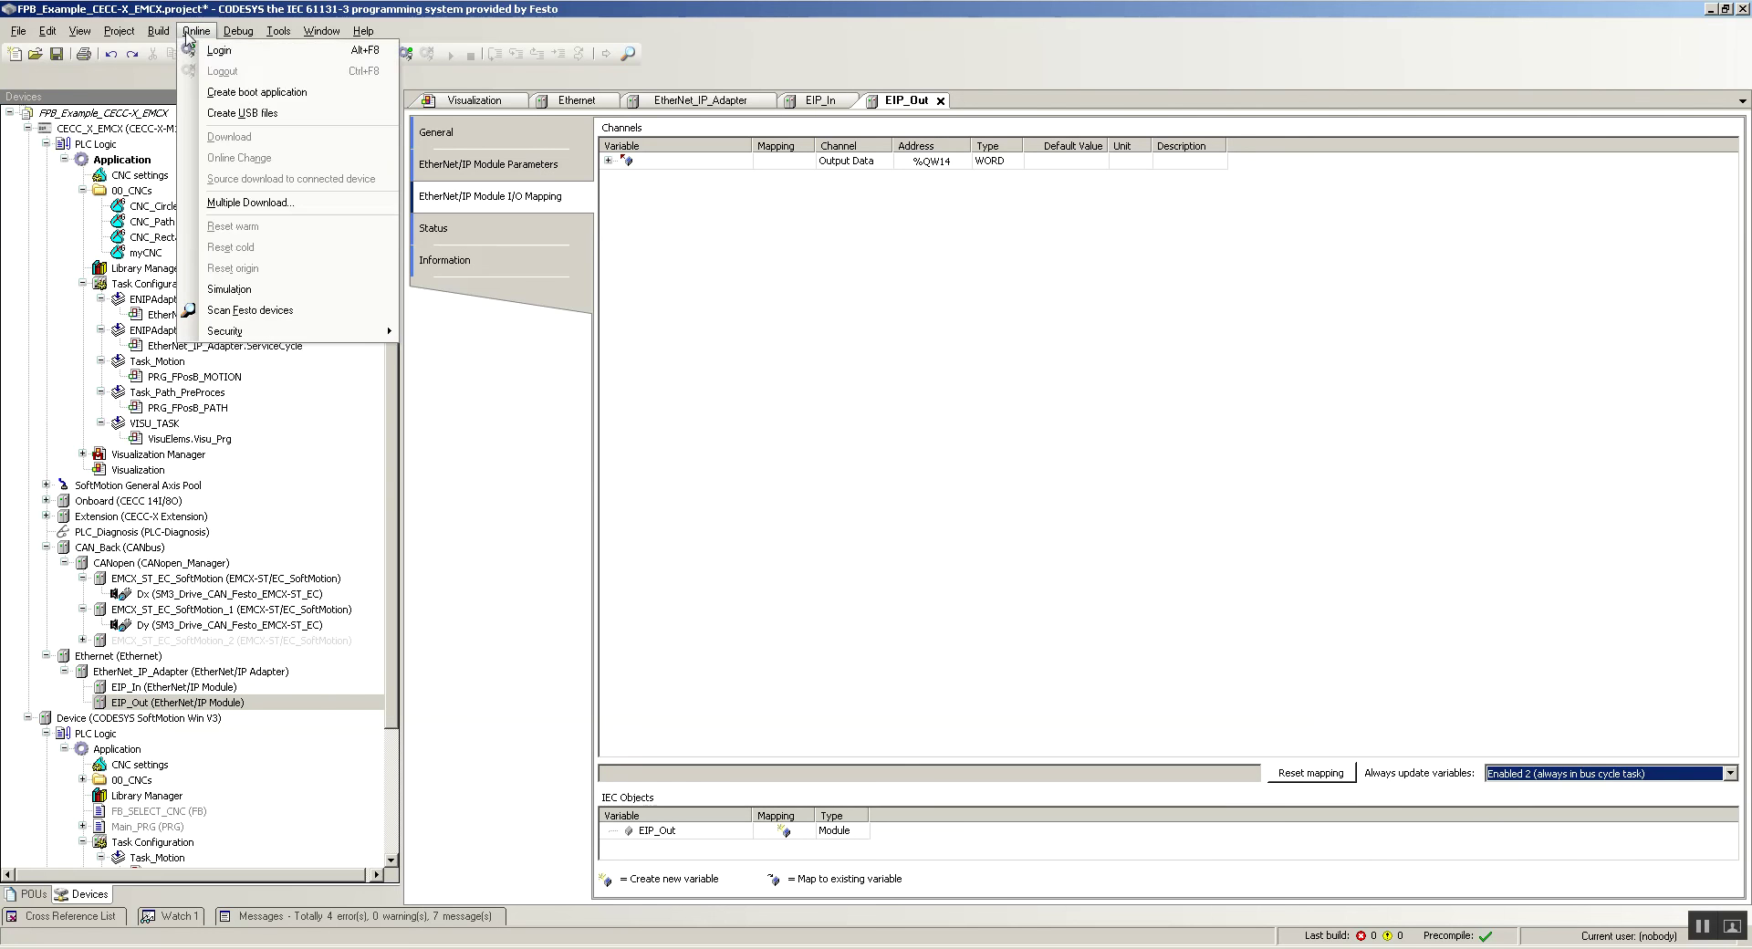
{"action": "left_click", "coordinate": [228, 128]}
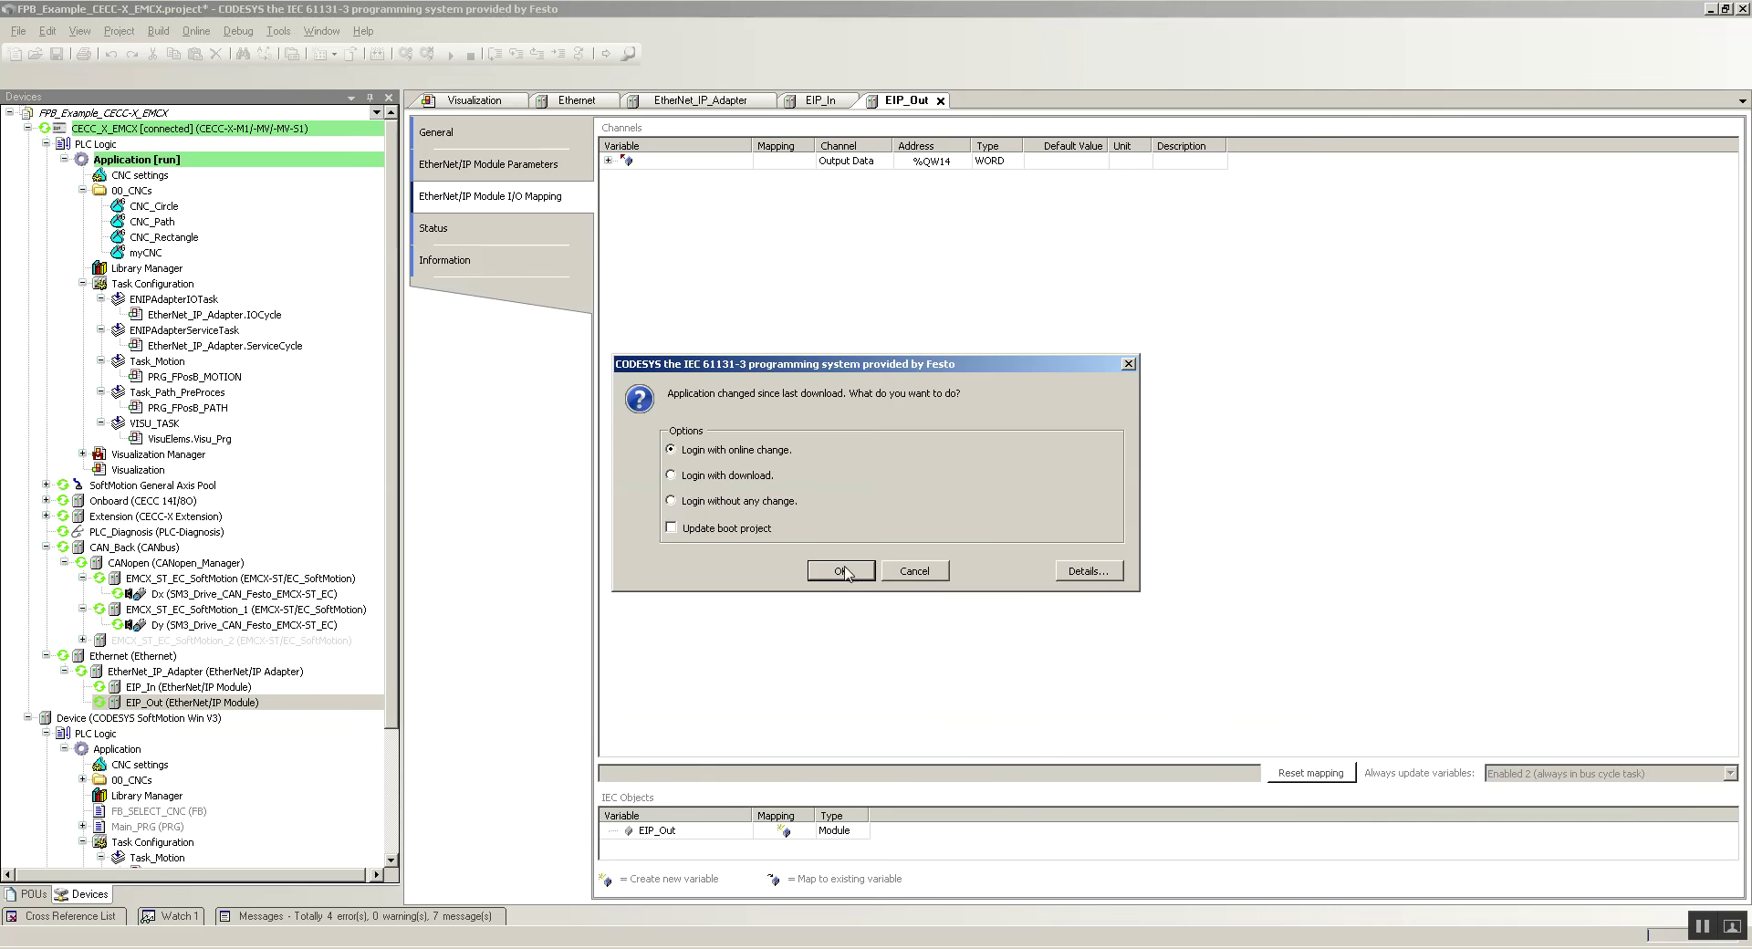
{"action": "left_click", "coordinate": [842, 571]}
{"action": "key", "text": "alt+Tab"}
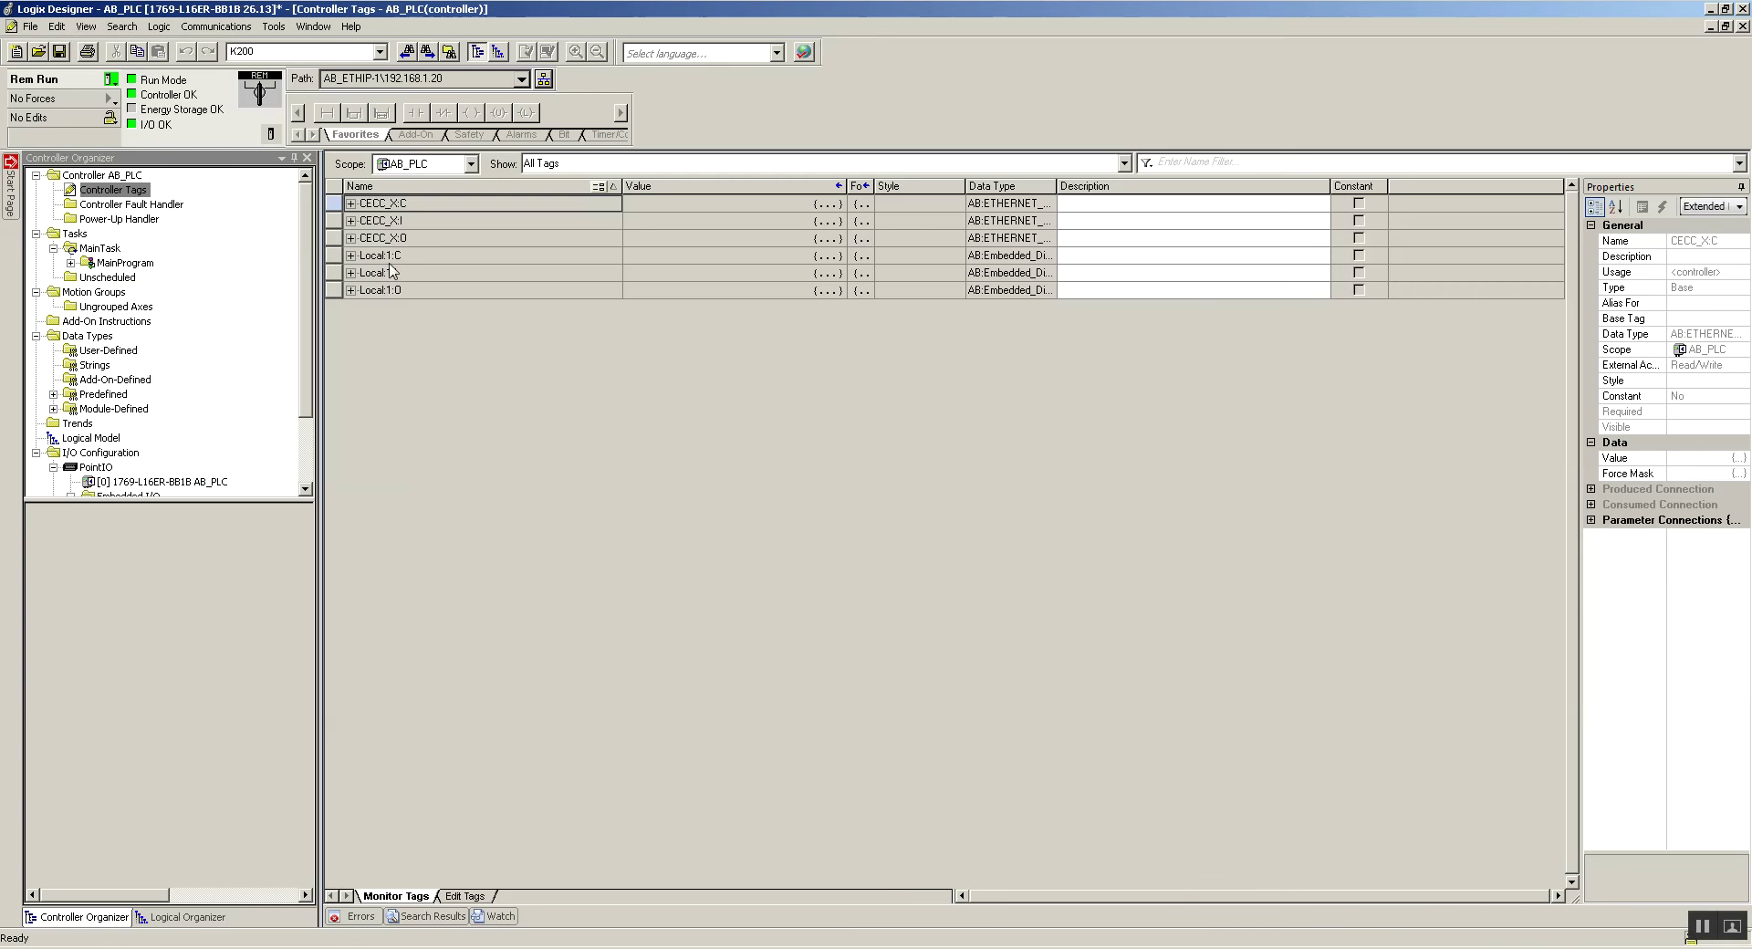
- Expand the CECC_X:O tag down to its individual bits and set CECC_X:O.Data[0] to 255
{"action": "left_click", "coordinate": [351, 237]}
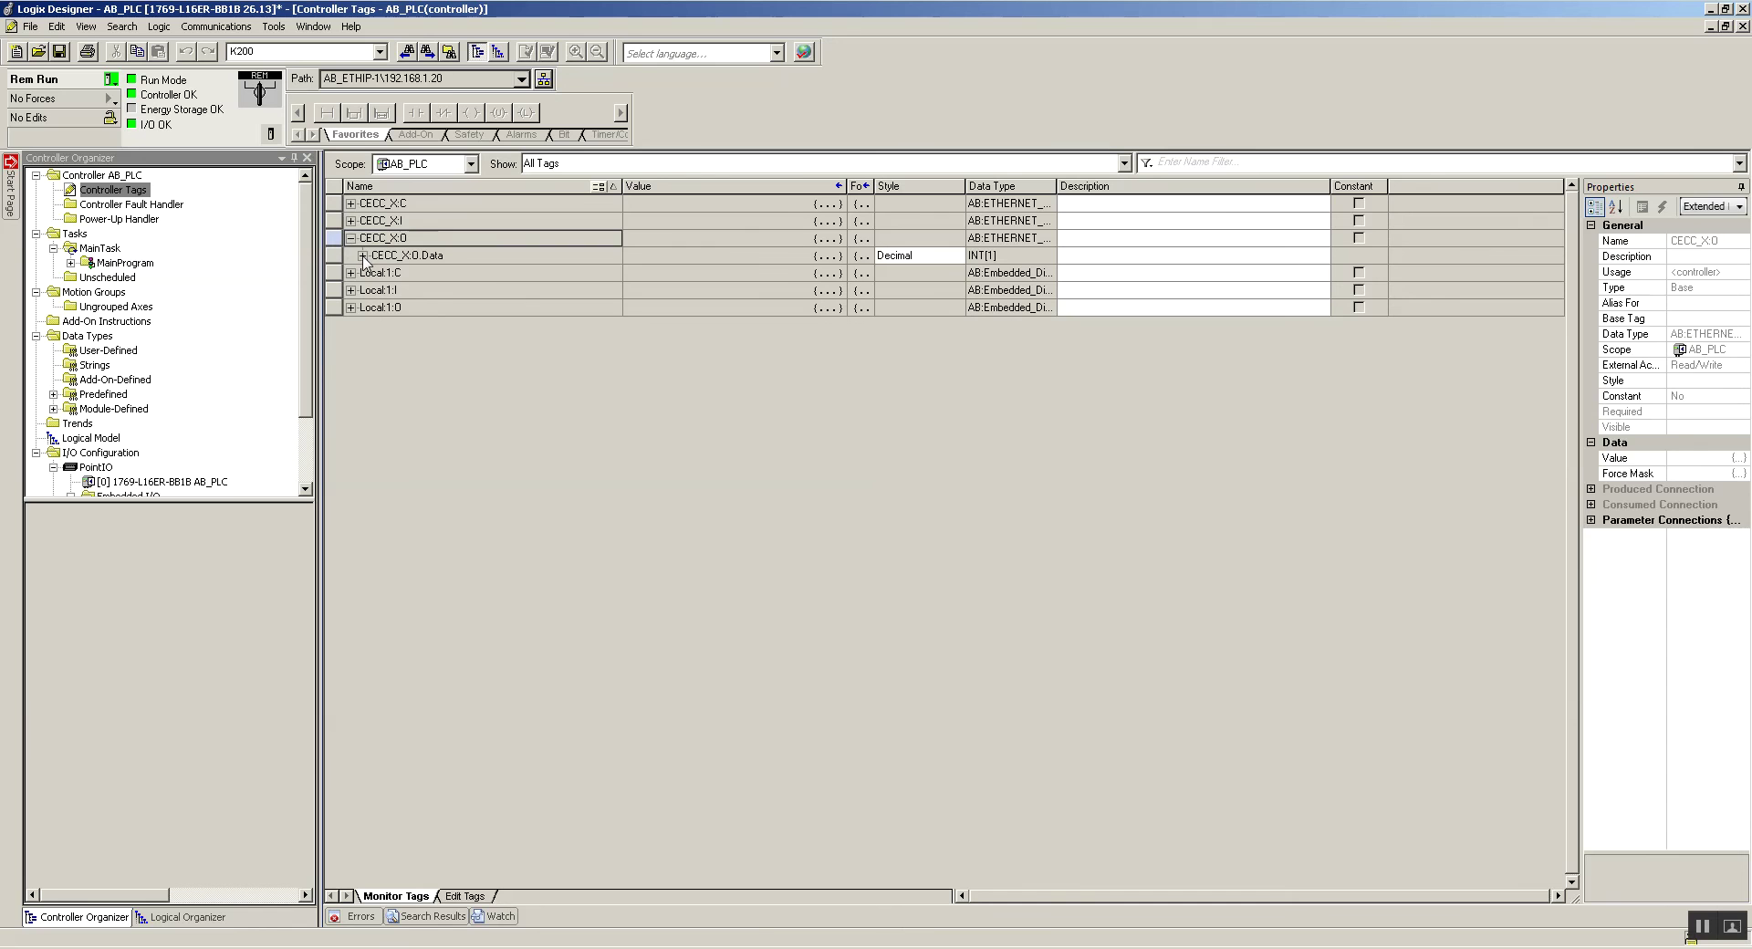
{"action": "left_click", "coordinate": [362, 256]}
{"action": "left_click", "coordinate": [374, 273]}
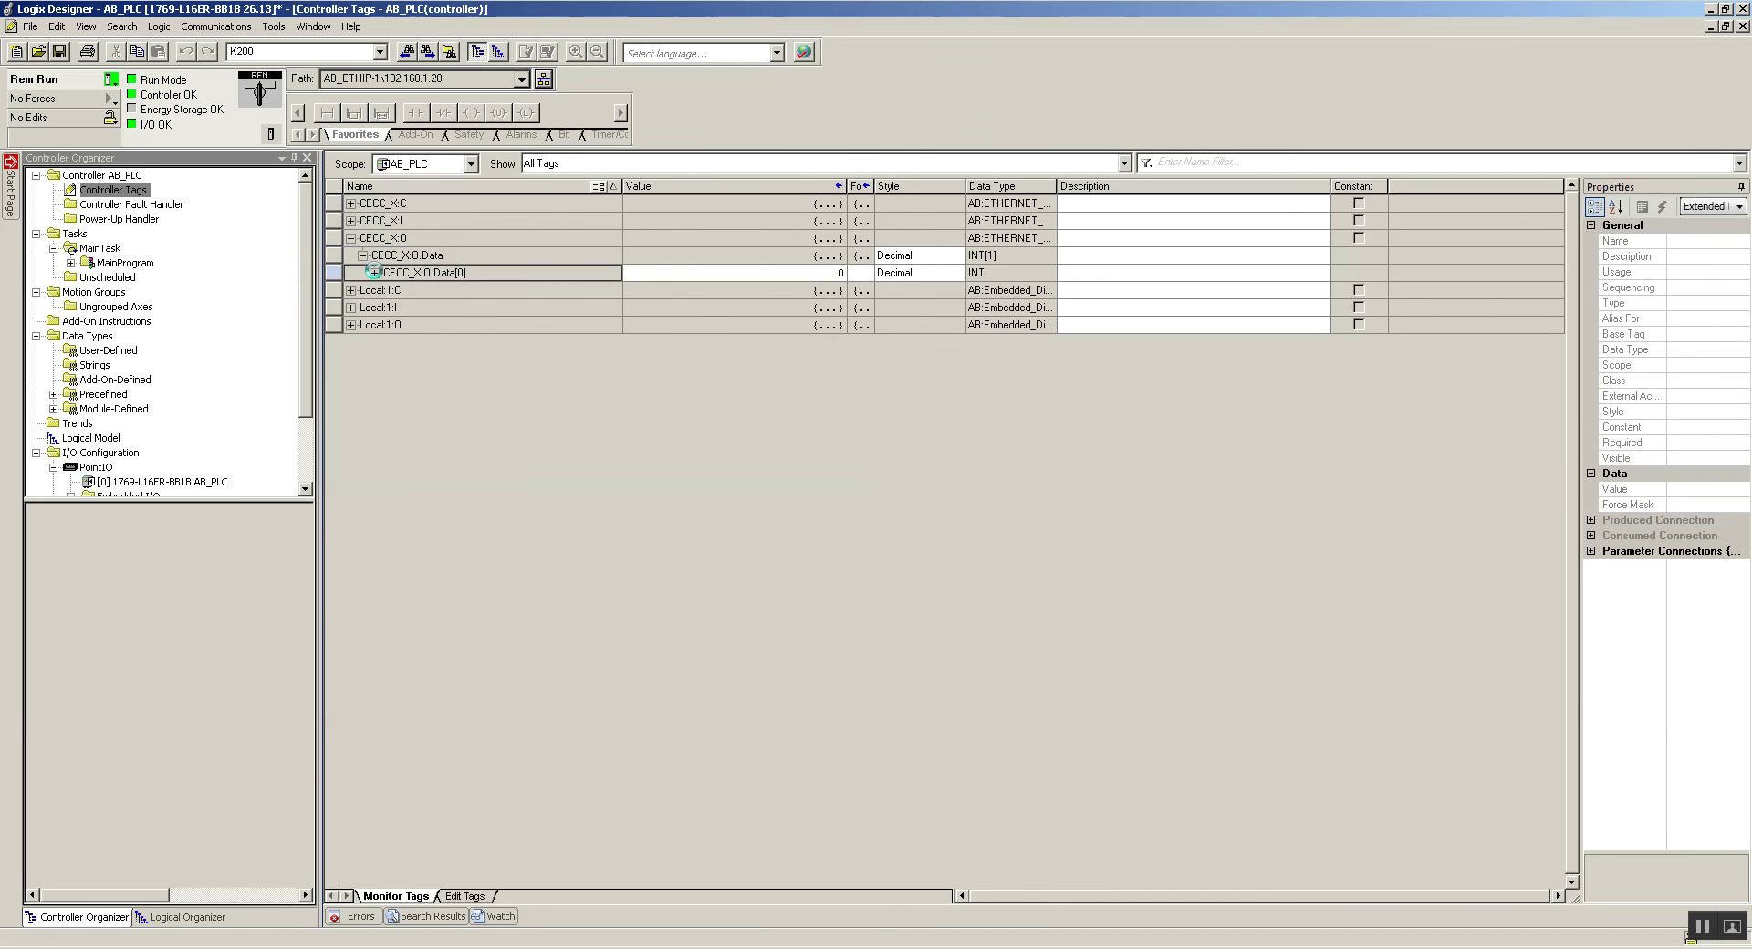
{"action": "left_click", "coordinate": [822, 273]}
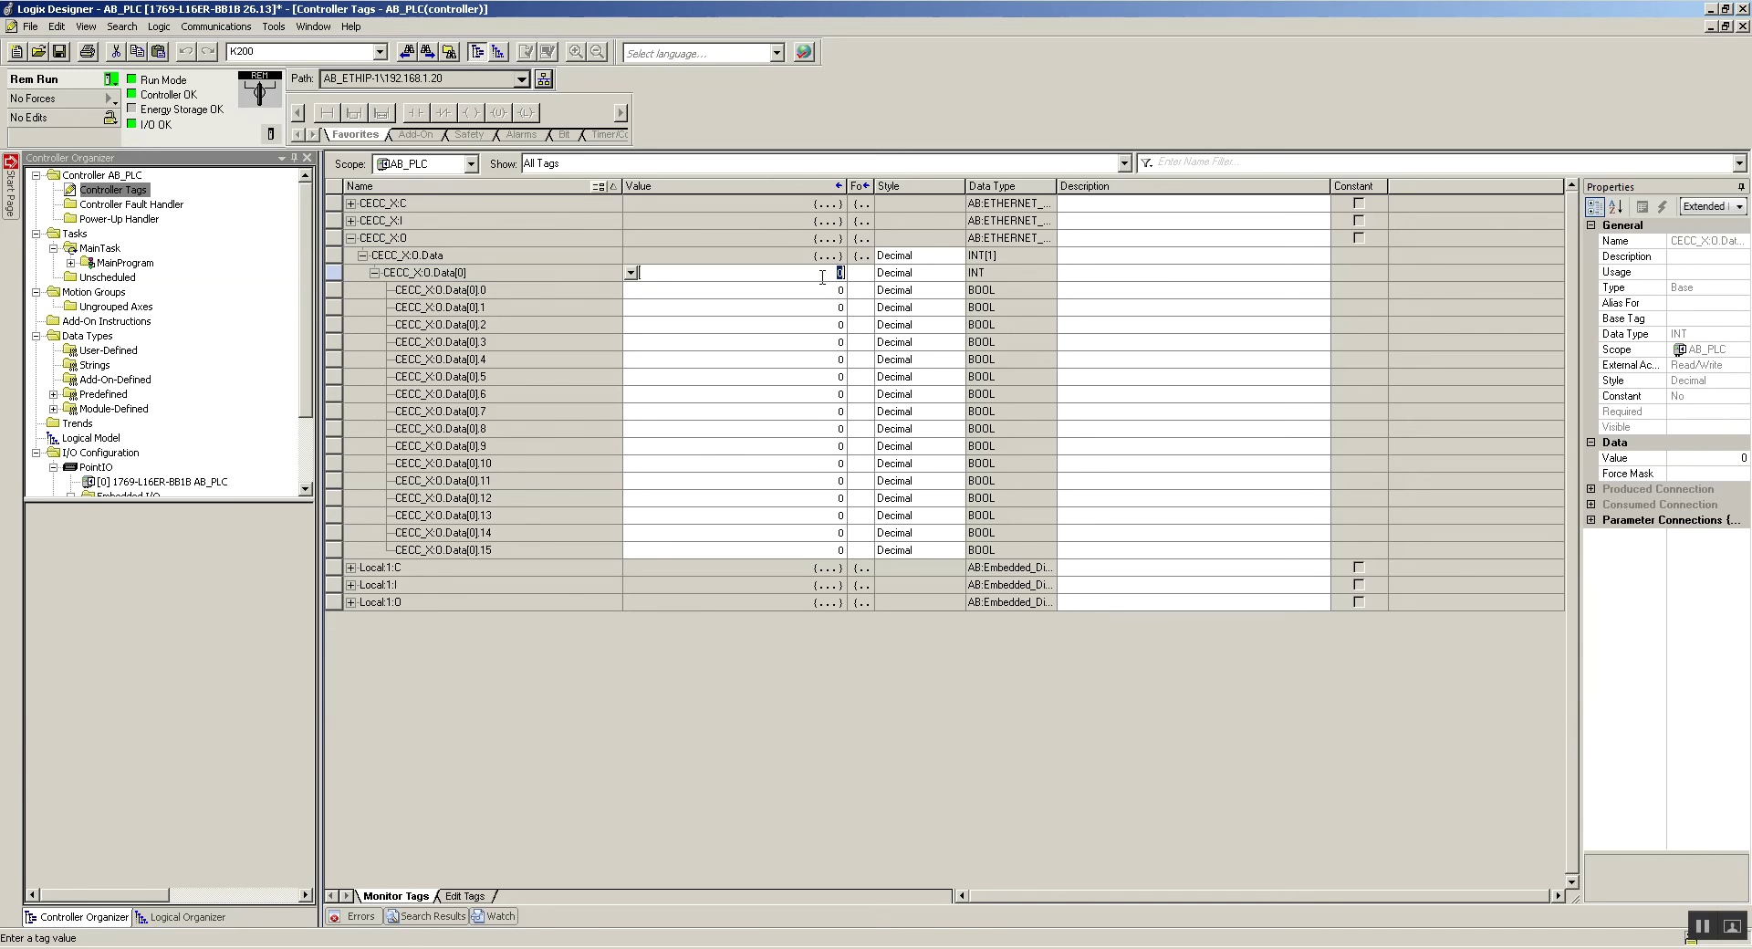
{"action": "type", "text": "255"}
{"action": "key", "text": "Return"}
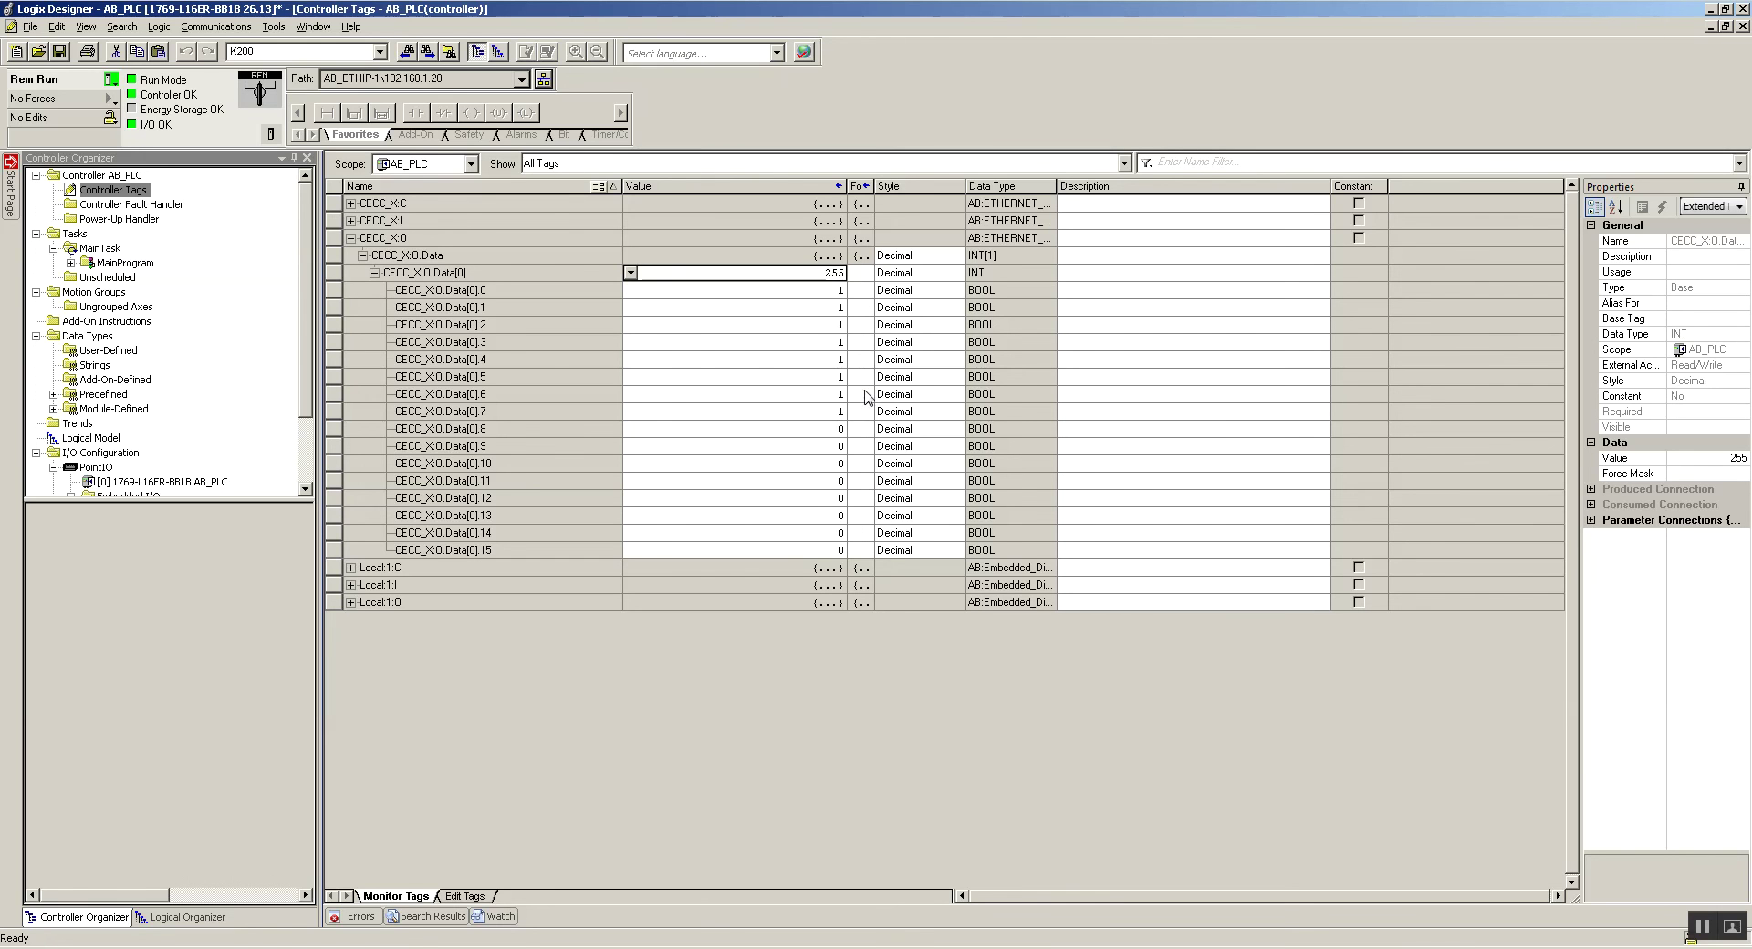
- Switch to CODESYS and open the EIP_In module to check the word received from the PLC
{"action": "key", "text": "alt+Tab"}
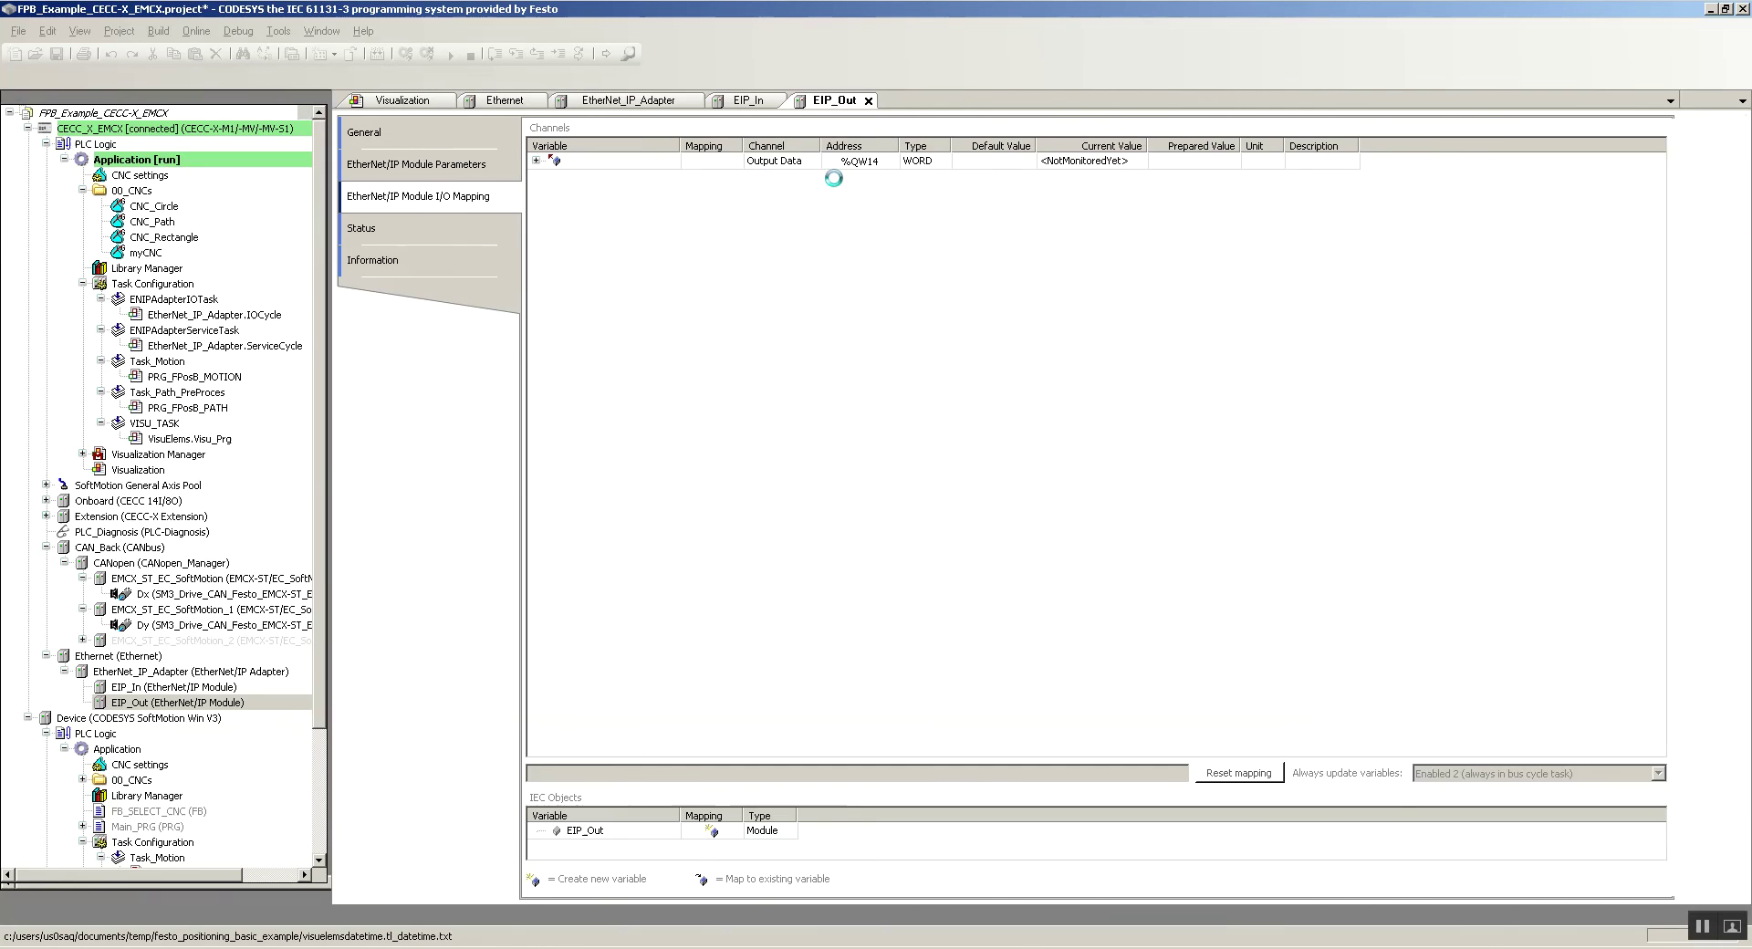
{"action": "double_click", "coordinate": [185, 689]}
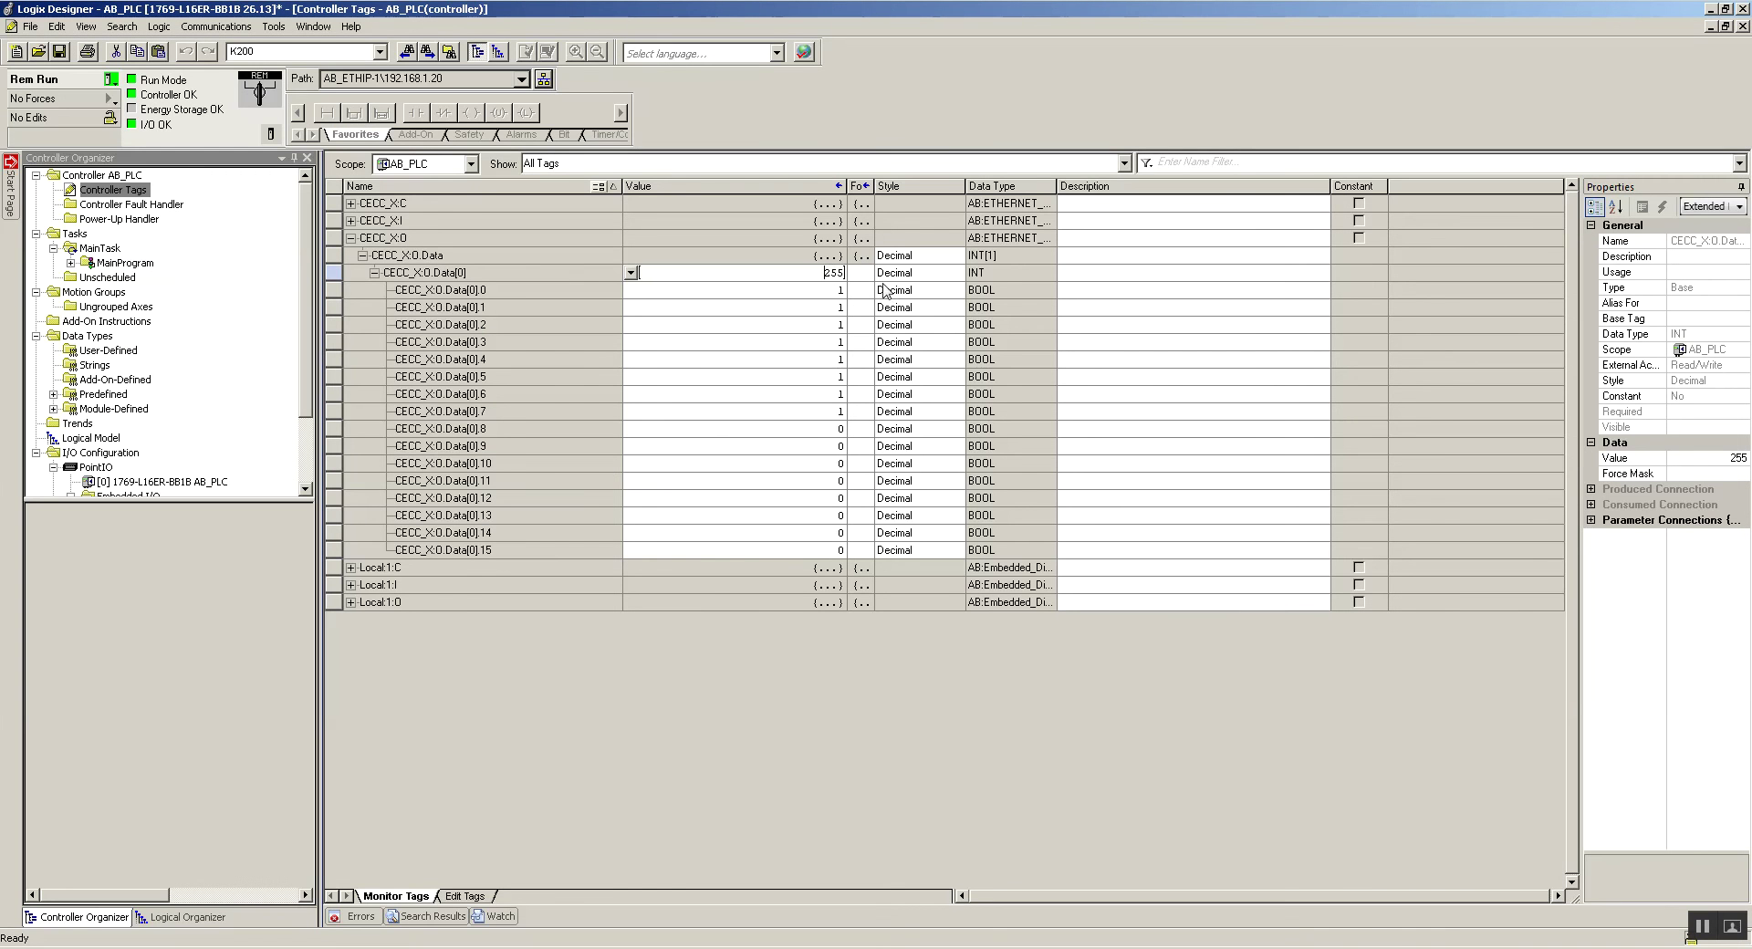
- Set CECC_X:O.Data[0] to 3 and check the word received by EIP_In in CODESYS
{"action": "left_click_drag", "start_coordinate": [826, 271], "coordinate": [994, 271]}
{"action": "key", "text": "BackSpace"}
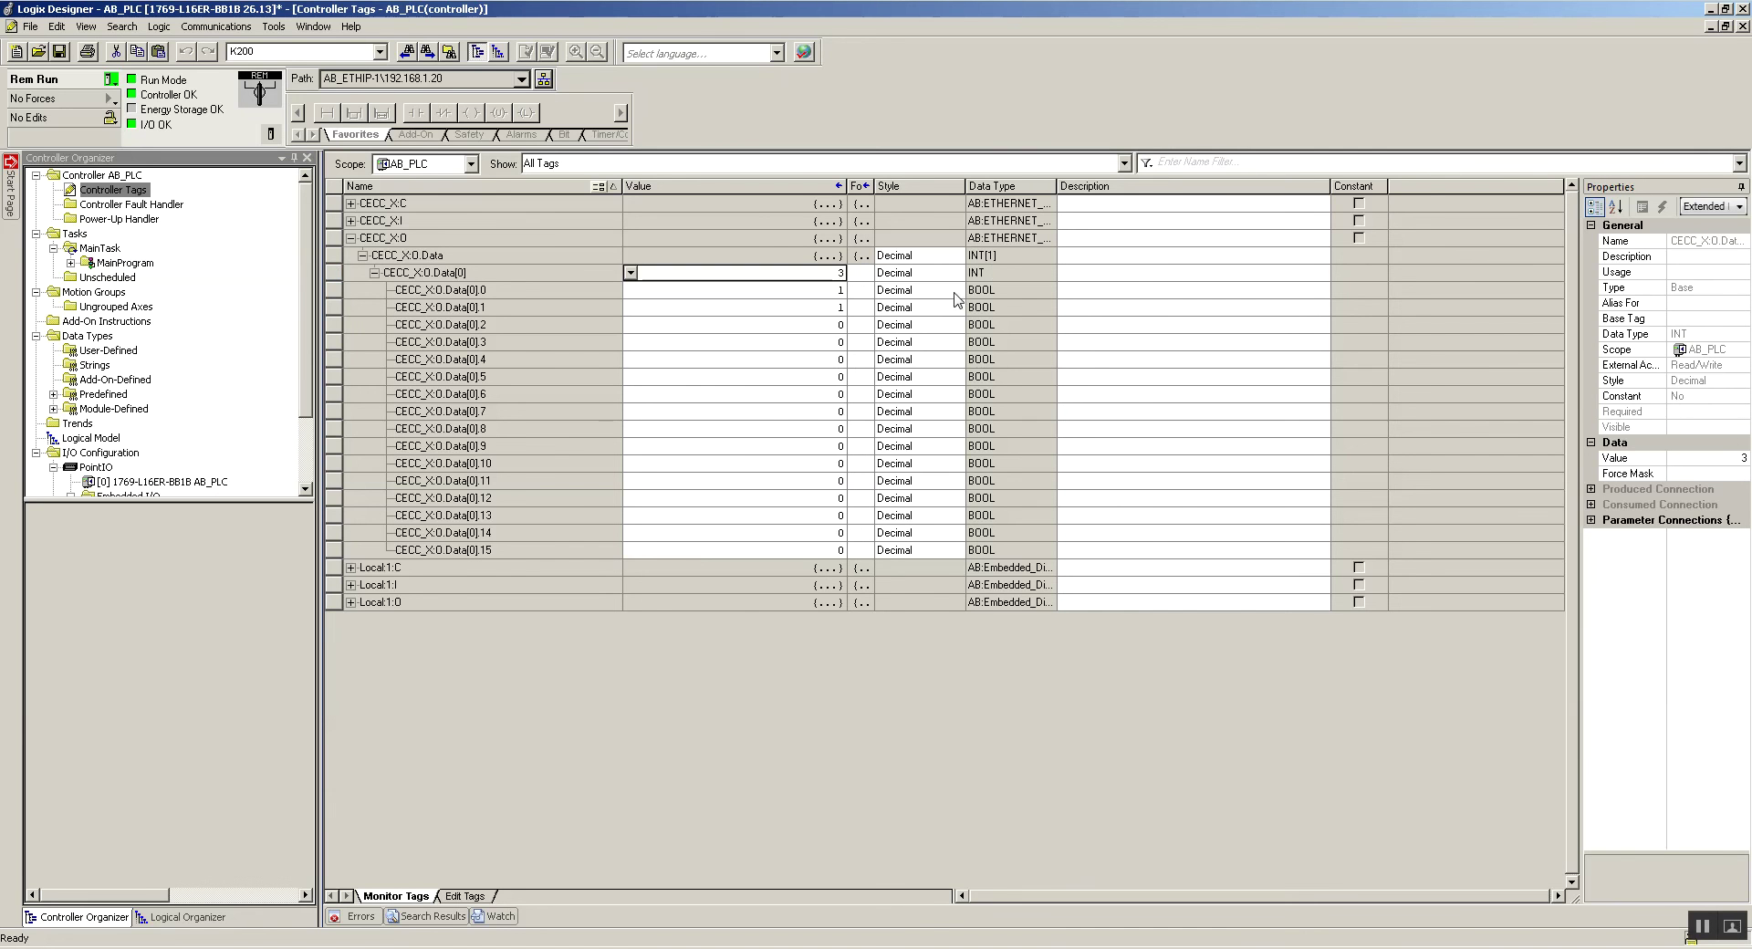
{"action": "key", "text": "alt+Tab"}
{"action": "key", "text": "alt+Tab"}
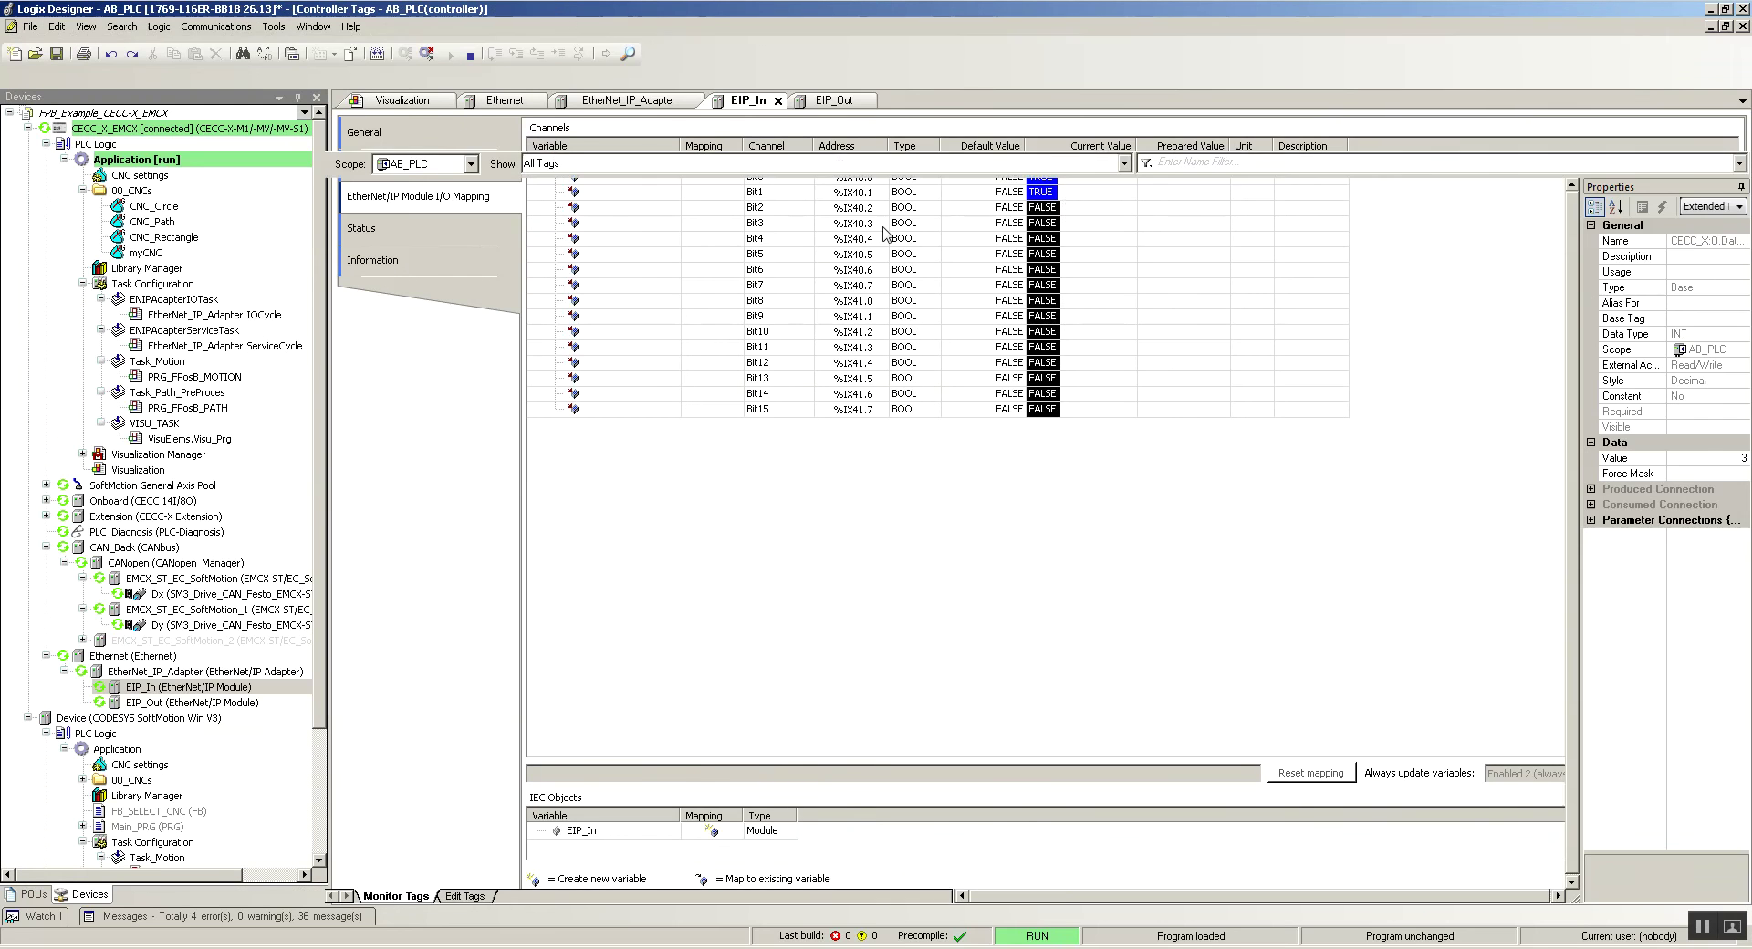
- Reset CECC_X:O.Data[0] to 0 in Logix Designer and check the EIP_In values again in CODESYS
{"action": "left_click", "coordinate": [805, 272]}
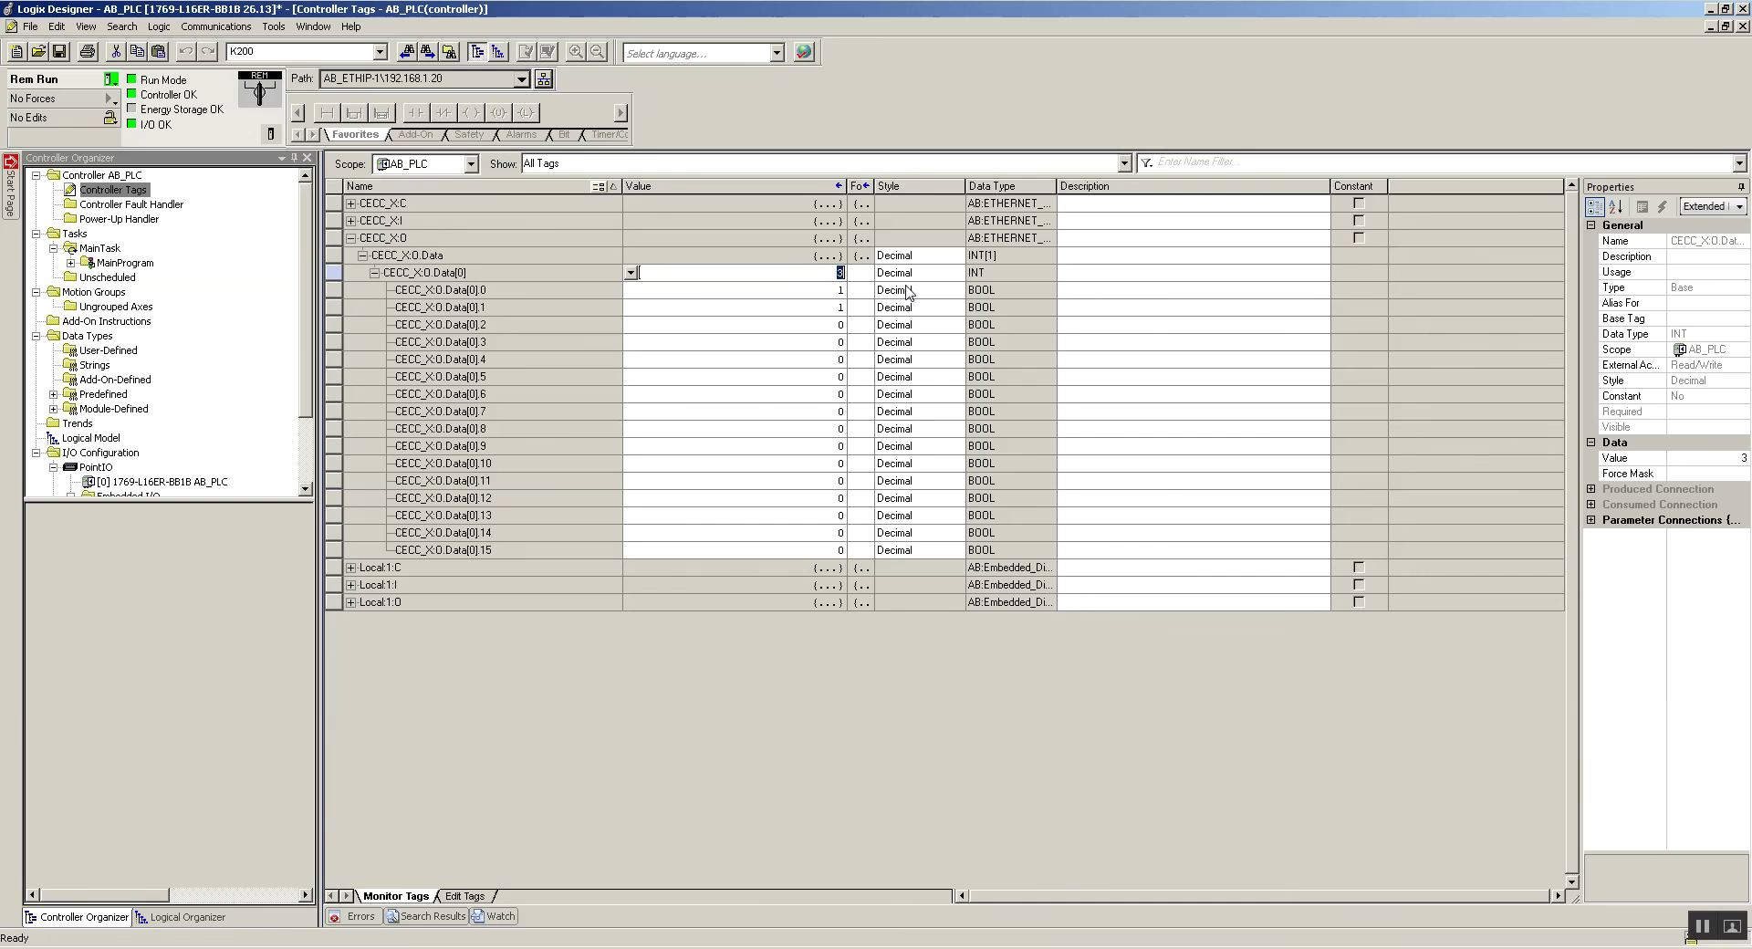
{"action": "type", "text": "0"}
{"action": "key", "text": "Return"}
{"action": "key", "text": "alt+Tab"}
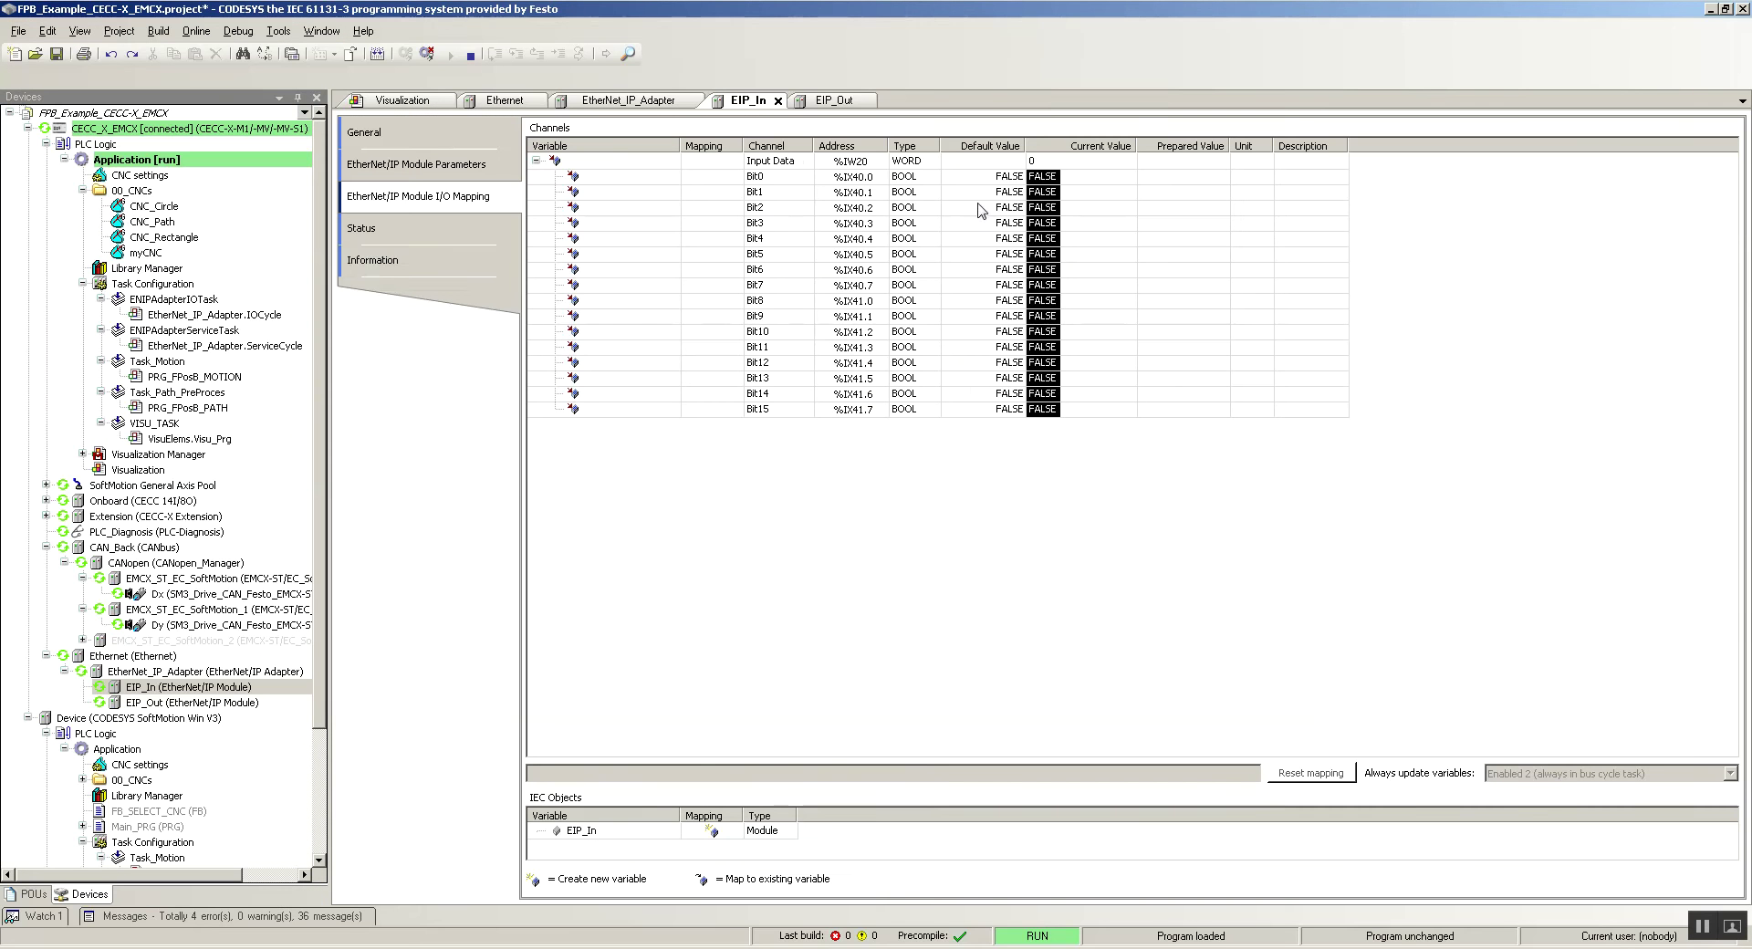
- Open the EIP_Out module and write TRUE to output bits 0, 3, 5, 7, 10, 12 and 13
{"action": "double_click", "coordinate": [153, 705]}
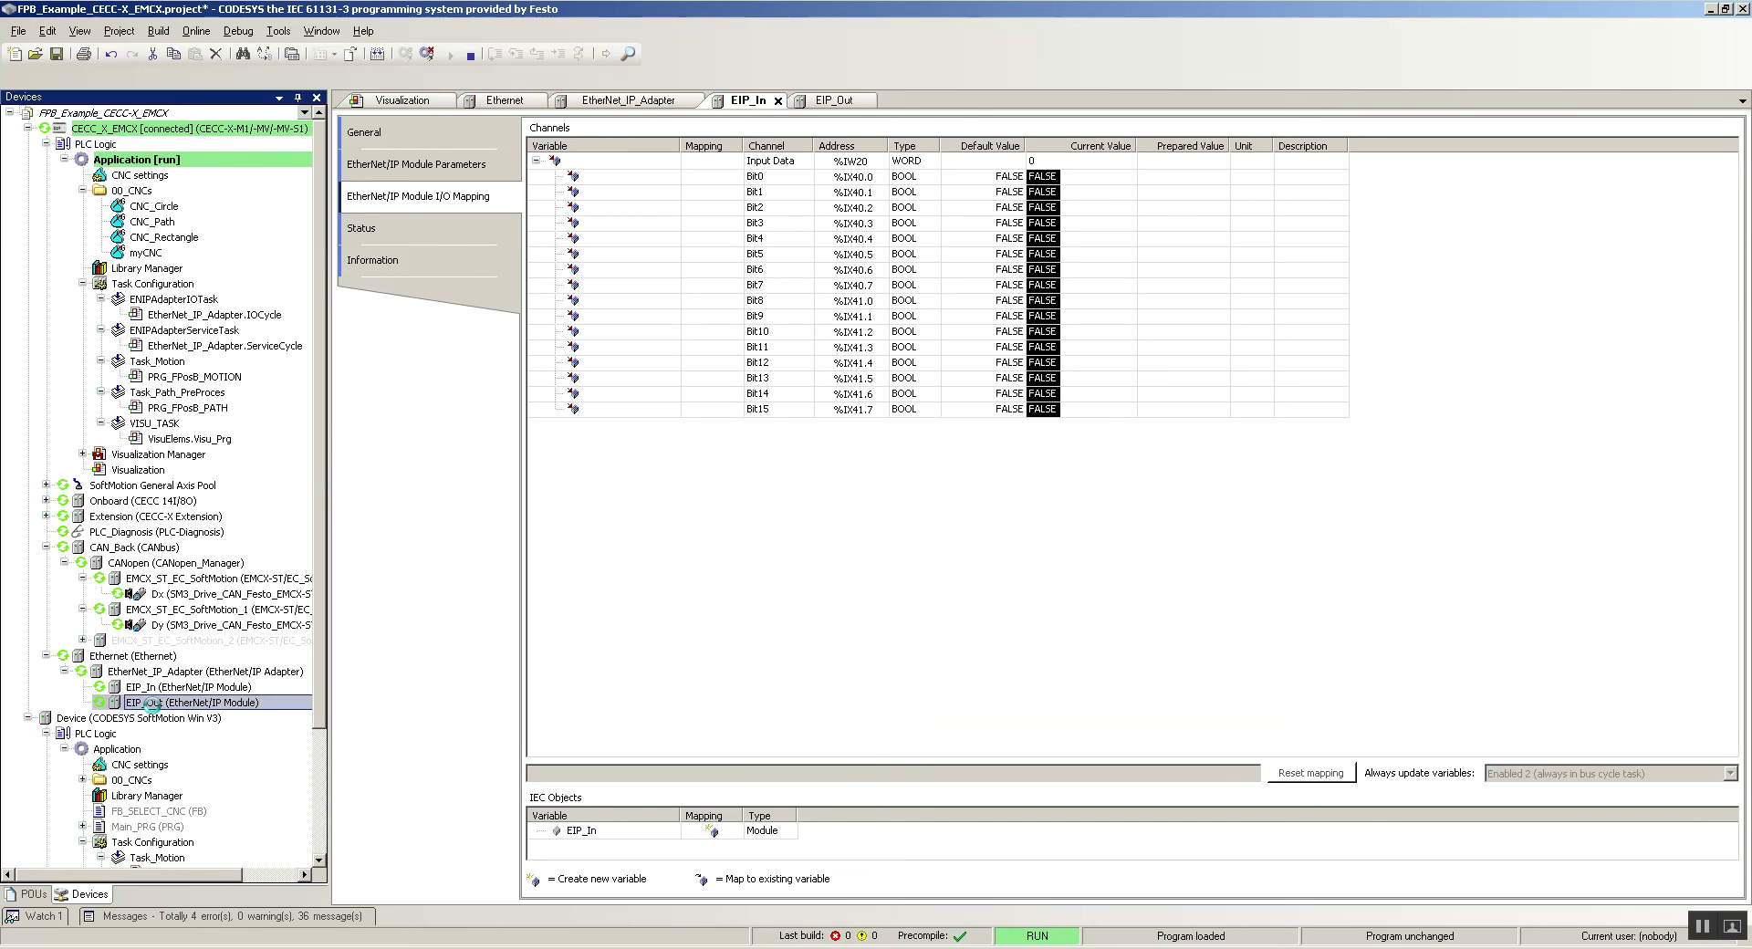
{"action": "left_click", "coordinate": [536, 161]}
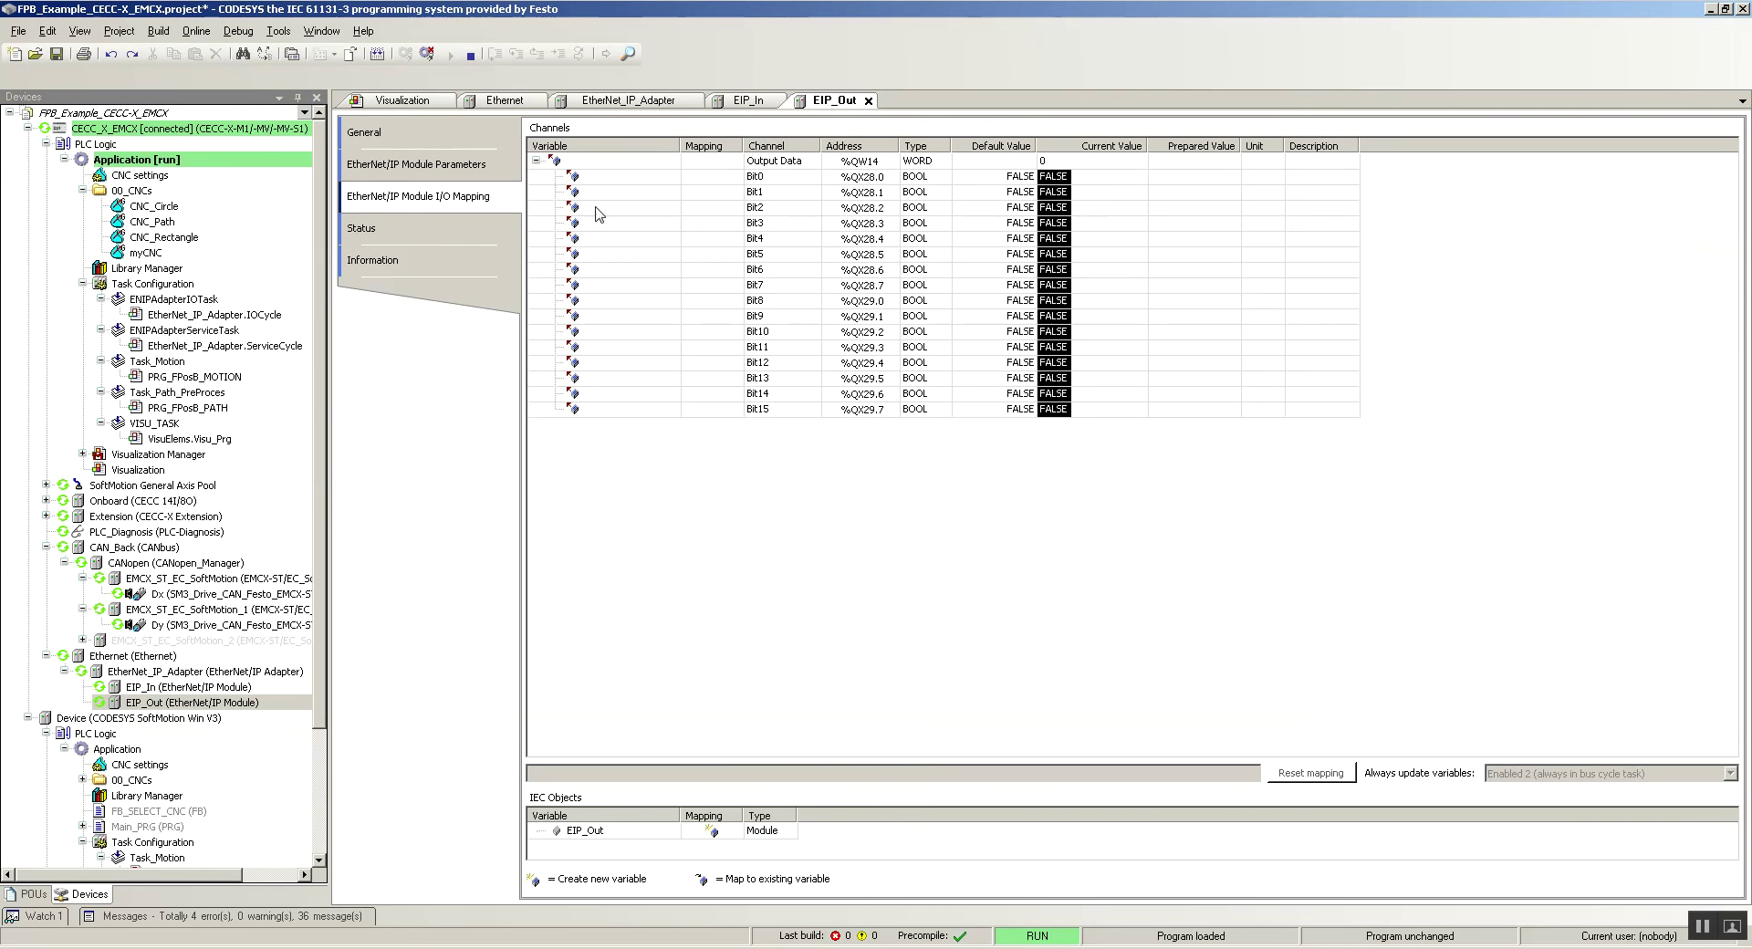
{"action": "left_click", "coordinate": [1078, 161]}
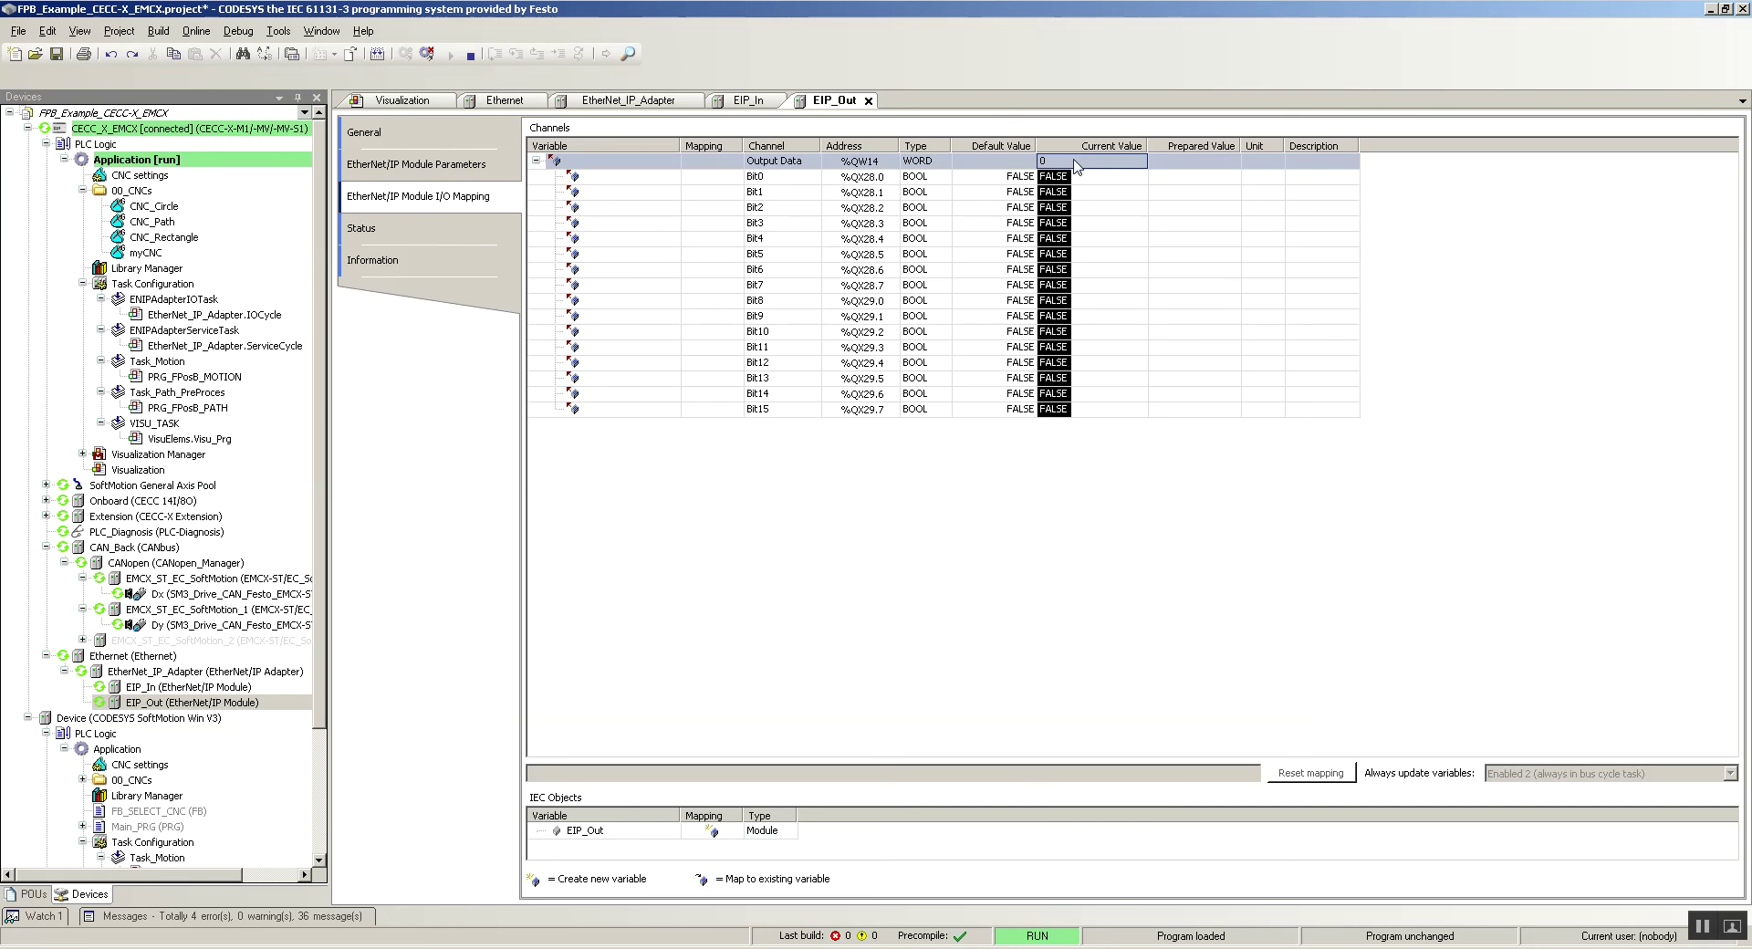
{"action": "left_click", "coordinate": [1188, 177]}
{"action": "left_click", "coordinate": [1192, 223]}
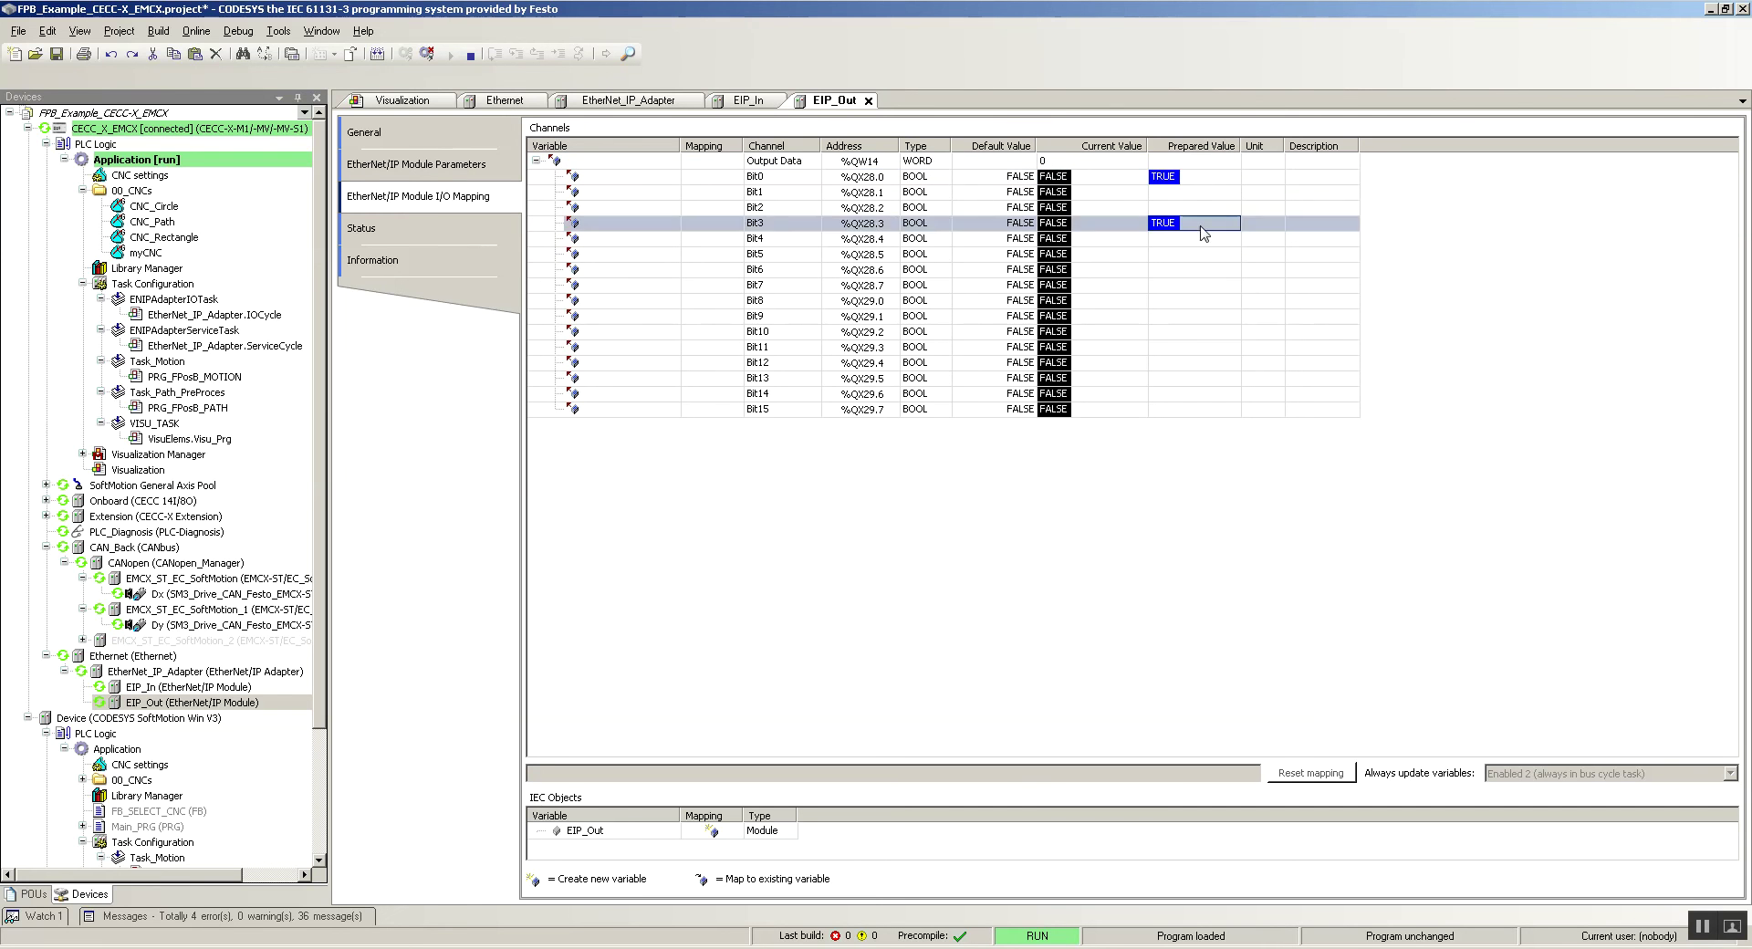
{"action": "left_click", "coordinate": [1192, 285]}
{"action": "left_click", "coordinate": [1185, 332]}
{"action": "left_click", "coordinate": [1188, 255]}
{"action": "left_click", "coordinate": [1193, 377]}
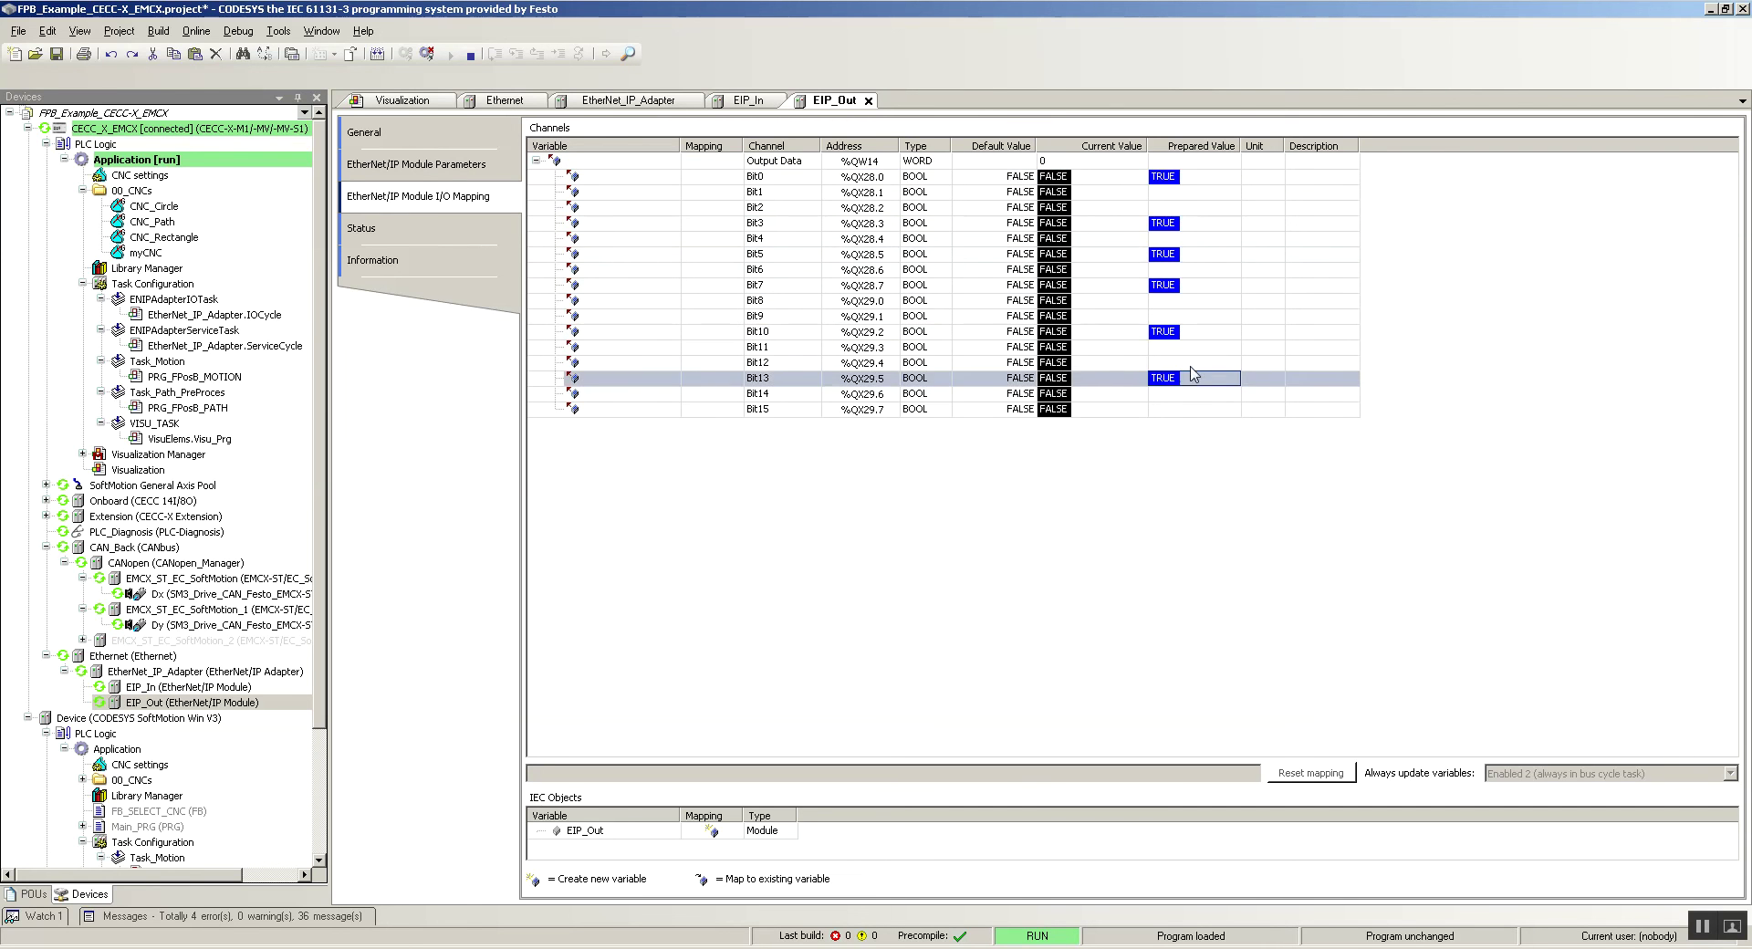
{"action": "left_click", "coordinate": [1193, 363]}
{"action": "key", "text": "ctrl+F7"}
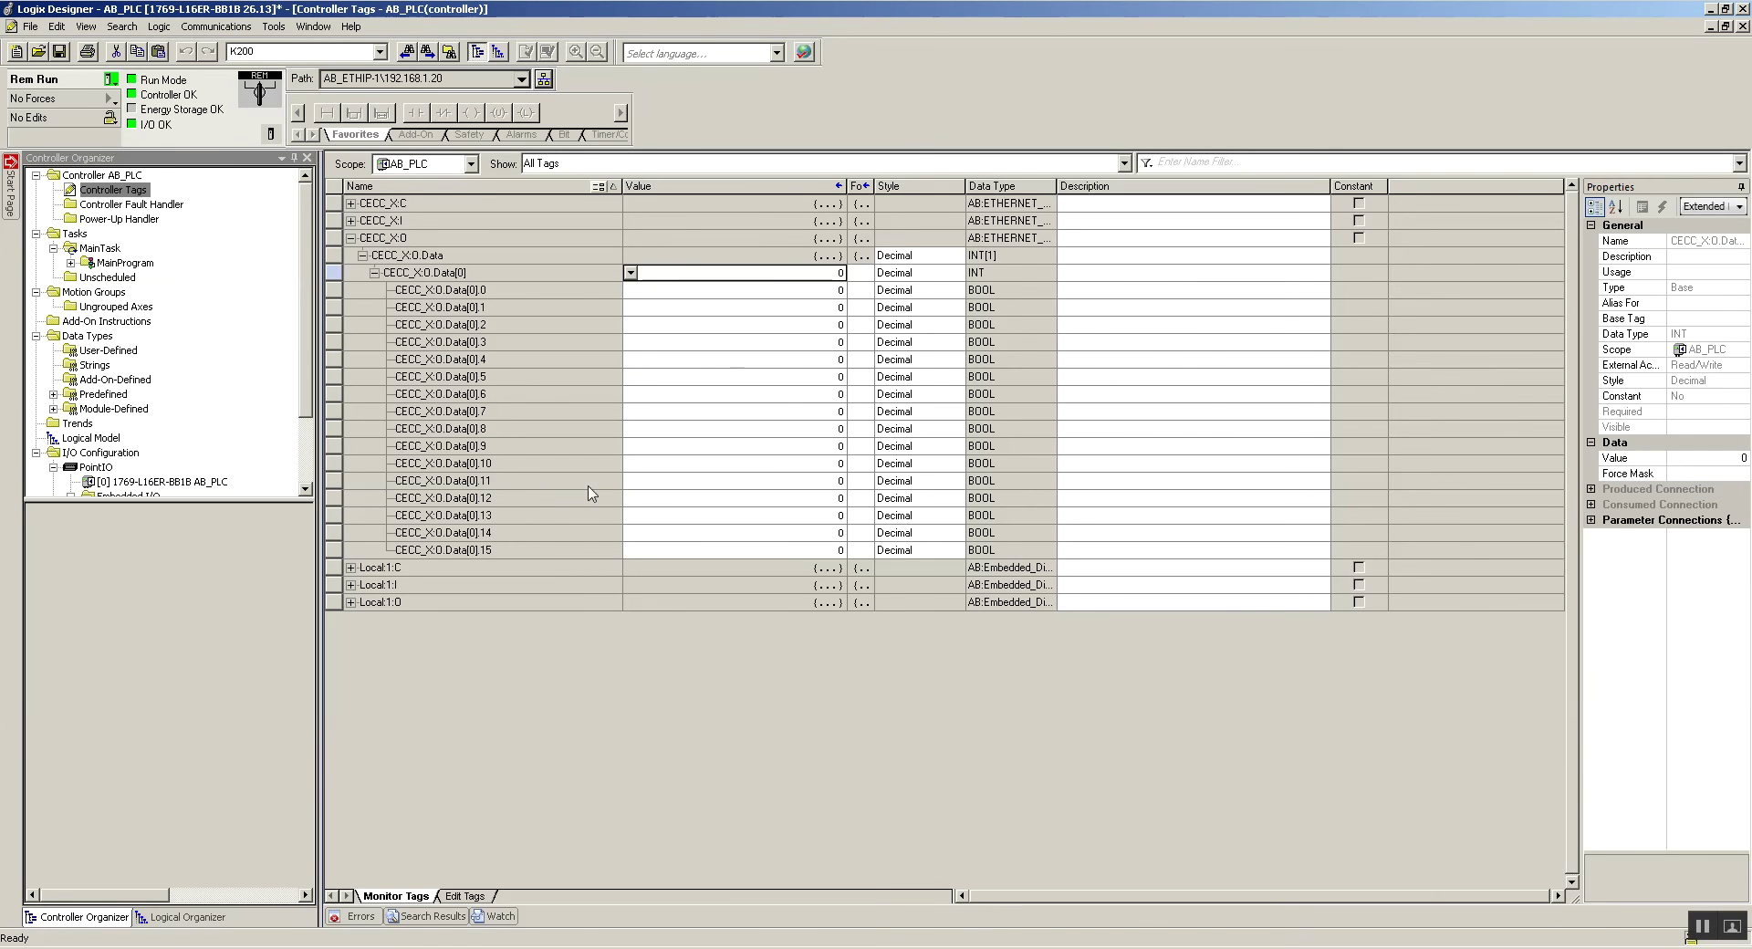
- In Logix Designer, collapse CECC_X:O and expand CECC_X:I down to its individual bits to check the received word
{"action": "left_click", "coordinate": [350, 237]}
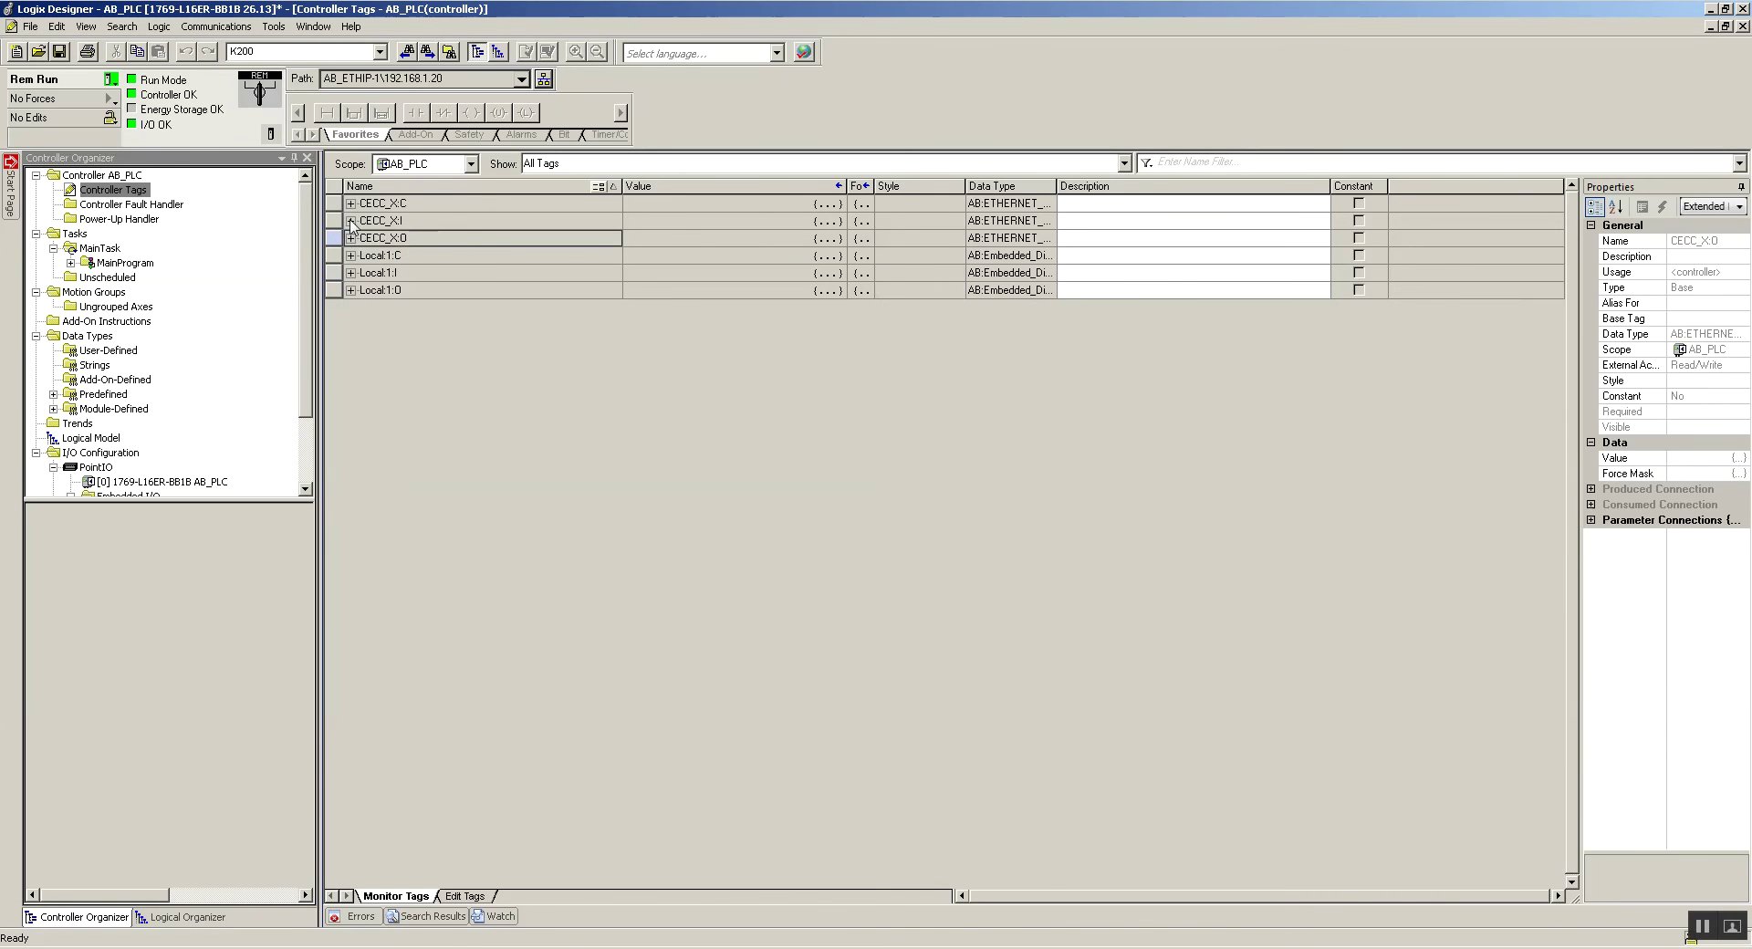
{"action": "left_click", "coordinate": [351, 221]}
{"action": "left_click", "coordinate": [362, 237]}
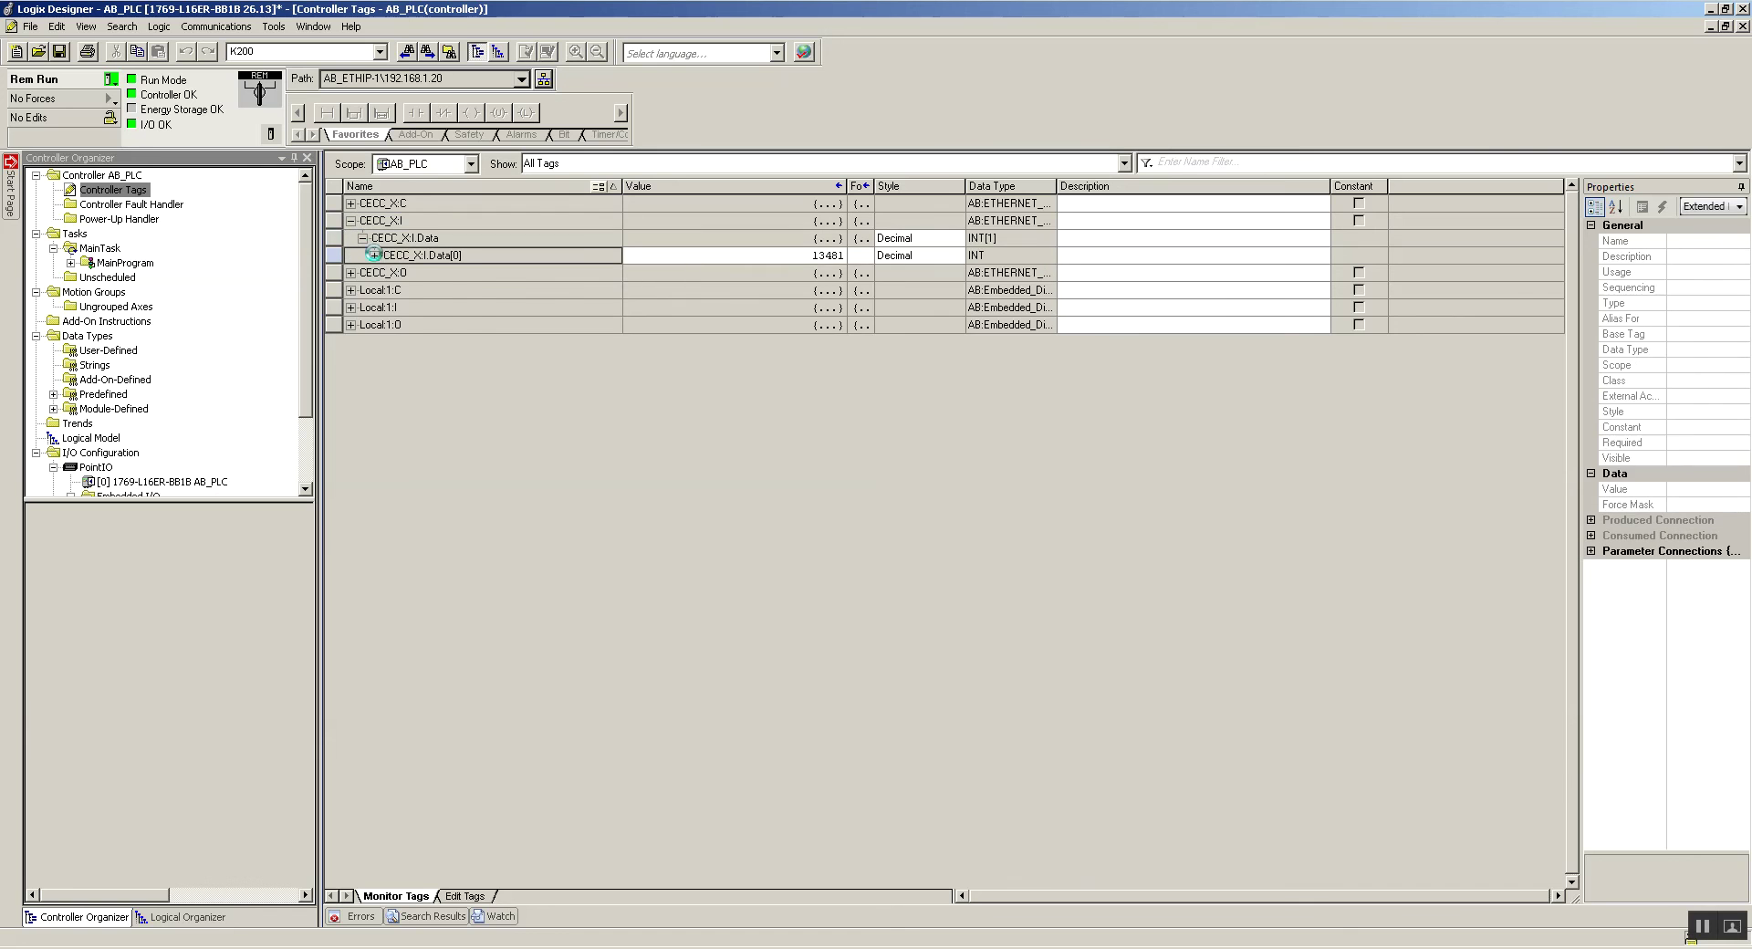
{"action": "left_click", "coordinate": [373, 255]}
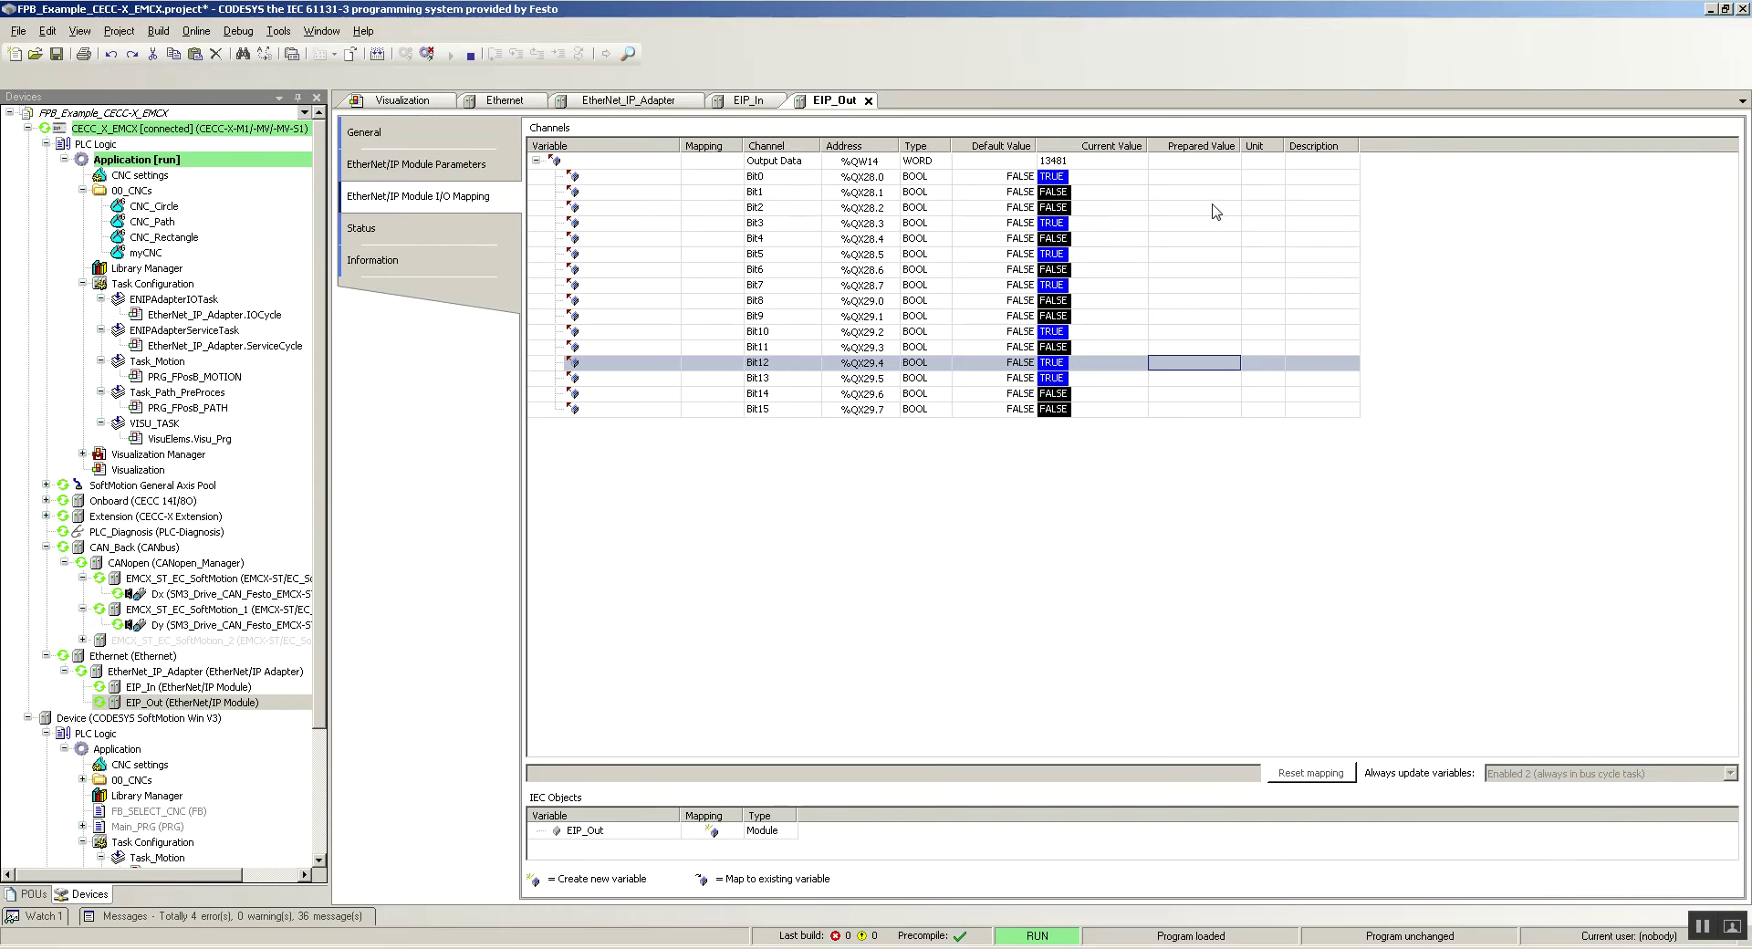
- Write 0 to EIP_Out's Output Data word in CODESYS, check it in Logix Designer and collapse the CECC_X:I tag
{"action": "key", "text": "alt+Tab"}
{"action": "left_click", "coordinate": [1164, 164]}
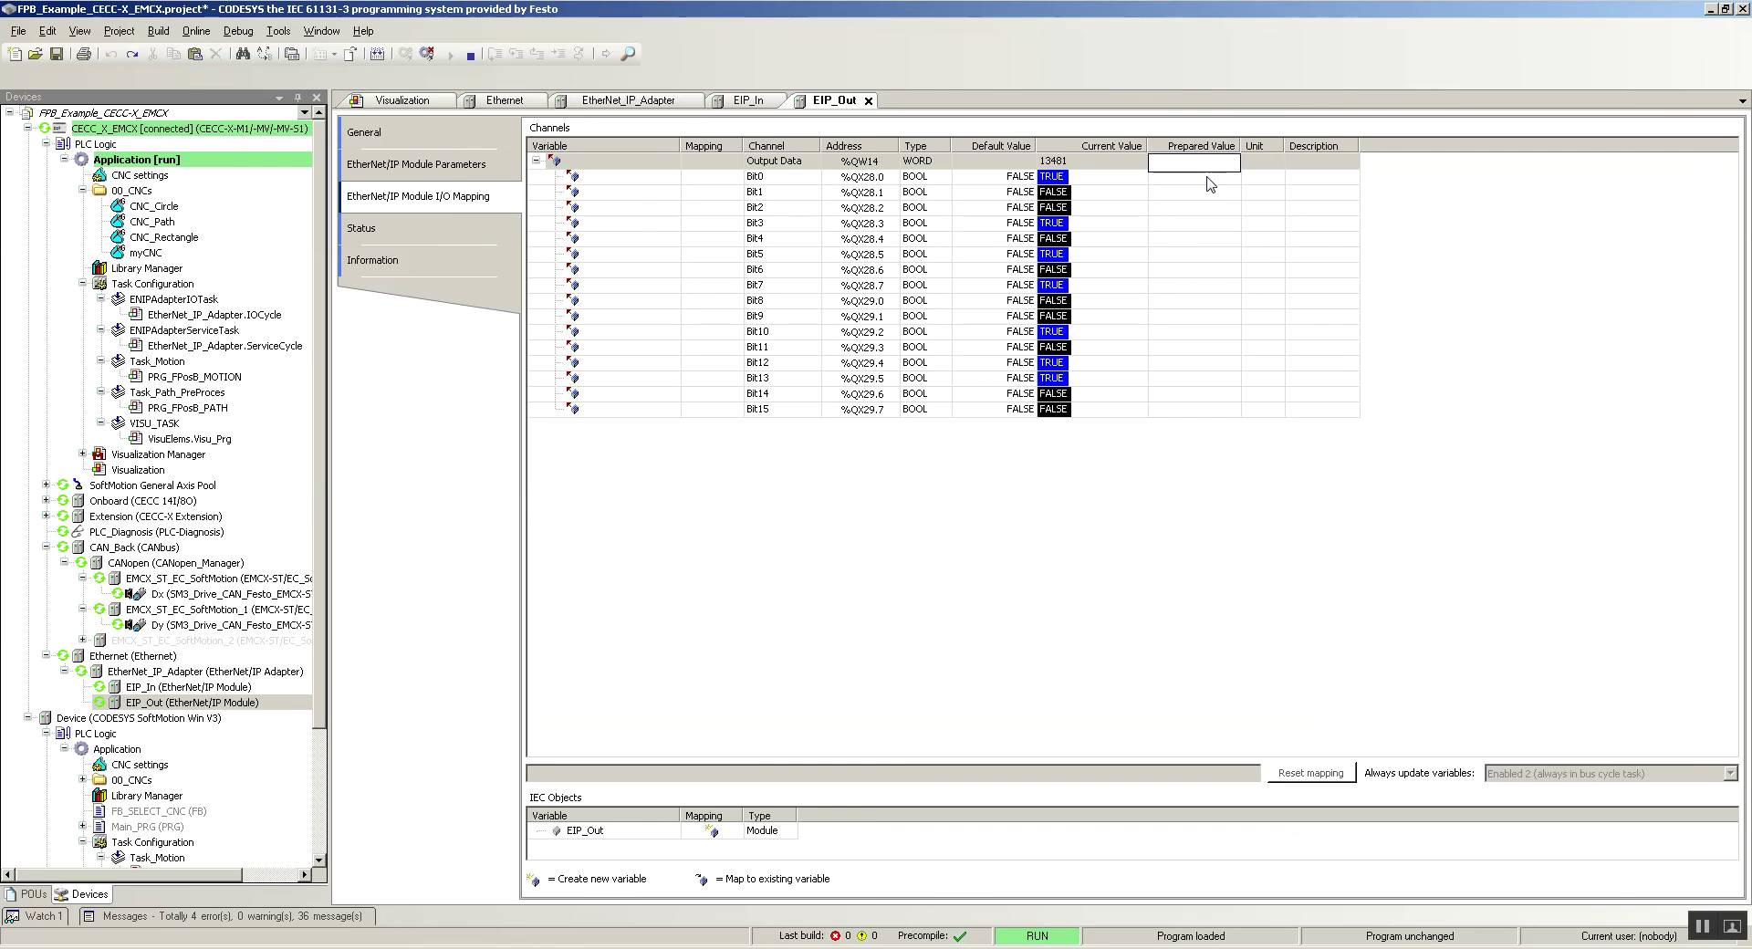
{"action": "type", "text": "0"}
{"action": "key", "text": "Return"}
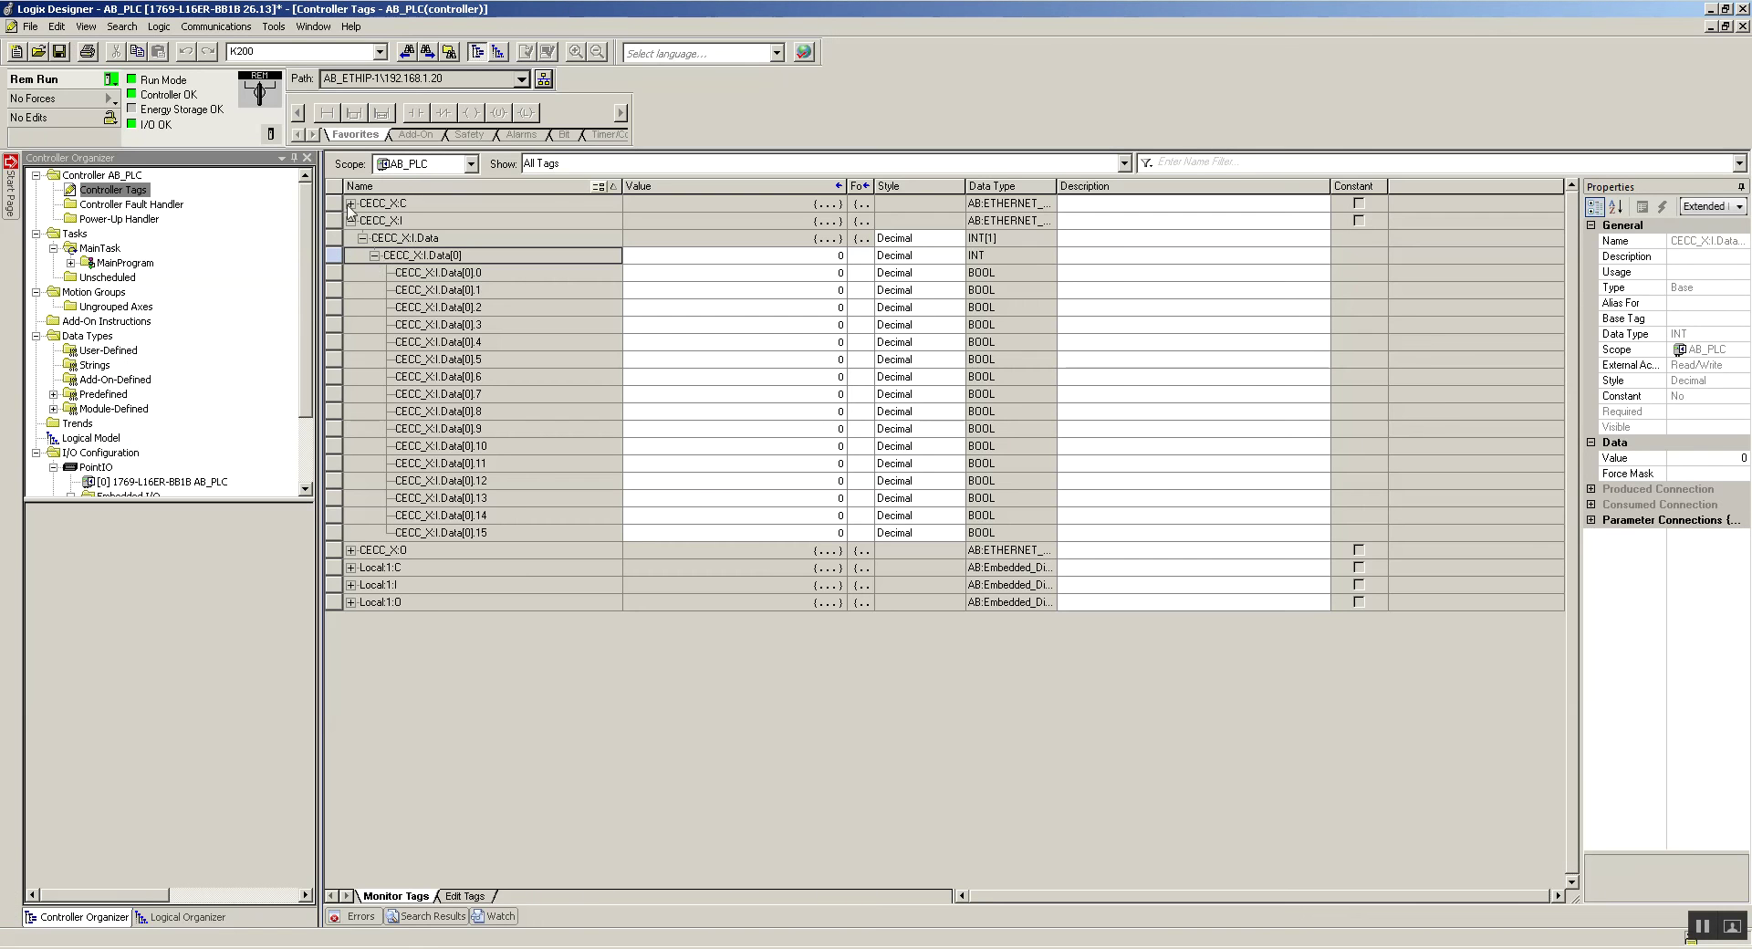
{"action": "left_click", "coordinate": [351, 220]}
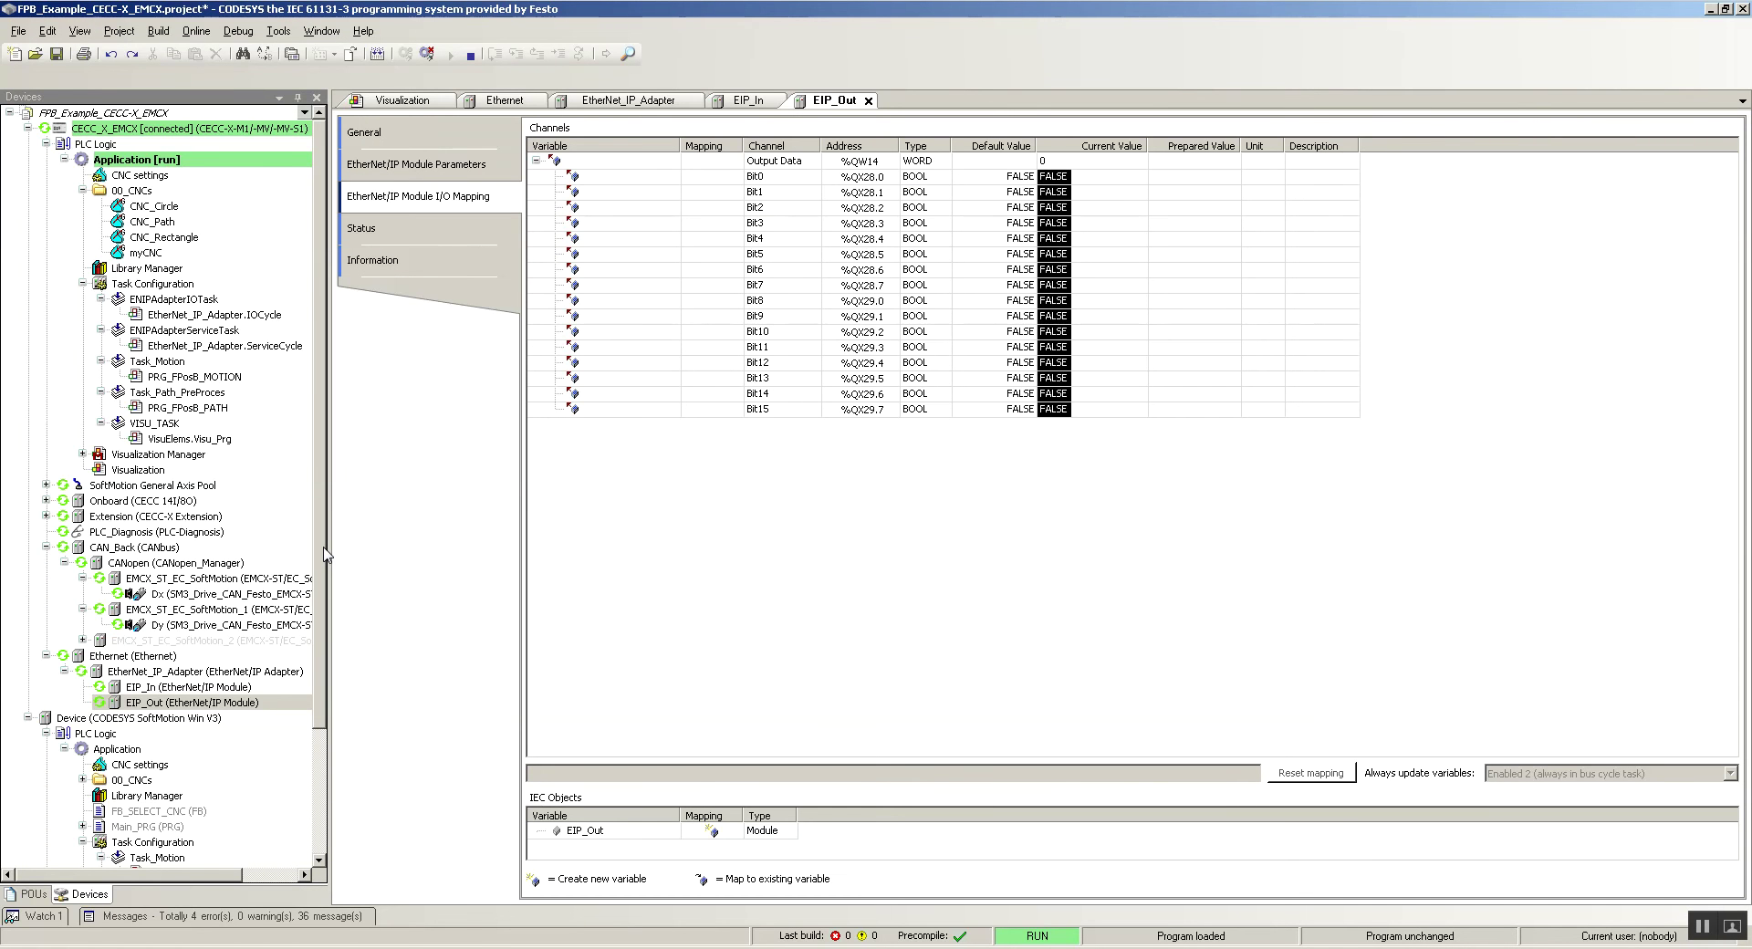
- Log out of the CECC-X controller in CODESYS and show the project's POUs
{"action": "left_click", "coordinate": [195, 31]}
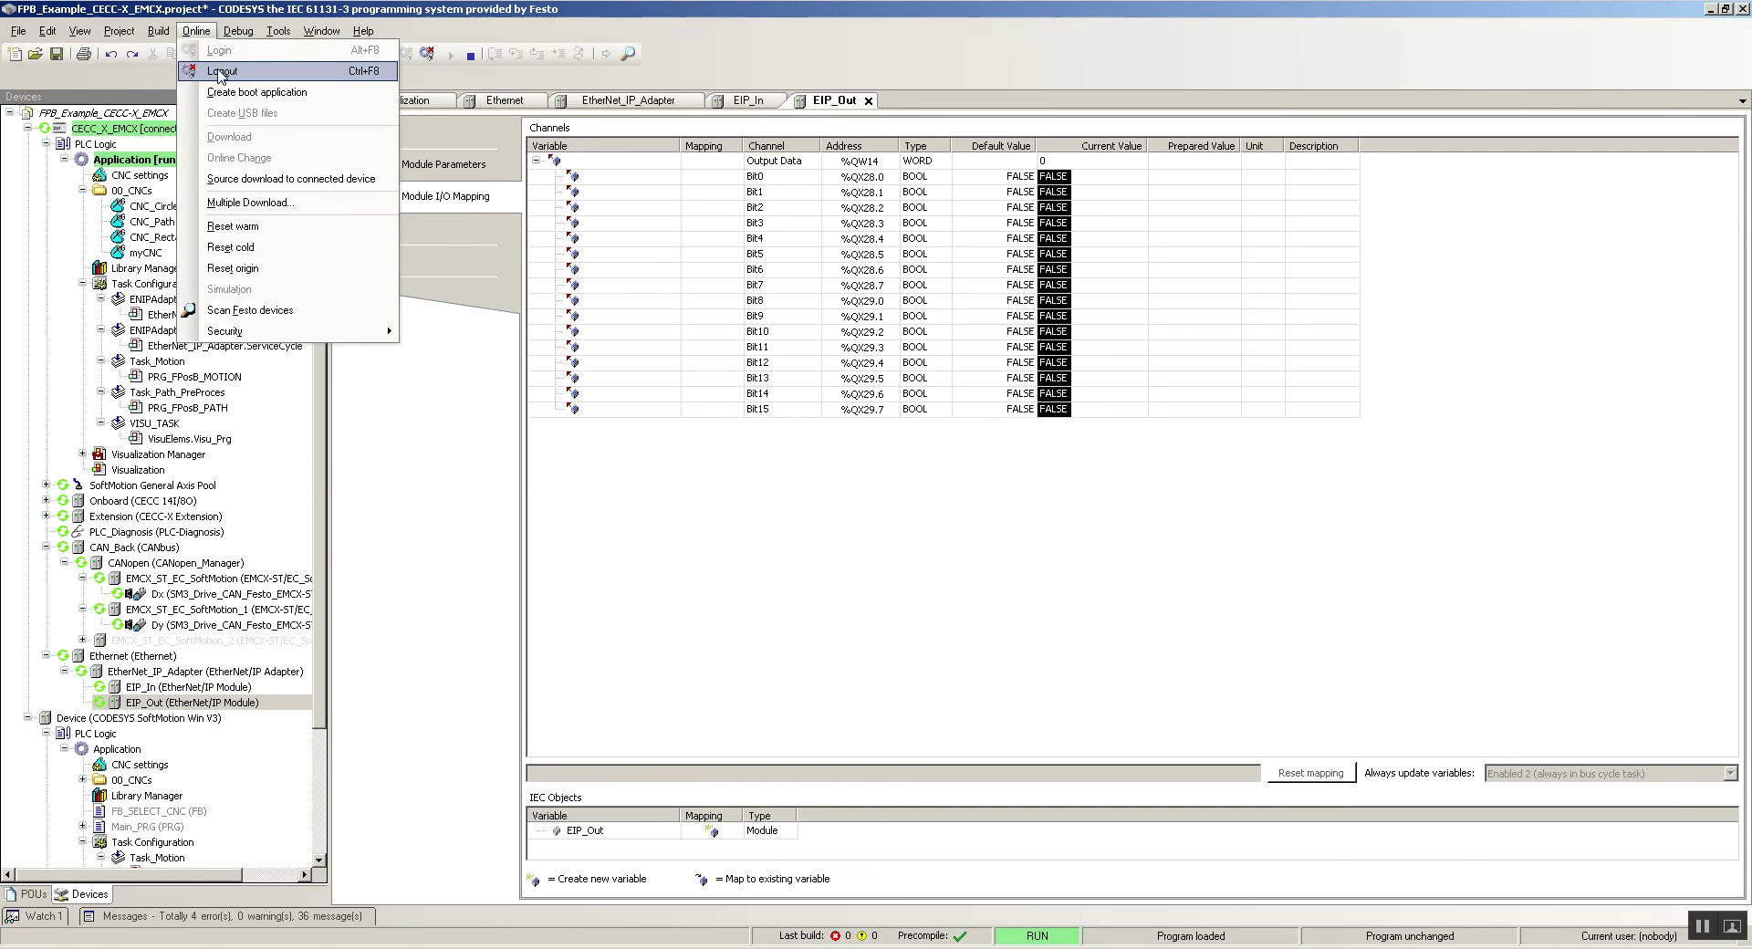
{"action": "left_click", "coordinate": [220, 72]}
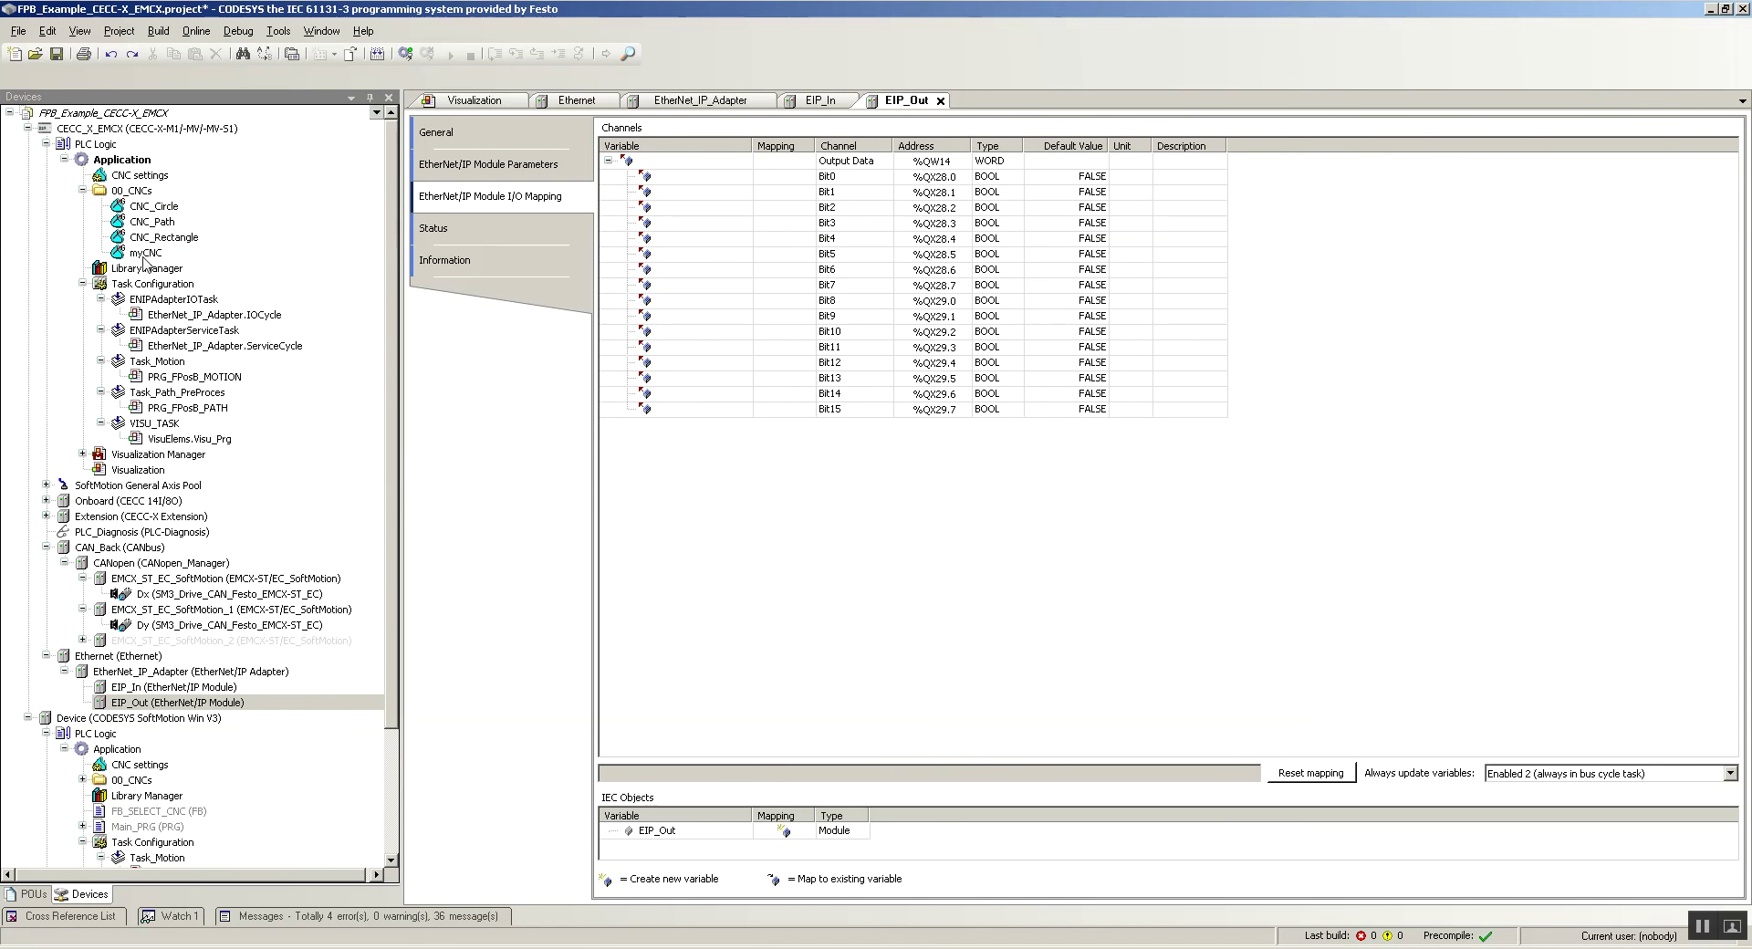
{"action": "left_click", "coordinate": [34, 894]}
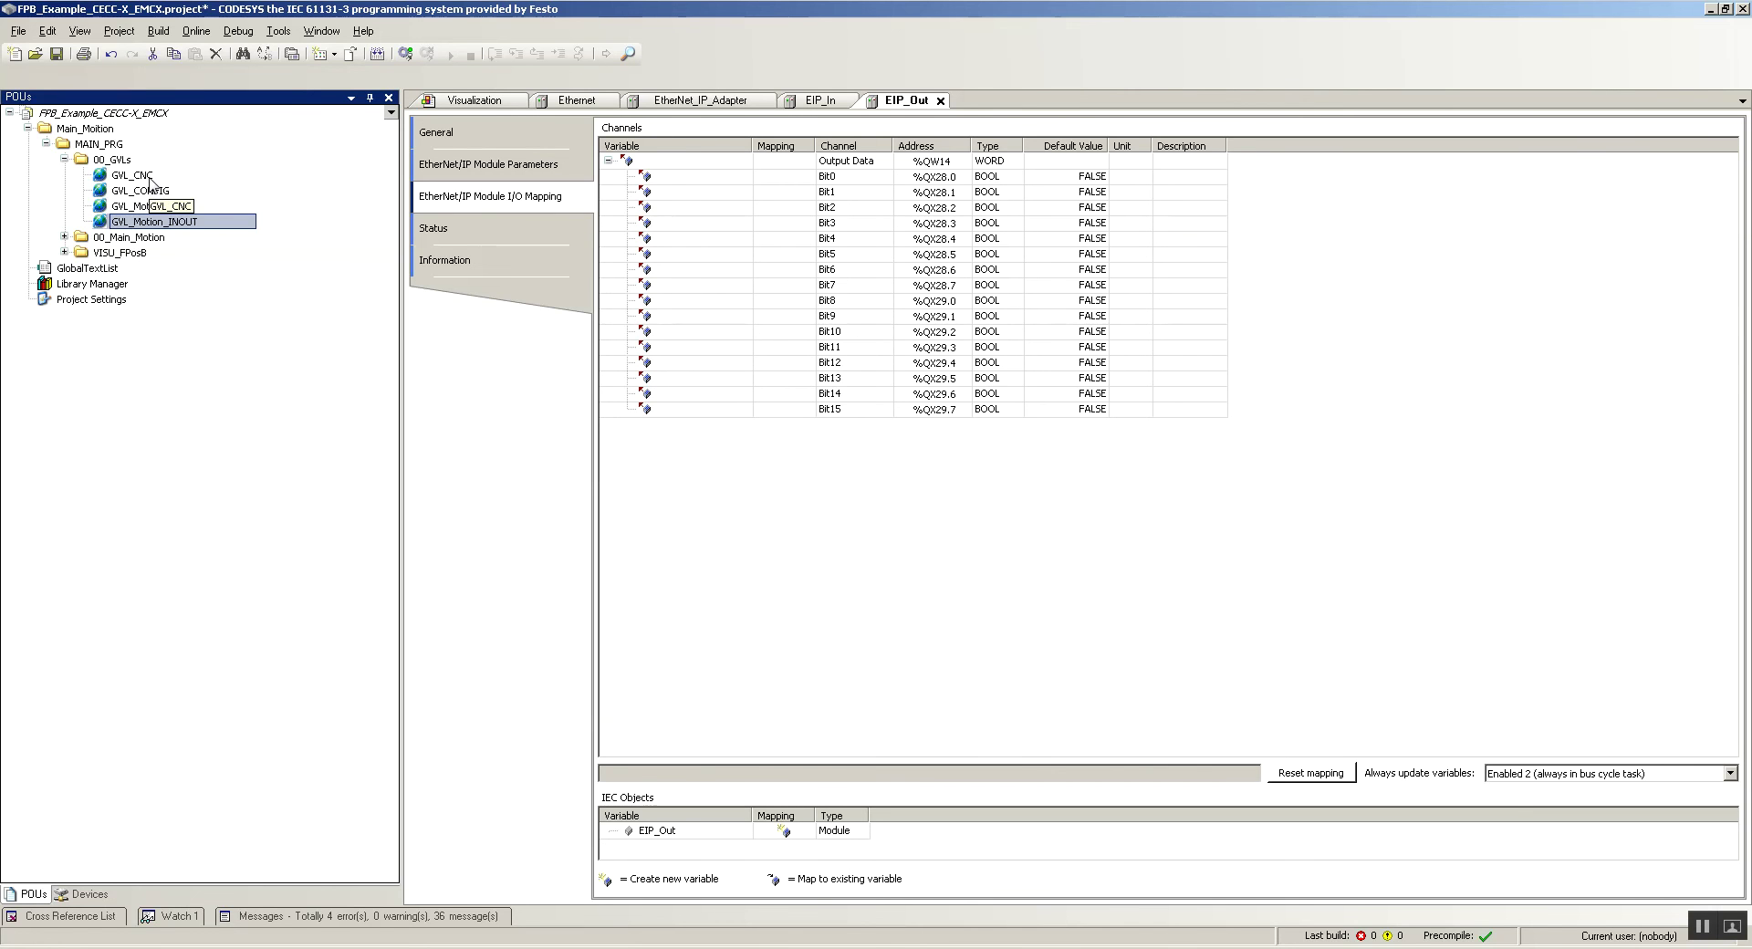
{"action": "left_click", "coordinate": [95, 894]}
{"action": "left_click", "coordinate": [40, 896]}
- Add a global variable list named GVL_EIP to the 00_GVLs folder
{"action": "right_click", "coordinate": [129, 167]}
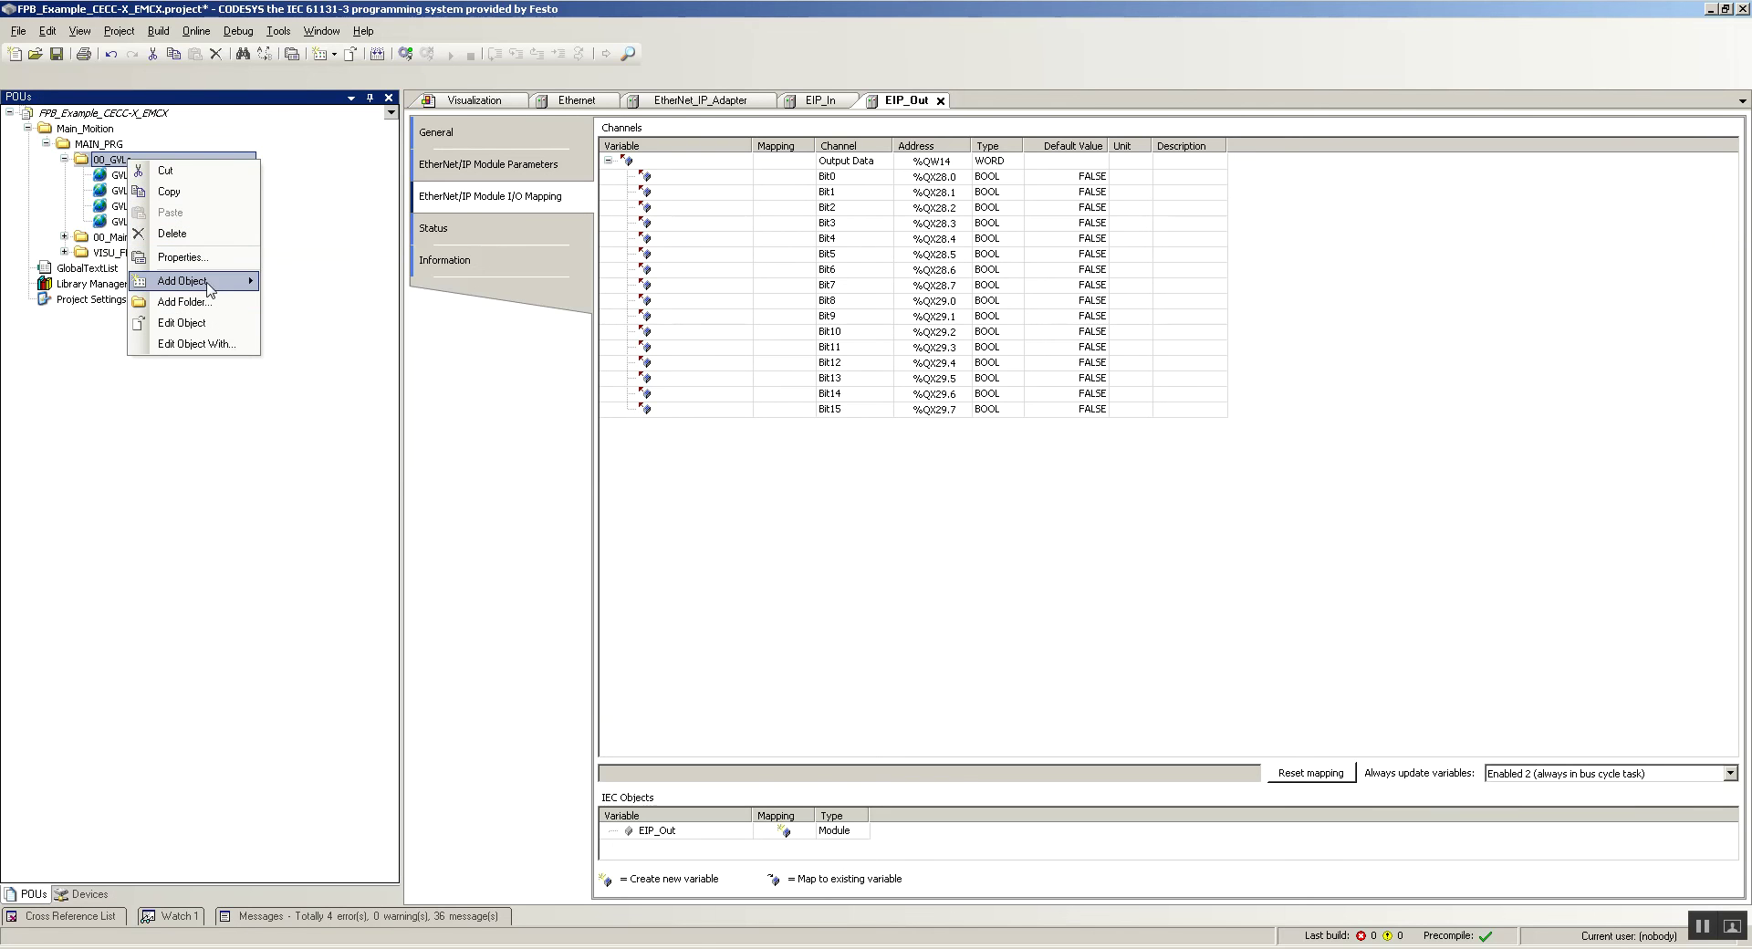
{"action": "mouse_move", "coordinate": [210, 282]}
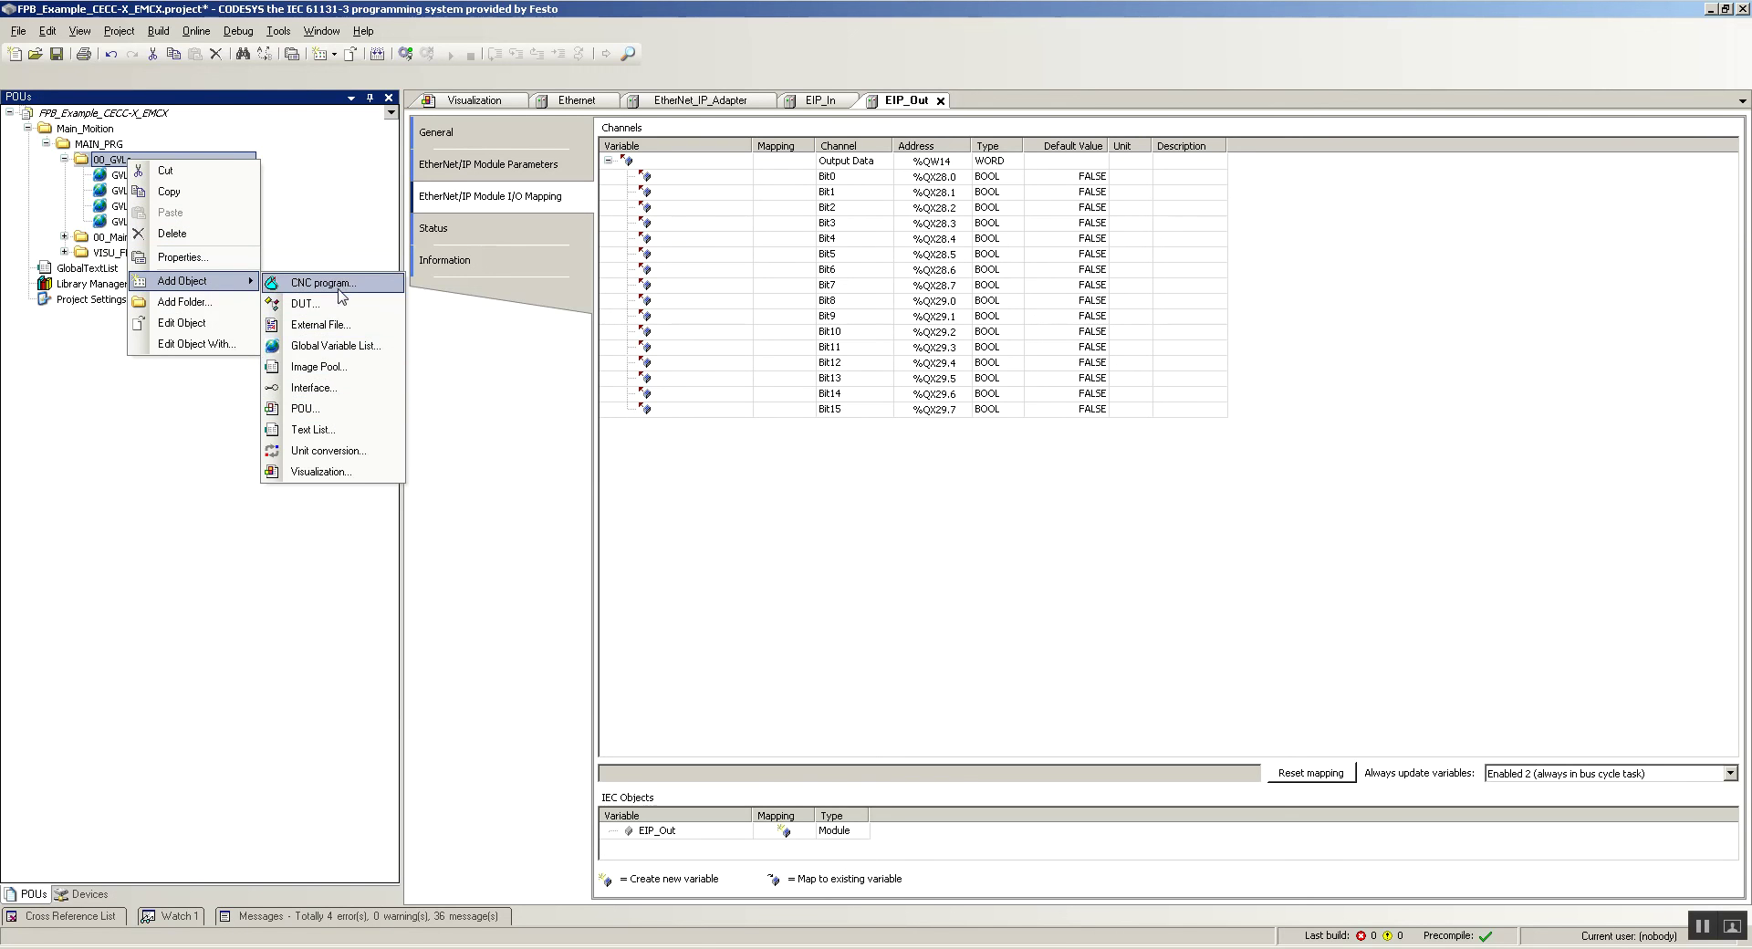
{"action": "left_click", "coordinate": [334, 346]}
{"action": "left_click", "coordinate": [771, 362]}
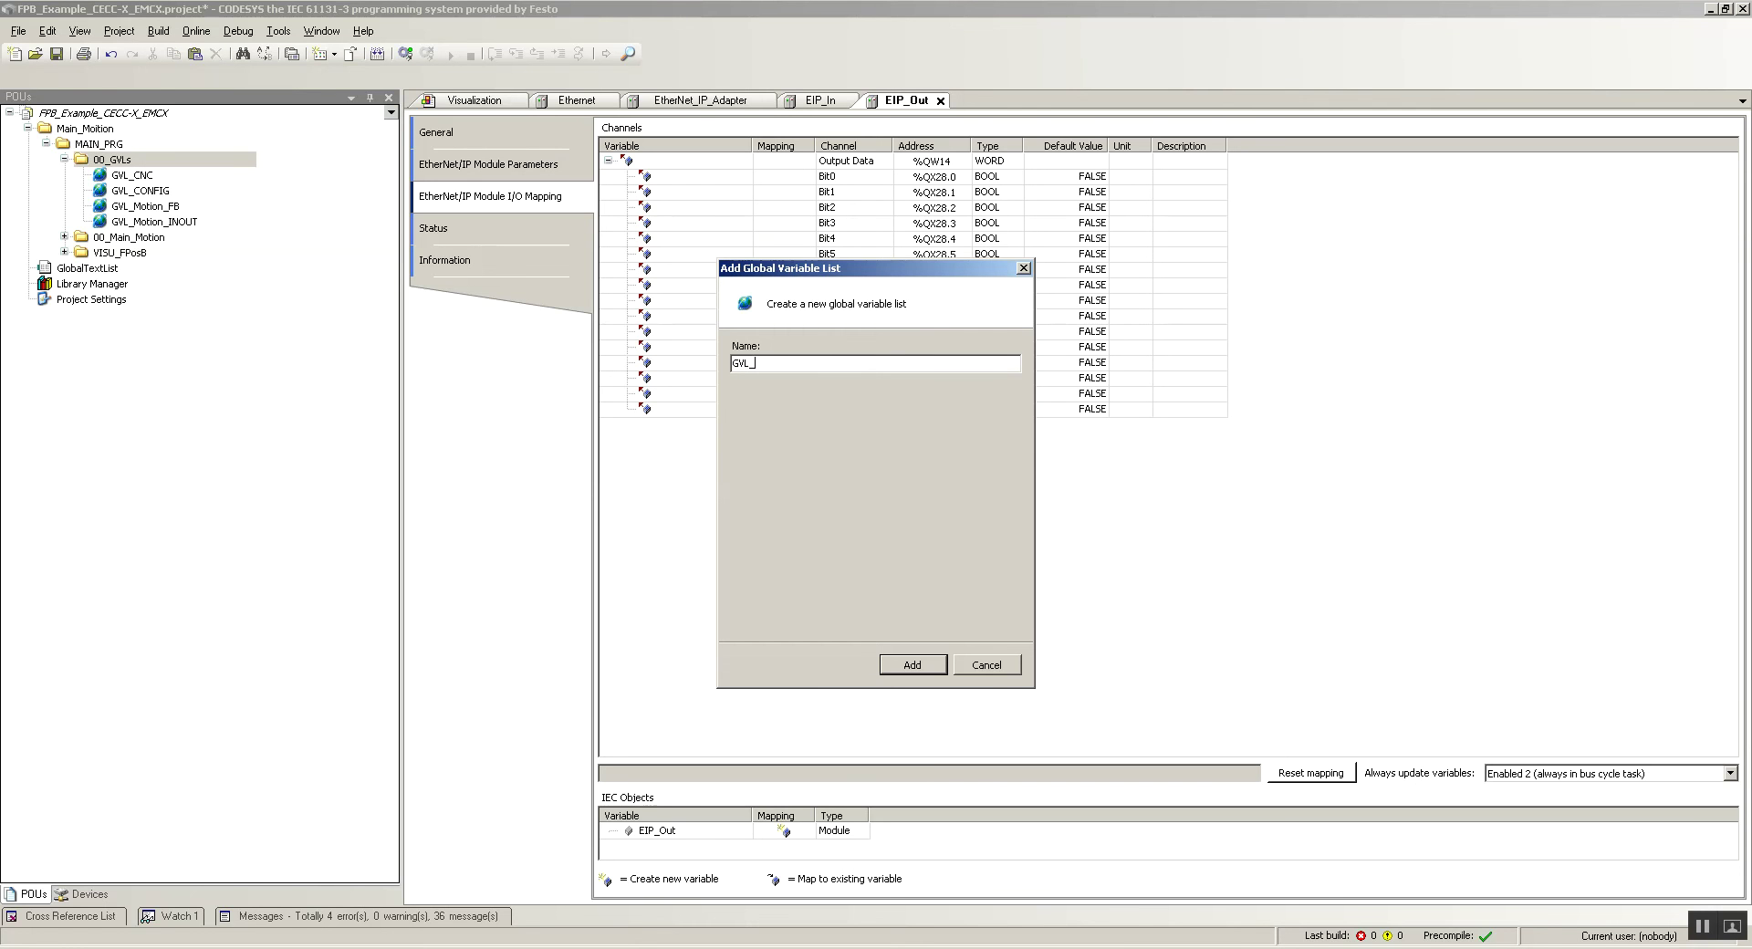
{"action": "key", "text": "Return"}
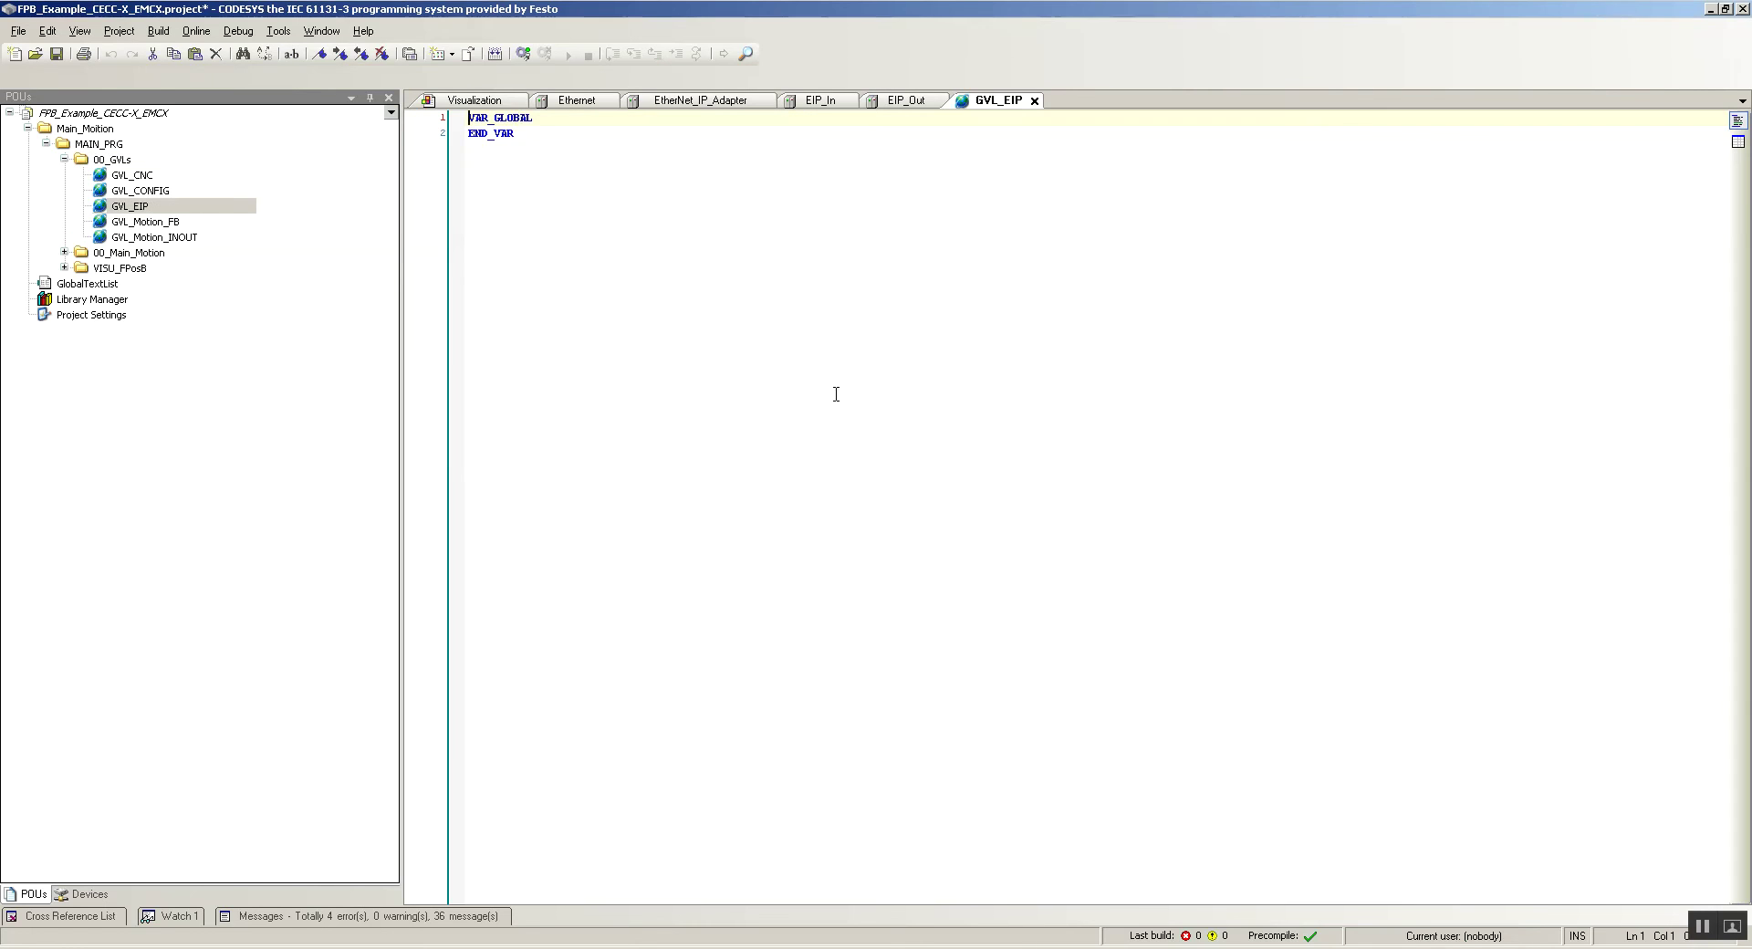
- Begin declaring the global variable gxCNCStart with an AT address assignment in GVL_EIP
{"action": "left_click", "coordinate": [539, 118]}
{"action": "key", "text": "Return"}
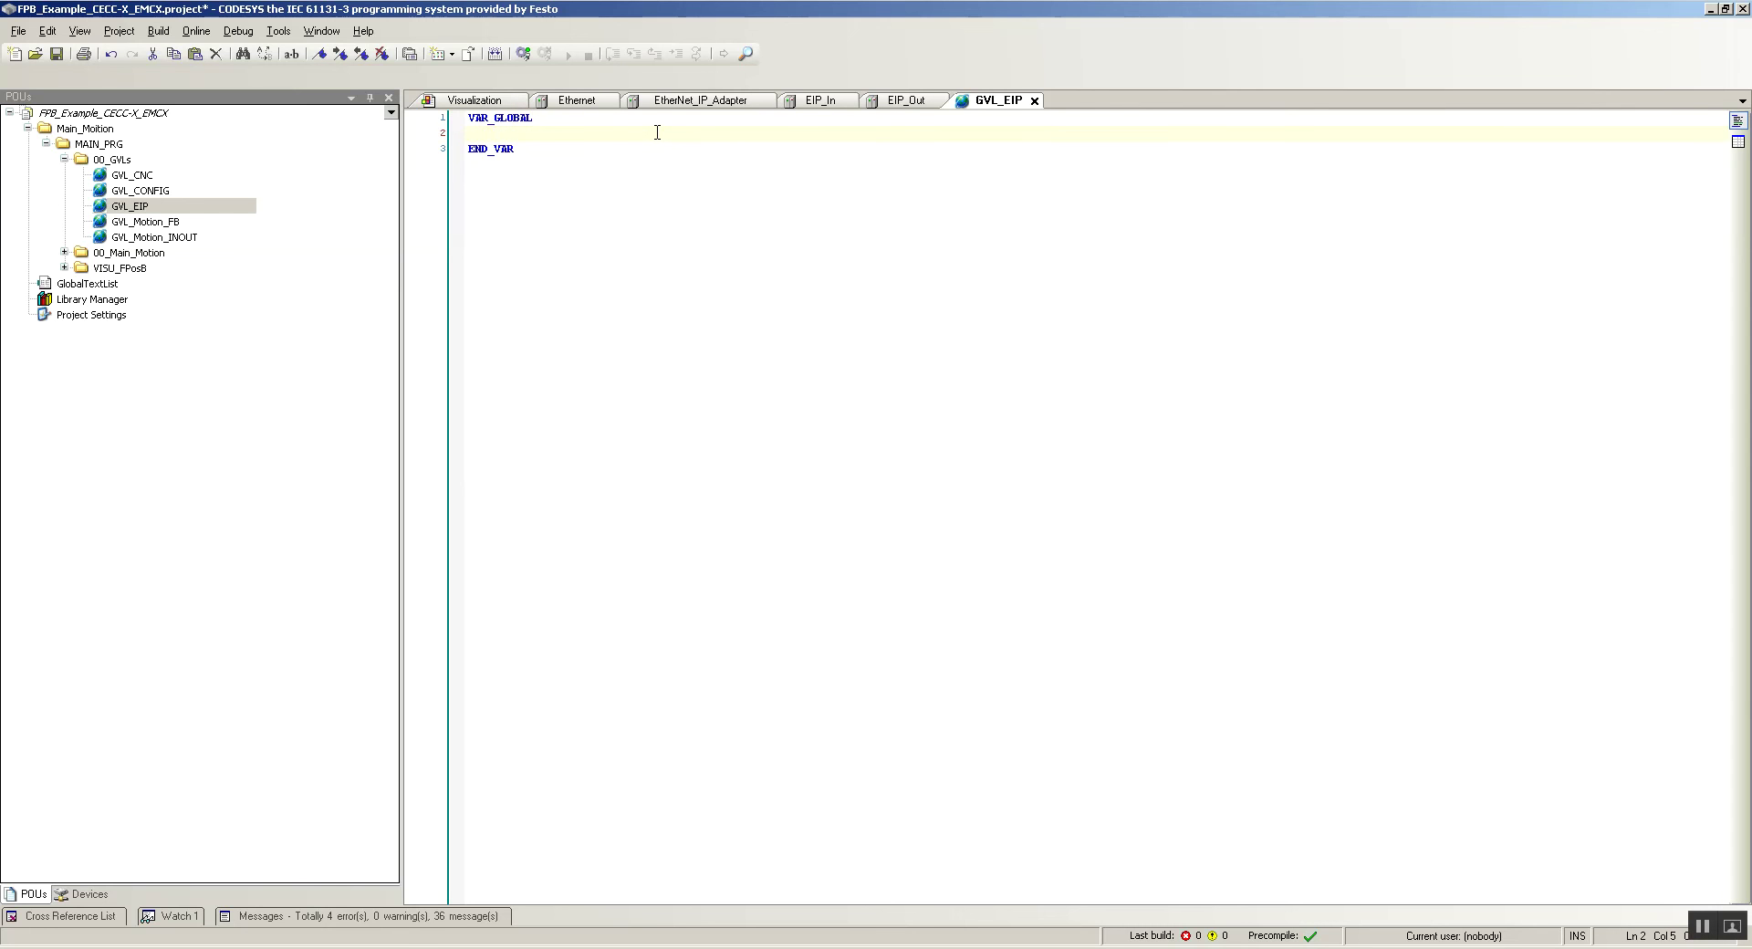
{"action": "type", "text": "gx"}
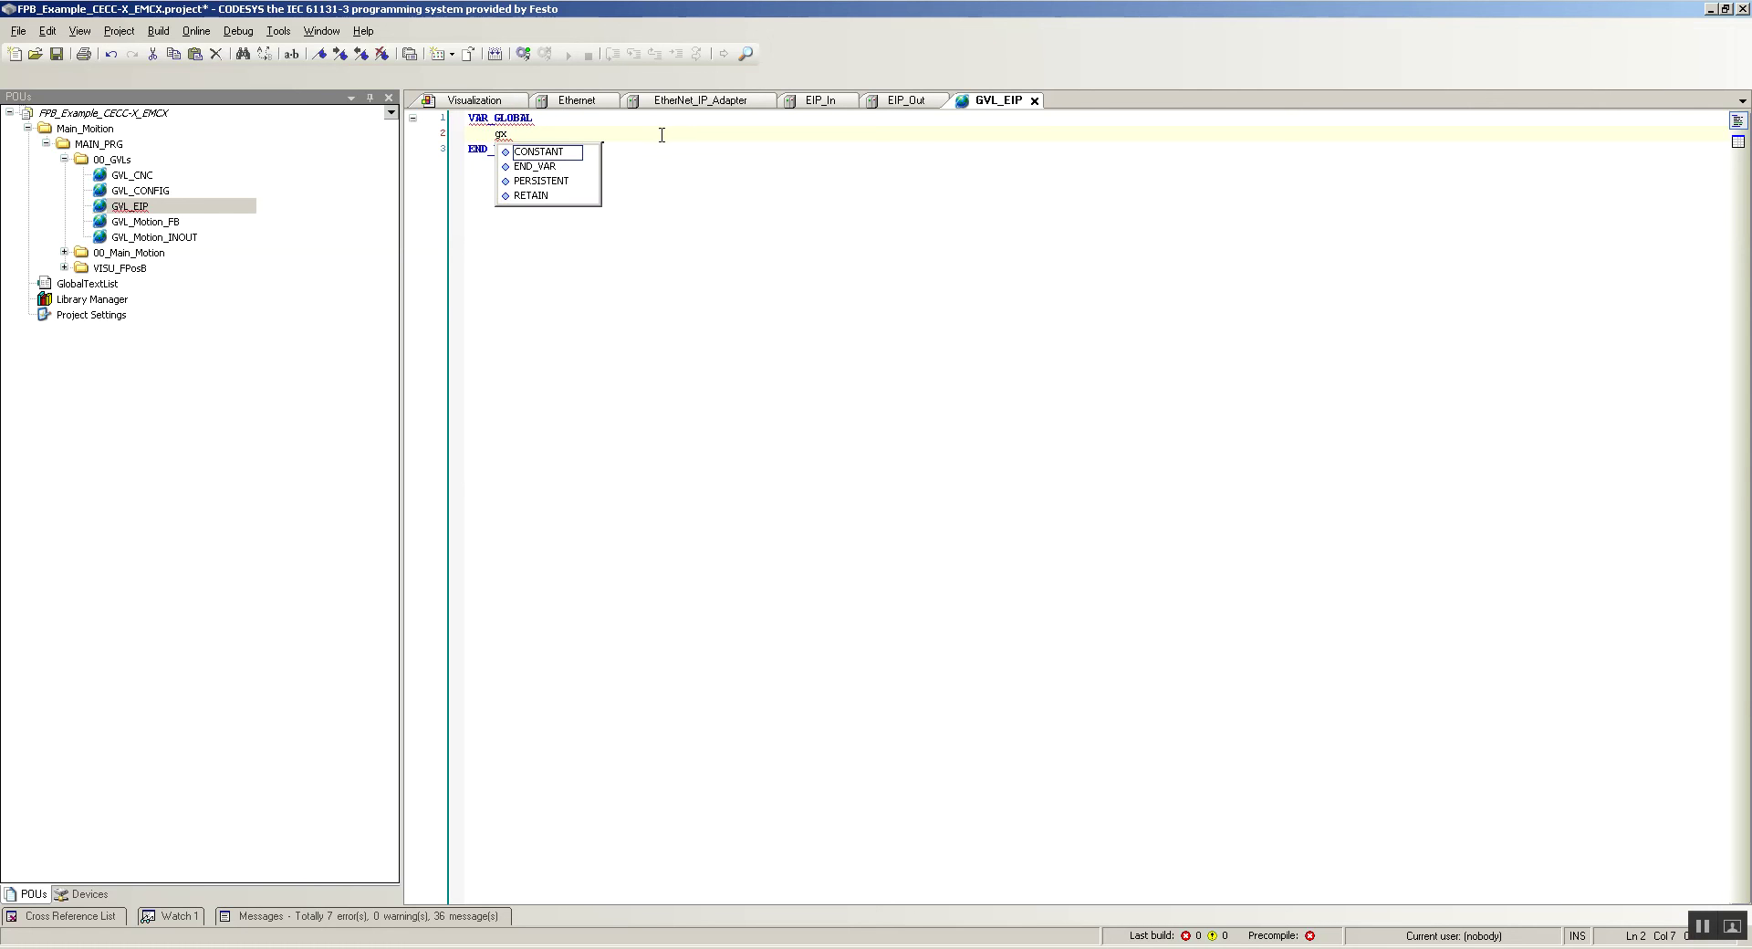
{"action": "type", "text": "CNCStart"}
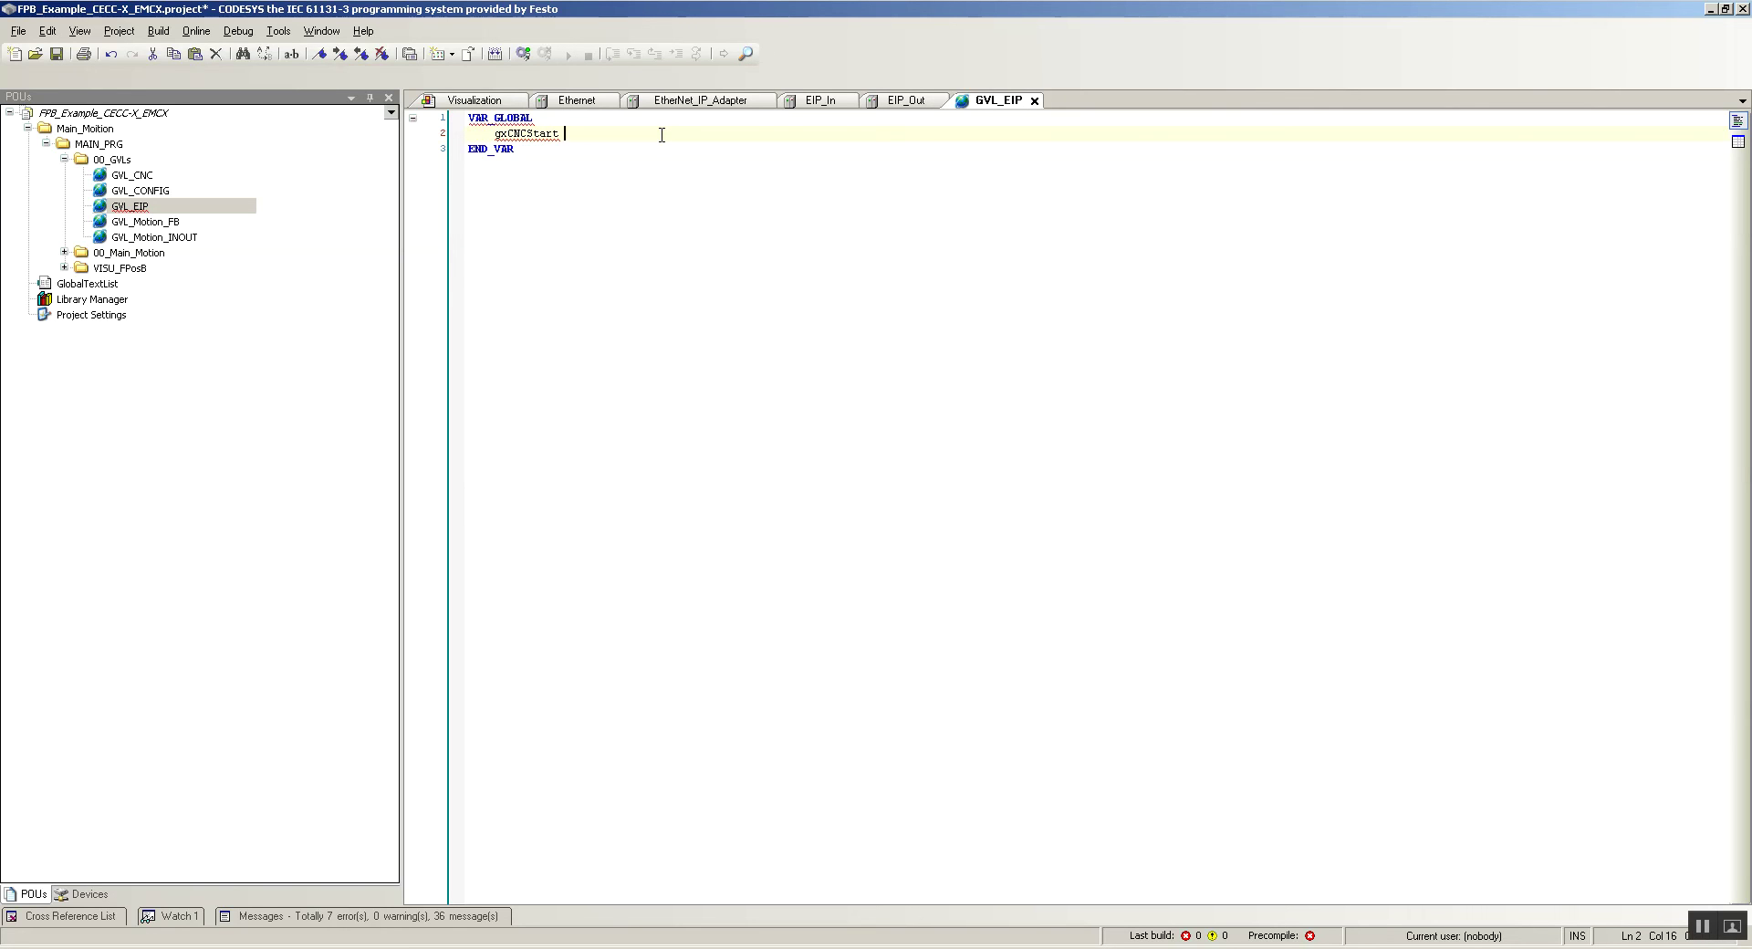
{"action": "type", "text": " AT"}
- Look up the address of Bit0 in the EIP_In module's I/O mapping and return to the POUs
{"action": "key", "text": "ctrl+Tab"}
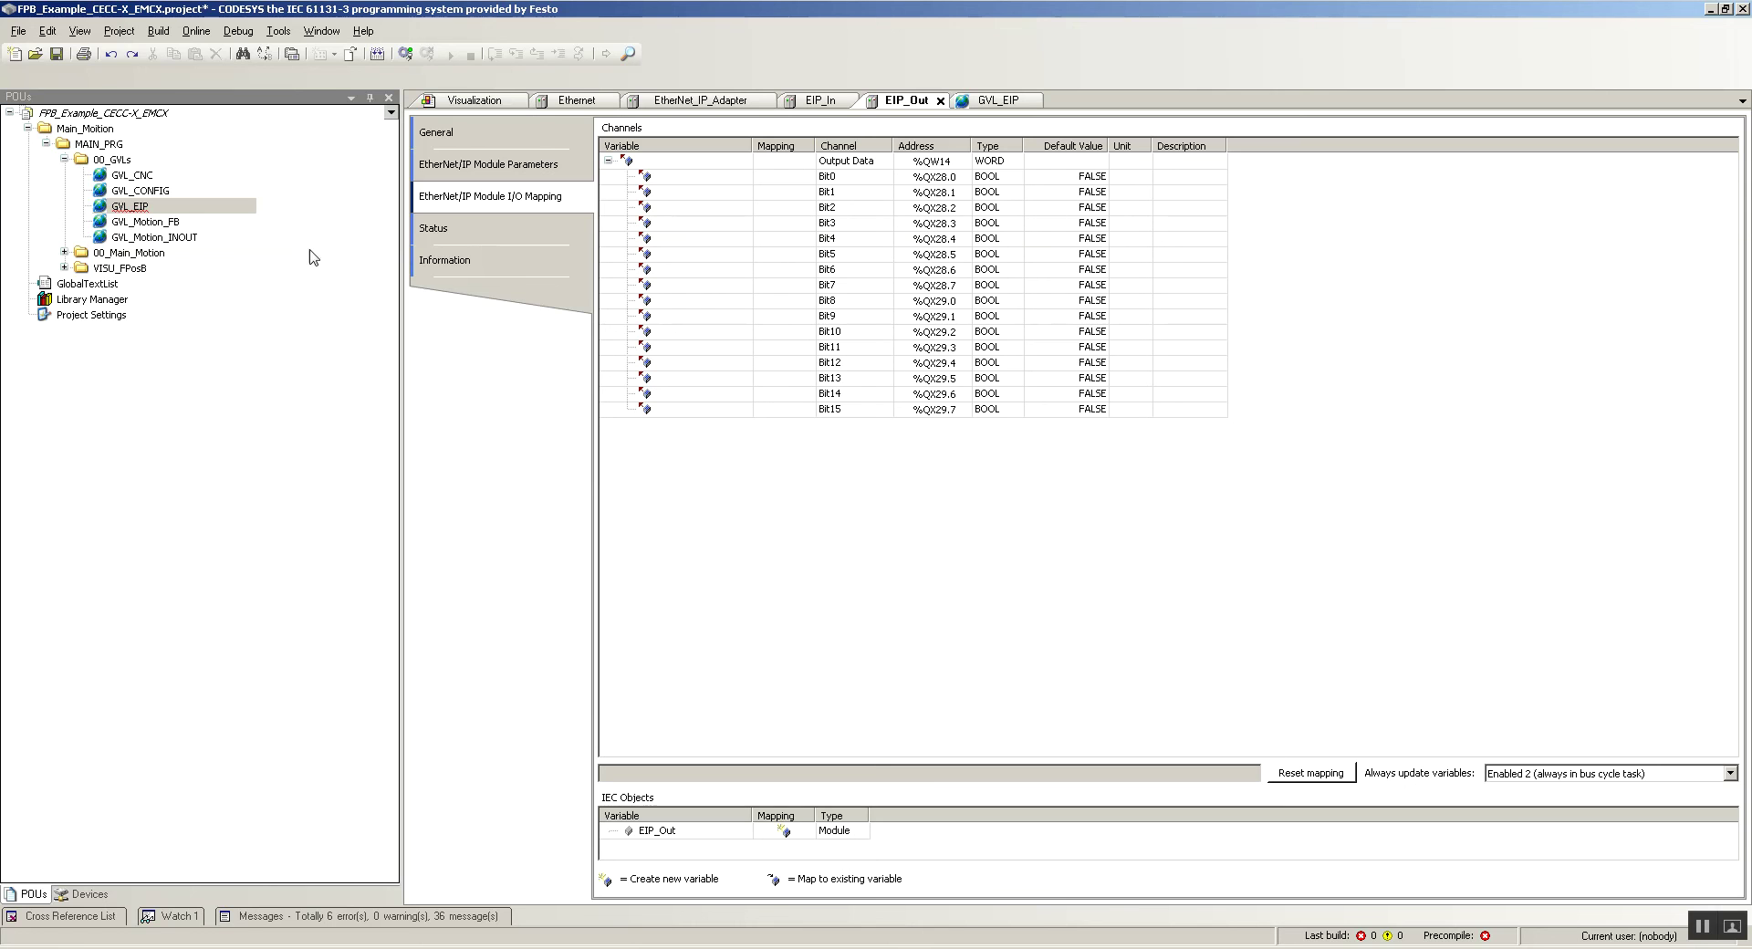
{"action": "left_click", "coordinate": [85, 895]}
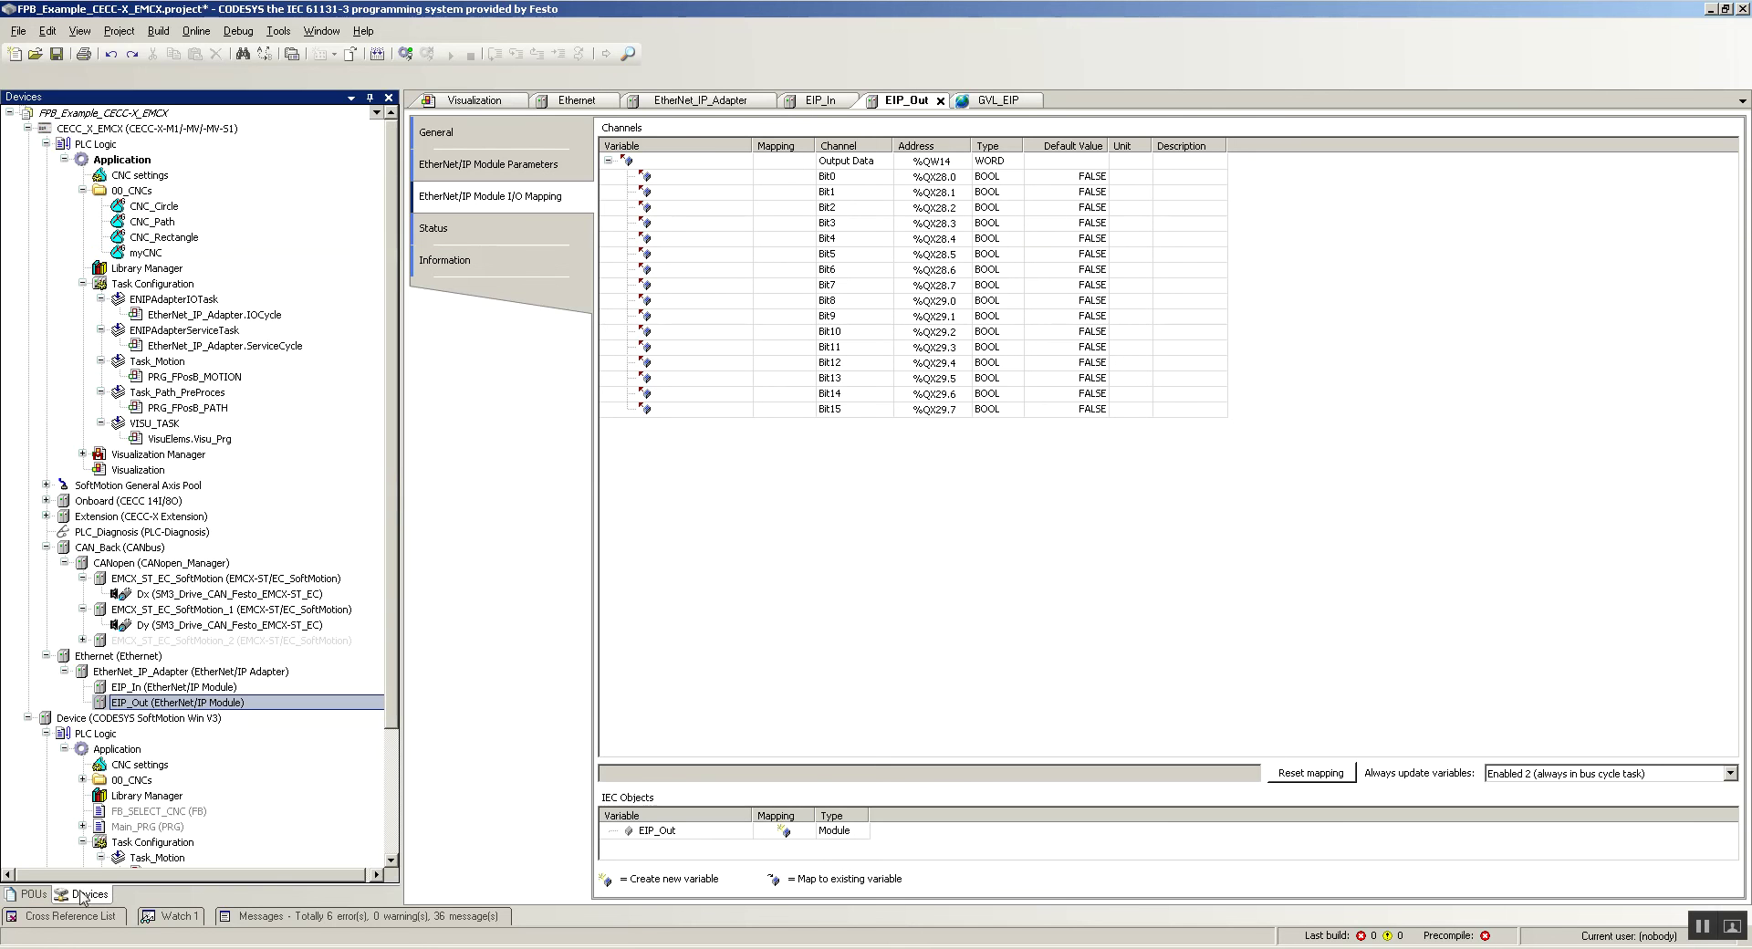
{"action": "double_click", "coordinate": [132, 691]}
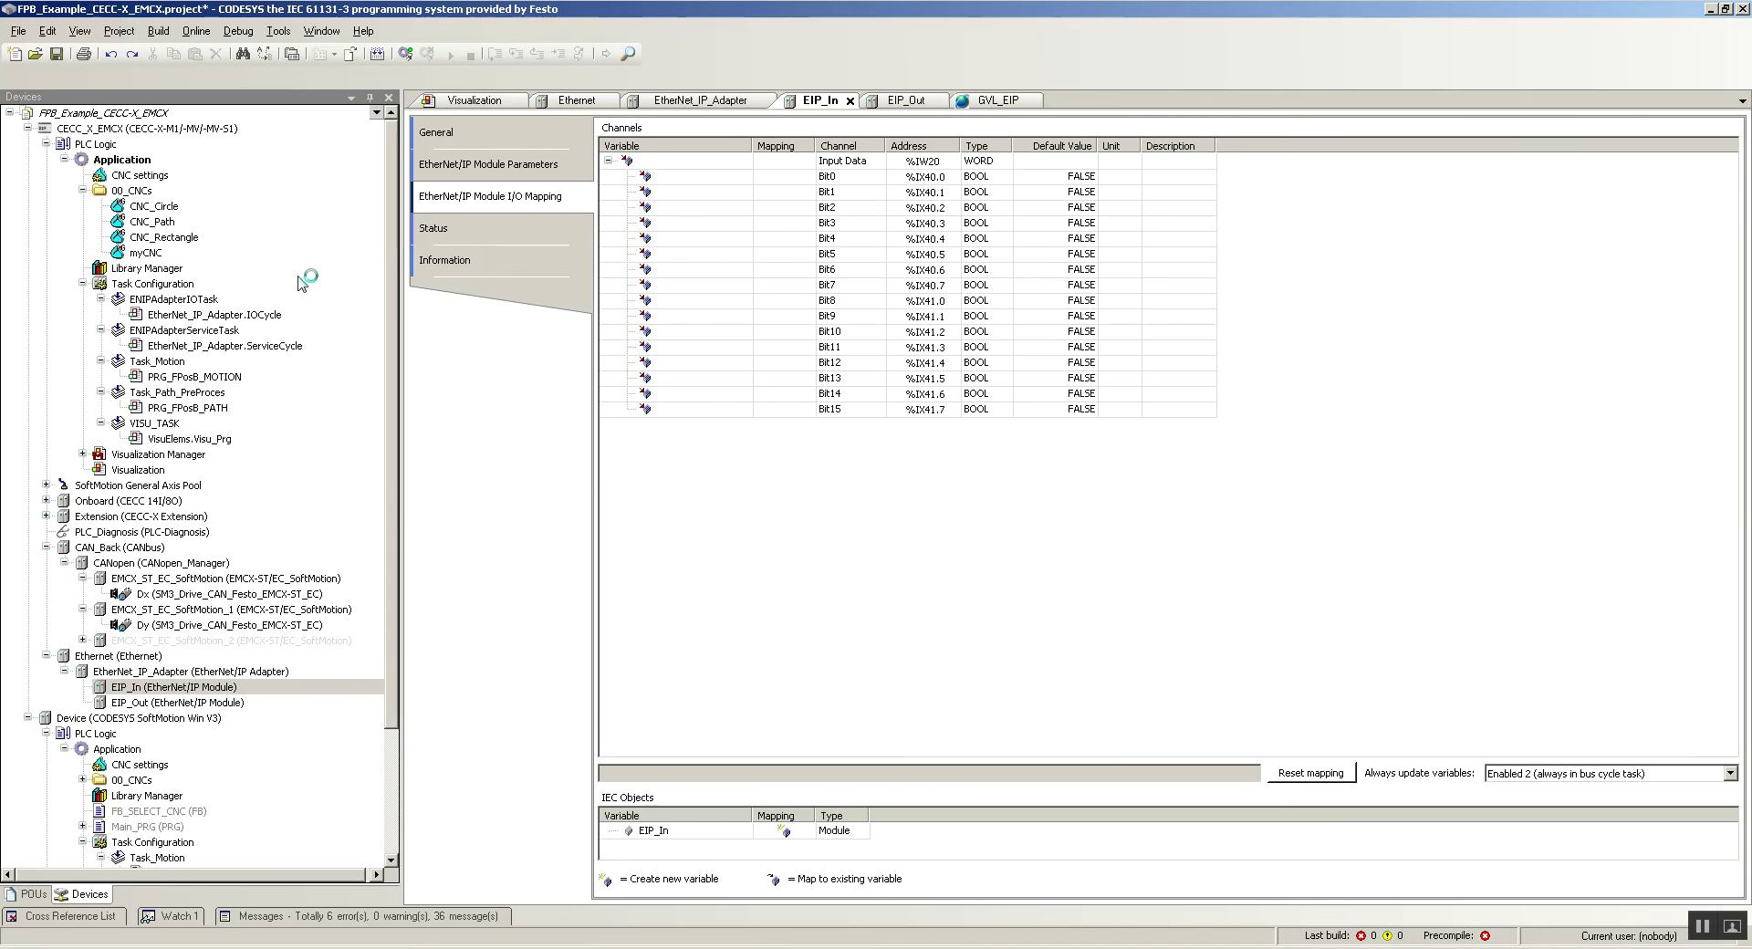
{"action": "left_click", "coordinate": [30, 895]}
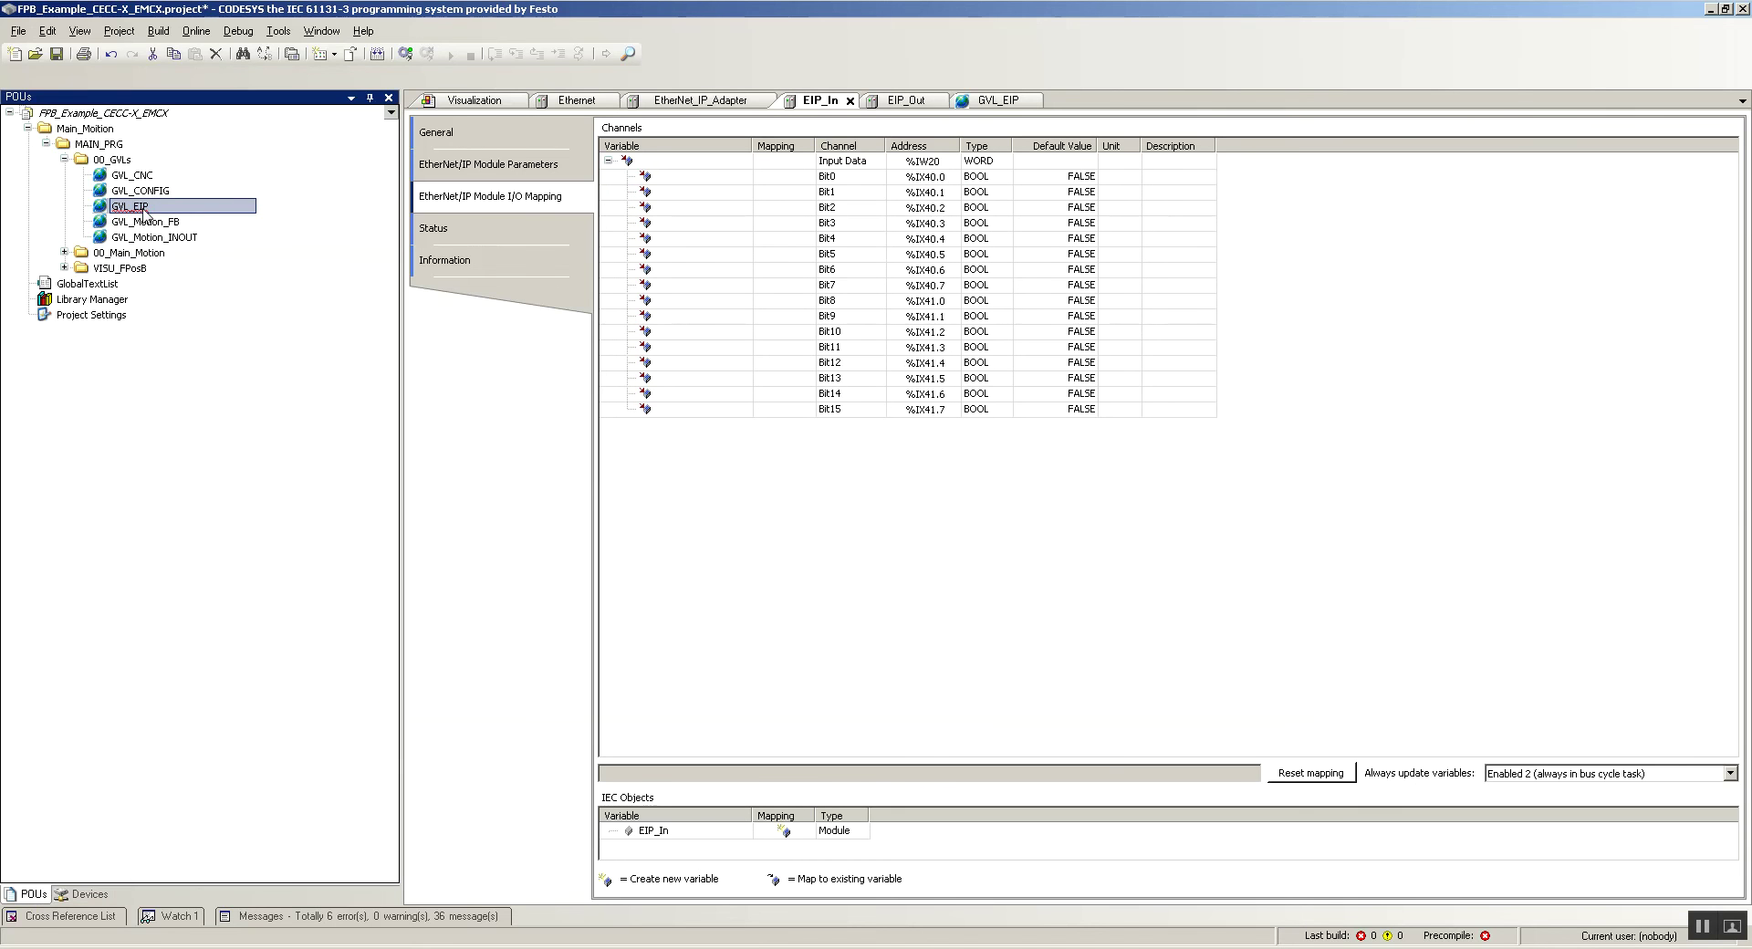
- Complete the gxCNCStart declaration in GVL_EIP with address %IX40.0, type BOOL and the comment "Start bit over Ethernet/IP"
{"action": "double_click", "coordinate": [139, 207]}
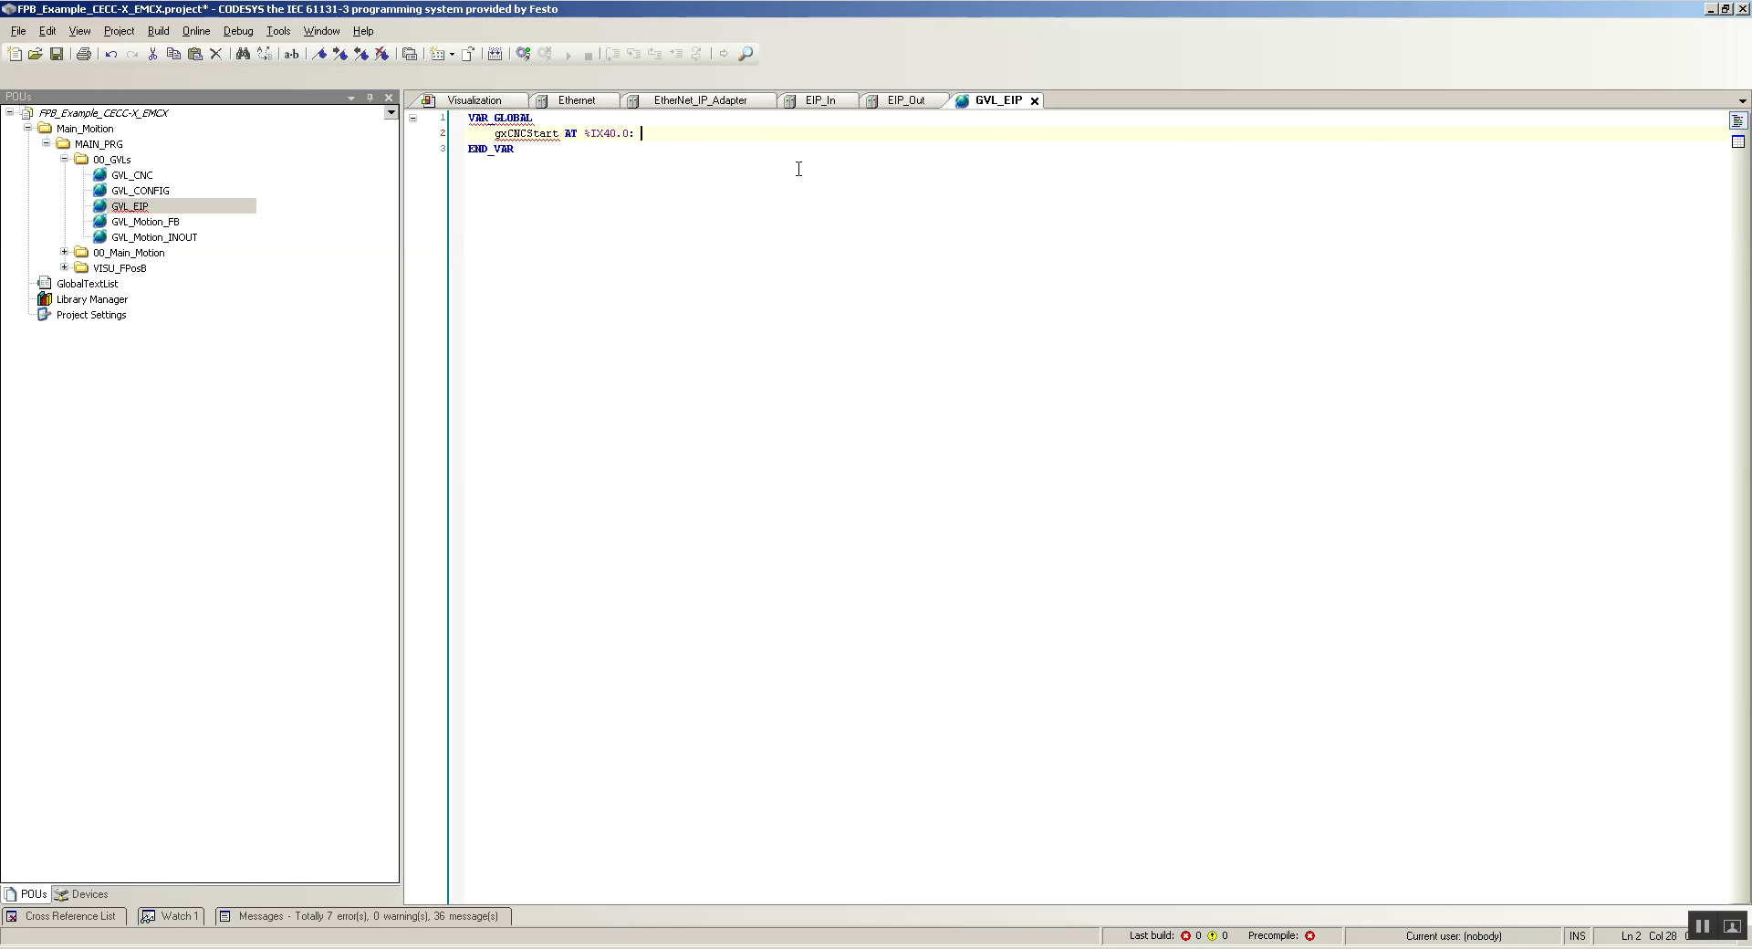
{"action": "type", "text": "BOOL;"}
{"action": "left_click", "coordinate": [629, 134]}
{"action": "key", "text": "Down"}
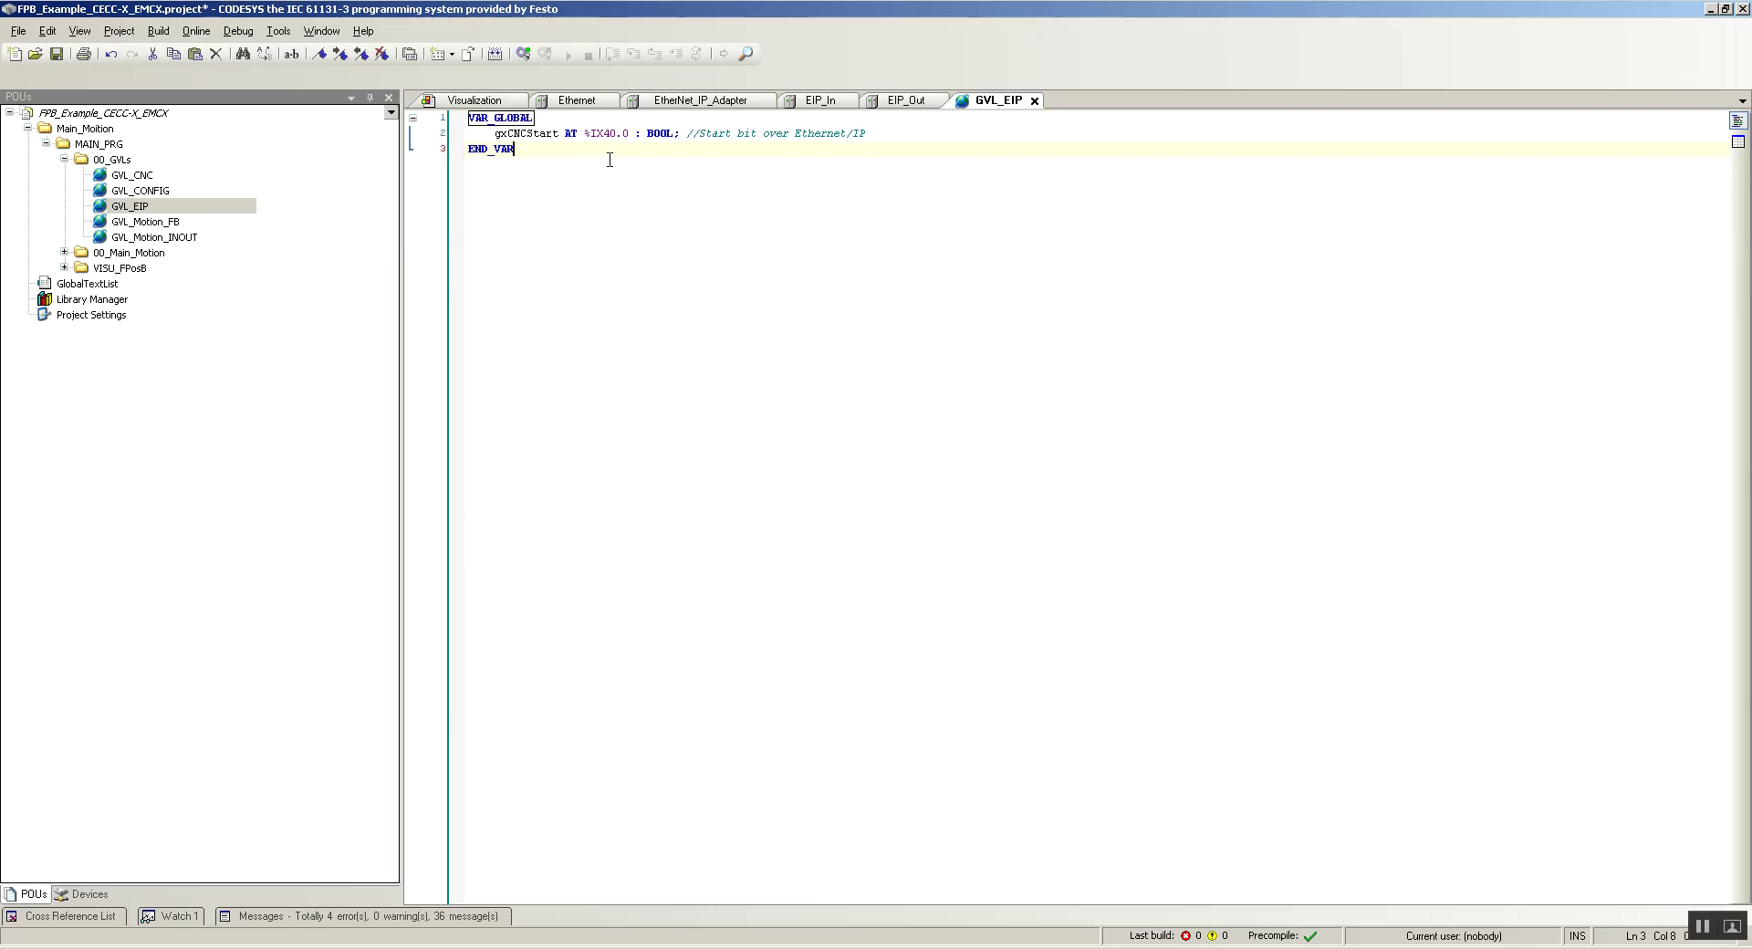
- Expand the 00_Main_Motion folder and open the PRG_FPosB_MOTION and PRG_FPosB_PATH programs
{"action": "left_click", "coordinate": [64, 253]}
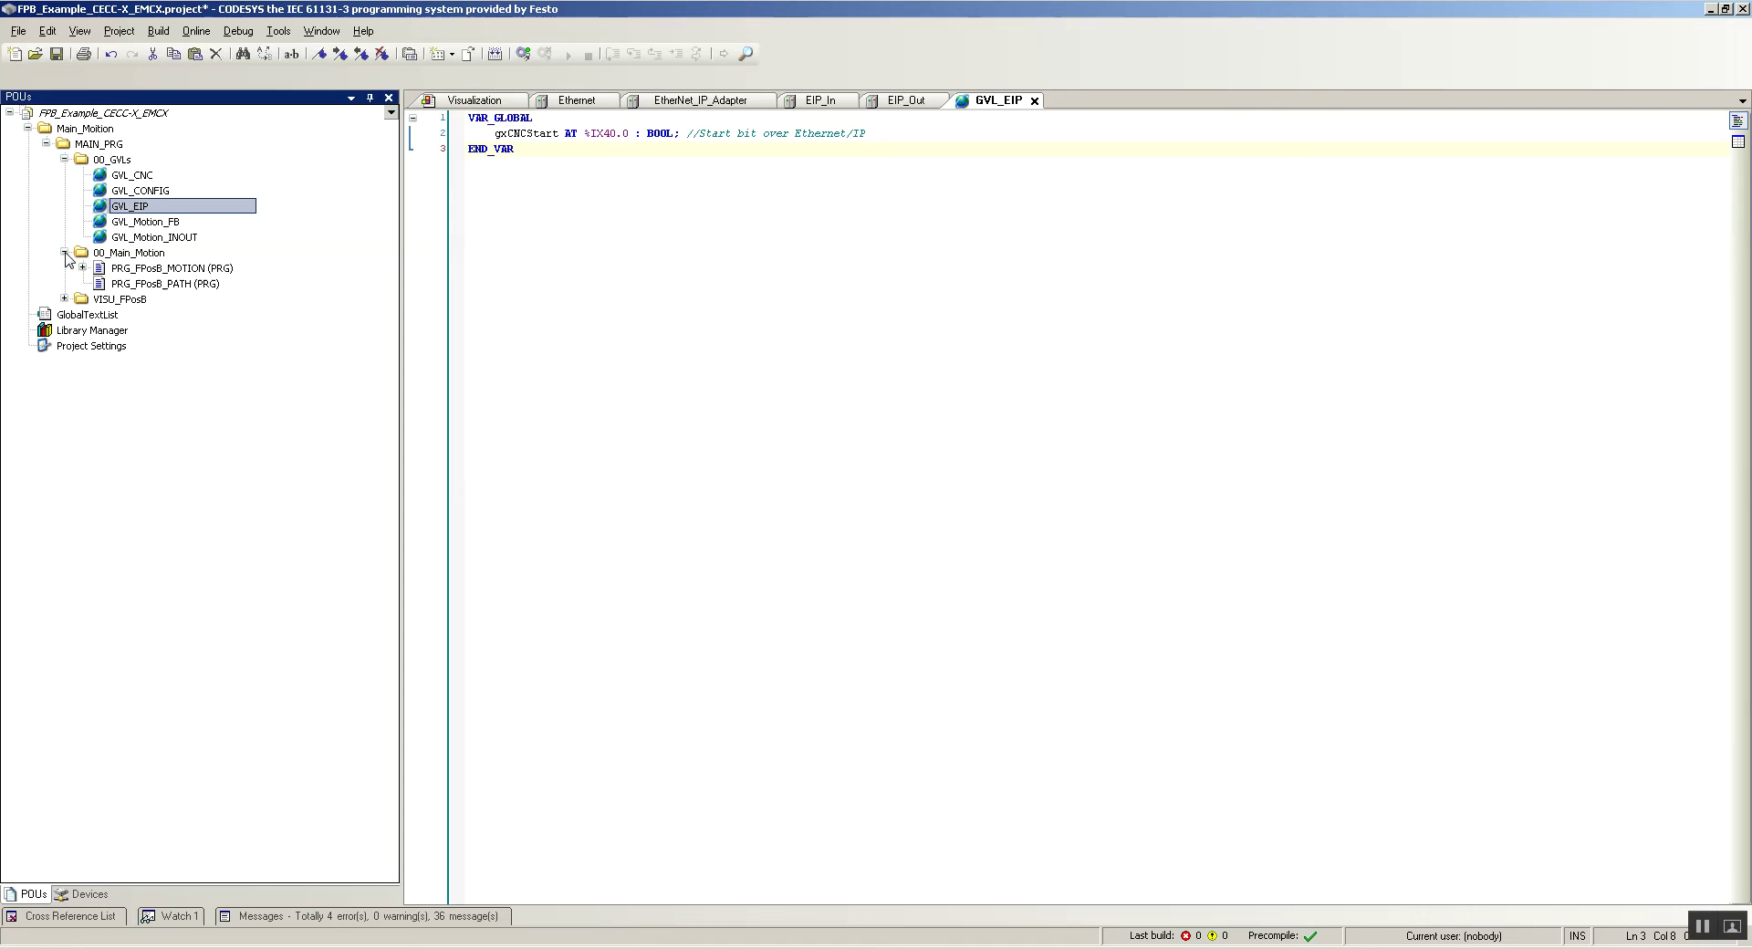
{"action": "right_click", "coordinate": [118, 256]}
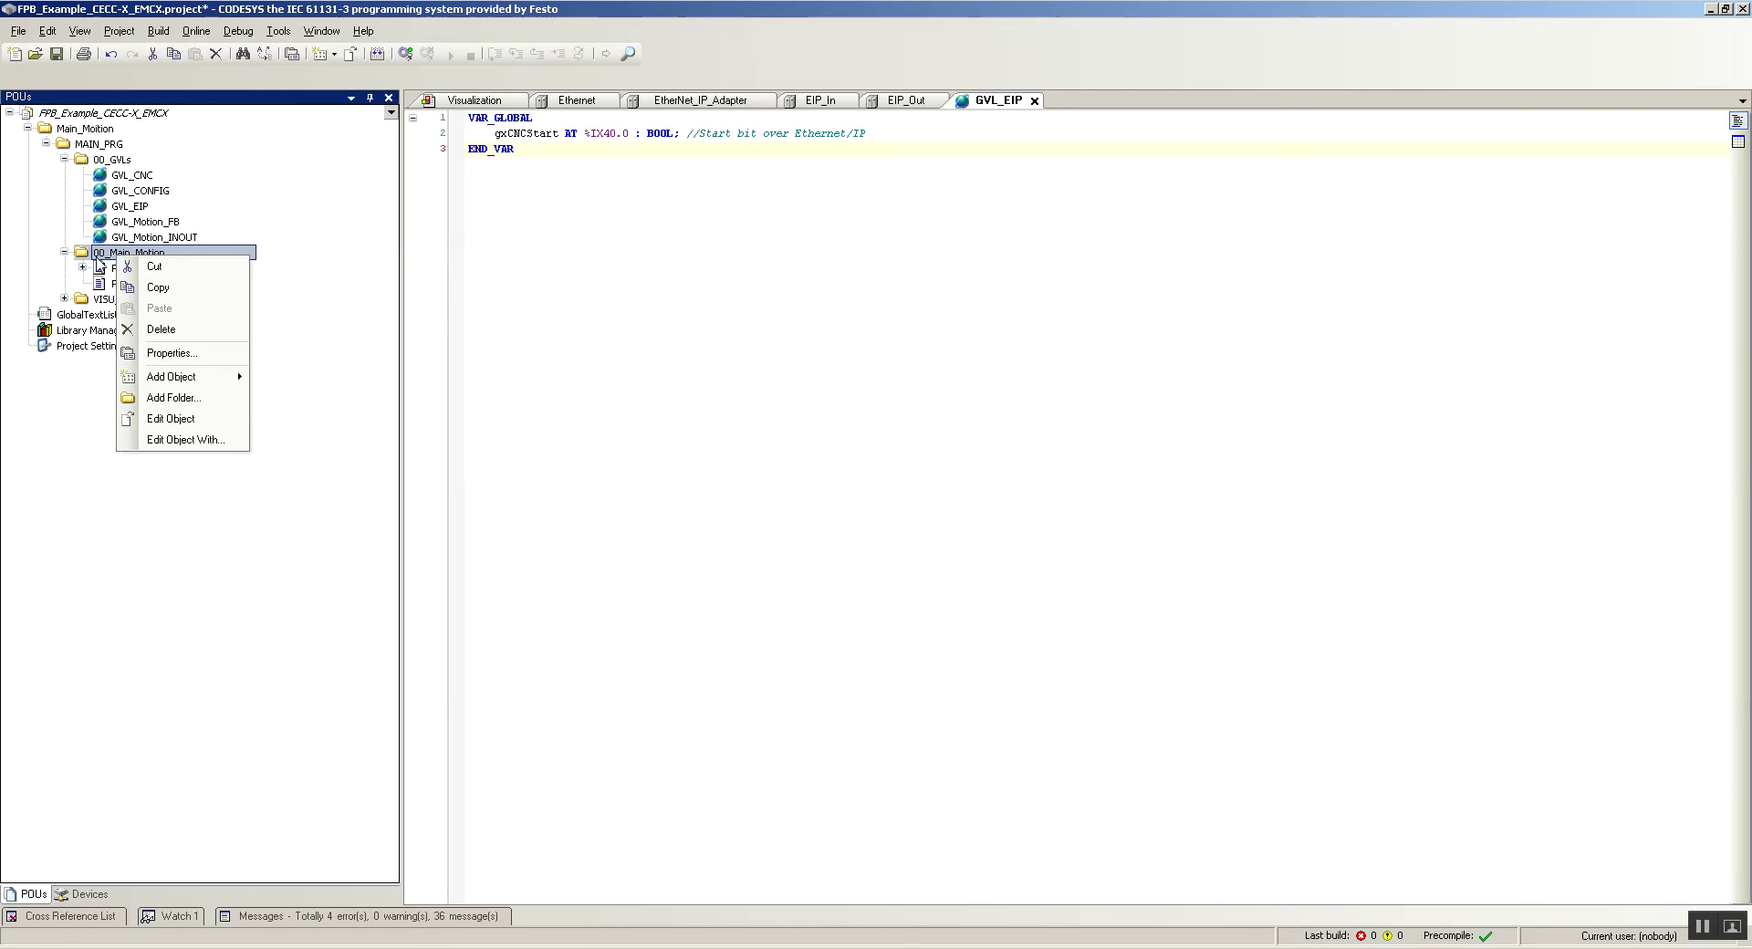
{"action": "double_click", "coordinate": [137, 268]}
{"action": "double_click", "coordinate": [146, 284]}
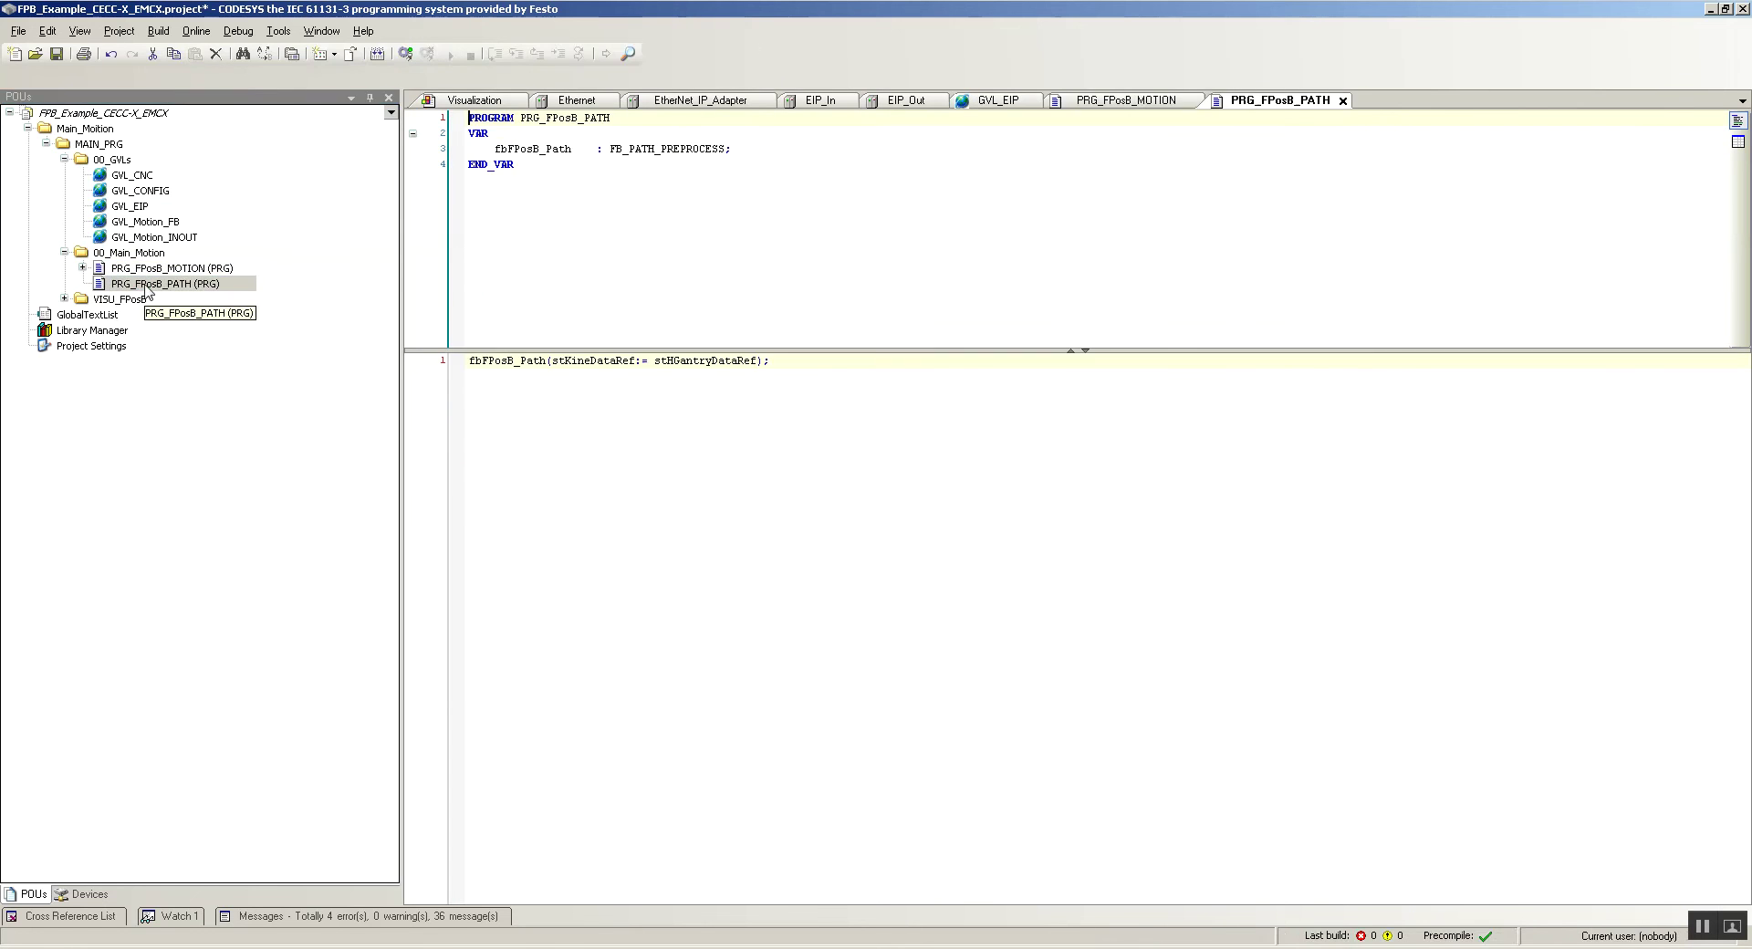
- Close the two PRG_FPosB program editors and add a Structured Text program named EIP to the 00_Main_Motion folder
{"action": "left_click", "coordinate": [1343, 101]}
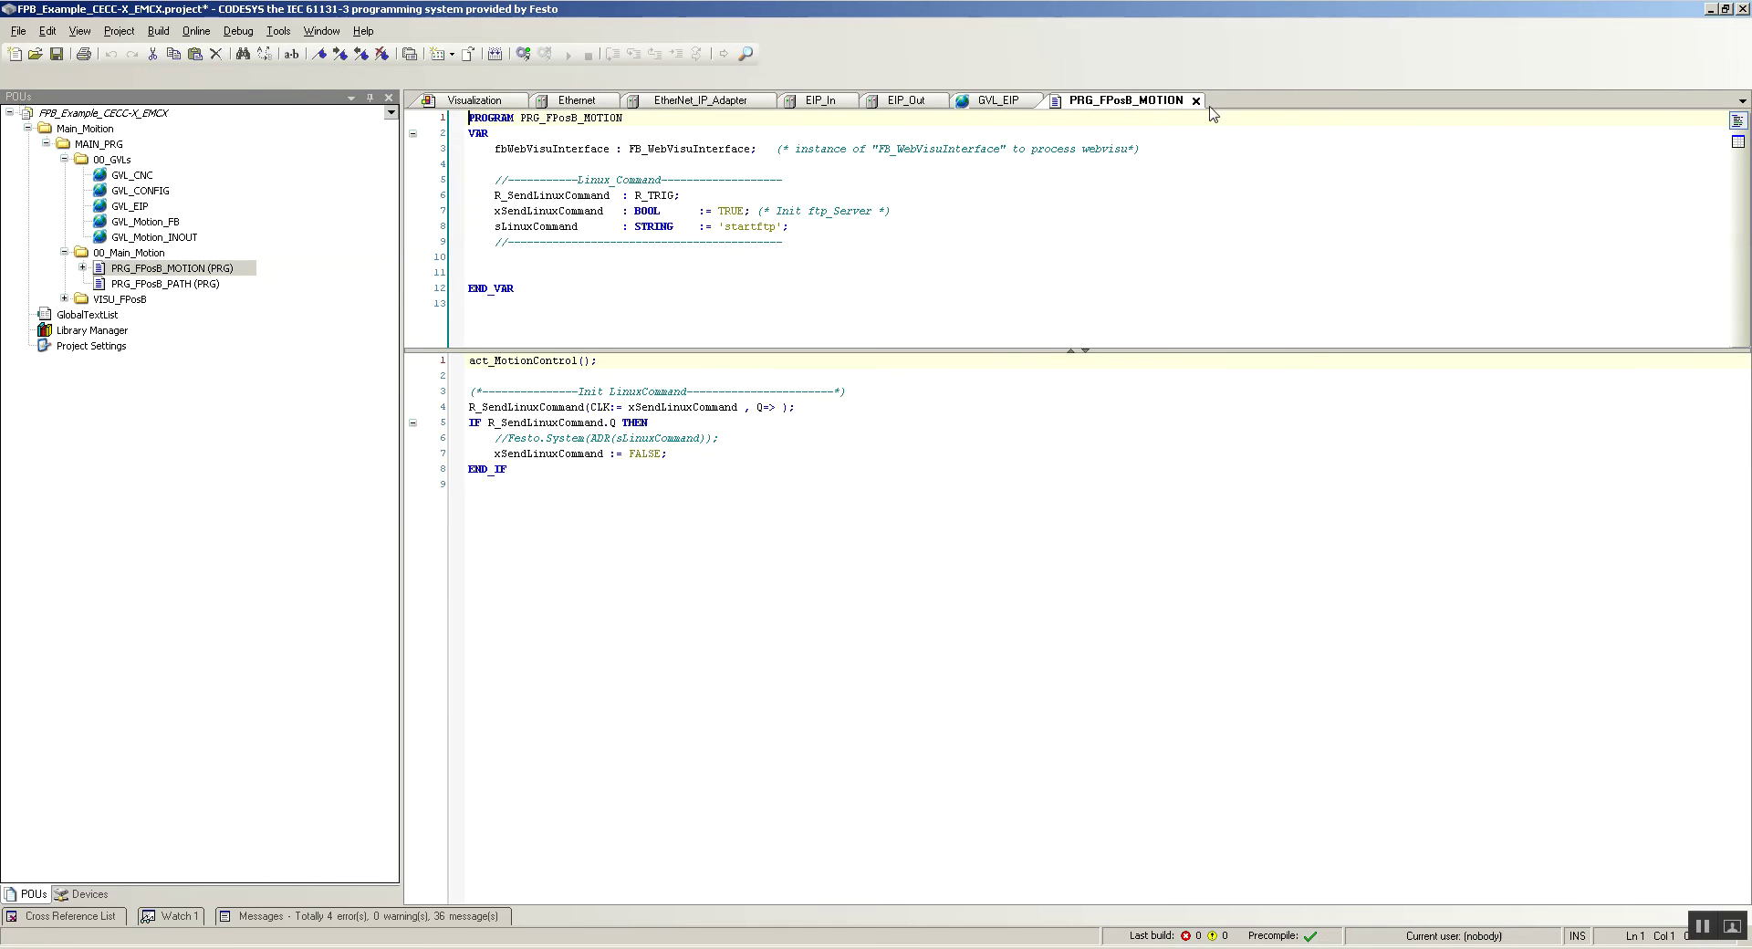
{"action": "left_click", "coordinate": [1196, 100]}
{"action": "right_click", "coordinate": [139, 256]}
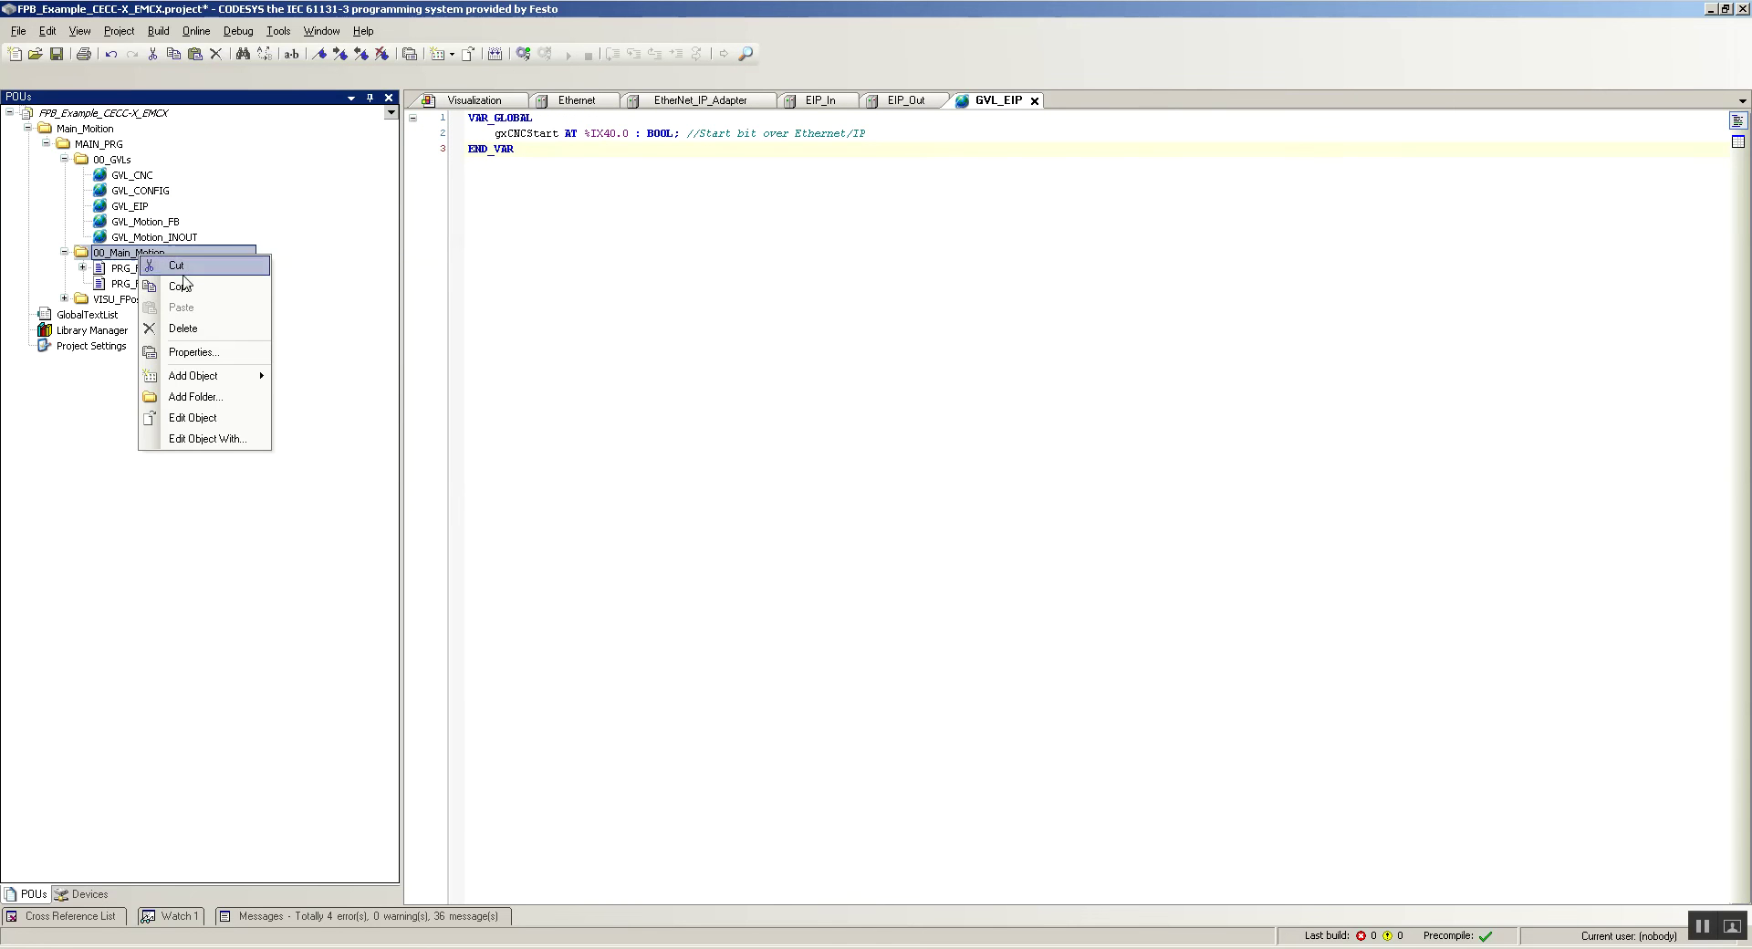
{"action": "mouse_move", "coordinate": [194, 382]}
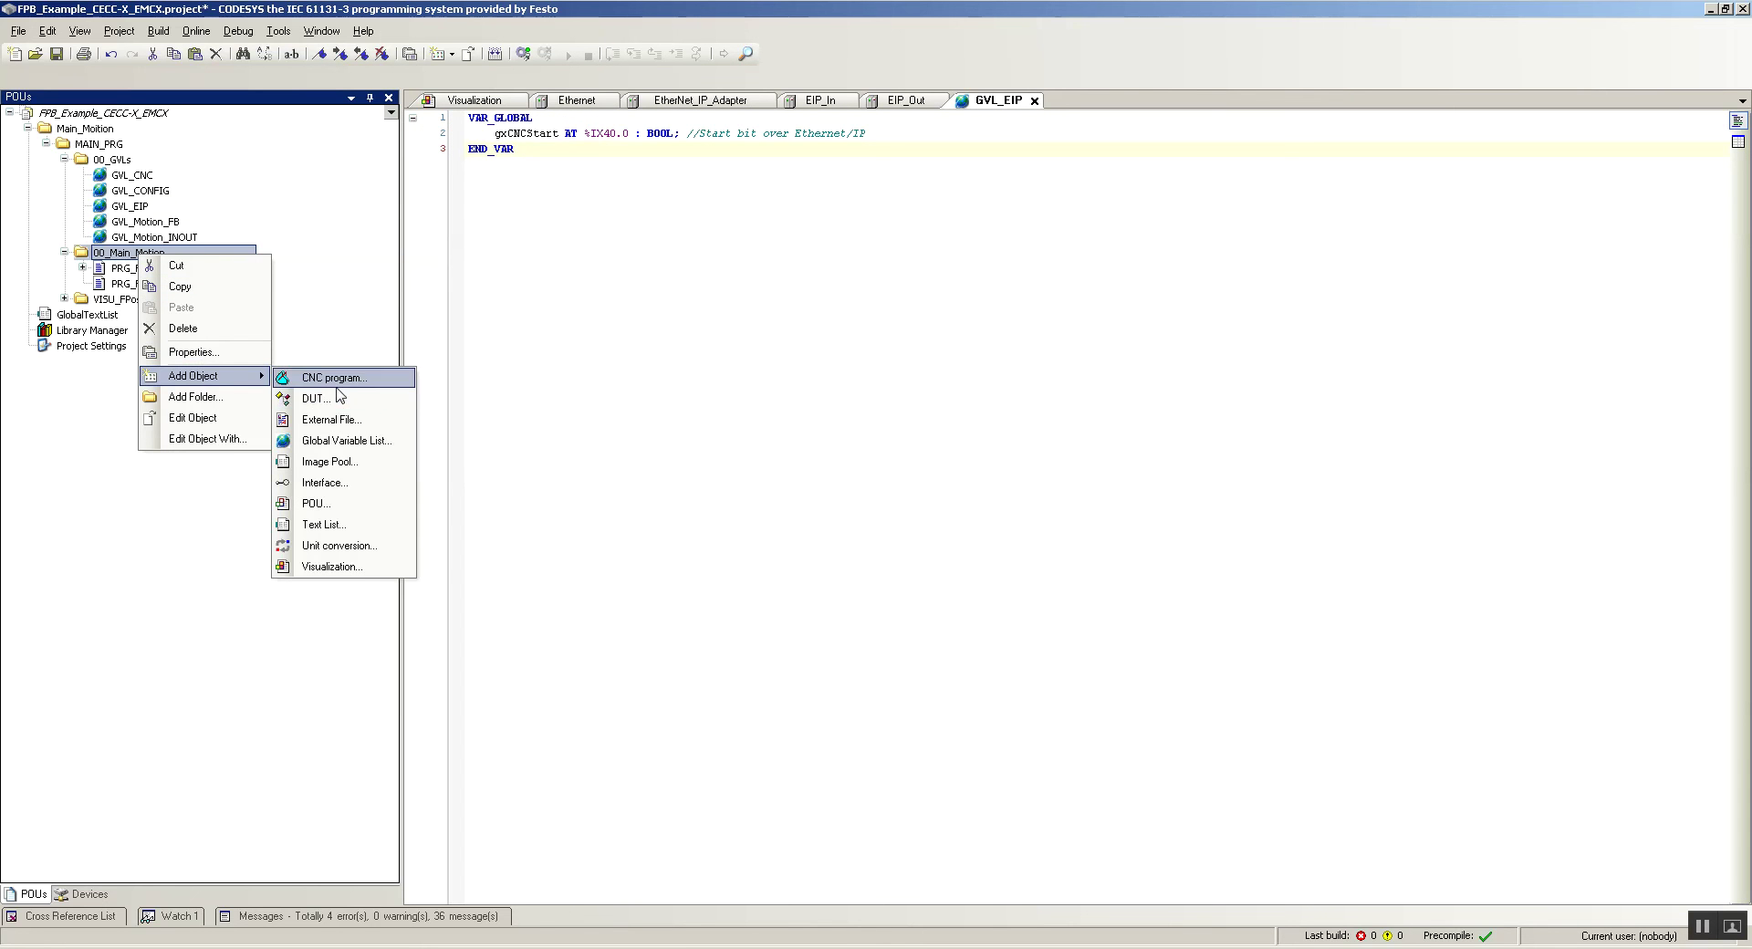
{"action": "left_click", "coordinate": [319, 504]}
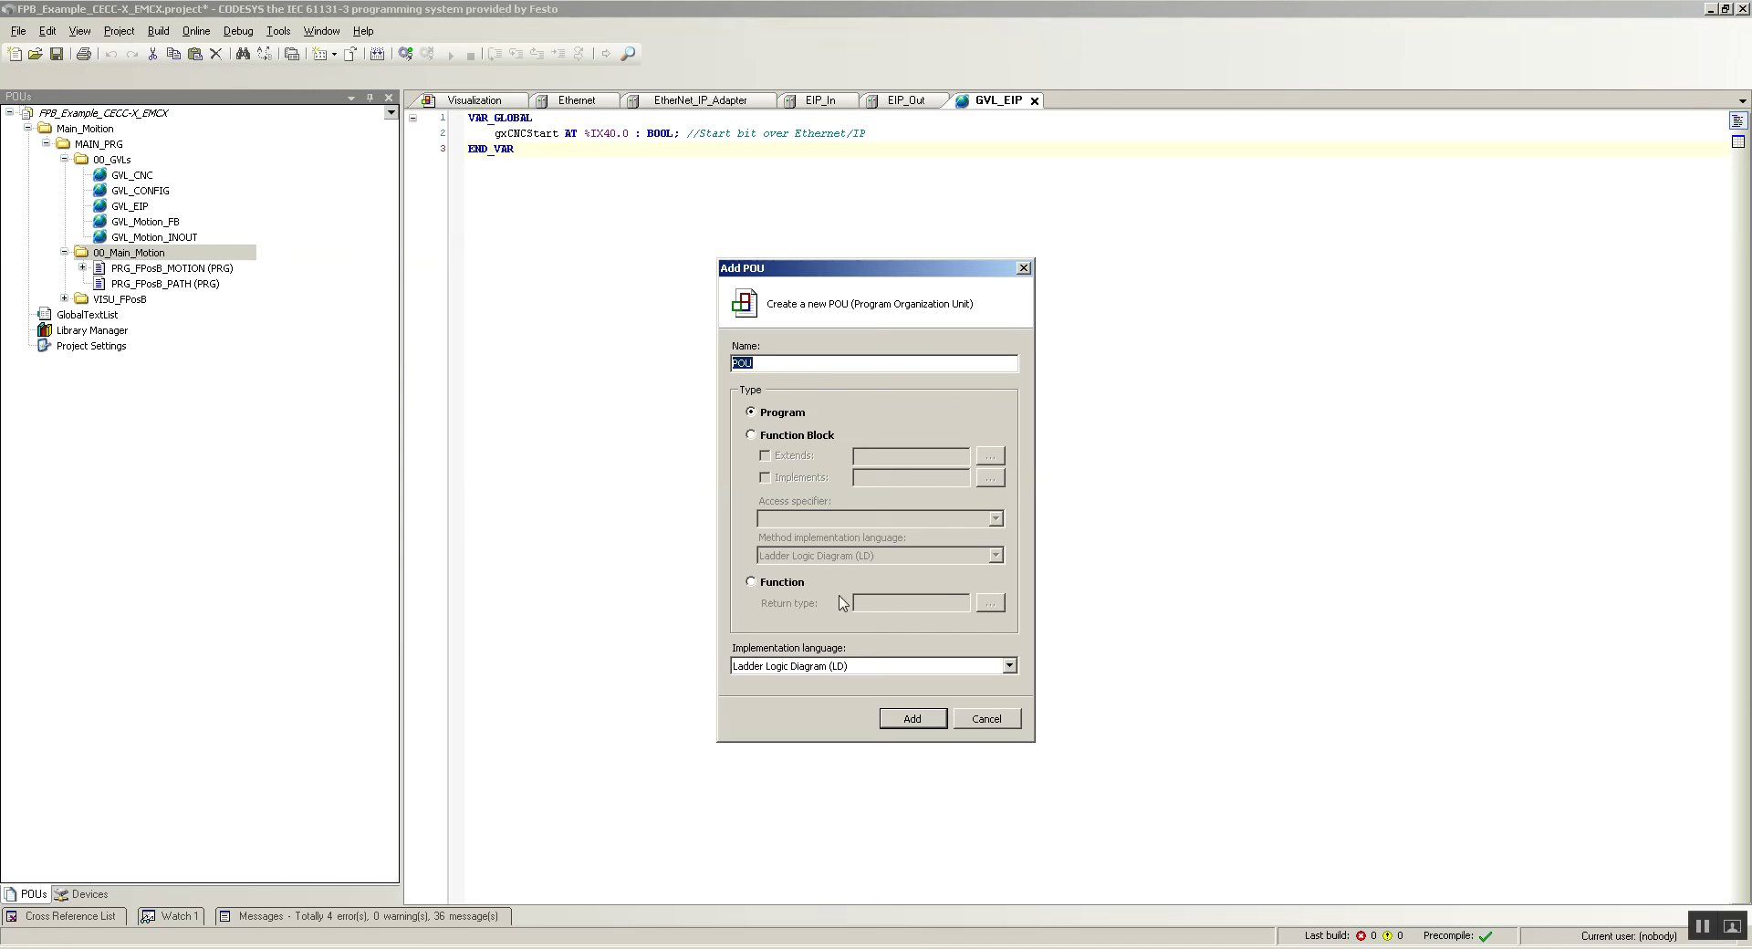
{"action": "type", "text": "EIP"}
{"action": "left_click", "coordinate": [841, 671]}
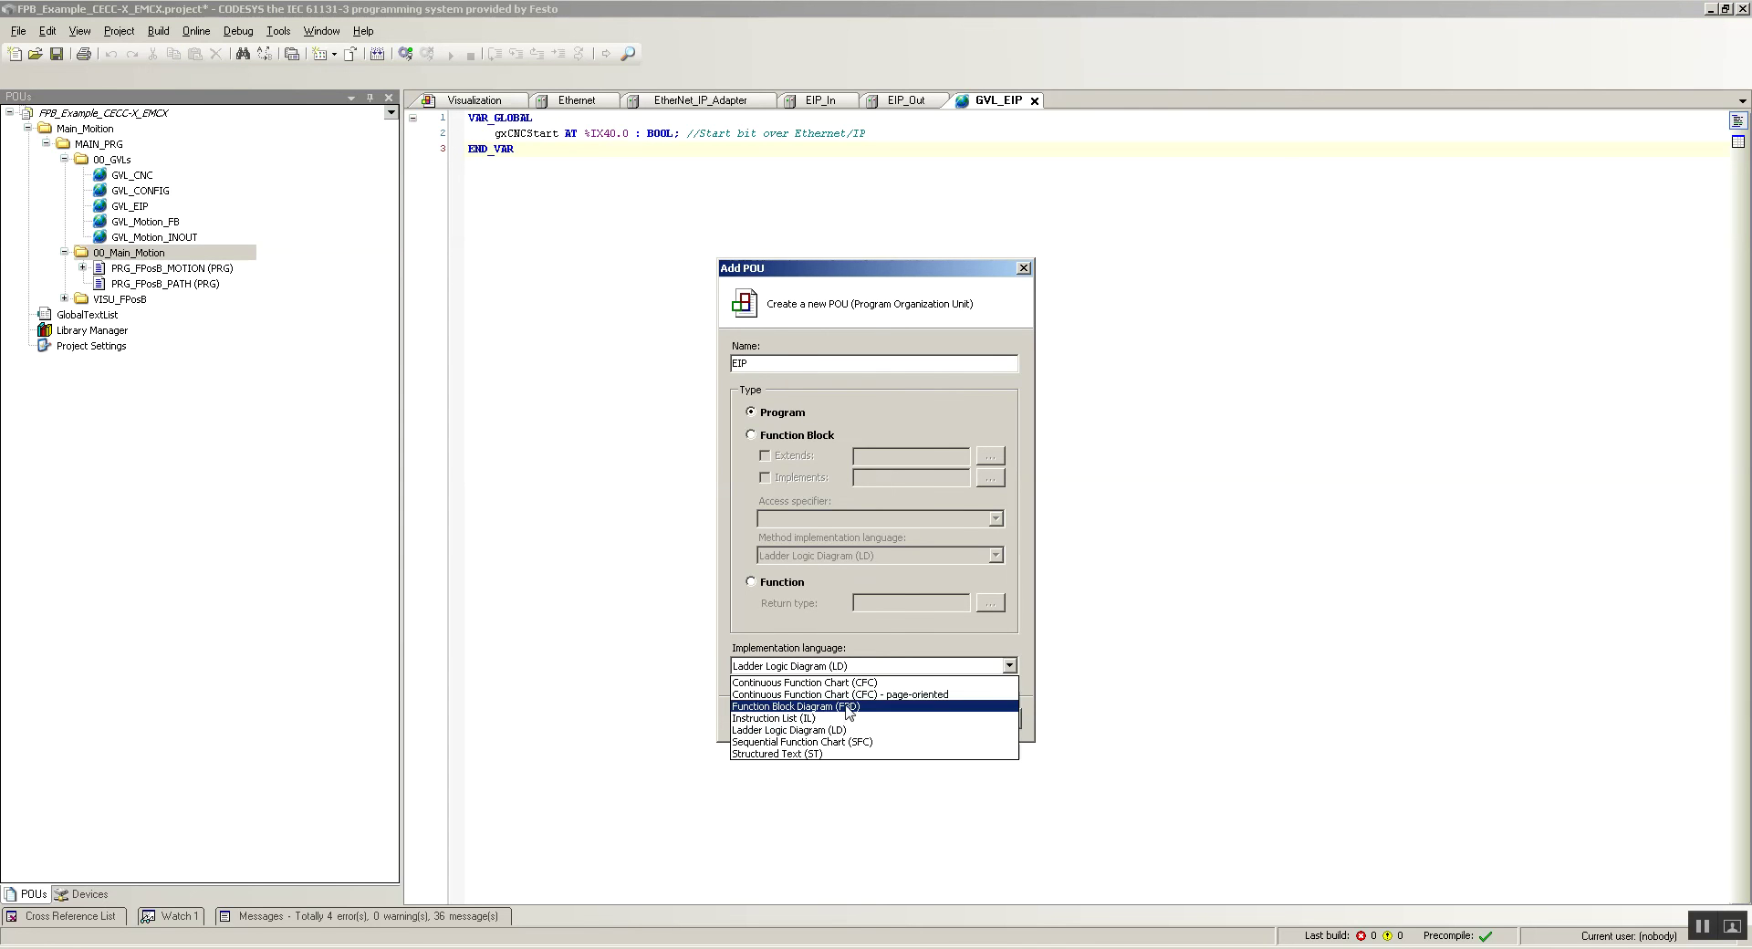
{"action": "left_click", "coordinate": [839, 756]}
{"action": "left_click", "coordinate": [913, 720]}
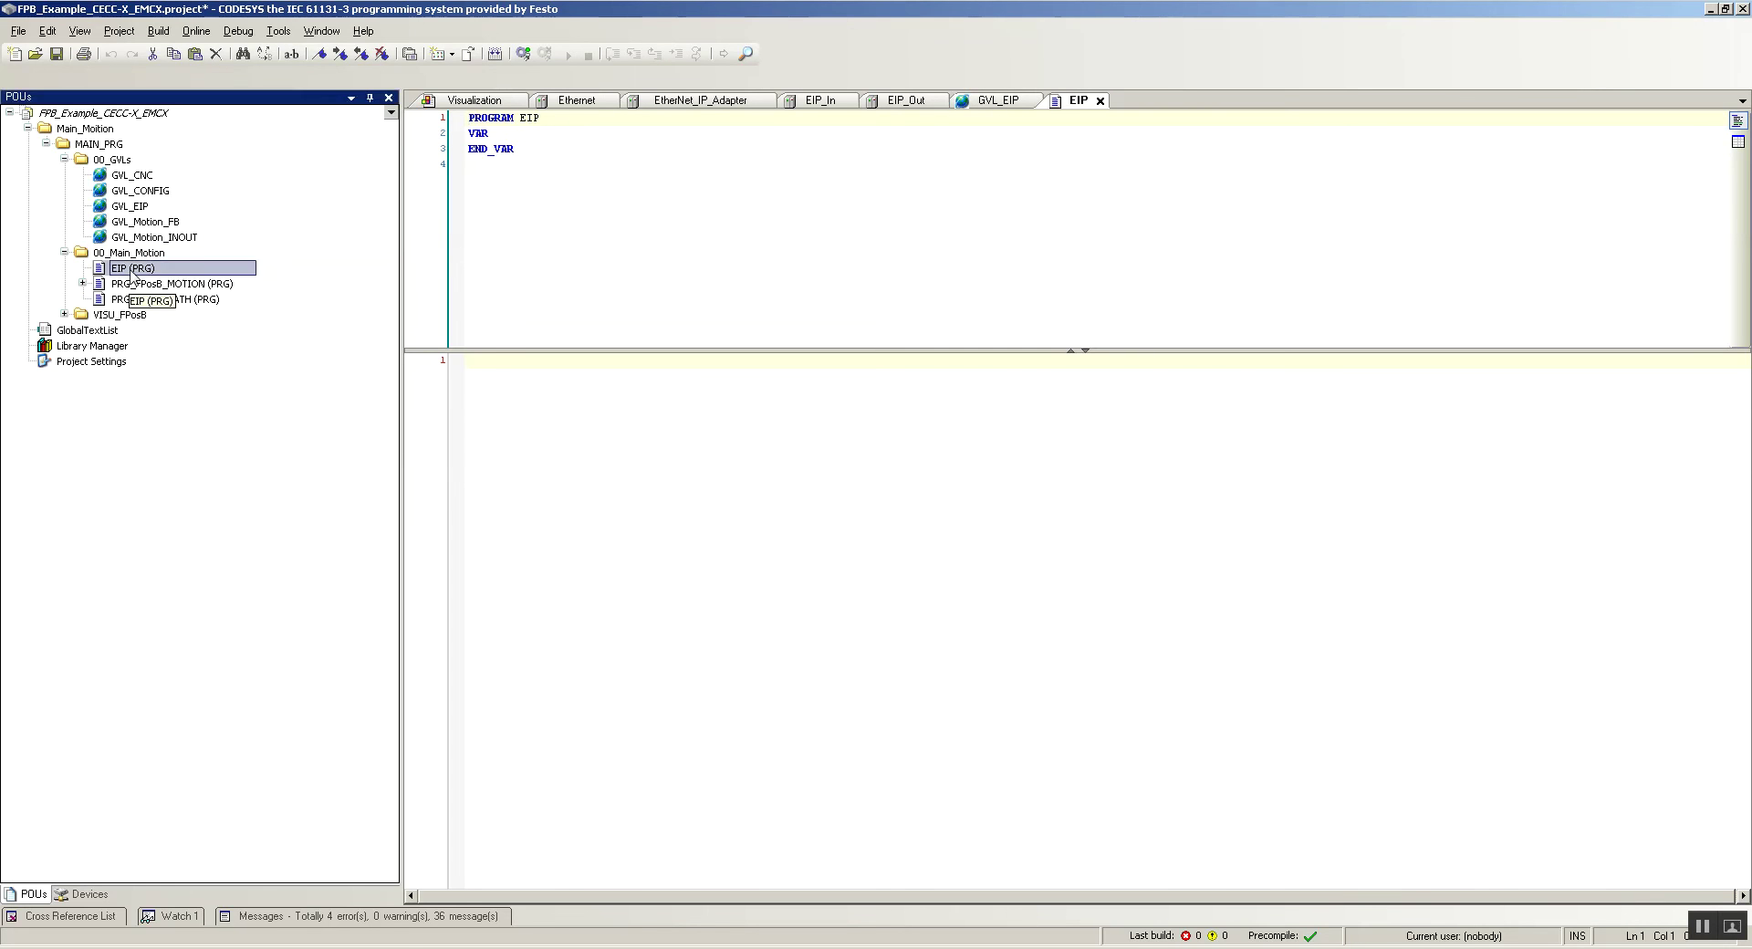
- Add a call to the EIP program in the Task_Motion task of the CECC_X_EMCX application
{"action": "left_click", "coordinate": [73, 896]}
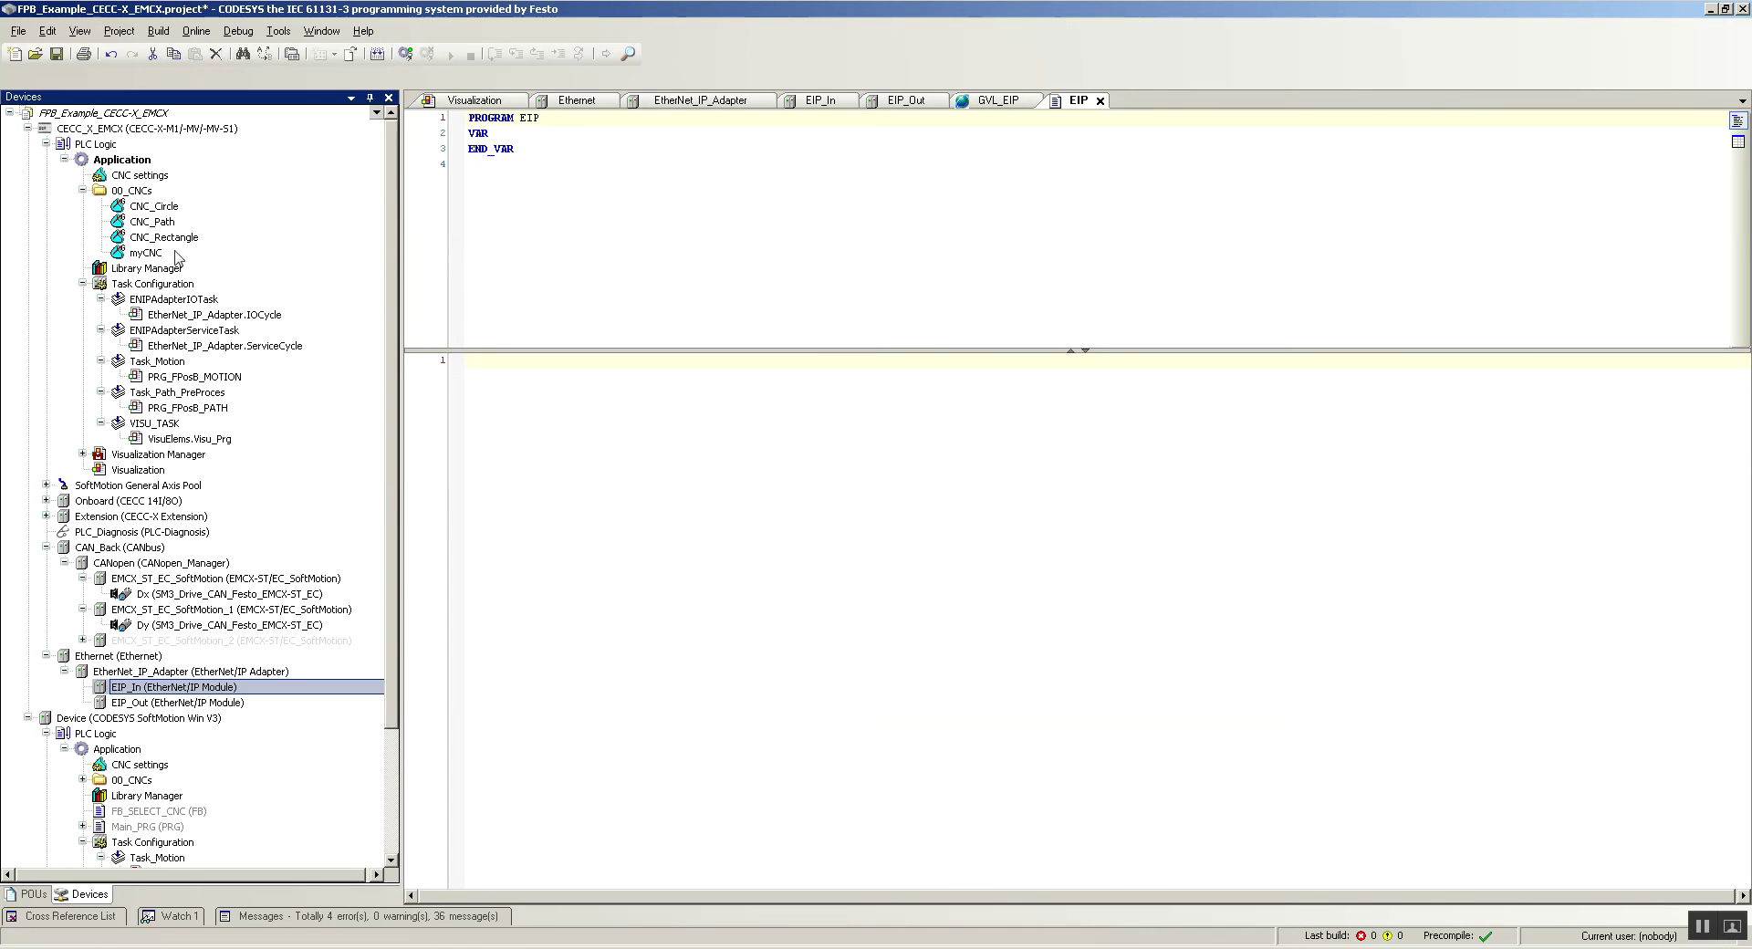
{"action": "double_click", "coordinate": [157, 362]}
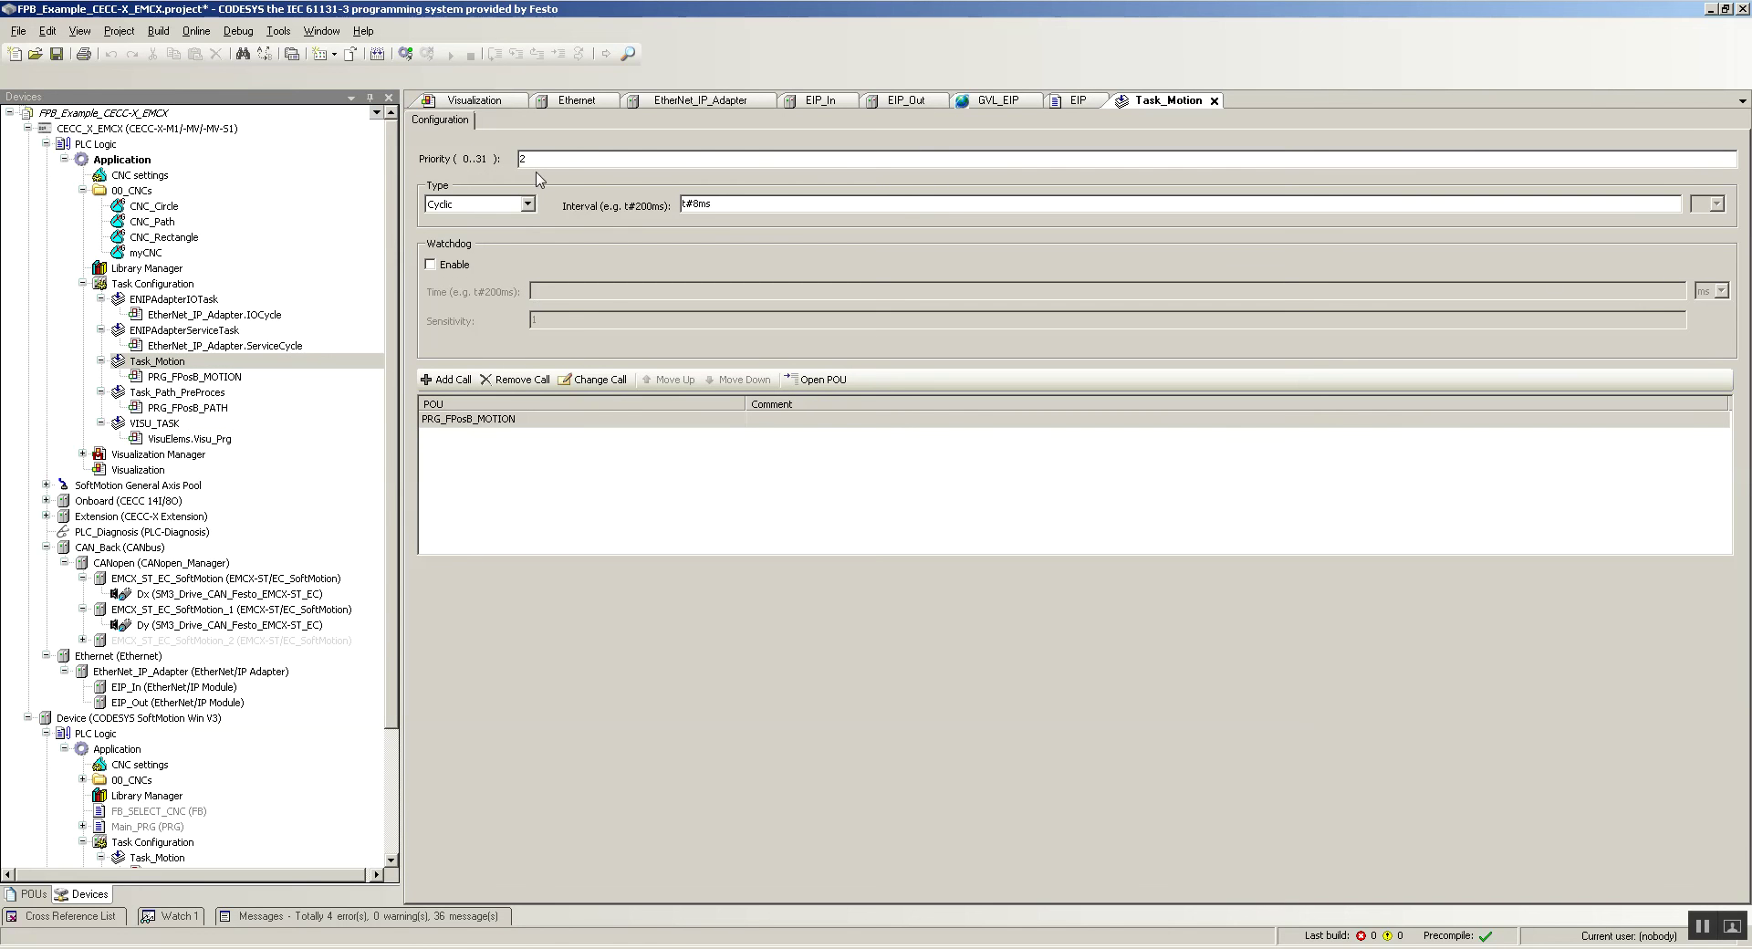
{"action": "left_click", "coordinate": [663, 497]}
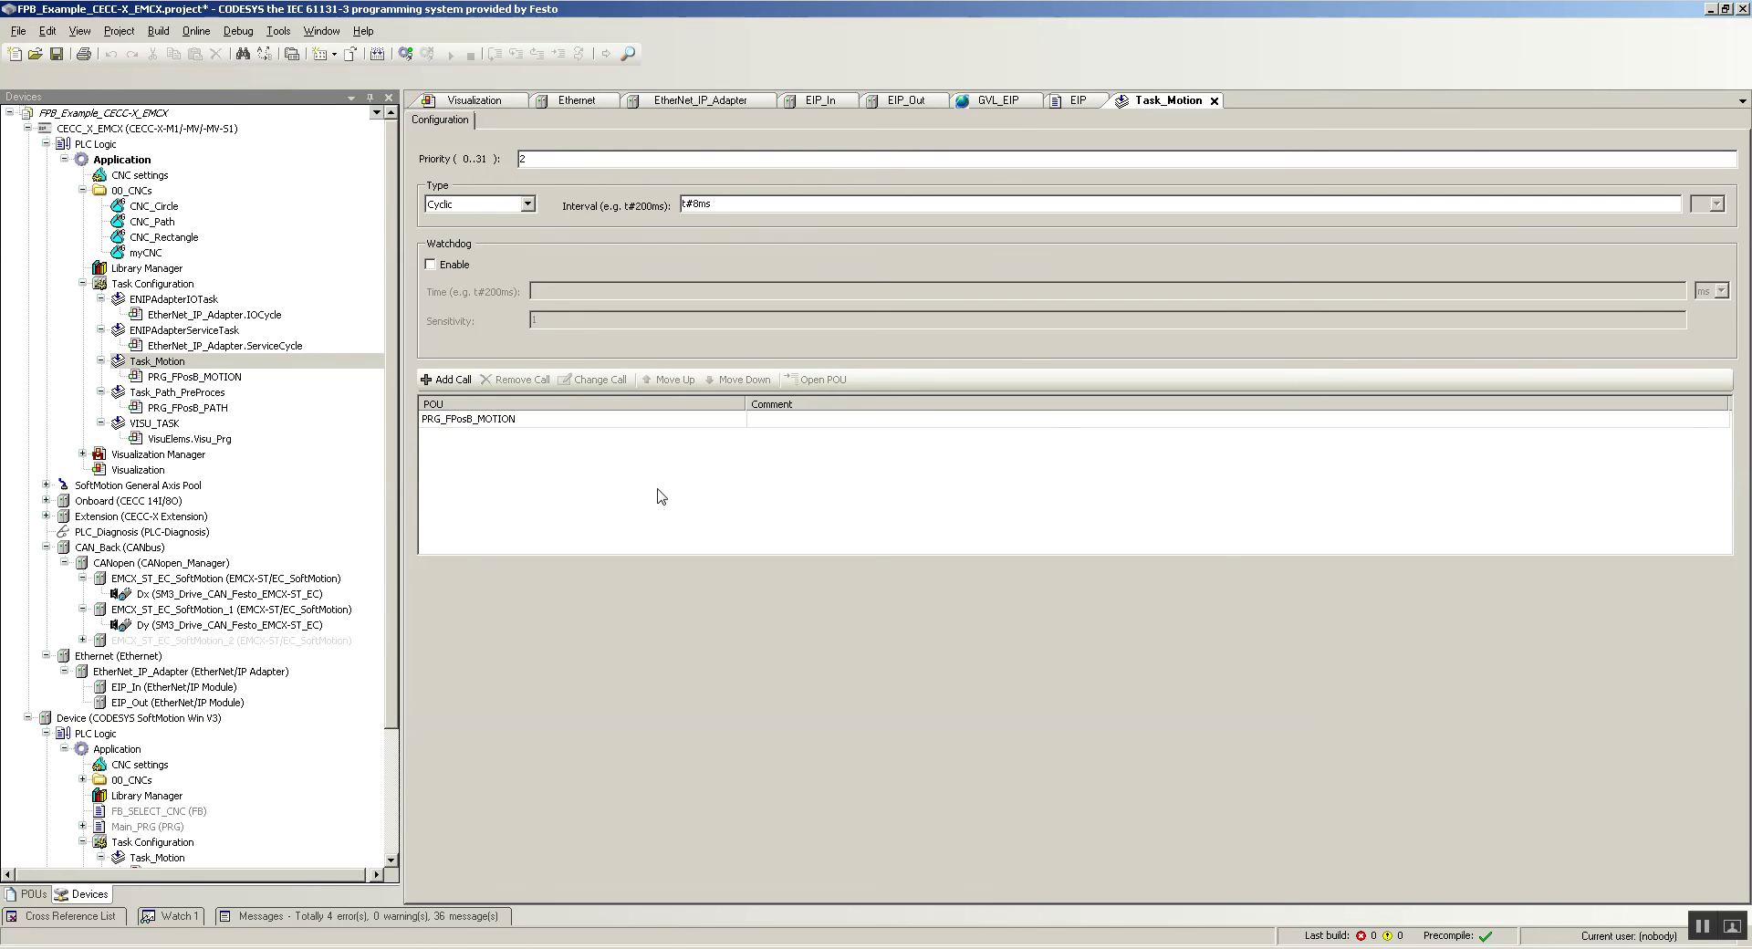
{"action": "left_click", "coordinate": [451, 380]}
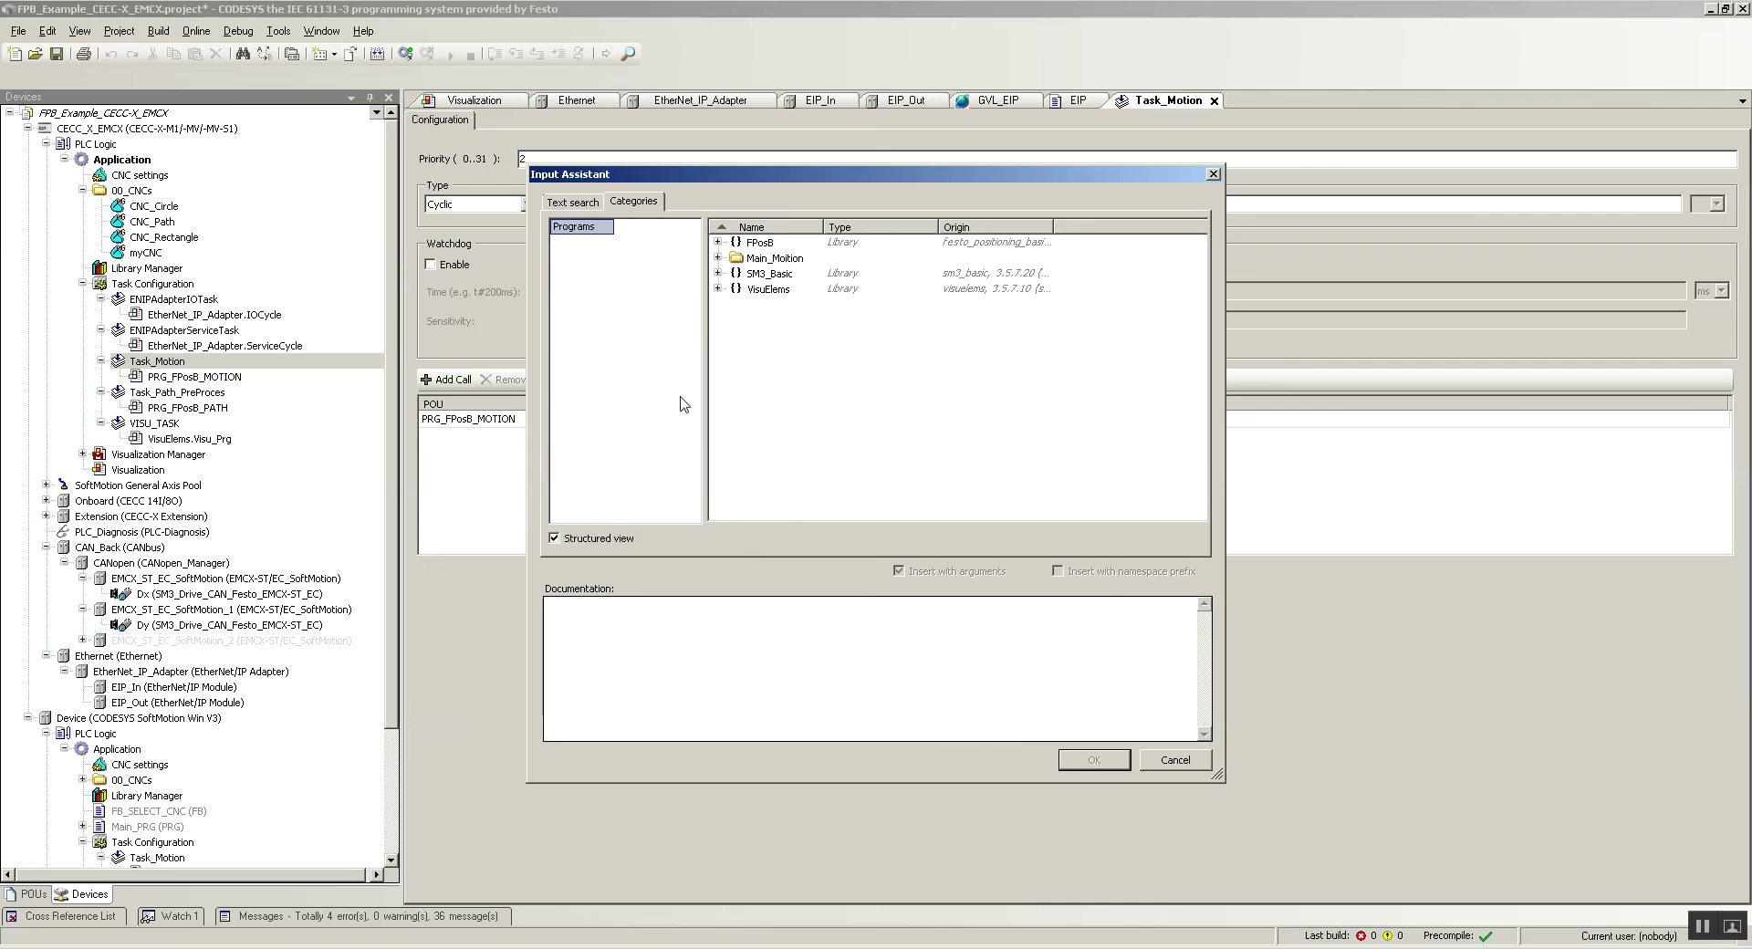
{"action": "left_click", "coordinate": [717, 243]}
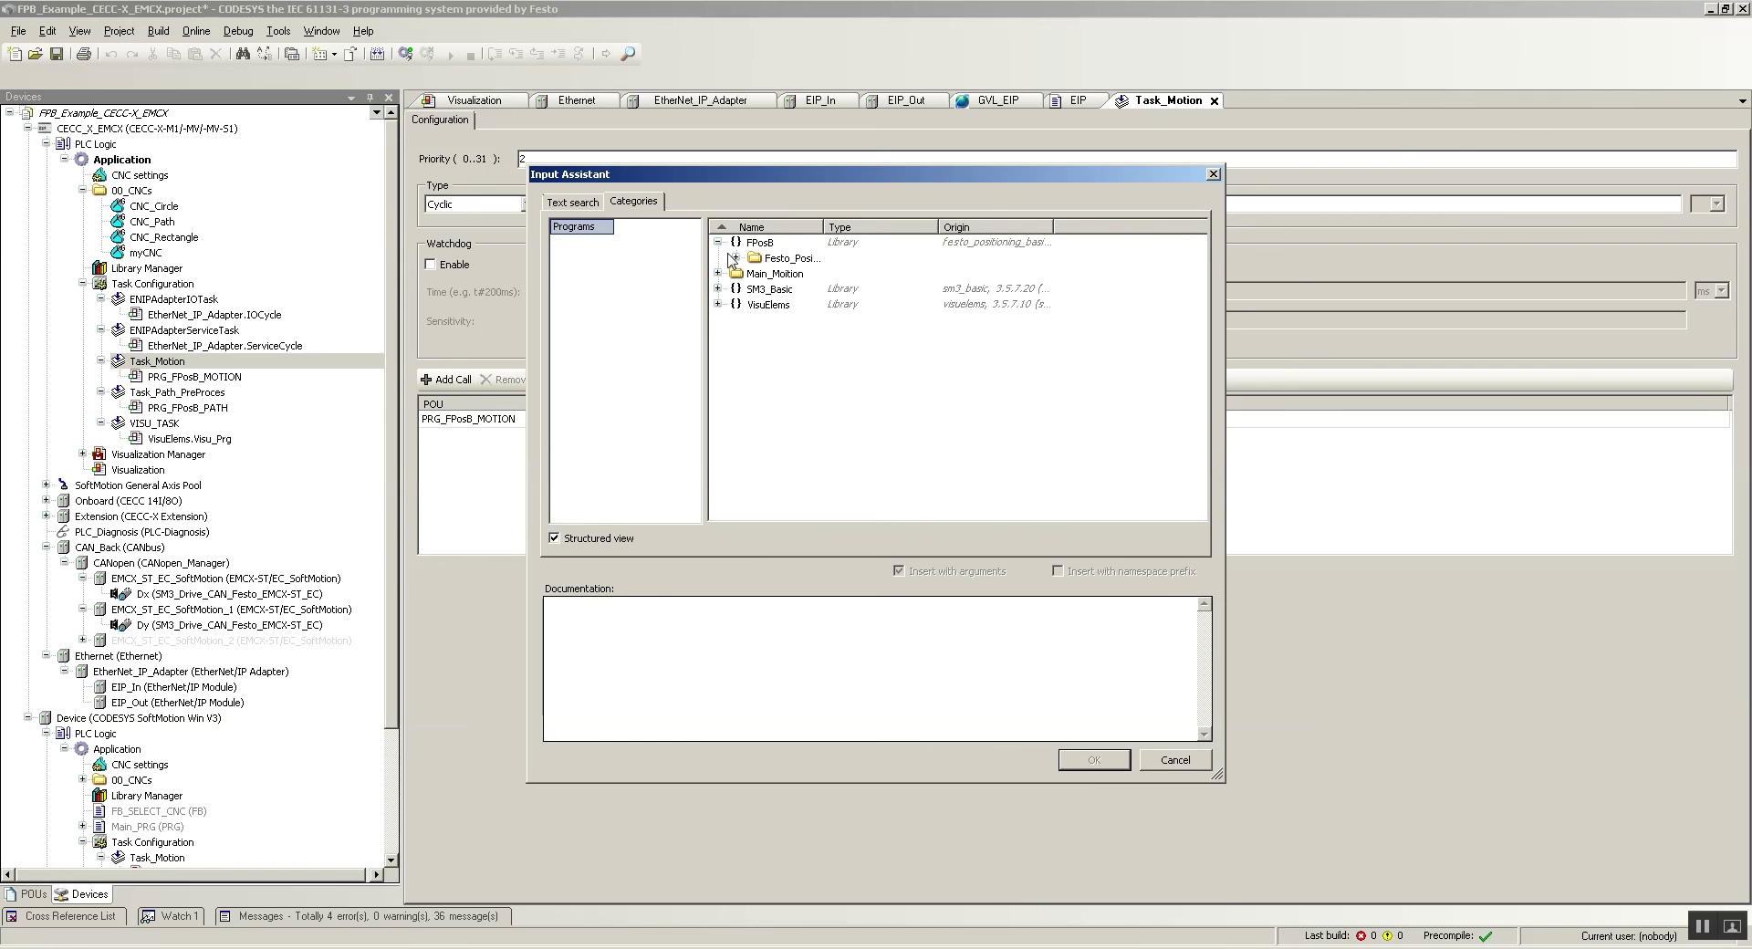
{"action": "left_click", "coordinate": [718, 243]}
{"action": "left_click", "coordinate": [717, 258]}
{"action": "left_click", "coordinate": [736, 274]}
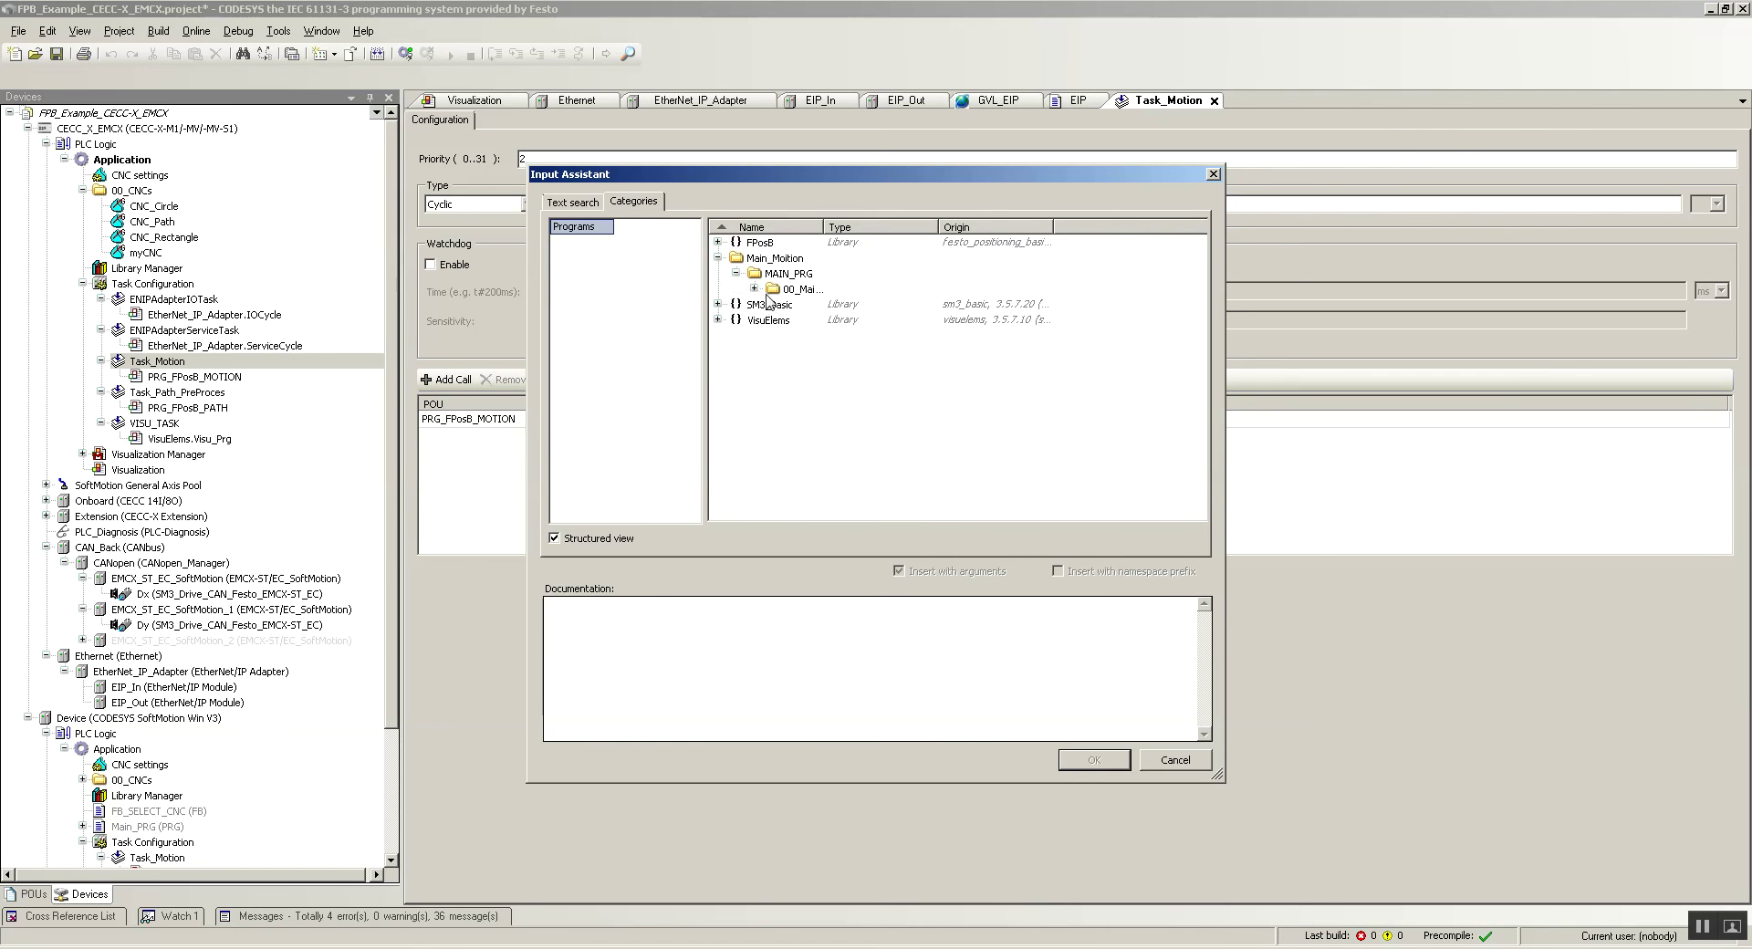
{"action": "left_click", "coordinate": [754, 288]}
{"action": "left_click_drag", "start_coordinate": [824, 226], "coordinate": [892, 226]}
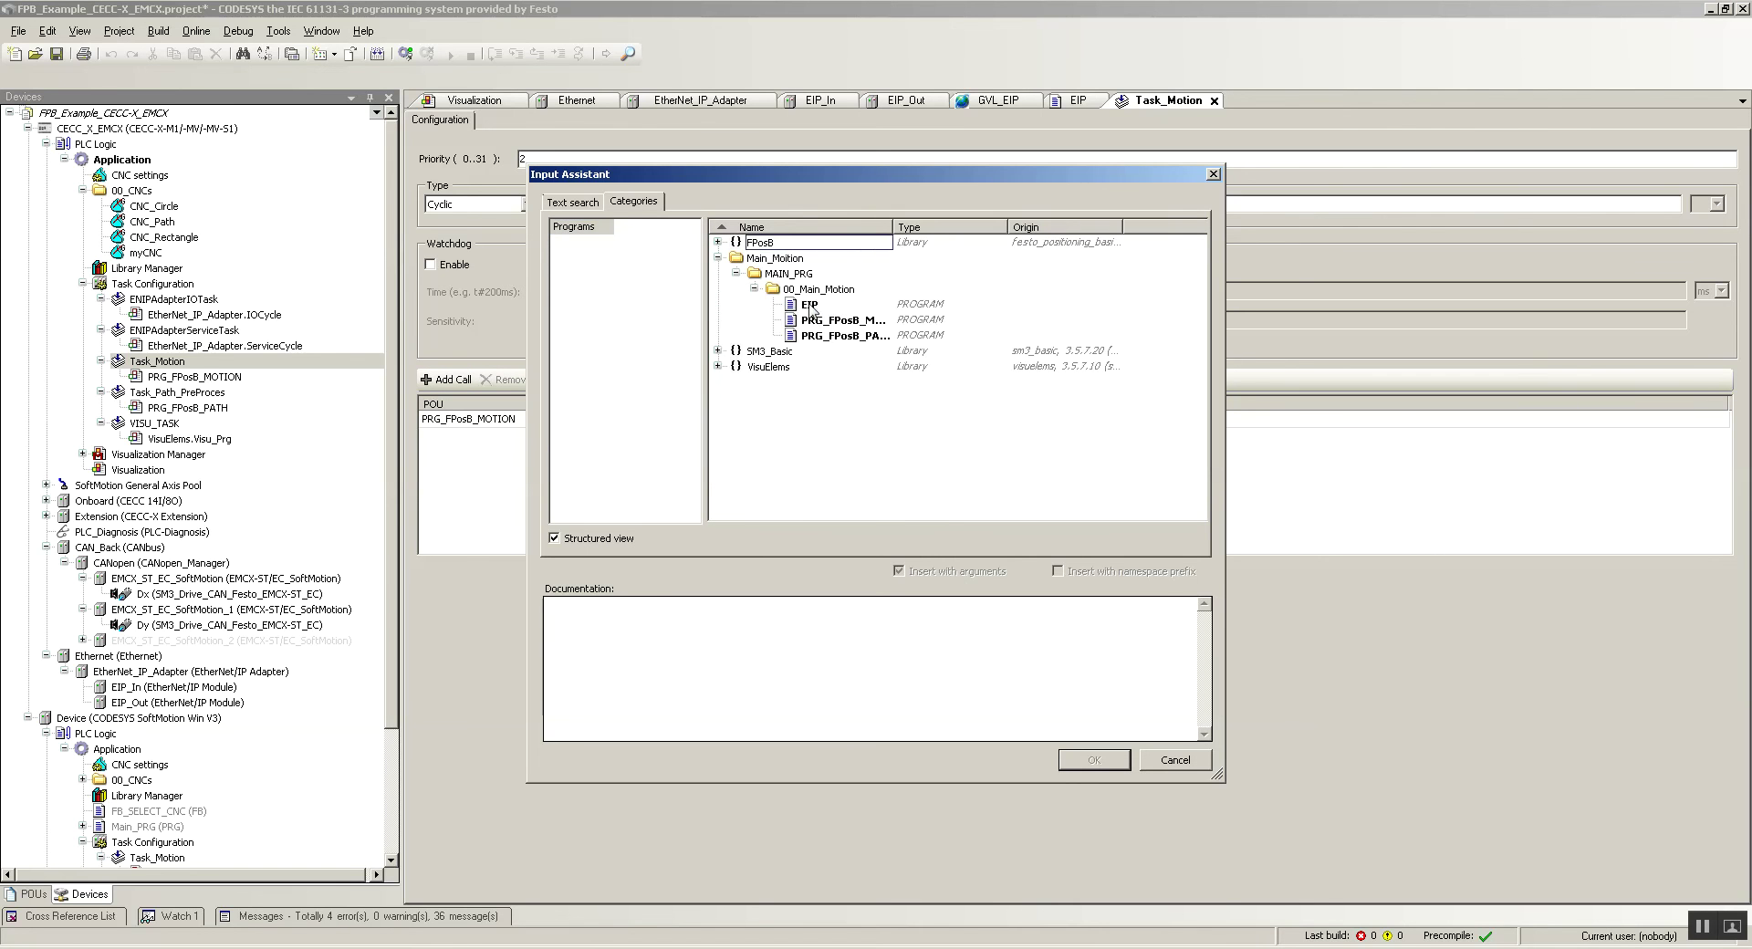
{"action": "double_click", "coordinate": [810, 307]}
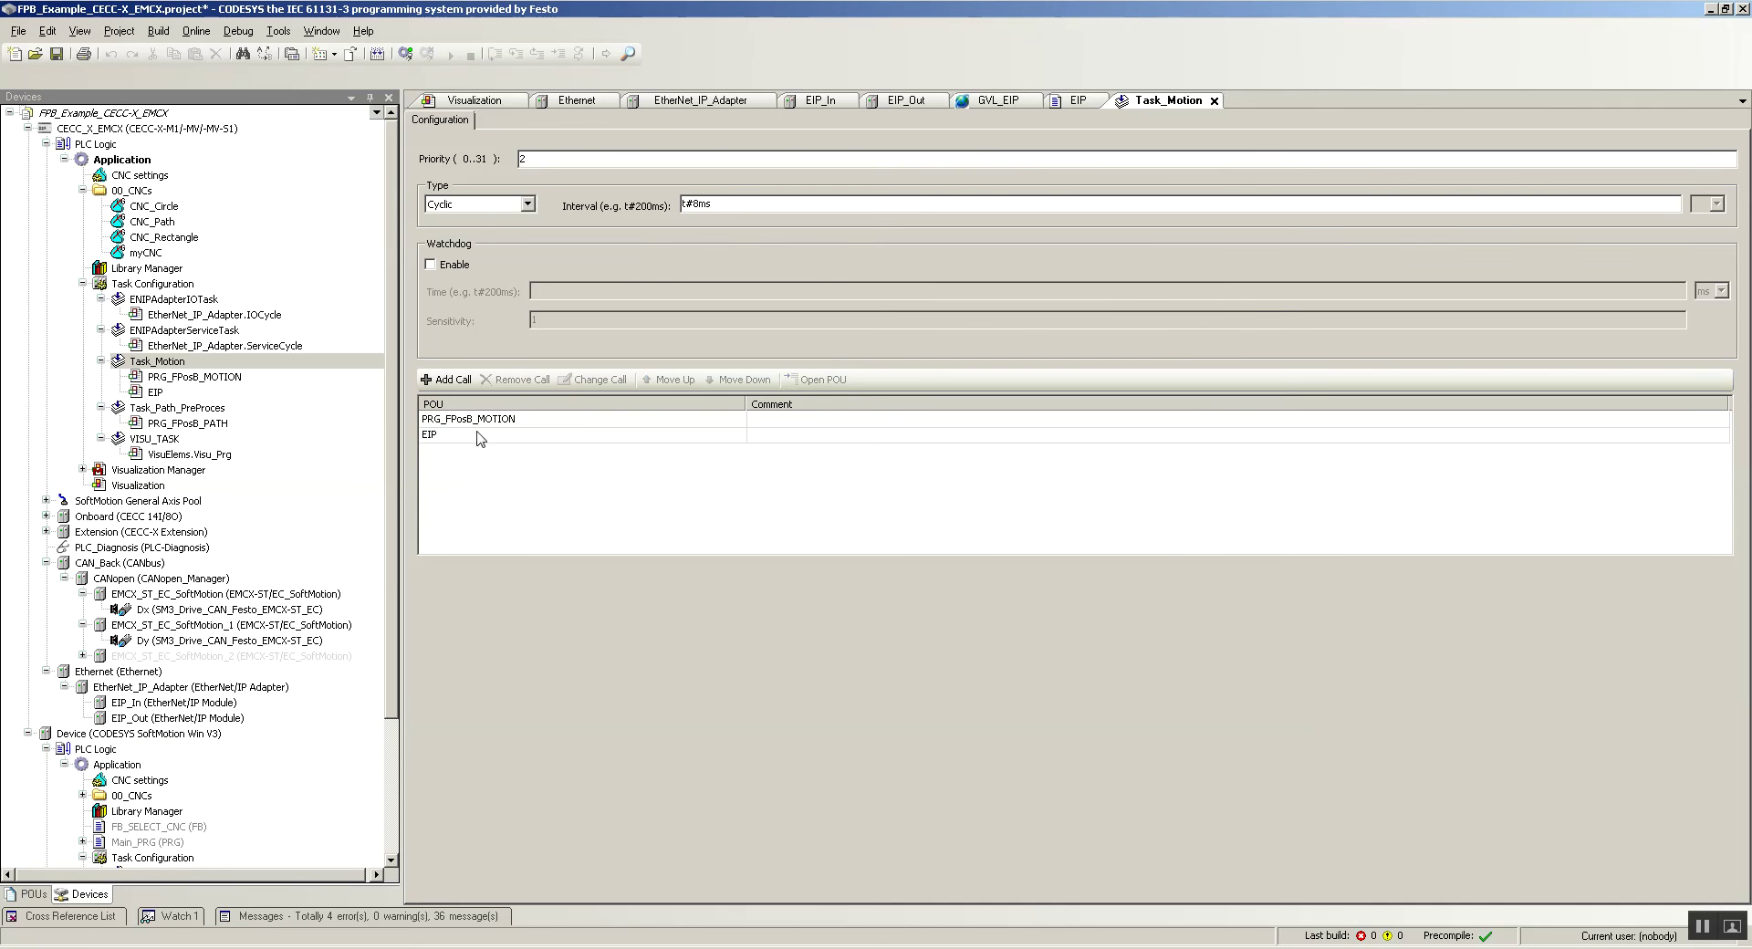
- Open the EIP program, check the gxCNCStart declaration in GVL_EIP and return to the EIP program
{"action": "left_click", "coordinate": [35, 894]}
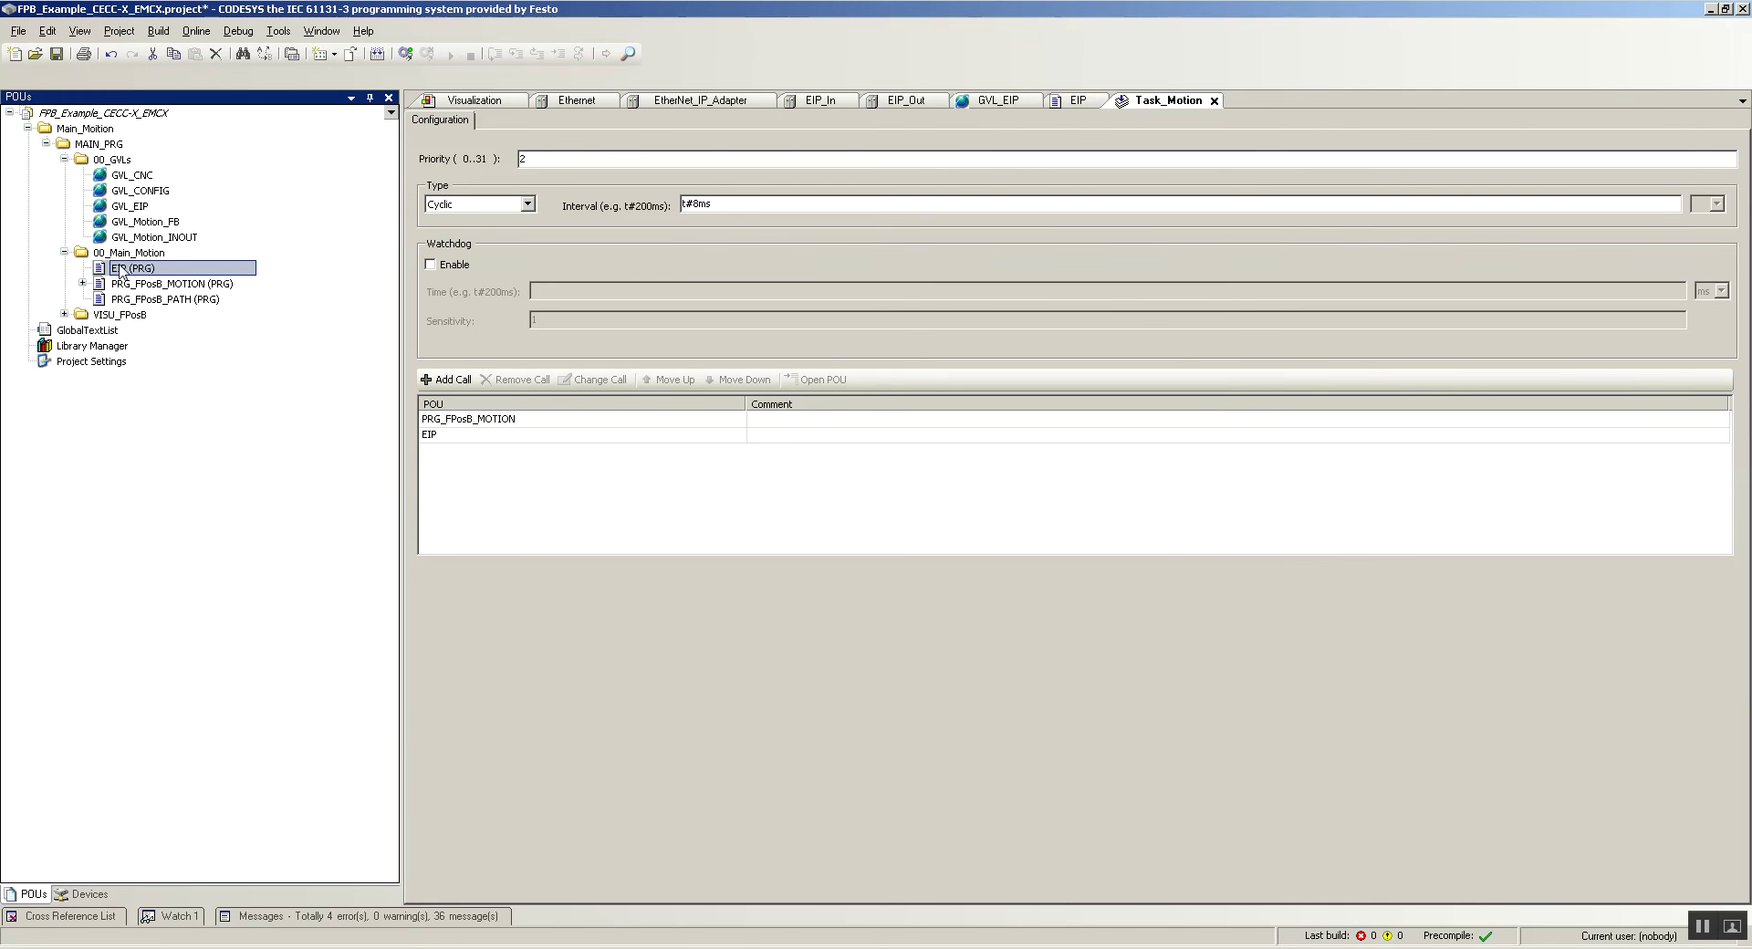
{"action": "double_click", "coordinate": [119, 269]}
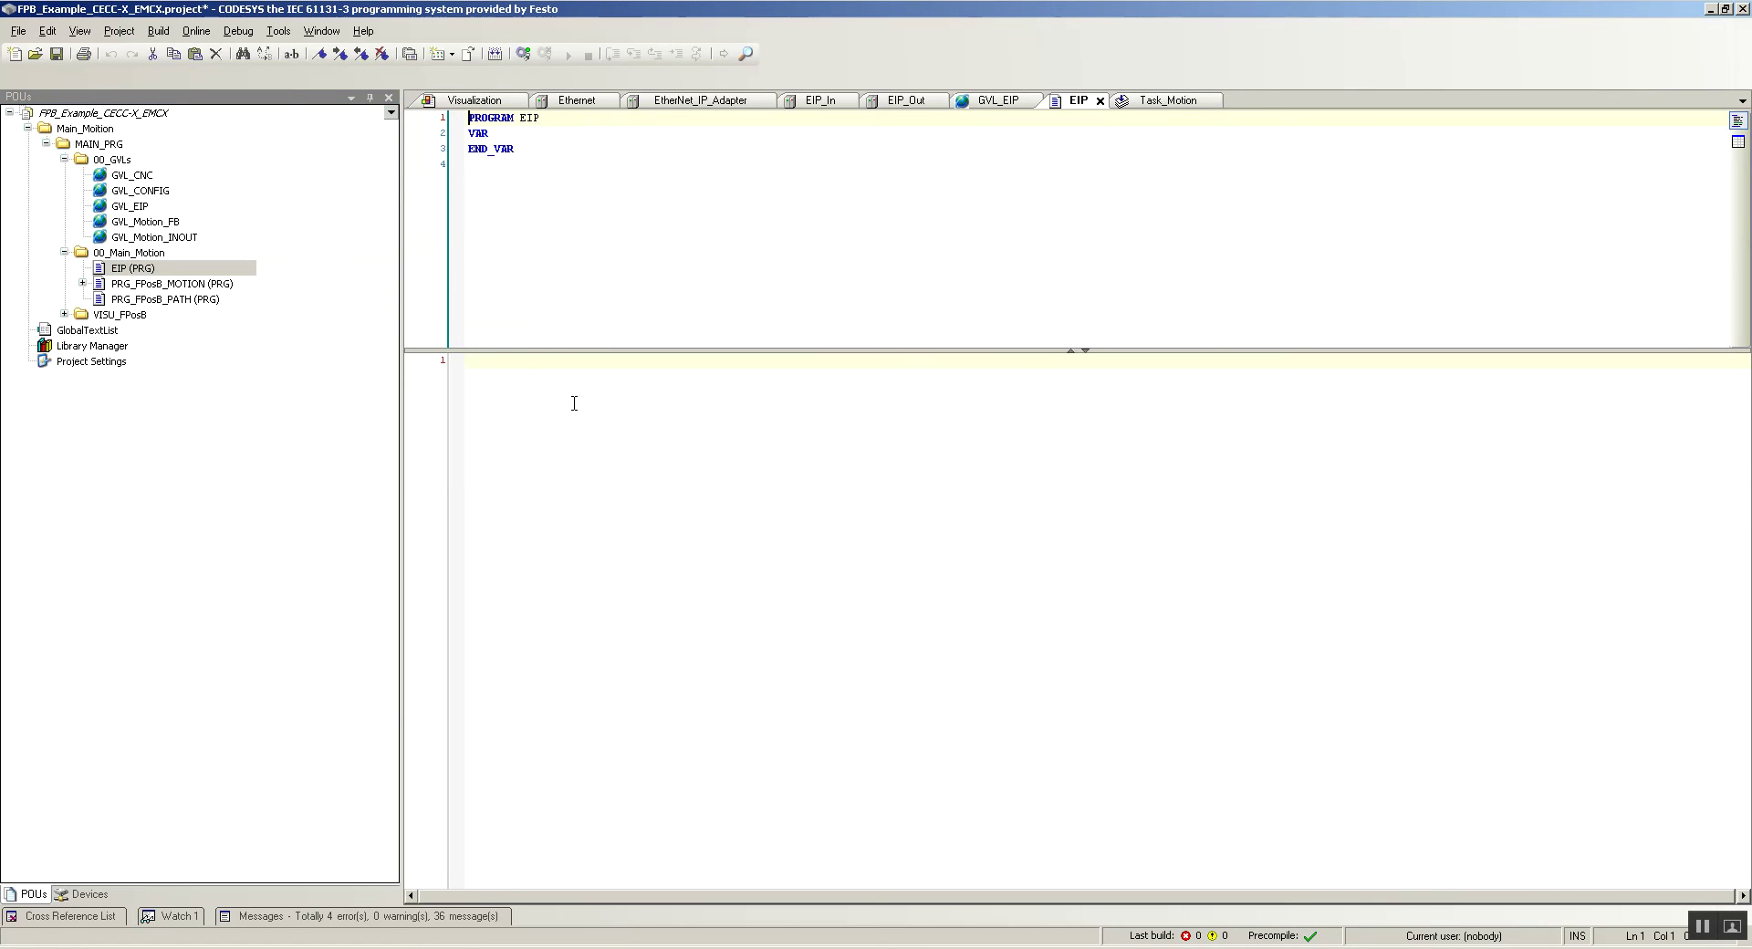
{"action": "left_click", "coordinate": [574, 403]}
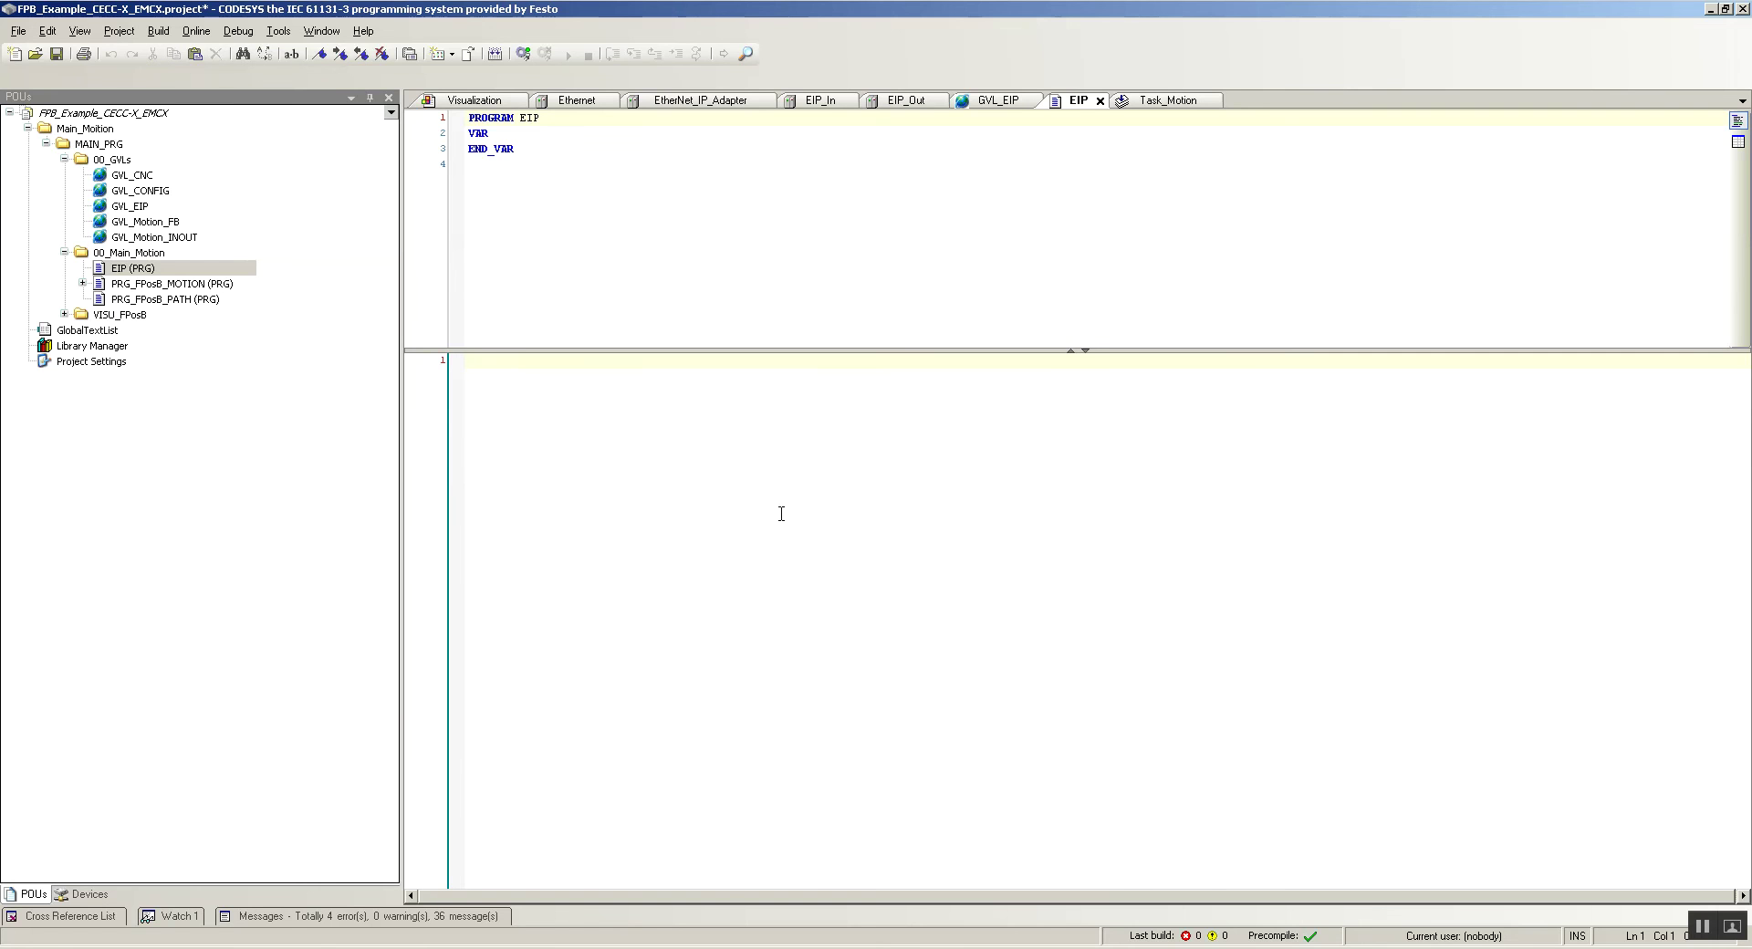
{"action": "double_click", "coordinate": [120, 211]}
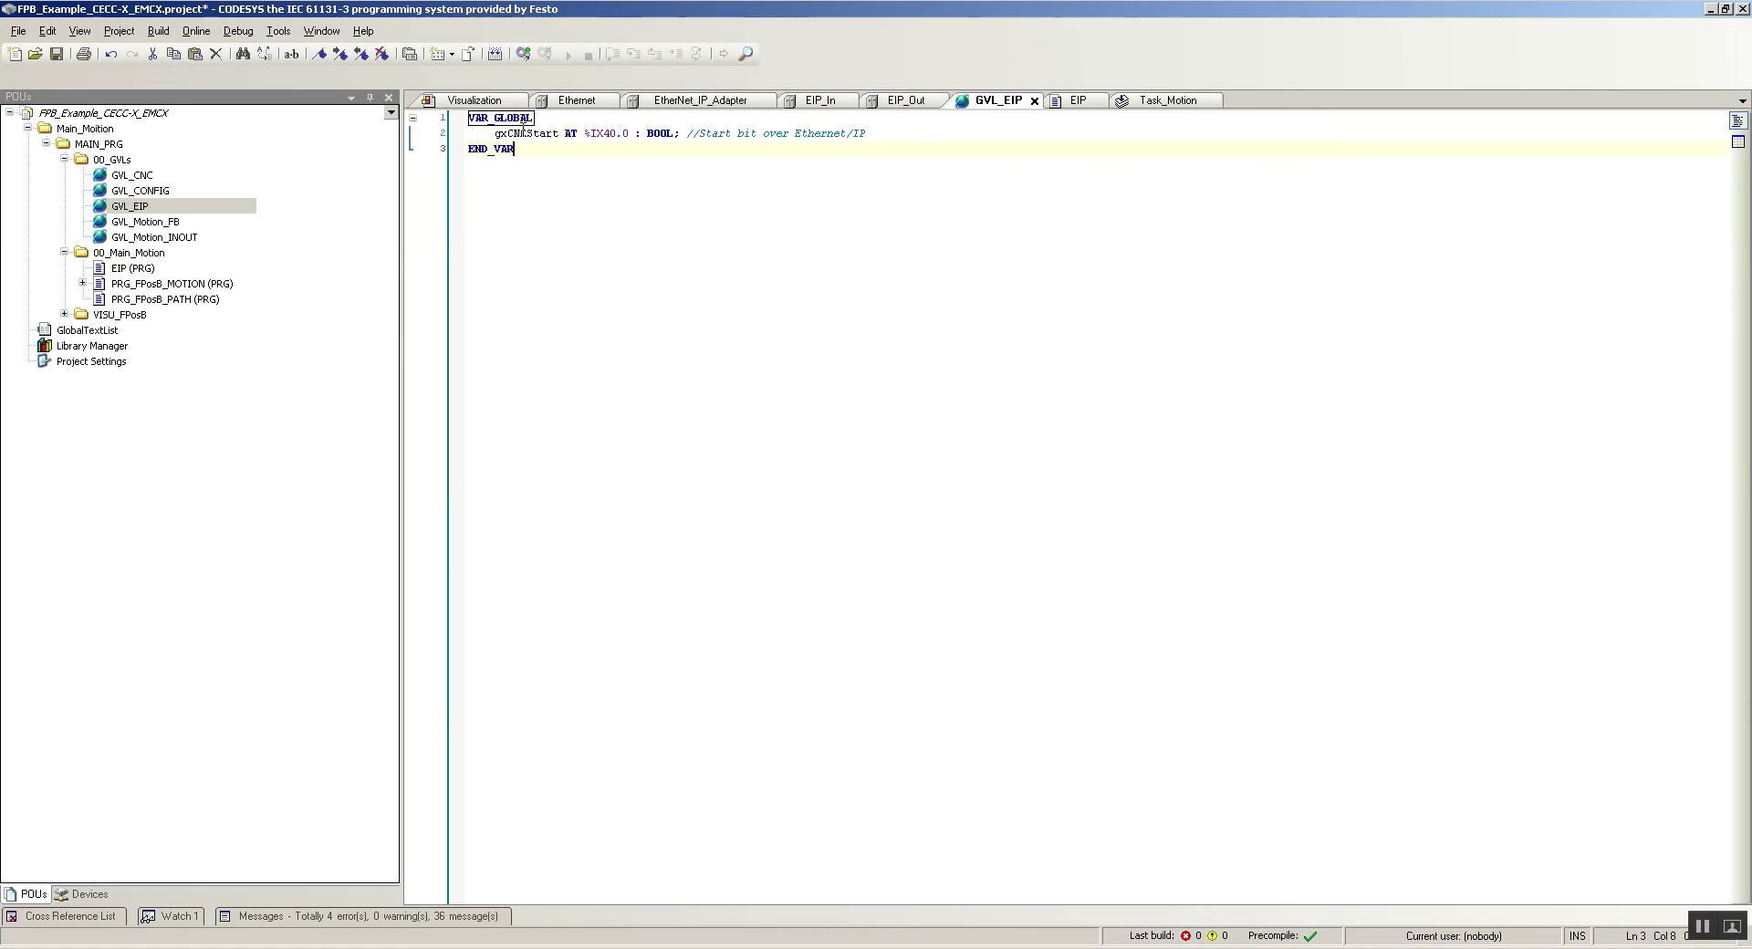
{"action": "double_click", "coordinate": [130, 268]}
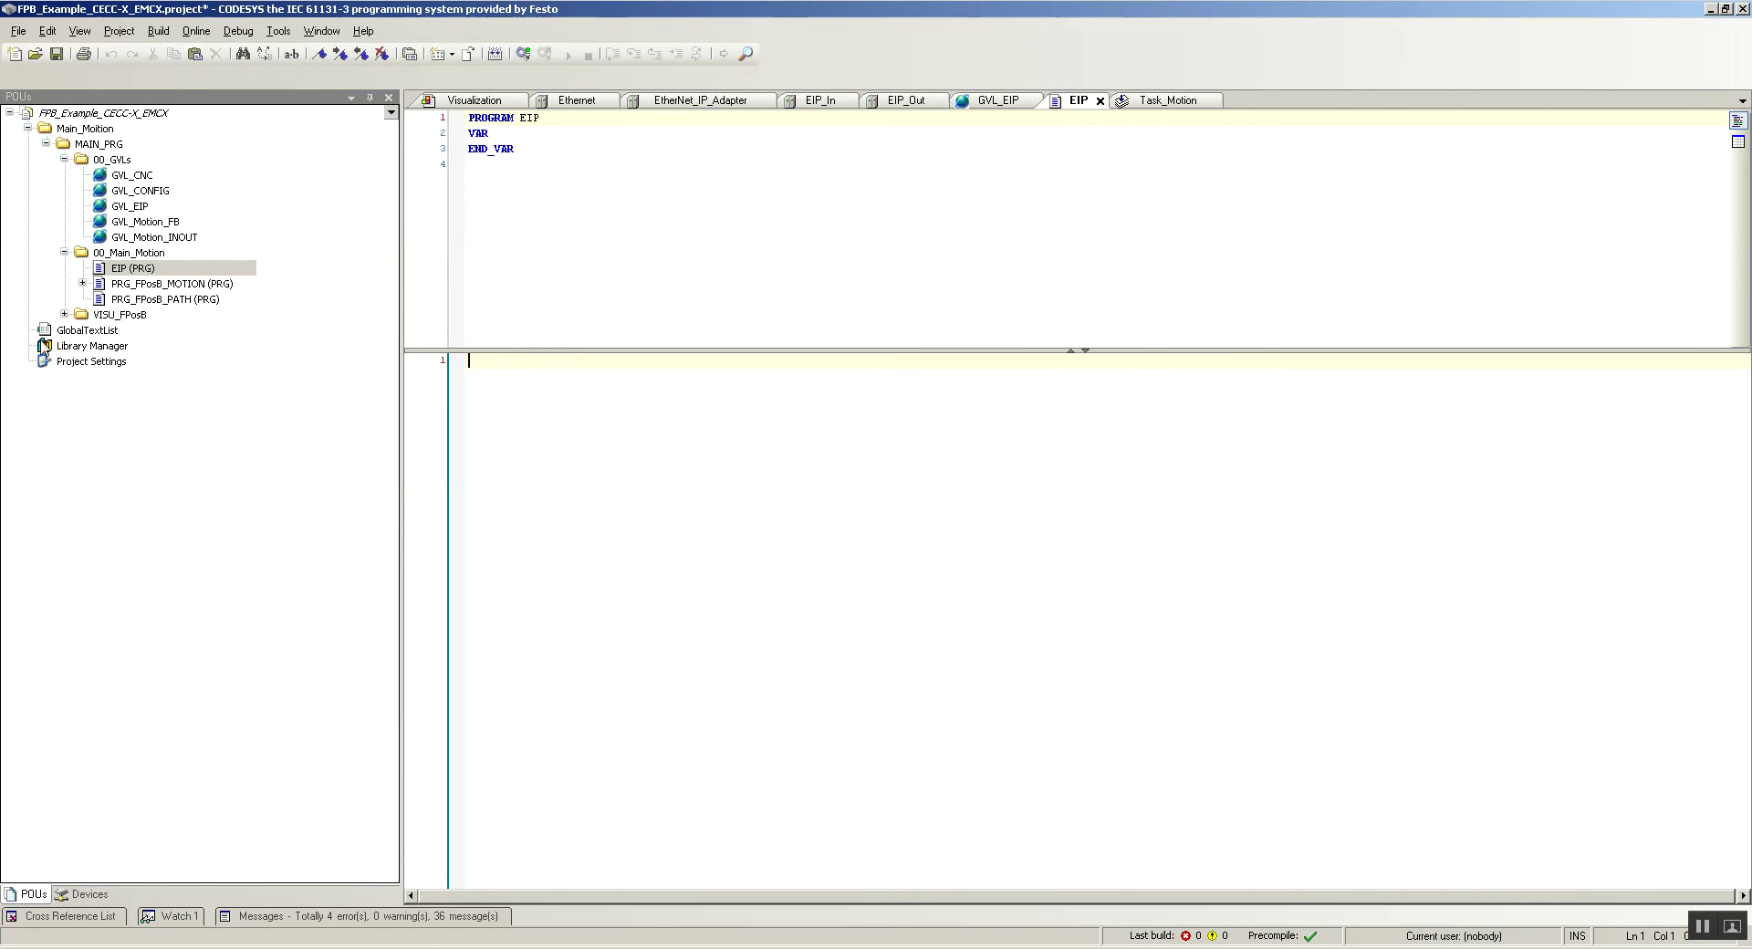
- Open the Festo_Positioning_Basic_3 PDF from the library's 01_Documentations folder in the Library Manager
{"action": "left_click", "coordinate": [61, 348]}
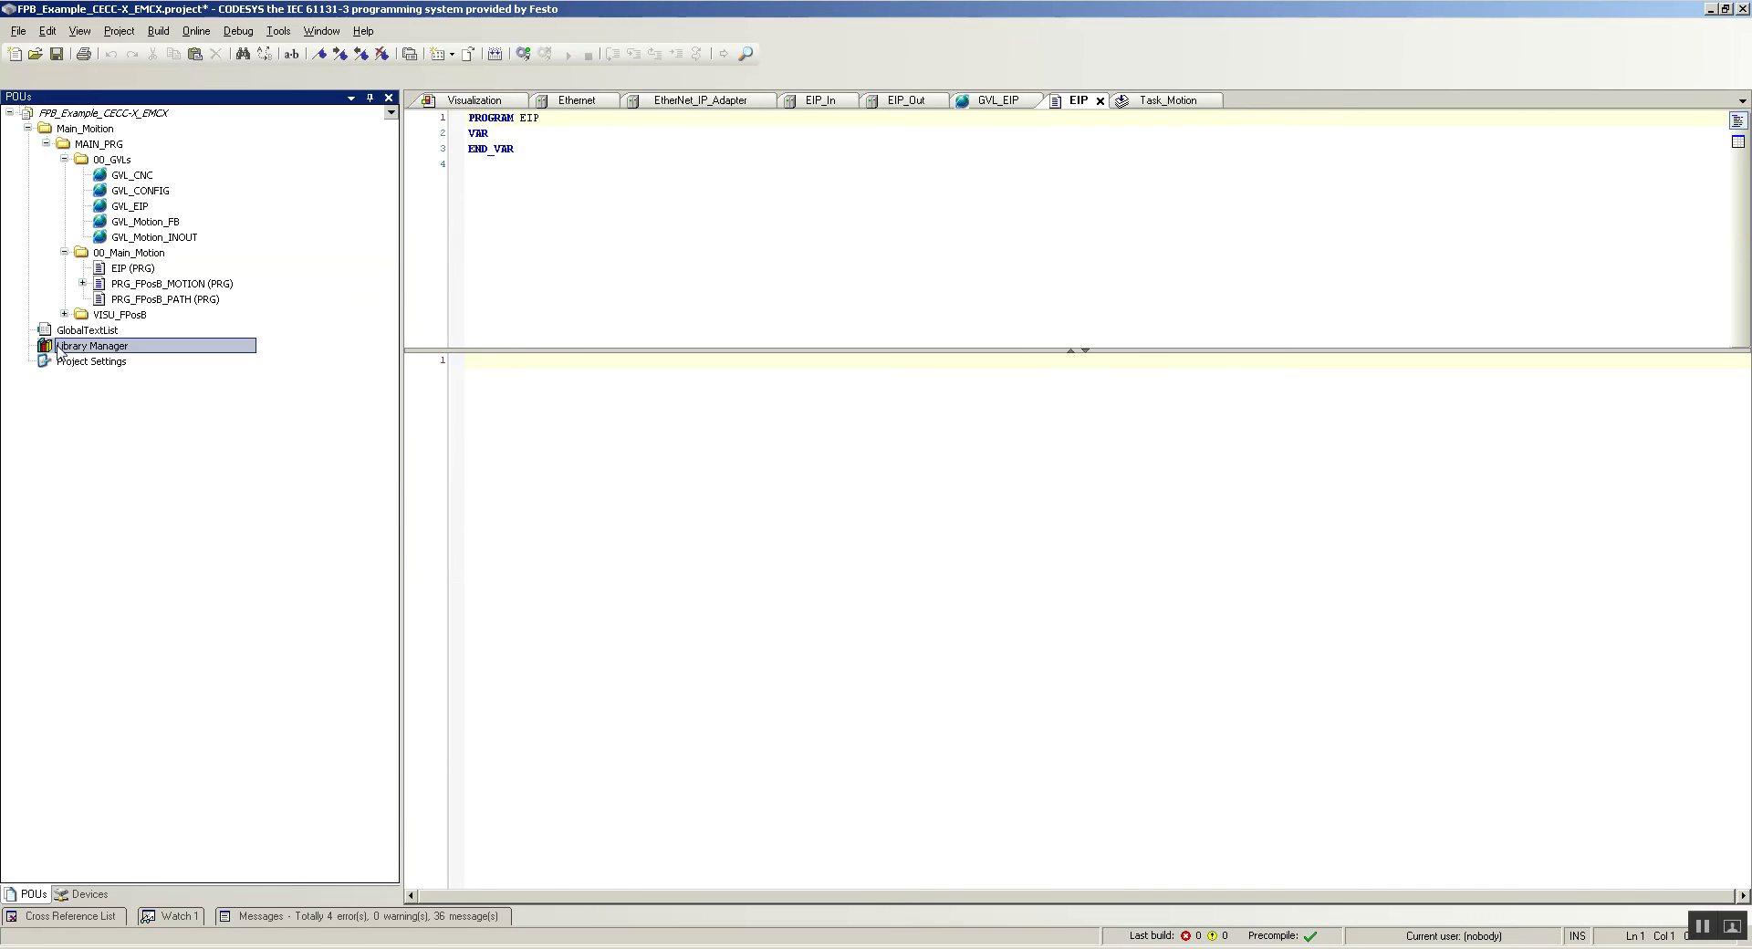
{"action": "double_click", "coordinate": [60, 348]}
{"action": "left_click", "coordinate": [507, 222]}
{"action": "scroll", "coordinate": [511, 228], "scroll_direction": "down", "scroll_amount": 3}
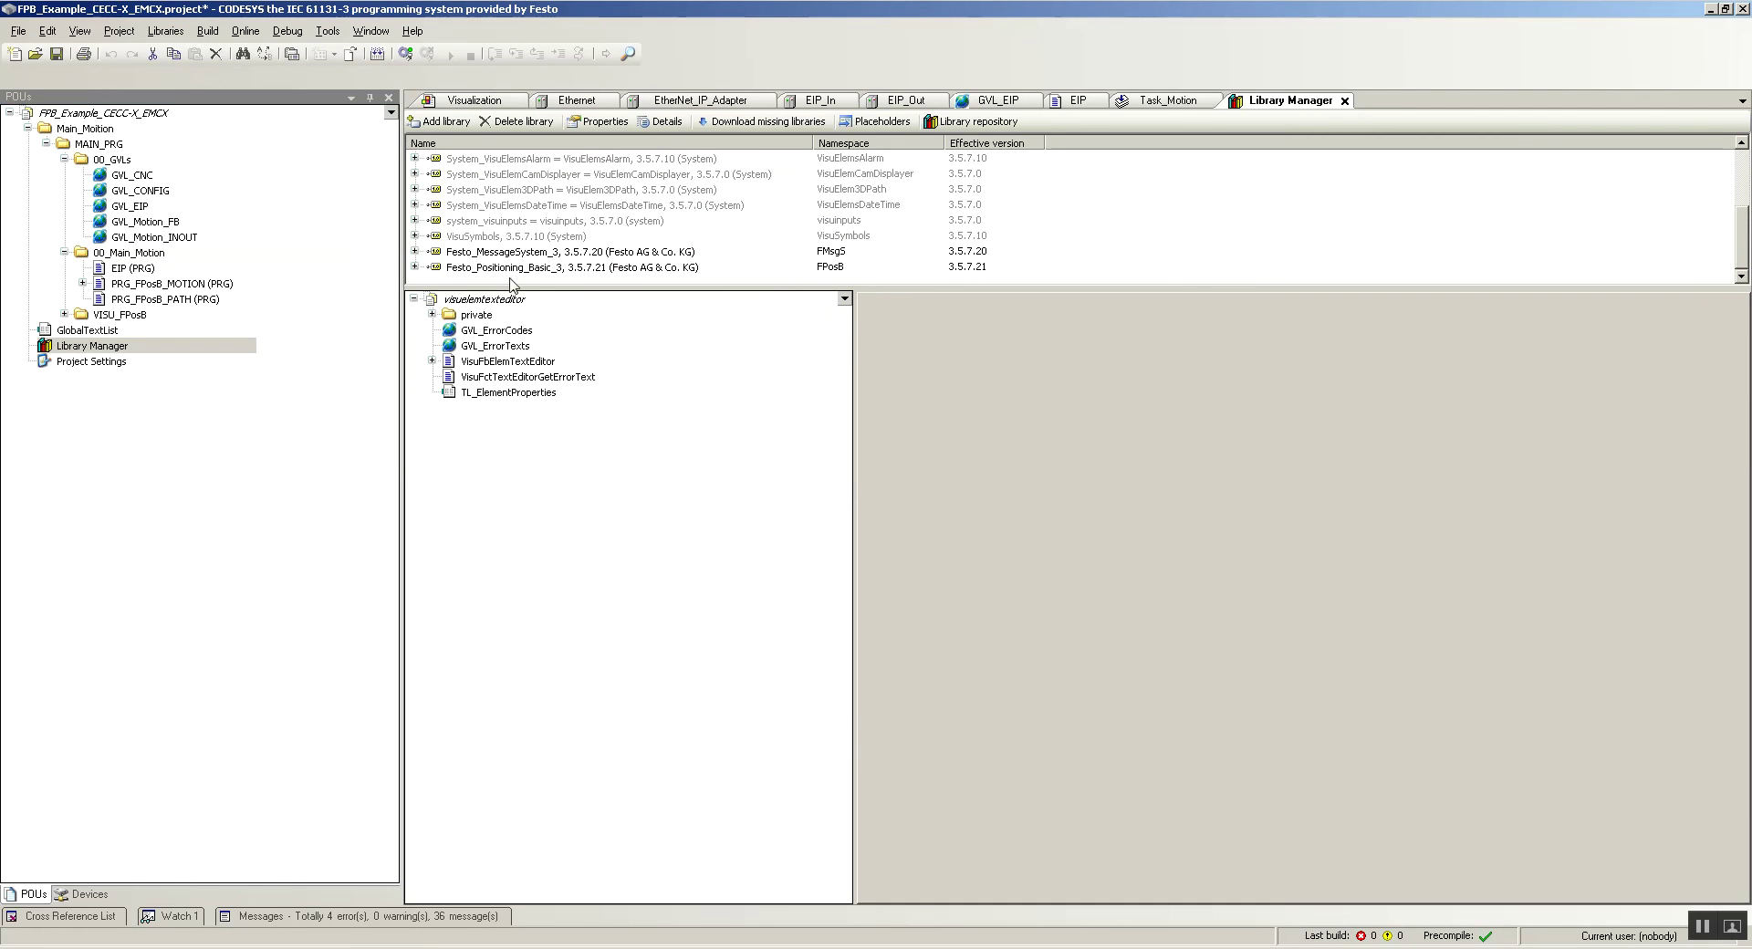
{"action": "left_click", "coordinate": [513, 267]}
{"action": "left_click", "coordinate": [433, 315]}
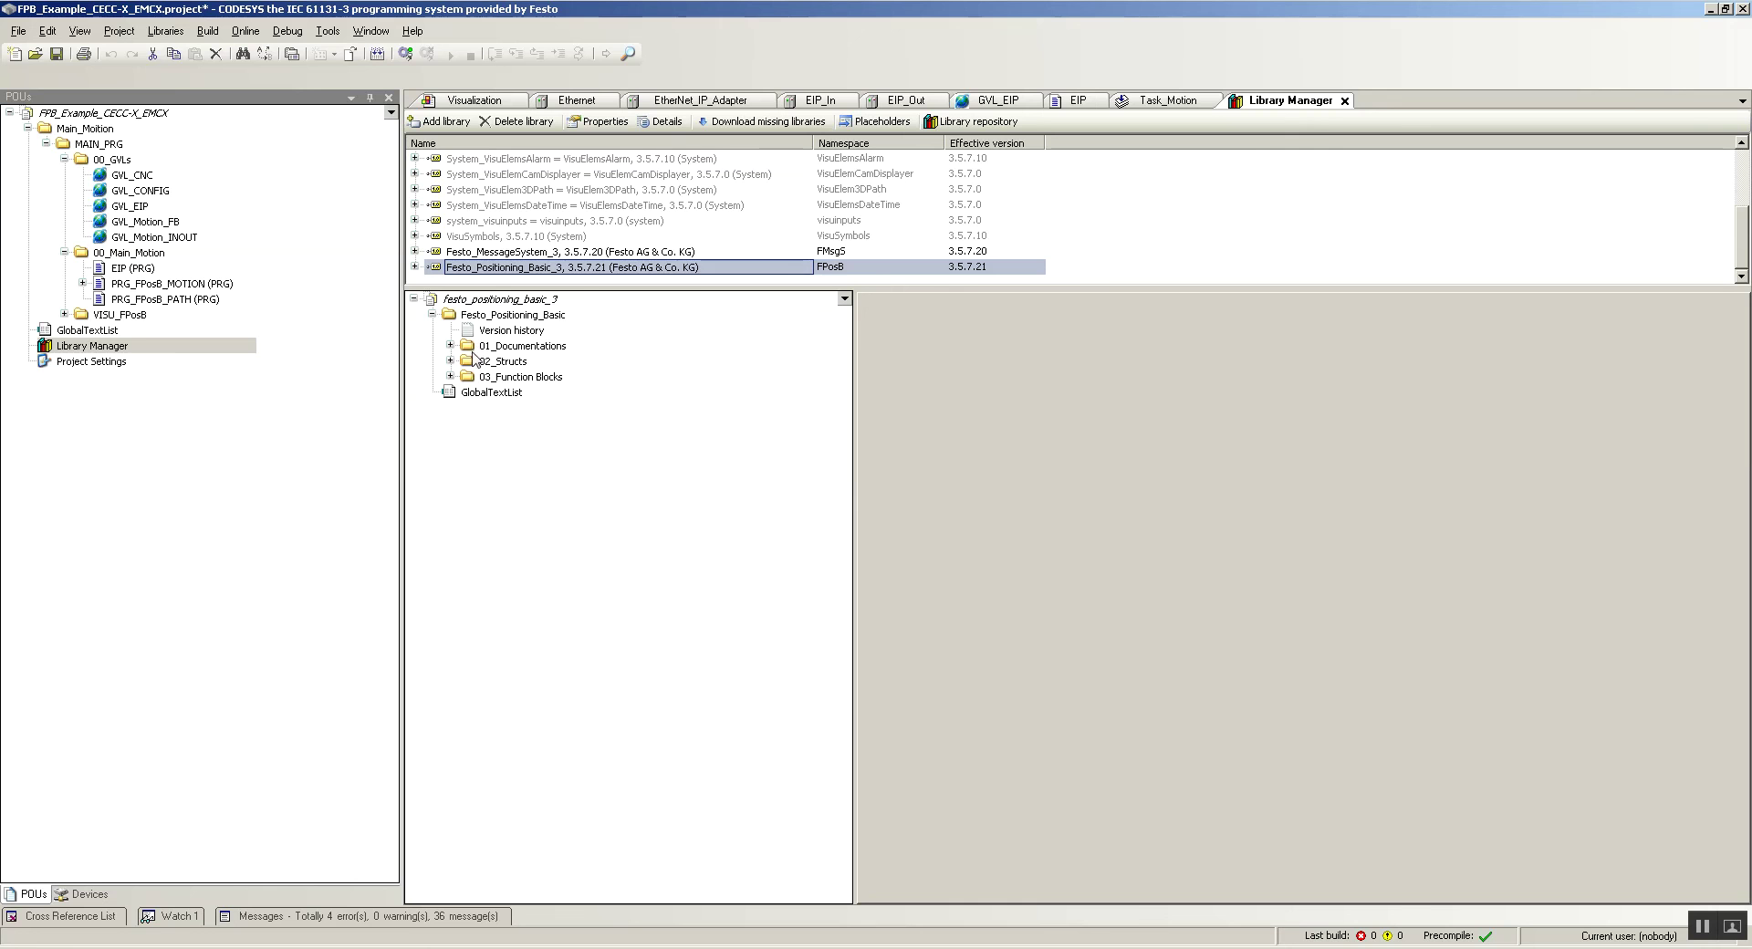
{"action": "double_click", "coordinate": [468, 347]}
{"action": "double_click", "coordinate": [493, 364]}
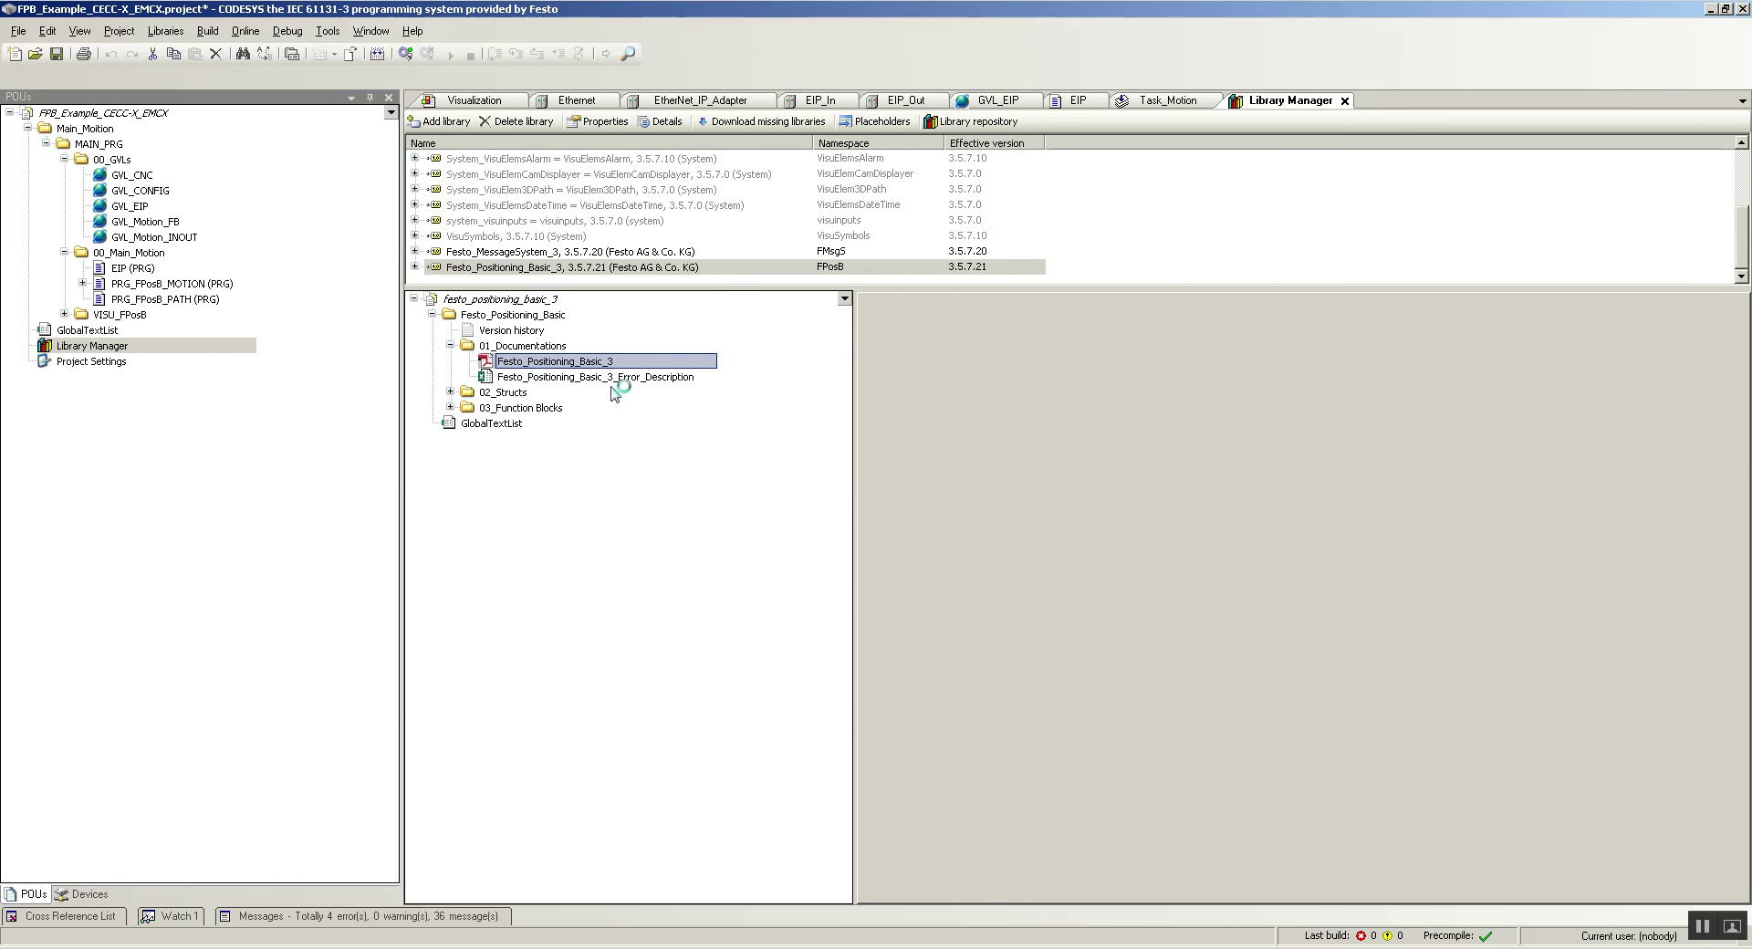
- Look up section 3.4 Process Input data in the library documentation and switch back to the CODESYS project
{"action": "scroll", "coordinate": [926, 502], "scroll_direction": "down", "scroll_amount": 4}
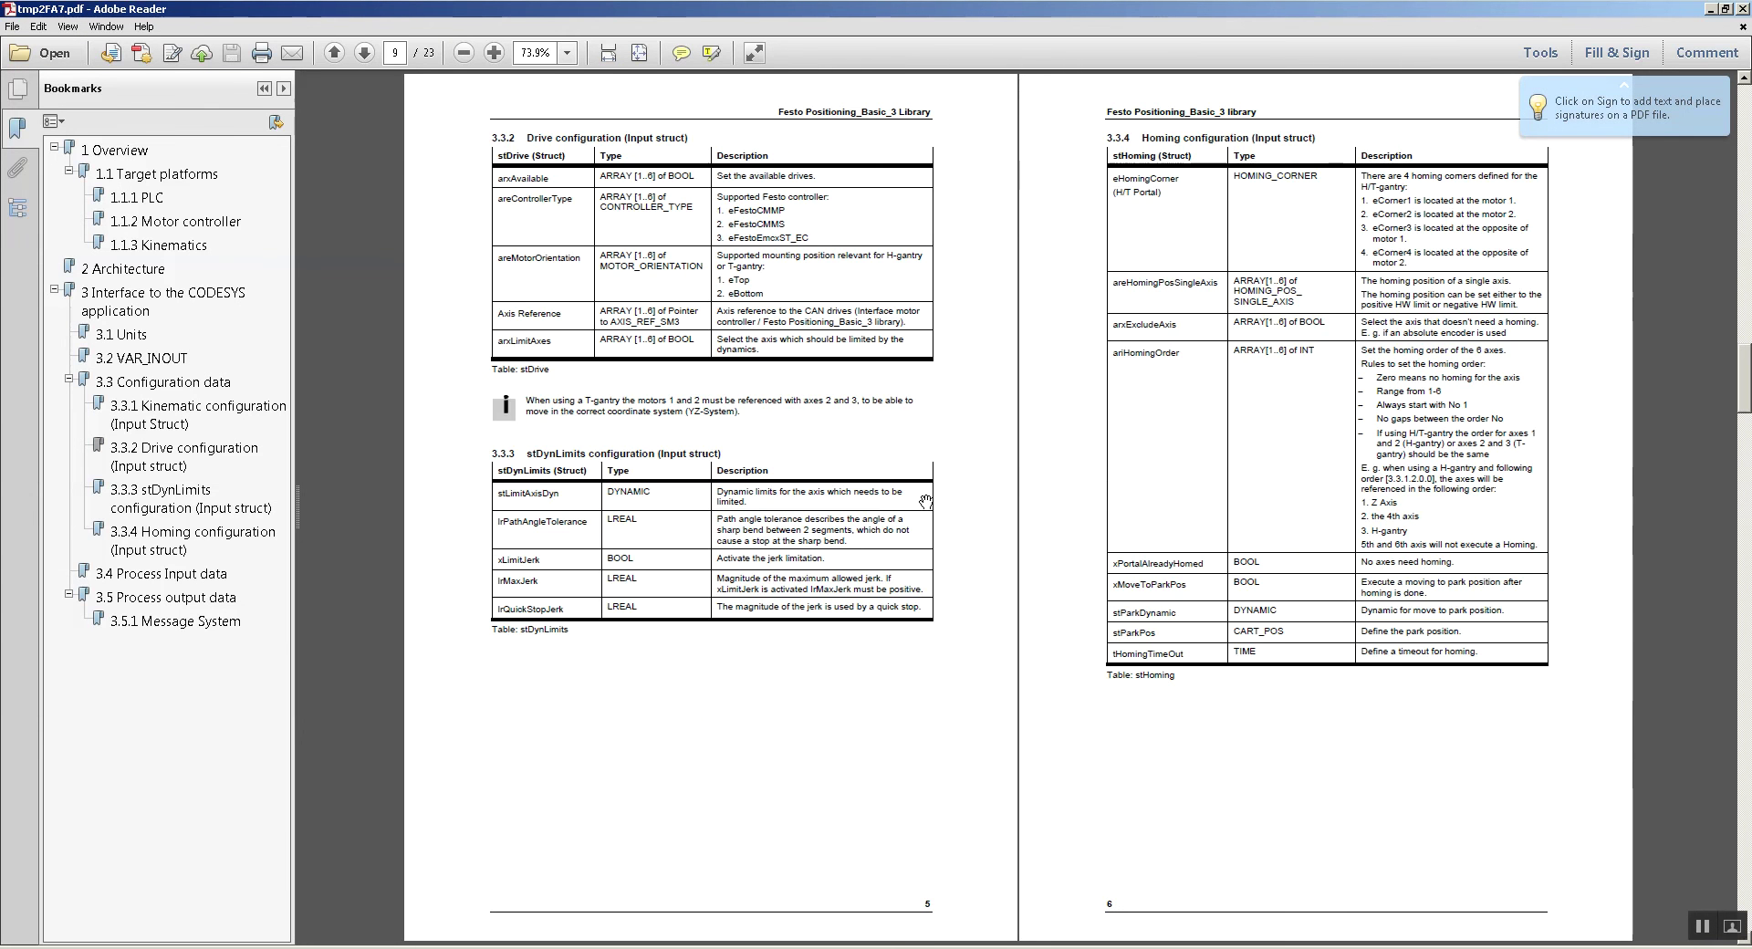
{"action": "scroll", "coordinate": [926, 502], "scroll_direction": "down", "scroll_amount": 1}
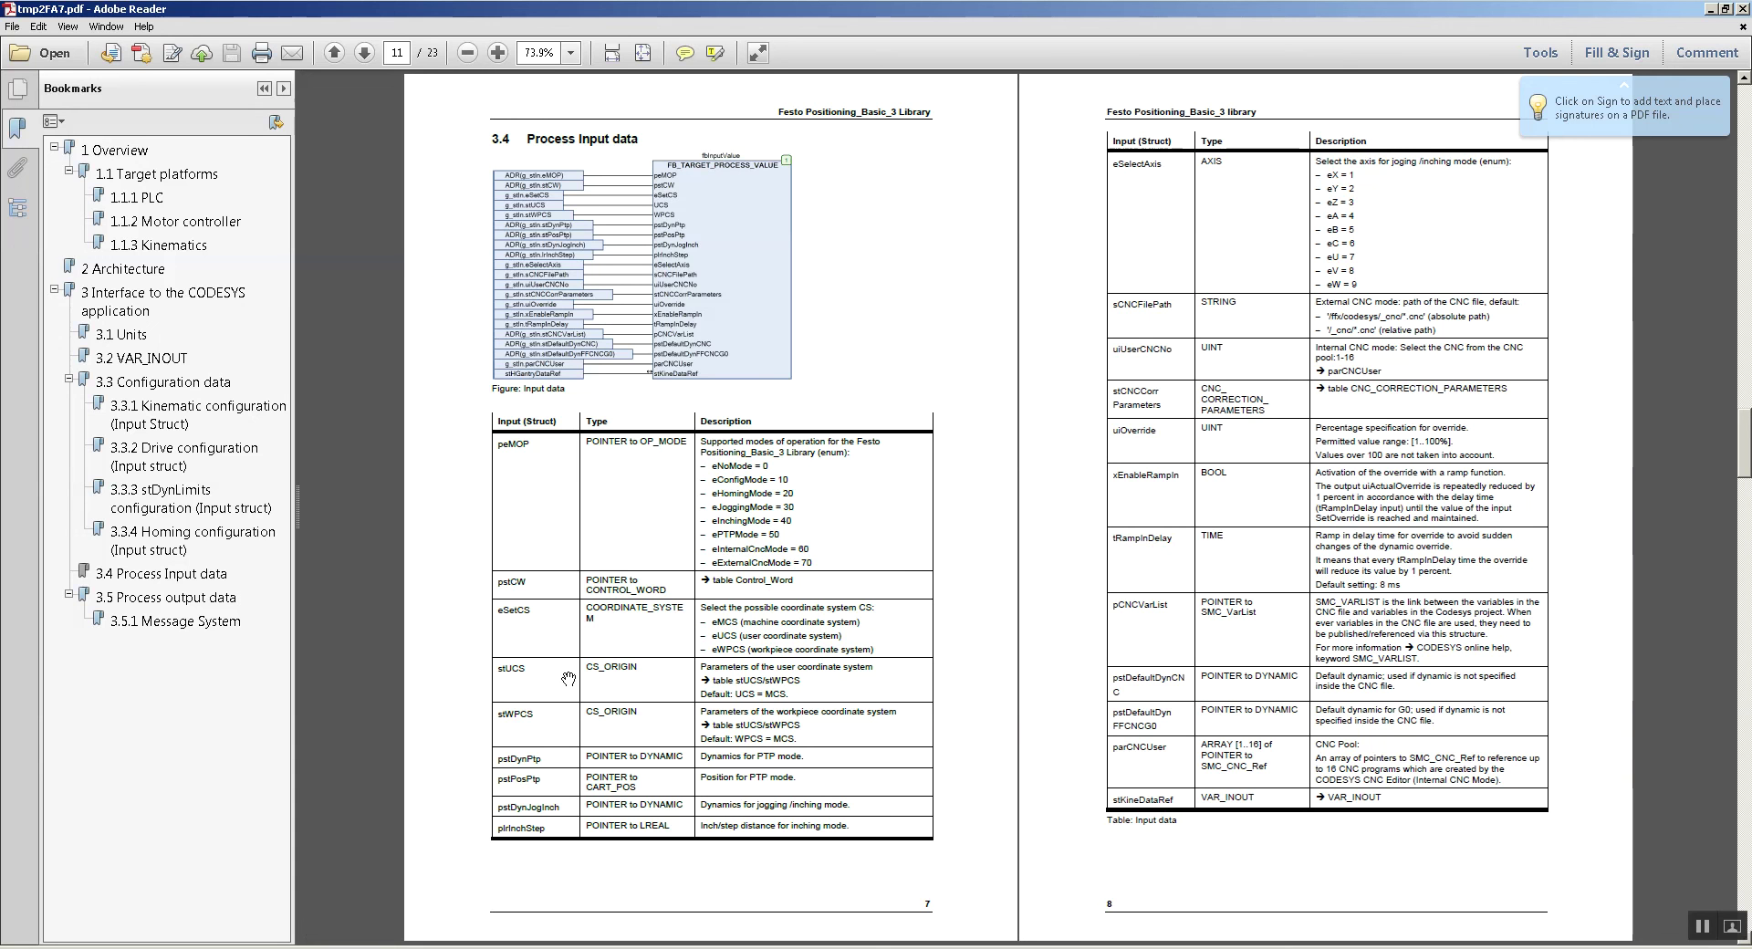
{"action": "key", "text": "alt+Tab"}
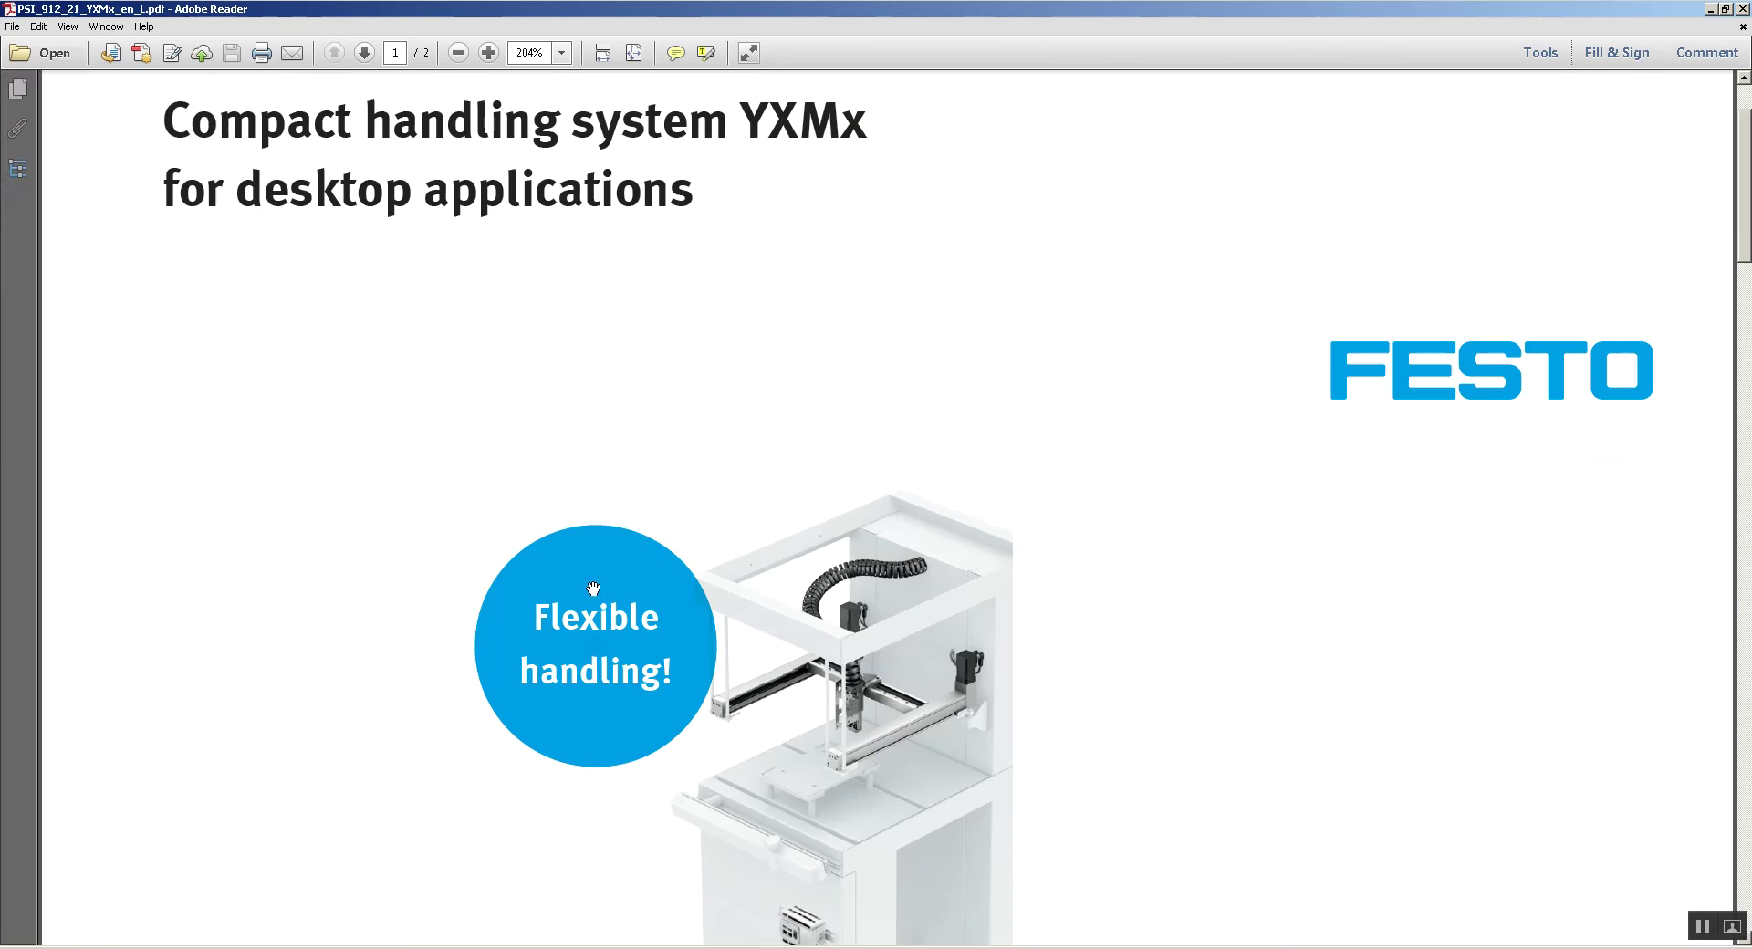
{"action": "key", "text": "alt+Tab"}
{"action": "key", "text": "alt+Tab"}
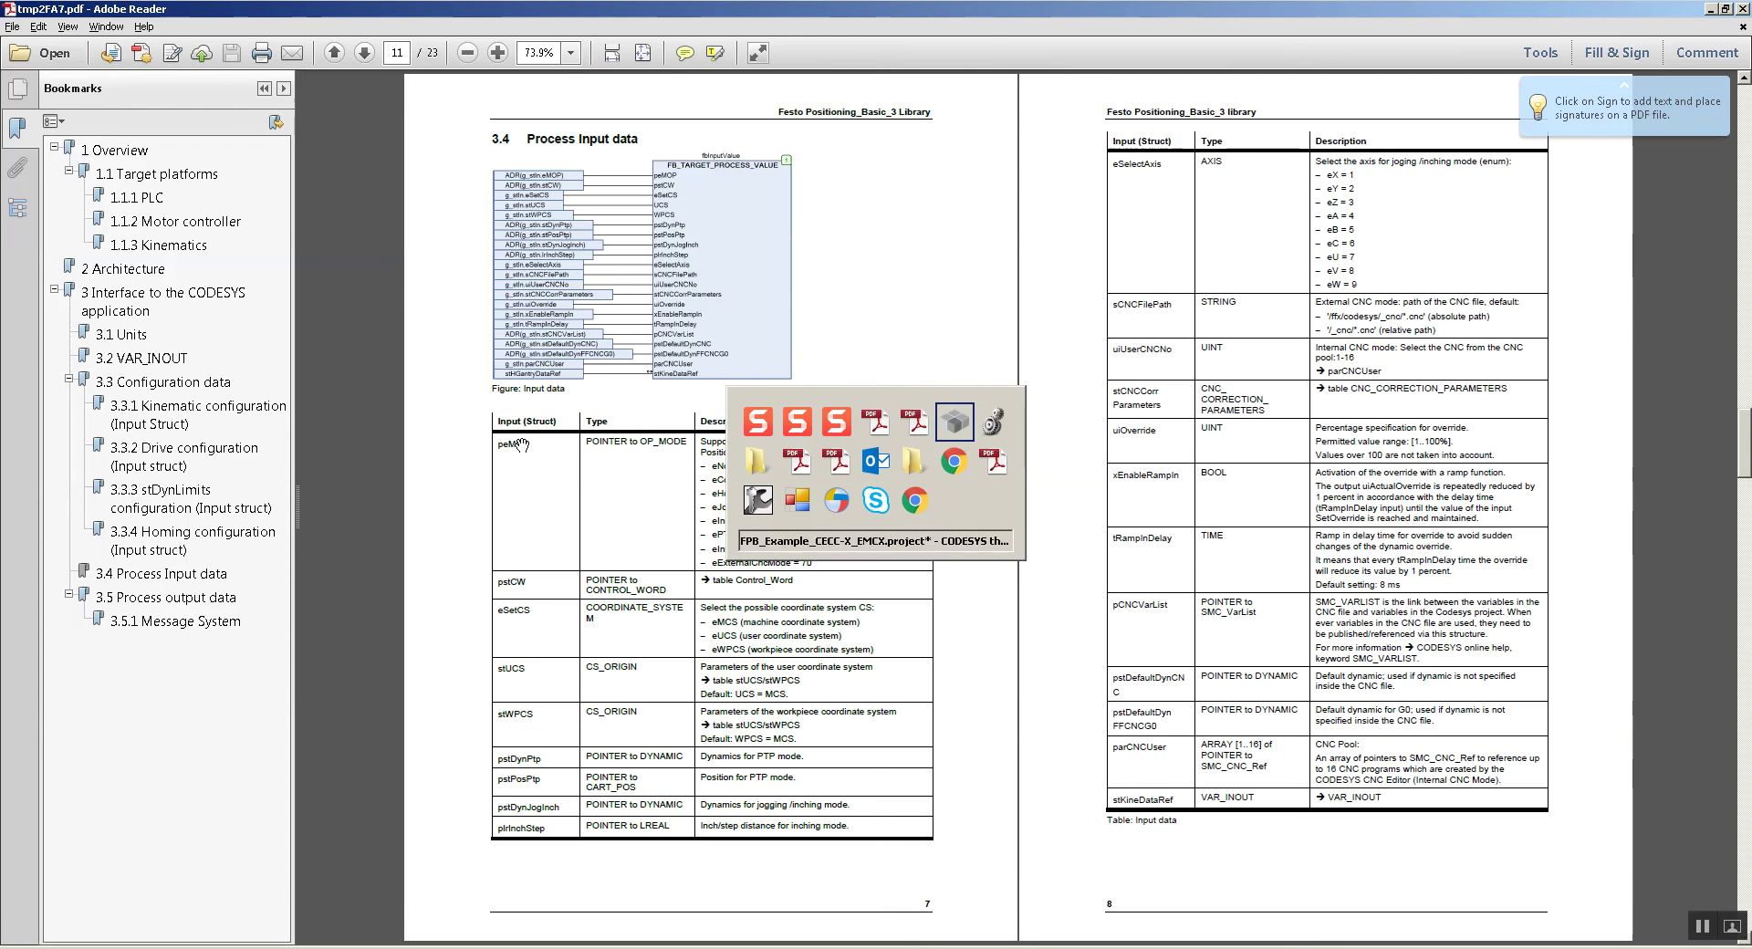
- Begin the first code line of the EIP program with the partial variable name gst_c
{"action": "double_click", "coordinate": [146, 269]}
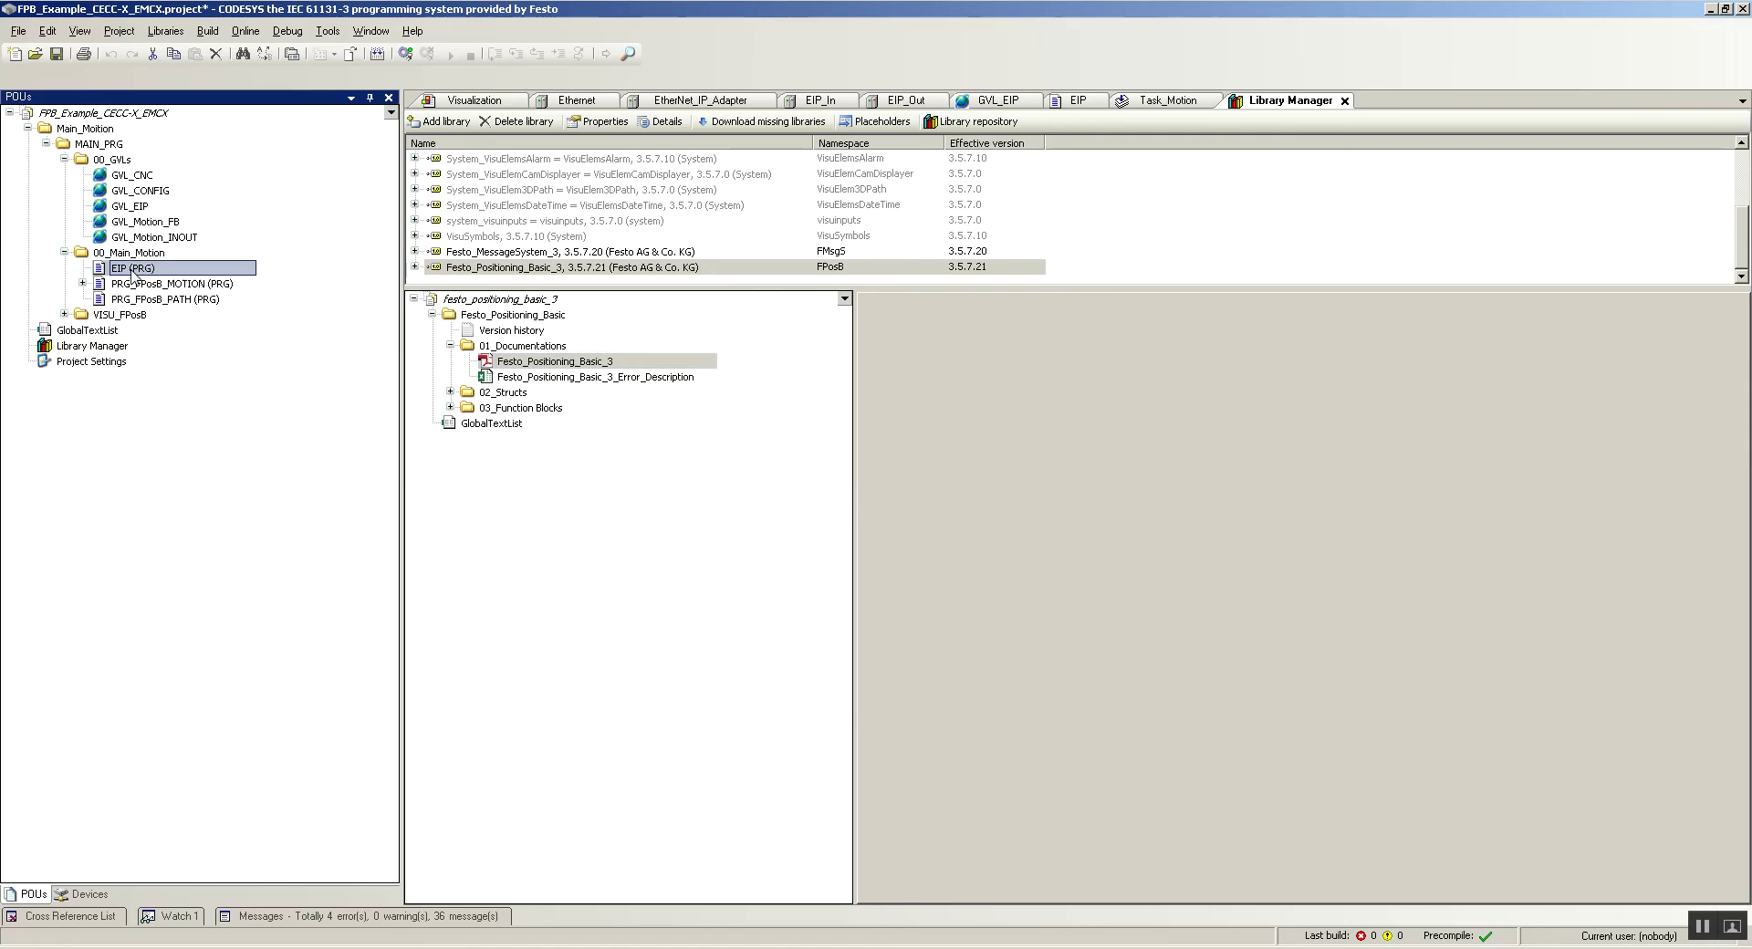
{"action": "type", "text": "pst"}
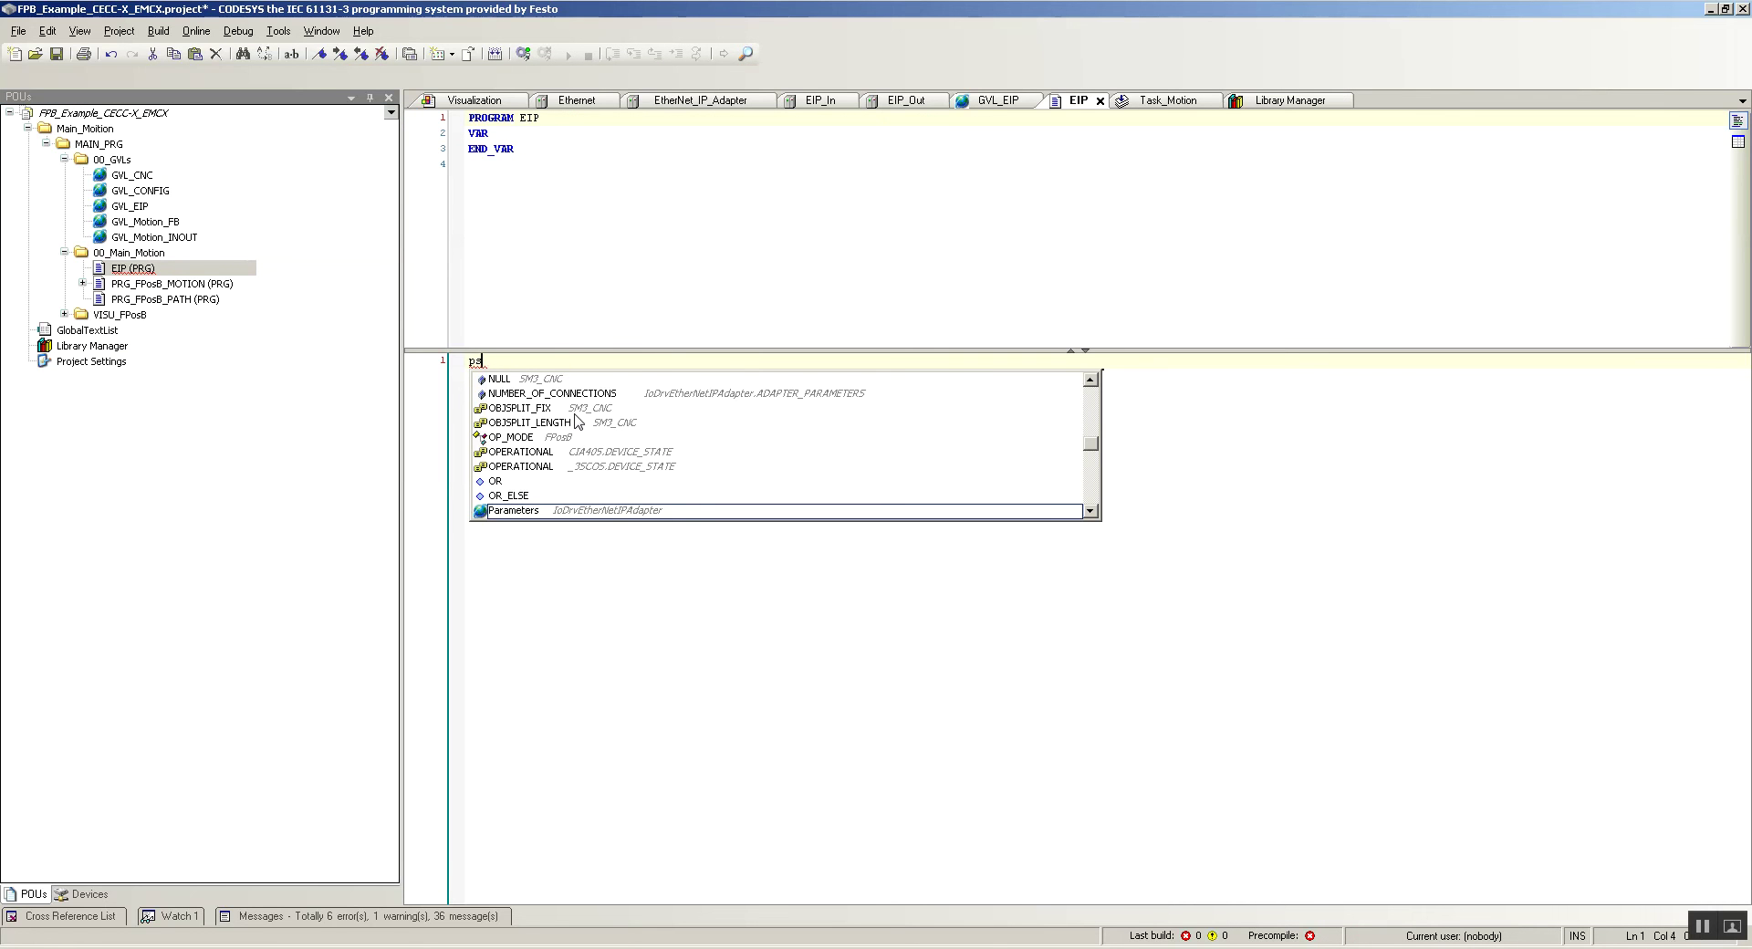
{"action": "key", "text": "BackSpace"}
{"action": "key", "text": "BackSpace"}
{"action": "key", "text": "BackSpace"}
{"action": "type", "text": "gp"}
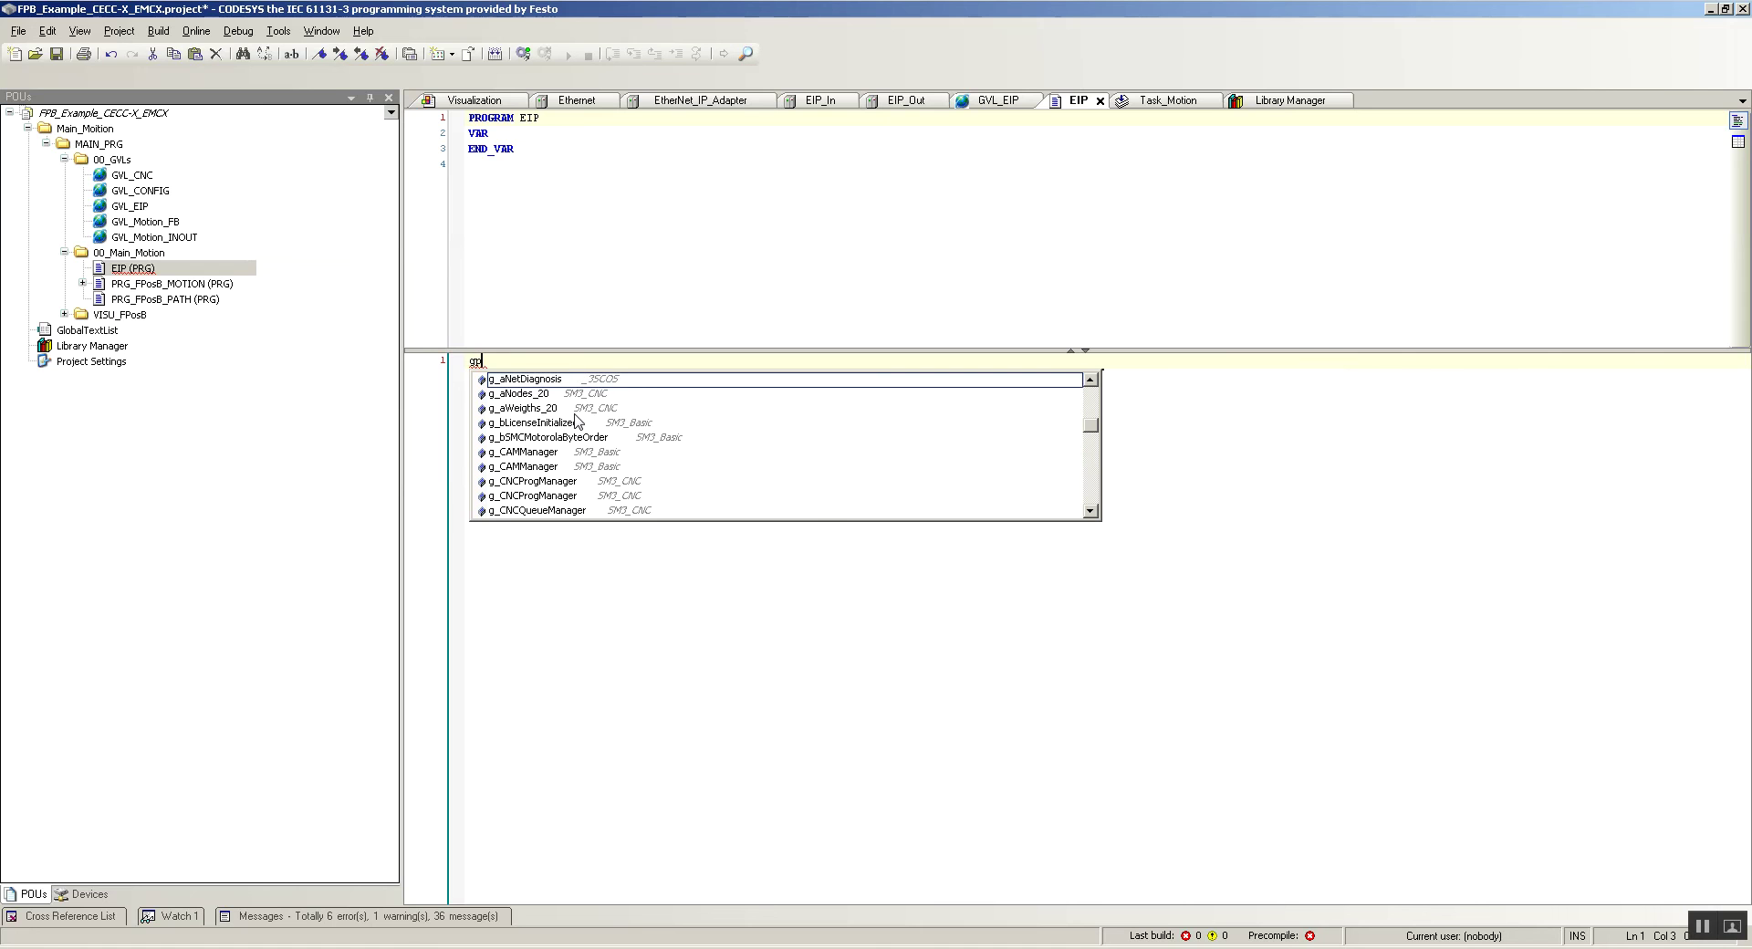
{"action": "type", "text": "st_c"}
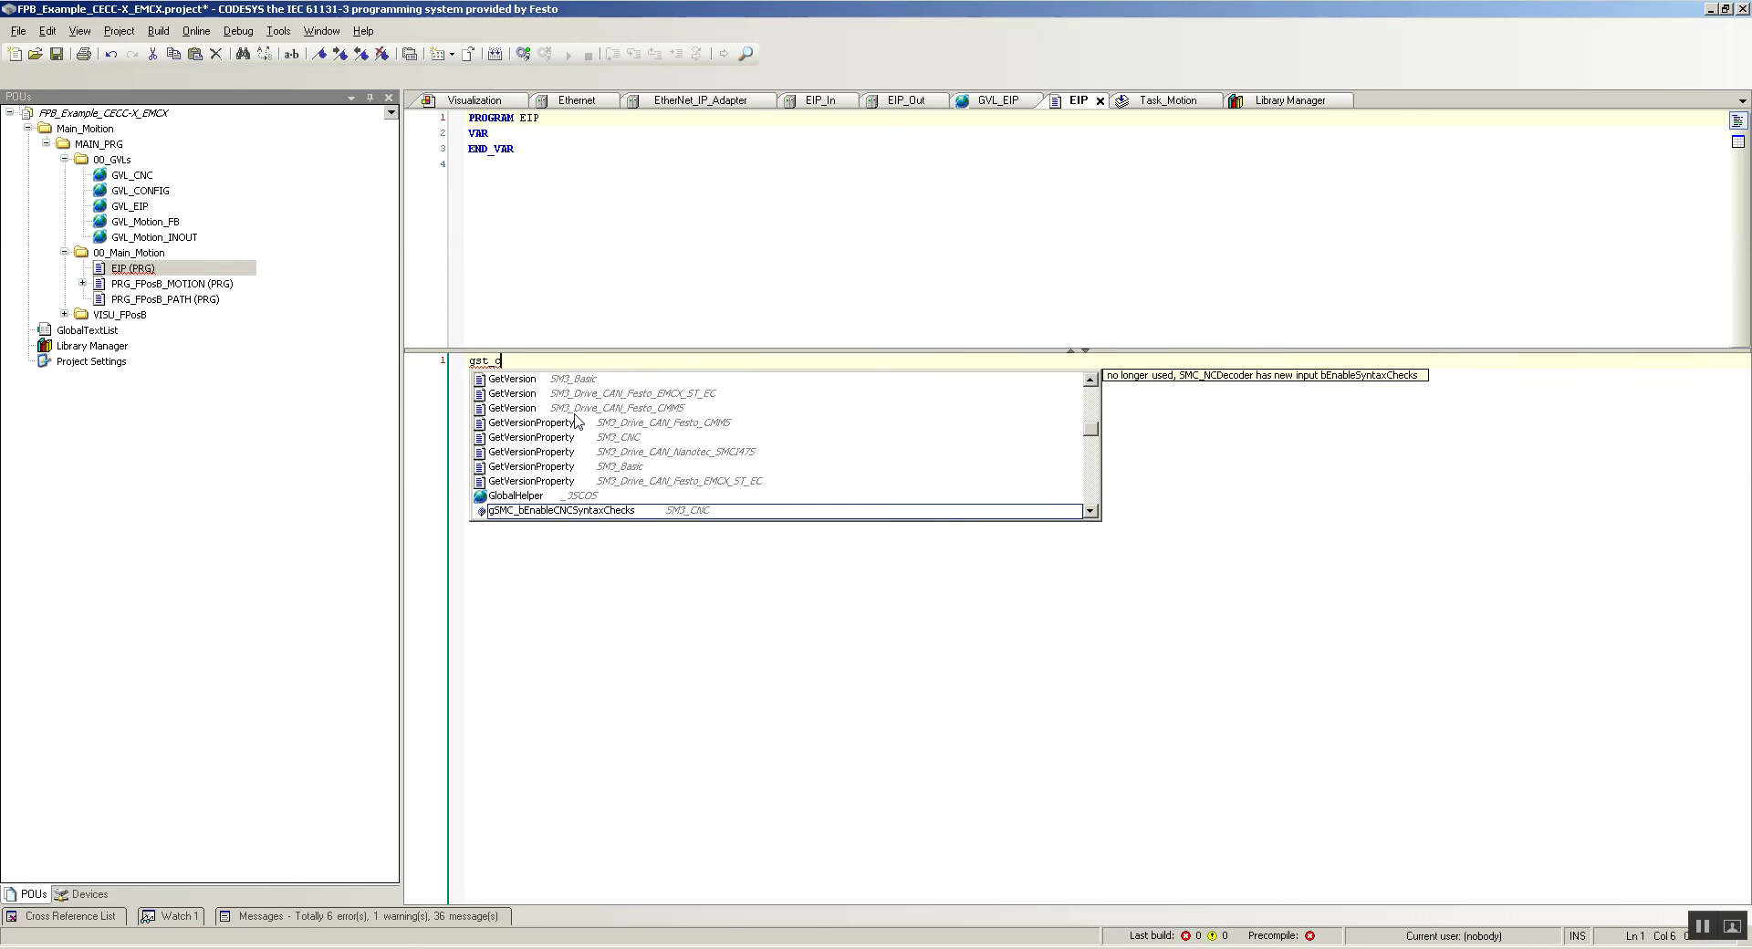
- Start a second instance of CODESYS V3.5 SP7 Patch 2 pbF, load the most recent FPB_Example_CECC-X_EMCX project there, and return to the first window
{"action": "key", "text": "super"}
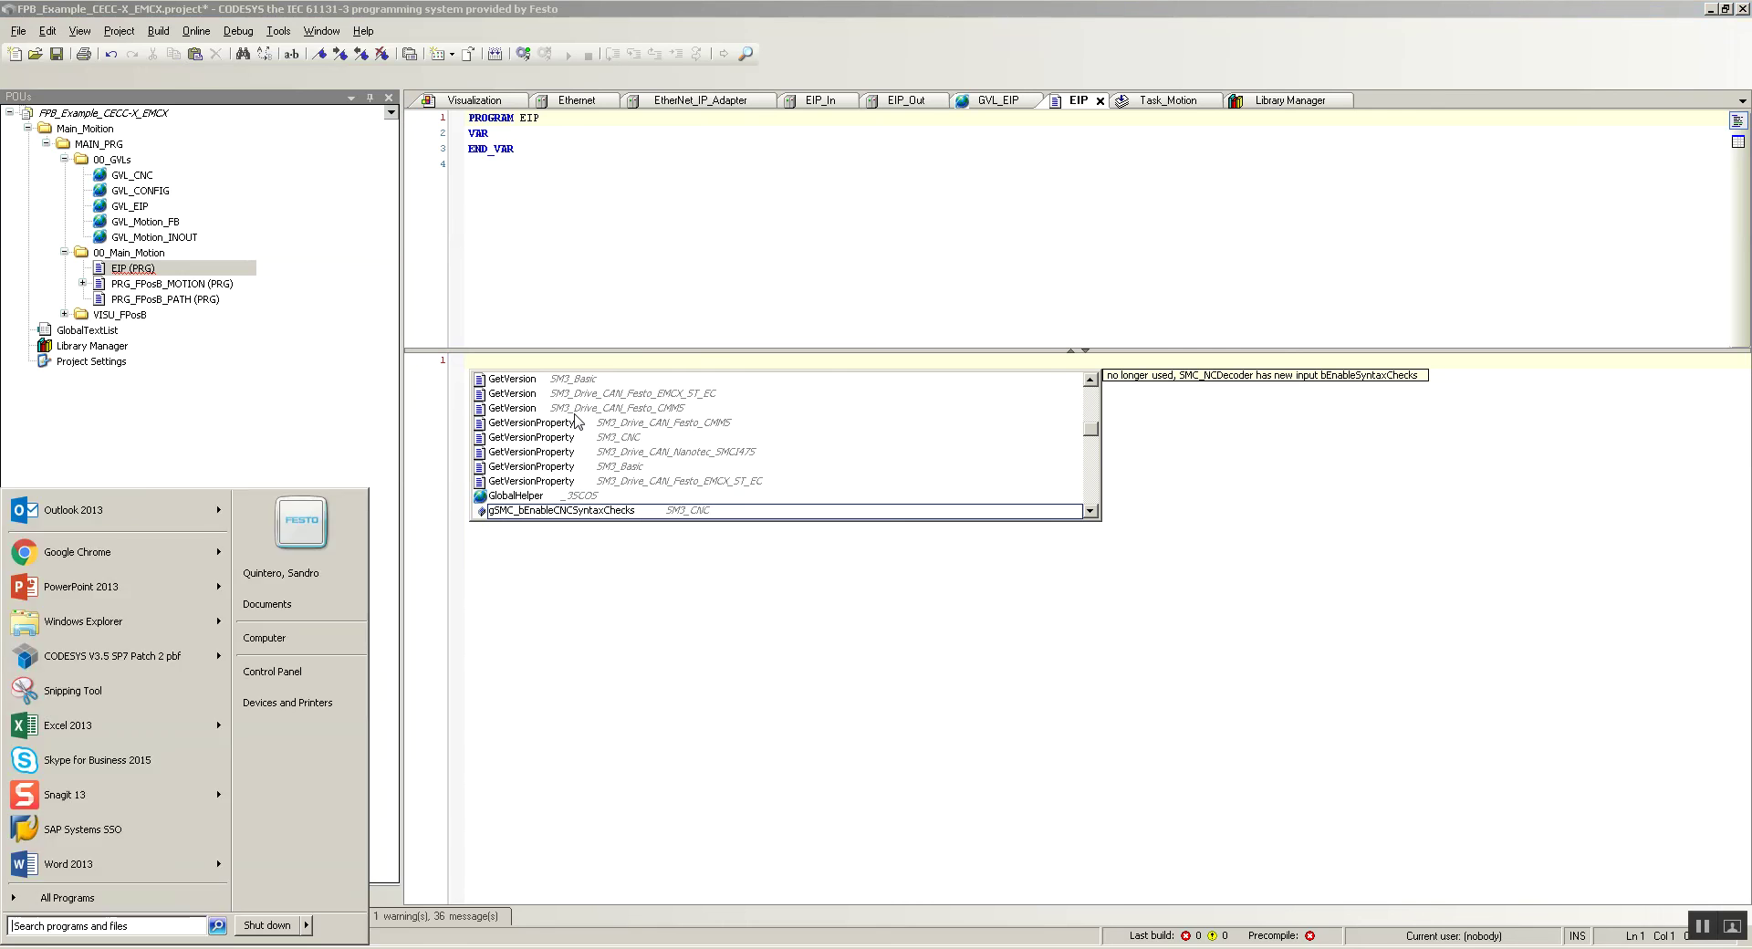
{"action": "type", "text": "codesys"}
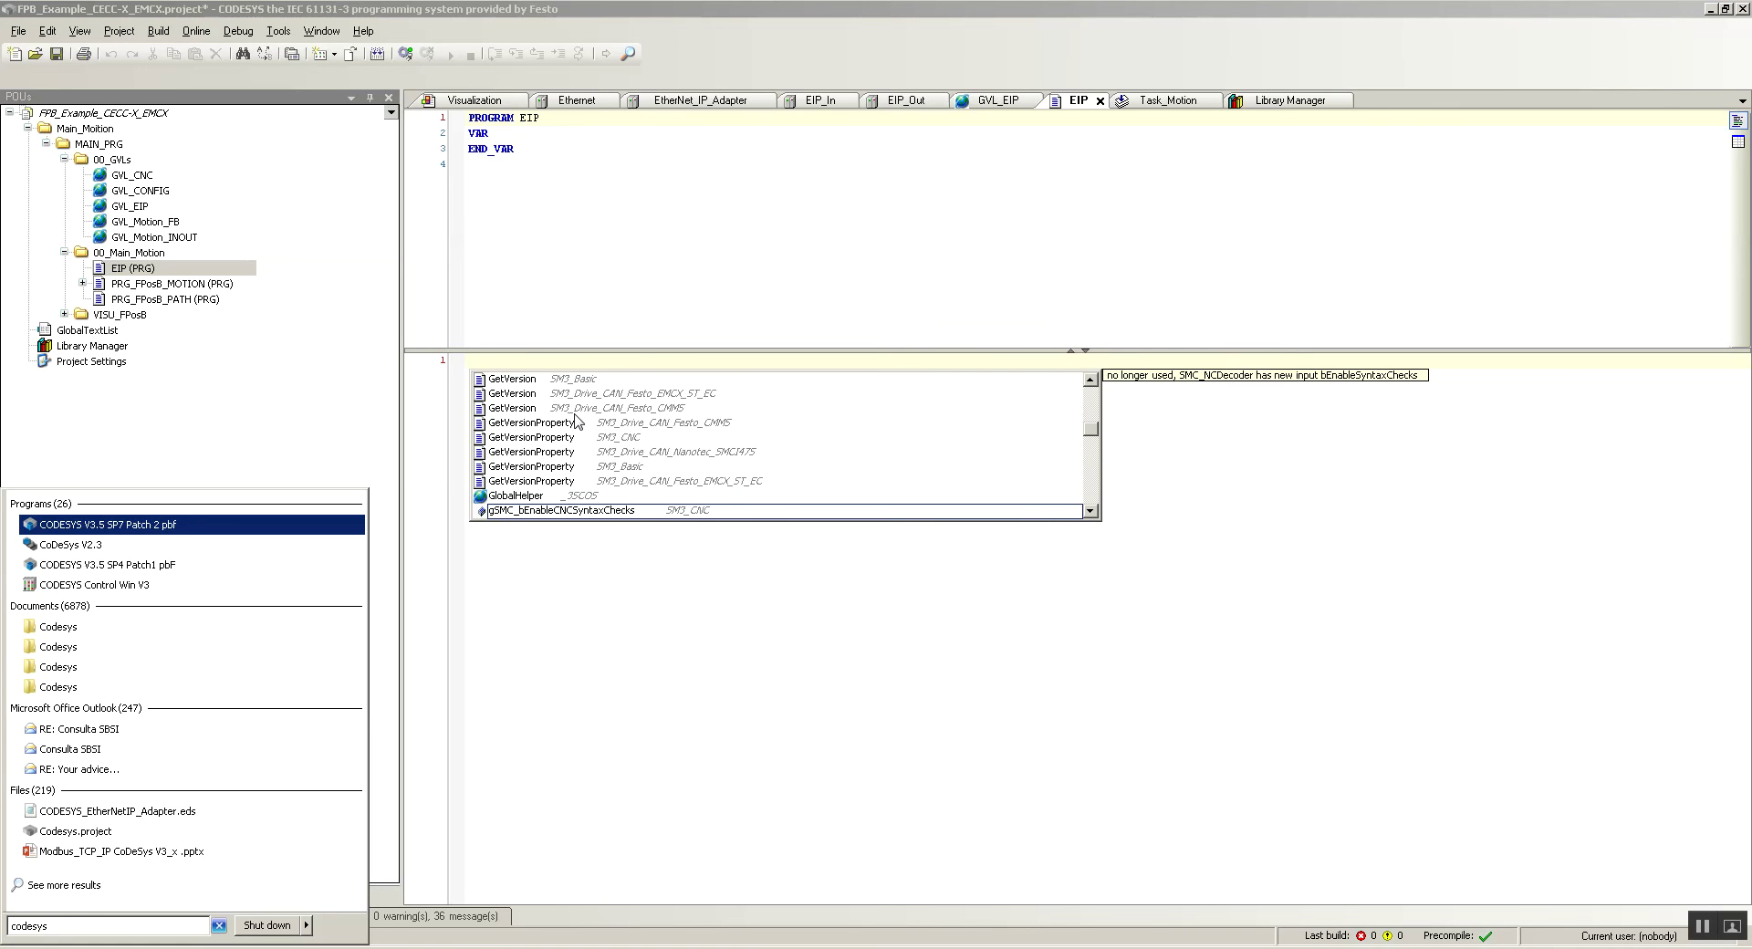
{"action": "key", "text": "Return"}
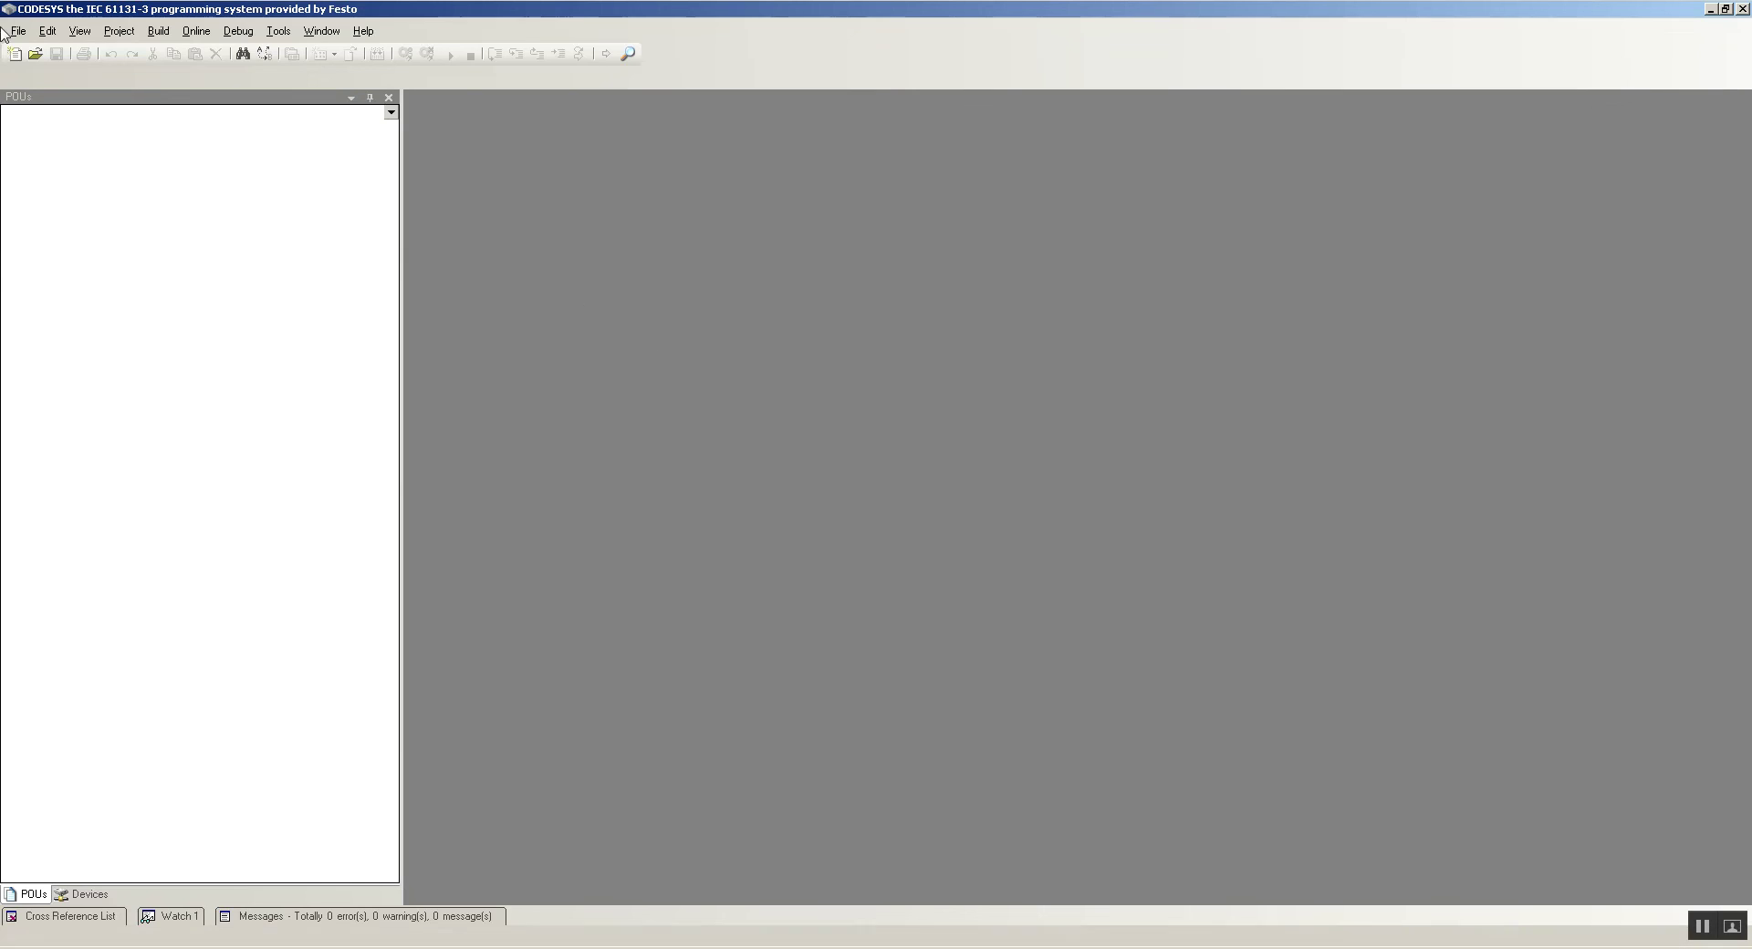
{"action": "left_click", "coordinate": [17, 30]}
{"action": "mouse_move", "coordinate": [91, 292]}
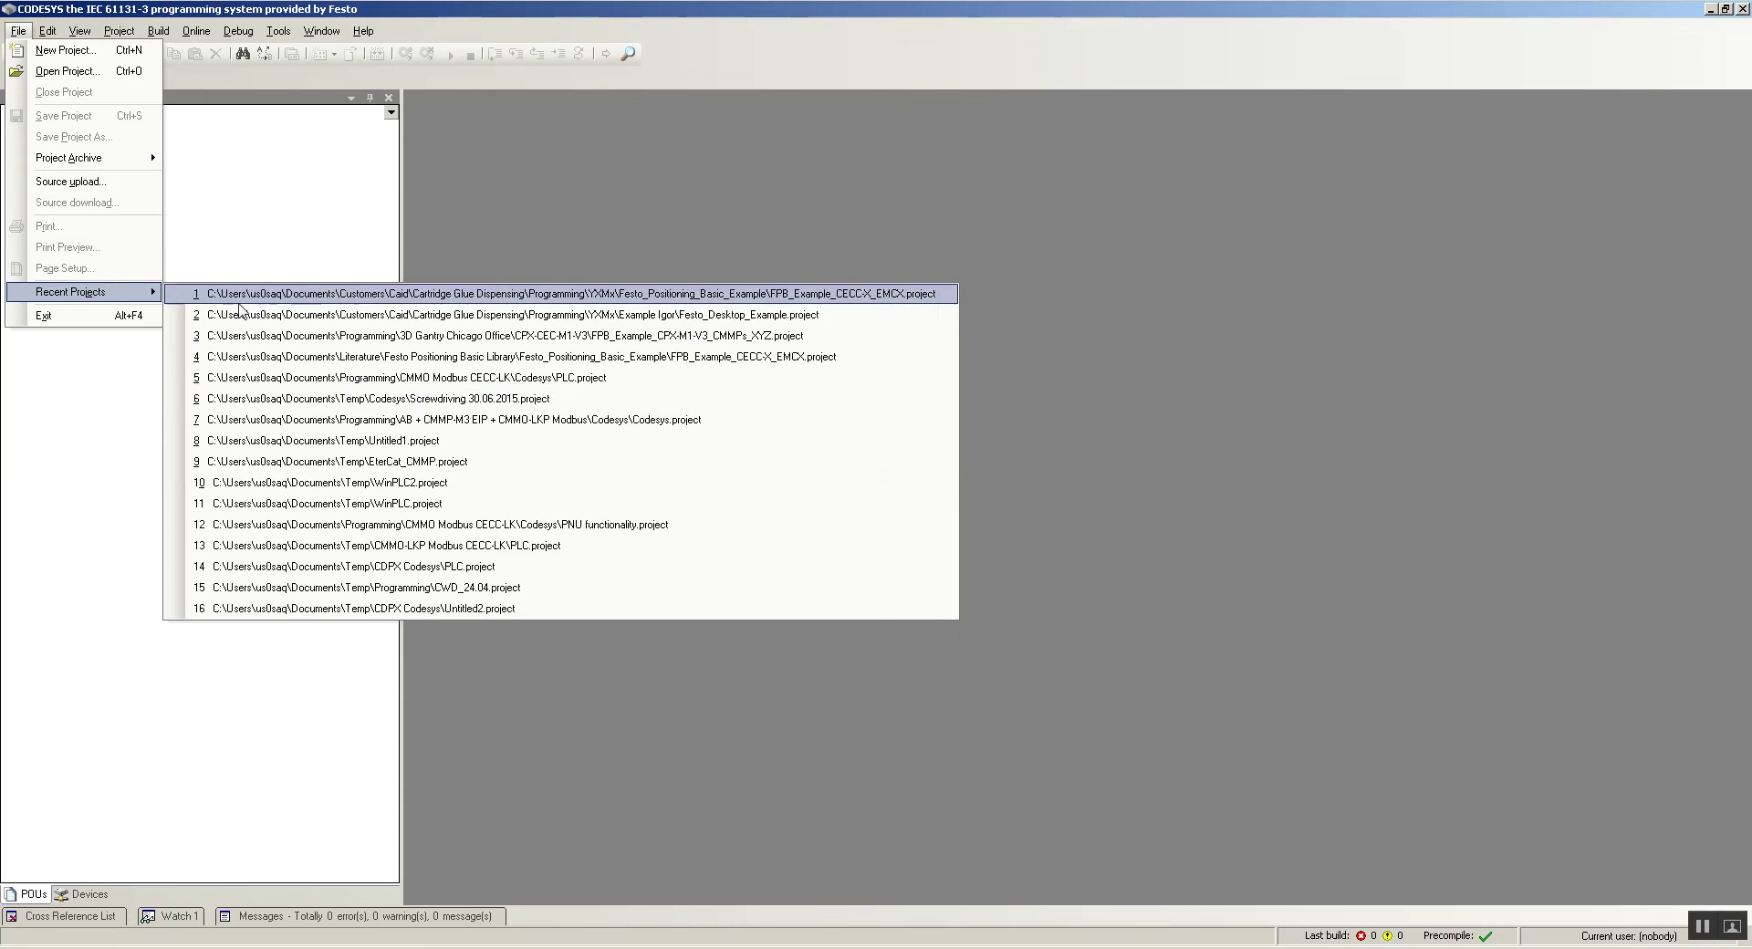
{"action": "left_click", "coordinate": [457, 293]}
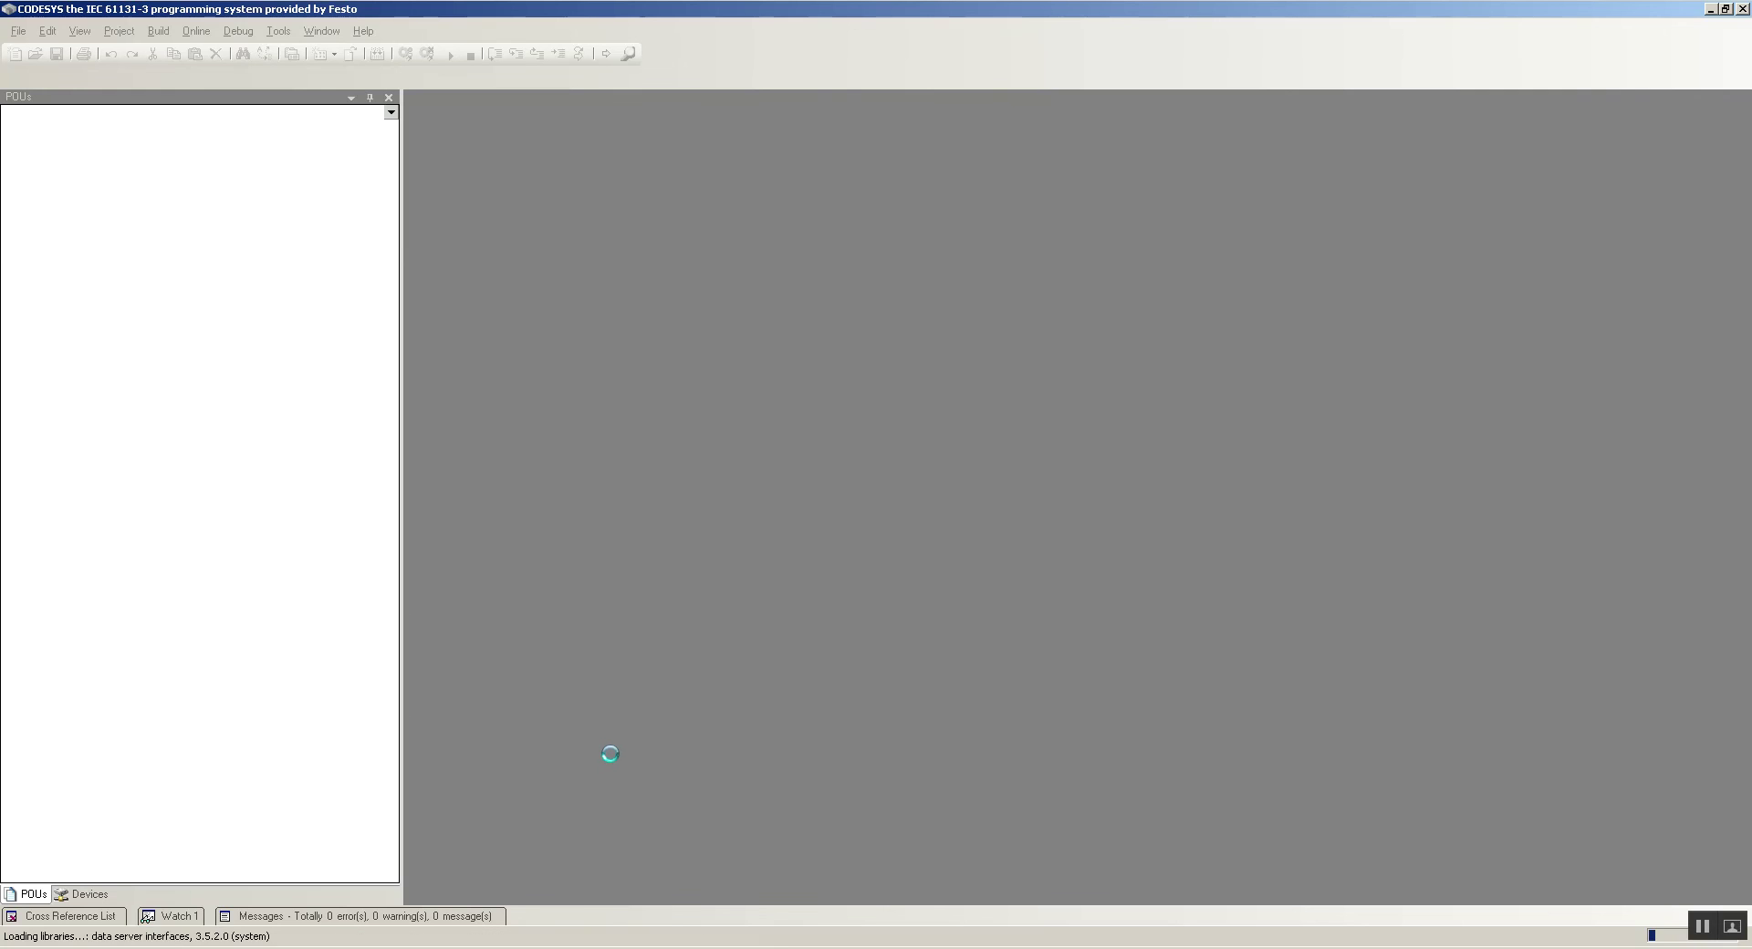
{"action": "key", "text": "alt+Tab"}
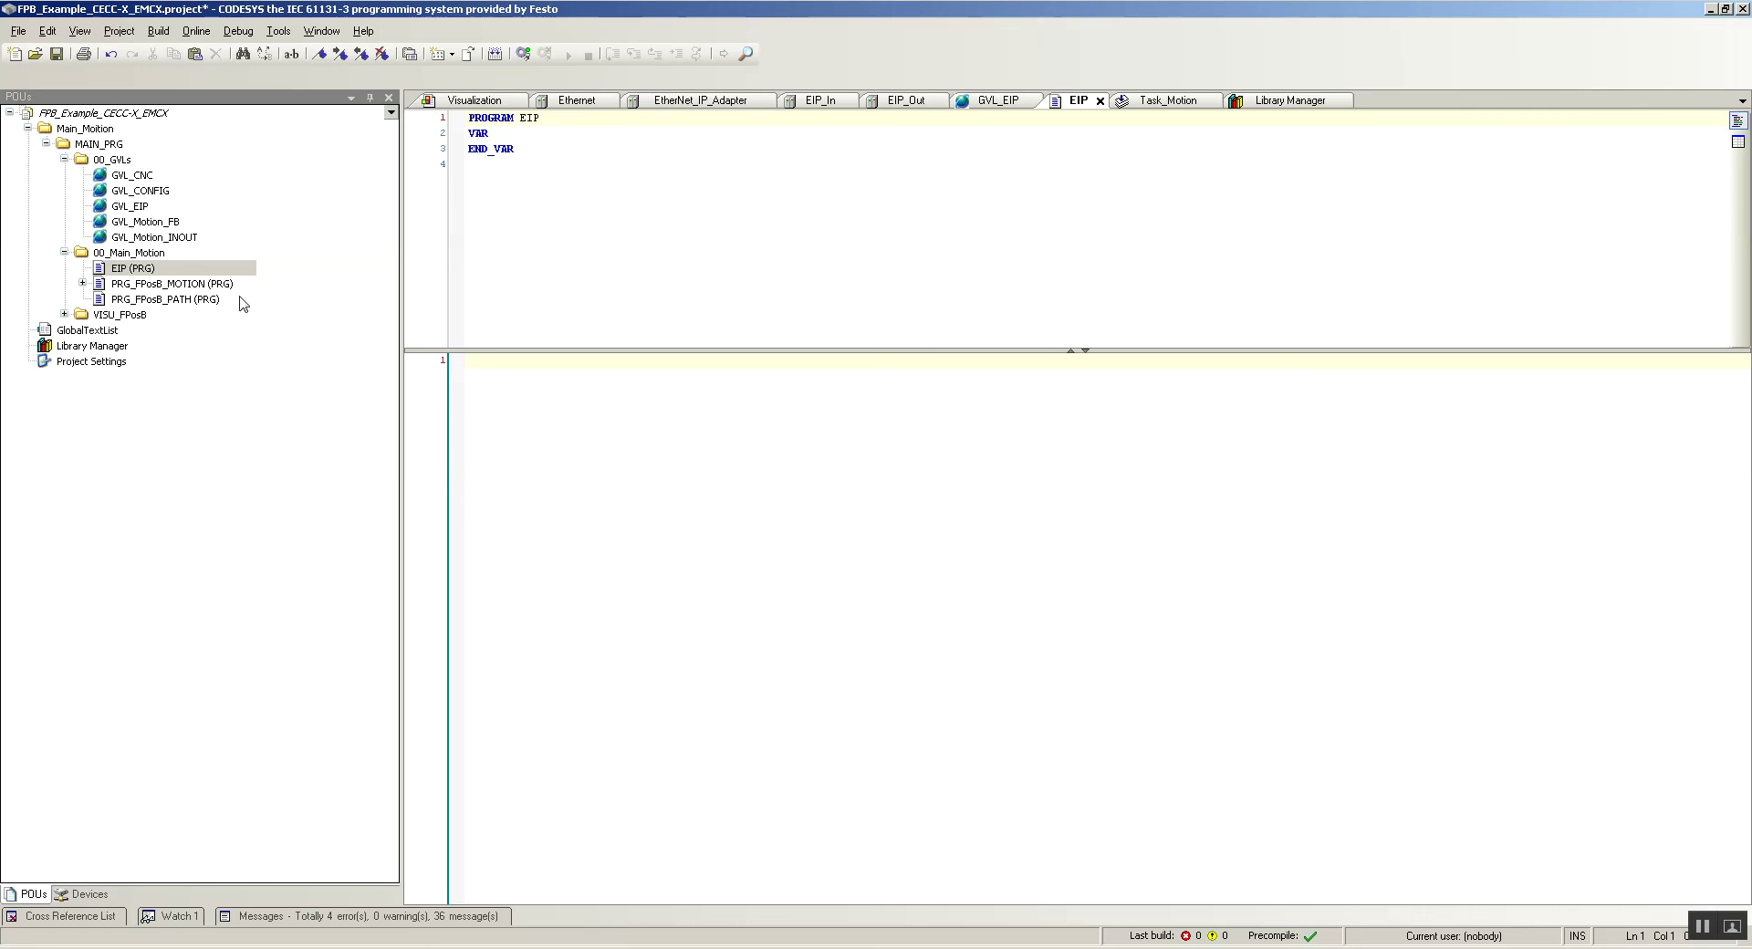
- Examine the g_stIn input data and g_stOut output data declarations in GVL_Motion_INOUT
{"action": "double_click", "coordinate": [137, 237]}
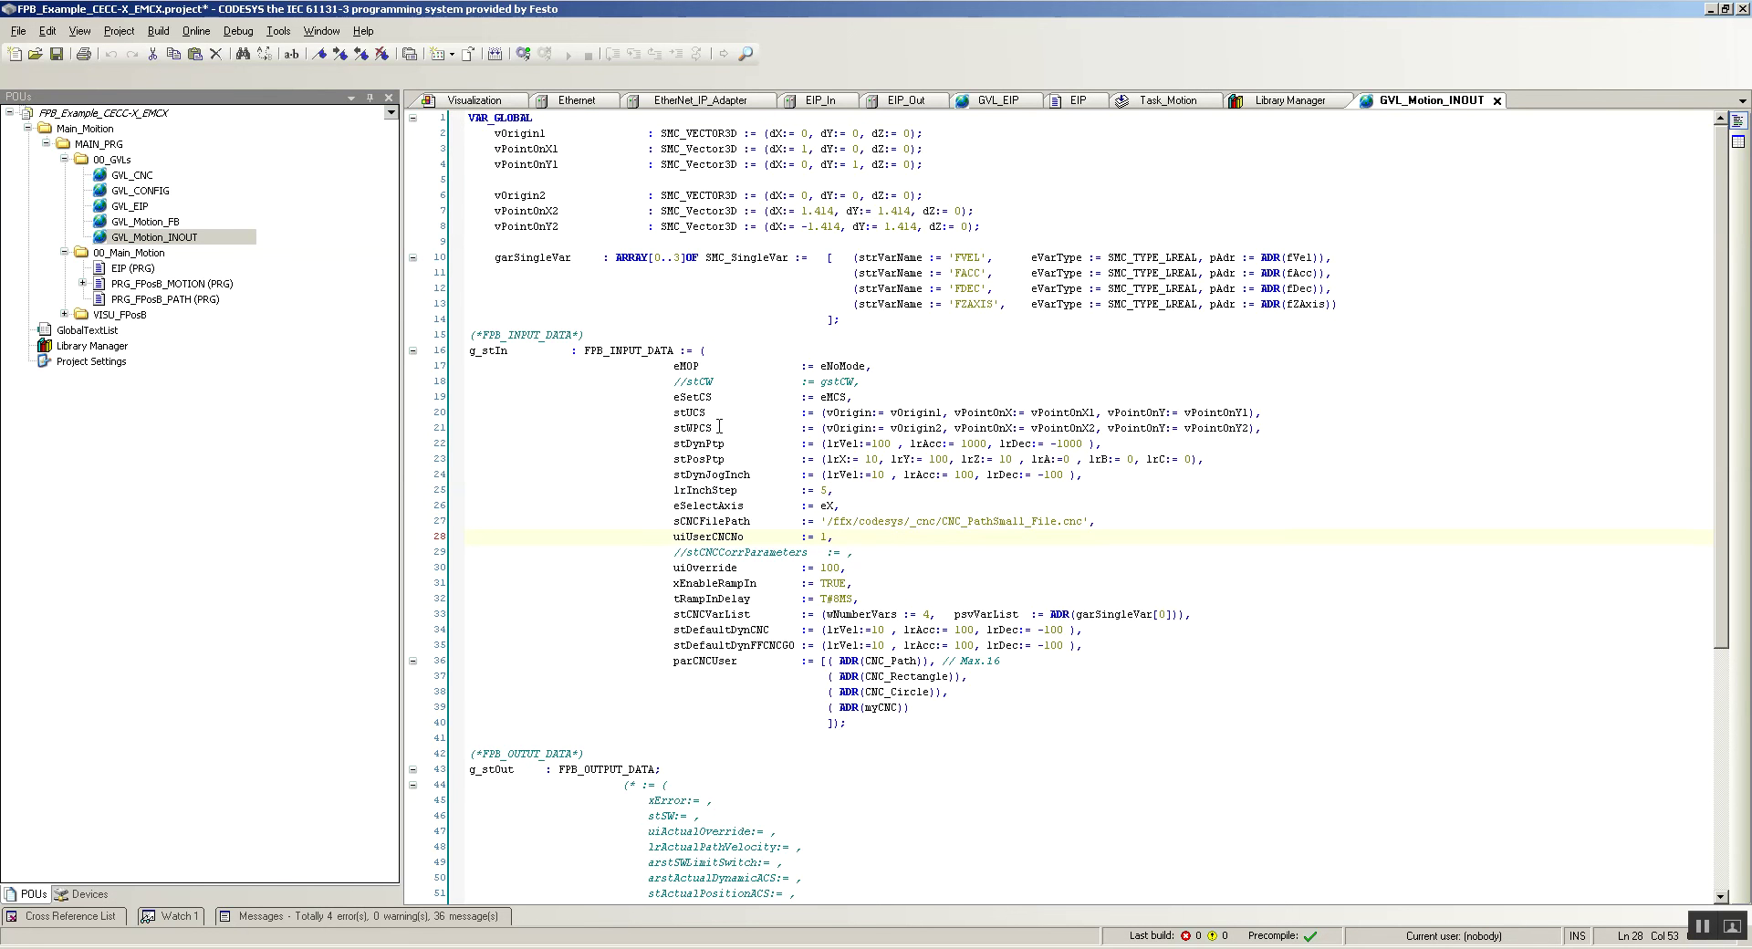
{"action": "scroll", "coordinate": [775, 484], "scroll_direction": "down", "scroll_amount": 7}
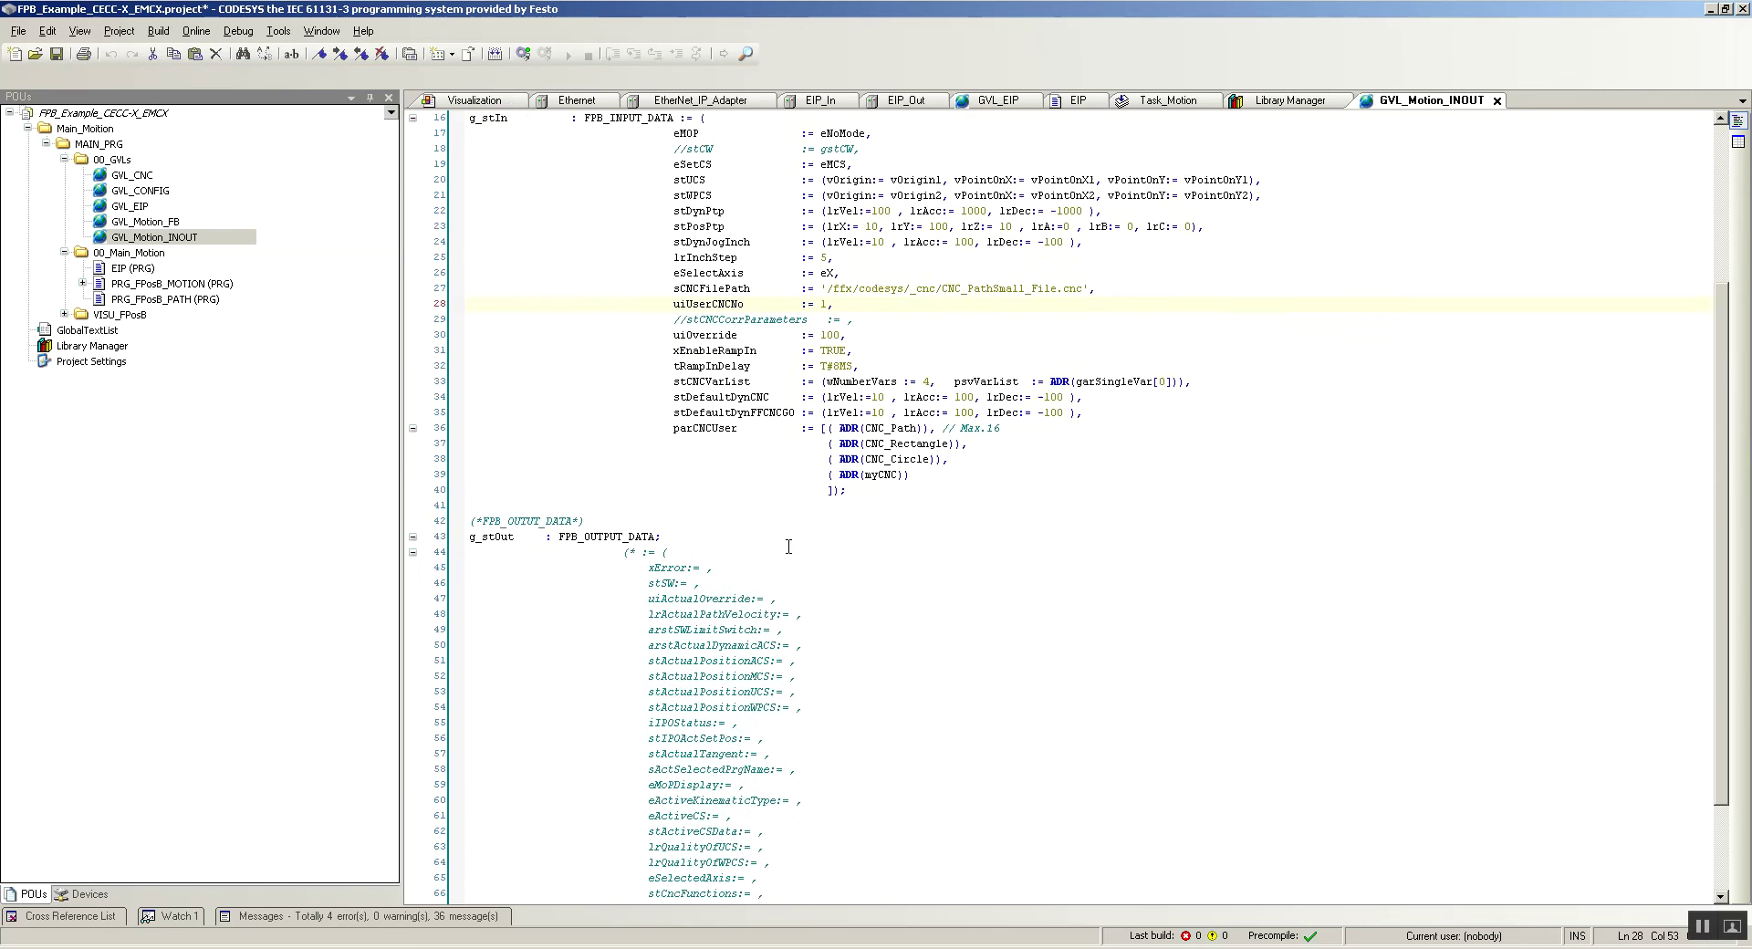
{"action": "scroll", "coordinate": [789, 535], "scroll_direction": "up", "scroll_amount": 7}
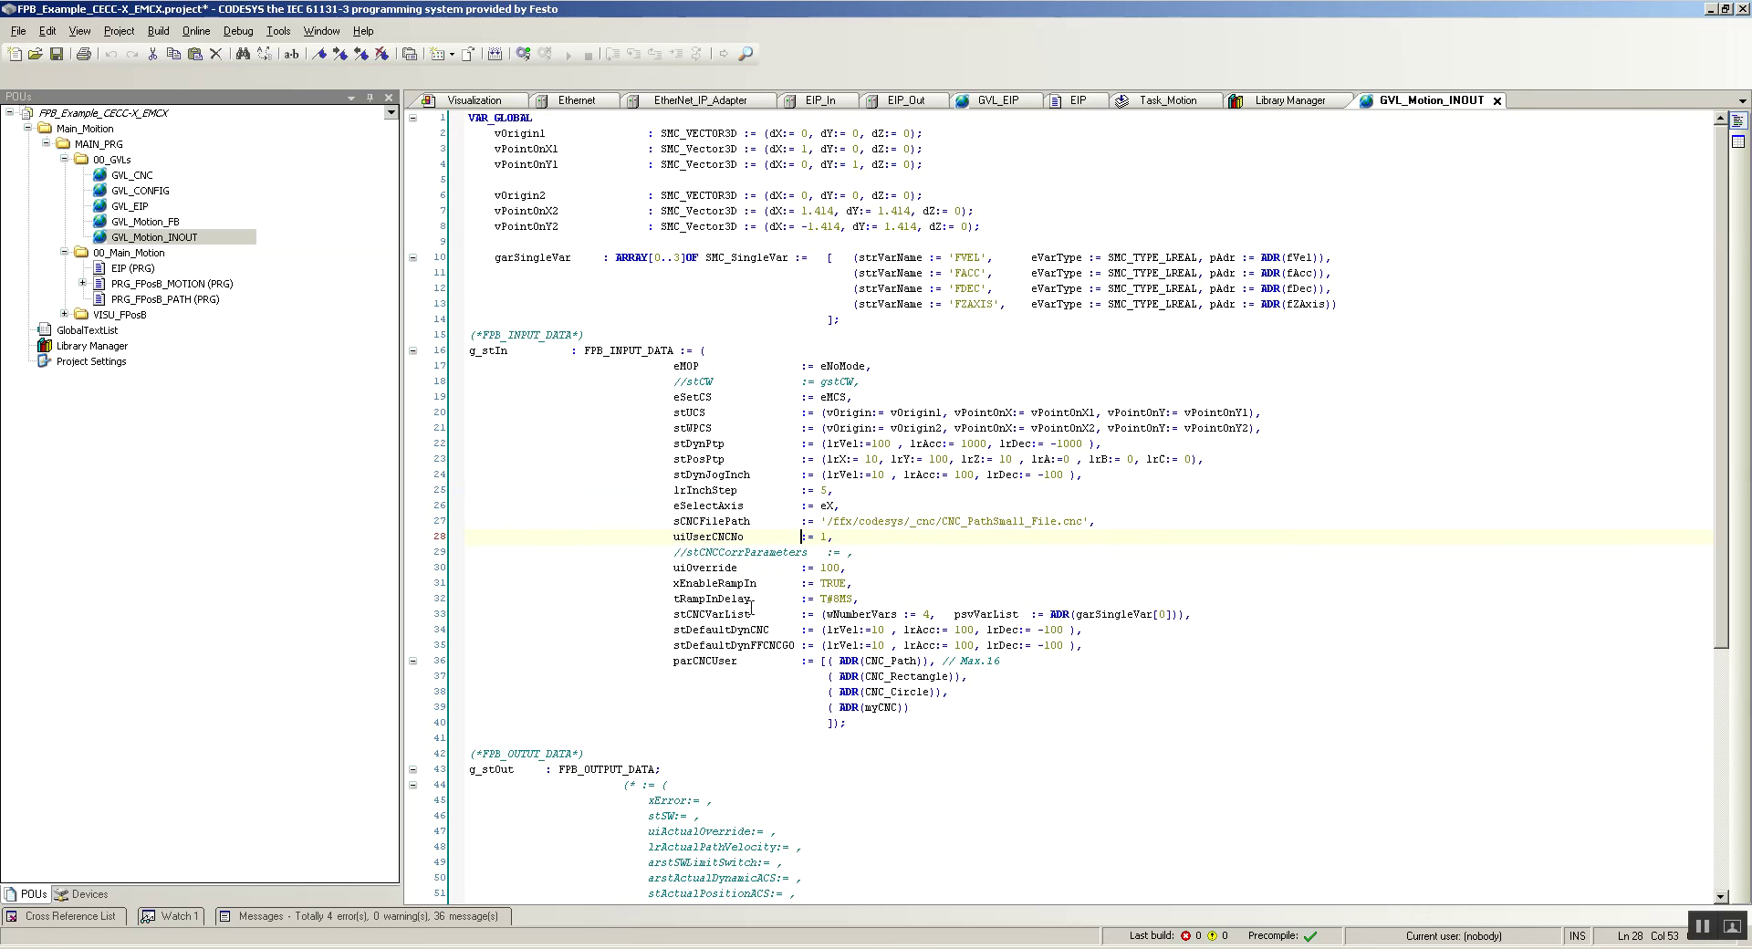
{"action": "scroll", "coordinate": [754, 611], "scroll_direction": "down", "scroll_amount": 7}
{"action": "scroll", "coordinate": [745, 605], "scroll_direction": "up", "scroll_amount": 5}
{"action": "scroll", "coordinate": [745, 605], "scroll_direction": "up", "scroll_amount": 3}
- Acknowledge the library reference warning in the second CODESYS window and return to the original project
{"action": "key", "text": "alt+Tab"}
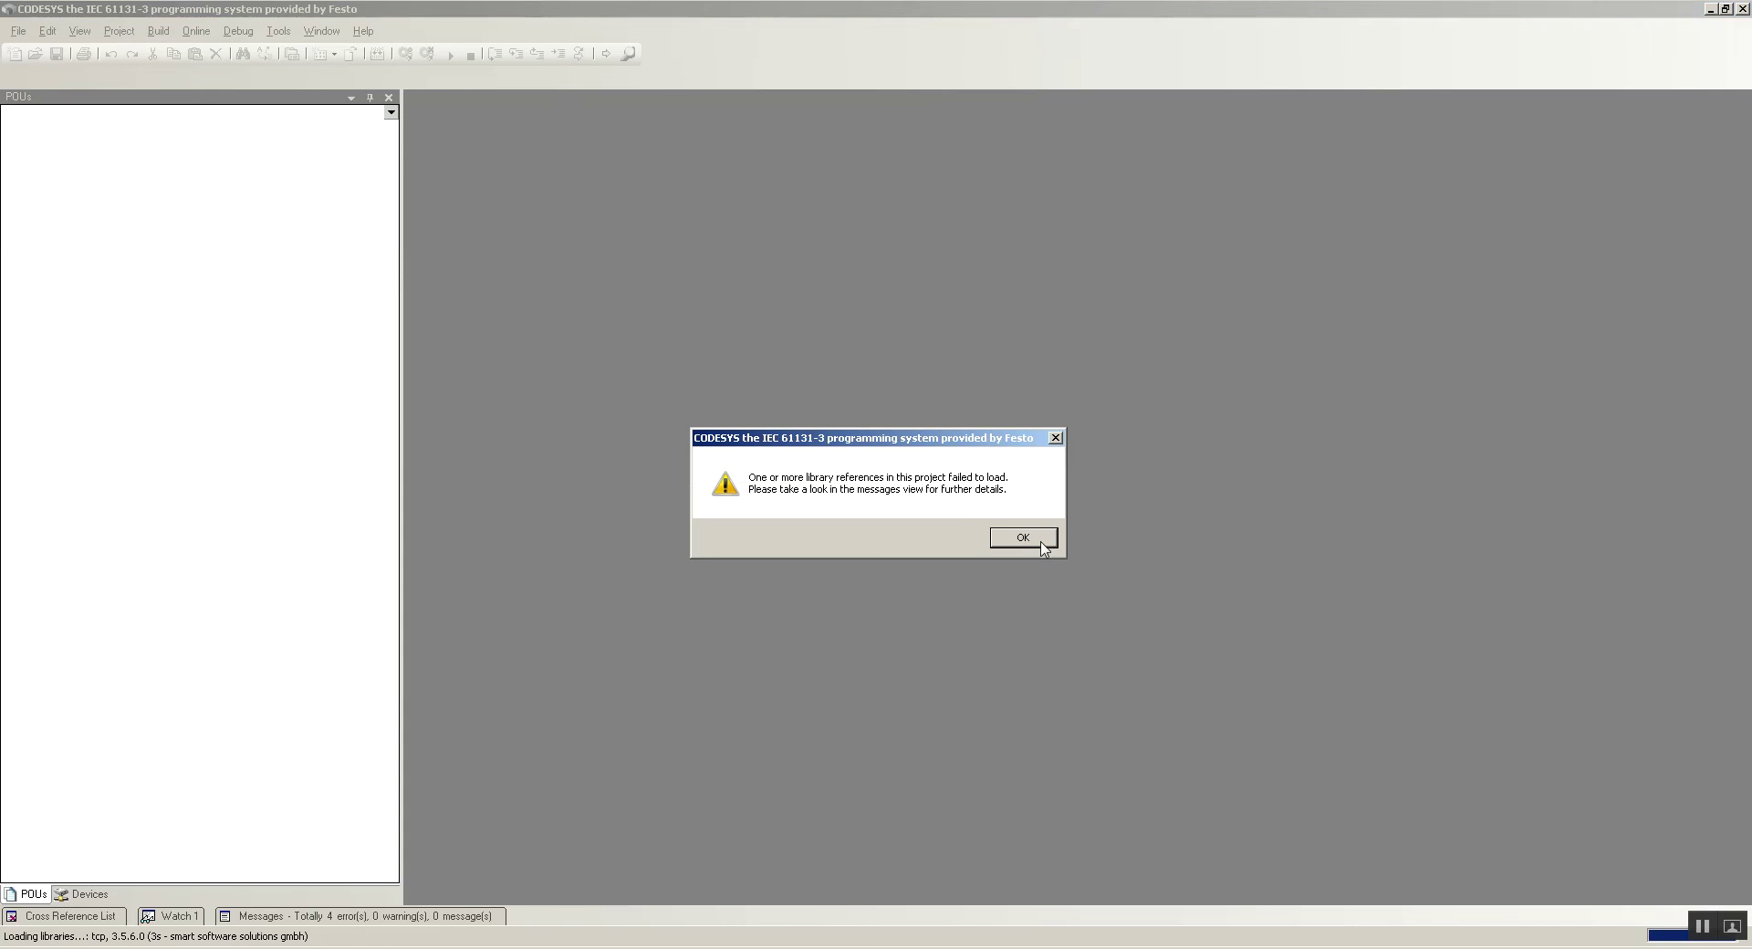
{"action": "left_click", "coordinate": [1046, 543]}
{"action": "key", "text": "alt+Tab"}
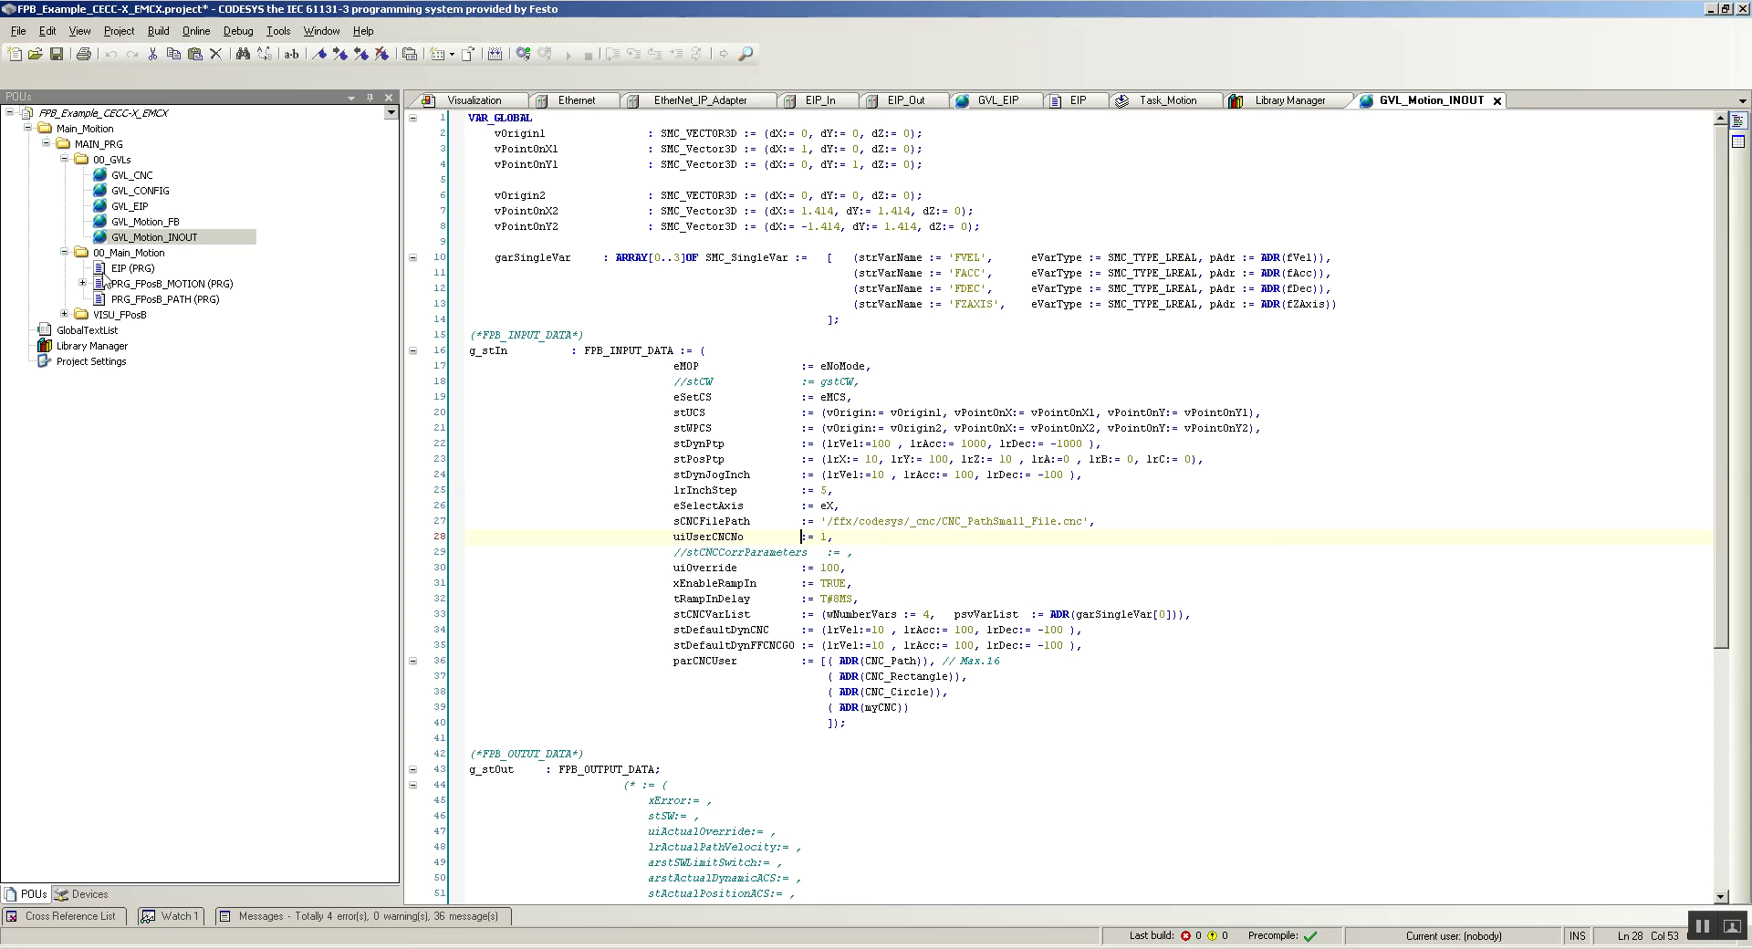
{"action": "double_click", "coordinate": [146, 270]}
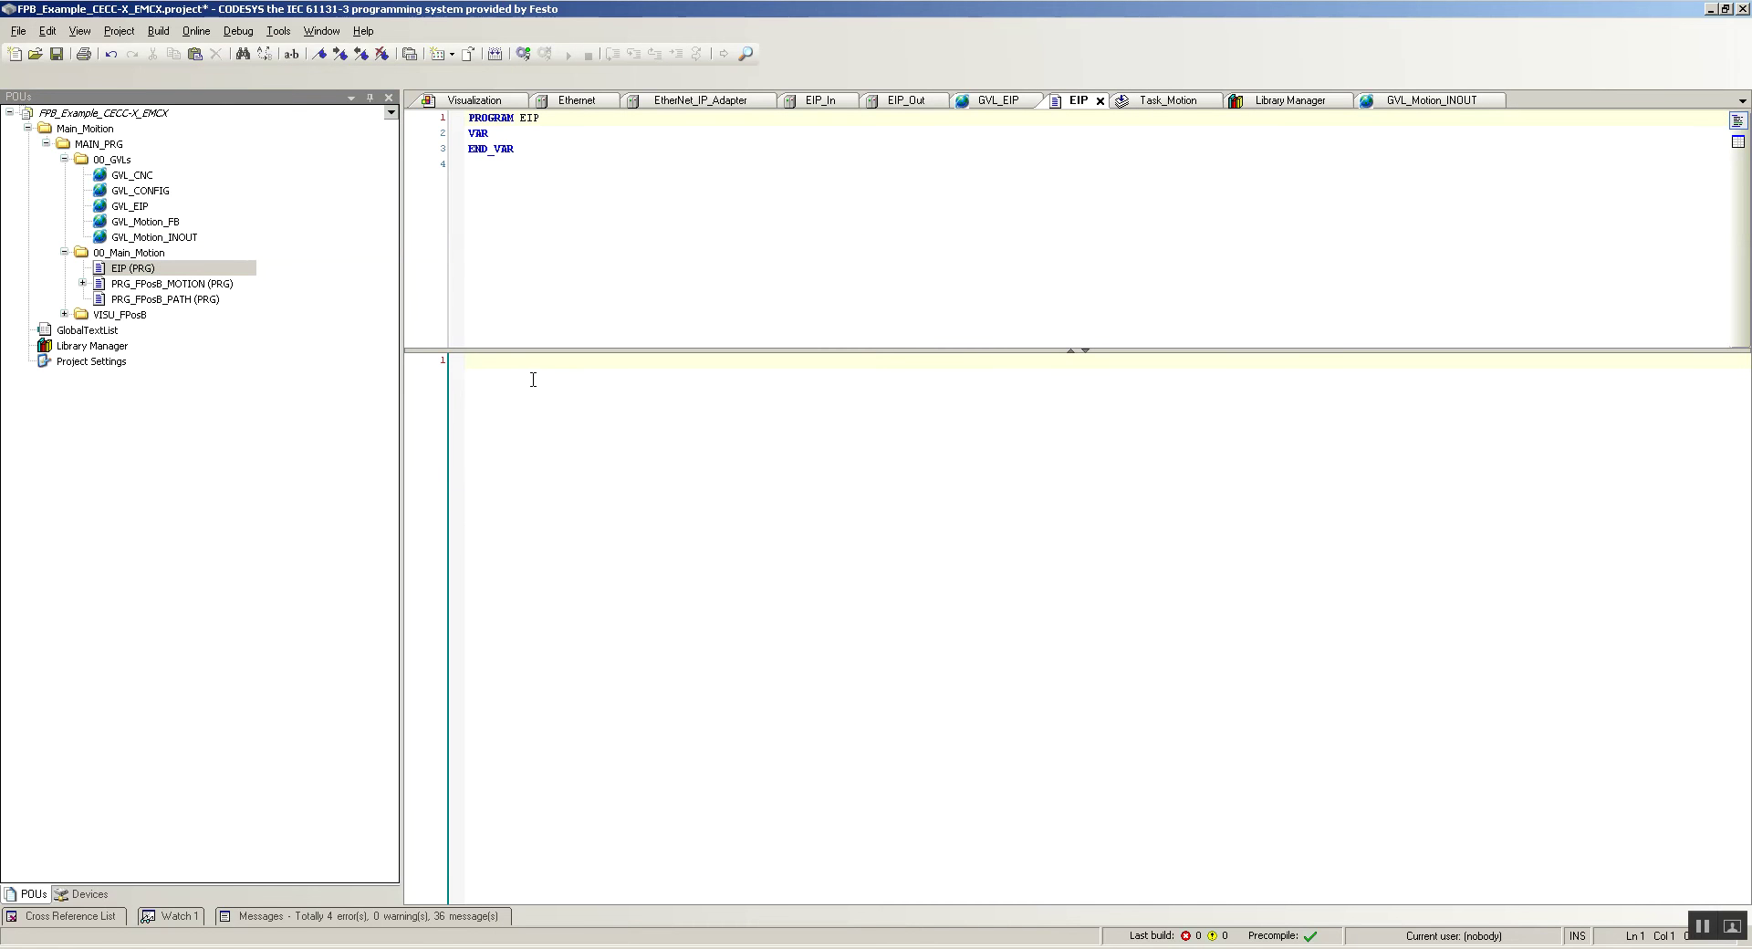
{"action": "double_click", "coordinate": [153, 237]}
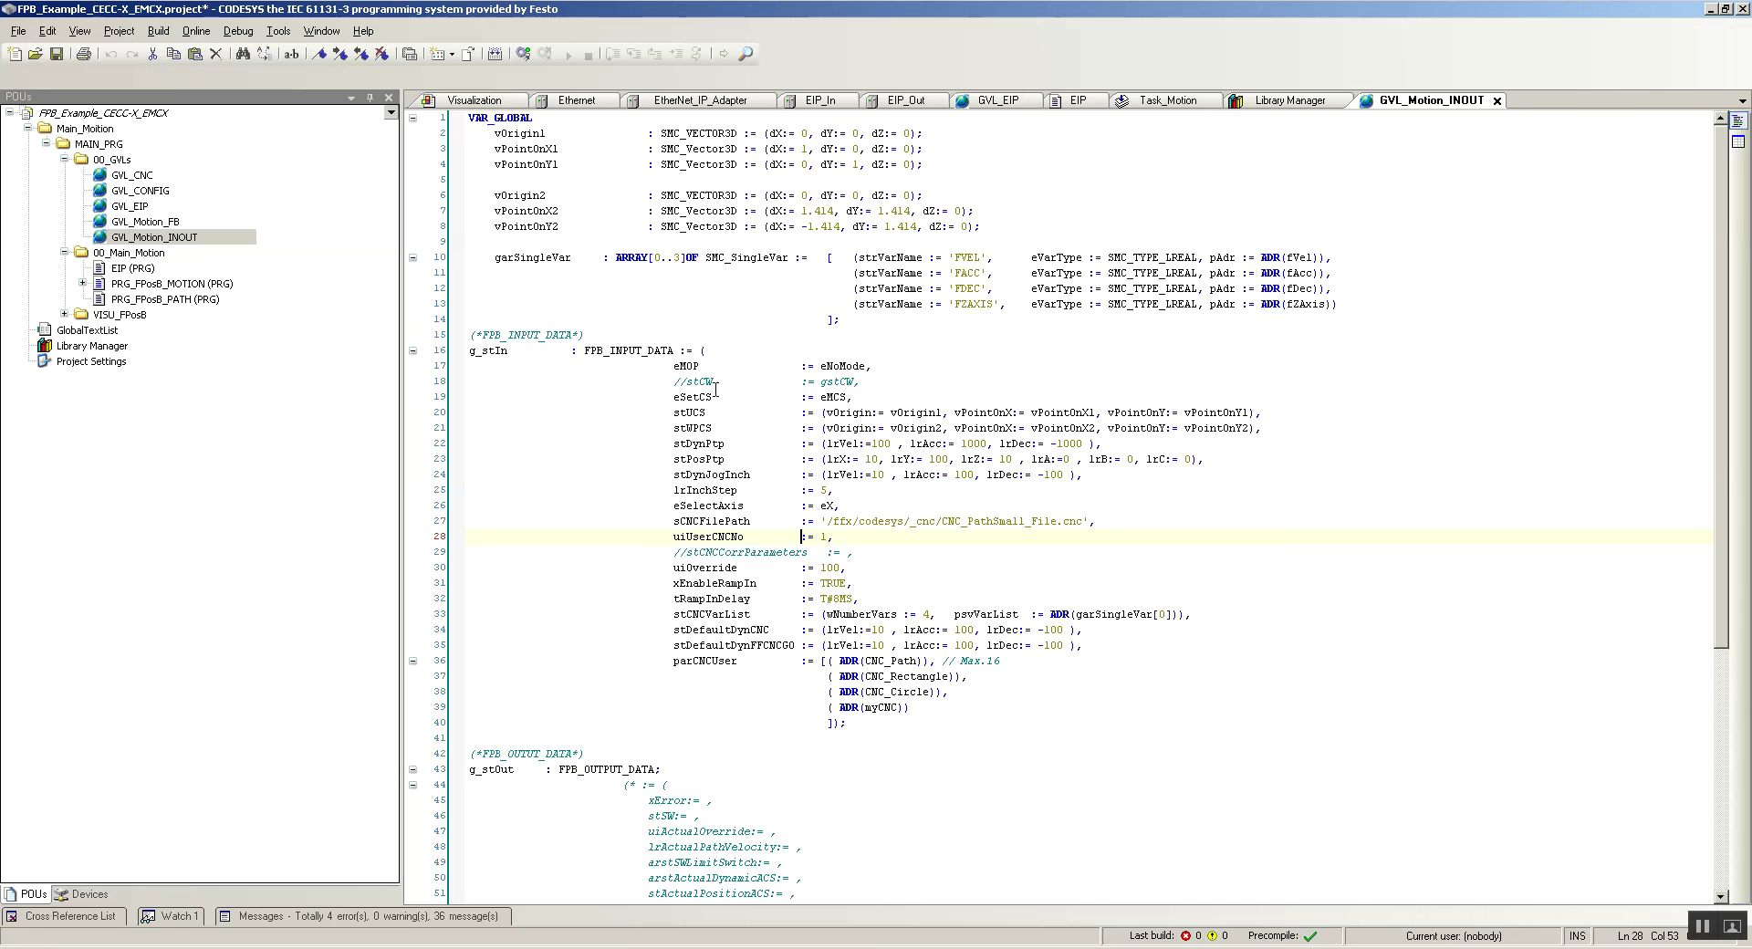
{"action": "double_click", "coordinate": [142, 269]}
{"action": "type", "text": "gst"}
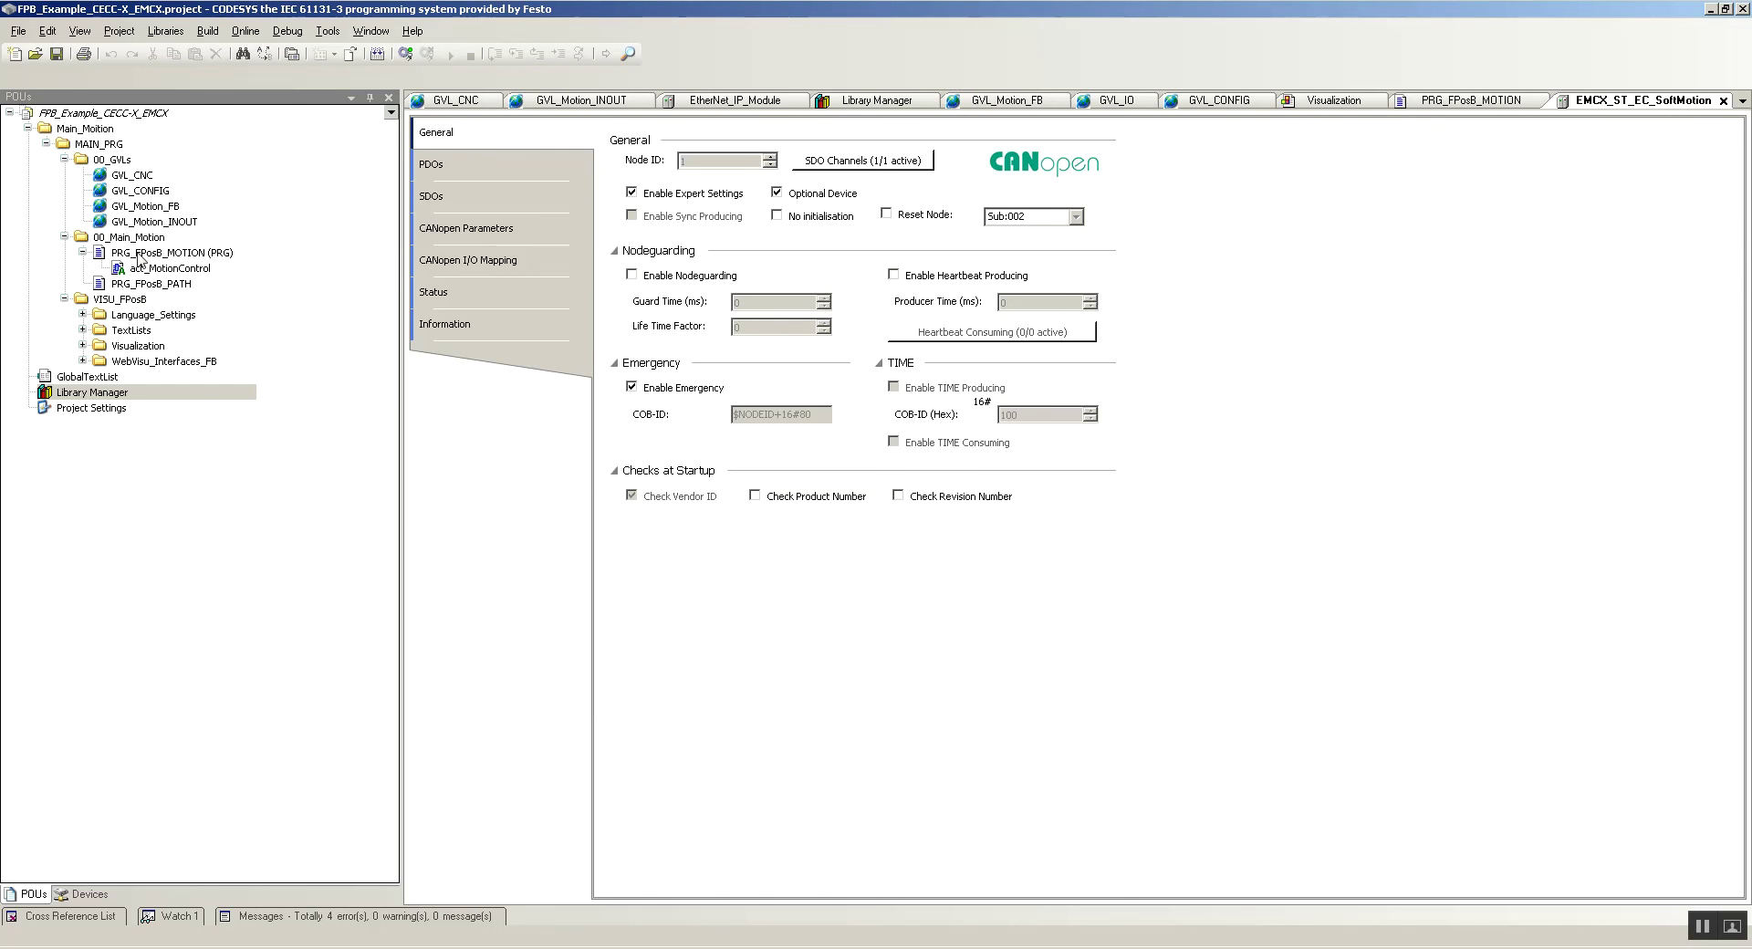
- In the second project, review the GVL_Motion_INOUT declarations and the CNC start variable in the application's GVL_IO
{"action": "double_click", "coordinate": [146, 221]}
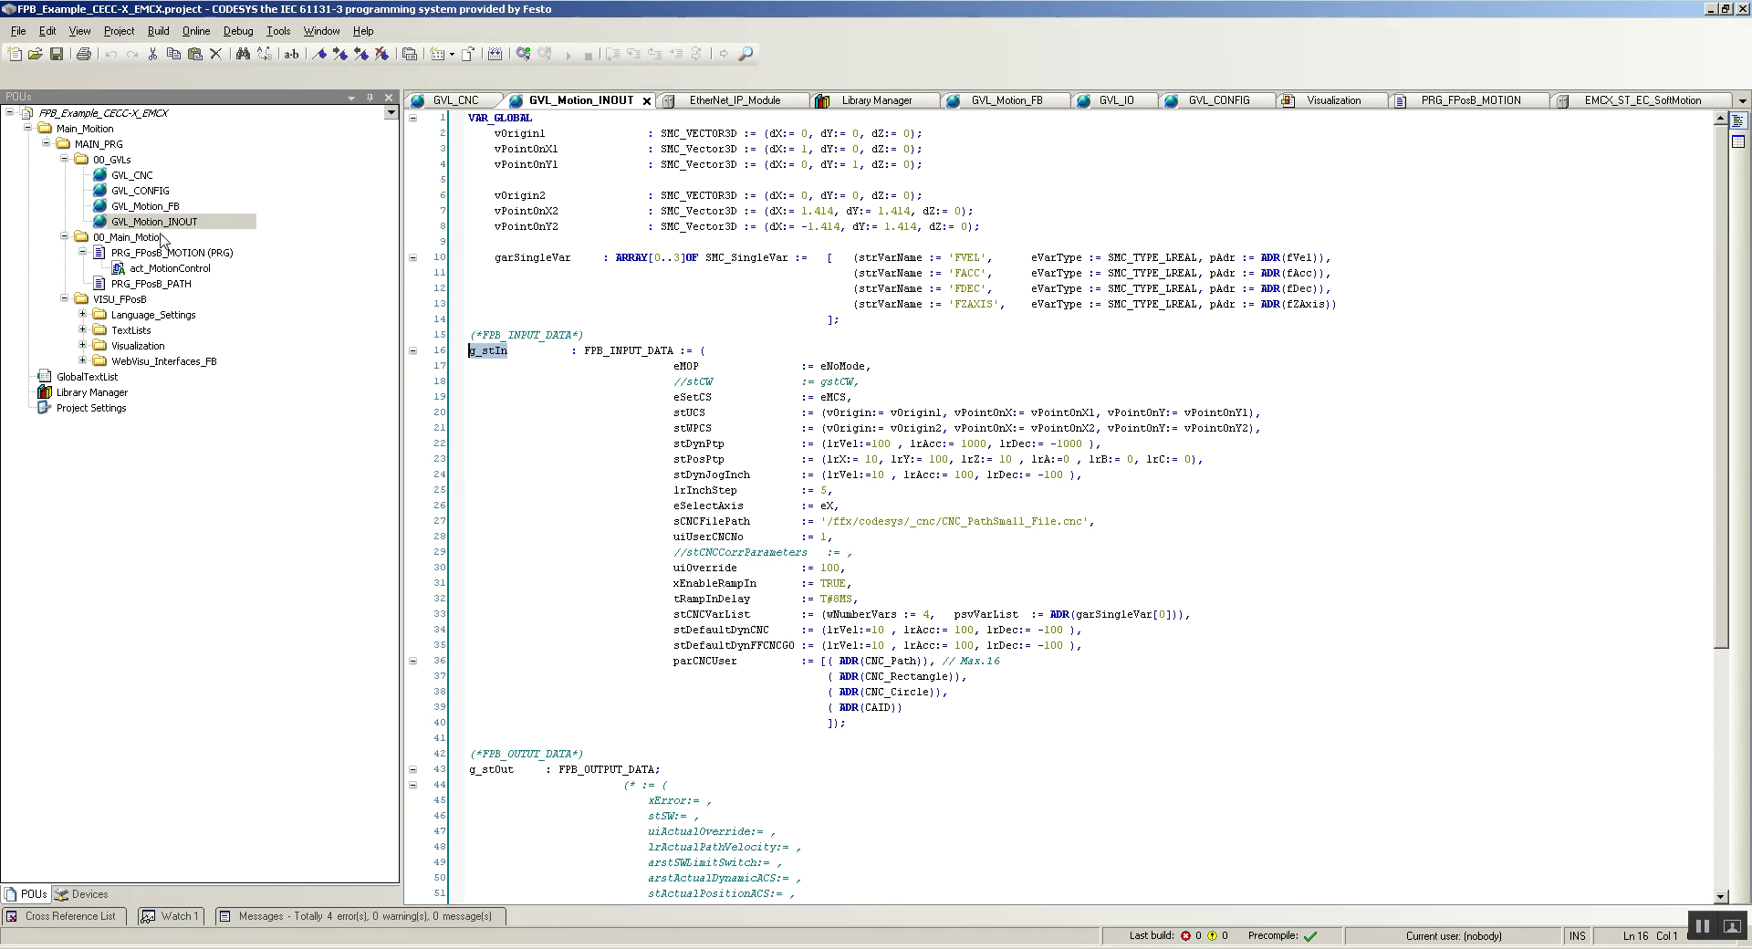
{"action": "left_click", "coordinate": [89, 894]}
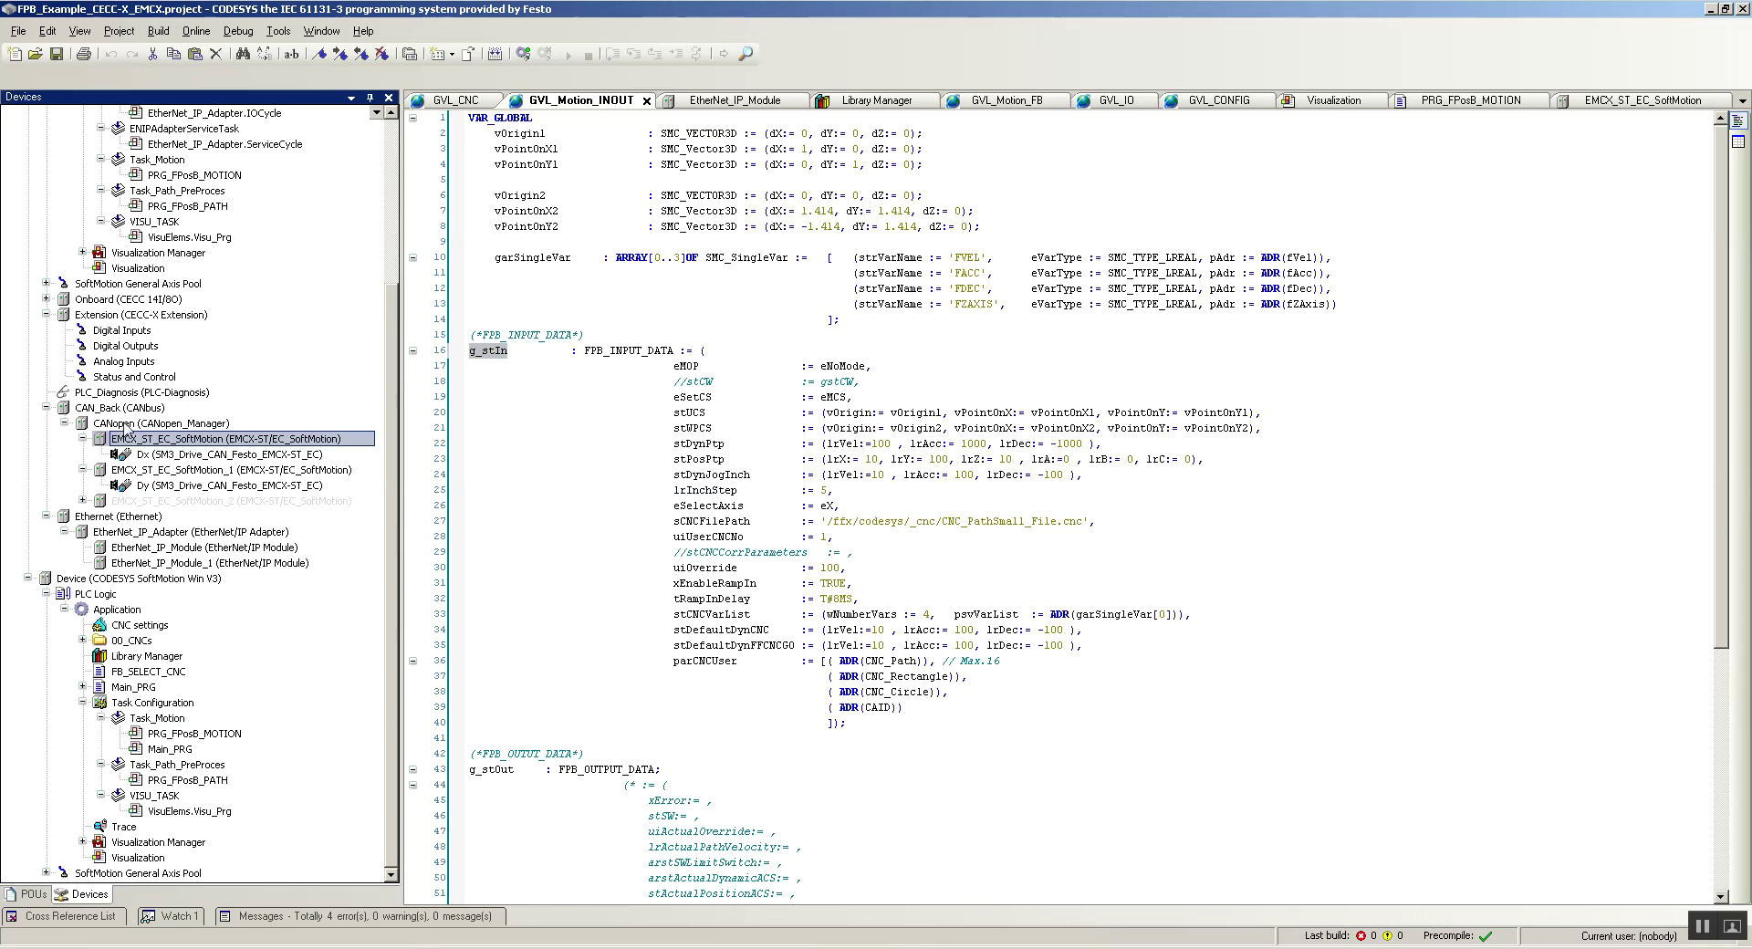
{"action": "left_click_drag", "start_coordinate": [395, 251], "coordinate": [396, 145]}
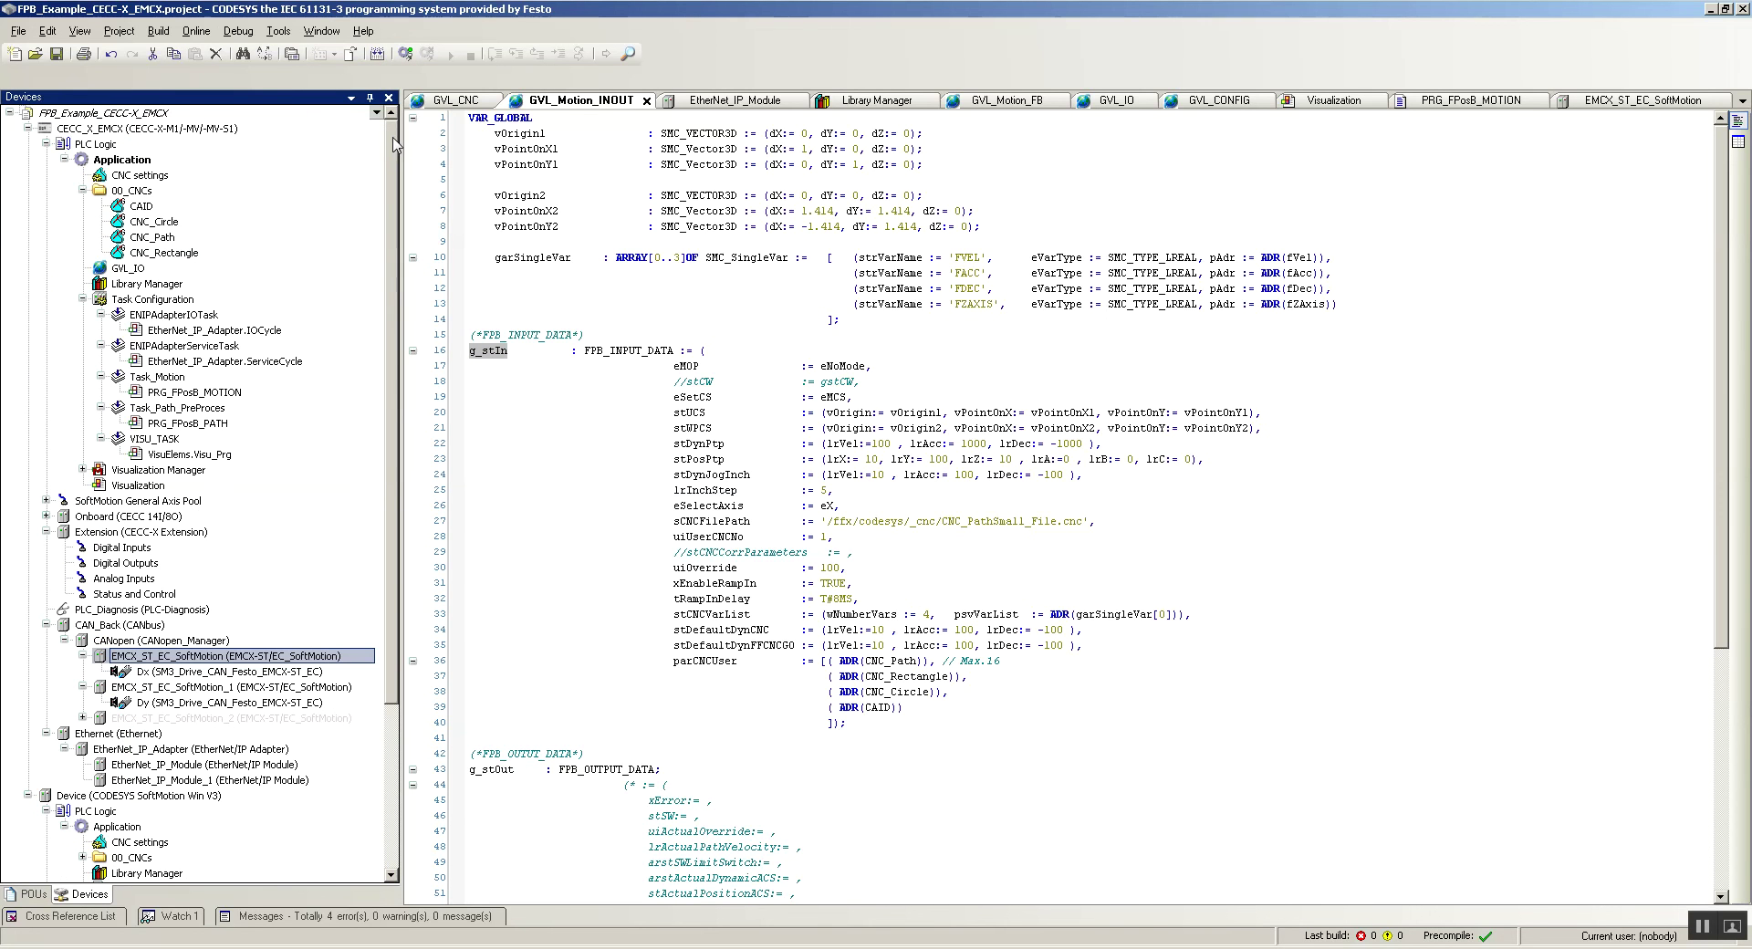
{"action": "double_click", "coordinate": [128, 268]}
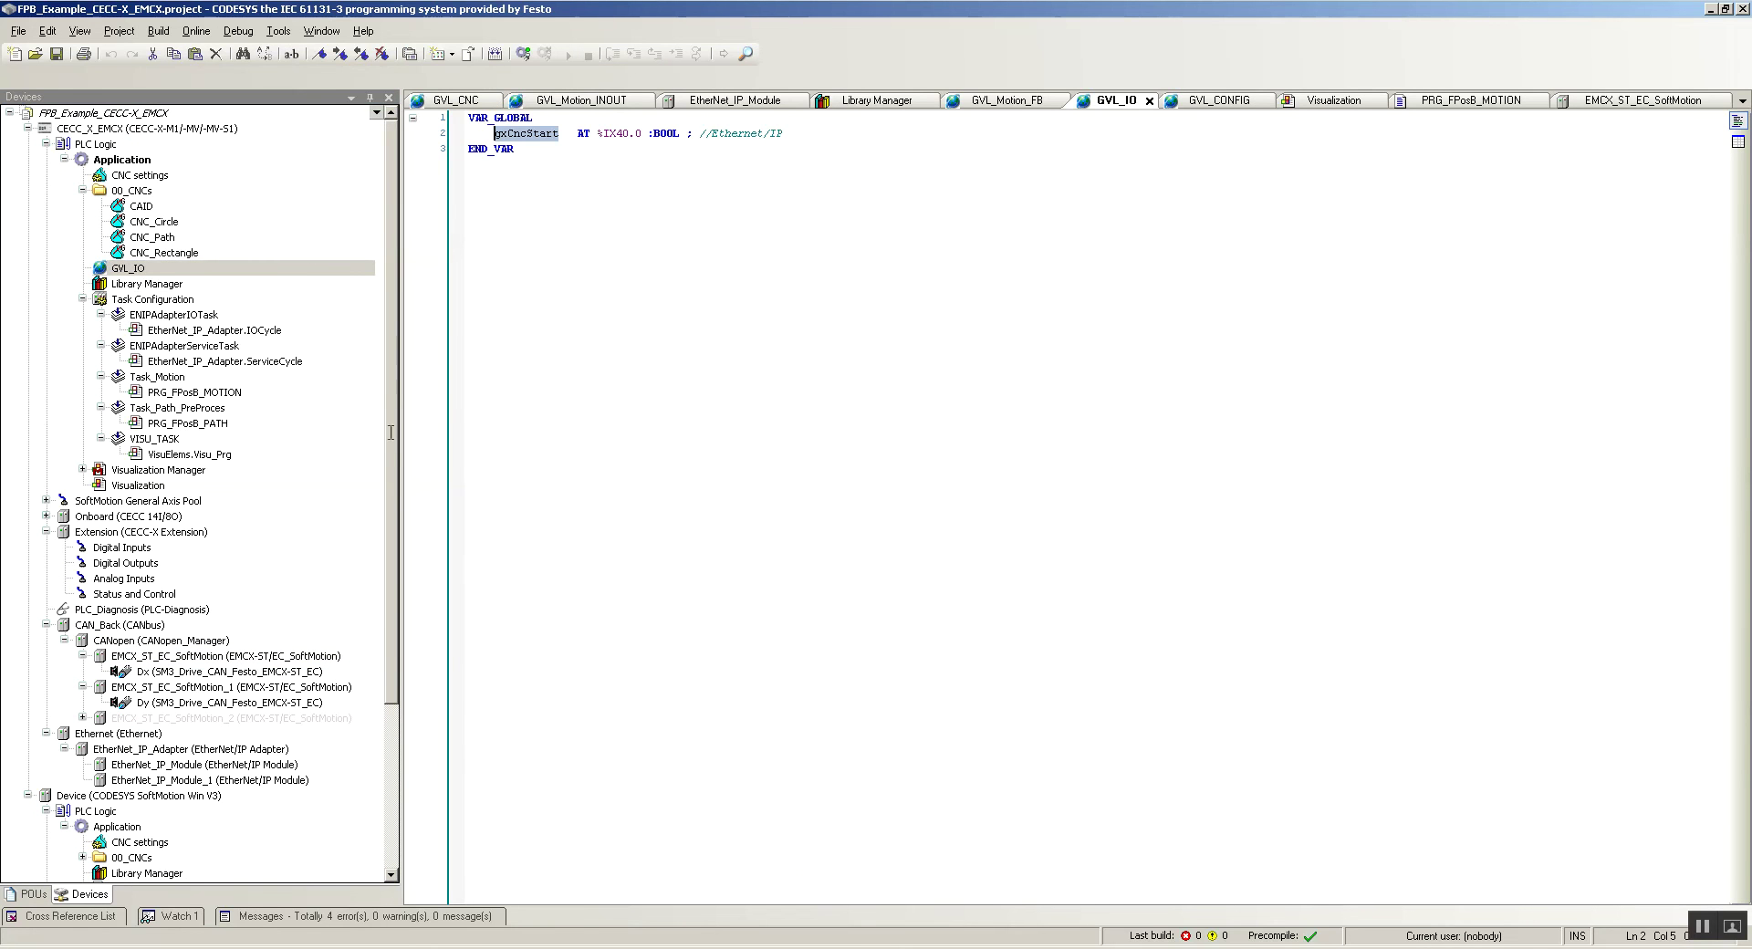
- Look through PRG_FPosB_PATH and PRG_FPosB_MOTION for the CNC start assignment, and switch back to the original project's EIP program
{"action": "left_click", "coordinate": [34, 894]}
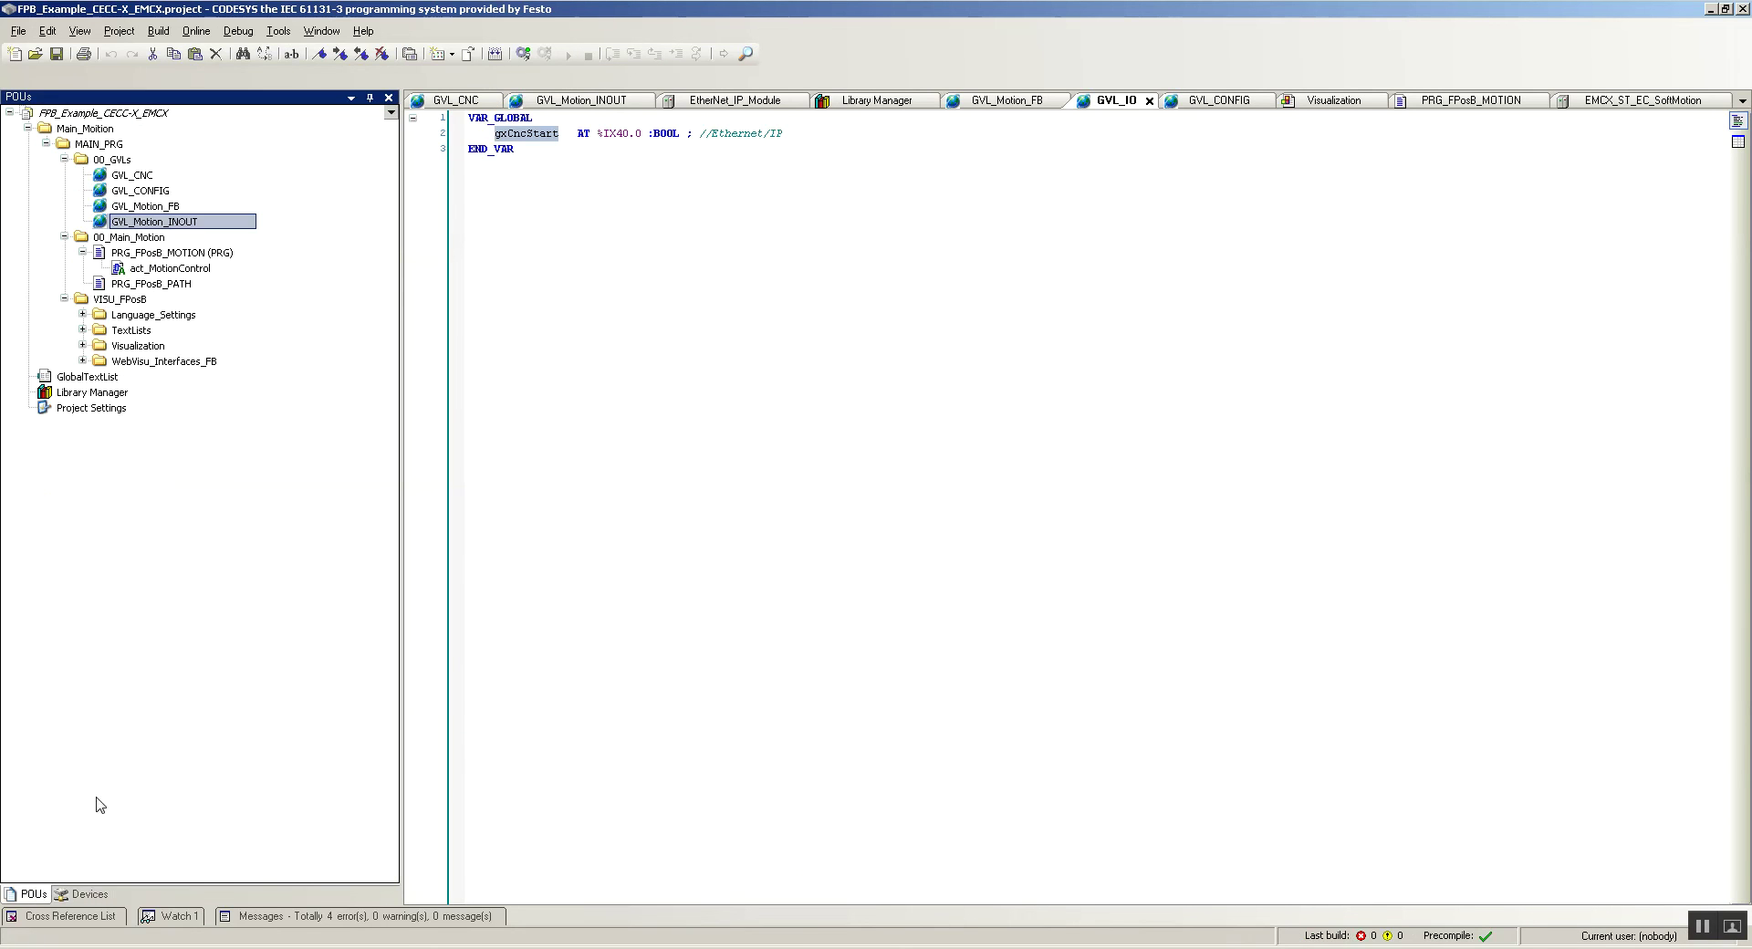
{"action": "double_click", "coordinate": [151, 284]}
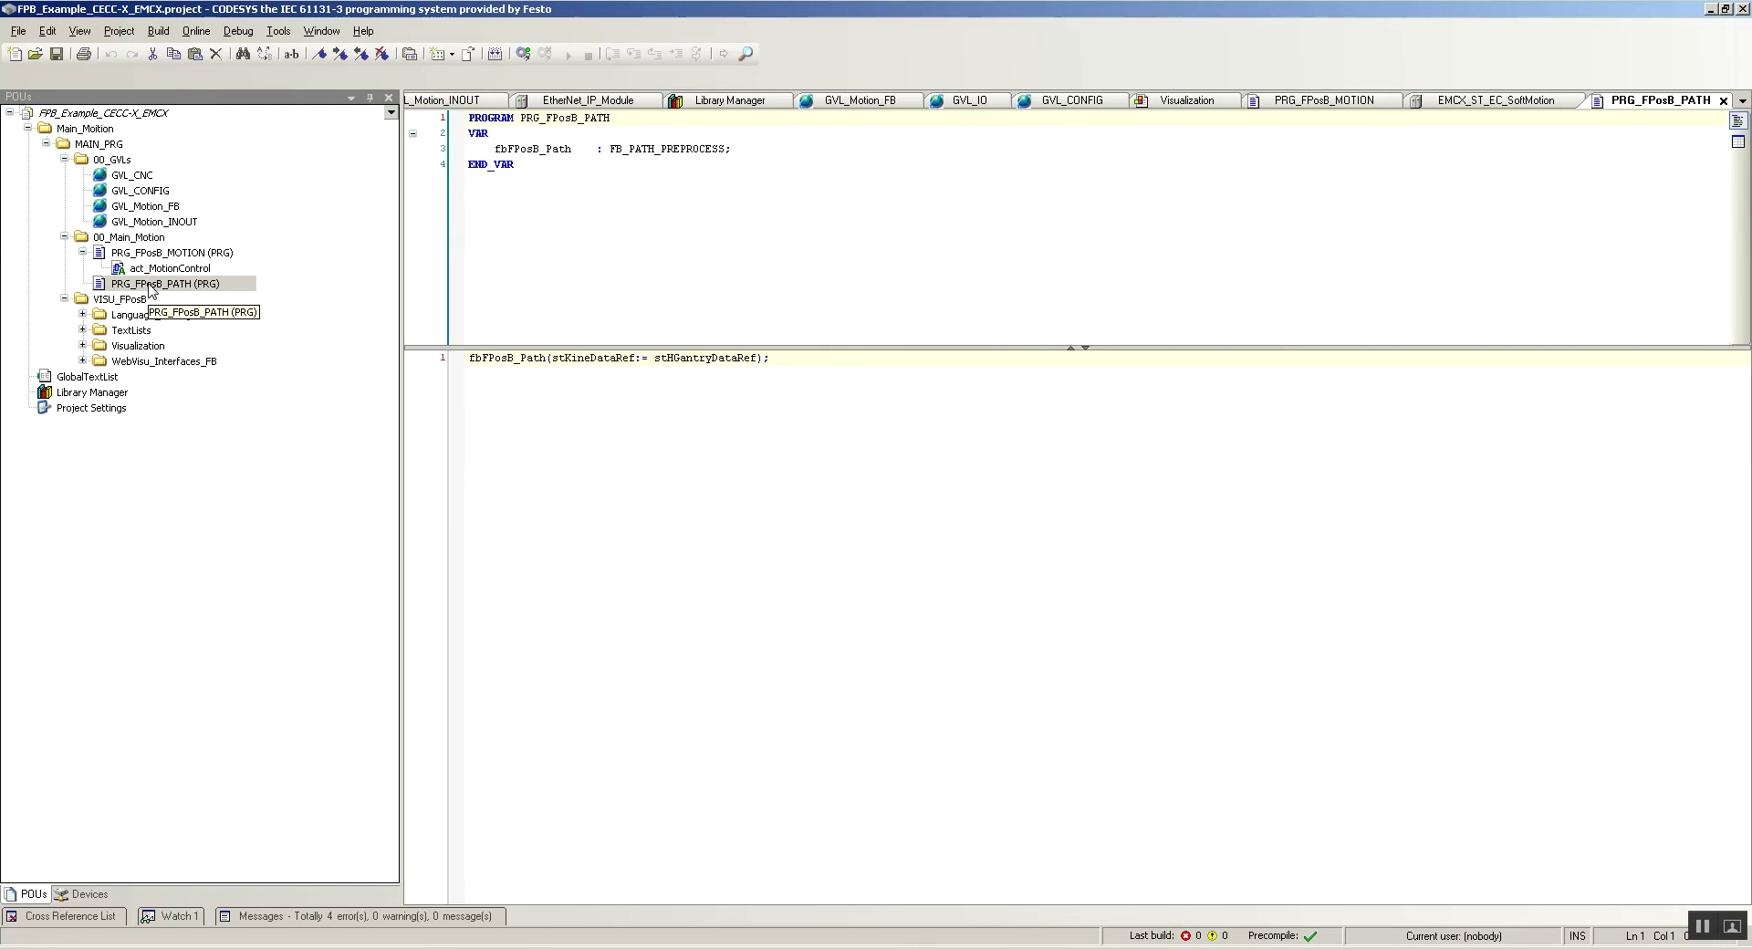
{"action": "left_click", "coordinate": [149, 255]}
{"action": "double_click", "coordinate": [149, 255]}
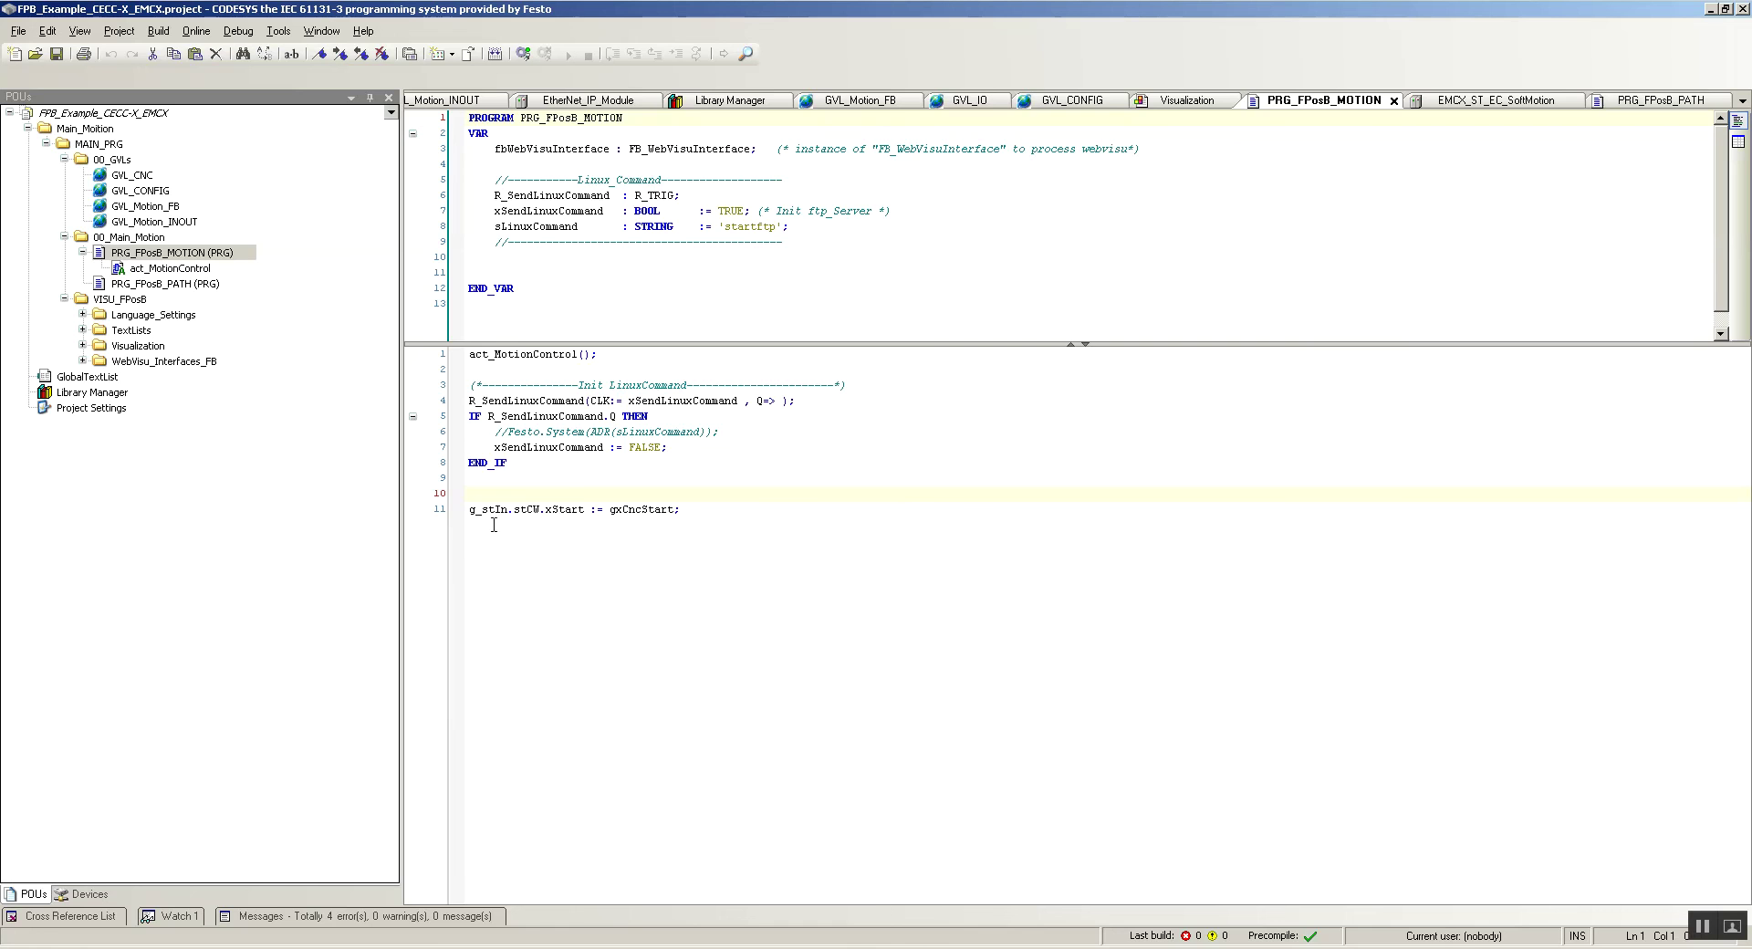
{"action": "key", "text": "alt+Tab"}
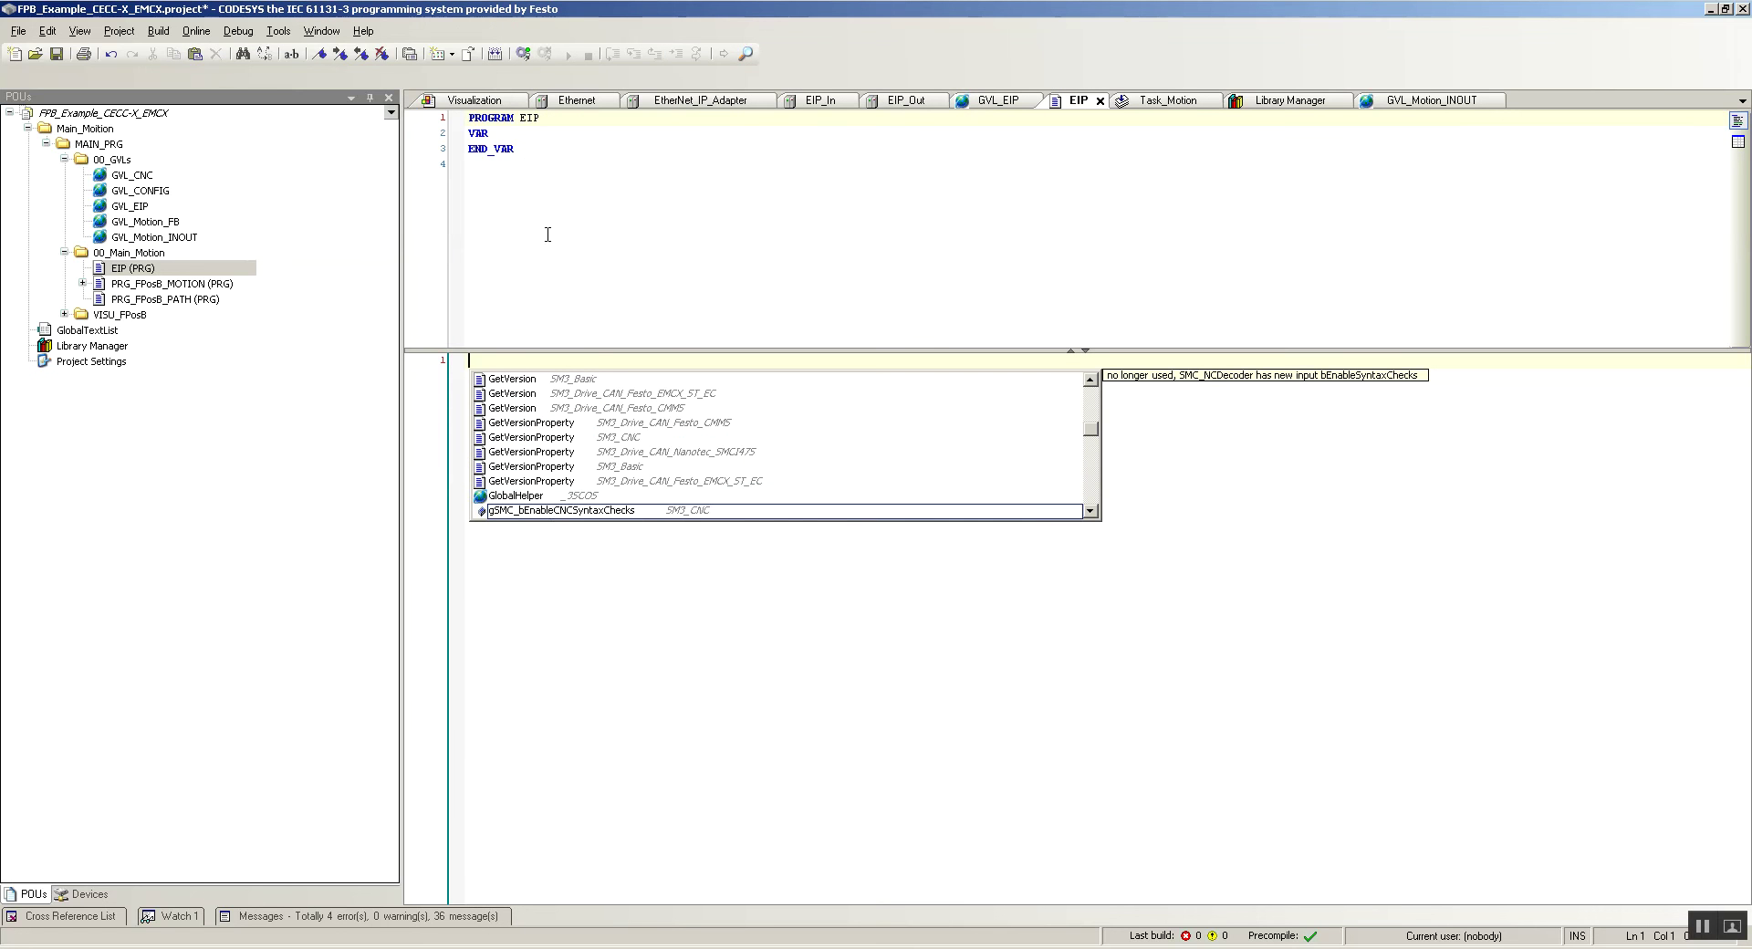
- Write the left side of the assignment, g_stIn.stCW.xStart :=, on the first code line of the EIP program
{"action": "left_click", "coordinate": [733, 657]}
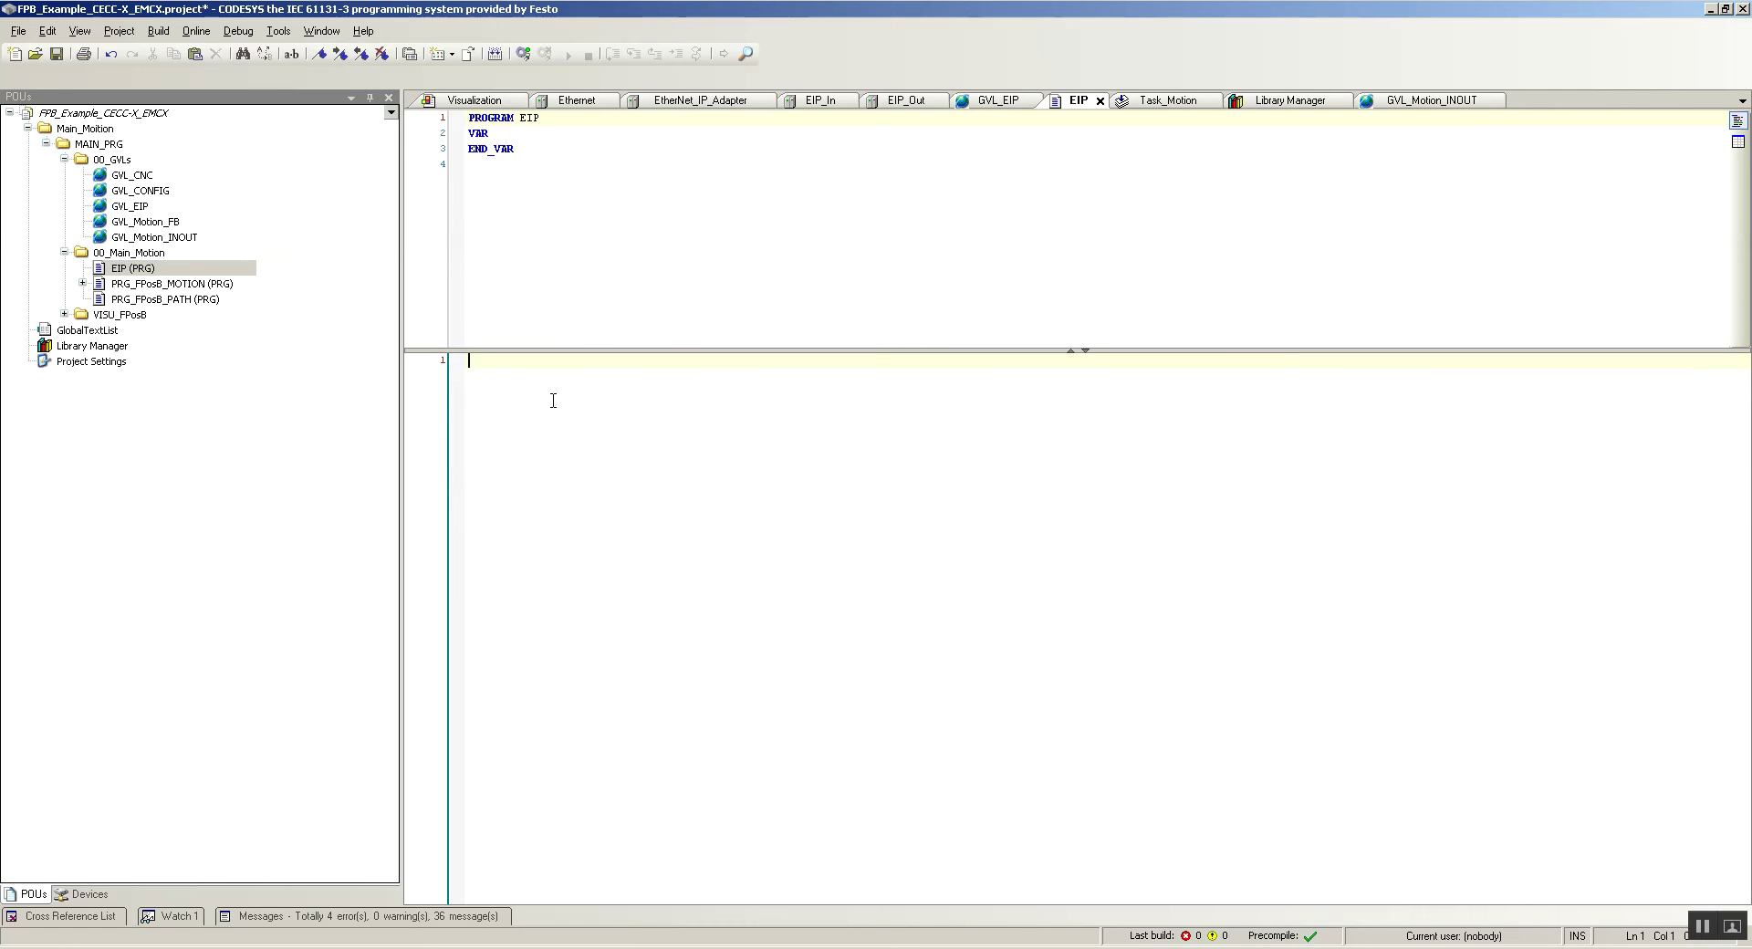
{"action": "type", "text": "g"}
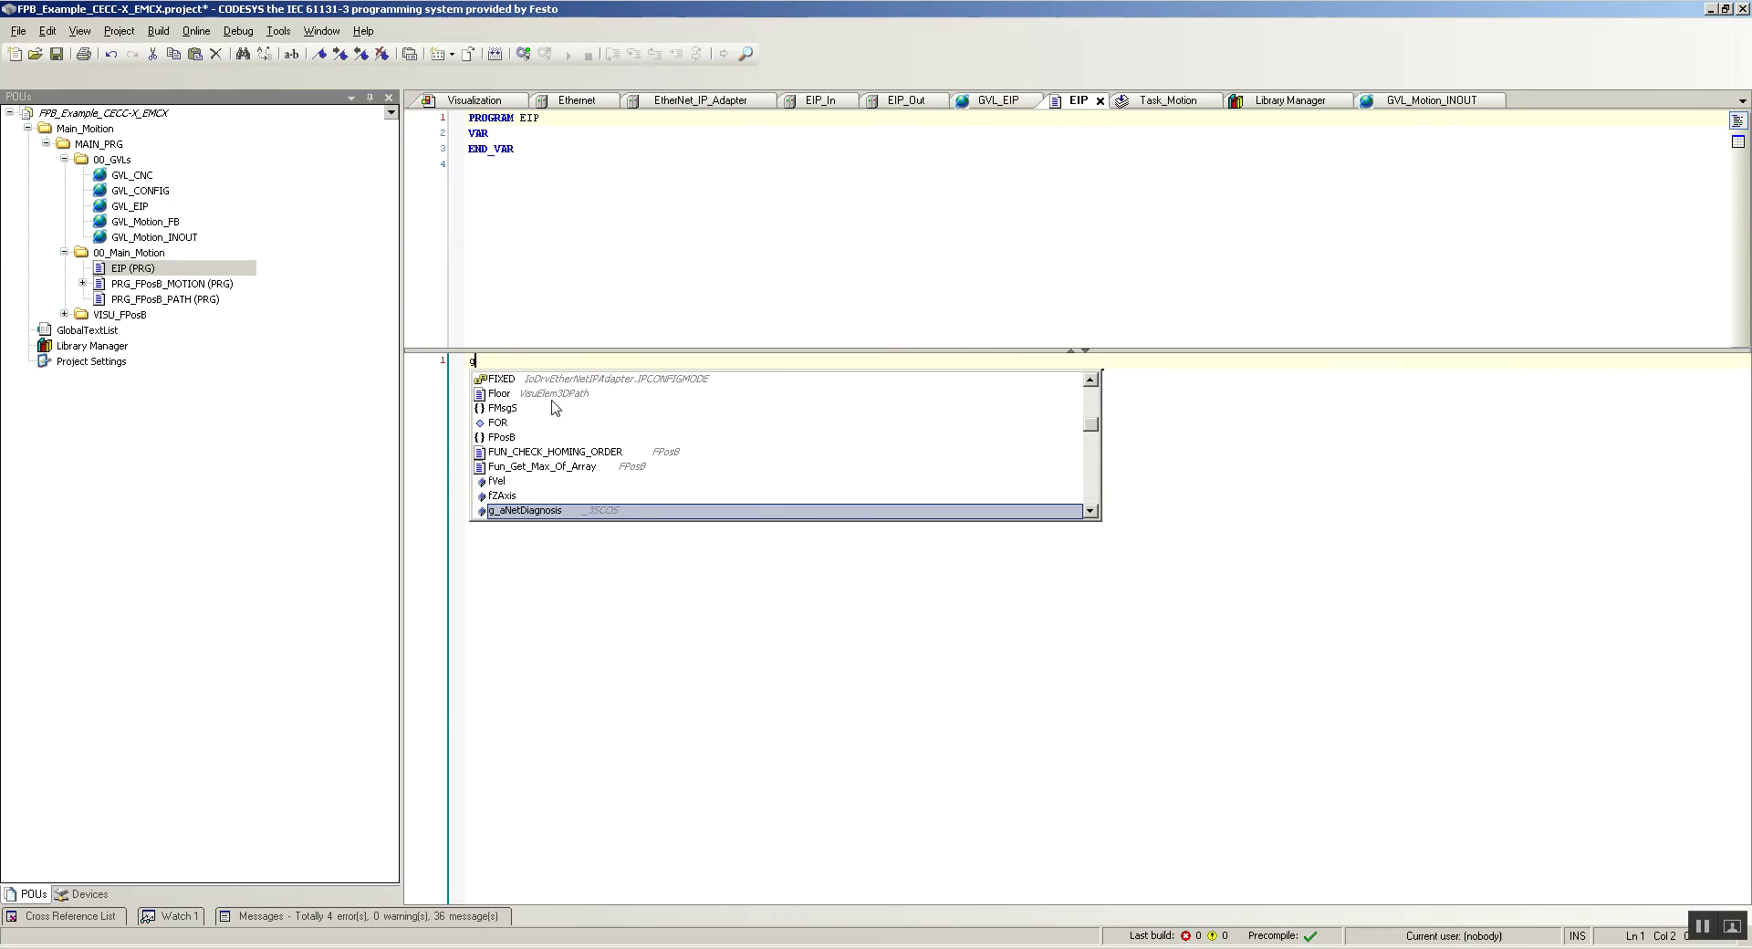
{"action": "type", "text": "_stin"}
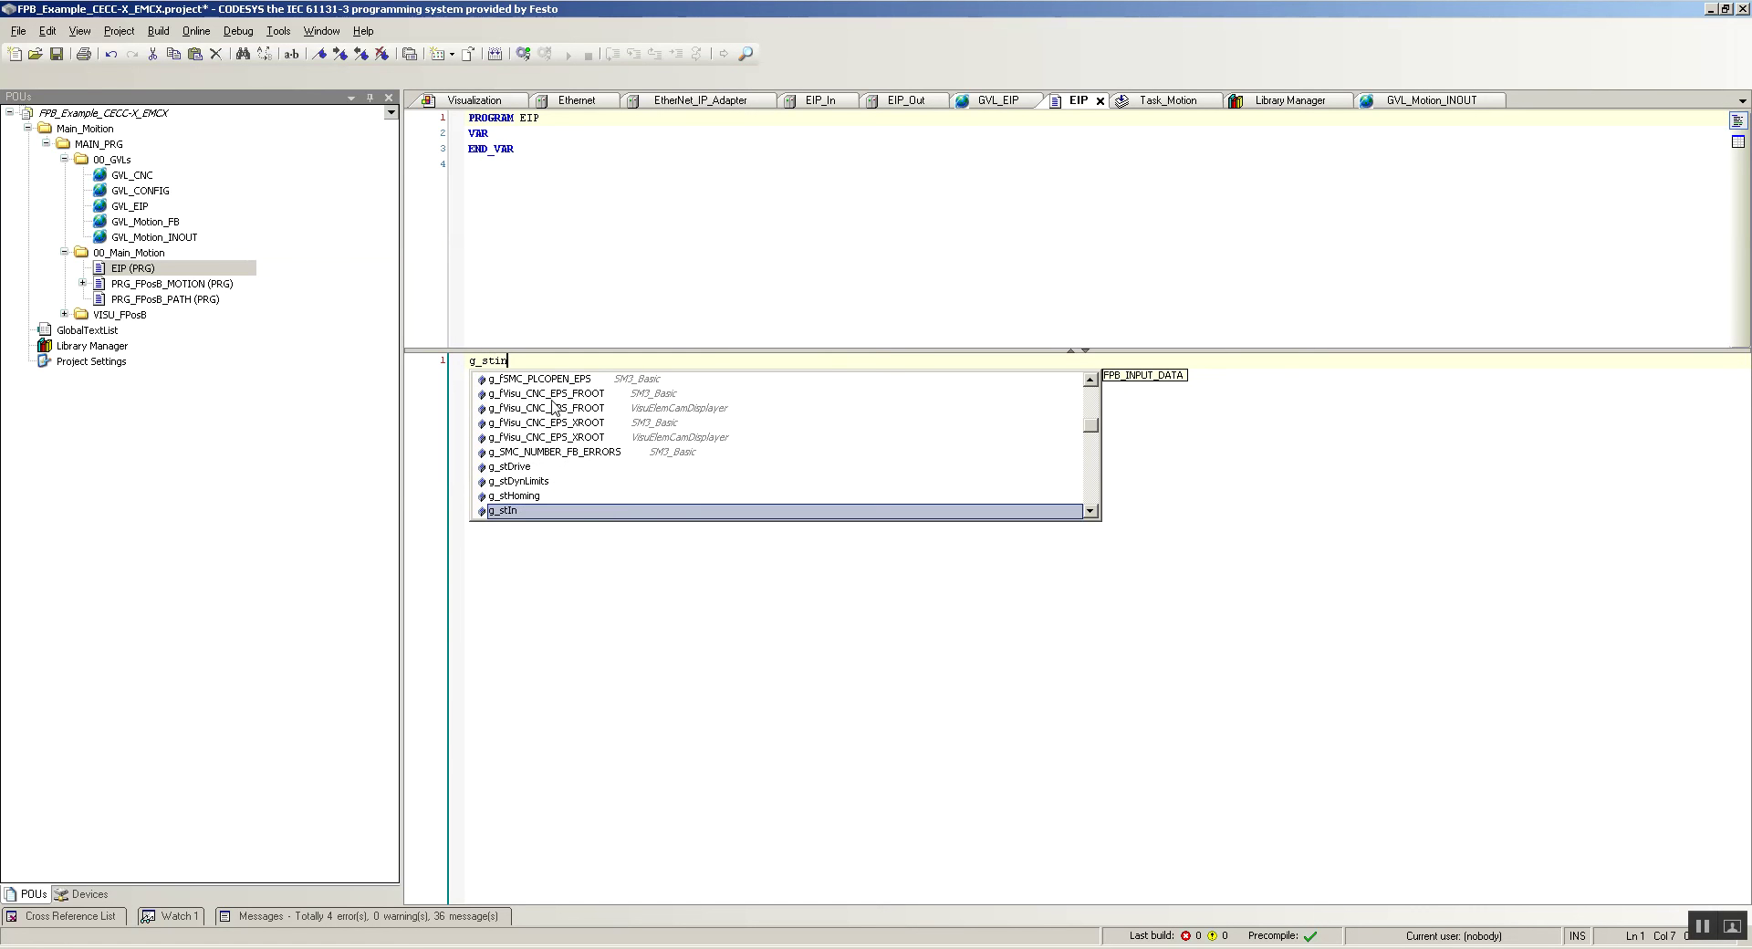
{"action": "type", "text": "."}
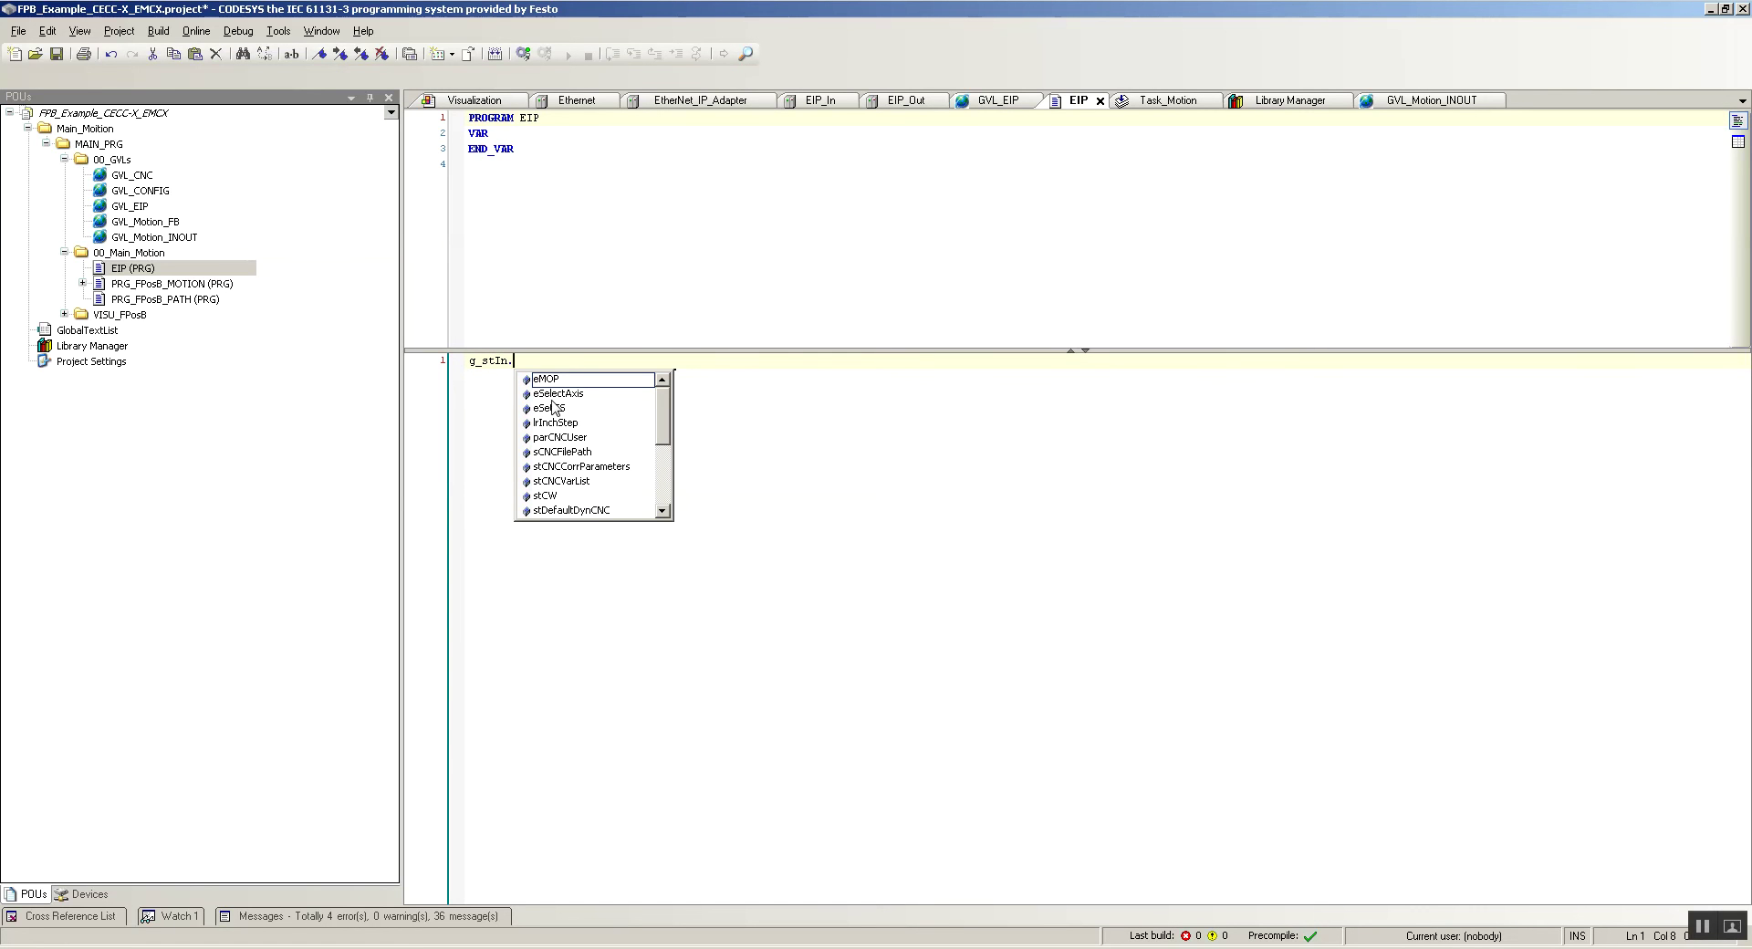
{"action": "left_click", "coordinate": [557, 495]}
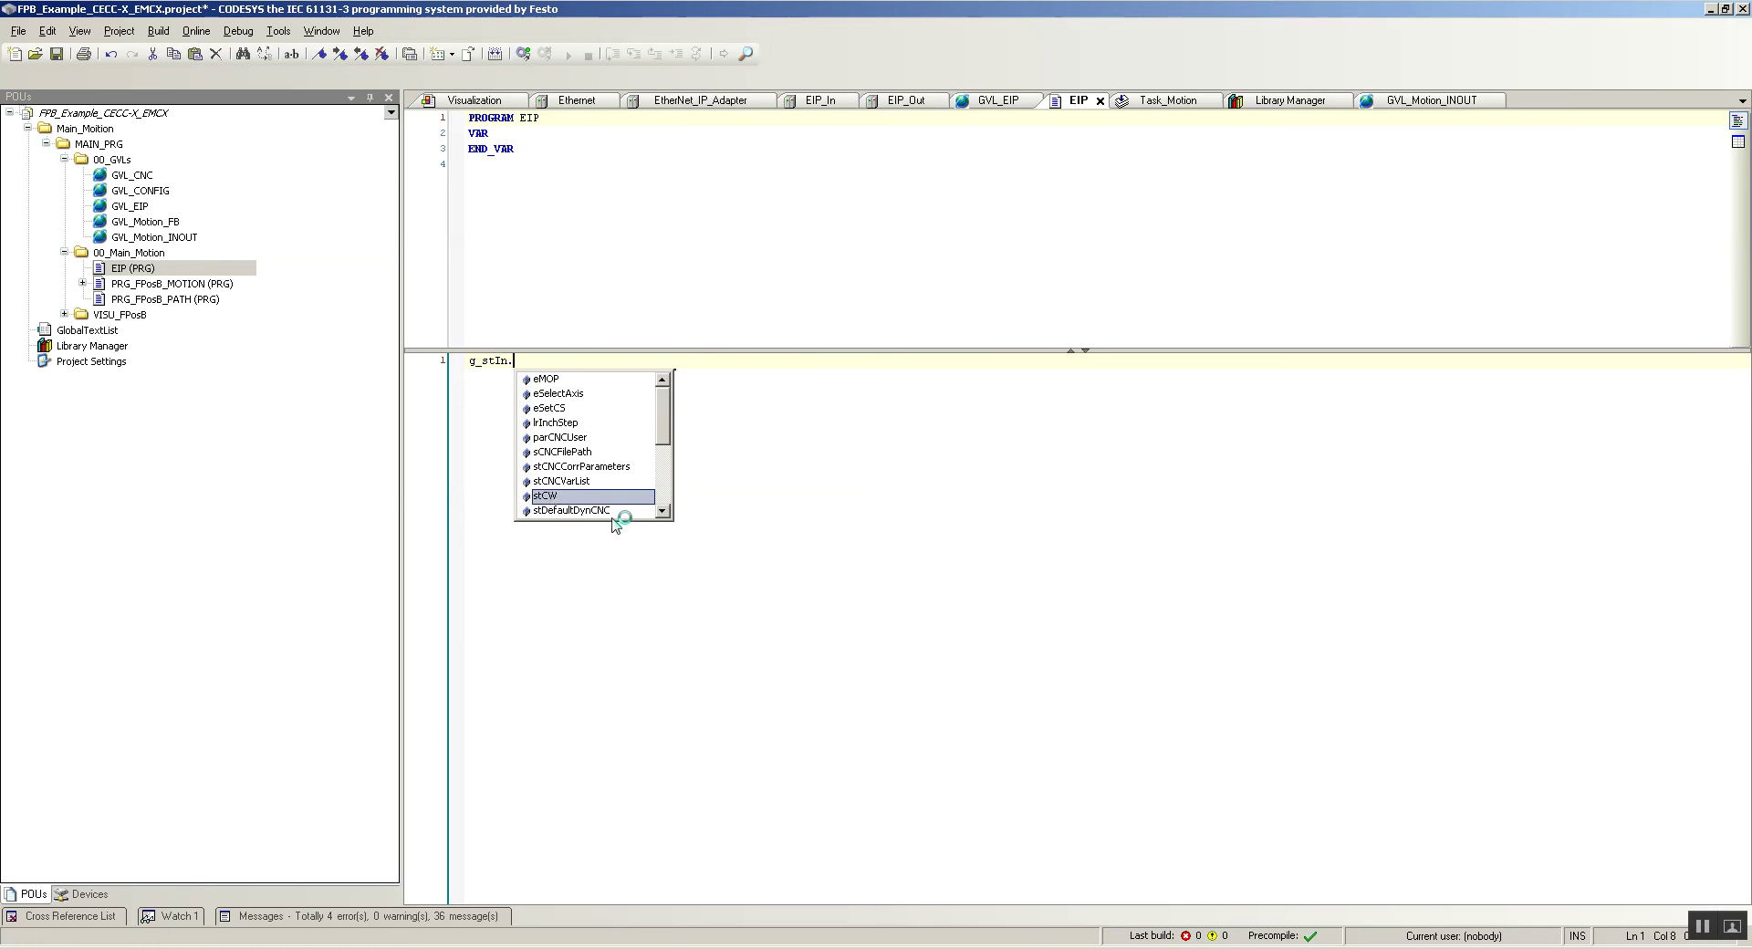
{"action": "double_click", "coordinate": [556, 497]}
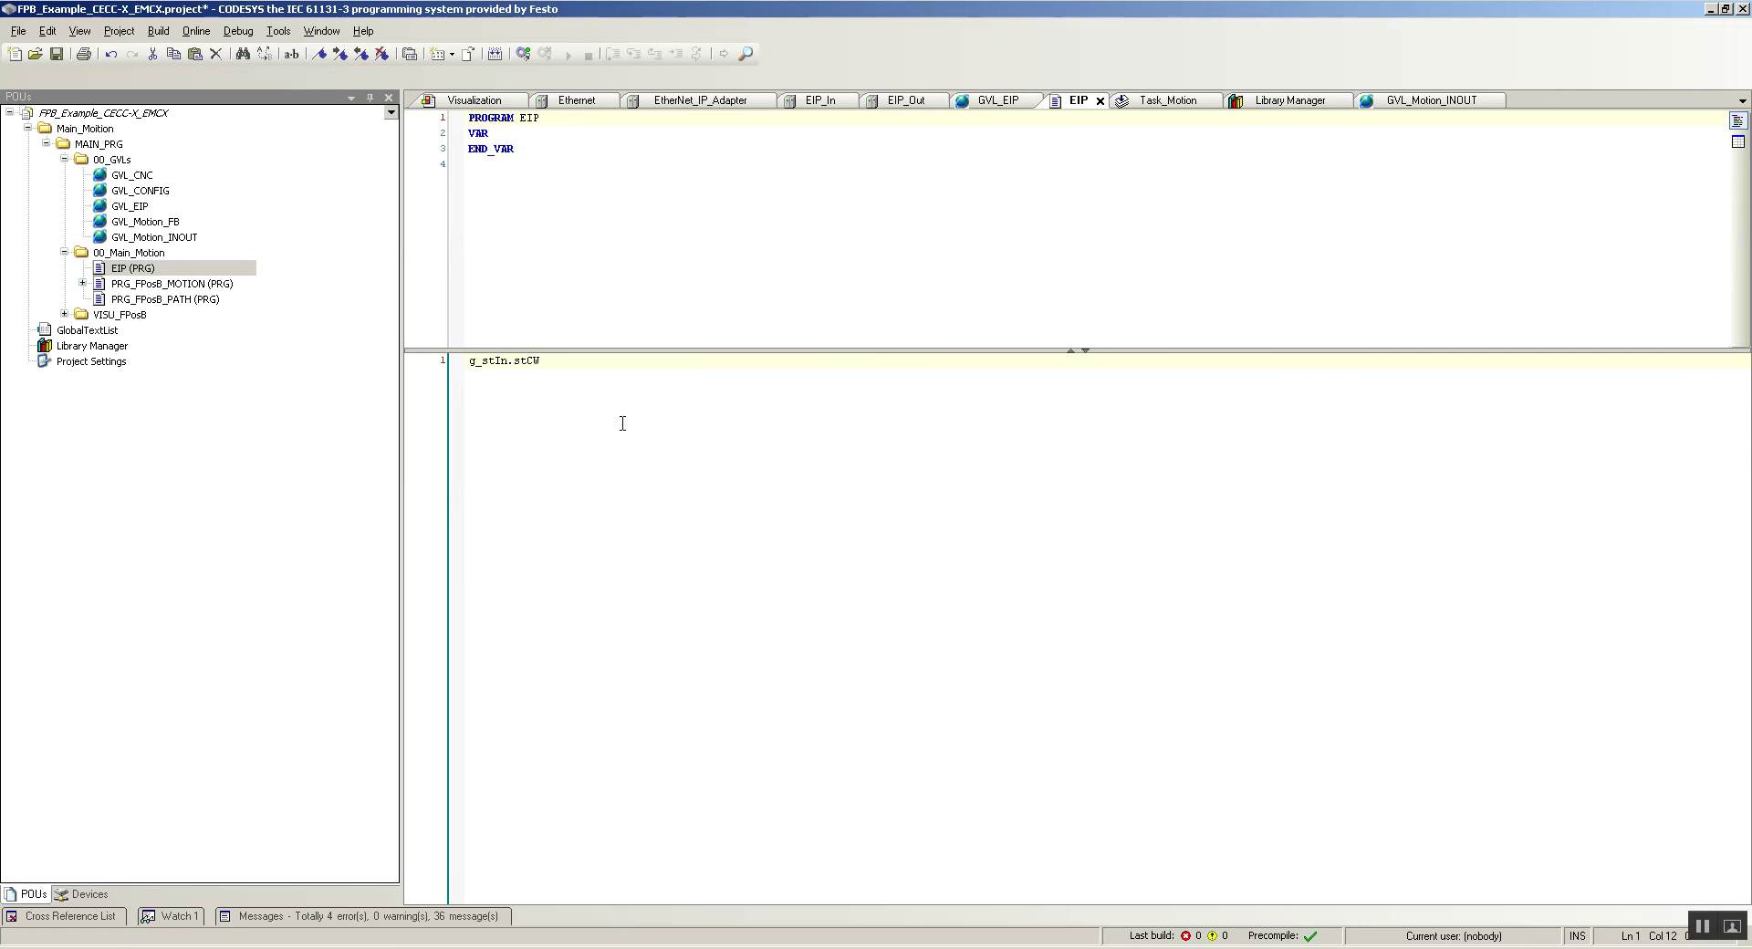
{"action": "type", "text": ".st"}
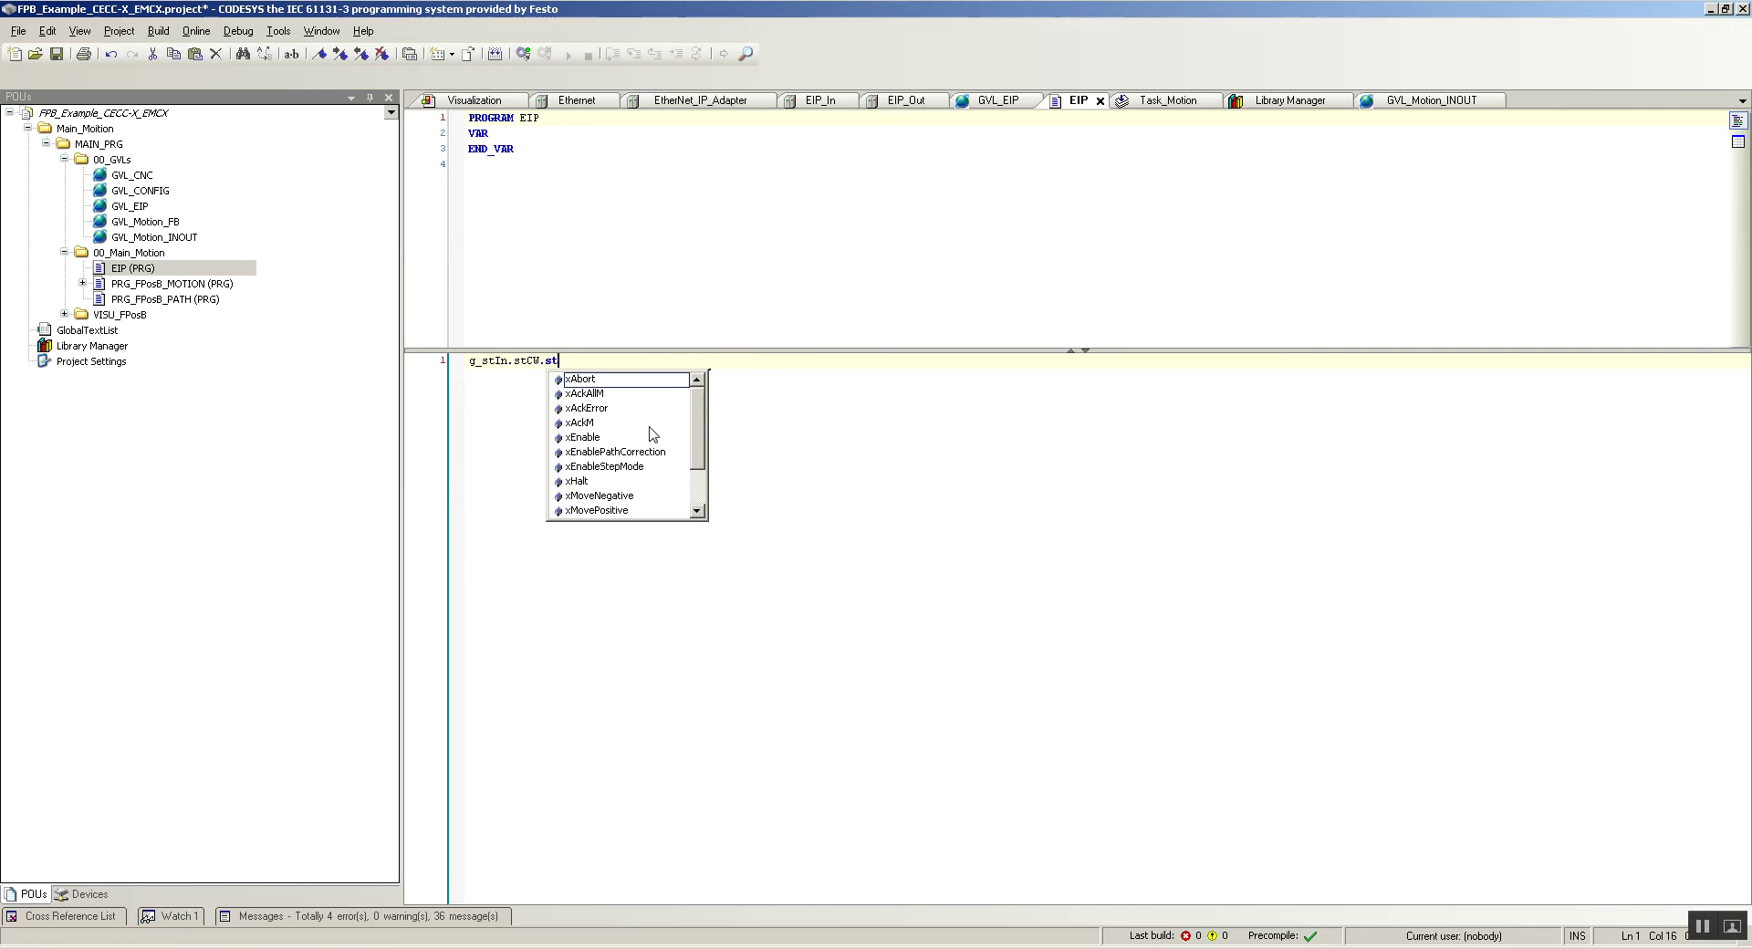
{"action": "key", "text": "BackSpace"}
{"action": "key", "text": "BackSpace"}
{"action": "type", "text": "xStart"}
{"action": "key", "text": "Return"}
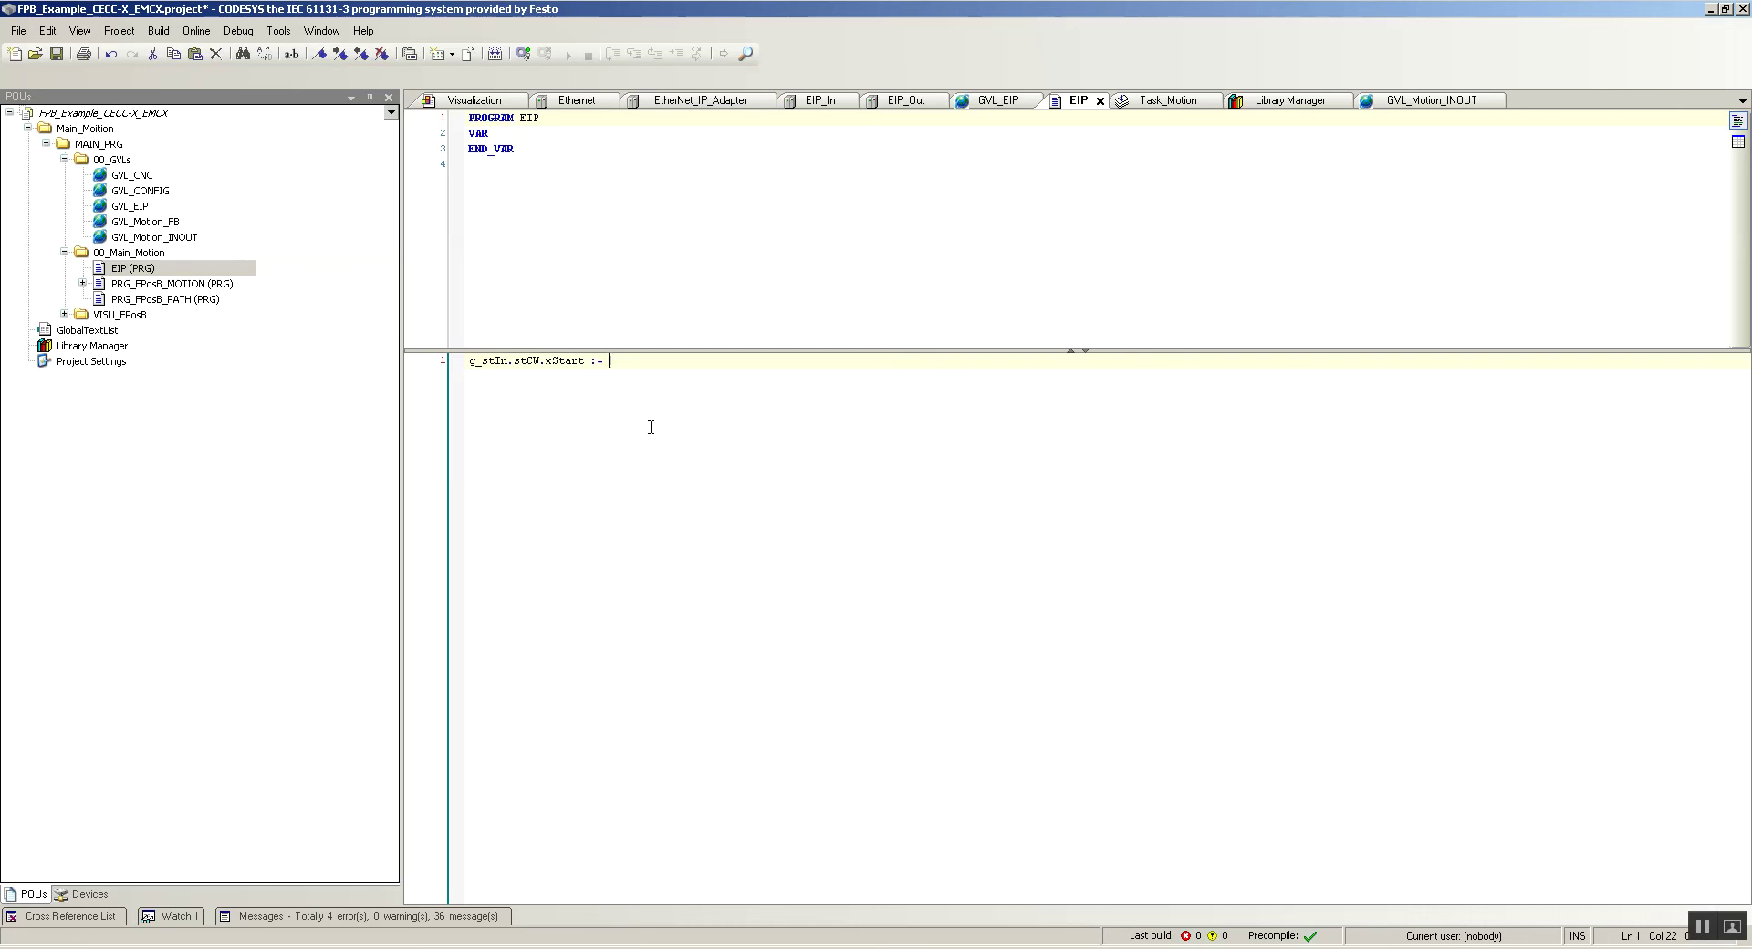
- Copy gxCNCStart from GVL_EIP, complete the EIP line as g_stIn.stCW.xStart := gxCNCStart; and reopen GVL_EIP
{"action": "double_click", "coordinate": [130, 208]}
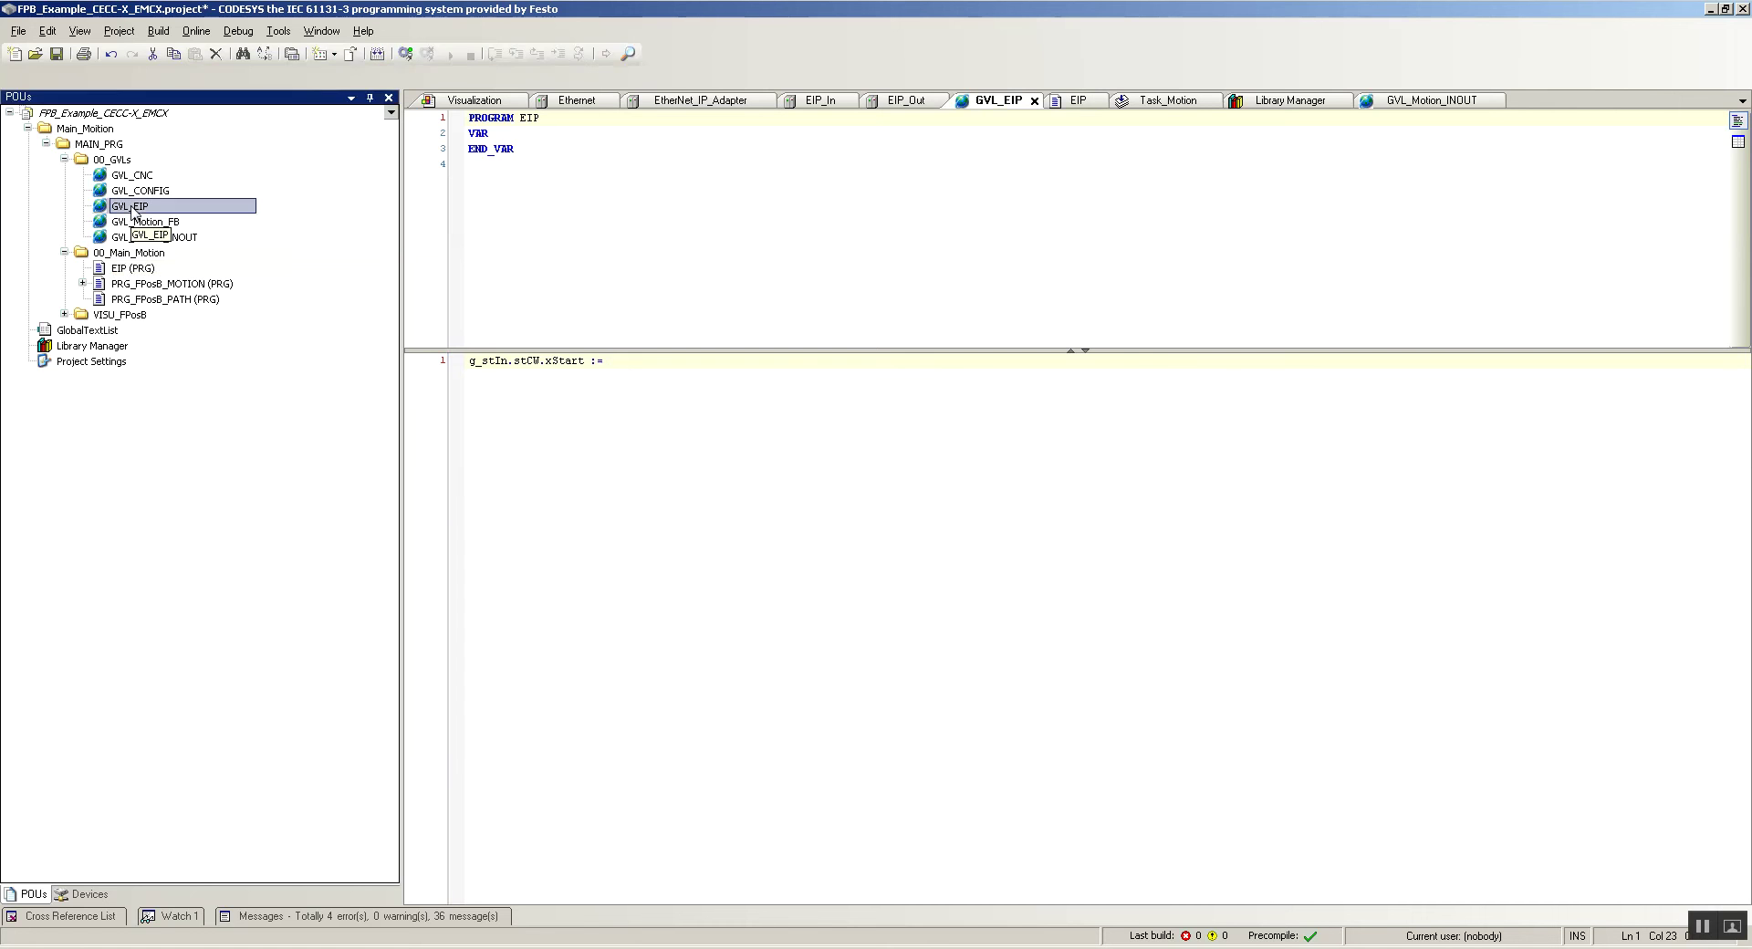
{"action": "left_click", "coordinate": [600, 149]}
{"action": "left_click", "coordinate": [558, 134]}
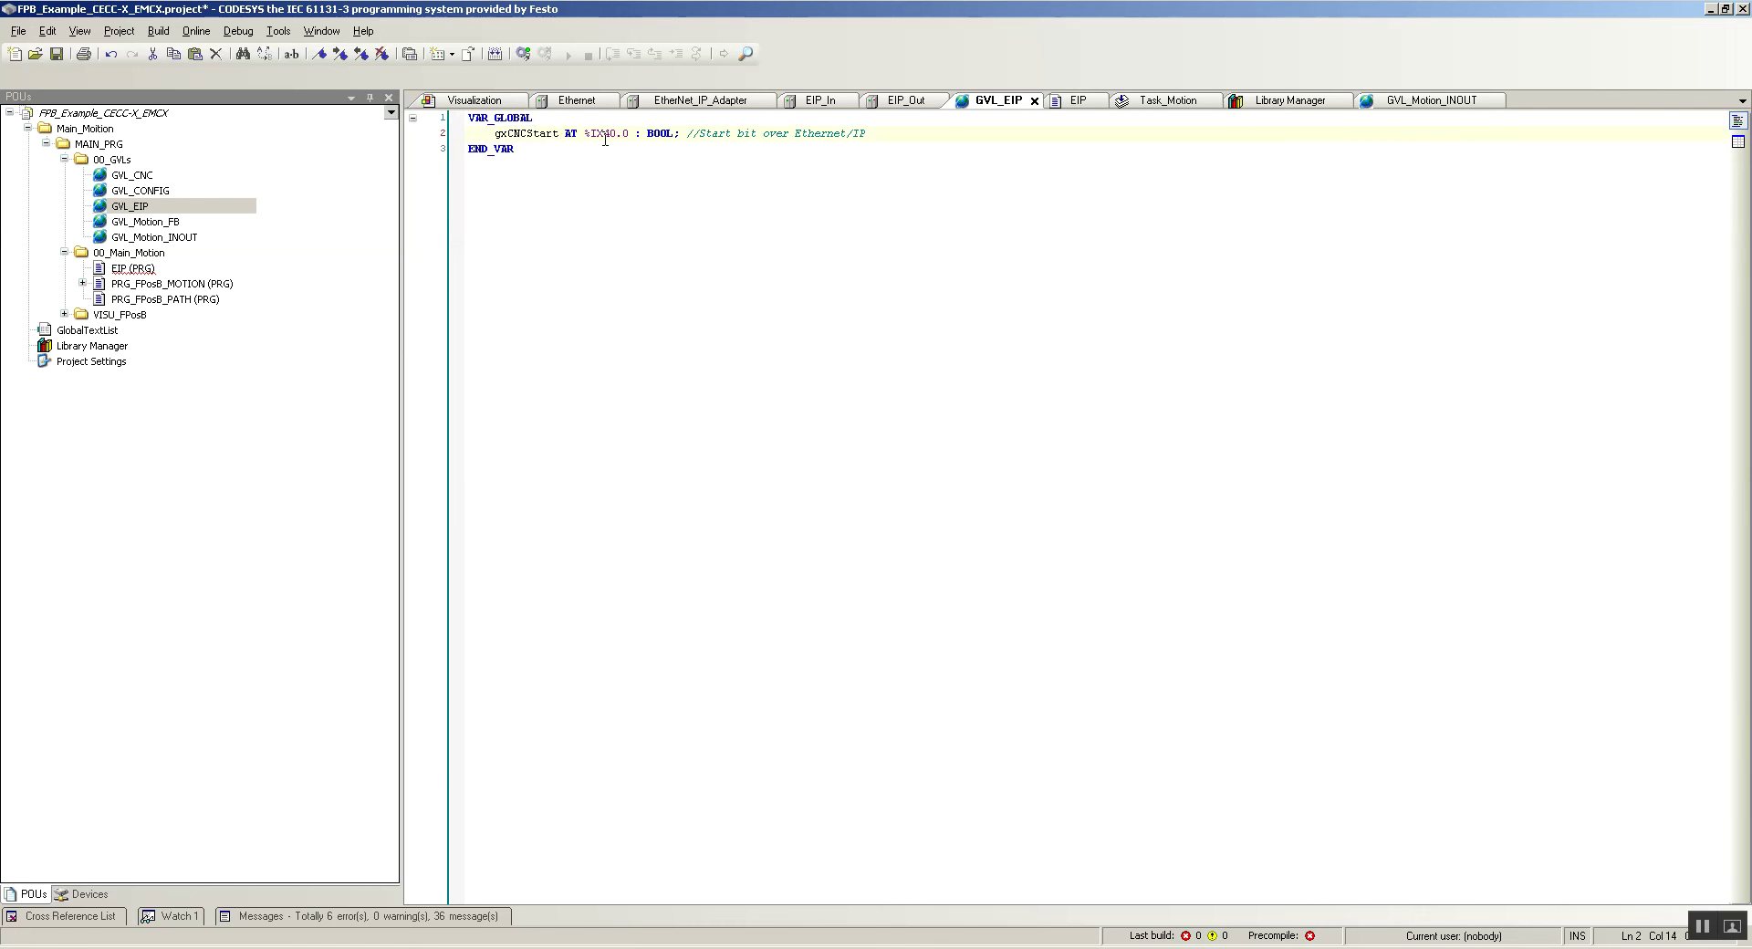
{"action": "key", "text": "ctrl+shift+Left"}
{"action": "key", "text": "ctrl+c"}
{"action": "double_click", "coordinate": [132, 268]}
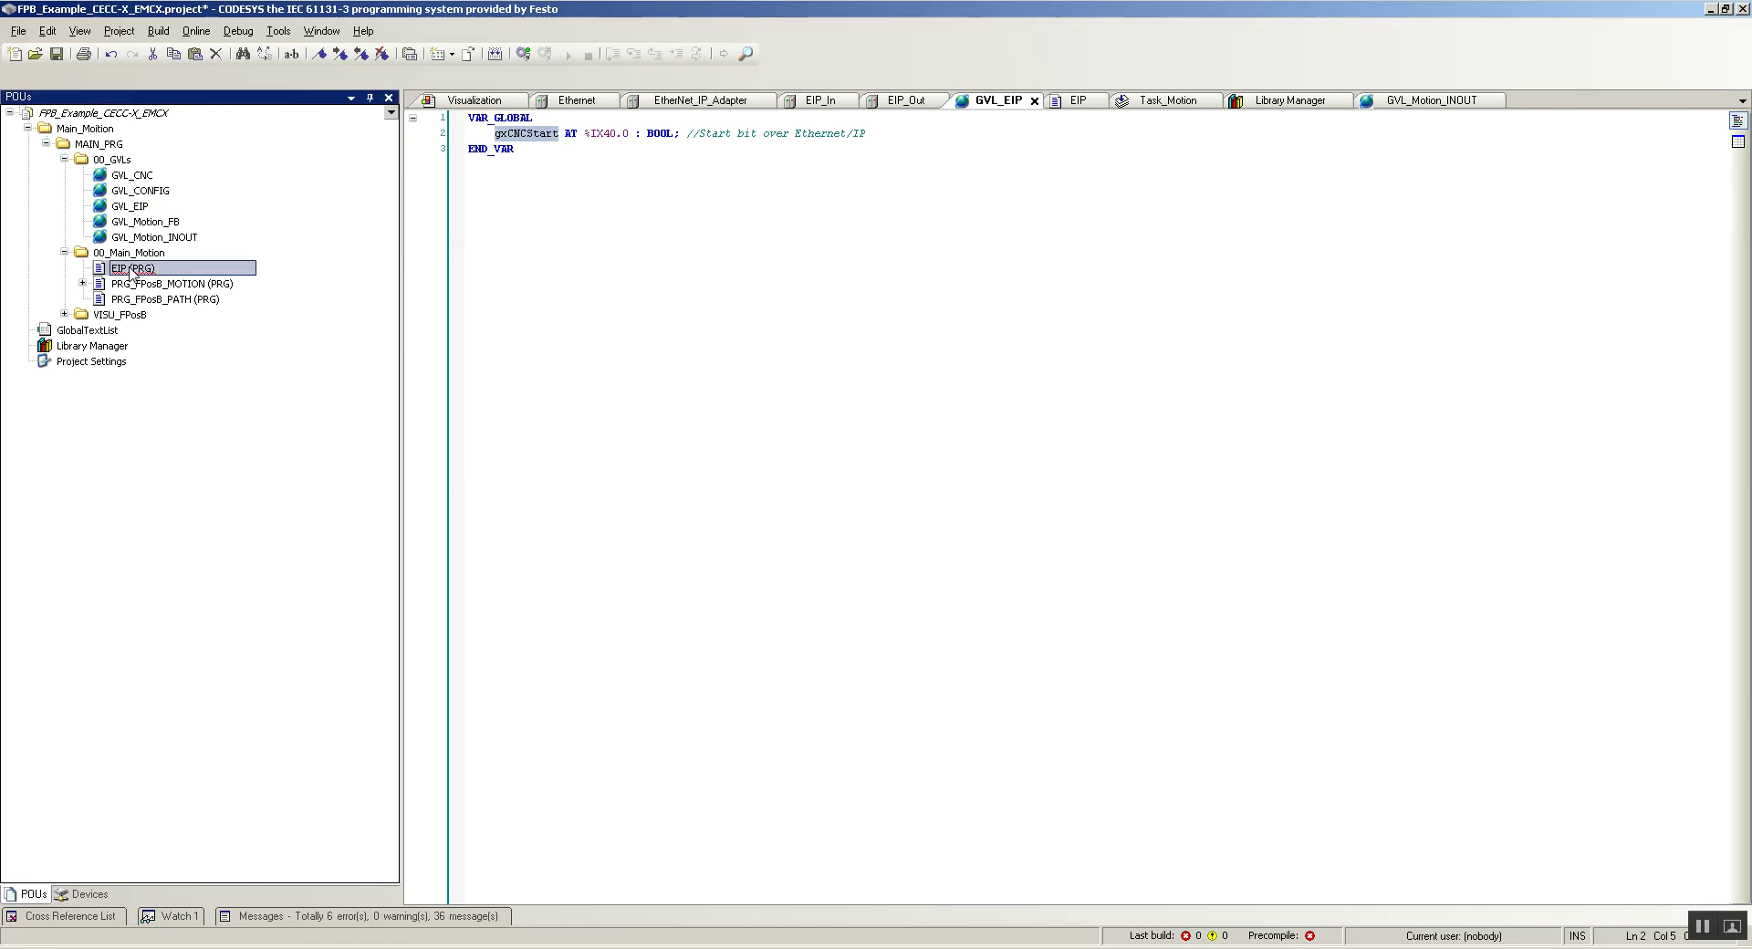
{"action": "key", "text": "ctrl+v"}
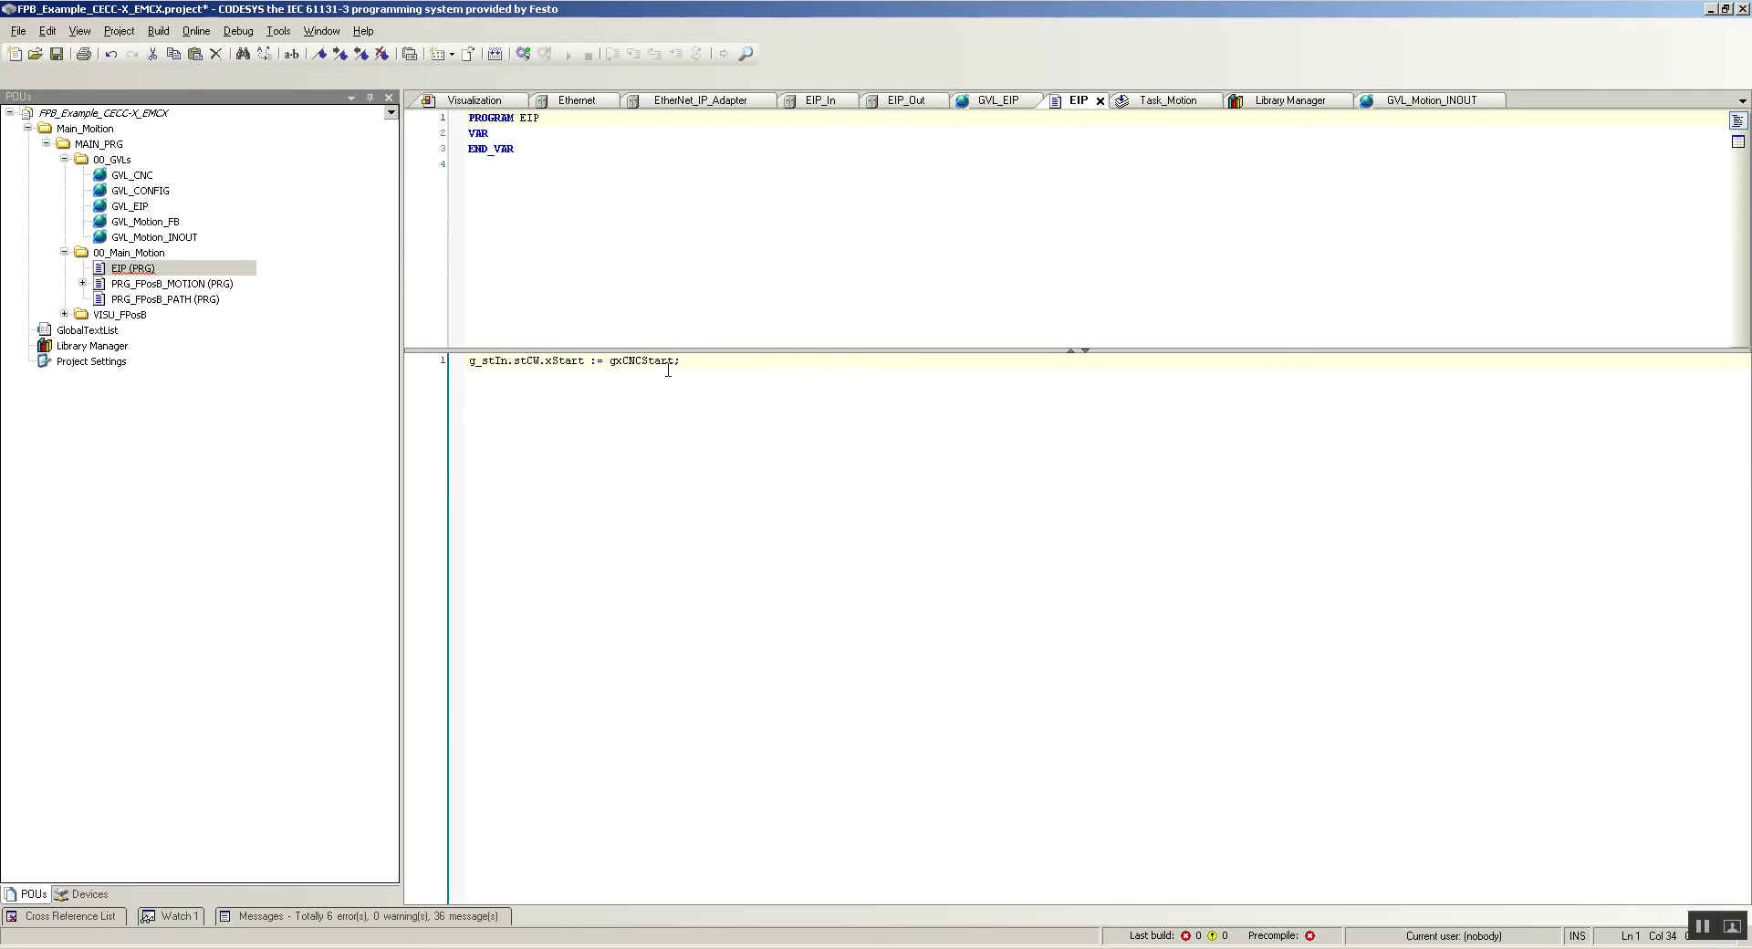
{"action": "double_click", "coordinate": [131, 208]}
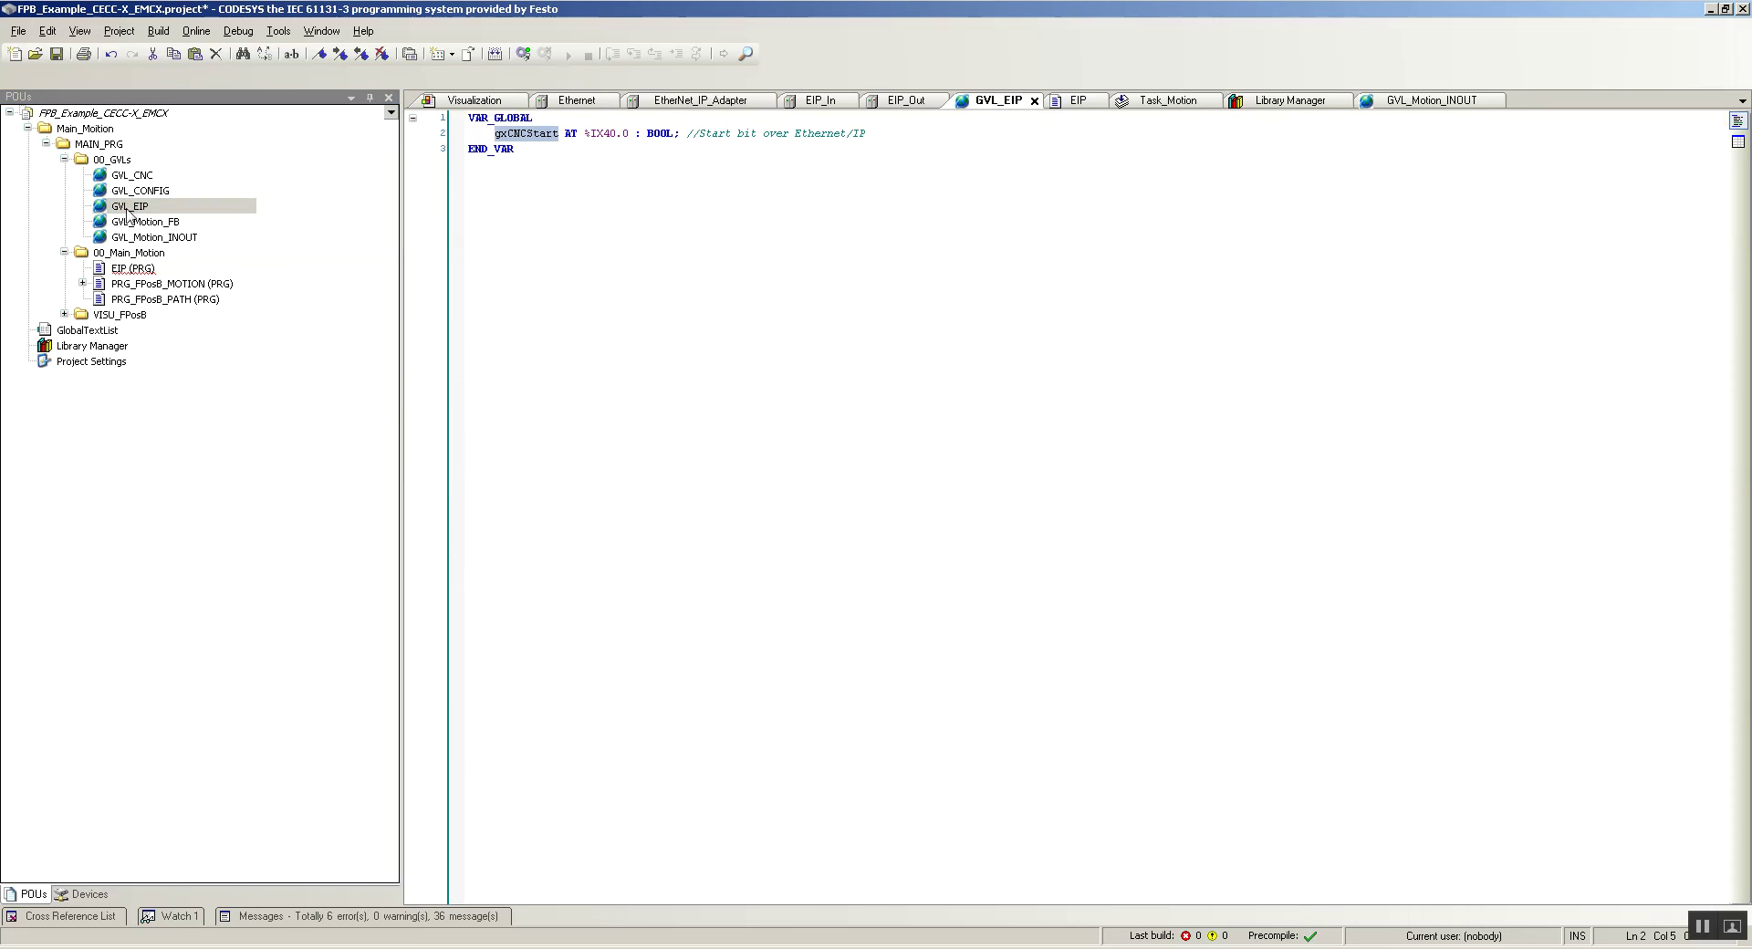
- Check the gxCNCStart declaration in GVL_EIP and the g_stIn.stCW.xStart assignment in the EIP program
{"action": "left_click", "coordinate": [538, 134]}
{"action": "left_click", "coordinate": [546, 149]}
{"action": "double_click", "coordinate": [132, 269]}
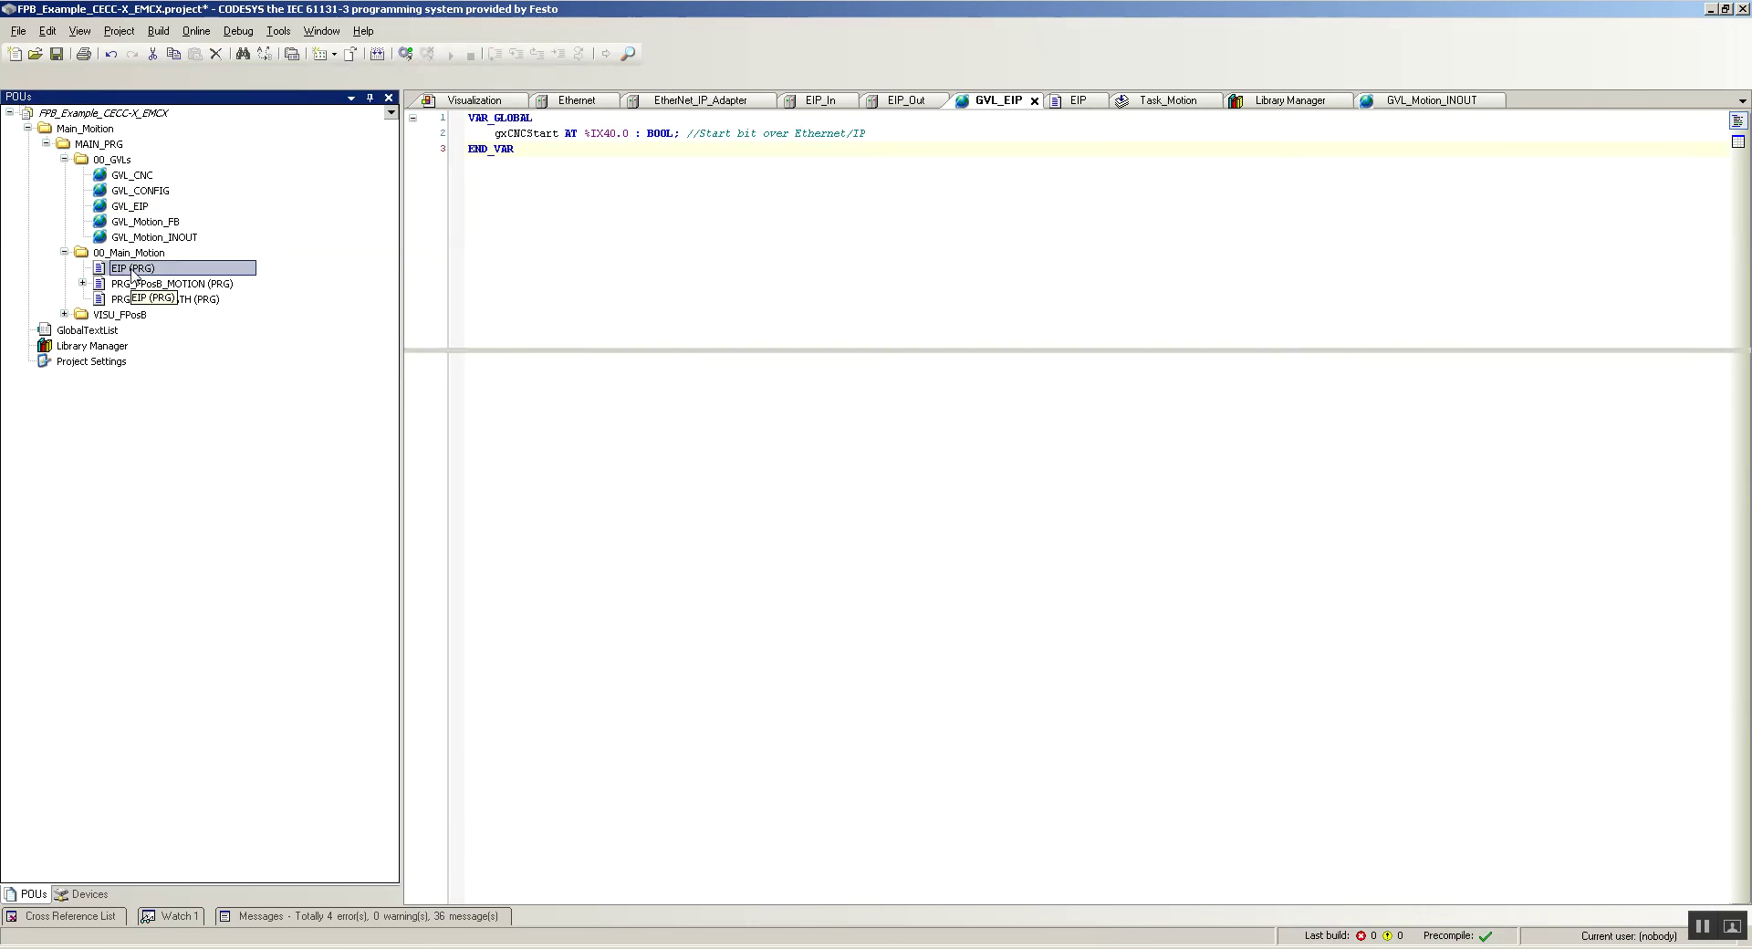
{"action": "left_click_drag", "start_coordinate": [482, 361], "coordinate": [567, 363]}
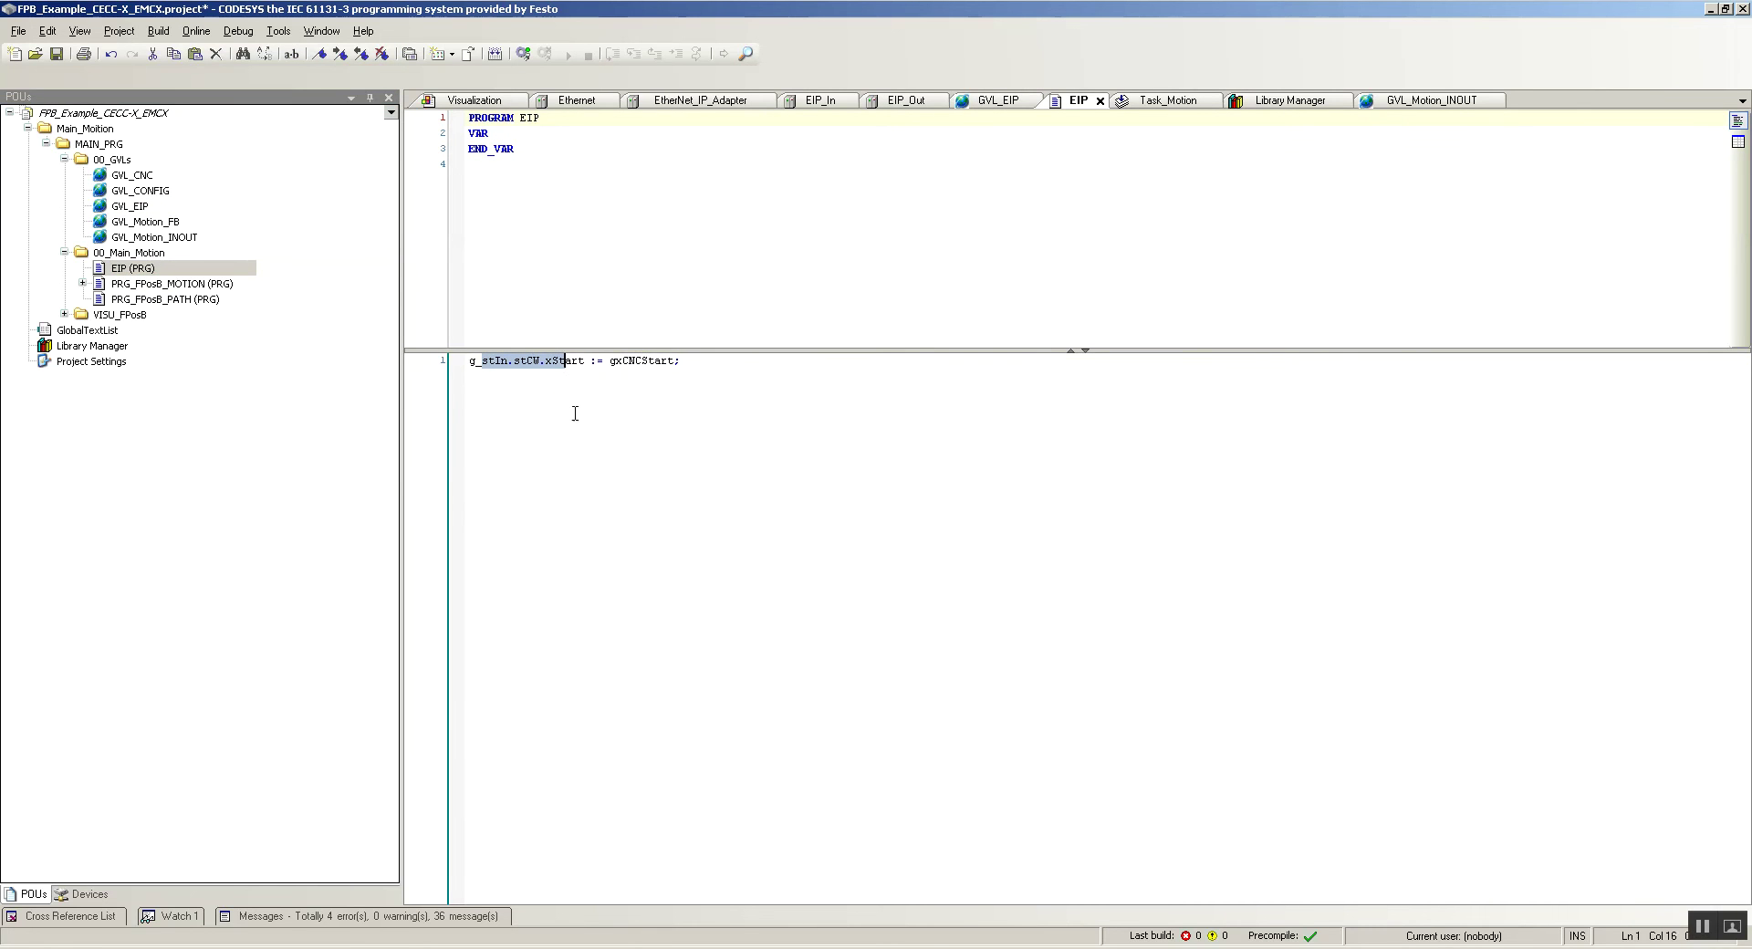
{"action": "left_click", "coordinate": [542, 371]}
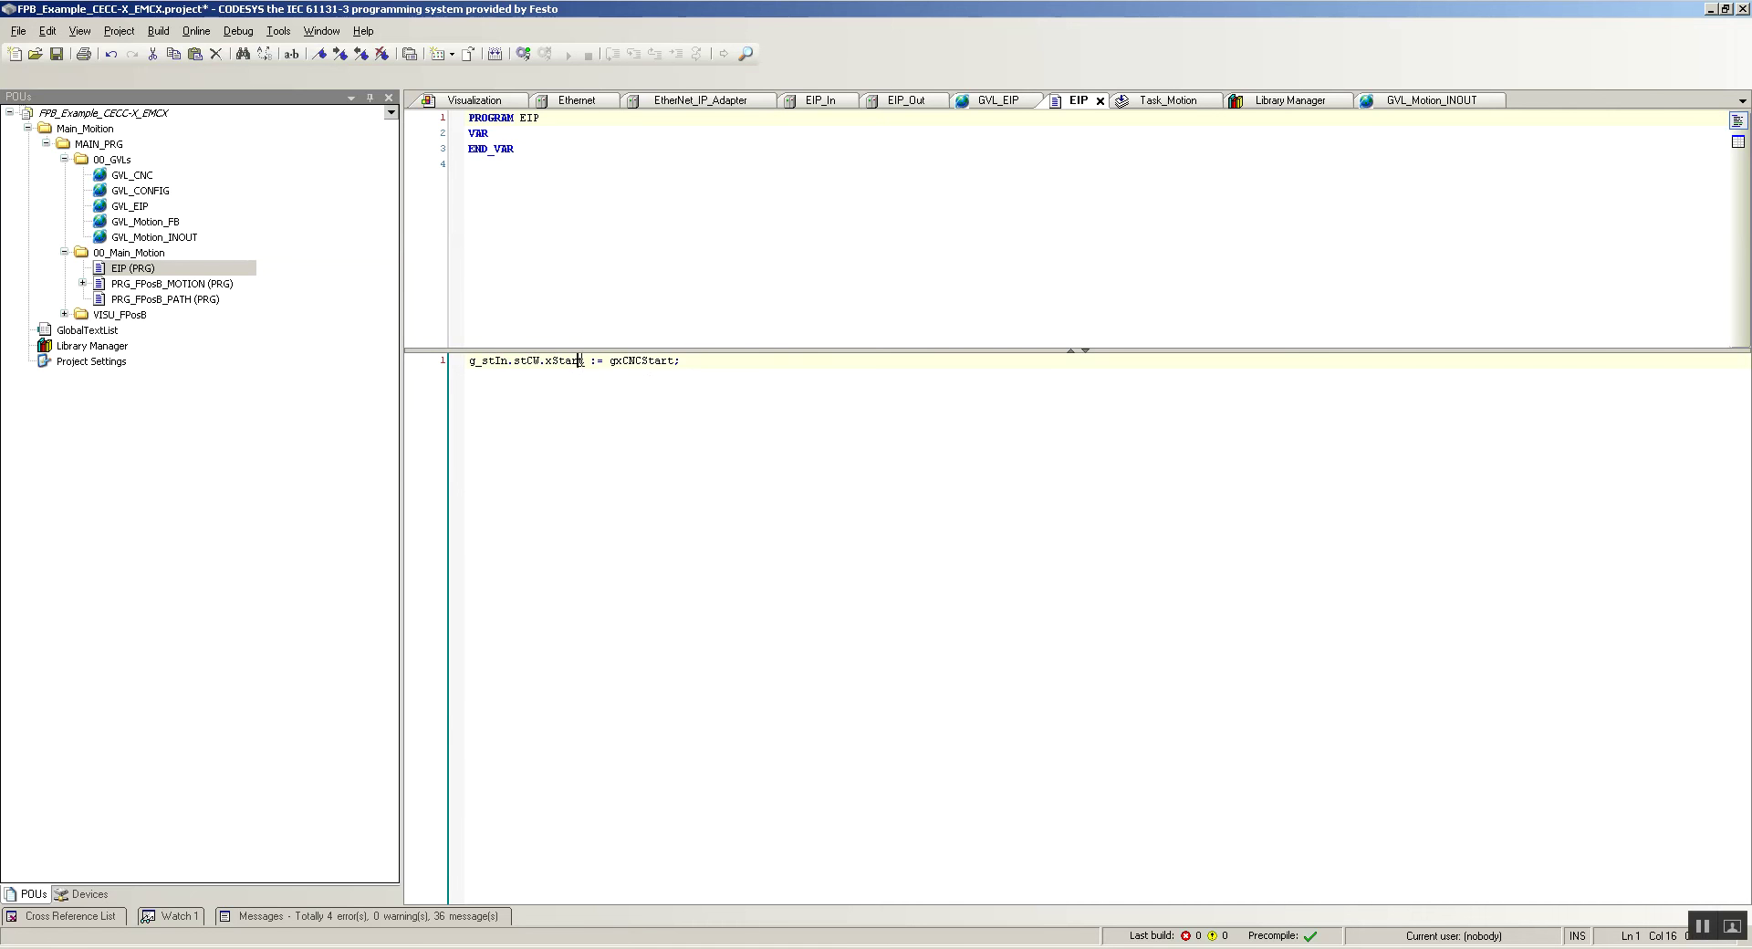
- Log in to the CECC-X controller using the option Login with download
{"action": "left_click", "coordinate": [195, 31]}
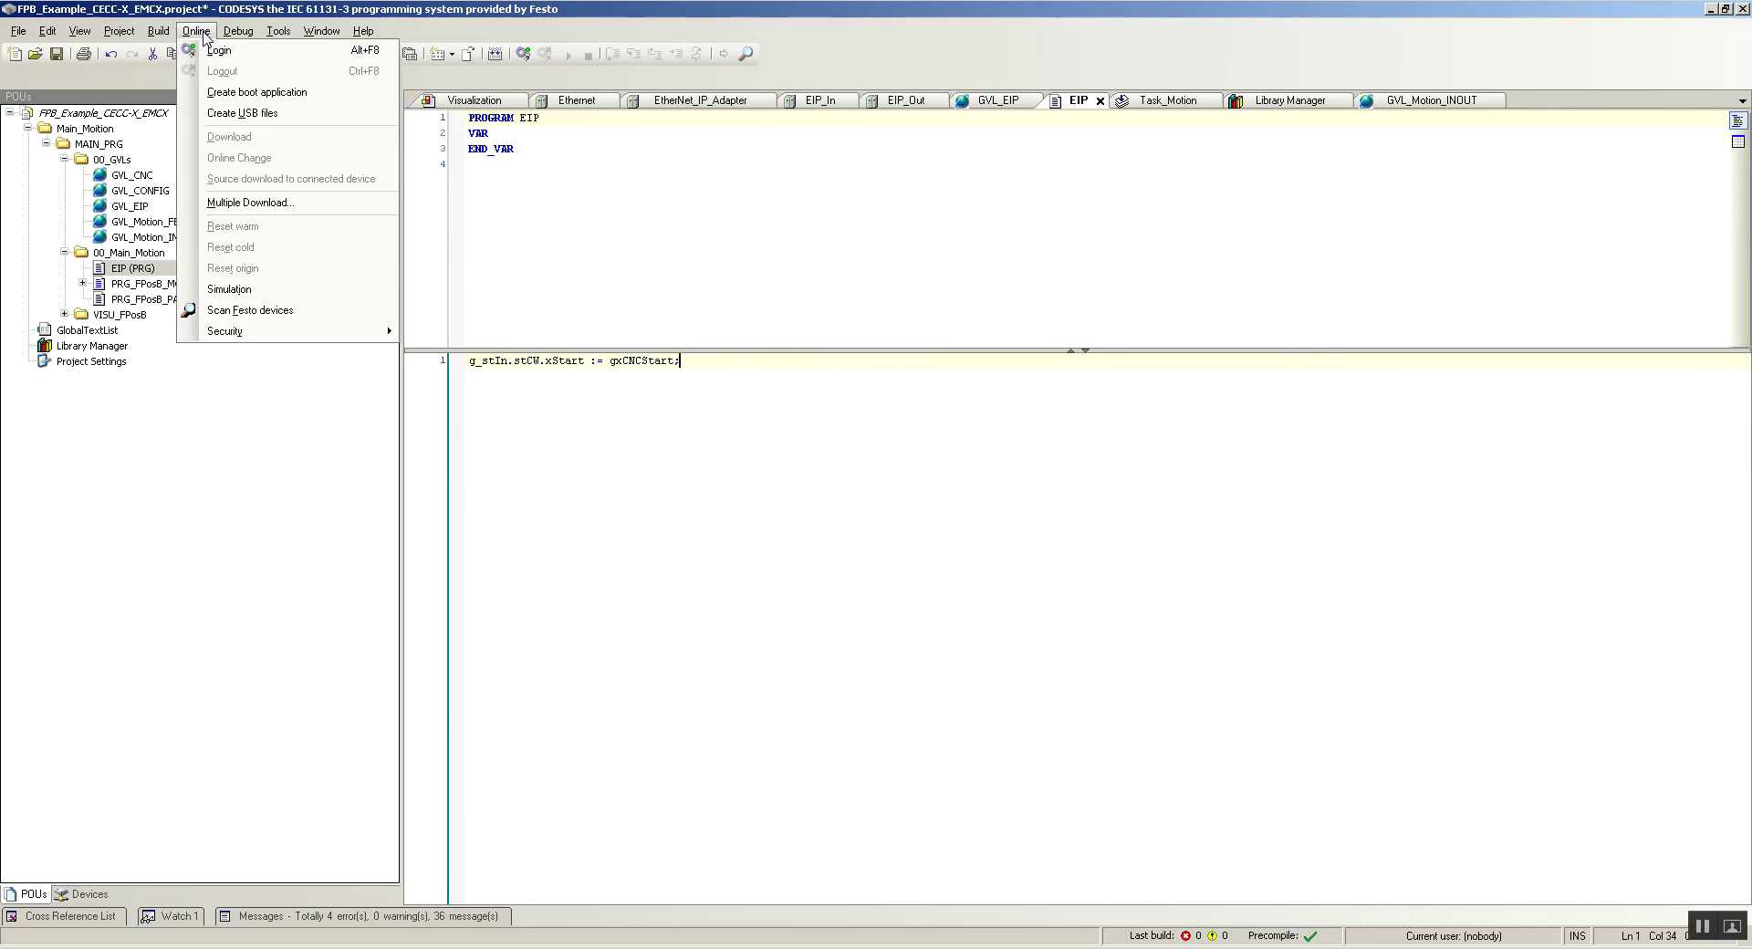
{"action": "left_click", "coordinate": [215, 46]}
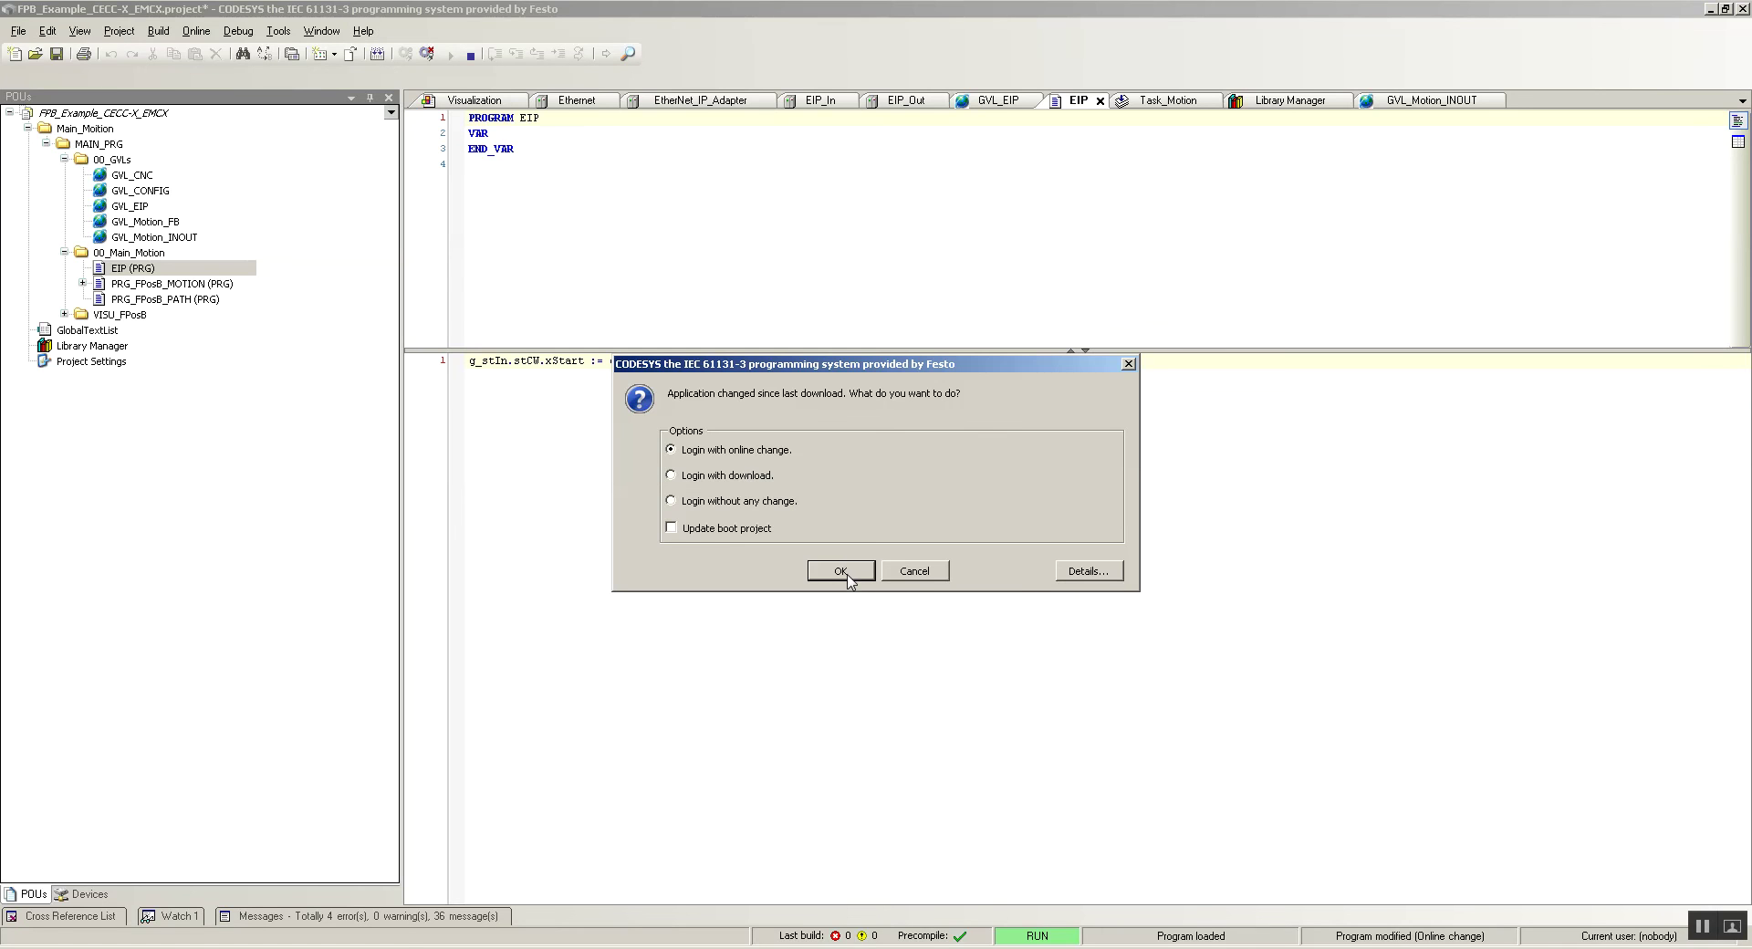
{"action": "left_click", "coordinate": [725, 479]}
{"action": "left_click", "coordinate": [842, 573]}
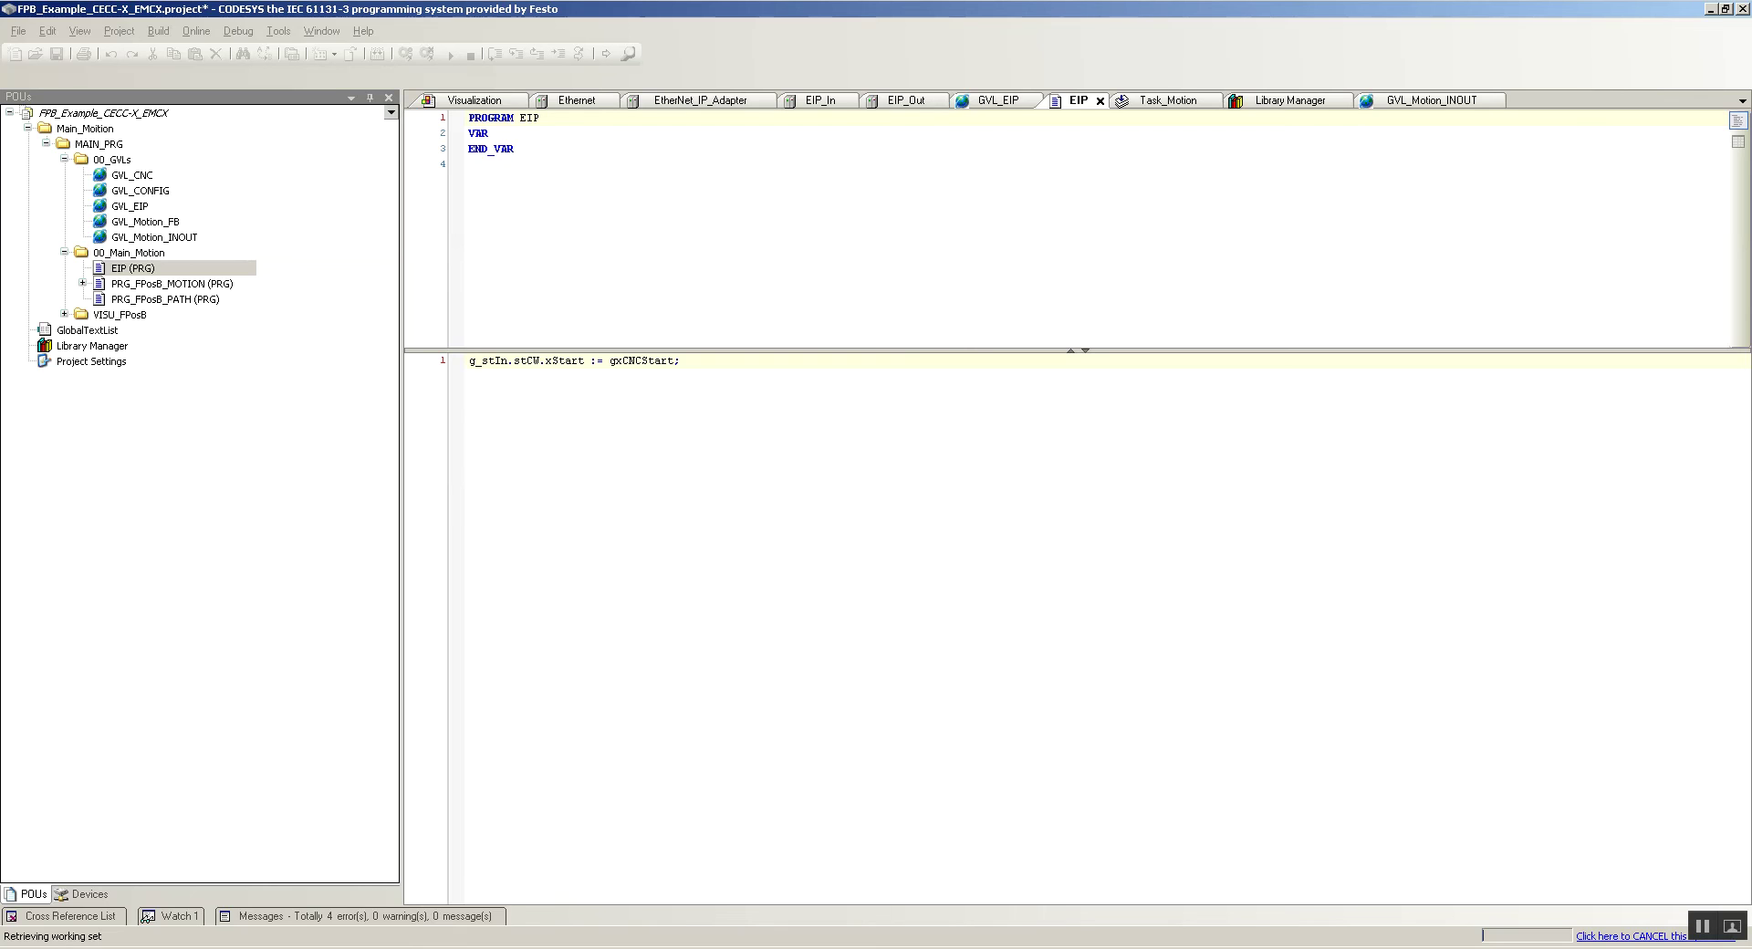
- In the second project, compare the g_stIn declaration in GVL_Motion_INOUT with the CNC start assignment in PRG_FPosB_MOTION
{"action": "left_click", "coordinate": [254, 931]}
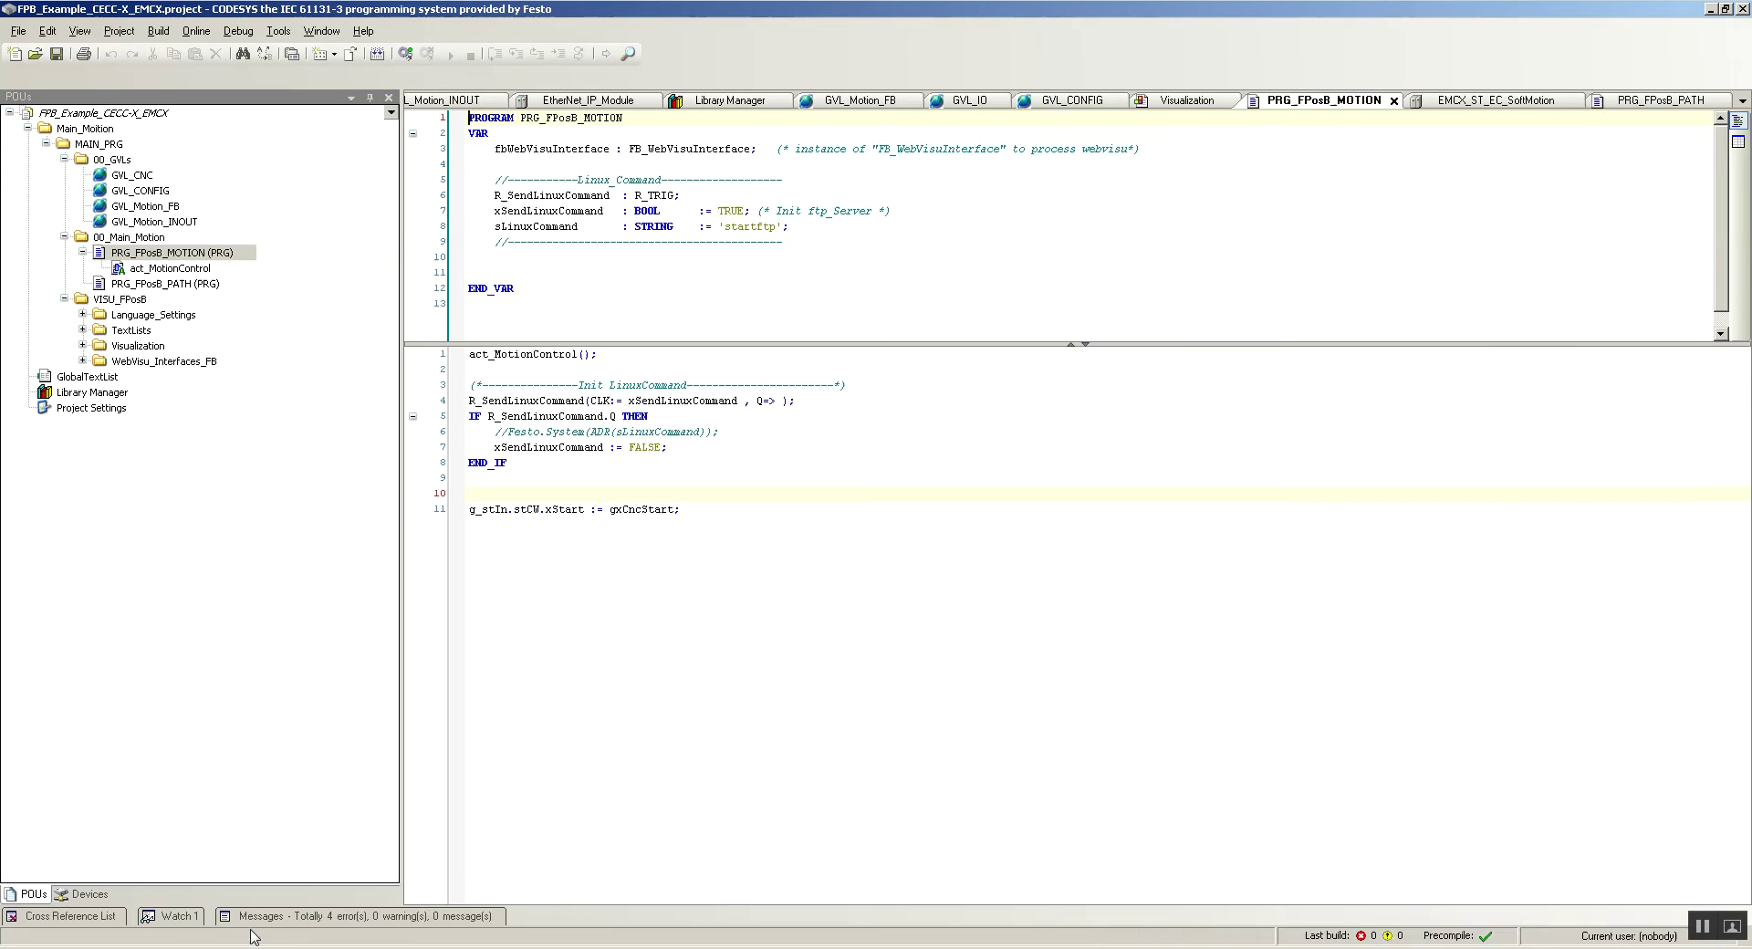
{"action": "double_click", "coordinate": [129, 224]}
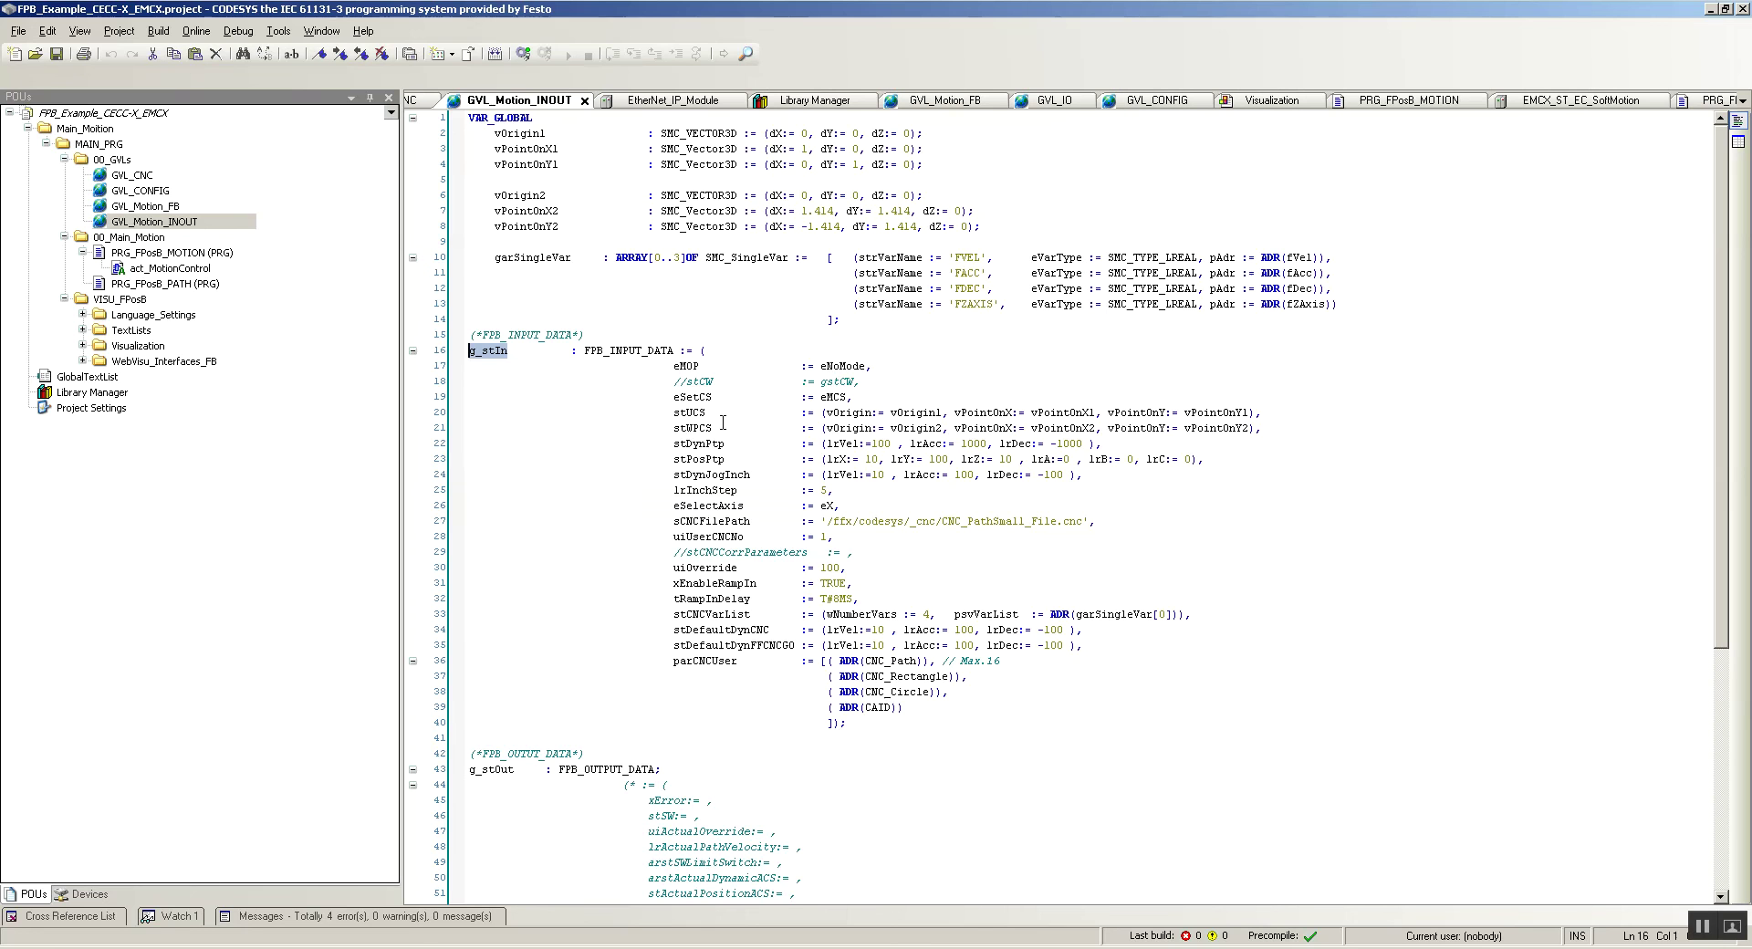
{"action": "double_click", "coordinate": [153, 253]}
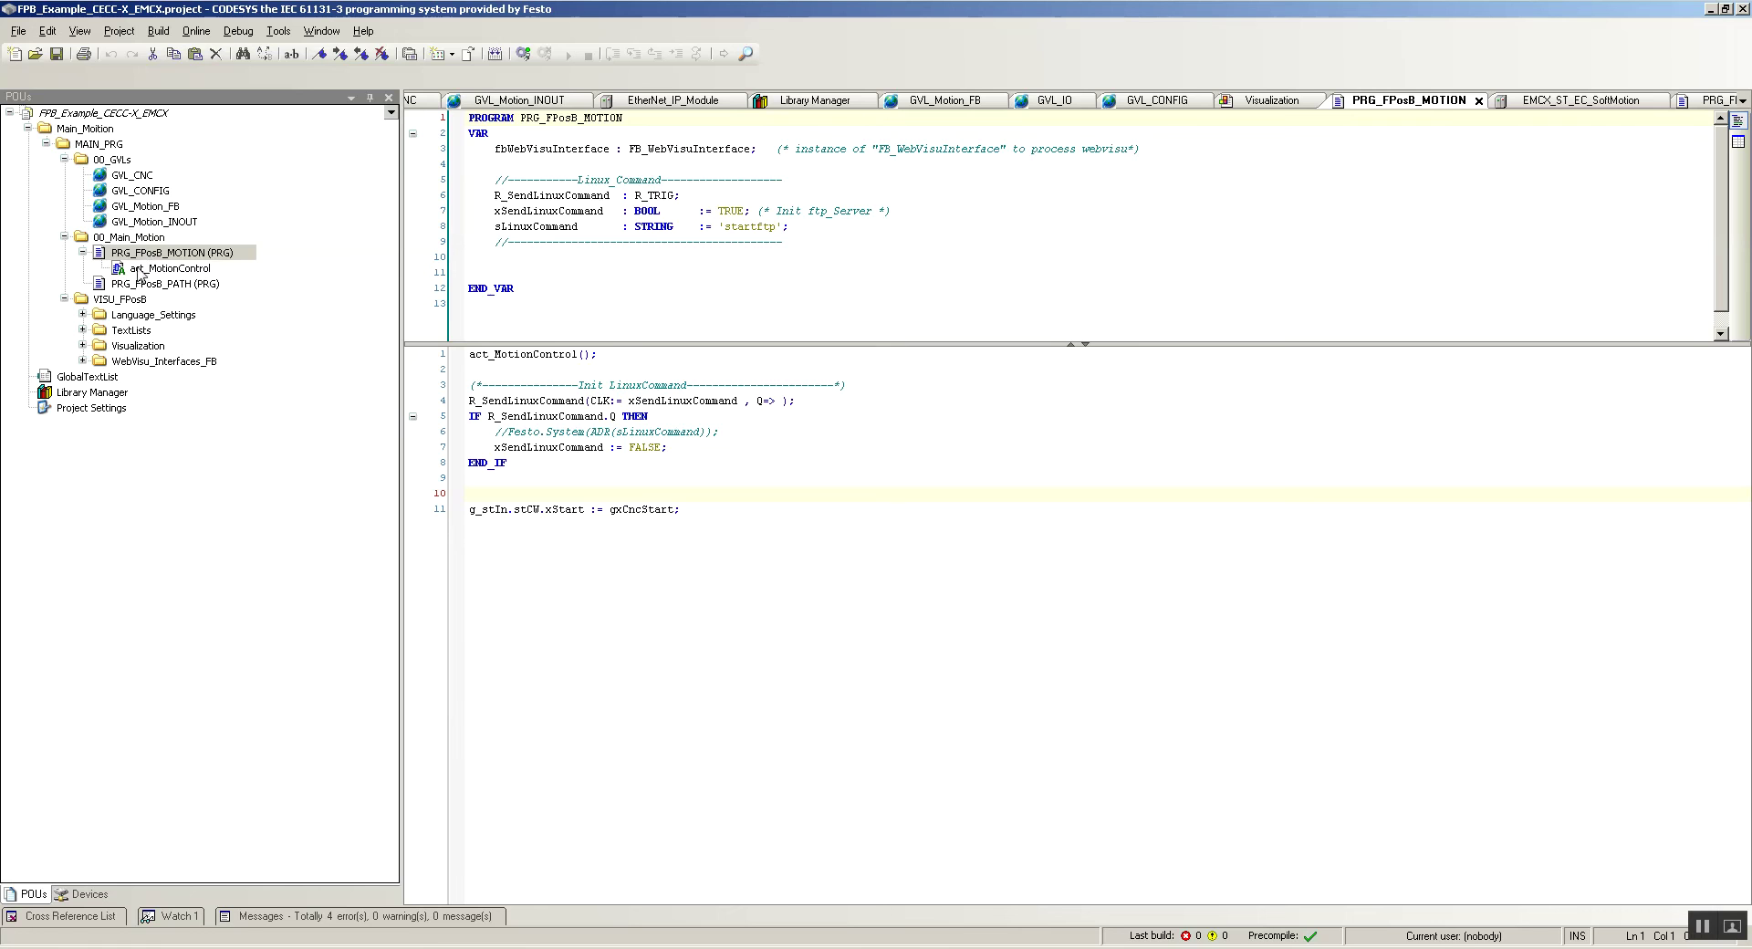
{"action": "left_click", "coordinate": [144, 223]}
{"action": "double_click", "coordinate": [144, 224]}
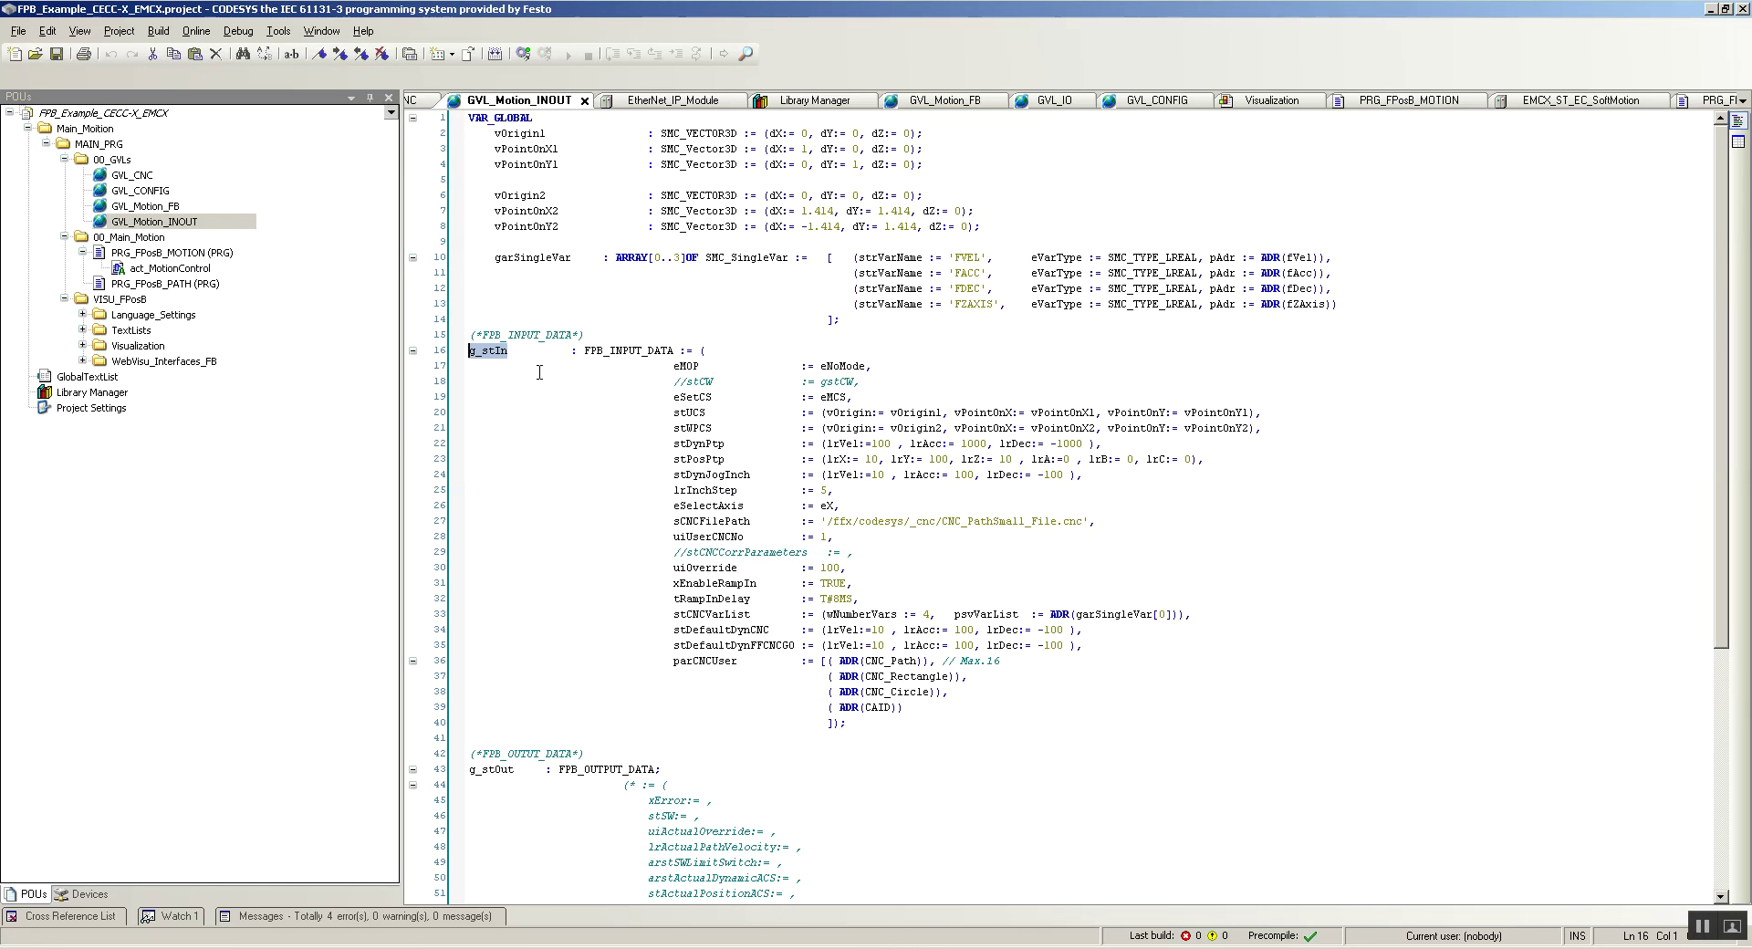
{"action": "left_click", "coordinate": [509, 358]}
{"action": "left_click_drag", "start_coordinate": [518, 356], "coordinate": [470, 356]}
{"action": "double_click", "coordinate": [151, 253]}
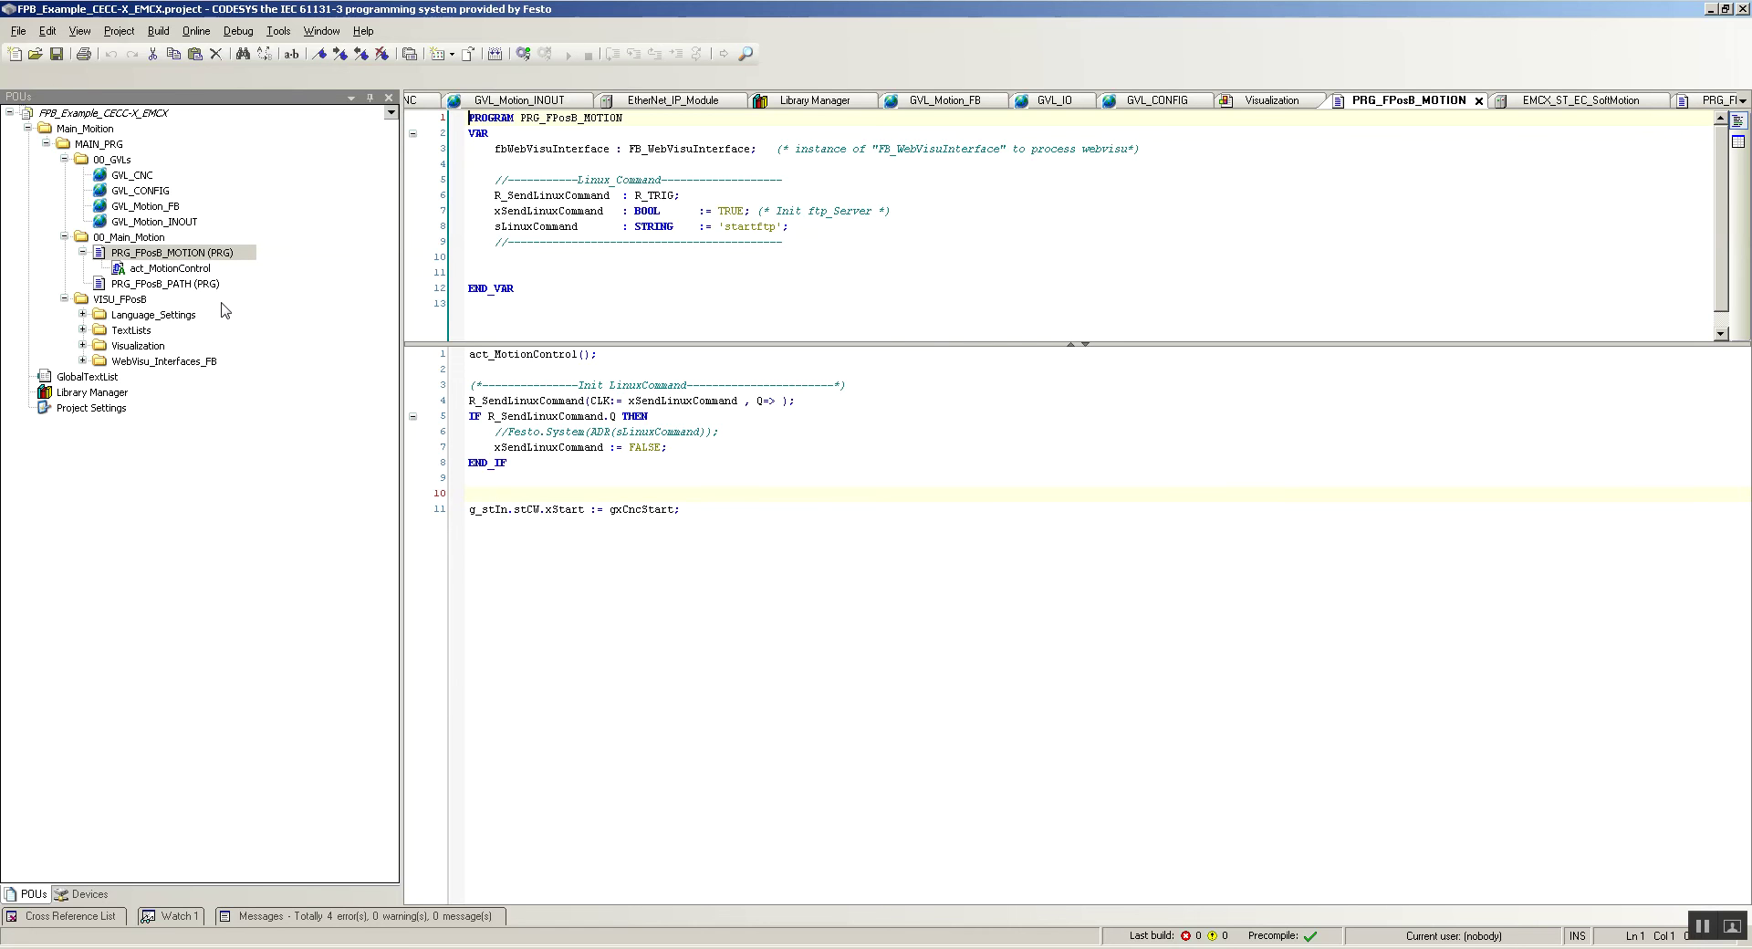
- Examine stCW and the other g_stIn members in GVL_Motion_INOUT, and return to the original project
{"action": "double_click", "coordinate": [152, 222]}
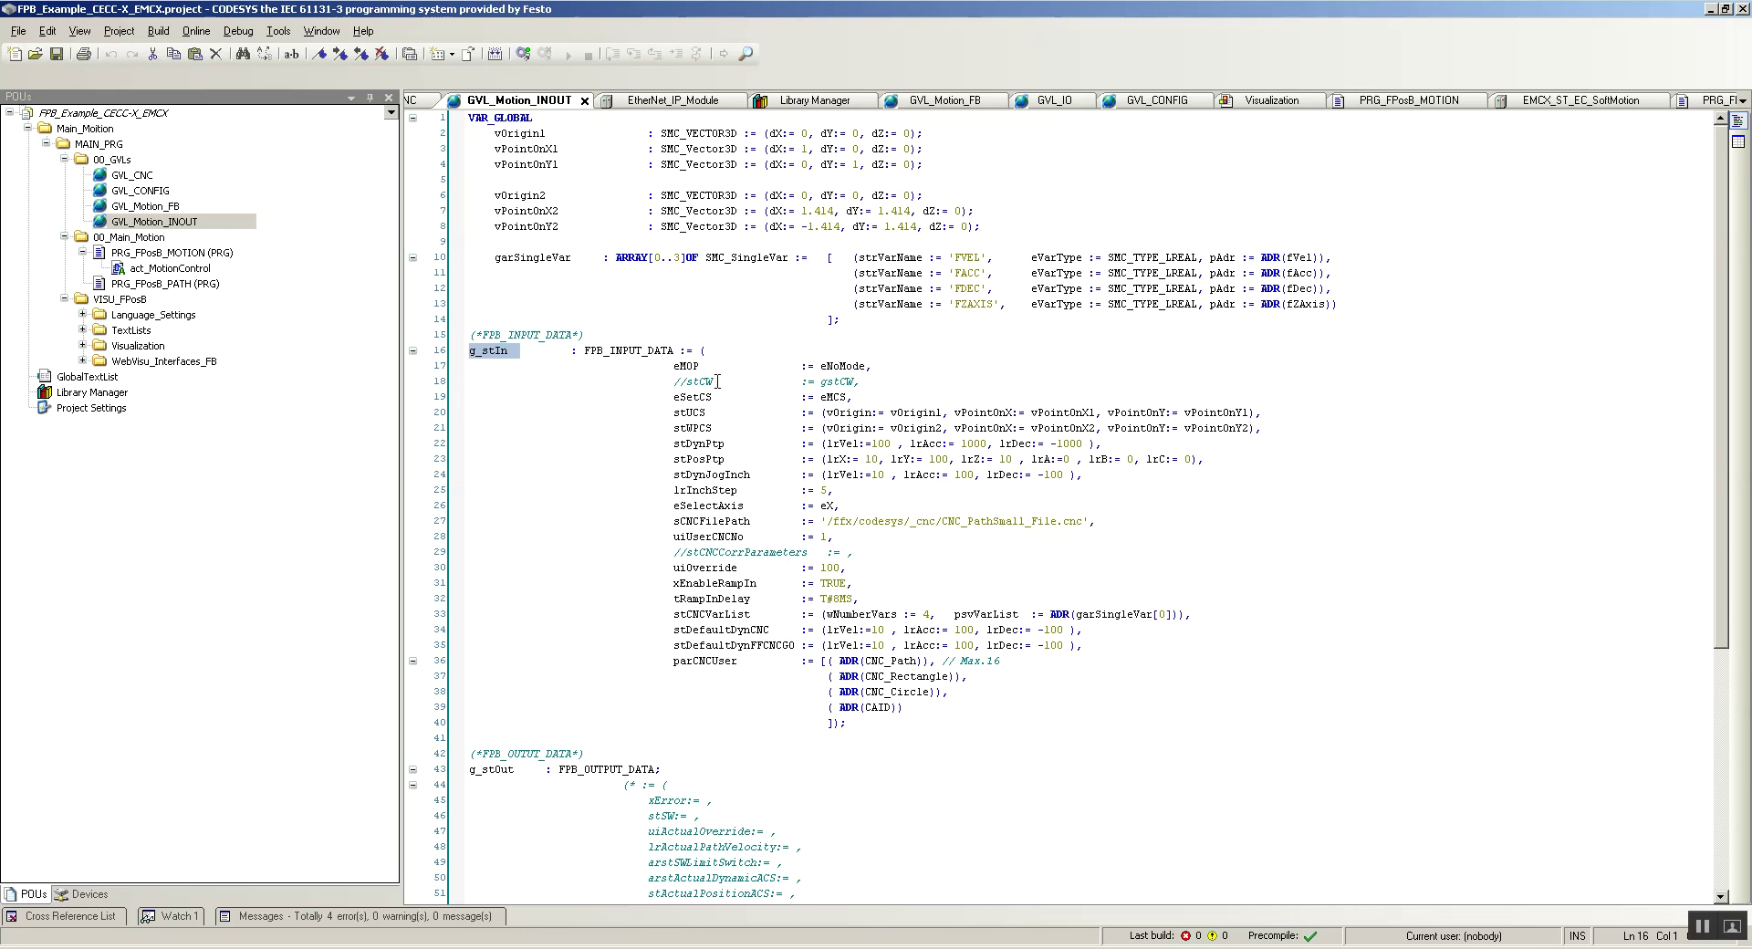
{"action": "left_click_drag", "start_coordinate": [717, 382], "coordinate": [673, 384]}
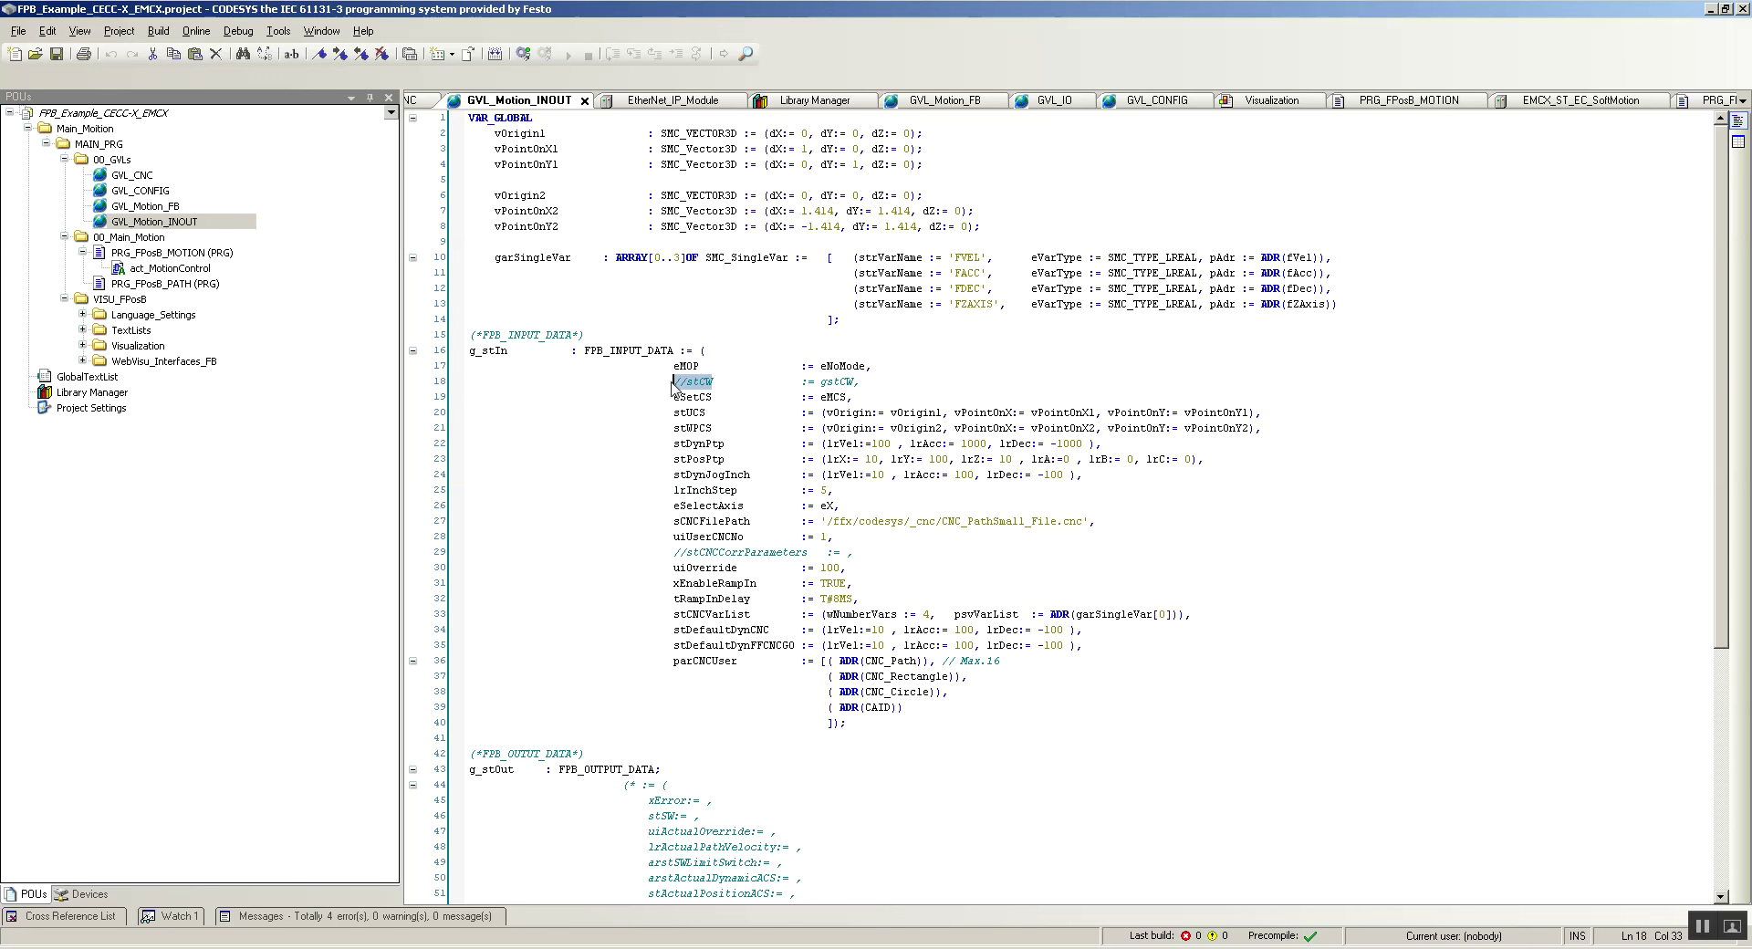
{"action": "left_click", "coordinate": [734, 430]}
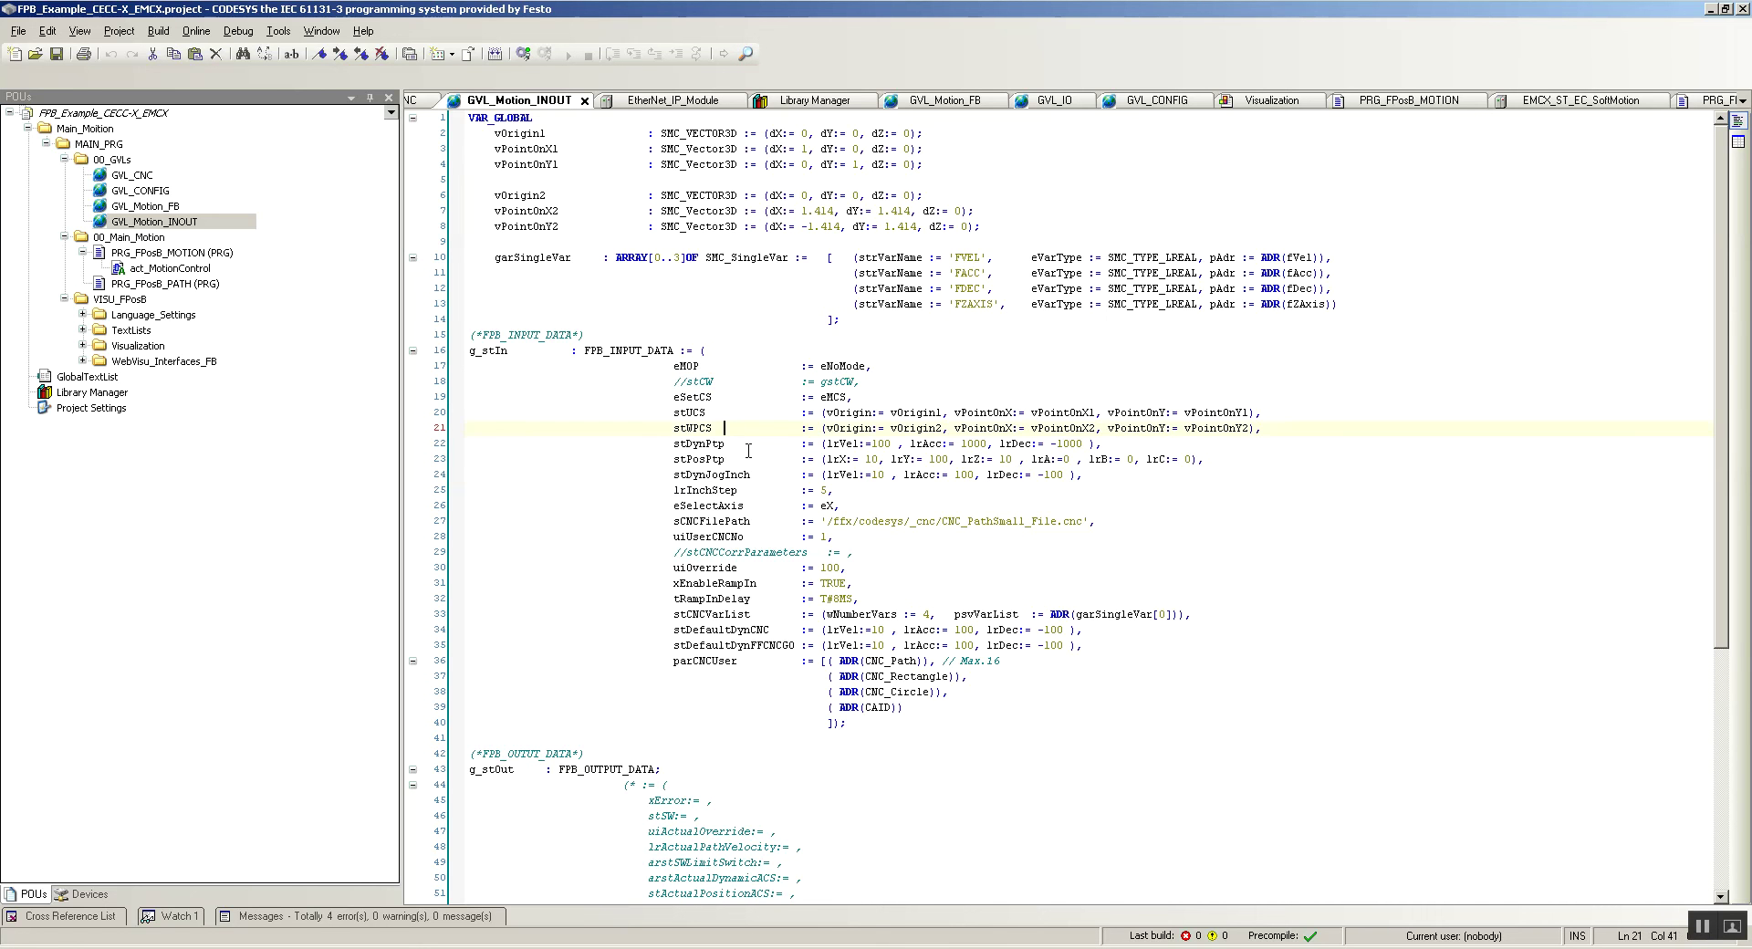
{"action": "scroll", "coordinate": [774, 482], "scroll_direction": "down", "scroll_amount": 7}
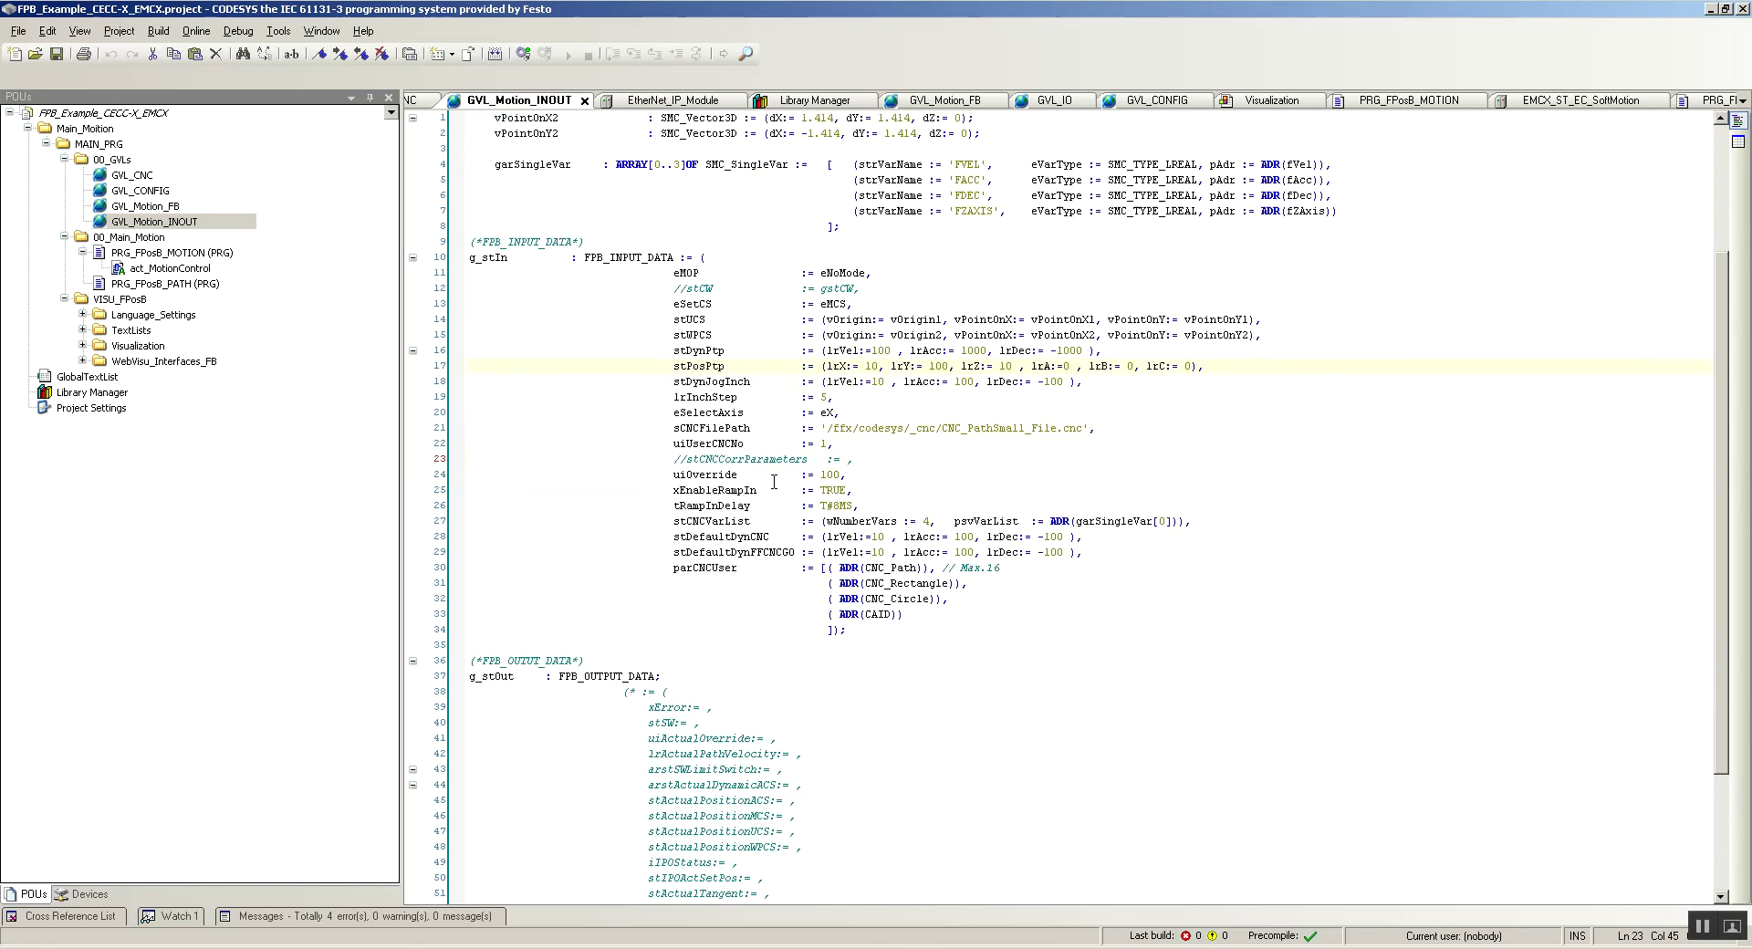
{"action": "scroll", "coordinate": [765, 494], "scroll_direction": "up", "scroll_amount": 7}
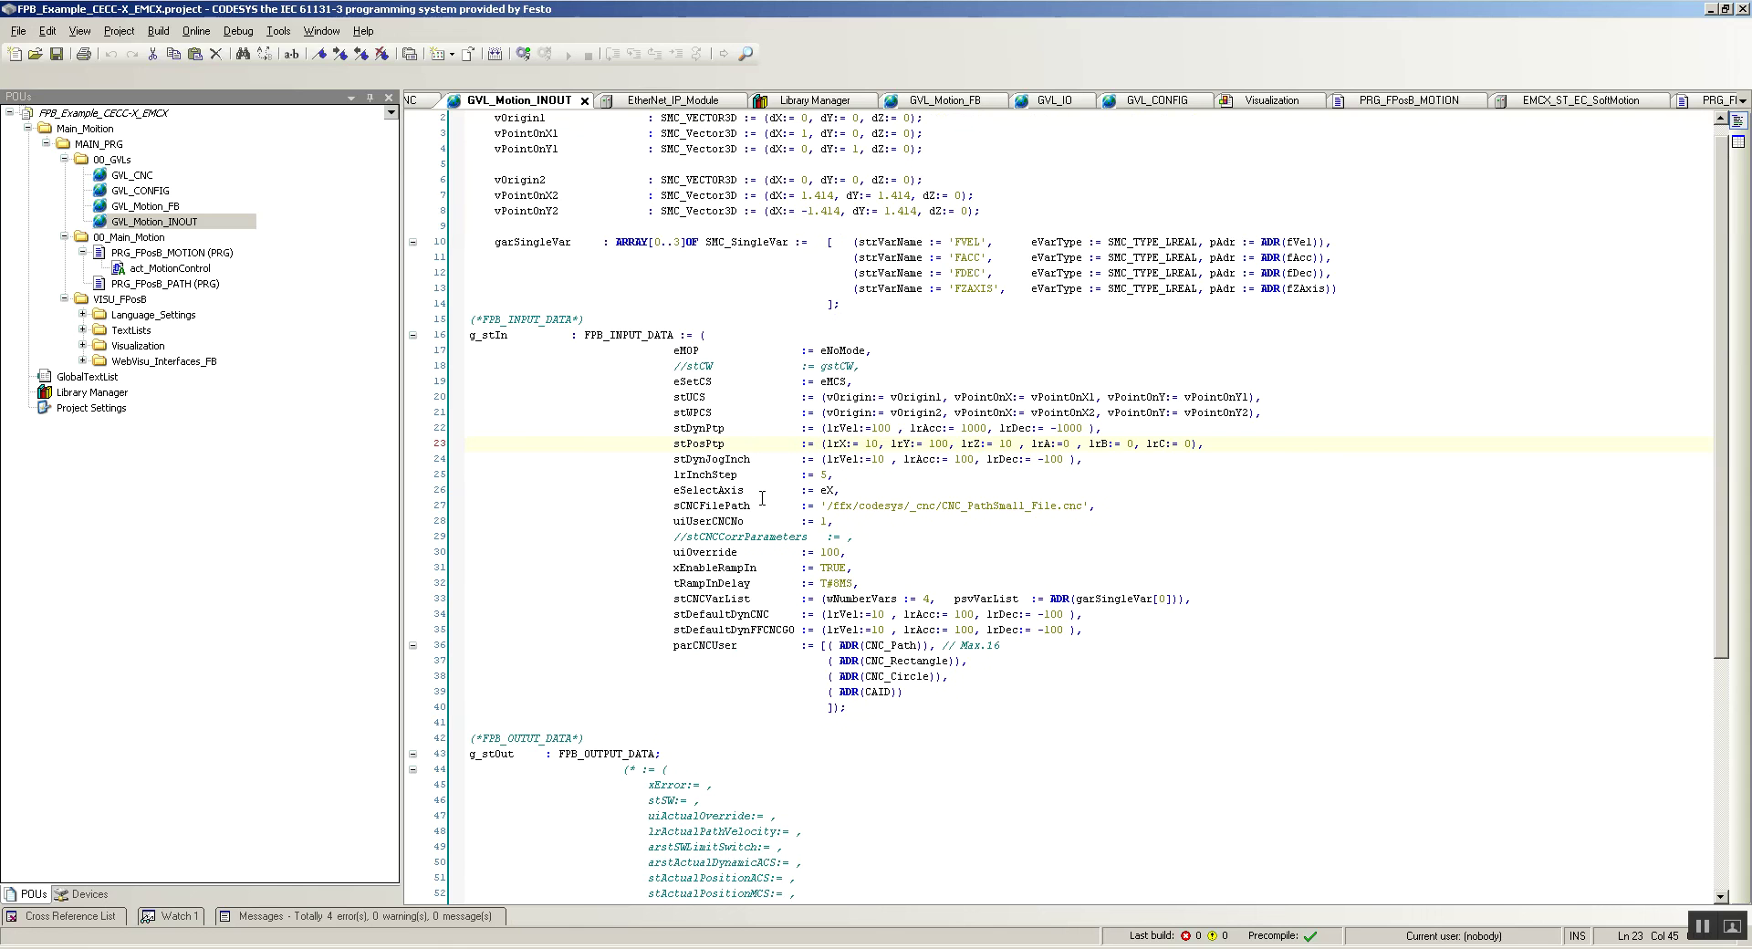
{"action": "left_click", "coordinate": [1742, 9]}
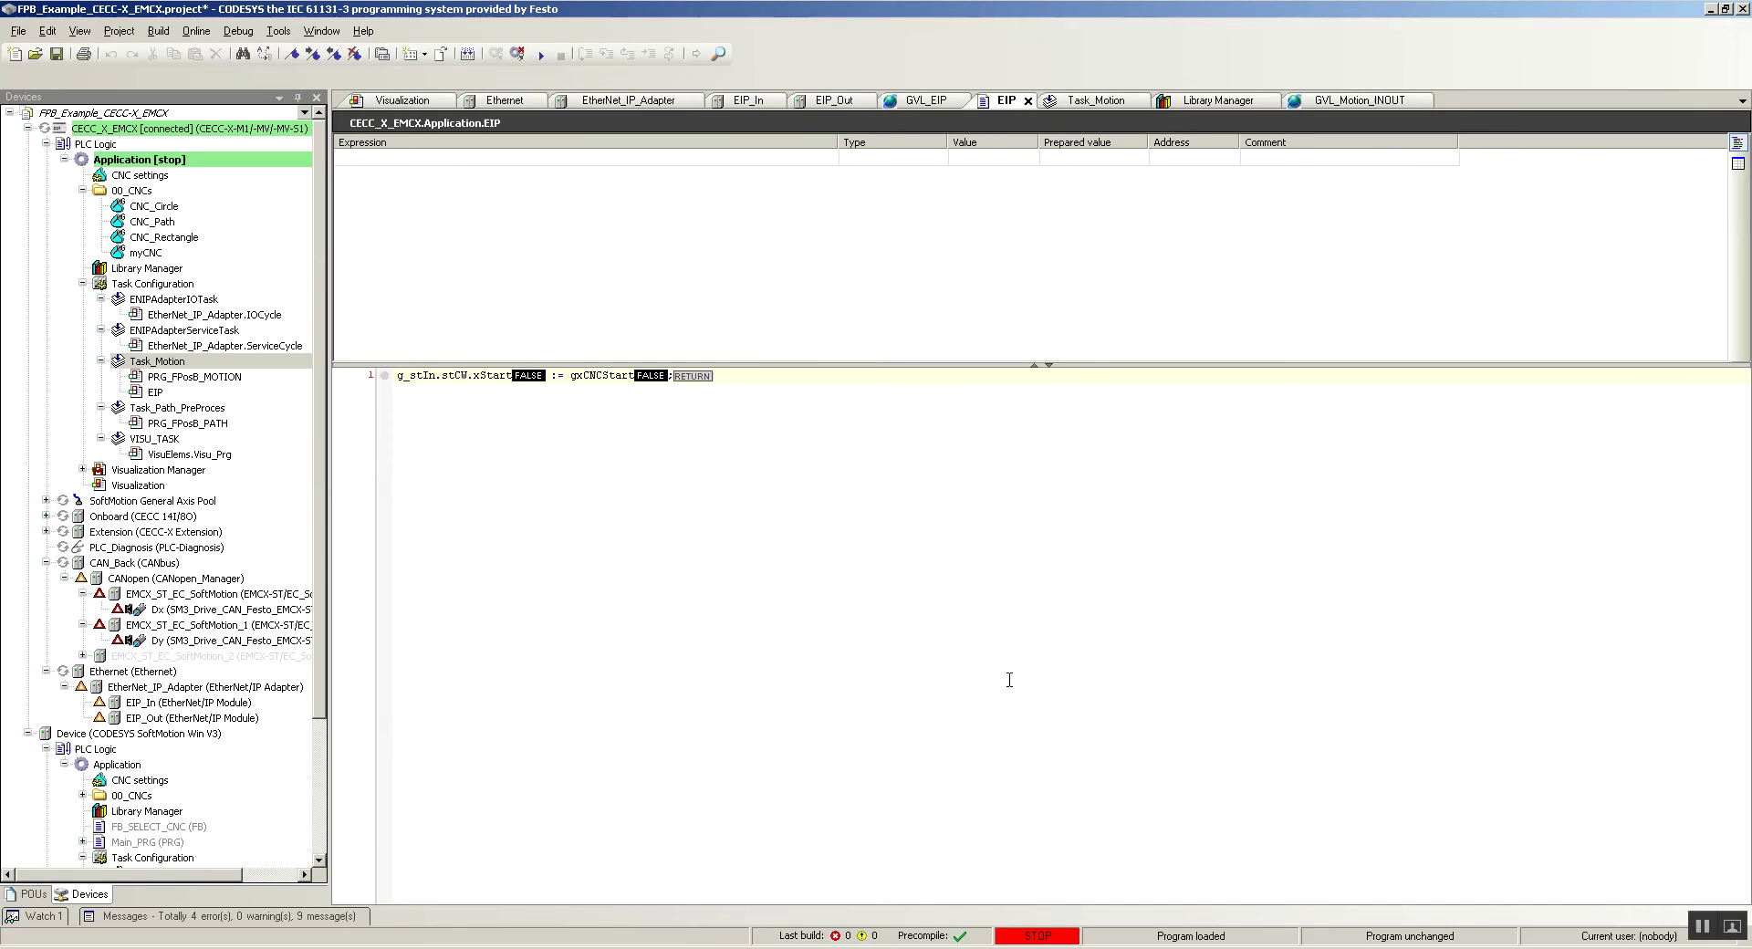
- Start the downloaded application on the controller and open its Visualization
{"action": "left_click", "coordinate": [1010, 680]}
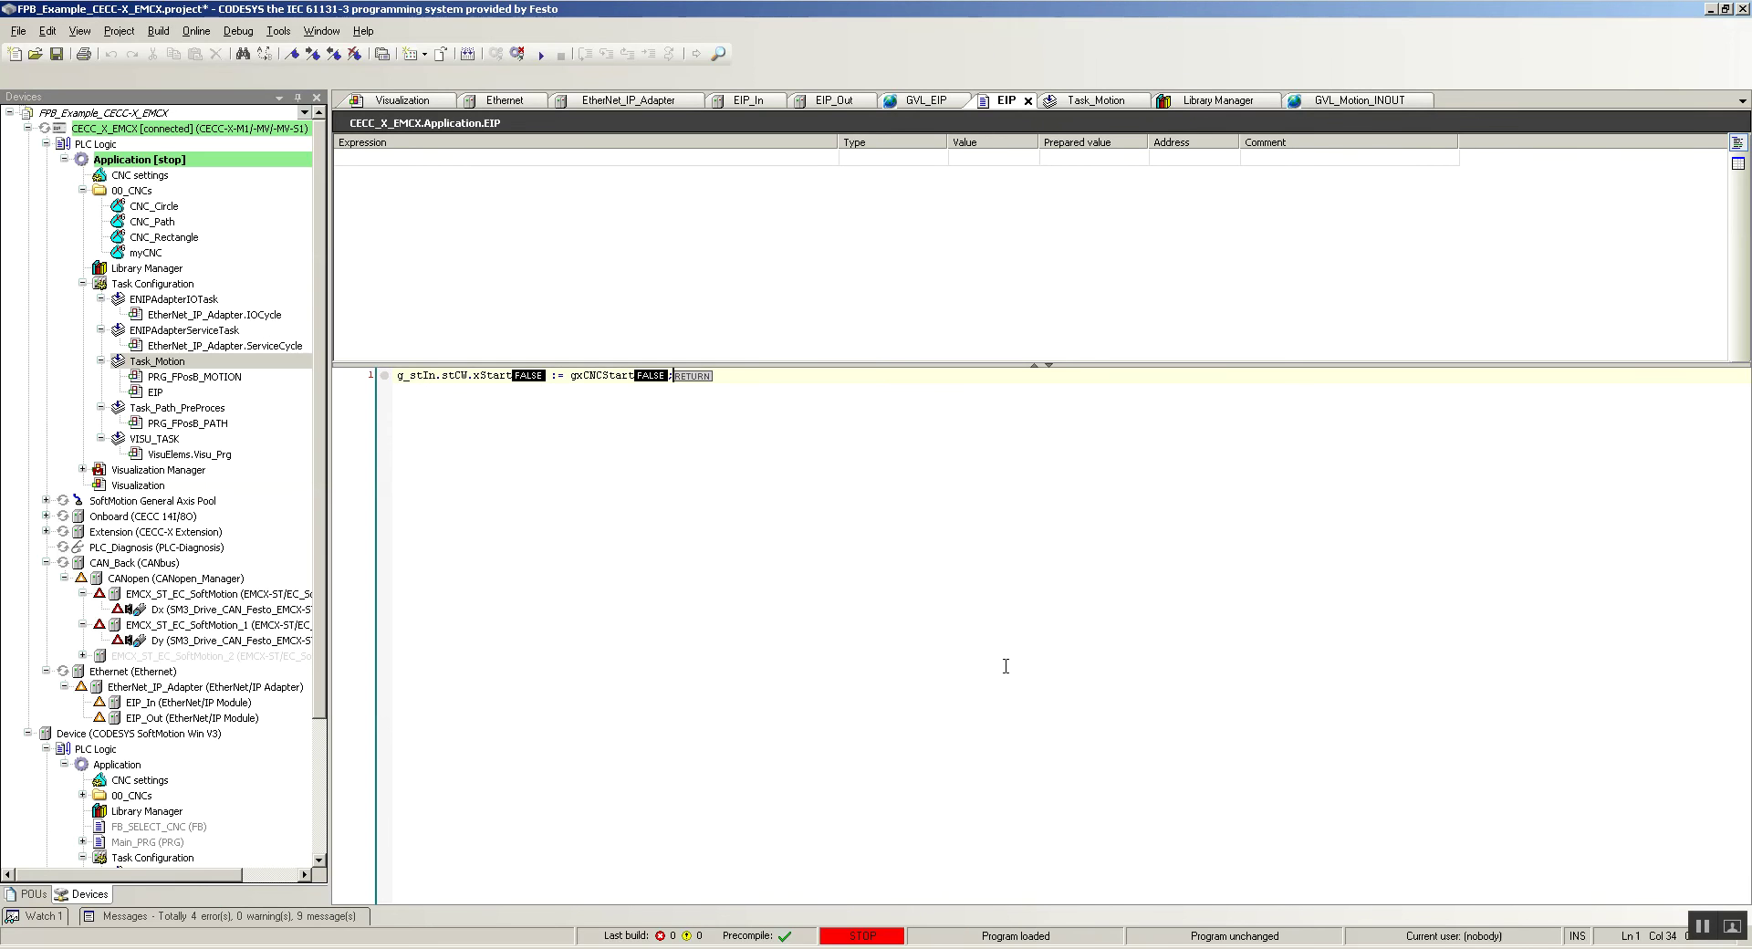
{"action": "key", "text": "F5"}
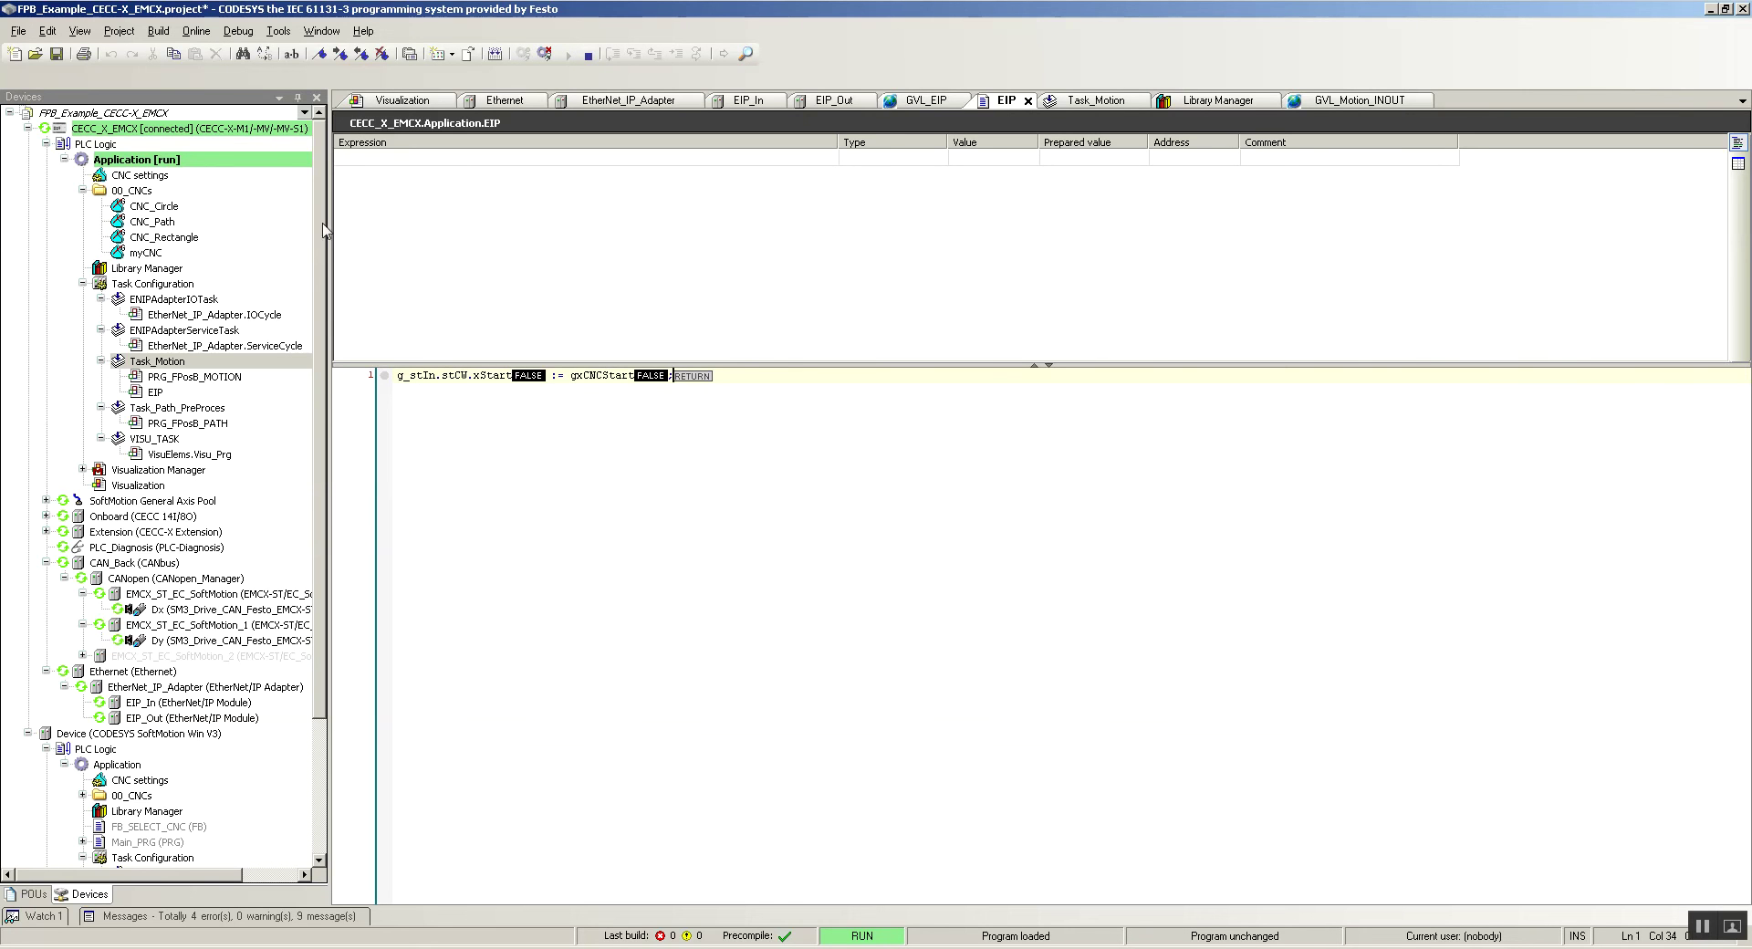
{"action": "left_click", "coordinate": [319, 407]}
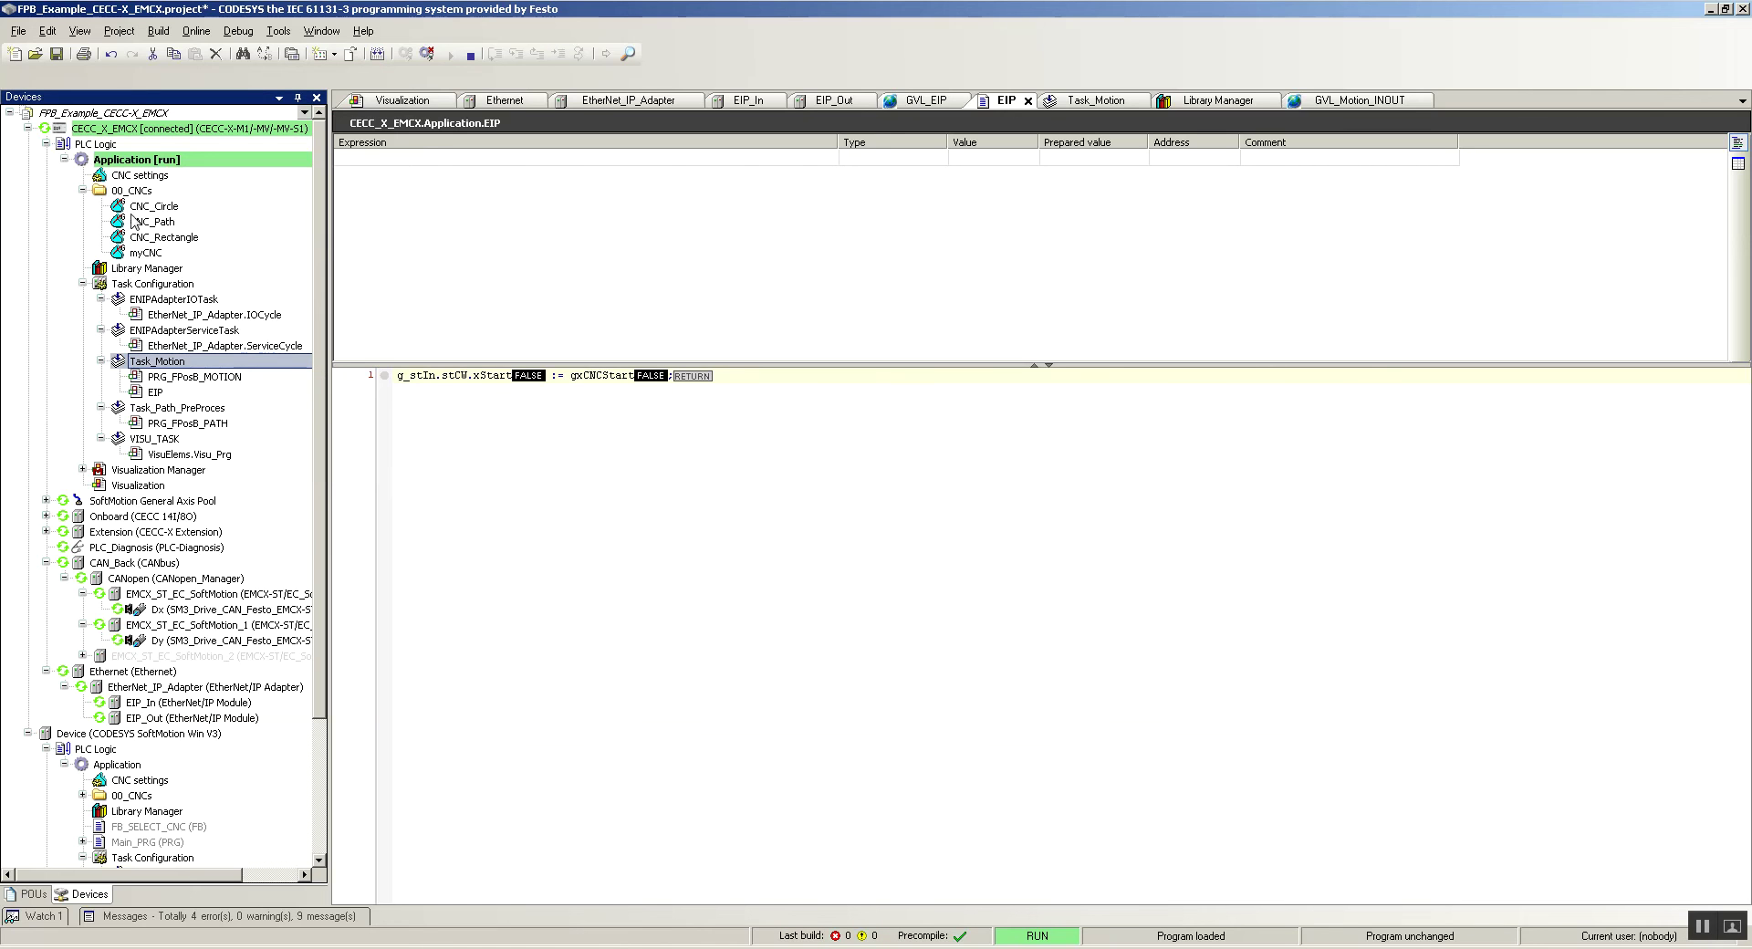
{"action": "double_click", "coordinate": [137, 486]}
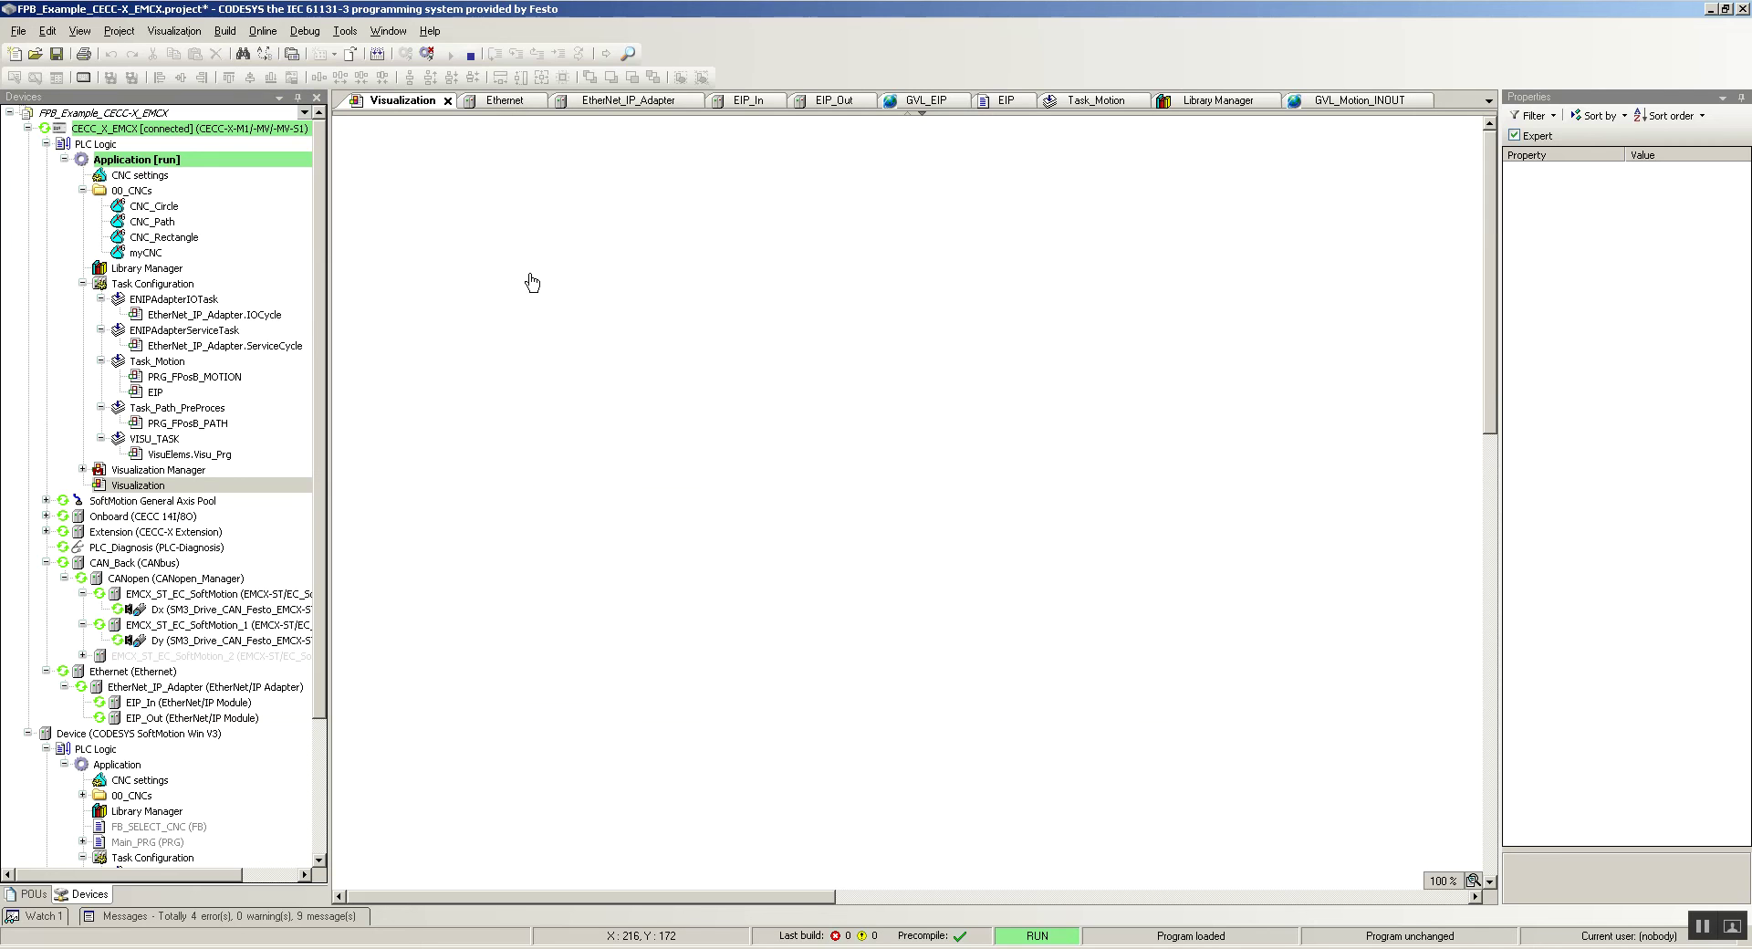
- Switch the visualization to Homing Mode, enable the system and start homing the axes
{"action": "left_click", "coordinate": [402, 261]}
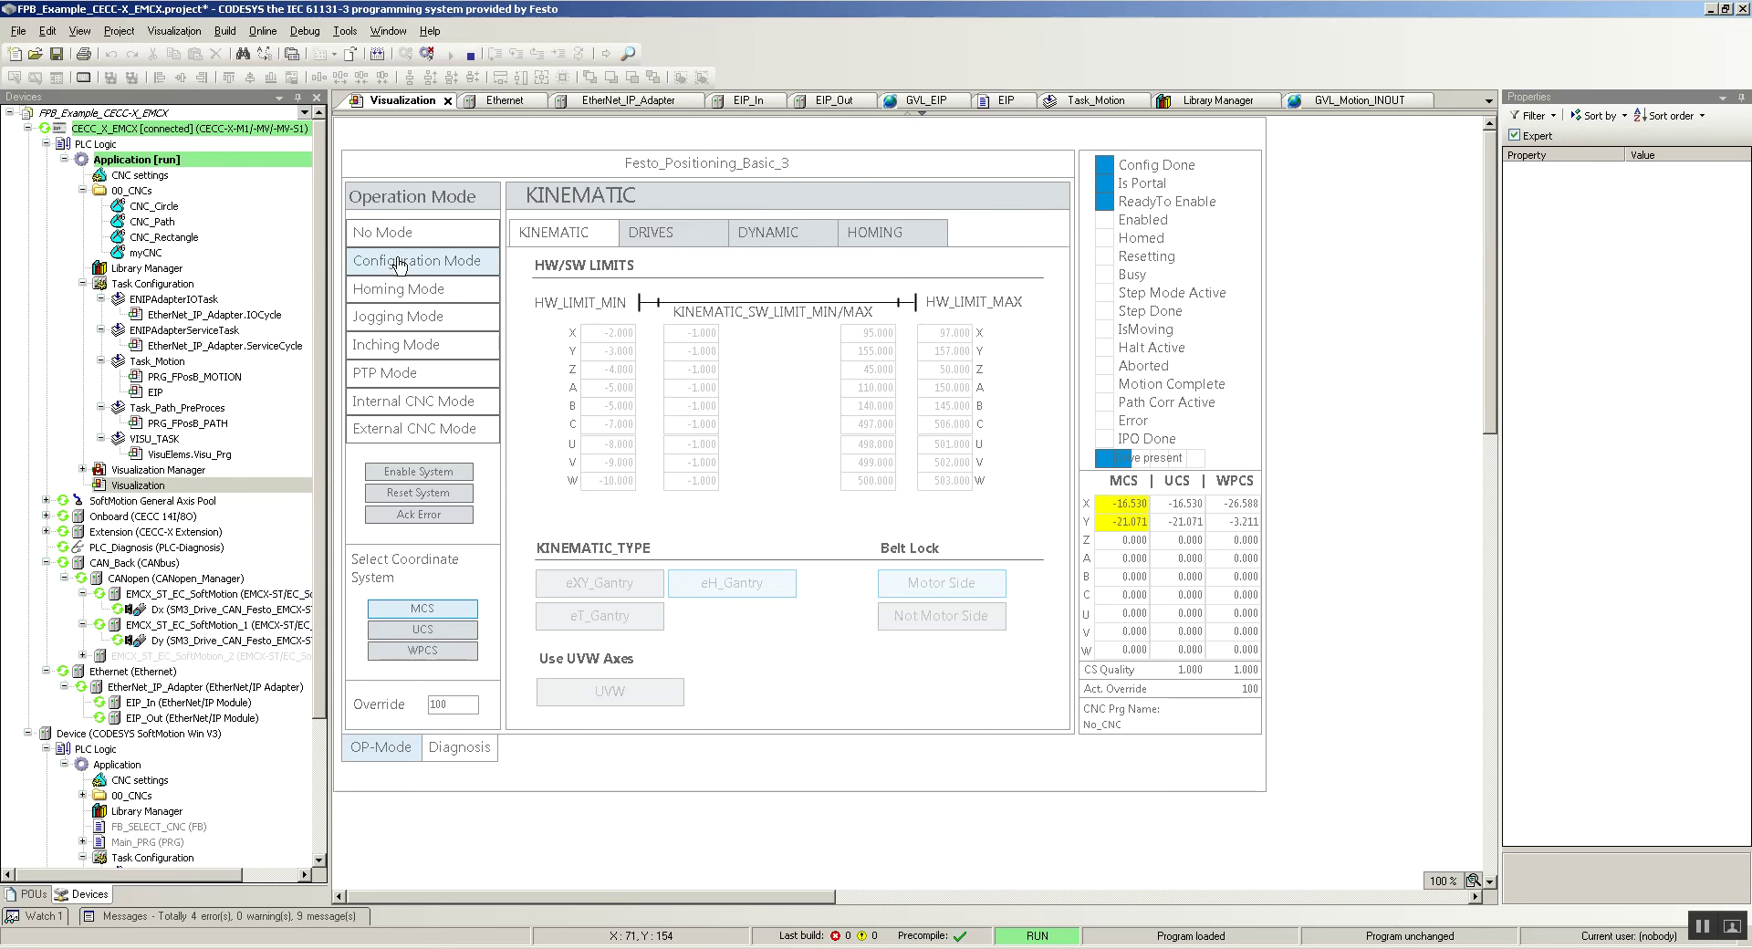
{"action": "left_click", "coordinate": [421, 292]}
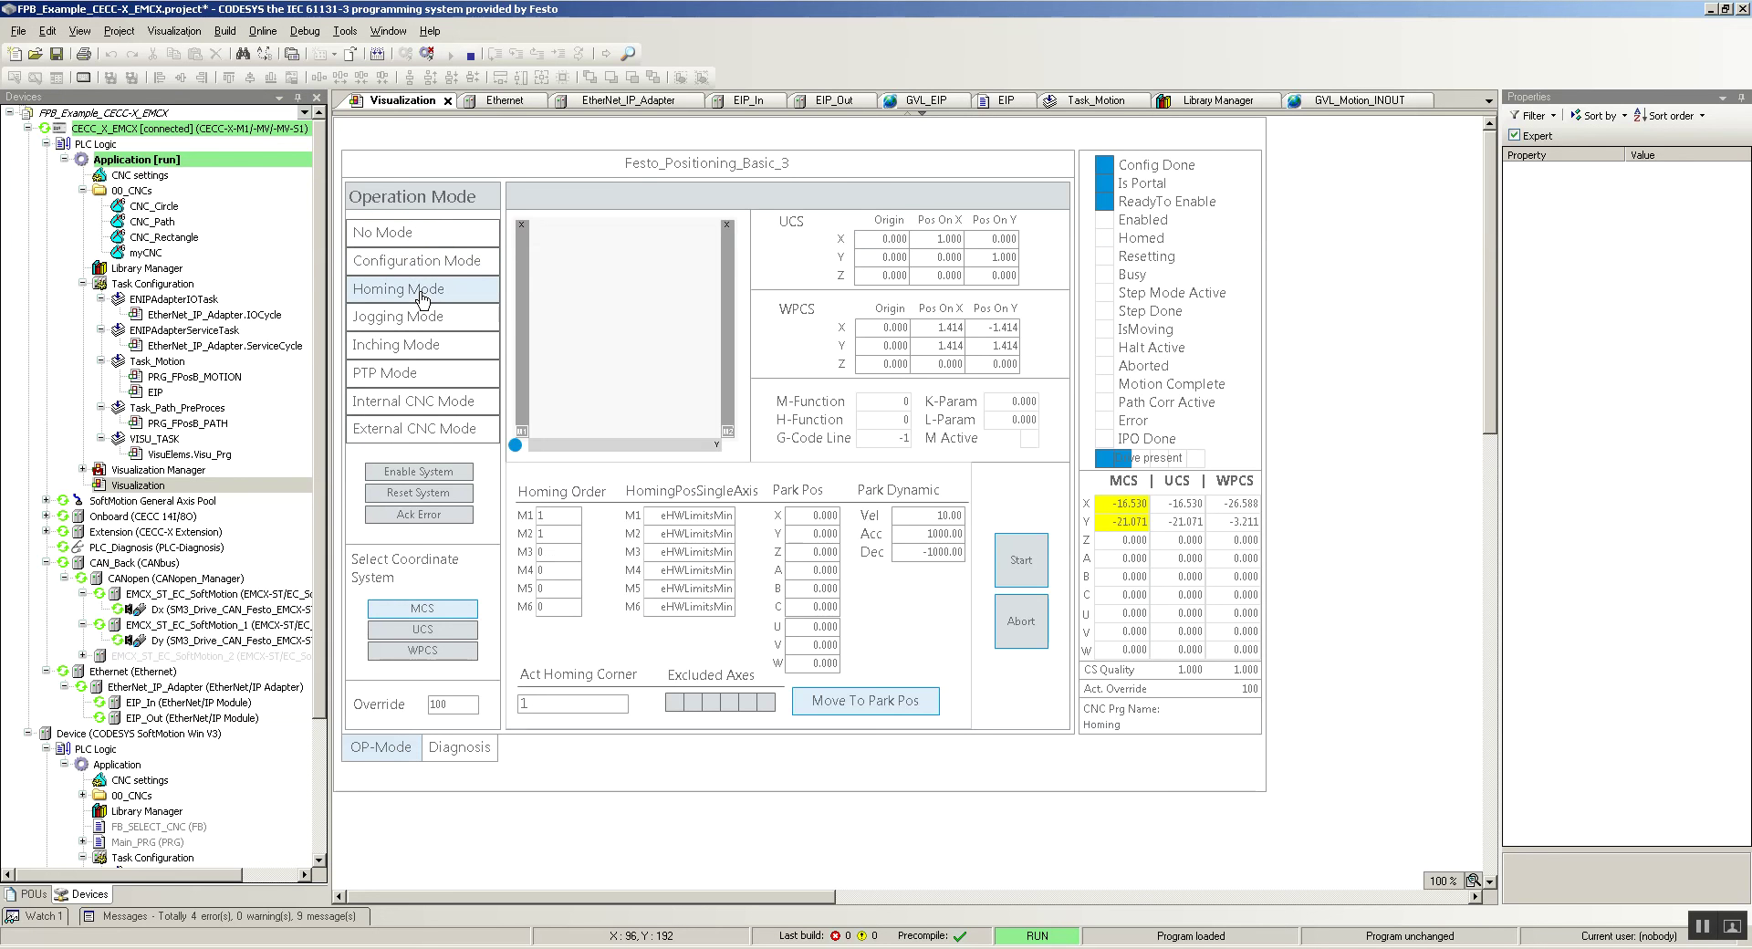
{"action": "left_click", "coordinate": [420, 472]}
{"action": "left_click", "coordinate": [1020, 559]}
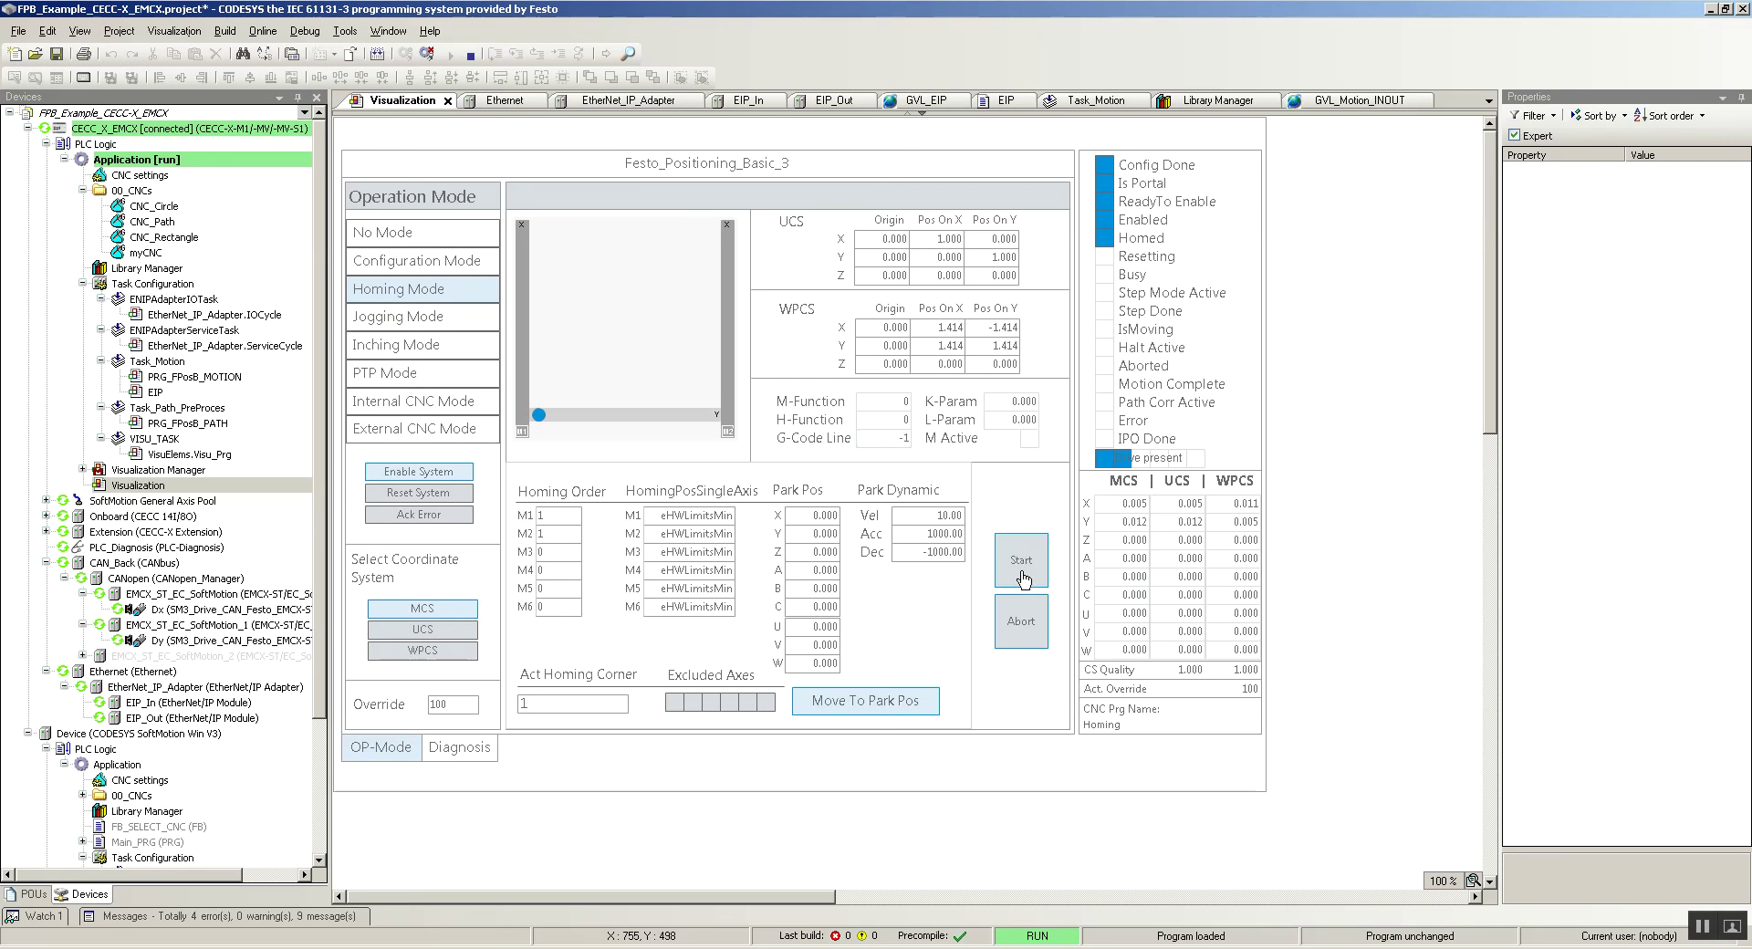
{"action": "left_click", "coordinate": [1023, 578]}
- Switch to Internal CNC Mode, set Internal CNC No to 4 and start the CNC program
{"action": "left_click", "coordinate": [399, 401]}
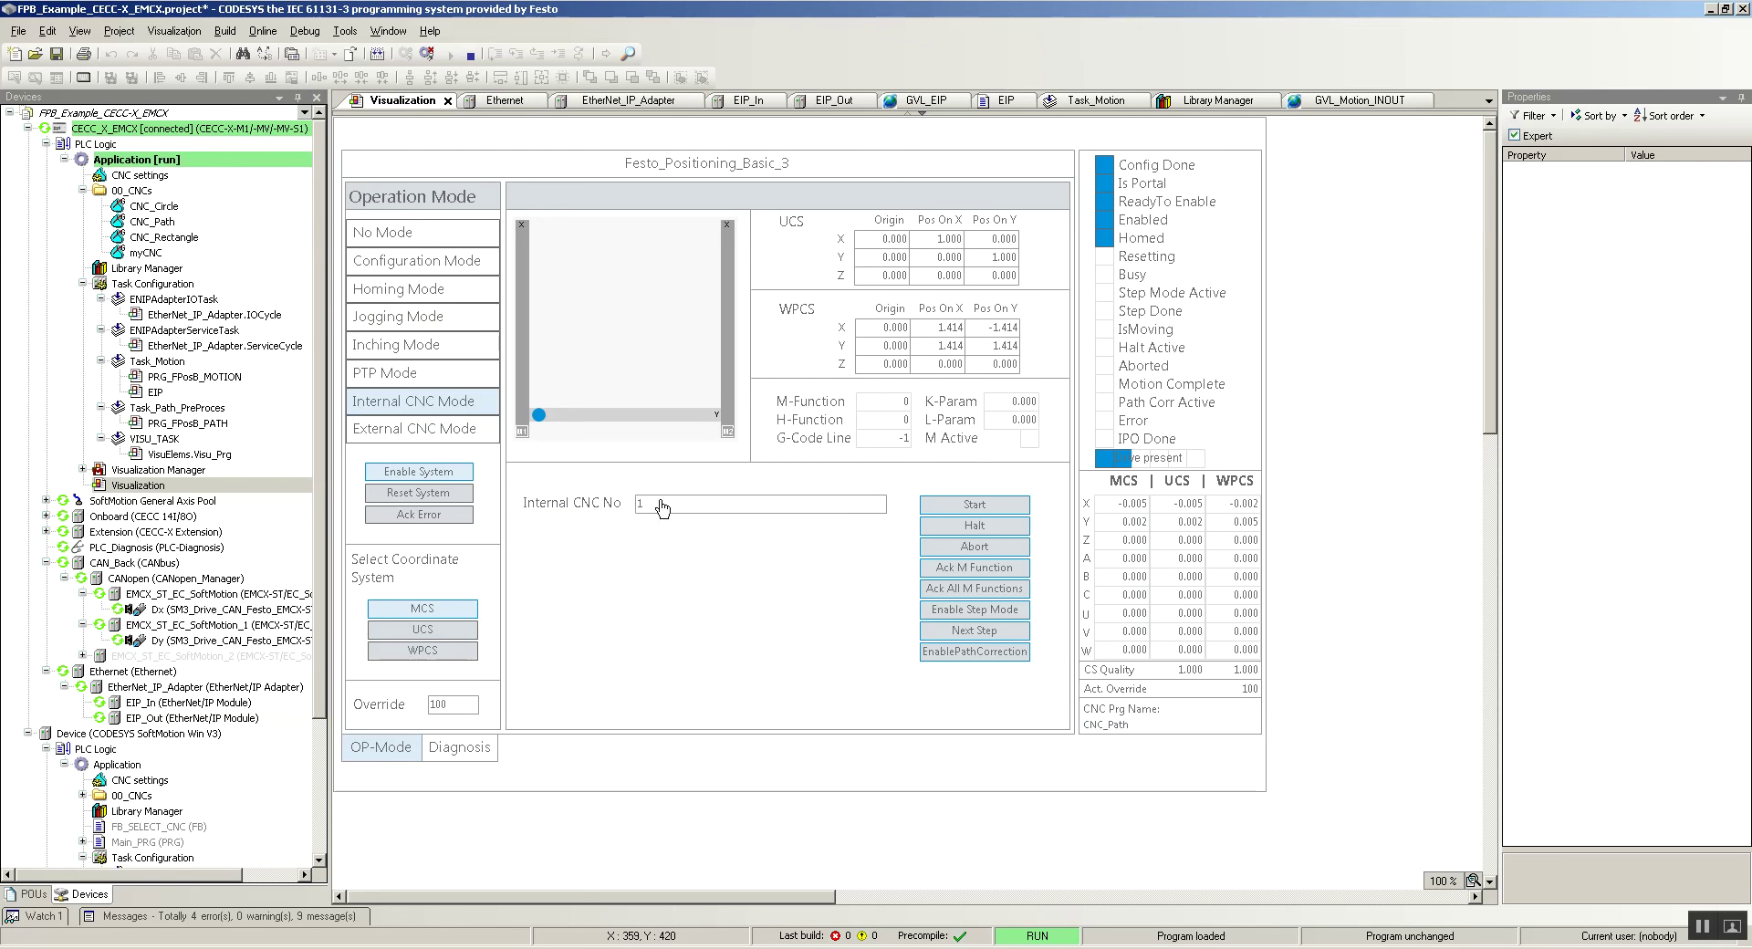
{"action": "left_click", "coordinate": [657, 507]}
{"action": "type", "text": "4"}
{"action": "key", "text": "Return"}
{"action": "left_click", "coordinate": [967, 511]}
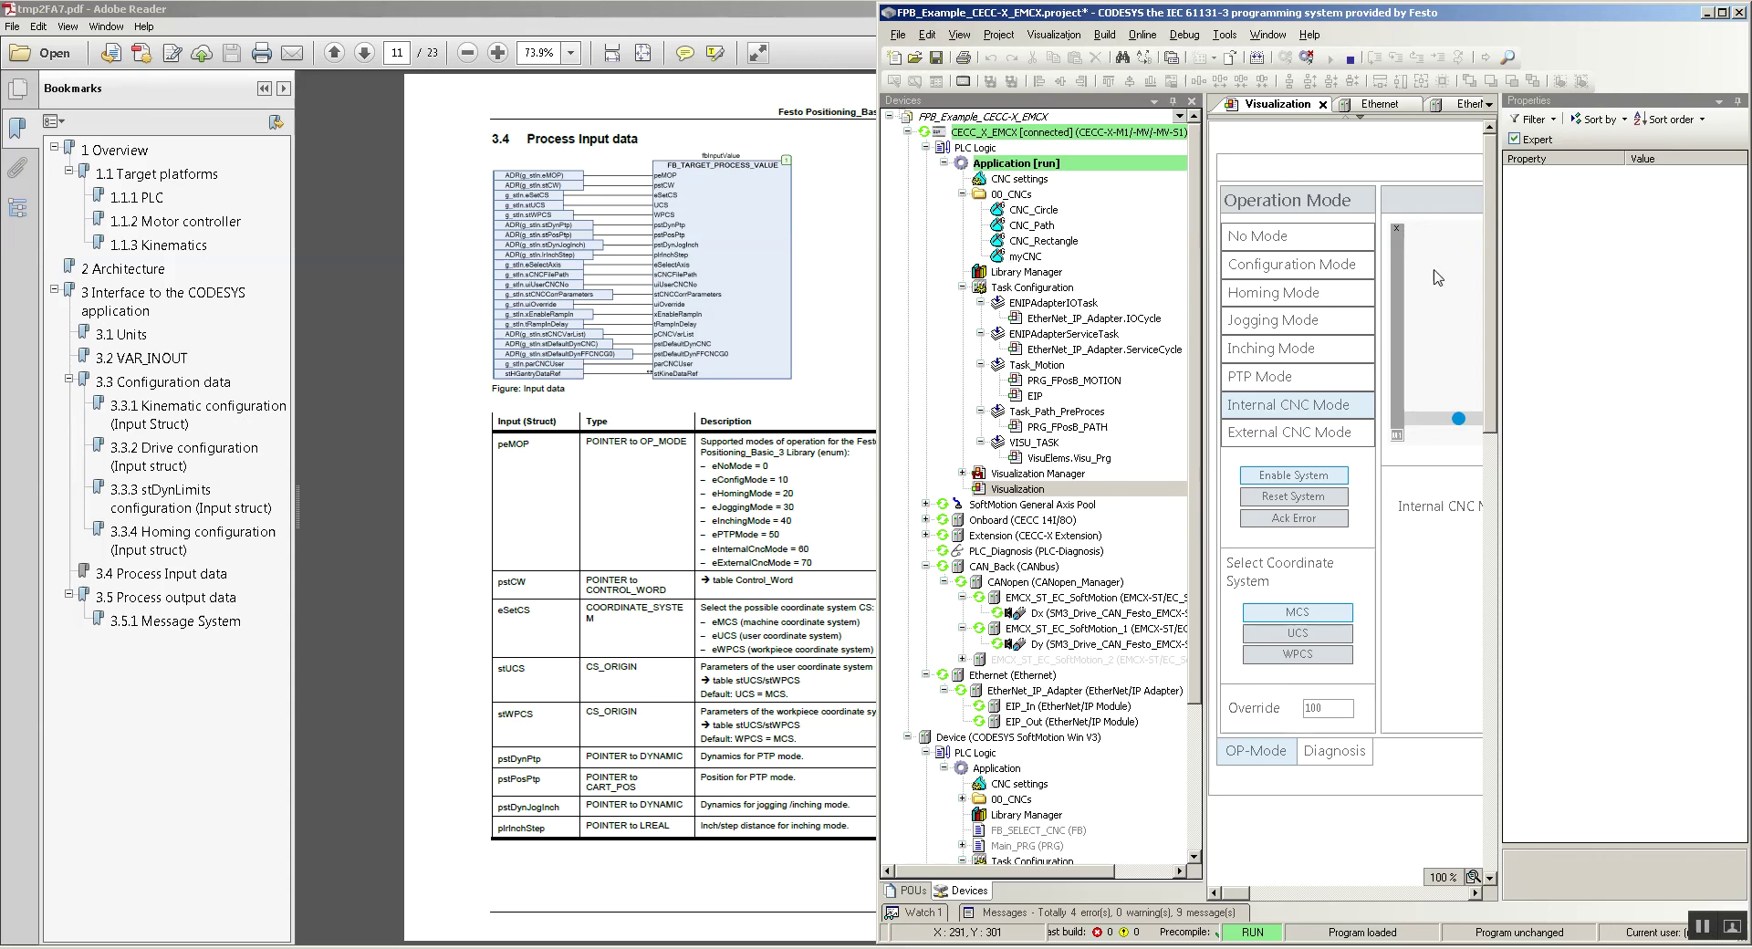
- In Logix Designer's controller tags, expand CECC_X:O down to the bits of Data[0] and set CECC_X:O.Data[0].0 to 1
{"action": "left_click", "coordinate": [1736, 101]}
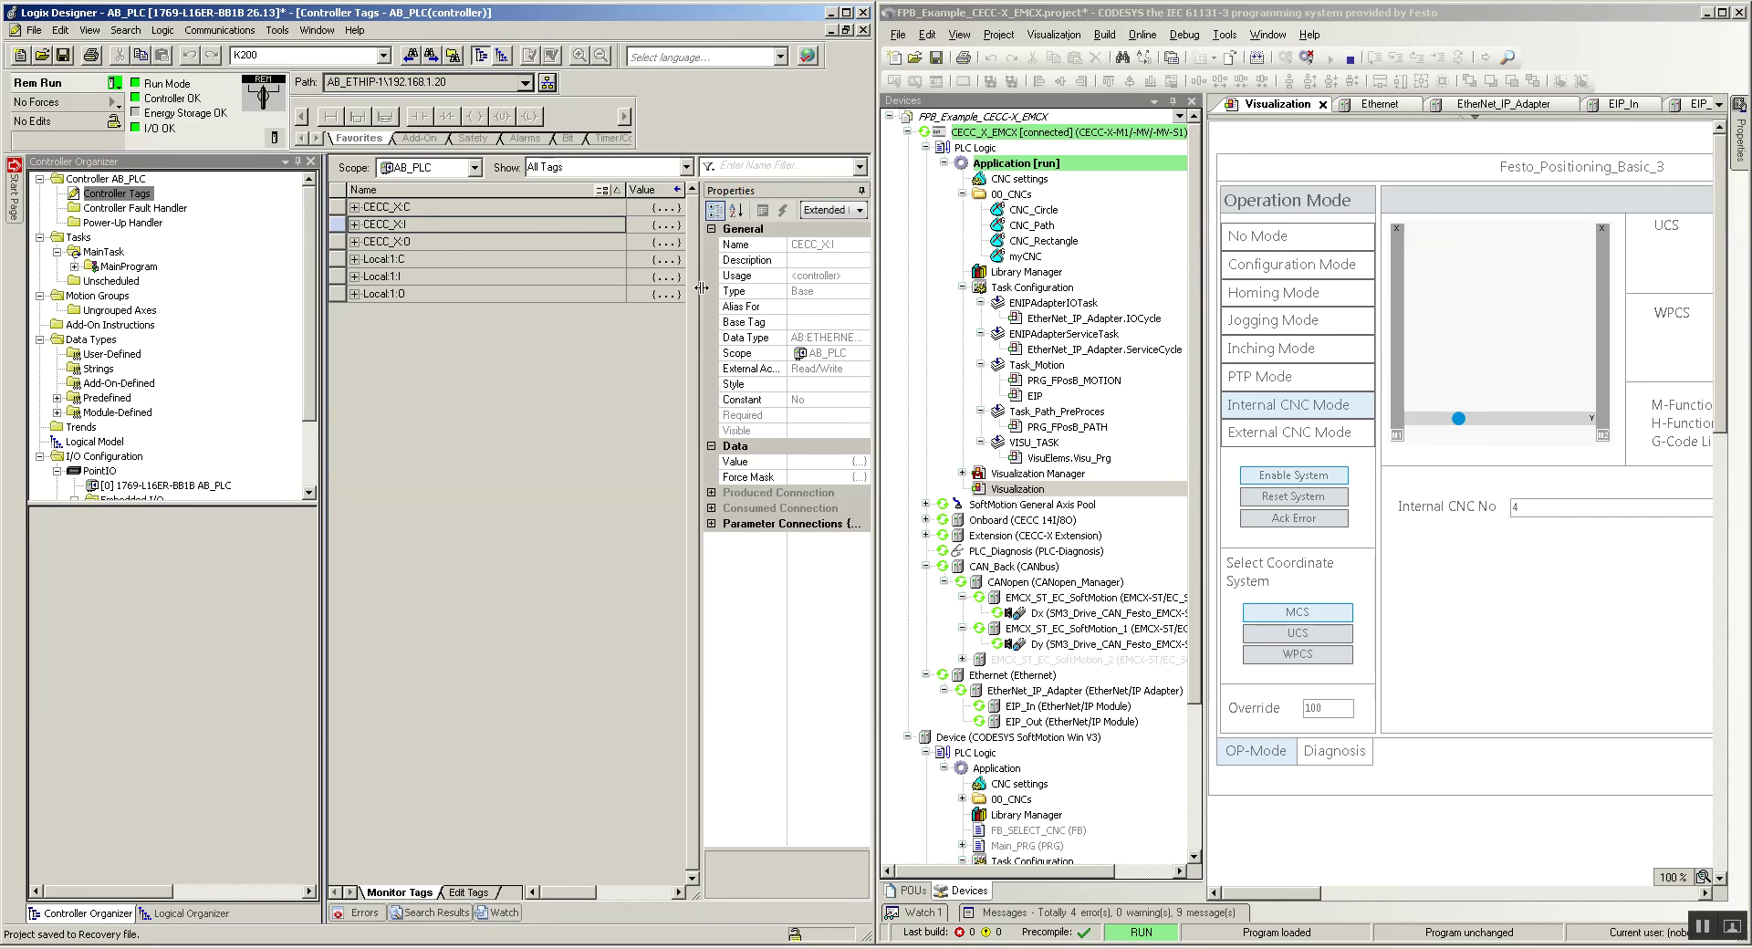
{"action": "left_click_drag", "start_coordinate": [701, 293], "coordinate": [803, 293]}
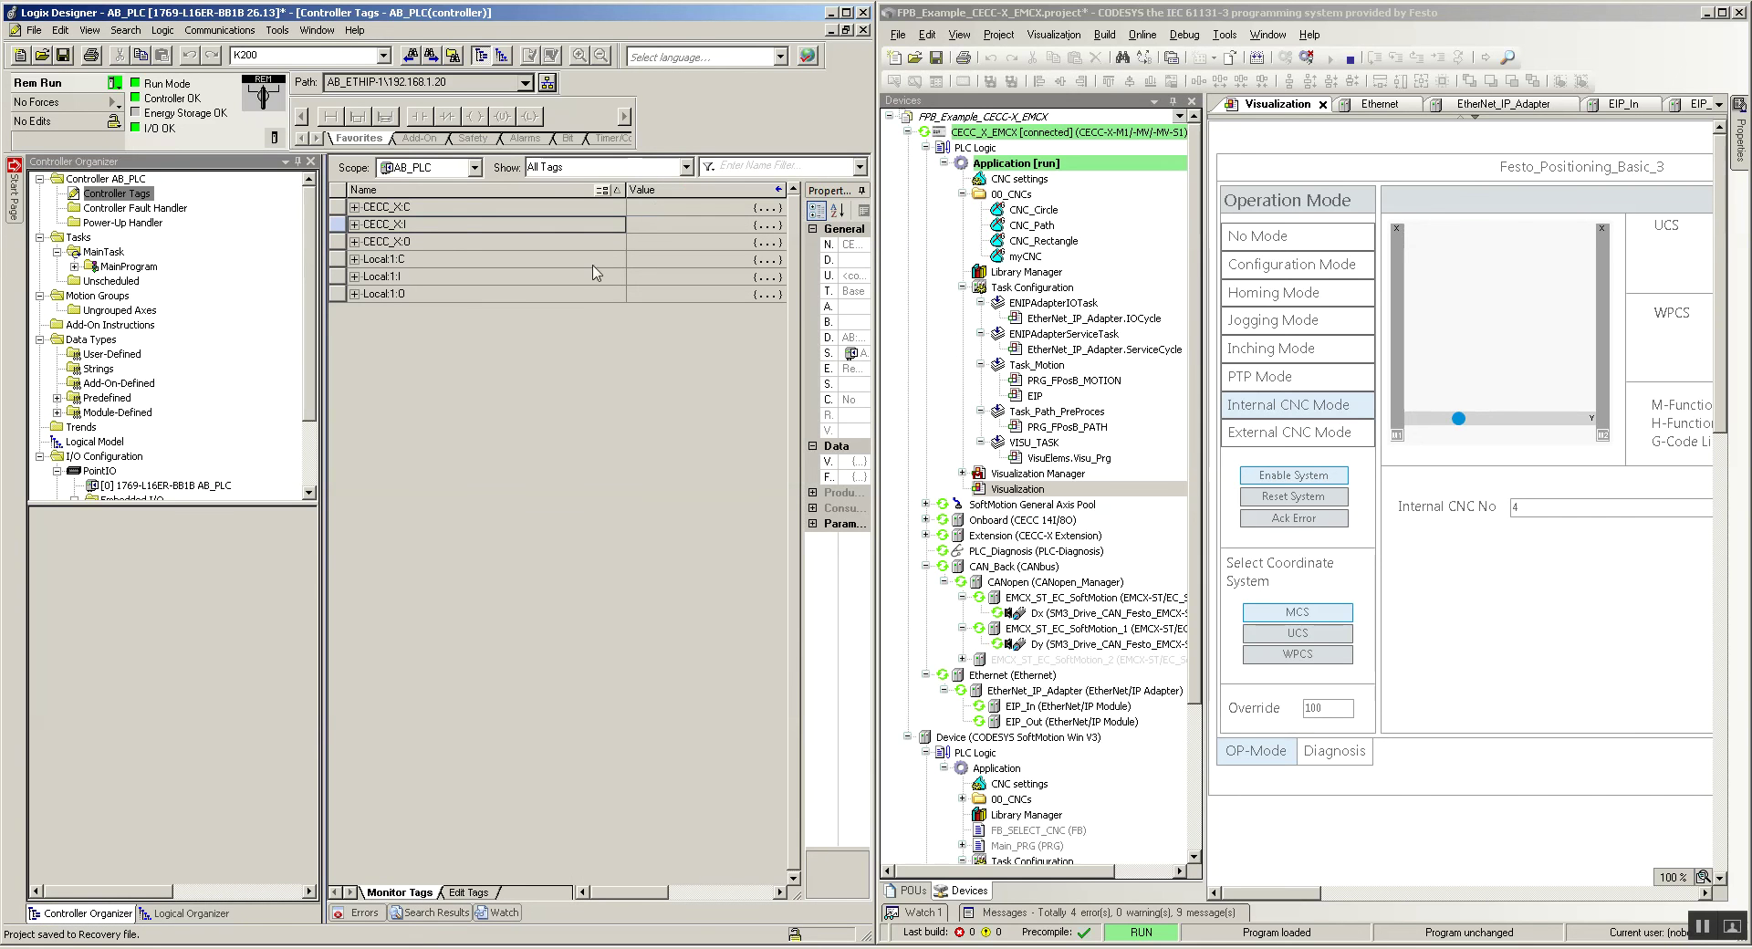
{"action": "left_click_drag", "start_coordinate": [628, 189], "coordinate": [563, 188]}
{"action": "left_click", "coordinate": [354, 242]}
{"action": "left_click", "coordinate": [366, 260]}
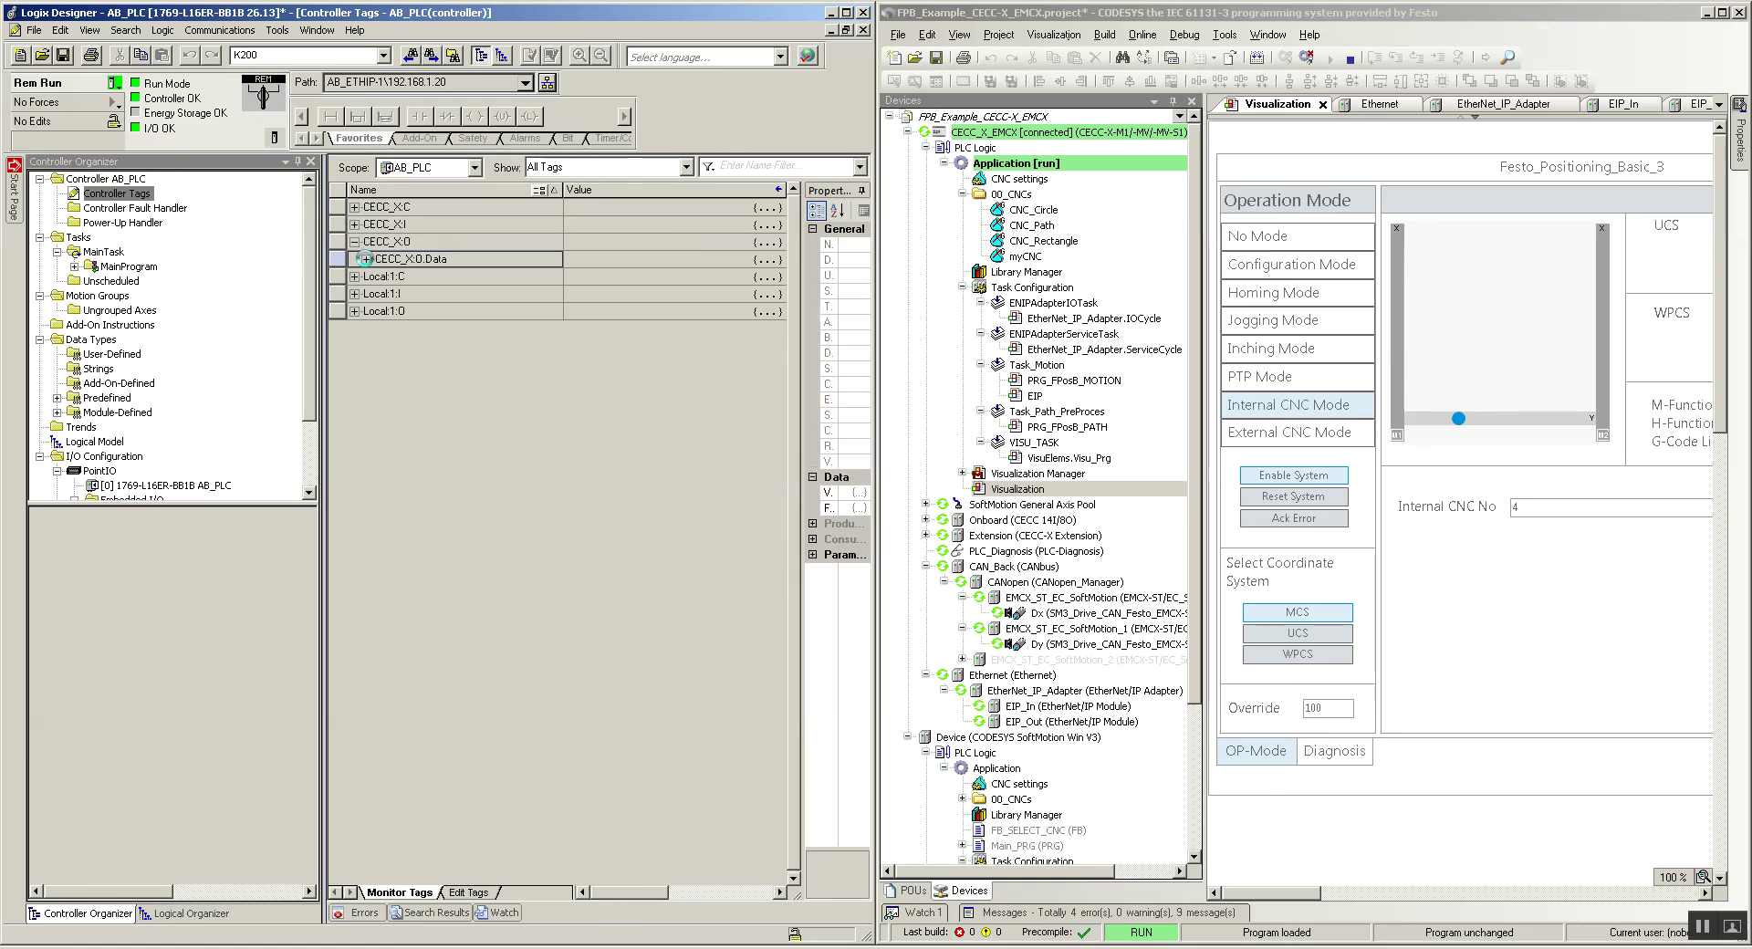
{"action": "left_click", "coordinate": [377, 277]}
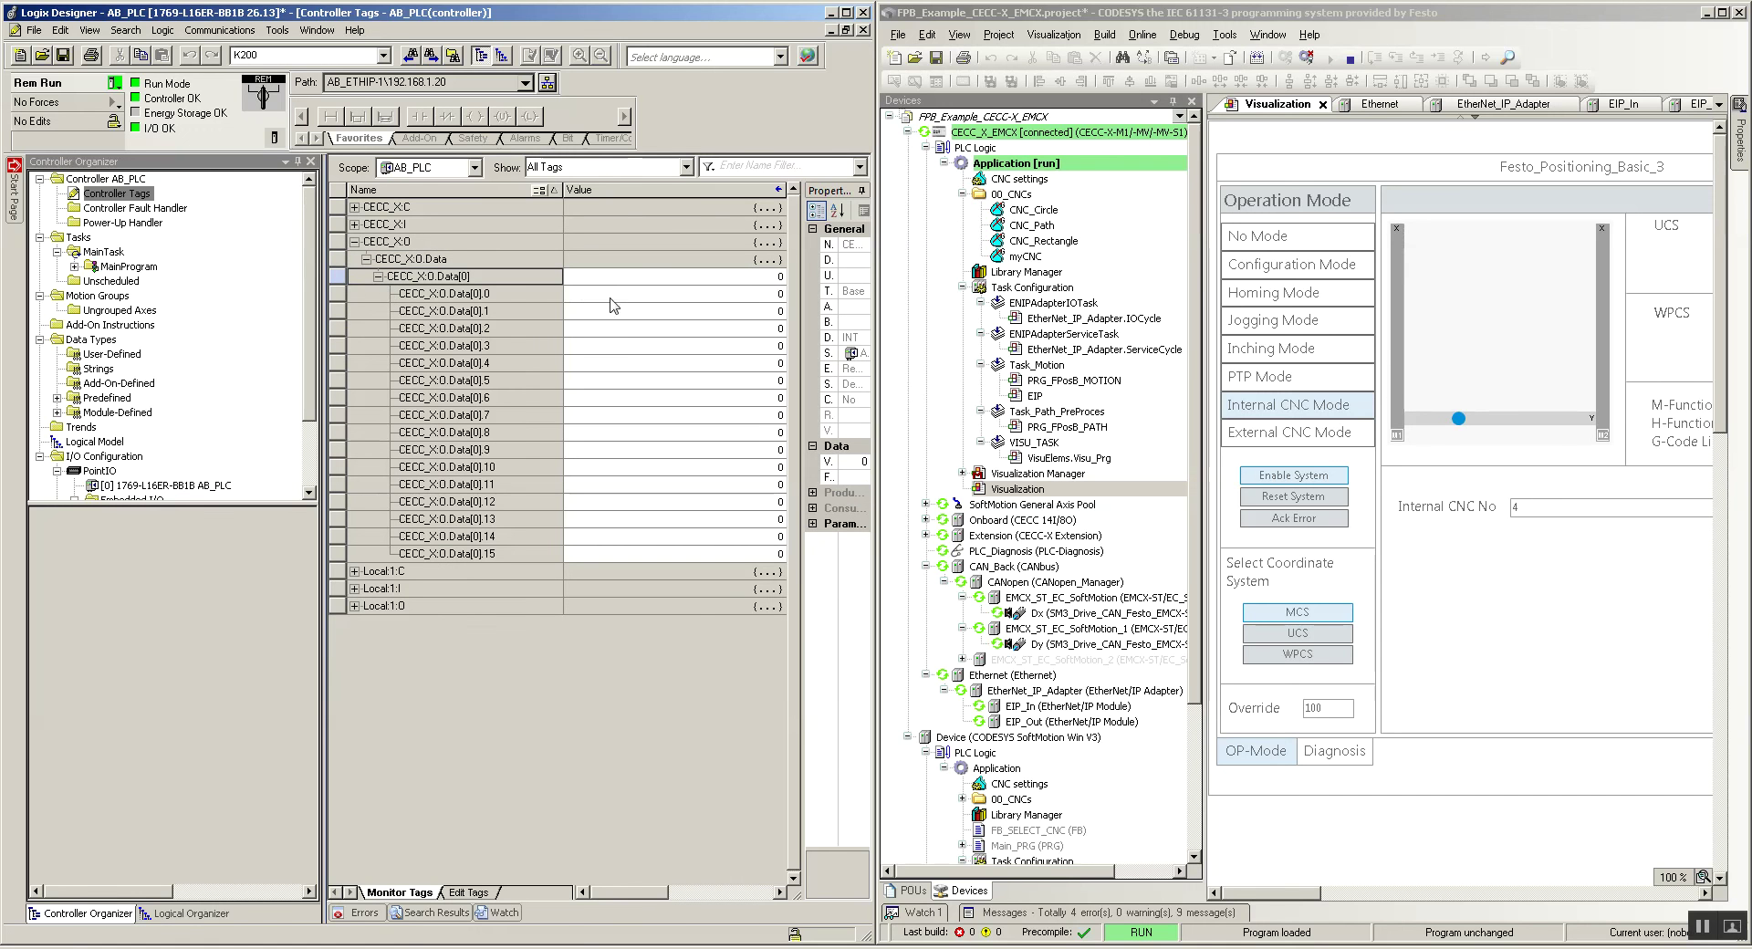
{"action": "left_click", "coordinate": [772, 296]}
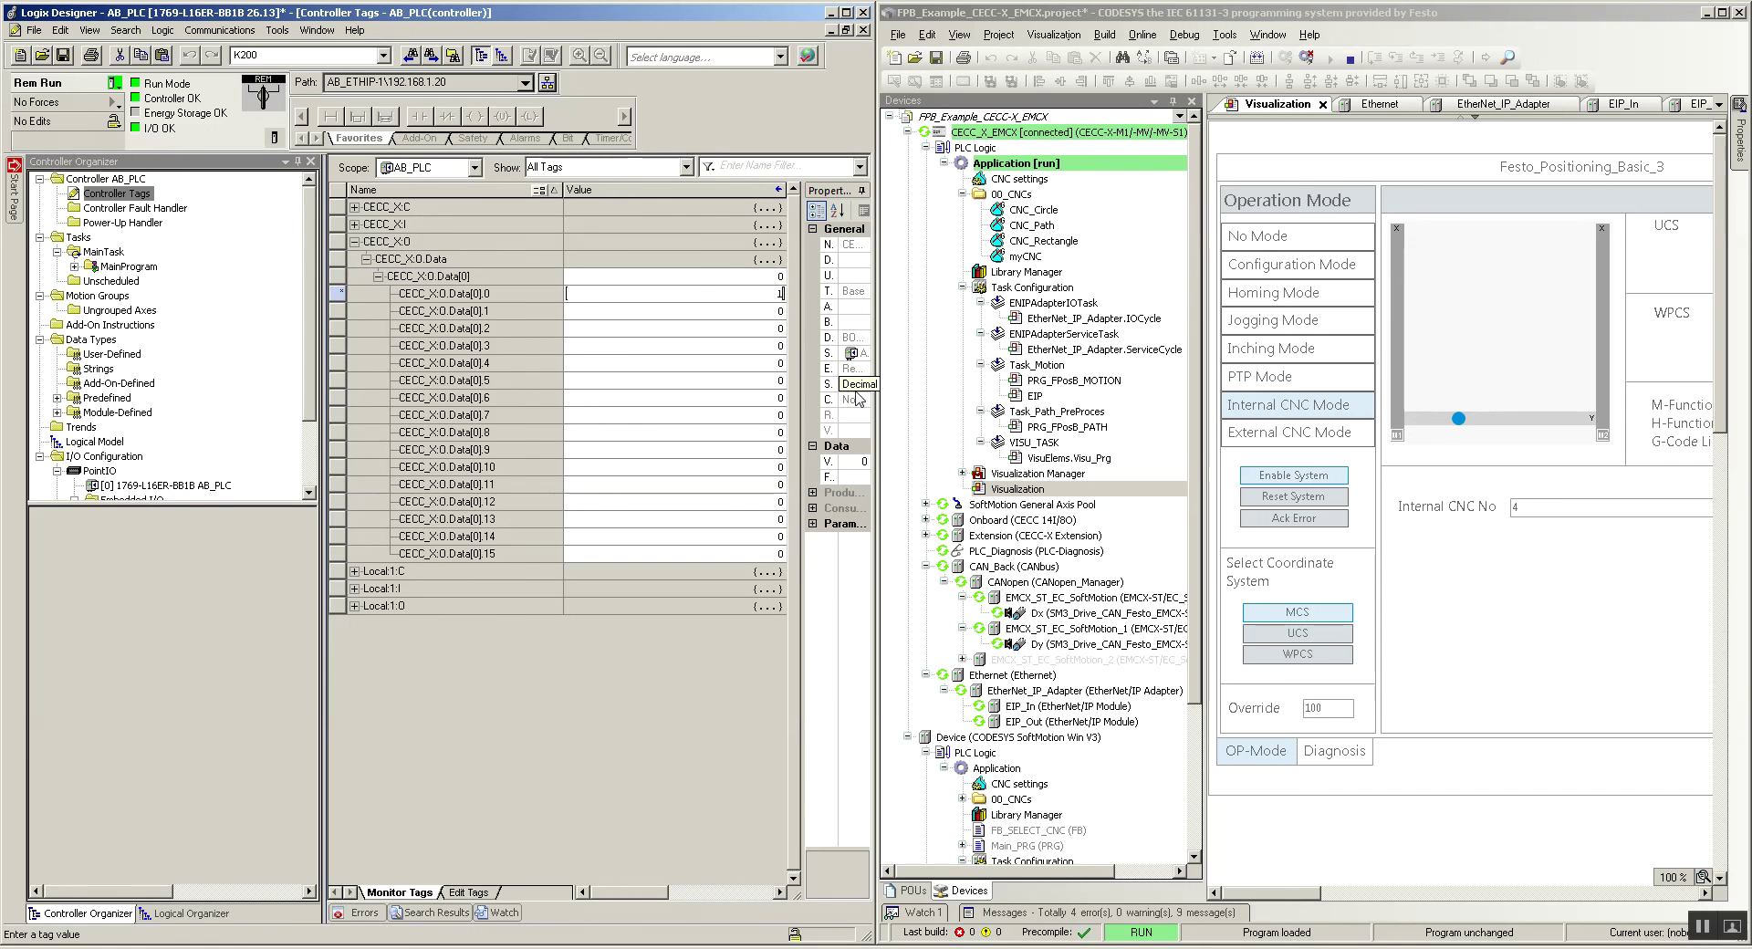
{"action": "key", "text": "Return"}
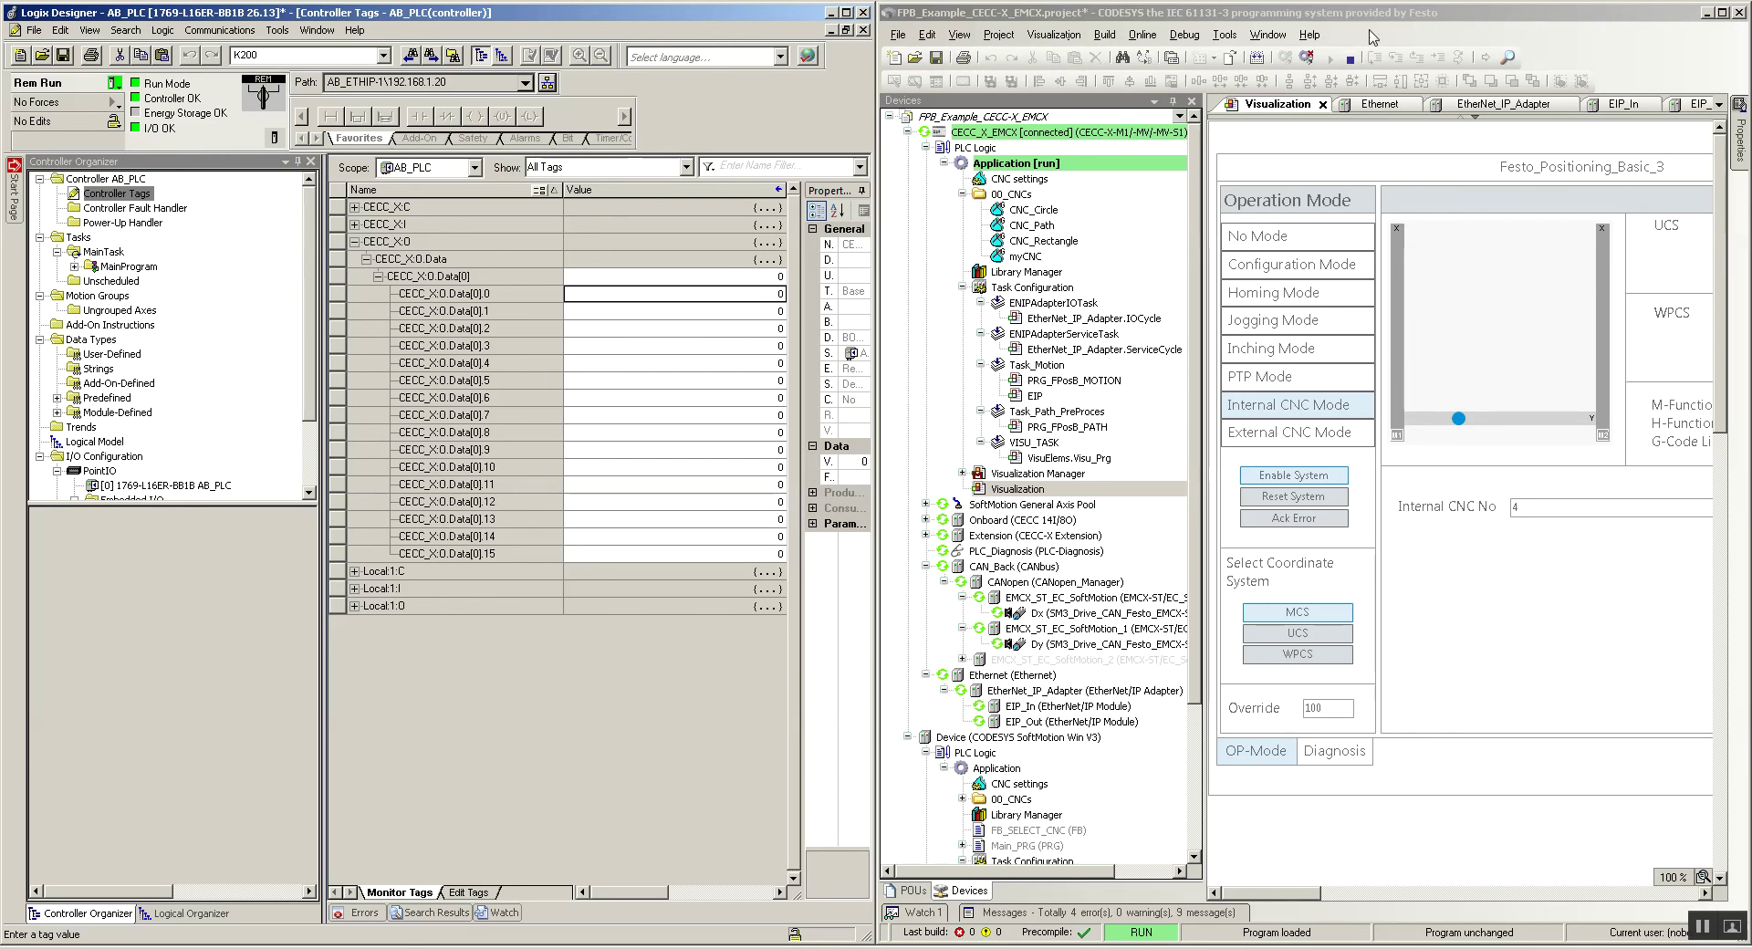
- Switch back to the CODESYS project, maximize its window and log out from the controller
{"action": "left_click_drag", "start_coordinate": [1310, 13], "coordinate": [807, 151]}
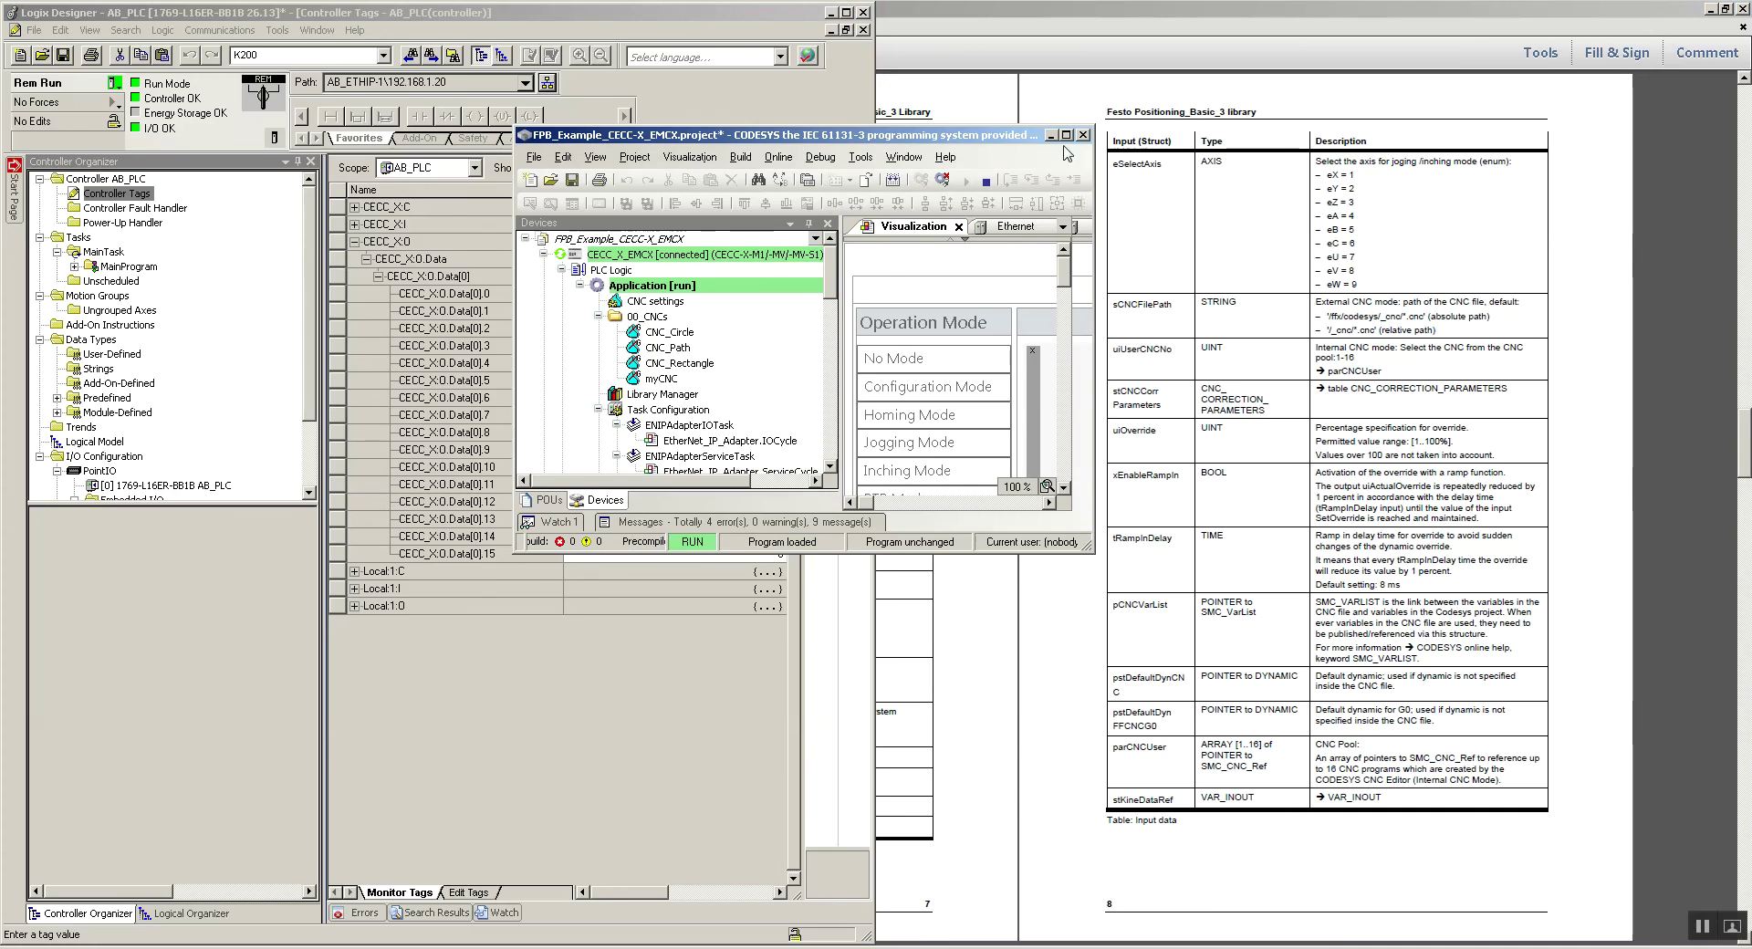
{"action": "double_click", "coordinate": [807, 161]}
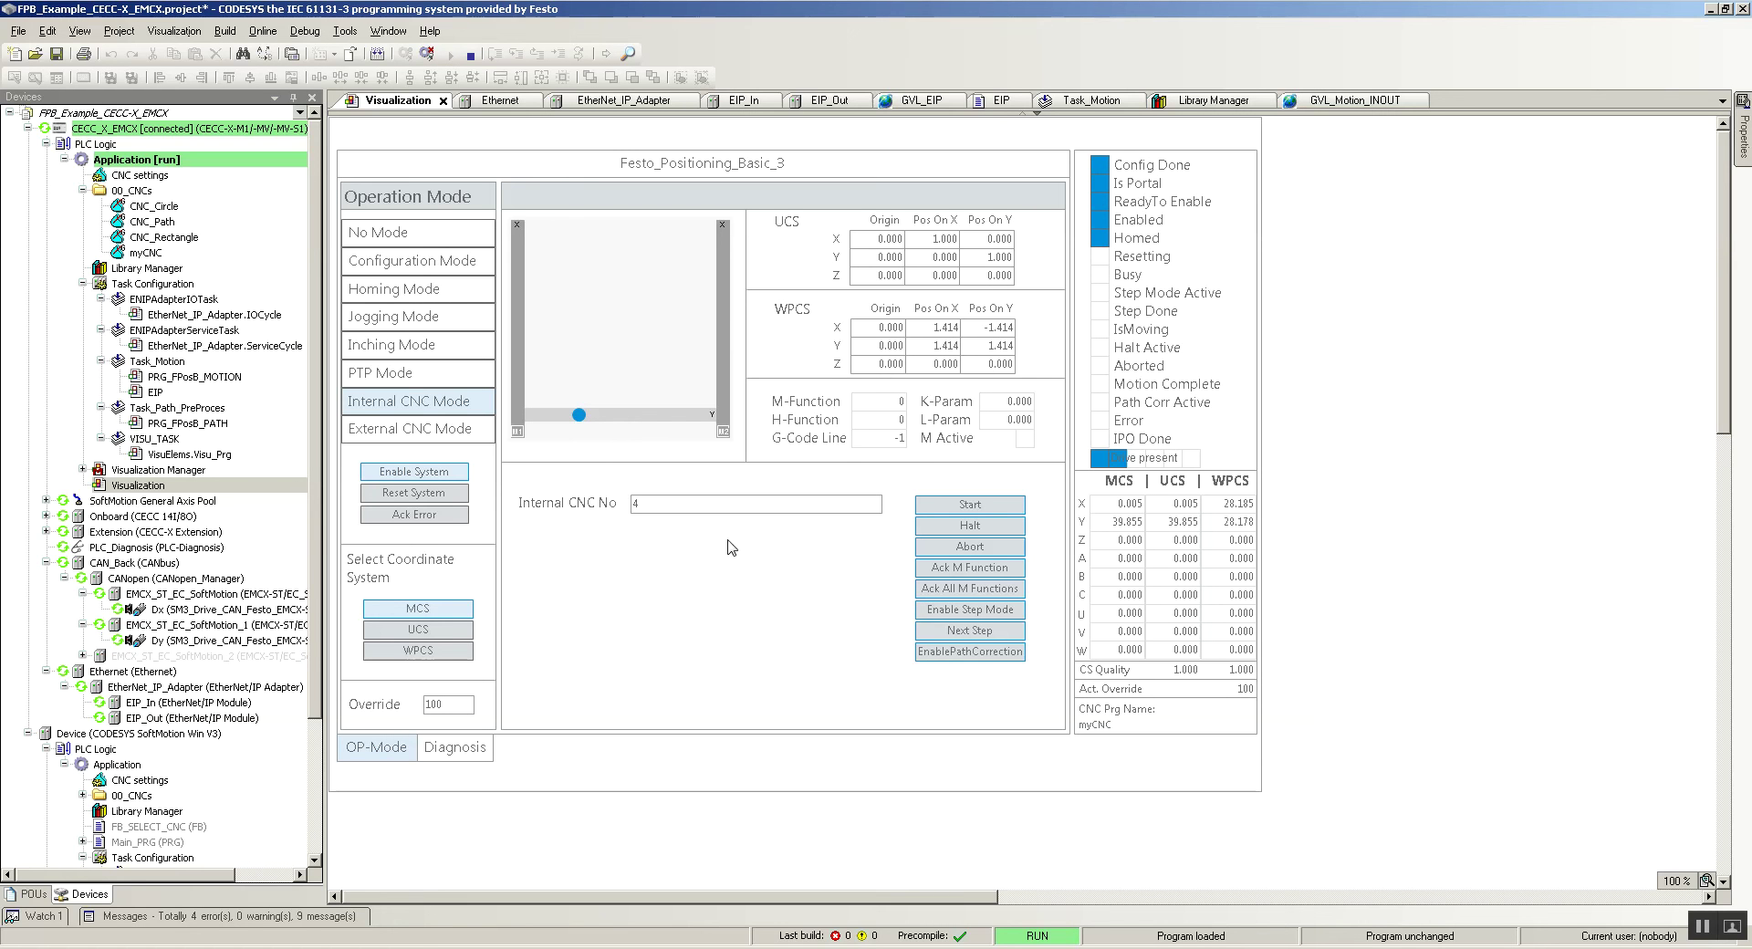
{"action": "left_click", "coordinate": [267, 31]}
{"action": "left_click", "coordinate": [283, 51]}
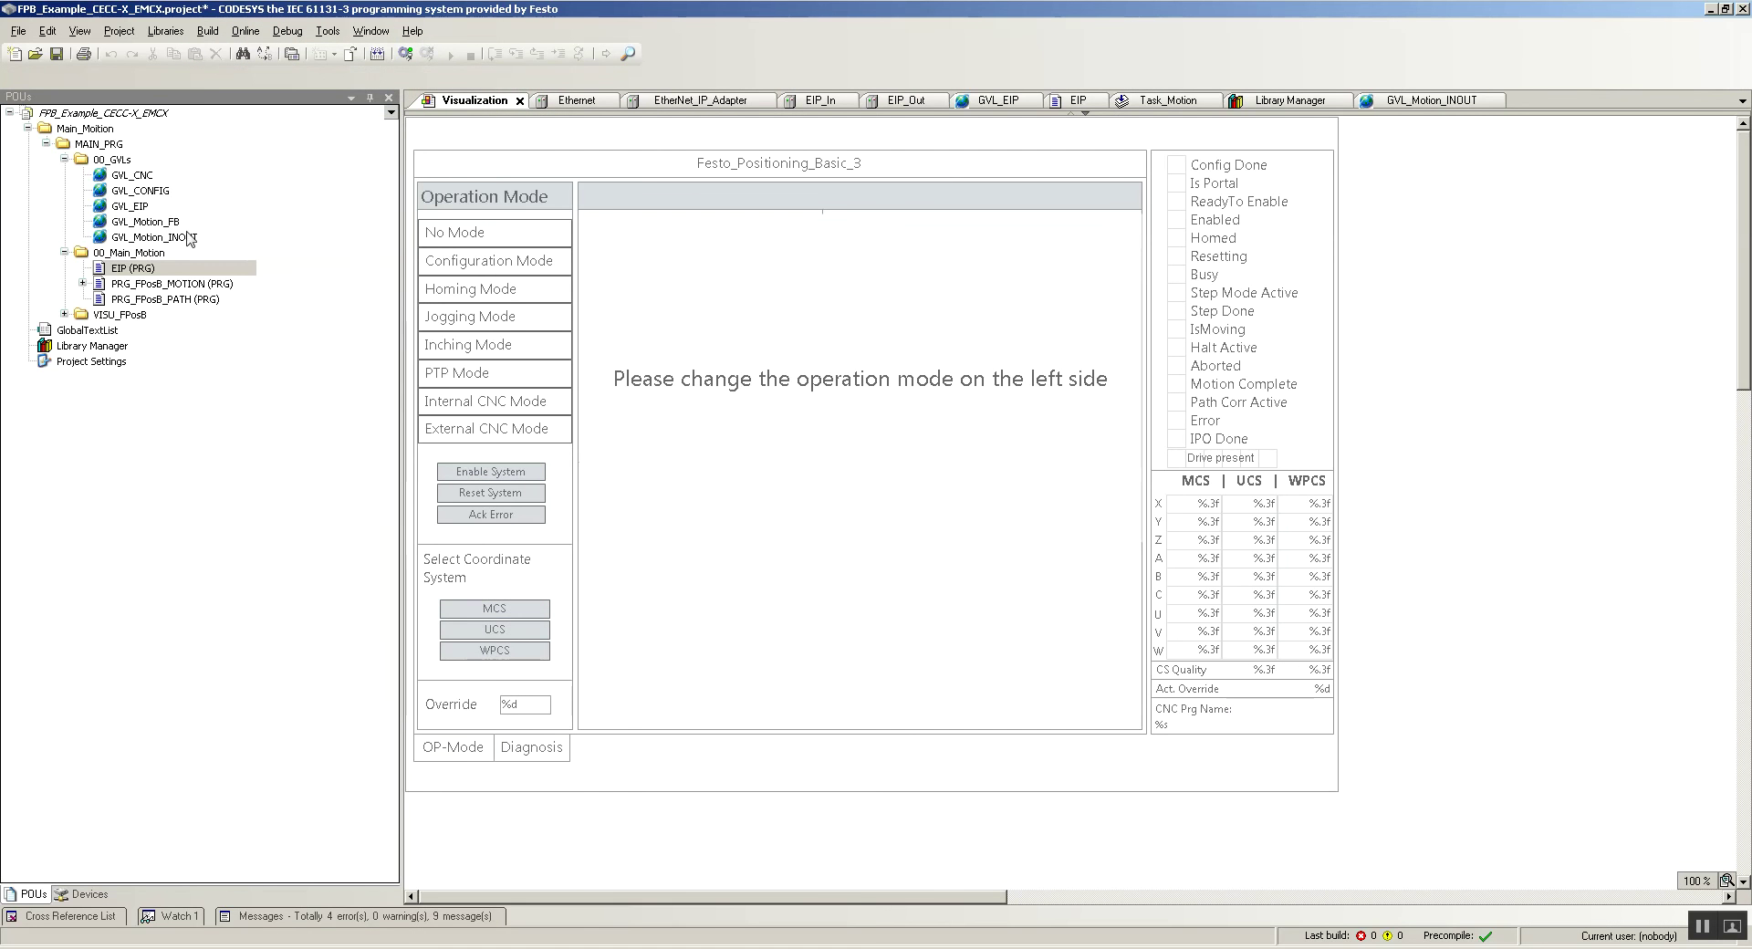
- Try to open the Festo_Positioning_Basic_3 documentation from the Library Manager, and switch to its already open copy in Adobe Reader
{"action": "double_click", "coordinate": [105, 350]}
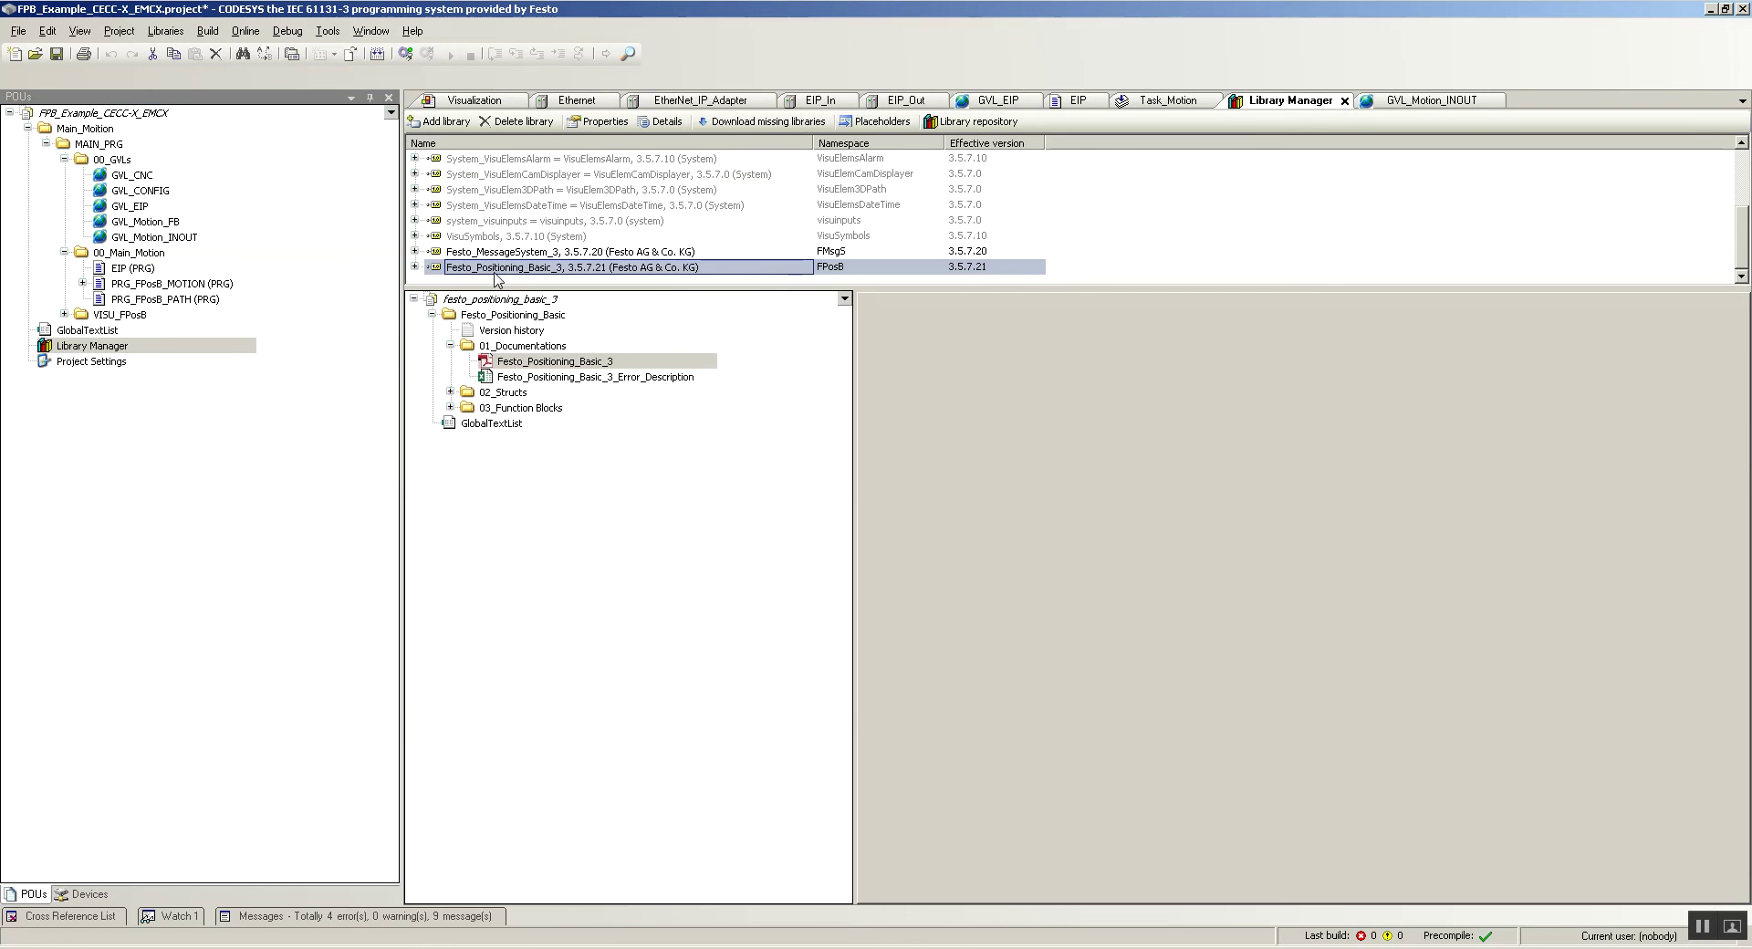
{"action": "left_click", "coordinate": [537, 364]}
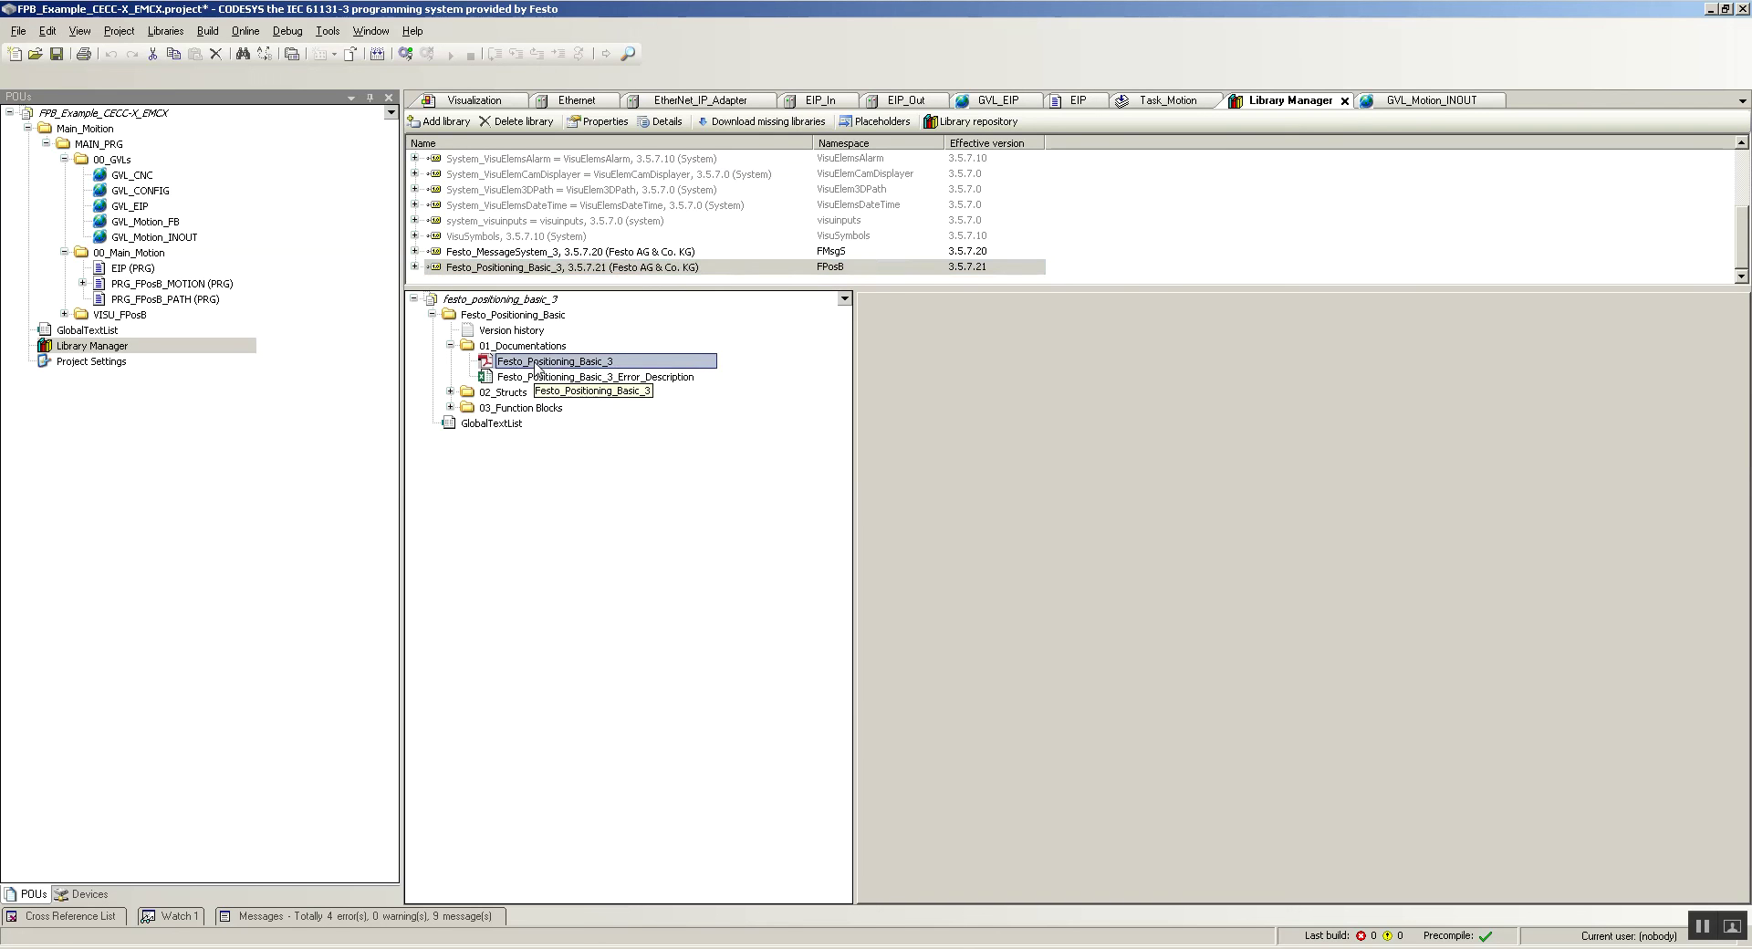
{"action": "double_click", "coordinate": [536, 364]}
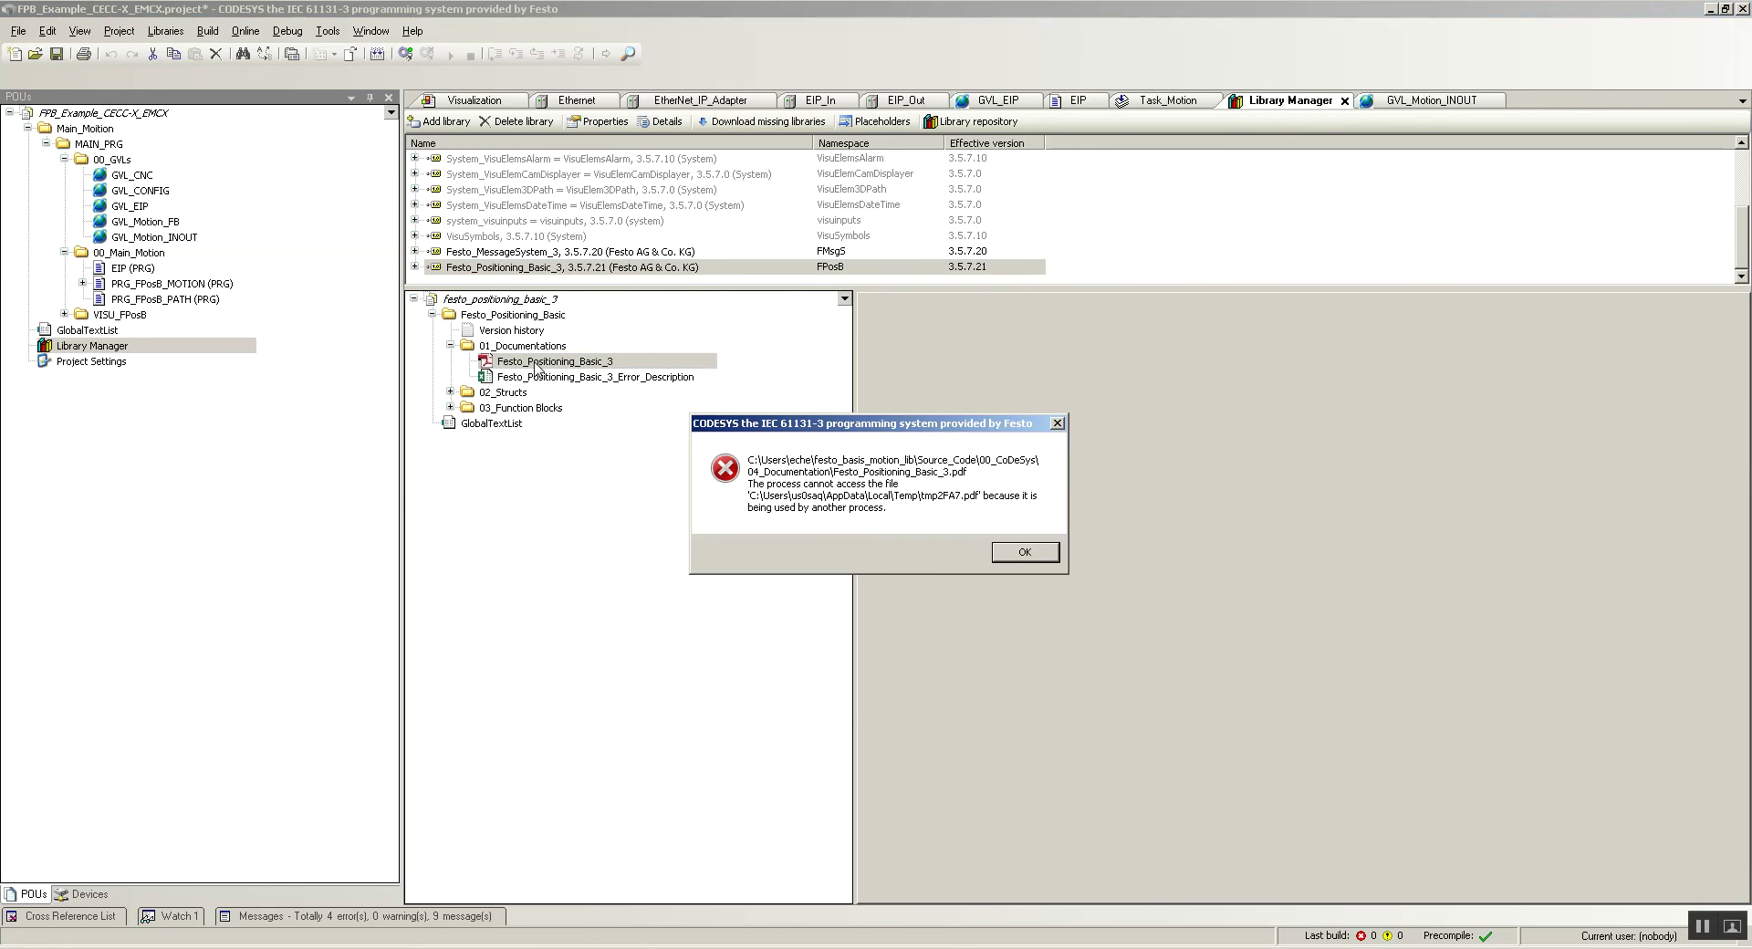
{"action": "left_click", "coordinate": [1020, 553]}
{"action": "mouse_move", "coordinate": [221, 944]}
{"action": "left_click", "coordinate": [146, 927]}
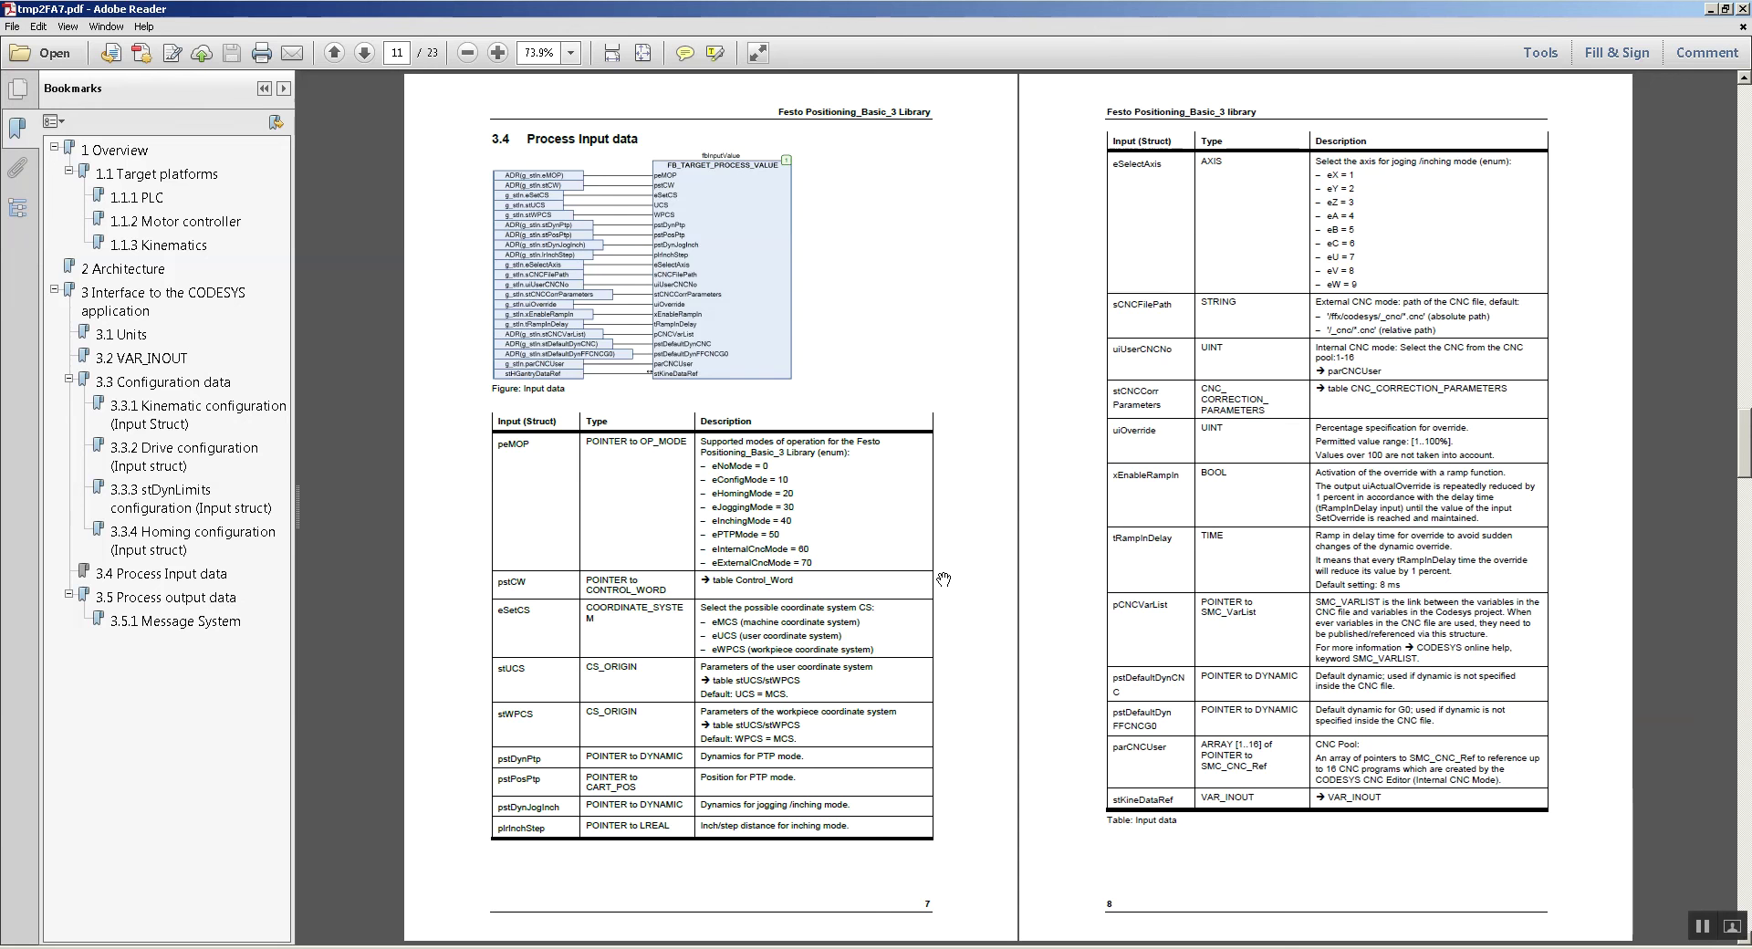
- Fit the documentation to page width and examine the Control_Word table, including how xStart works in each operation mode
{"action": "scroll", "coordinate": [944, 579], "scroll_direction": "down", "scroll_amount": 2}
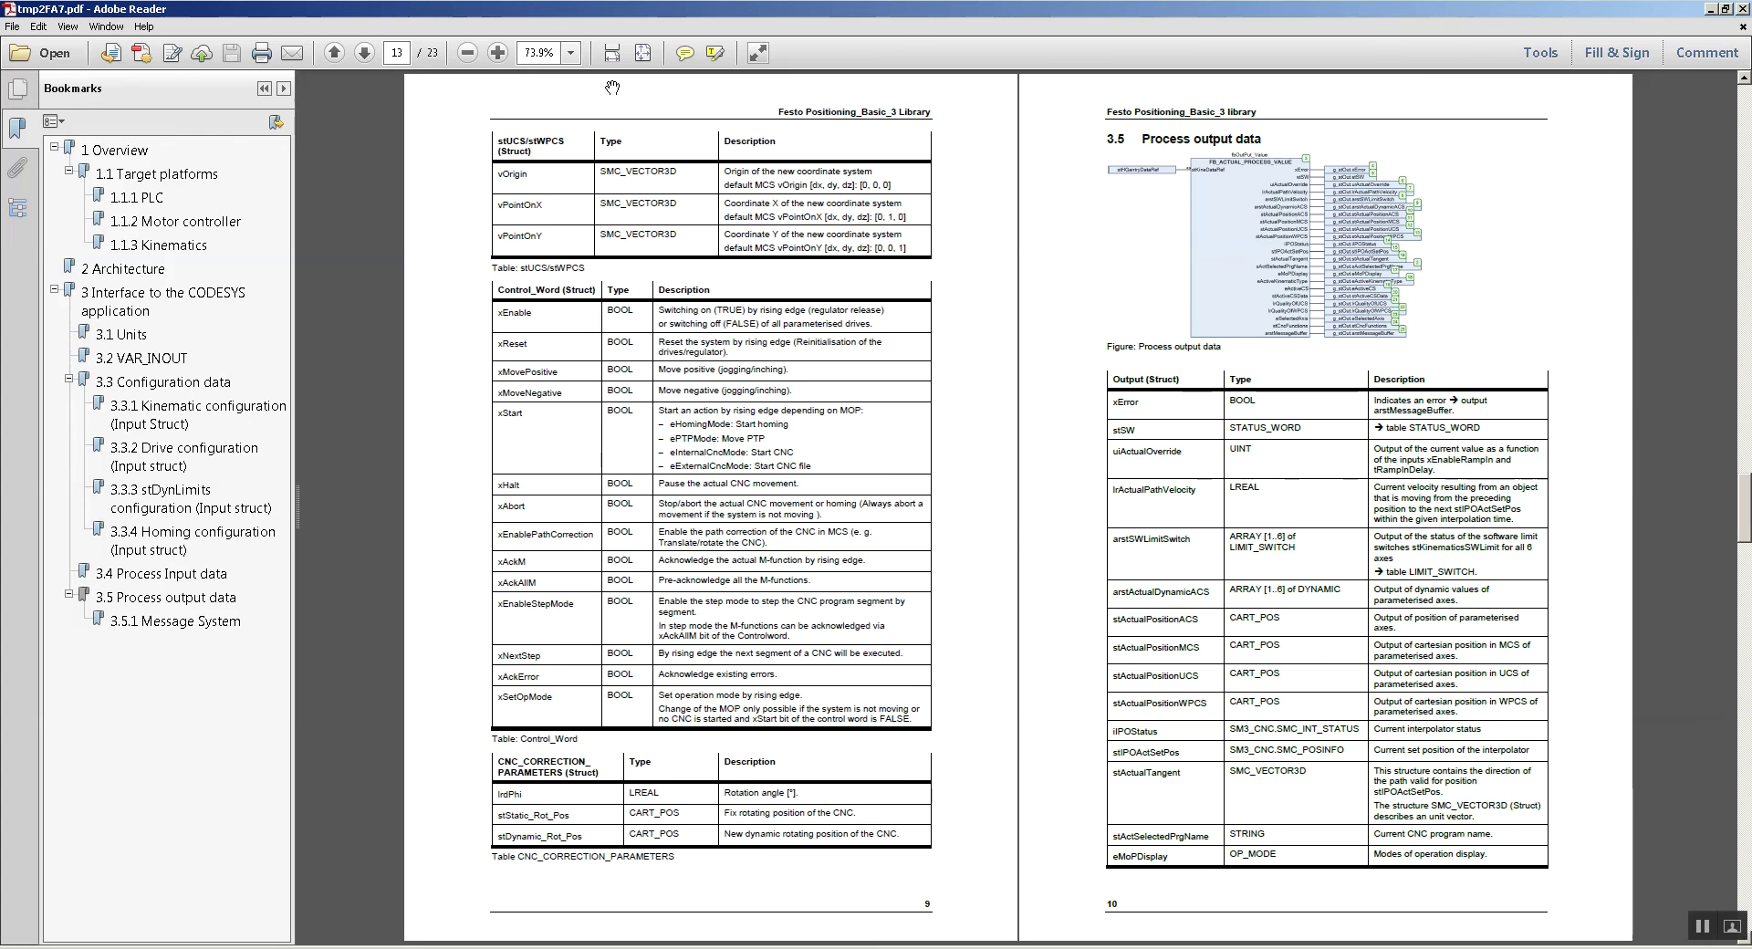
{"action": "left_click", "coordinate": [612, 52]}
{"action": "scroll", "coordinate": [808, 760], "scroll_direction": "down", "scroll_amount": 3}
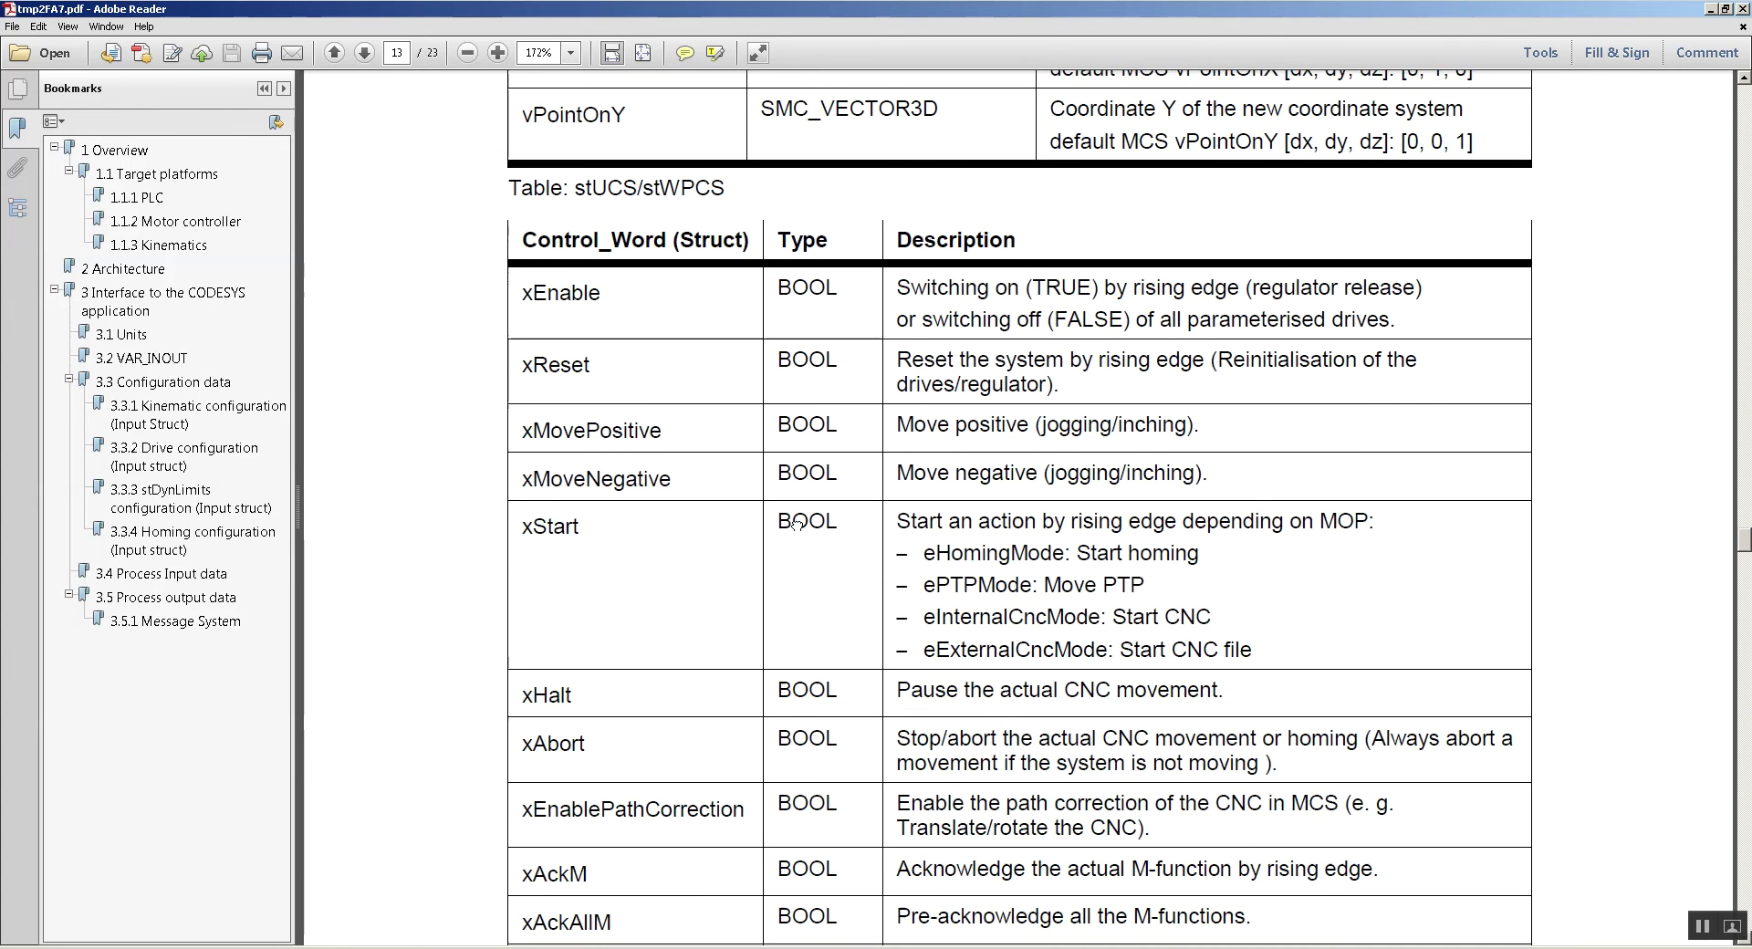
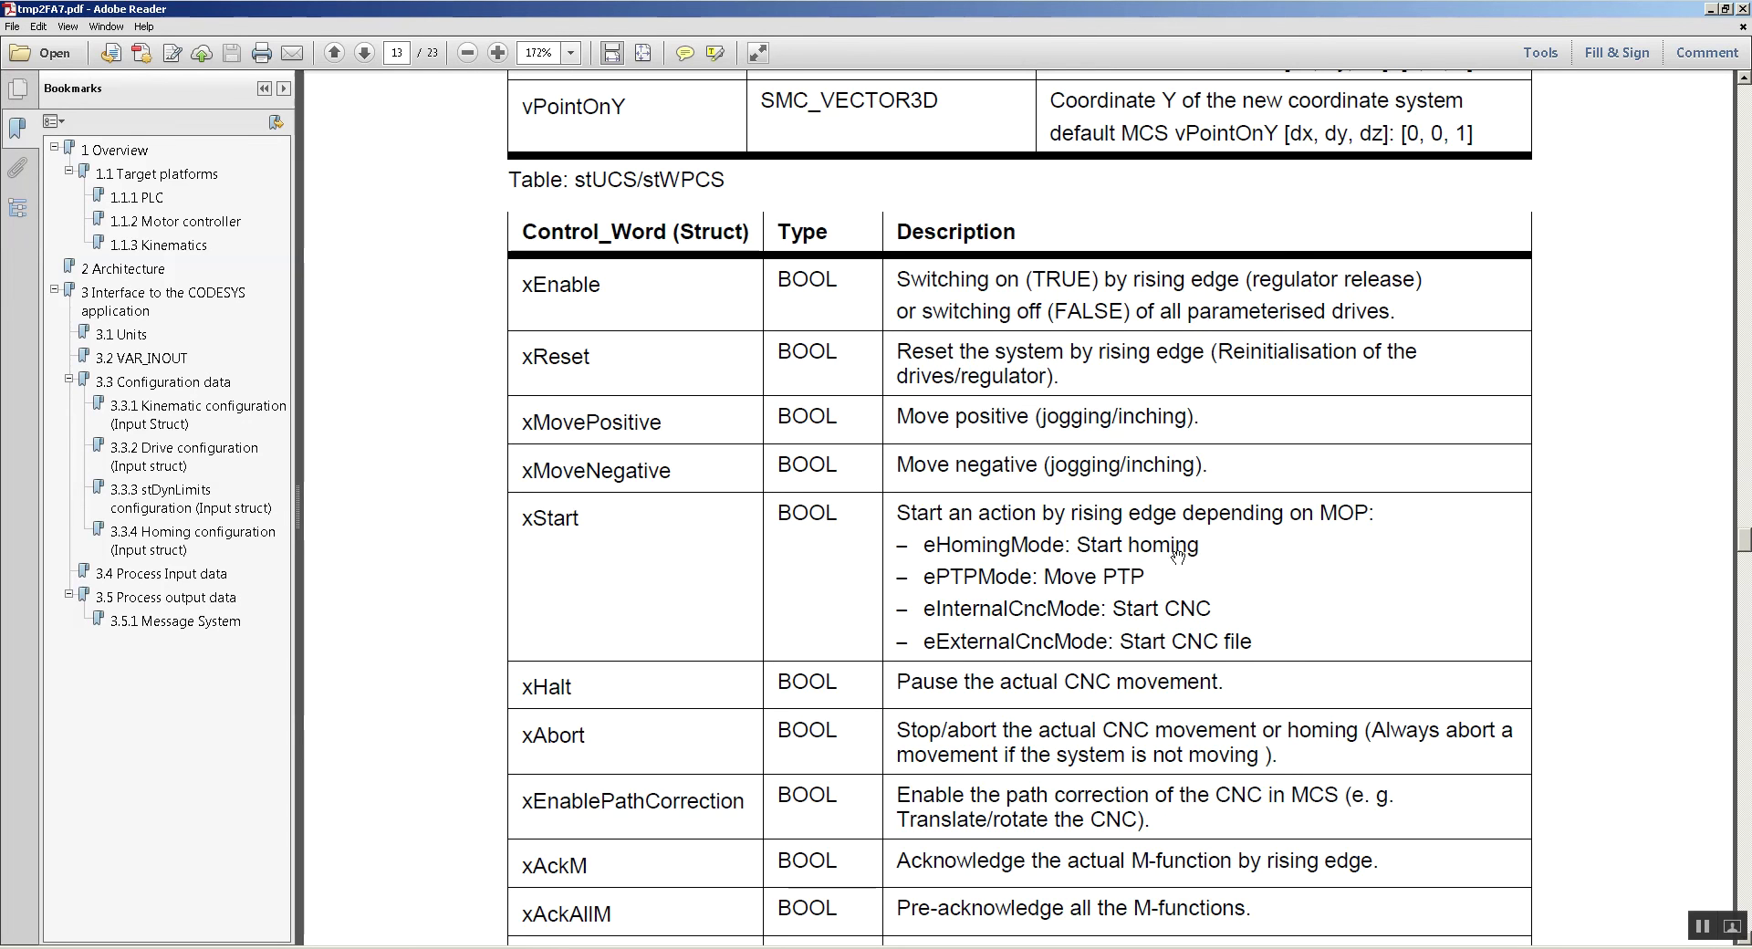
{"action": "scroll", "coordinate": [1216, 602], "scroll_direction": "down", "scroll_amount": 2}
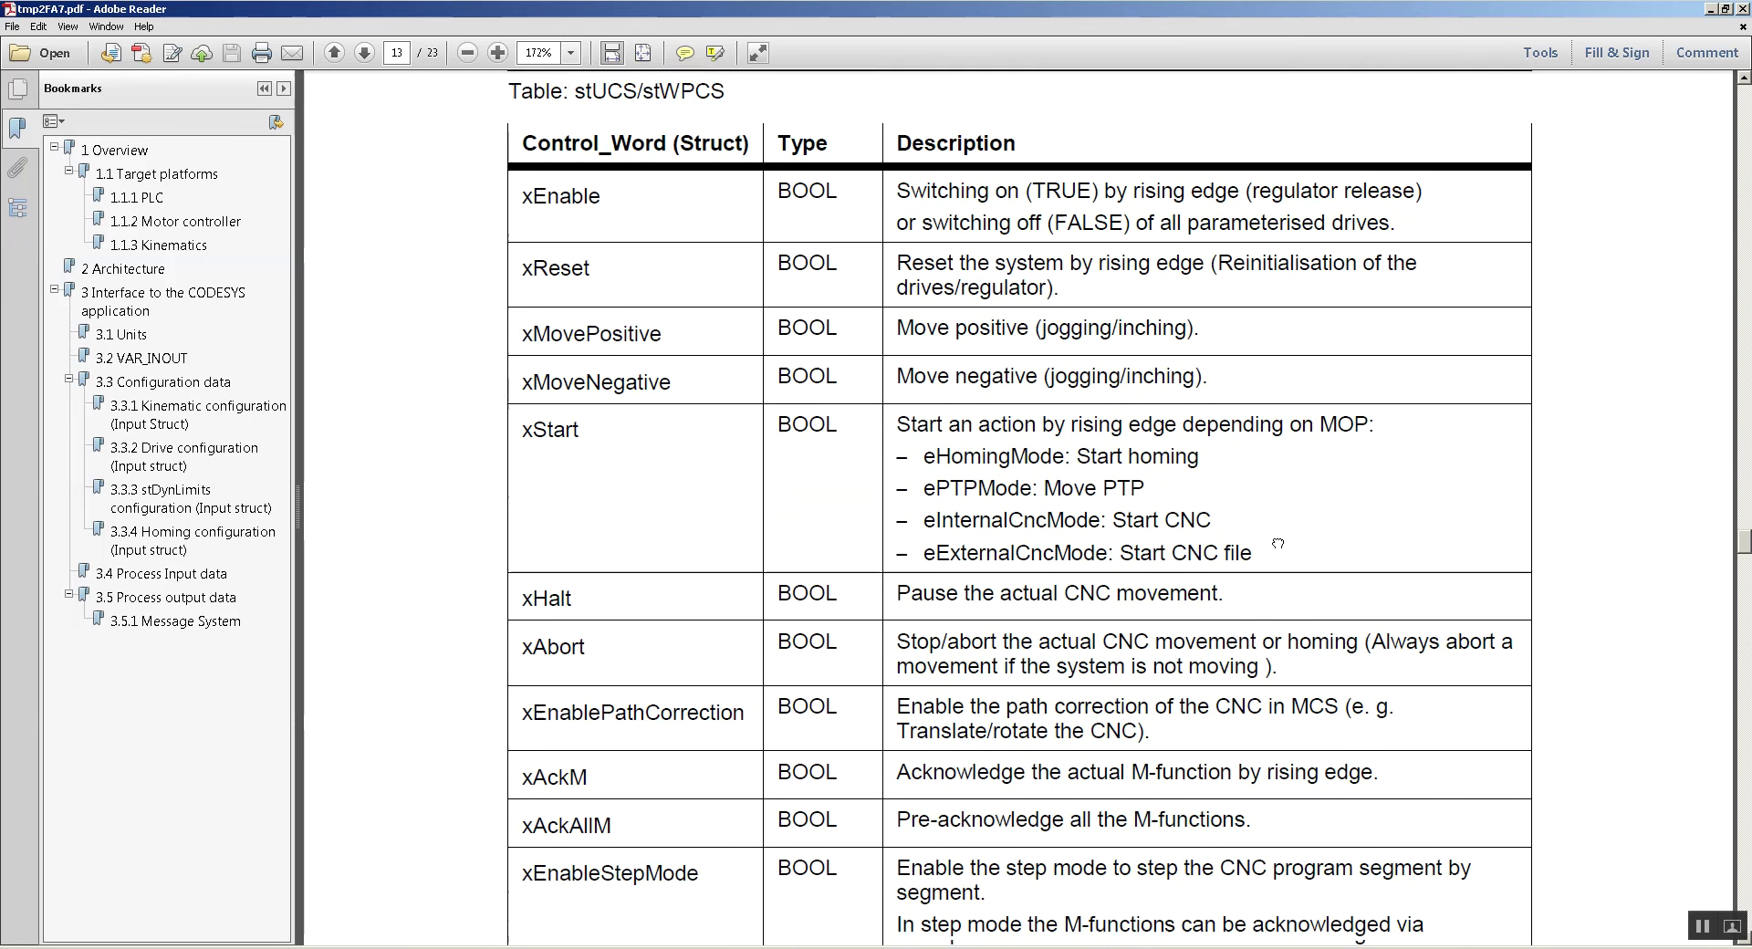
{"action": "scroll", "coordinate": [735, 628], "scroll_direction": "down", "scroll_amount": 4}
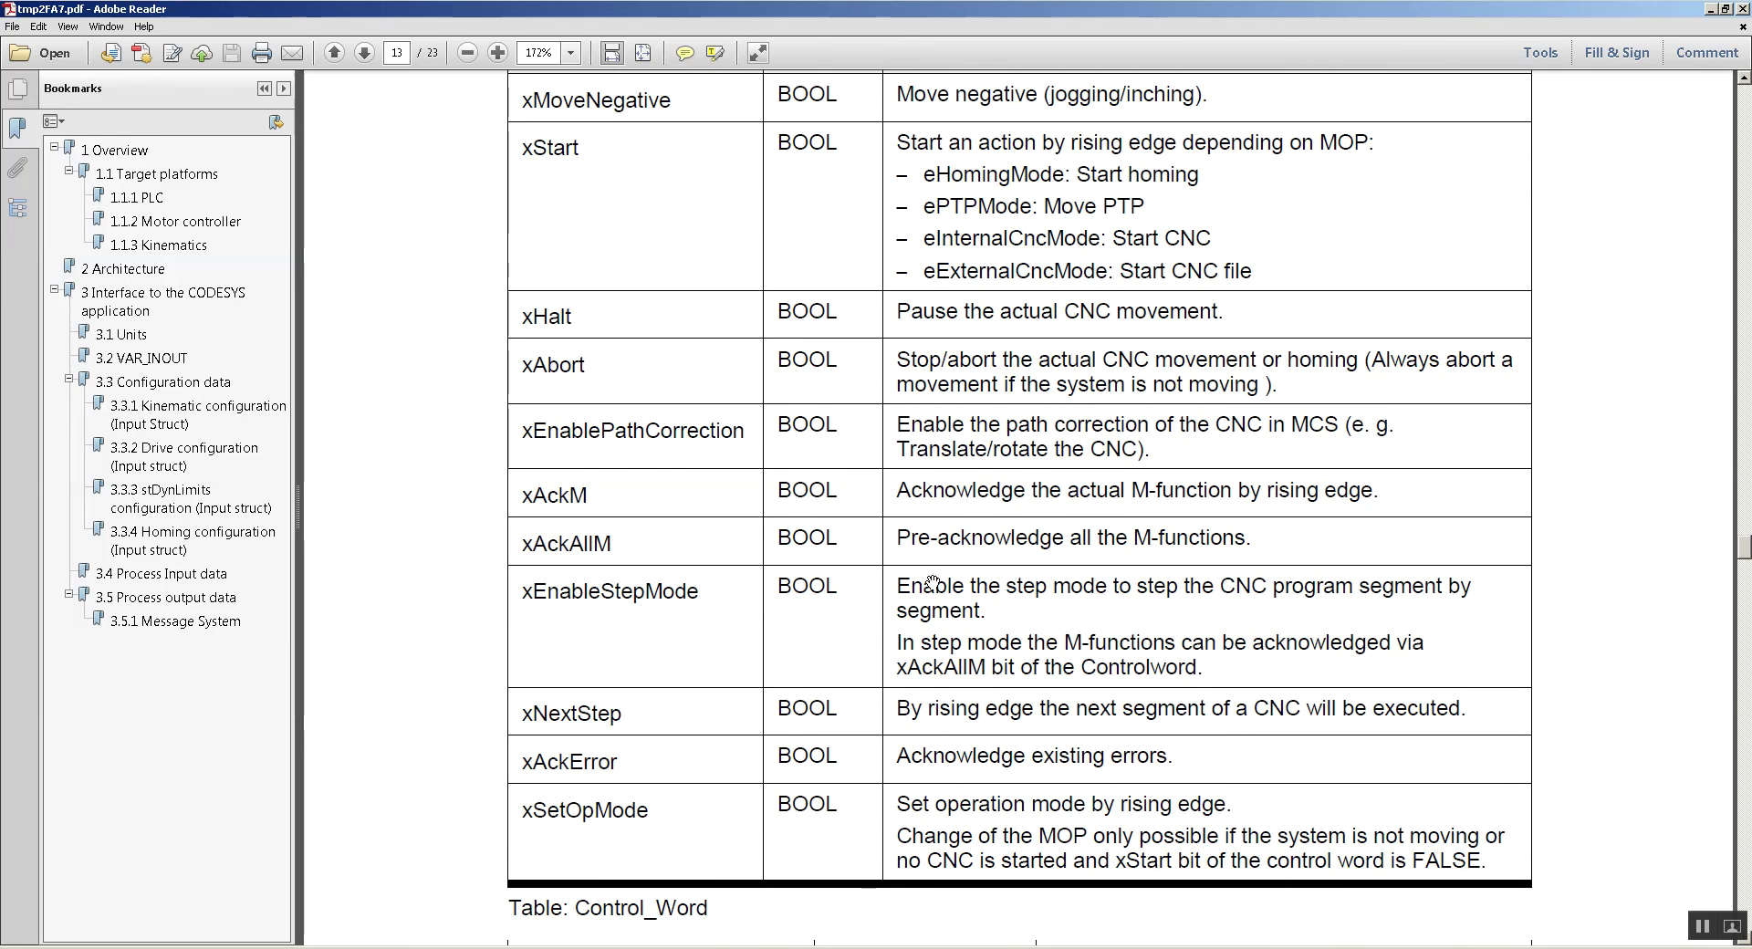
{"action": "scroll", "coordinate": [1004, 378], "scroll_direction": "up", "scroll_amount": 9}
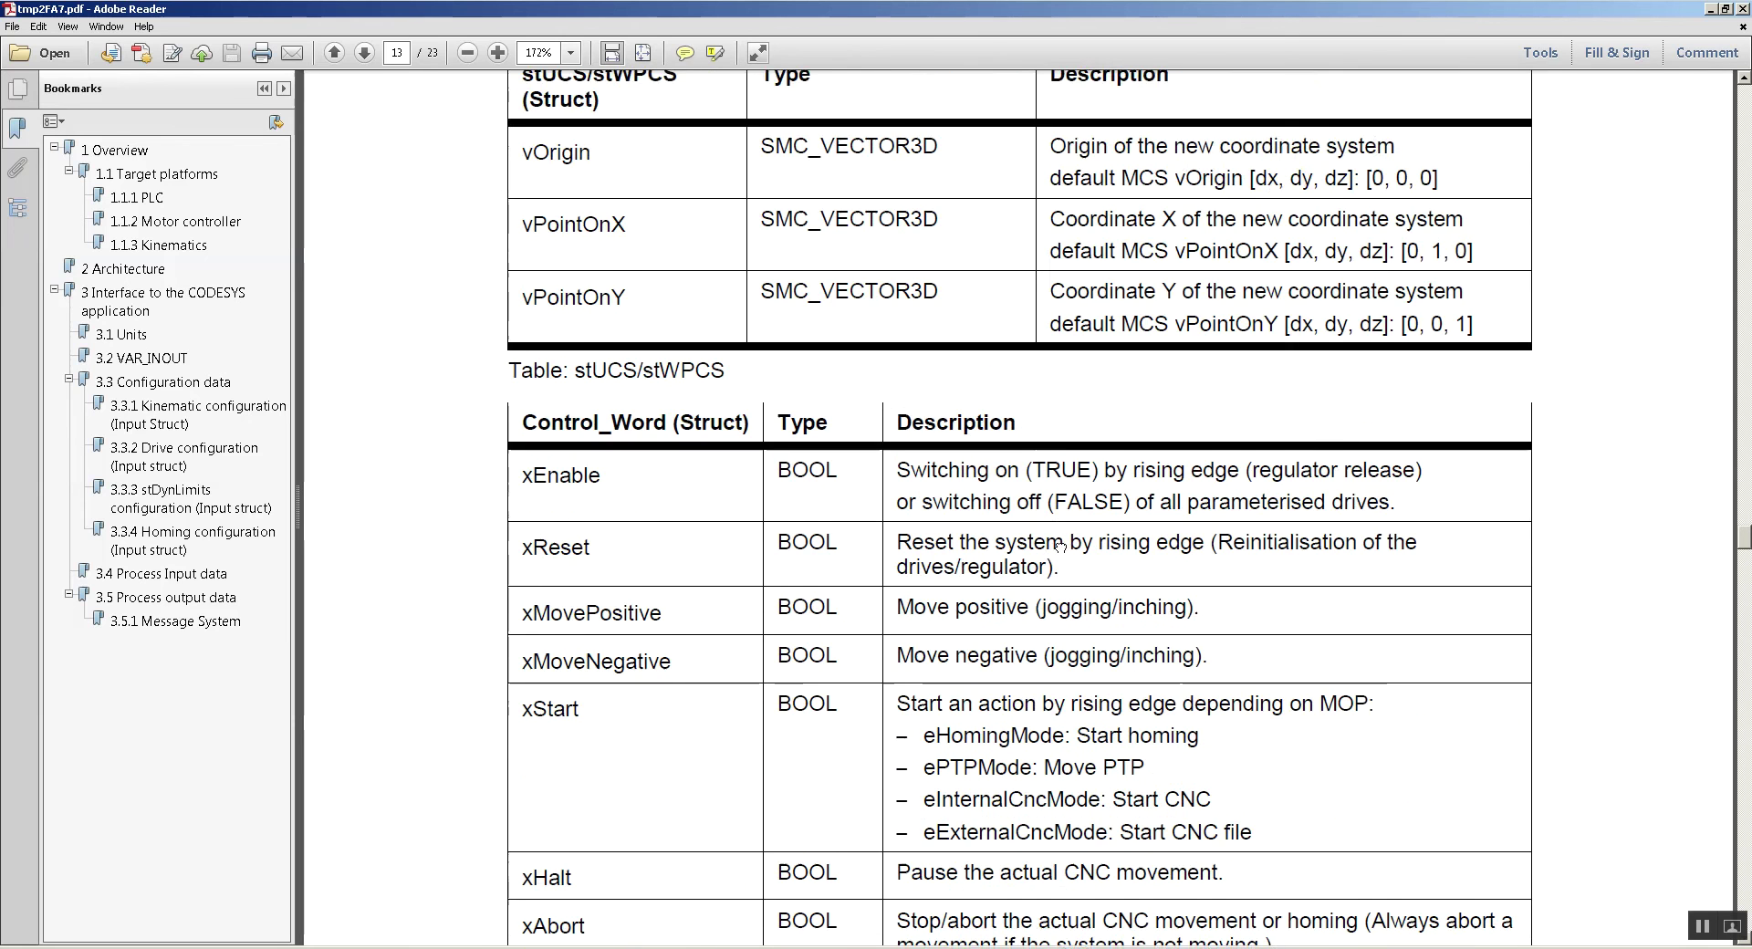
- Examine the process output data in section 3.5, including the Status_Word, LIMIT_SWITCH and CNC_FUNCTIONS tables
{"action": "scroll", "coordinate": [972, 413], "scroll_direction": "down", "scroll_amount": 8}
{"action": "scroll", "coordinate": [972, 414], "scroll_direction": "down", "scroll_amount": 20}
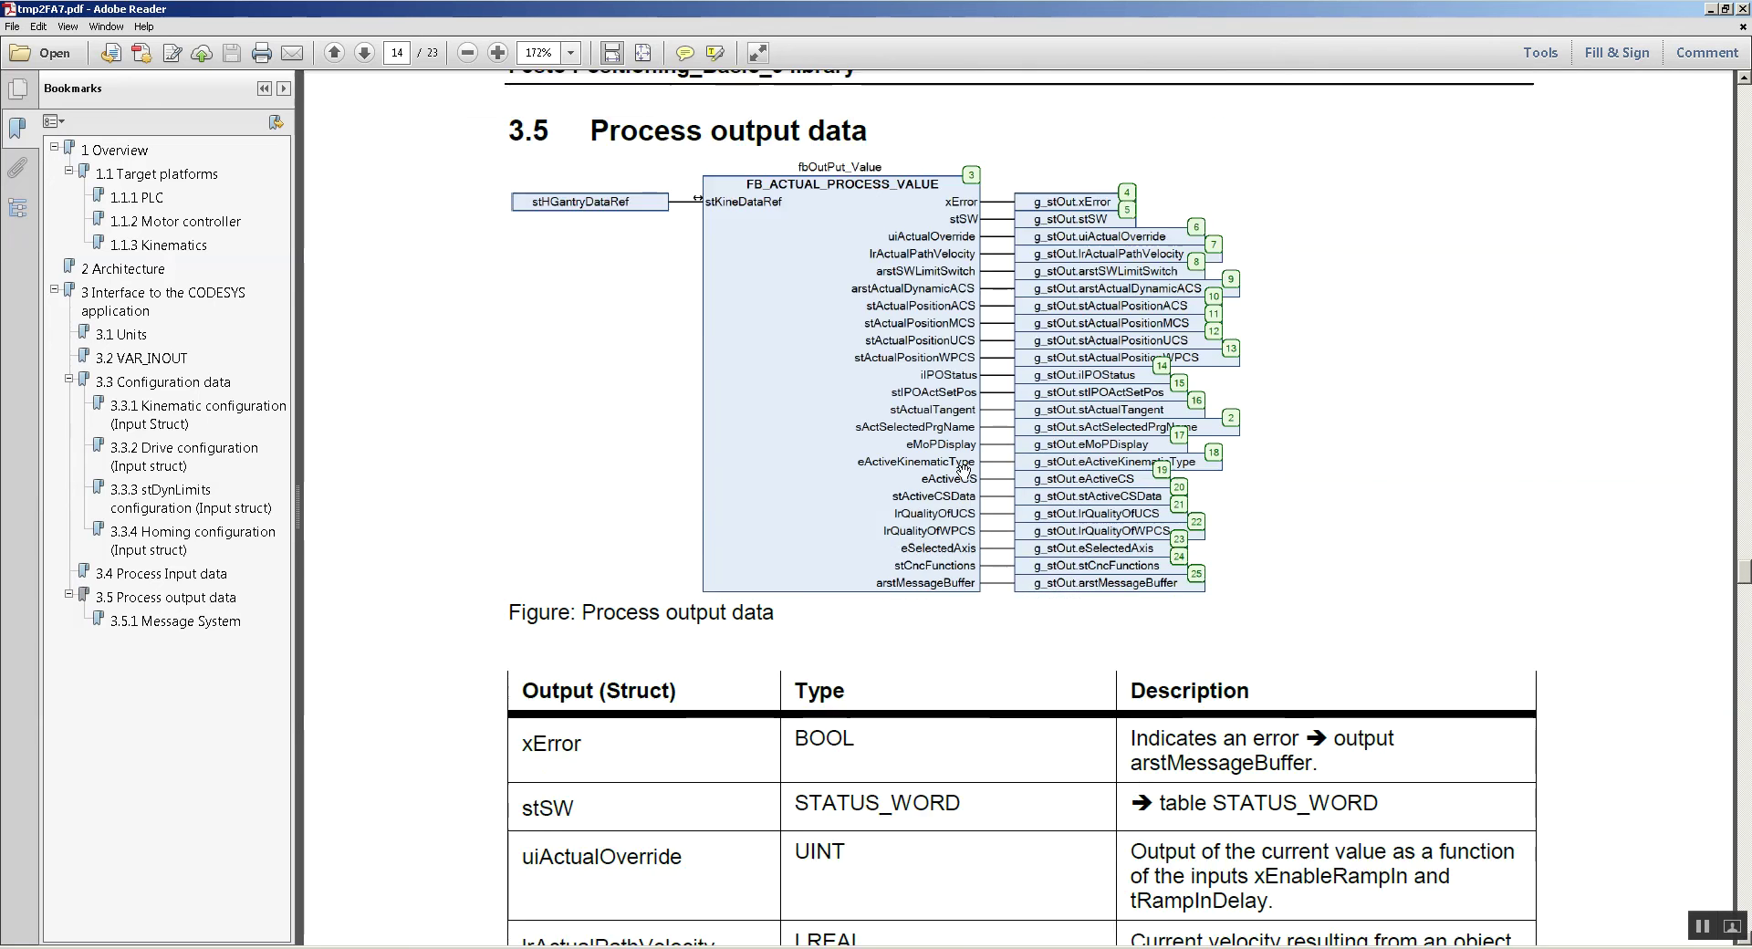
{"action": "scroll", "coordinate": [953, 470], "scroll_direction": "down", "scroll_amount": 4}
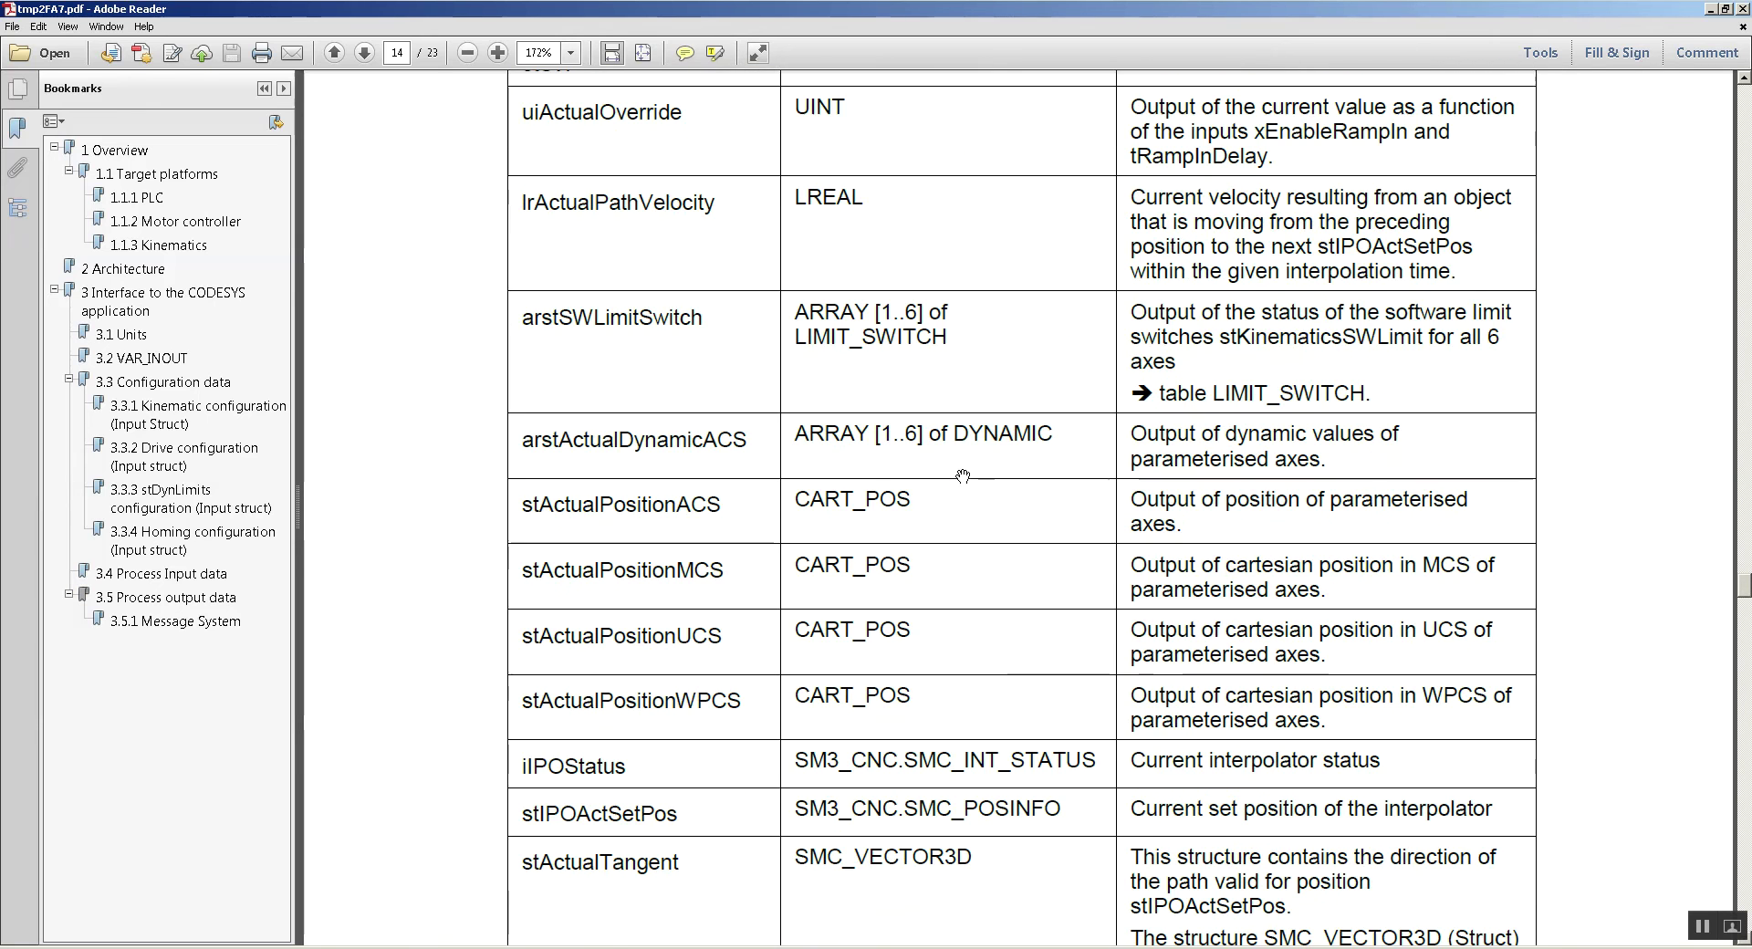
{"action": "scroll", "coordinate": [768, 626], "scroll_direction": "down", "scroll_amount": 20}
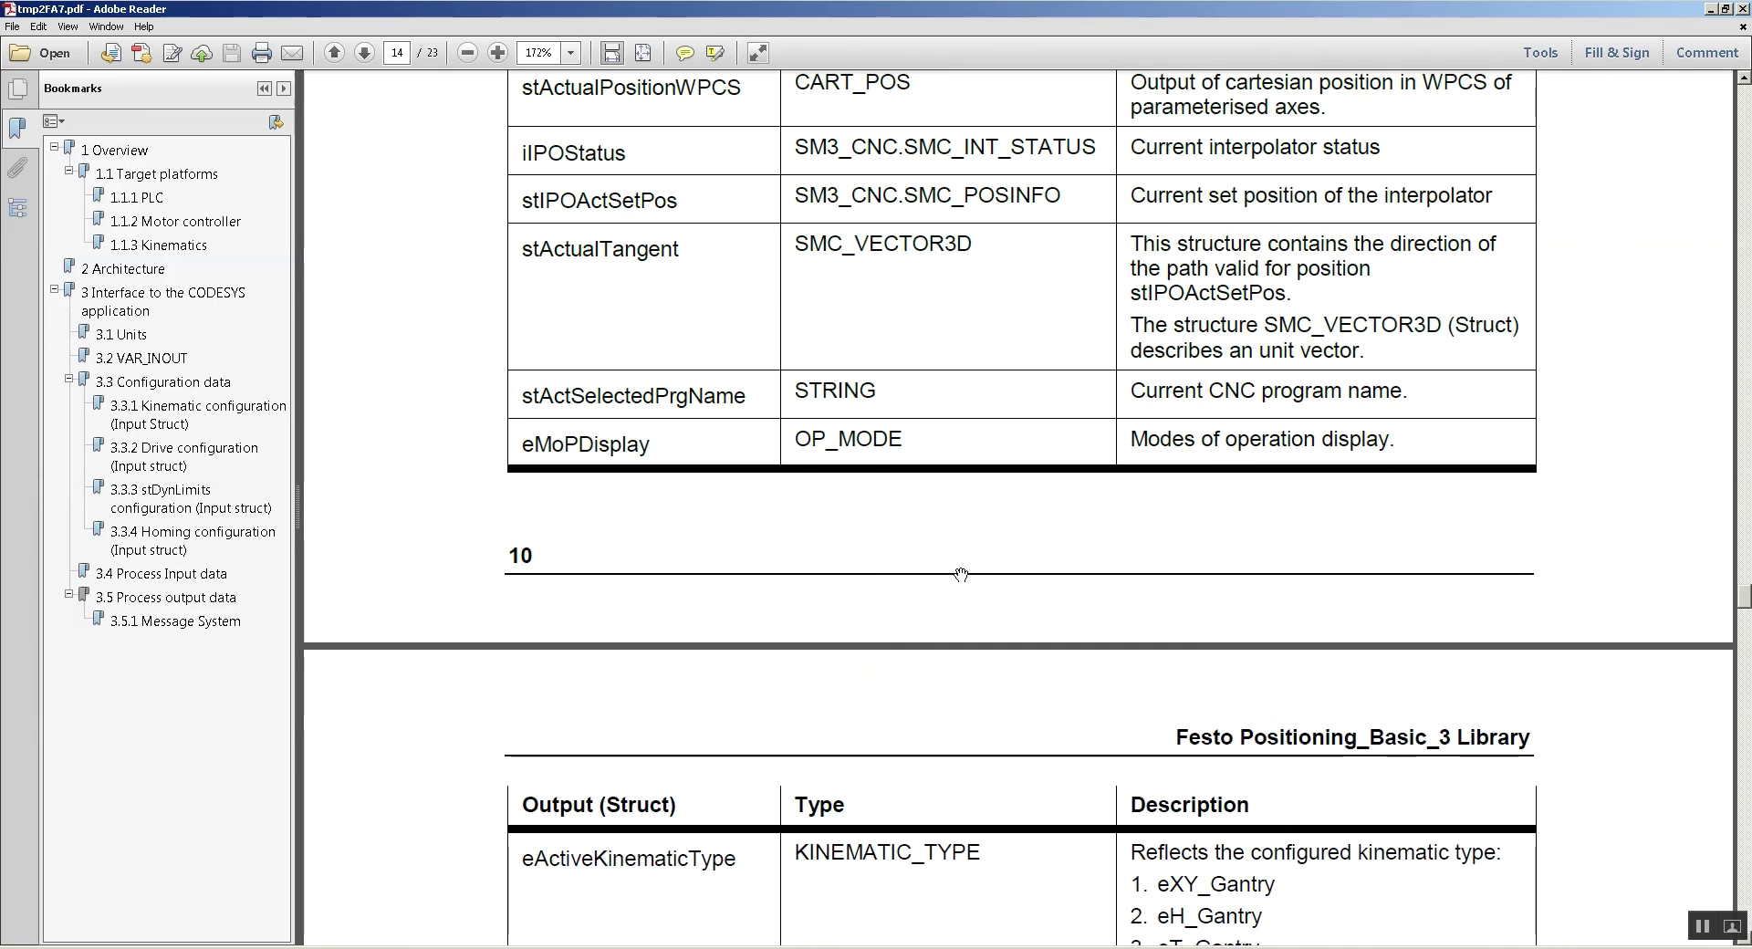
{"action": "scroll", "coordinate": [956, 556], "scroll_direction": "down", "scroll_amount": 20}
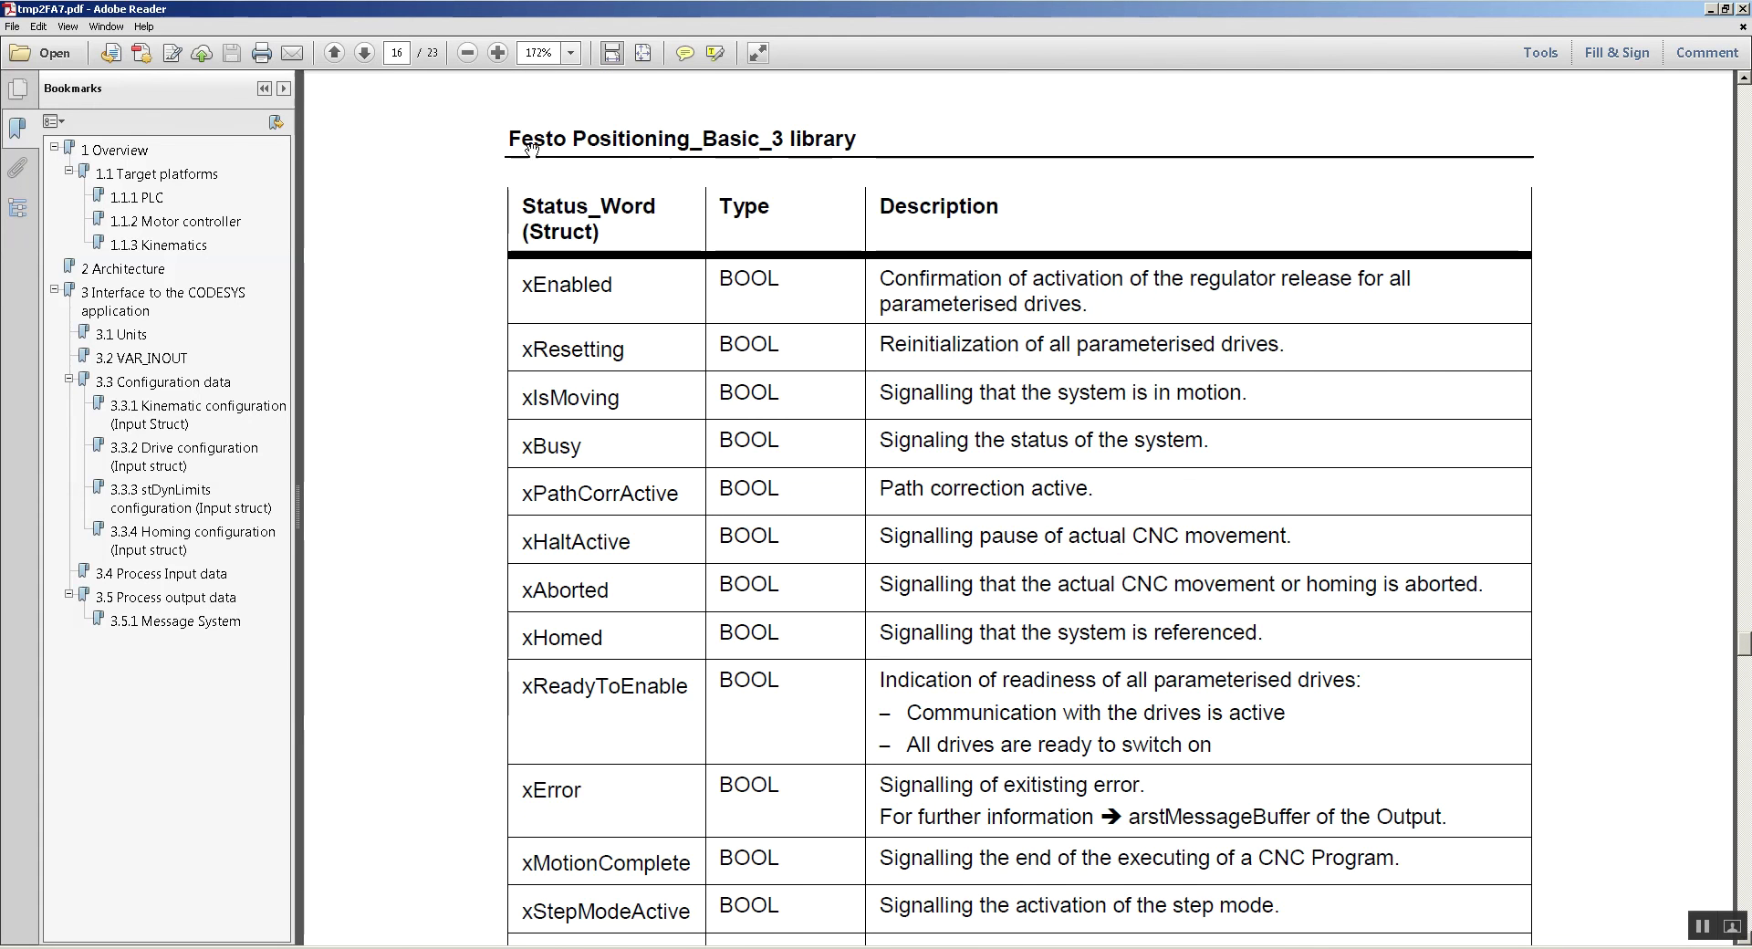
{"action": "scroll", "coordinate": [639, 374], "scroll_direction": "down", "scroll_amount": 5}
{"action": "scroll", "coordinate": [767, 360], "scroll_direction": "up", "scroll_amount": 4}
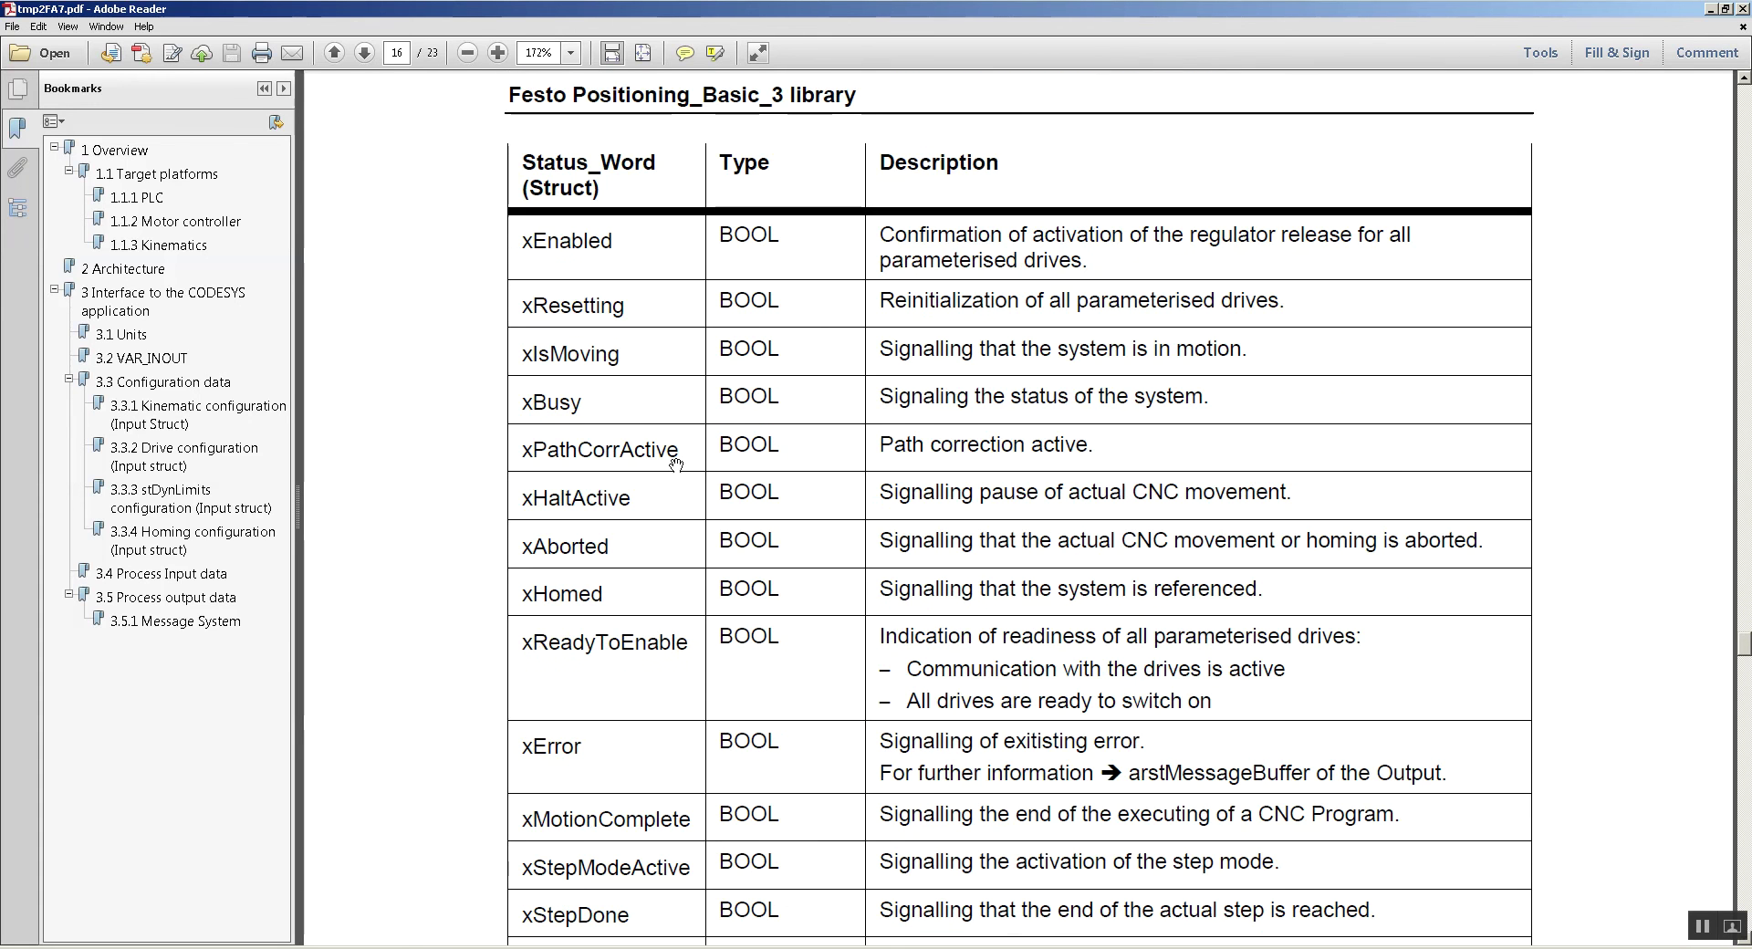
{"action": "scroll", "coordinate": [691, 582], "scroll_direction": "down", "scroll_amount": 20}
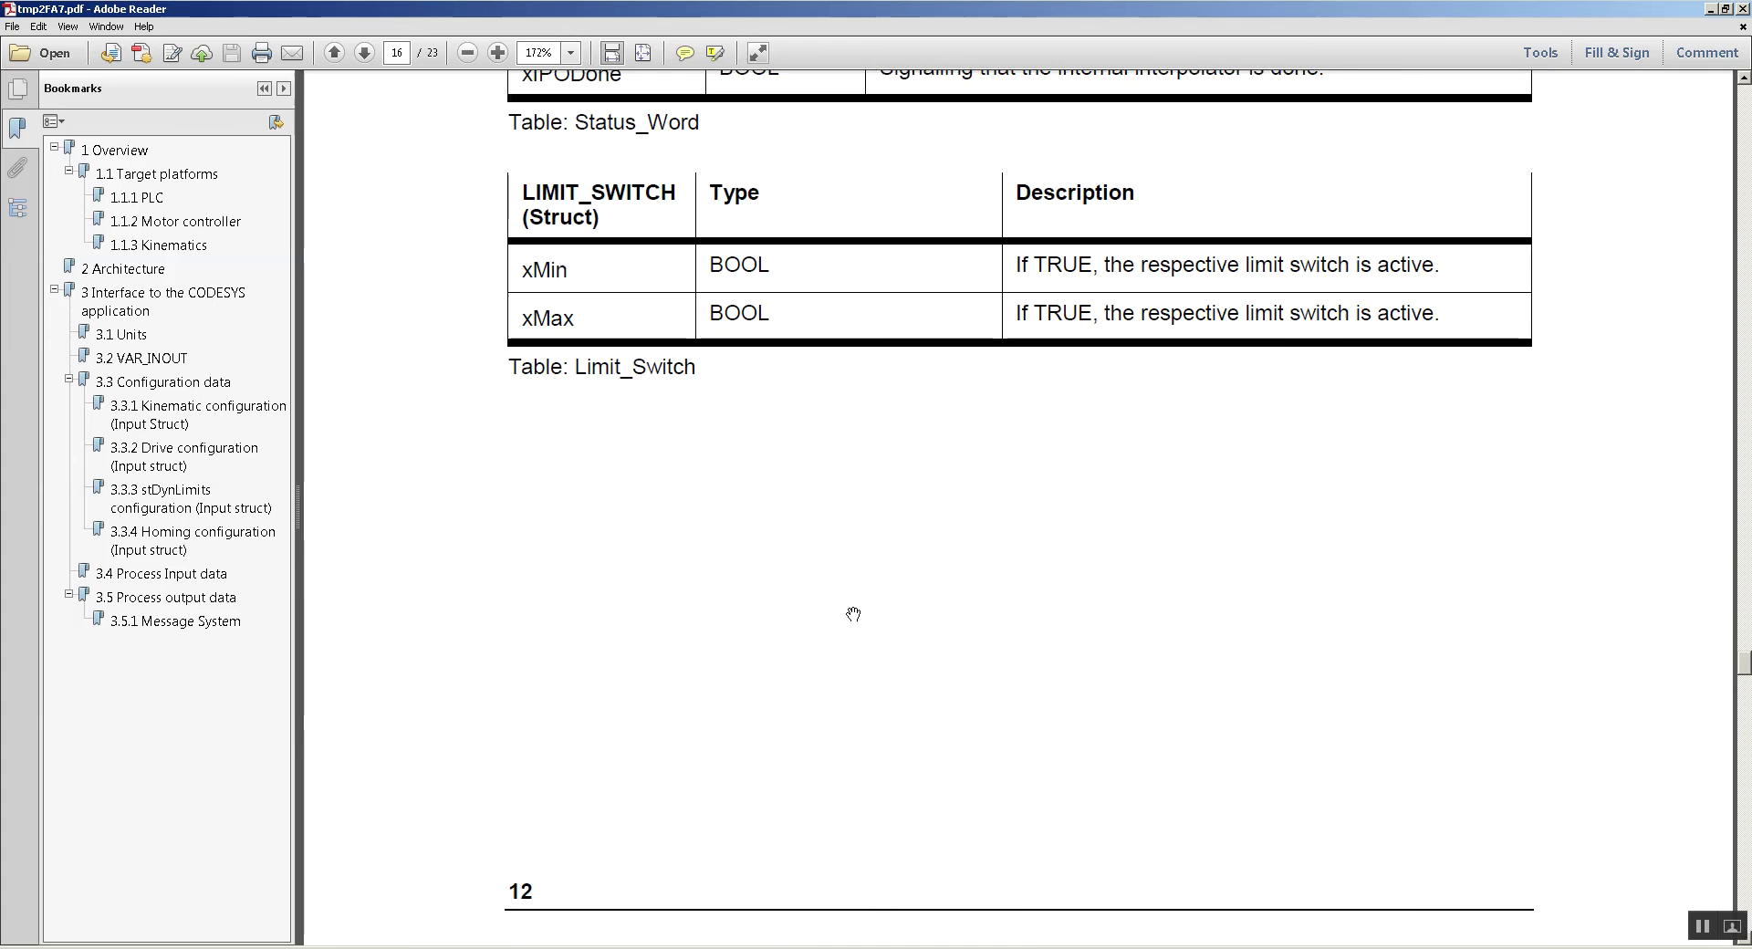
{"action": "scroll", "coordinate": [856, 613], "scroll_direction": "down", "scroll_amount": 15}
{"action": "scroll", "coordinate": [849, 657], "scroll_direction": "up", "scroll_amount": 20}
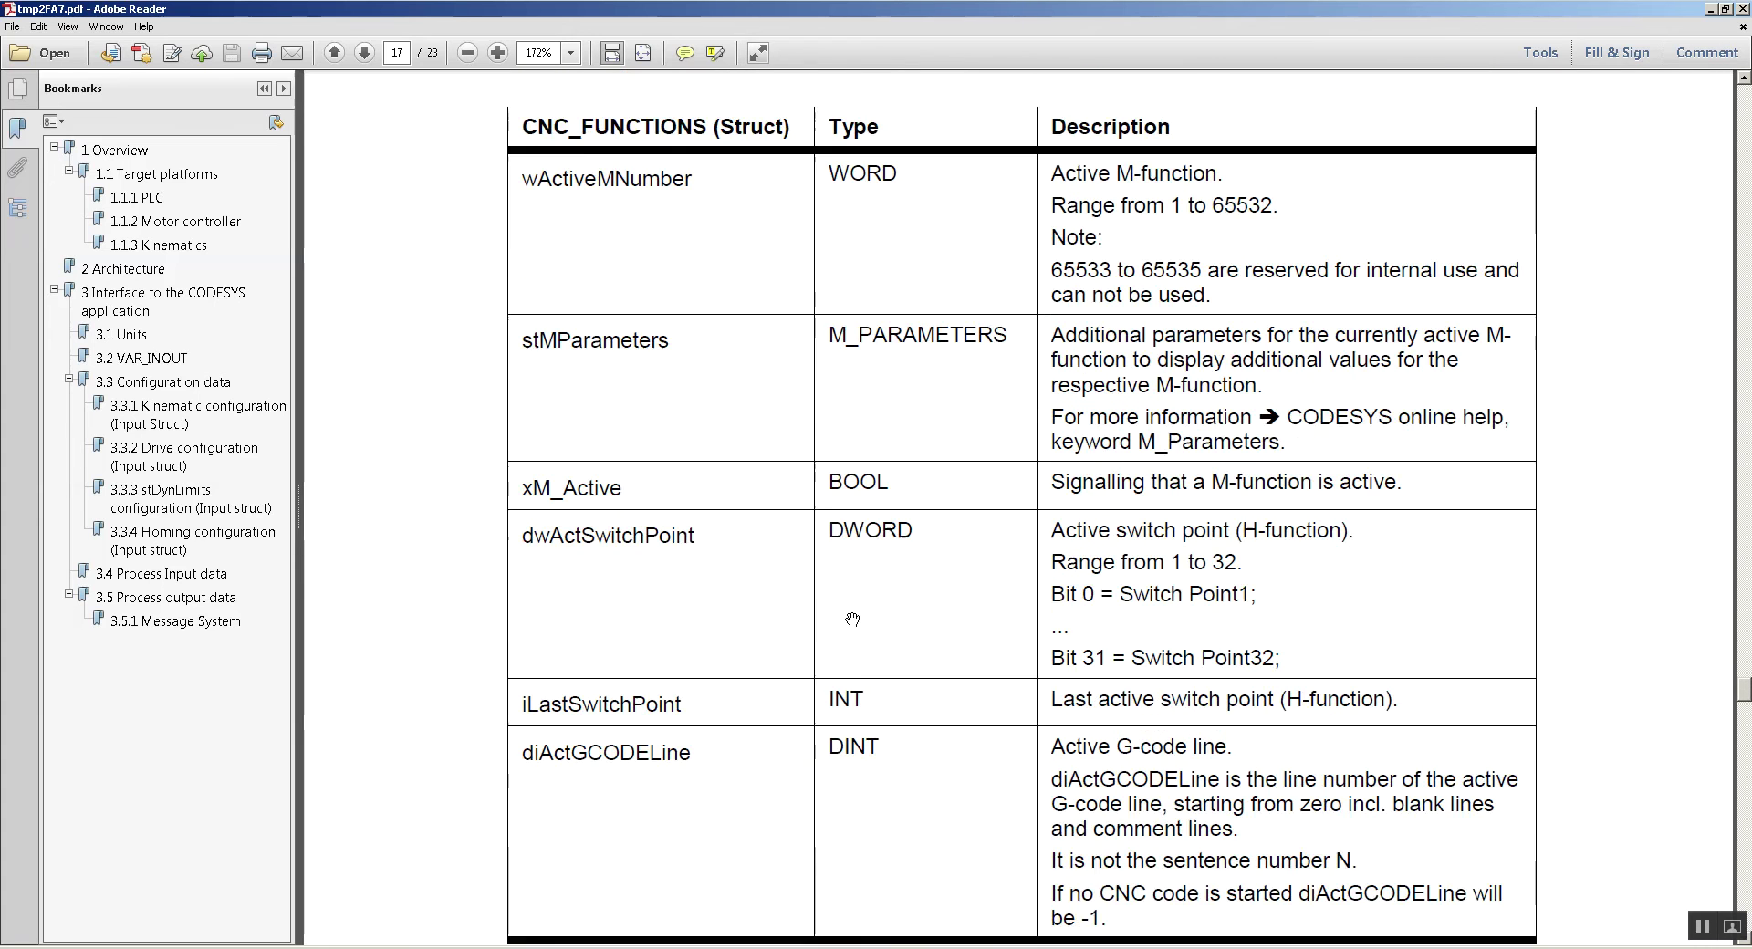
- Leave the library documentation and bring up PSI_912_21_YXMx_en_L.pdf in Adobe Reader
{"action": "left_click", "coordinate": [1725, 9]}
{"action": "left_click", "coordinate": [973, 122]}
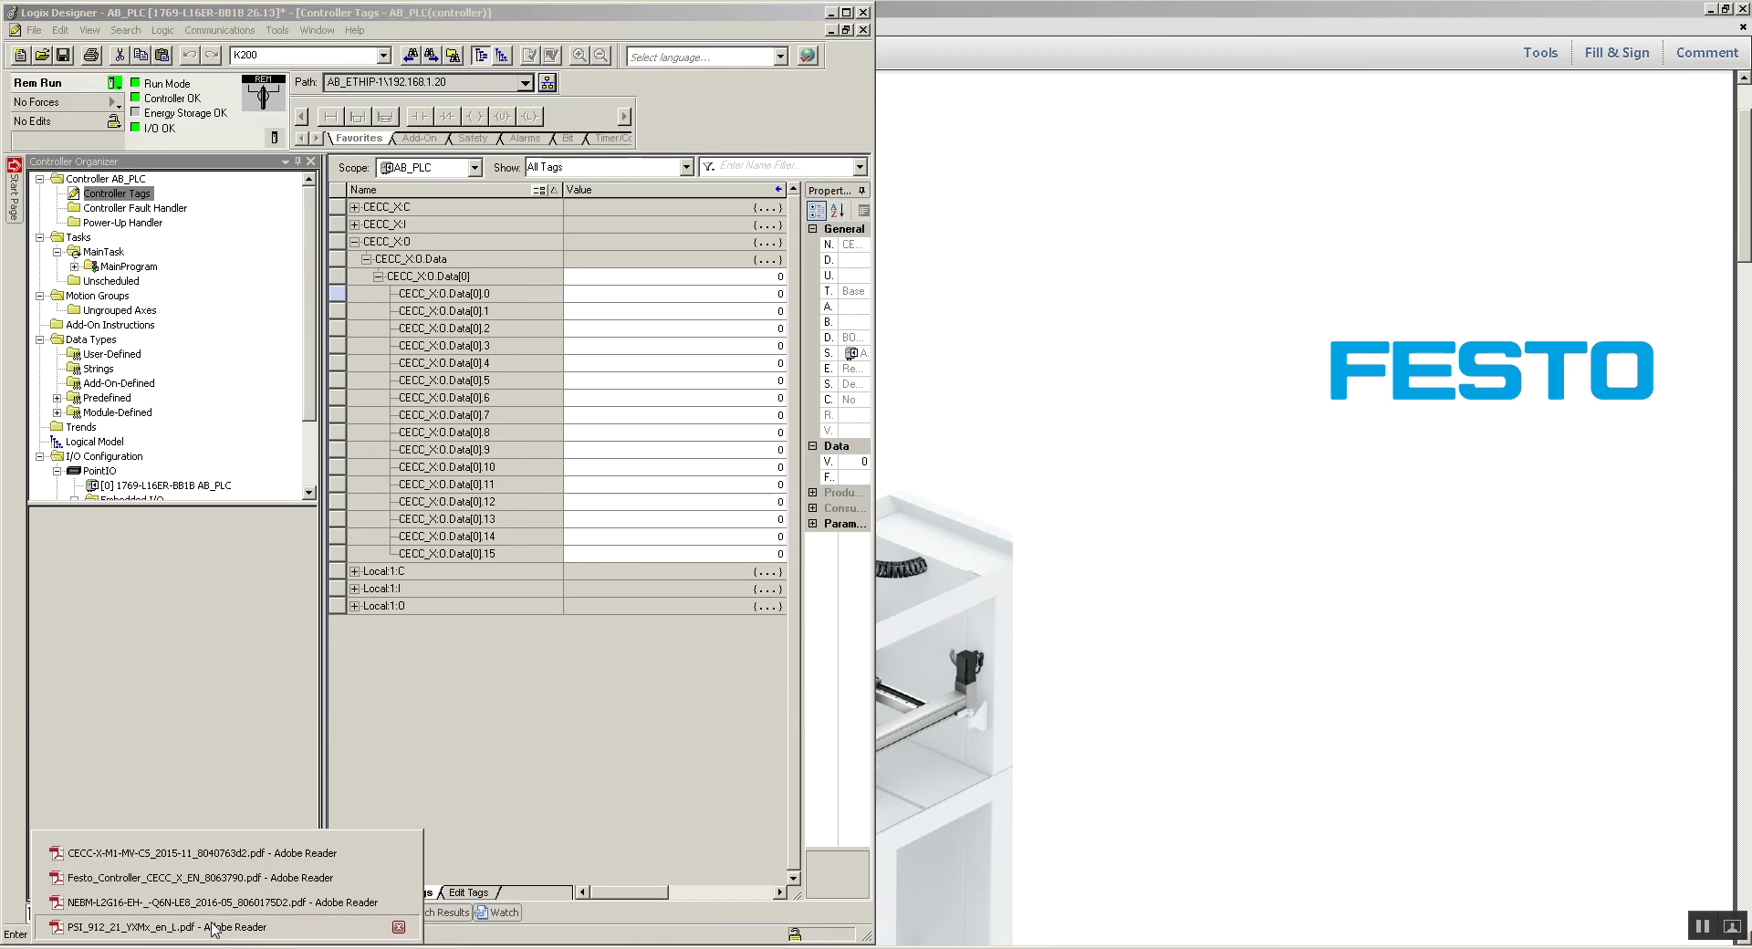
{"action": "left_click", "coordinate": [137, 929]}
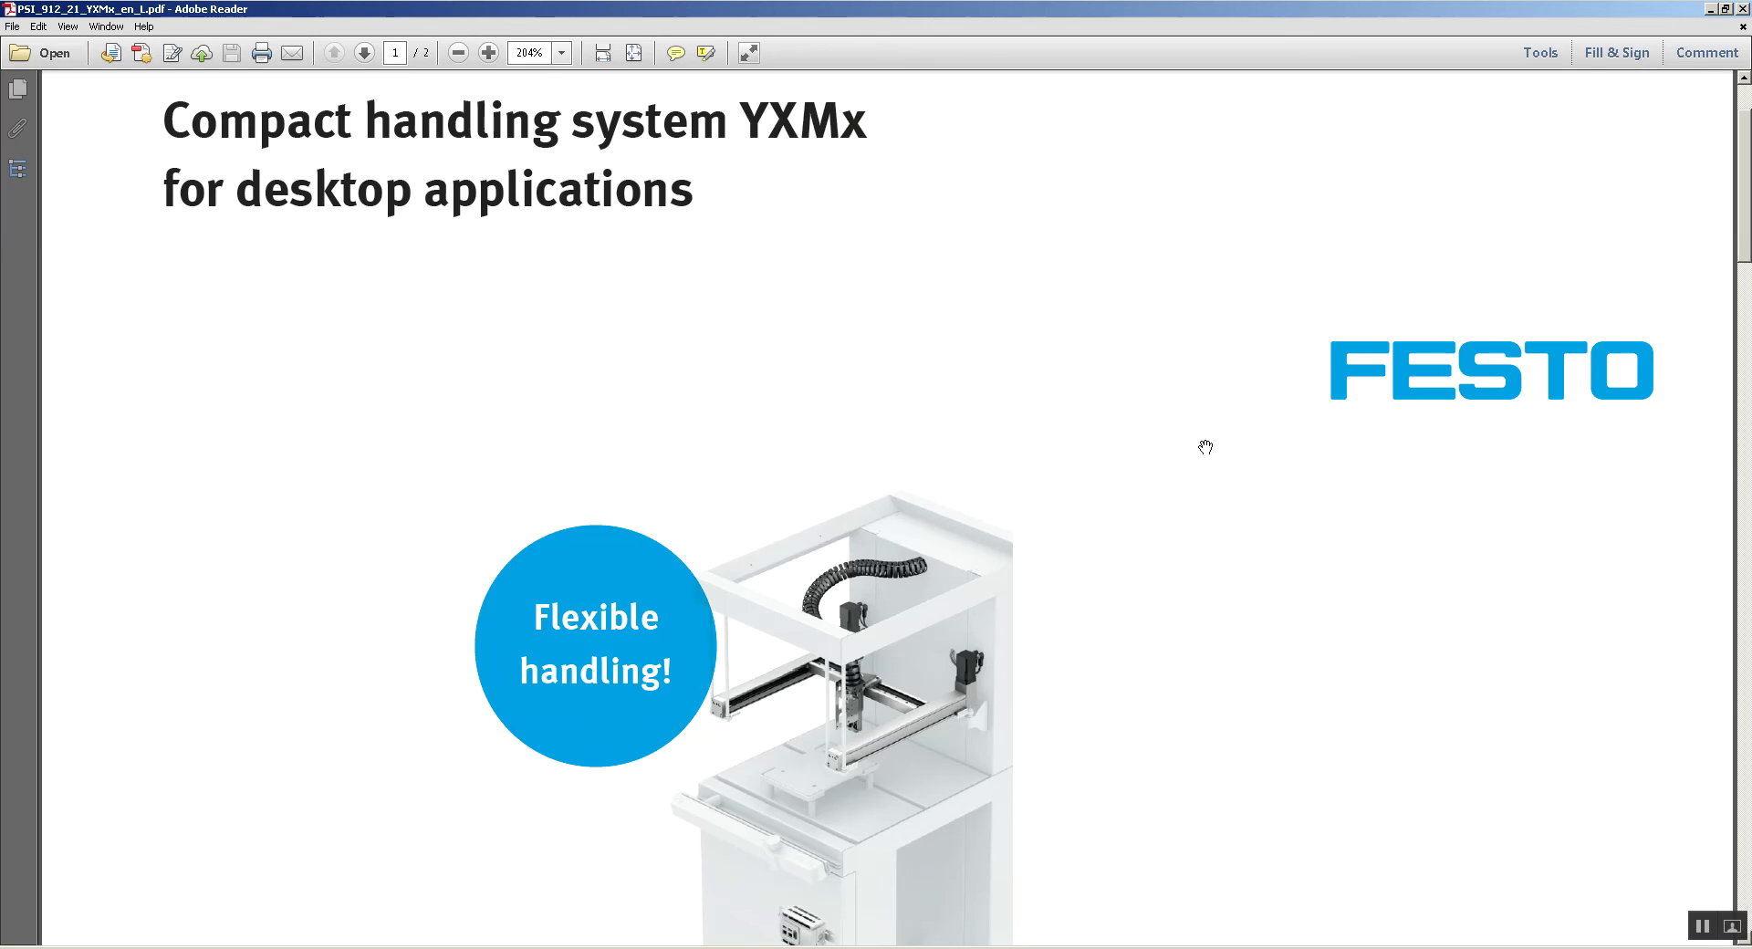